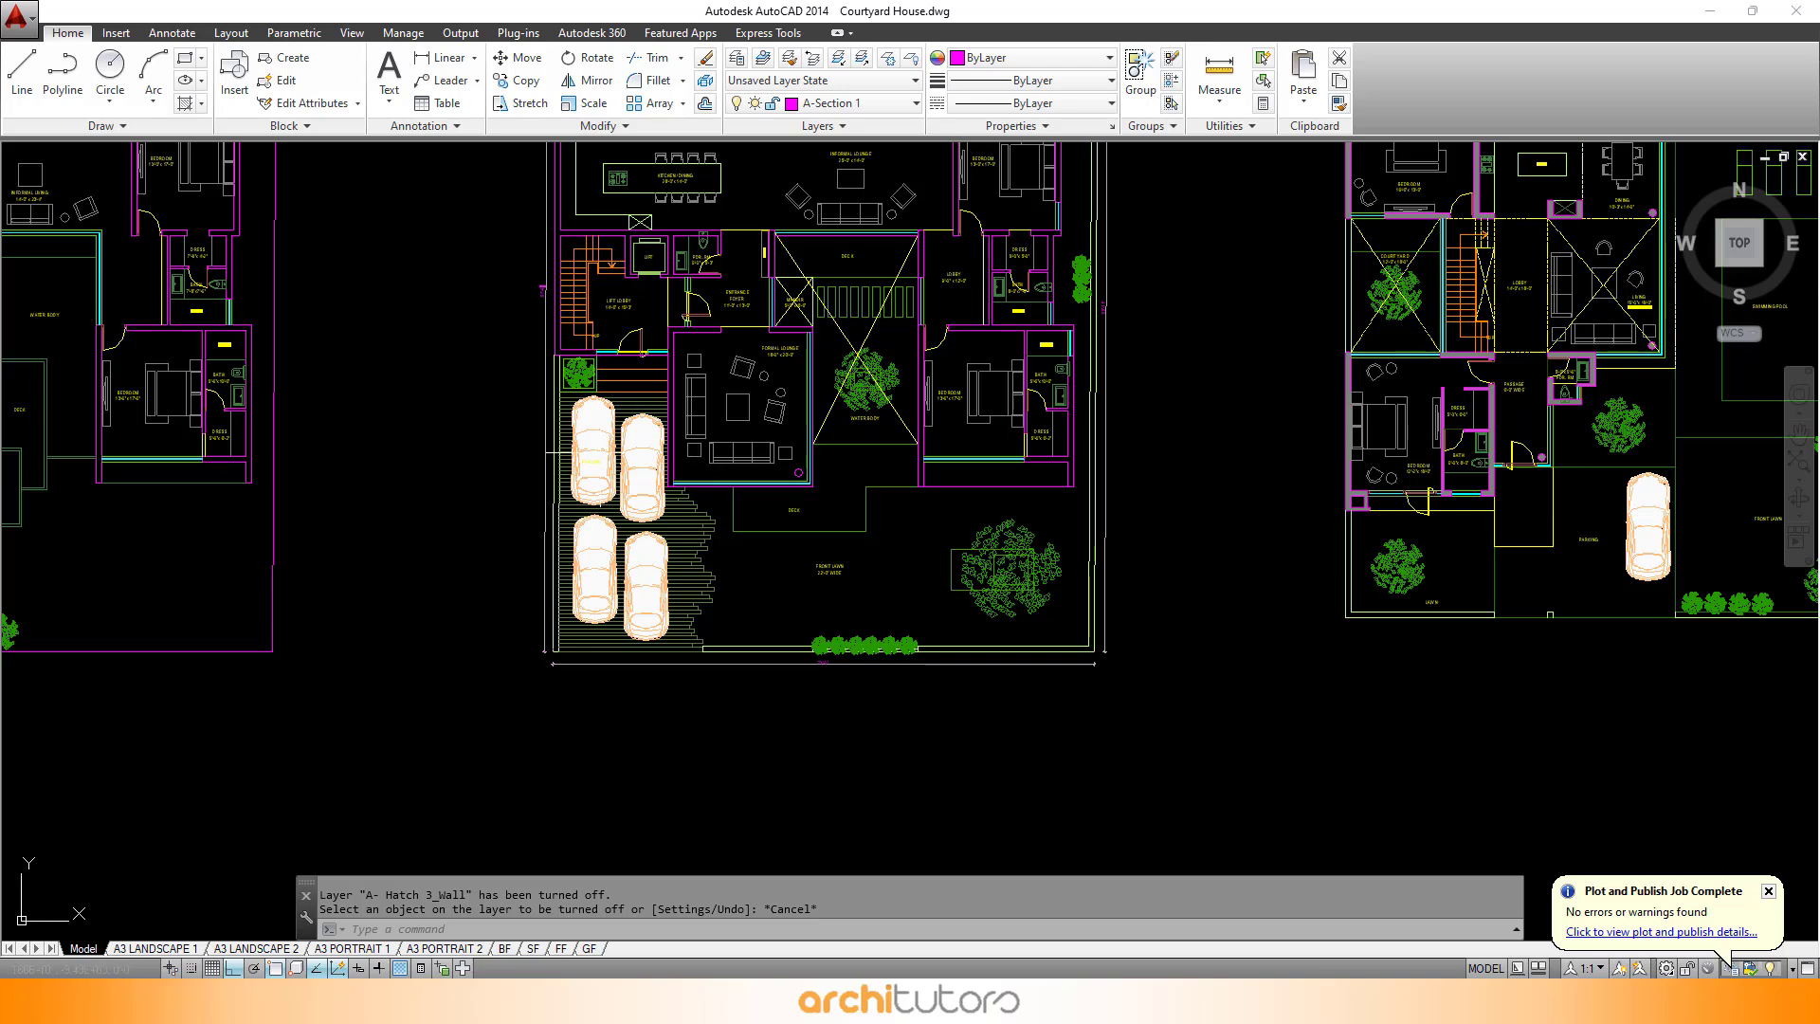
- Move the four cars out of the middle floor plan to an empty area below the drawings
click(607, 449)
click(639, 442)
click(626, 596)
click(601, 593)
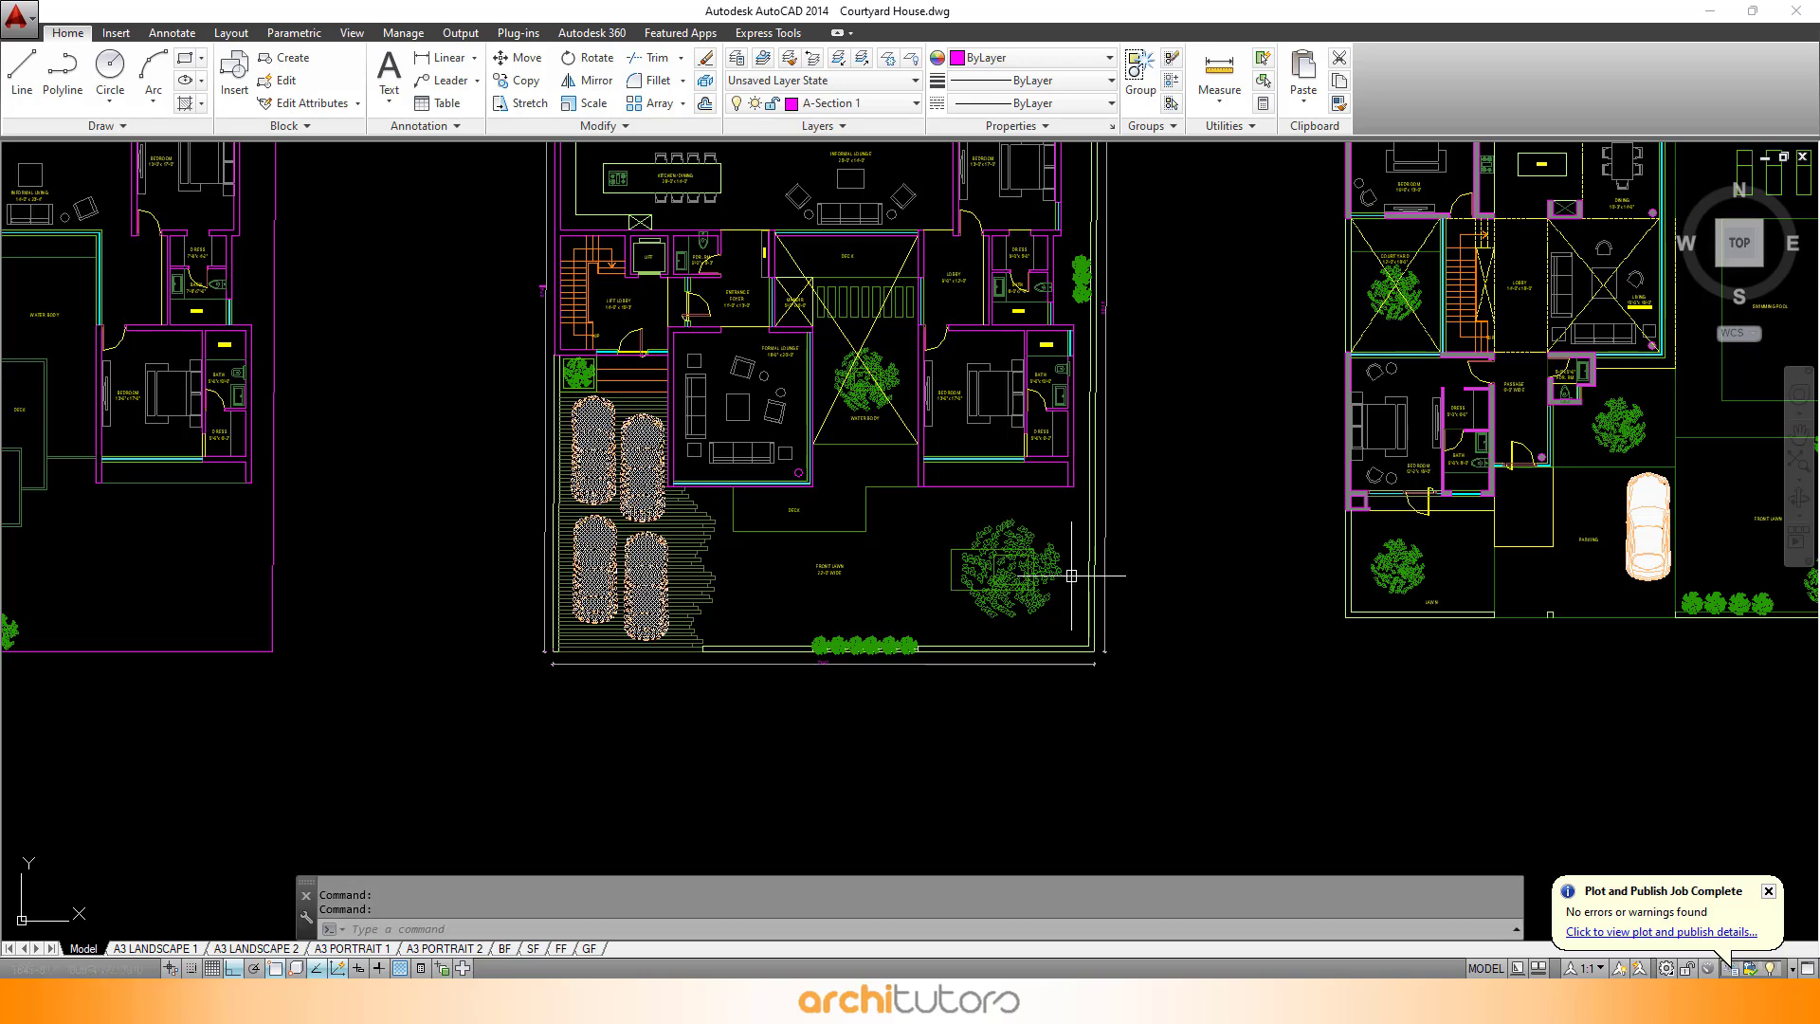
text(m)
key(Return)
click(1152, 428)
scroll(1097, 597, down, 4)
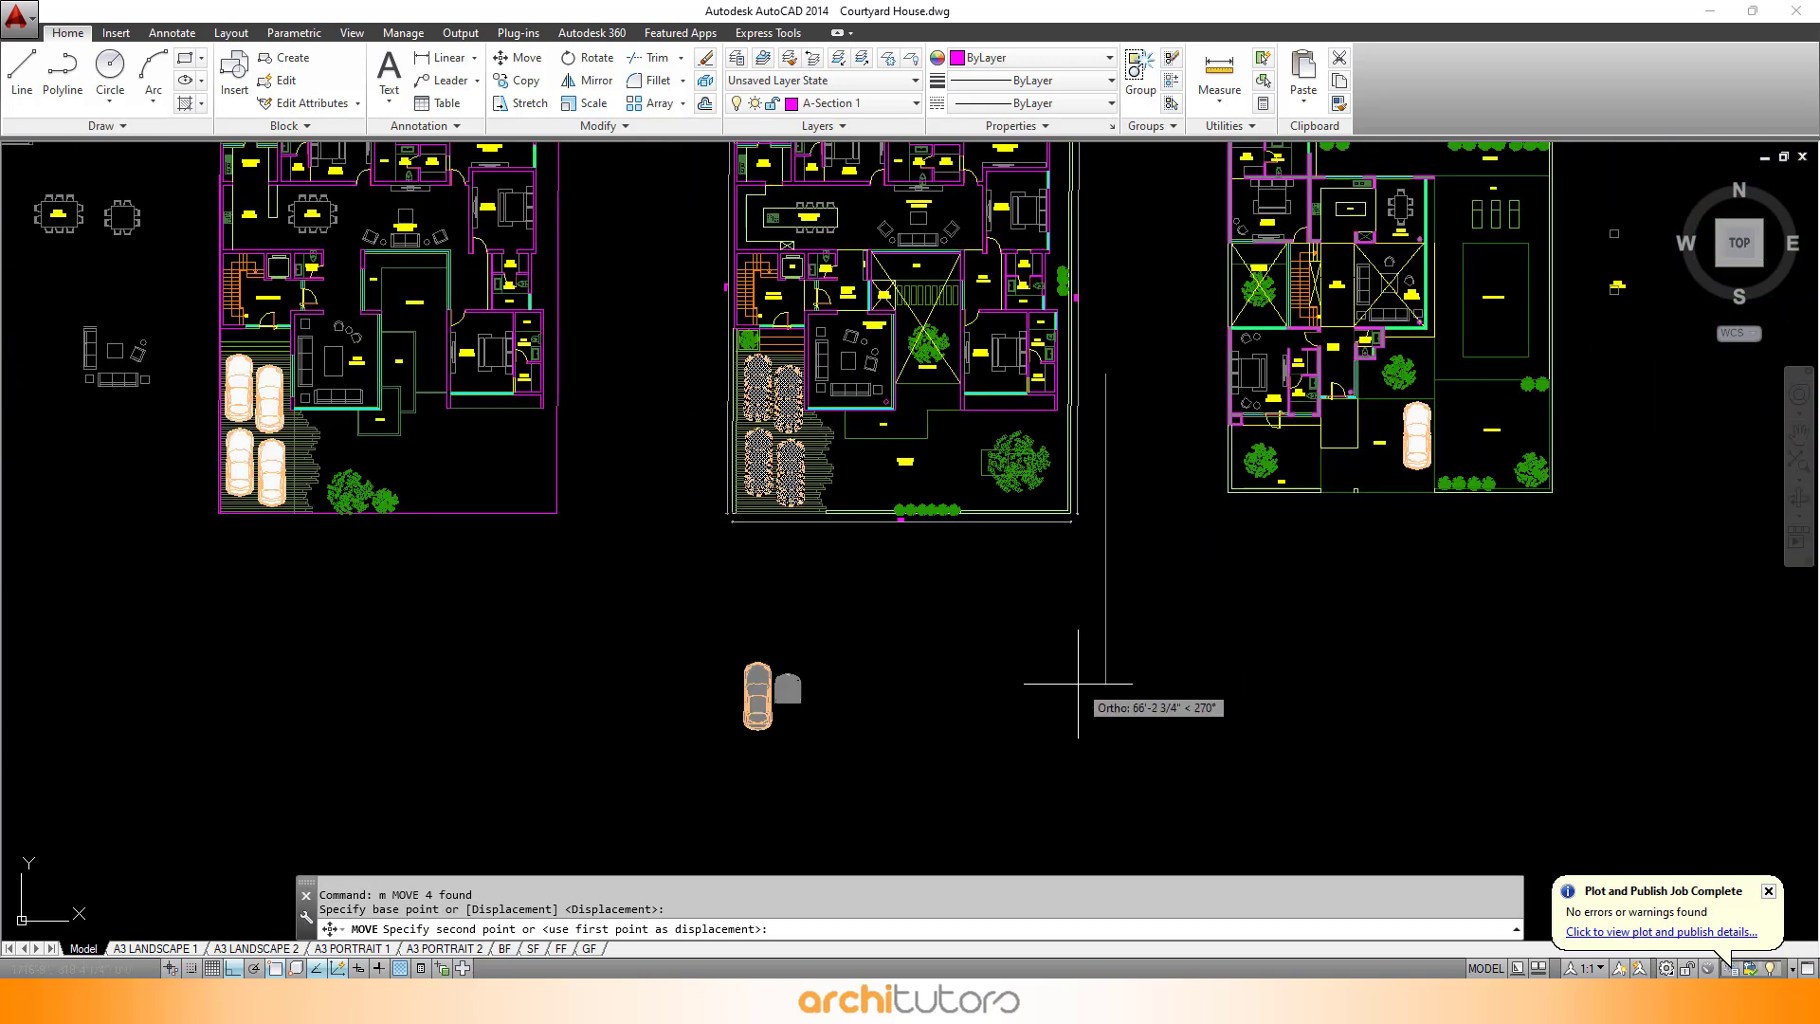
key(Escape)
key(Escape)
- Turn off the landscape trees layer with LAYOFF by picking a tree in the middle plan
scroll(1028, 617, up, 5)
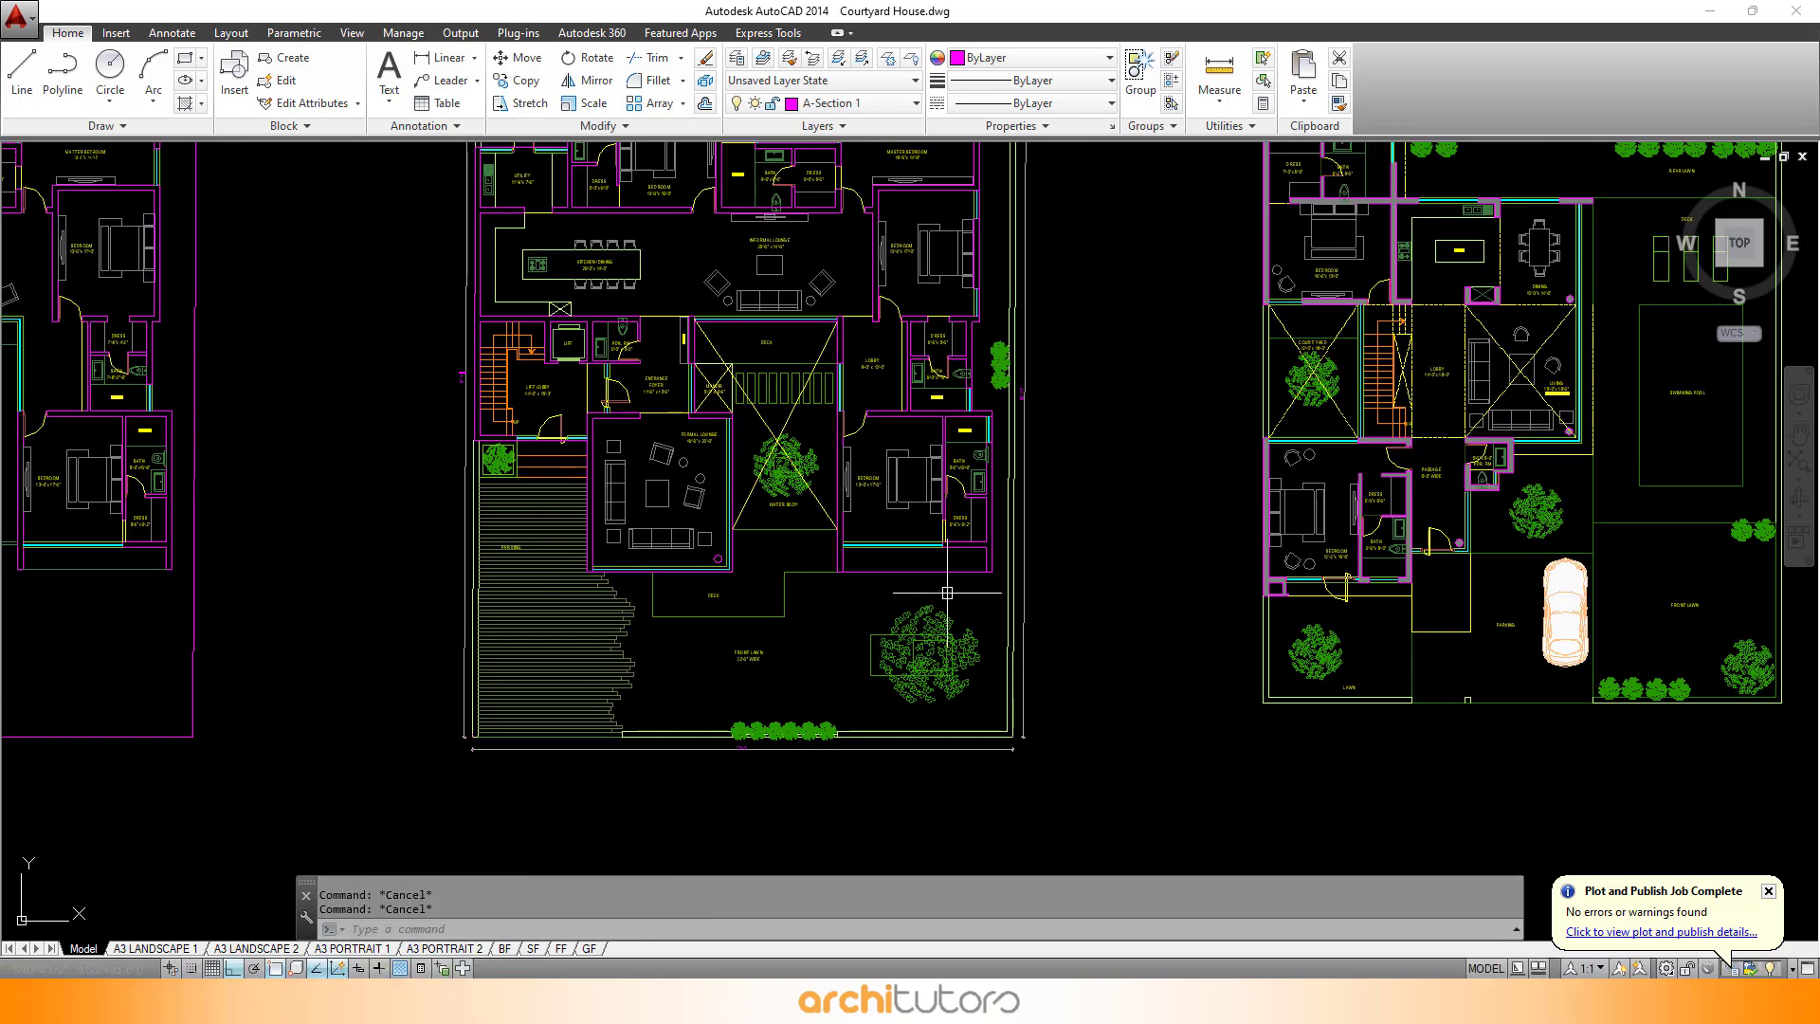
text(layoff)
key(Return)
click(792, 457)
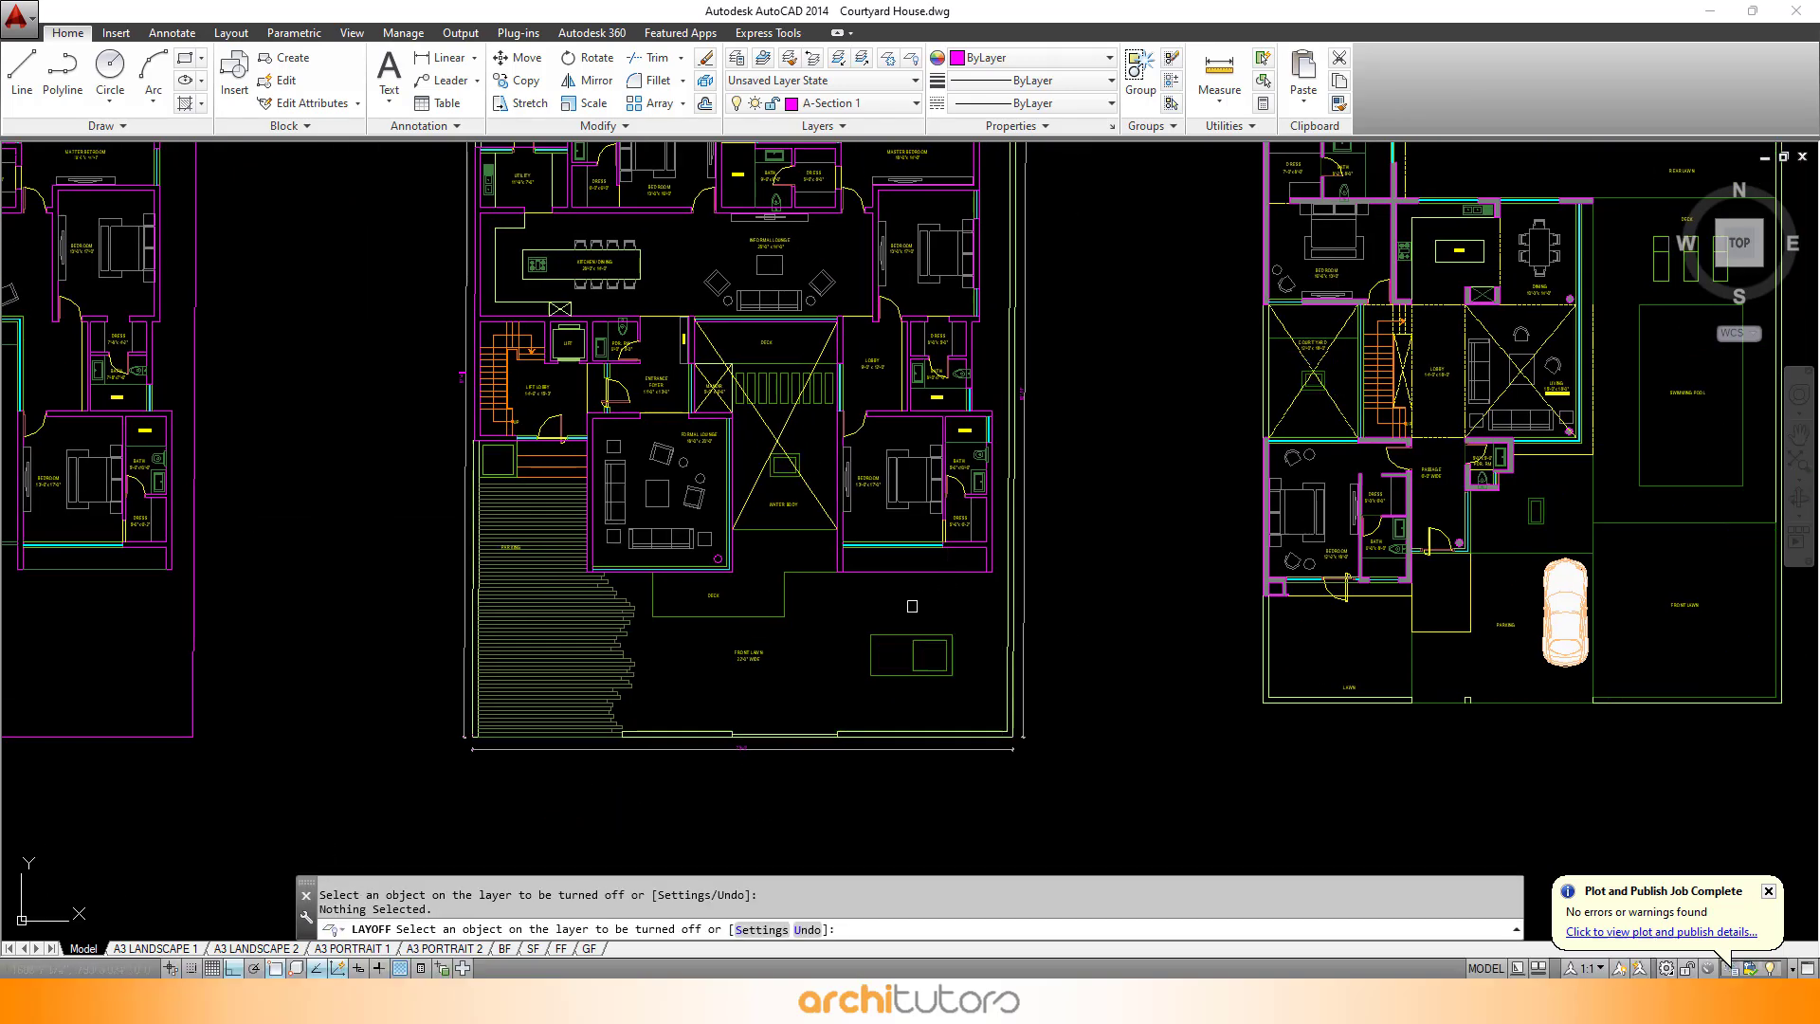
mouse_move(798, 451)
mouse_down()
mouse_move(799, 650)
mouse_move(806, 562)
mouse_up()
scroll(764, 322, up, 4)
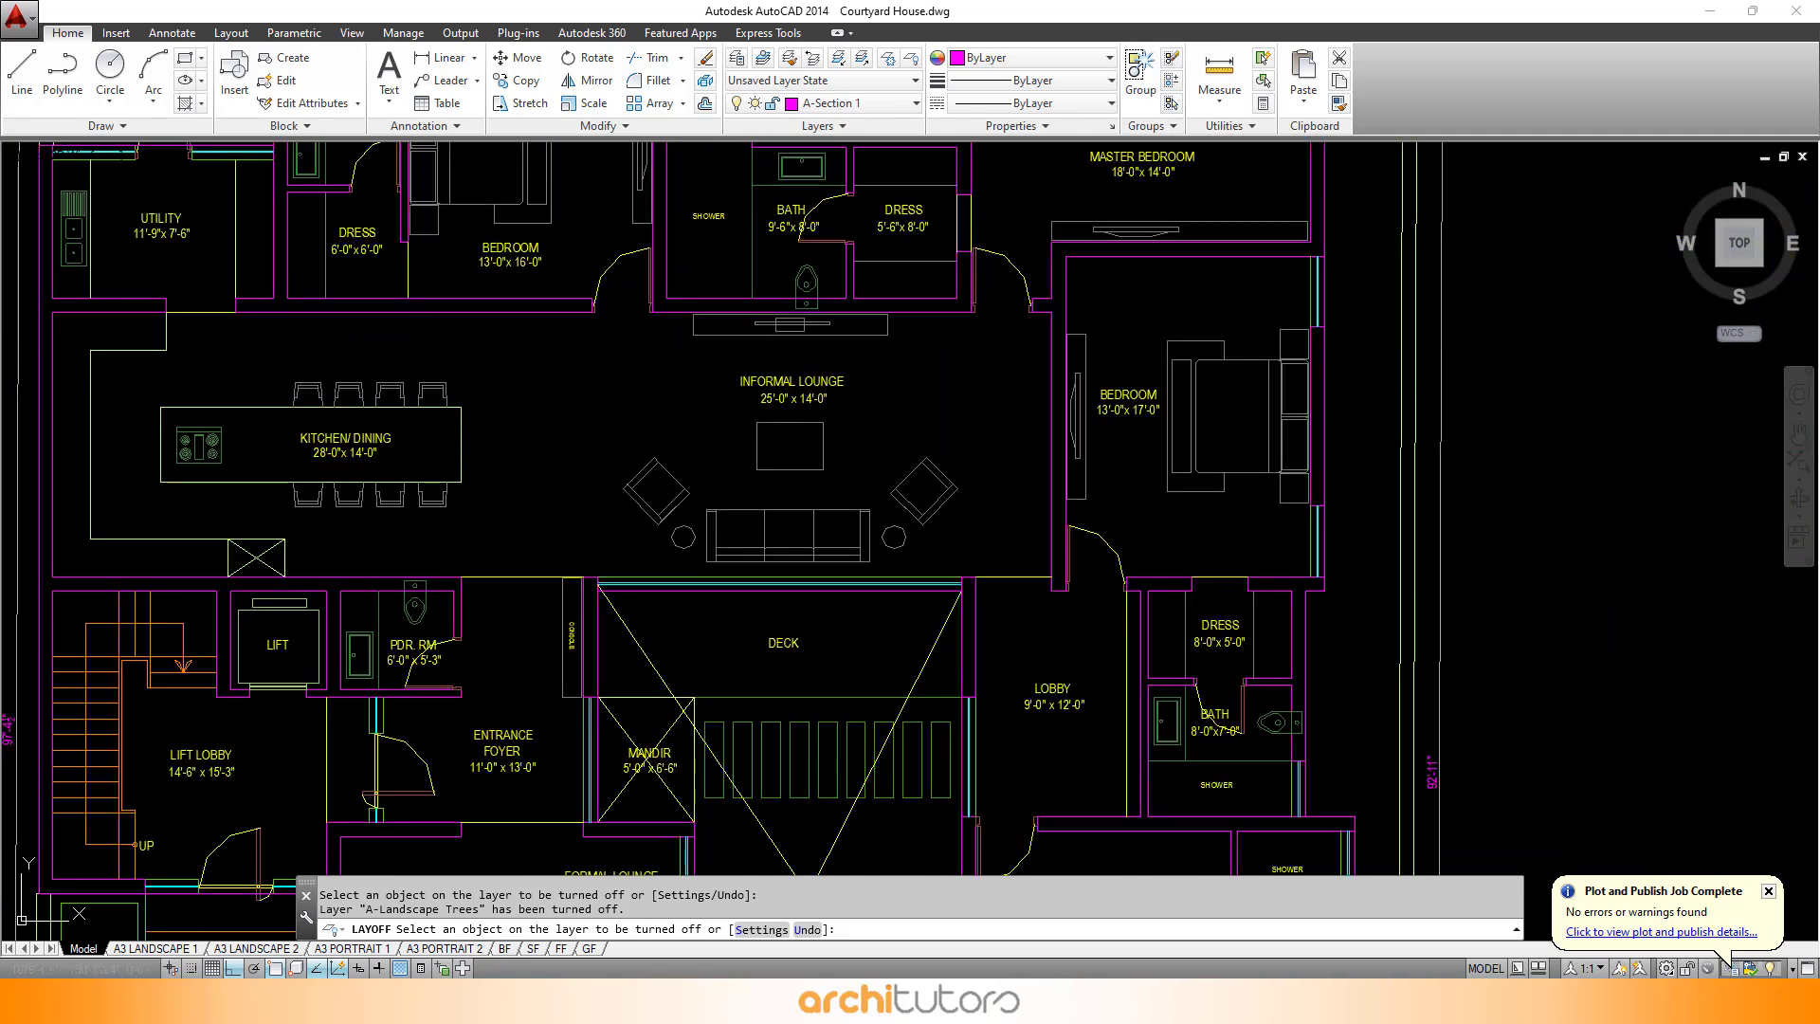
- Turn off the text layer by picking the Informal Lounge room label, then end the command
click(784, 374)
scroll(784, 373, down, 2)
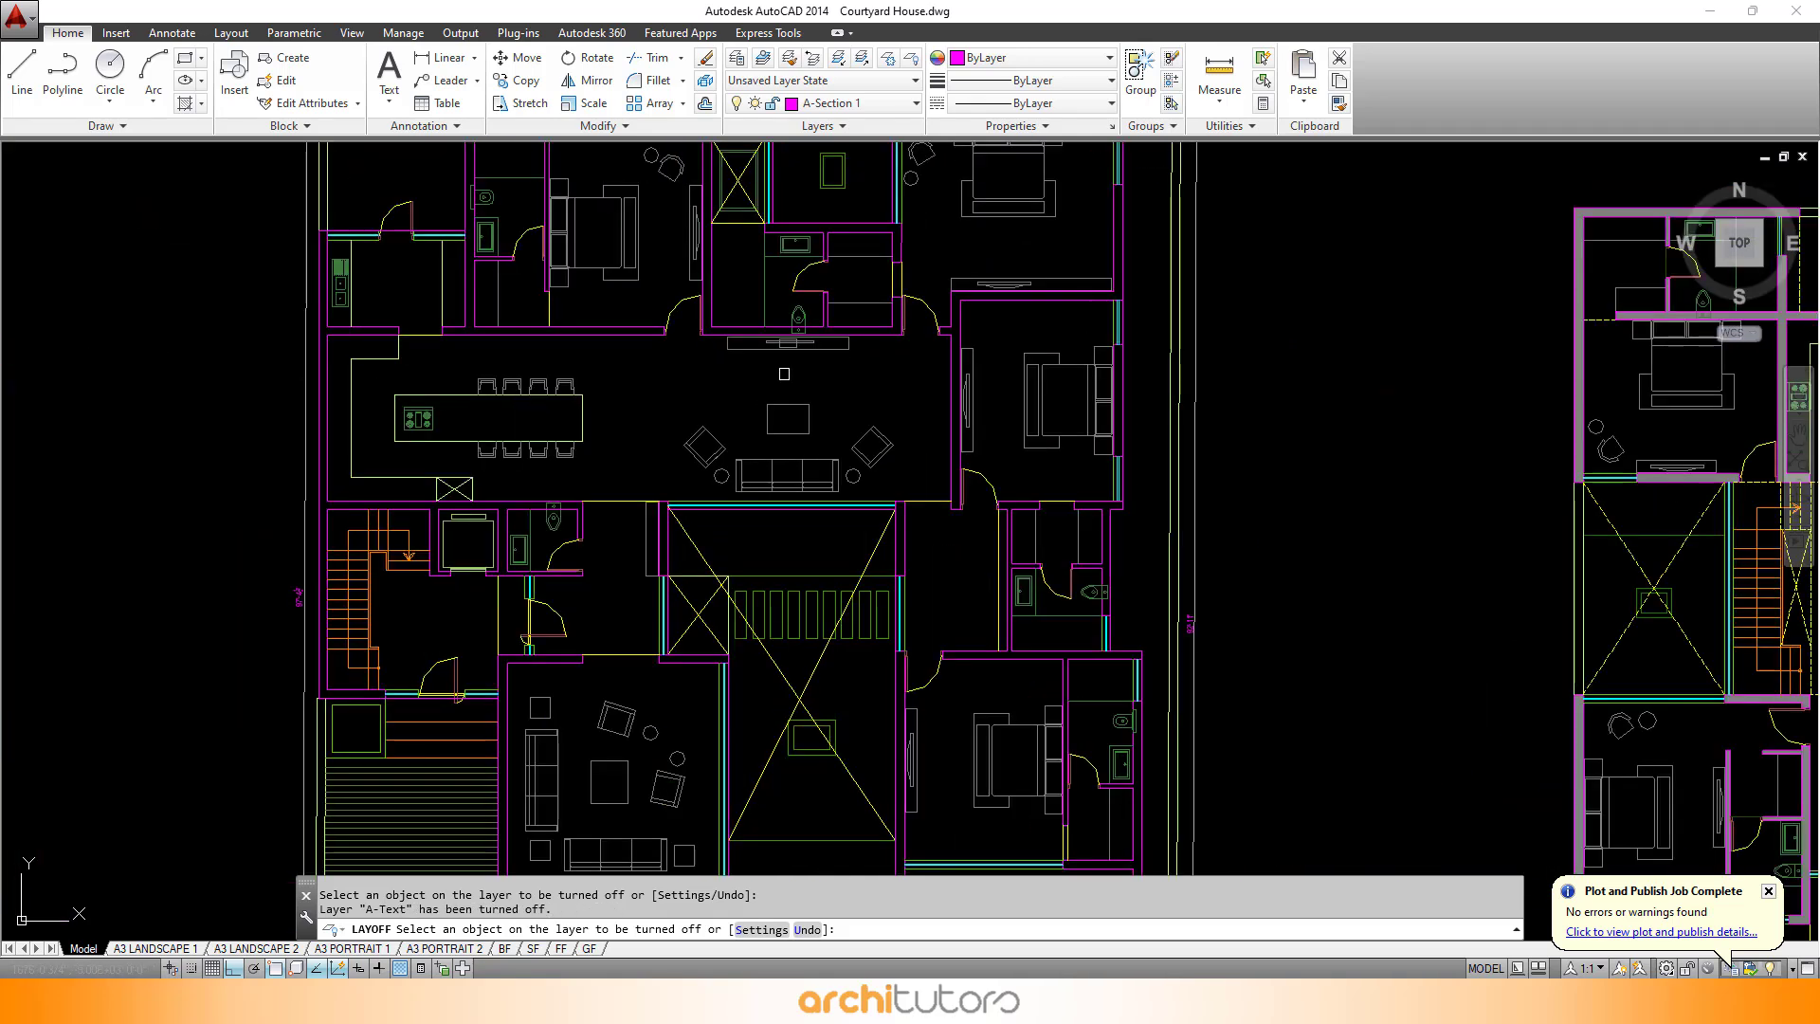
scroll(784, 373, down, 2)
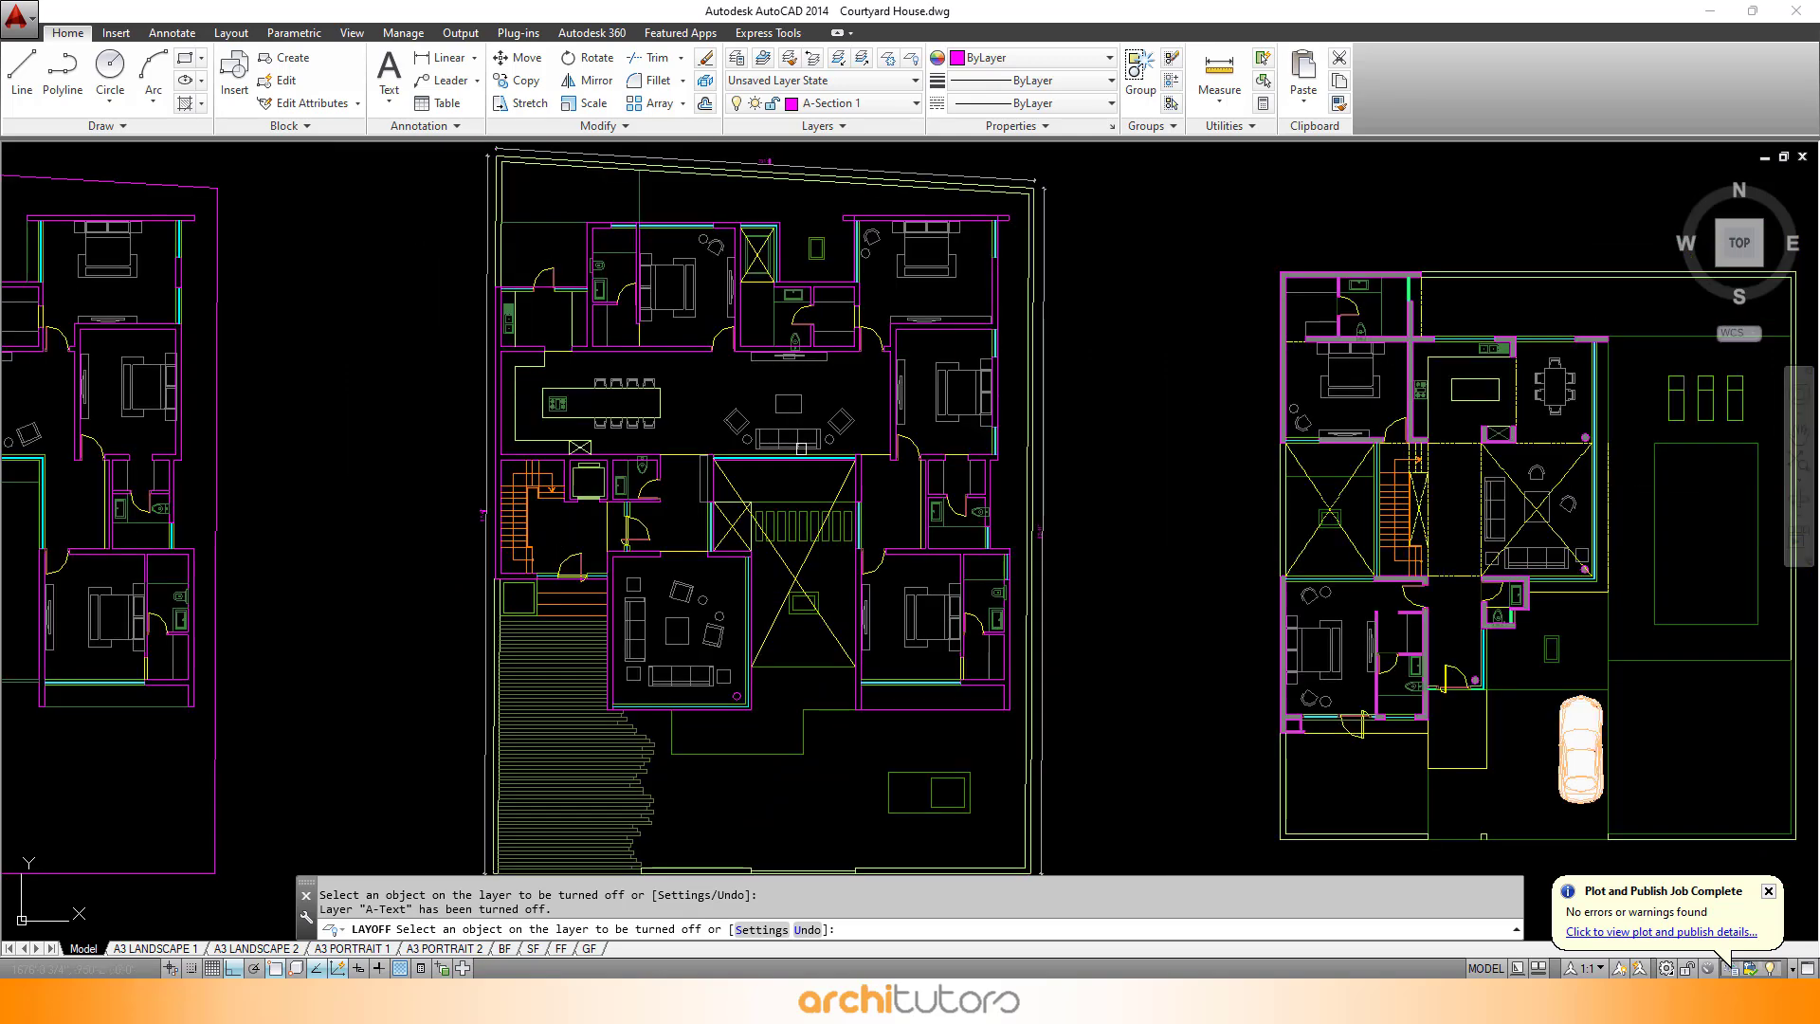
scroll(801, 449, down, 3)
scroll(800, 422, up, 3)
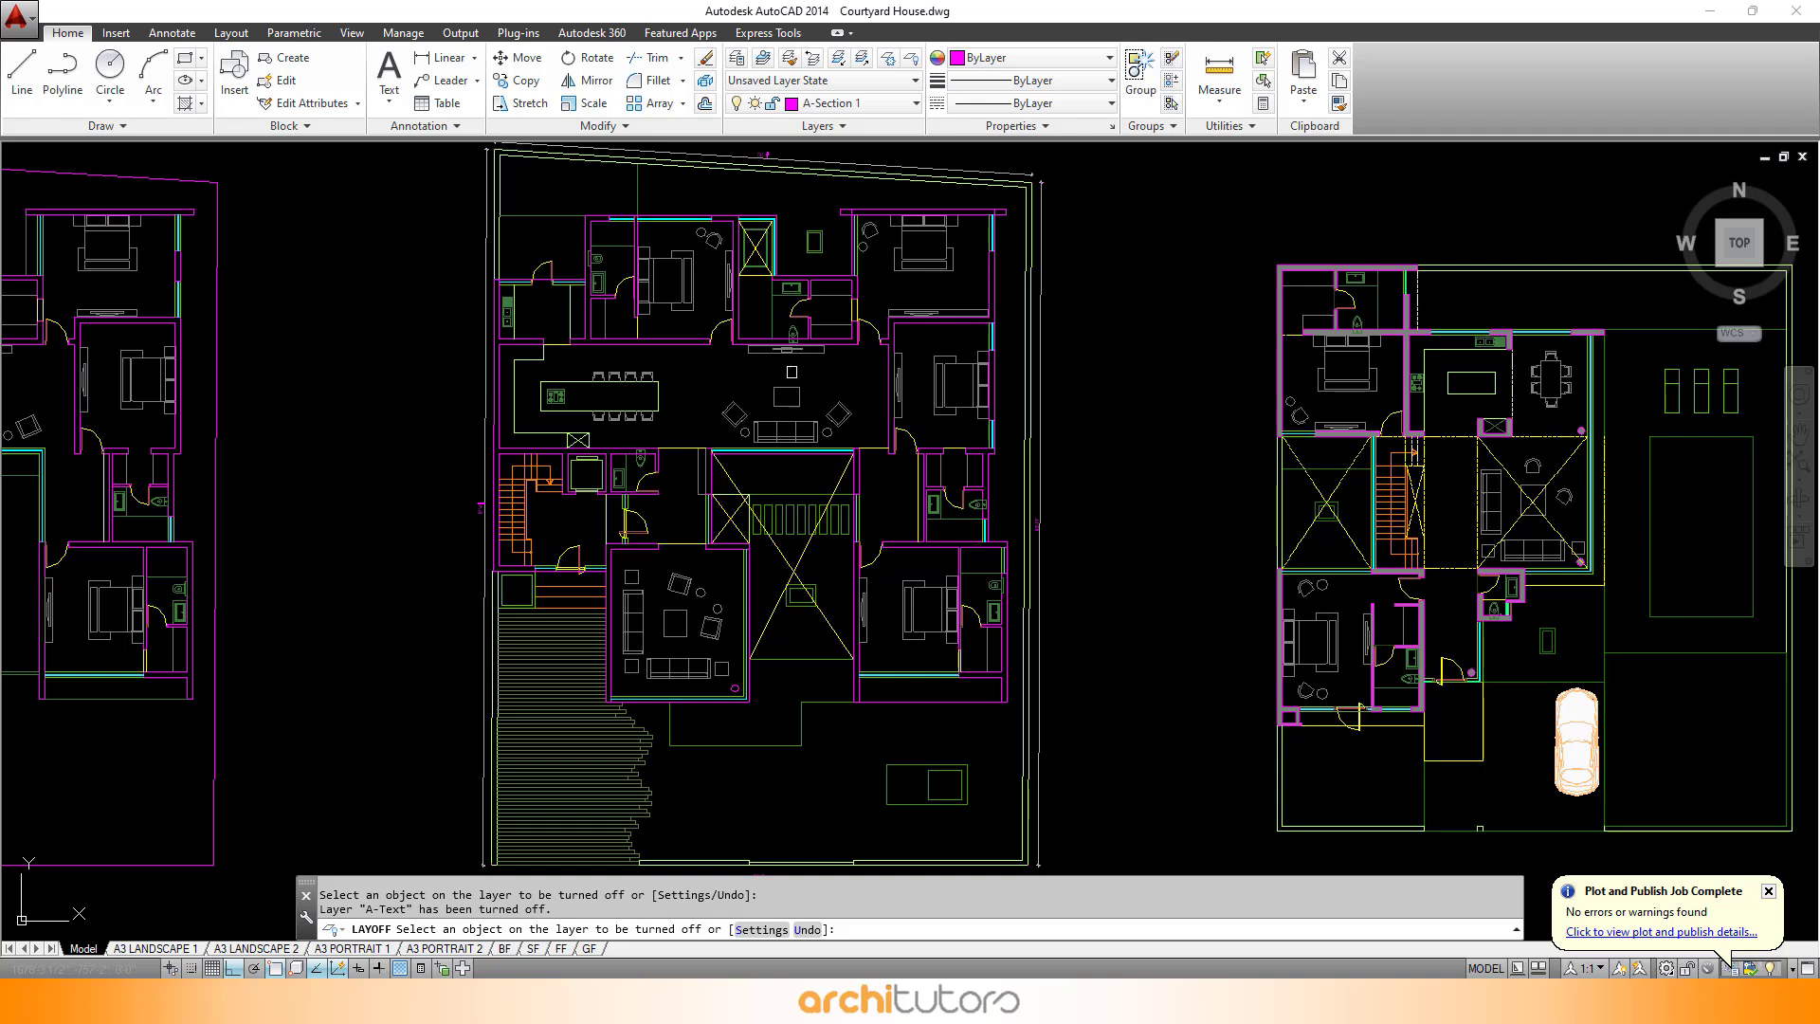
mouse_move(792, 372)
mouse_down()
mouse_move(808, 449)
mouse_move(799, 302)
mouse_move(797, 332)
mouse_up()
scroll(796, 336, down, 3)
key(Escape)
scroll(798, 362, up, 3)
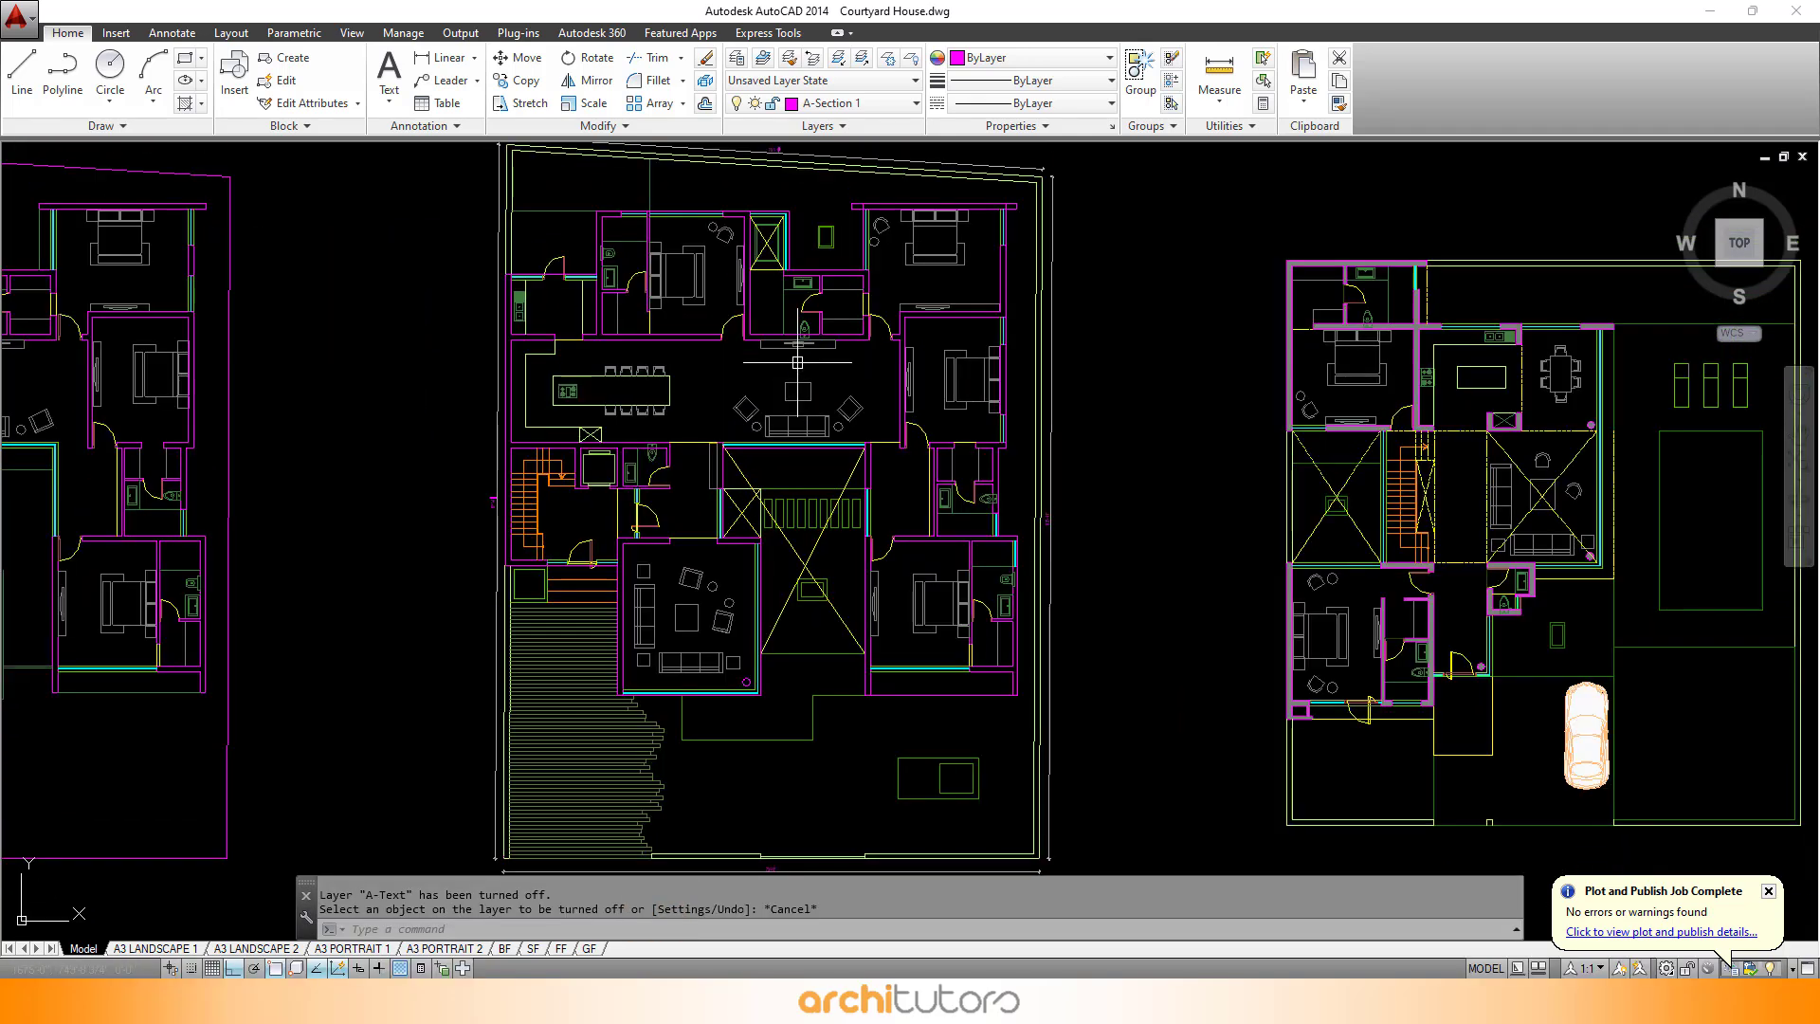
scroll(797, 362, down, 2)
key(Escape)
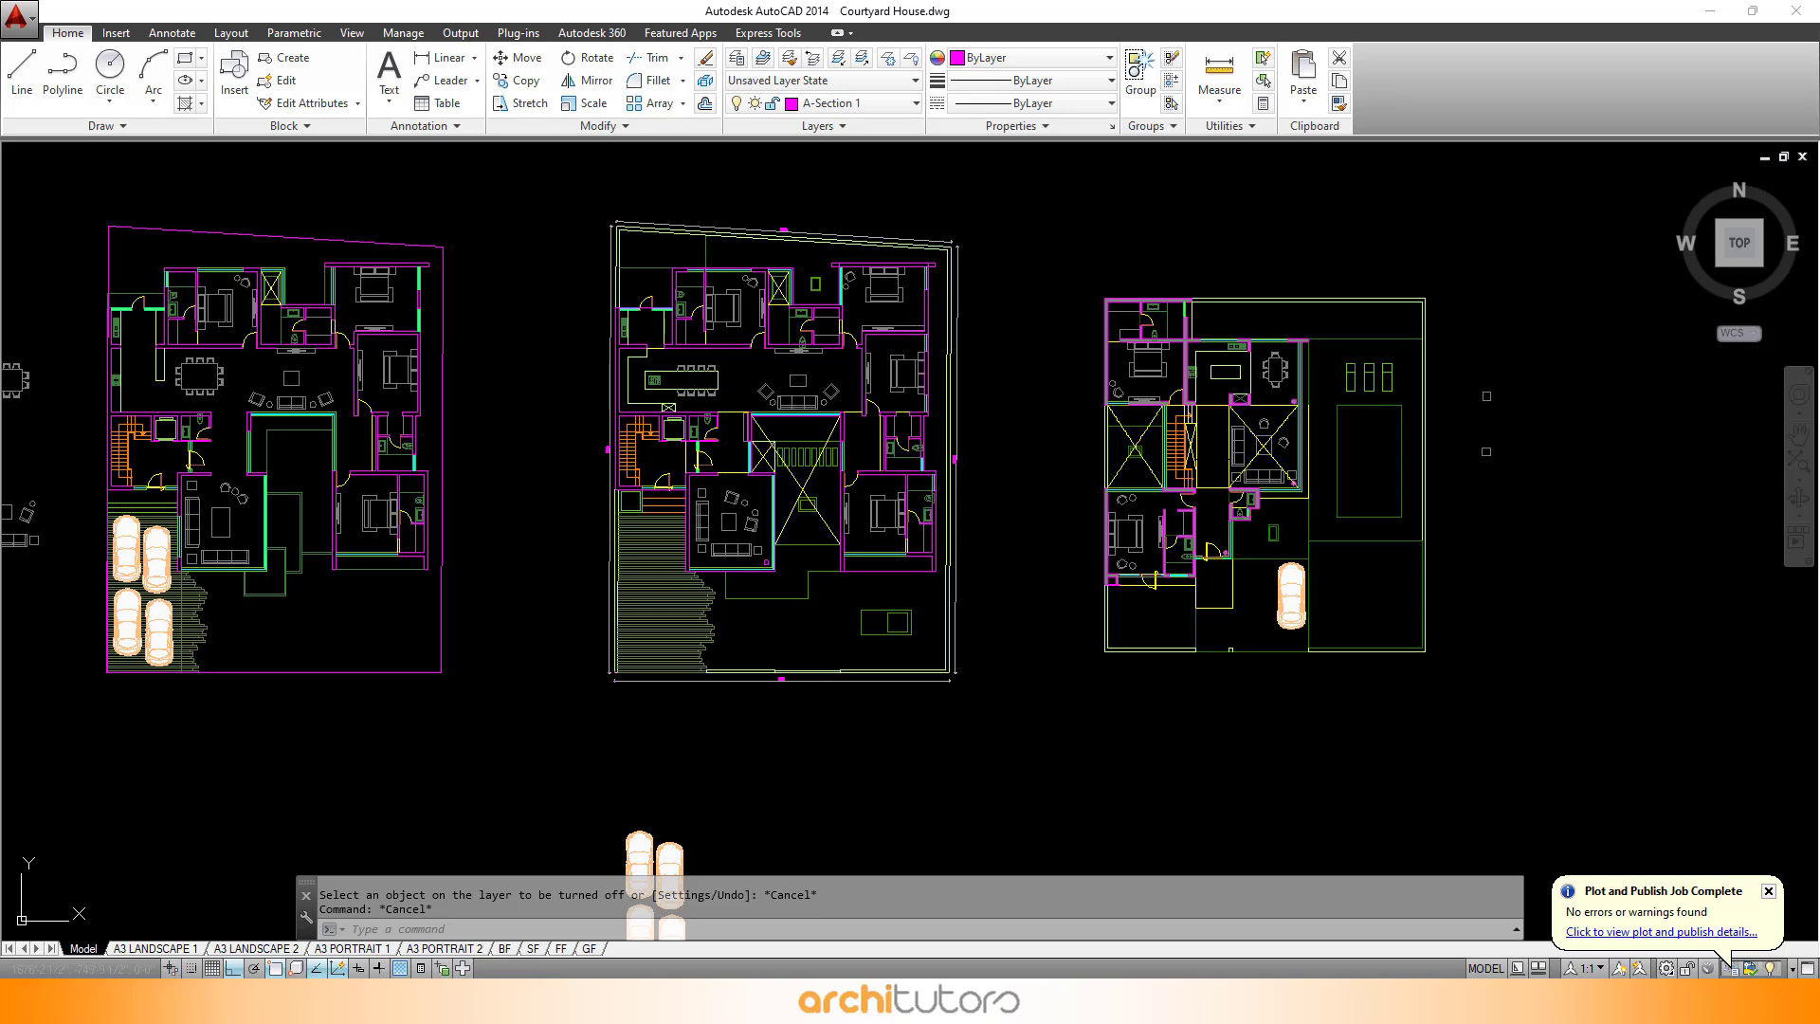
- Start a plot, turn on plot transparency, and set the plot area to a window around the middle floor plan
key(ctrl+p)
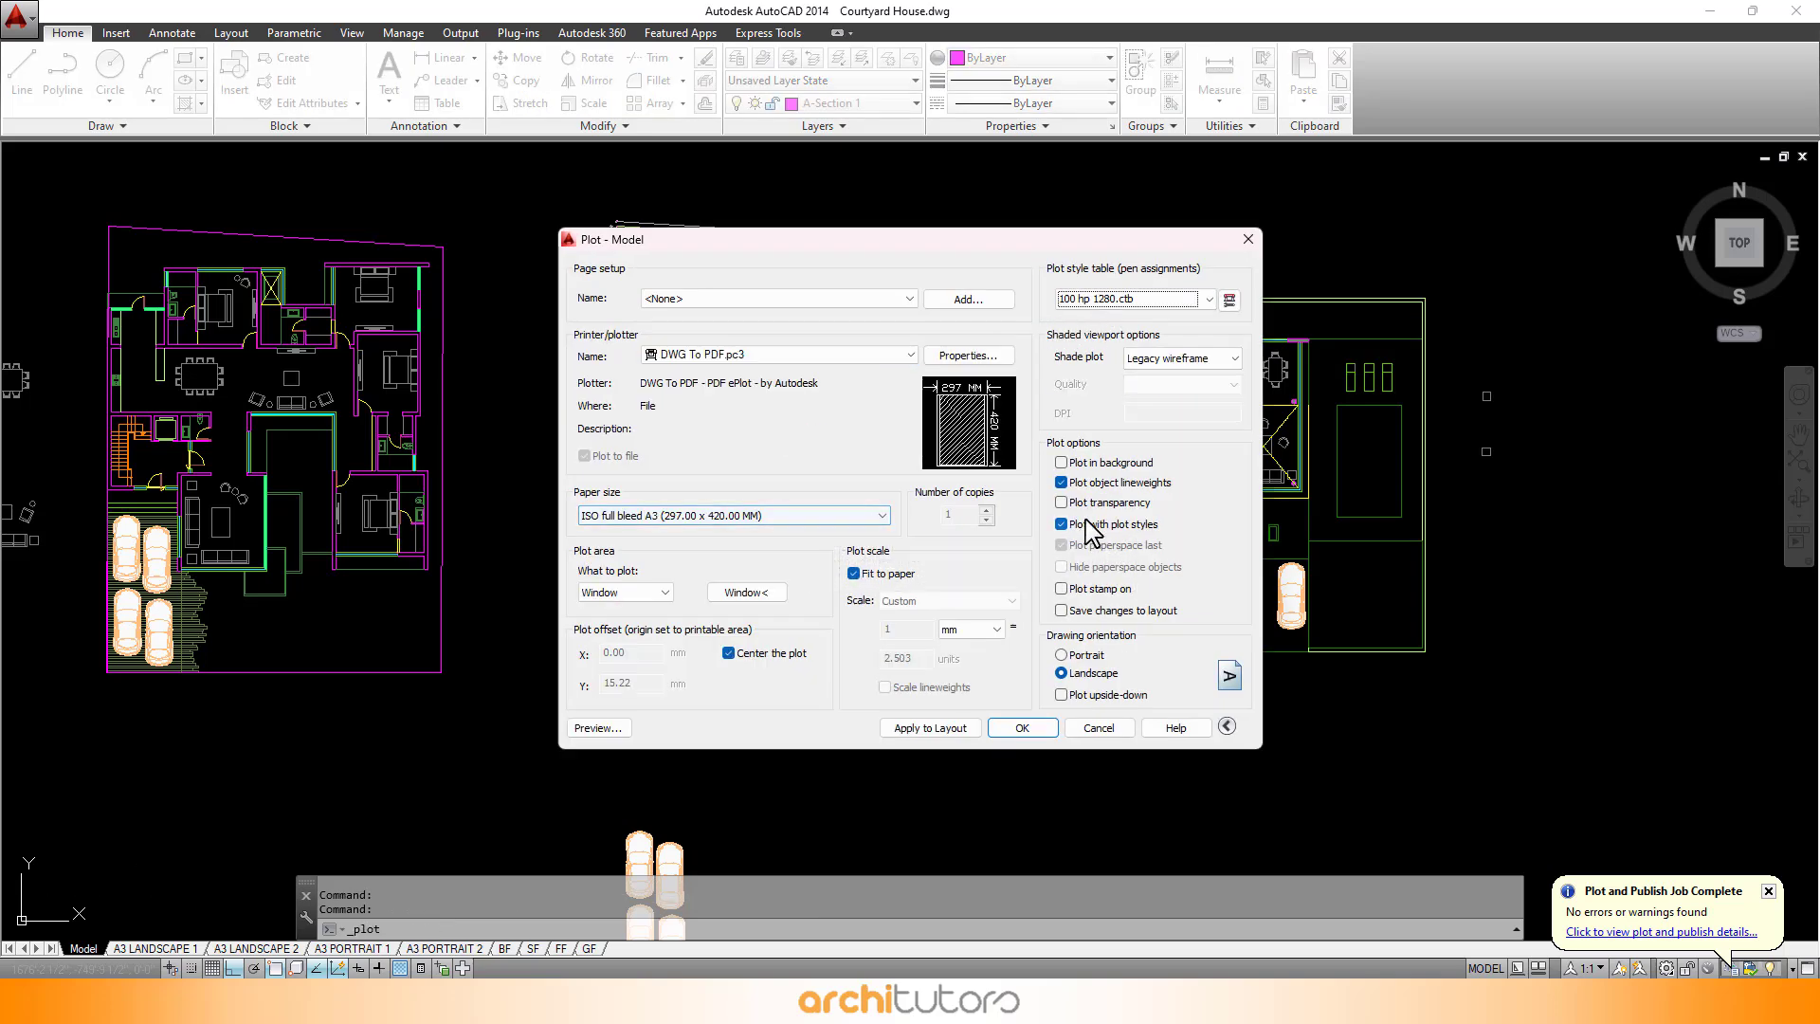
click(1090, 504)
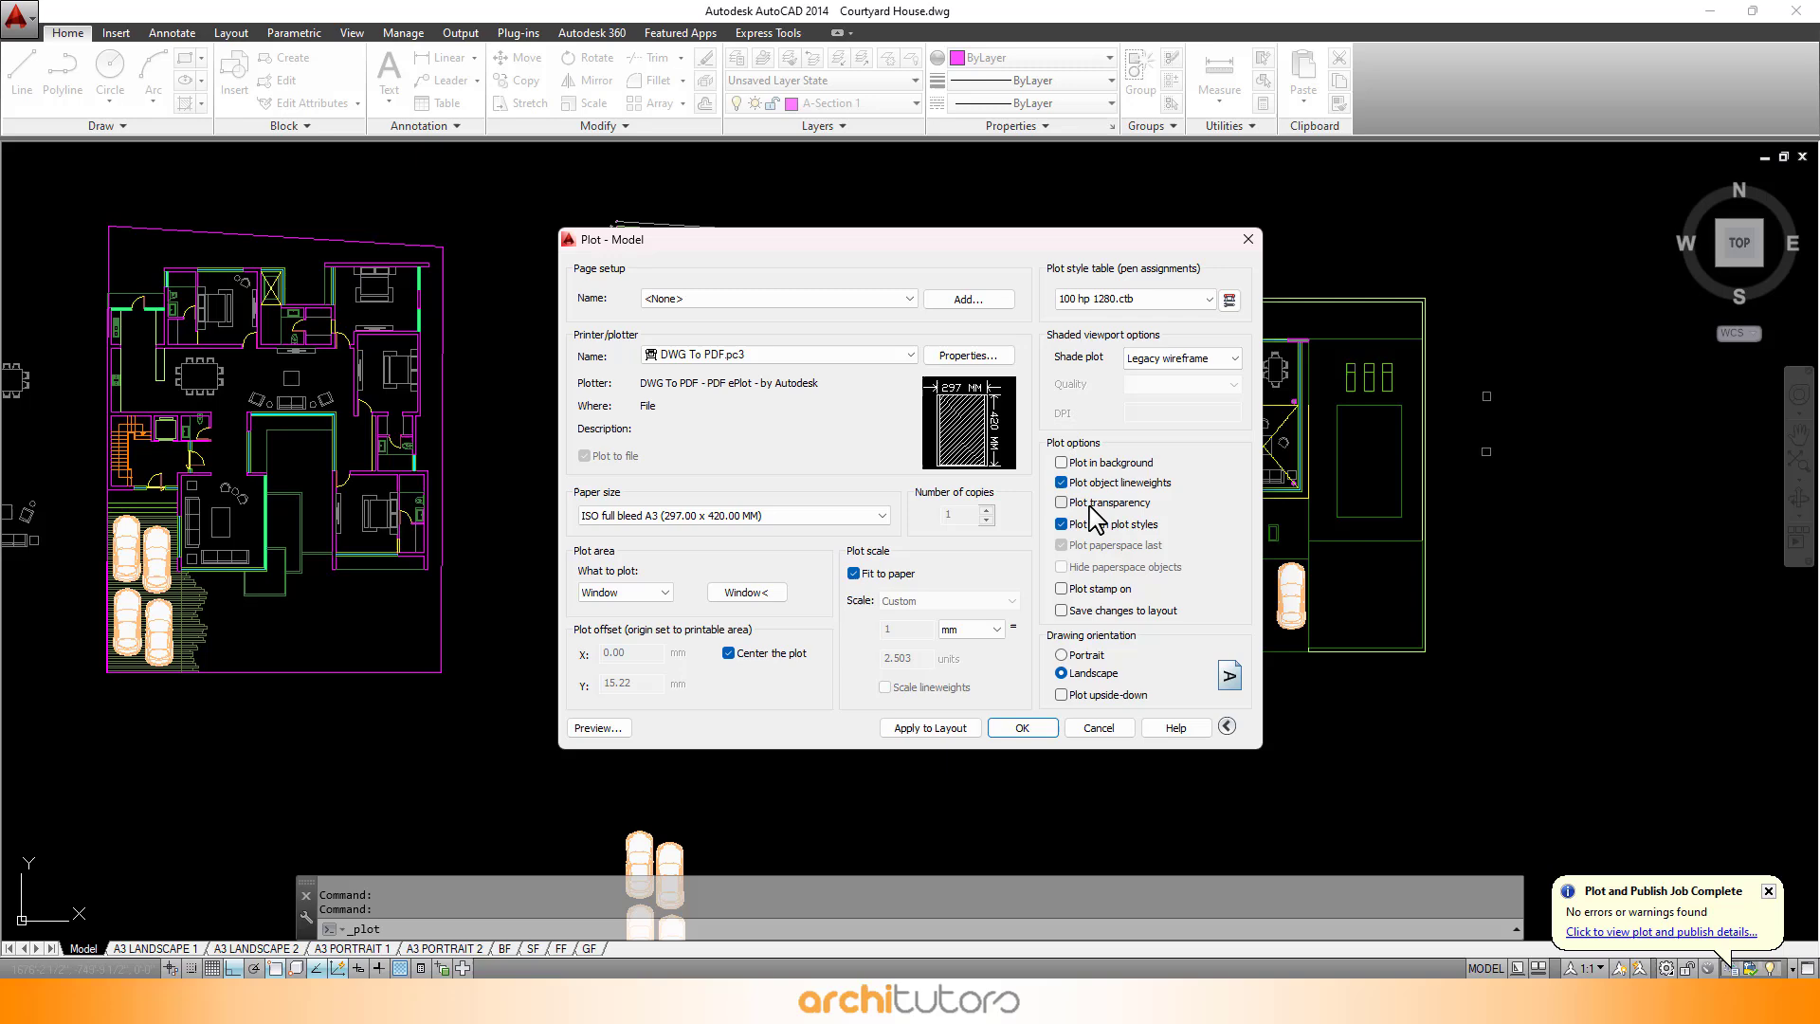
click(745, 592)
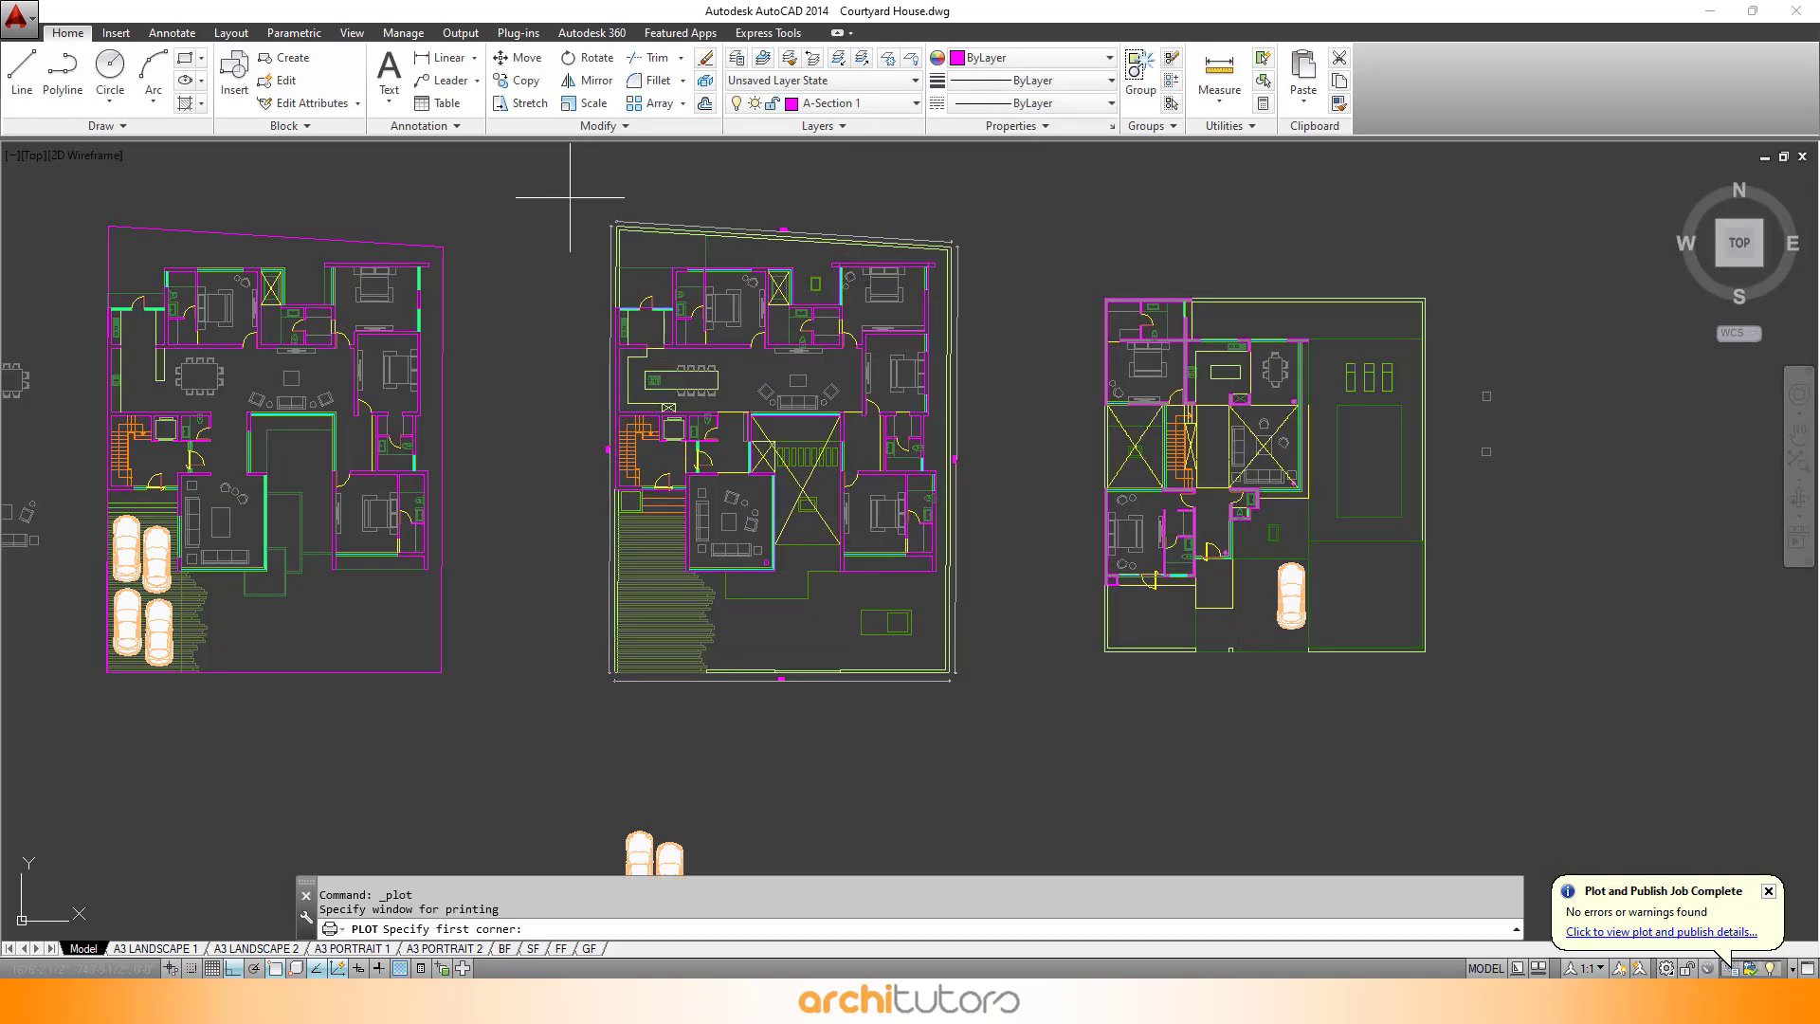
click(567, 197)
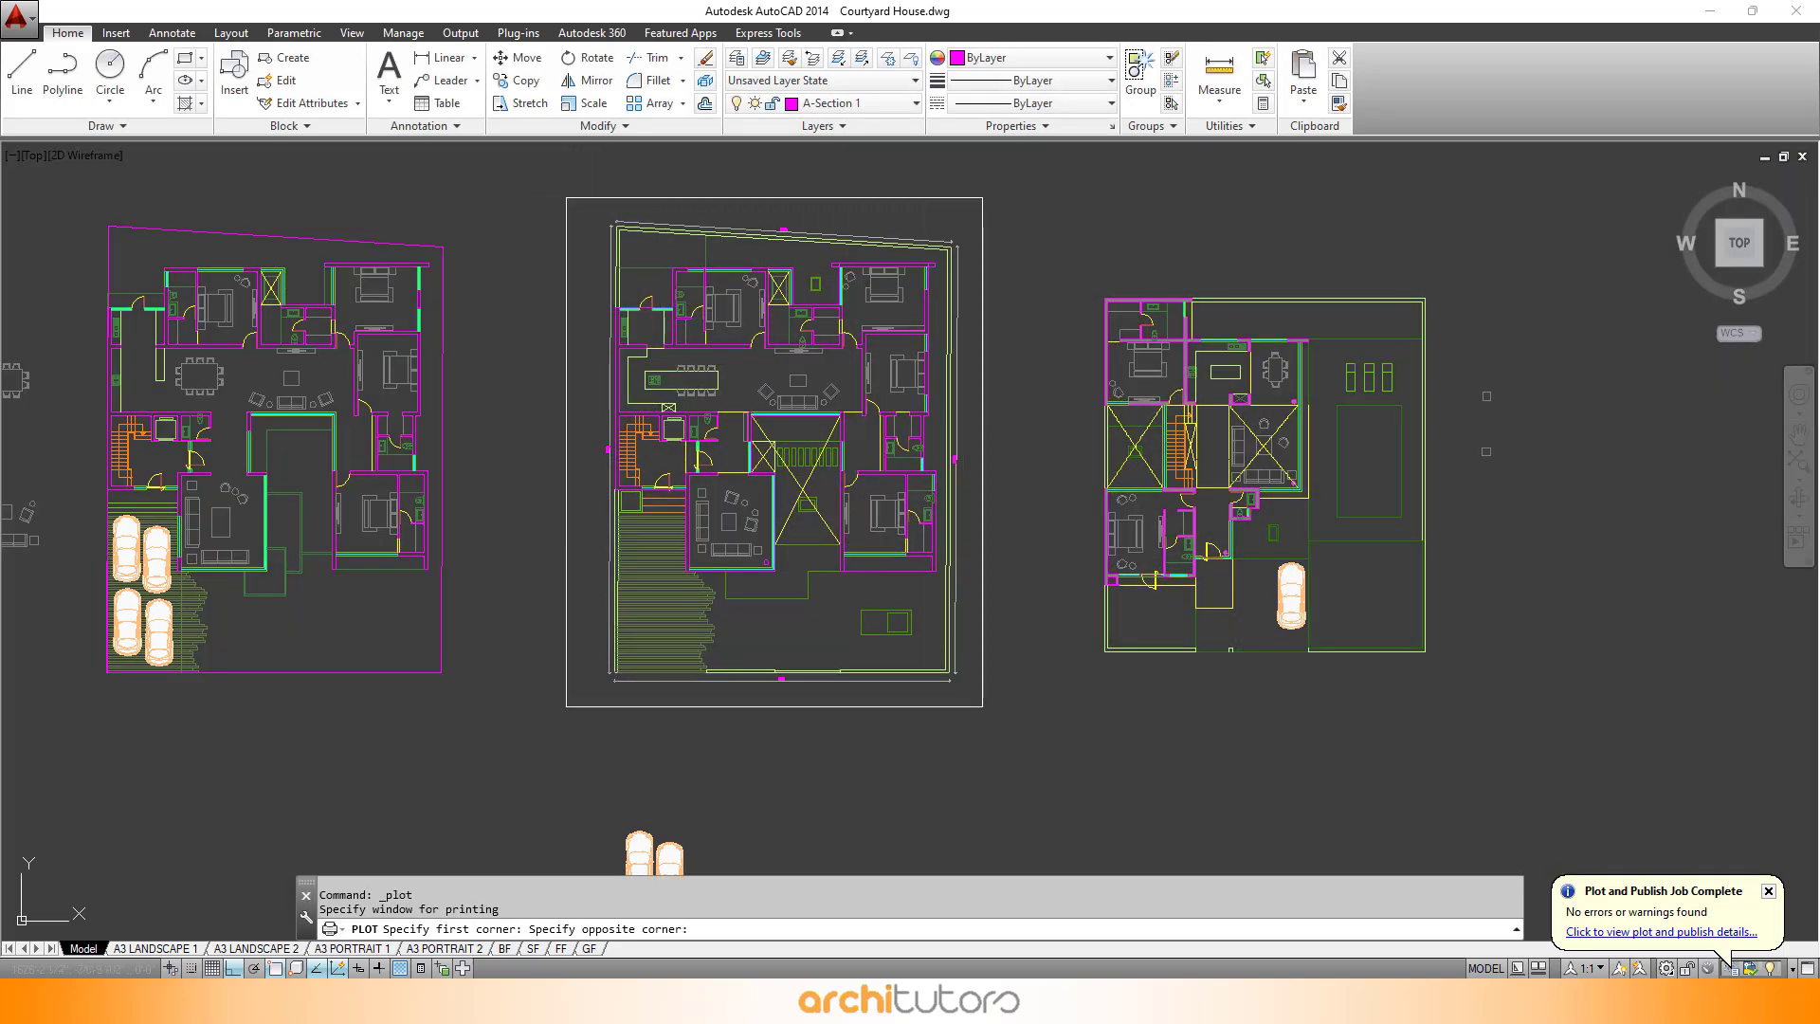
click(982, 707)
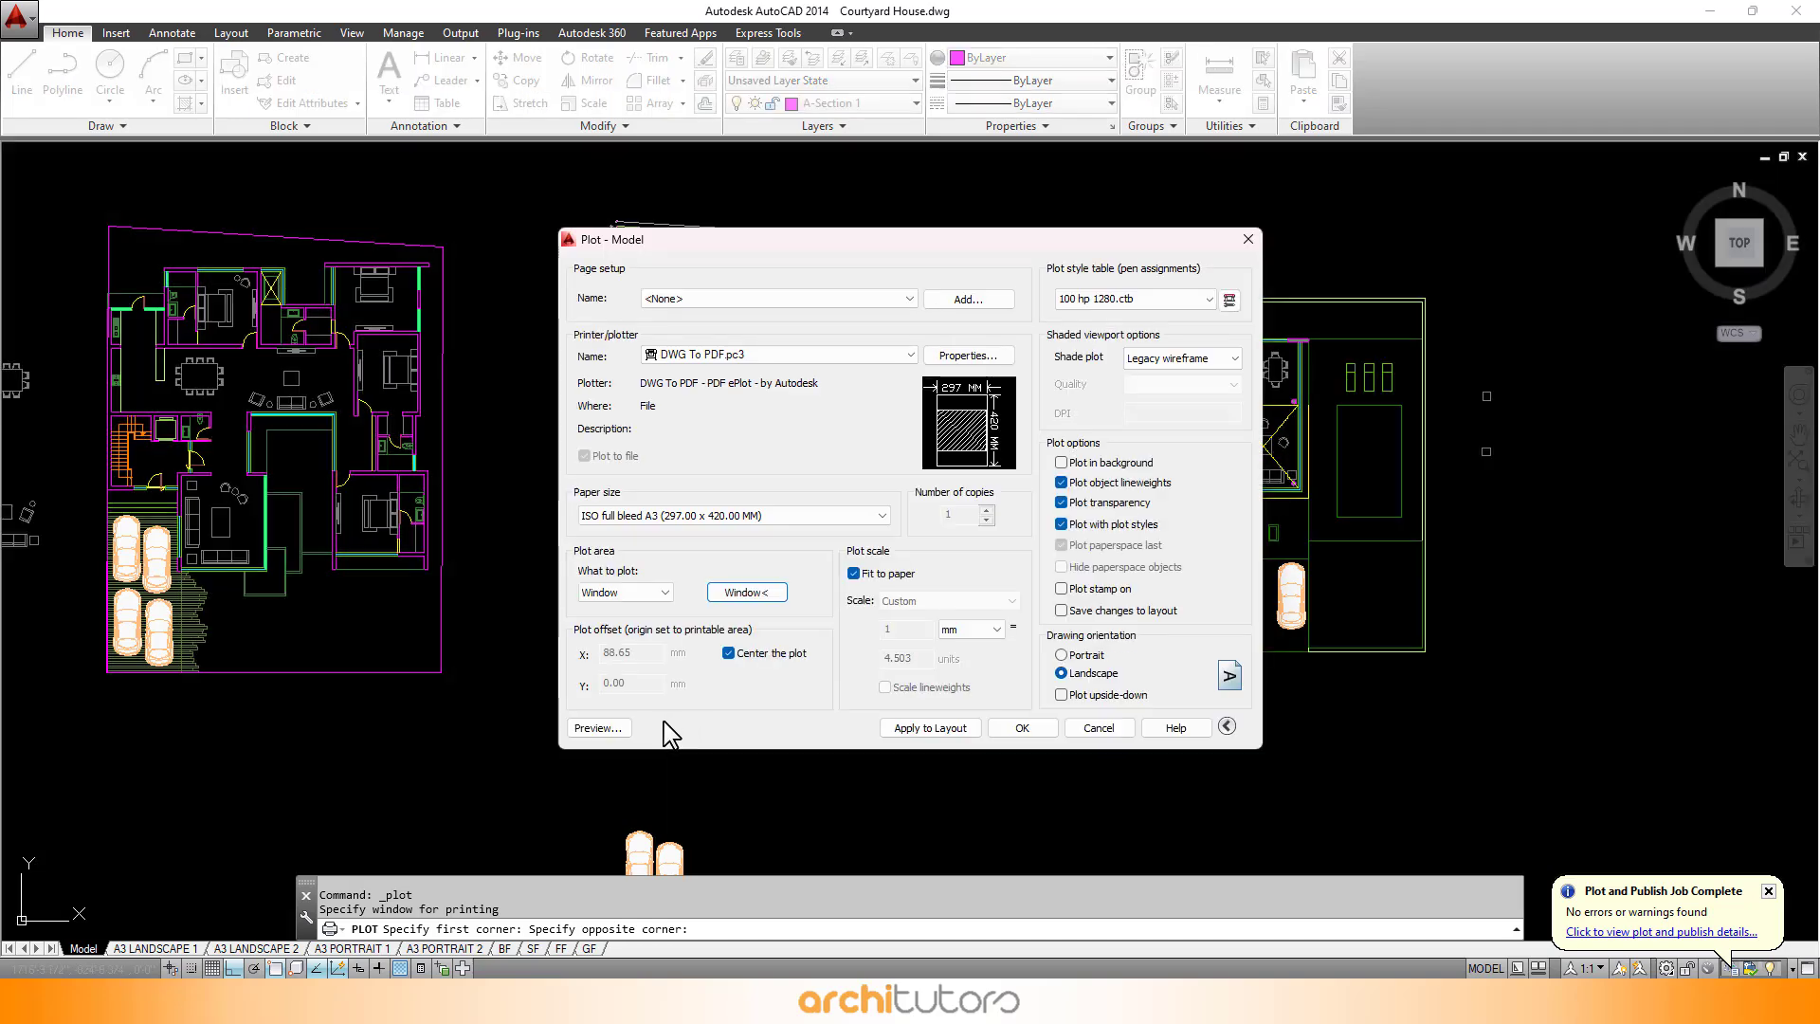
- Preview the plot and switch the drawing orientation to portrait
click(622, 728)
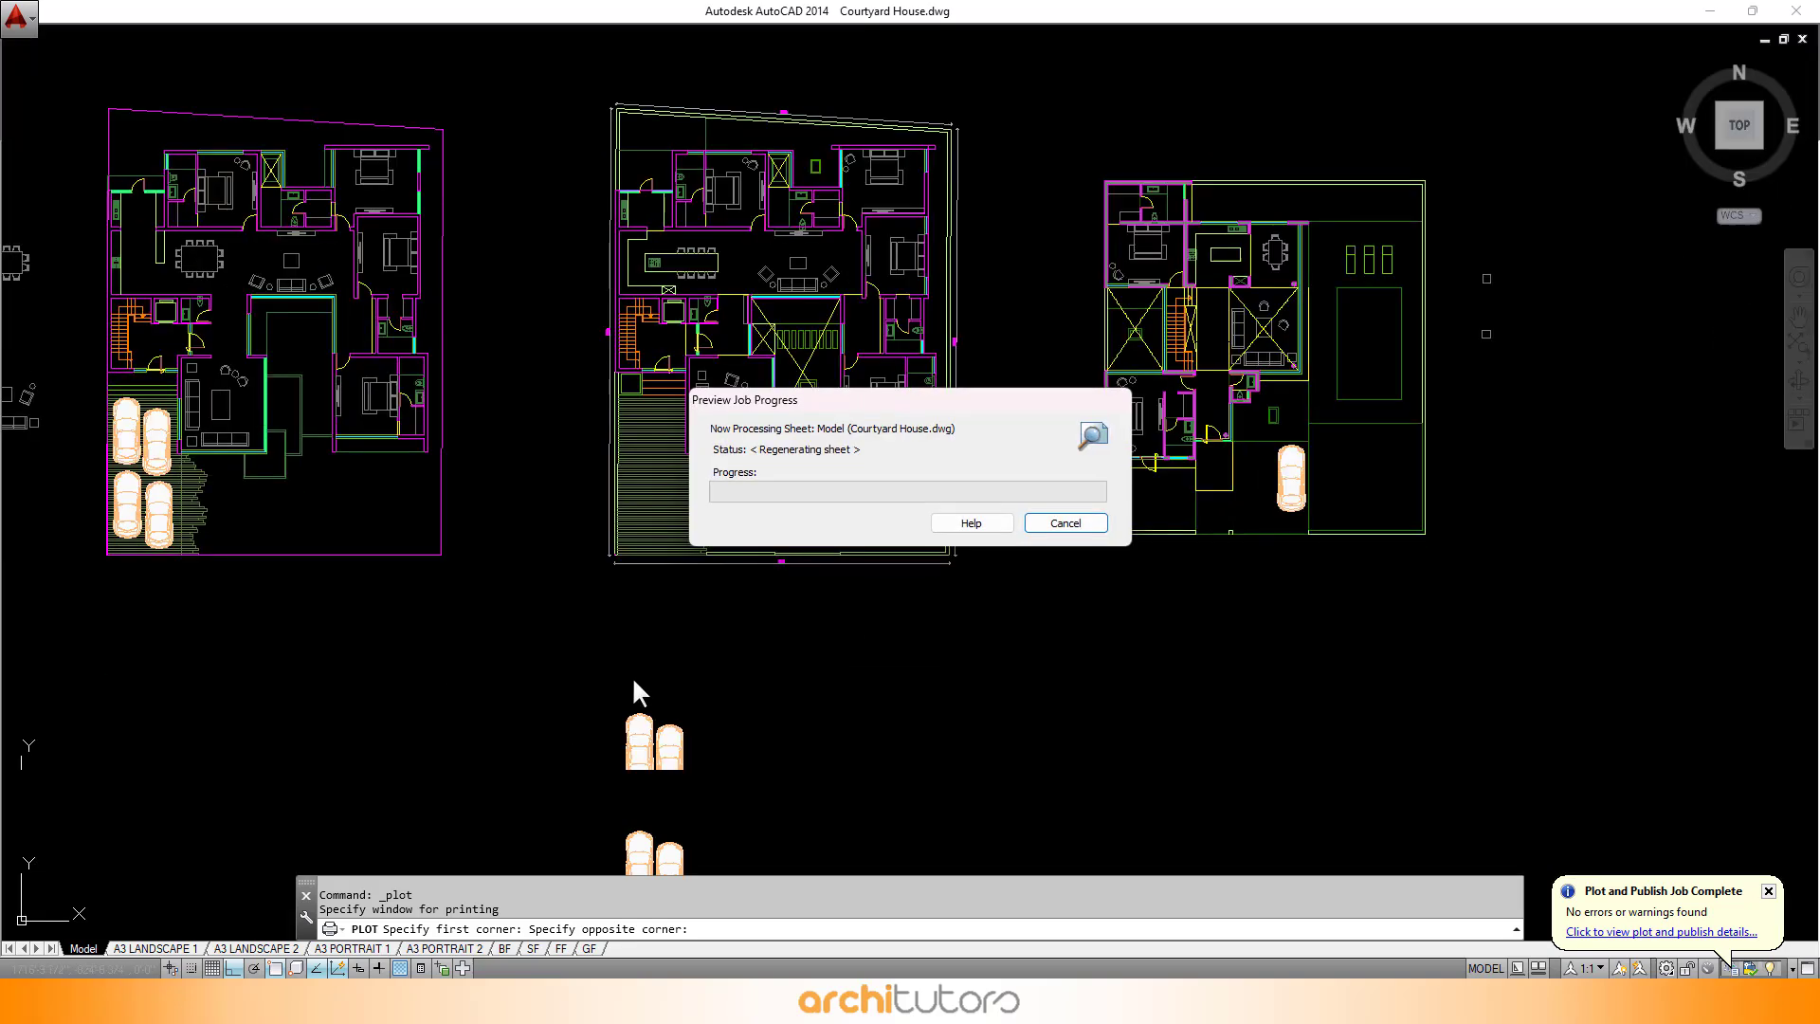
key(Escape)
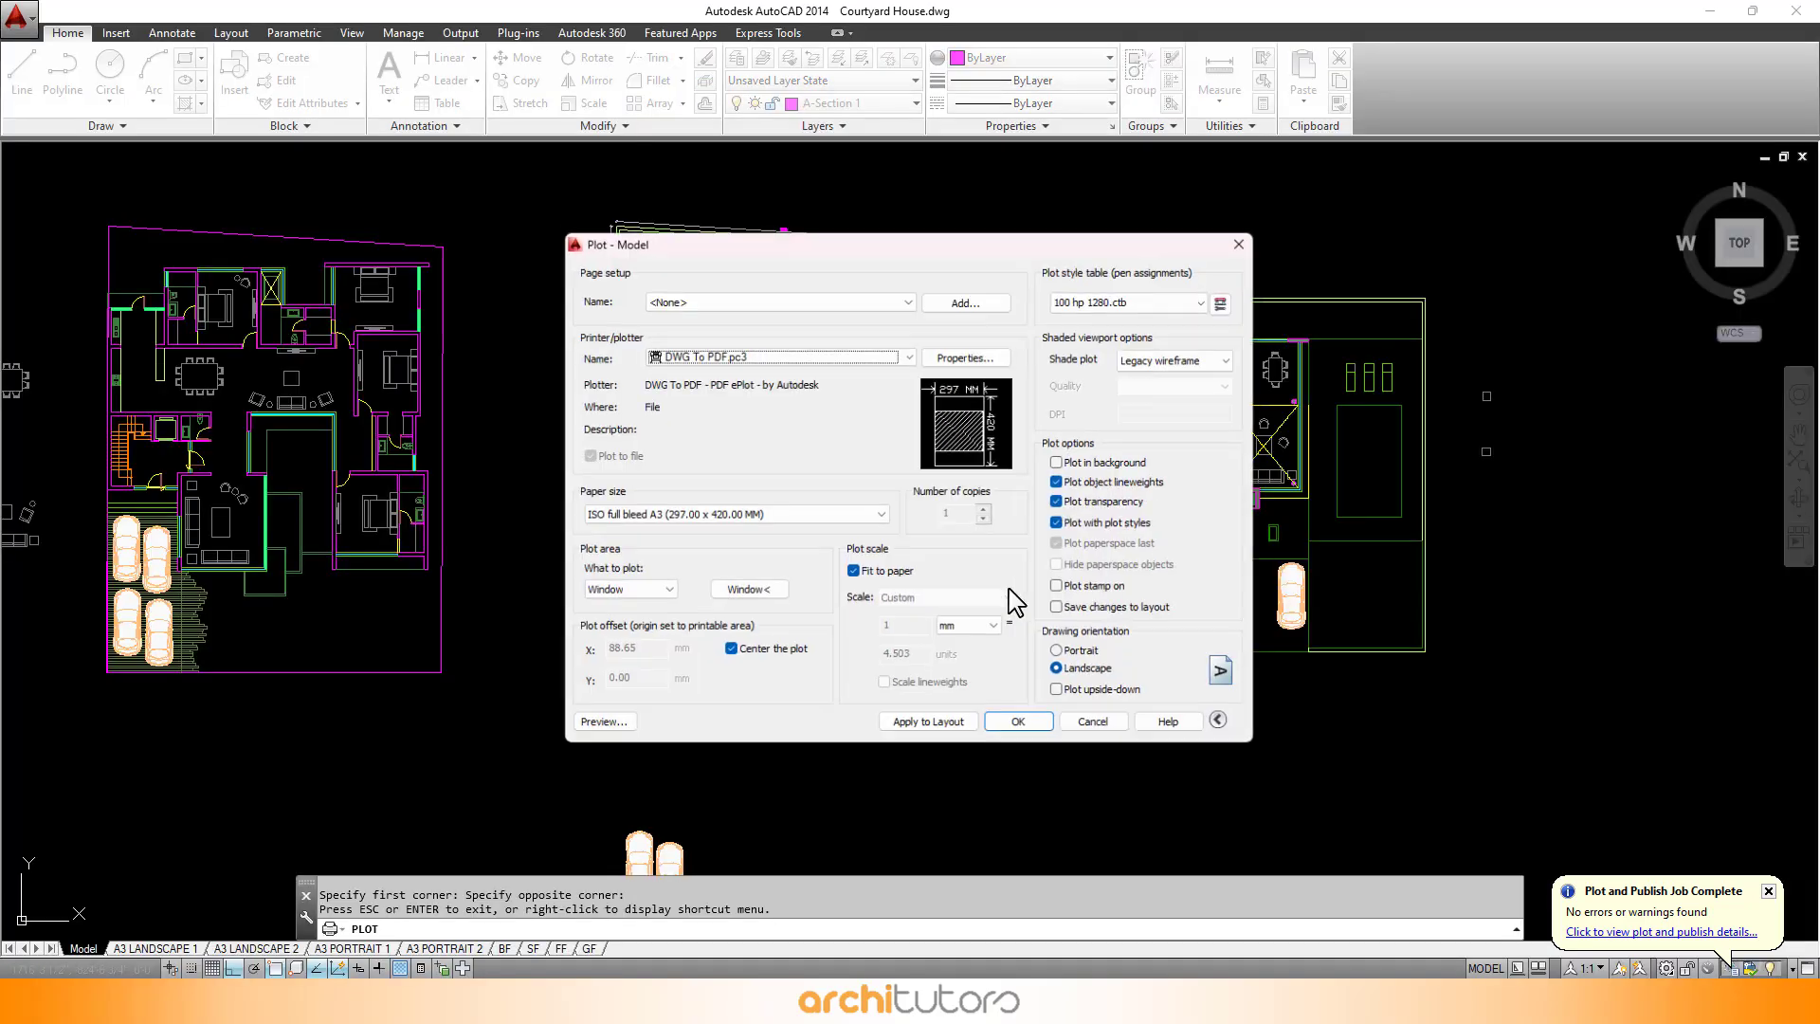
click(1062, 655)
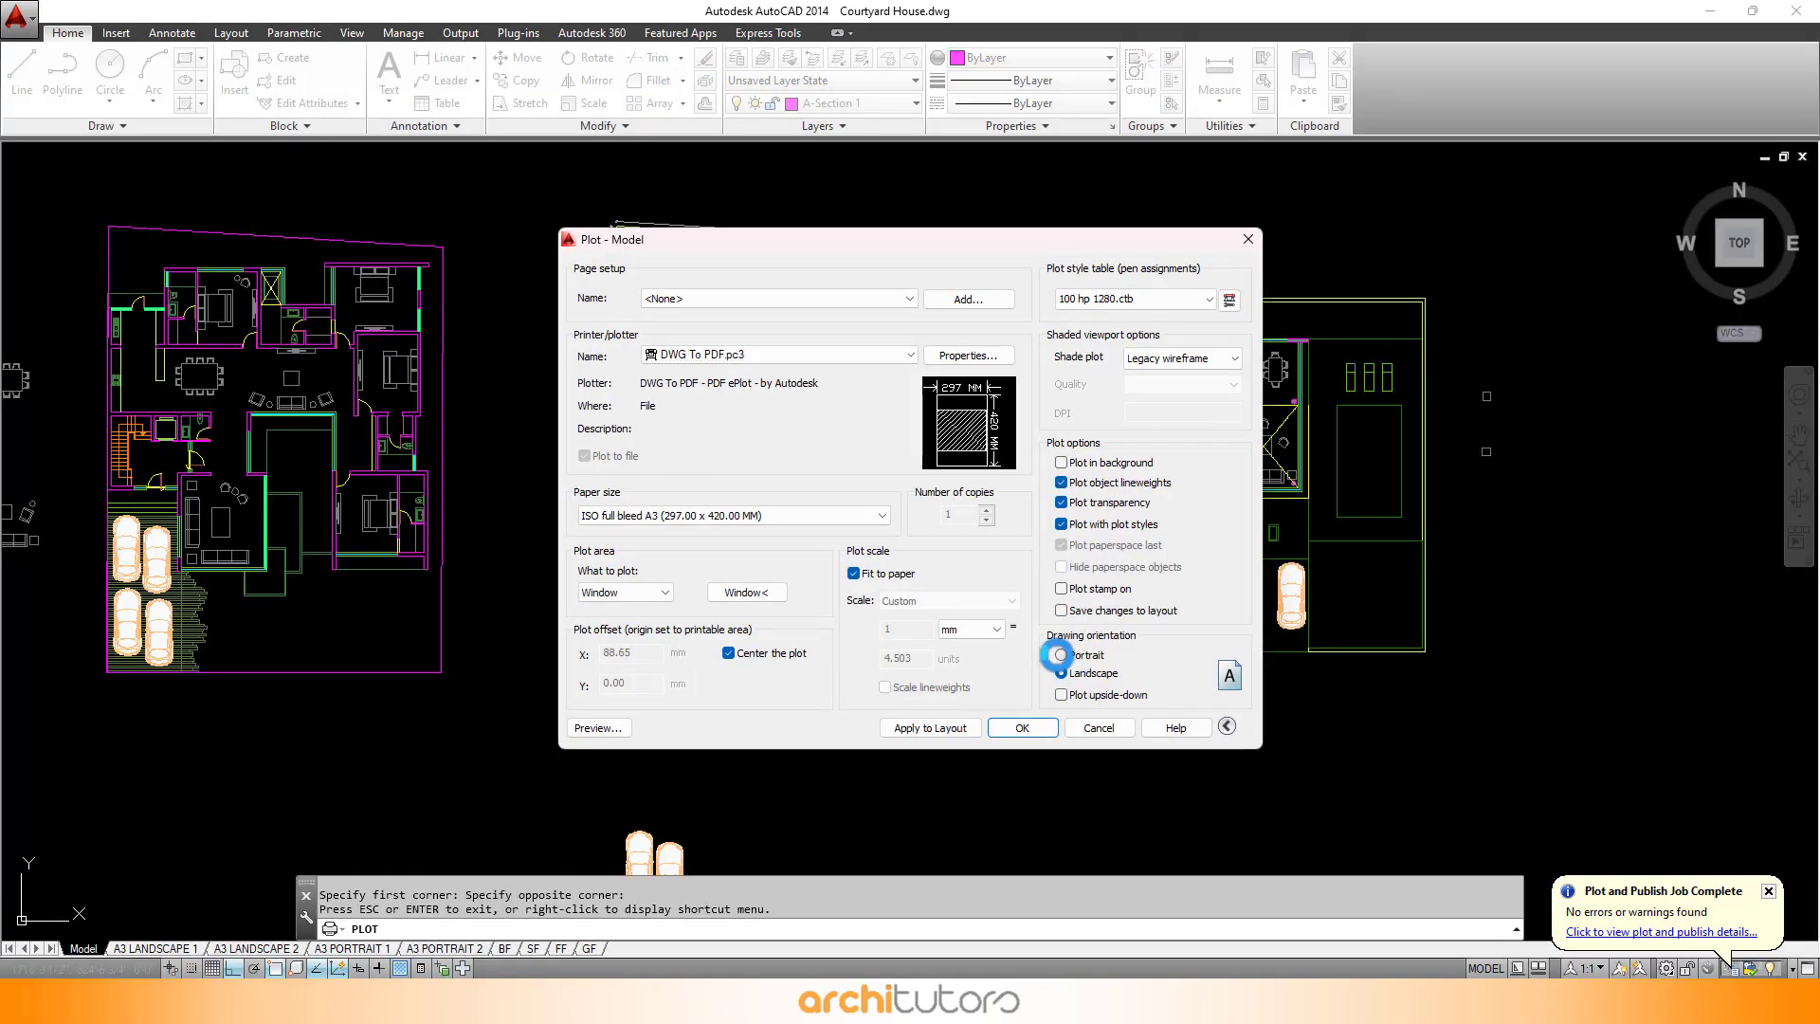
- Preview the portrait plot and zoom into its details before returning to the plot dialog
click(605, 730)
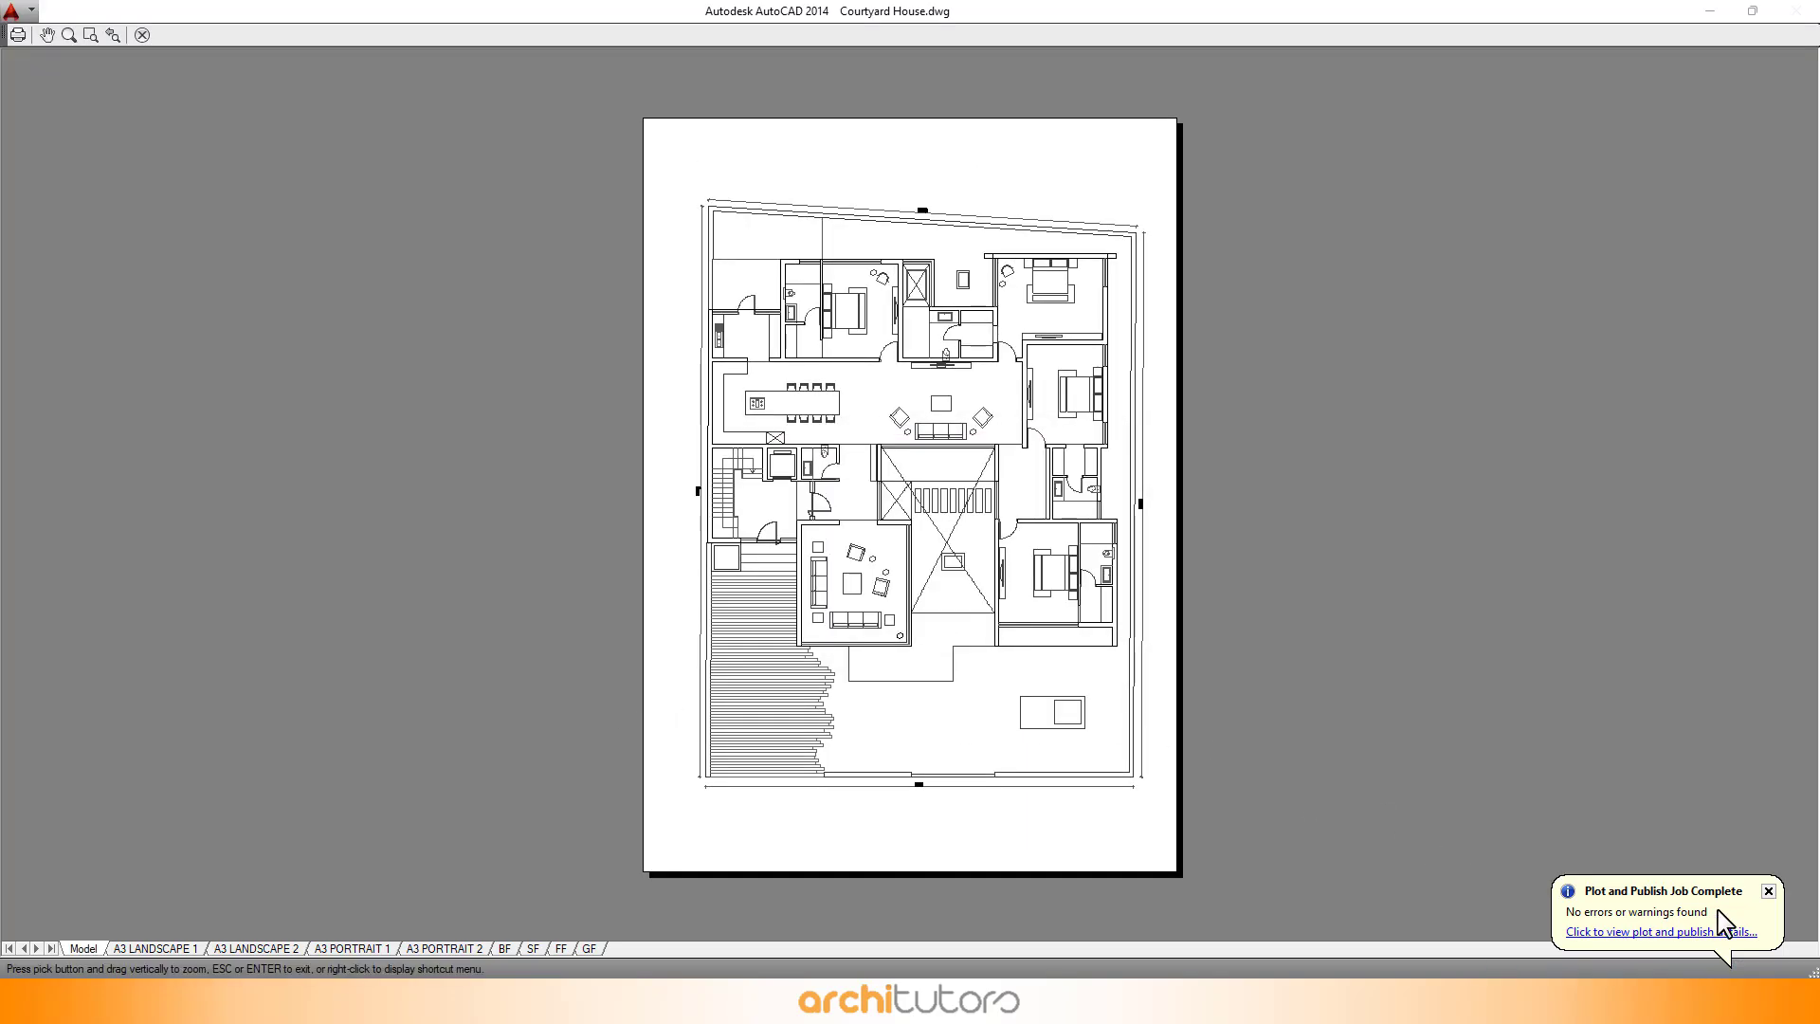
scroll(1104, 379, up, 4)
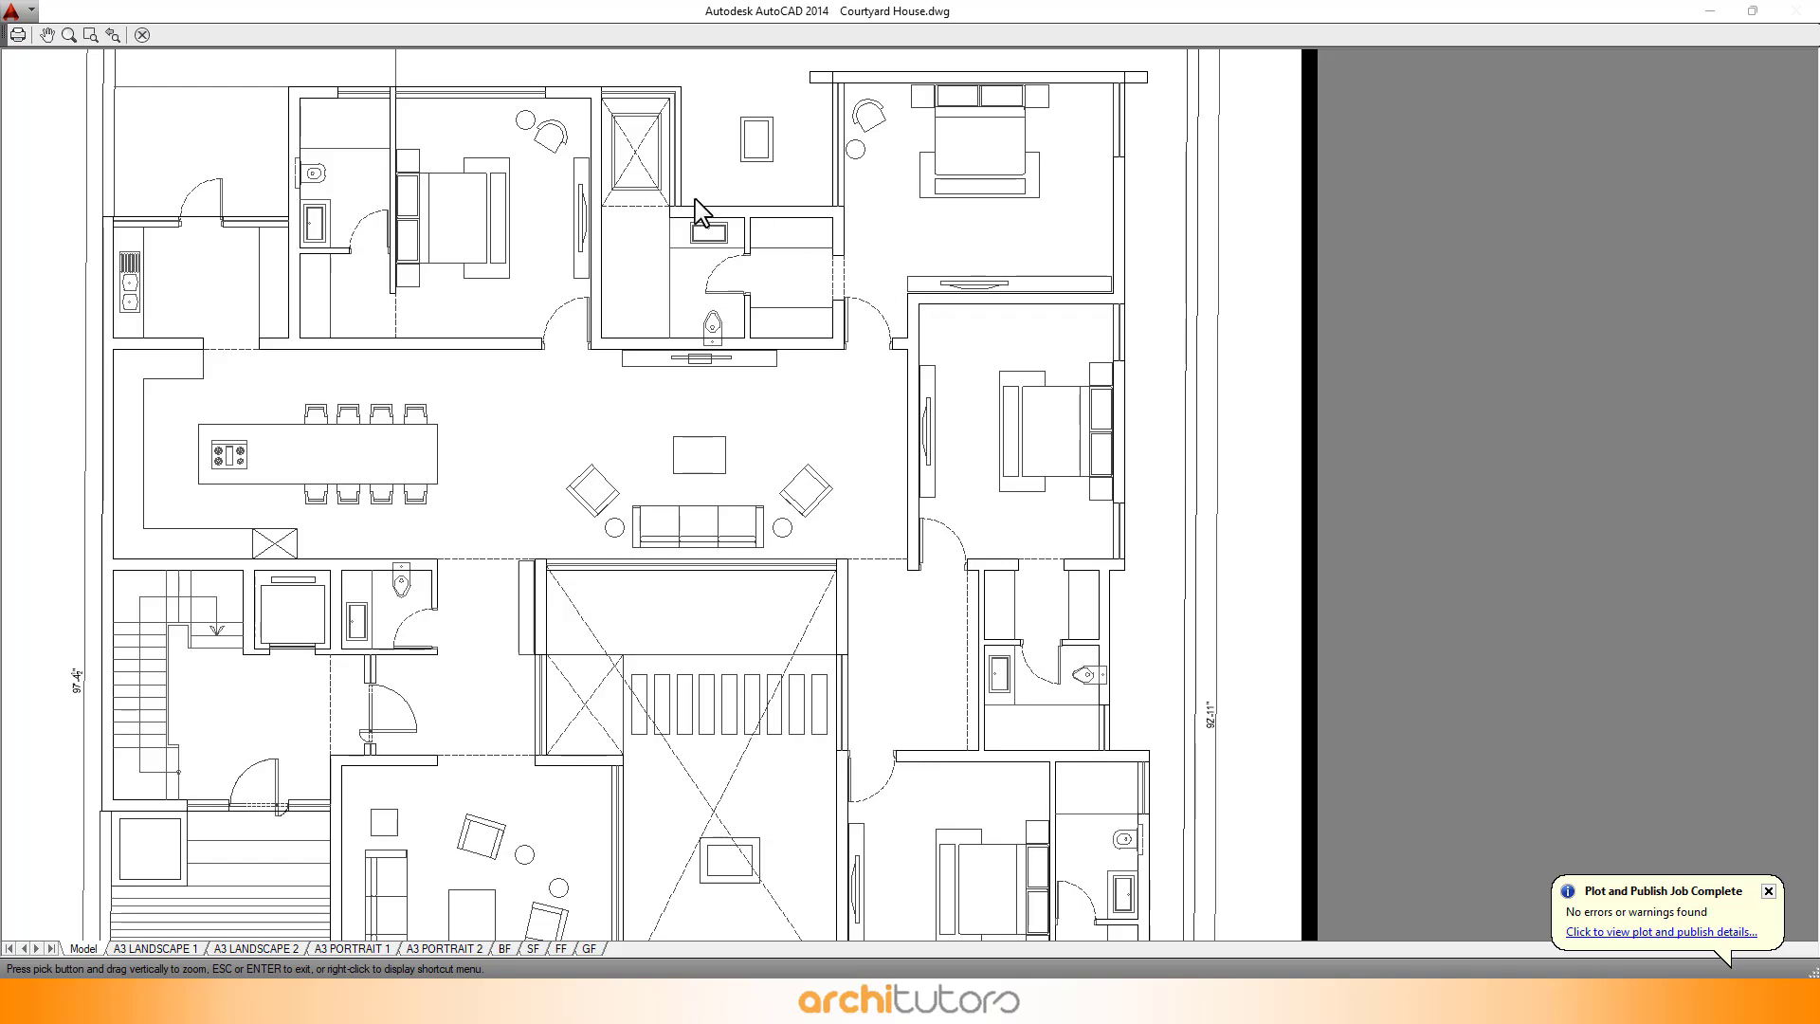
drag(585, 319, 694, 232)
drag(643, 575, 671, 292)
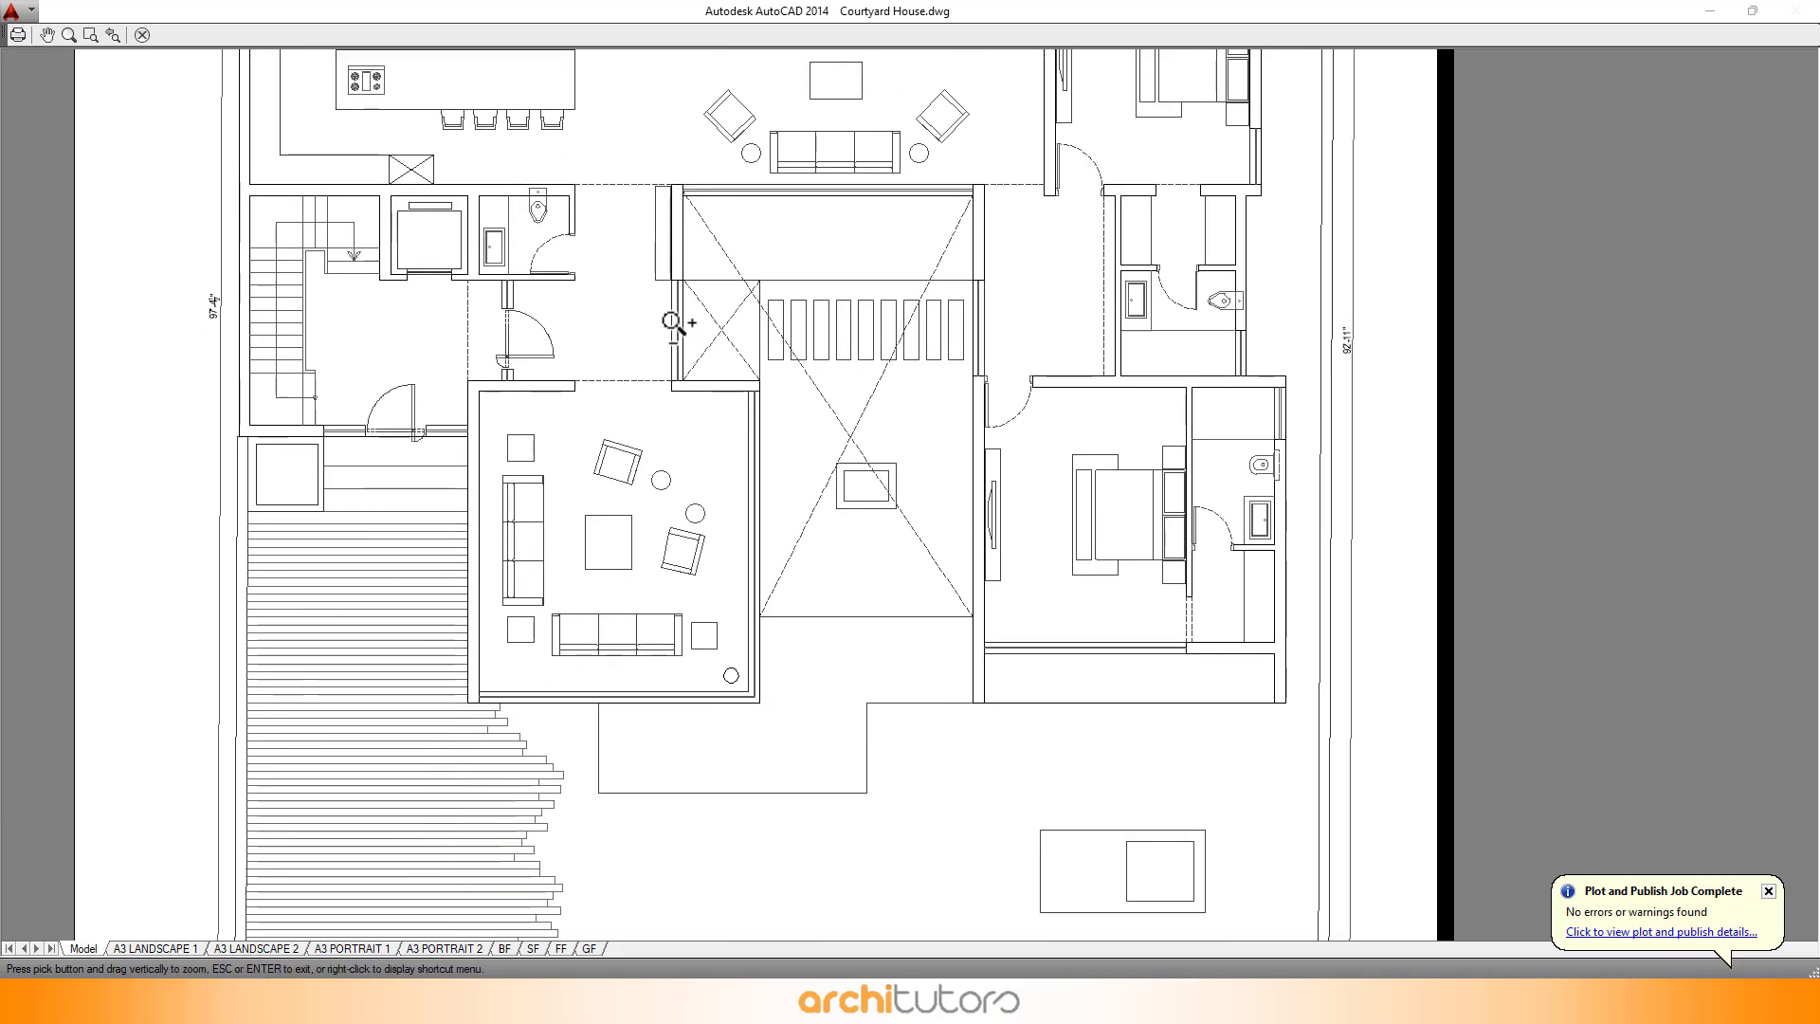
scroll(659, 311, down, 2)
key(Escape)
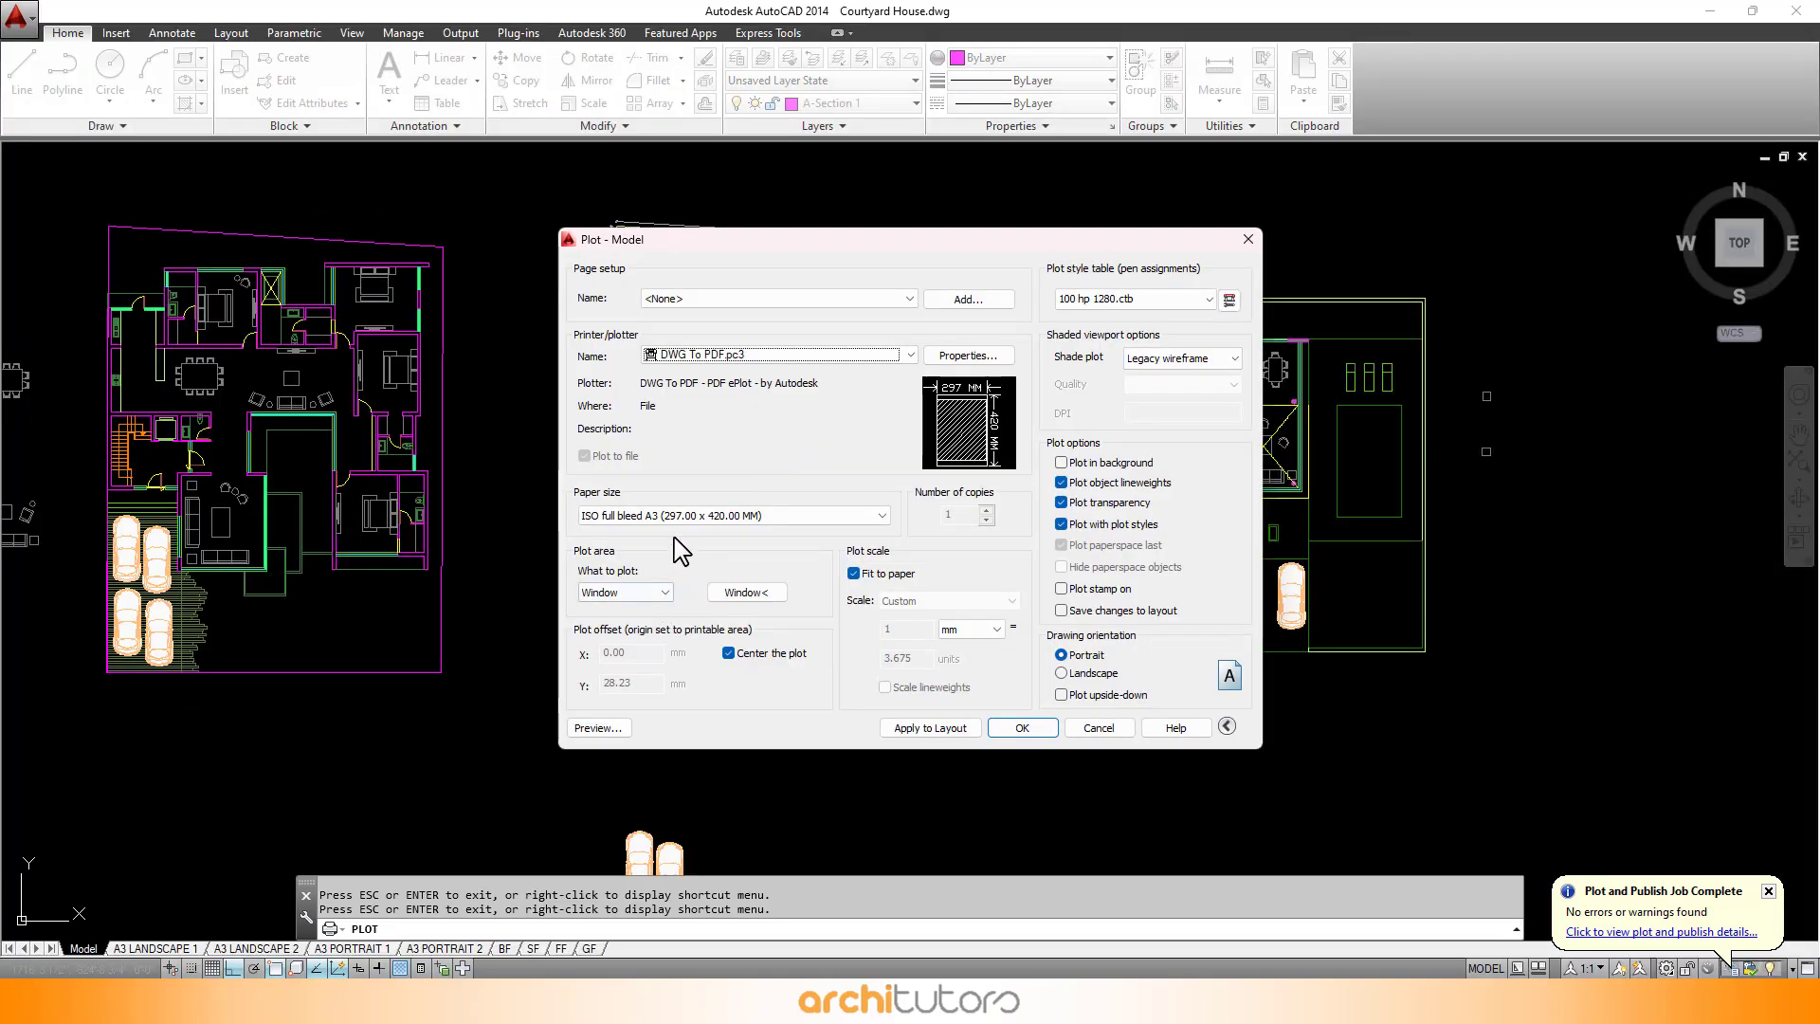
- Plot the previewed drawing to a PDF file named plan in the Courtyard House Photoshop Render folder
click(596, 728)
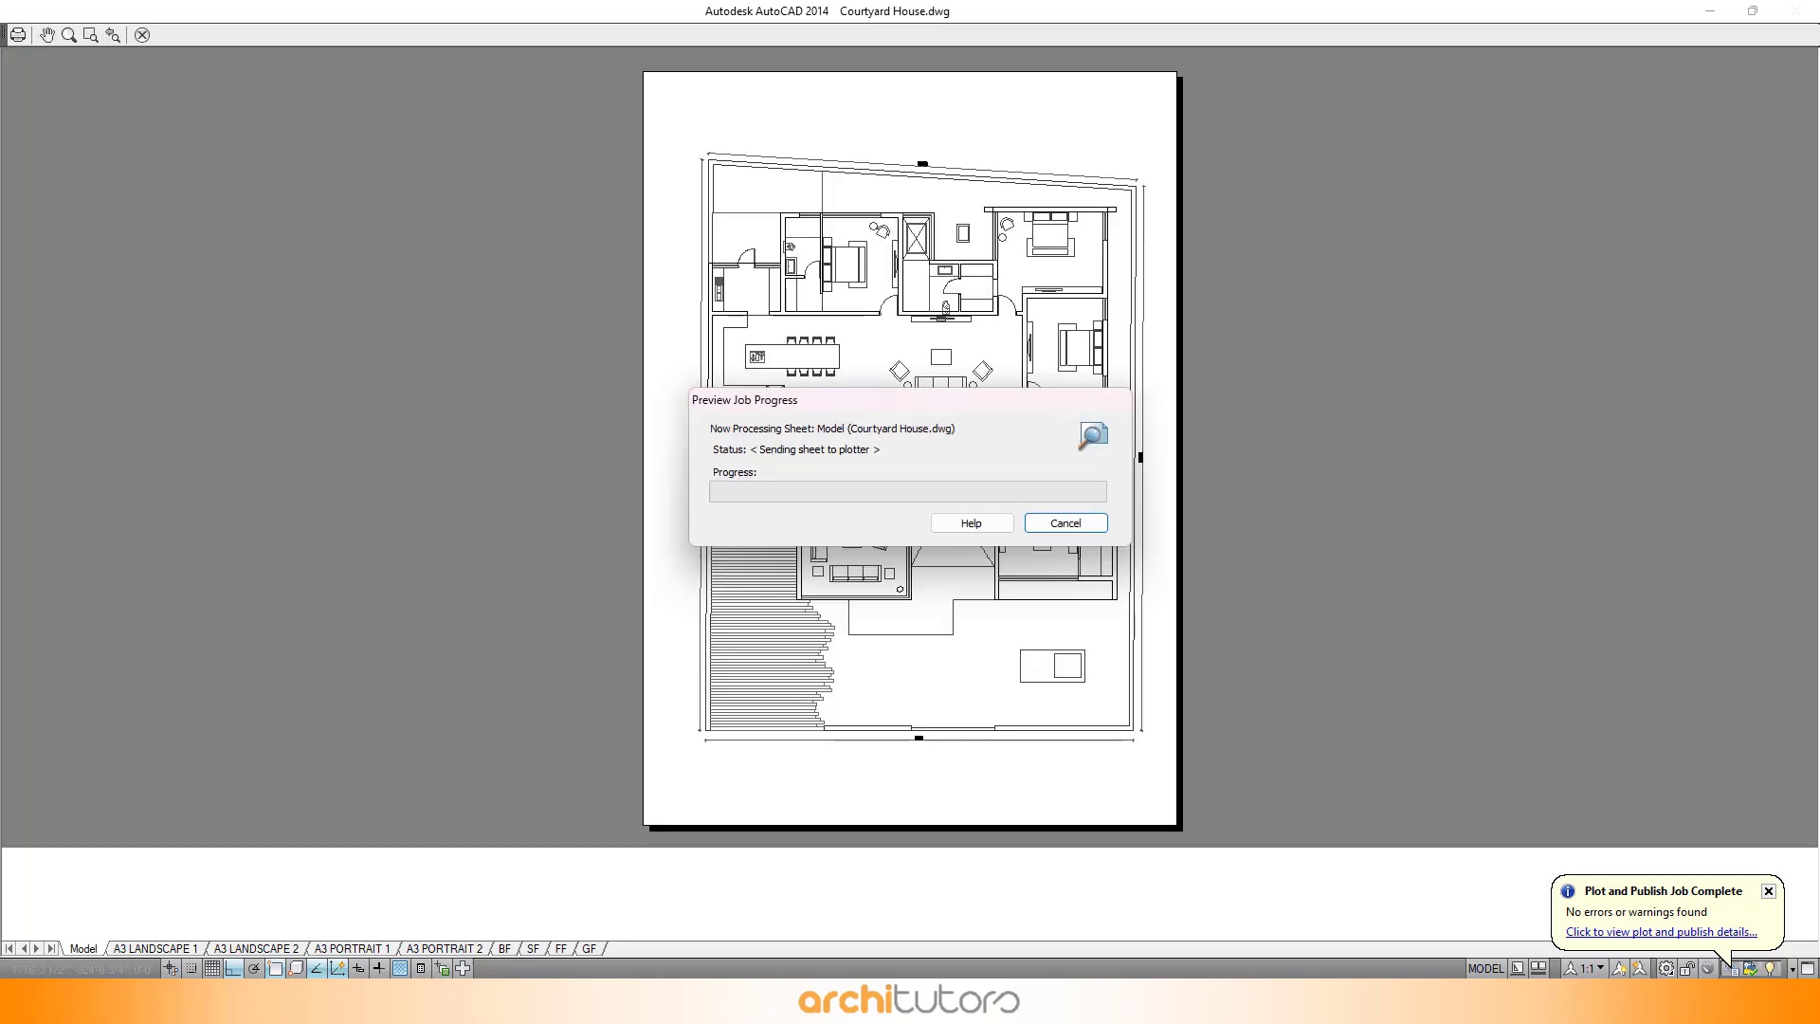
click(19, 38)
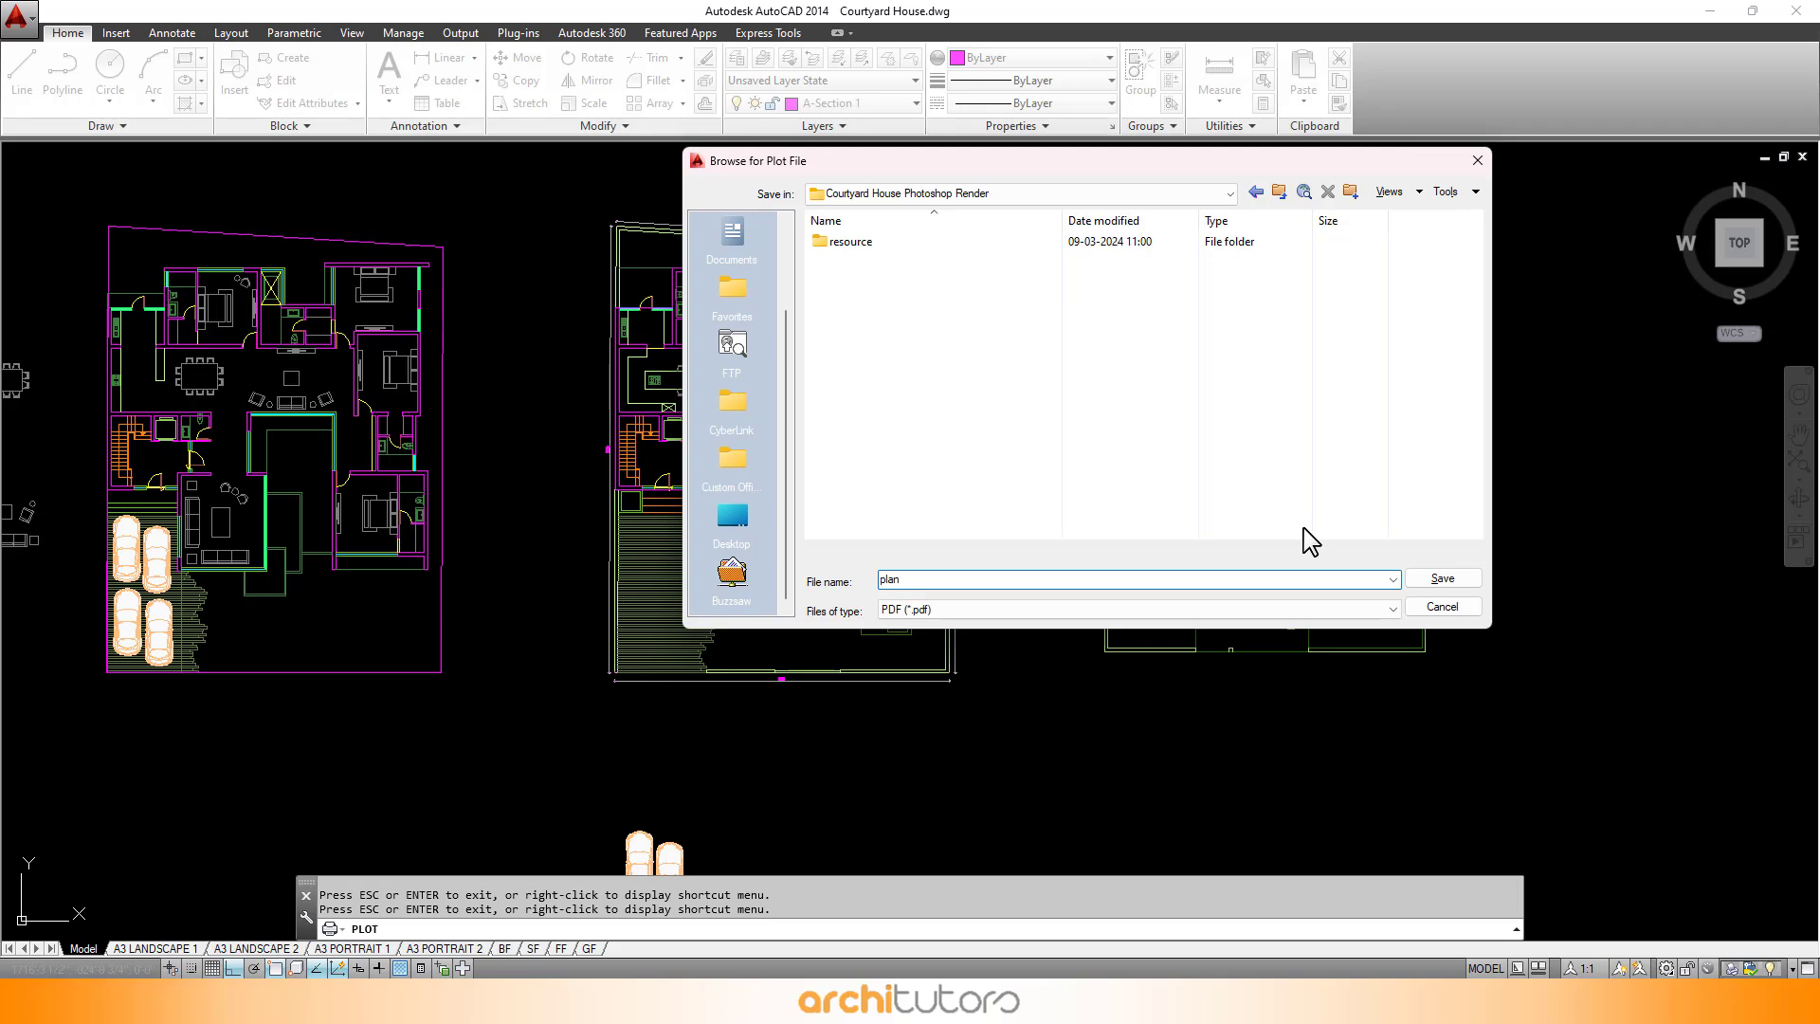
click(1442, 580)
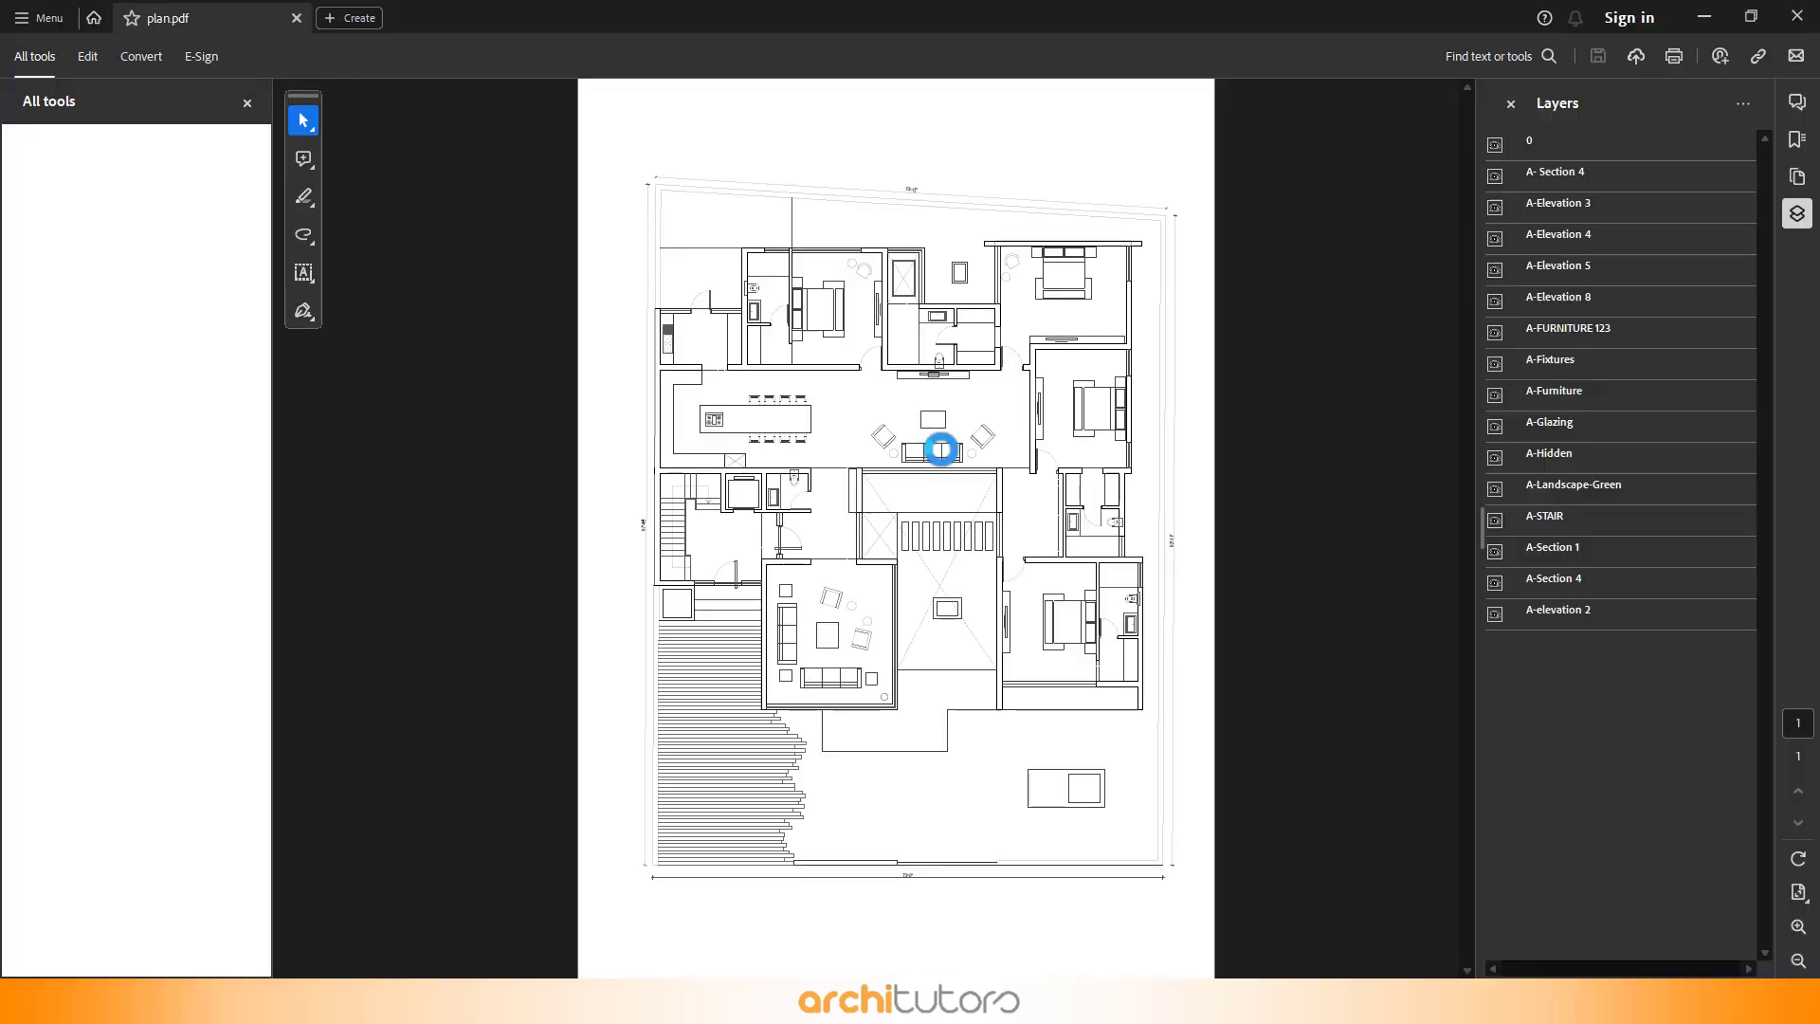
- Inspect the exported plan.pdf in the PDF viewer
scroll(742, 112, up, 5)
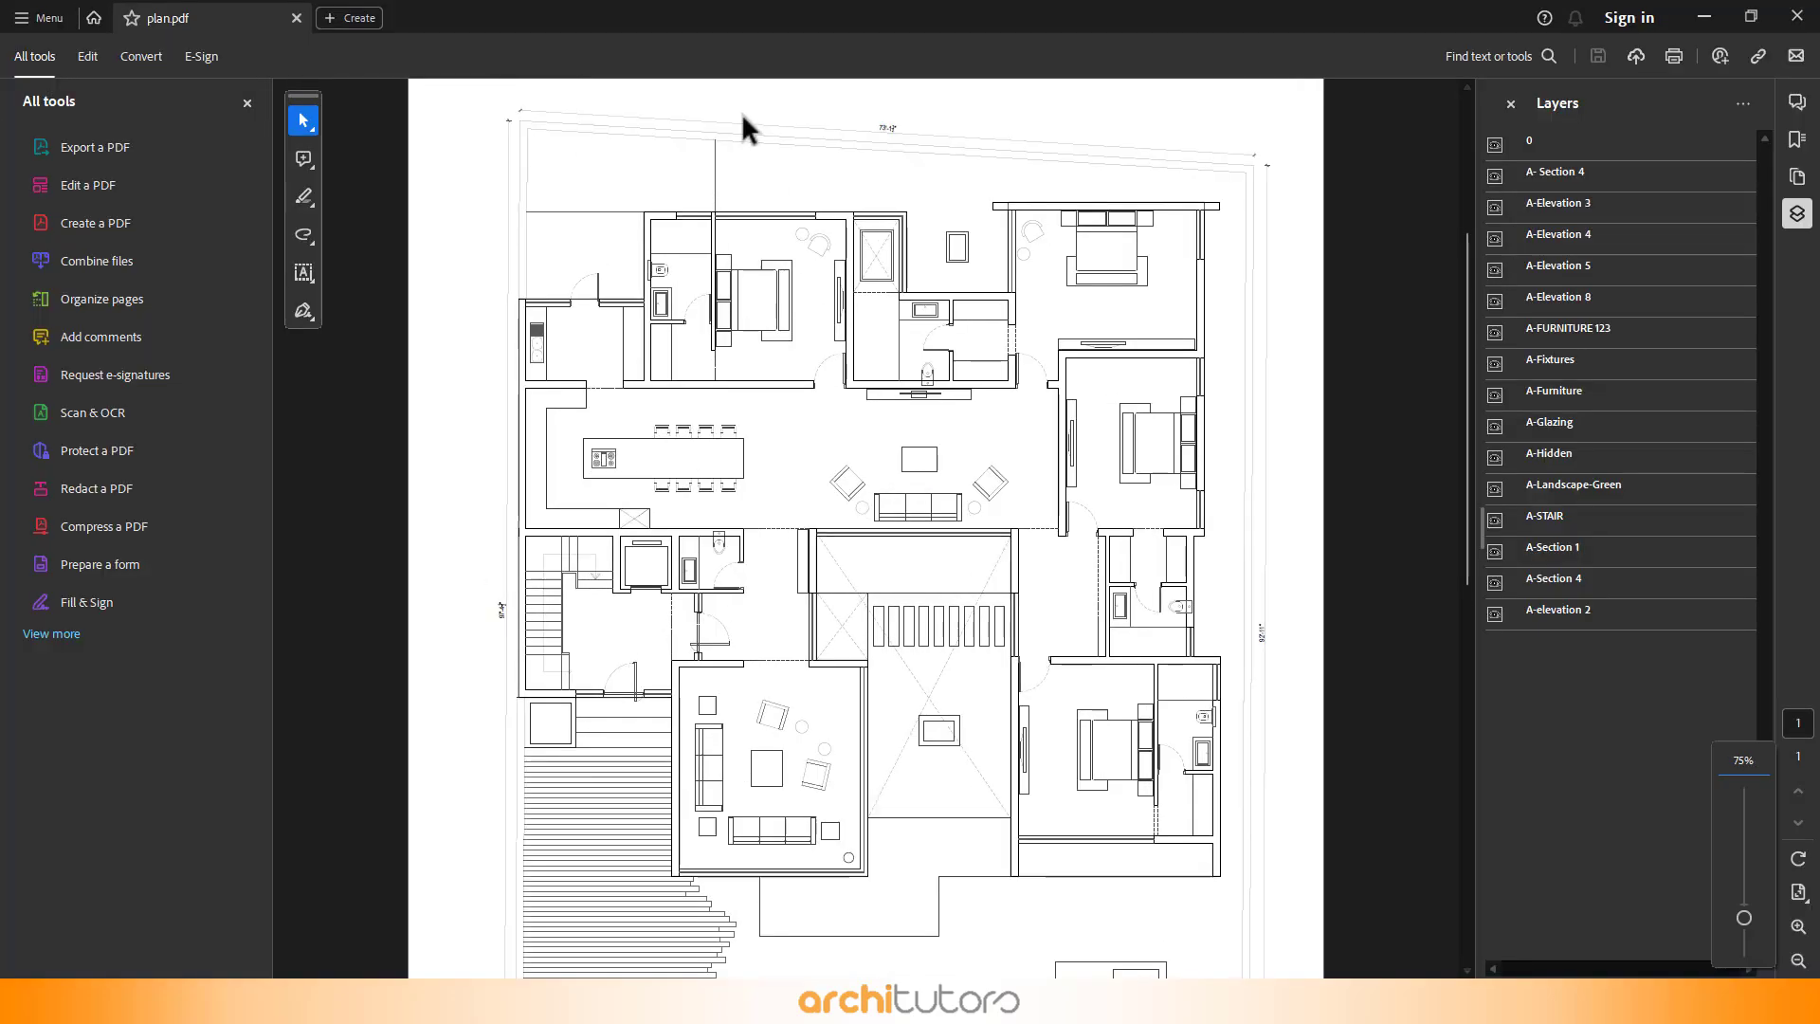
scroll(787, 242, down, 5)
scroll(901, 813, up, 2)
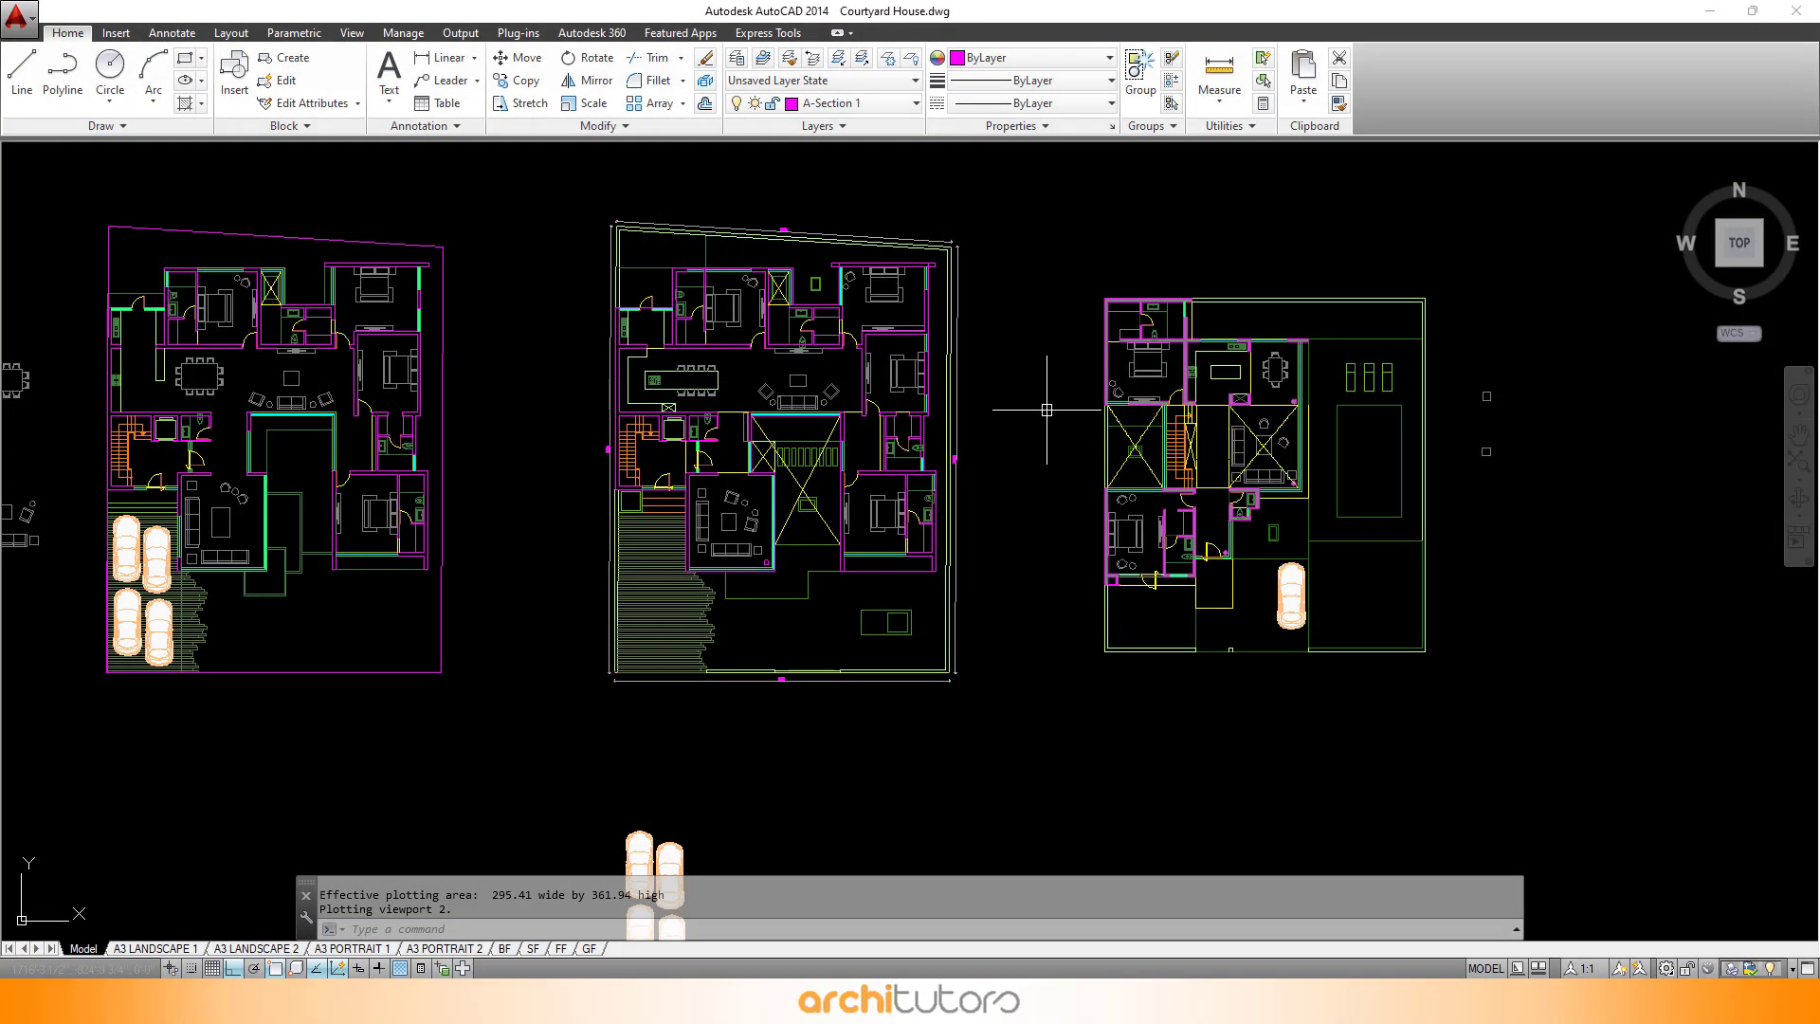
- Turn all layers back on with LAYON, then isolate the room-label text layer with LAYISO by picking a label
text(LAYON)
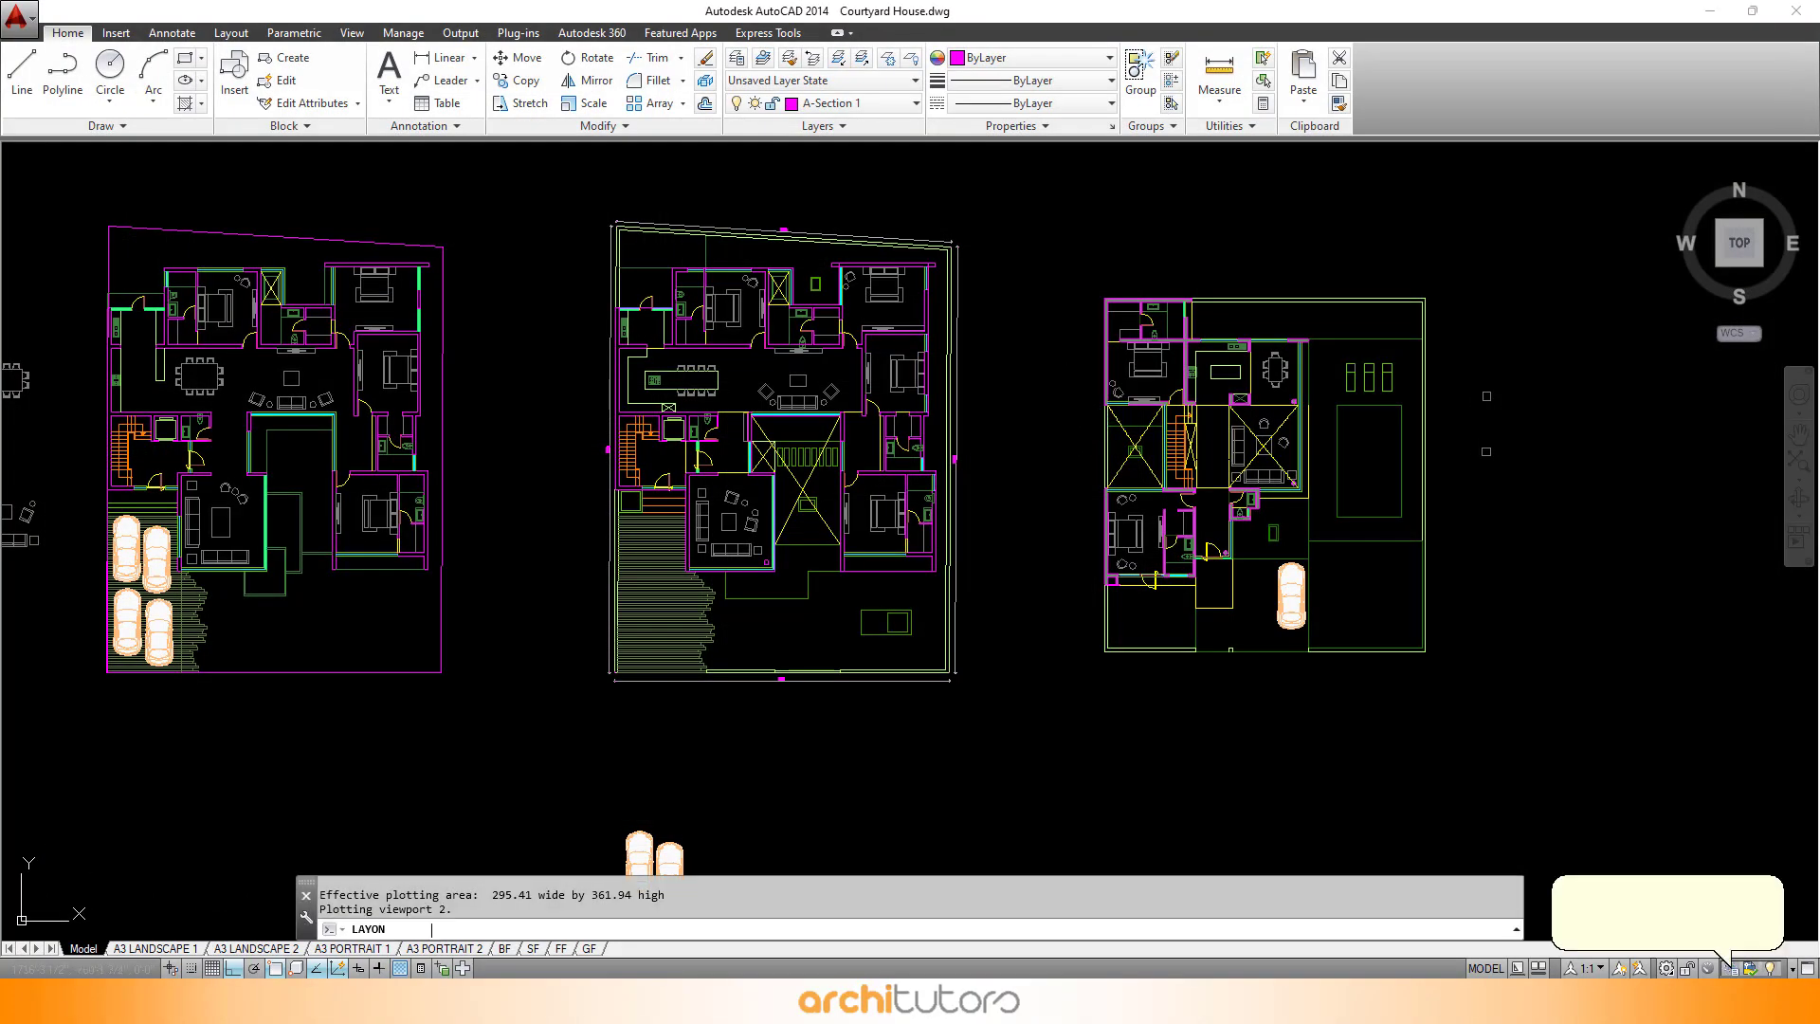
key(Return)
text(layiso)
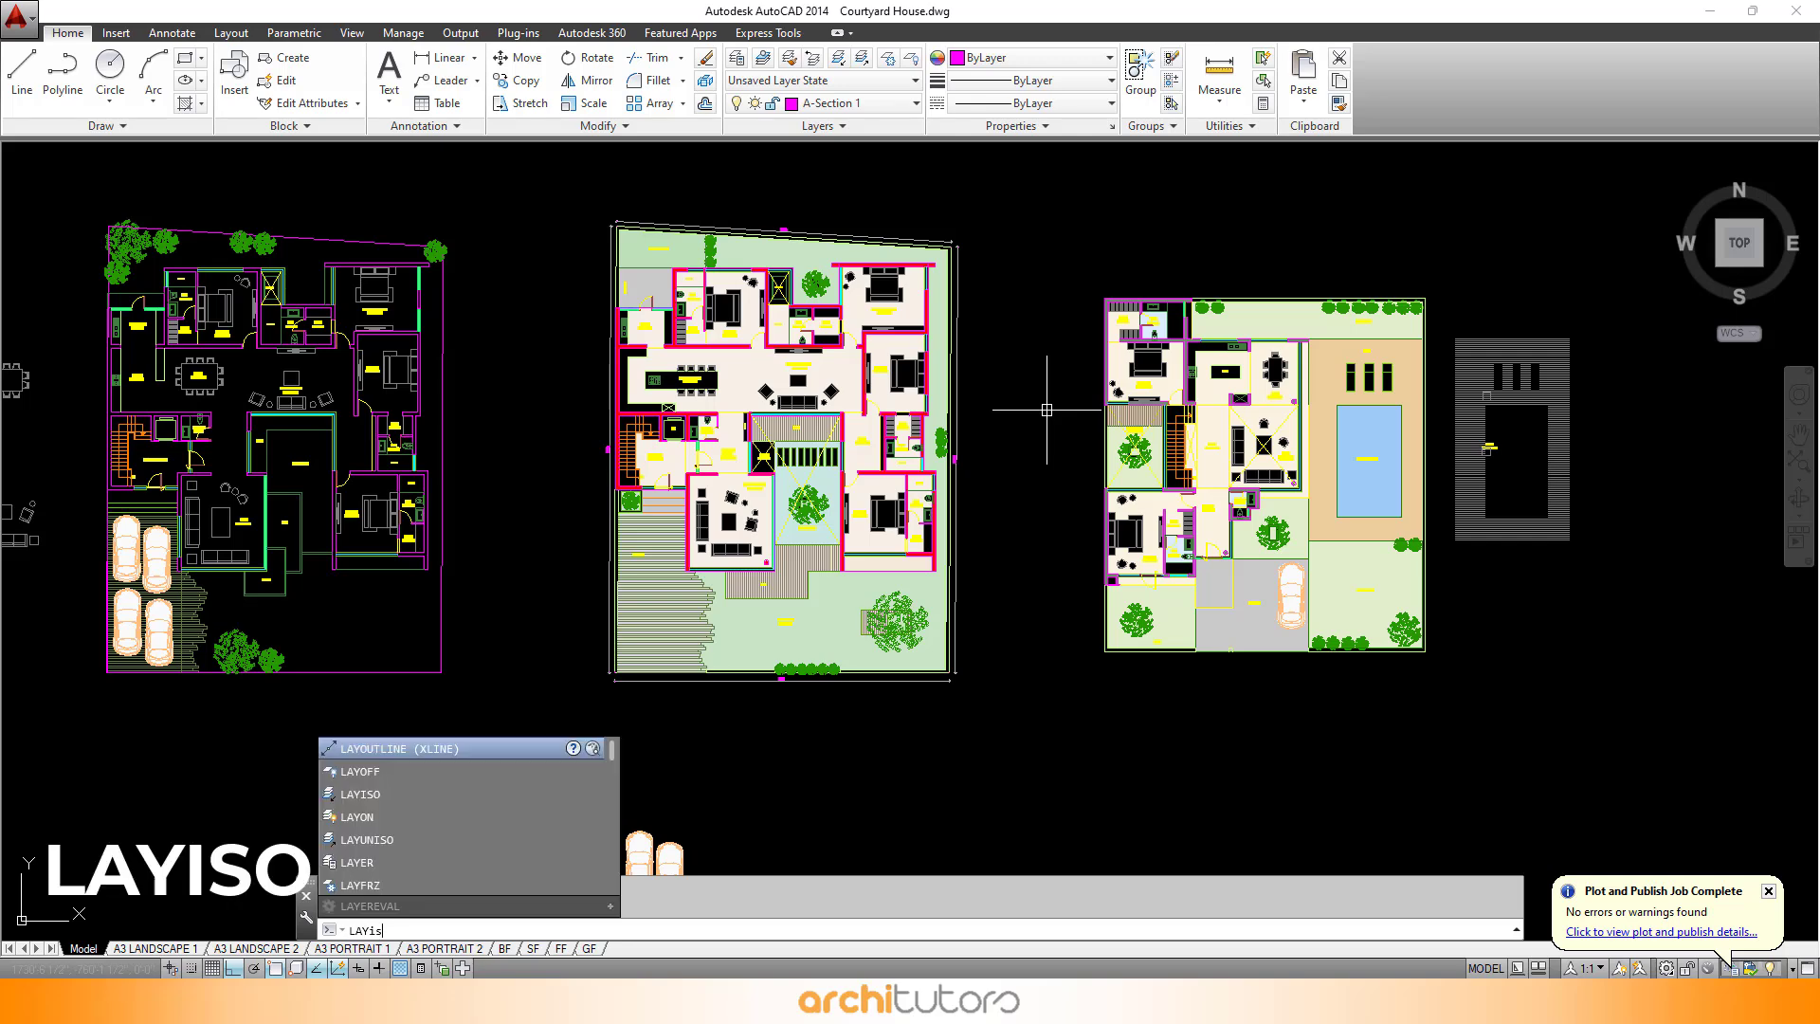
key(Return)
scroll(703, 365, up, 2)
scroll(704, 356, up, 2)
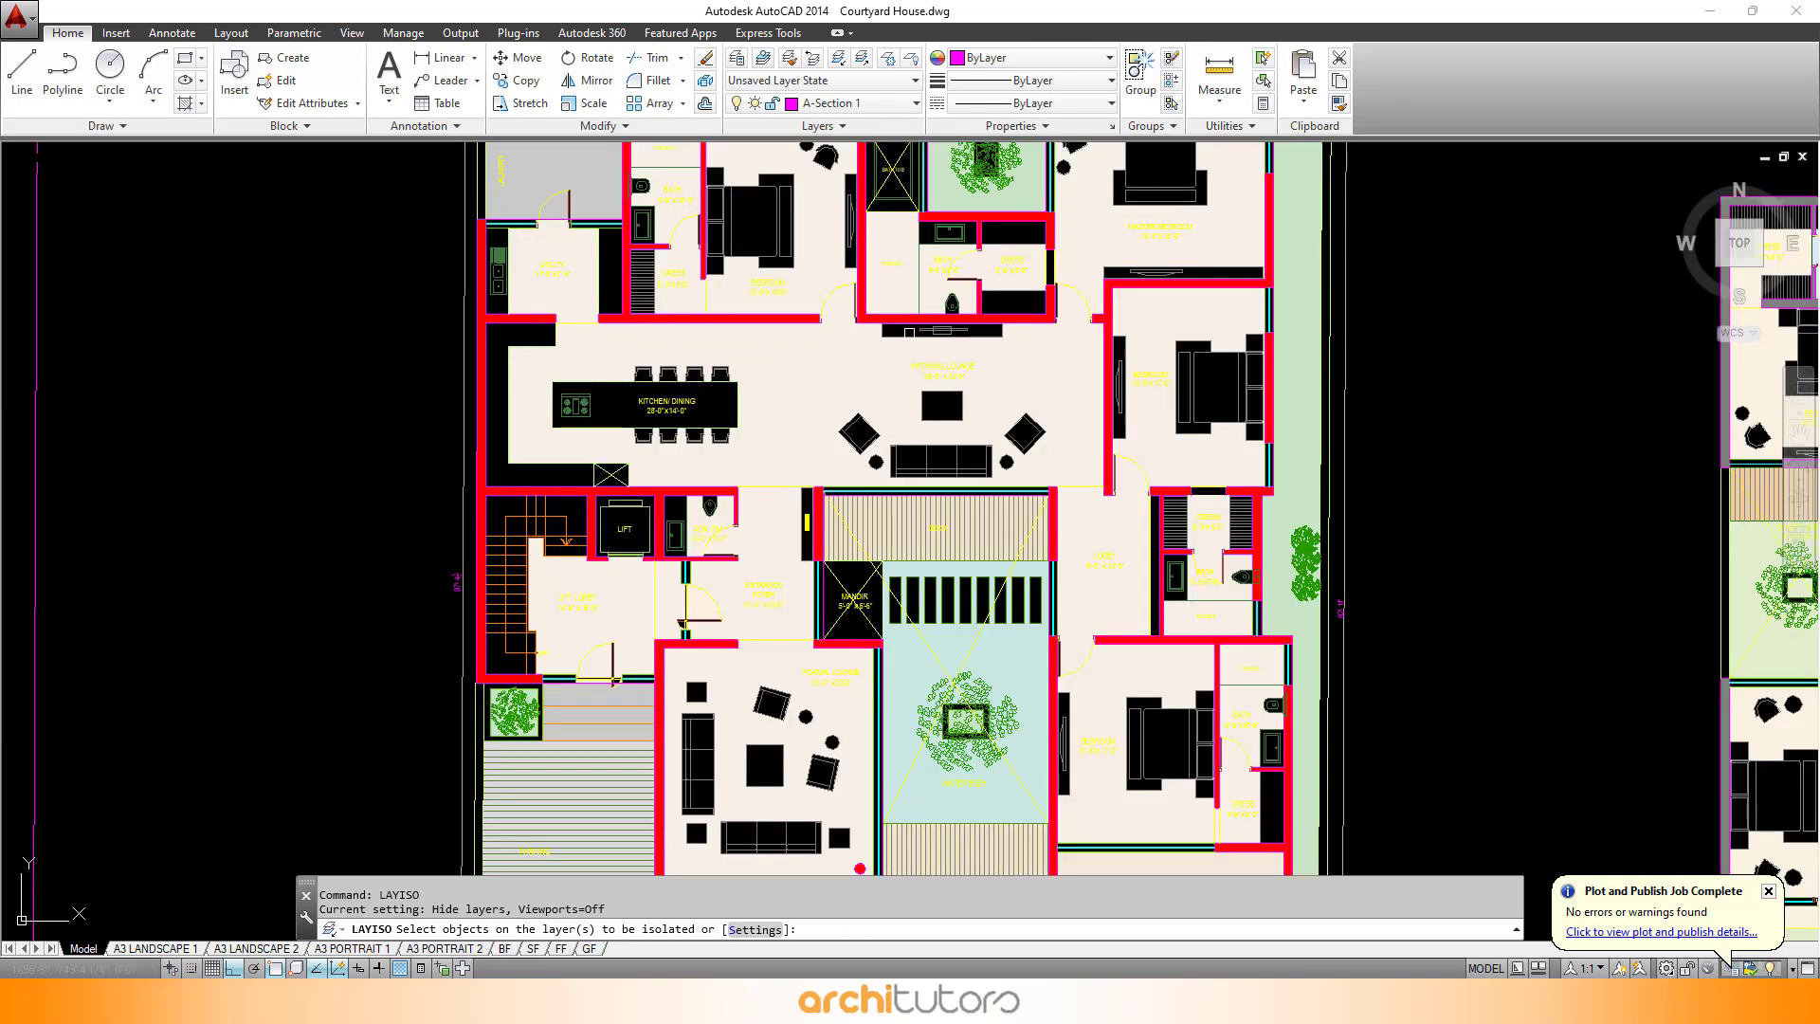
scroll(937, 368, up, 2)
click(971, 334)
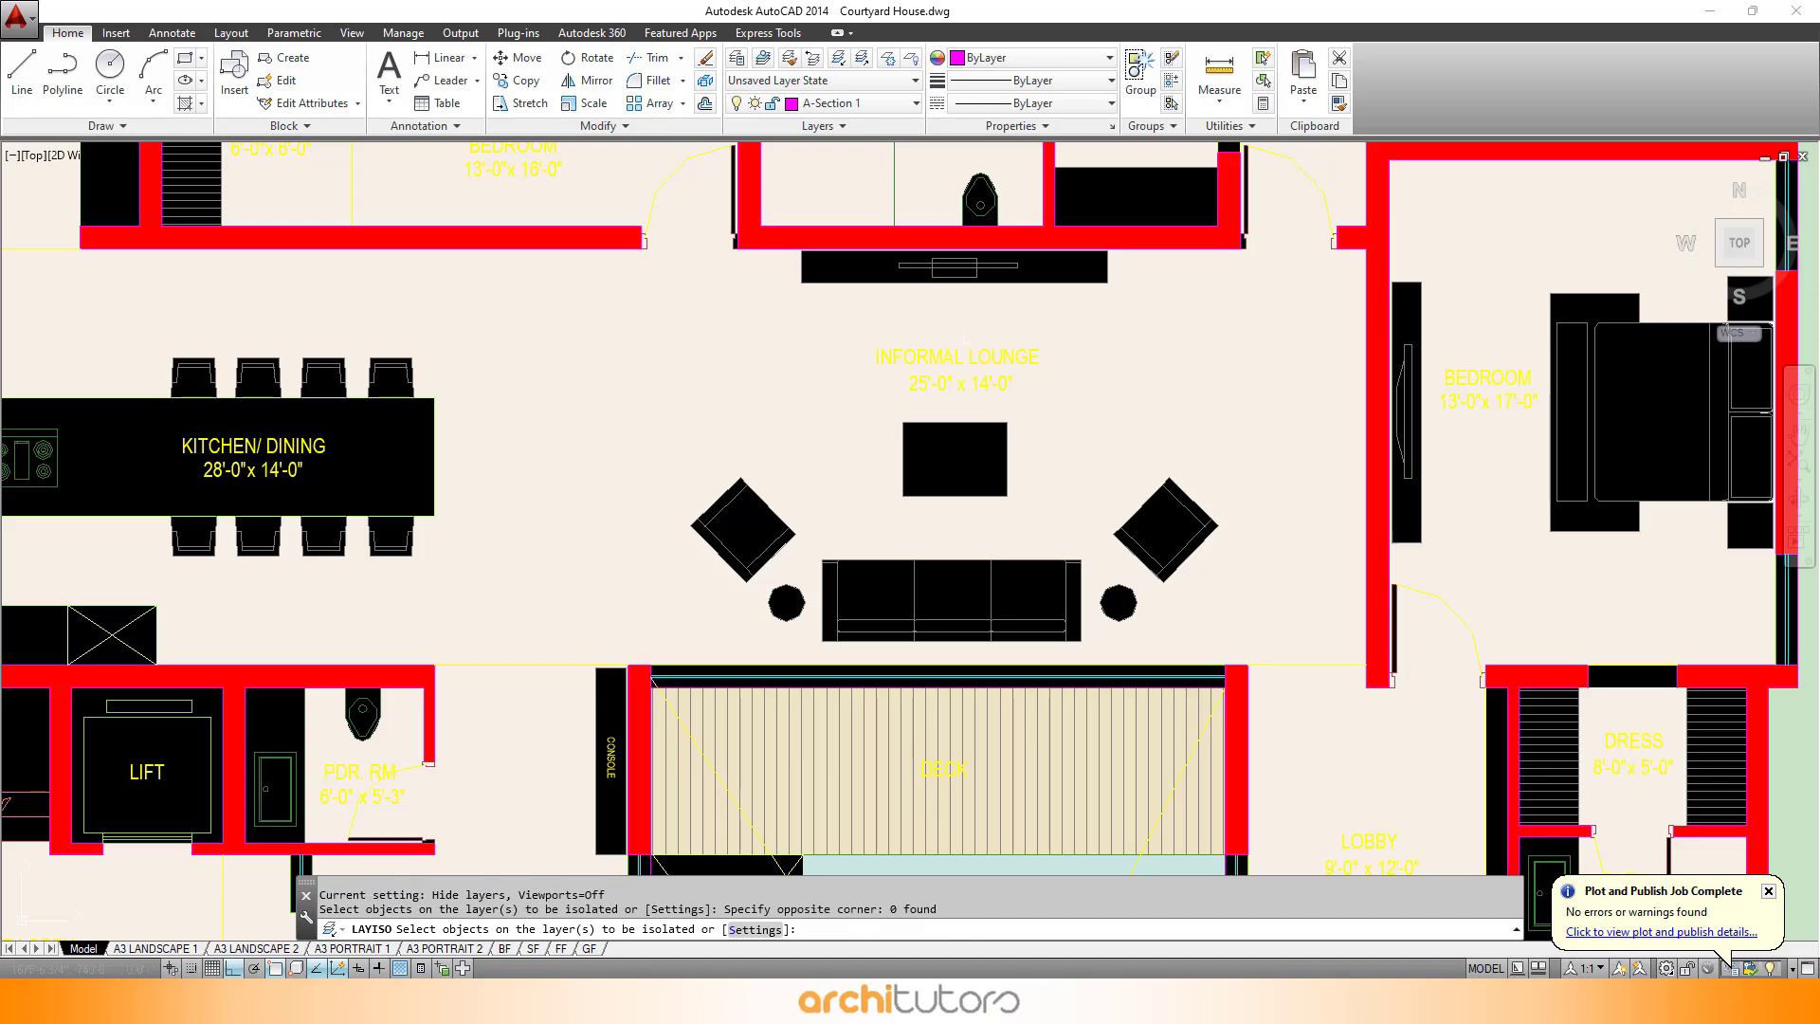
click(932, 358)
scroll(929, 368, up, 2)
key(Return)
scroll(843, 395, down, 6)
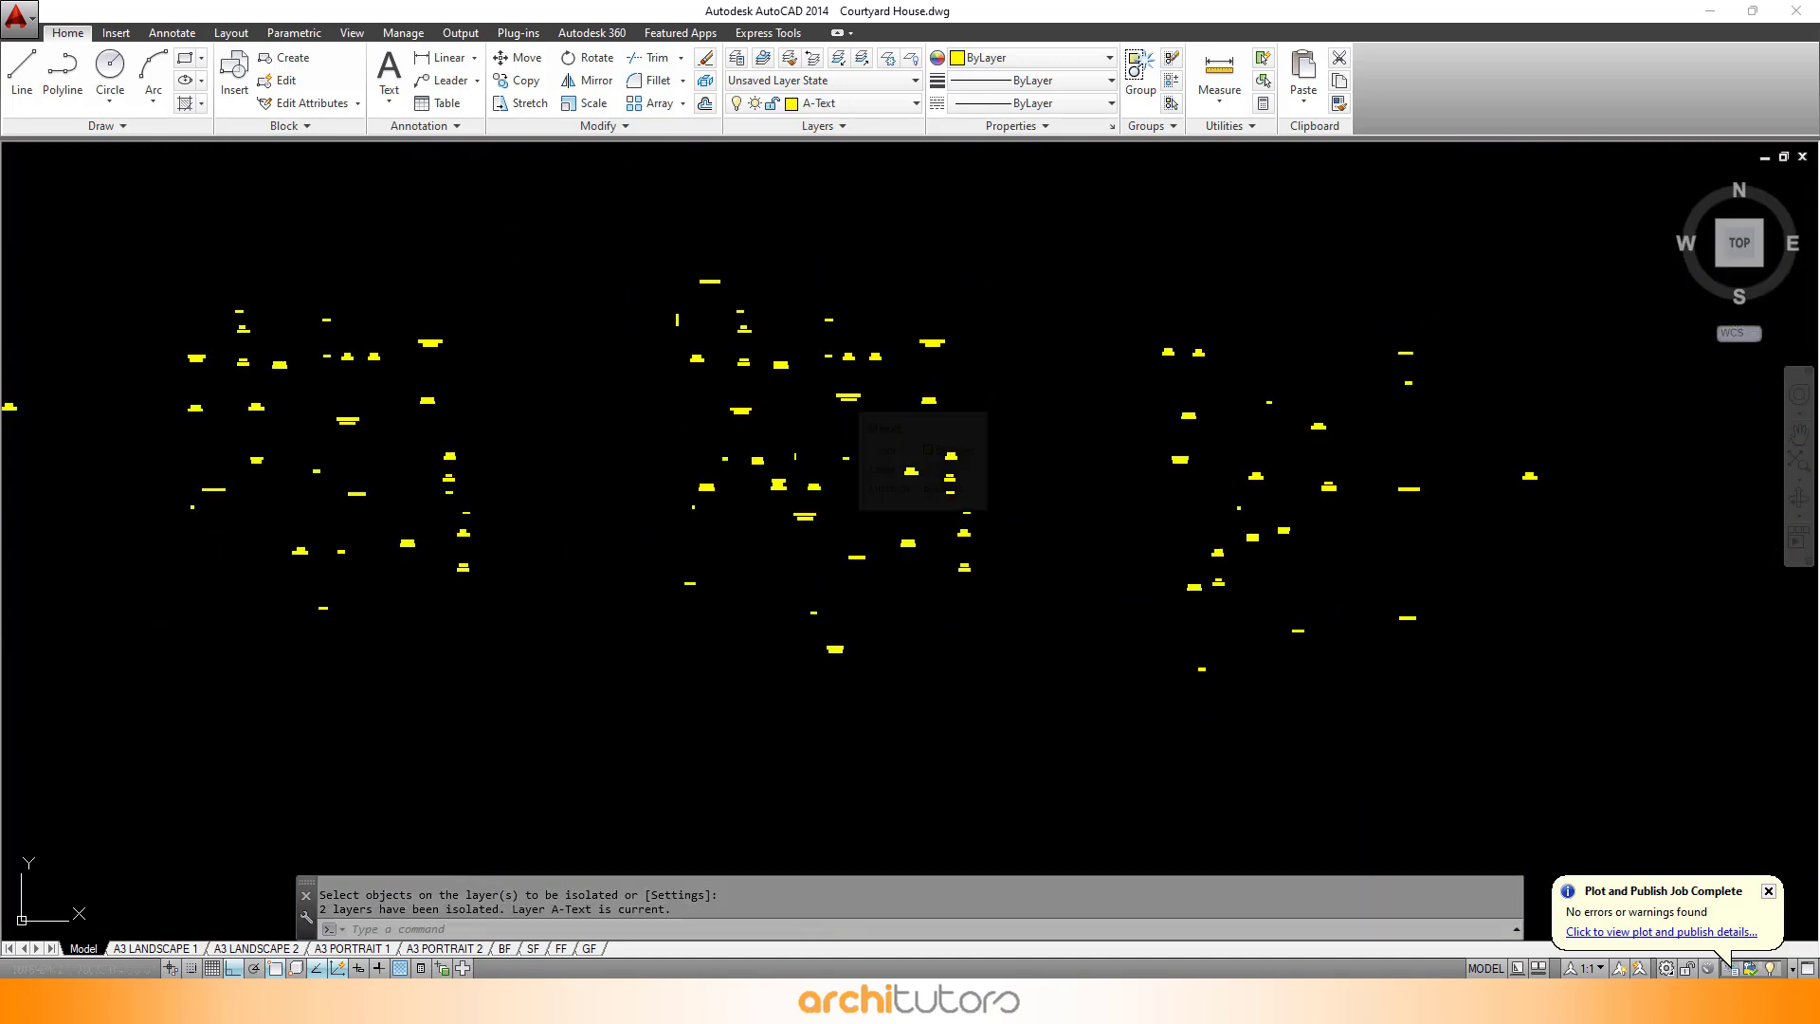
- Start a new plot, load the previous plot settings, and preview the text-only plot
key(ctrl+p)
click(745, 298)
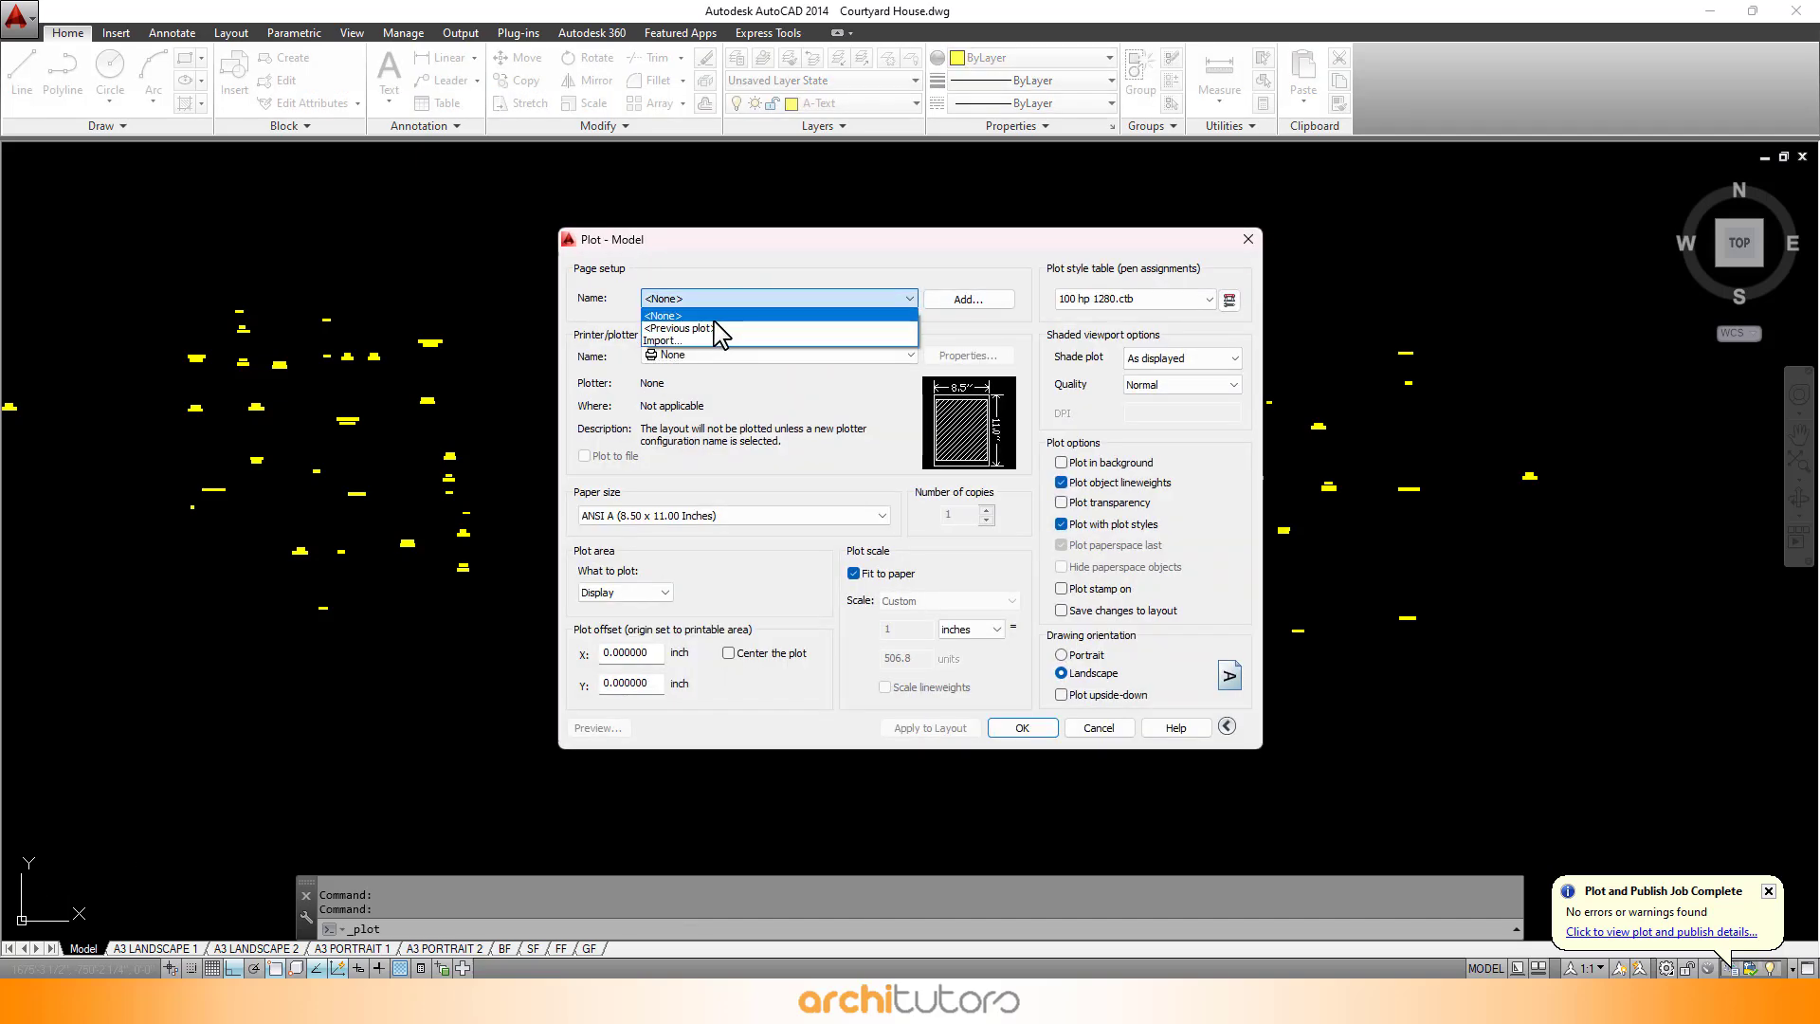
click(711, 321)
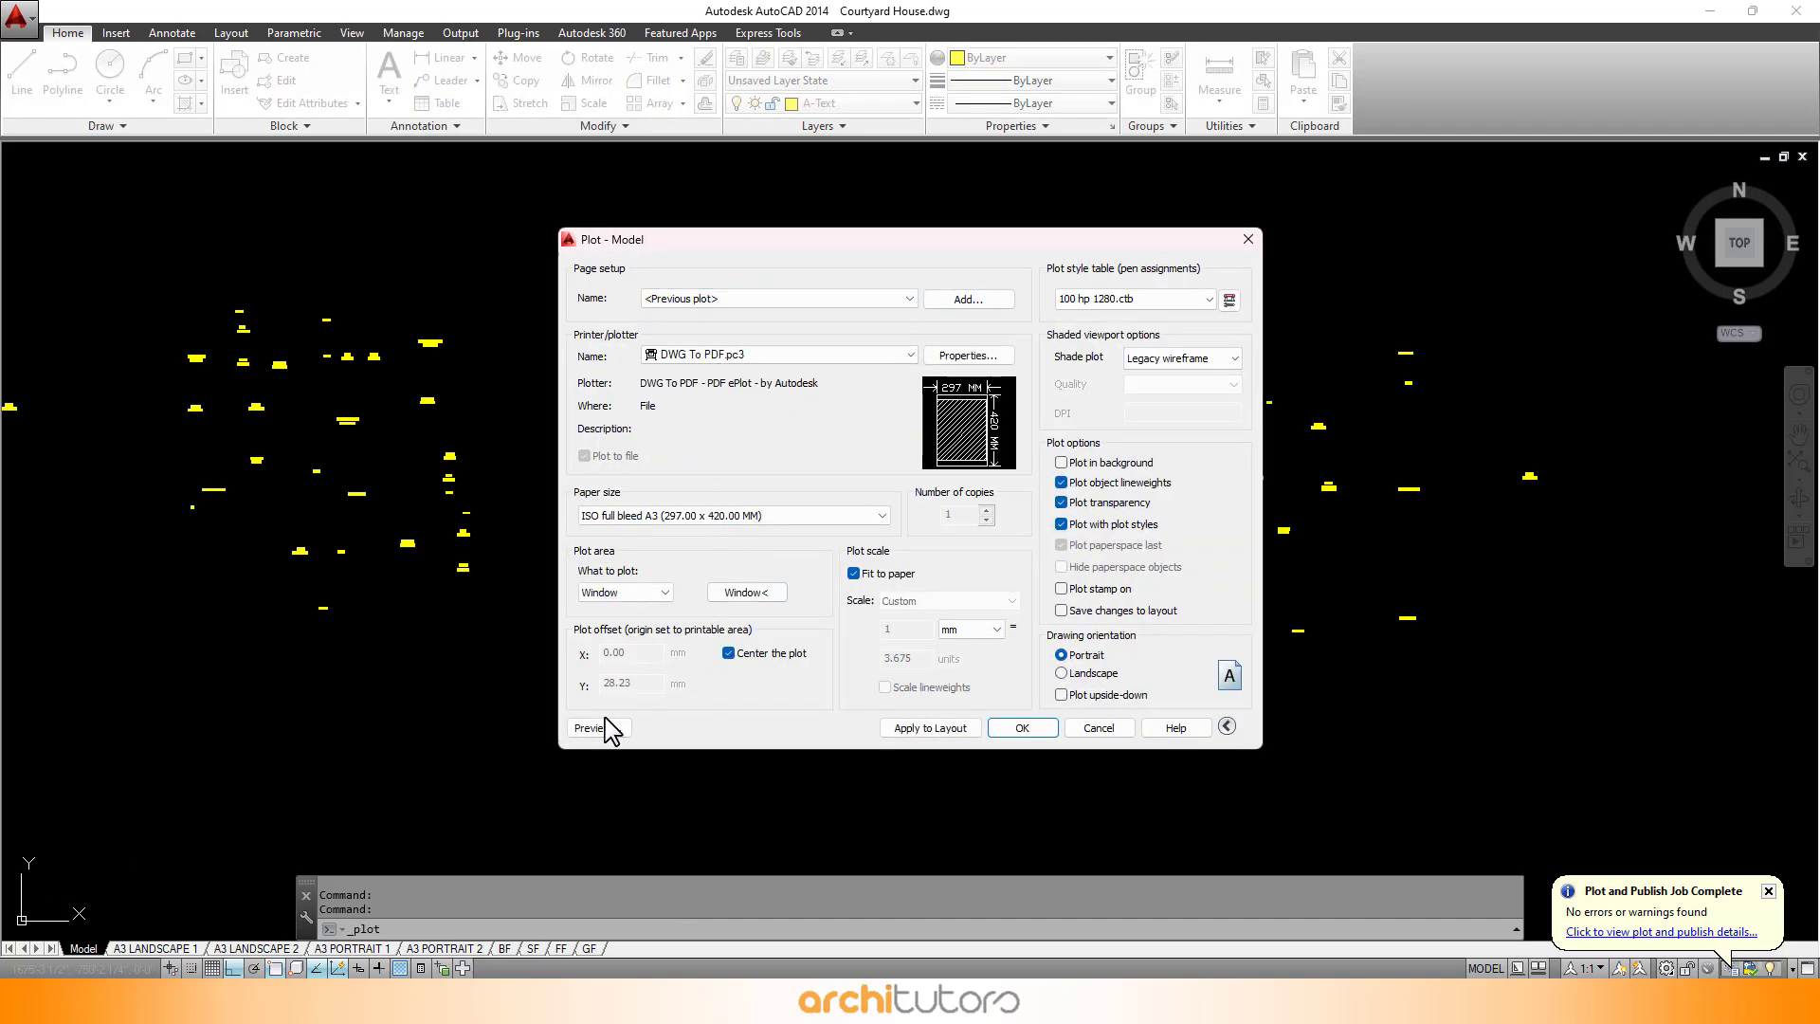
click(605, 720)
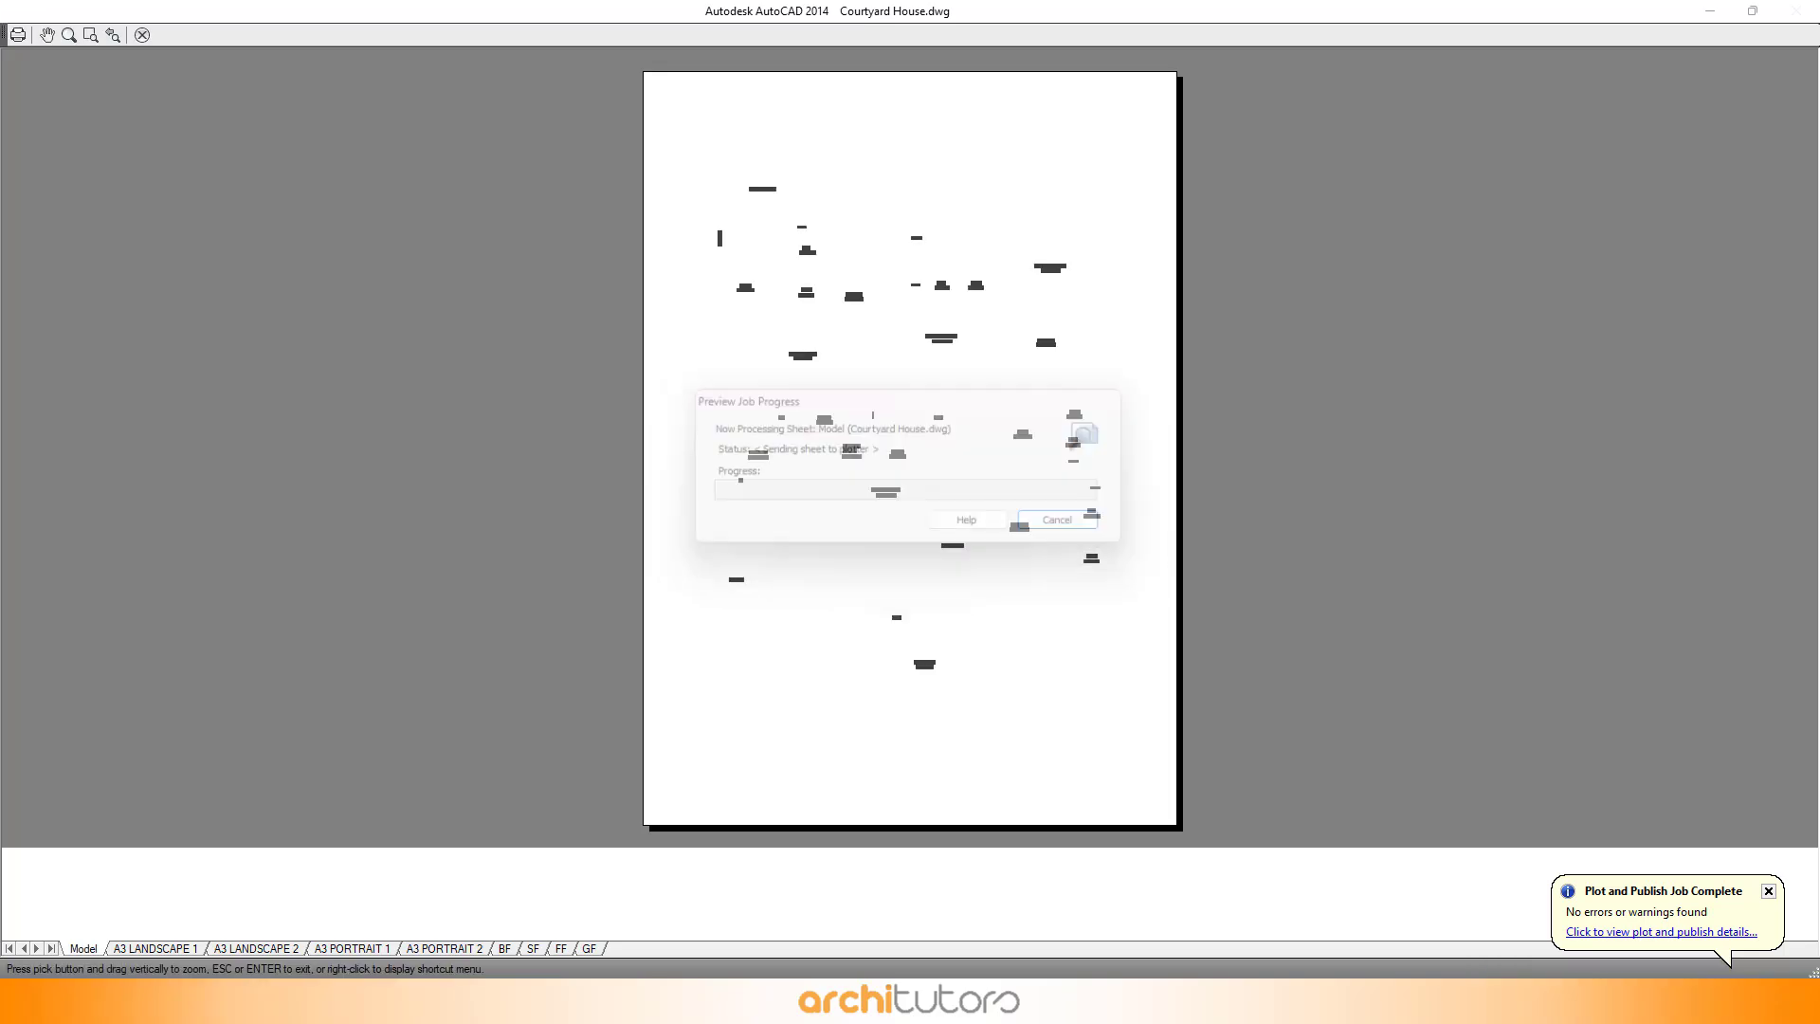
- Plot the text-only preview to a PDF file named text in the Courtyard House Photoshop Render folder
scroll(877, 482, up, 3)
drag(916, 311, 715, 771)
scroll(713, 720, down, 1)
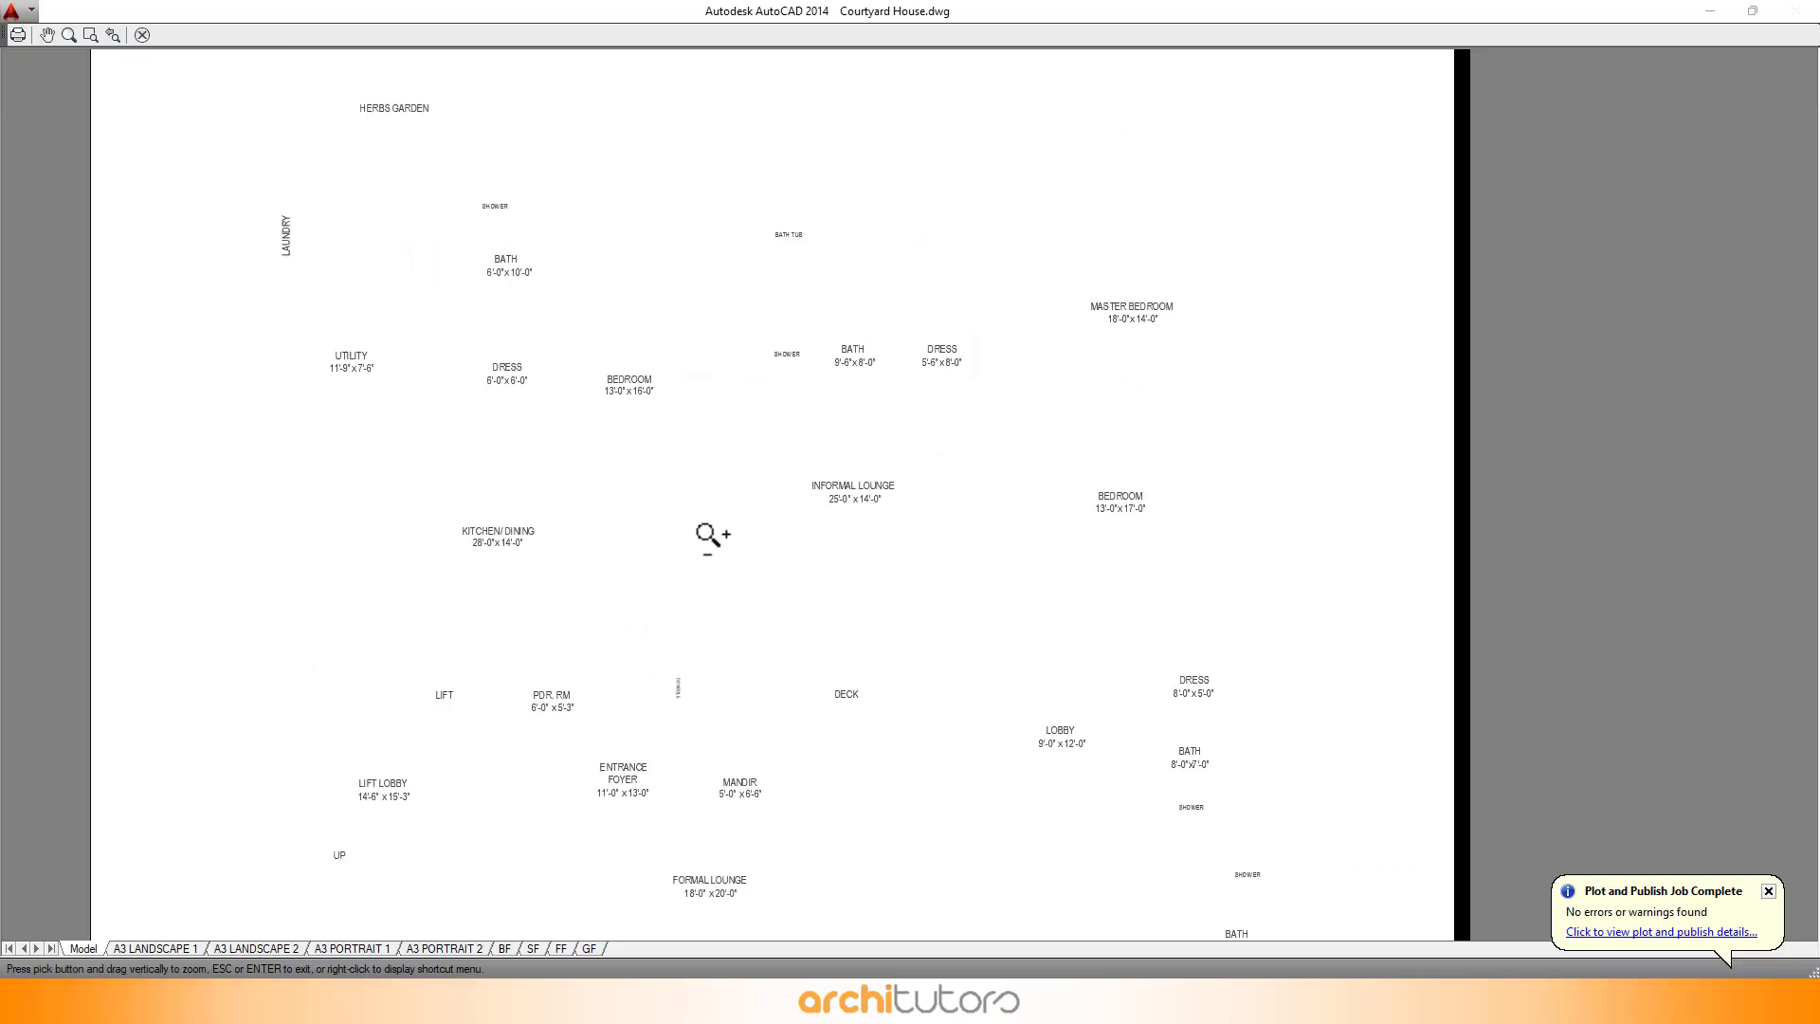
scroll(710, 531, down, 1)
click(17, 35)
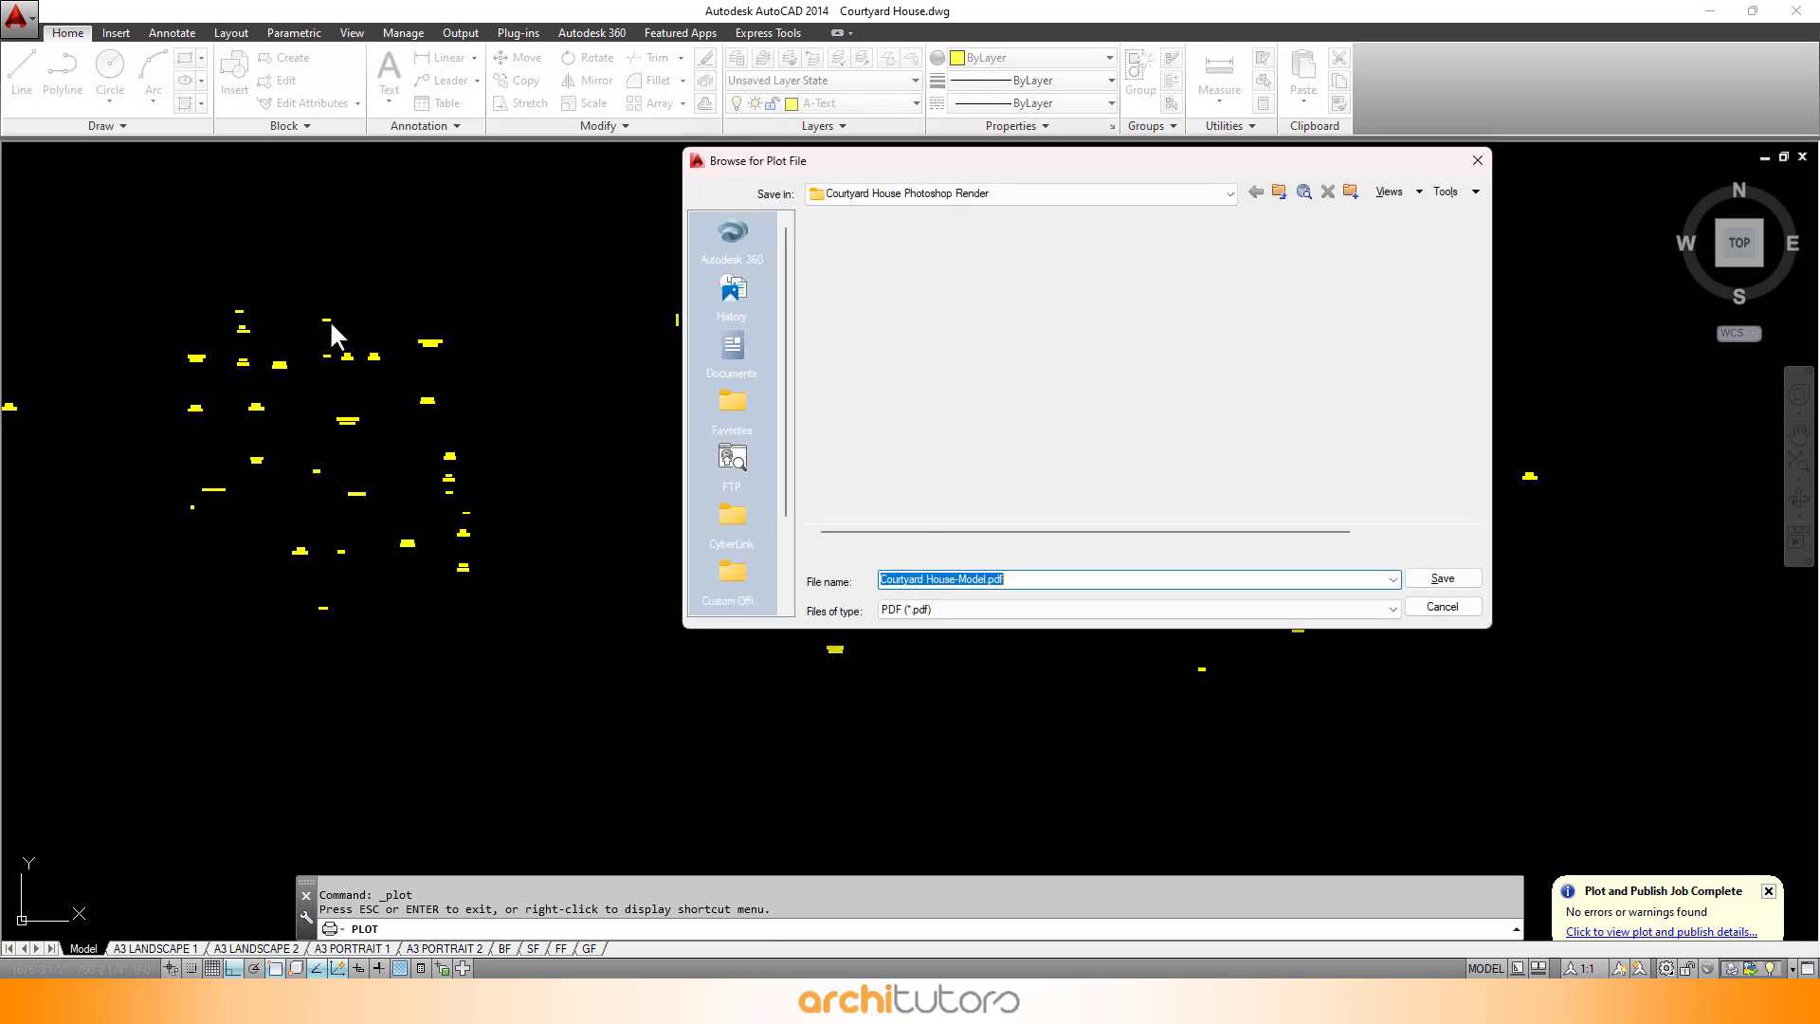
text(te)
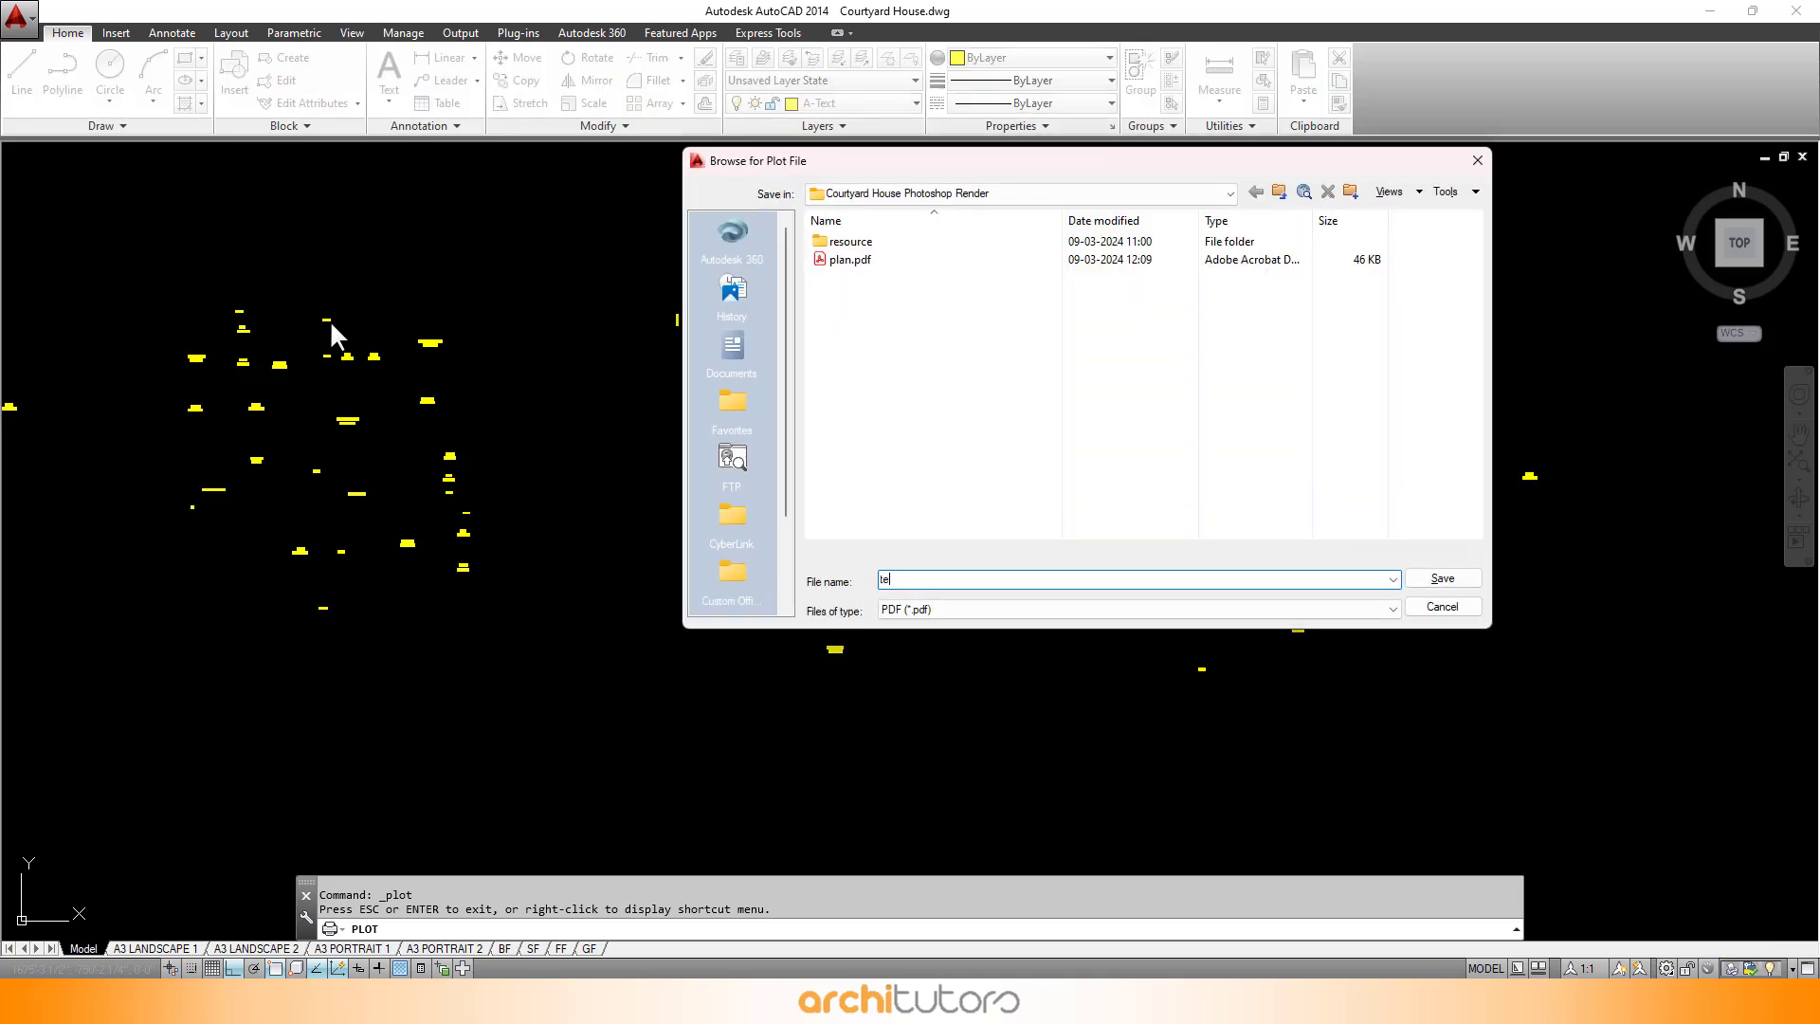
text(xt)
key(Return)
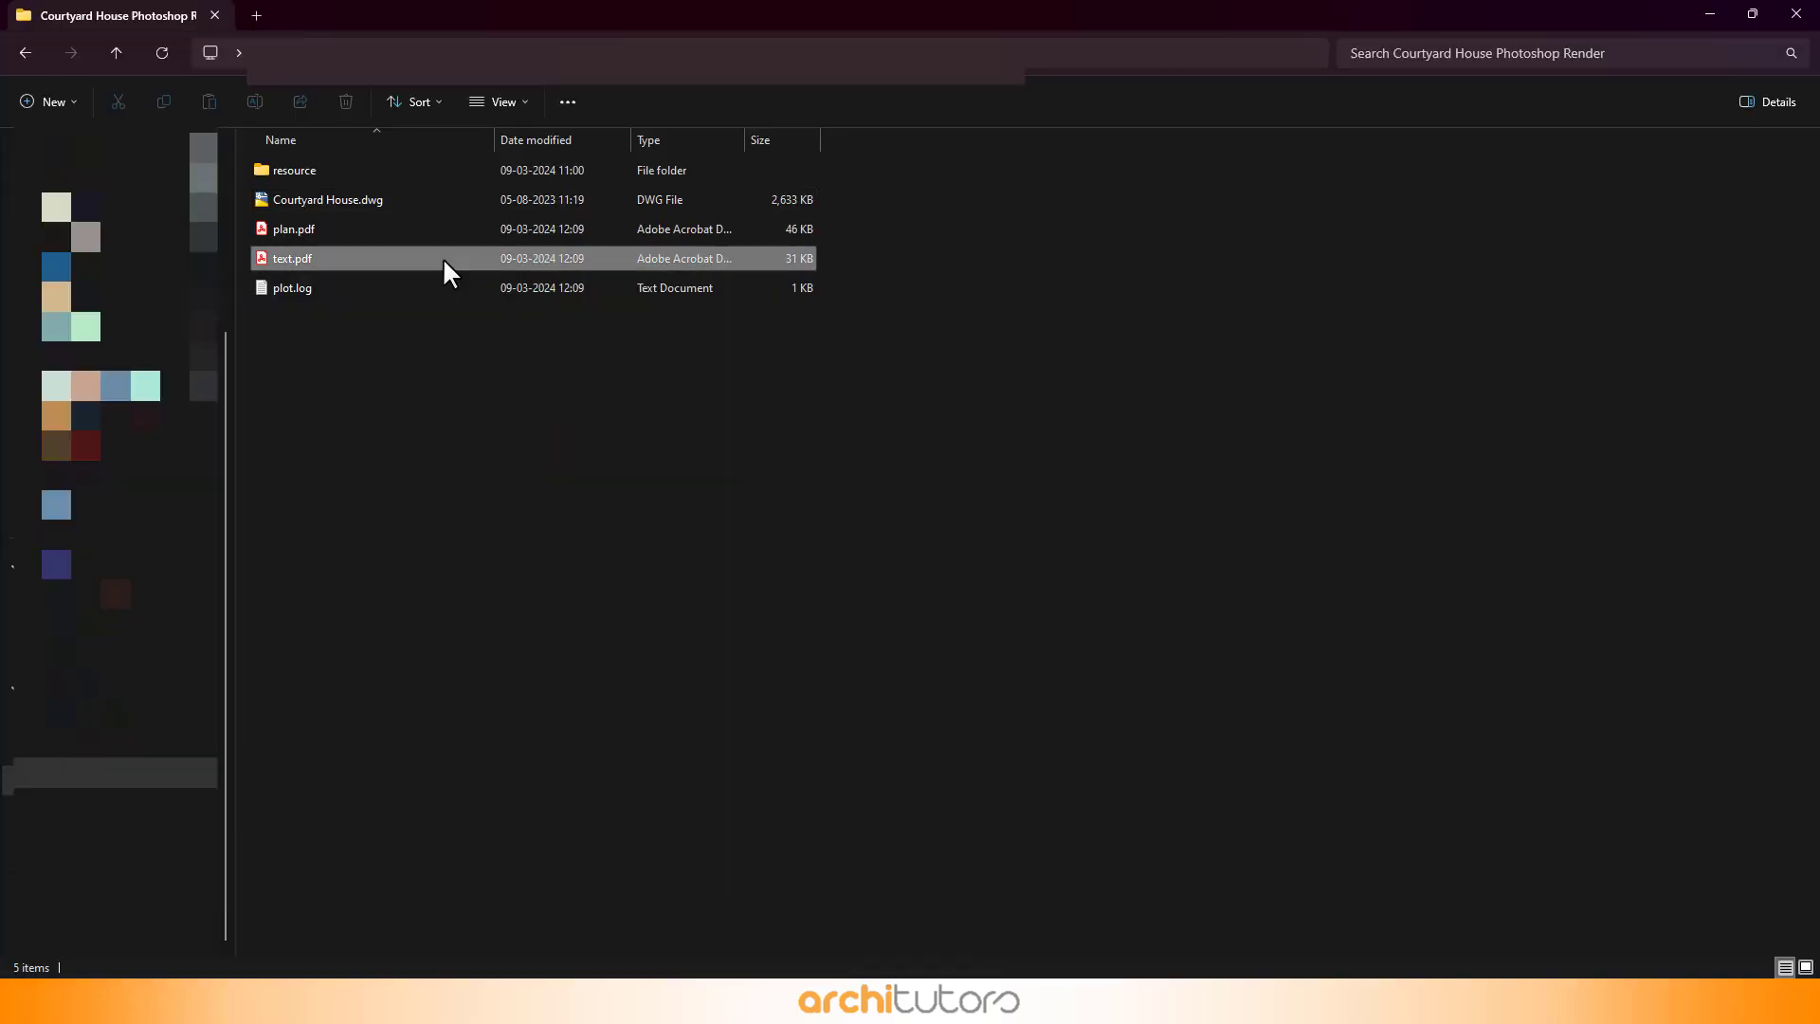
double_click(425, 237)
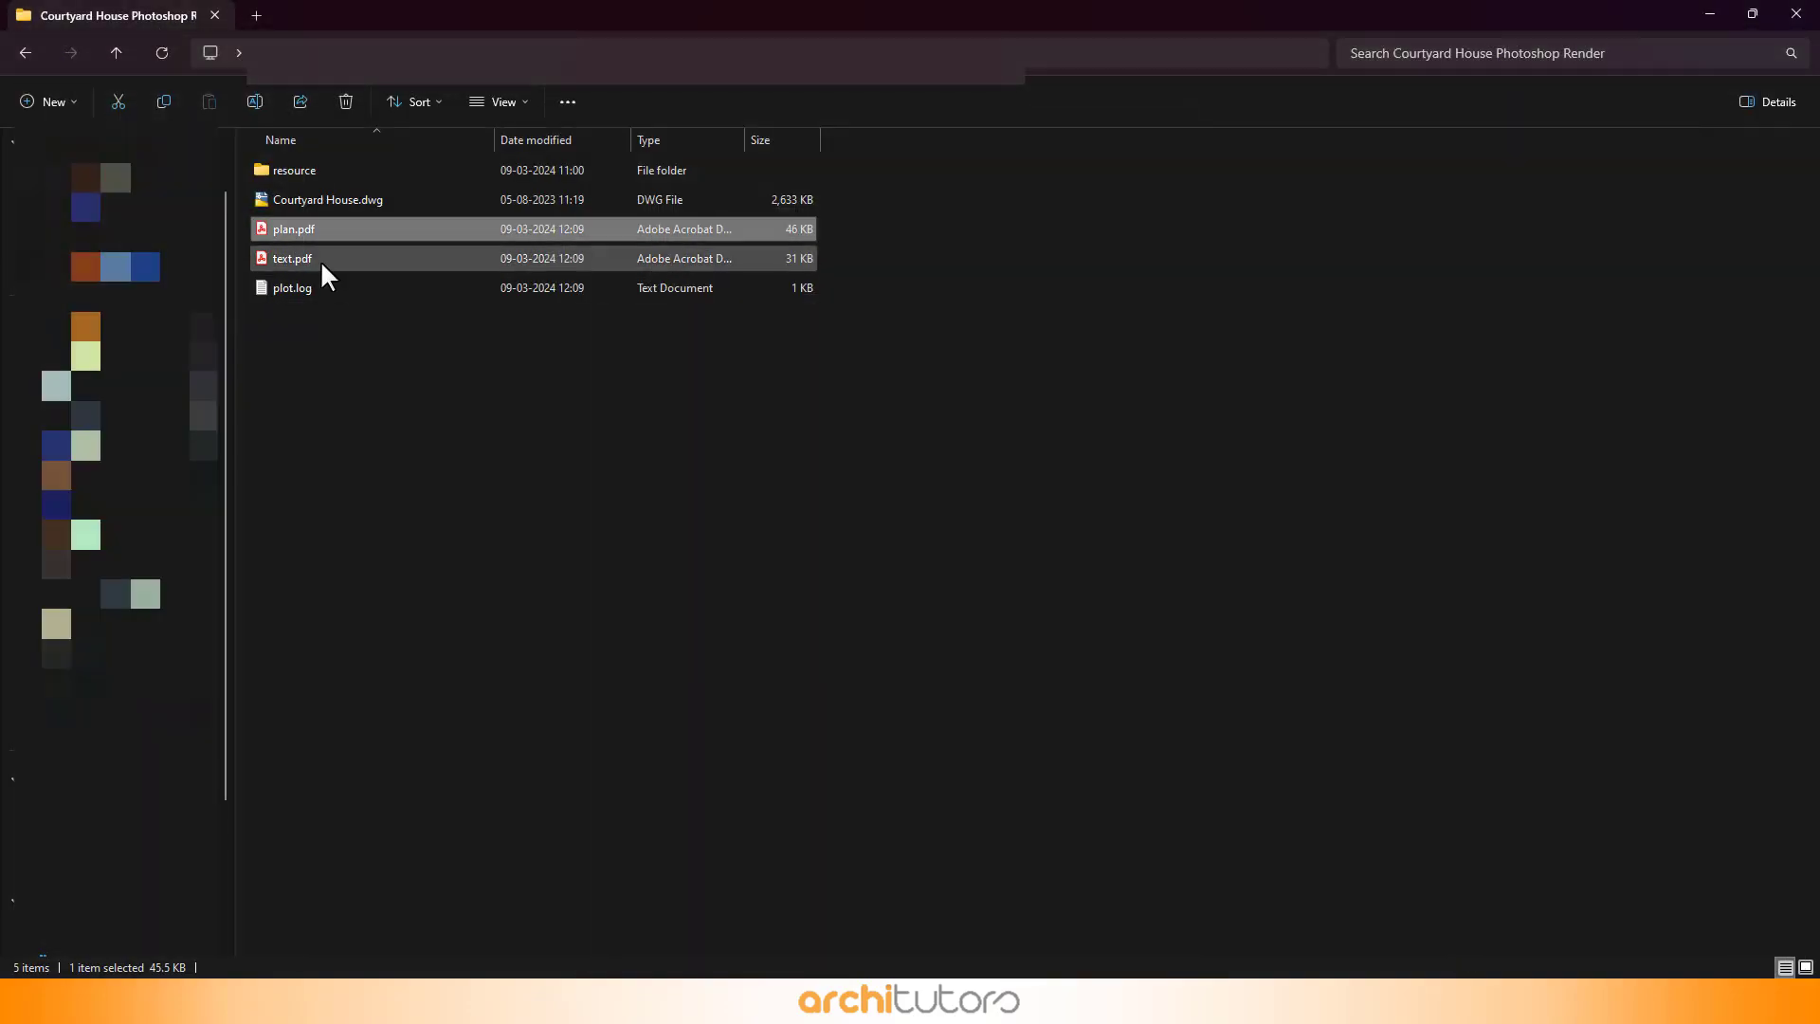
click(322, 264)
double_click(322, 266)
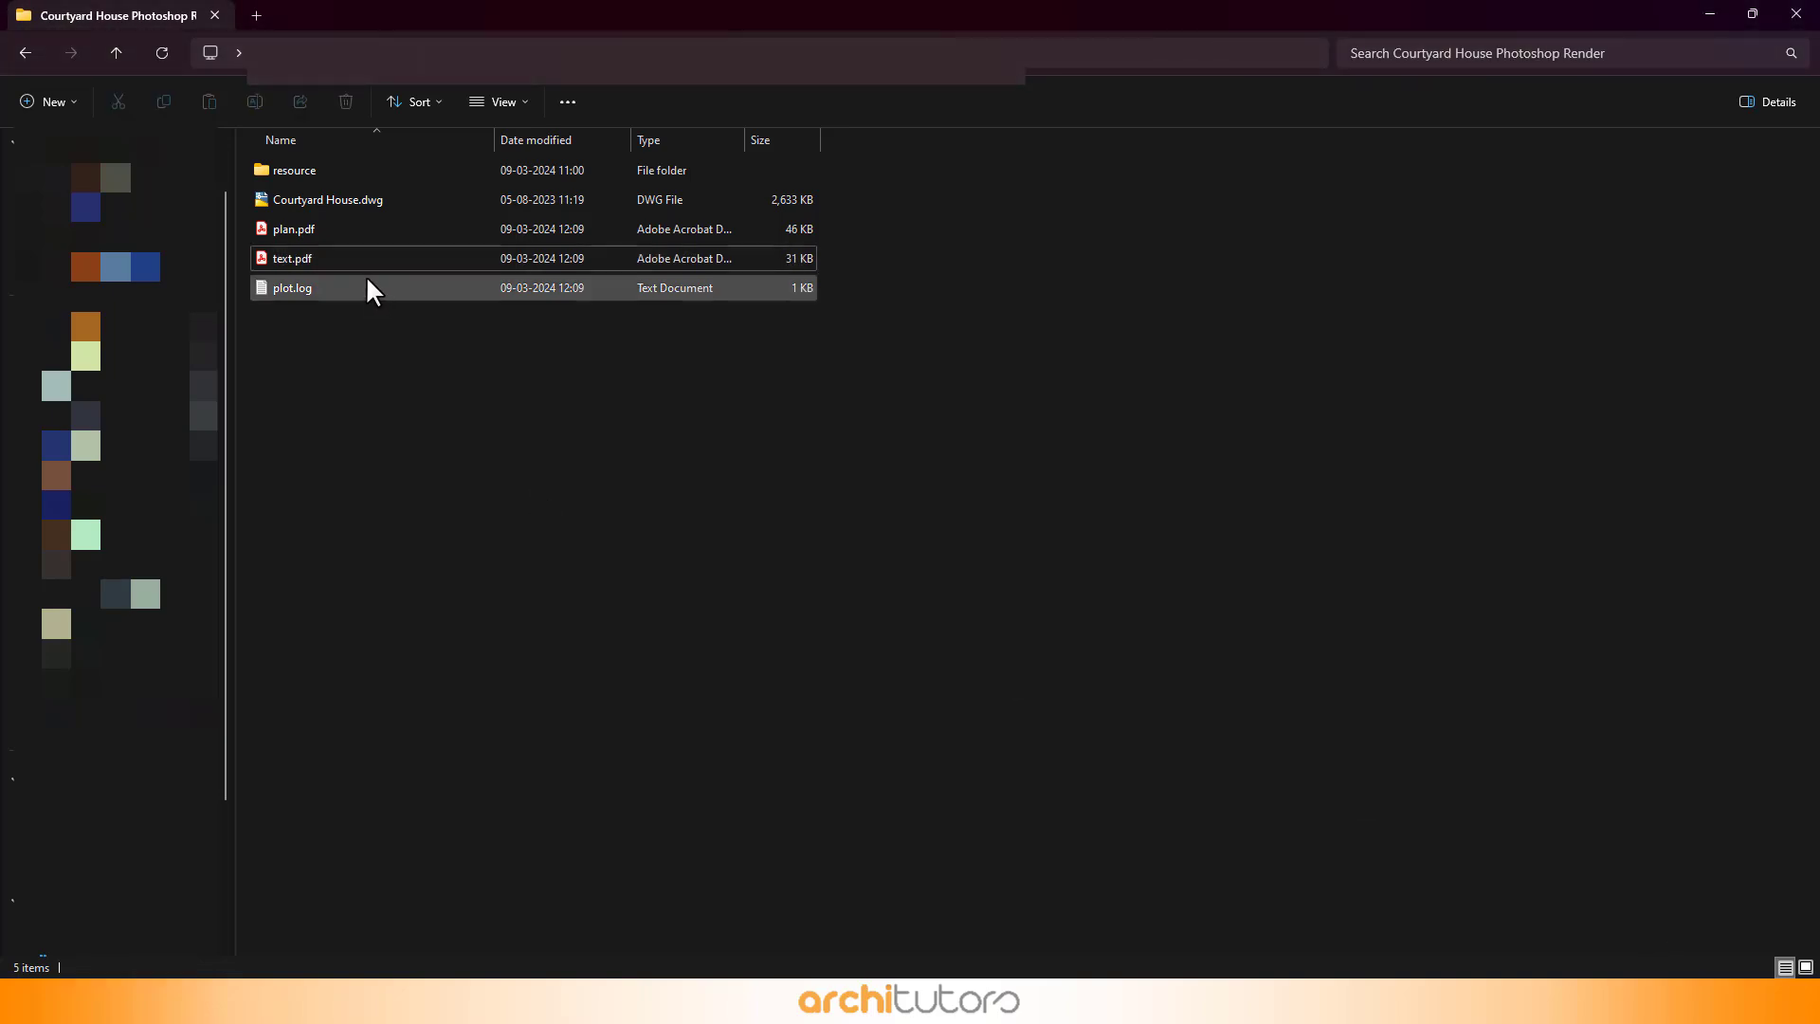
- Open plan.pdf with Photoshop, importing the page cropped to Art Box at 300 pixels/inch
click(290, 232)
right_click(290, 235)
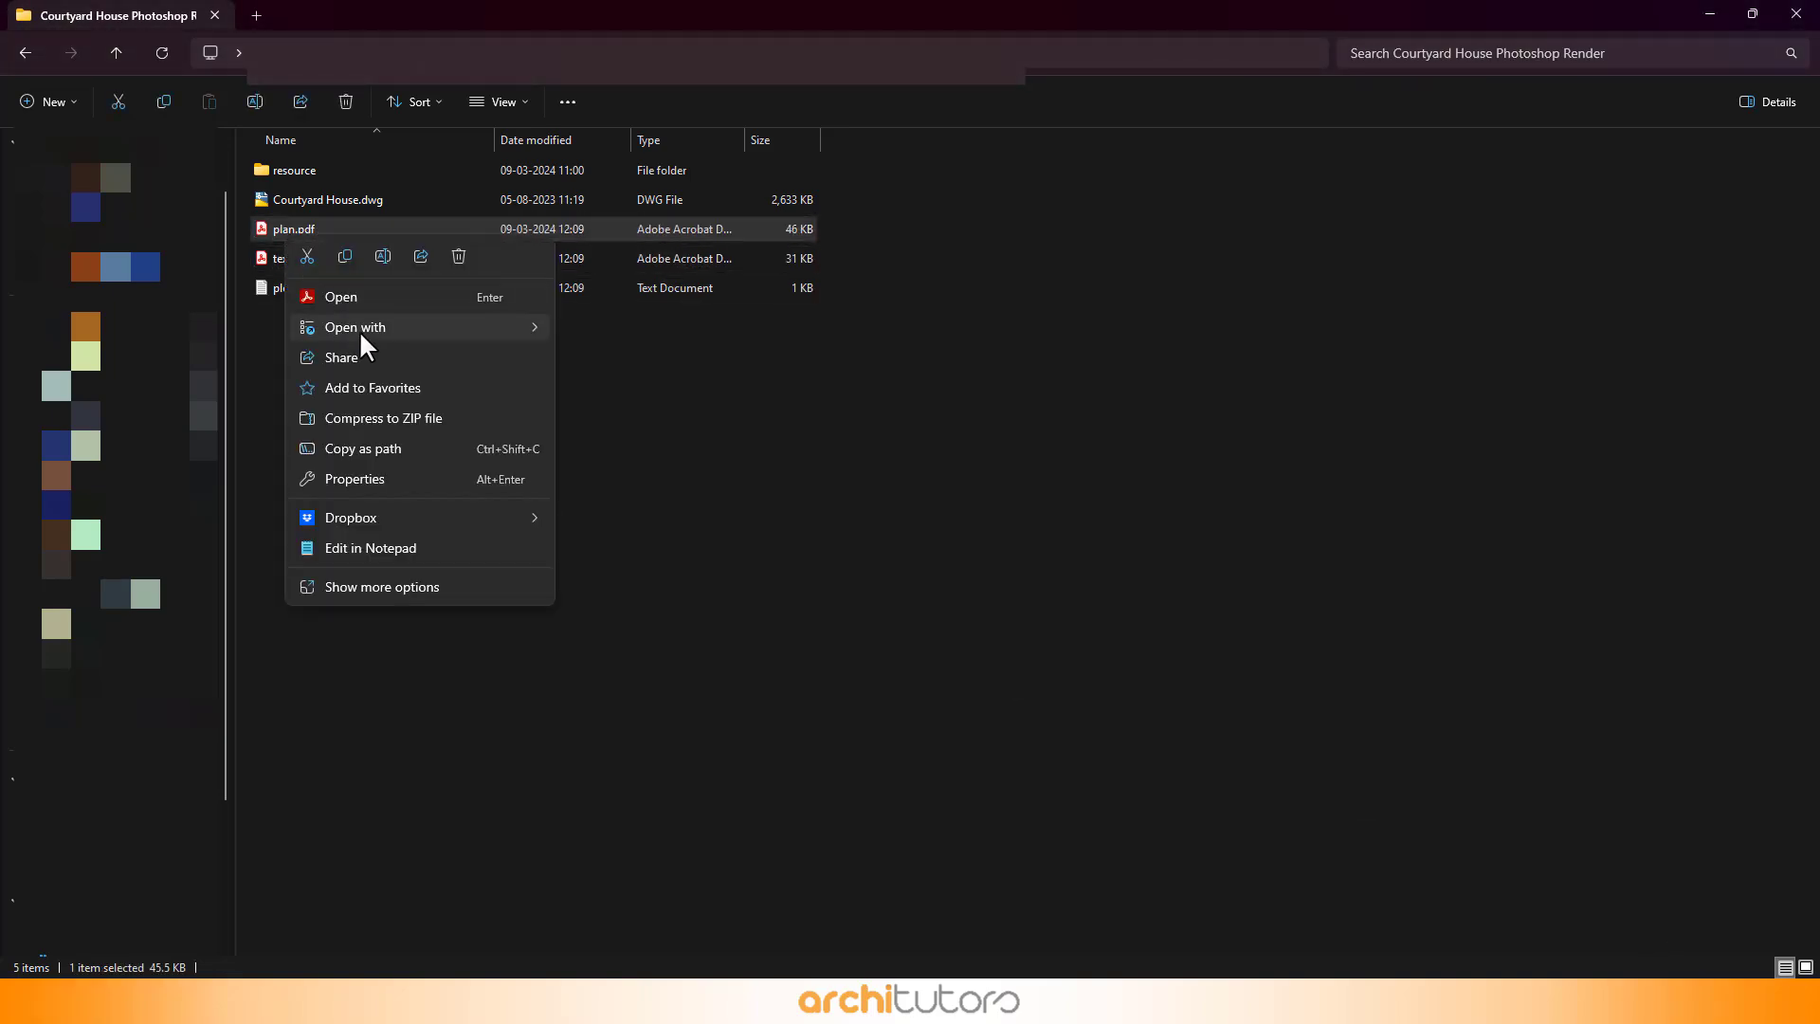
mouse_move(379, 332)
click(616, 362)
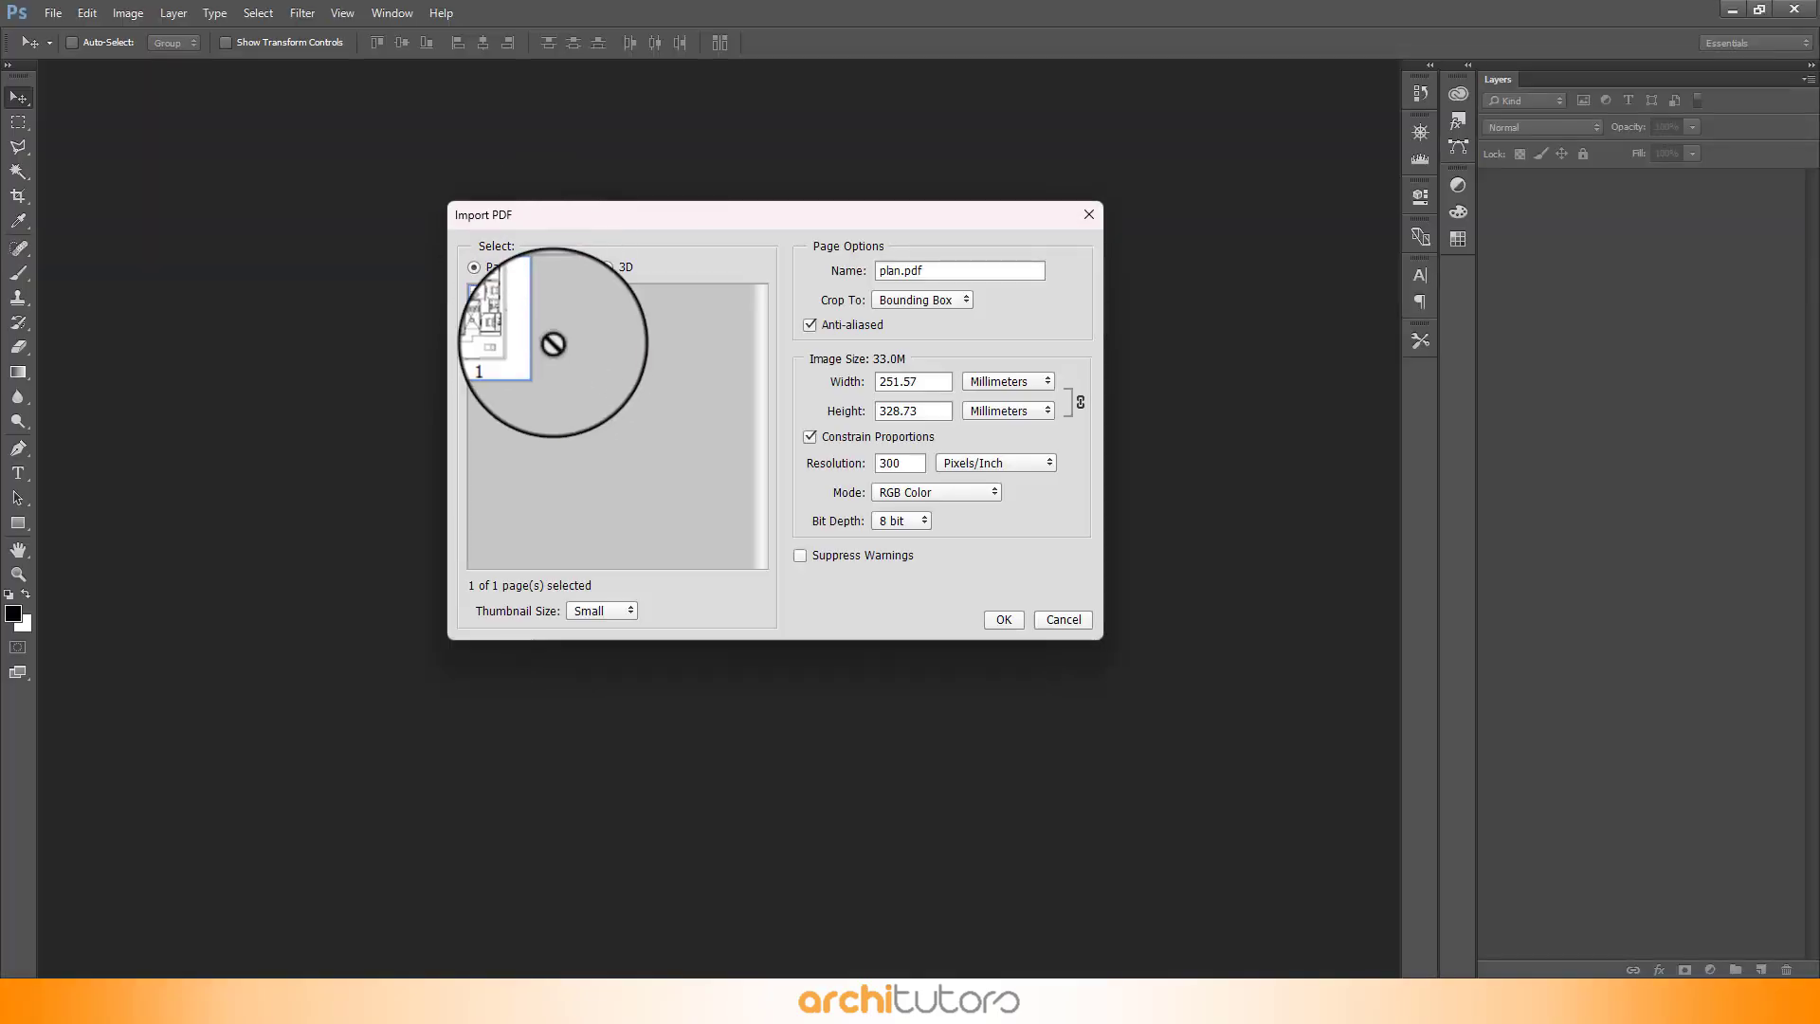
click(914, 300)
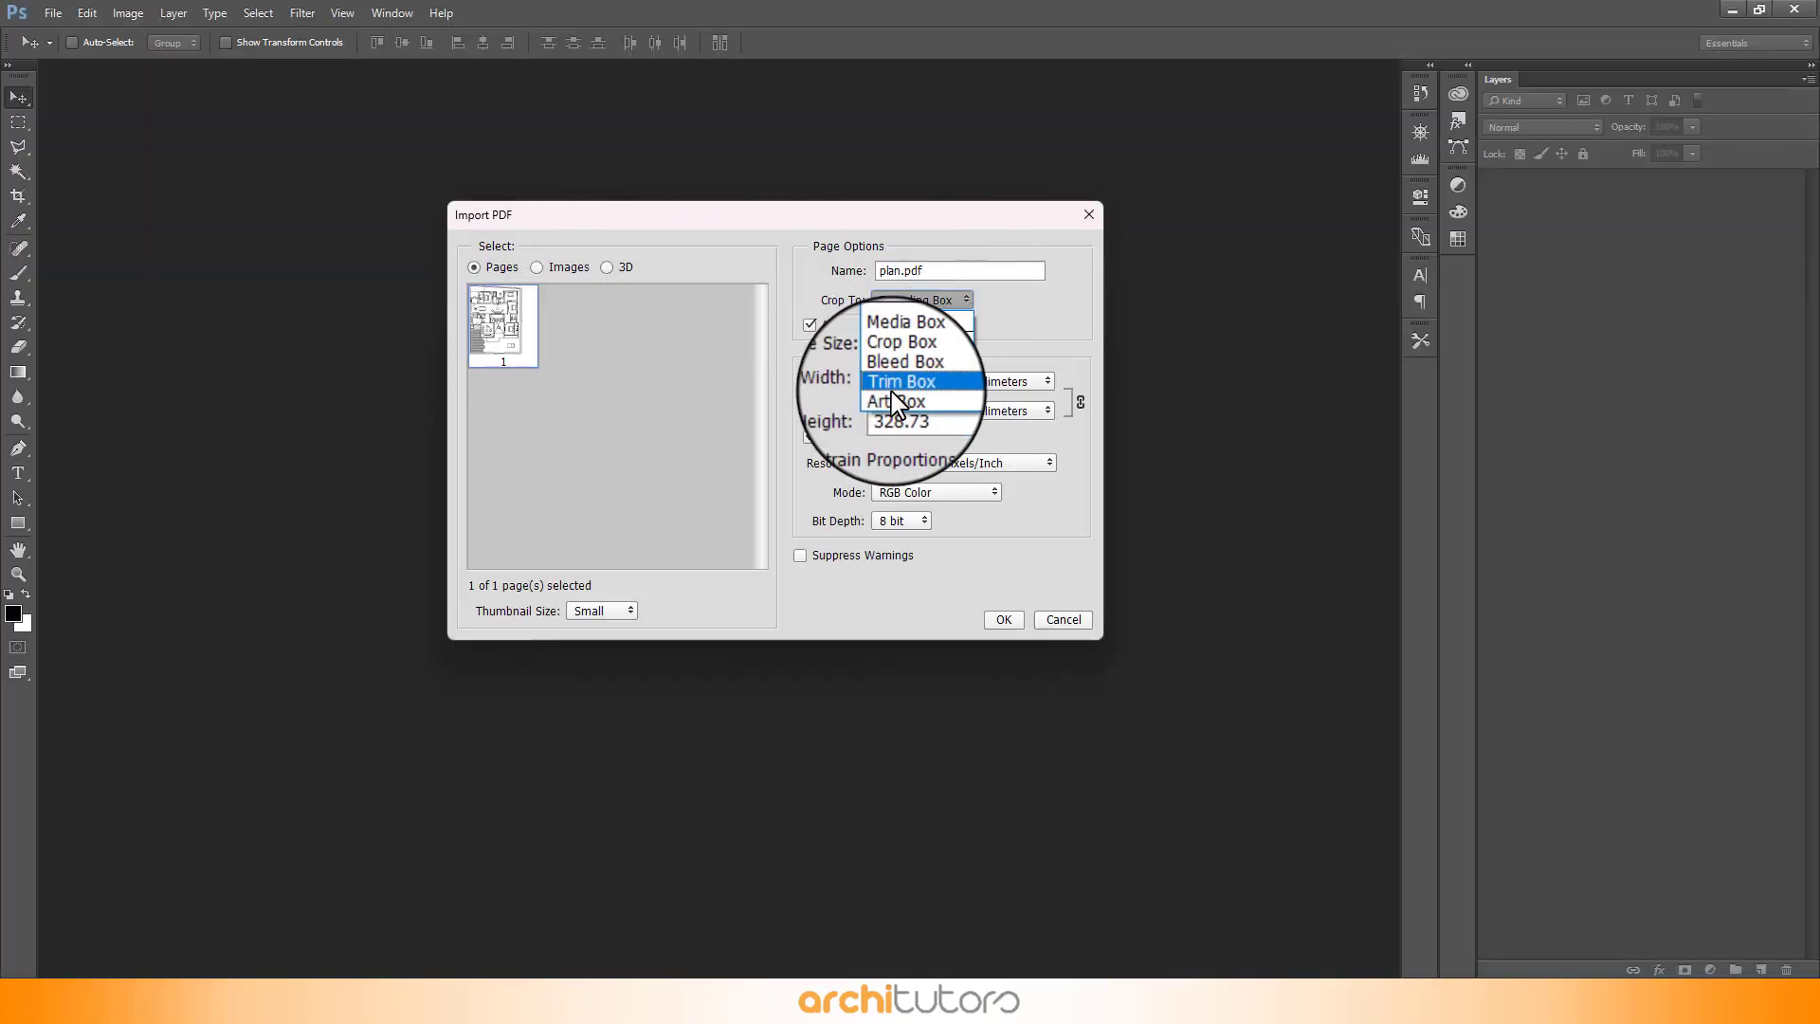
click(896, 396)
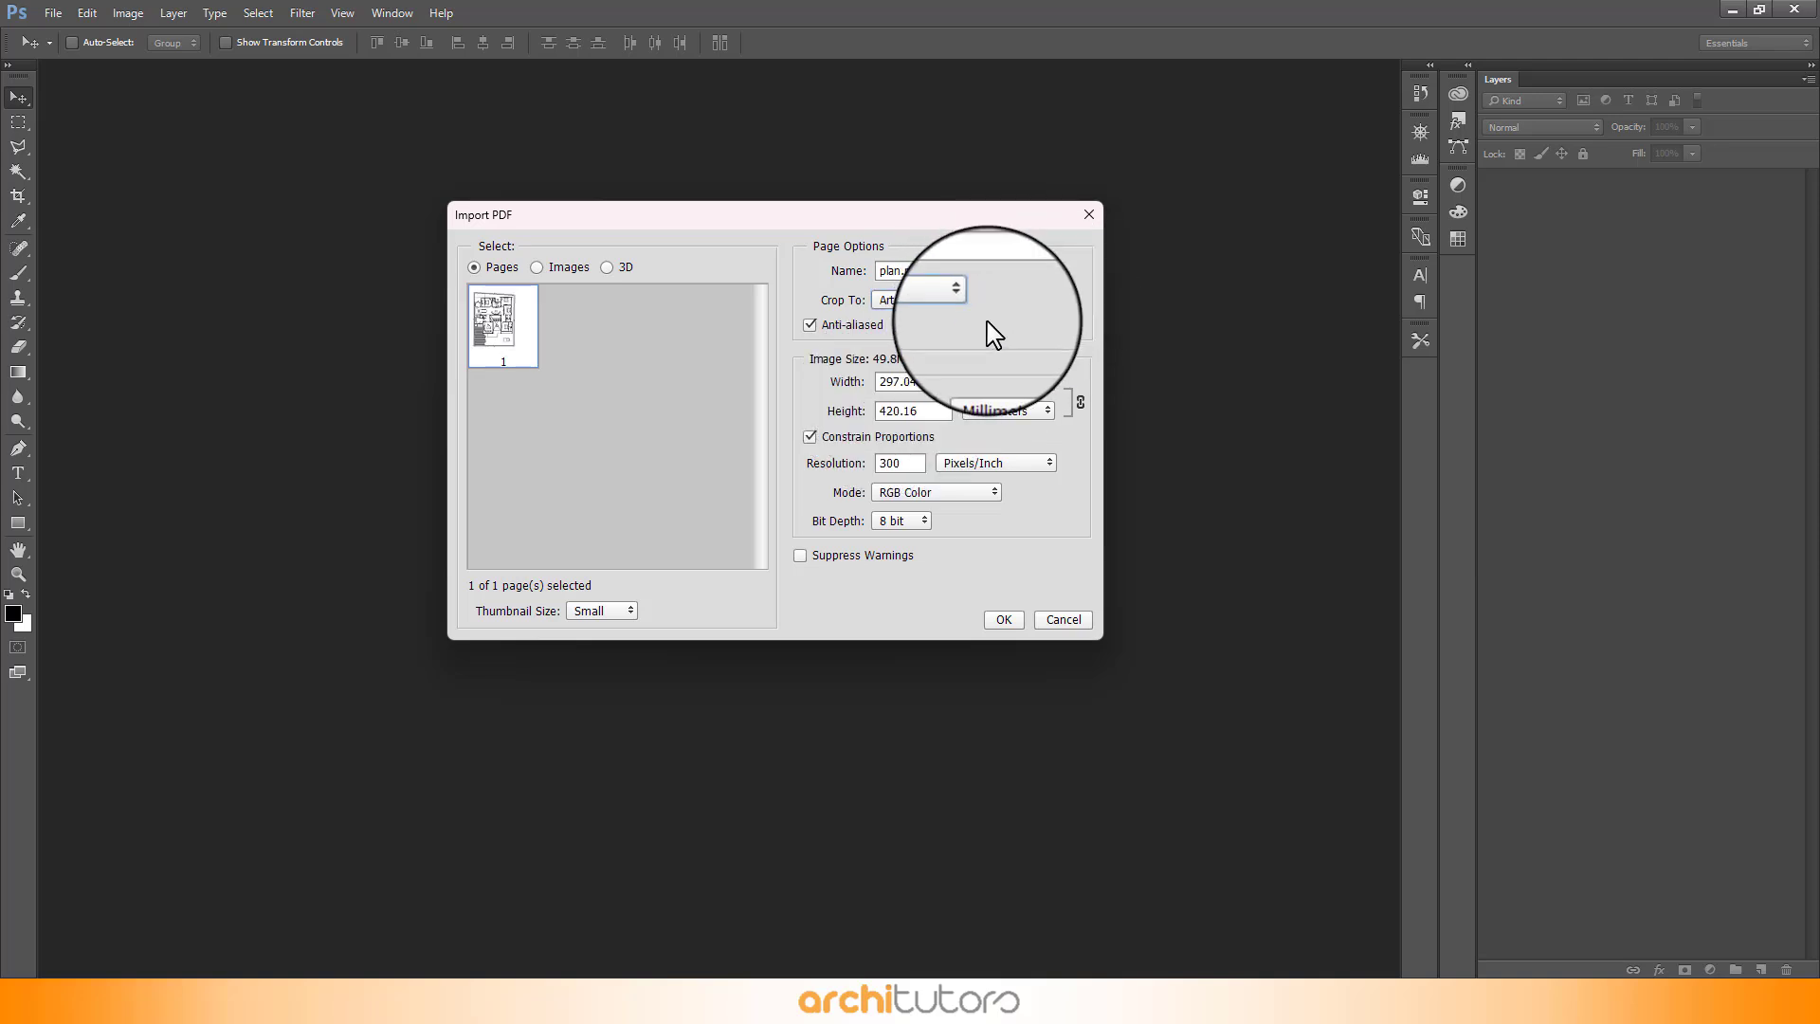
double_click(886, 465)
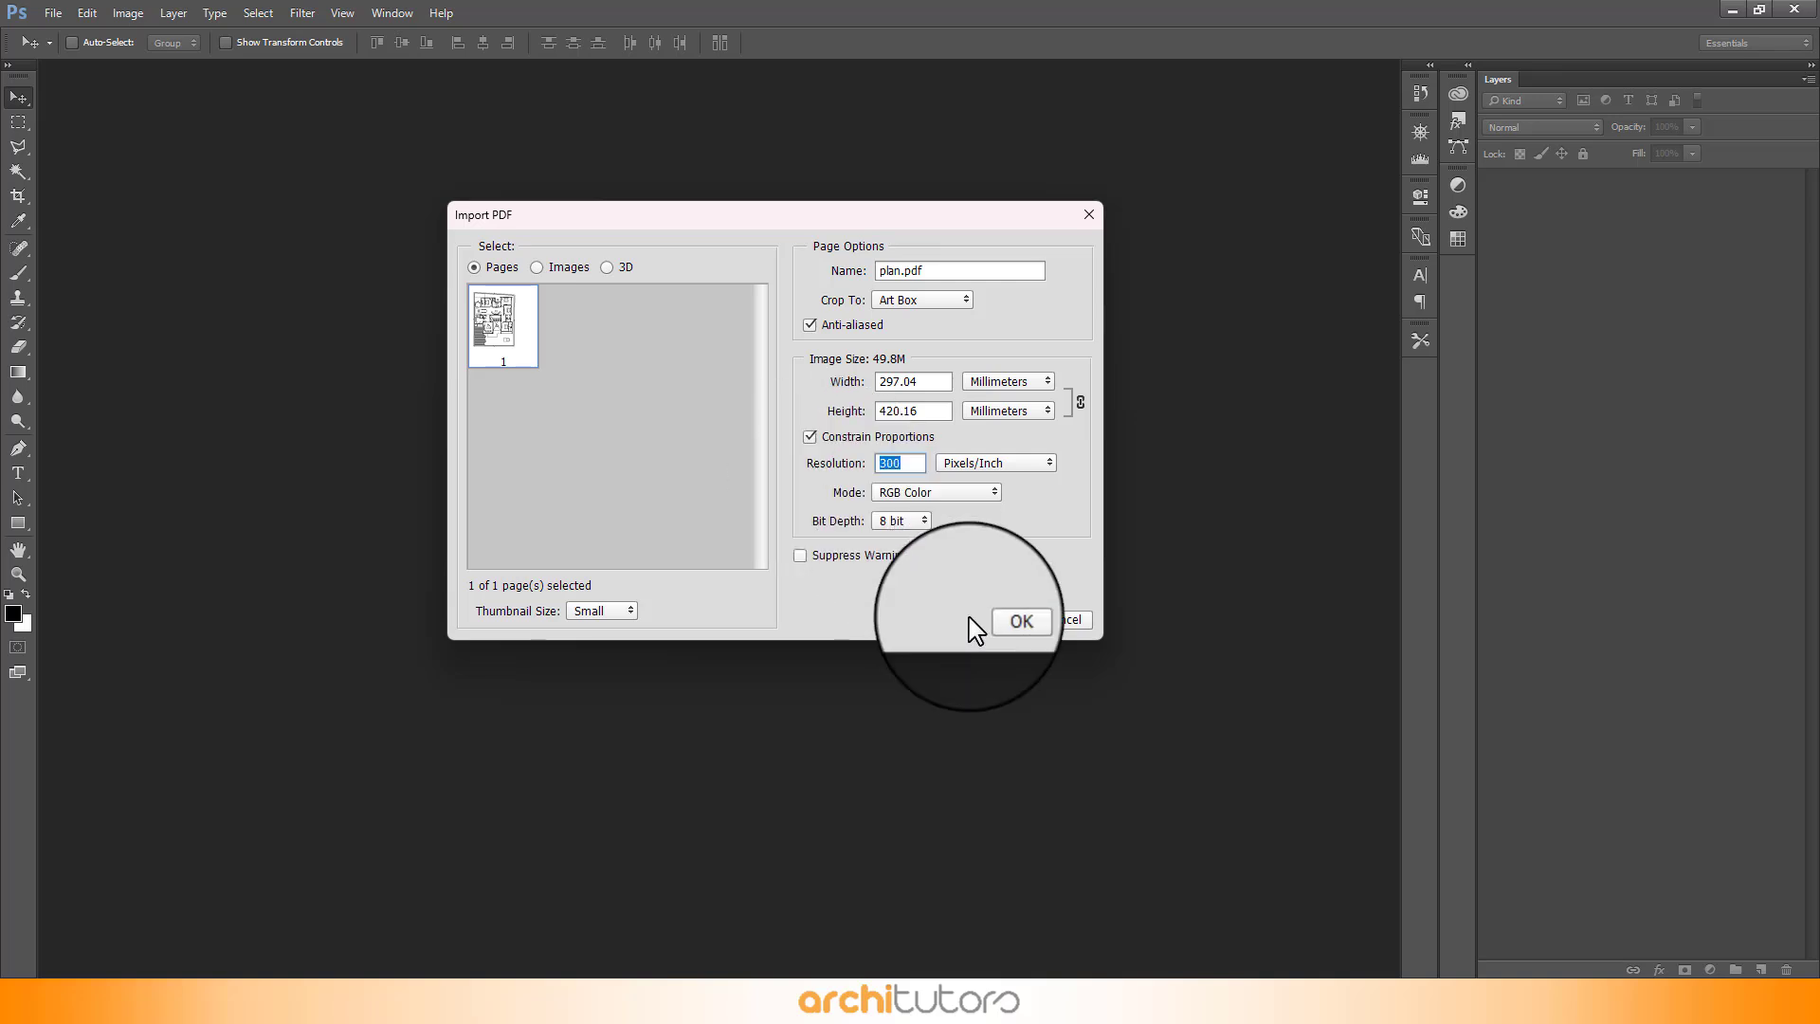
click(1005, 623)
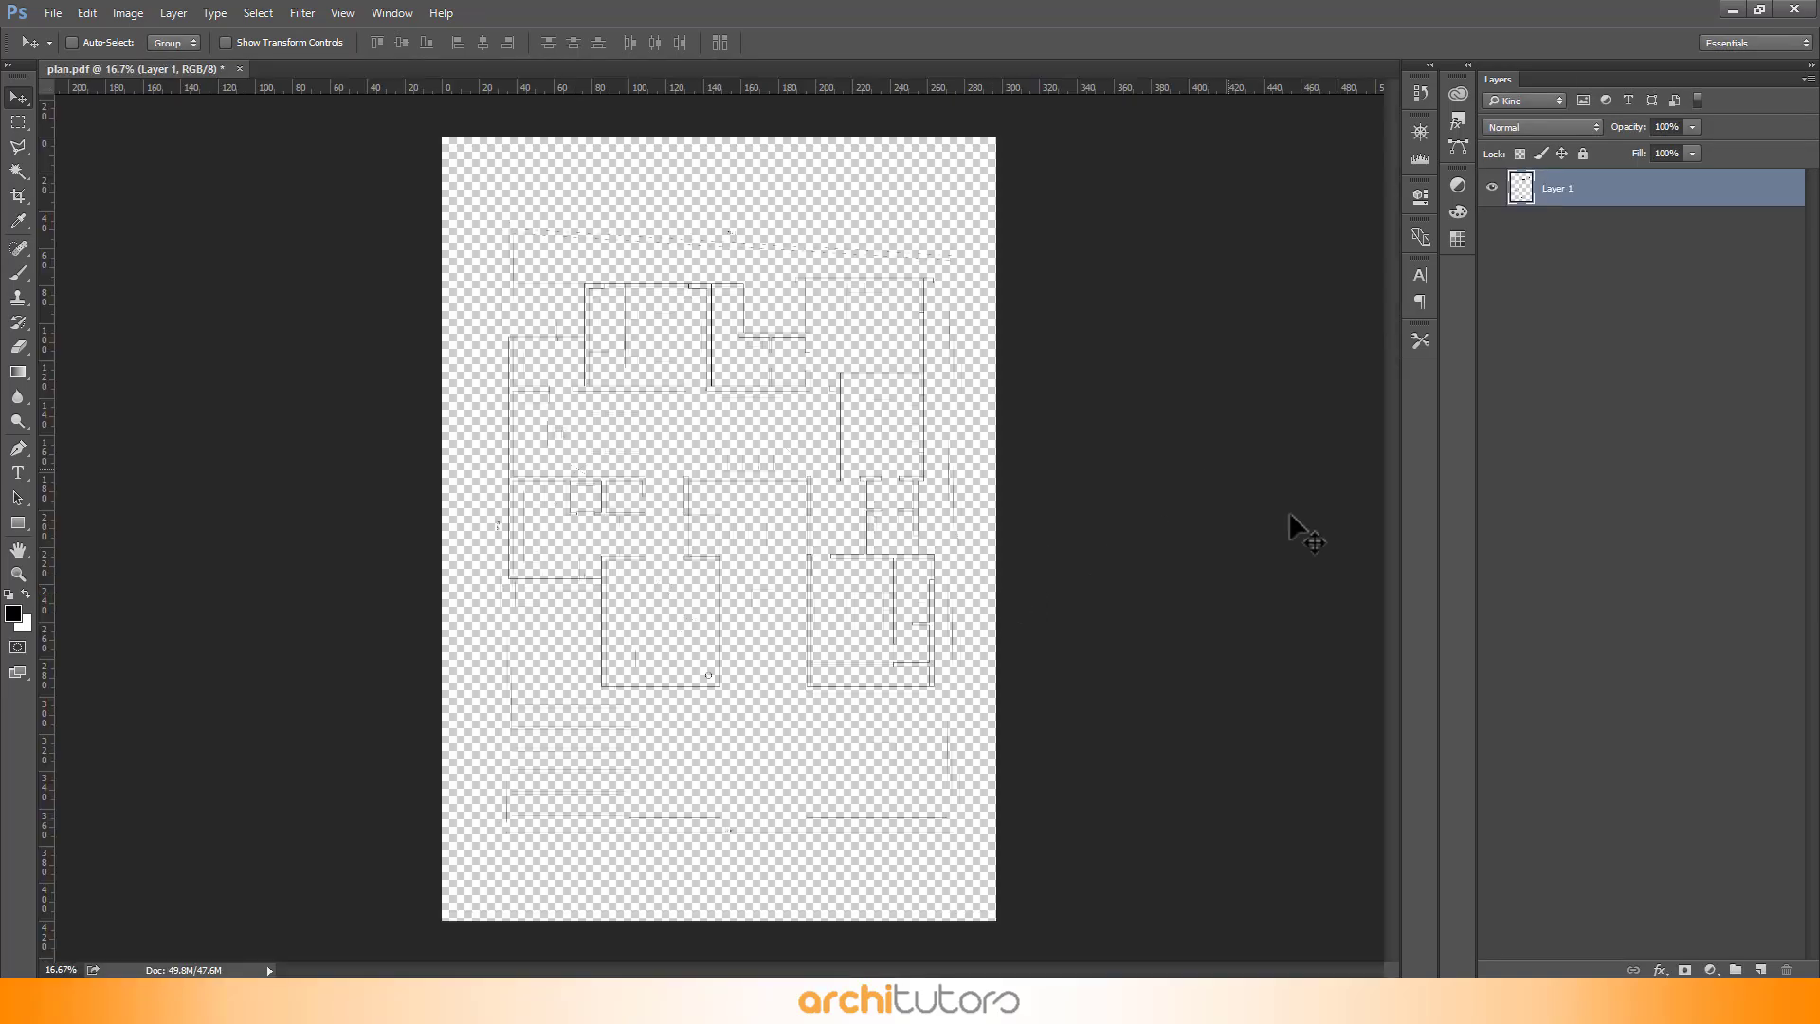
- Create a new layer beneath the plan layer and name it background
click(1761, 970)
drag(1573, 190, 1565, 296)
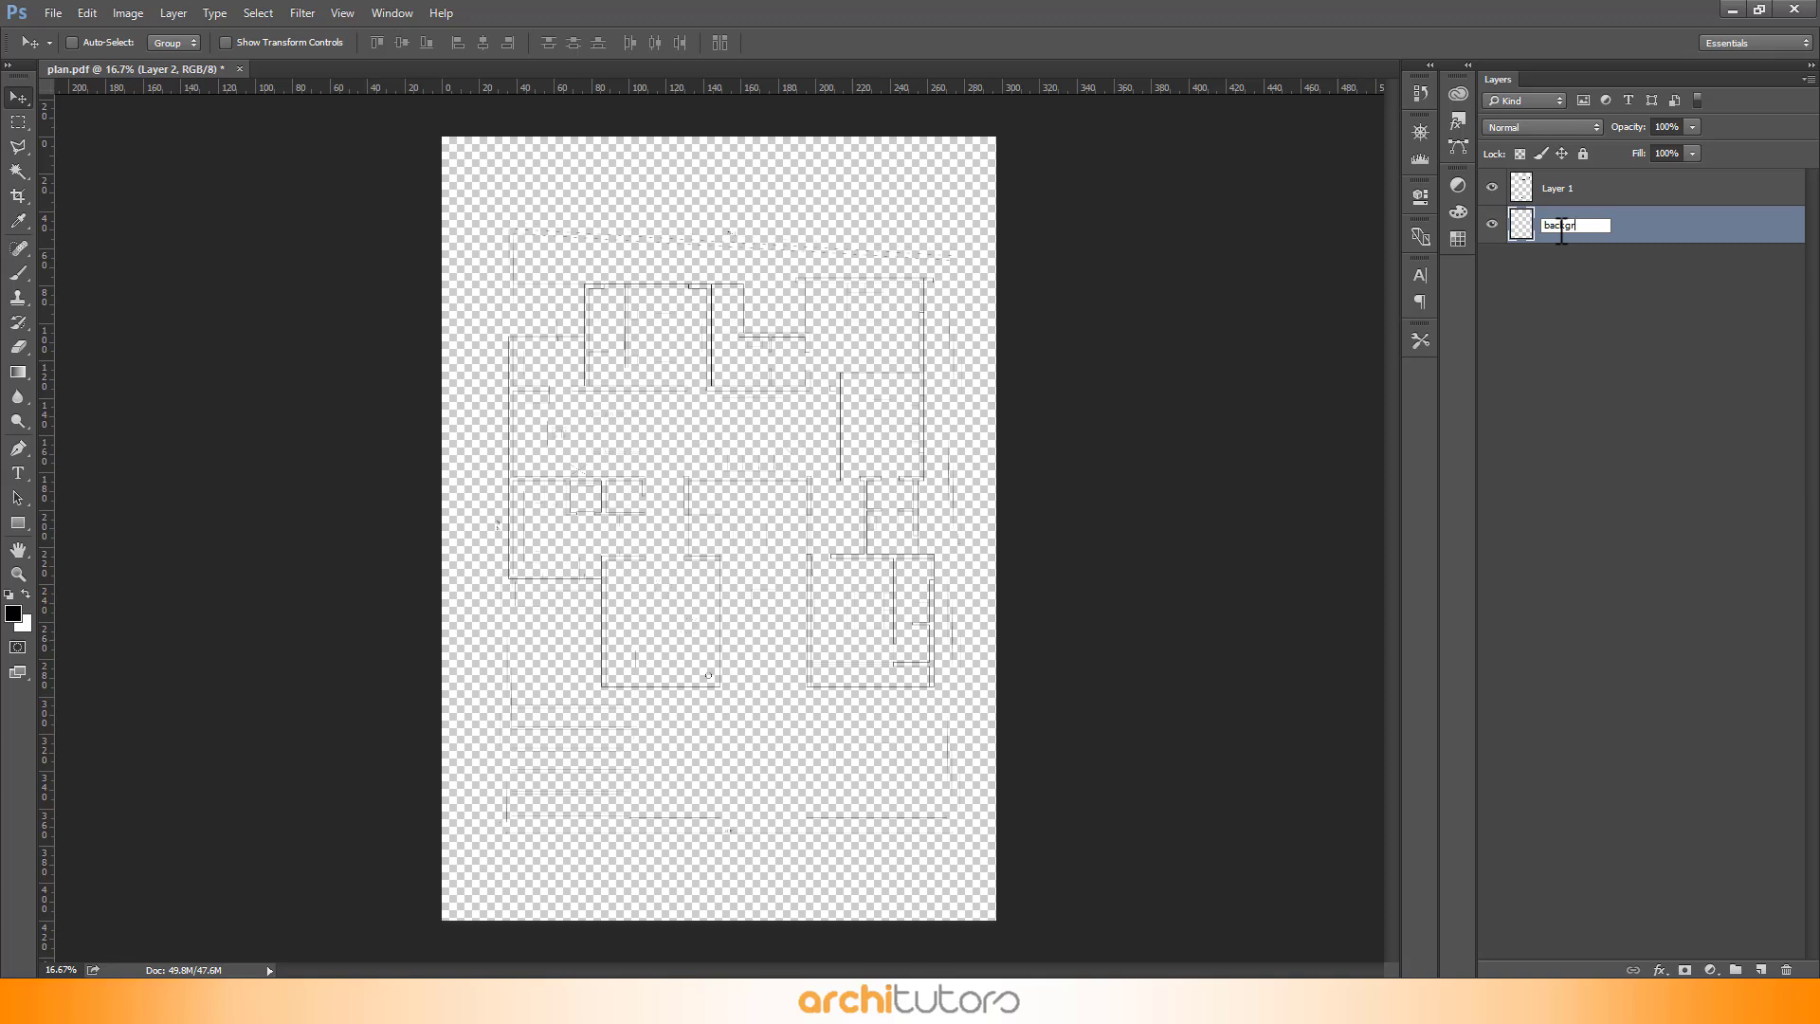
key(Return)
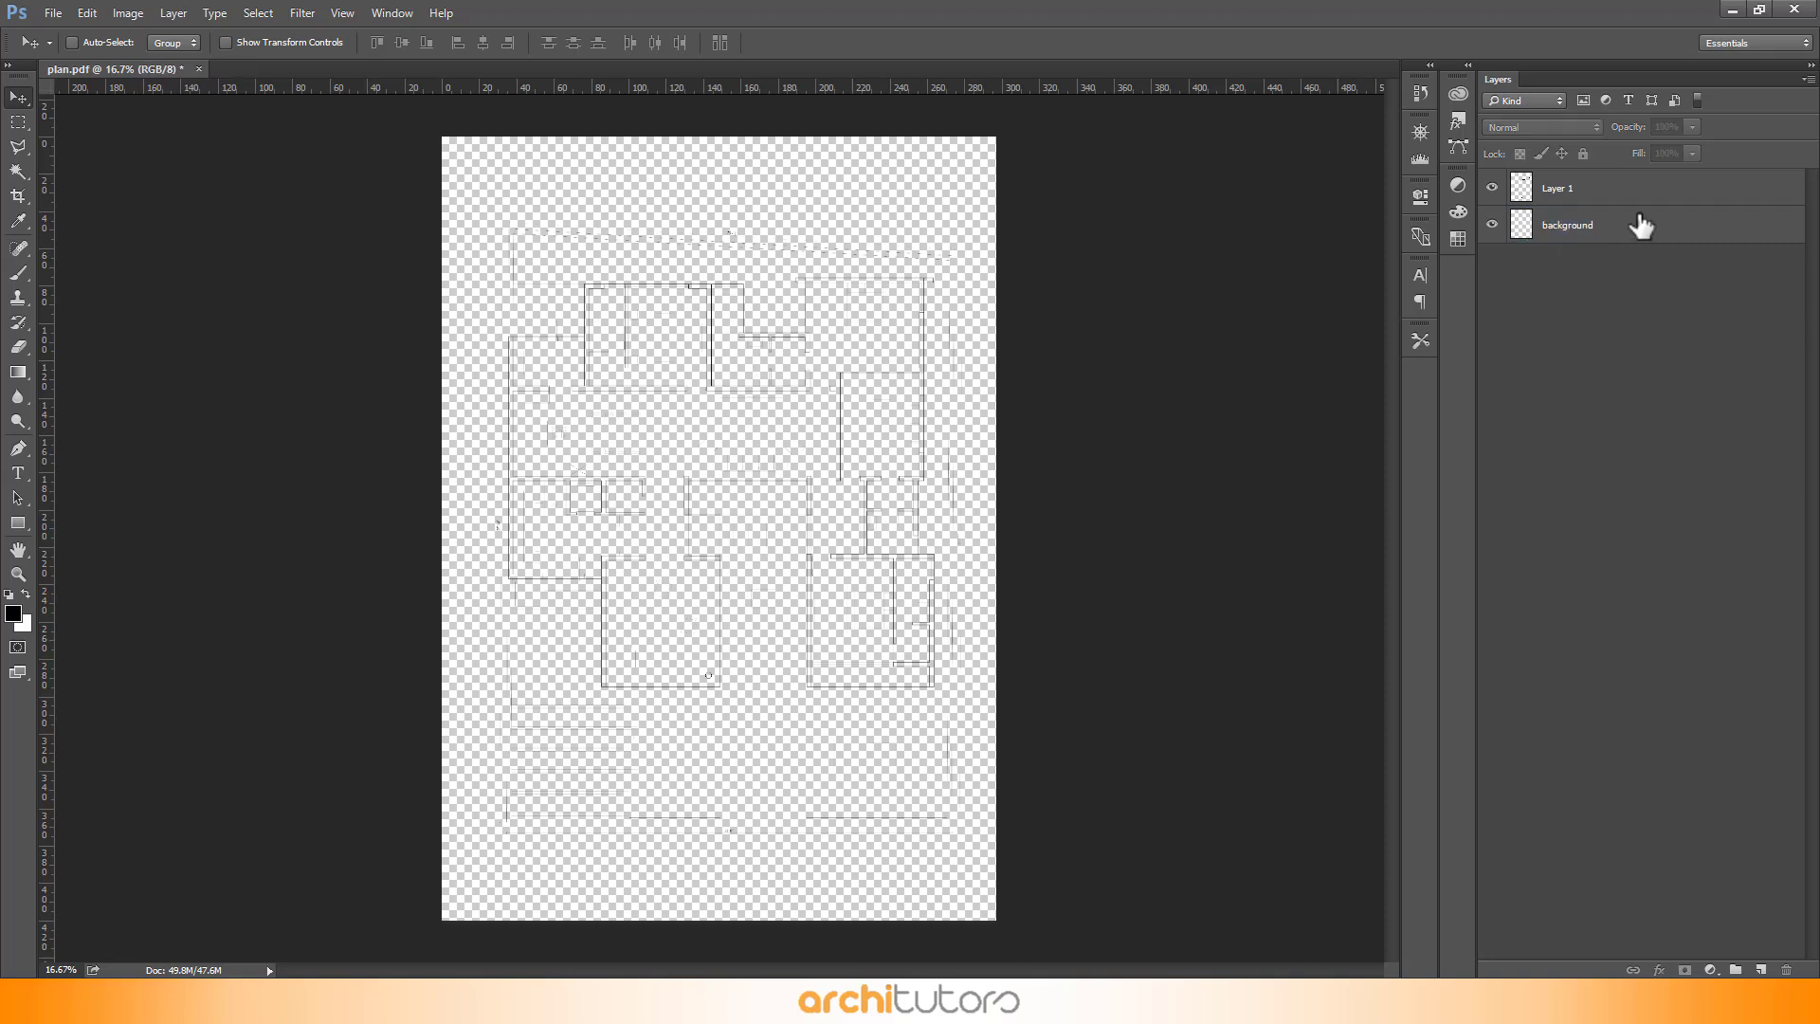
- Fill the background layer with white using the Fill color option
key(shift+BackSpace)
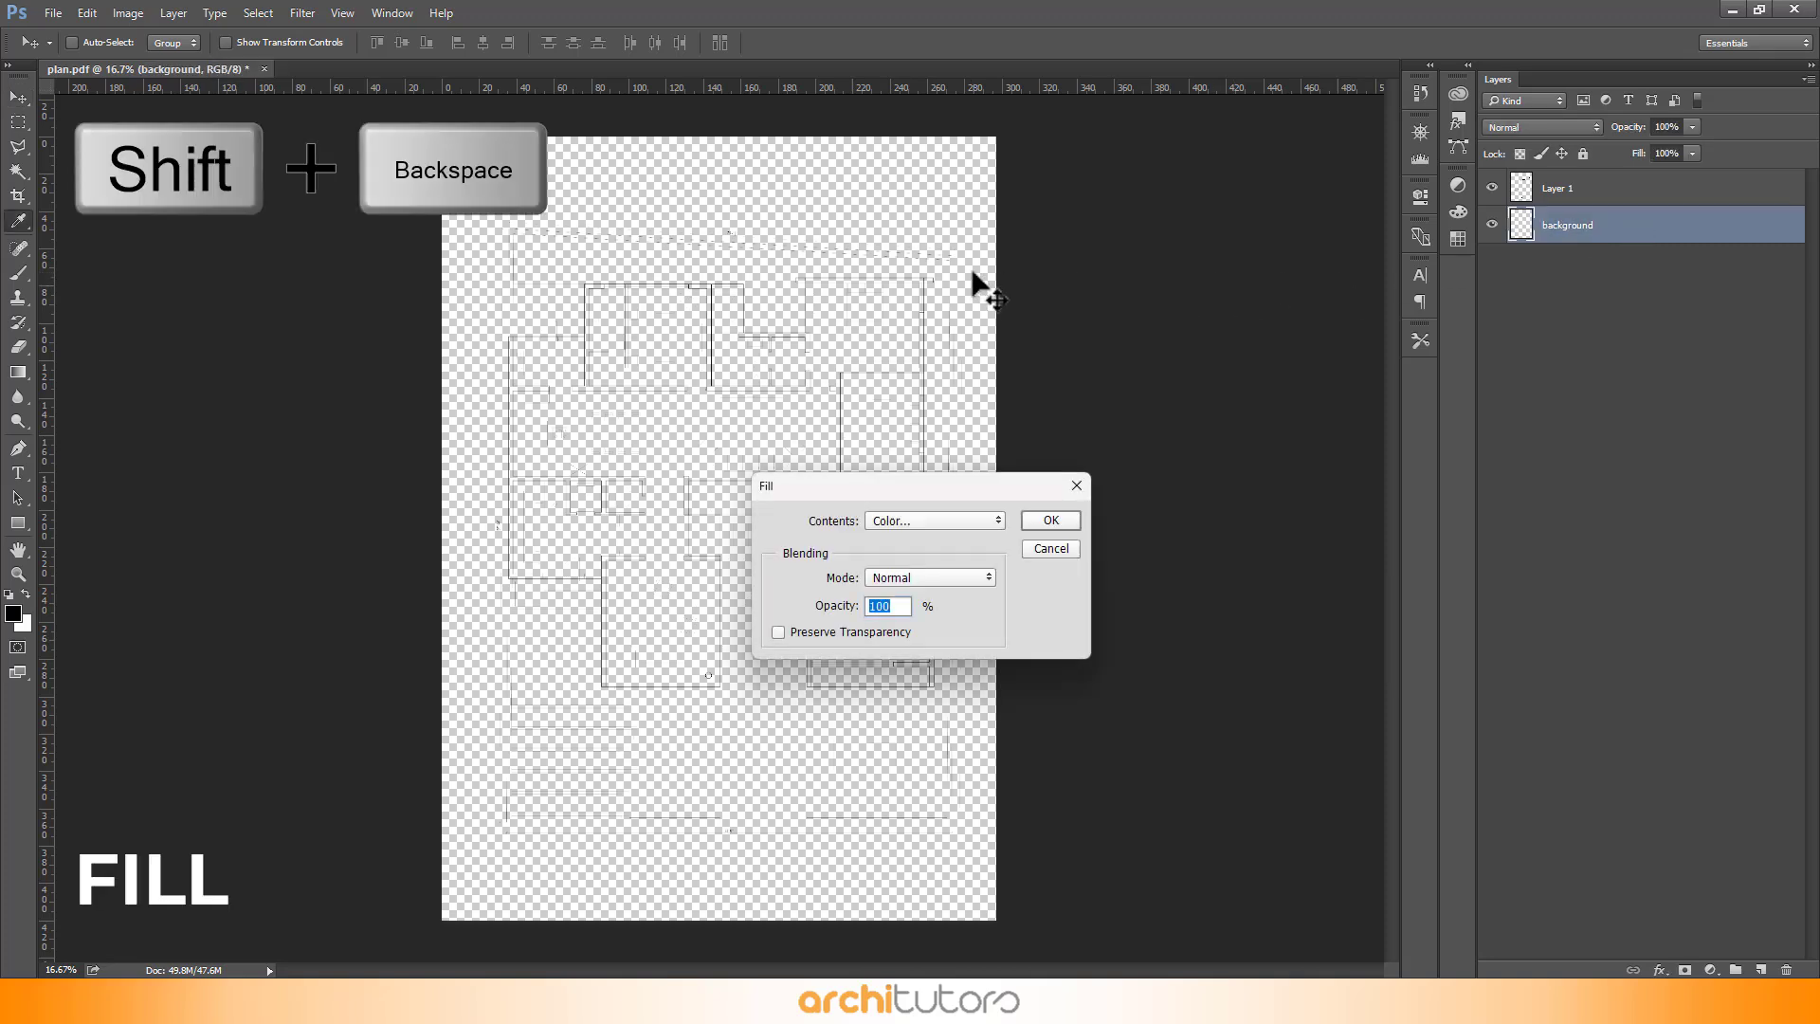
click(913, 520)
click(915, 531)
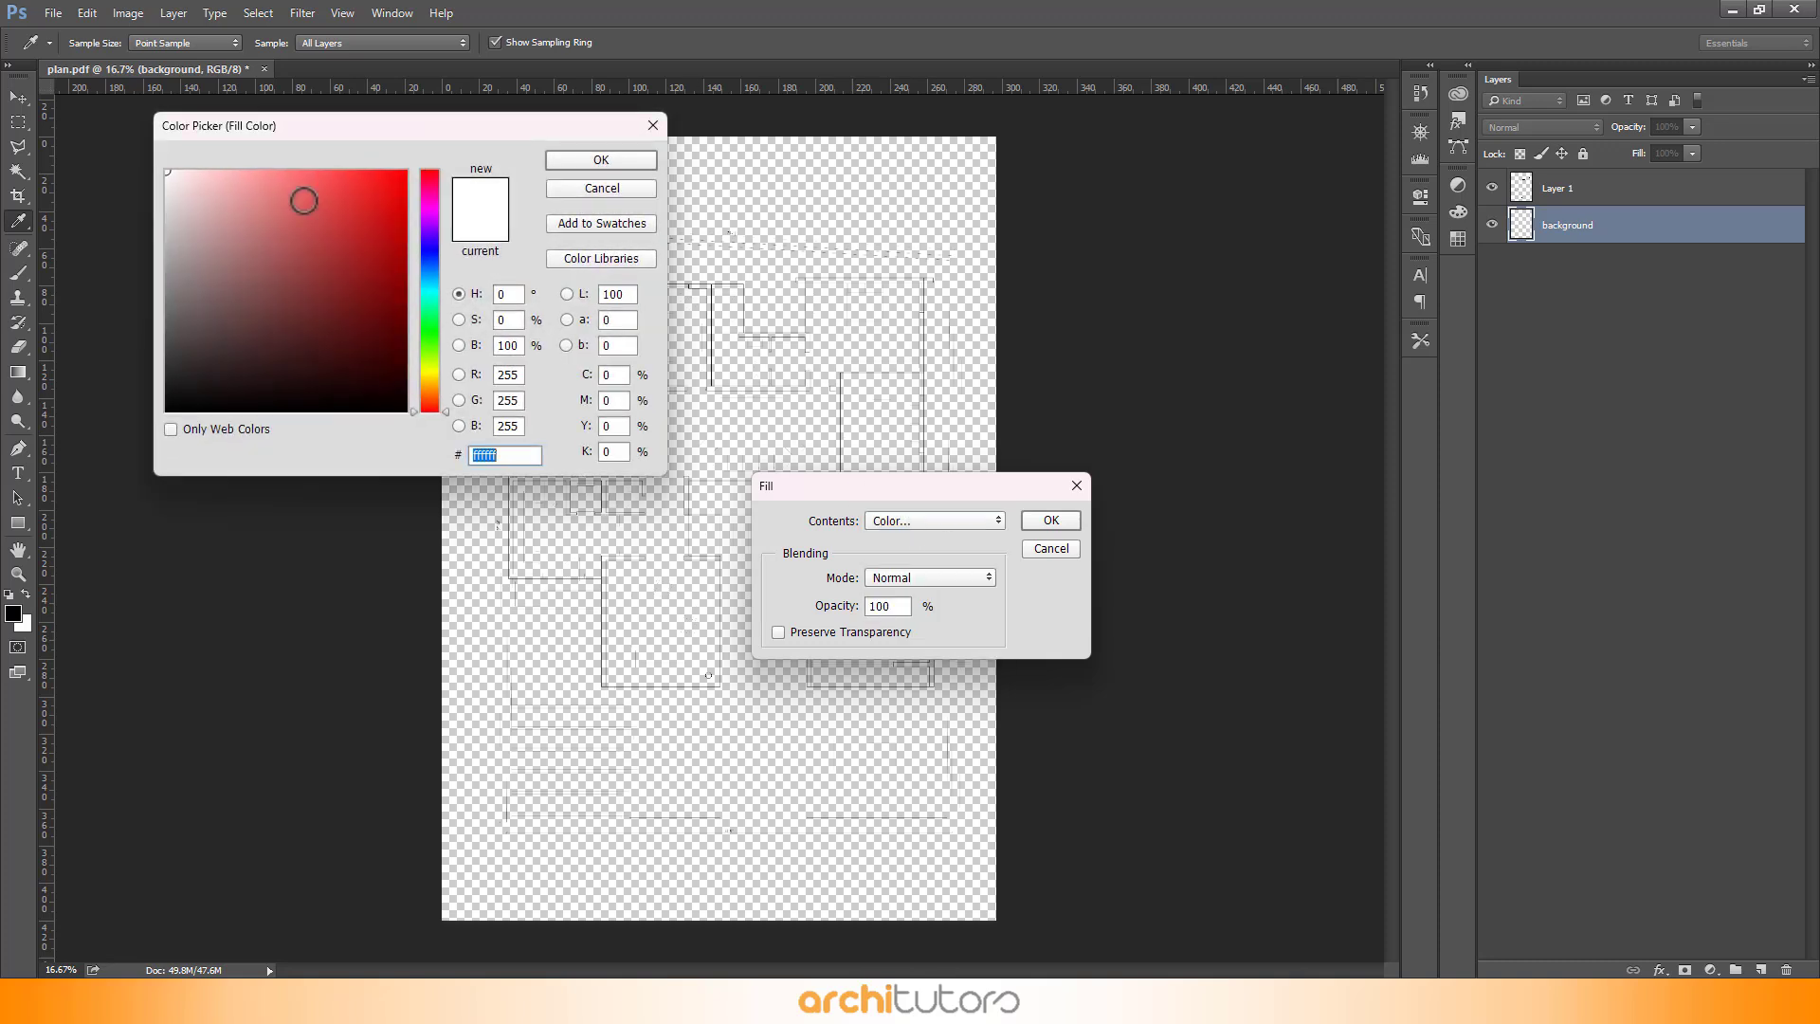
click(554, 163)
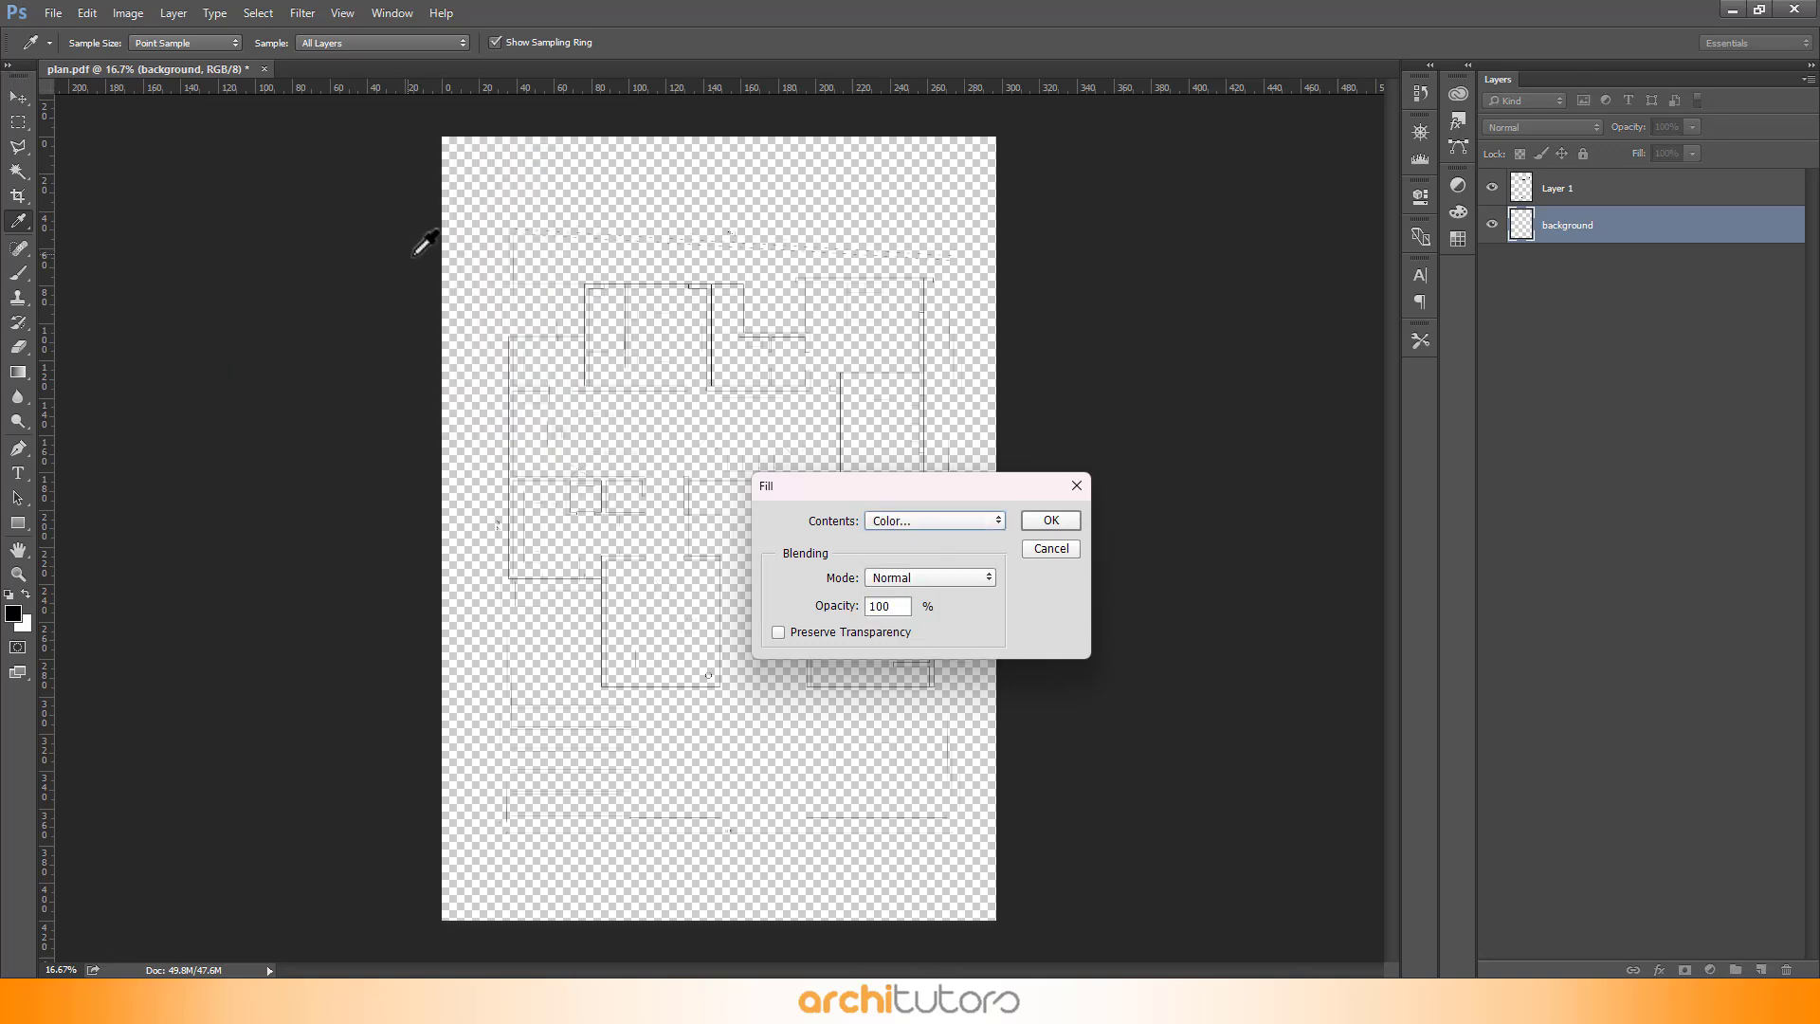
click(1080, 521)
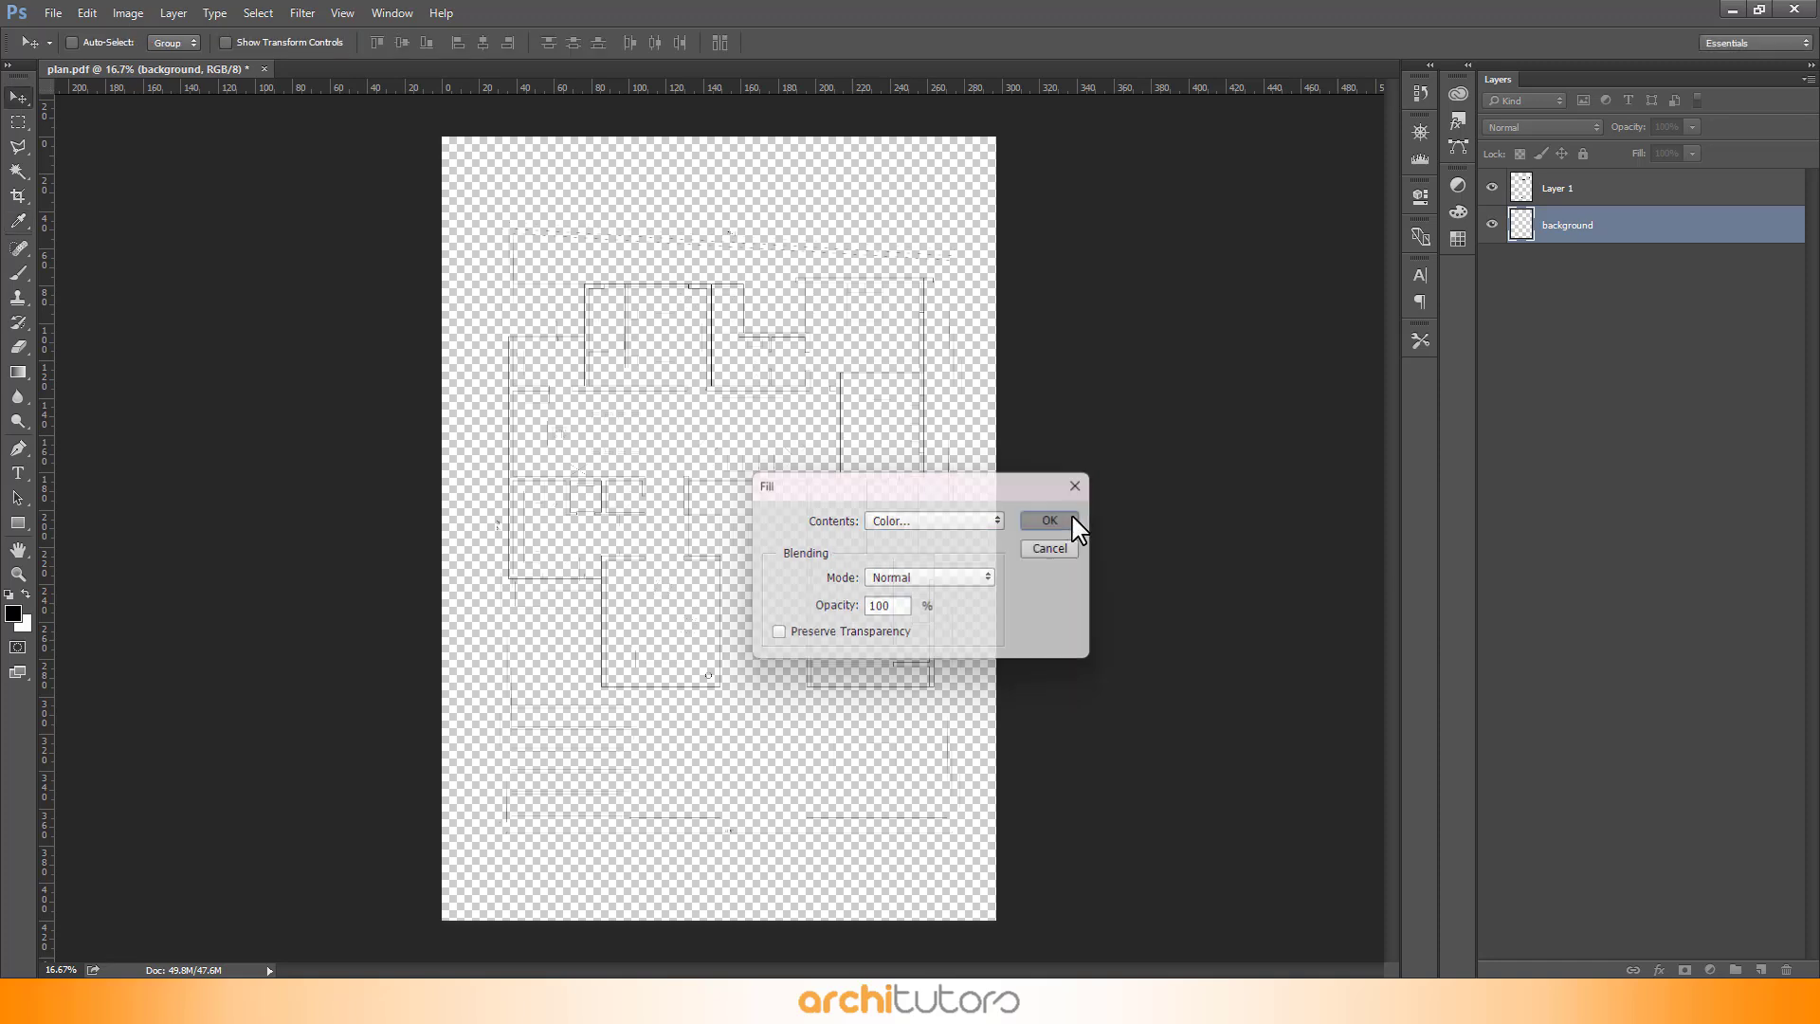
key(v)
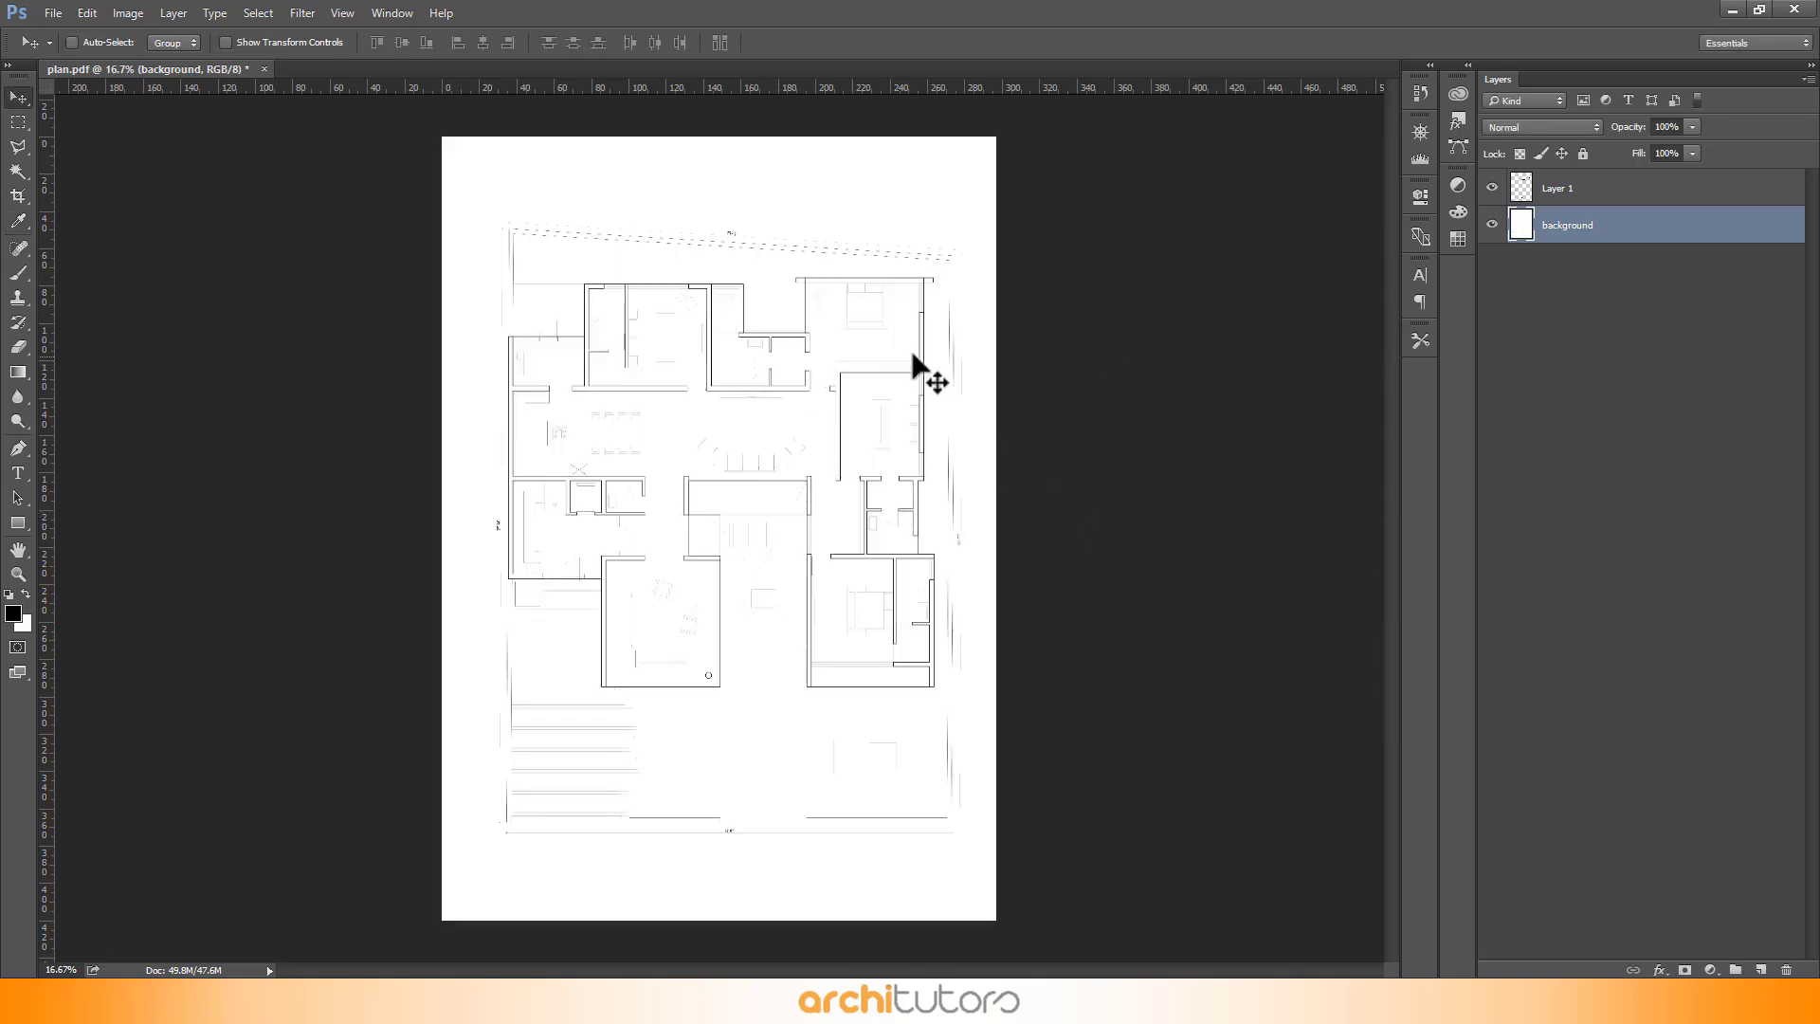
- Rename the plan layer Layer 1 as dwg
click(1602, 200)
double_click(1574, 188)
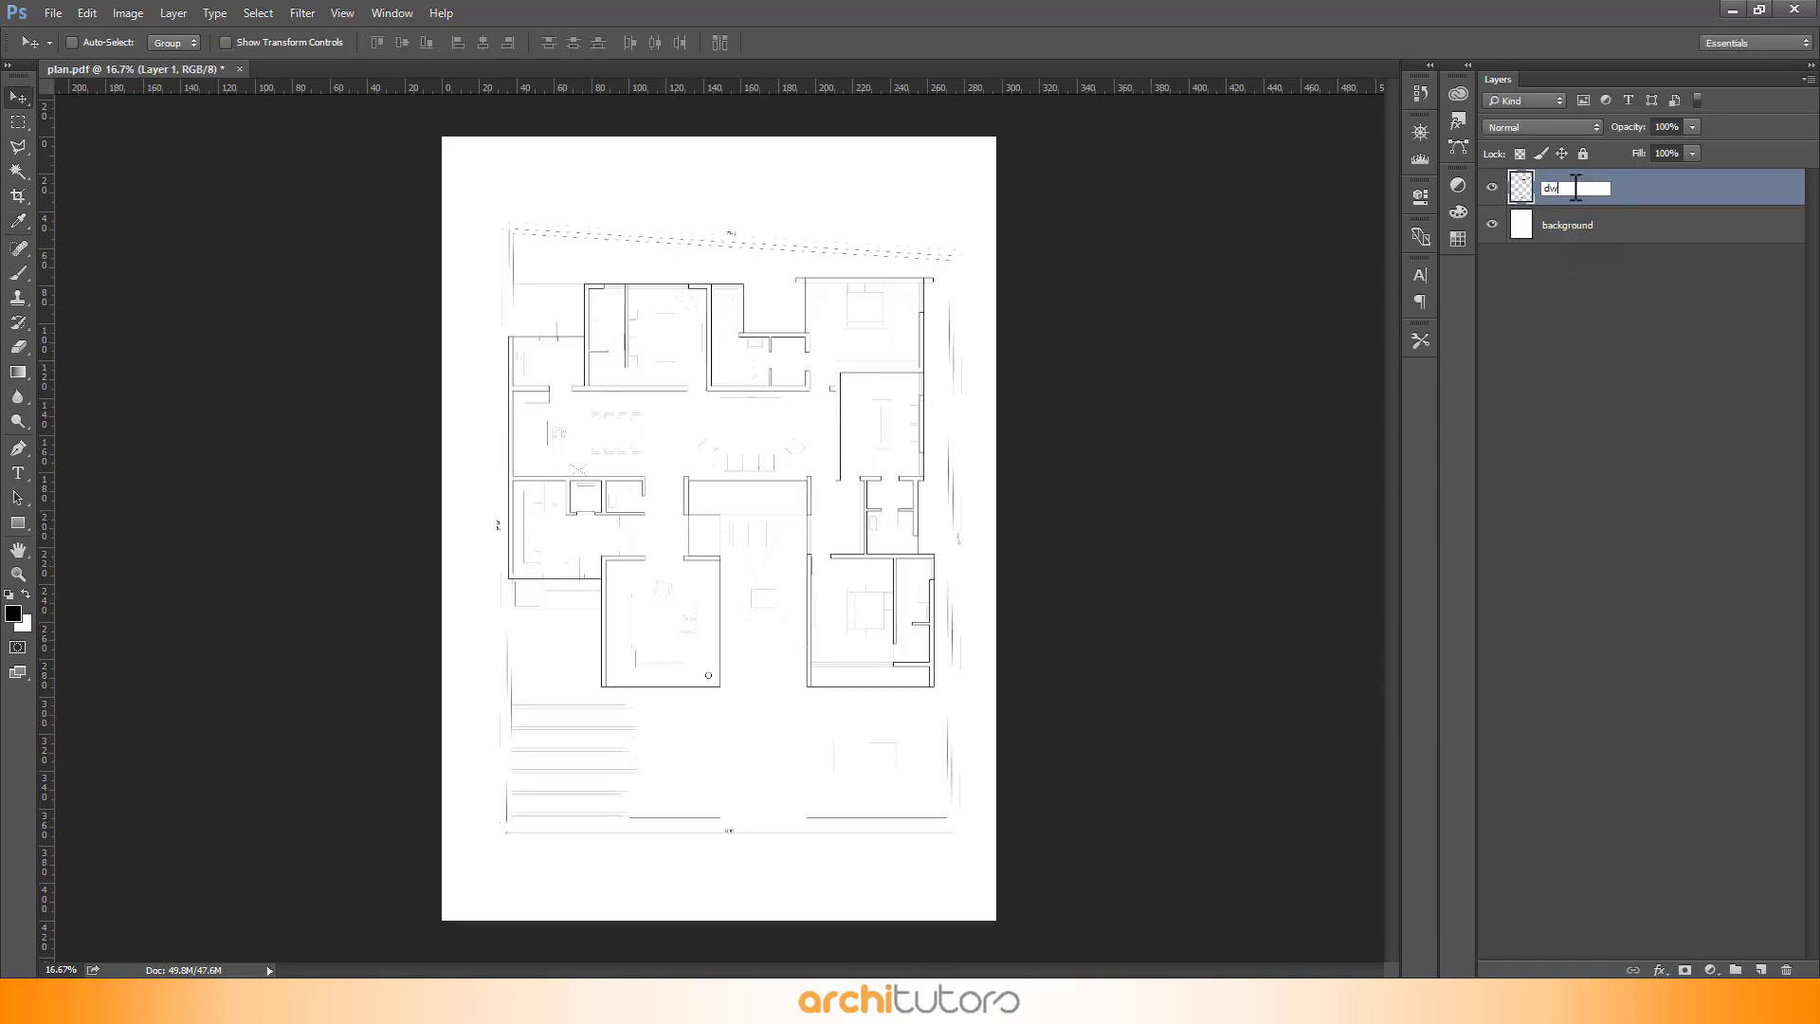
click(1596, 292)
- Drag text.pdf from the folder into the document as a smart object and commit its placement
click(1728, 7)
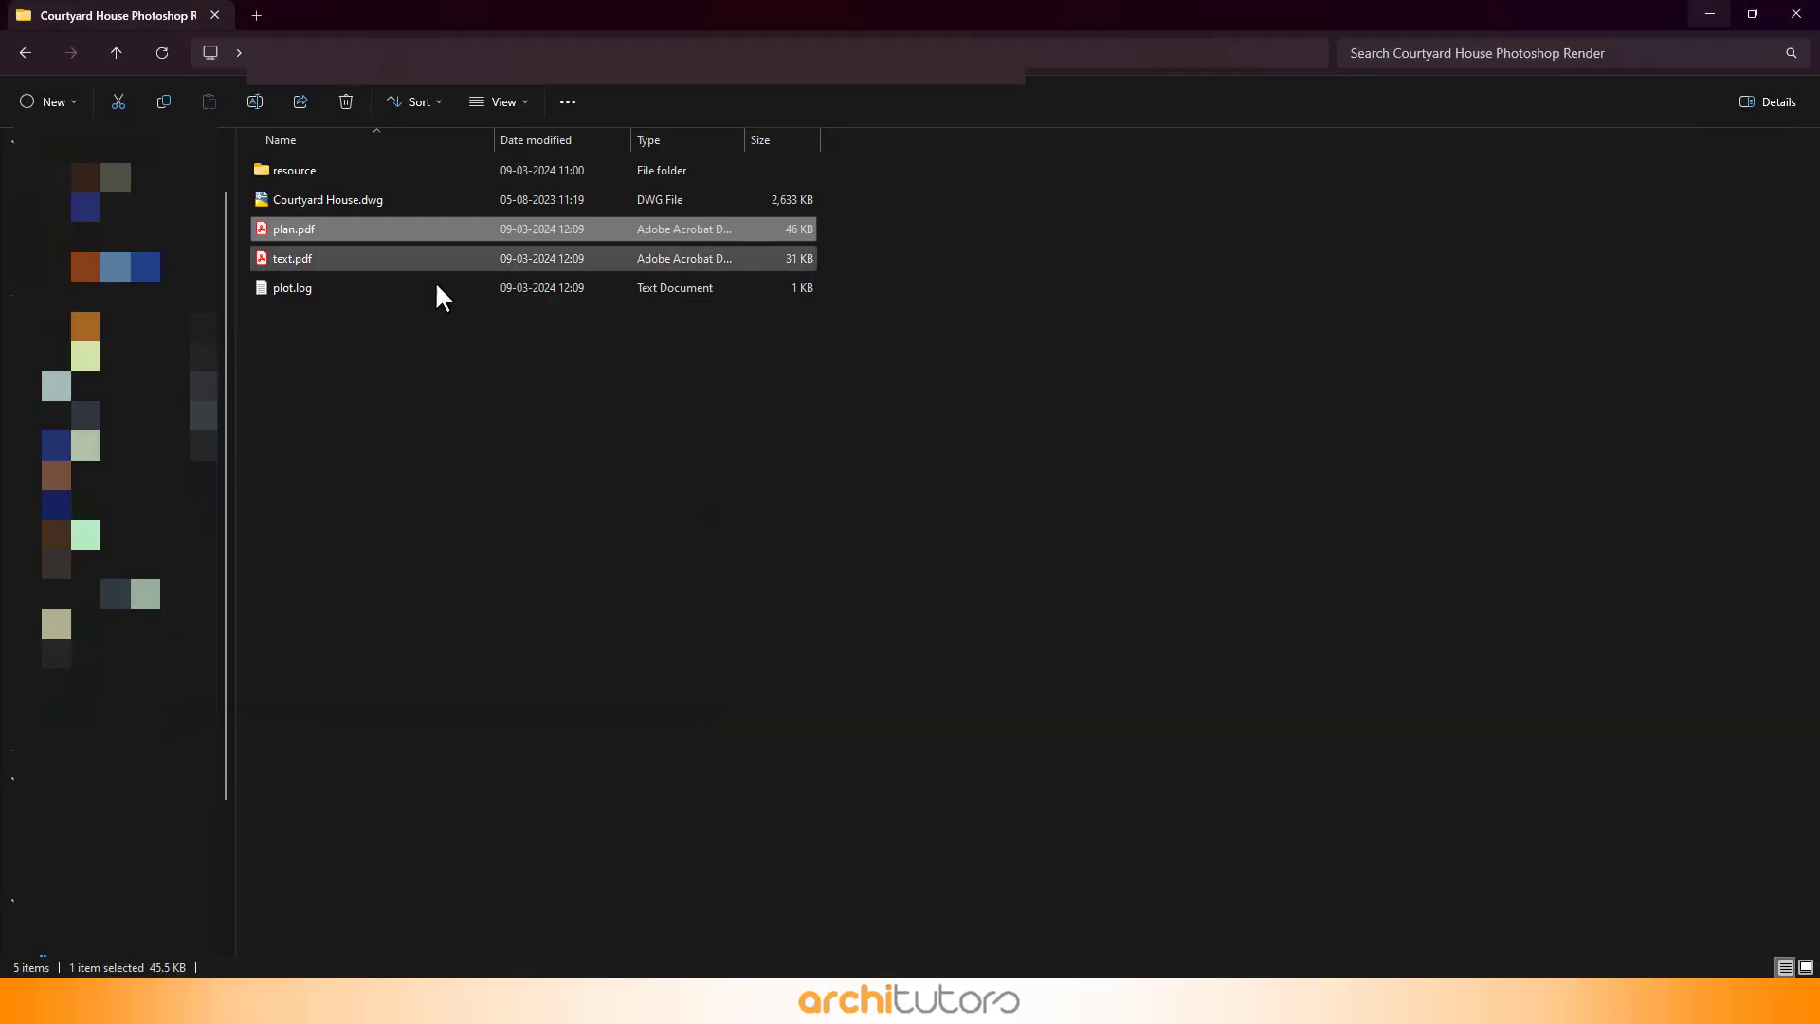
click(288, 252)
drag(292, 256, 901, 519)
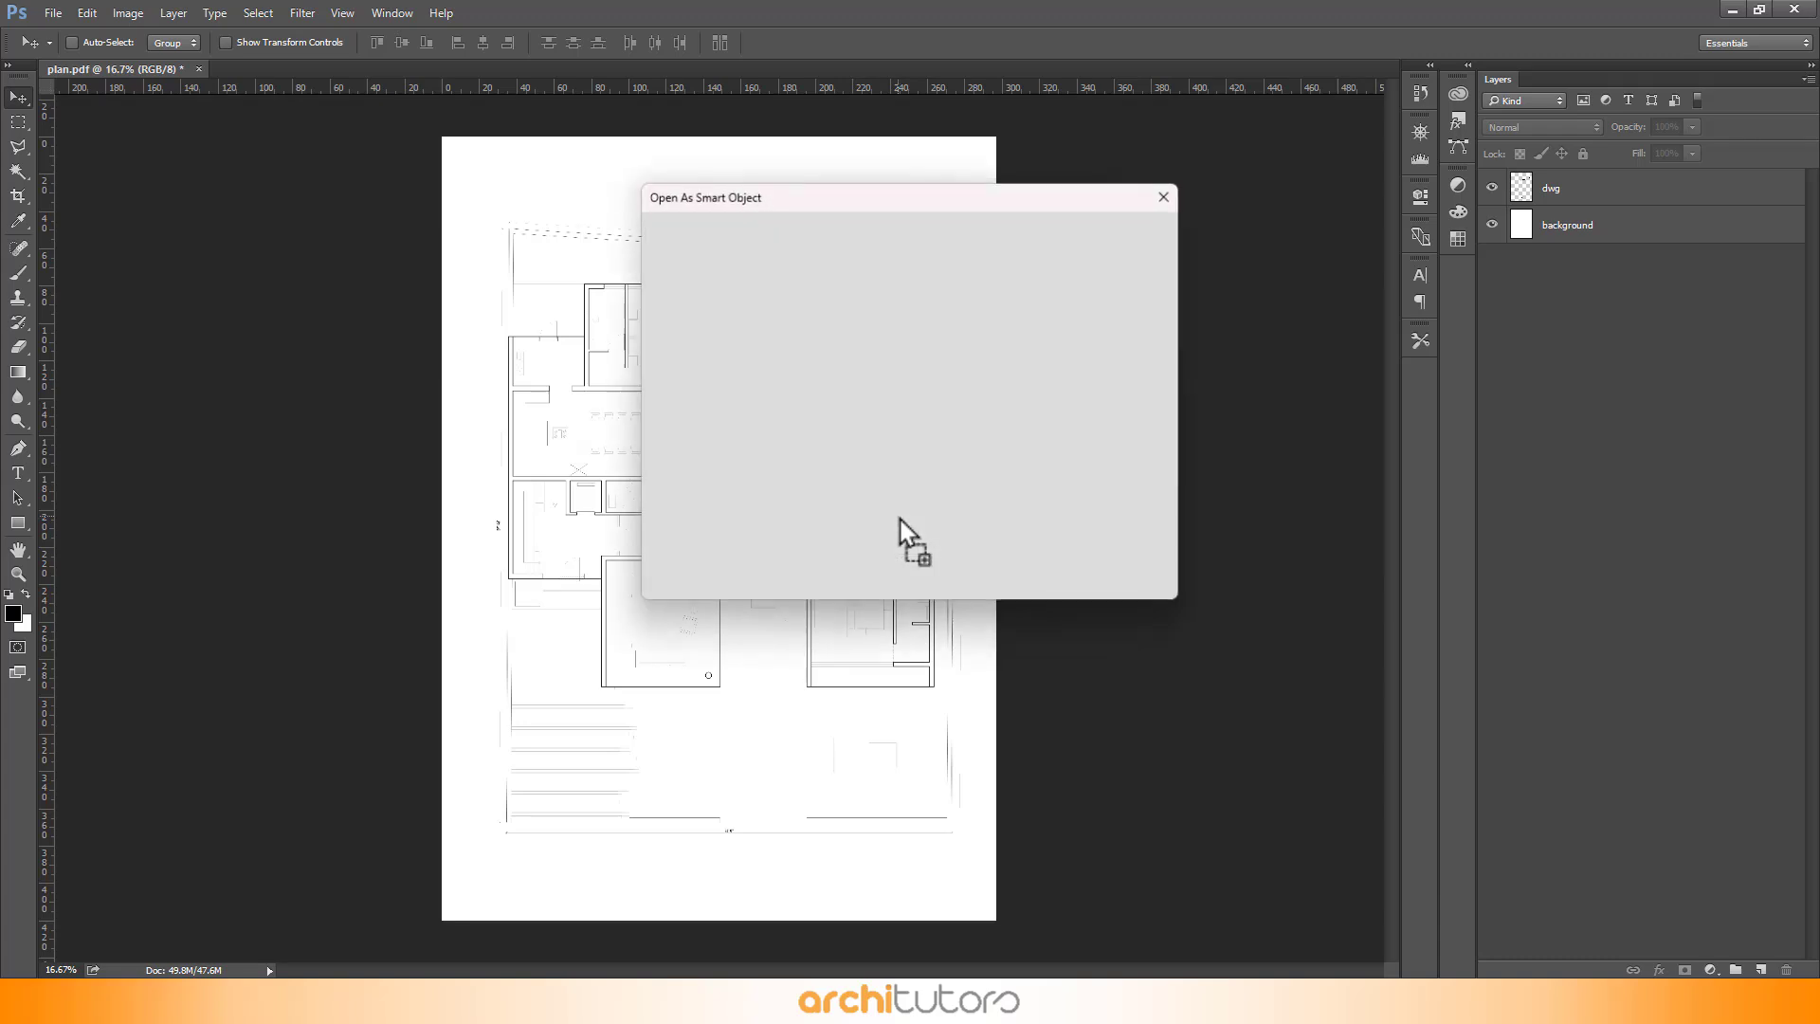
click(1101, 254)
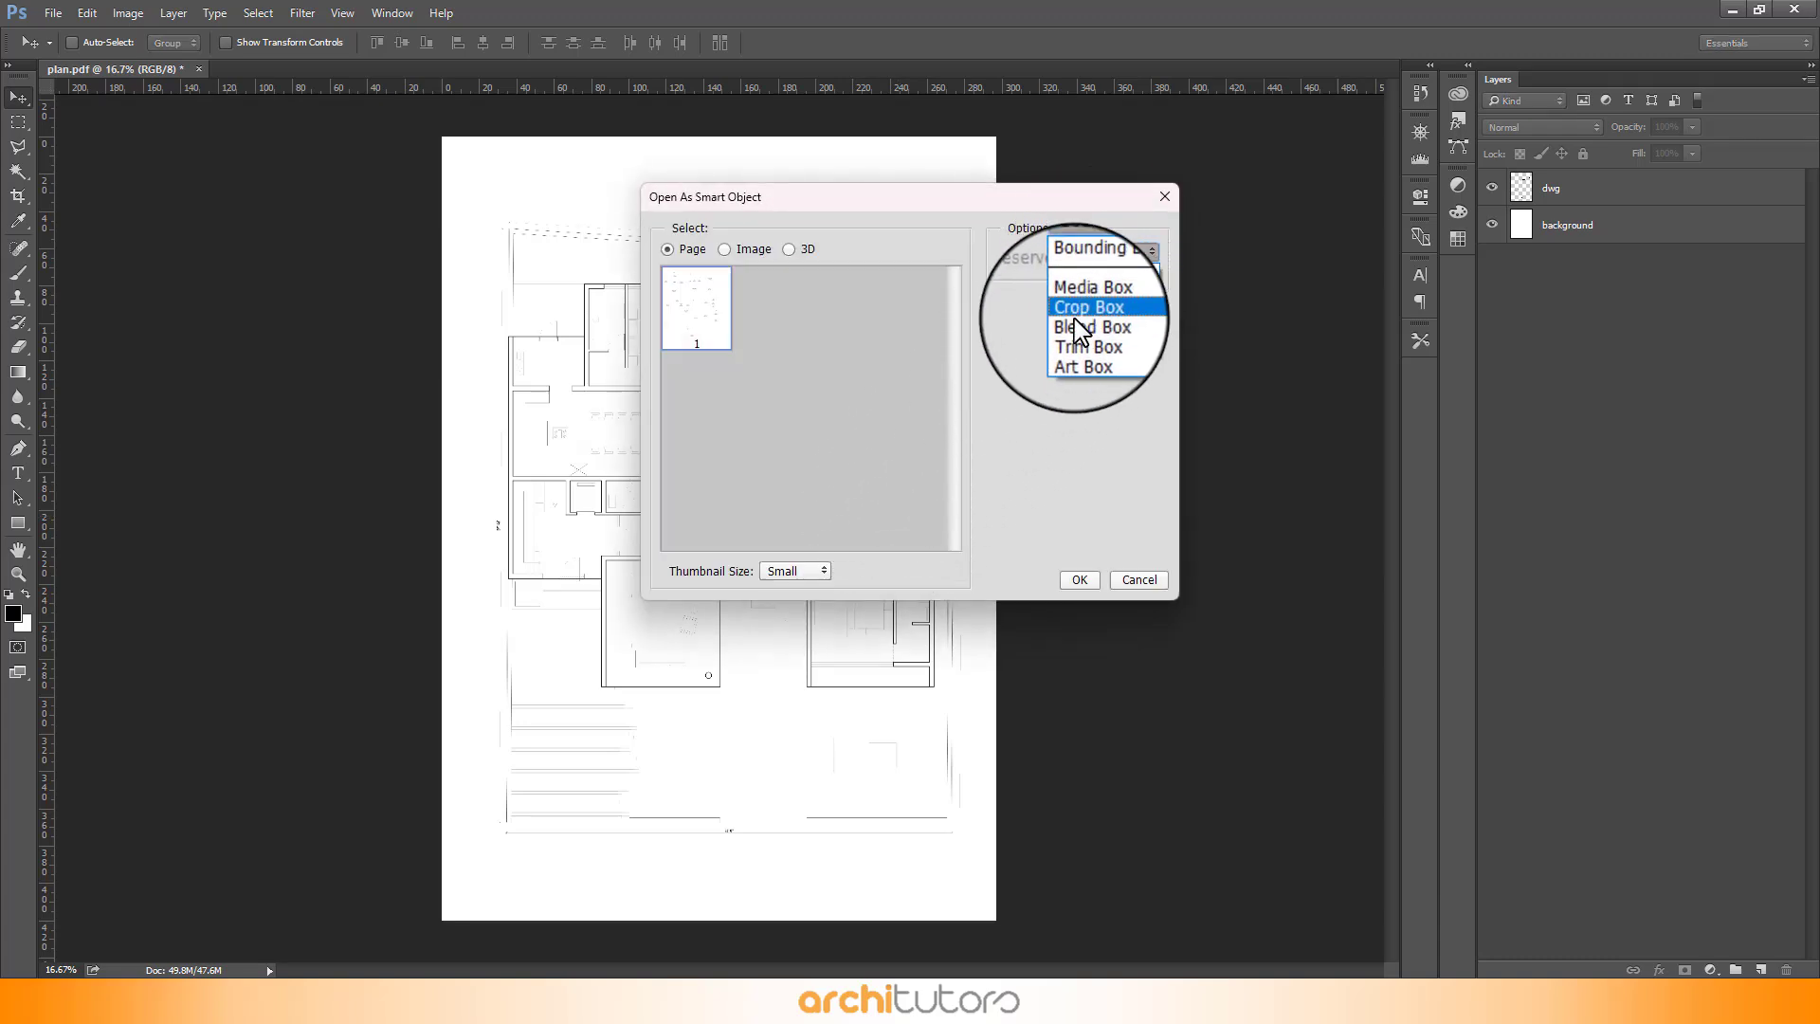
click(1083, 343)
click(1087, 579)
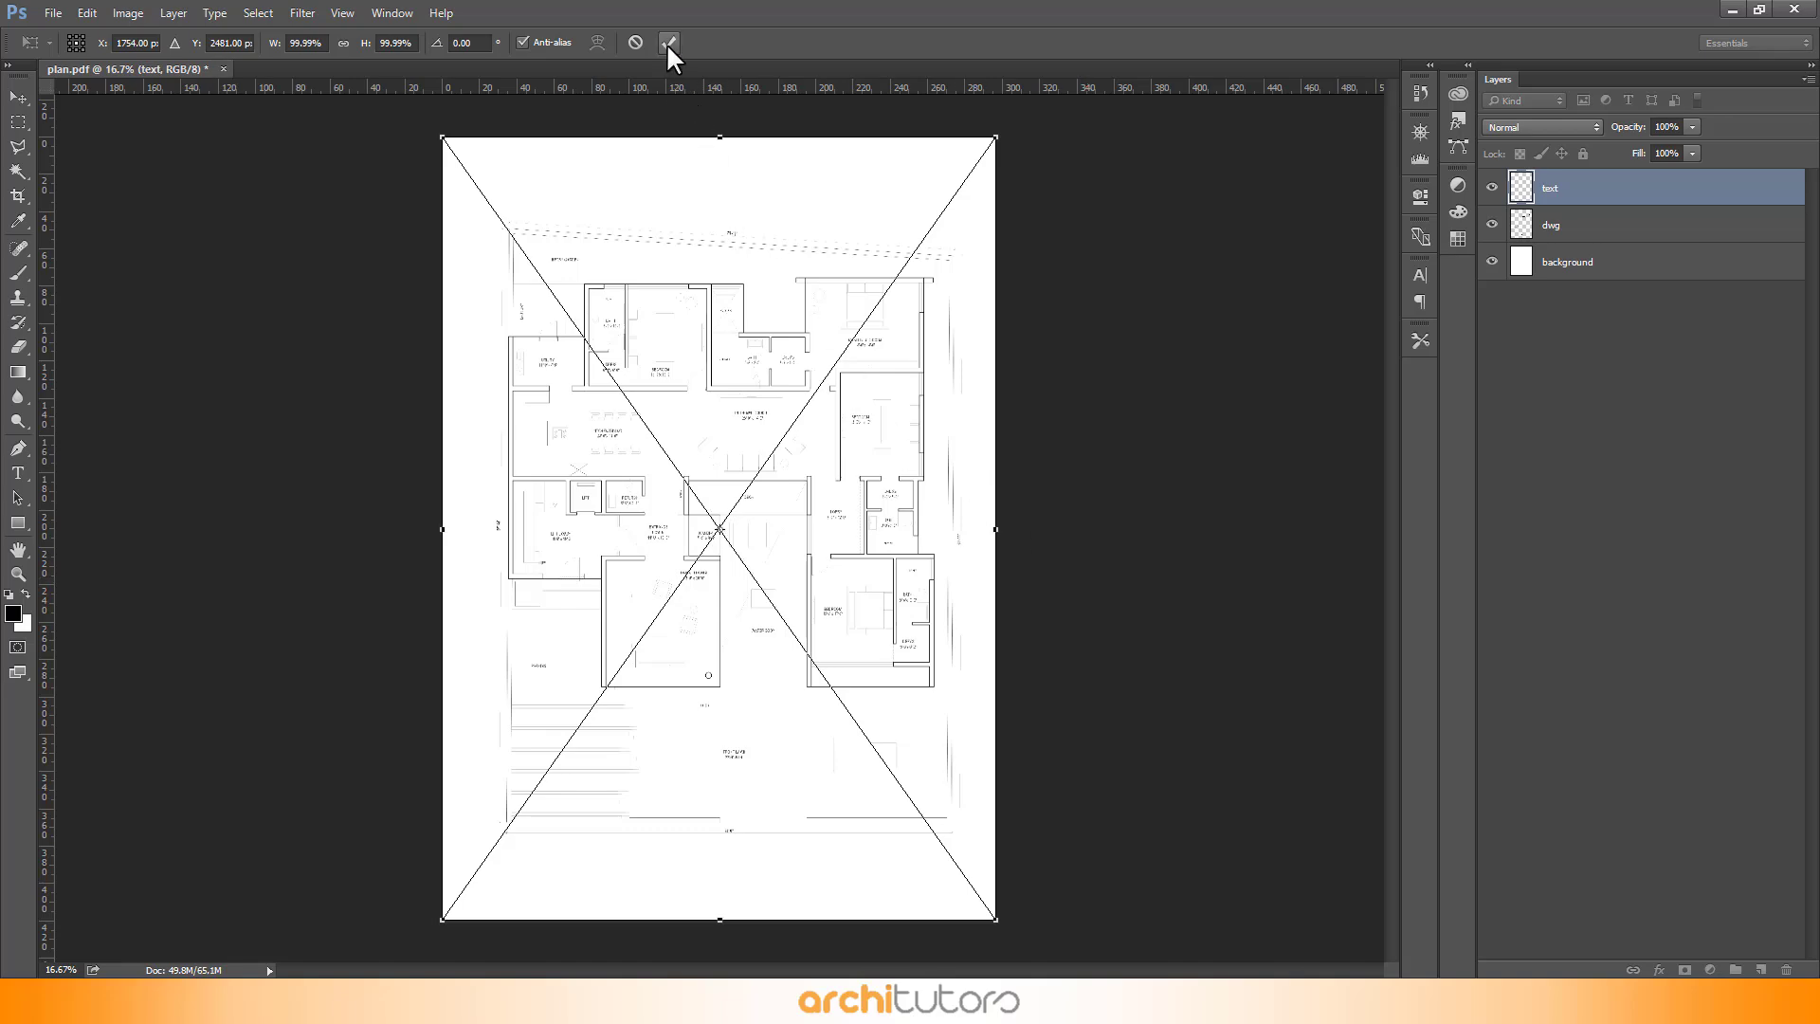
click(667, 43)
- Hide the text layer and select the dwg layer
scroll(573, 264, up, 4)
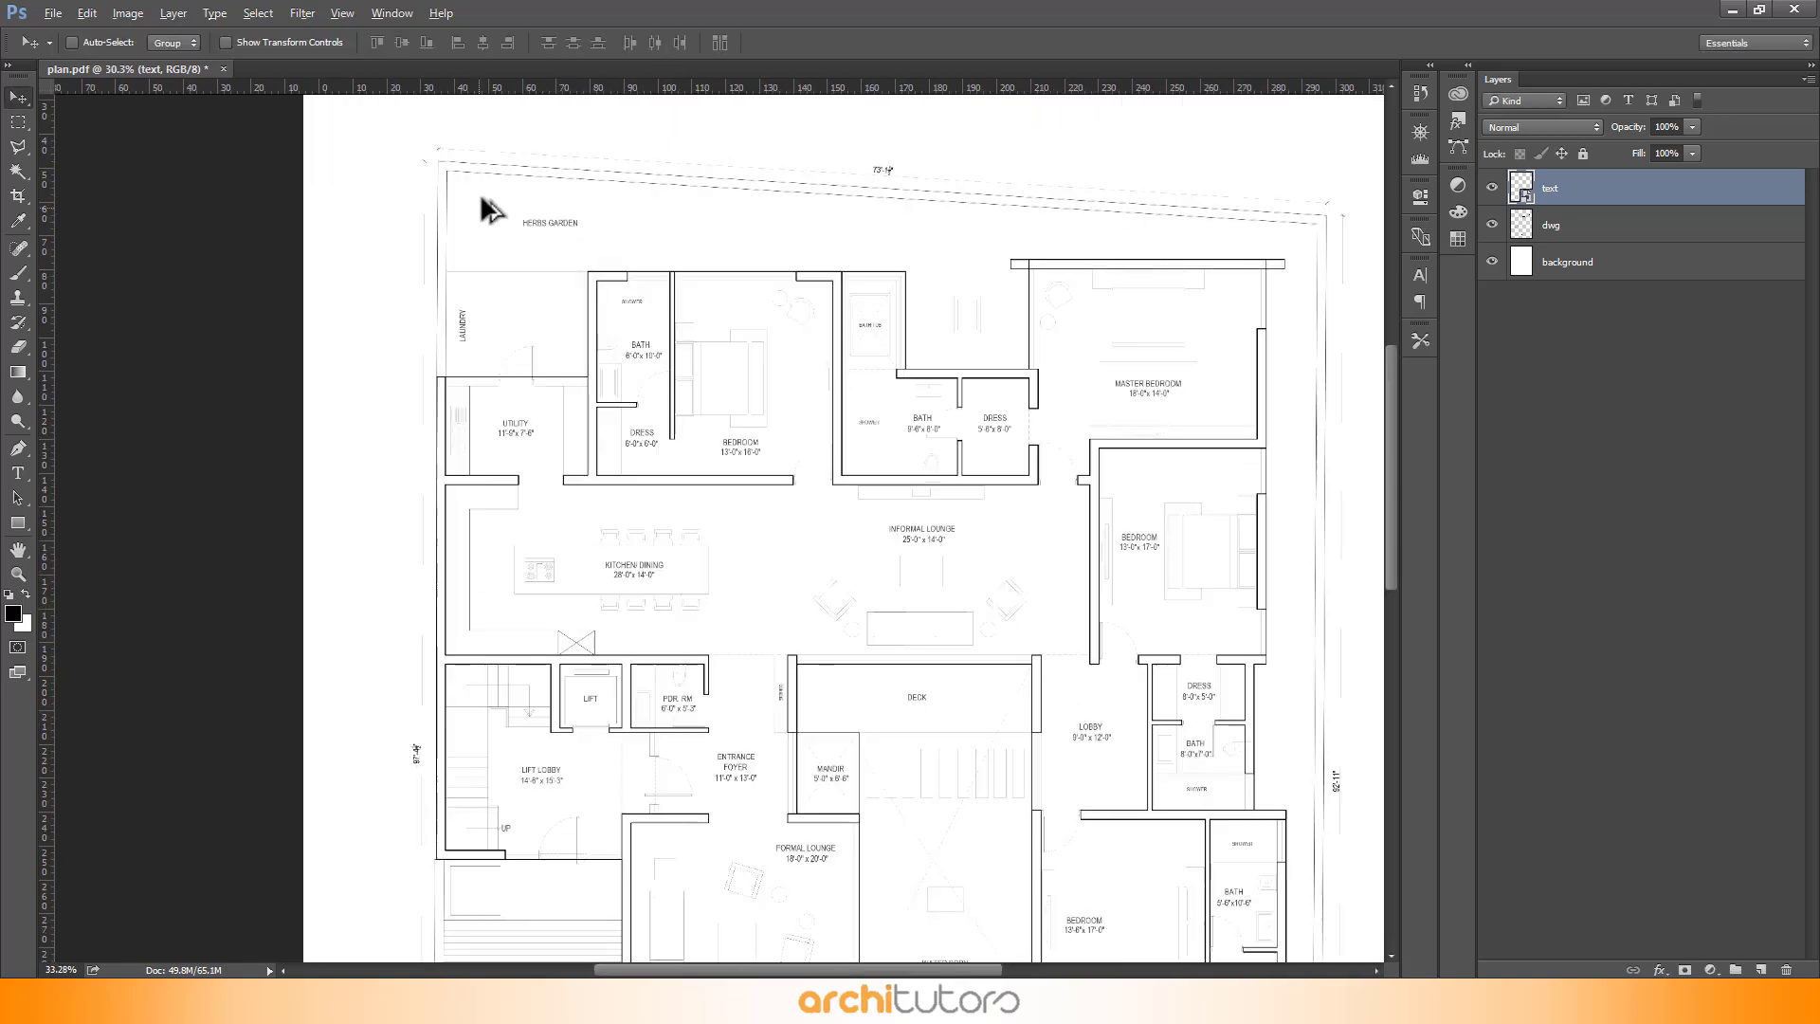
scroll(489, 209, up, 4)
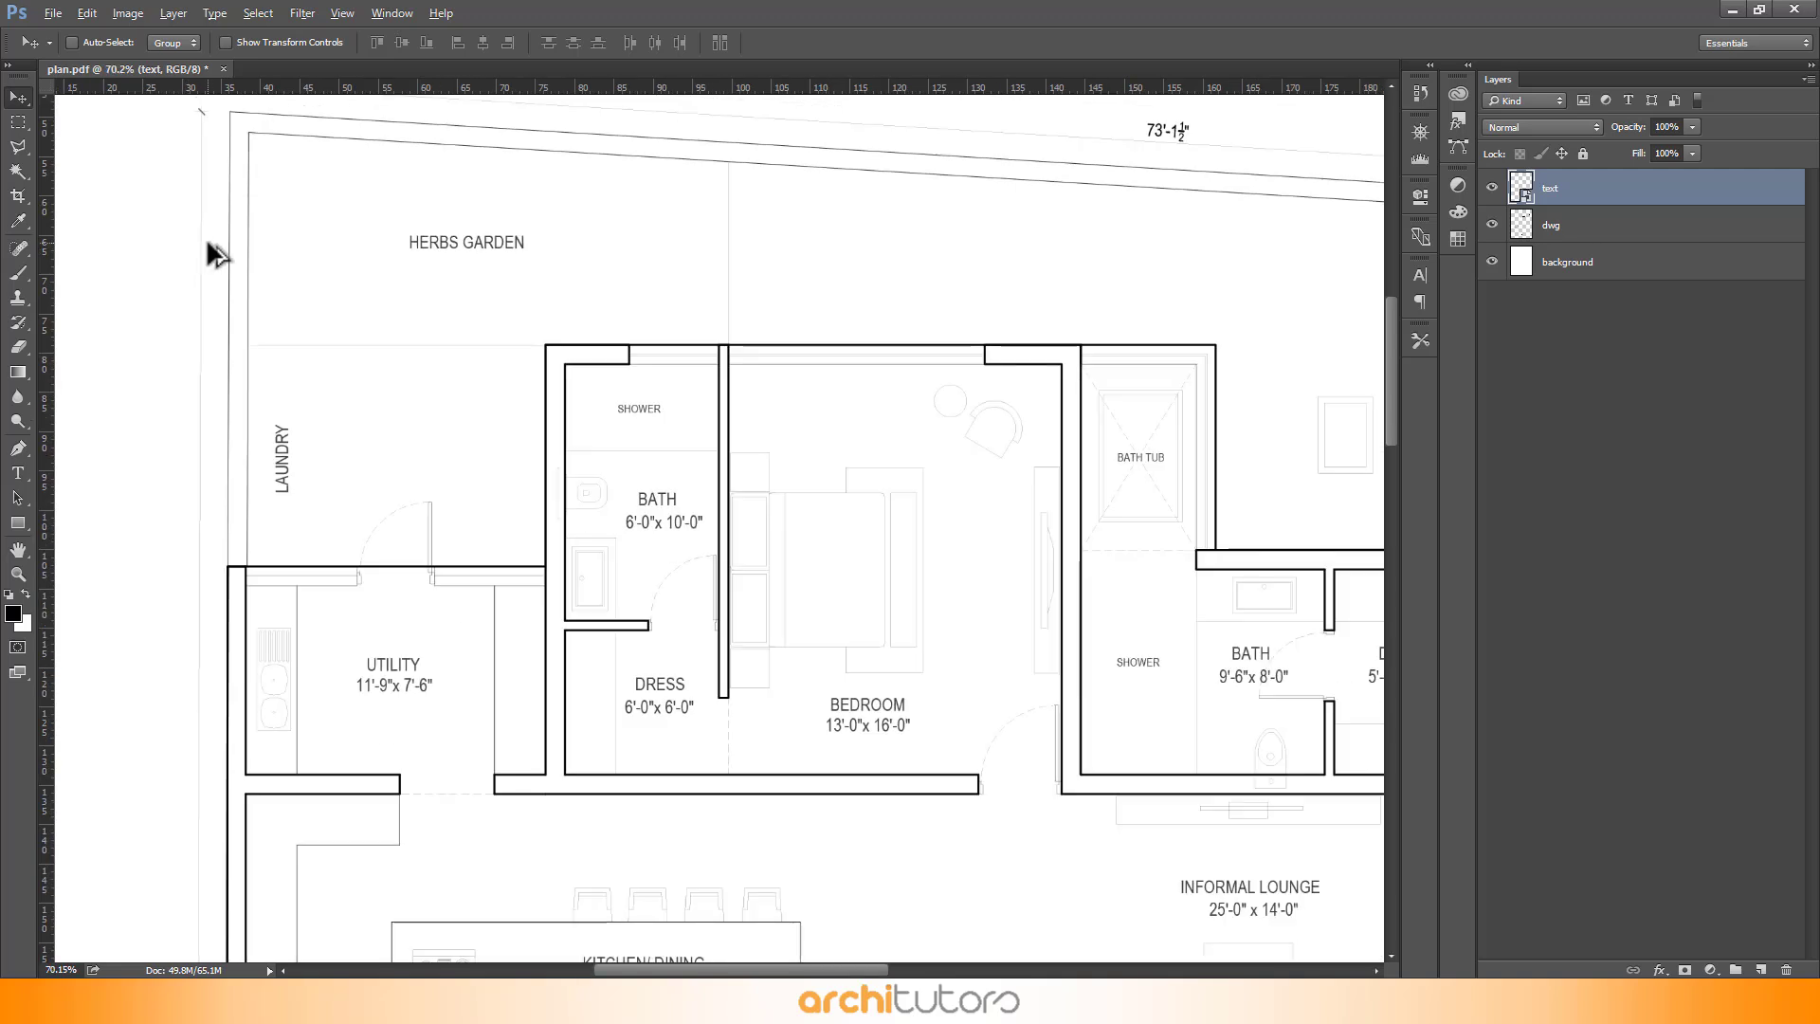
scroll(276, 256, down, 2)
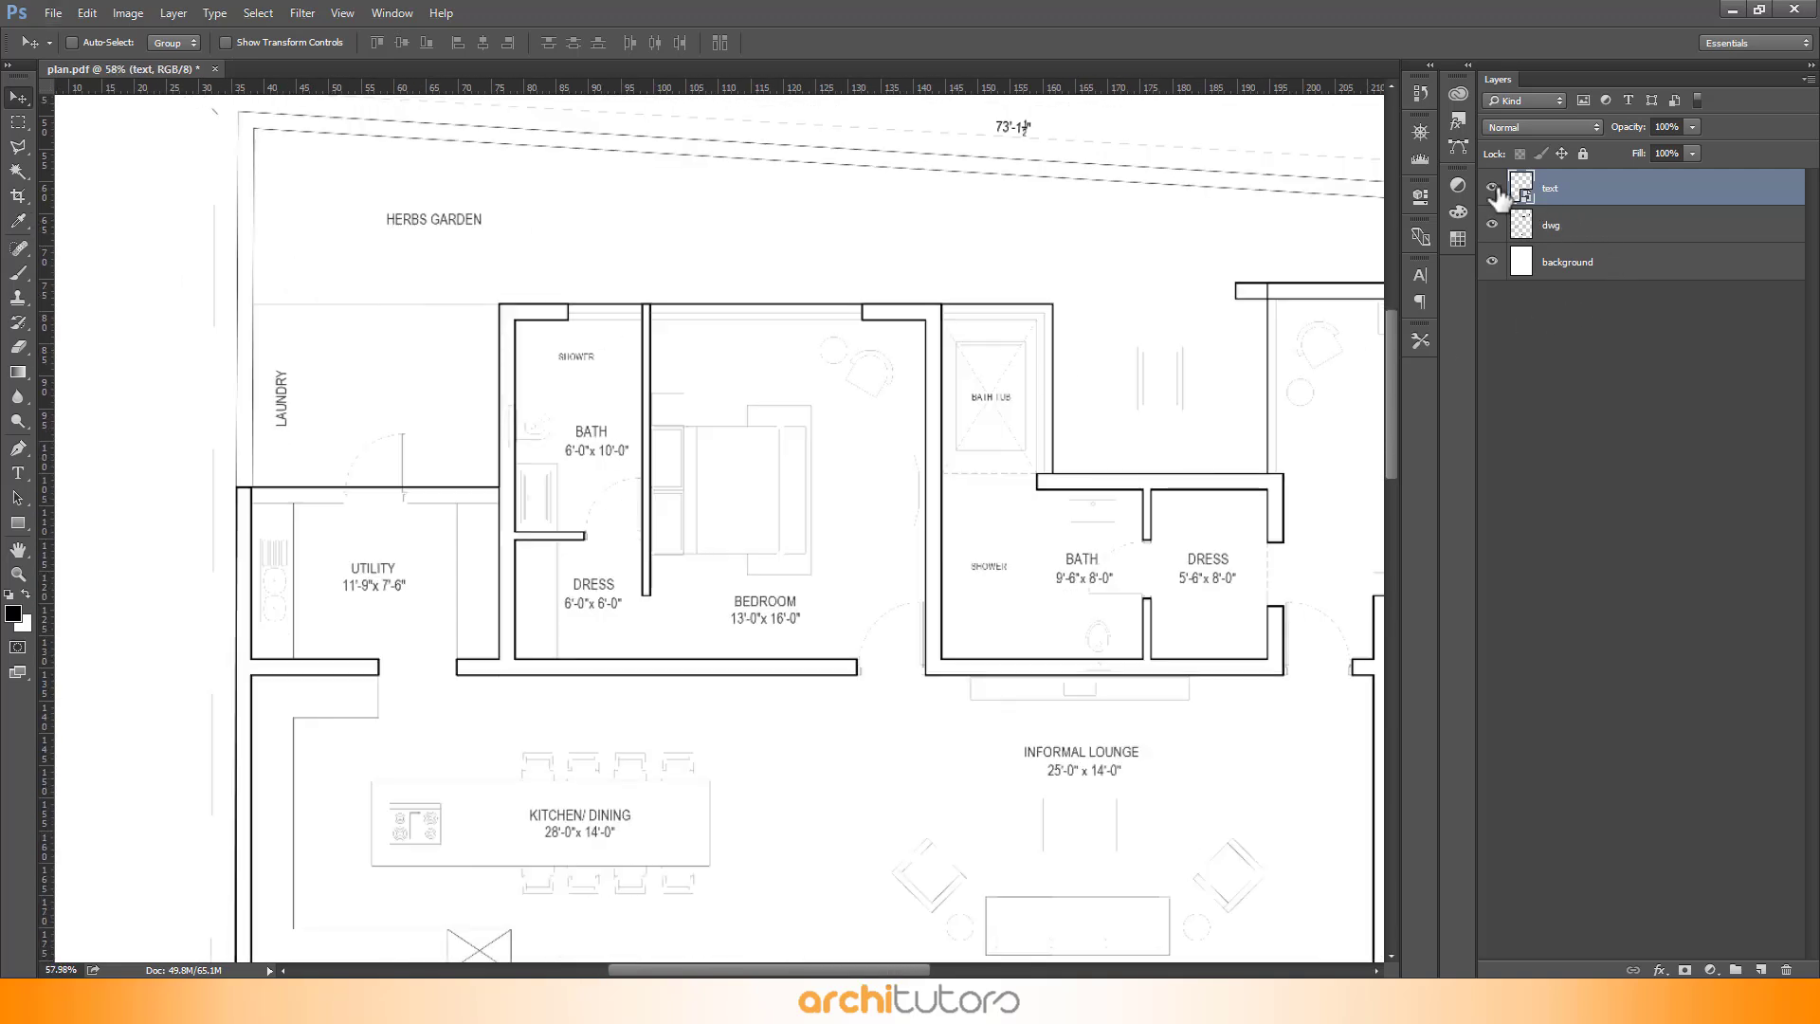
click(1492, 188)
click(1589, 236)
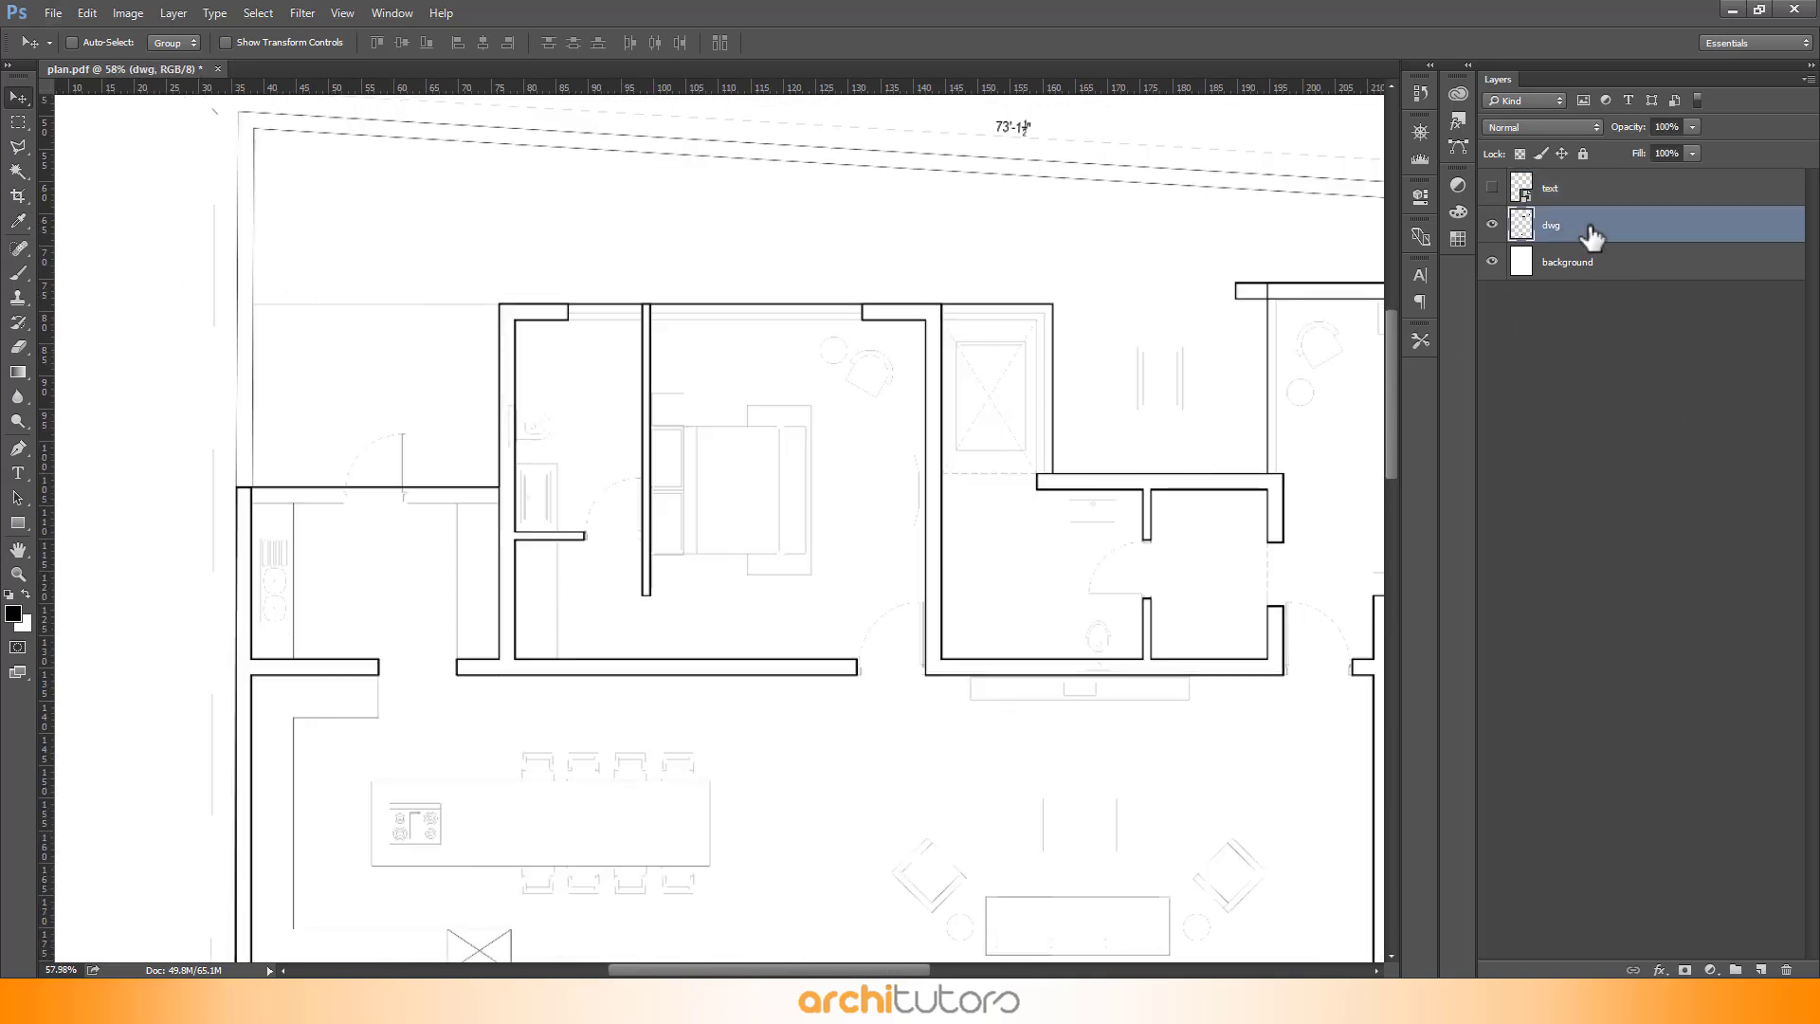
- Duplicate the dwg layer as dwg copy
scroll(254, 425, down, 7)
scroll(569, 876, up, 6)
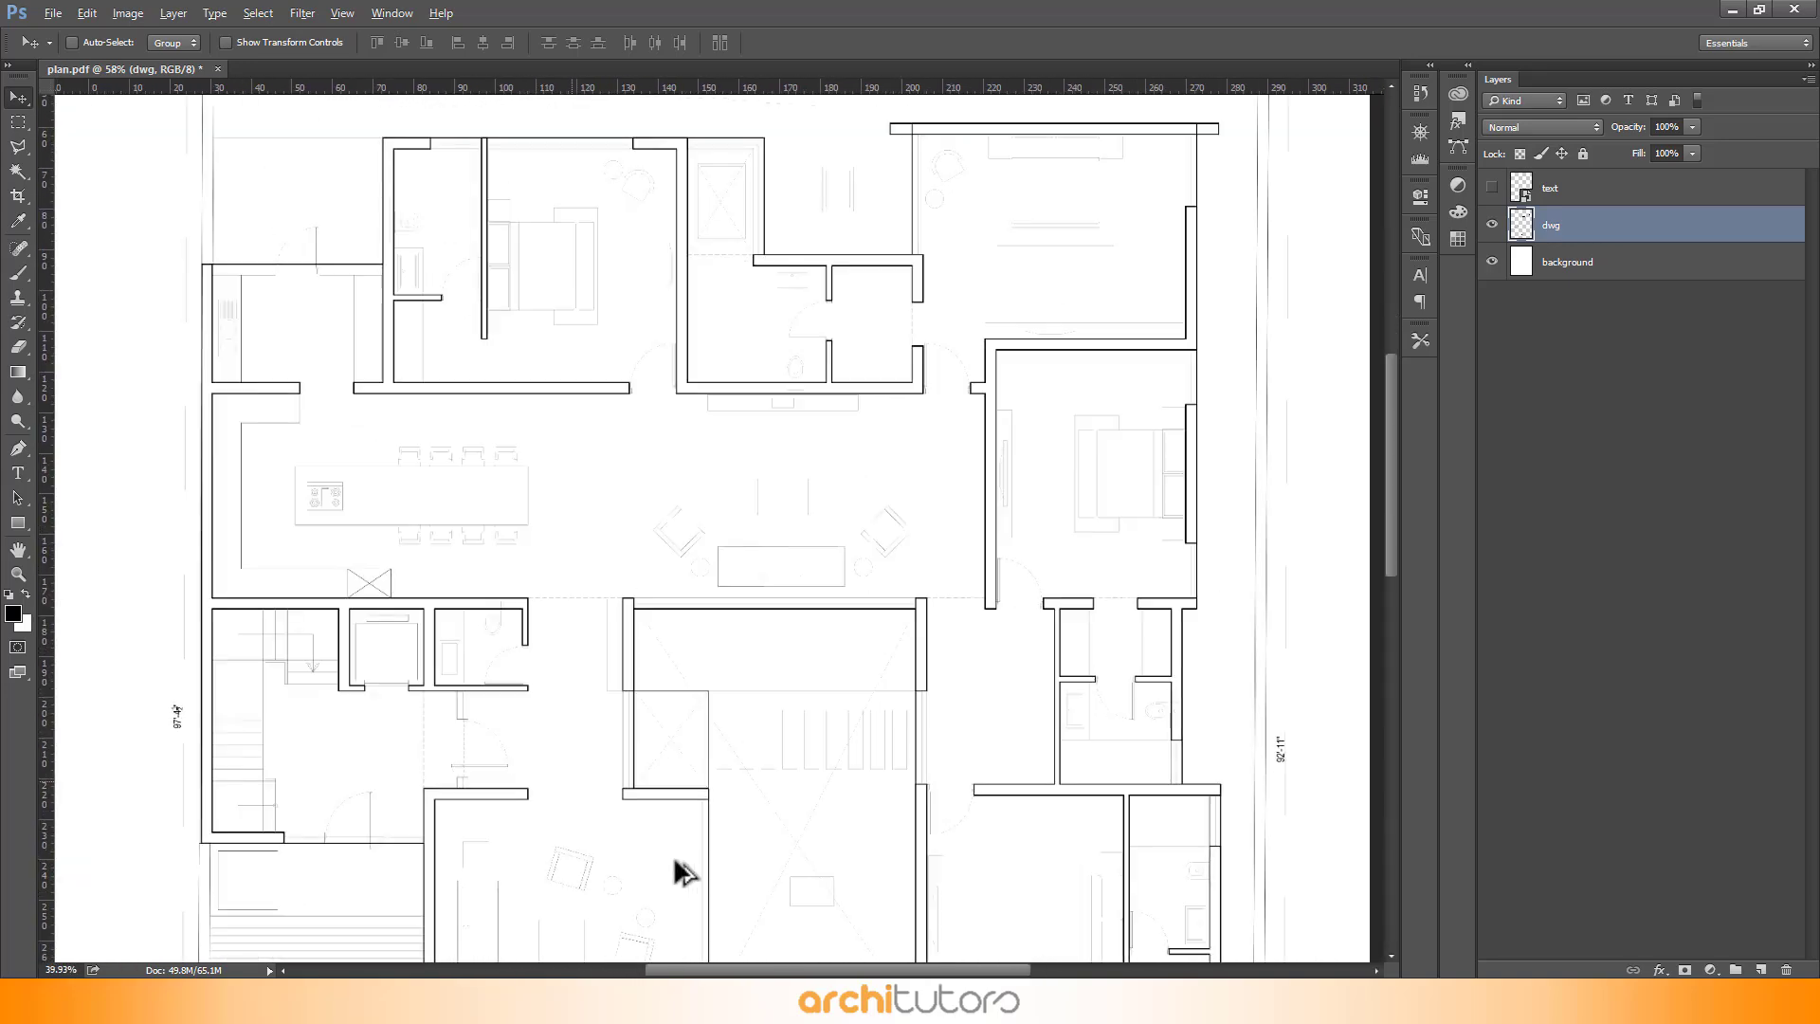
scroll(635, 218, up, 3)
scroll(635, 265, down, 9)
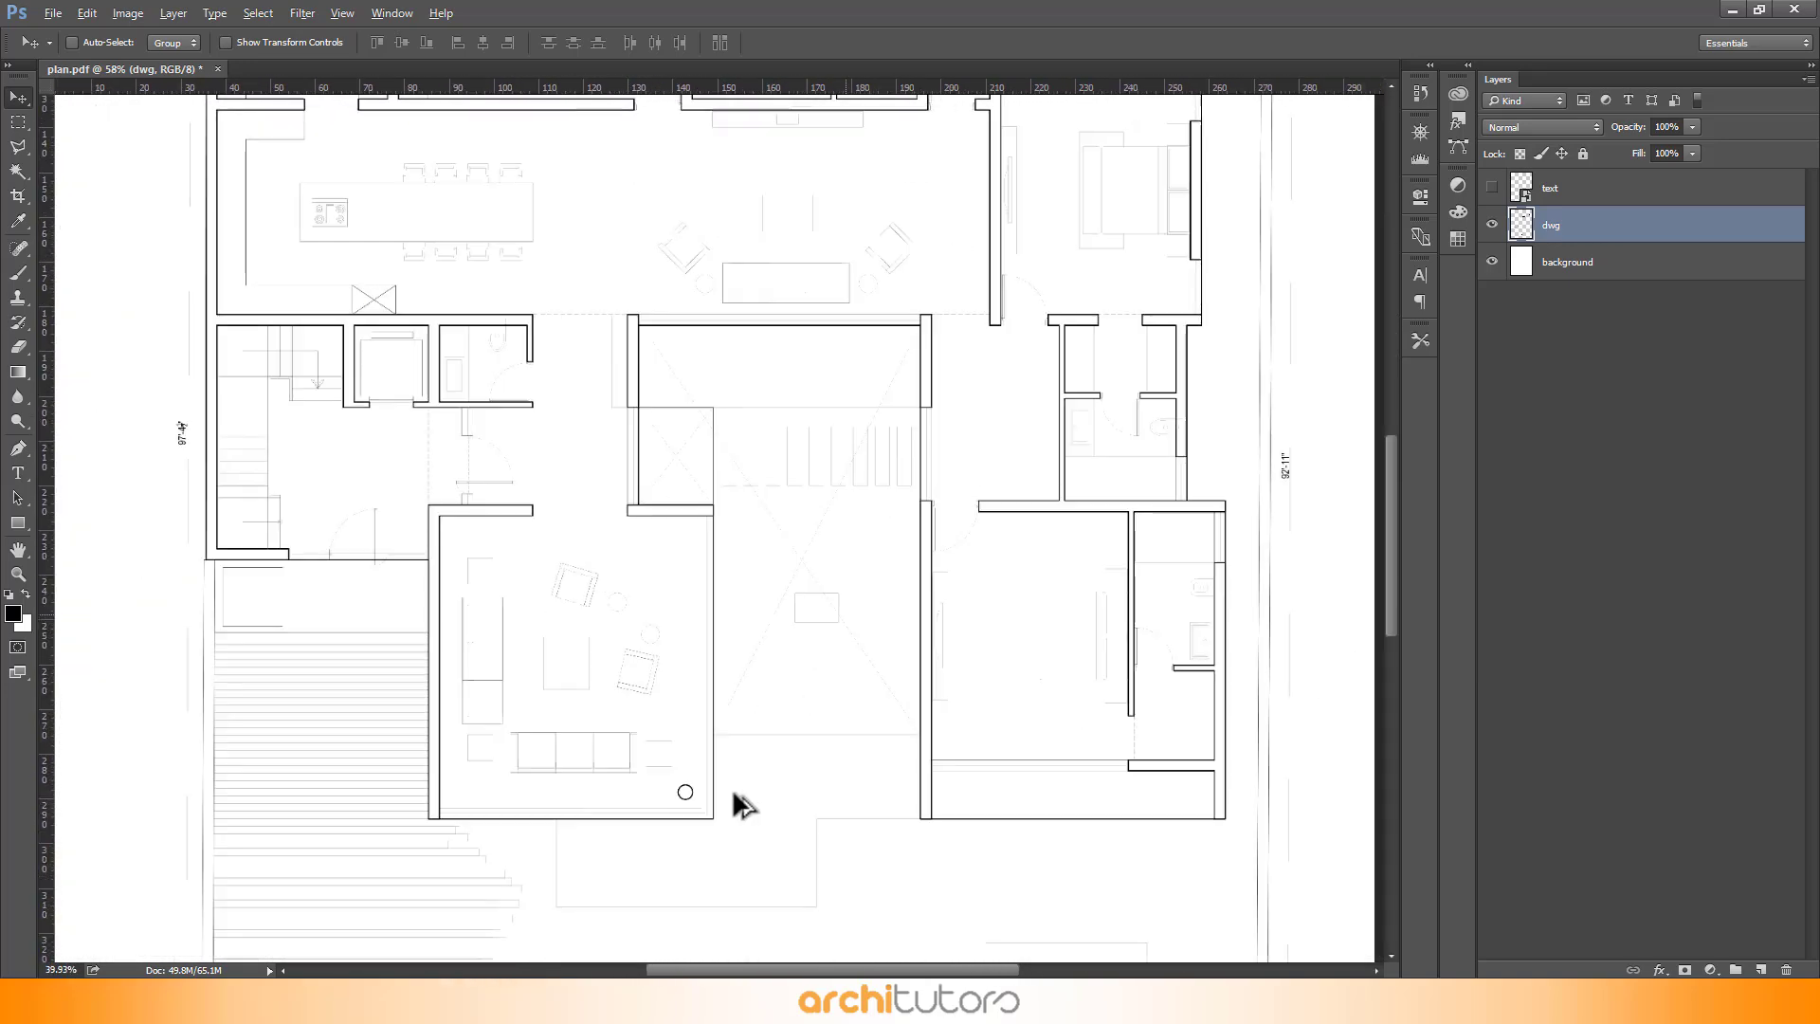
scroll(780, 170, up, 6)
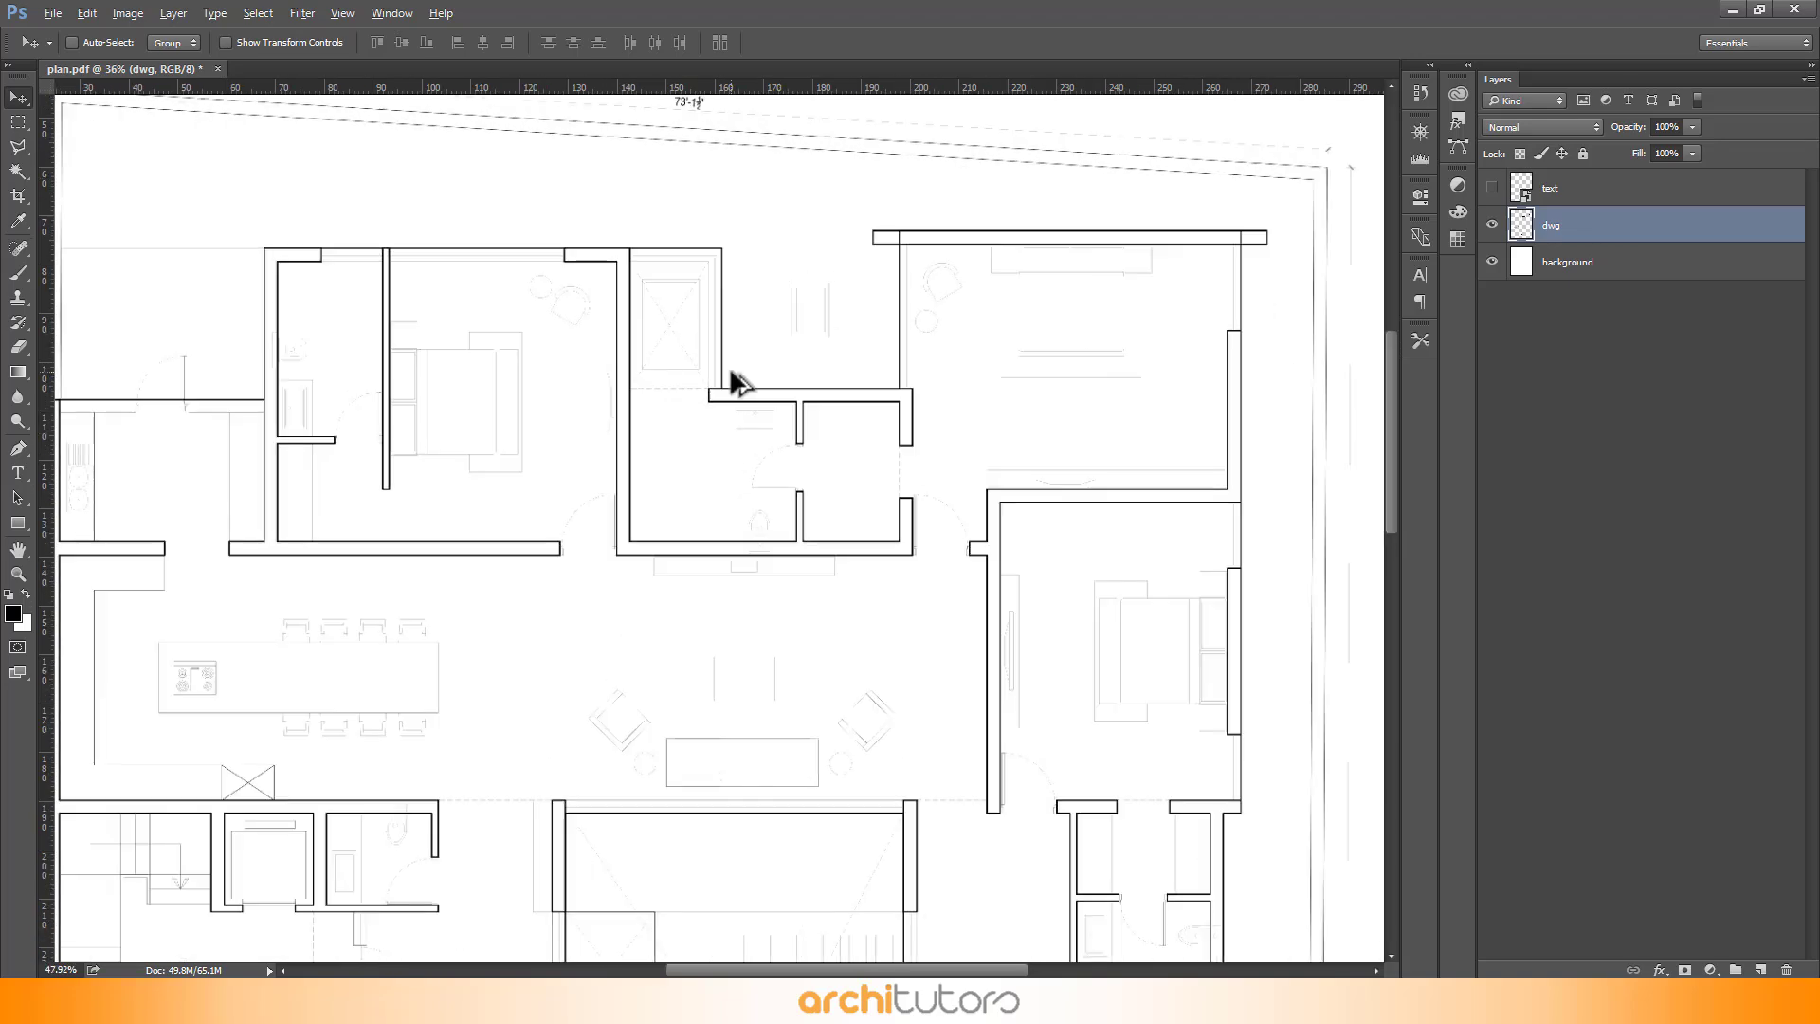
scroll(780, 375, up, 1)
right_click(1564, 233)
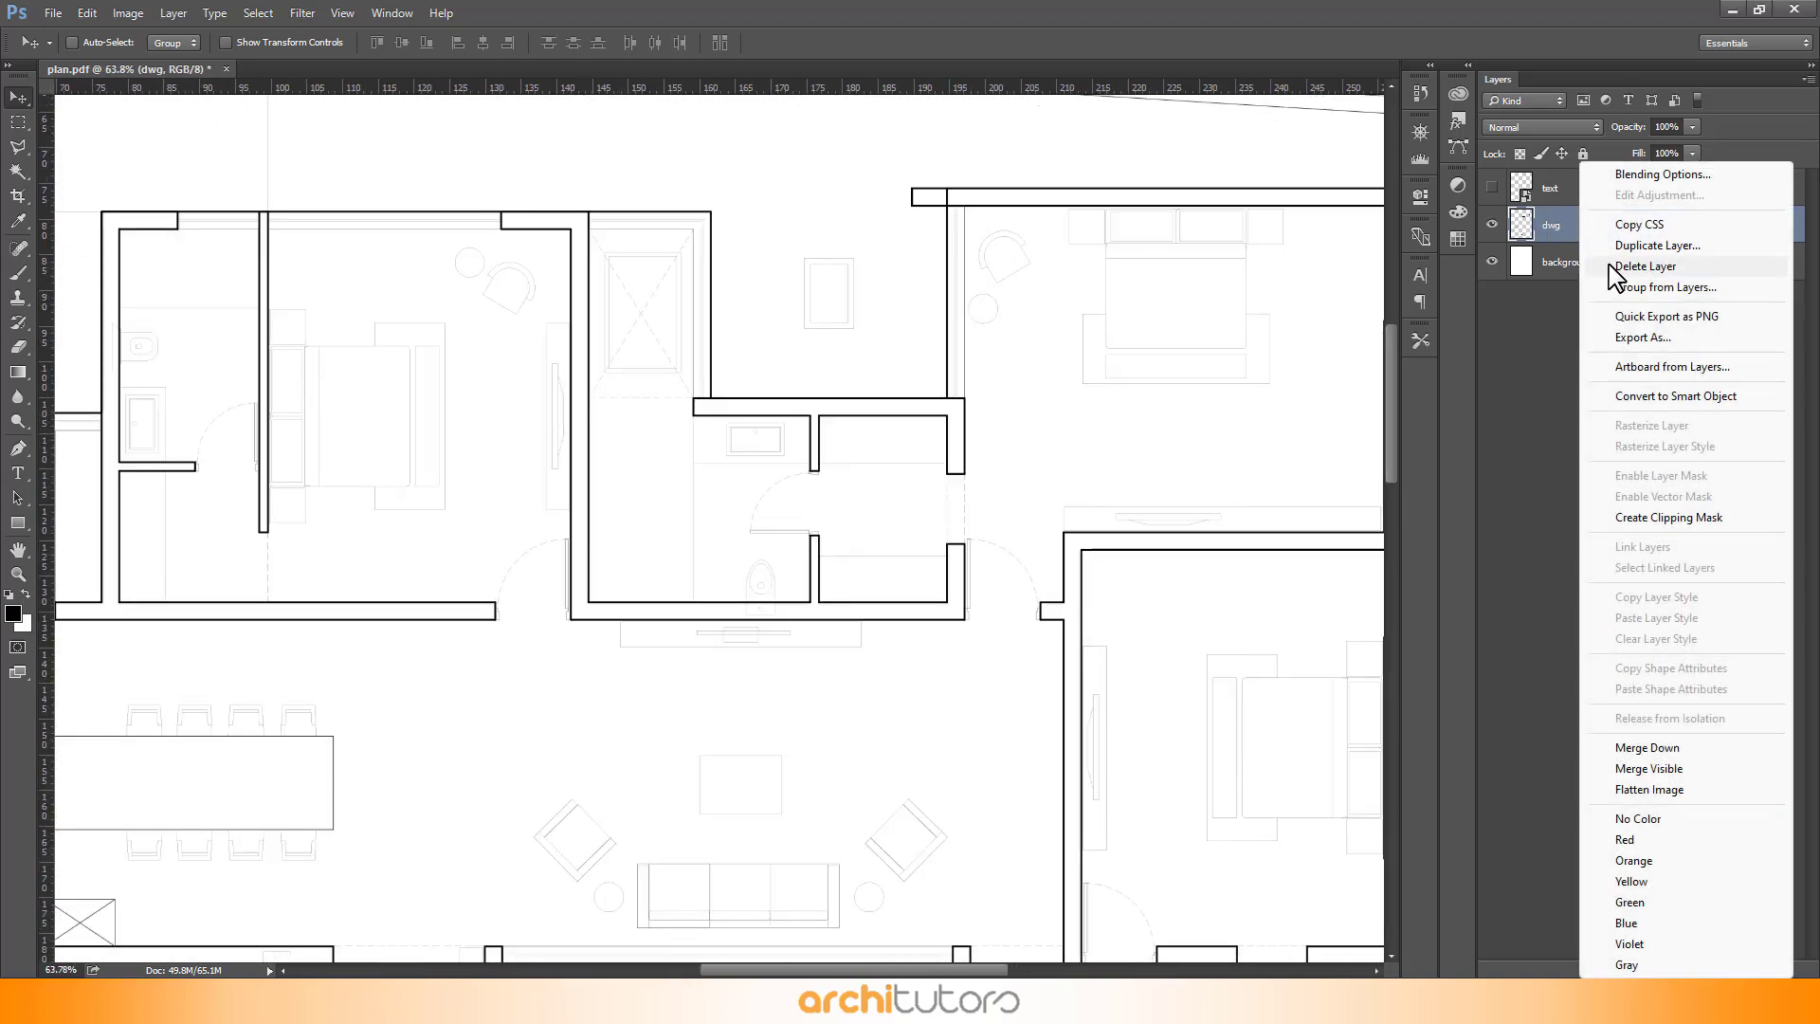
click(1657, 246)
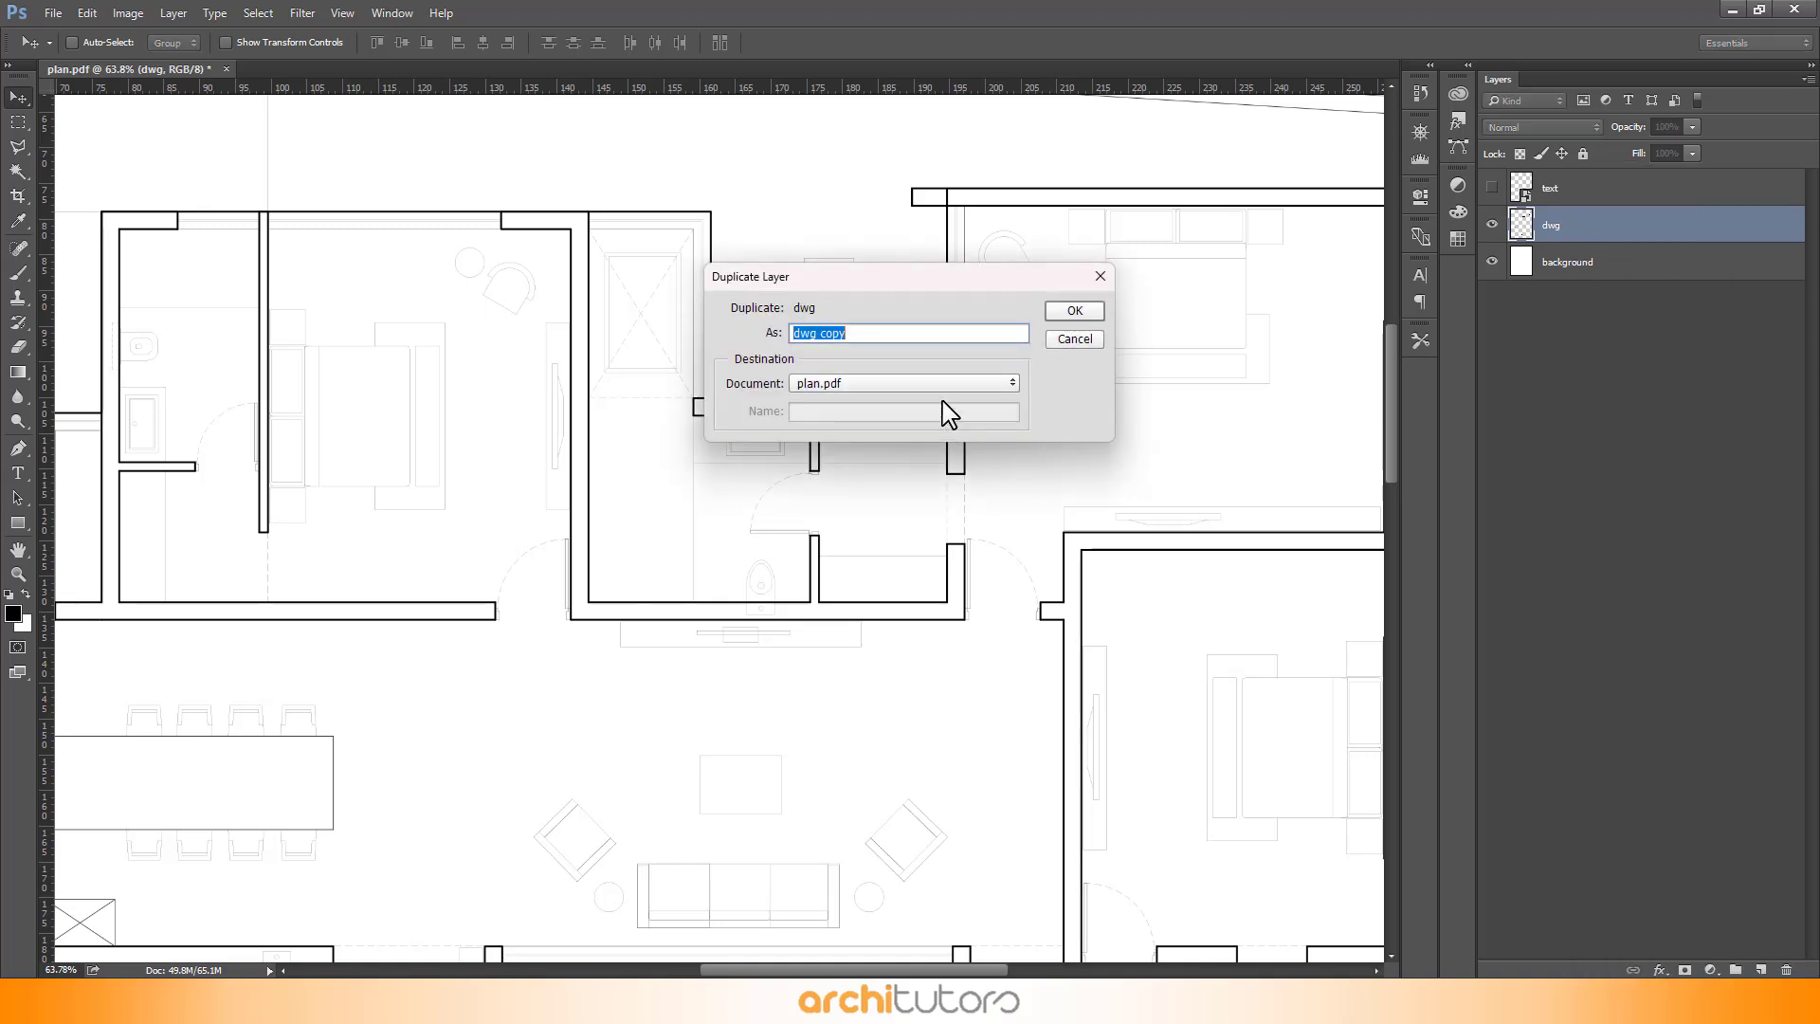
click(1054, 315)
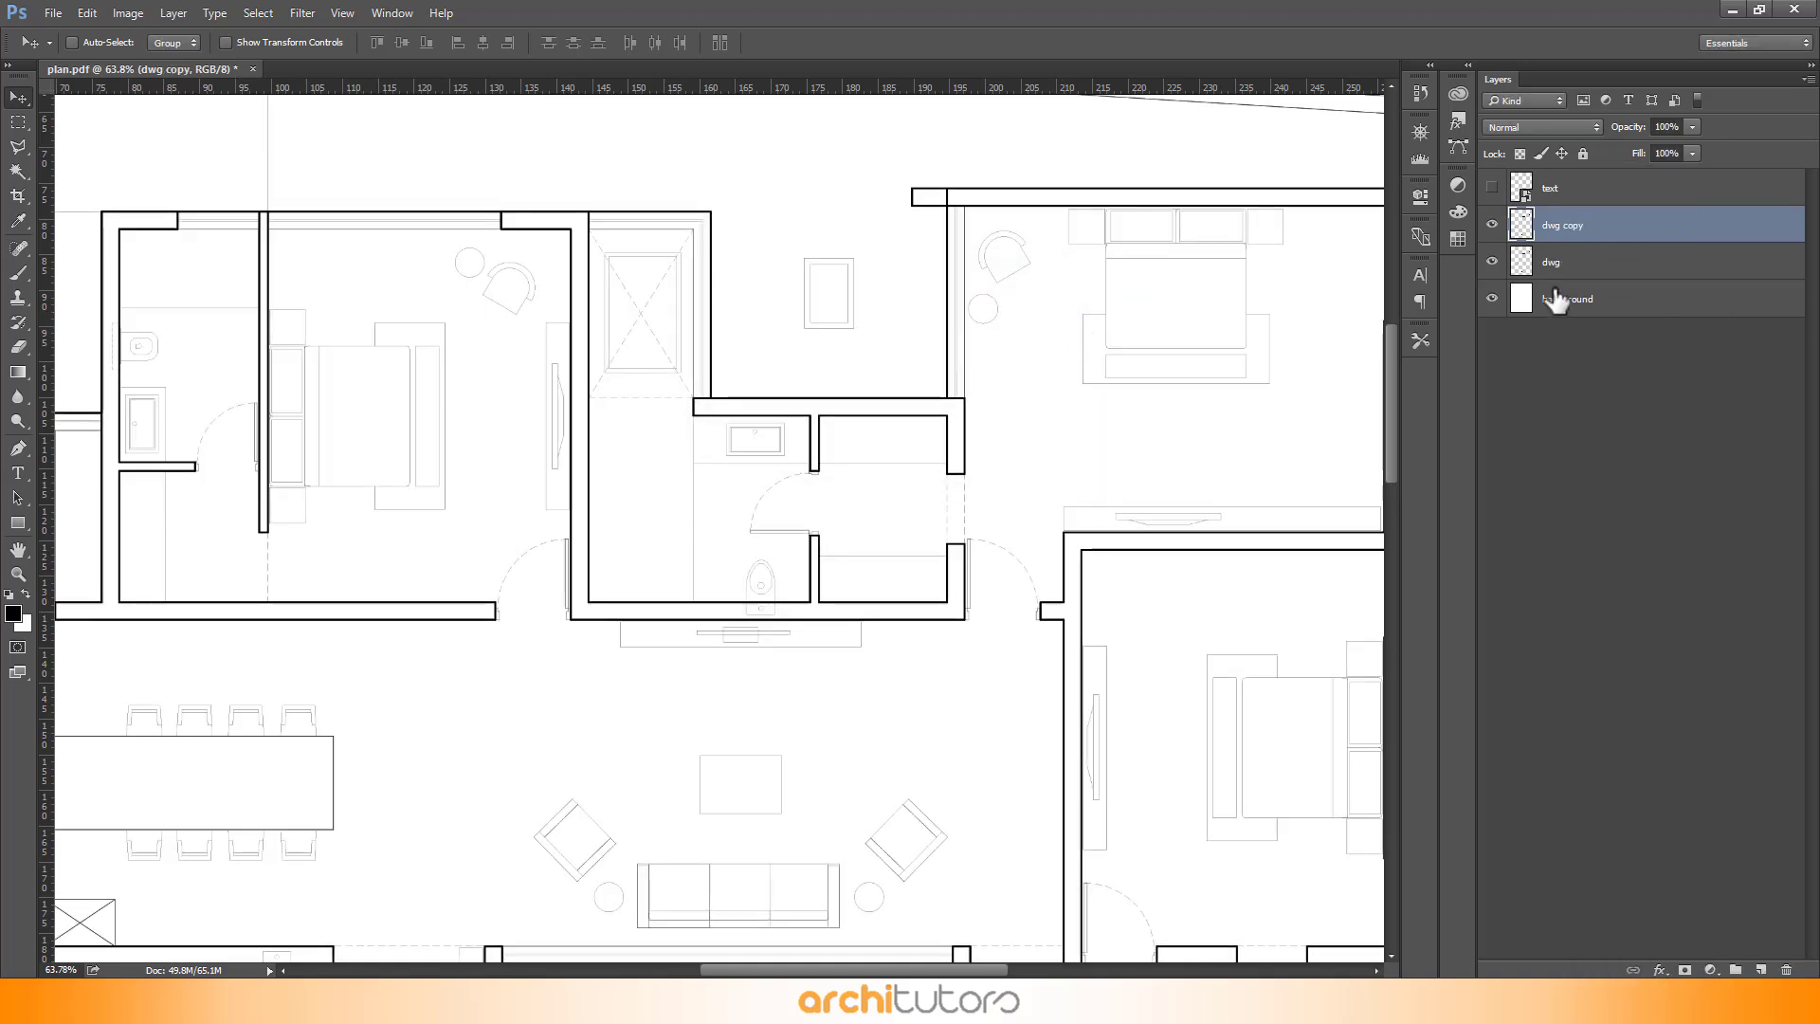
- Duplicate both the dwg and dwg copy layers
shift+click(1577, 263)
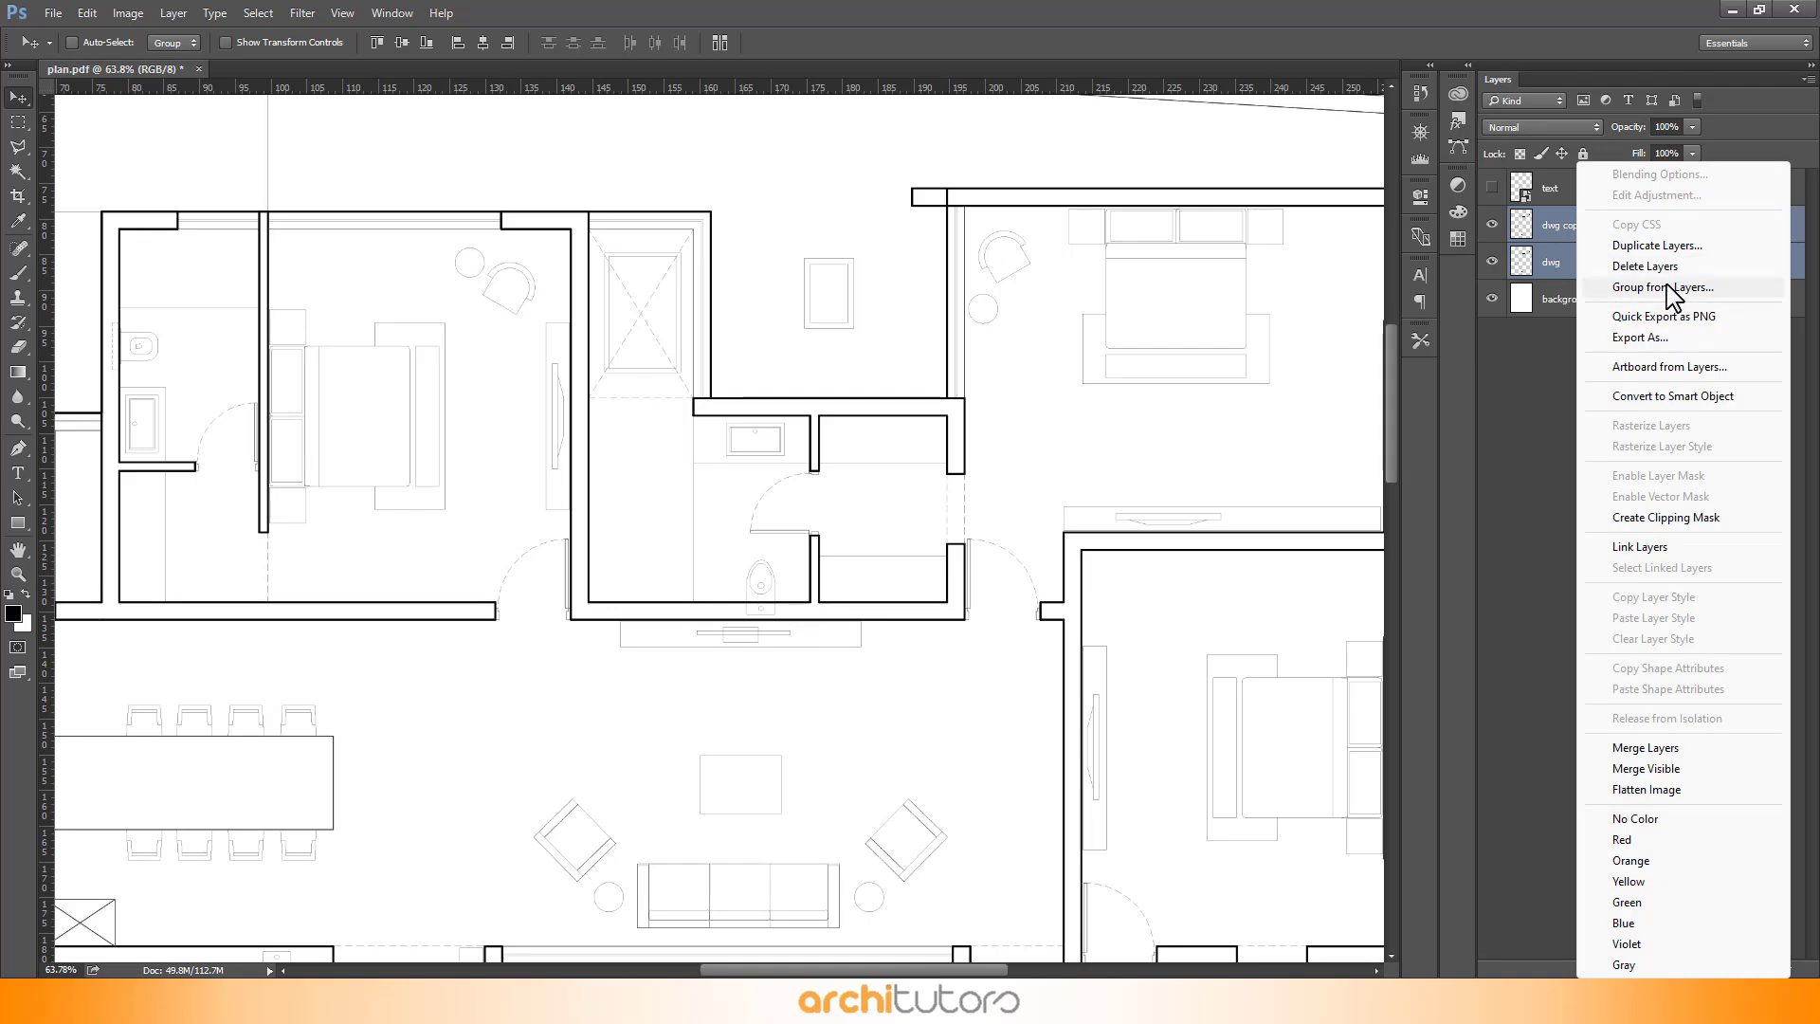
click(1629, 246)
click(1075, 313)
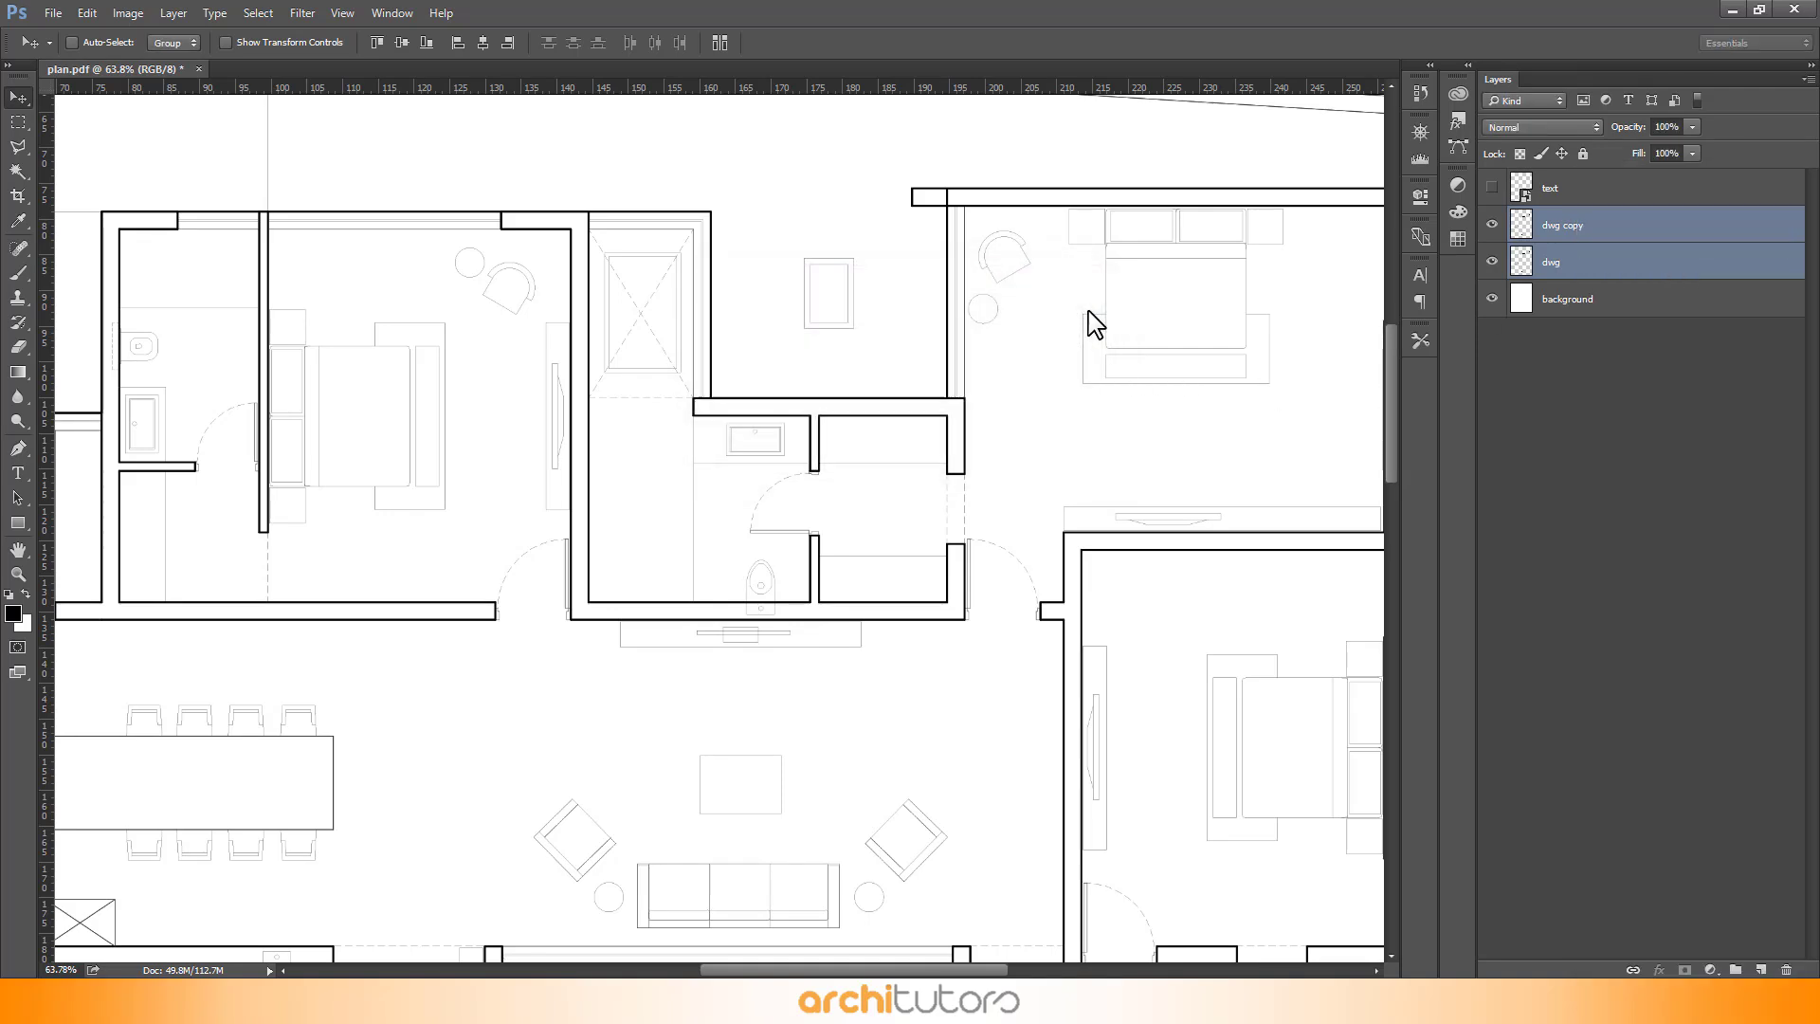
- Select all four dwg layers and merge them into a single layer
click(1613, 341)
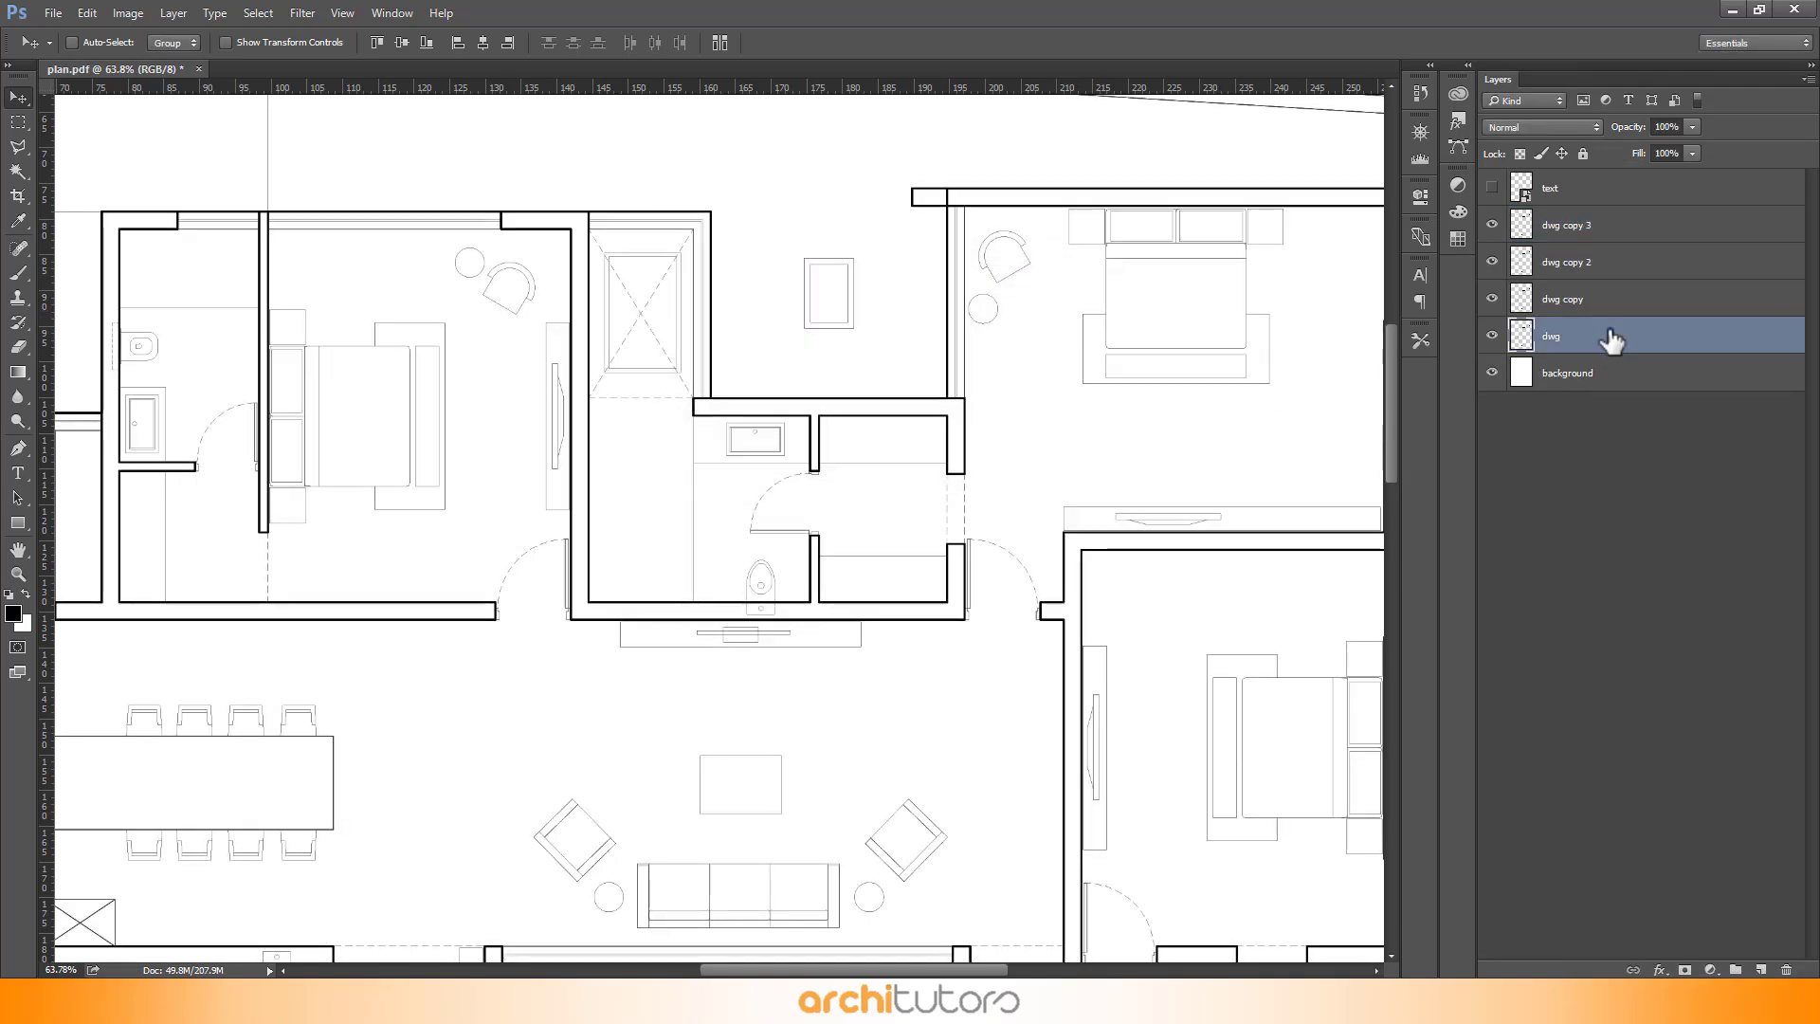
shift+click(1613, 254)
shift+click(1606, 235)
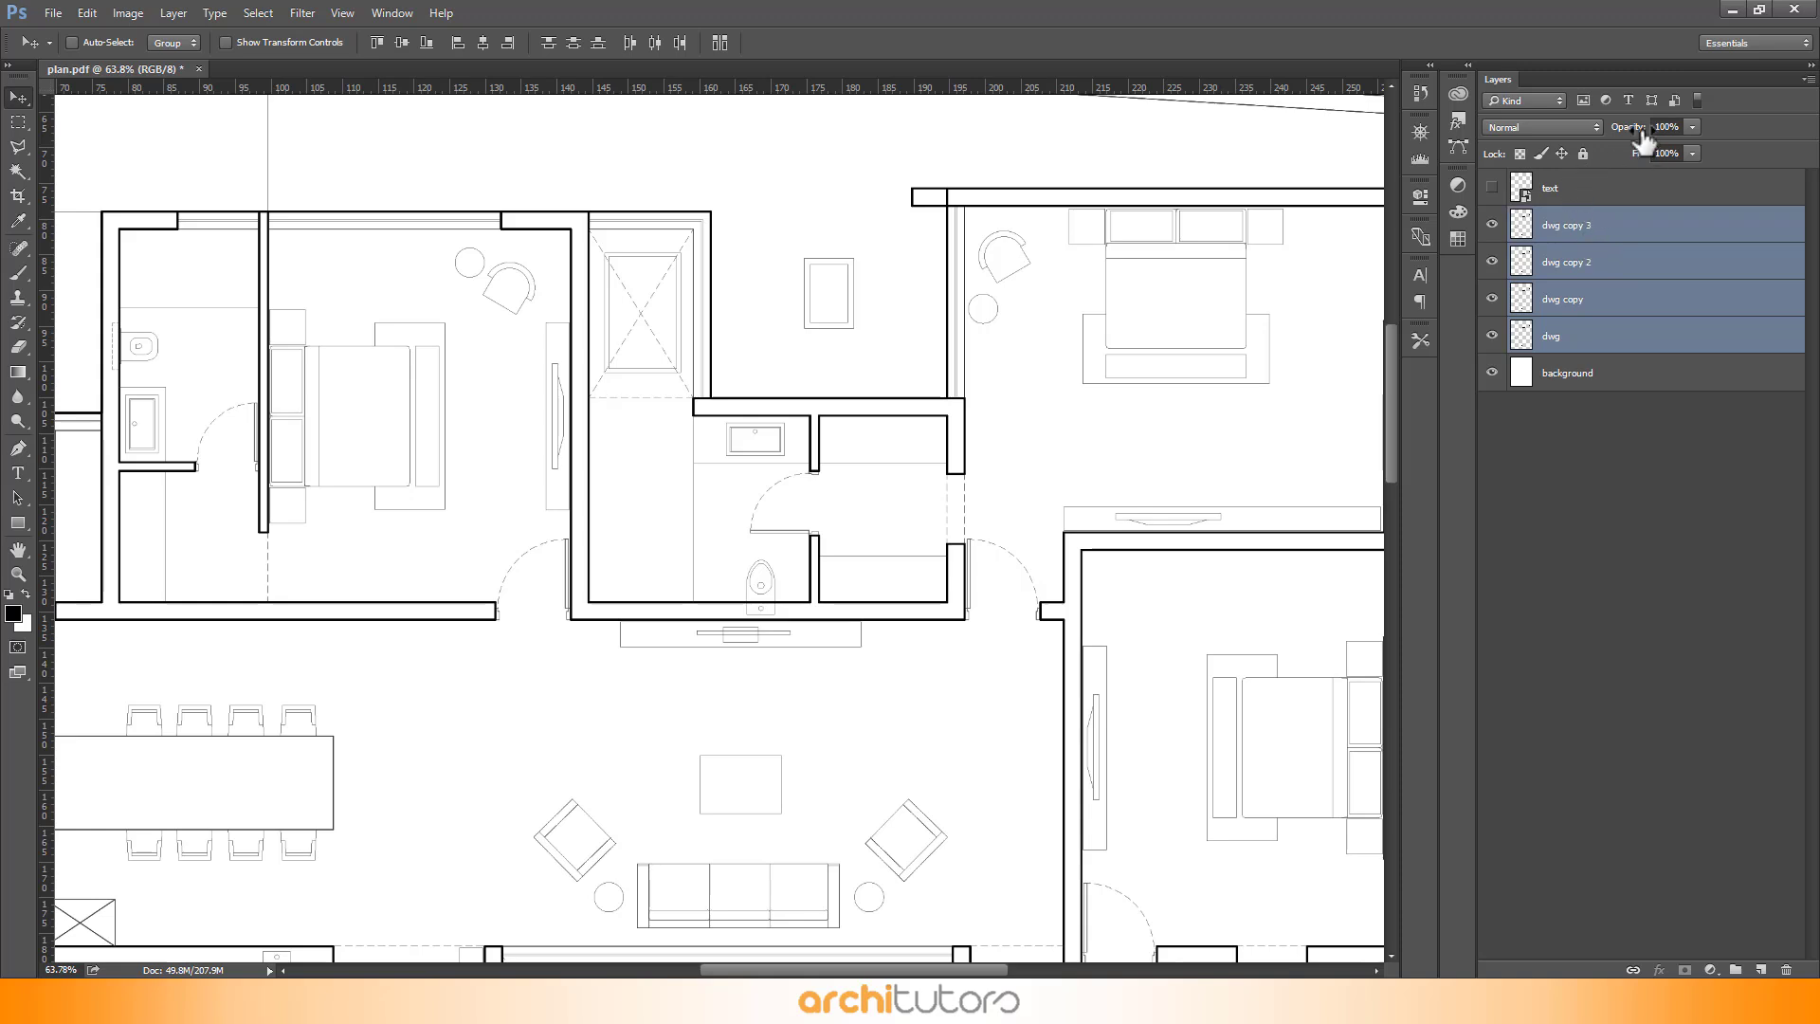
right_click(1621, 218)
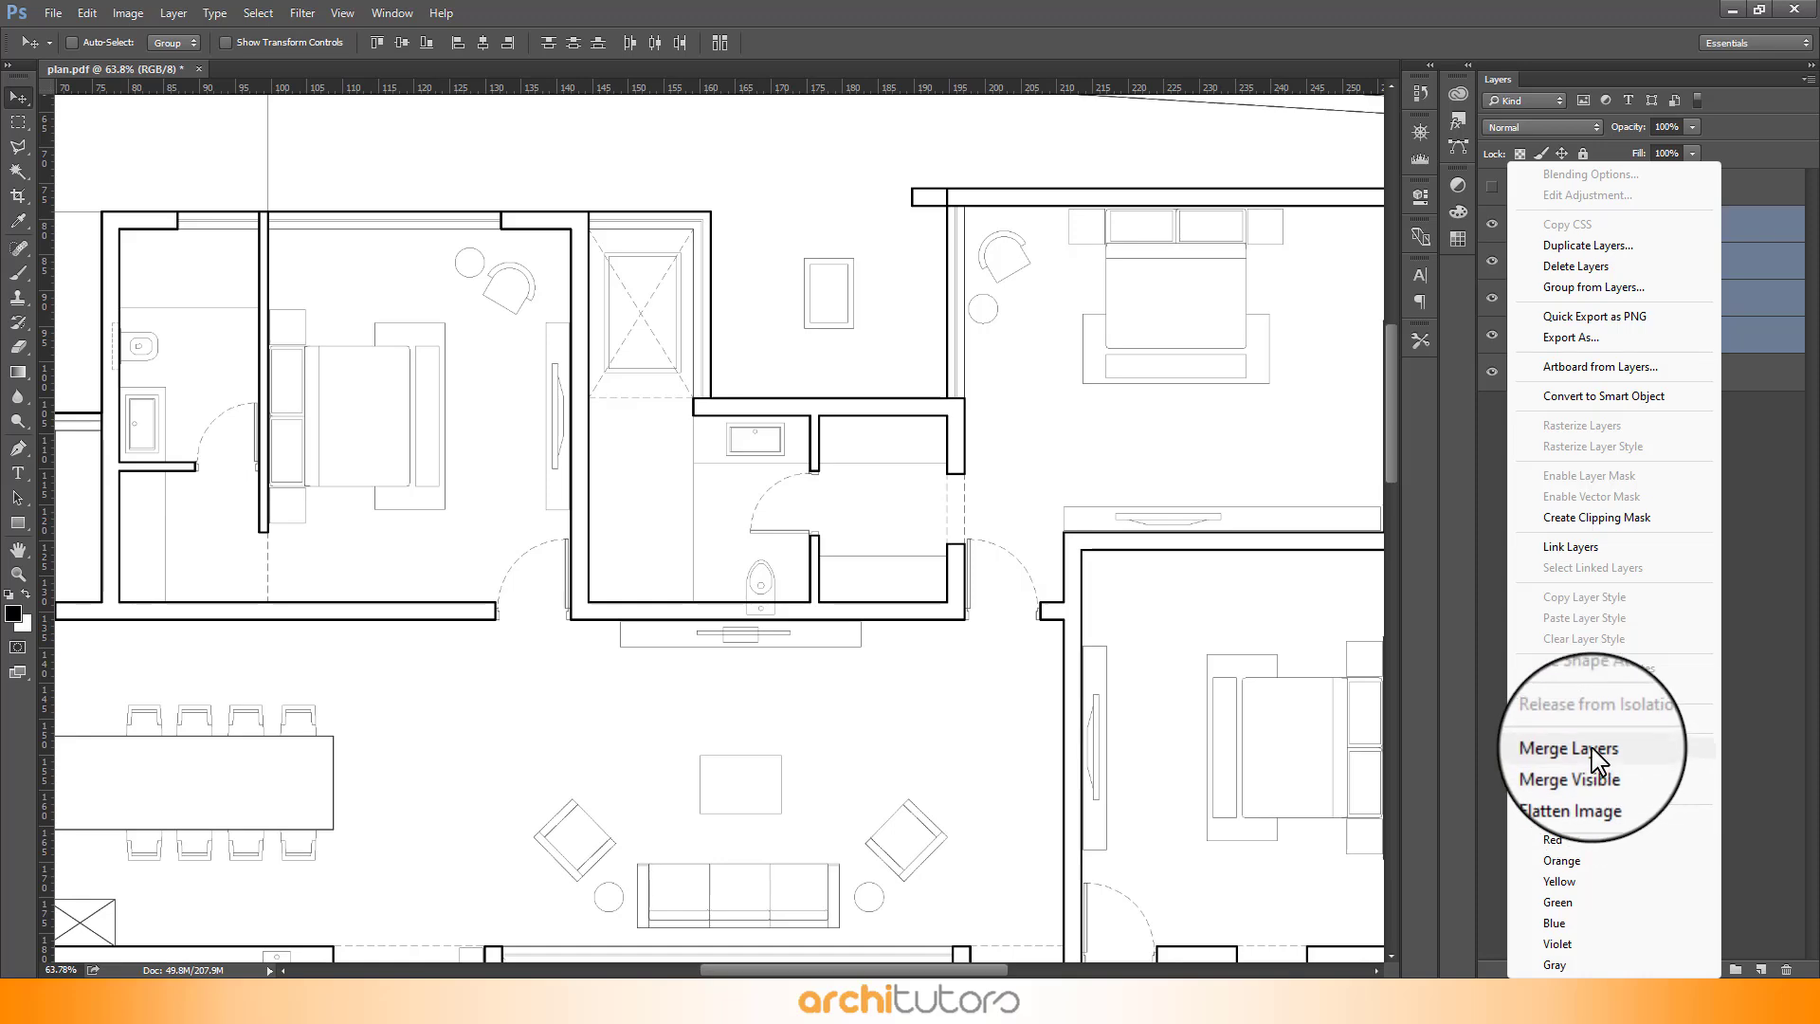
click(1591, 742)
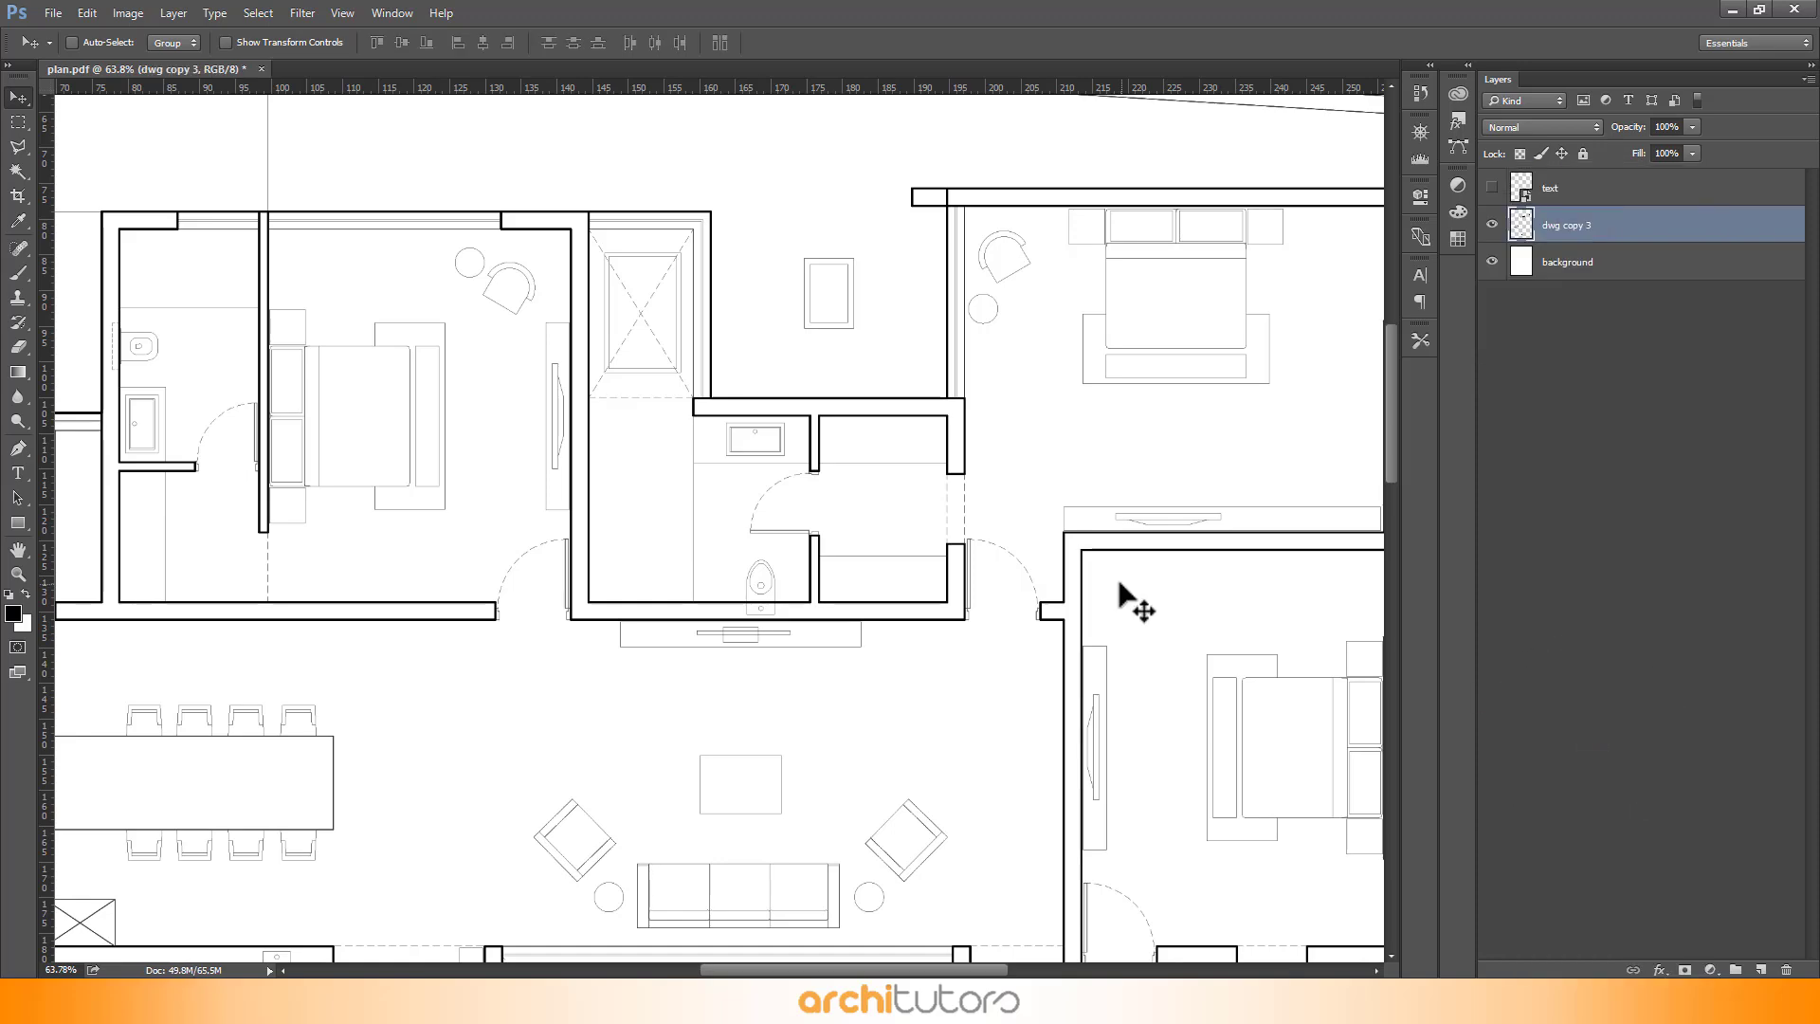
- Select the empty ground area around the house with the Magic Wand tool
drag(902, 407, 900, 380)
scroll(572, 259, down, 3)
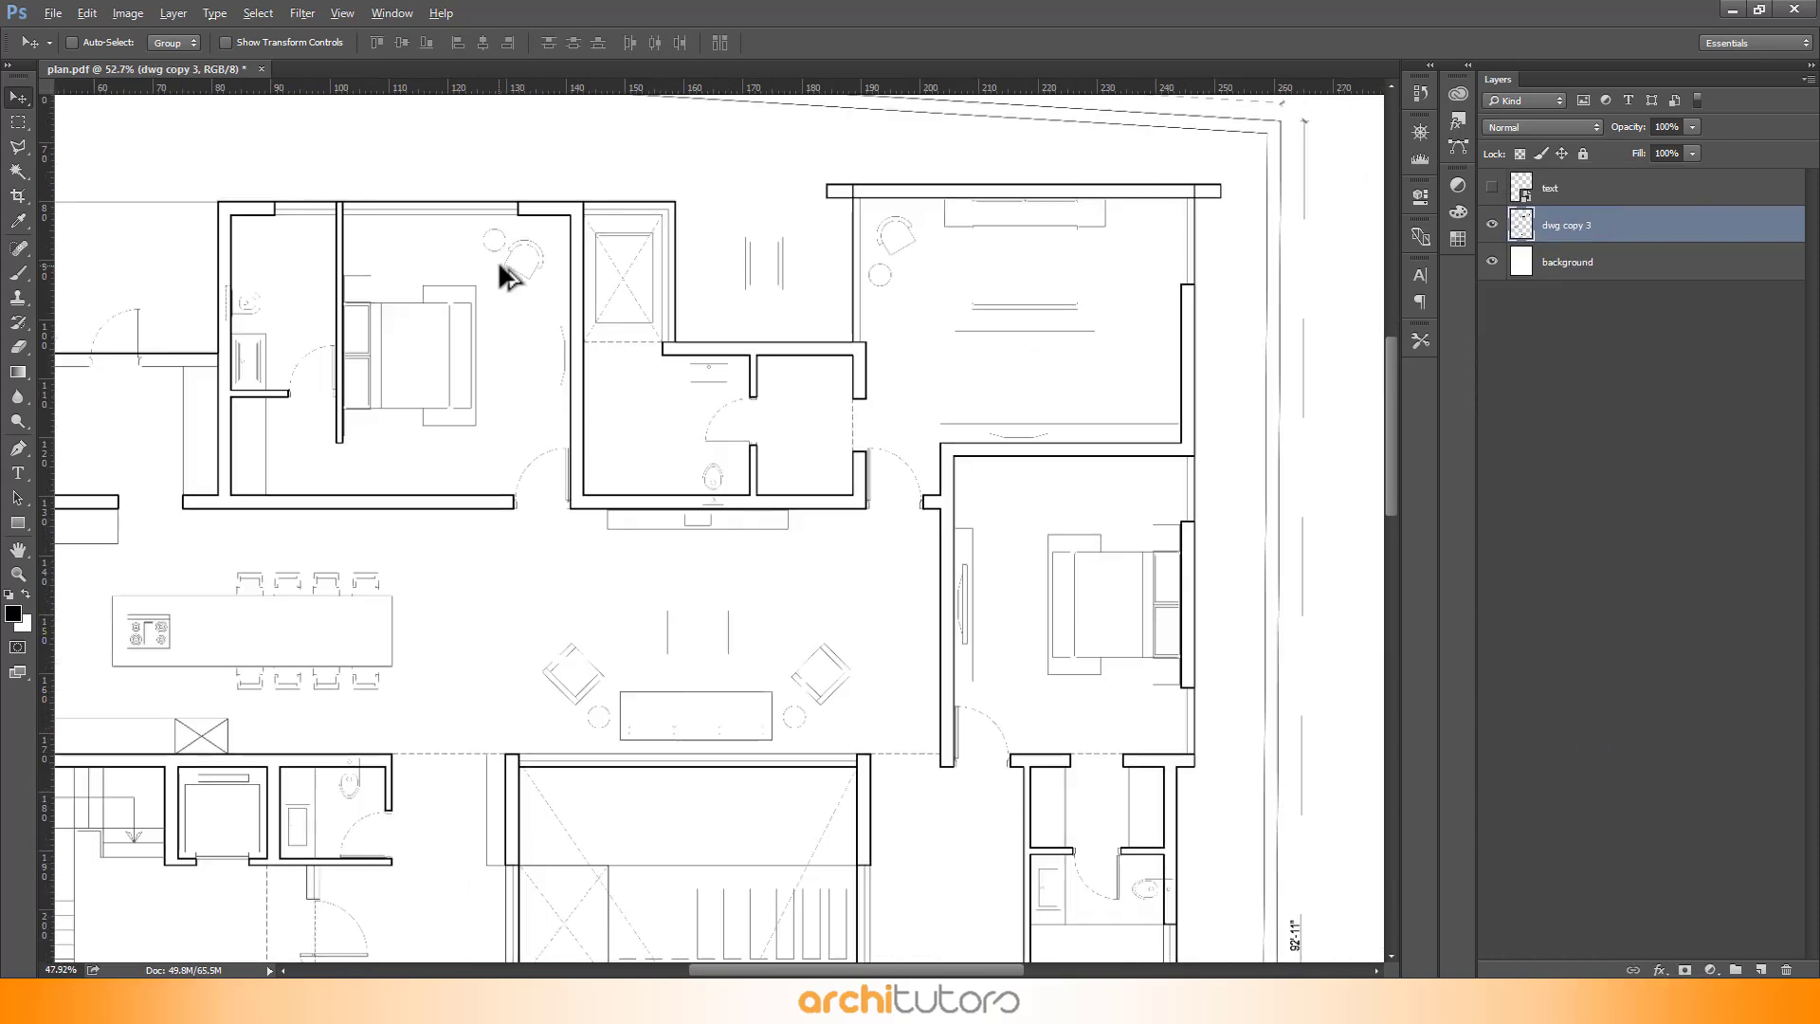
scroll(502, 260, down, 5)
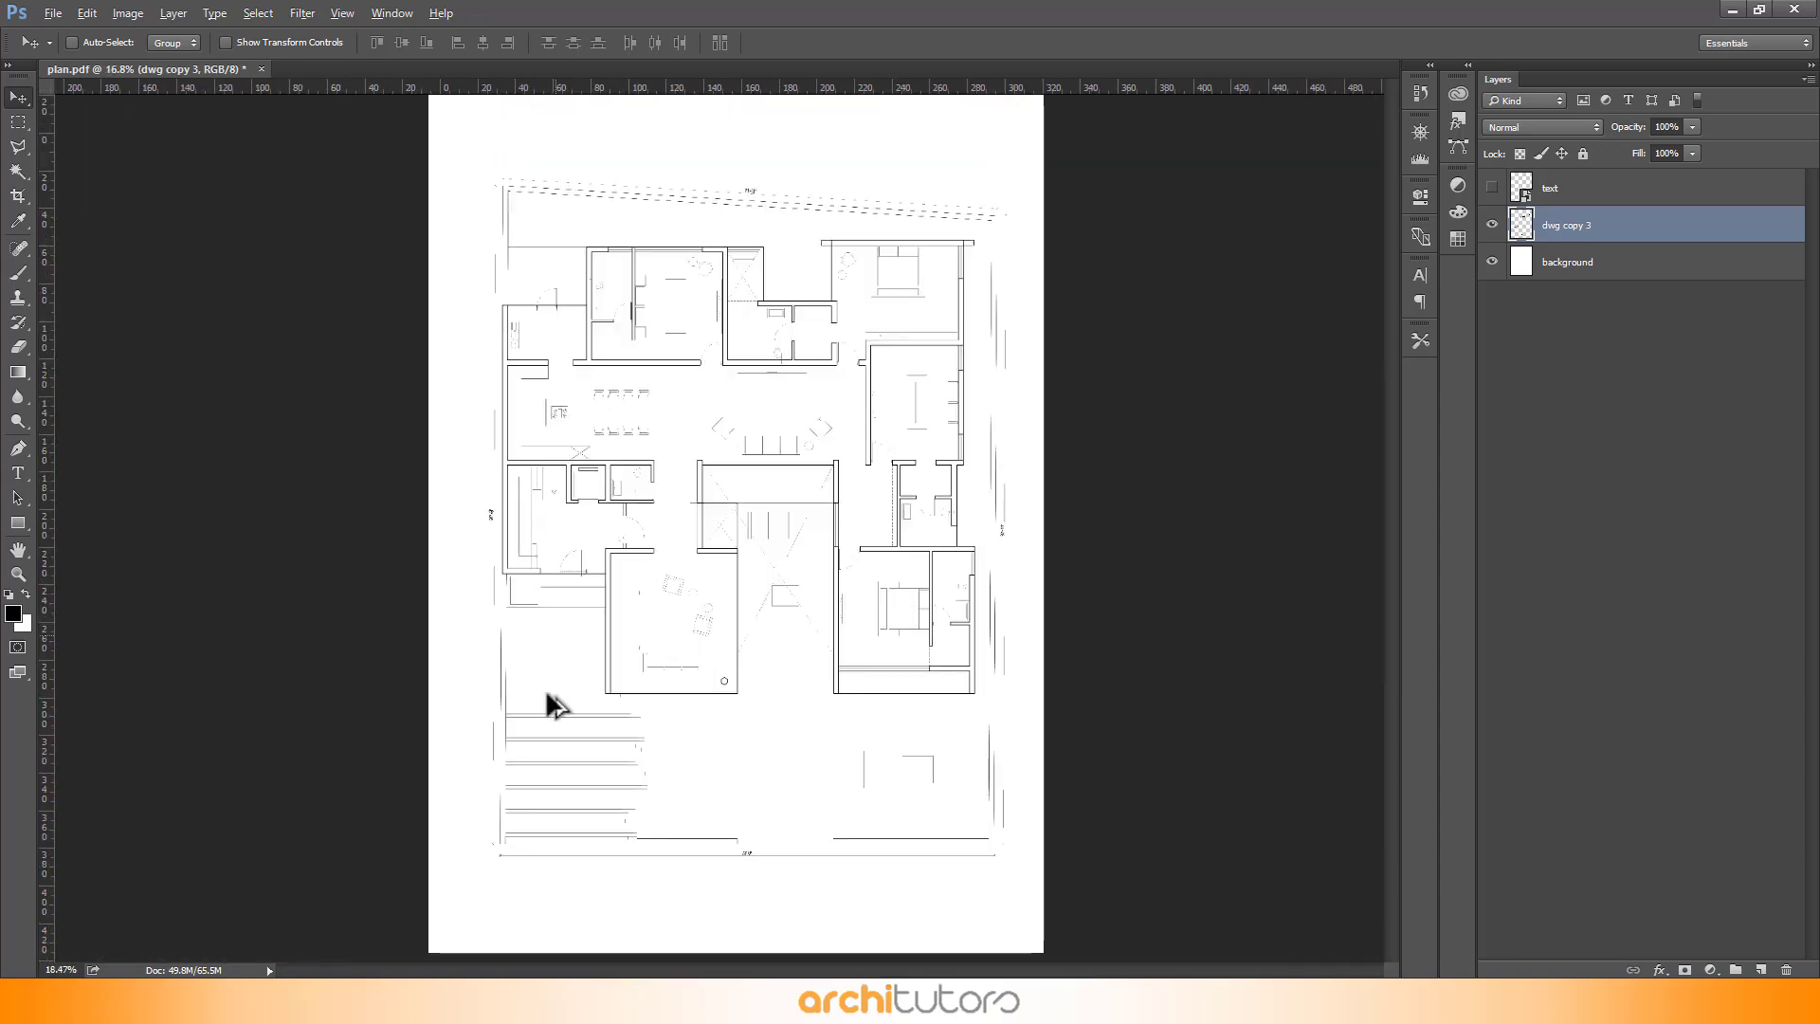
scroll(547, 694, up, 8)
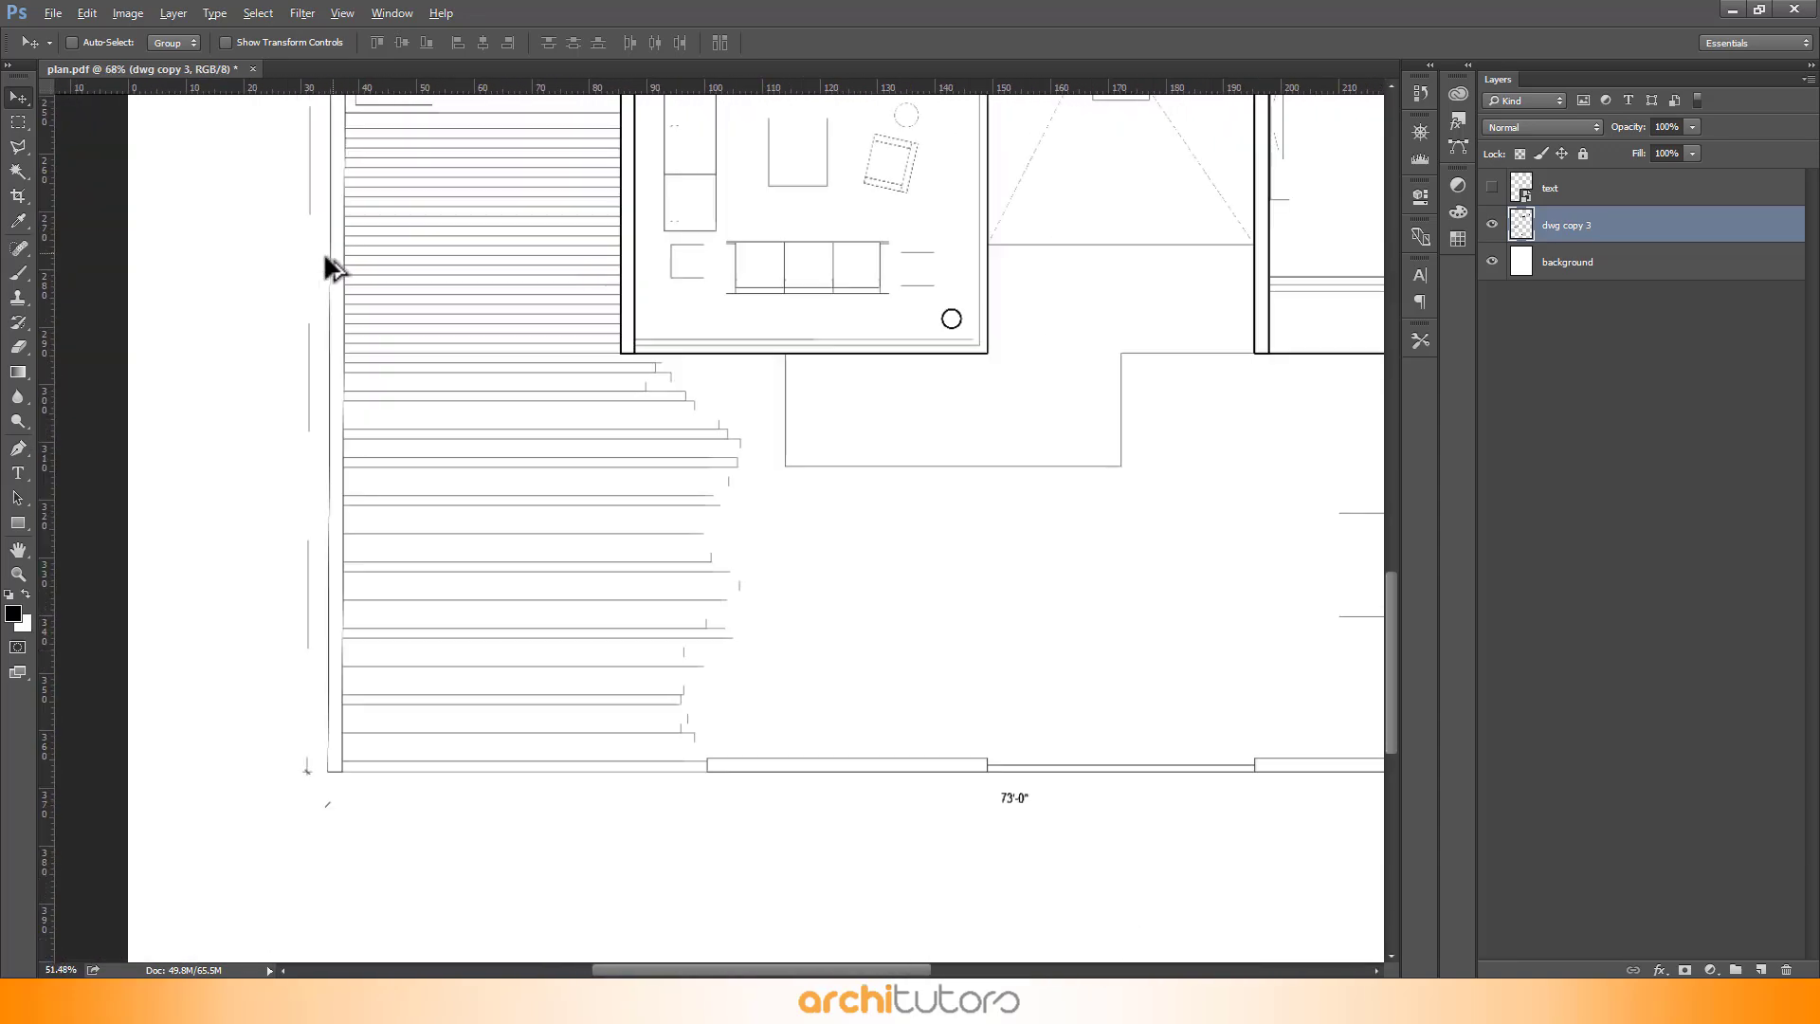
scroll(488, 579, down, 6)
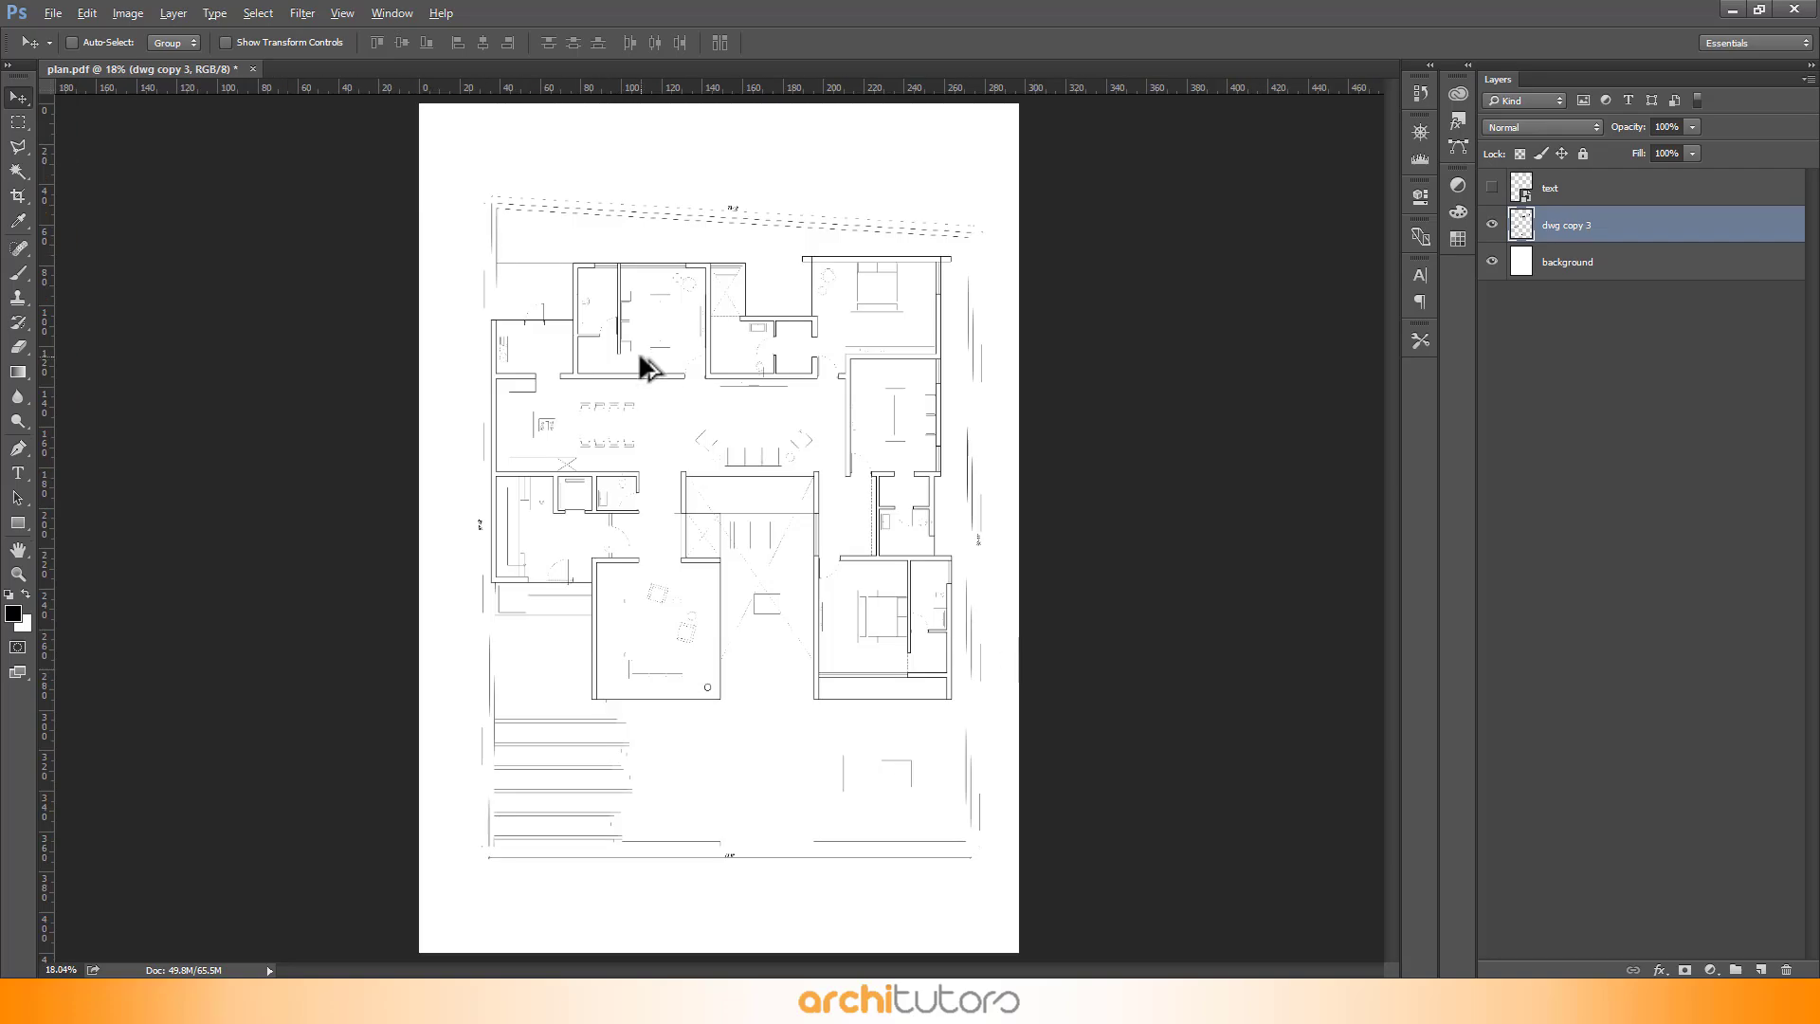
scroll(560, 227, up, 8)
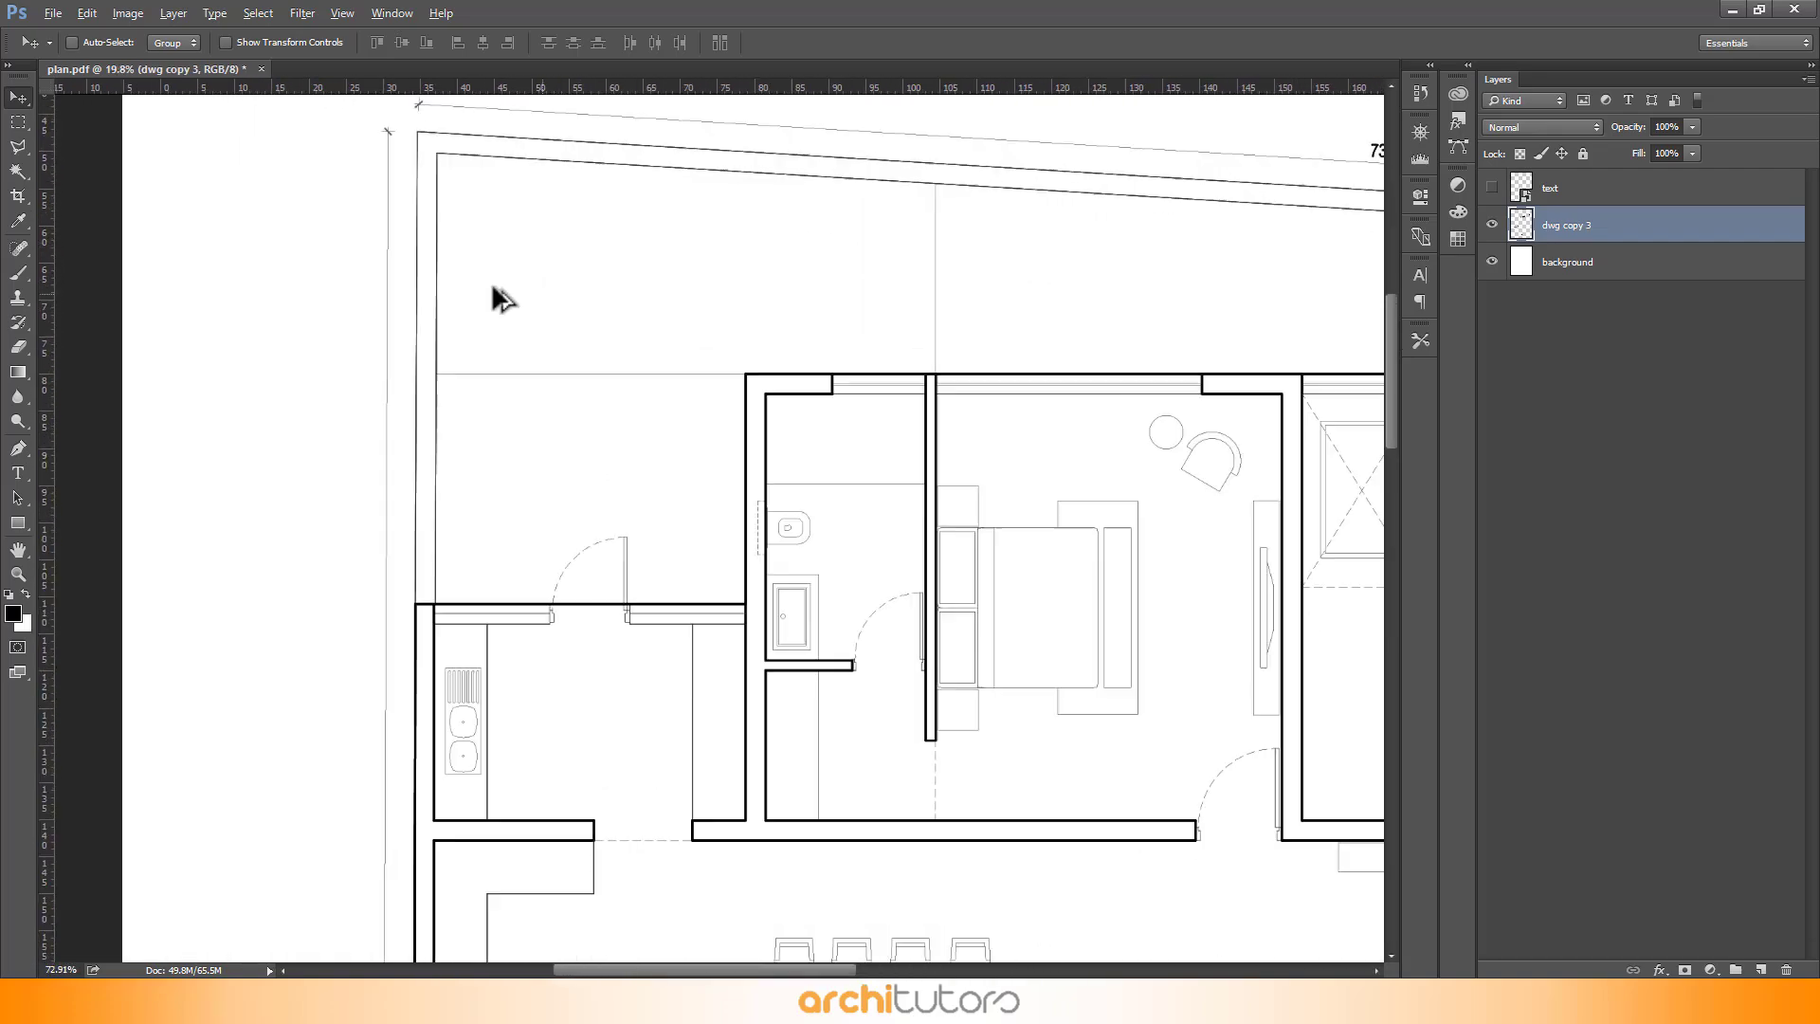
scroll(493, 287, down, 6)
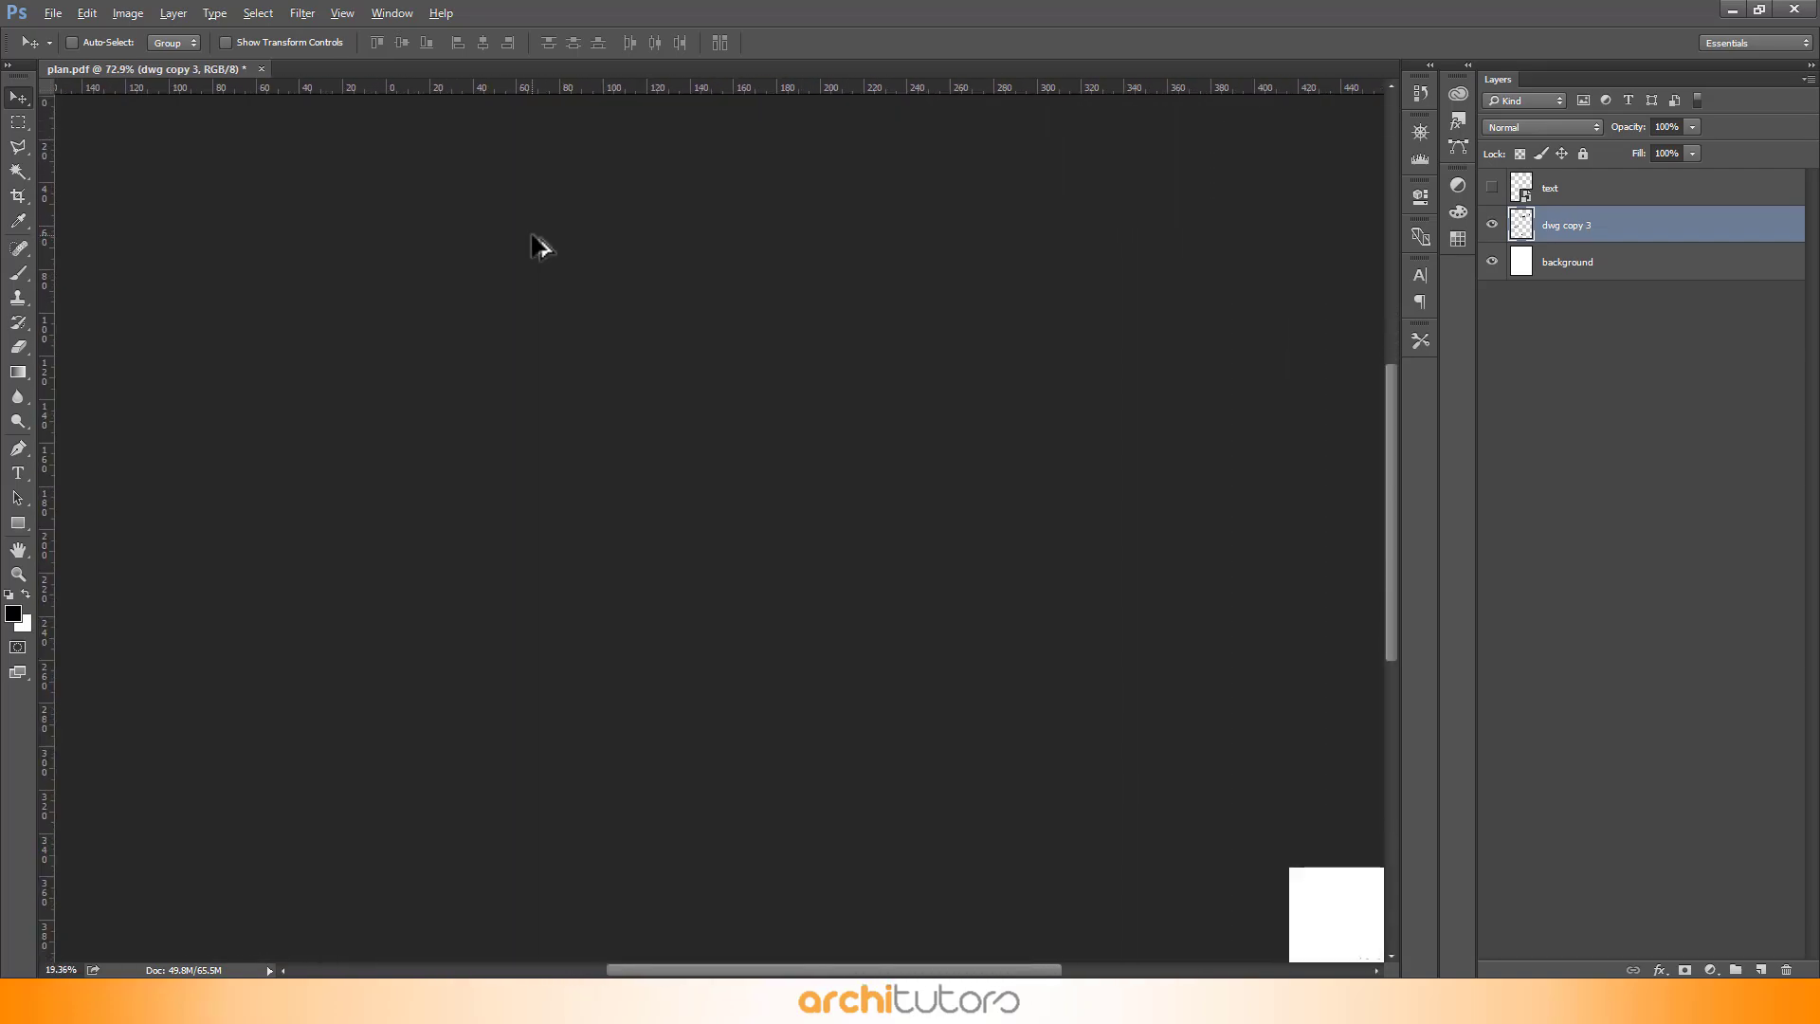
key(w)
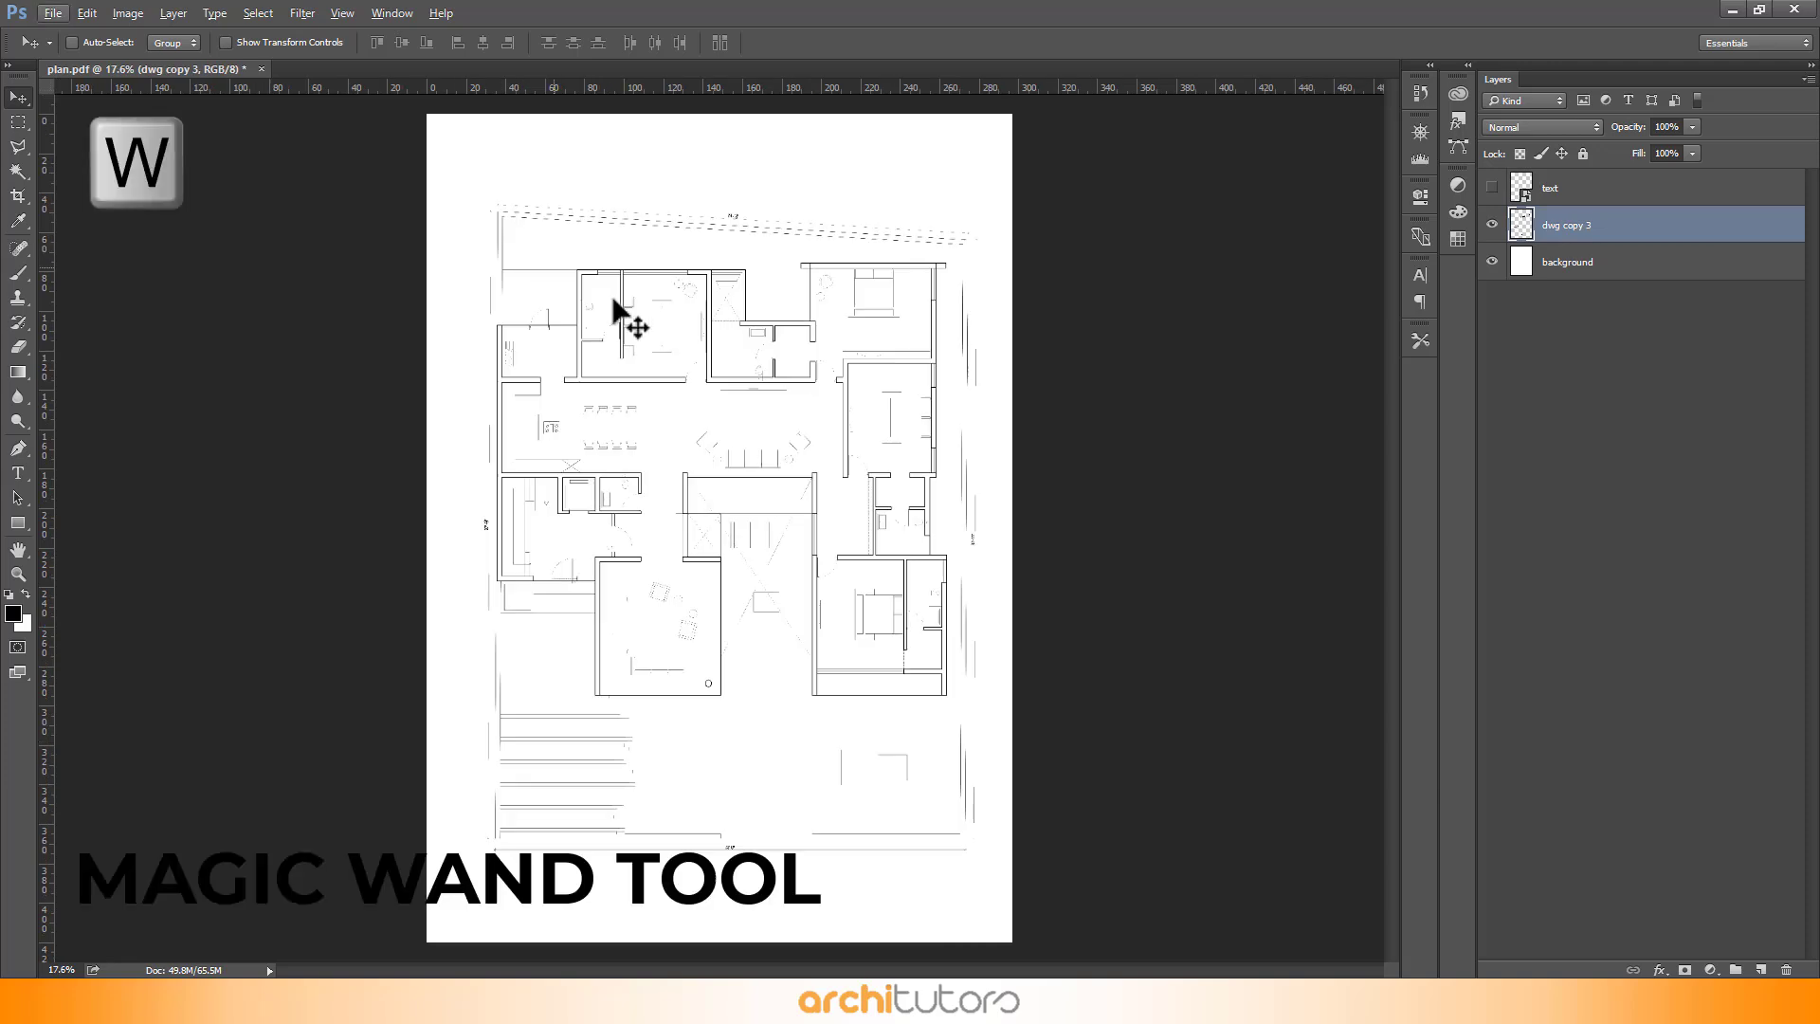
click(661, 245)
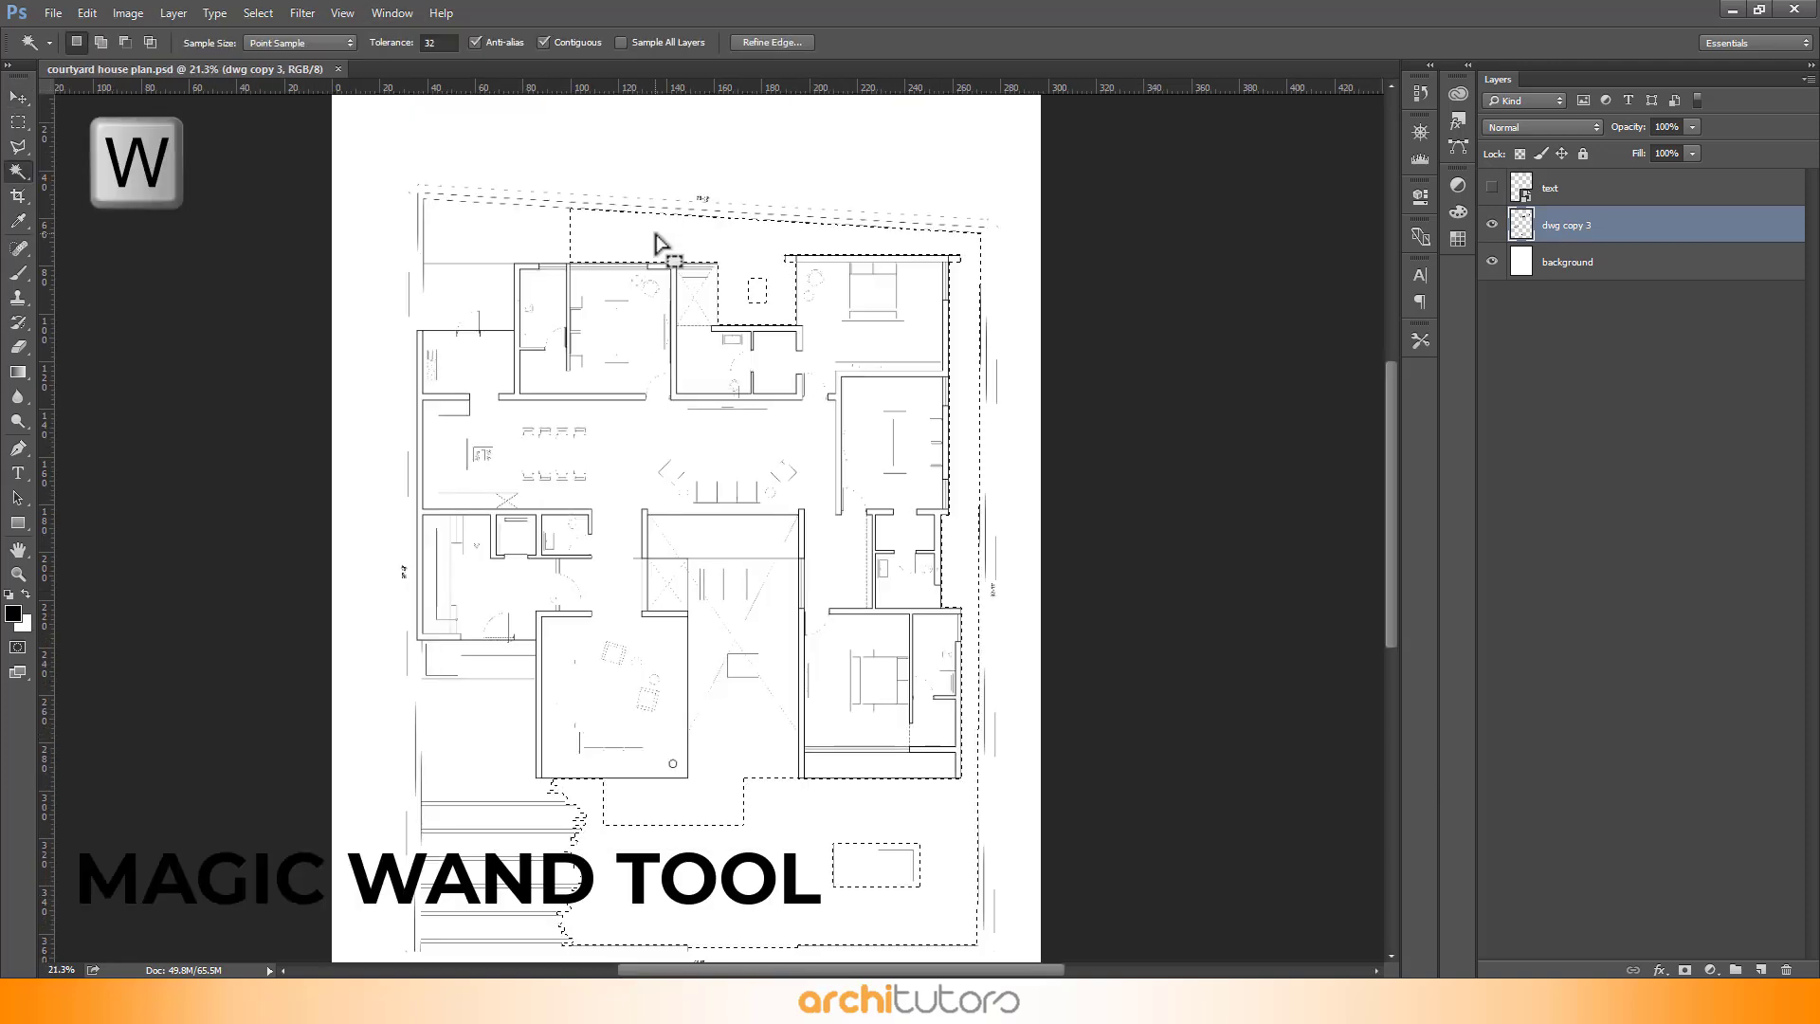
scroll(493, 230, up, 2)
shift+click(489, 254)
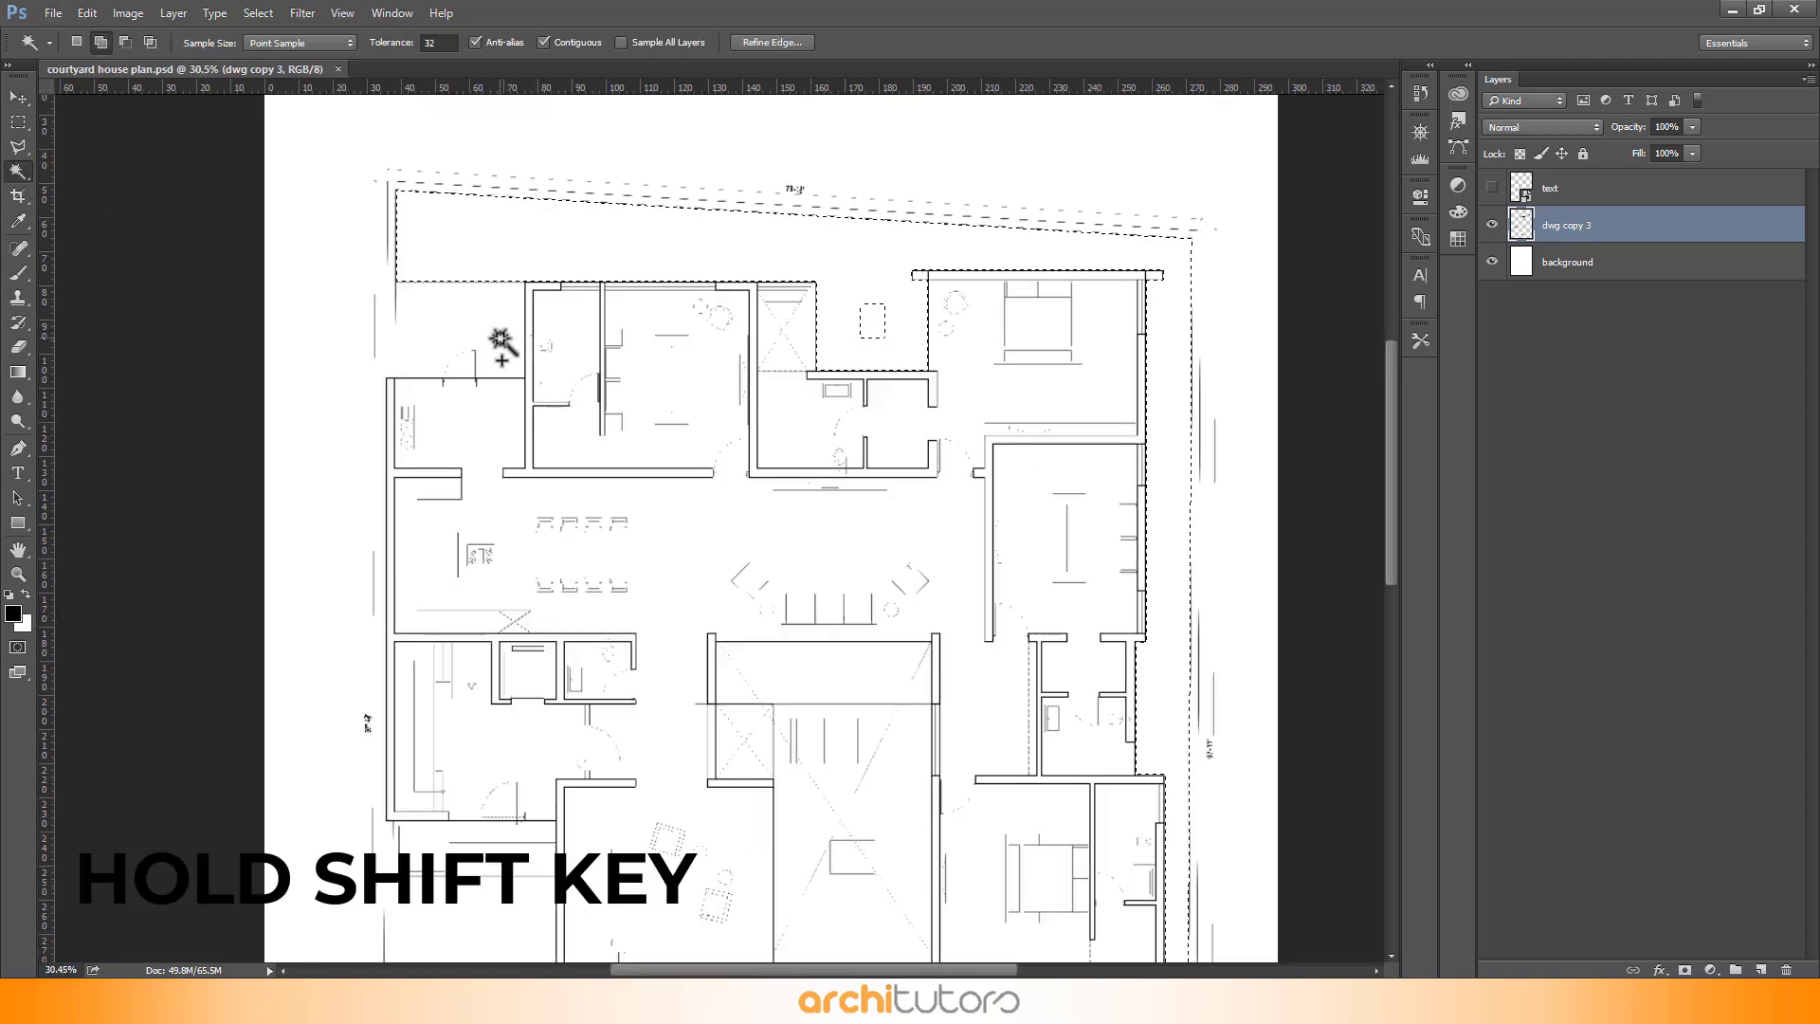
- Add the courtyard, planter and other open-ground pockets to the Magic Wand selection
scroll(516, 179, down, 4)
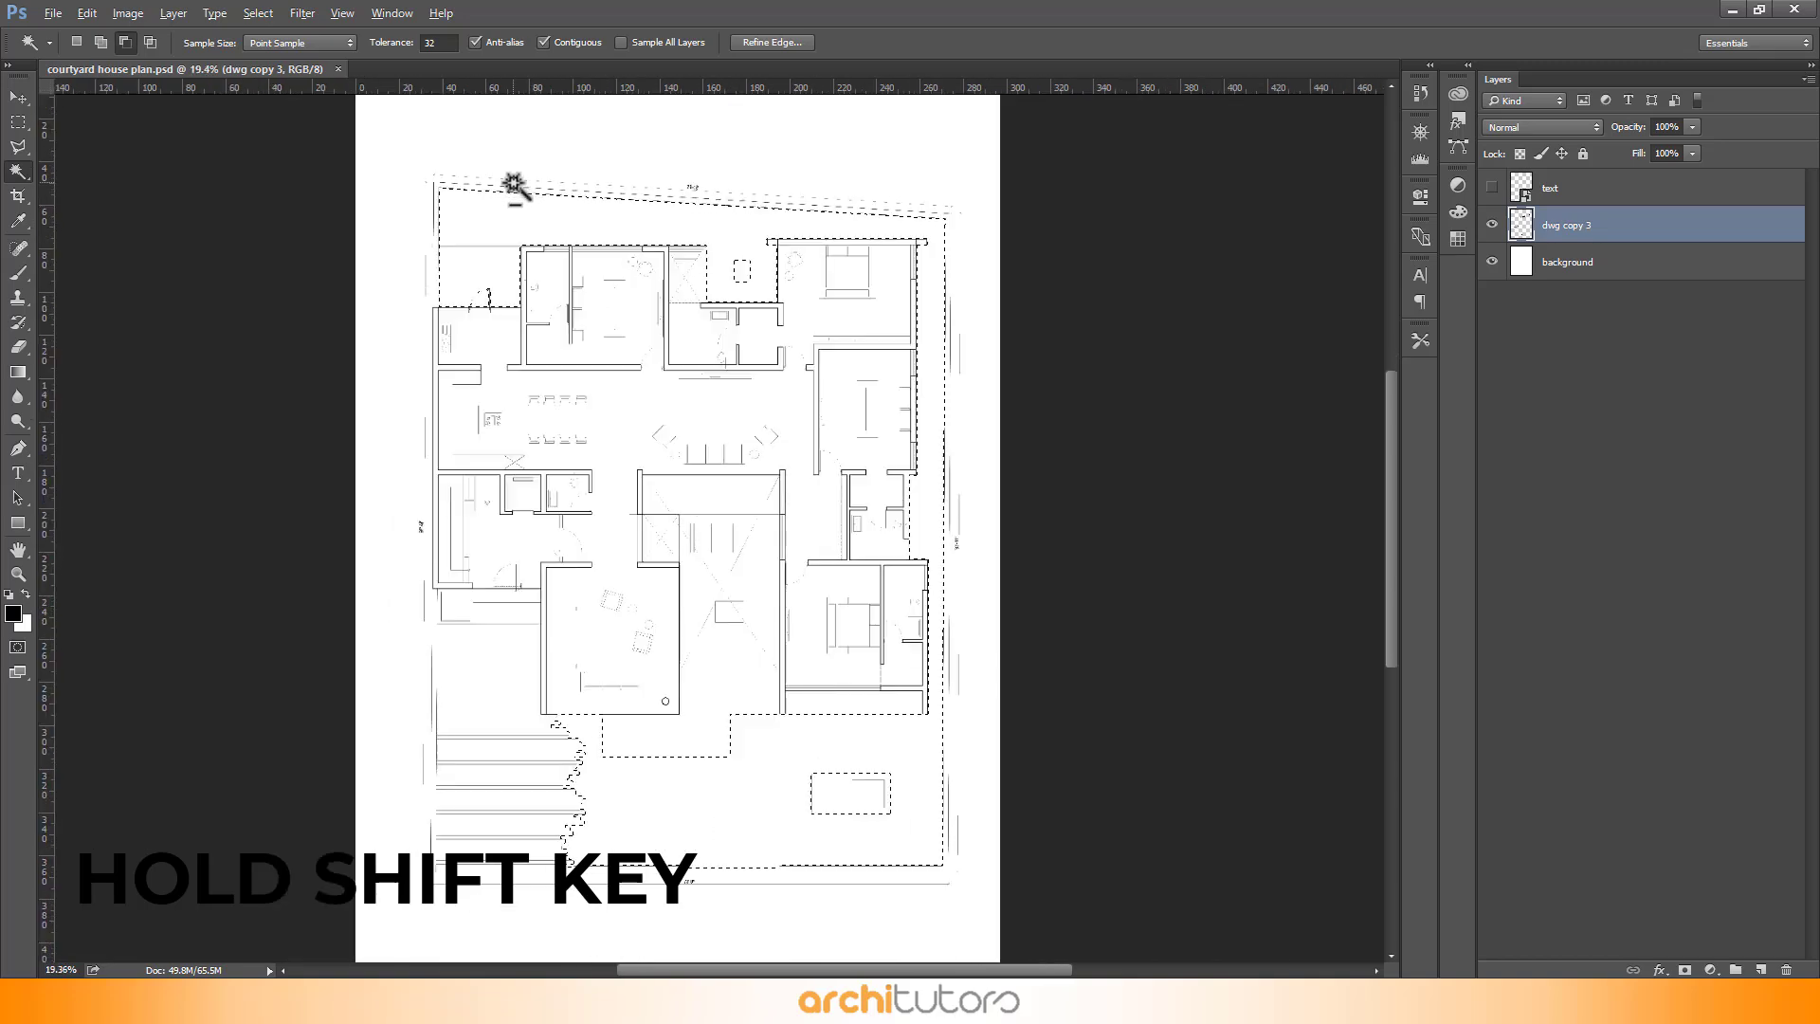
scroll(832, 802, up, 2)
scroll(1080, 796, up, 6)
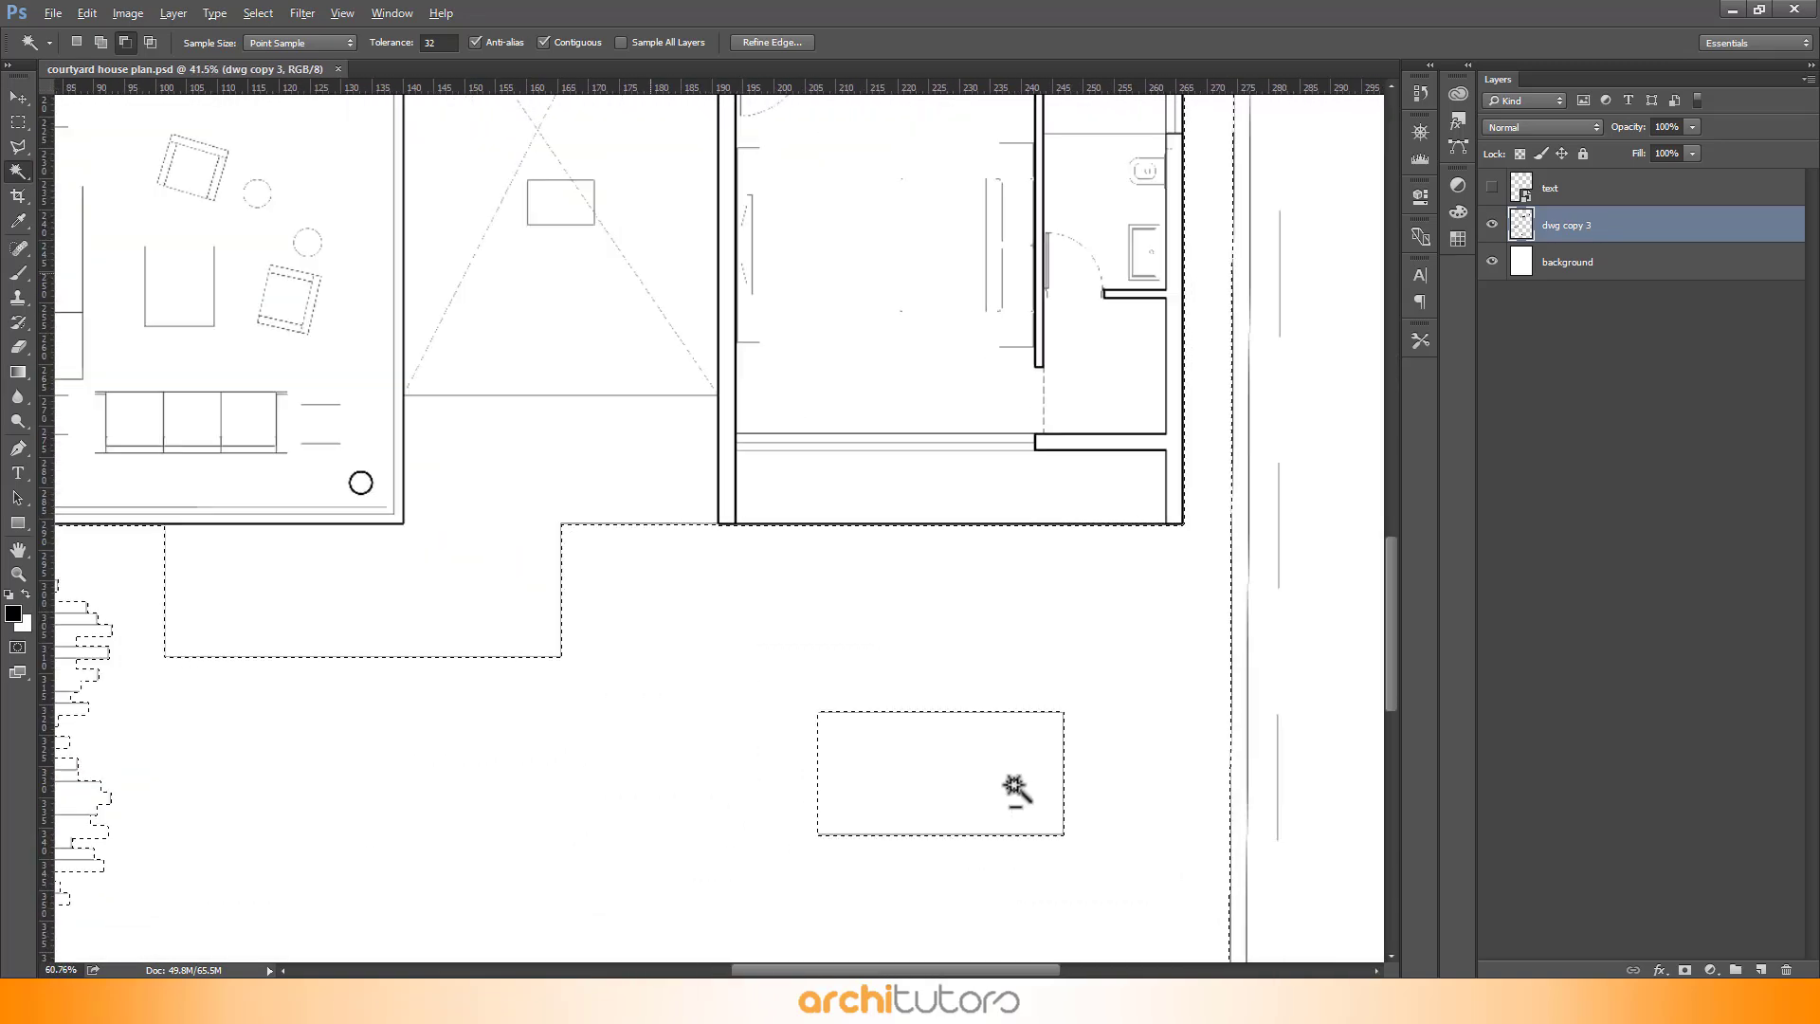
scroll(958, 760, down, 1)
scroll(980, 749, down, 5)
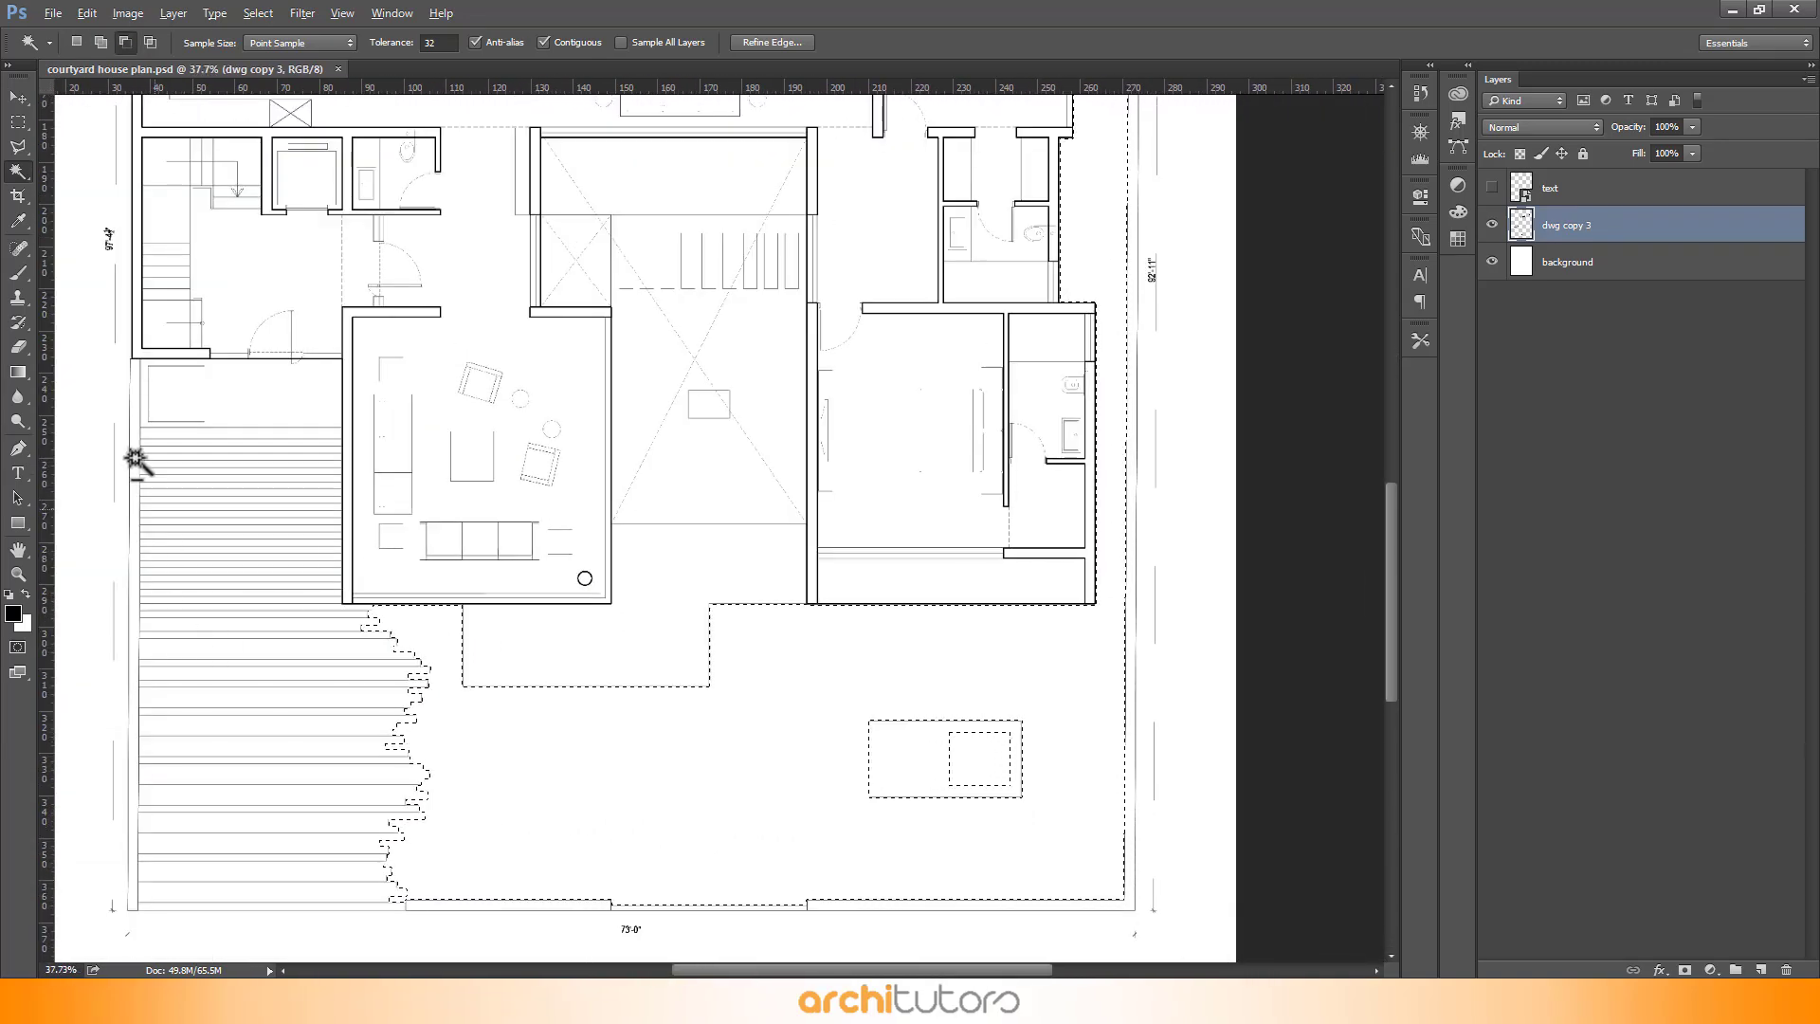
scroll(780, 156, down, 1)
scroll(780, 154, up, 2)
scroll(780, 730, down, 1)
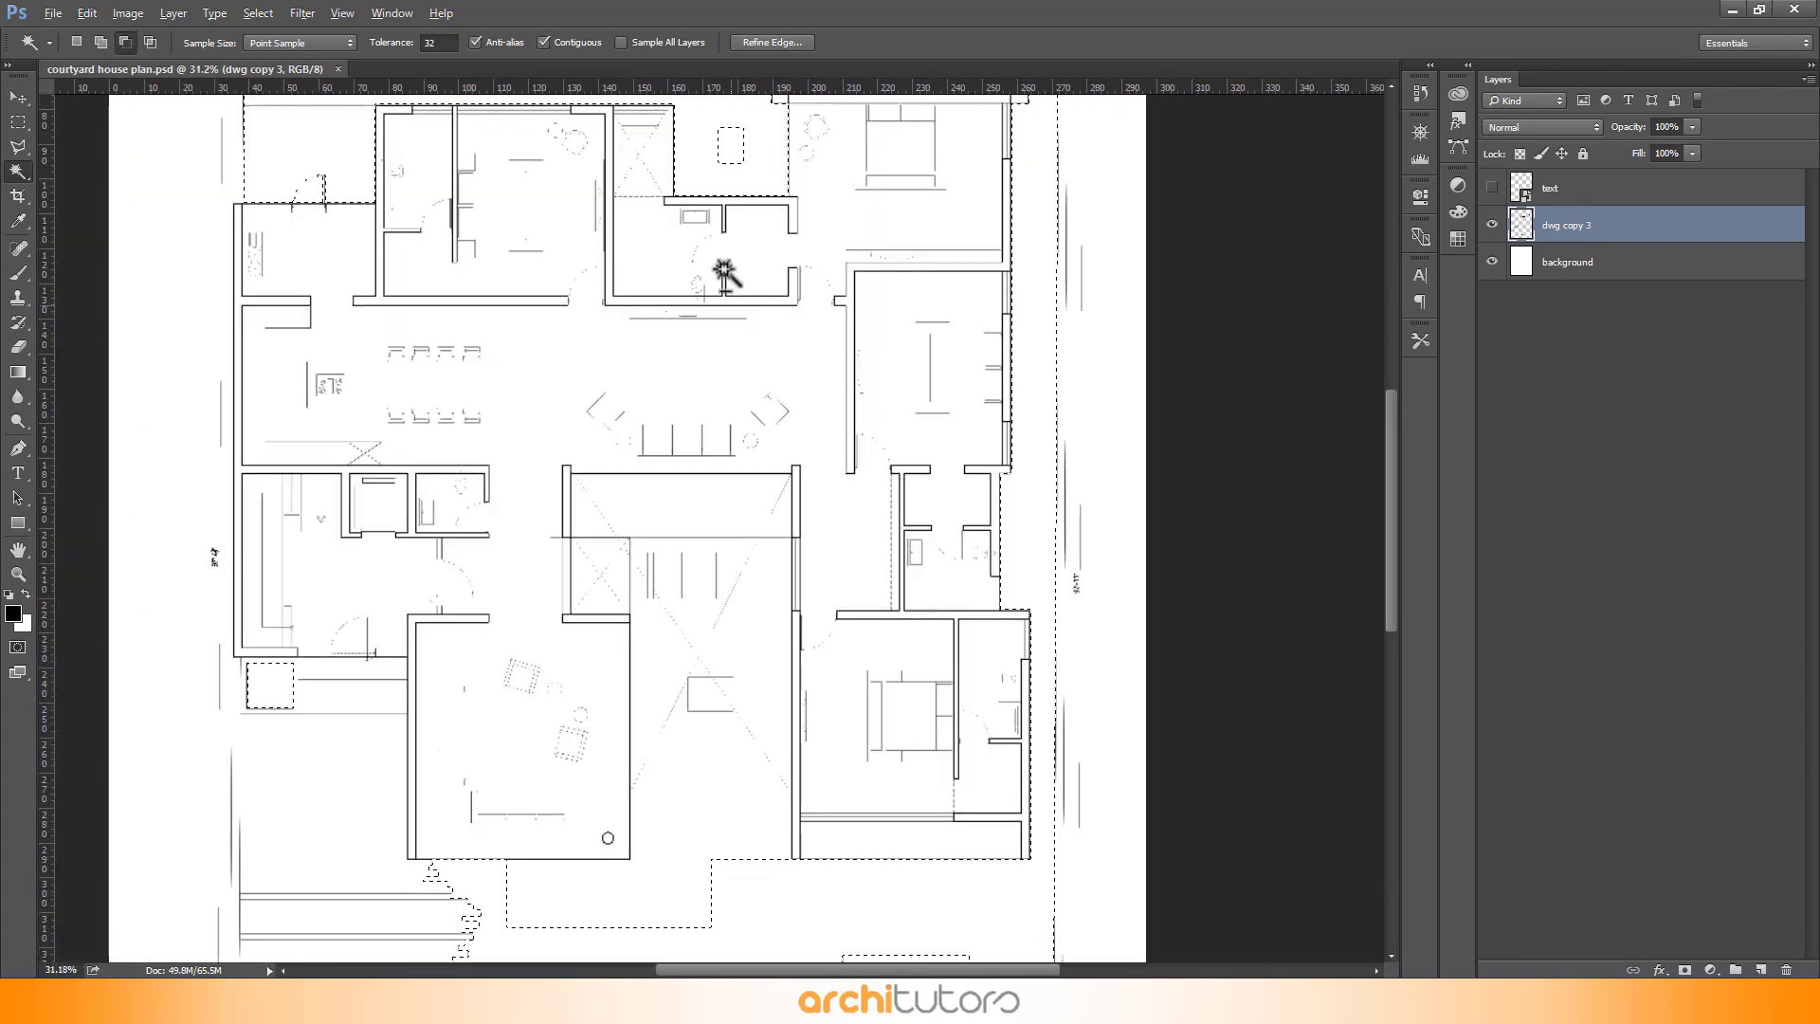
scroll(738, 152, up, 2)
scroll(784, 320, up, 5)
scroll(784, 319, down, 2)
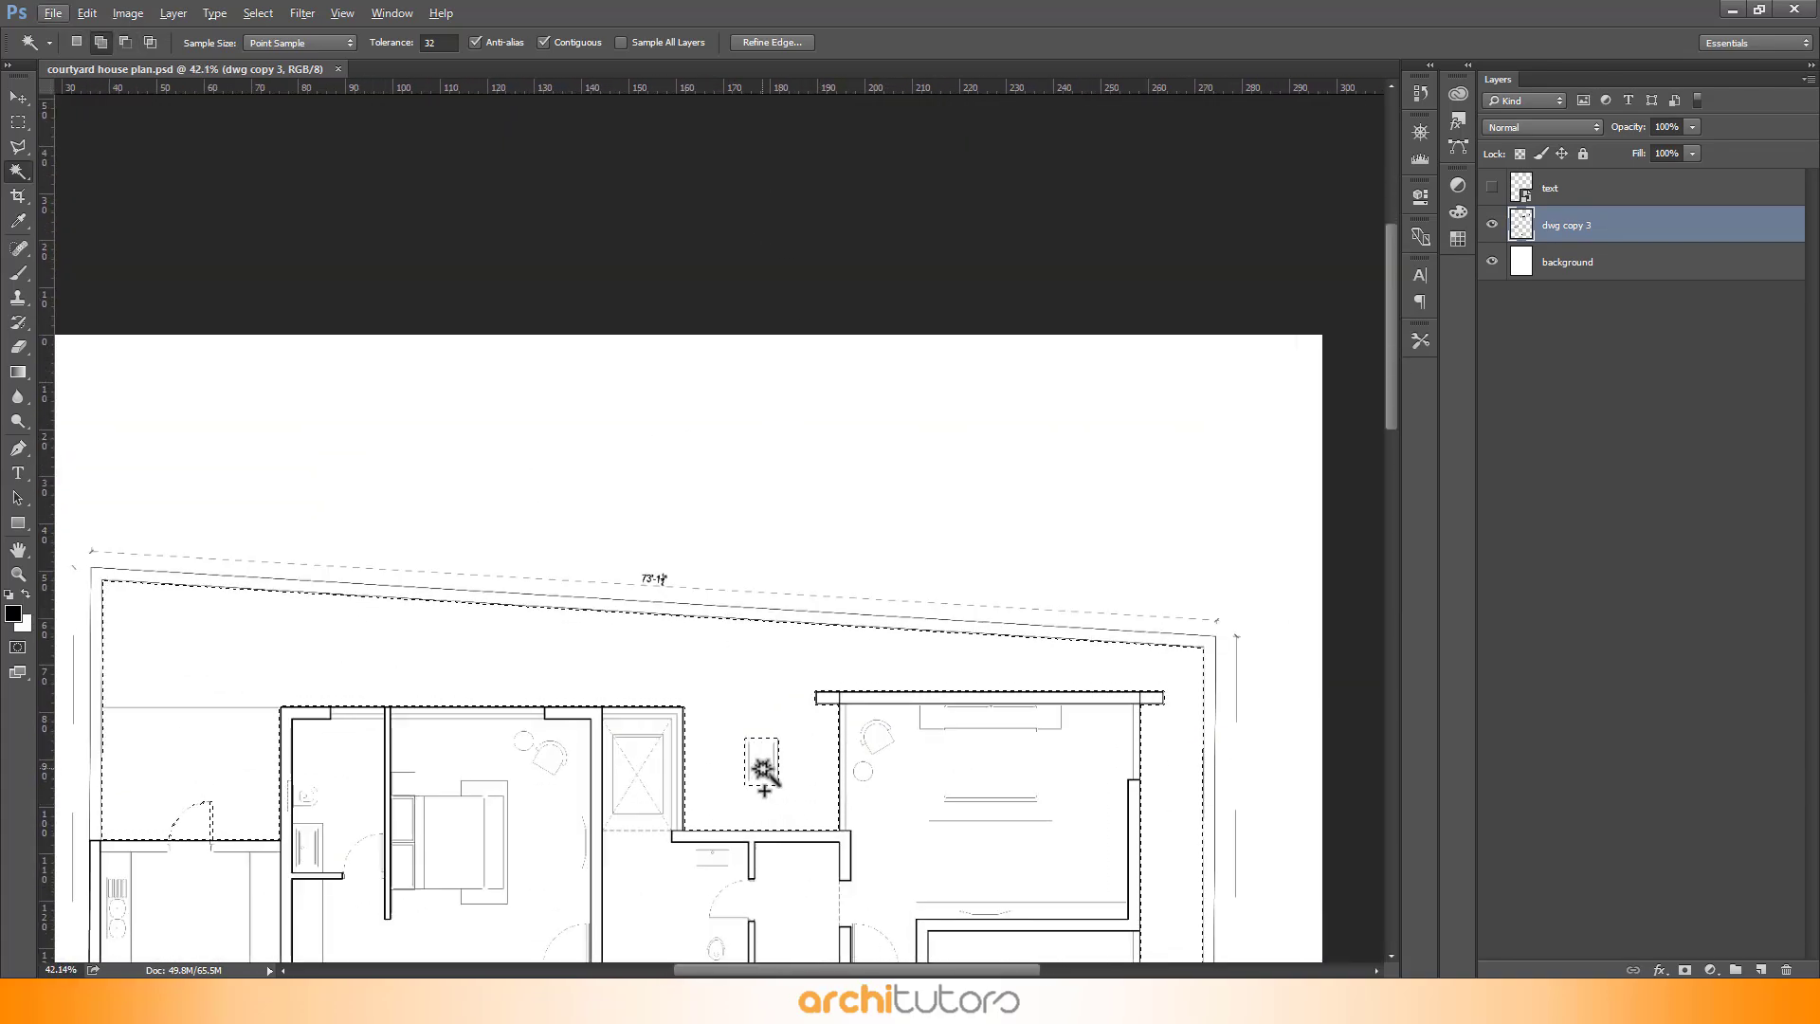
scroll(801, 305, down, 3)
scroll(792, 375, up, 2)
scroll(792, 379, down, 1)
scroll(784, 763, up, 6)
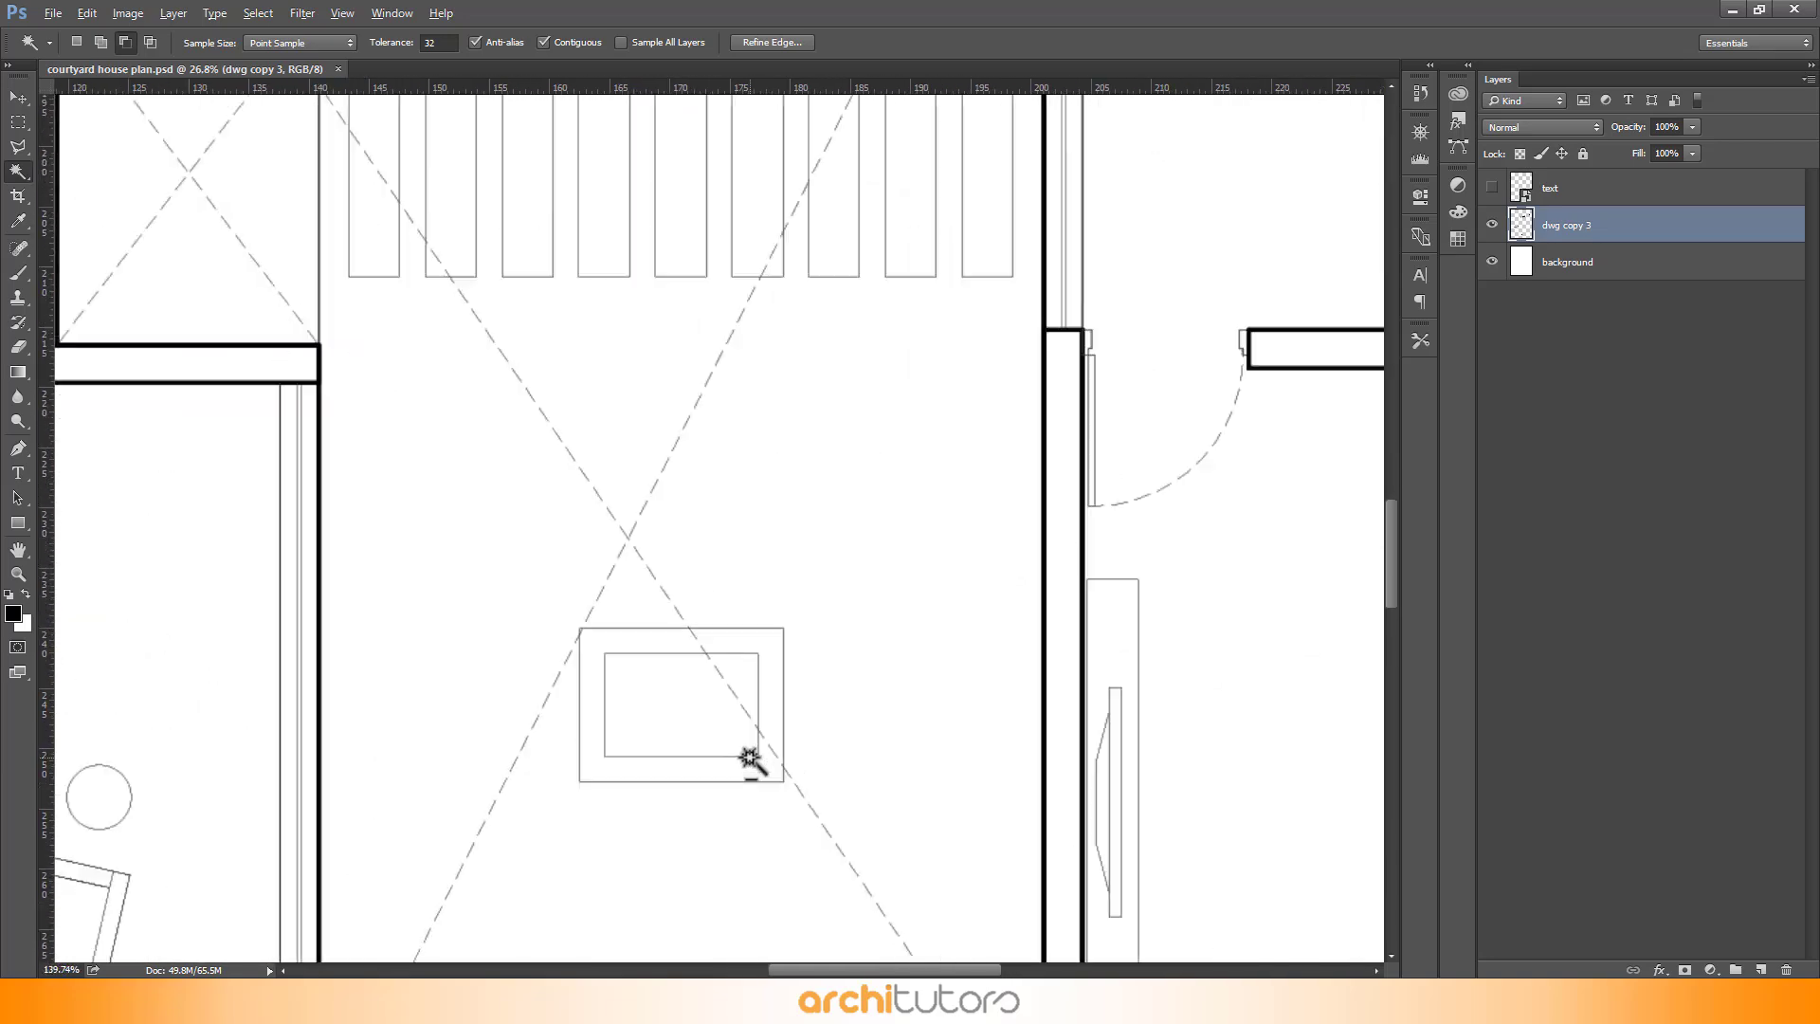
shift+click(697, 721)
scroll(728, 436, down, 3)
scroll(728, 436, down, 5)
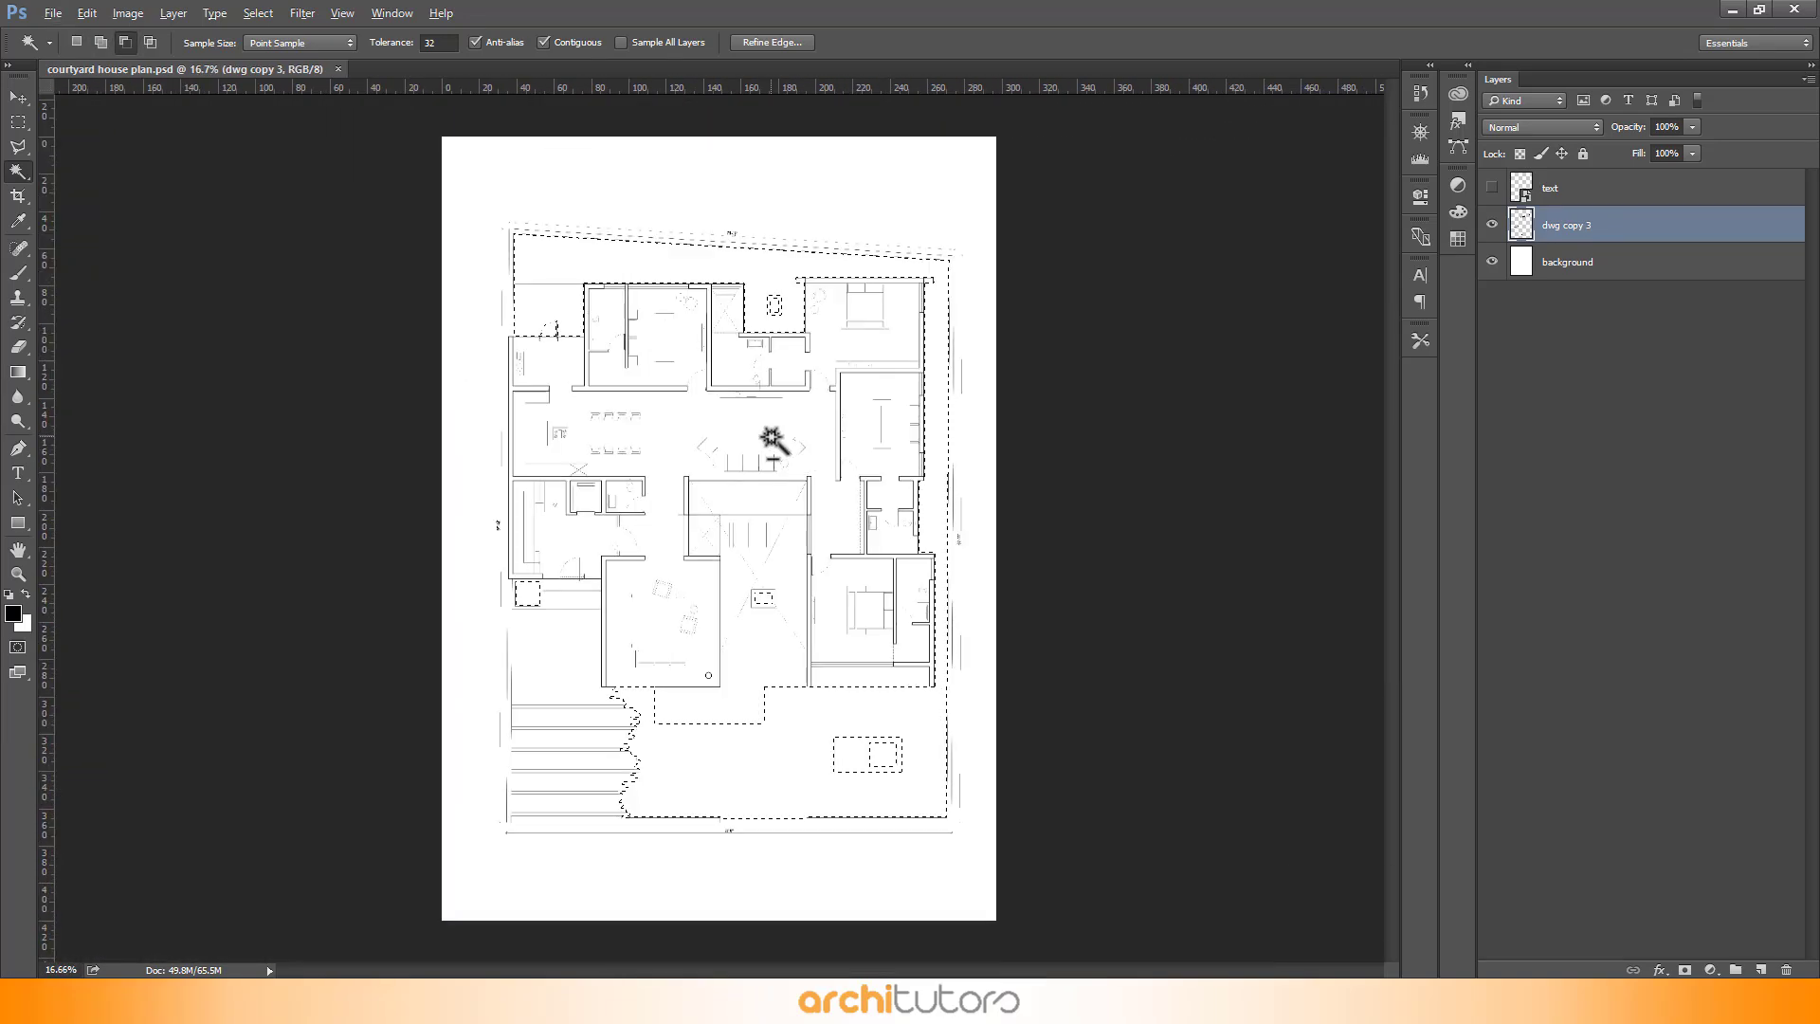
- Add a new layer named green and fill the selection with a colour of hue 68 and saturation 28
click(1760, 970)
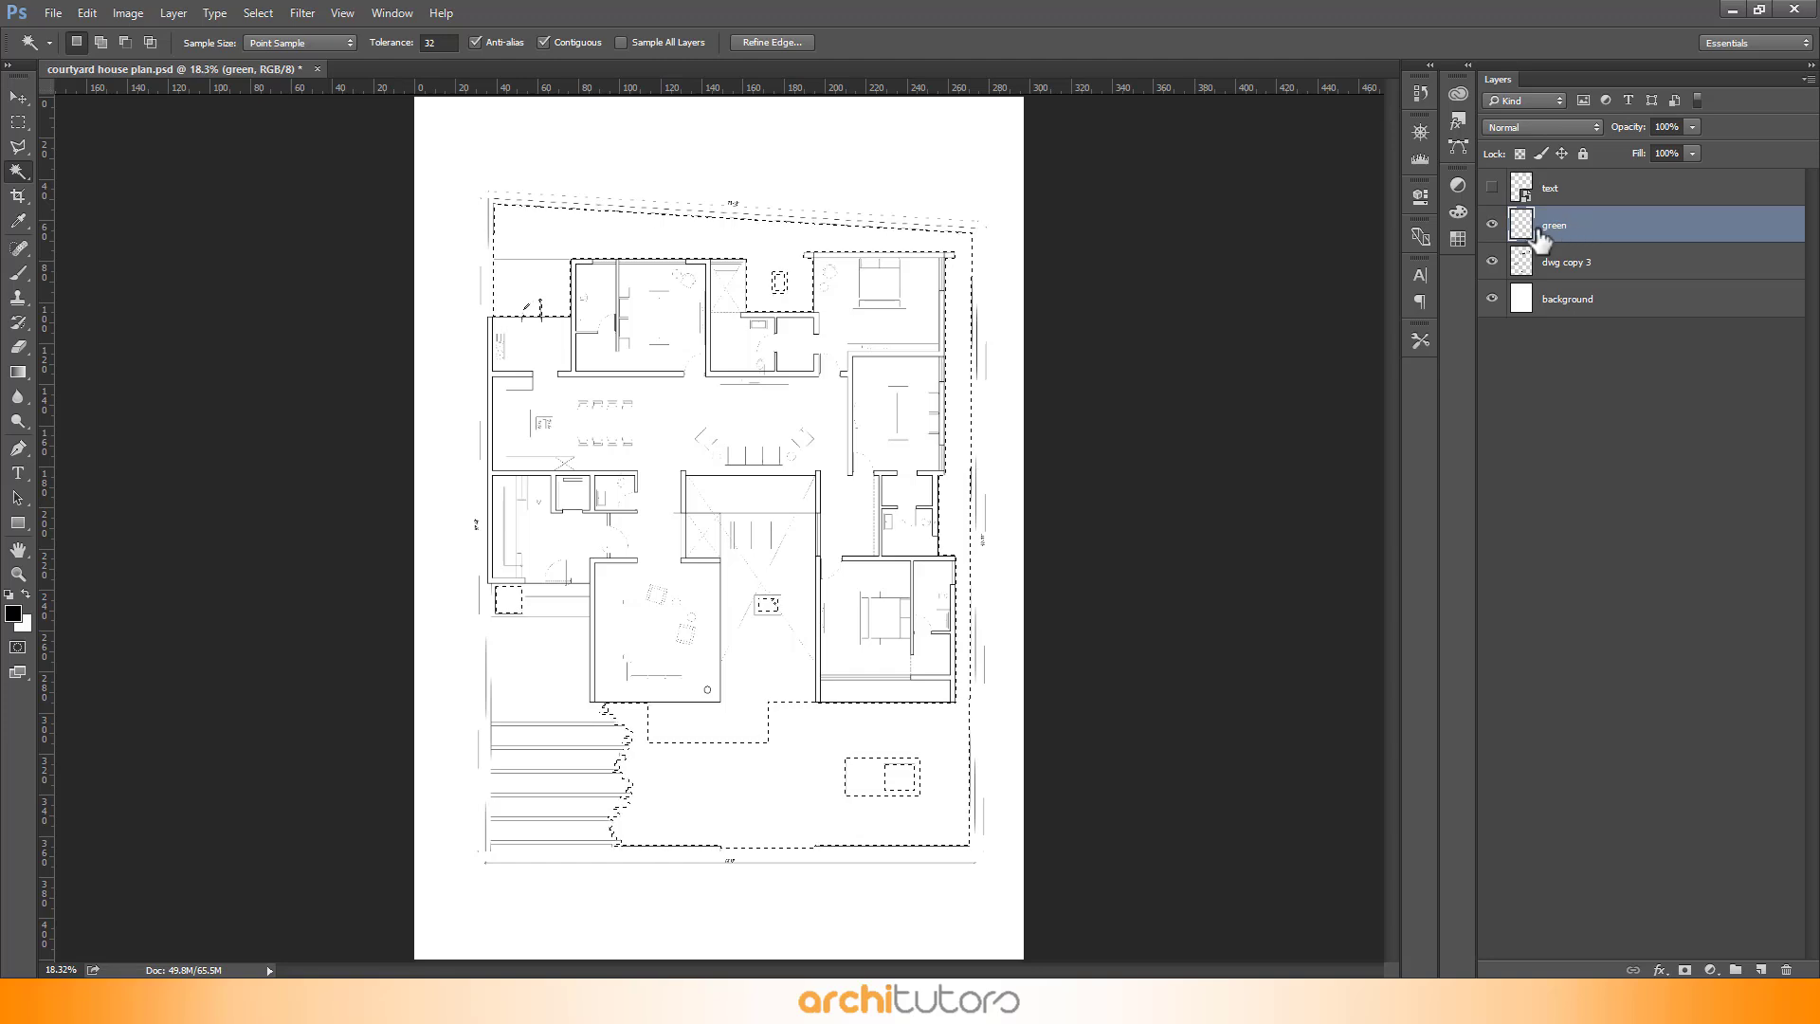
key(shift+BackSpace)
click(939, 521)
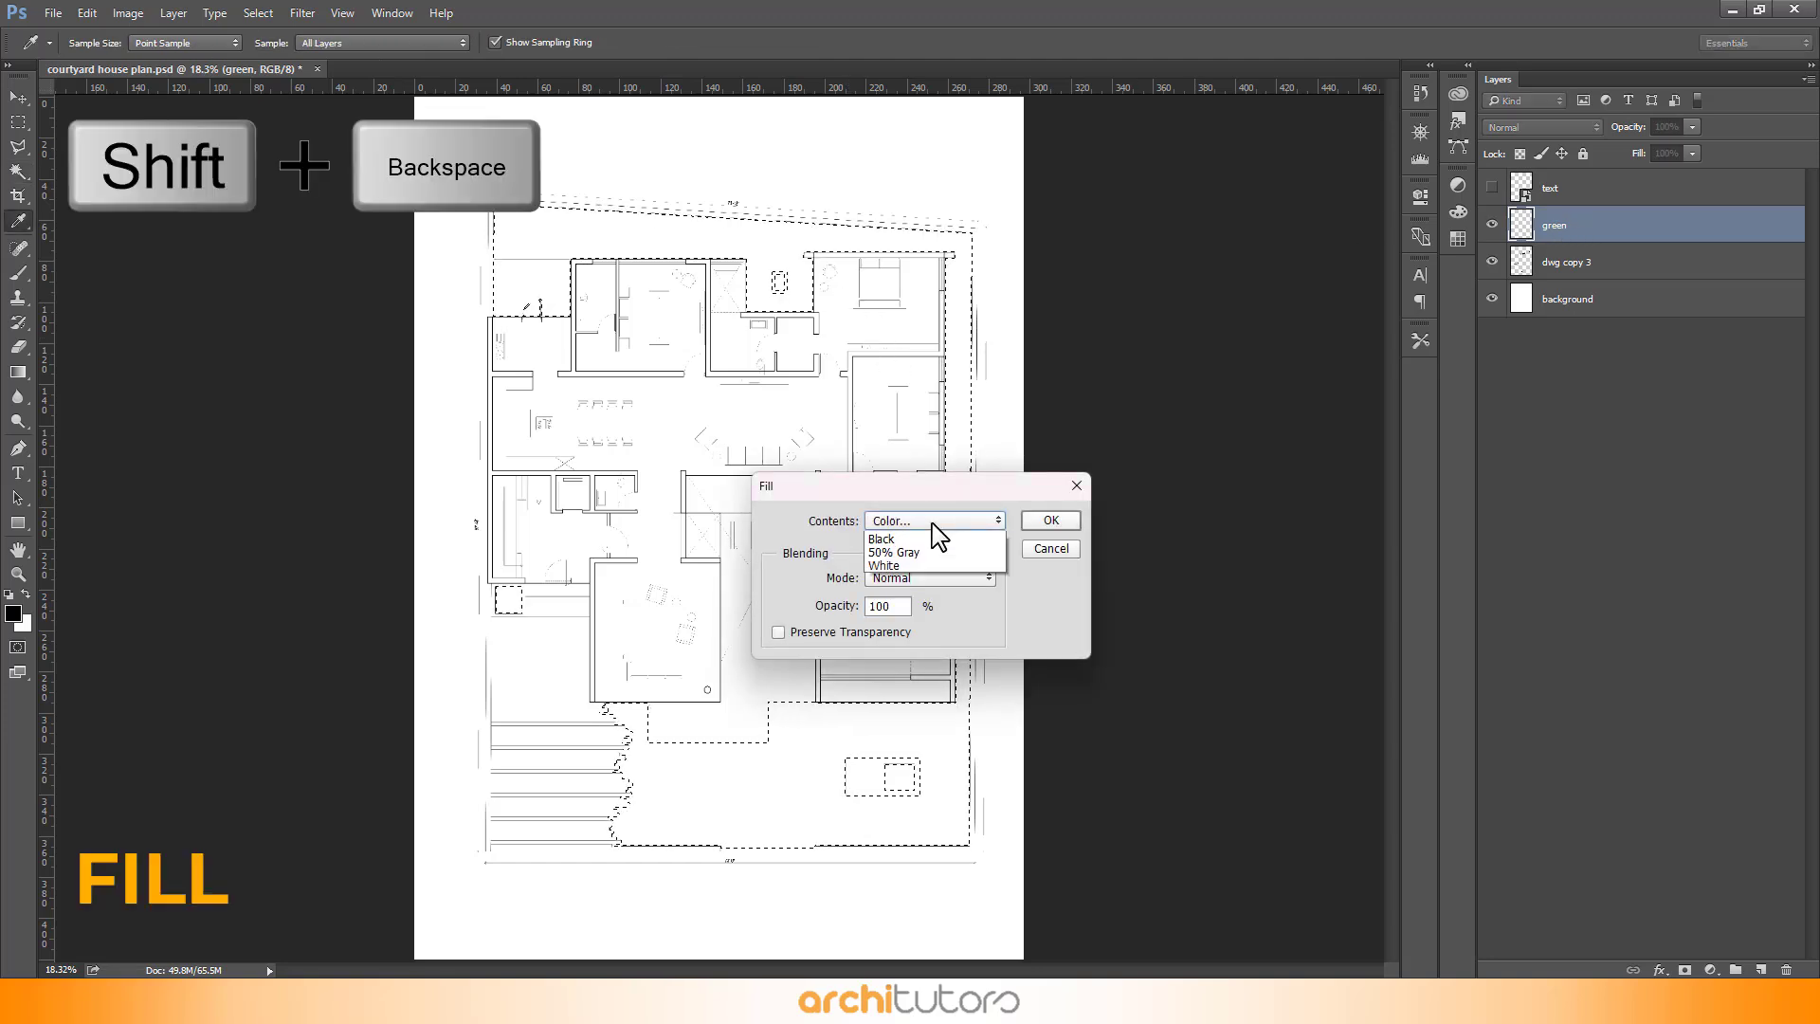
click(934, 519)
drag(455, 130, 566, 122)
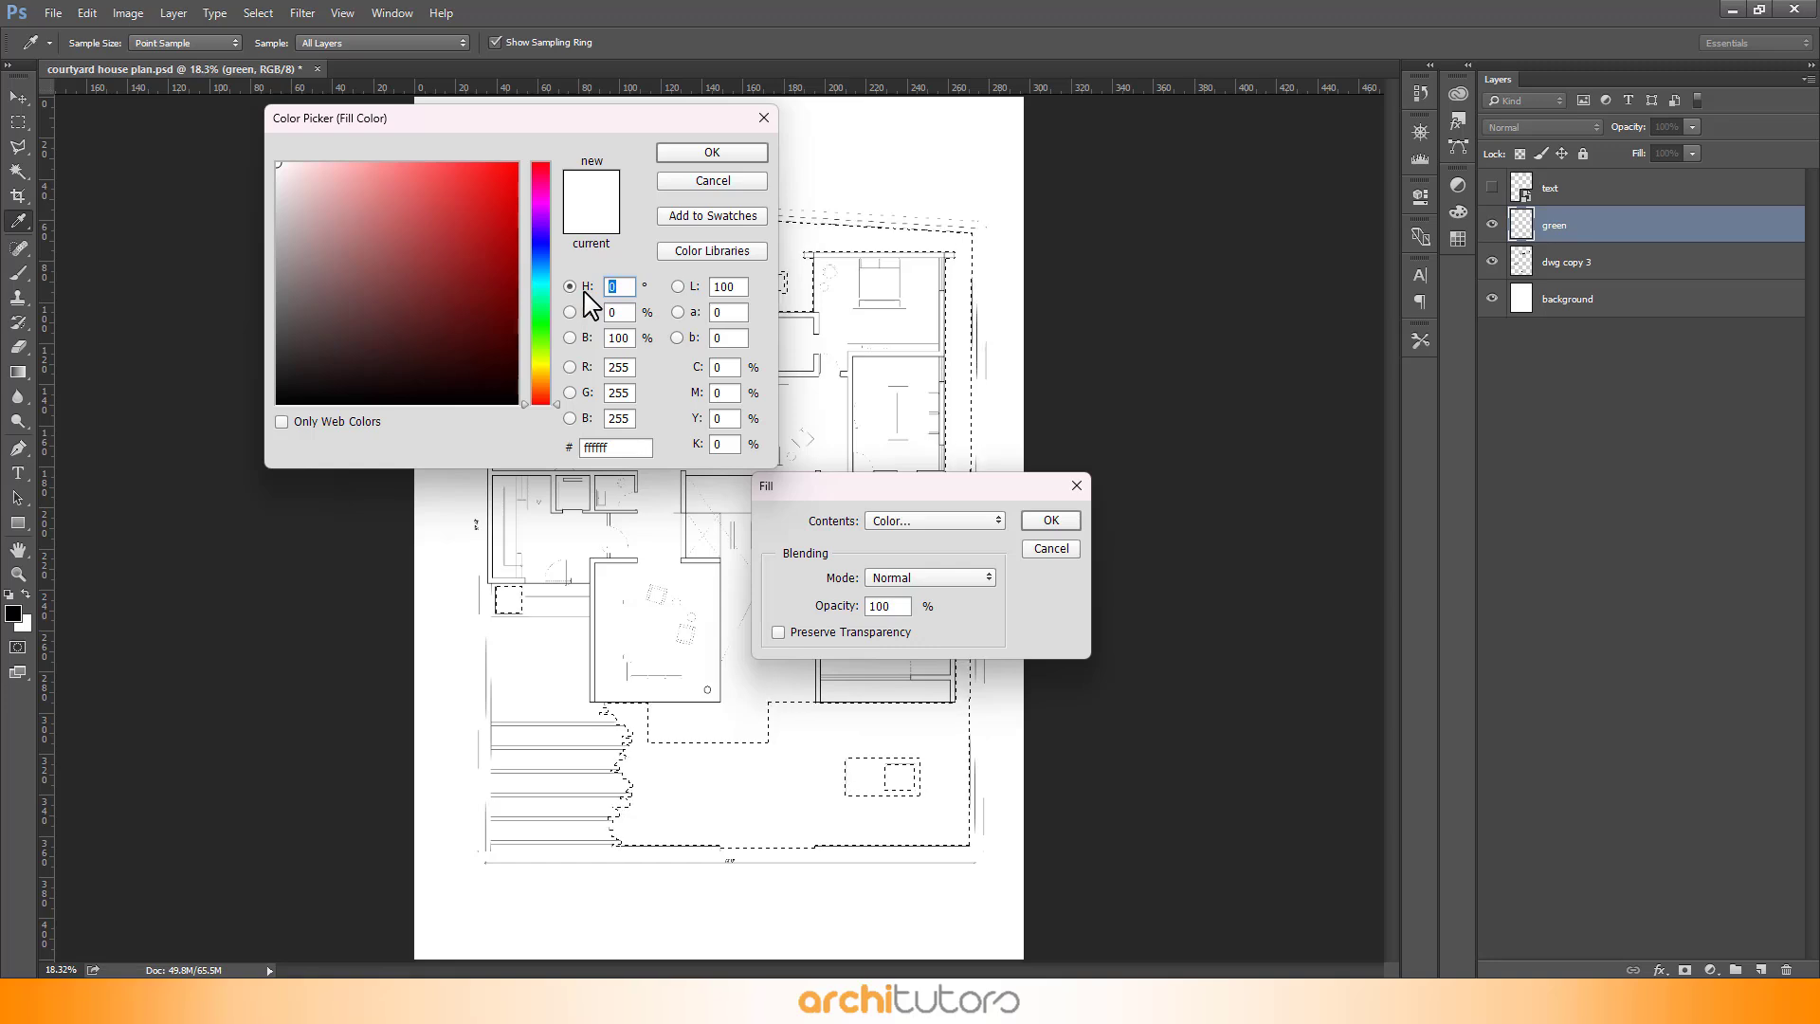
text(68)
key(Tab)
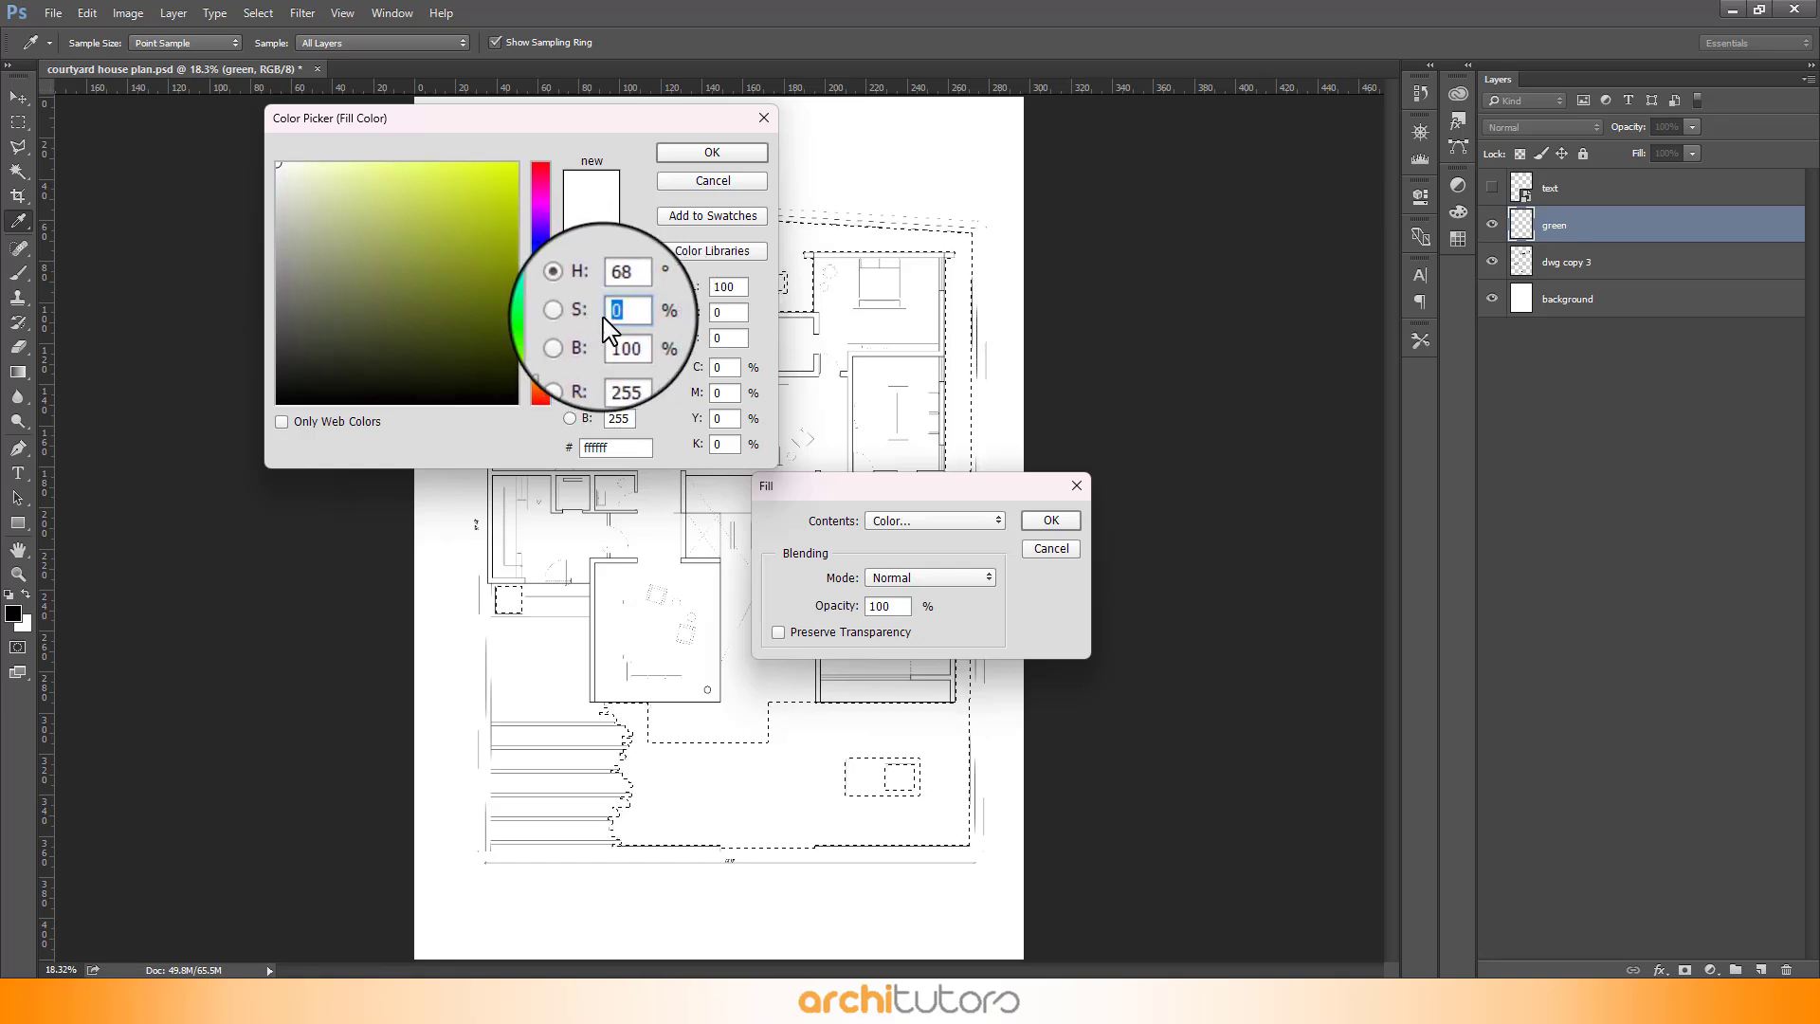
text(28)
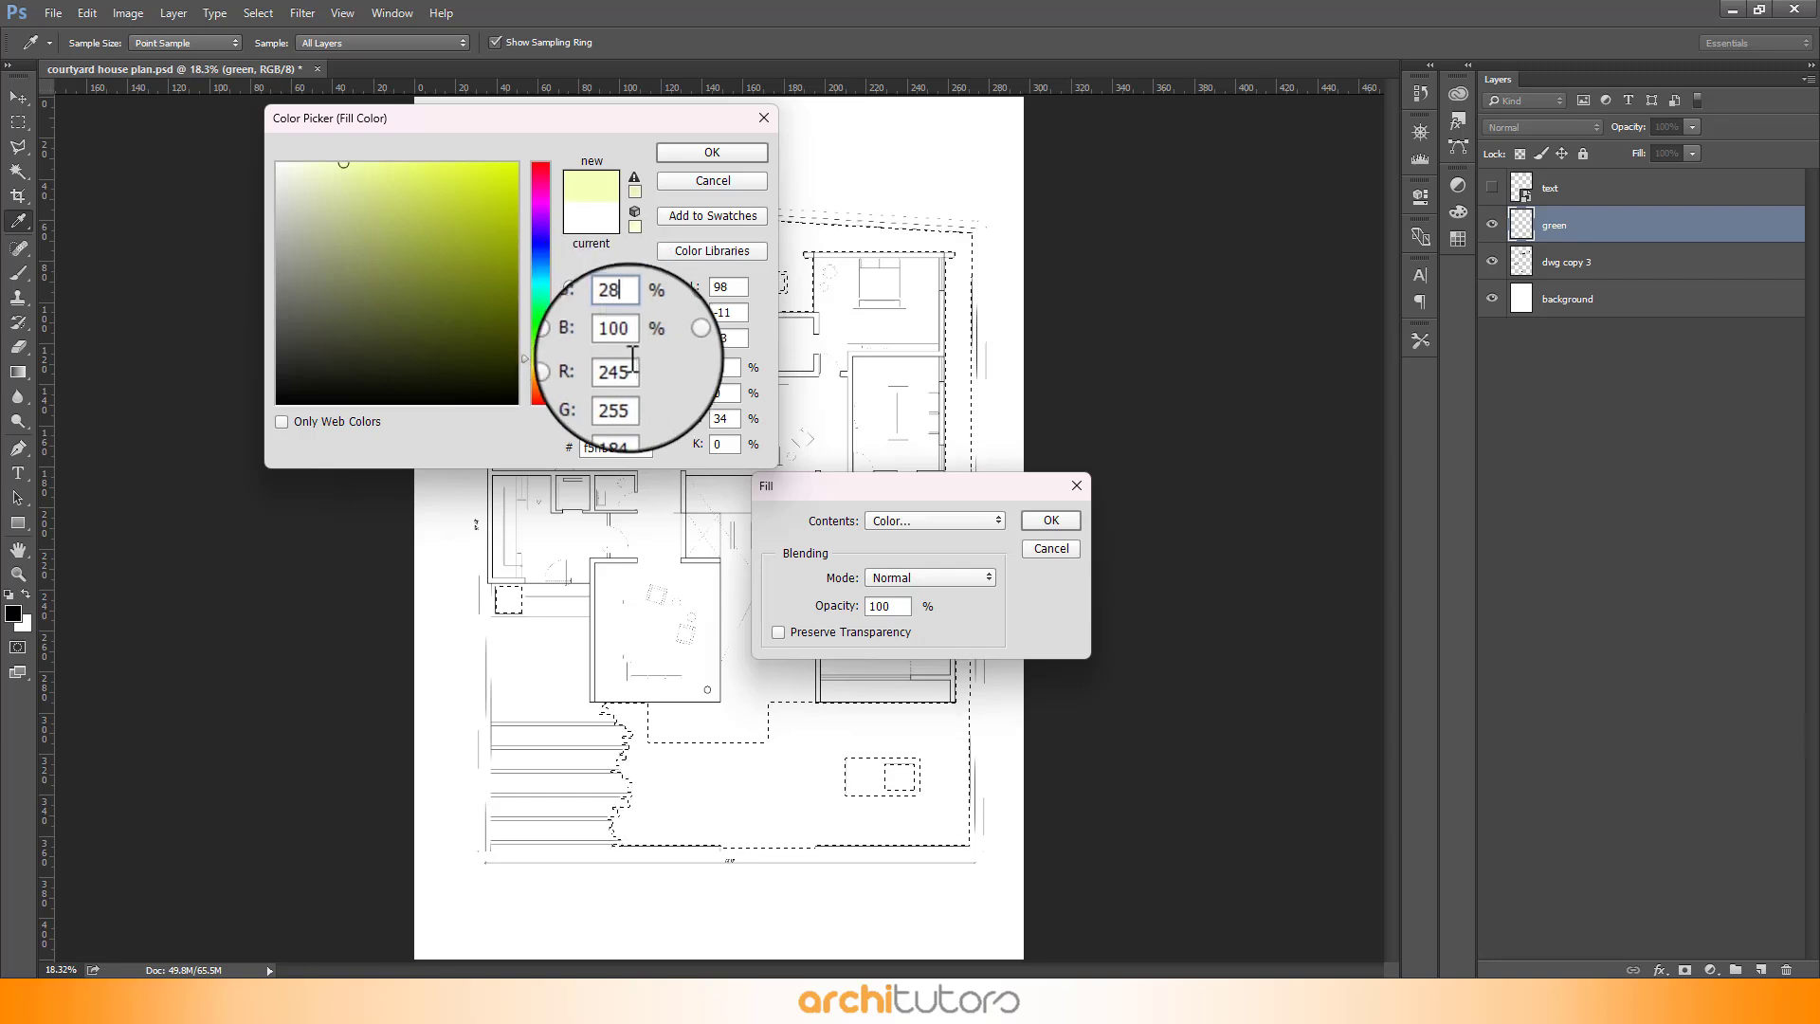
key(Tab)
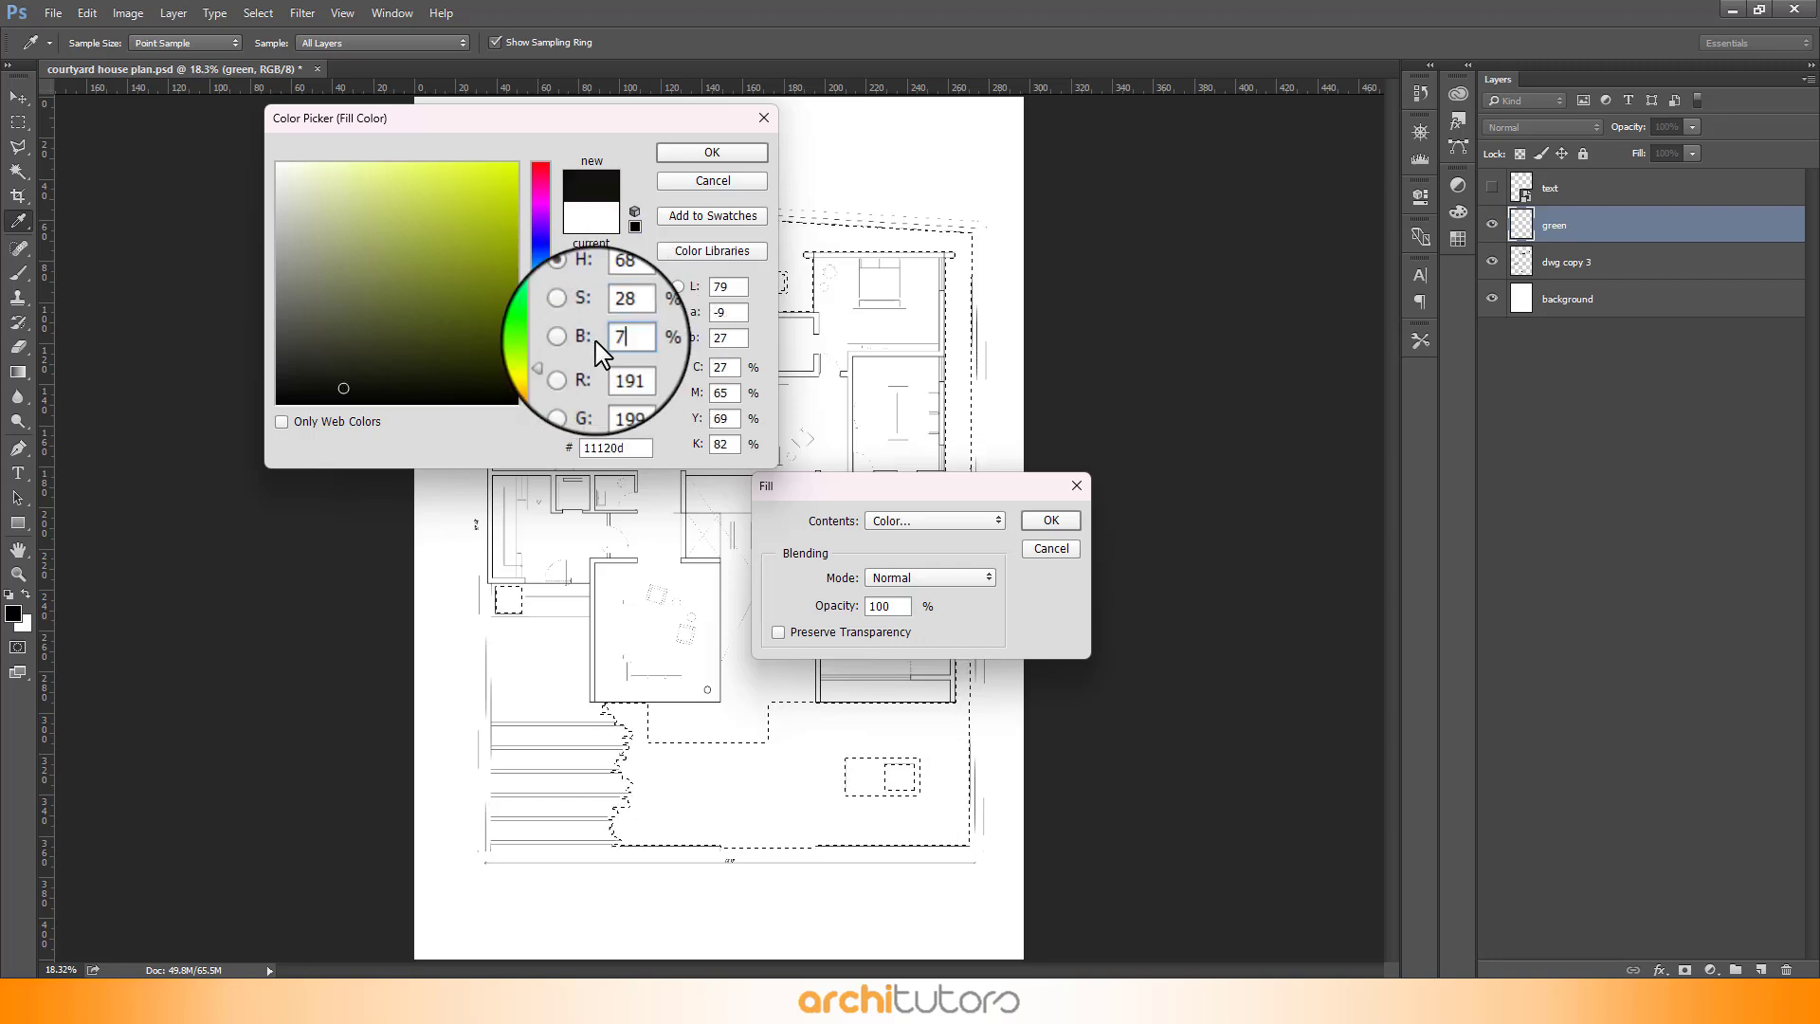
click(712, 152)
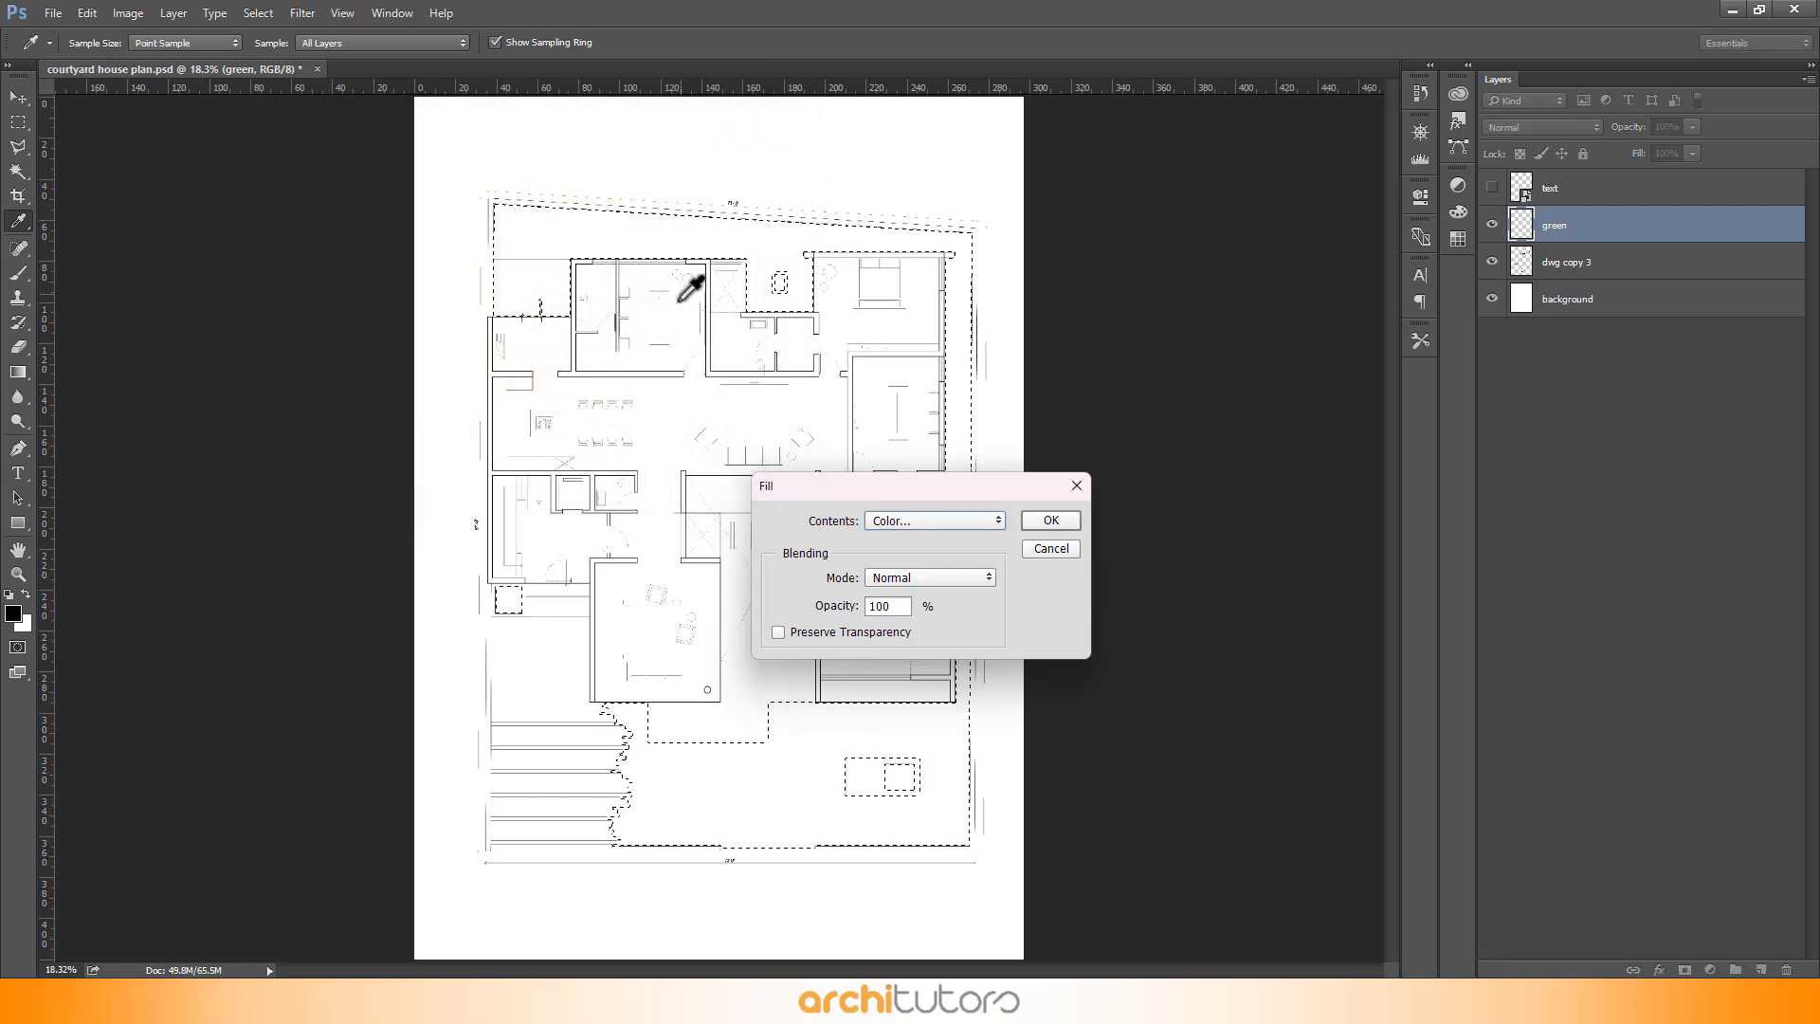
click(1033, 522)
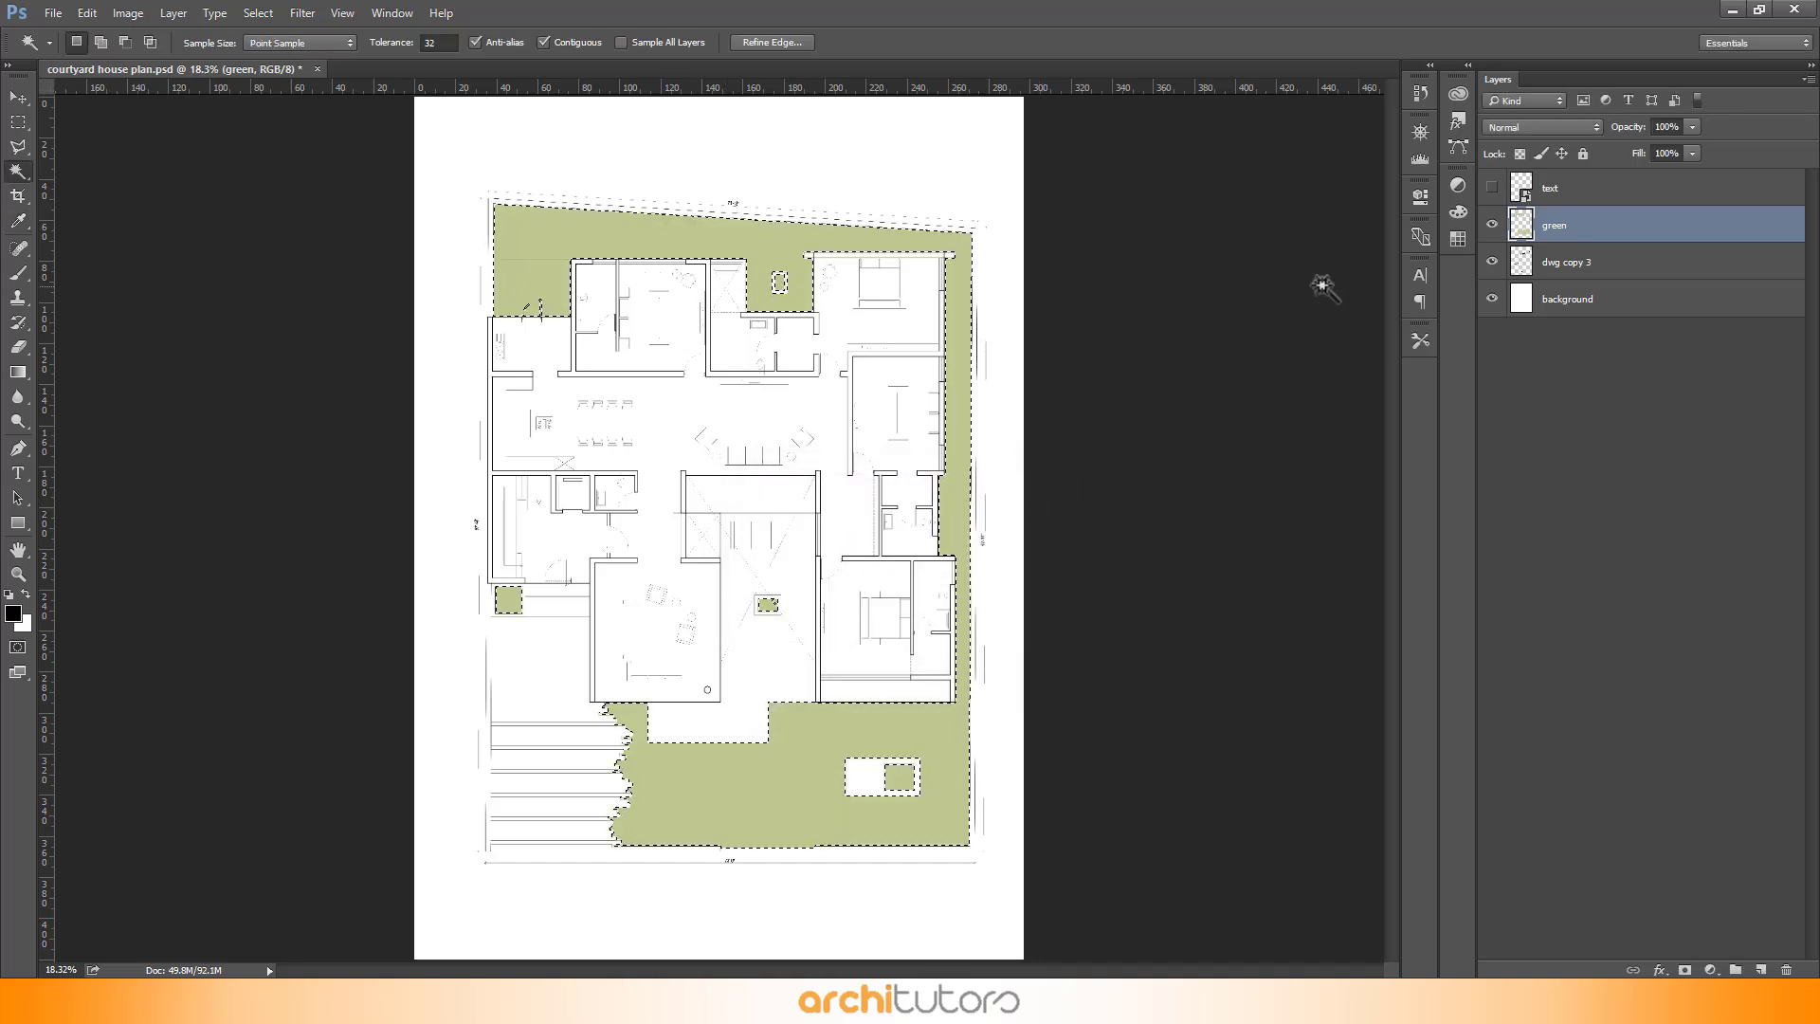
- Group the green layer into a group named grass and move the group below dwg copy 3
drag(1602, 233, 1736, 969)
double_click(1570, 219)
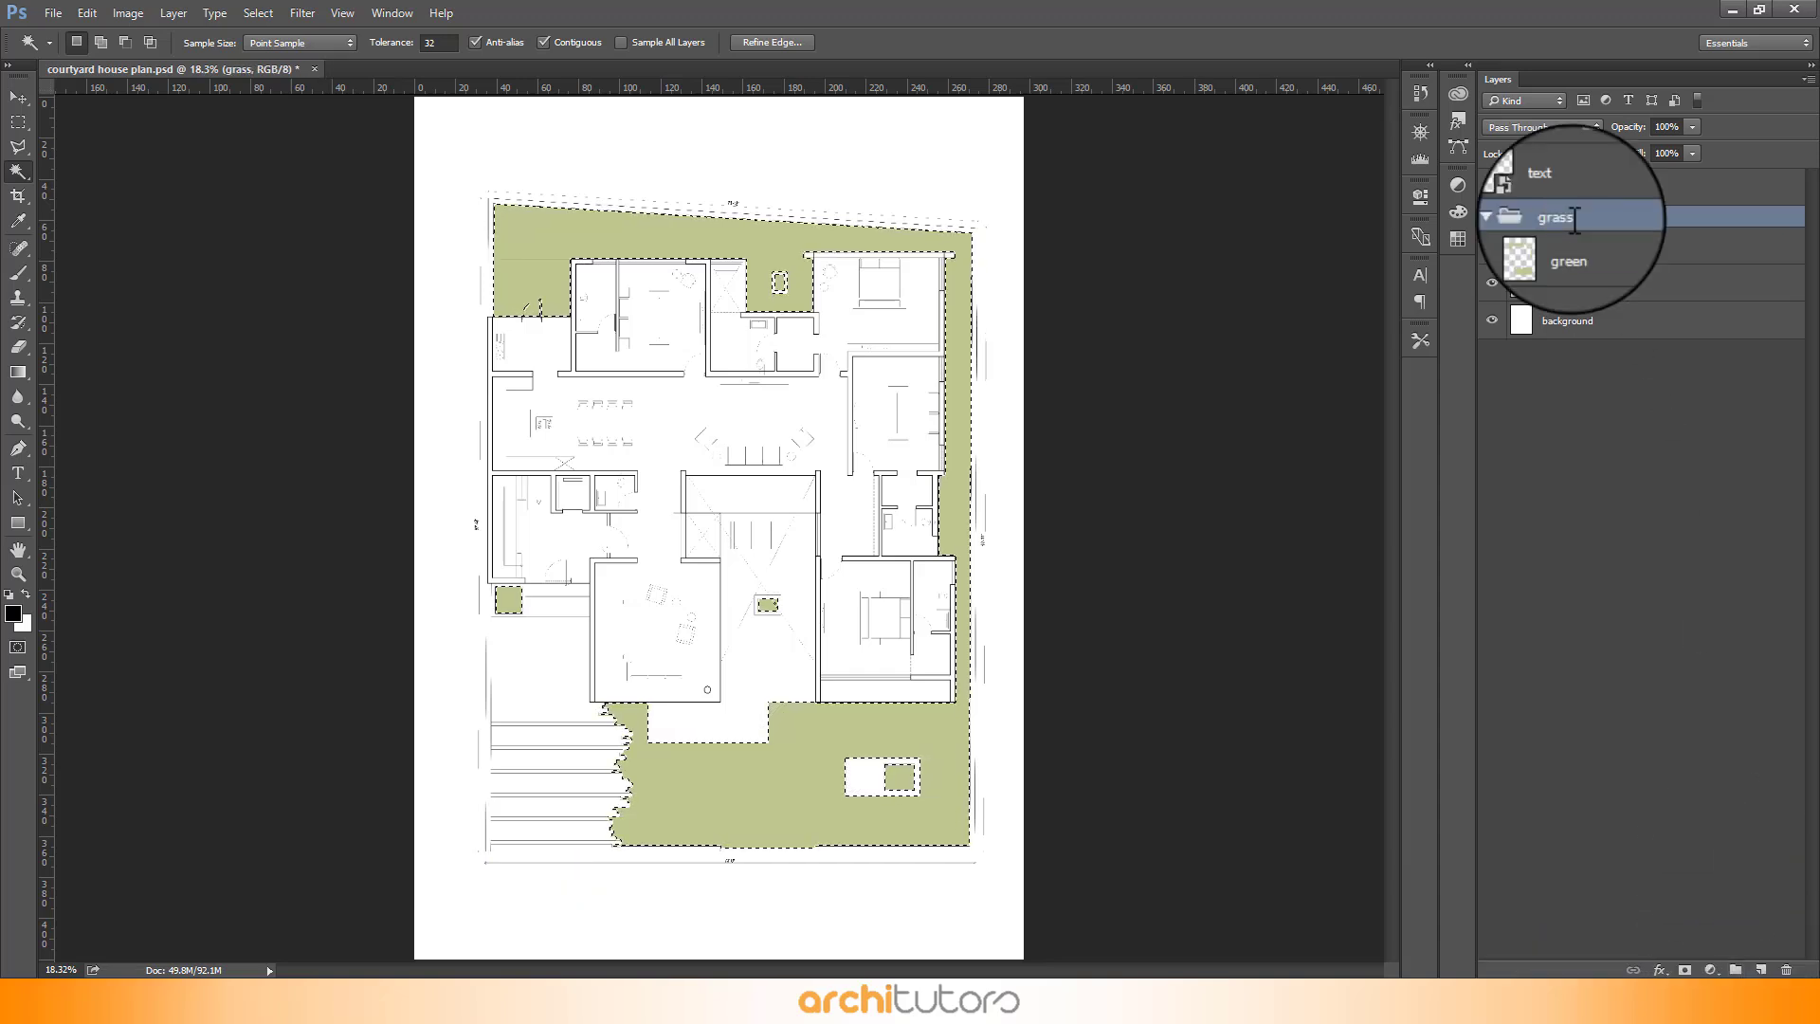
click(1515, 218)
drag(1620, 222, 1616, 264)
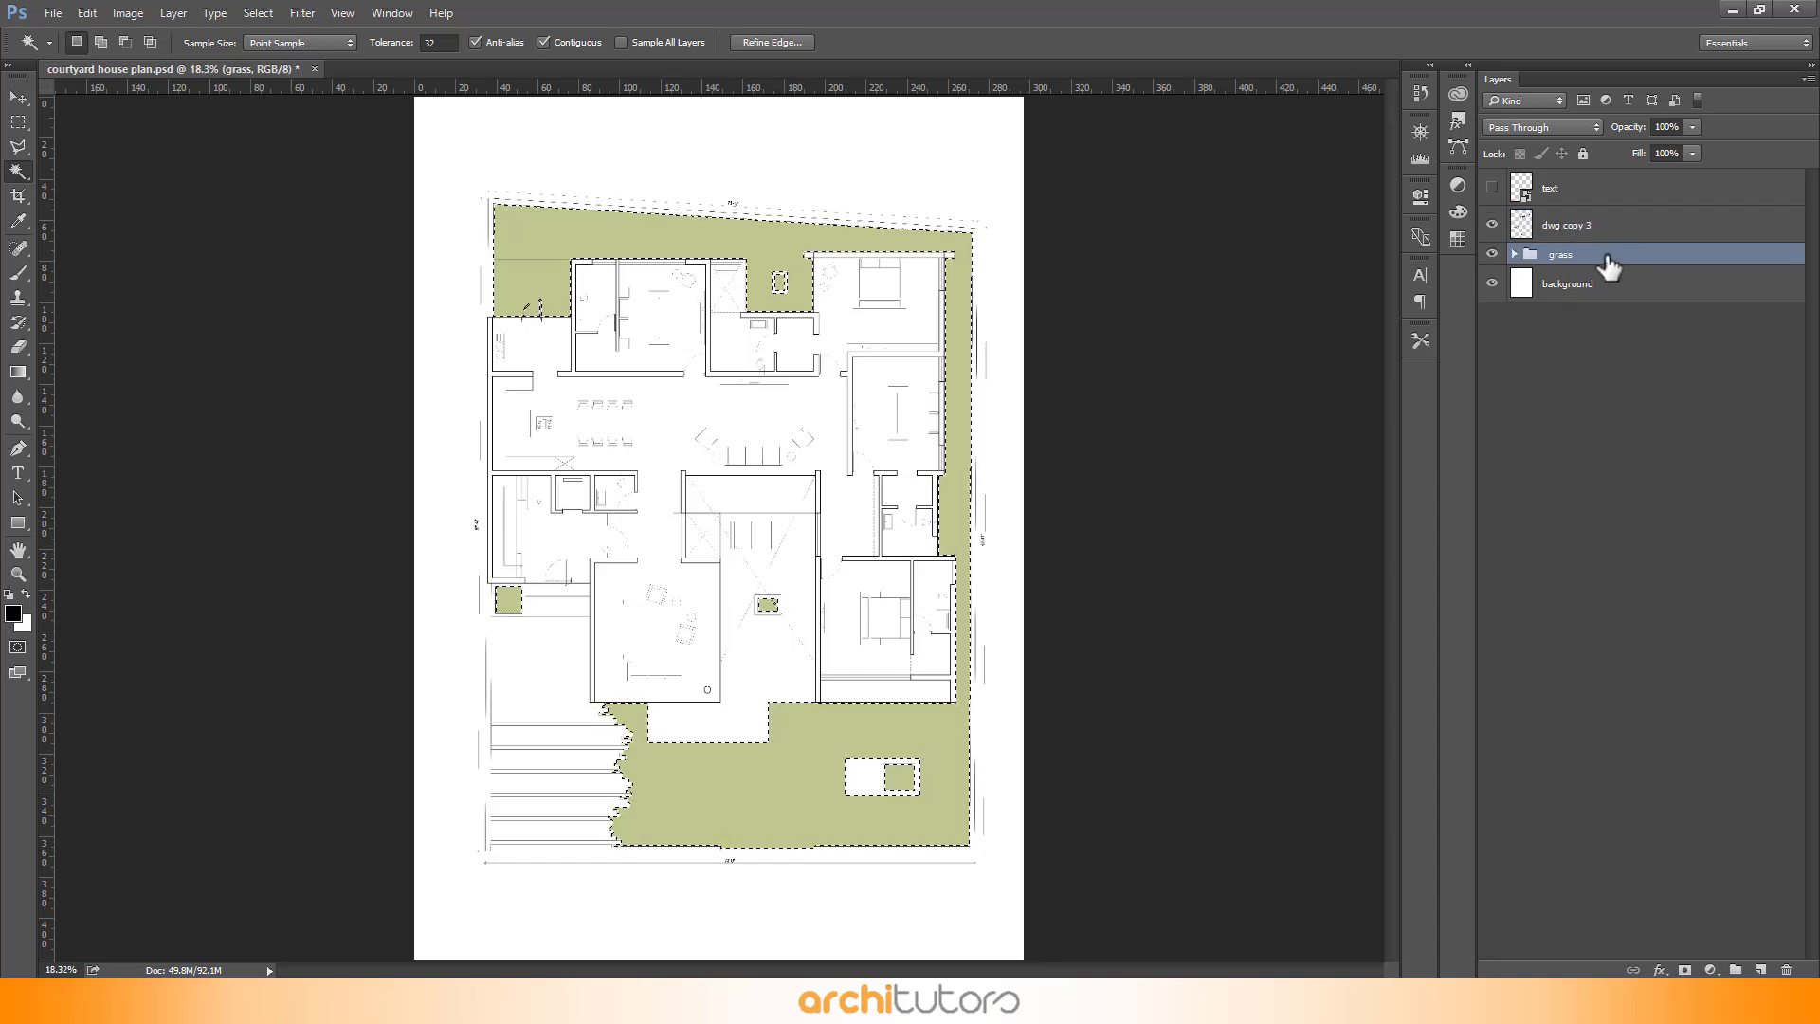
click(1516, 254)
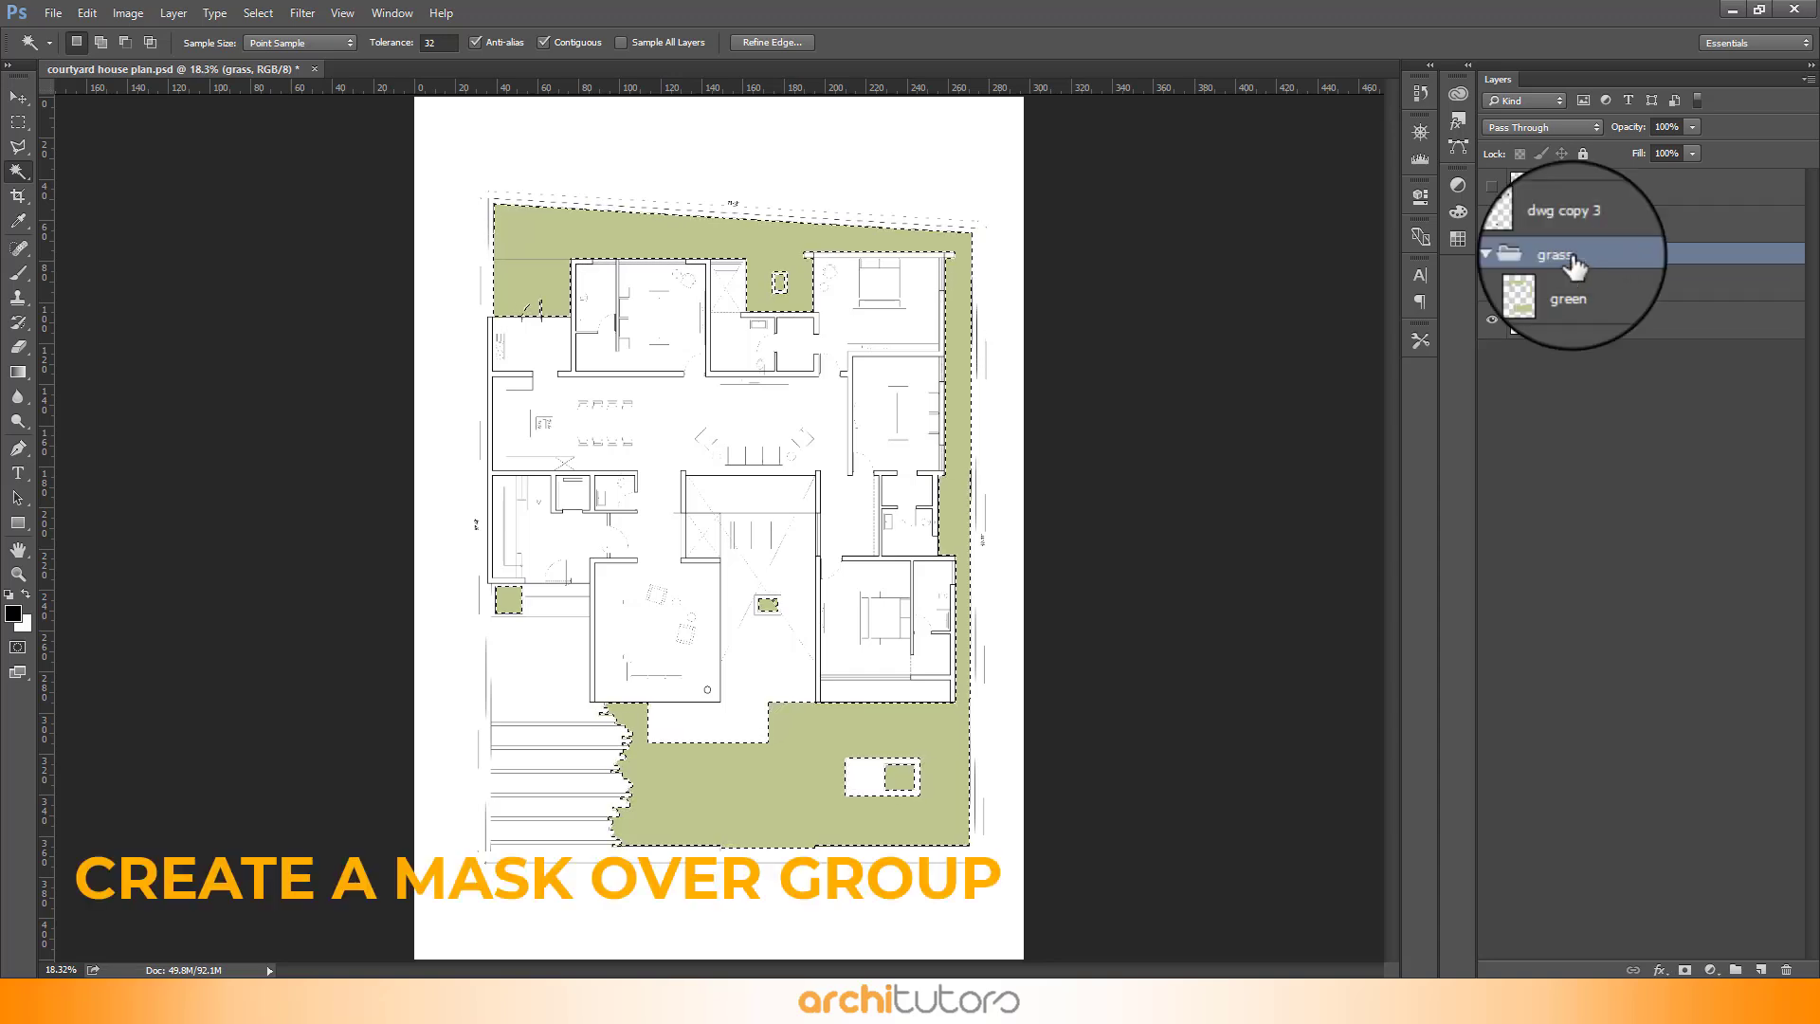
- Add a layer mask to the grass group and mask out everything outside the grass selection
drag(1678, 699, 1697, 943)
click(1684, 969)
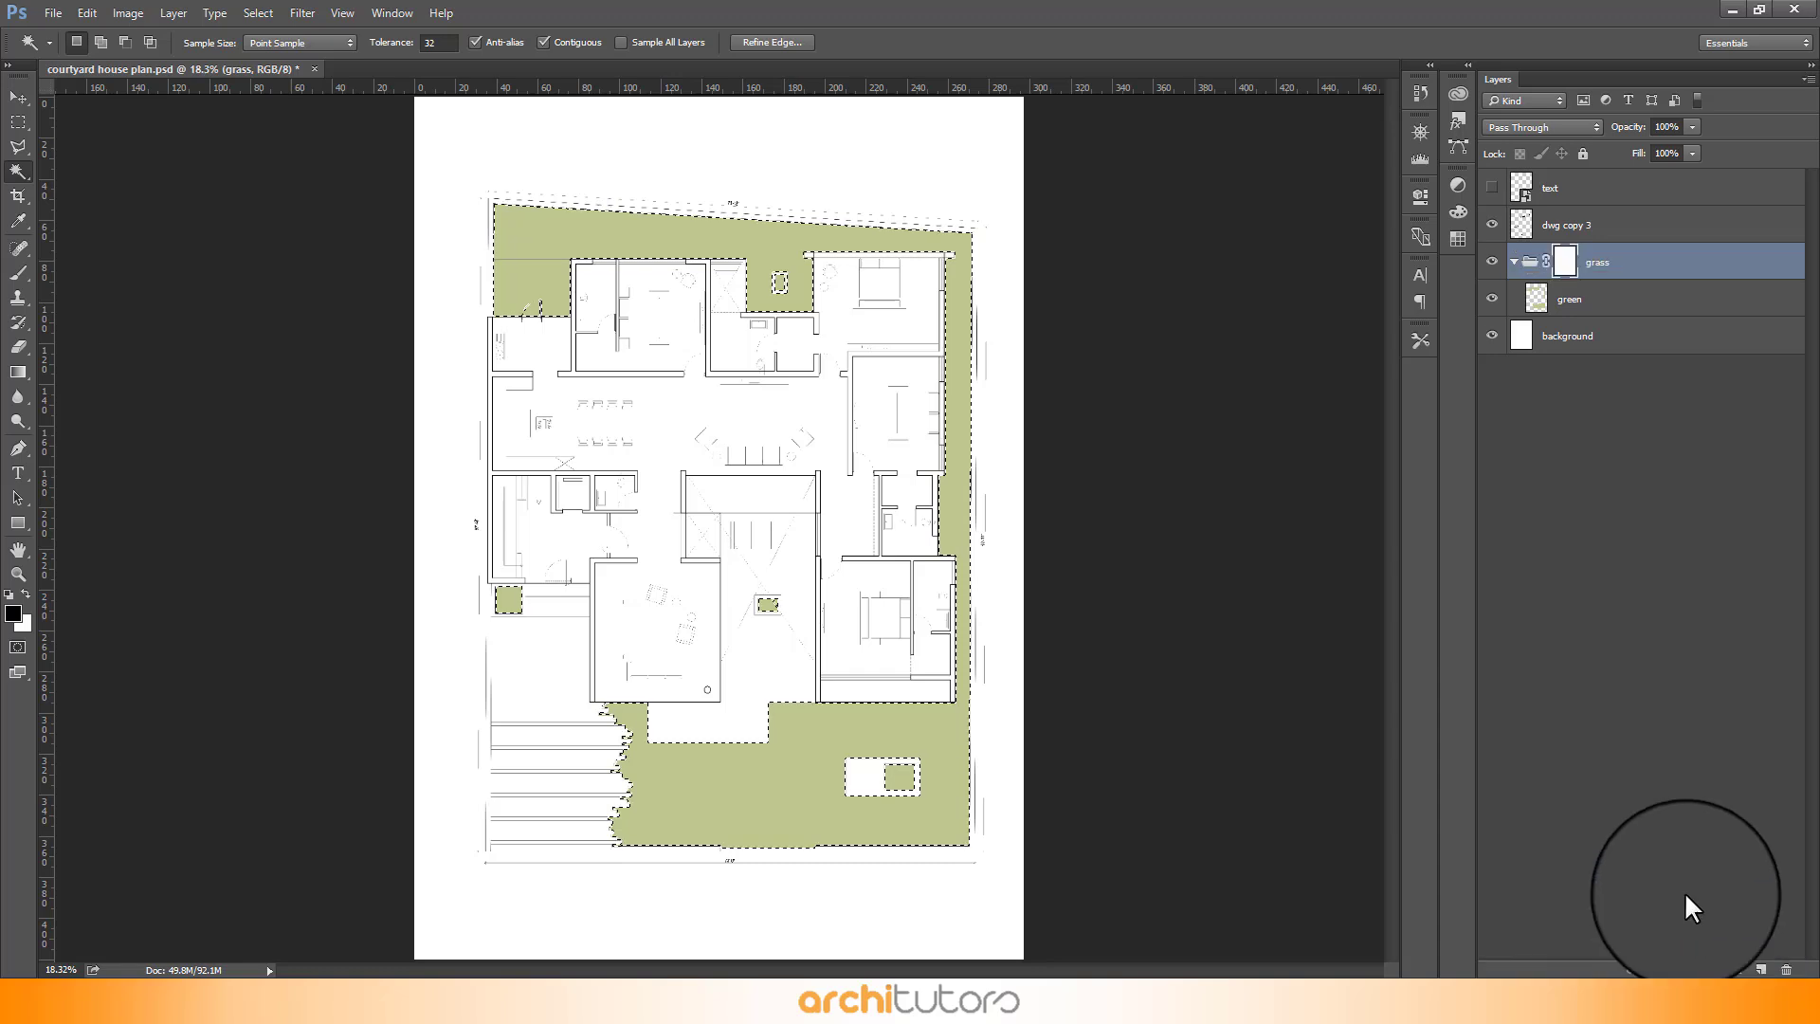
key(v)
key(ctrl+shift+i)
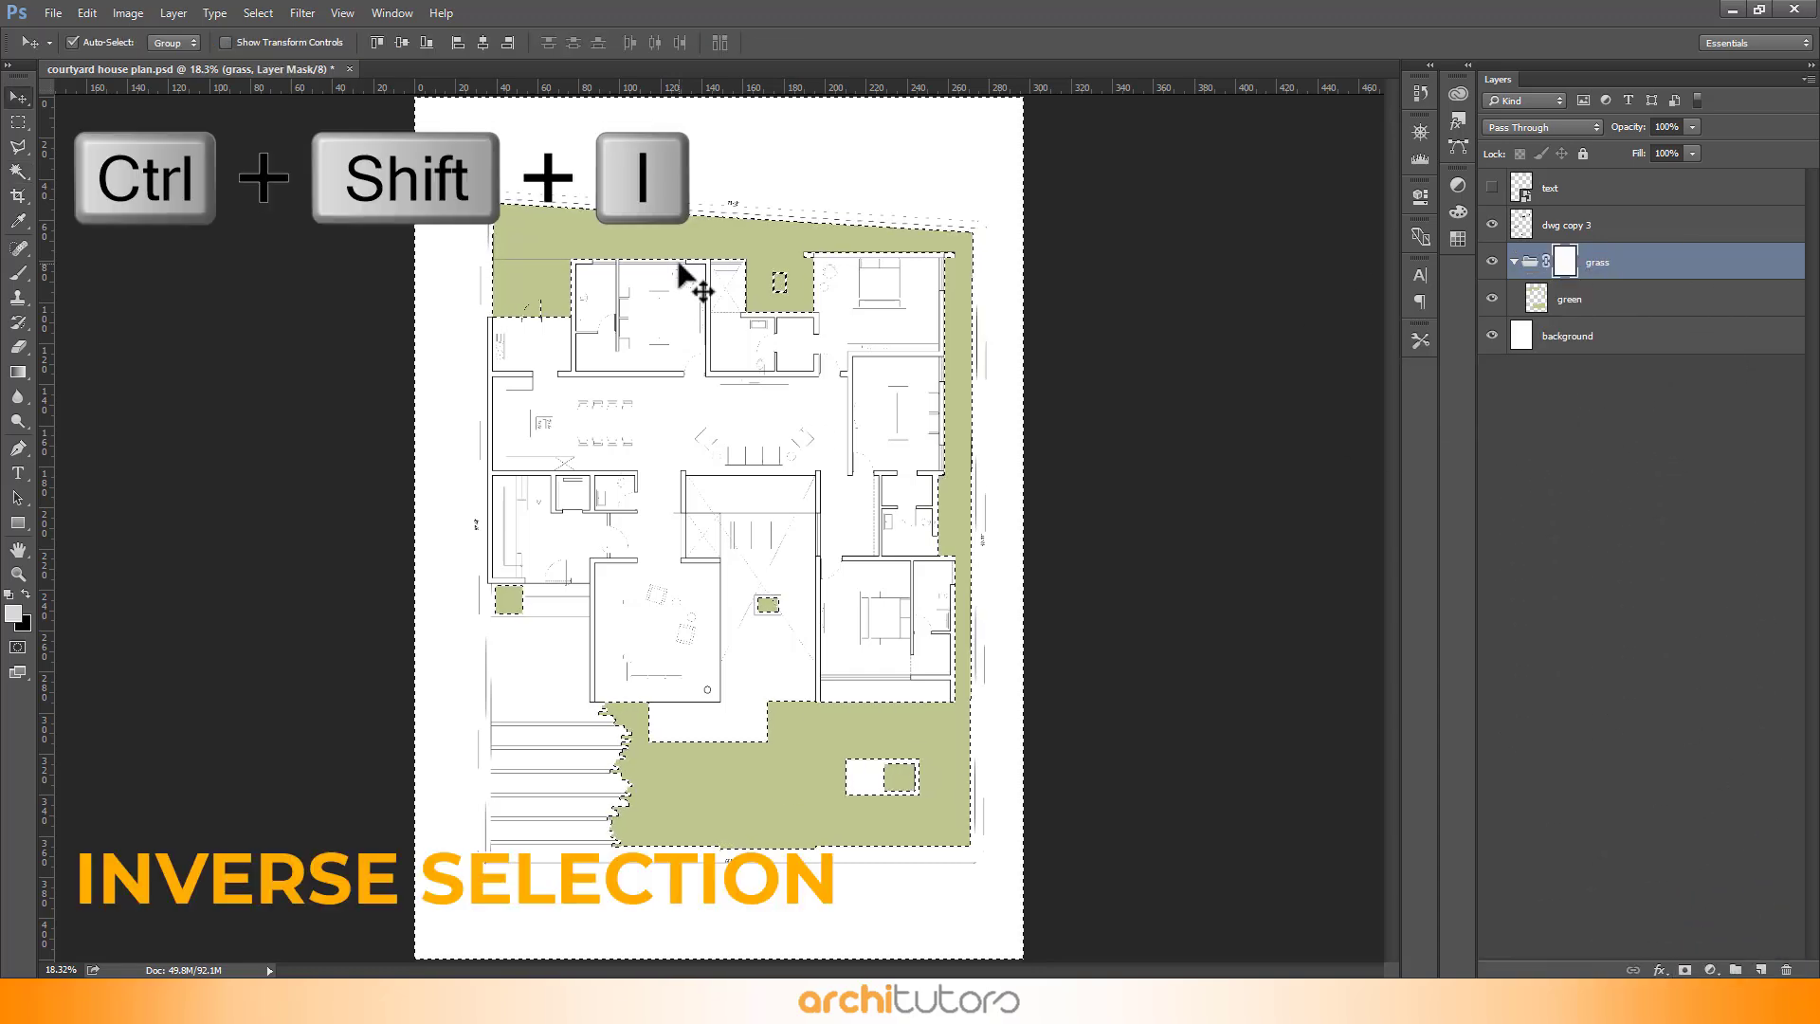
key(Delete)
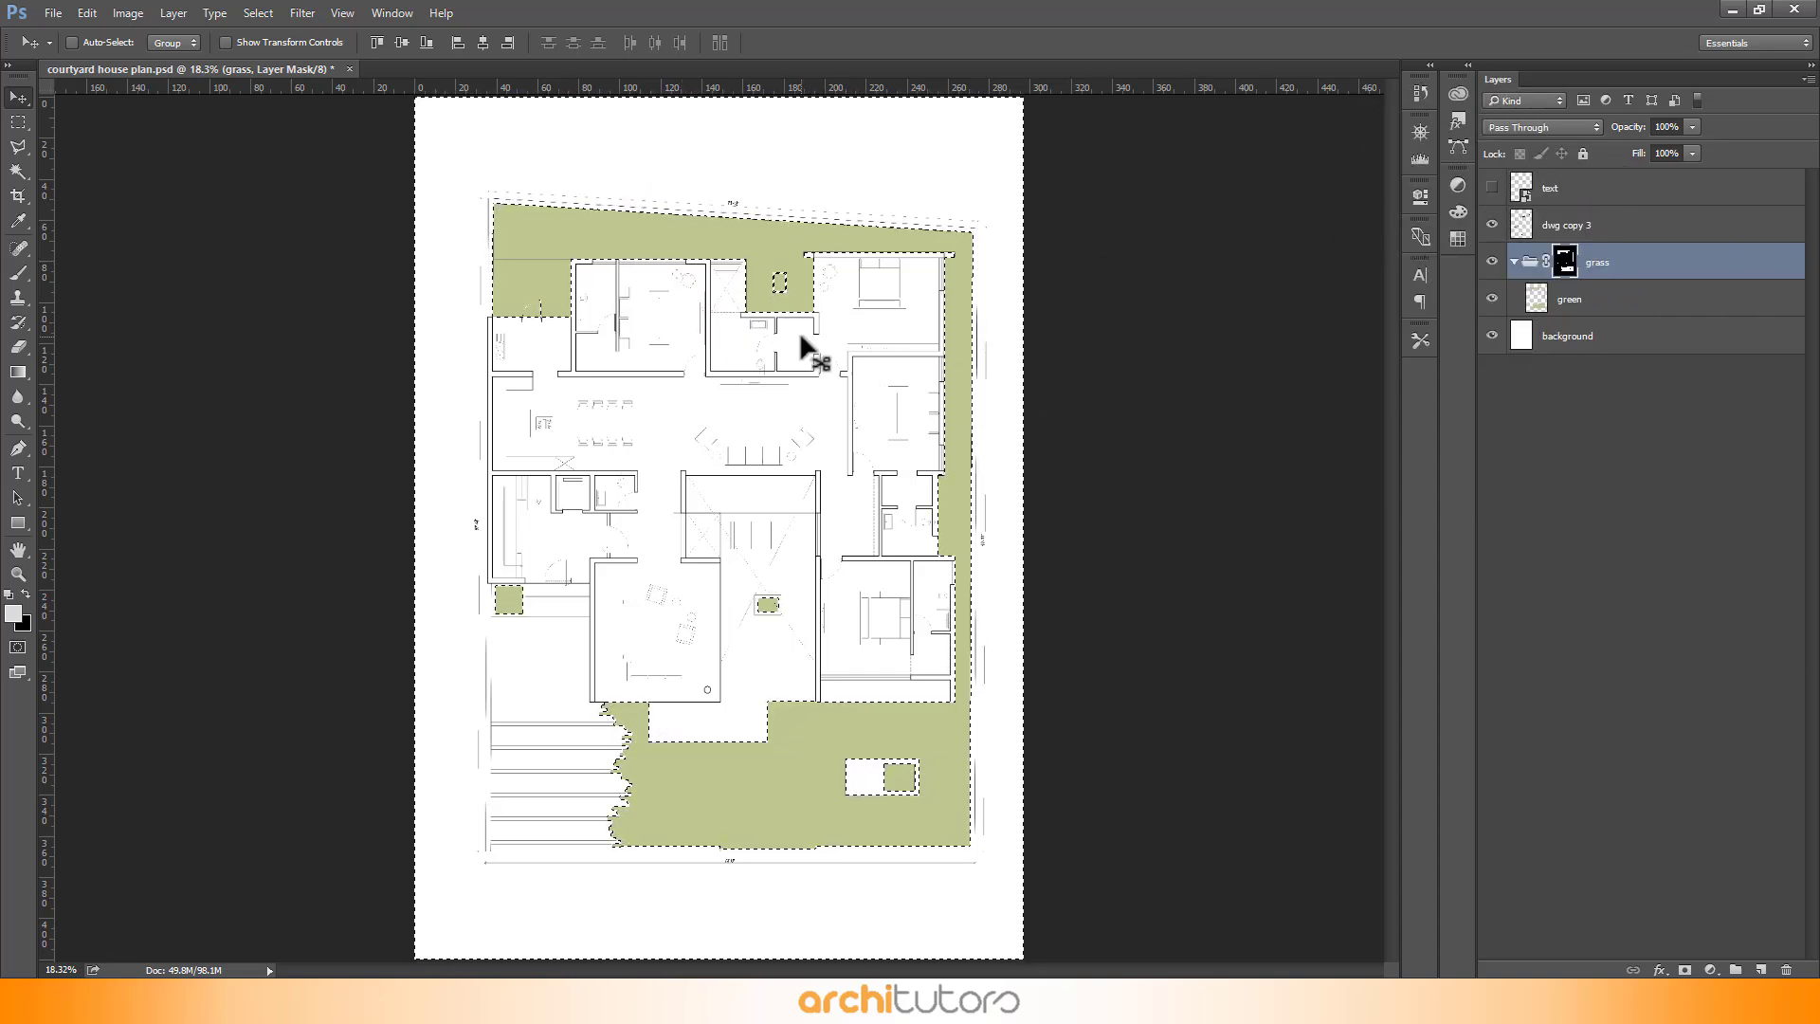
- Clear the current selection on the plan
key(ctrl+shift+i)
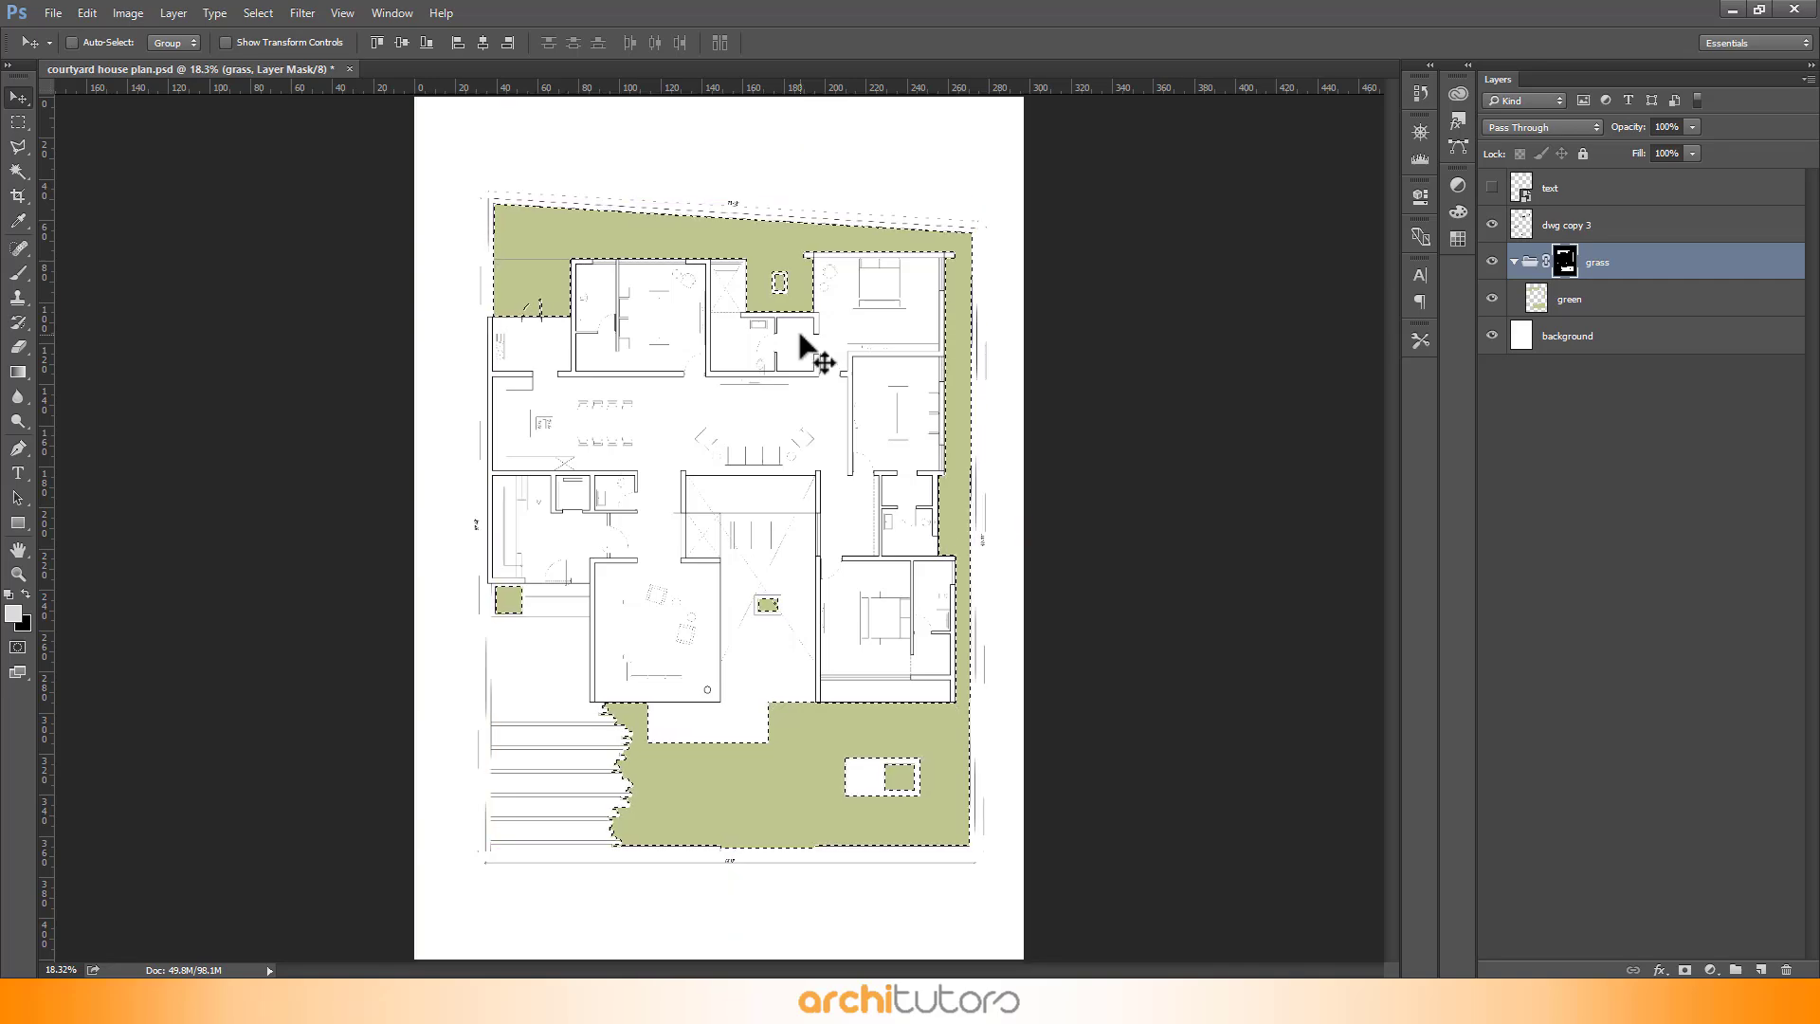
key(ctrl+d)
scroll(735, 203, up, 3)
scroll(963, 572, down, 4)
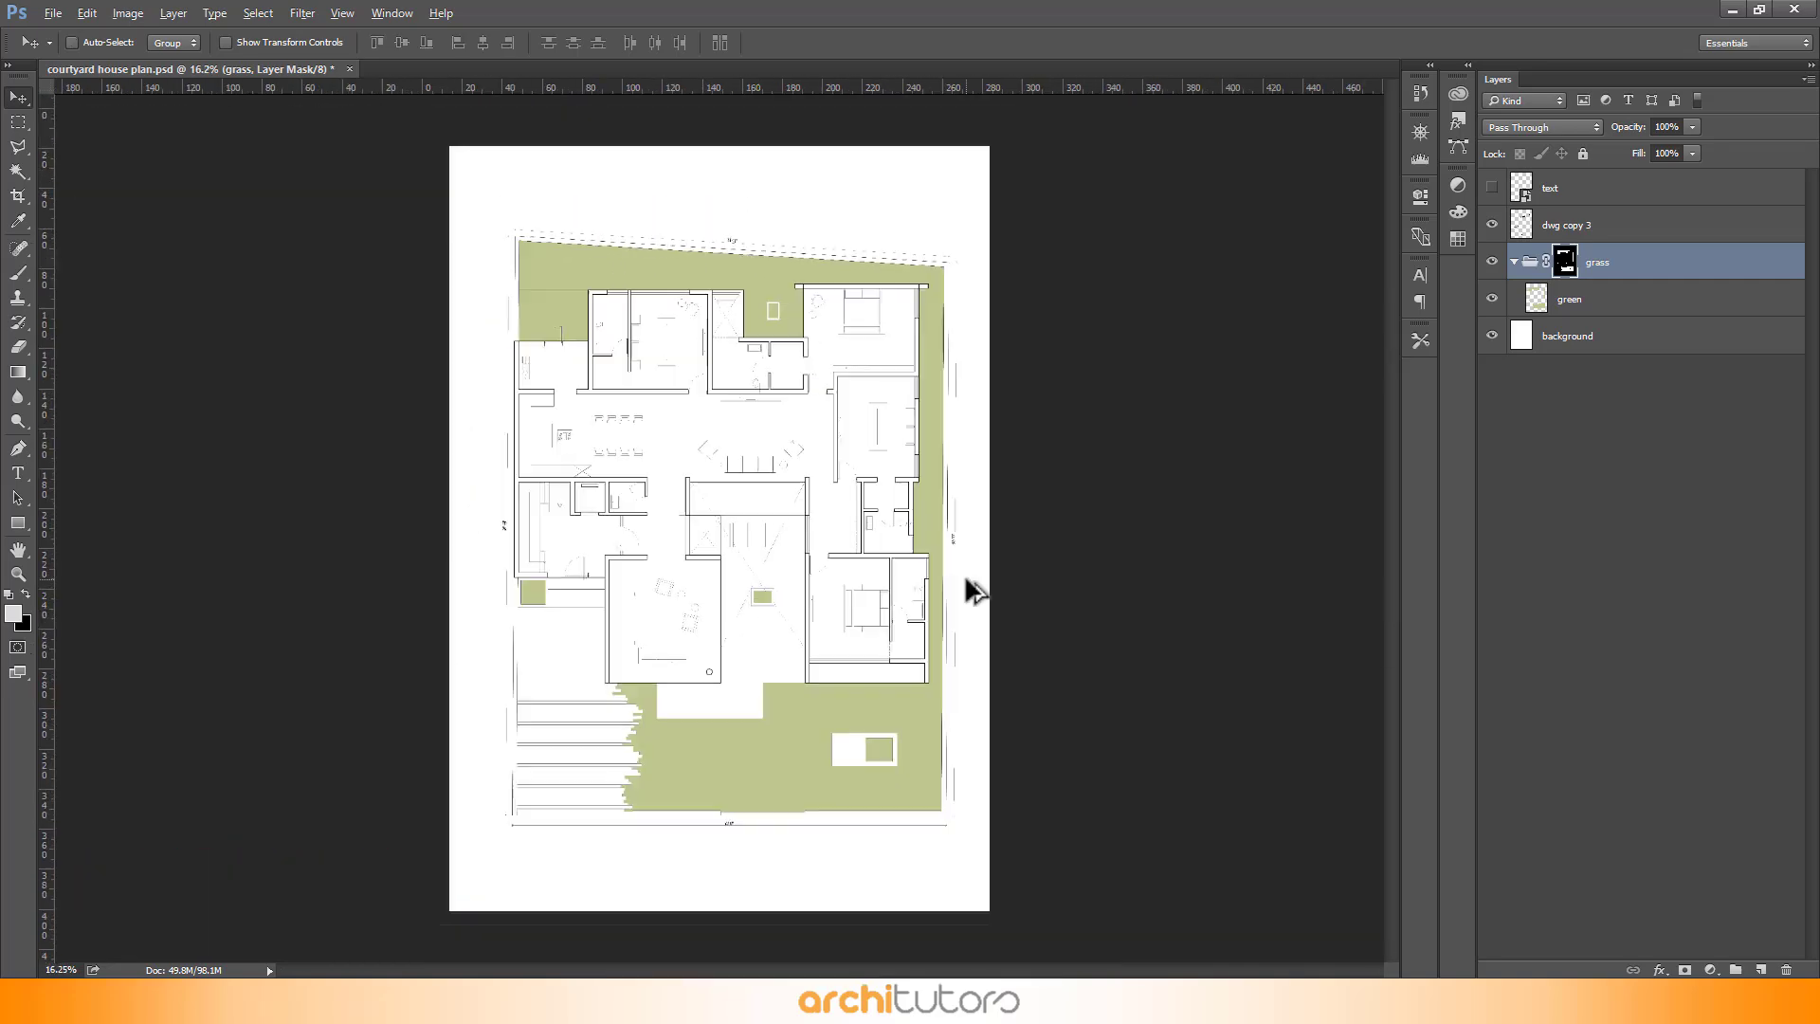
scroll(1271, 723, up, 1)
- Open Grass.jpg from the REFERENCE folder in Photoshop
click(1732, 10)
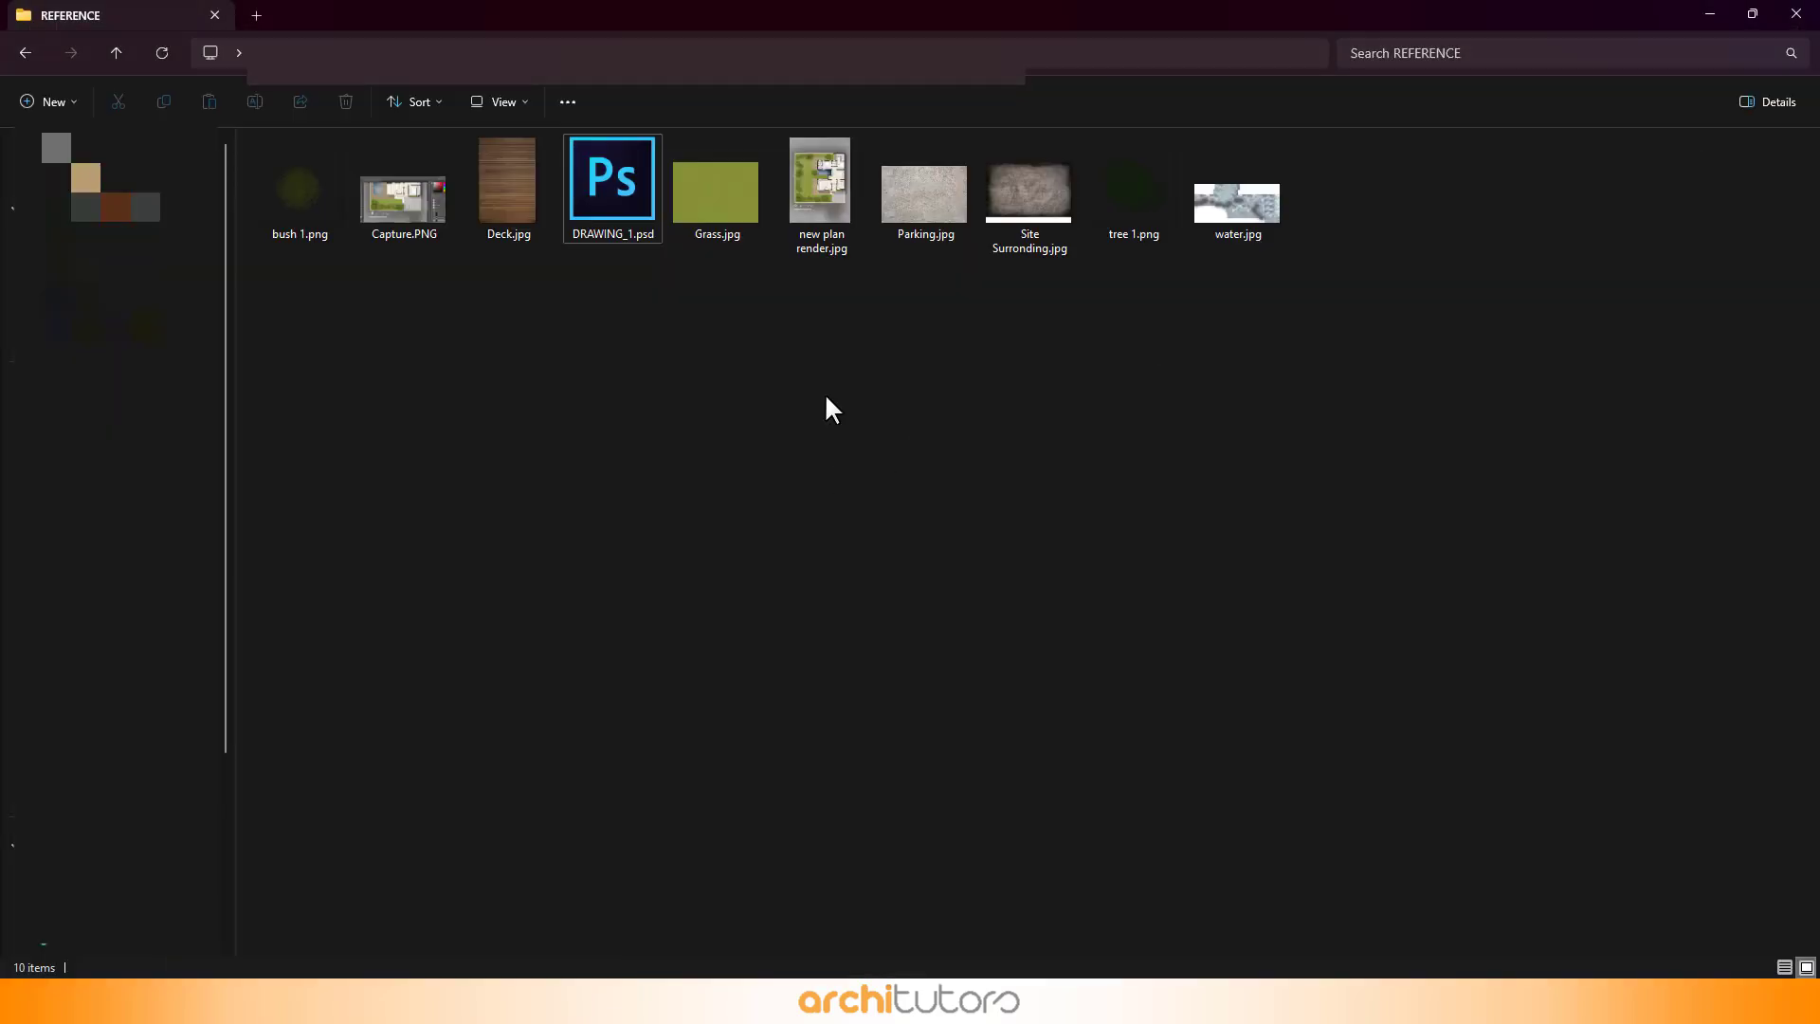
click(732, 201)
right_click(741, 214)
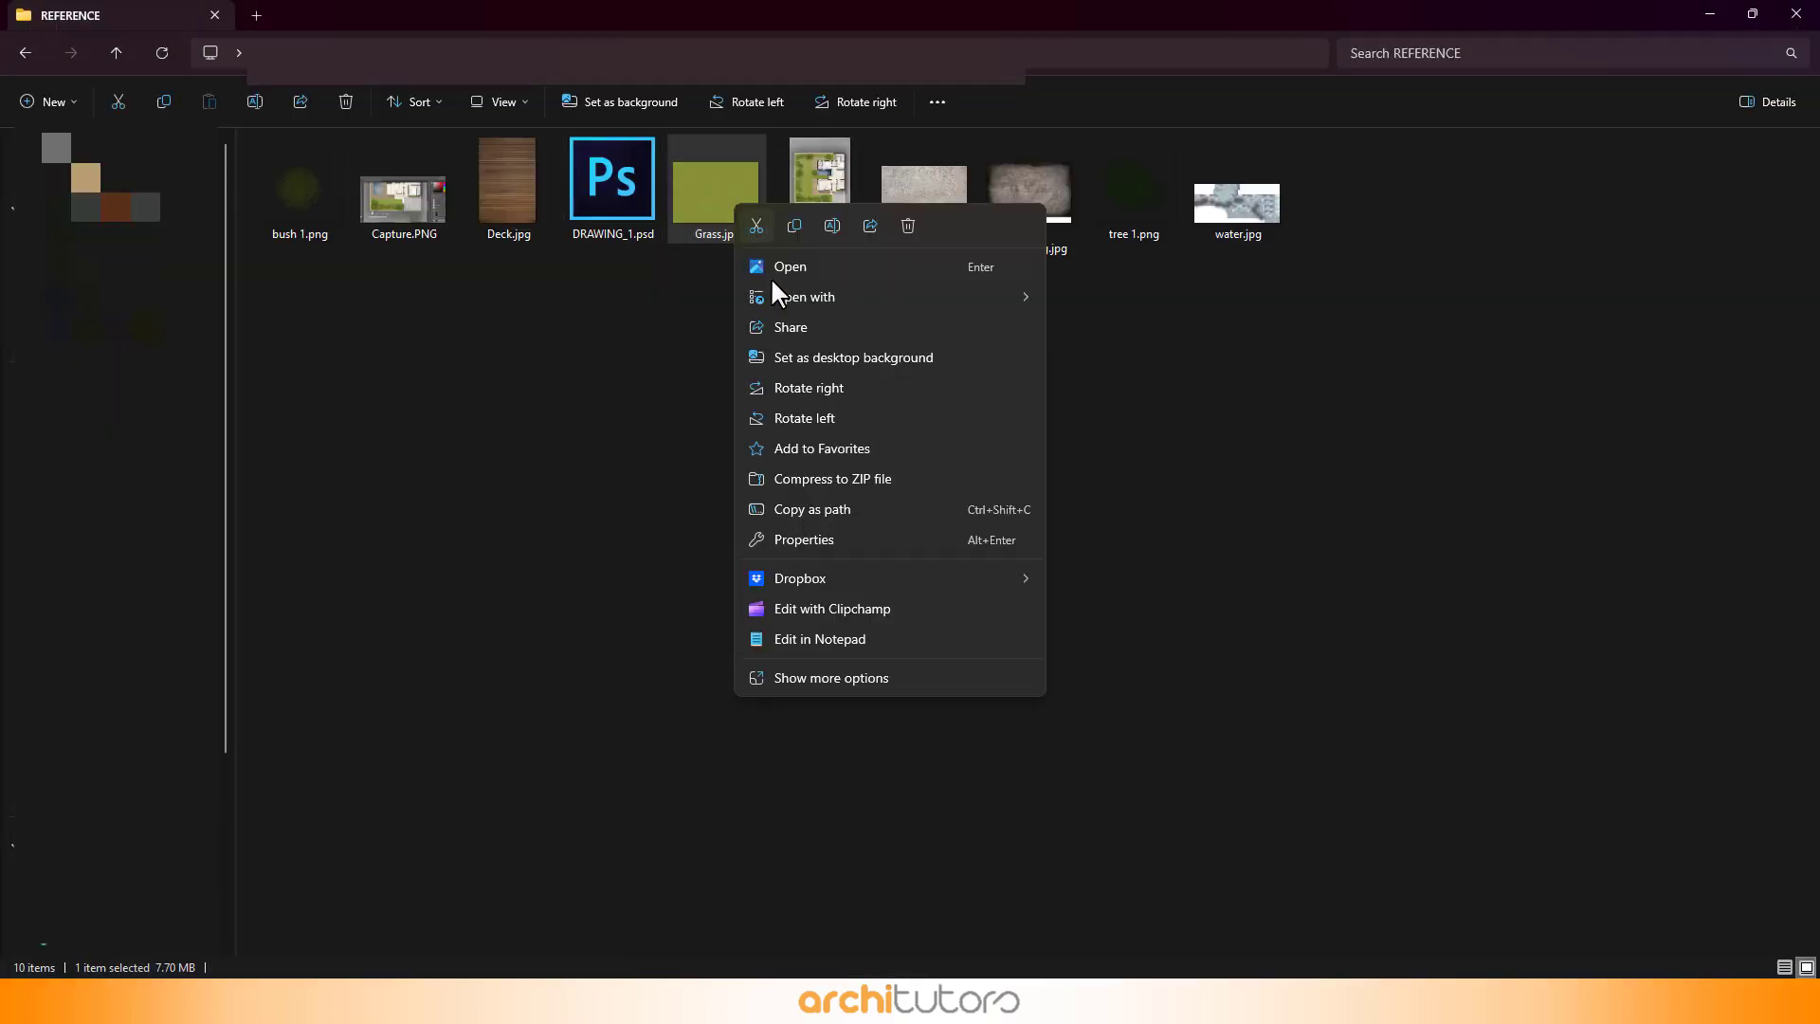
mouse_move(795, 297)
click(1150, 300)
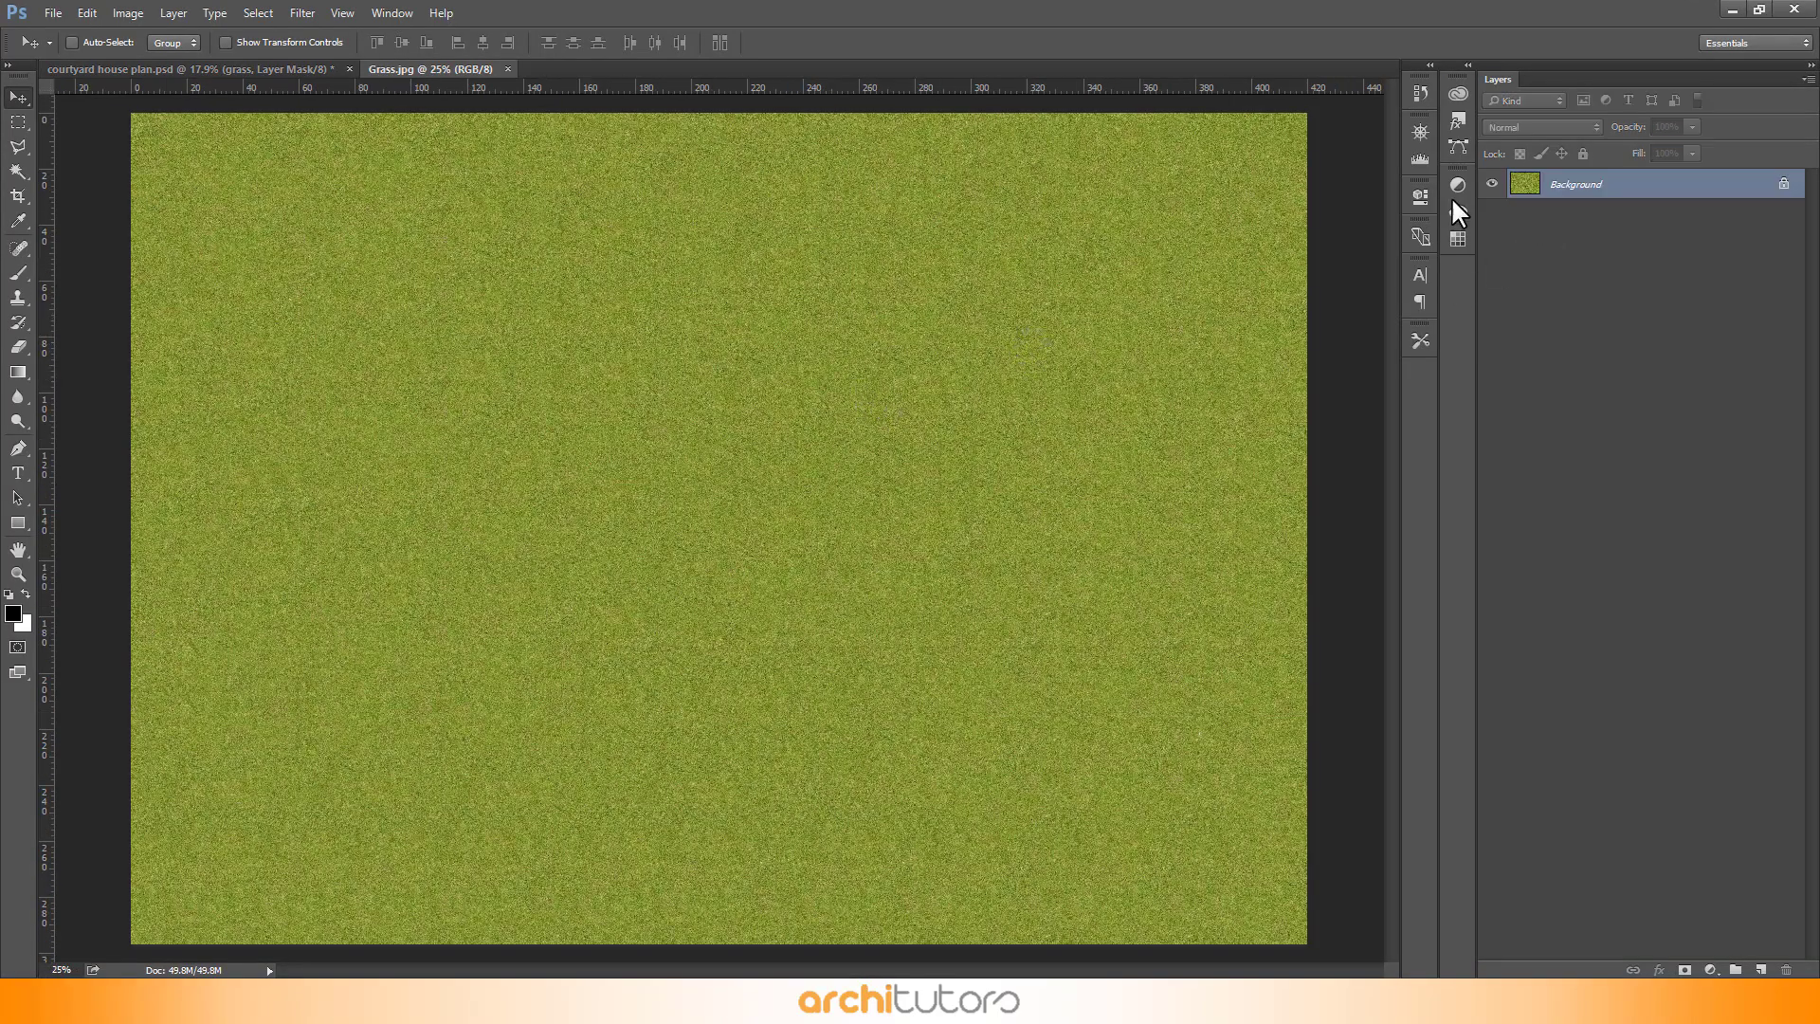
- Define the grass image as a pattern named Grass.jpg and close the grass image
click(85, 14)
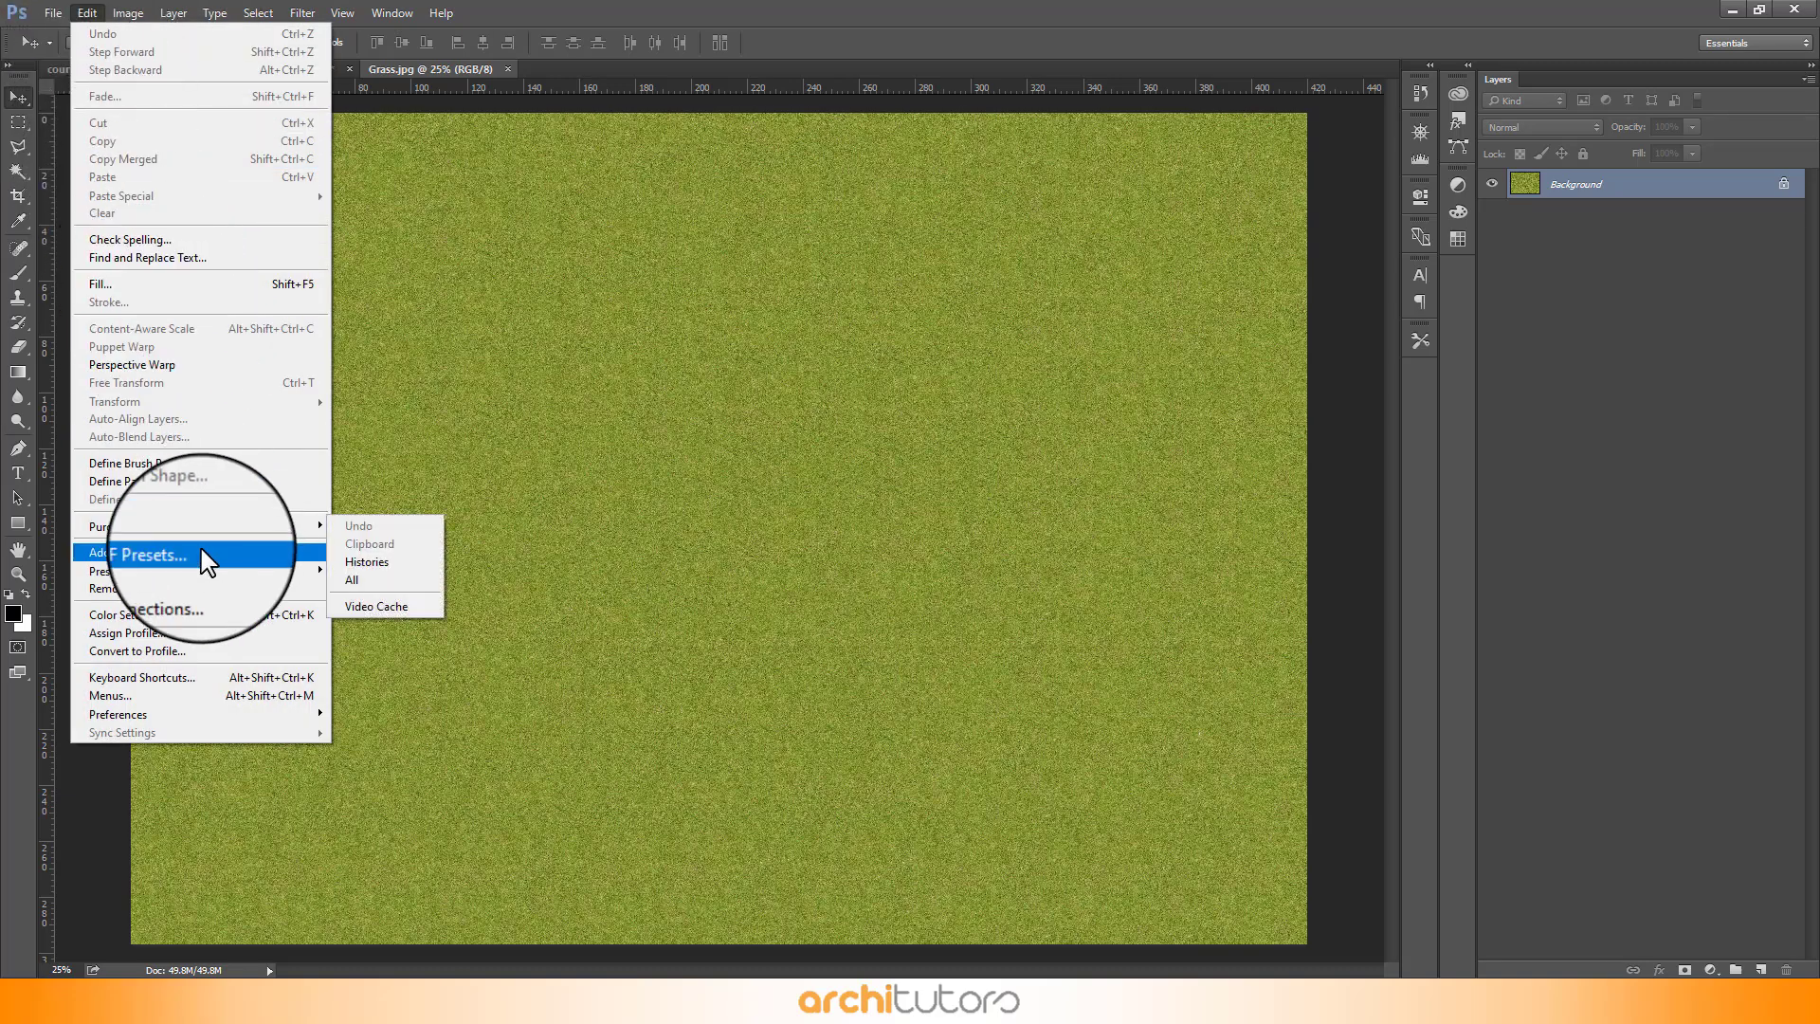
click(121, 478)
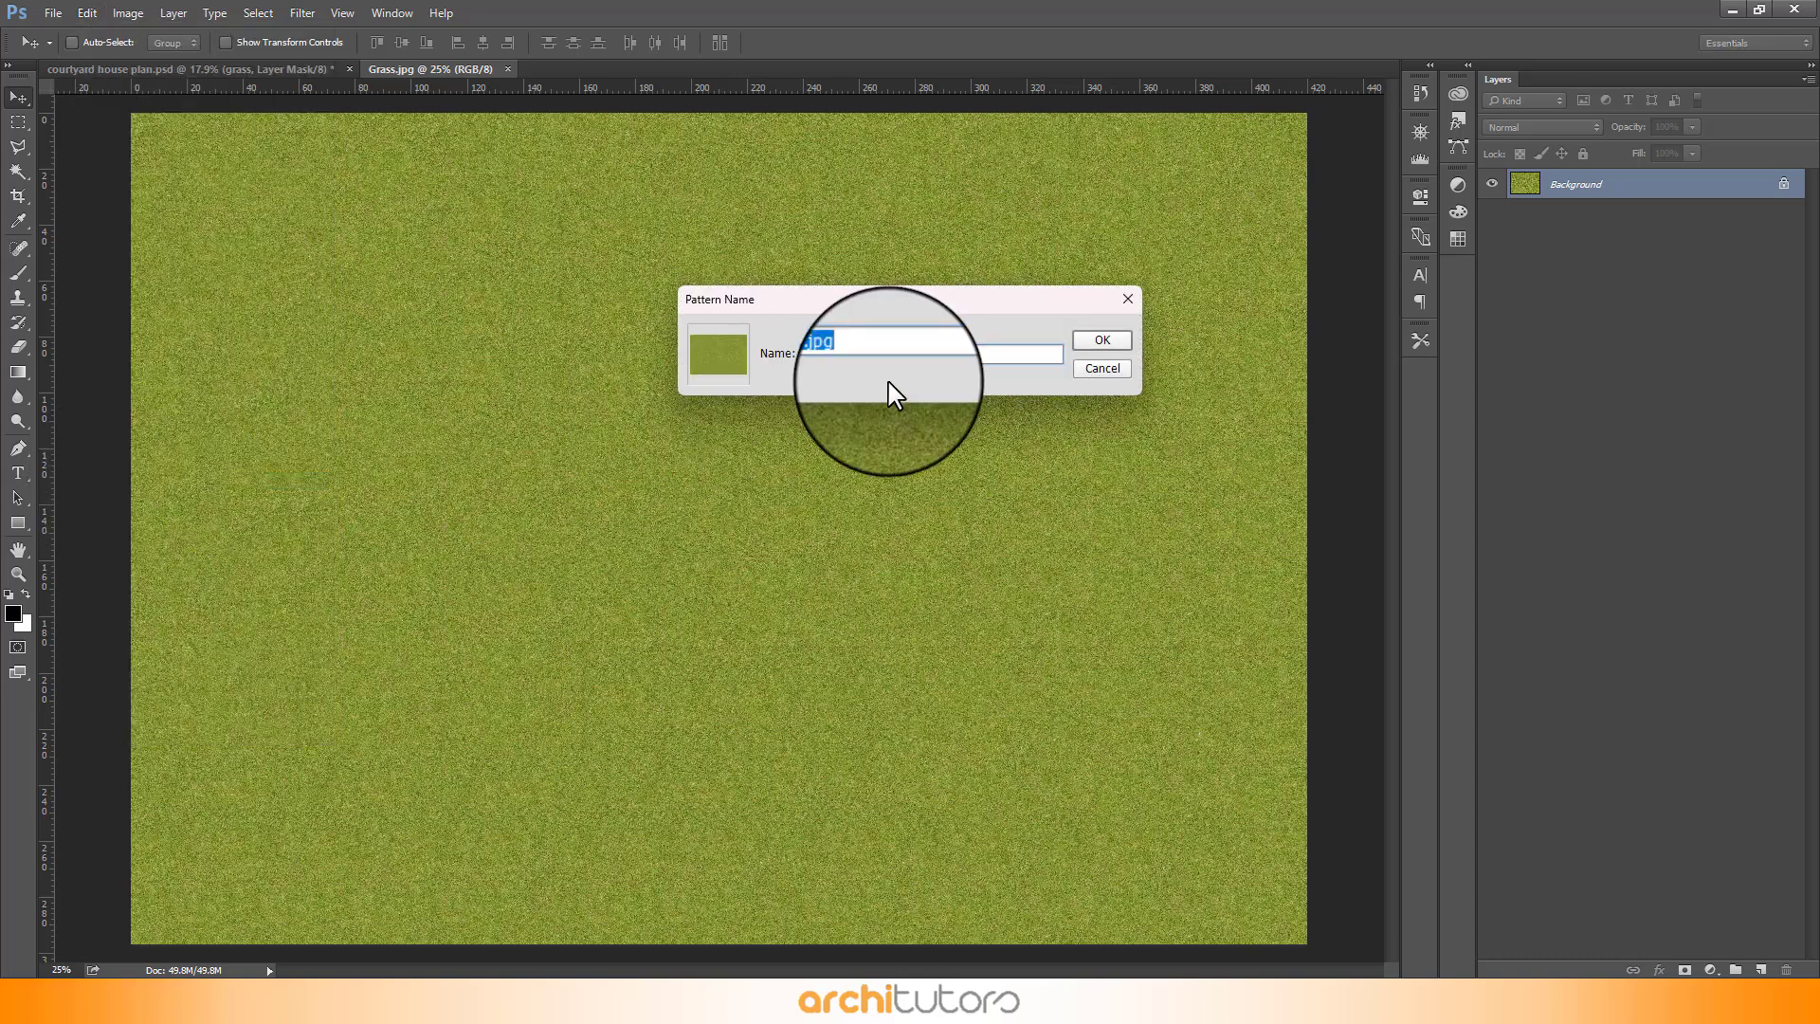
click(1107, 341)
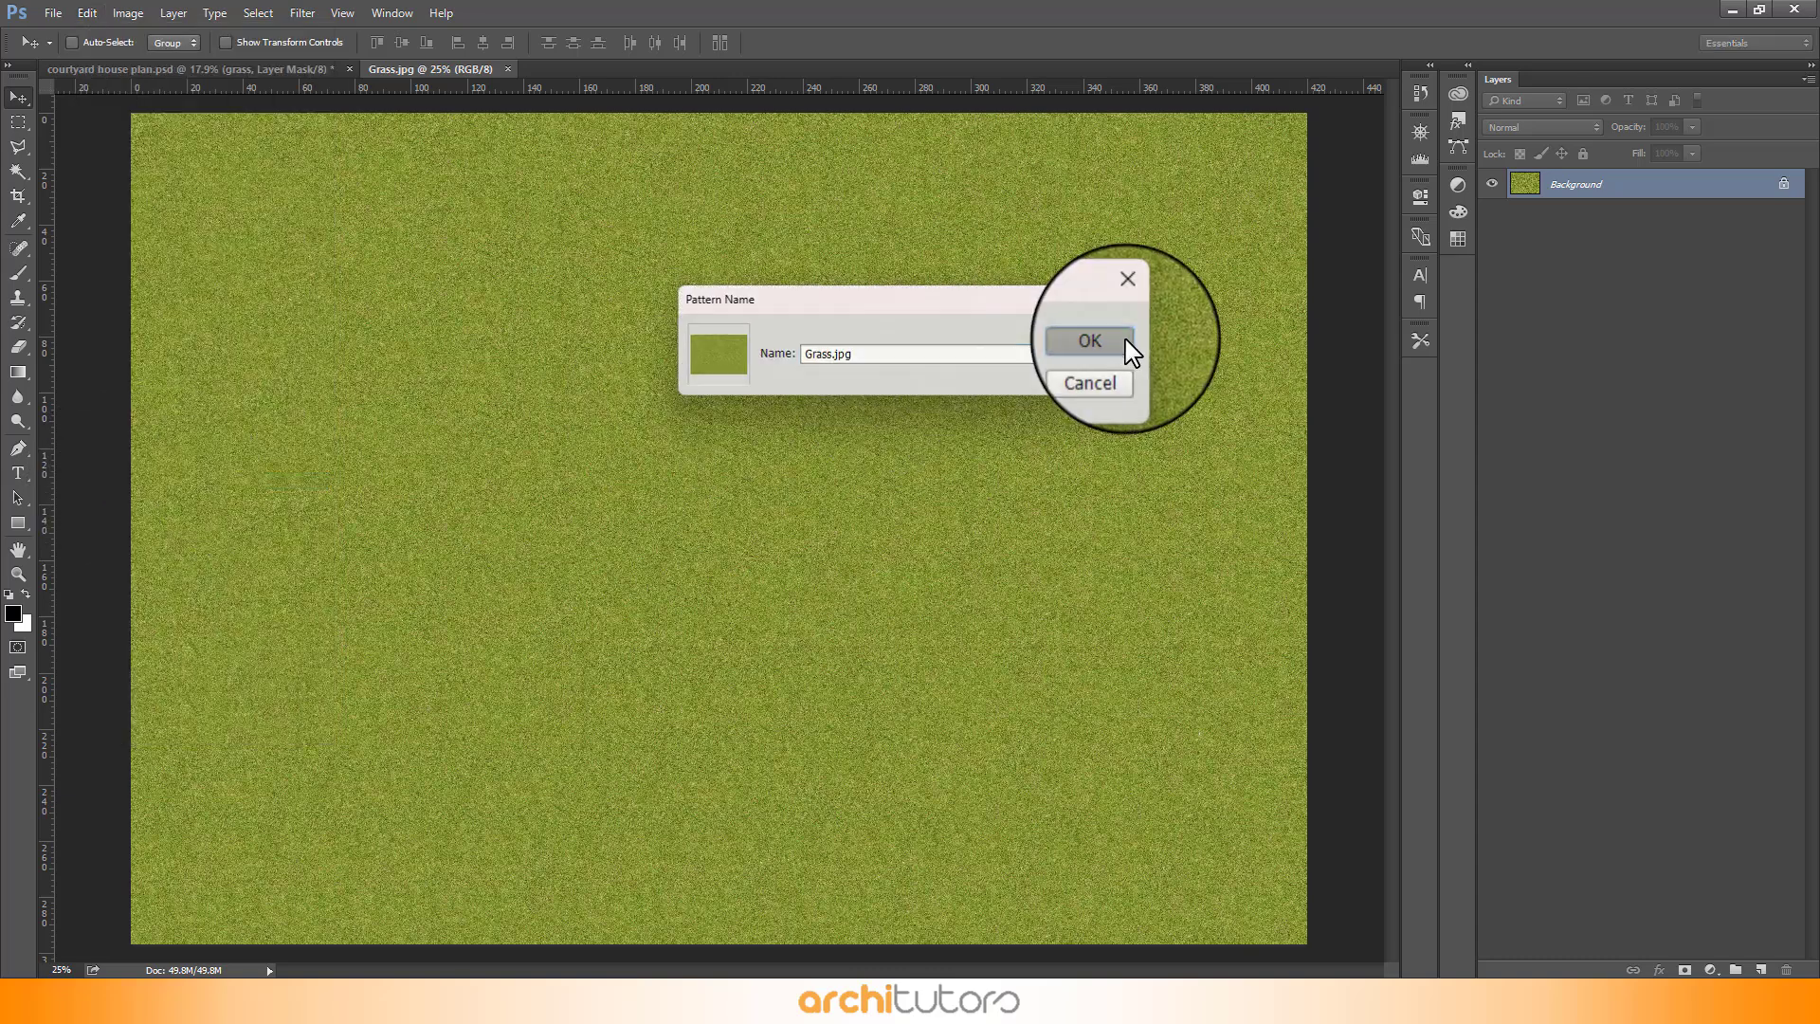
click(506, 68)
- Add a new layer above green inside the grass group and fill it with white
scroll(730, 244, up, 5)
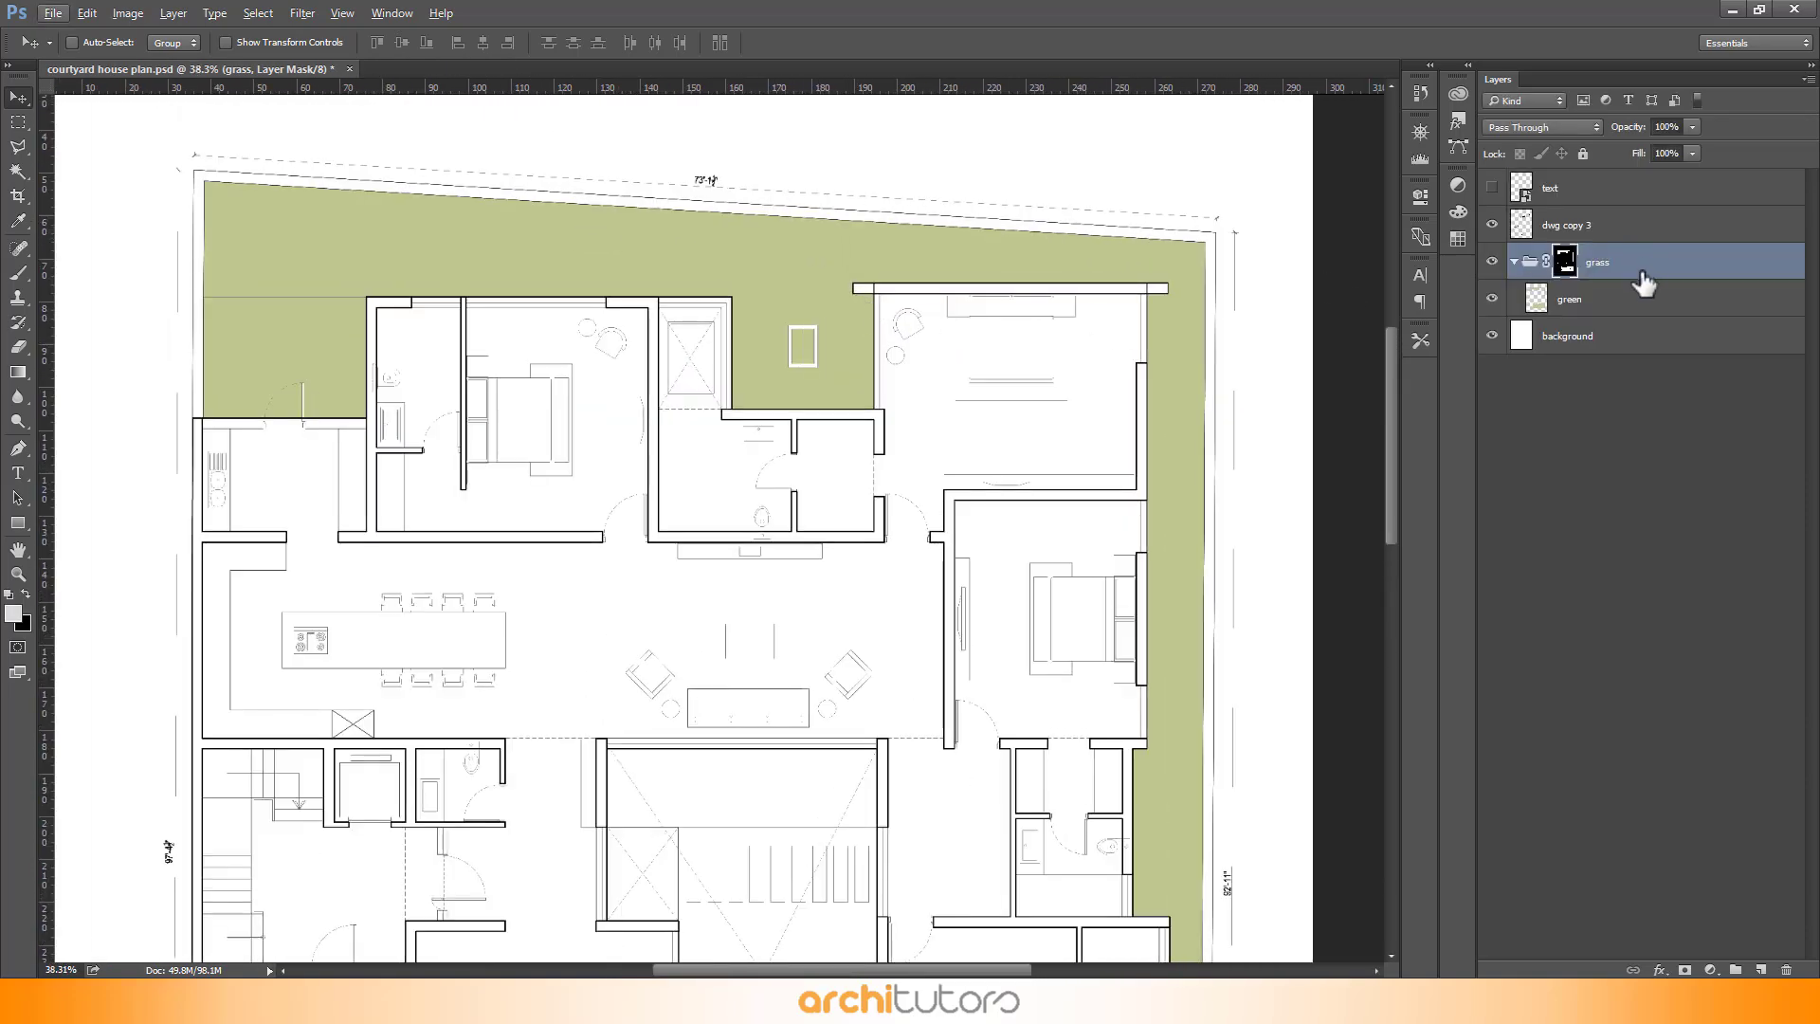
click(1642, 306)
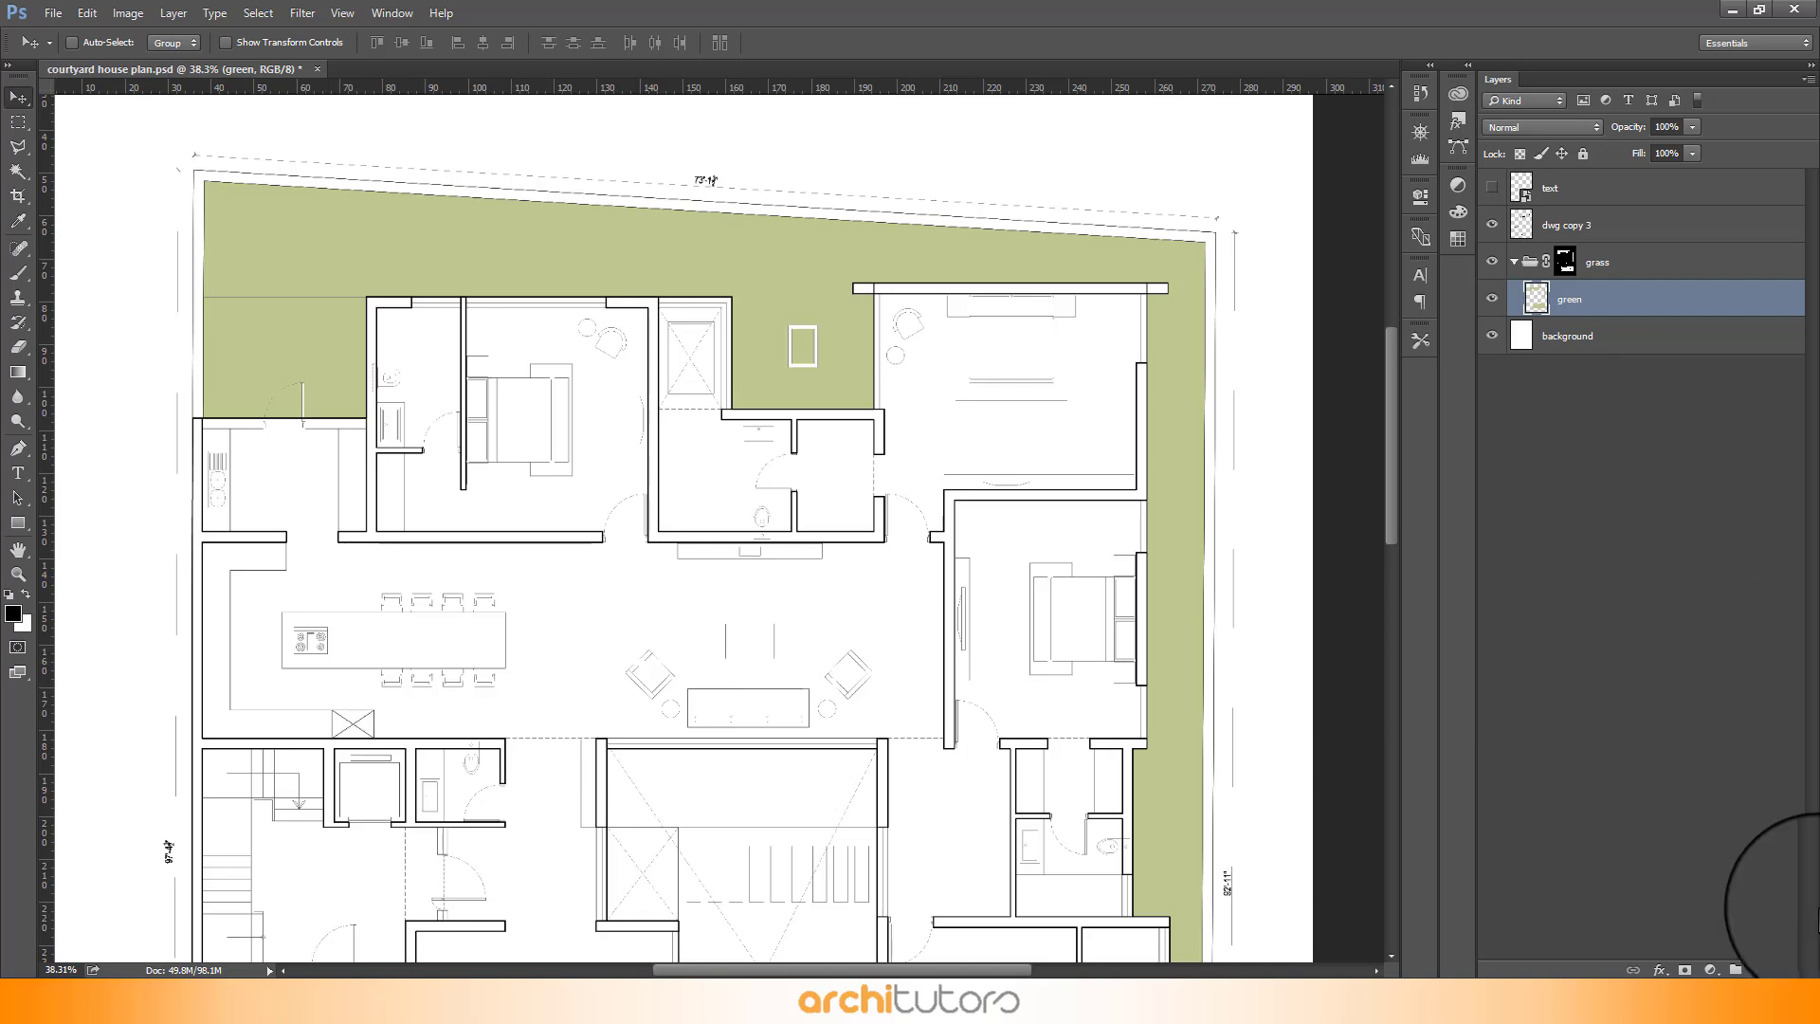
click(1759, 967)
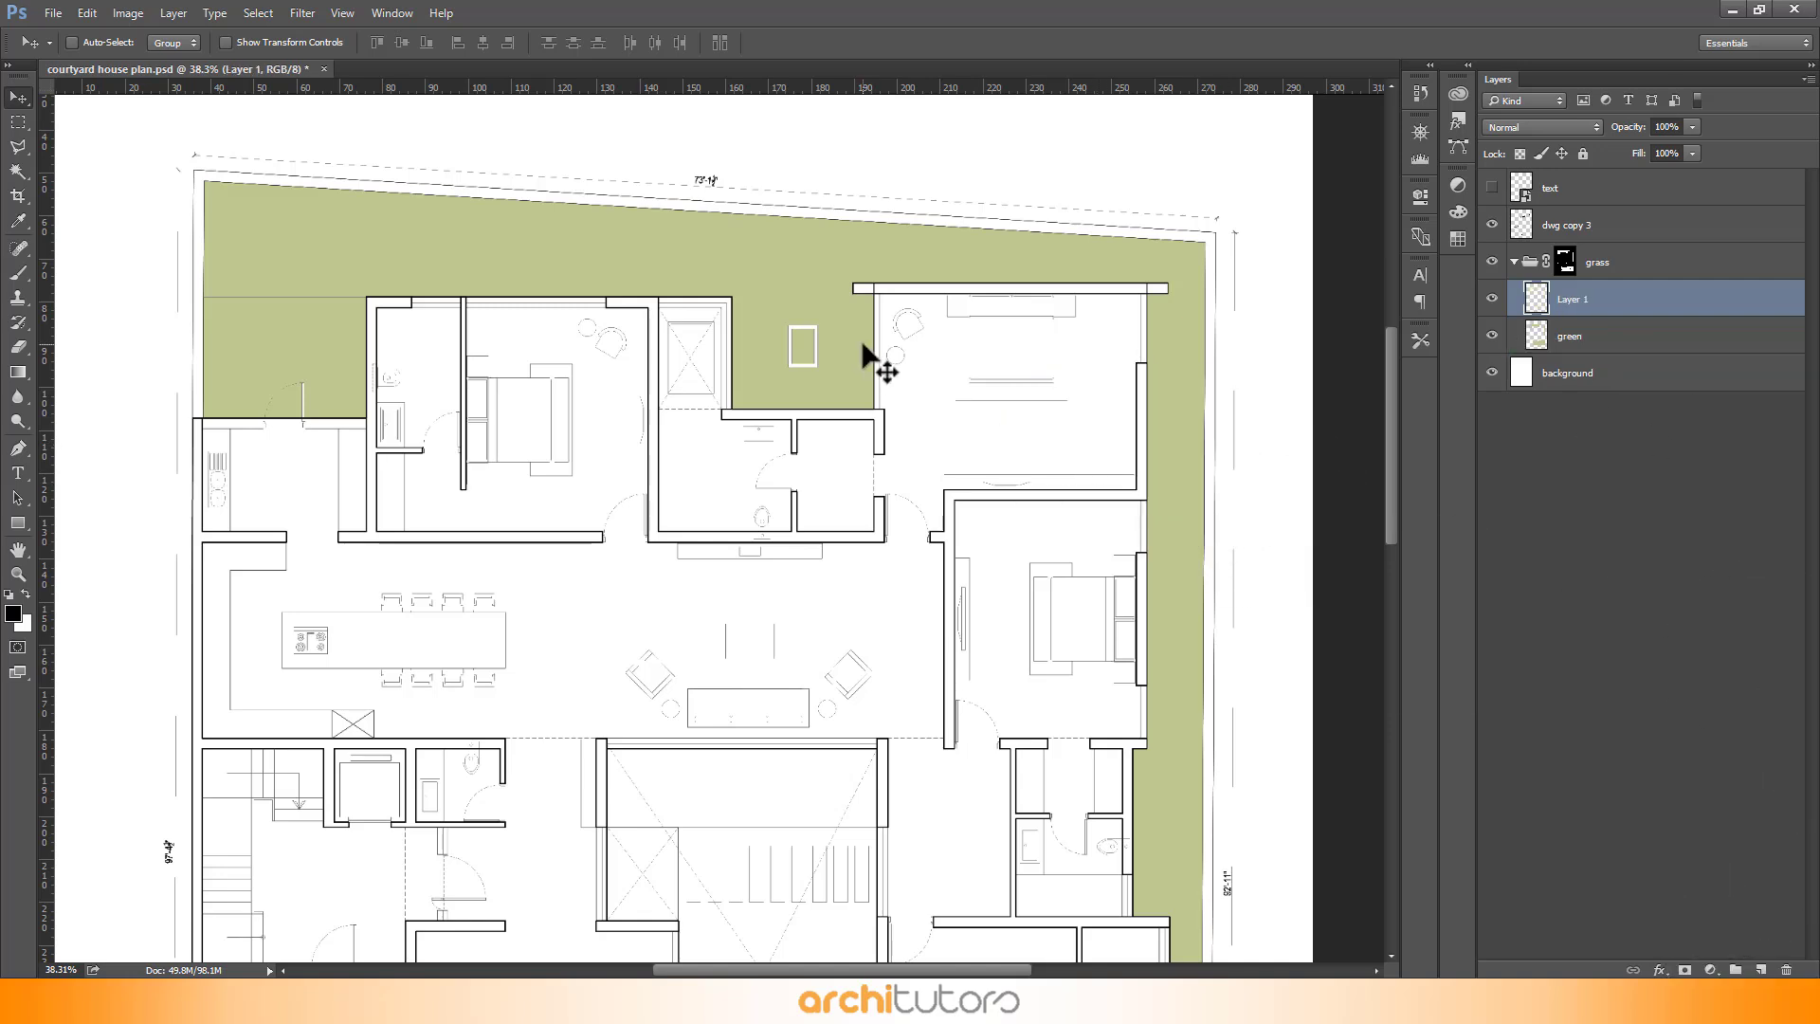
key(shift+BackSpace)
click(902, 520)
click(905, 567)
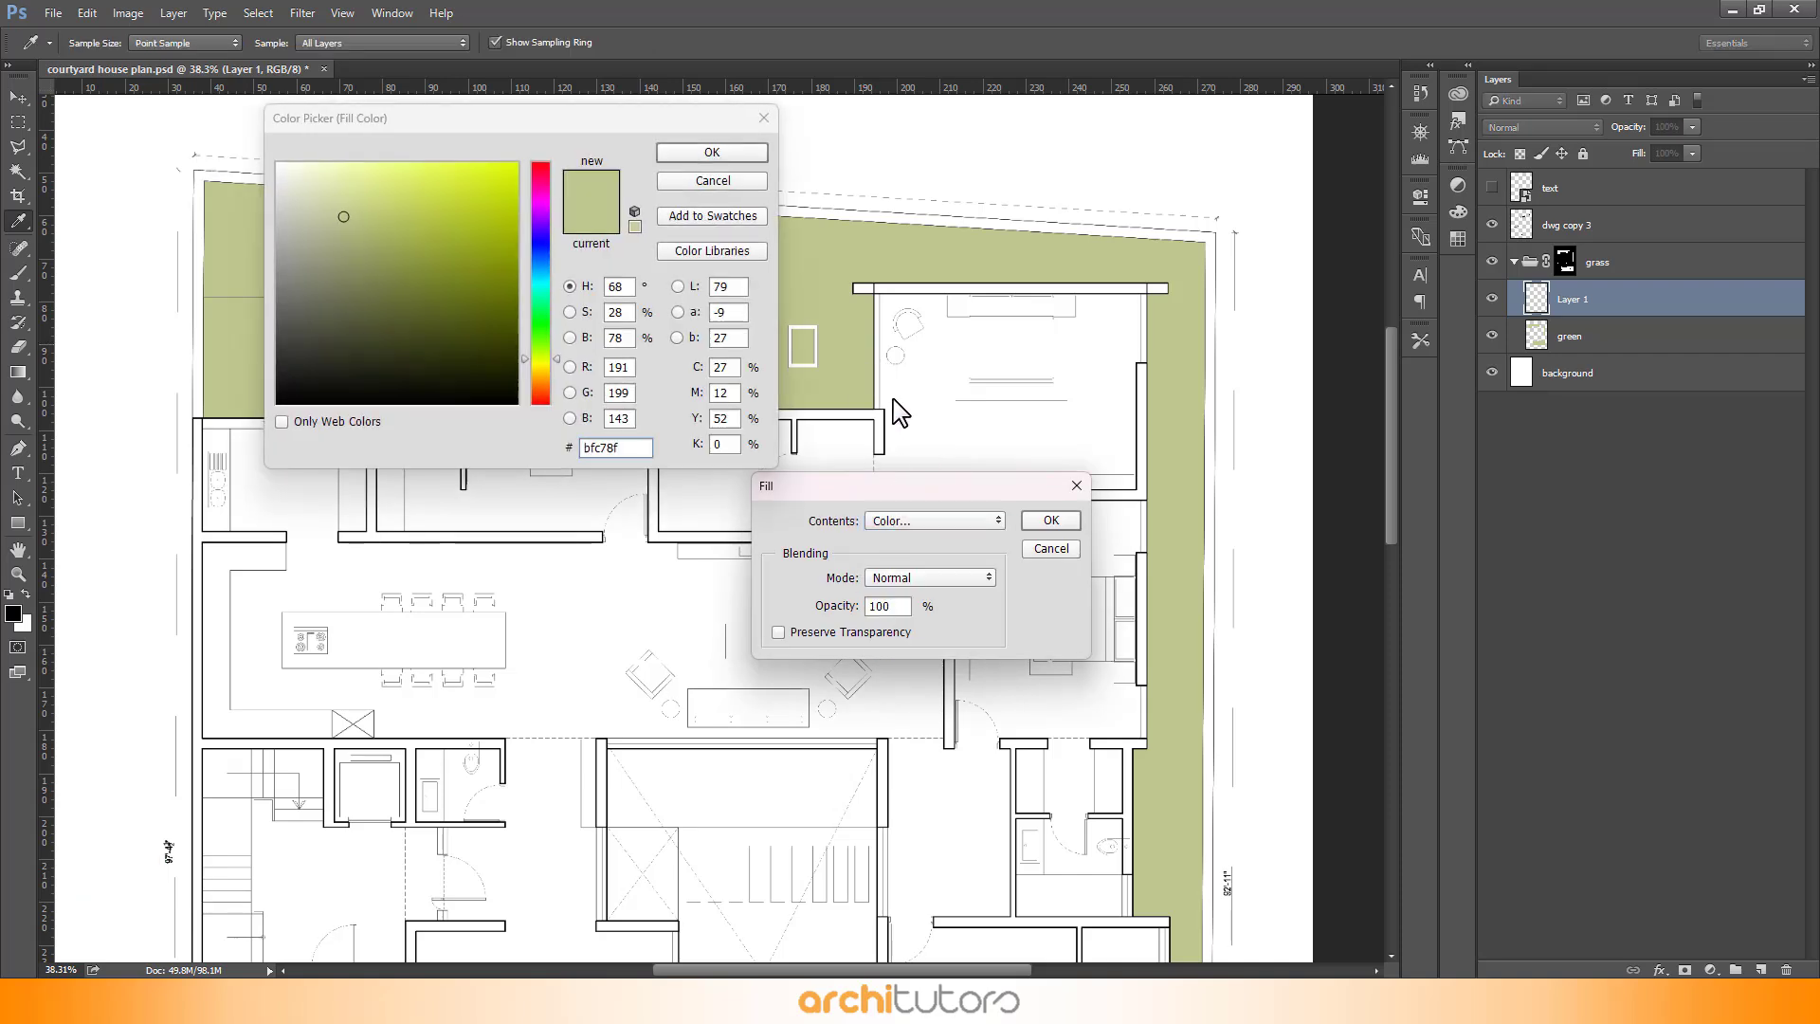
drag(368, 199, 277, 162)
click(702, 153)
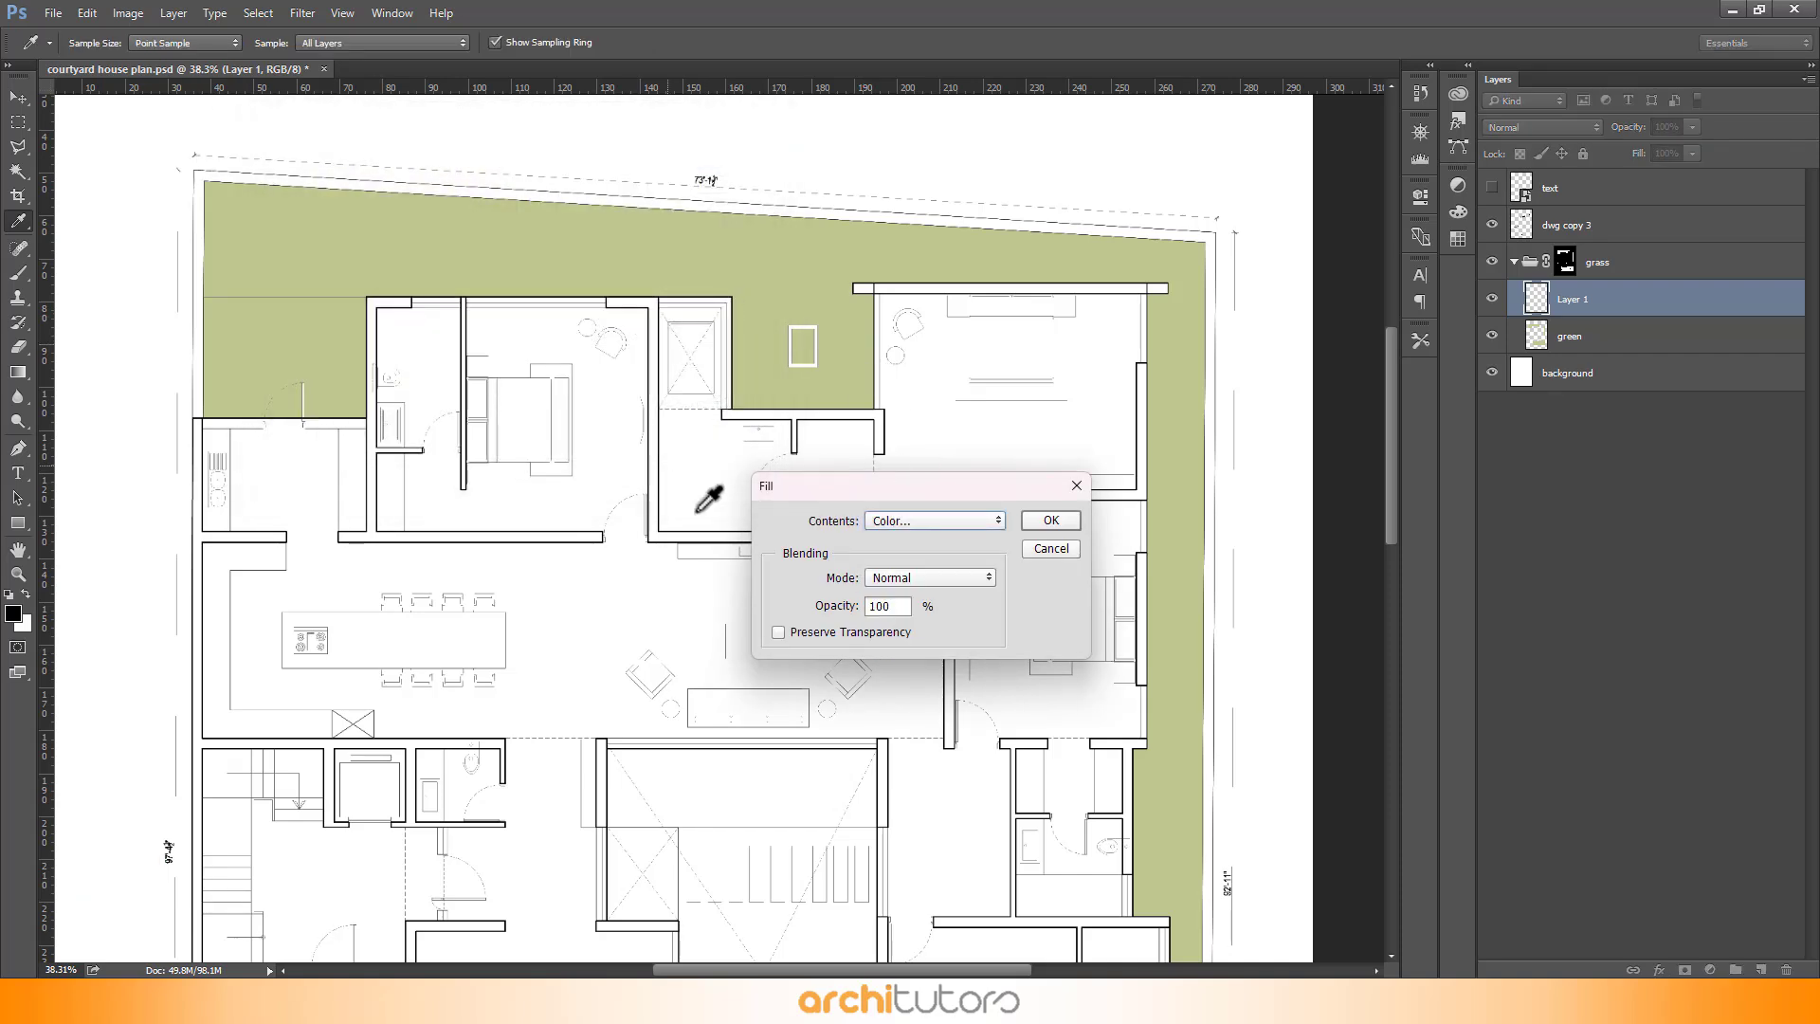
click(1034, 526)
- Apply a Pattern Overlay using the Grass.jpg pattern to the new layer
key(v)
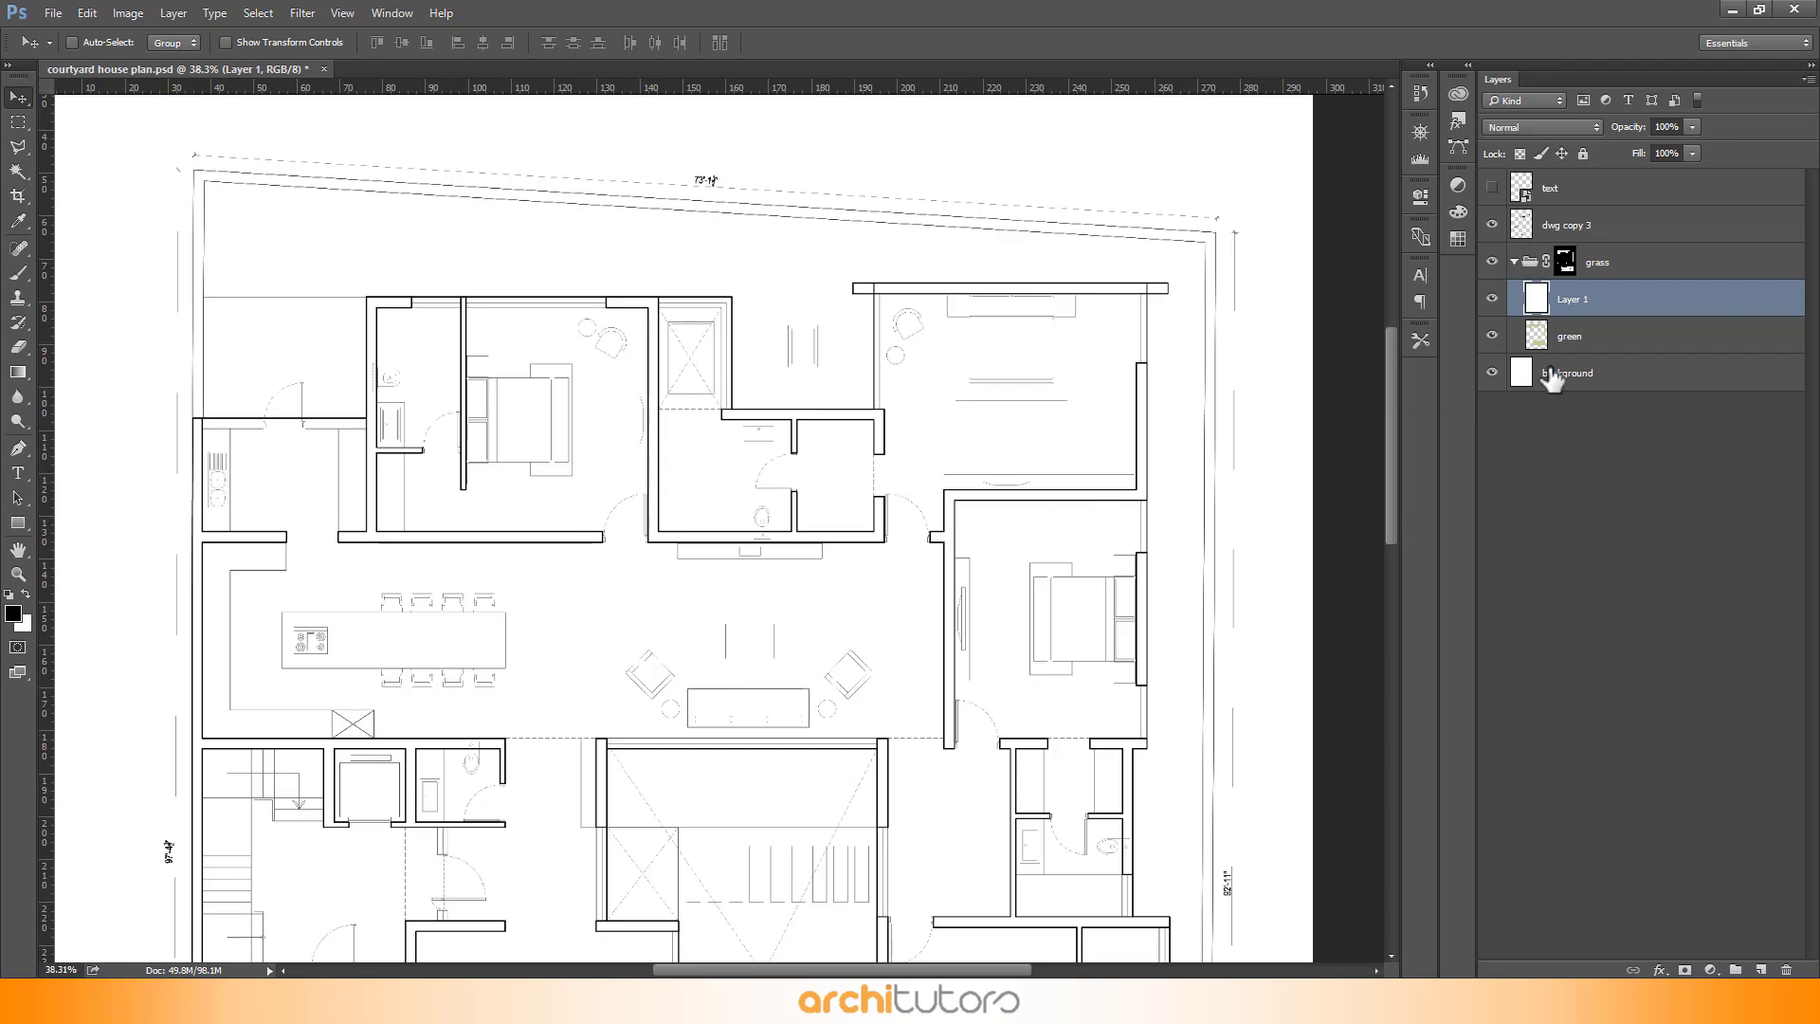
double_click(1724, 311)
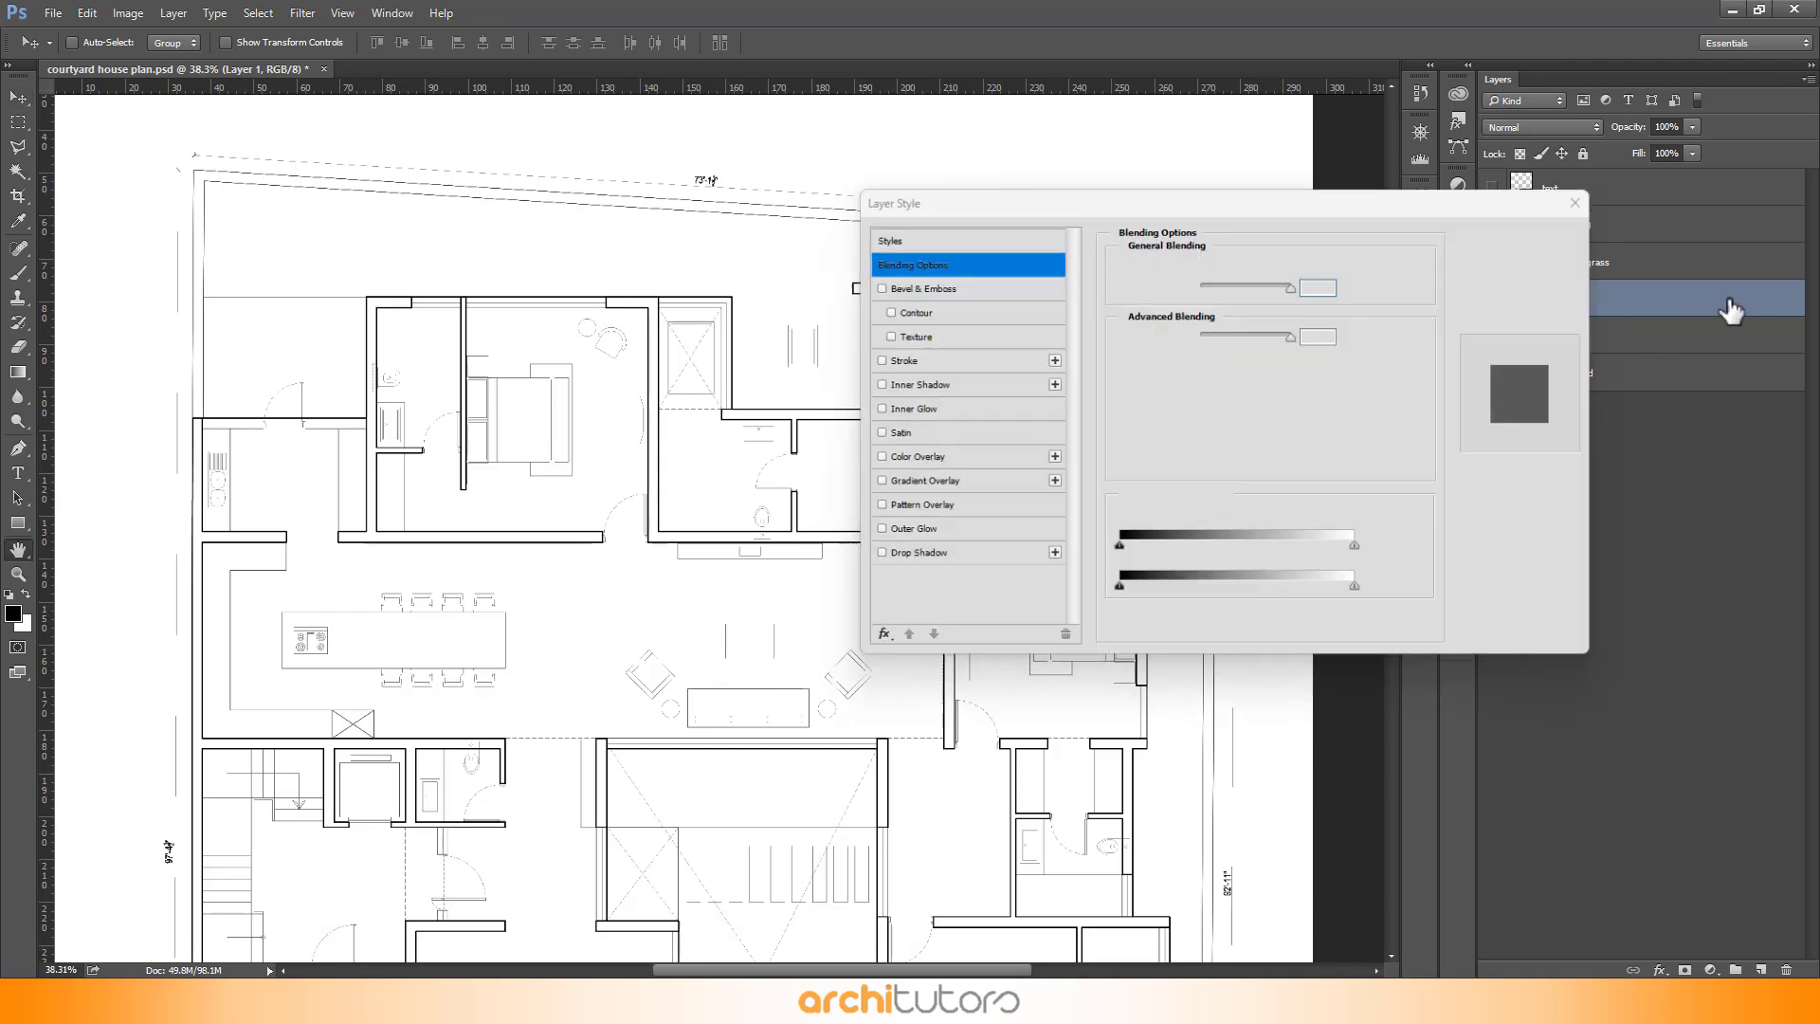
click(905, 507)
click(1223, 328)
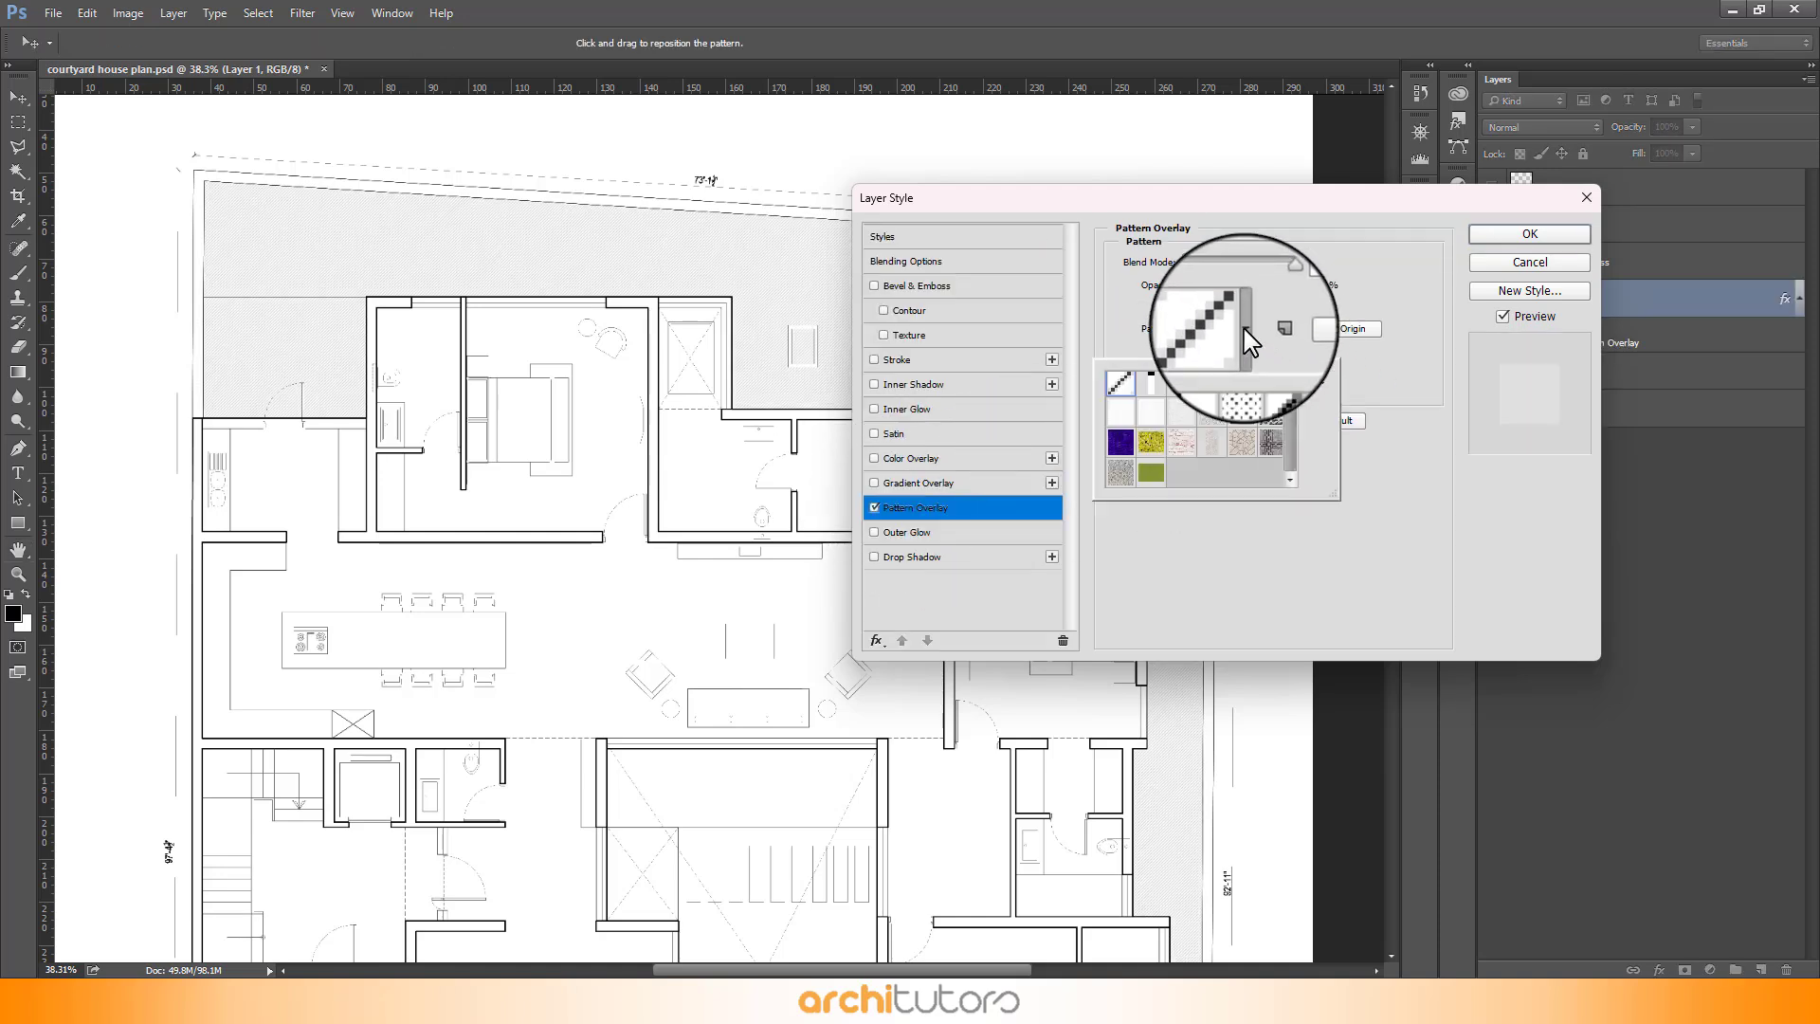
scroll(1204, 437, down, 2)
click(1149, 474)
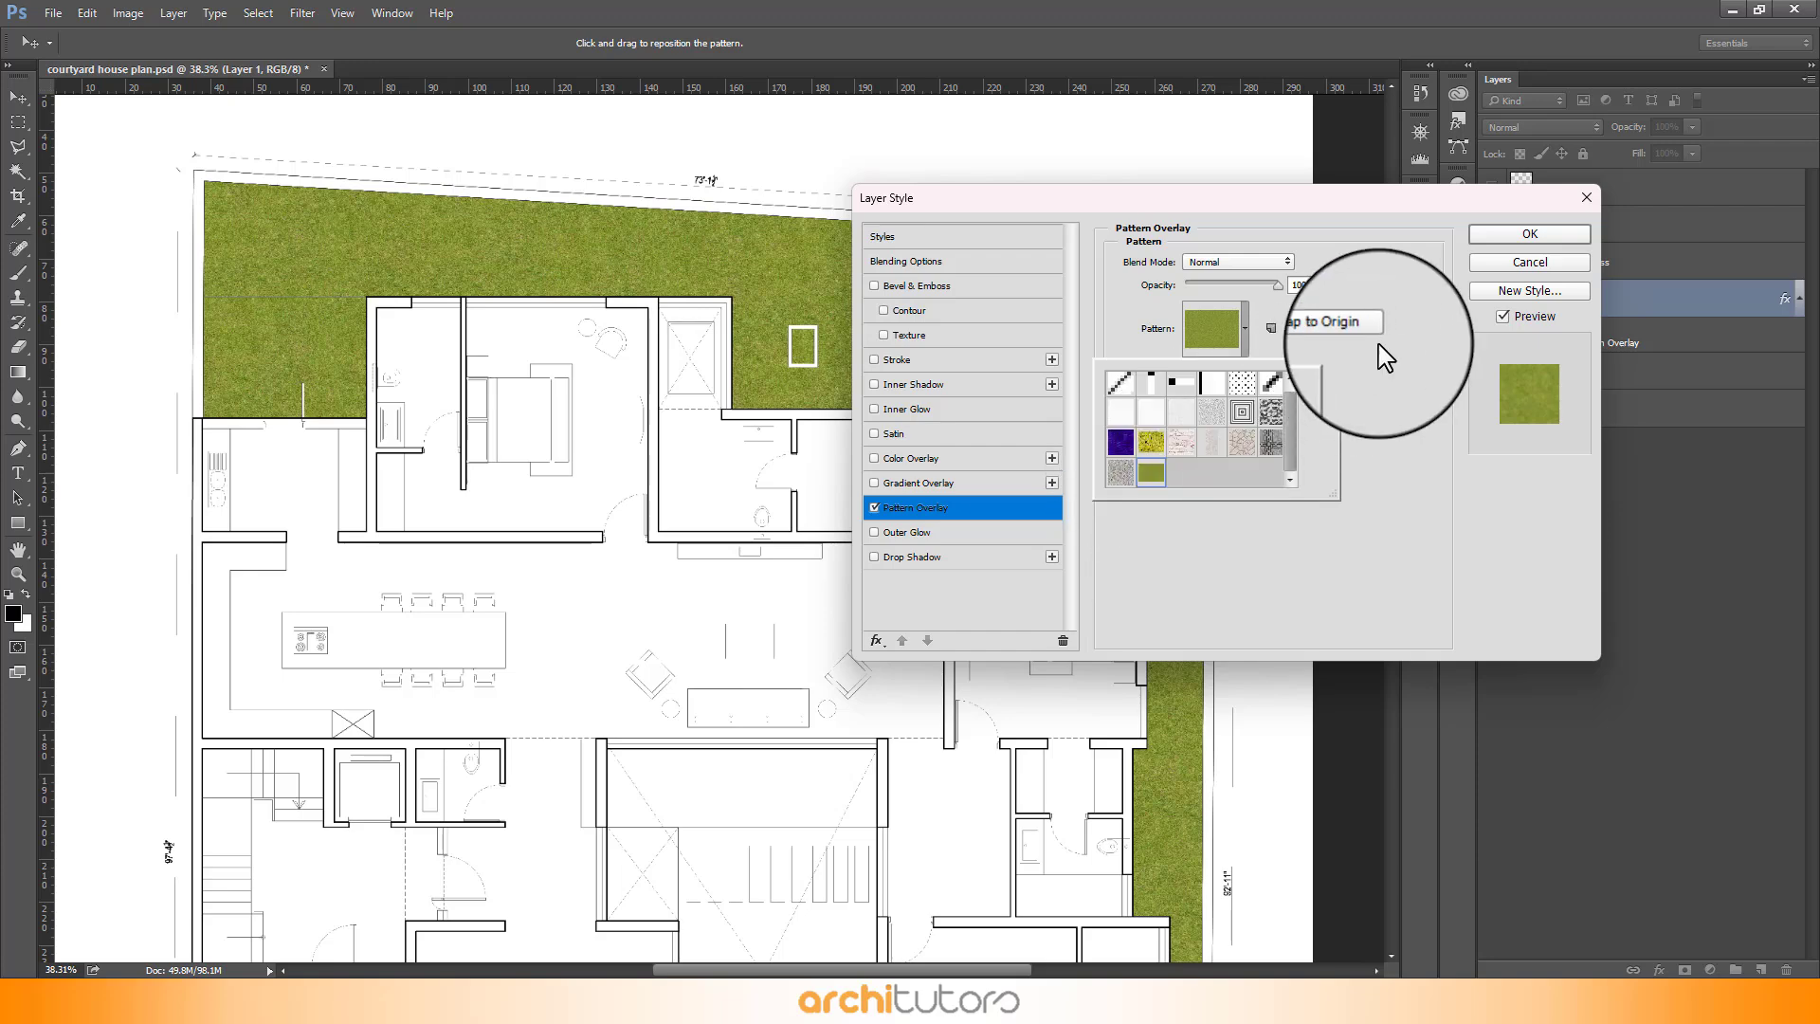
click(1528, 236)
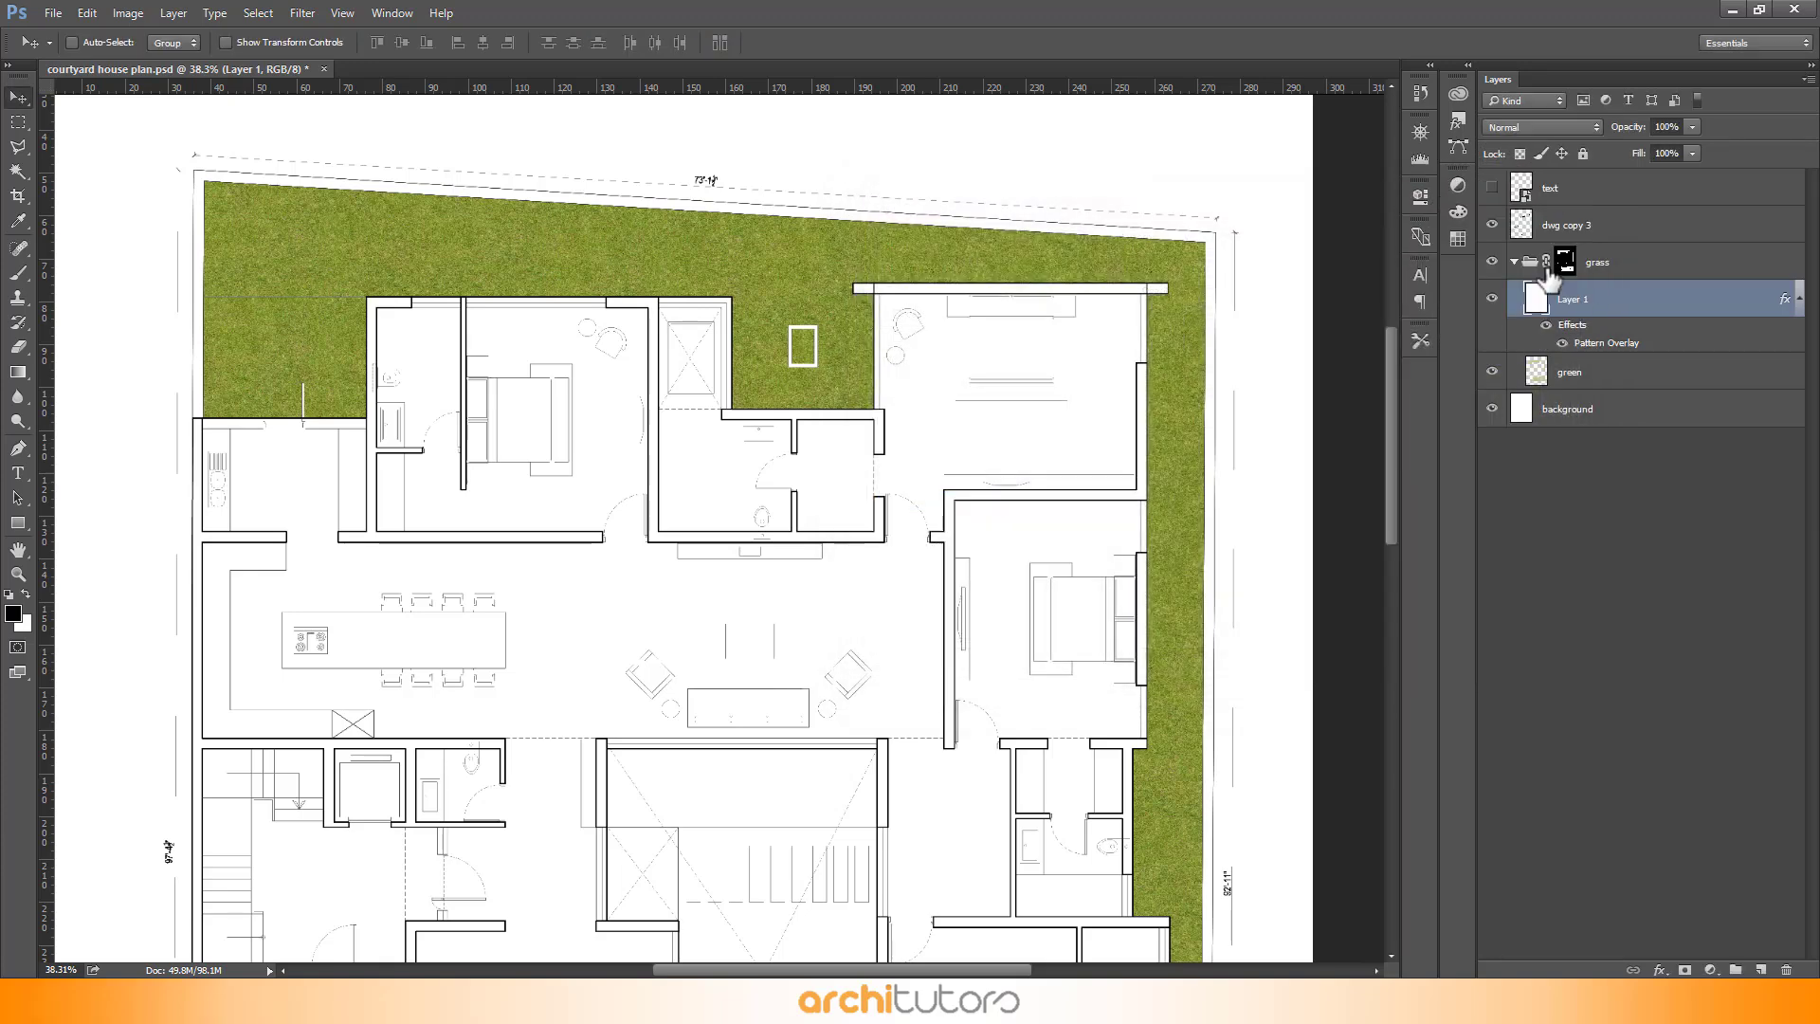
- Rename the new layer as grass pattern
click(1565, 266)
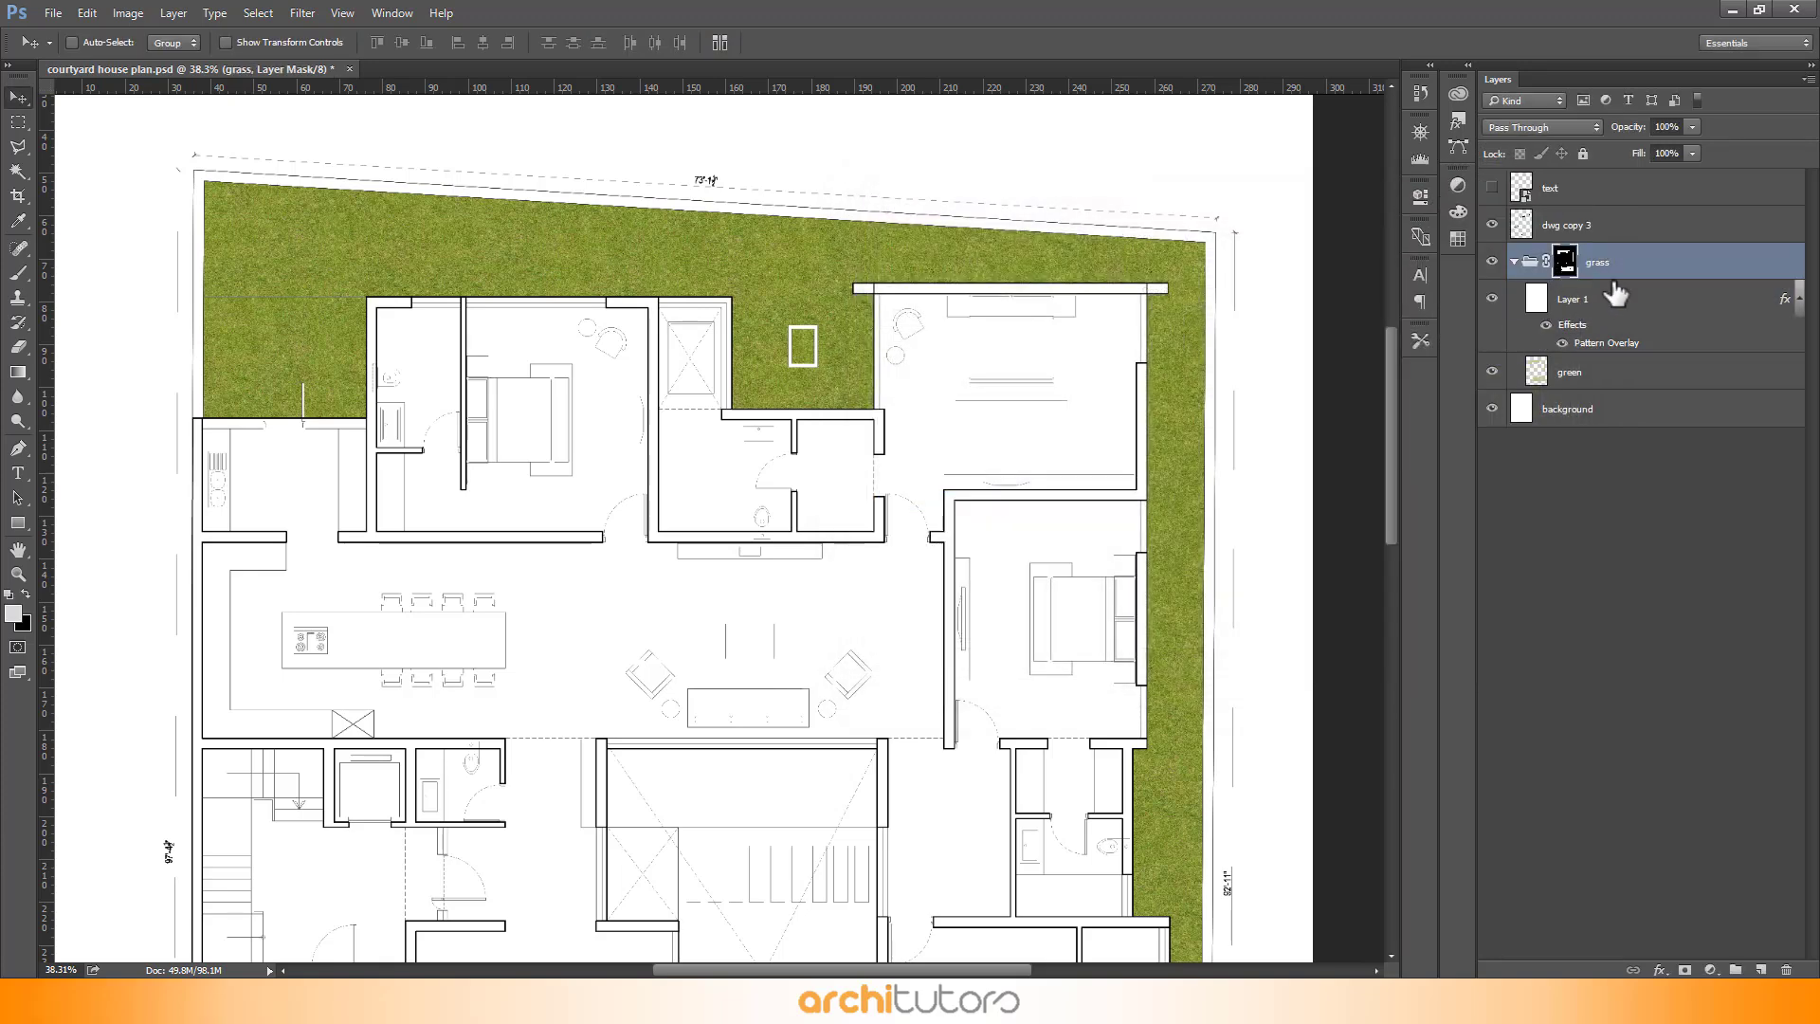
drag(1615, 295, 1640, 360)
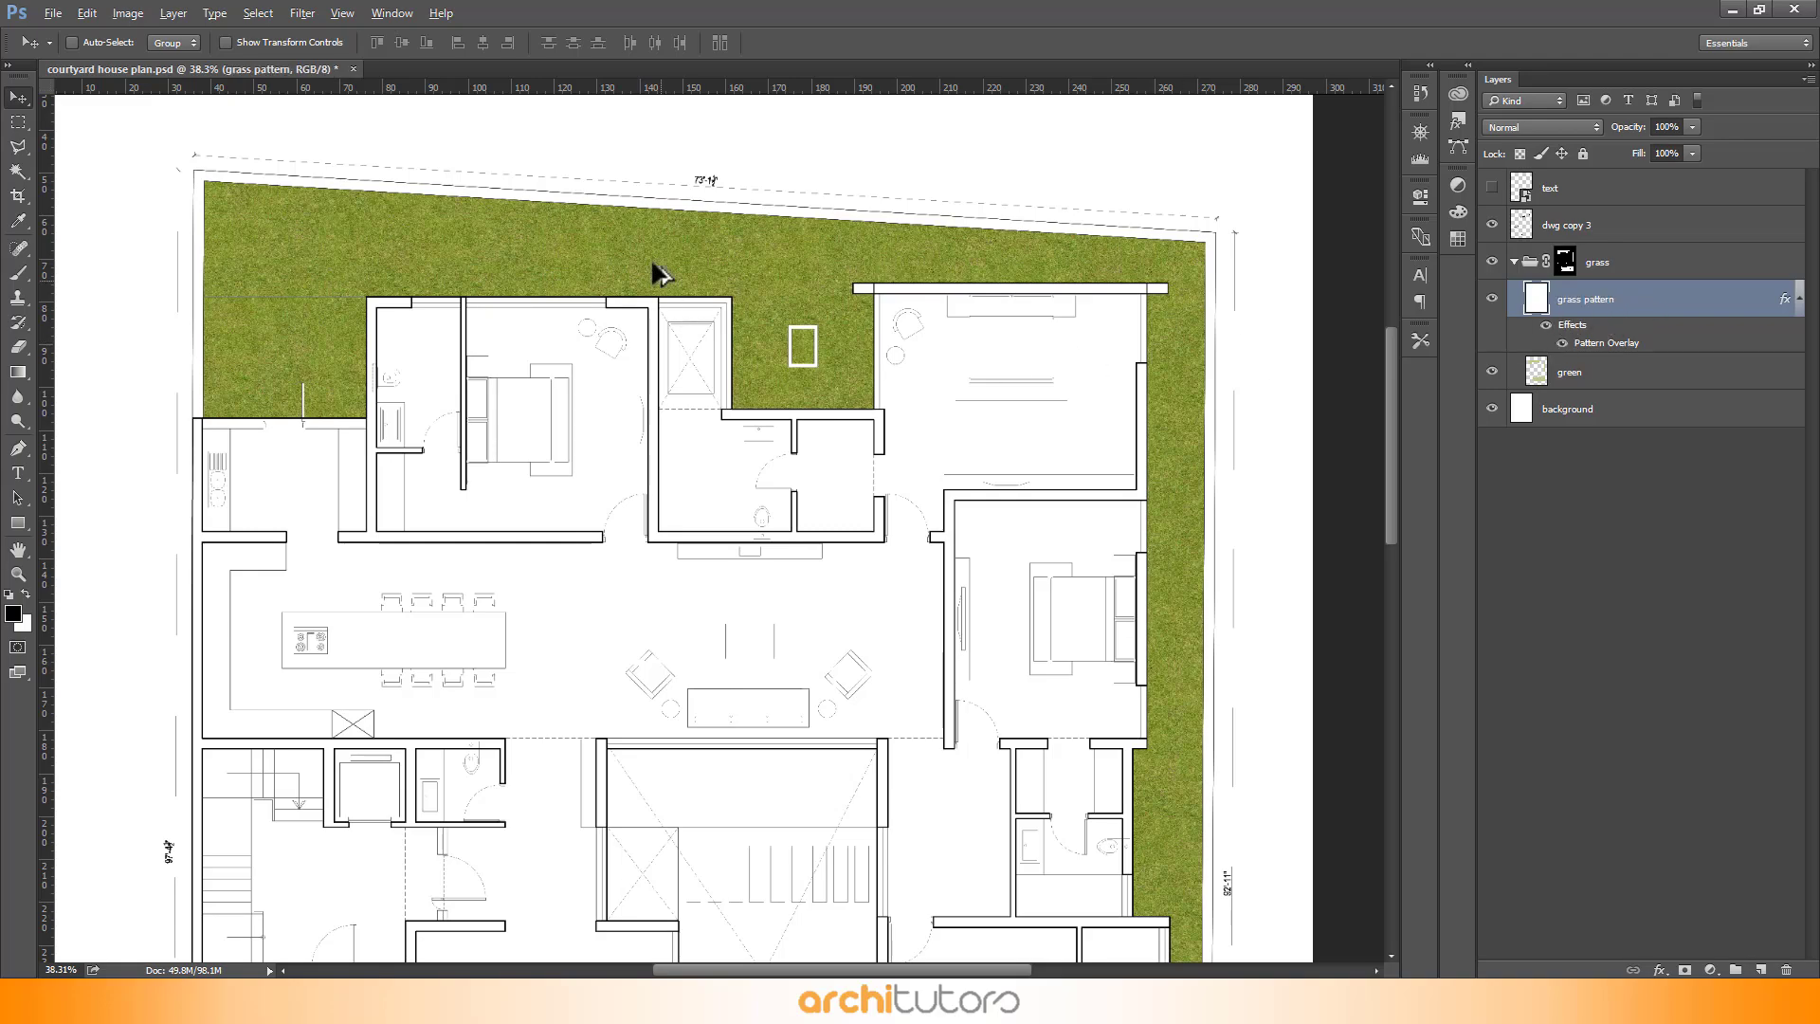
- Add a Gradient Overlay to the grass pattern layer and set the Pattern Overlay scale to 100%
scroll(313, 244, up, 10)
scroll(1030, 381, down, 1)
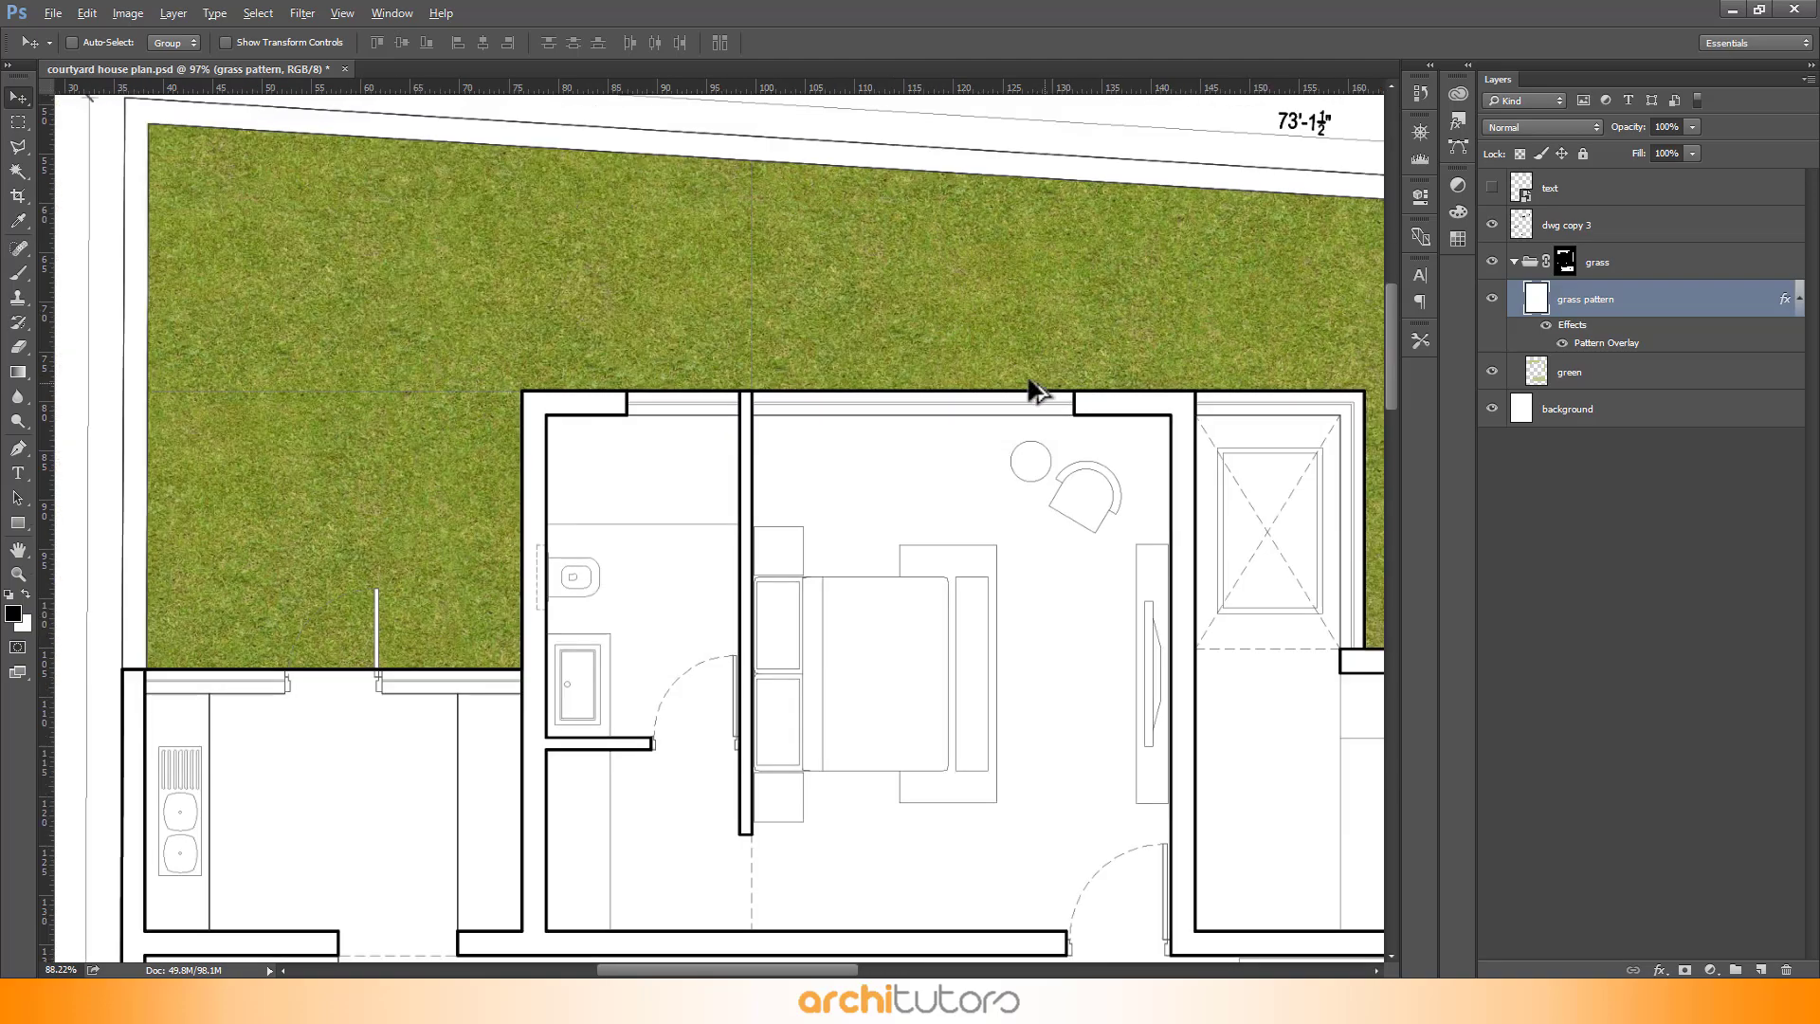
scroll(292, 235, up, 1)
scroll(414, 244, down, 3)
scroll(1265, 325, up, 2)
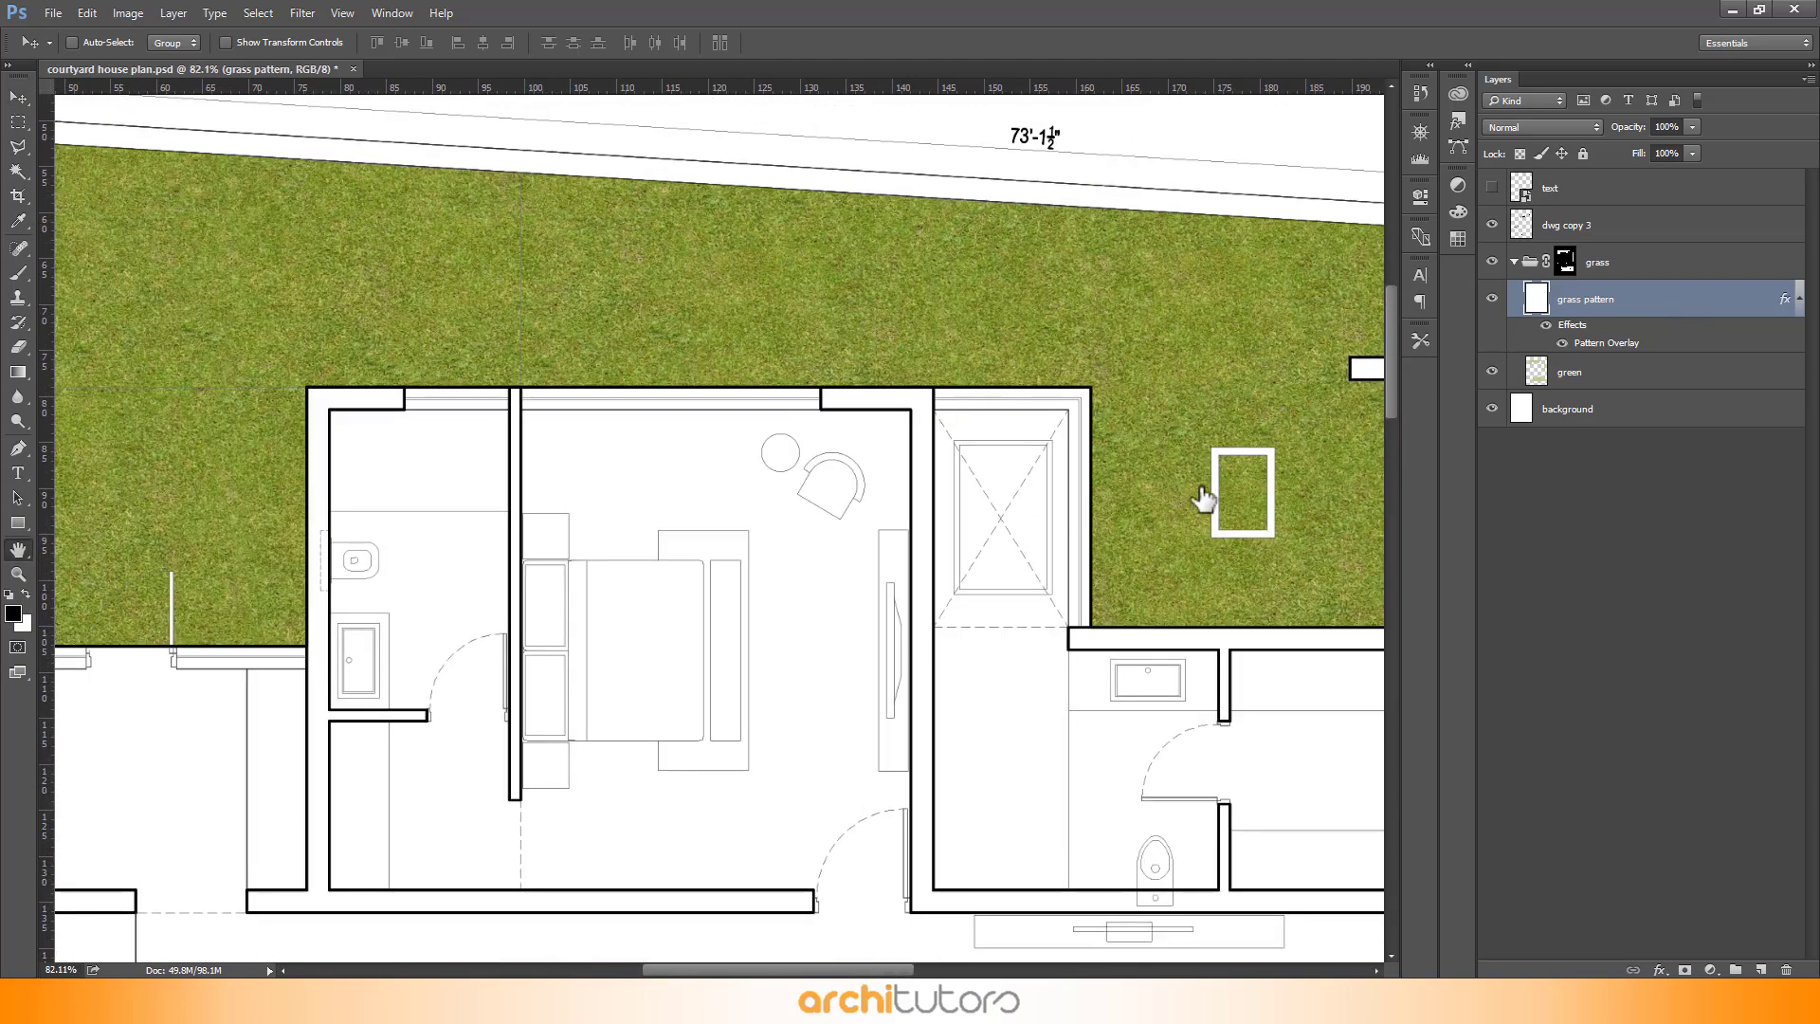
double_click(1724, 306)
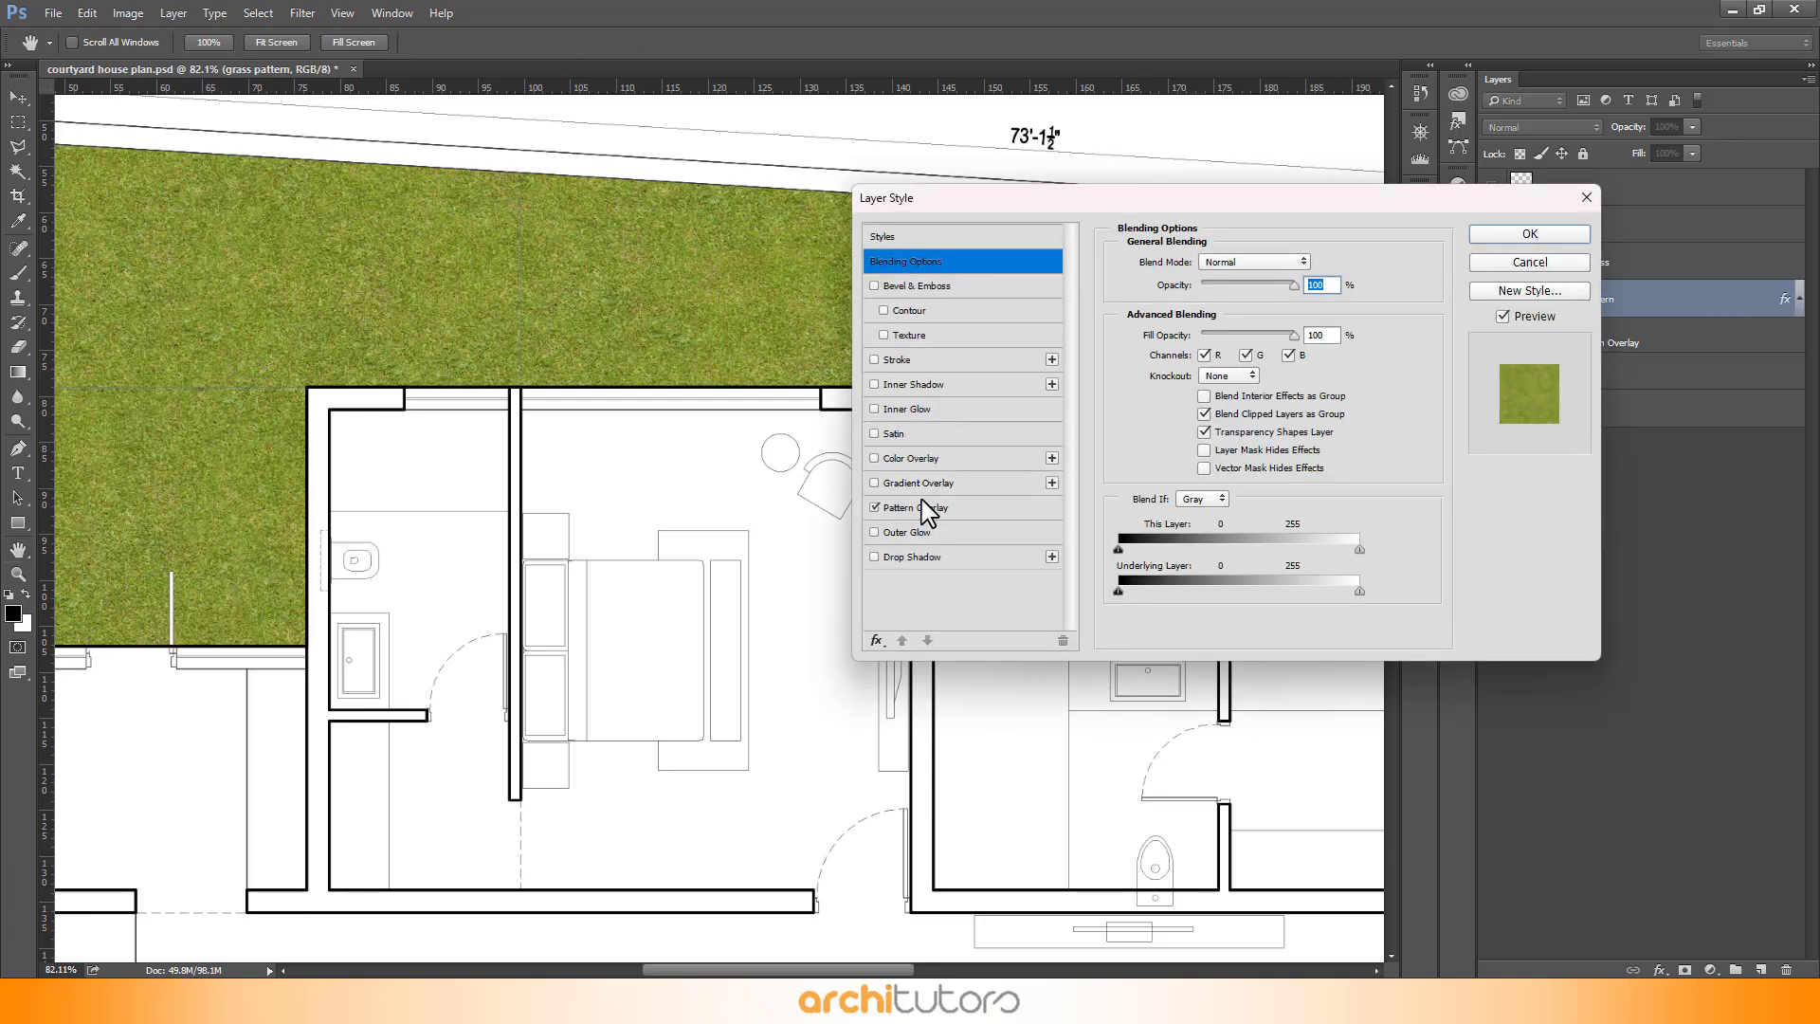
click(917, 483)
click(900, 507)
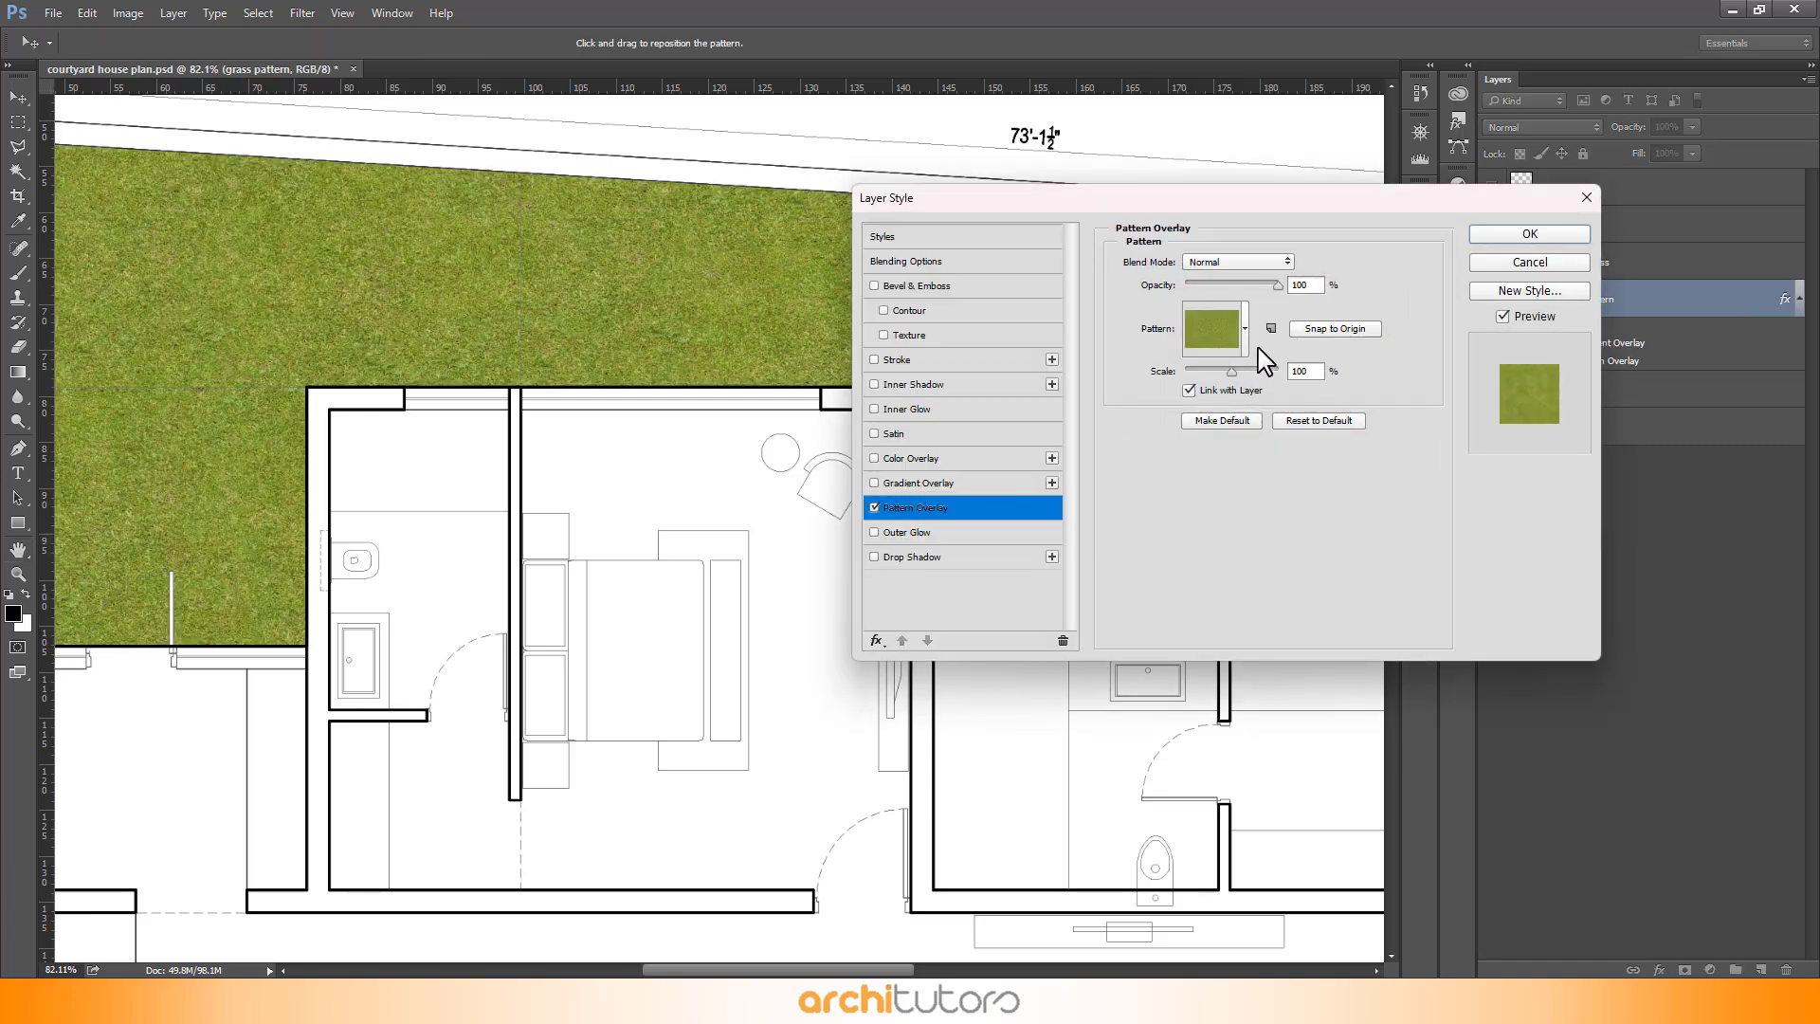
drag(1220, 373, 1226, 373)
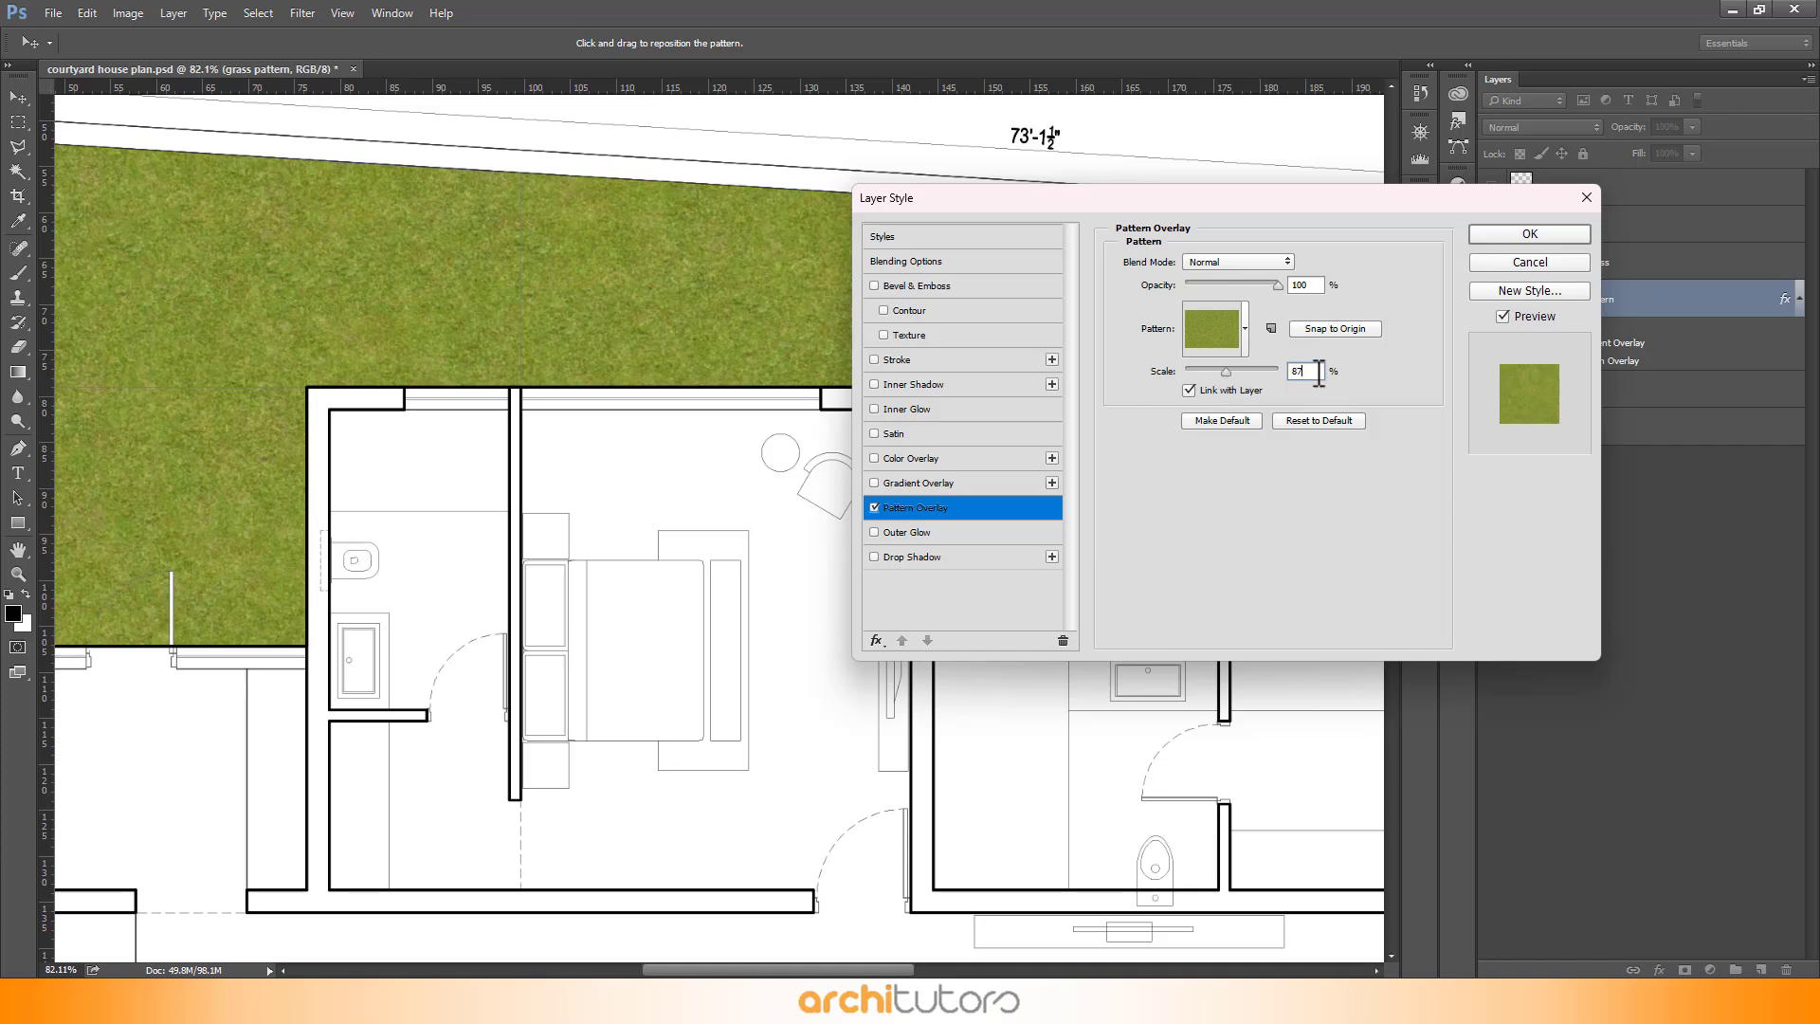
click(1310, 373)
text(100)
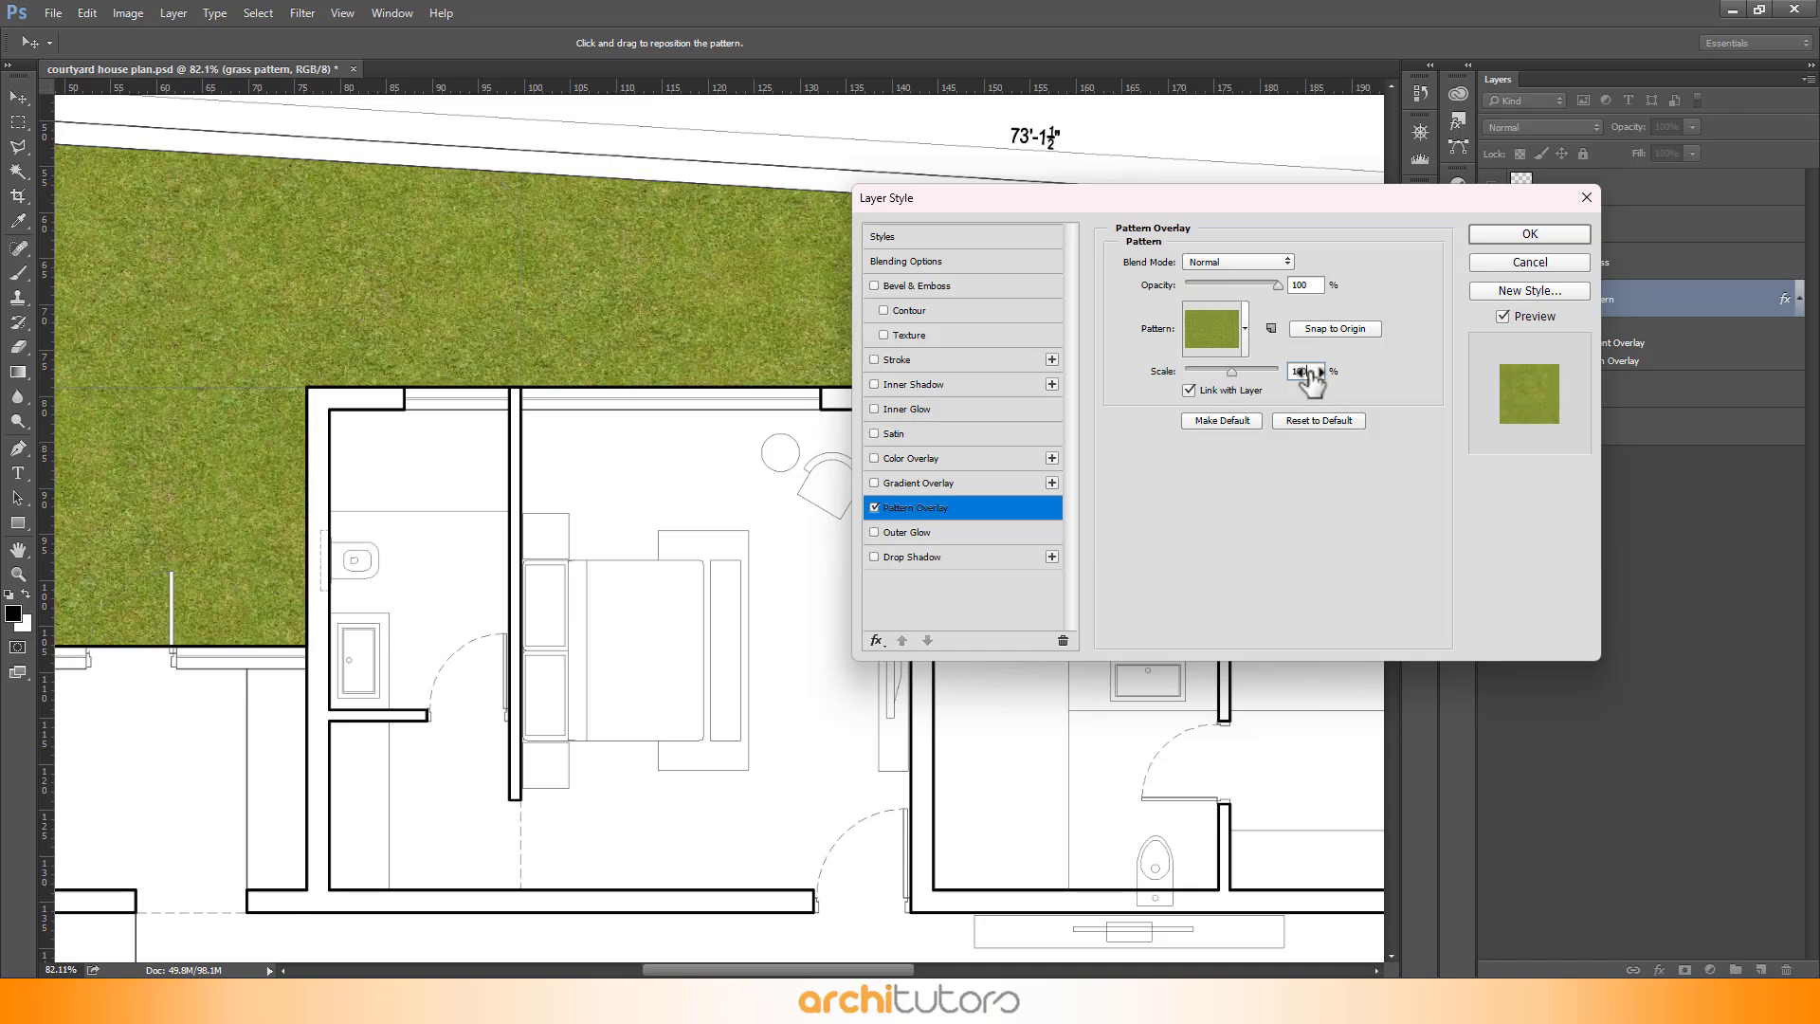
click(1494, 237)
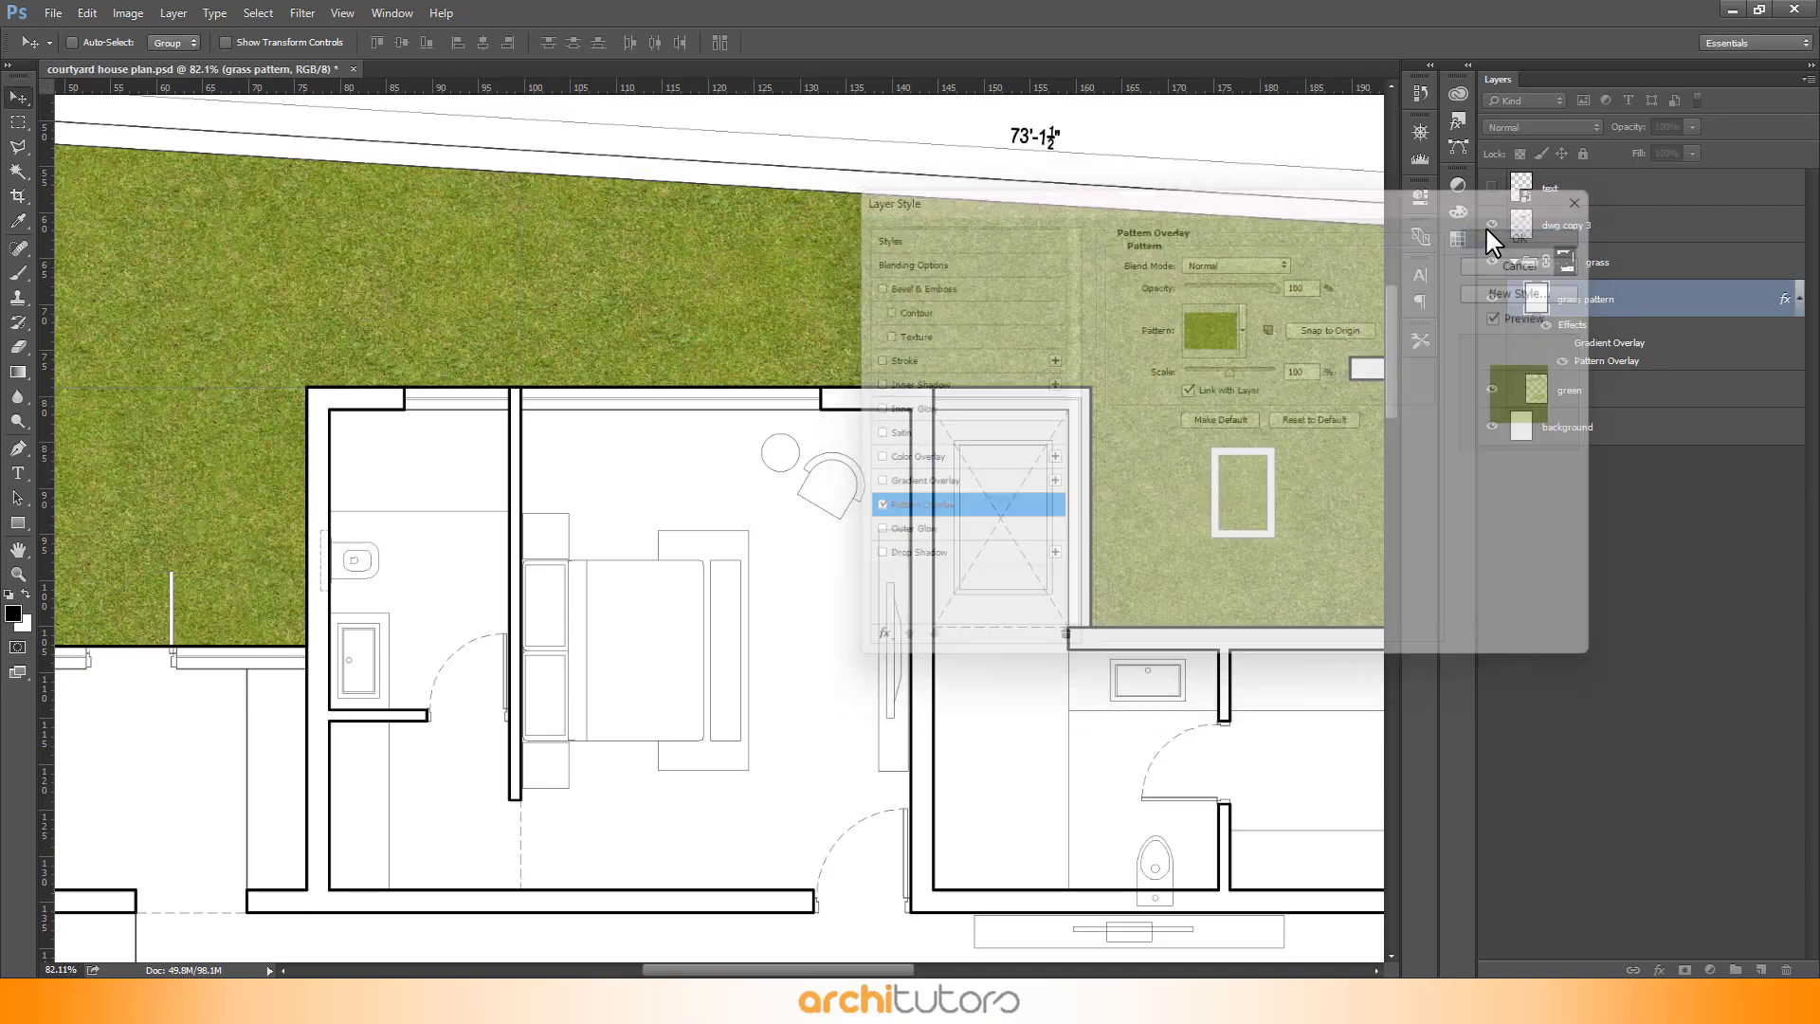
- Add a layer mask to the grass pattern layer
scroll(804, 254, down, 10)
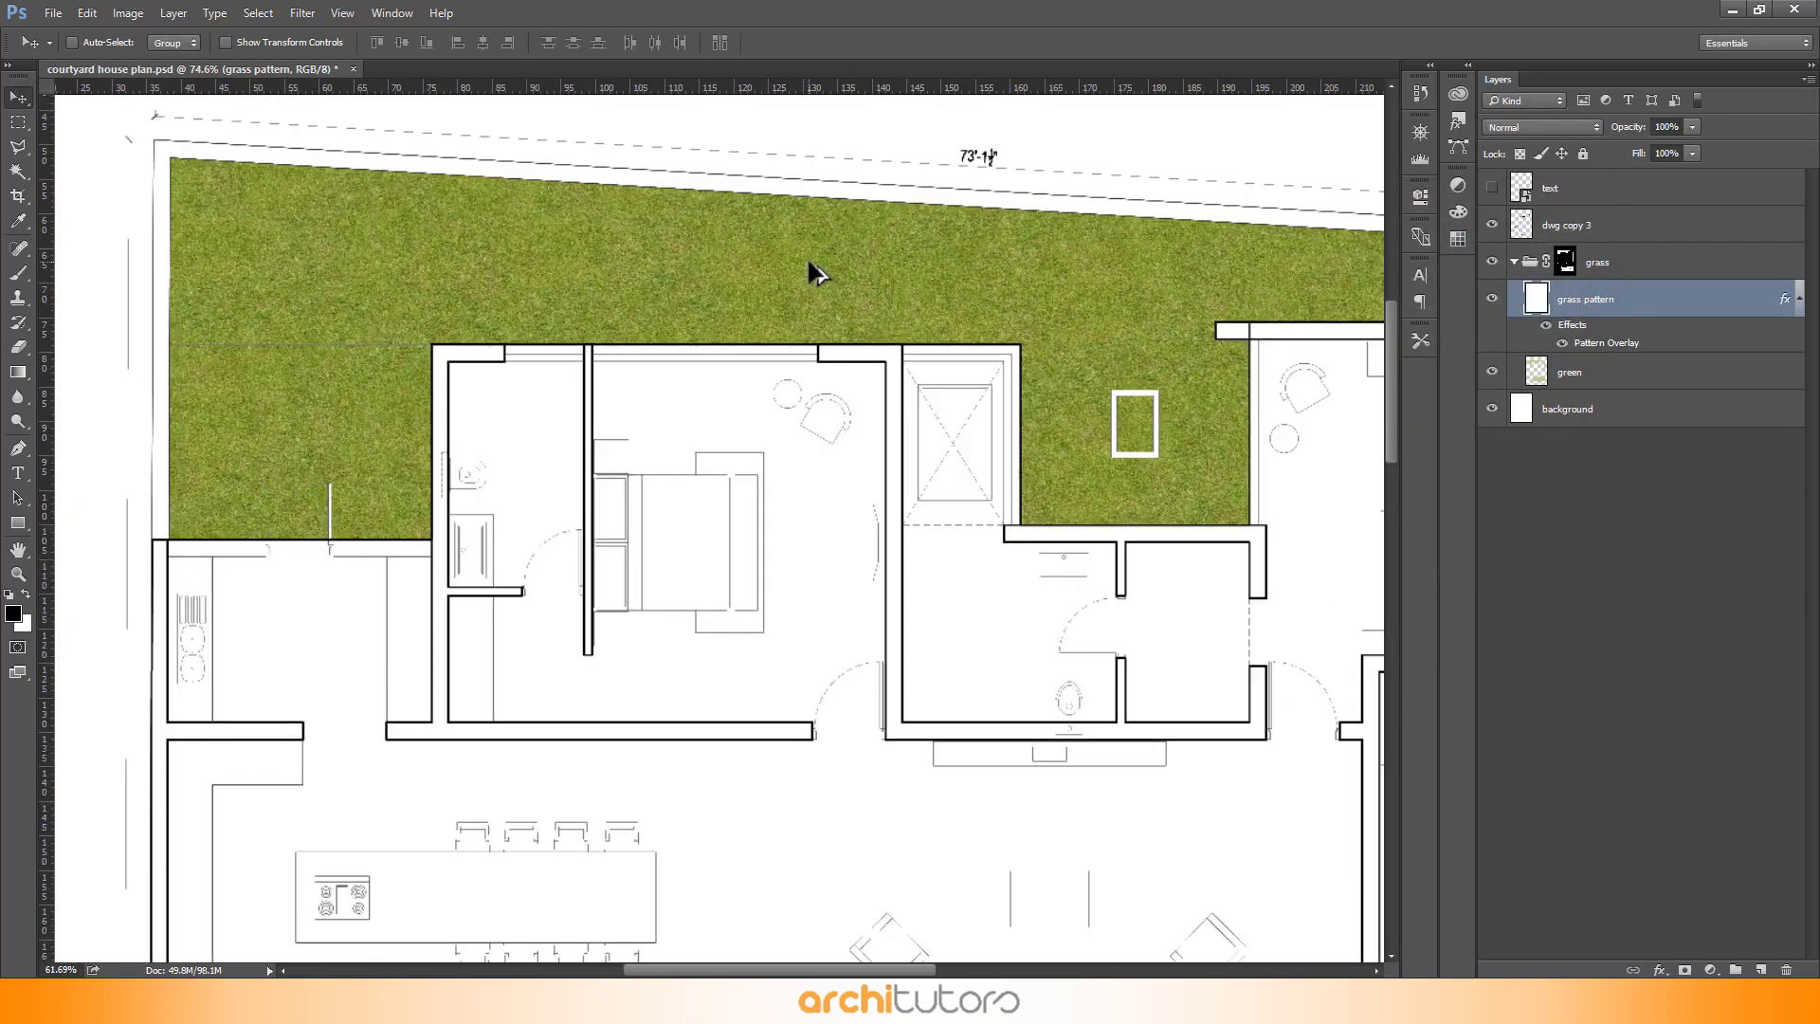
scroll(540, 236, up, 8)
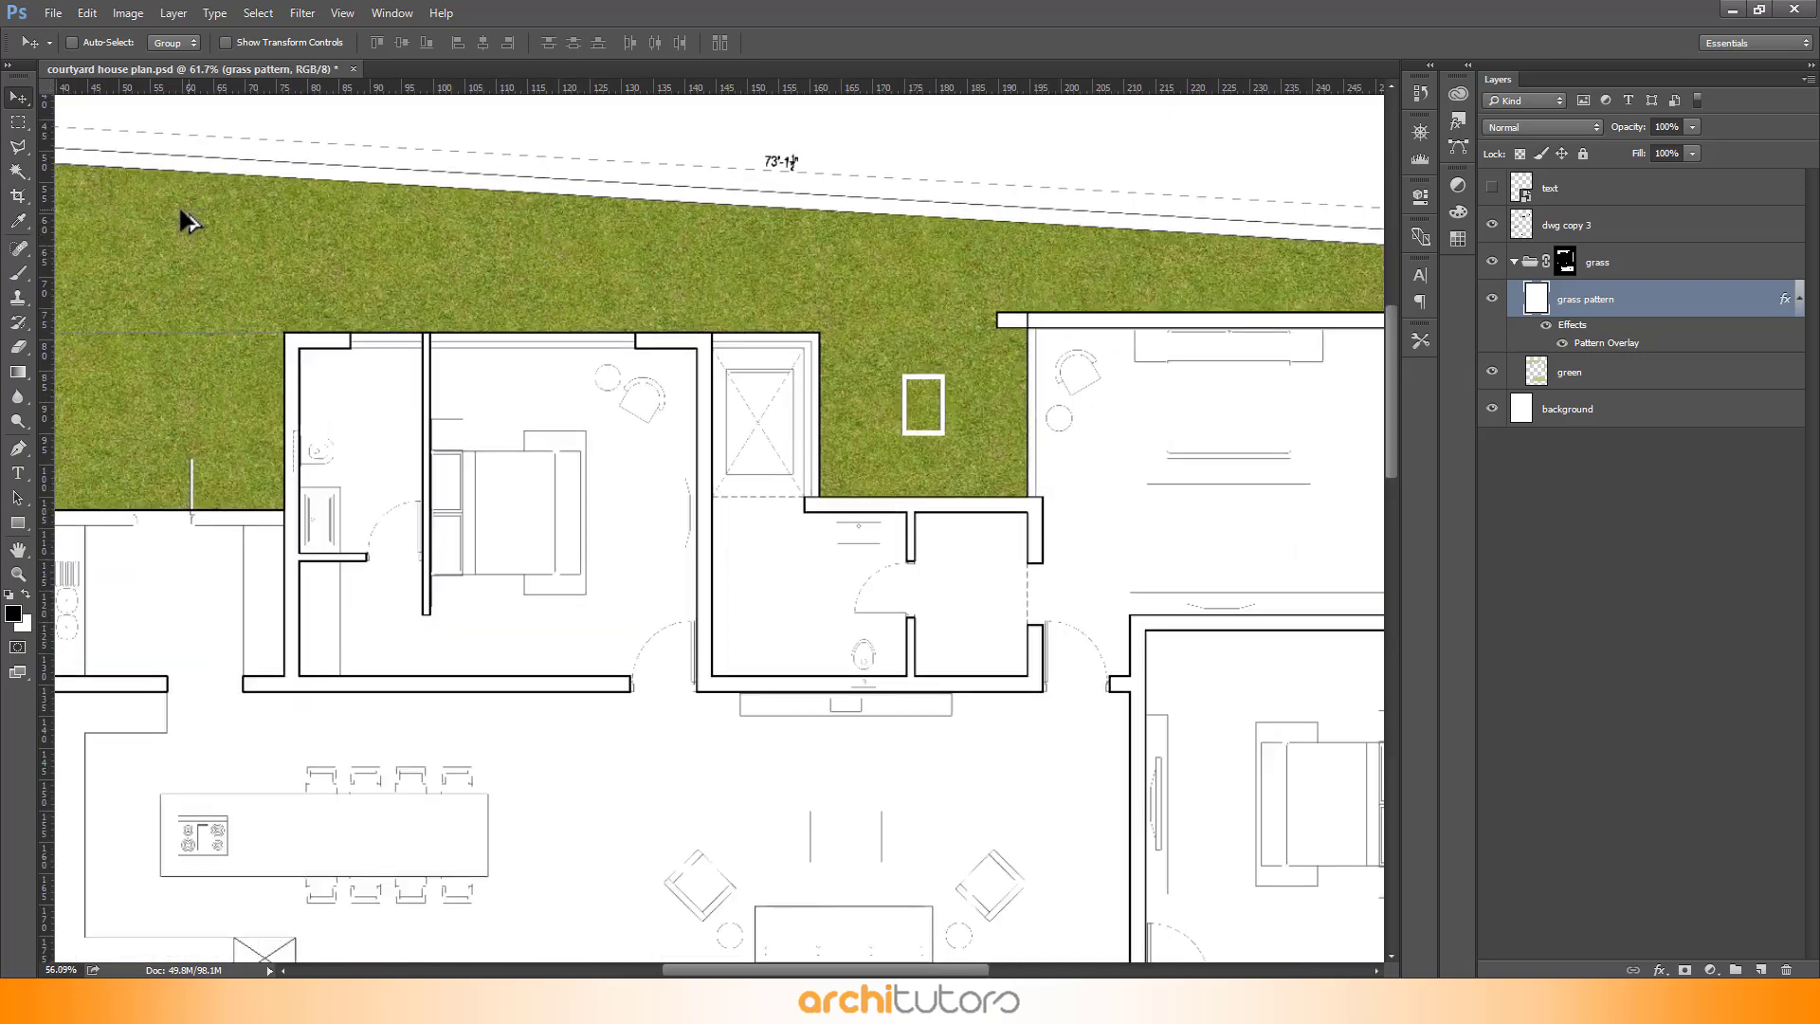
drag(1643, 311, 1685, 968)
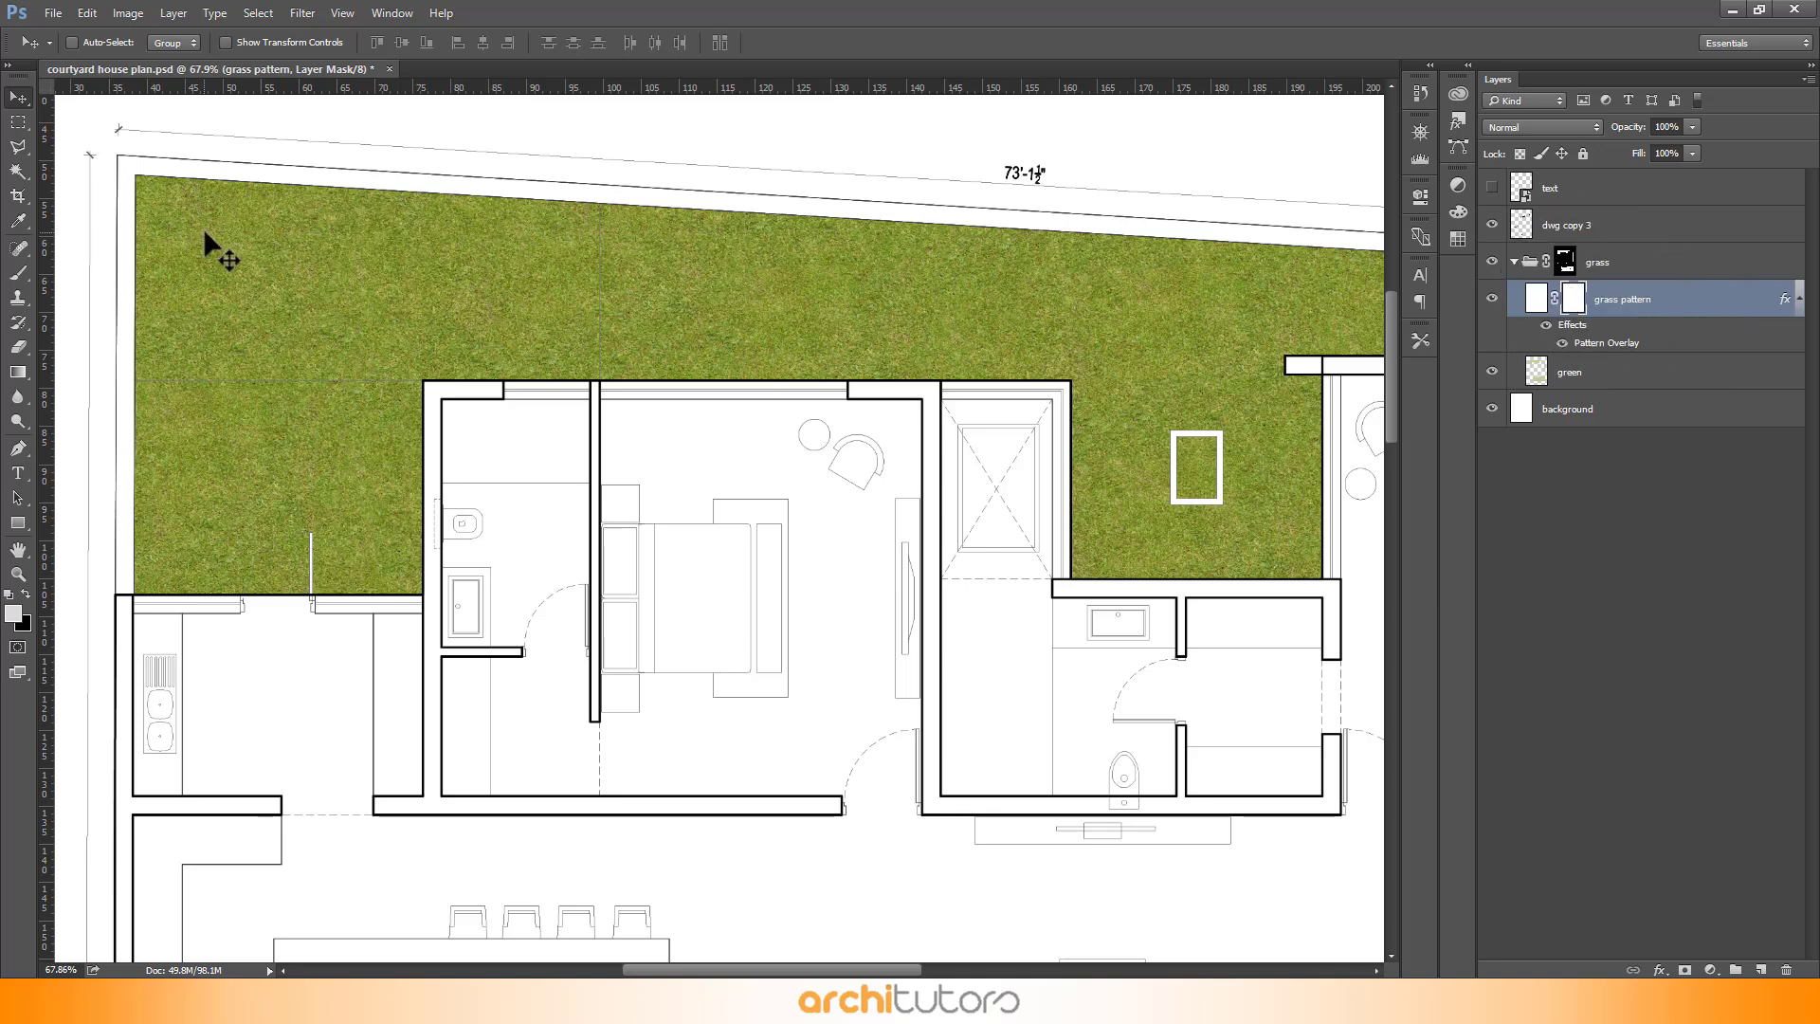
- Switch to the Brush tool and choose a scattered foliage-style brush tip from the brush picker
scroll(313, 274, down, 4)
key(b)
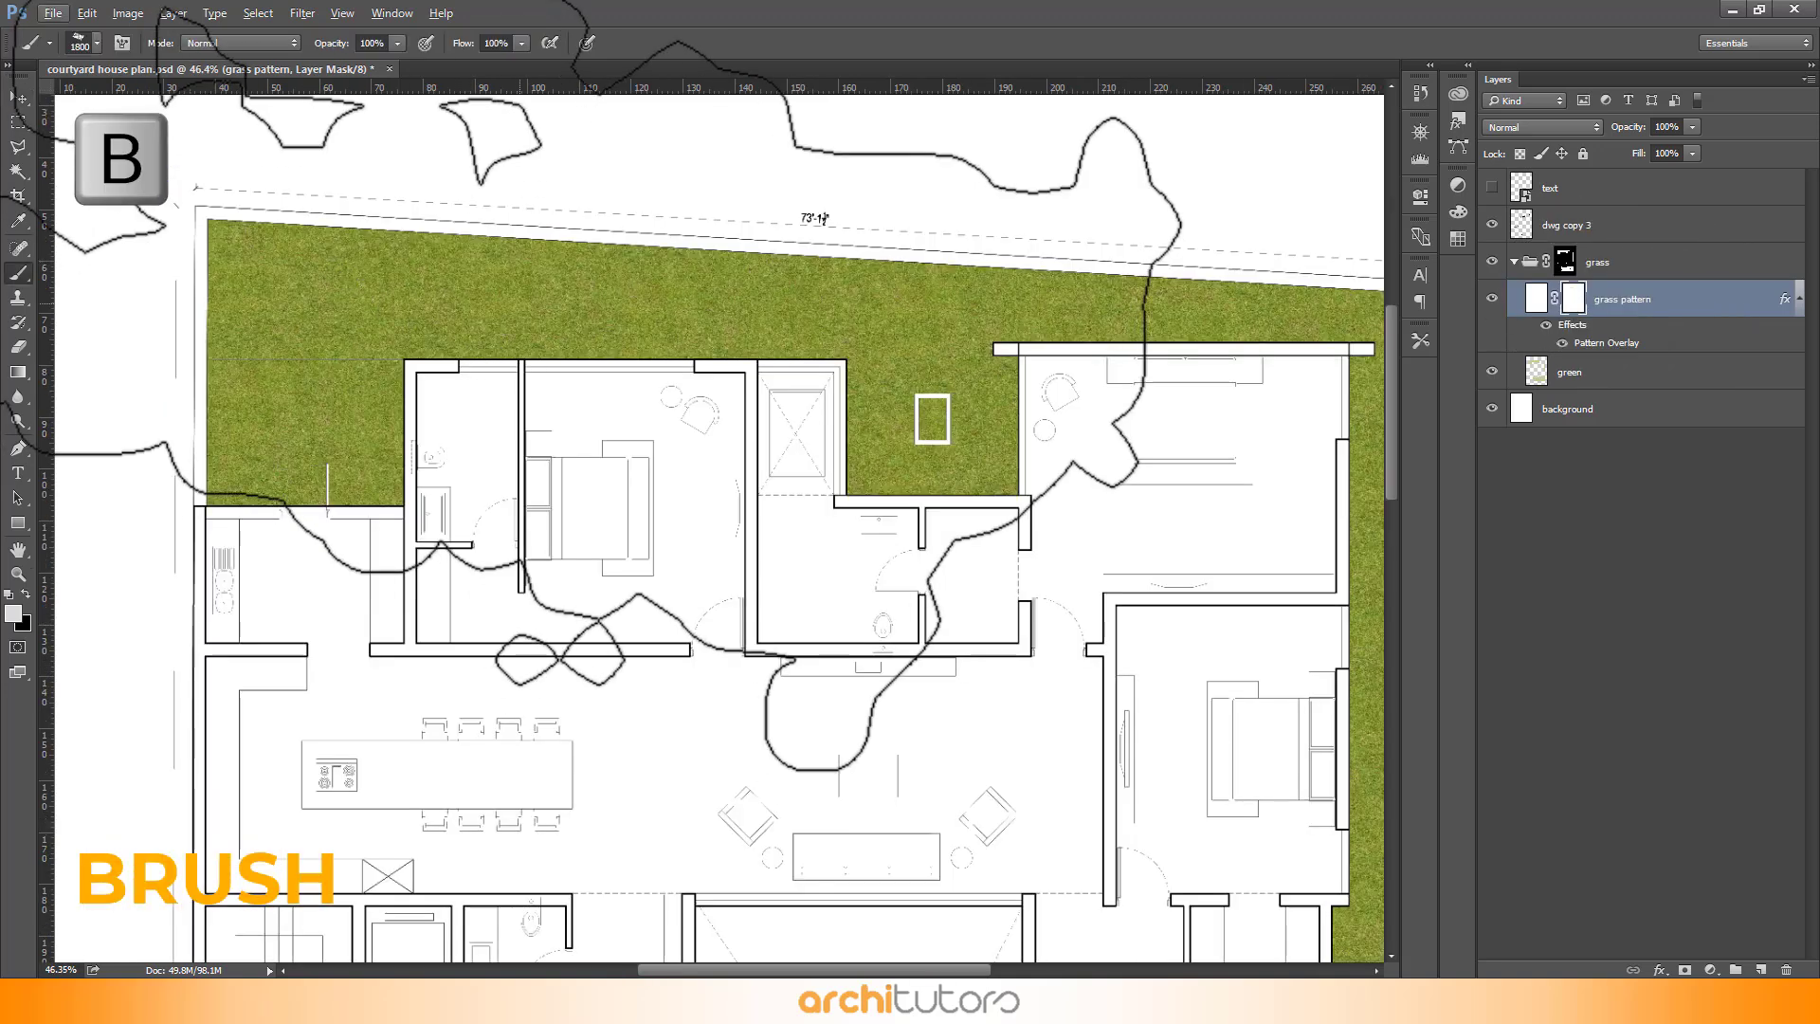
right_click(531, 305)
scroll(684, 519, down, 1)
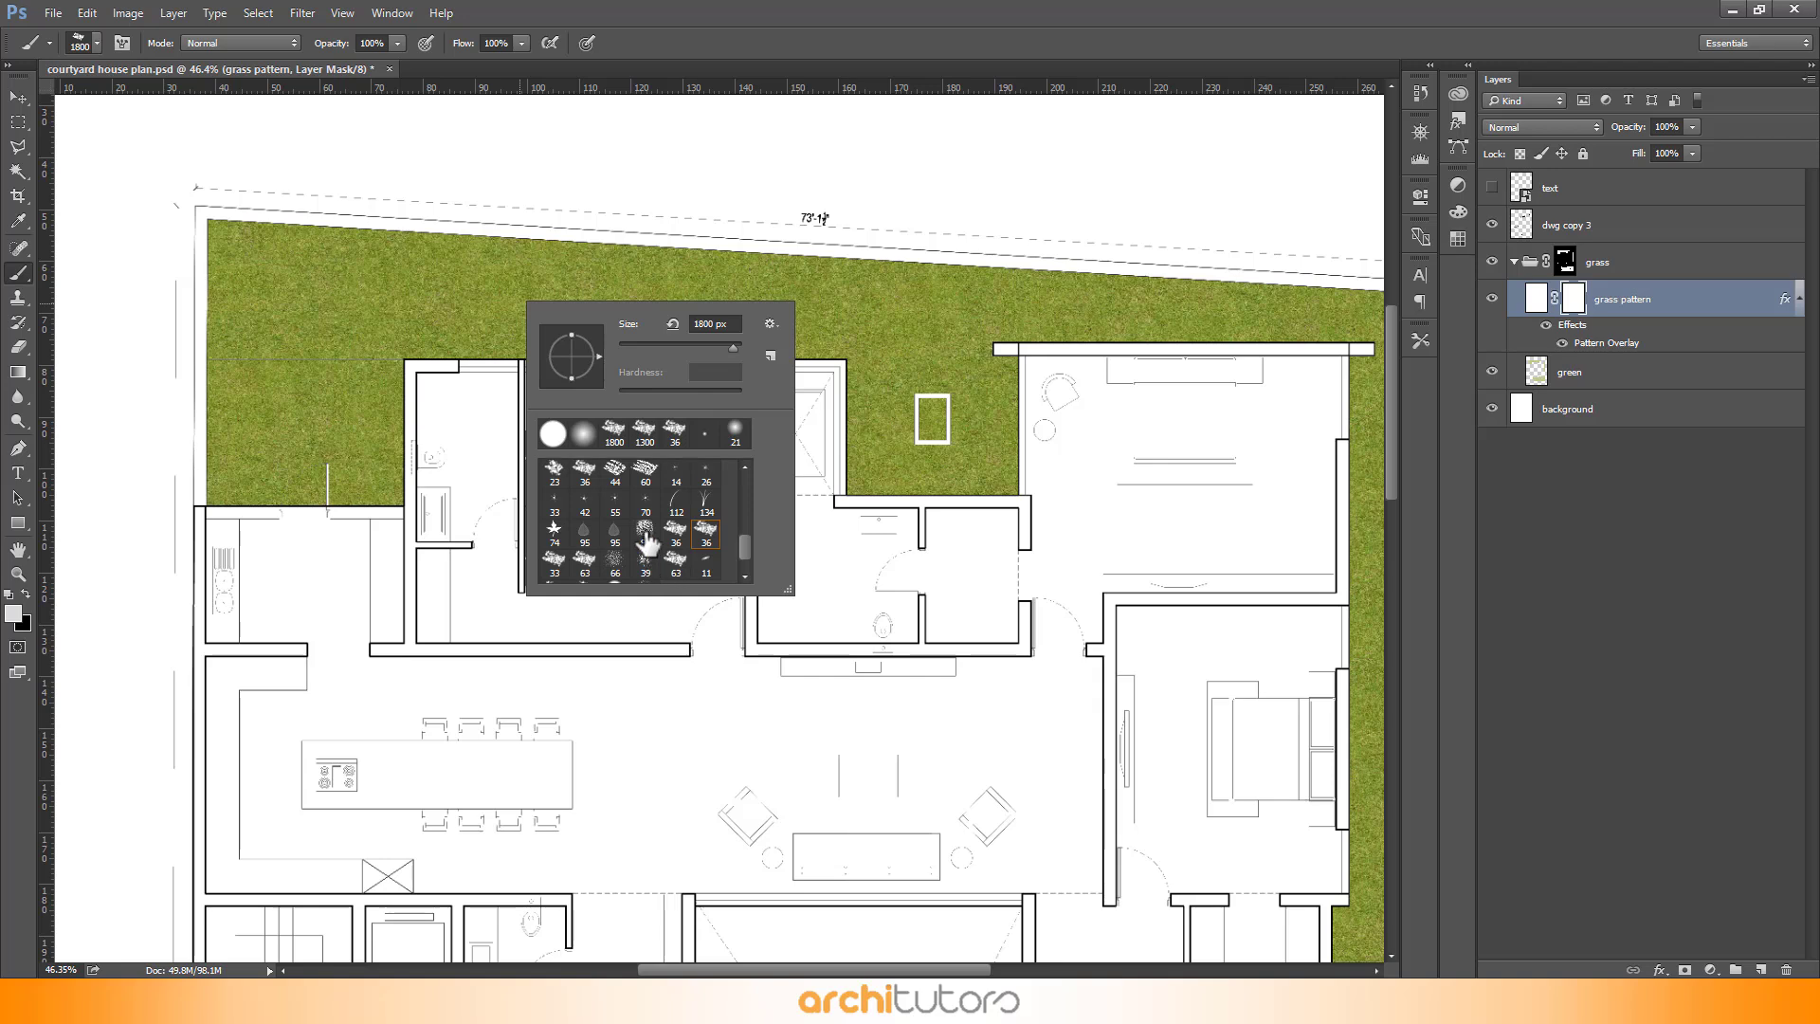
click(647, 539)
click(671, 158)
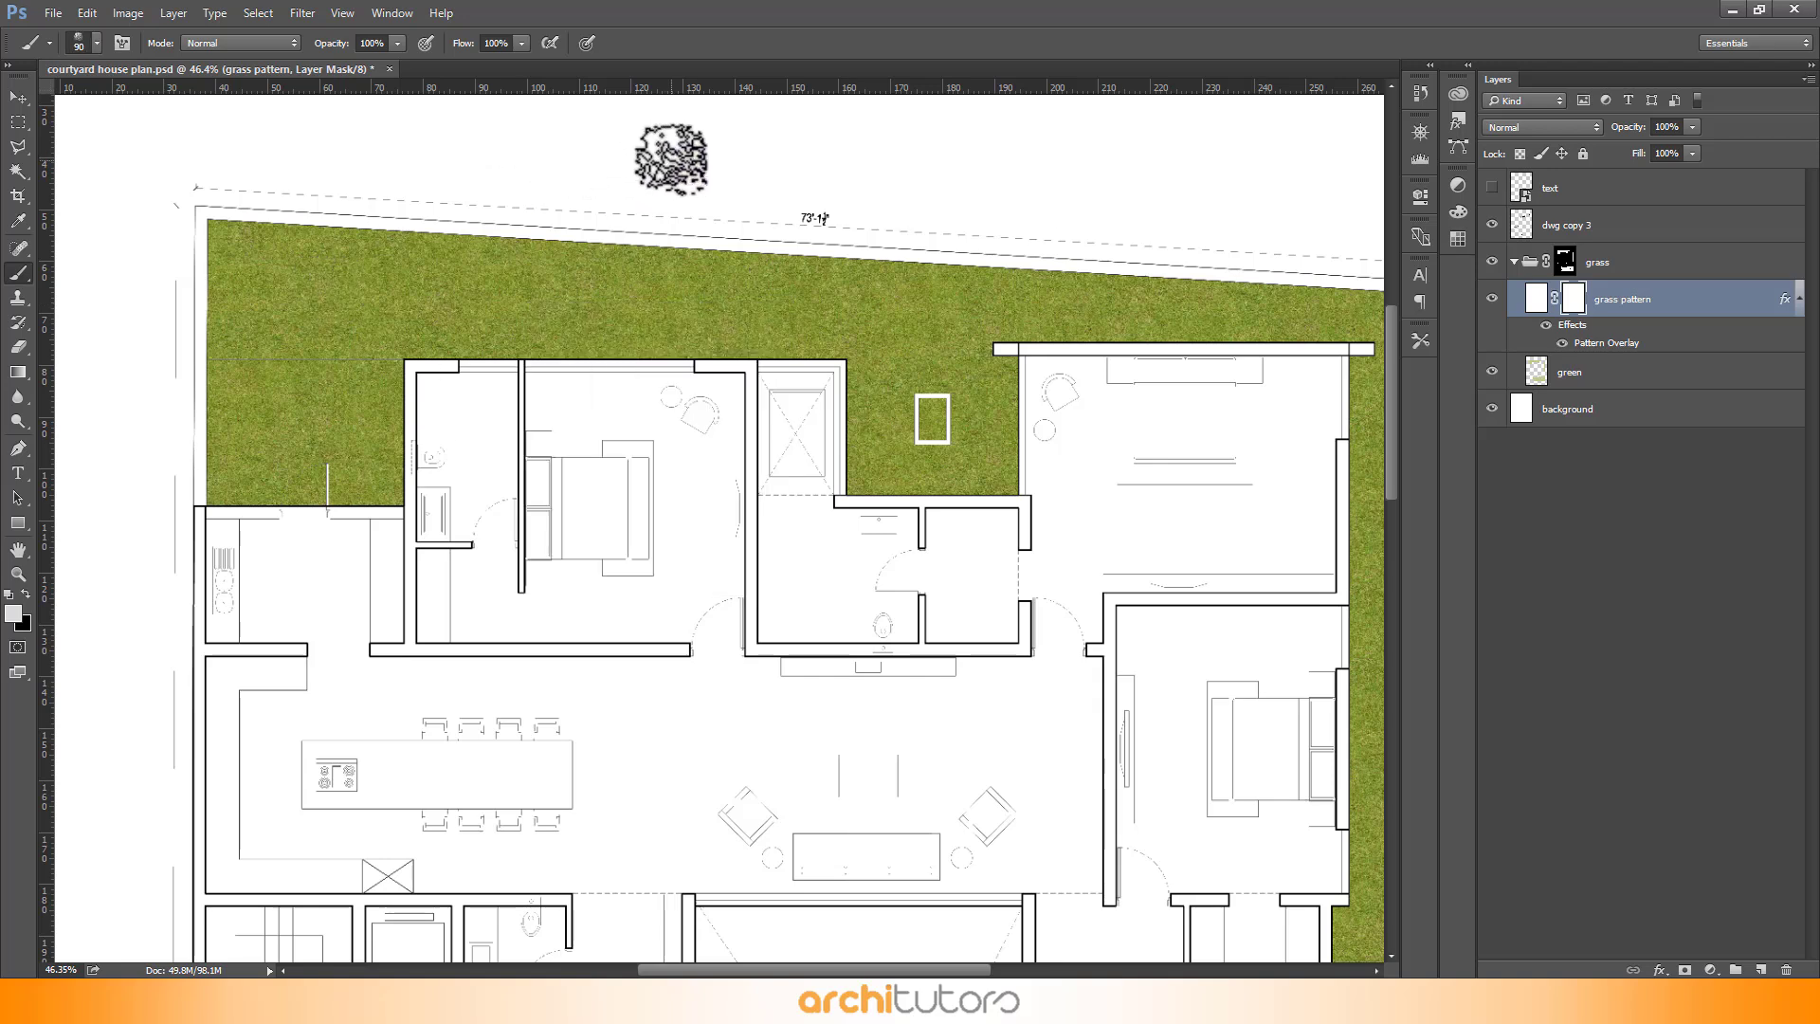
- Enlarge the brush to 600 px and set its opacity to 30%
key(bracketright)
key(bracketright)
key(bracketright)
key(bracketright)
key(bracketright)
key(bracketright)
key(bracketright)
key(bracketright)
key(bracketright)
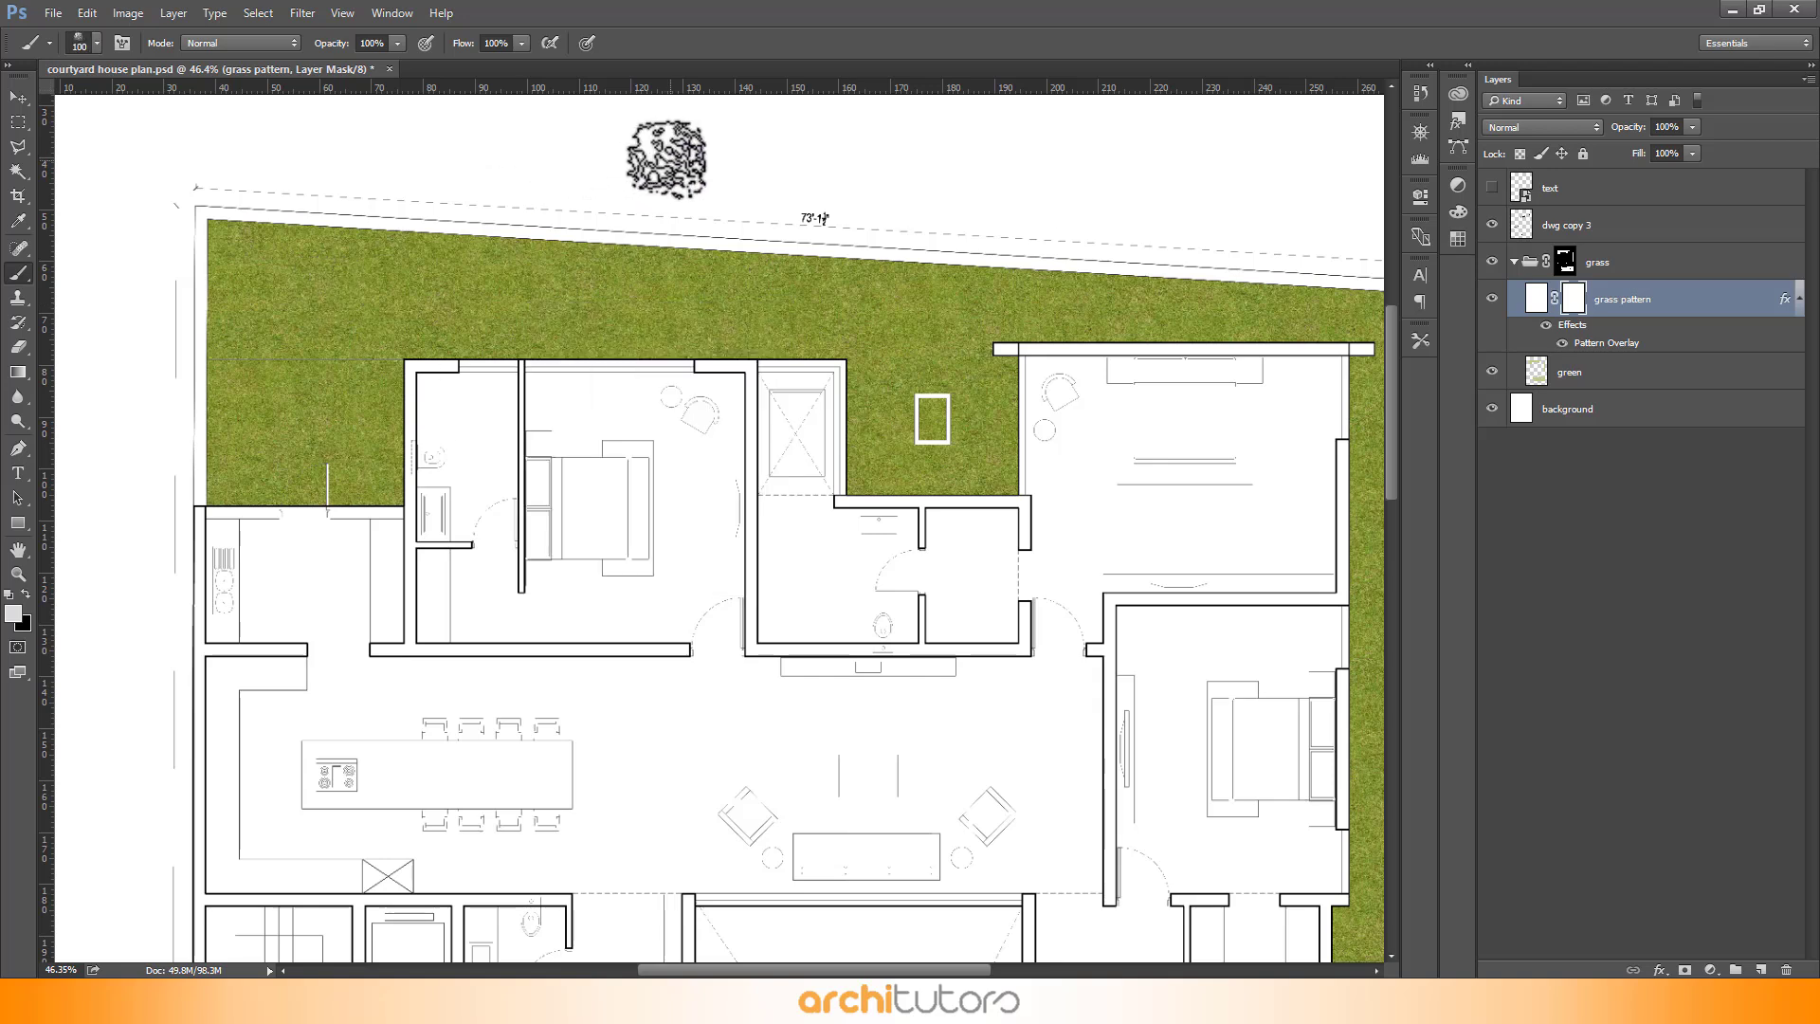
key(bracketright)
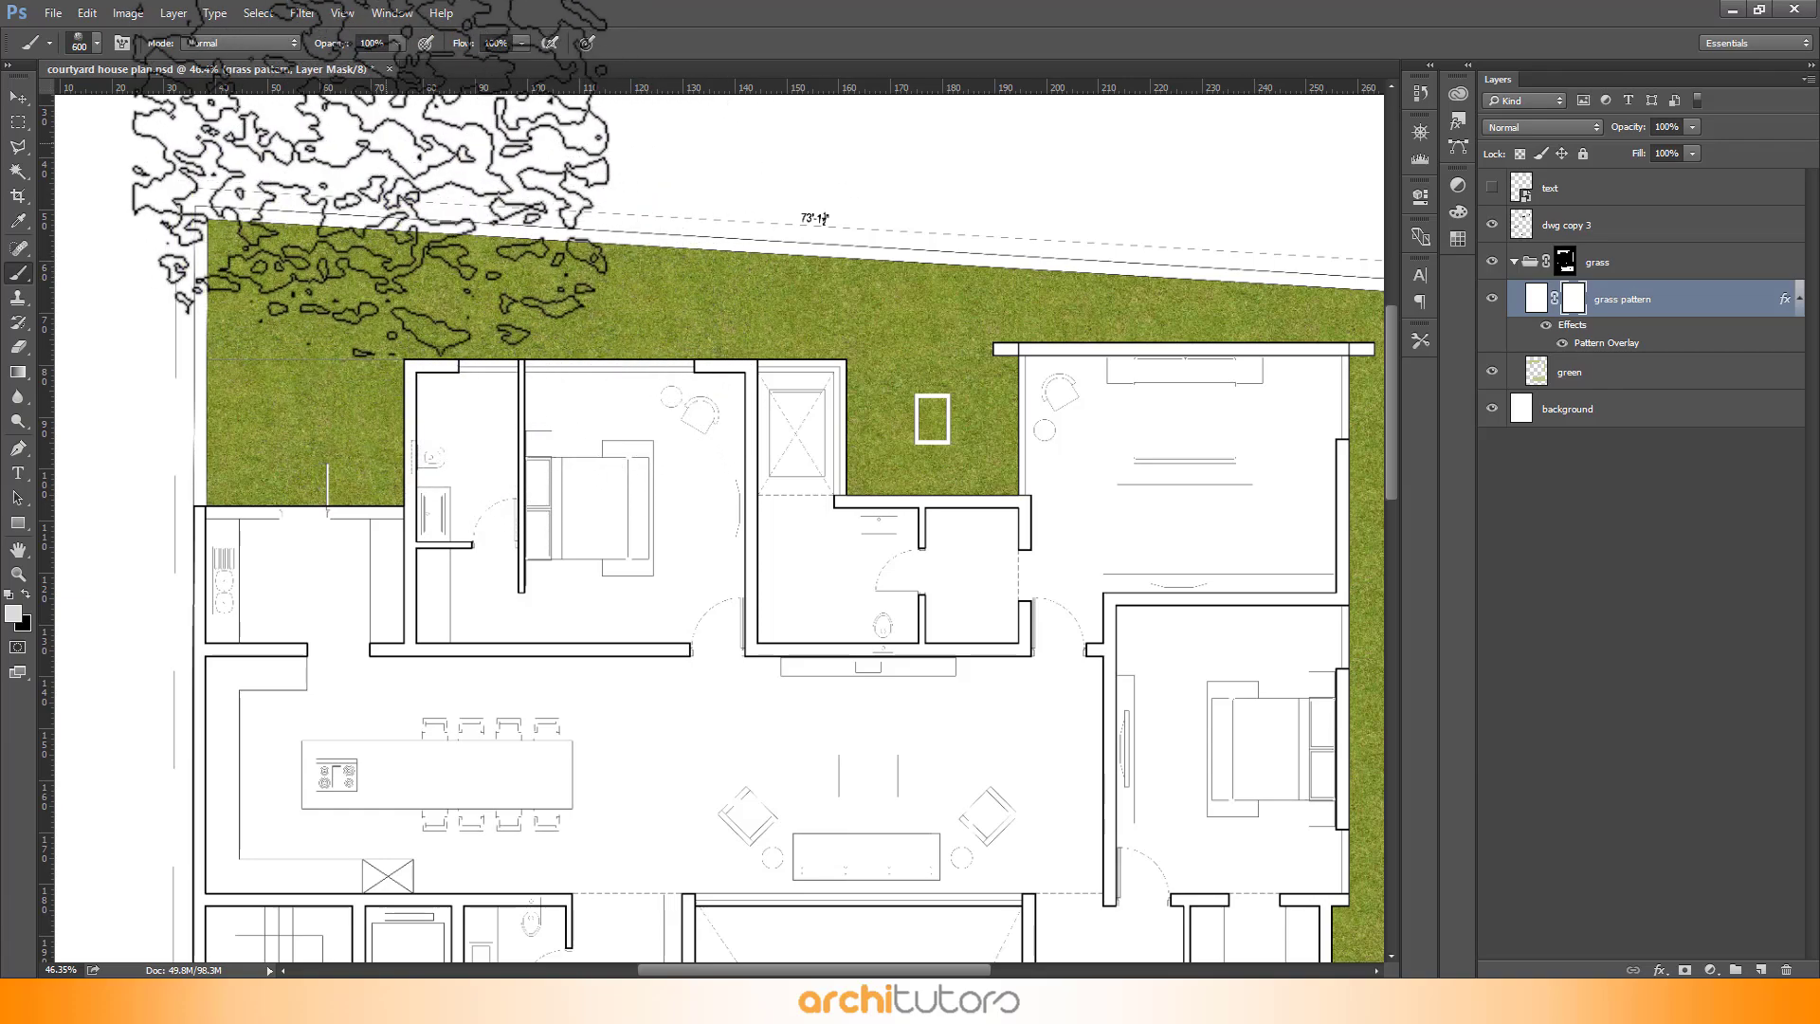
click(369, 44)
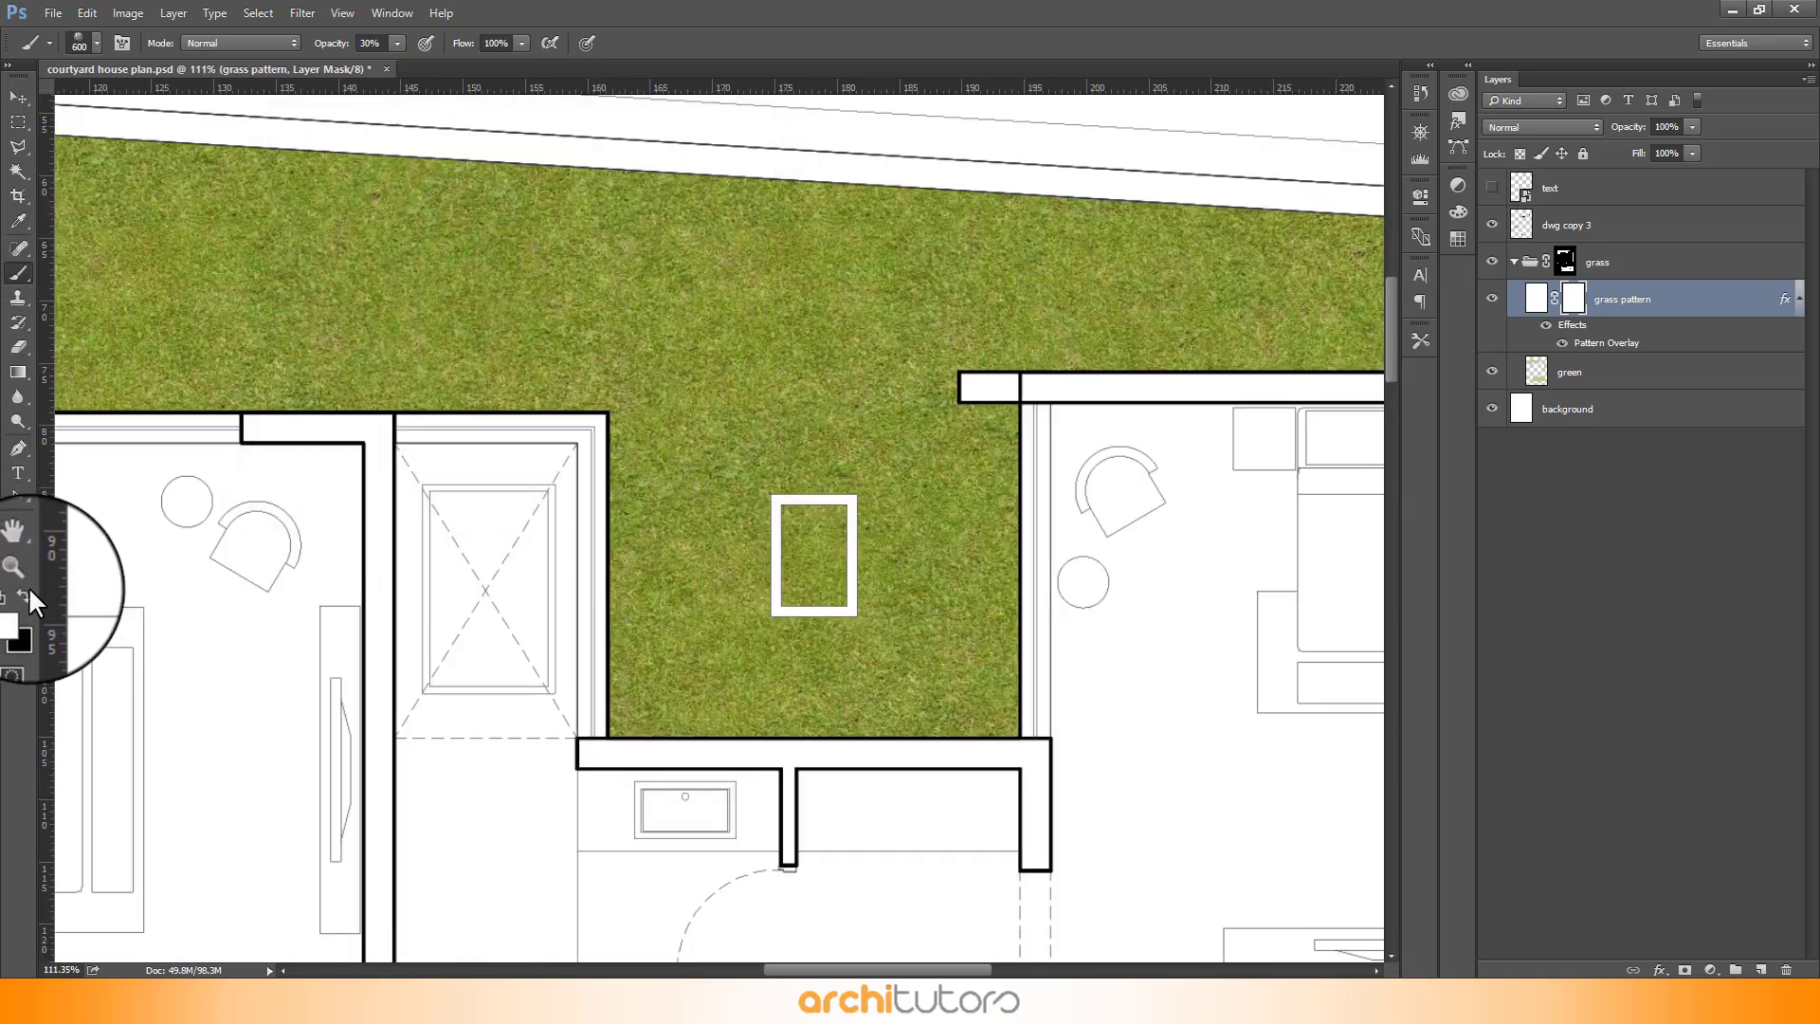
- Set the foreground colour to black and dab the grass pattern layer mask to vary the grass texture
click(26, 593)
click(869, 342)
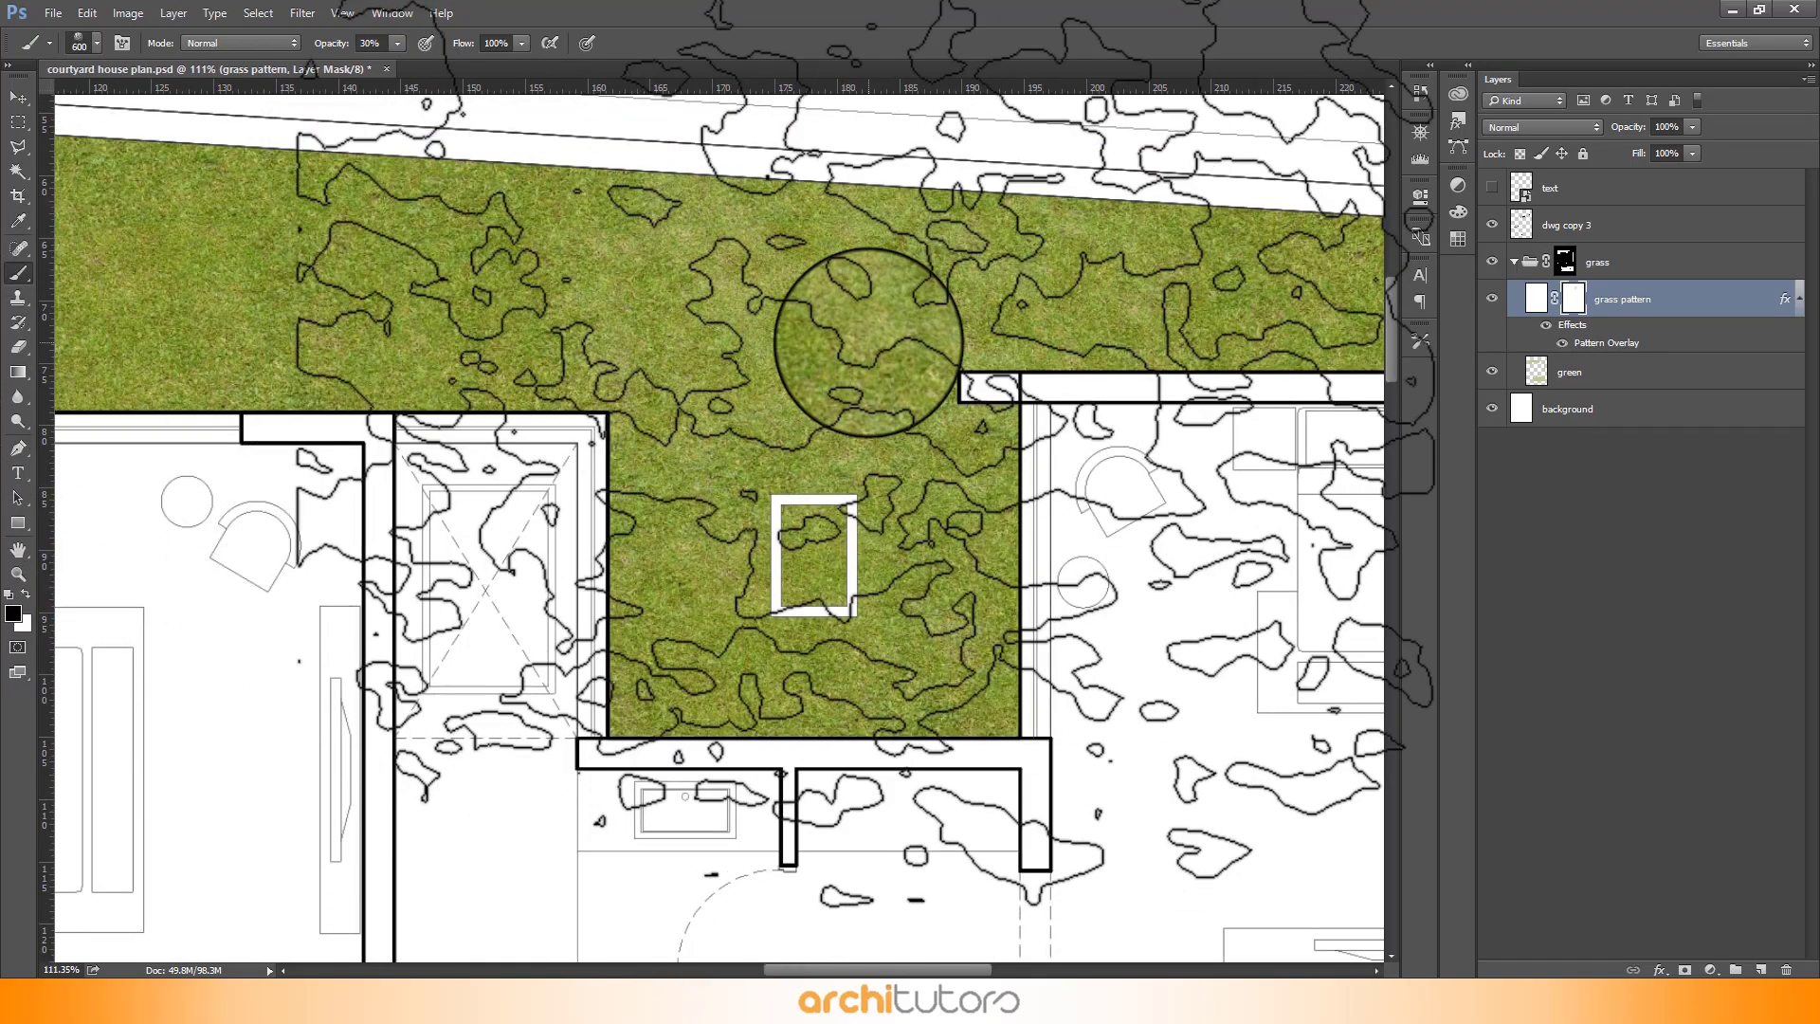
- Zoom and pan around the plan to inspect the textured grass areas along each edge of the courtyard house
scroll(1234, 417, down, 5)
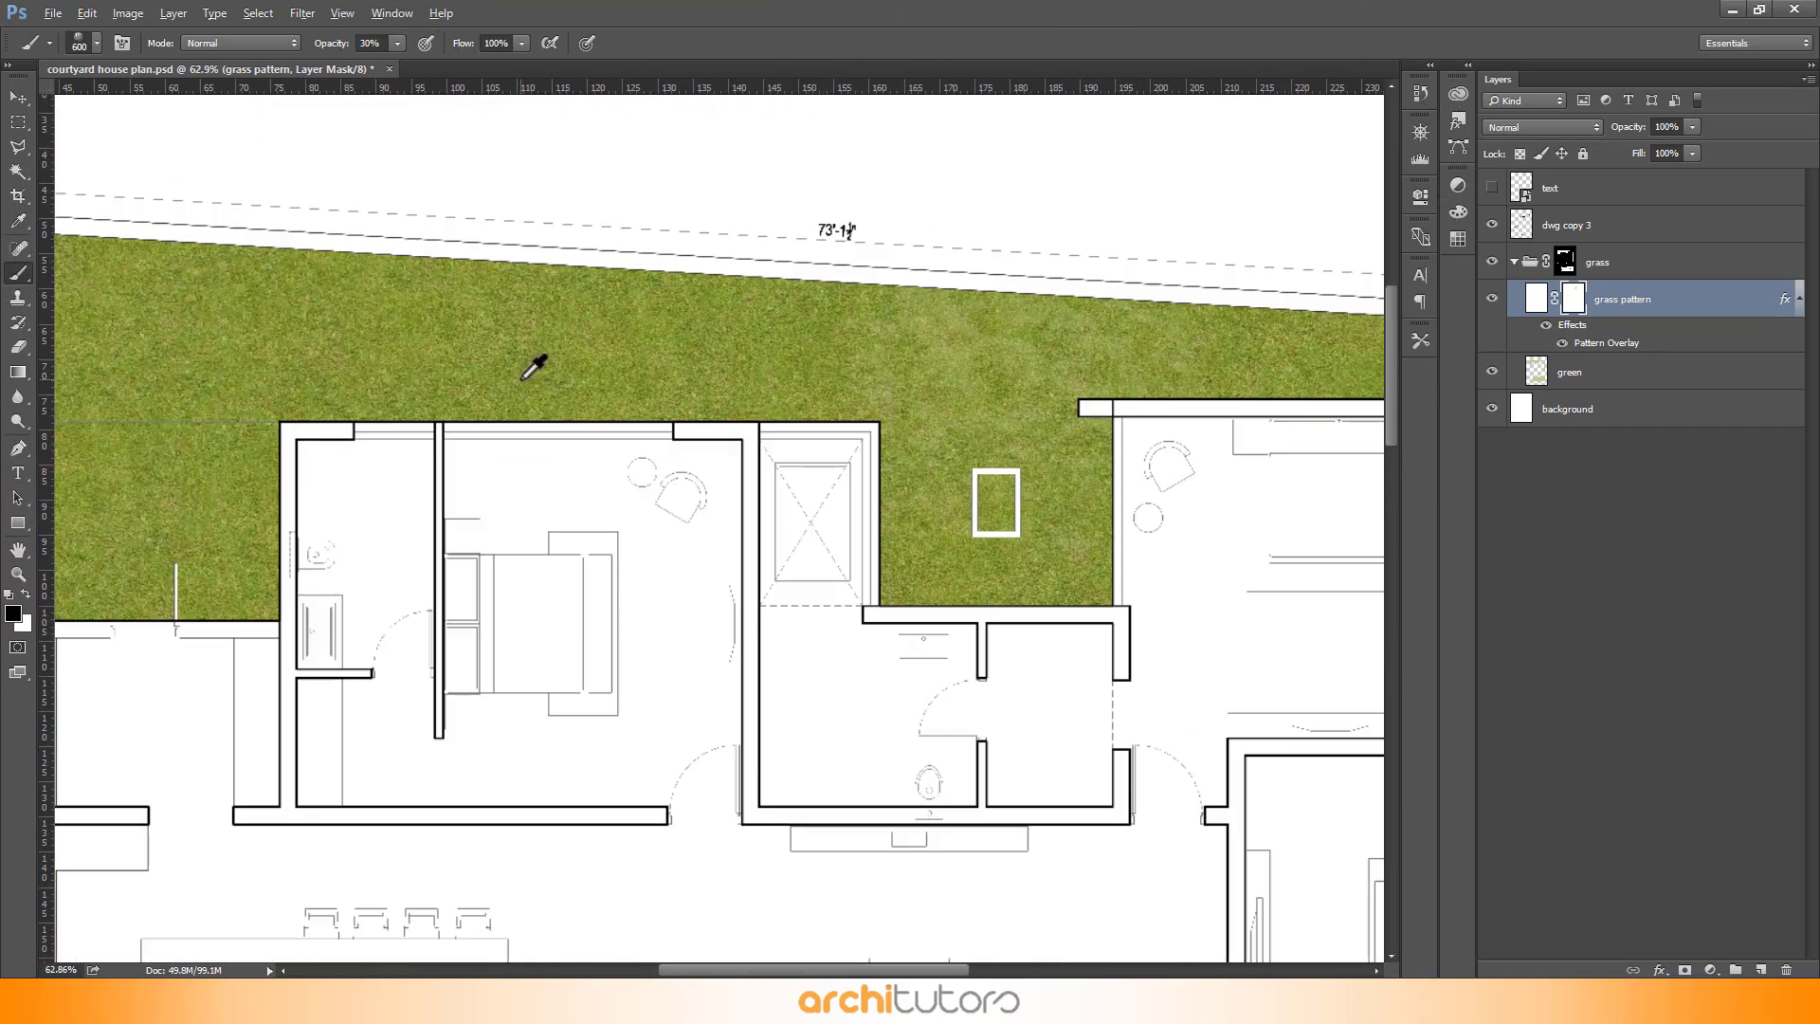
scroll(569, 455, down, 1)
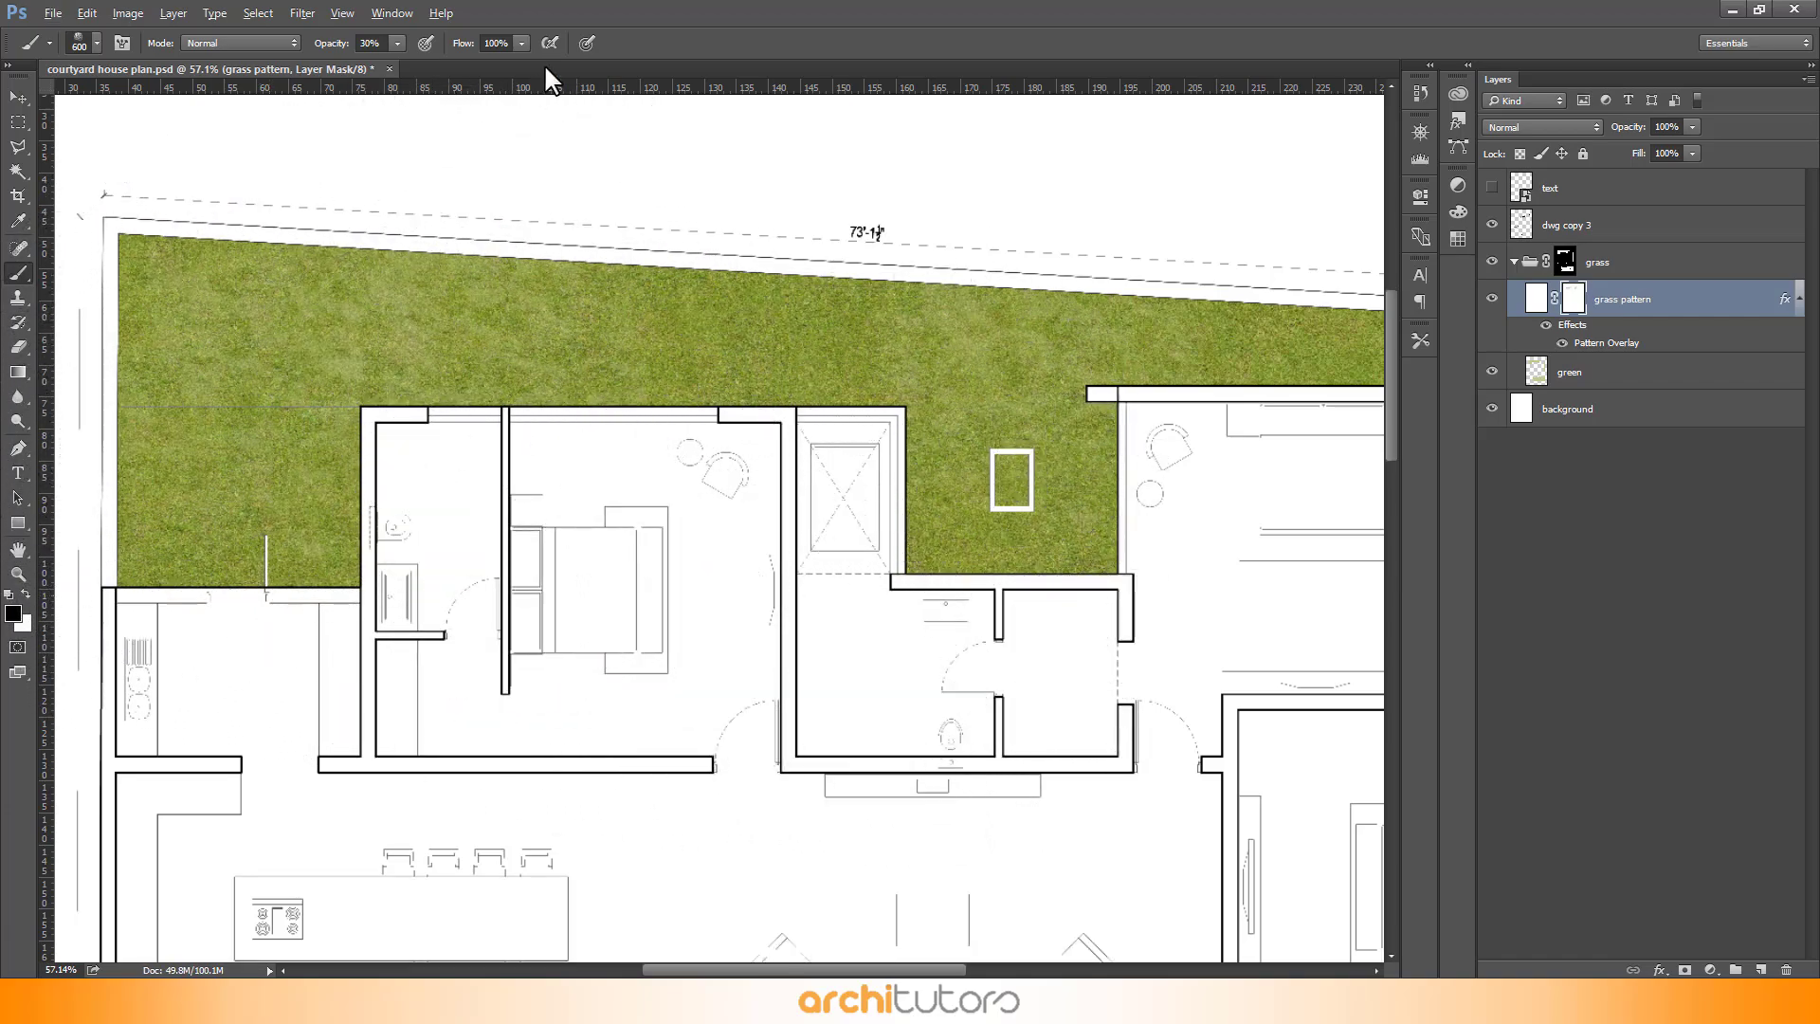
scroll(357, 359, down, 2)
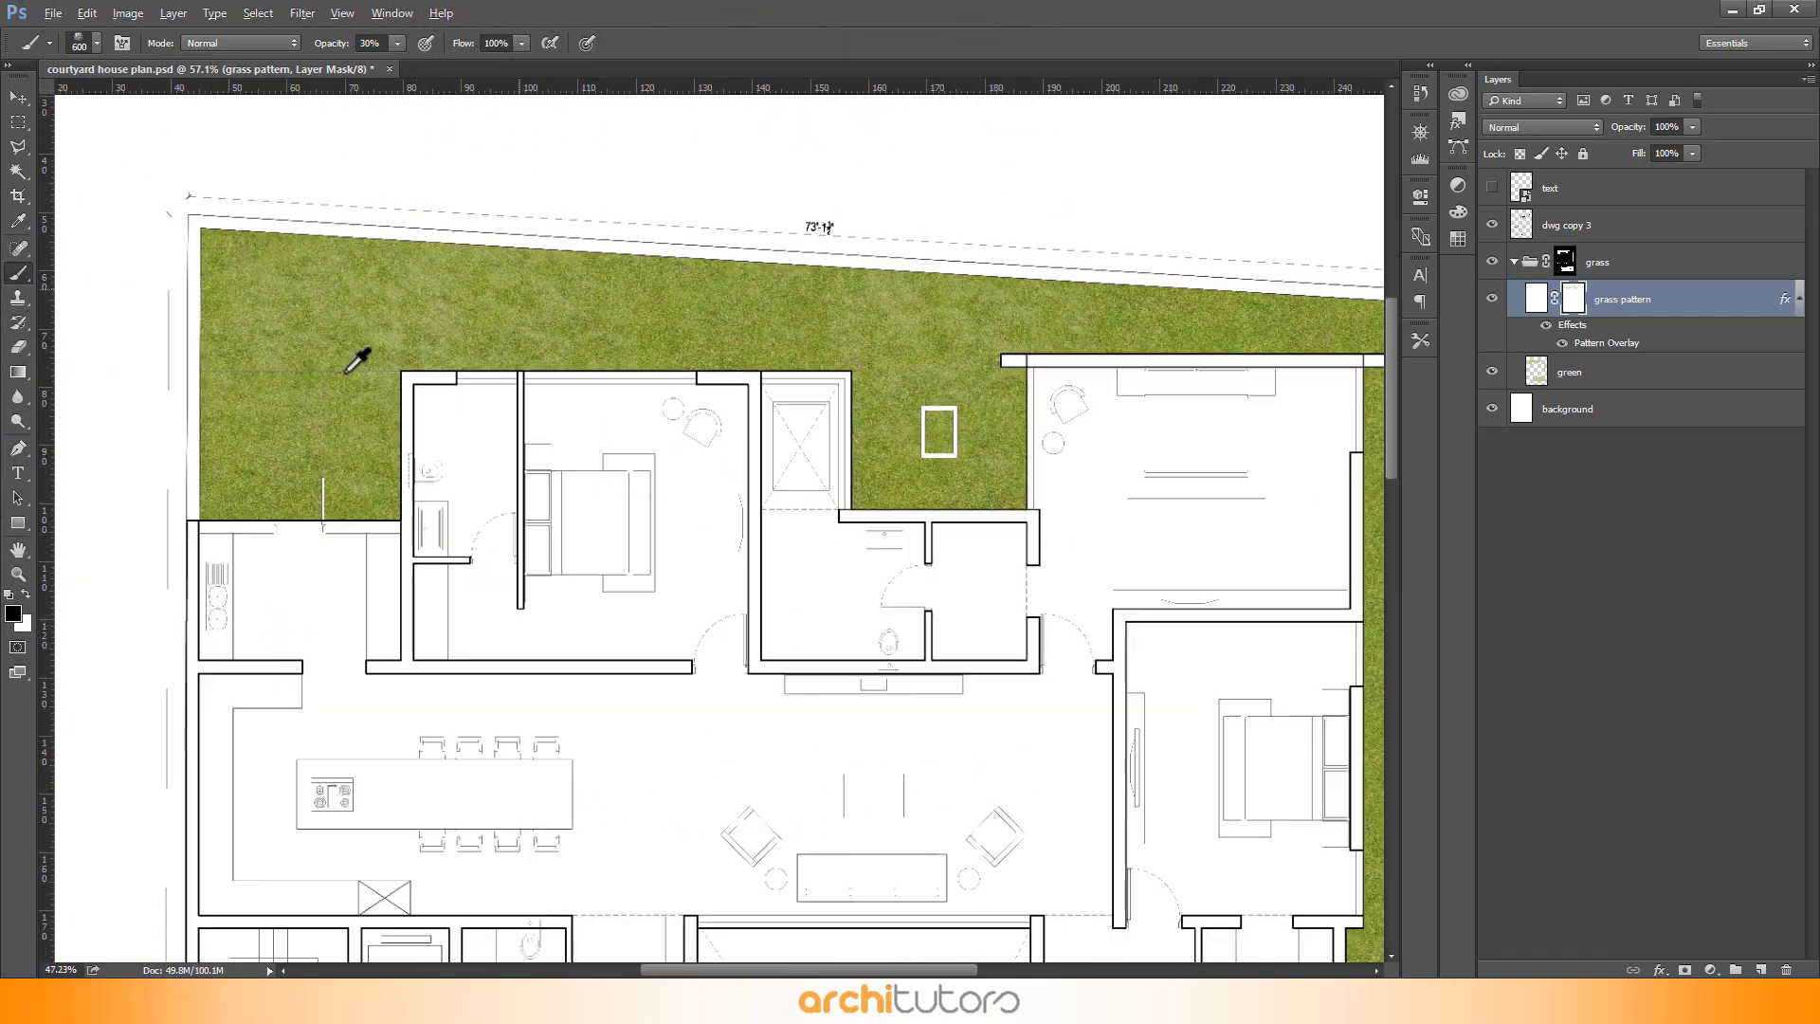
scroll(142, 275, down, 2)
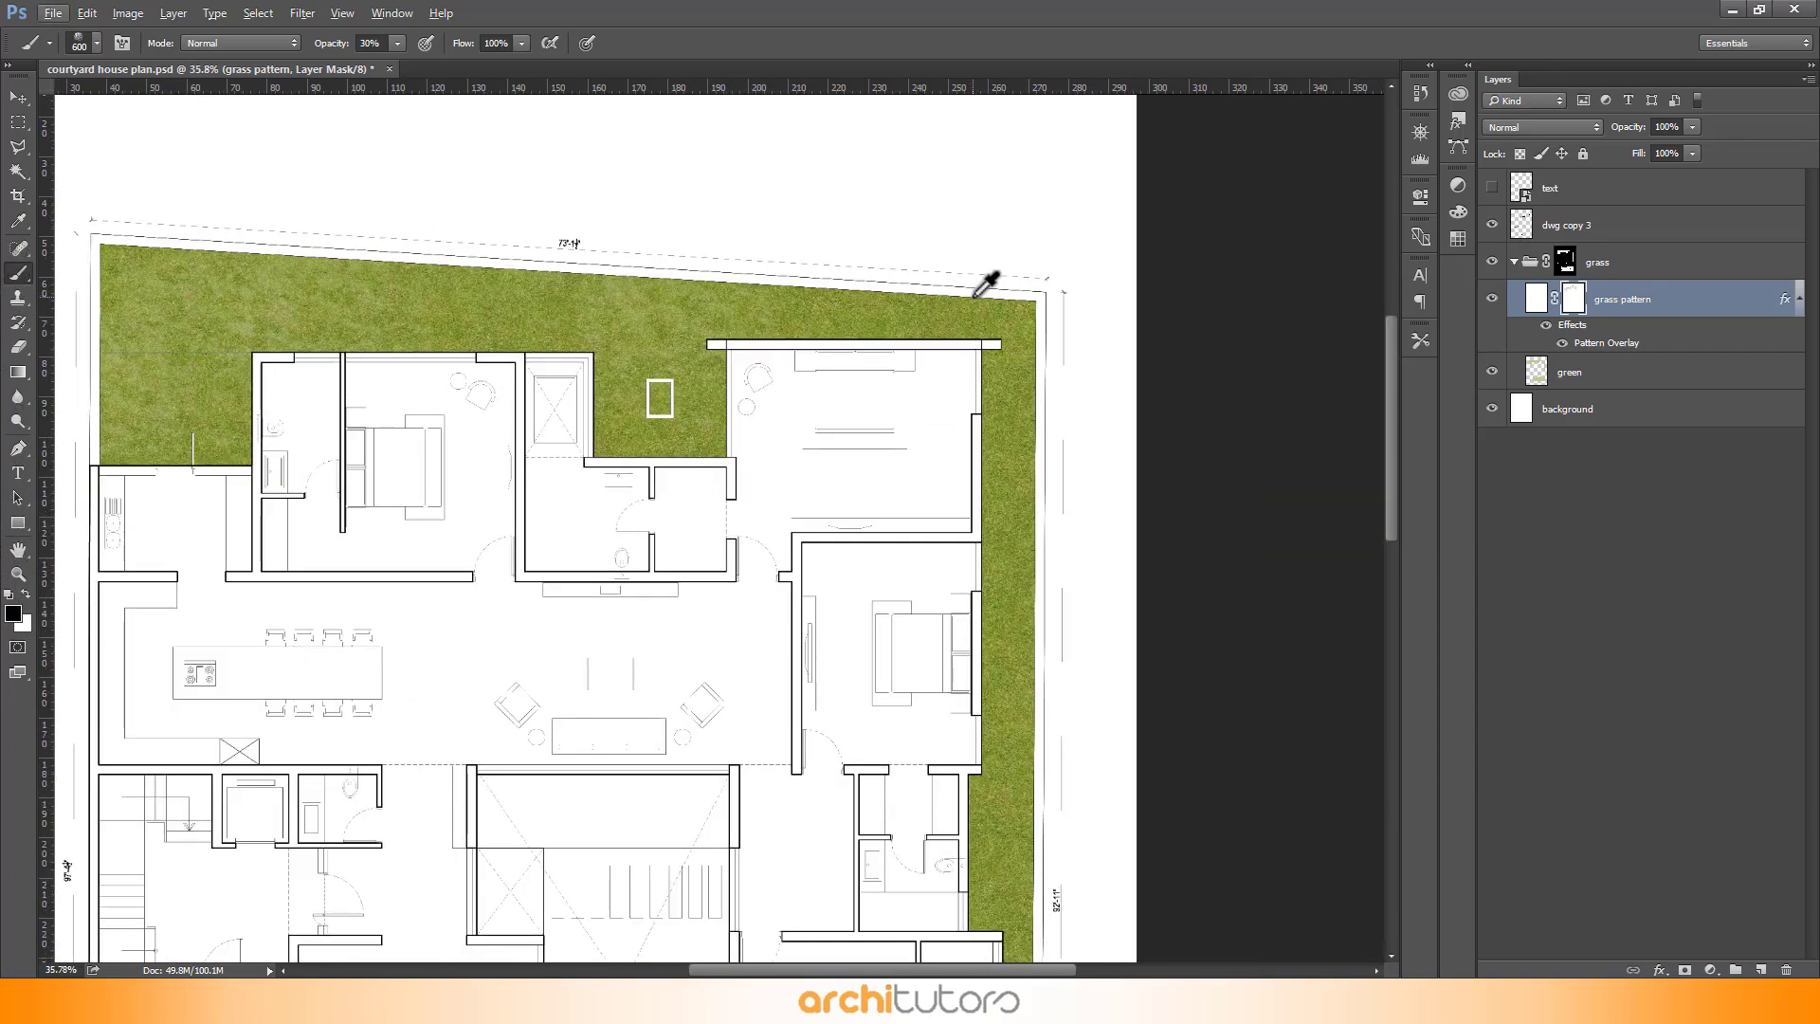
scroll(969, 283, up, 1)
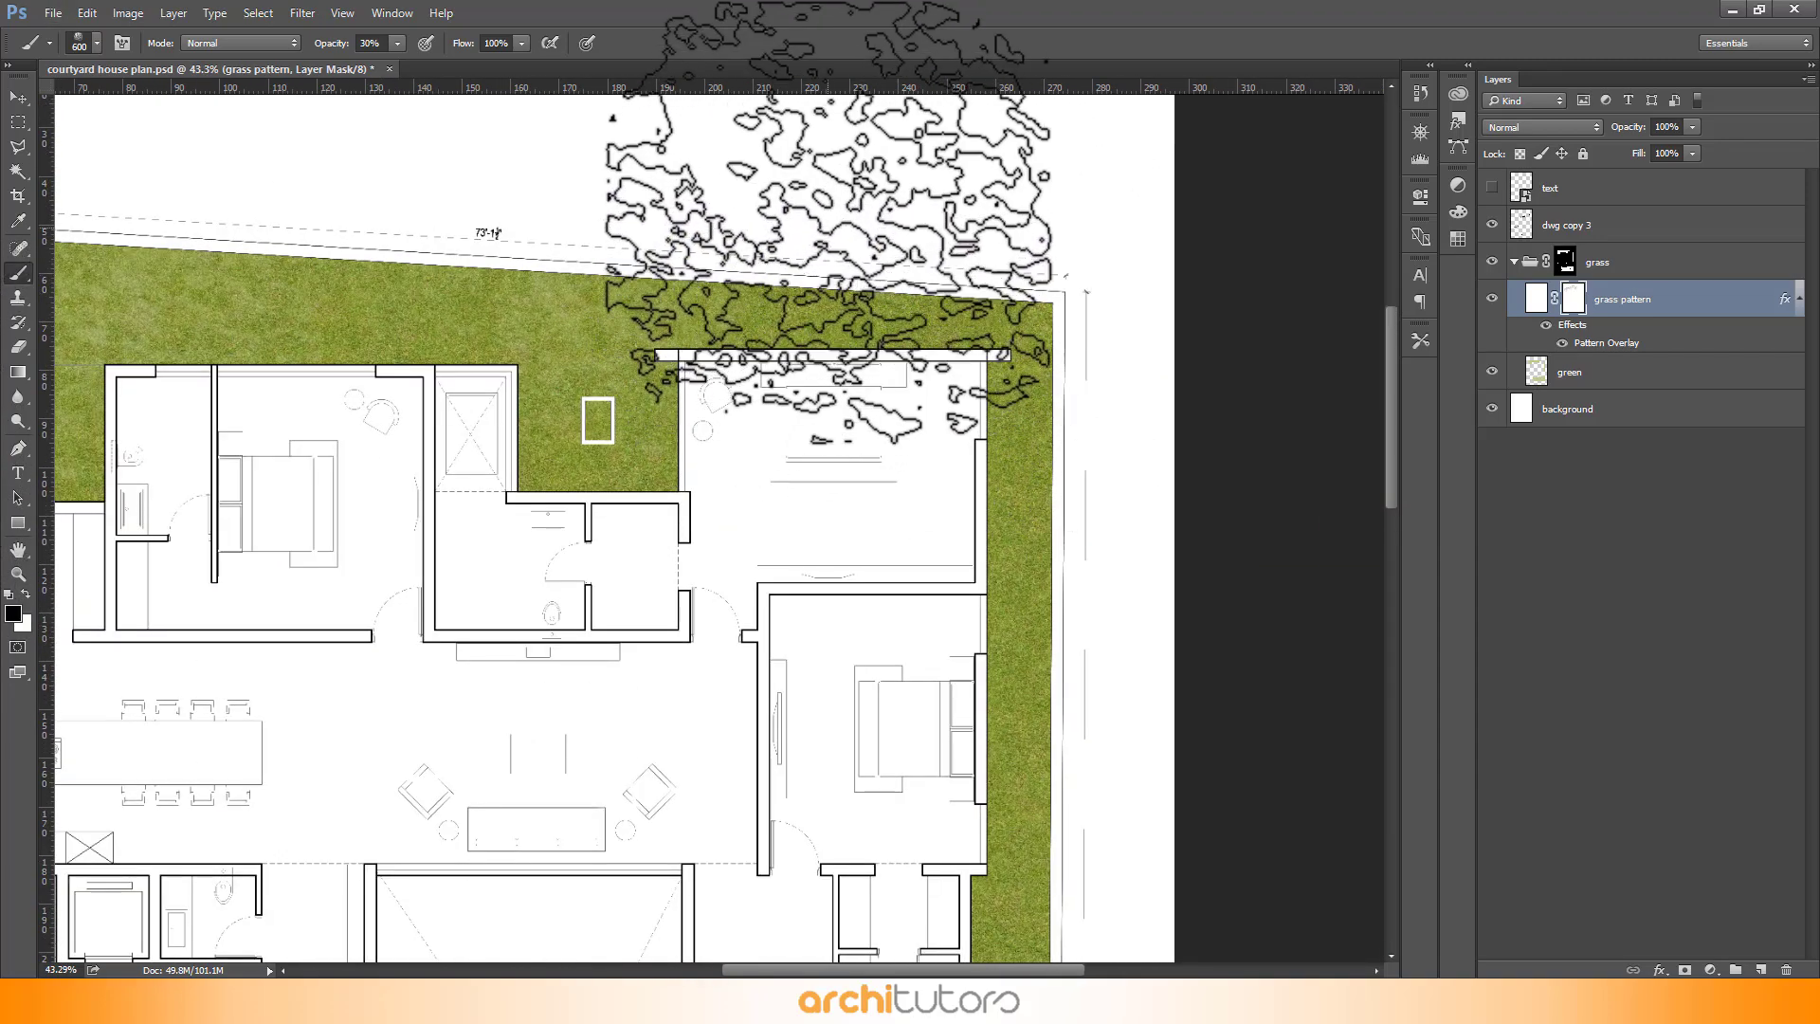
scroll(1049, 293, down, 2)
scroll(1142, 724, up, 1)
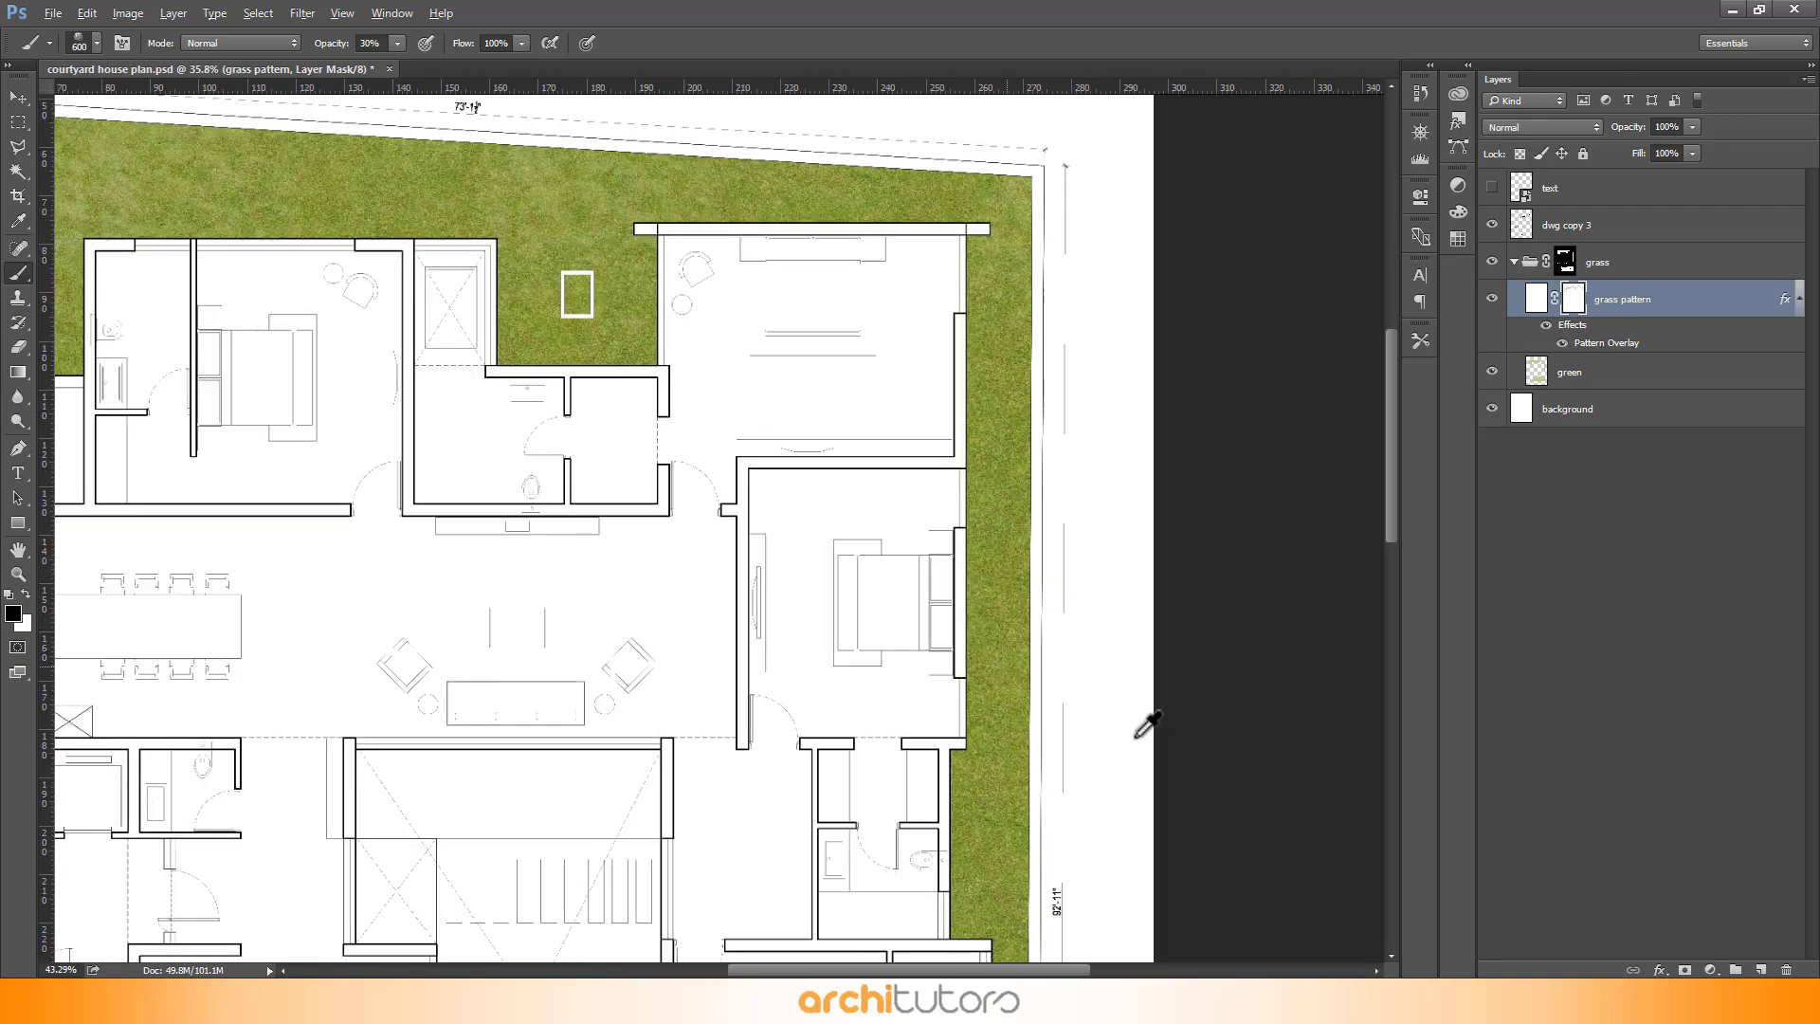
scroll(1062, 664, up, 2)
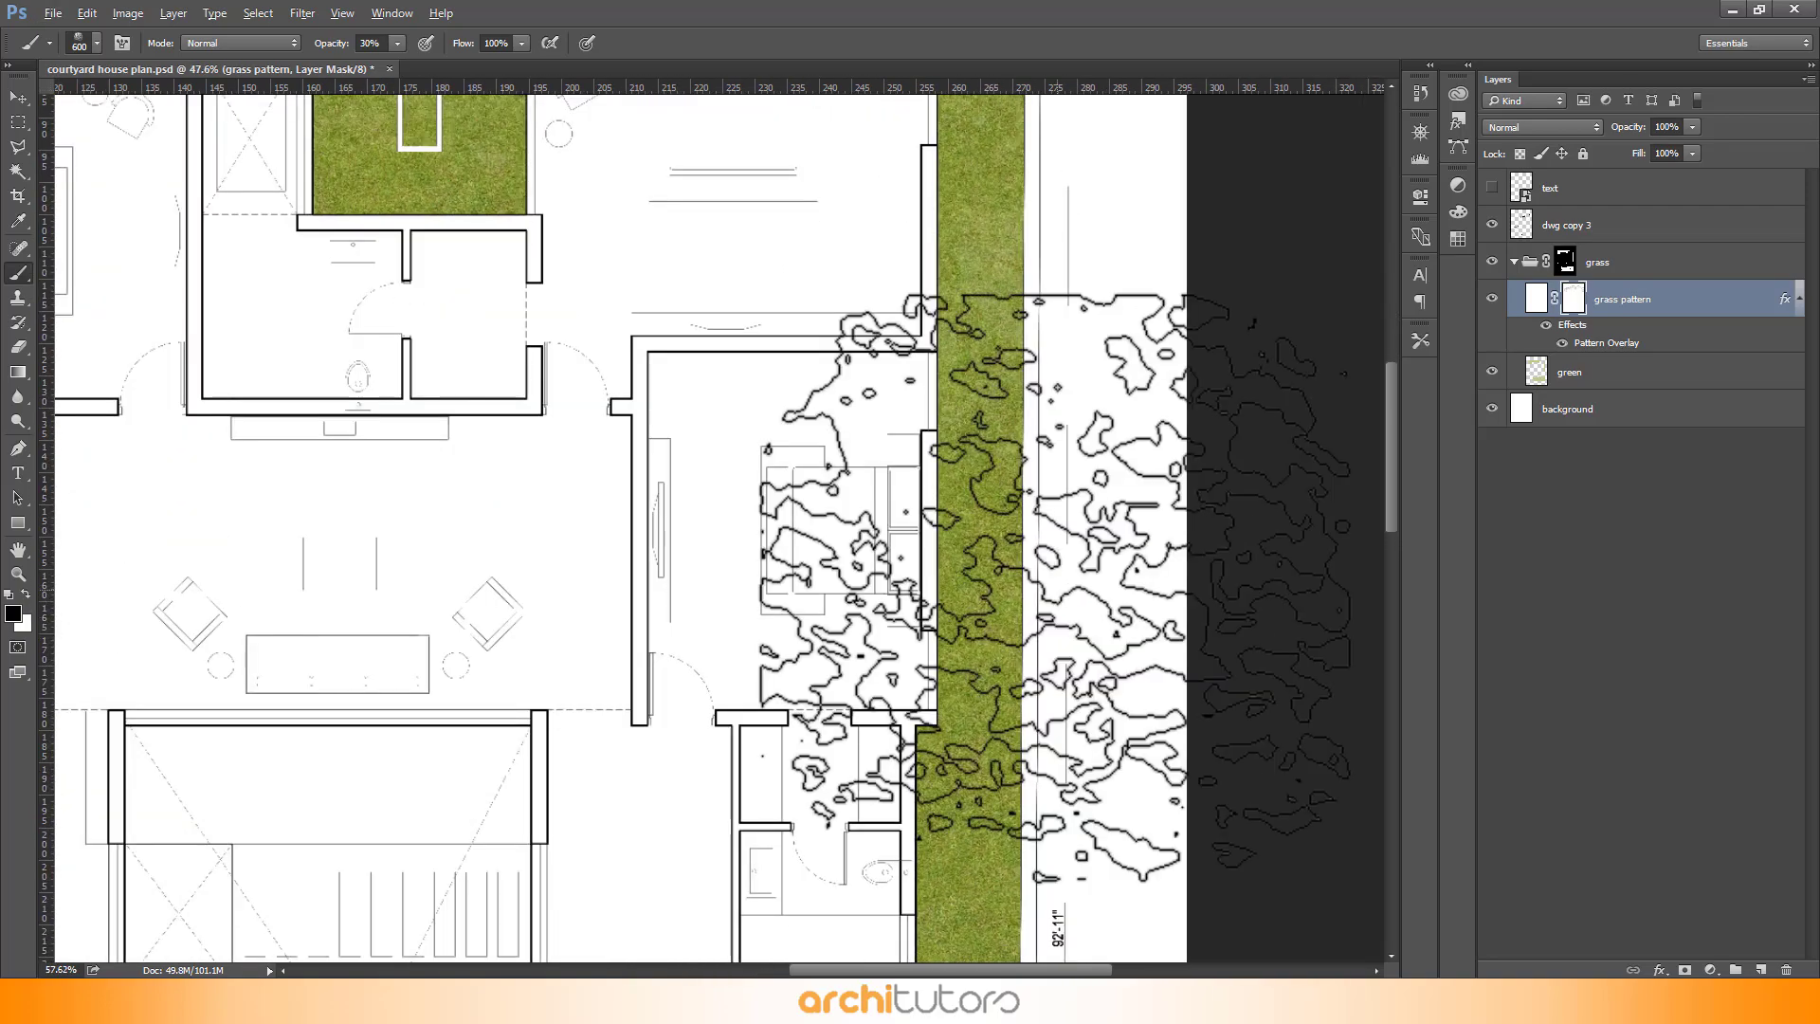
scroll(1052, 569, down, 2)
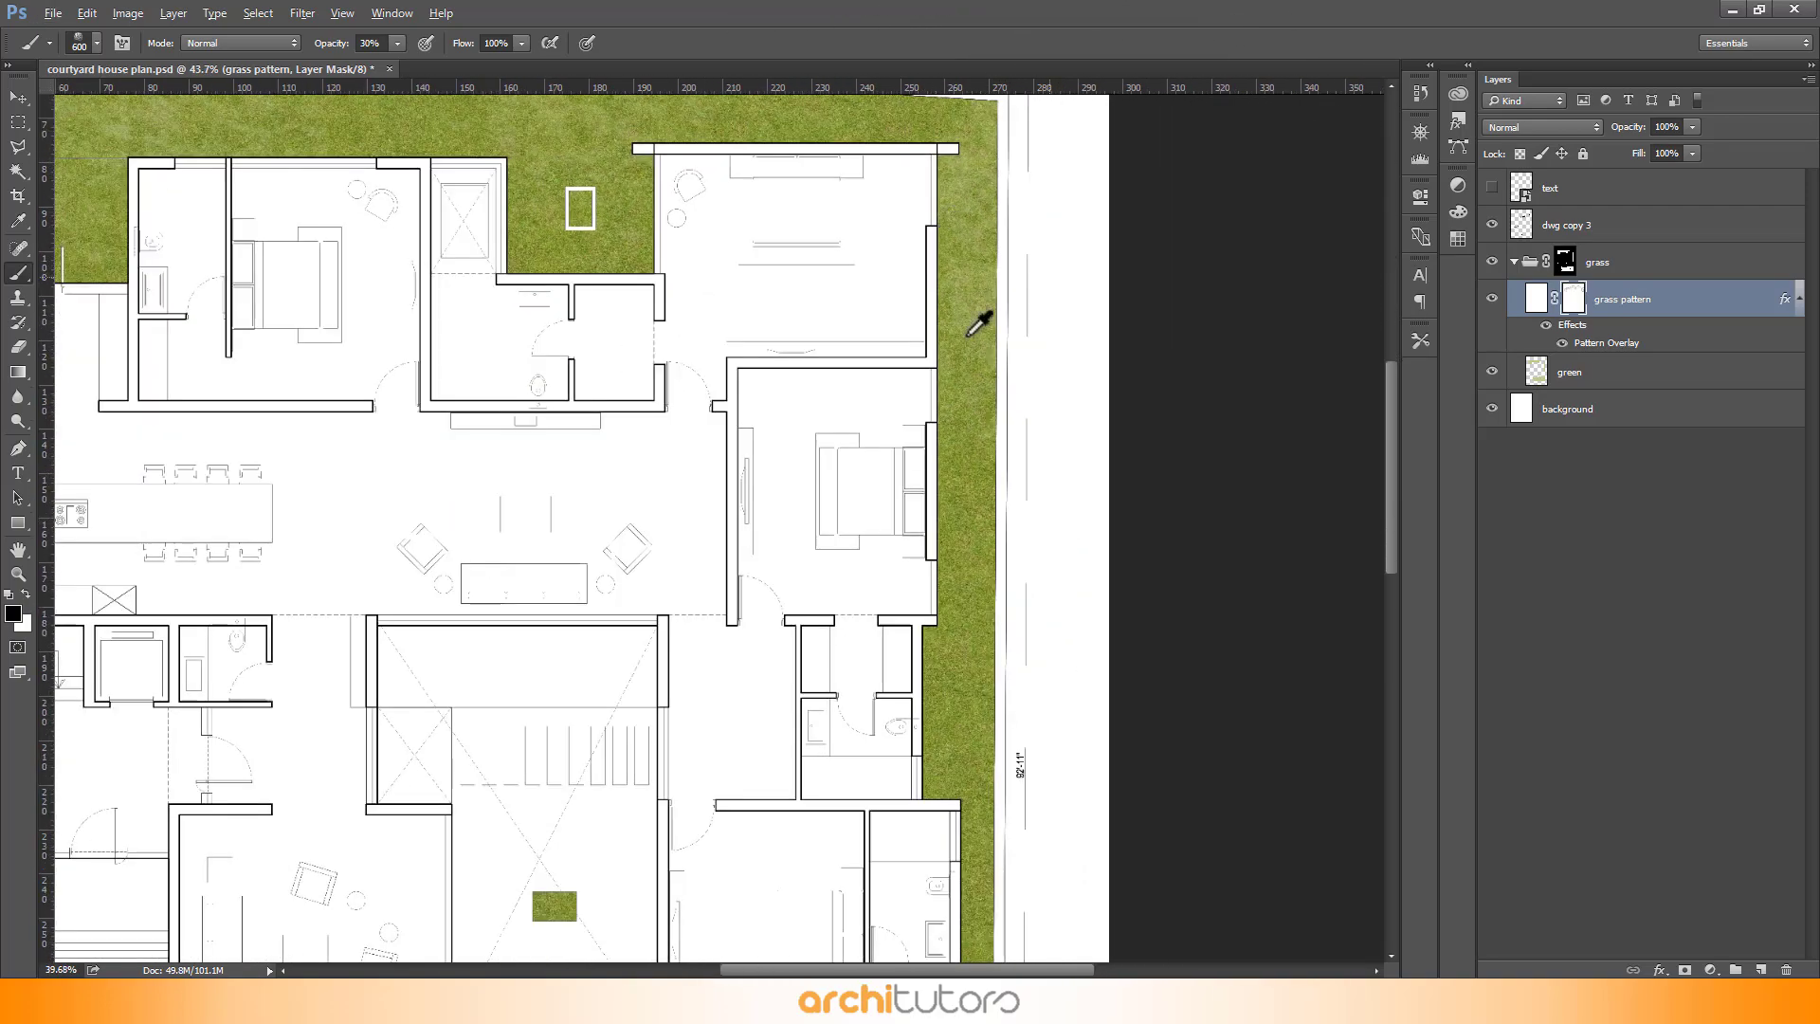
scroll(1003, 659, up, 1)
scroll(1012, 654, up, 1)
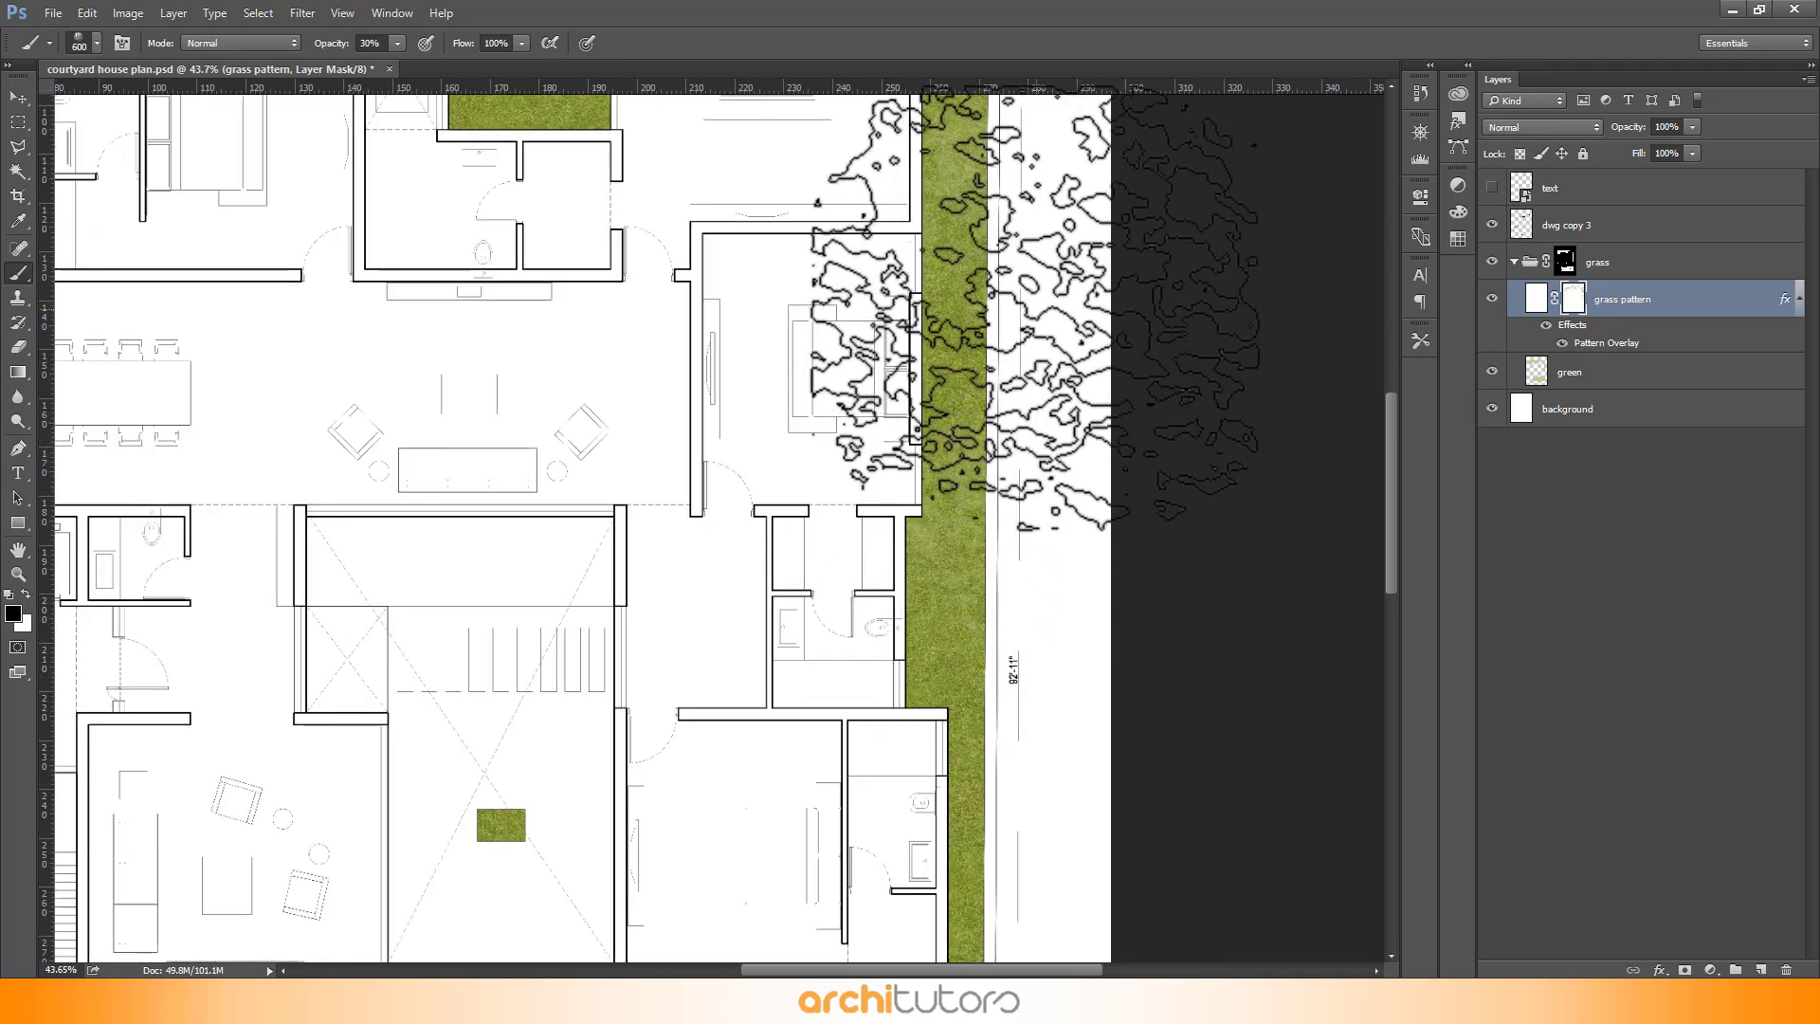
scroll(1003, 334, down, 3)
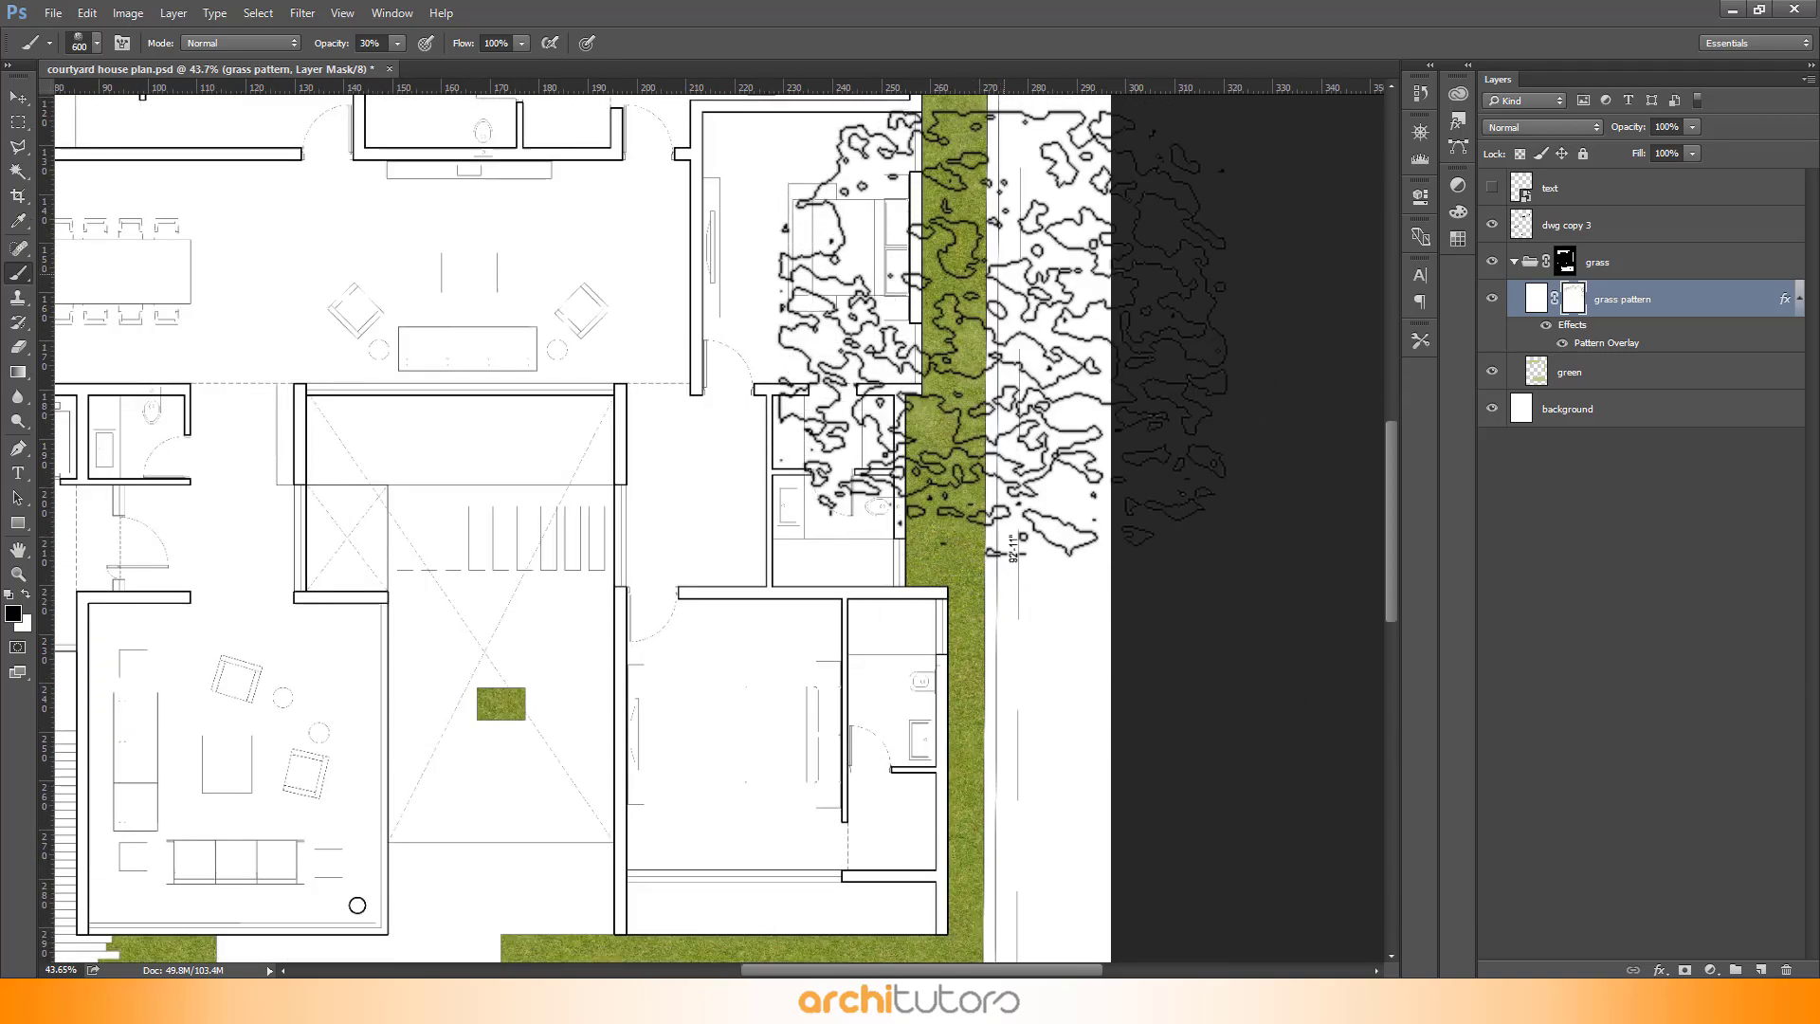
scroll(1003, 334, down, 5)
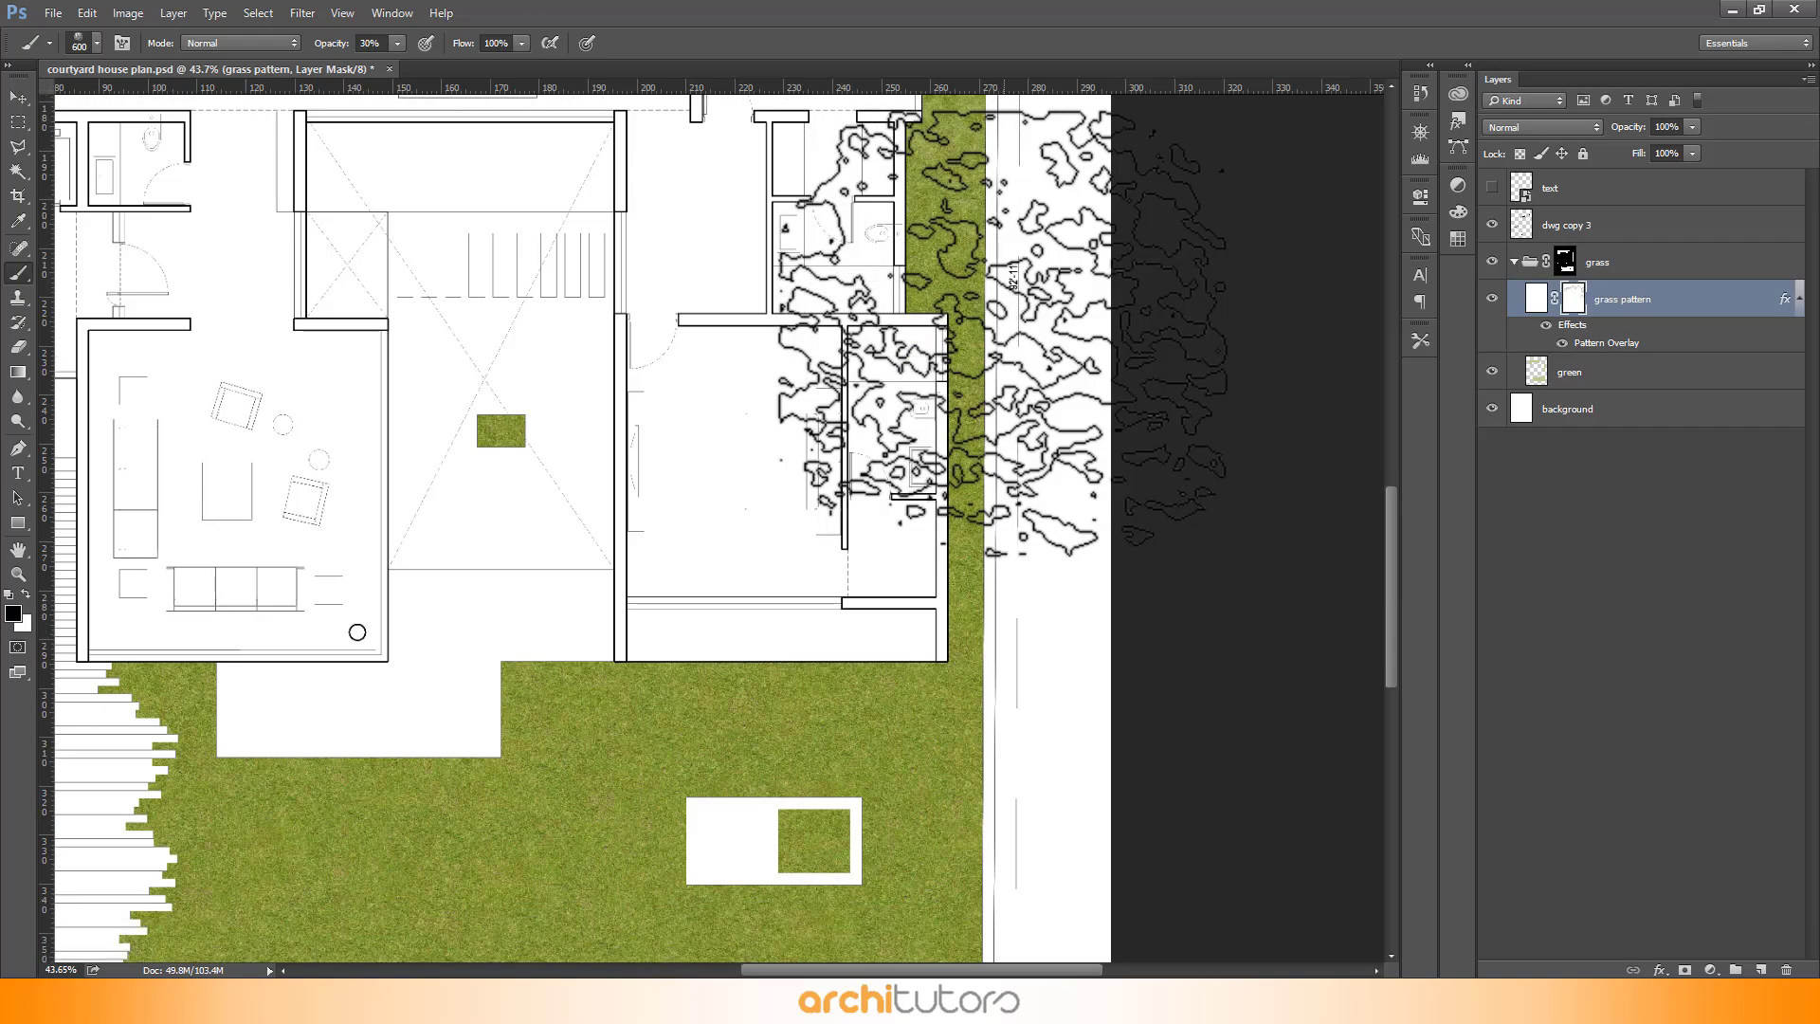
scroll(664, 398, down, 2)
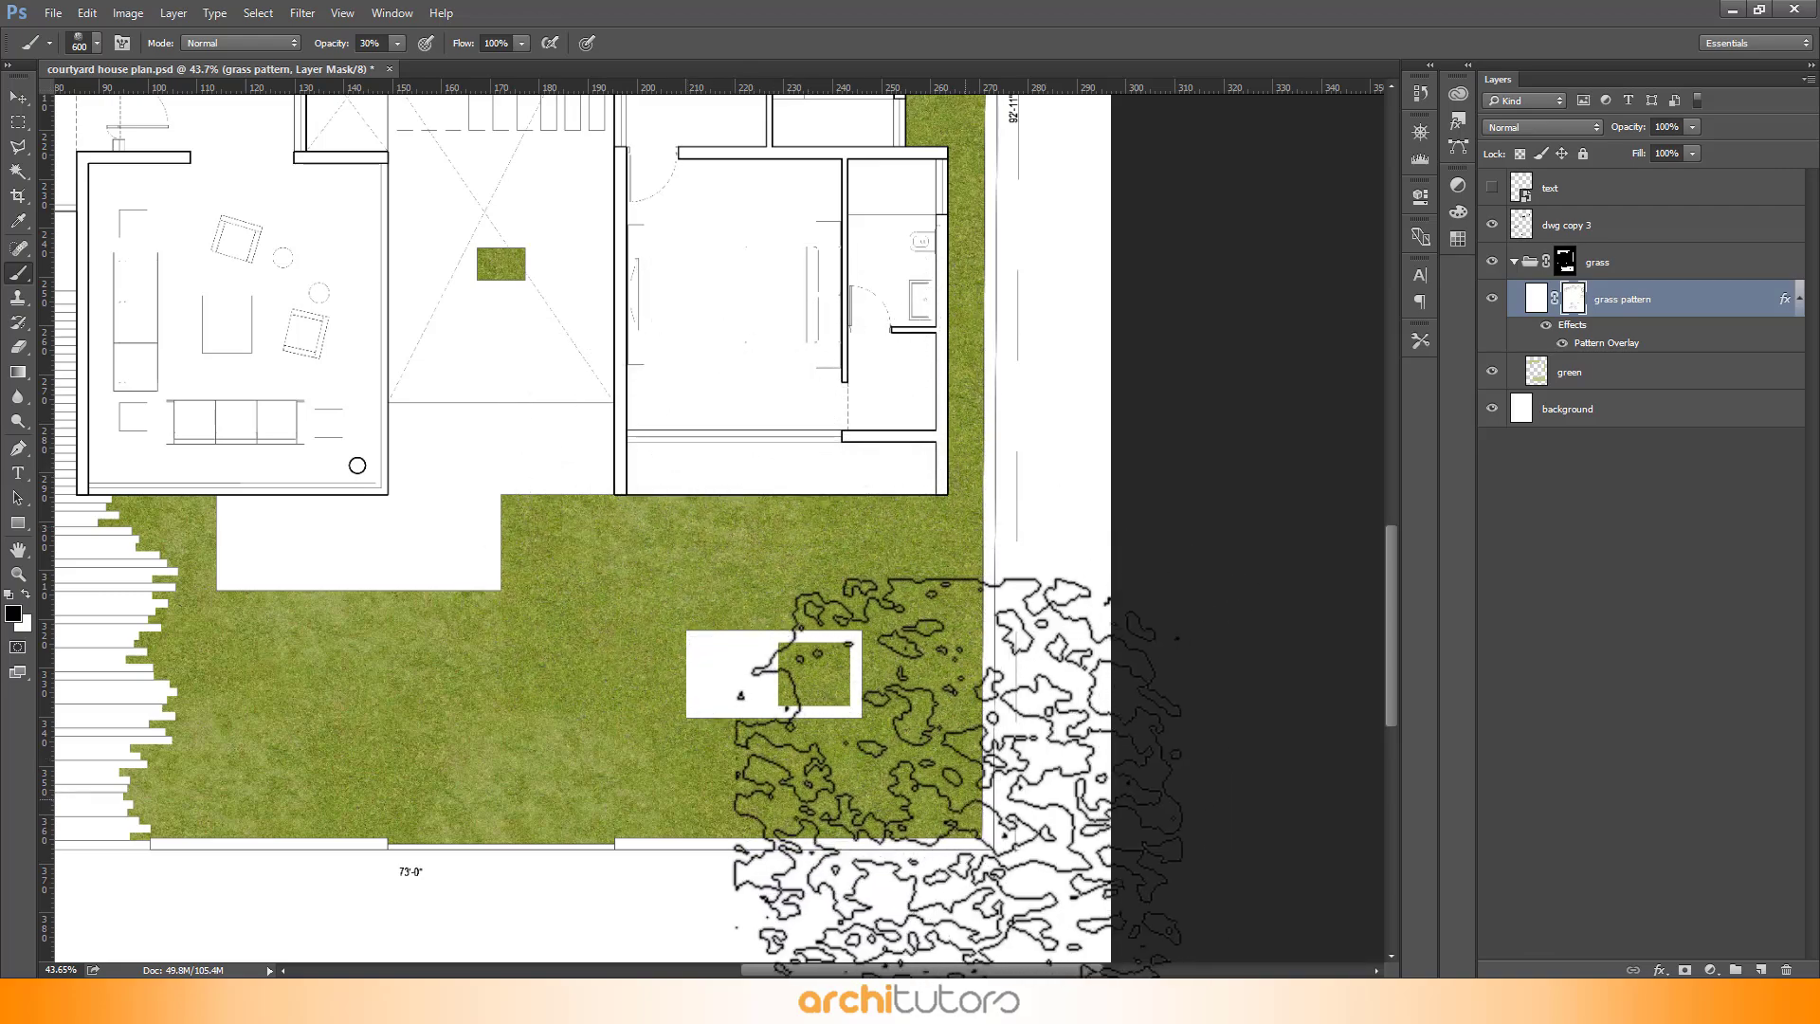
scroll(996, 815, up, 5)
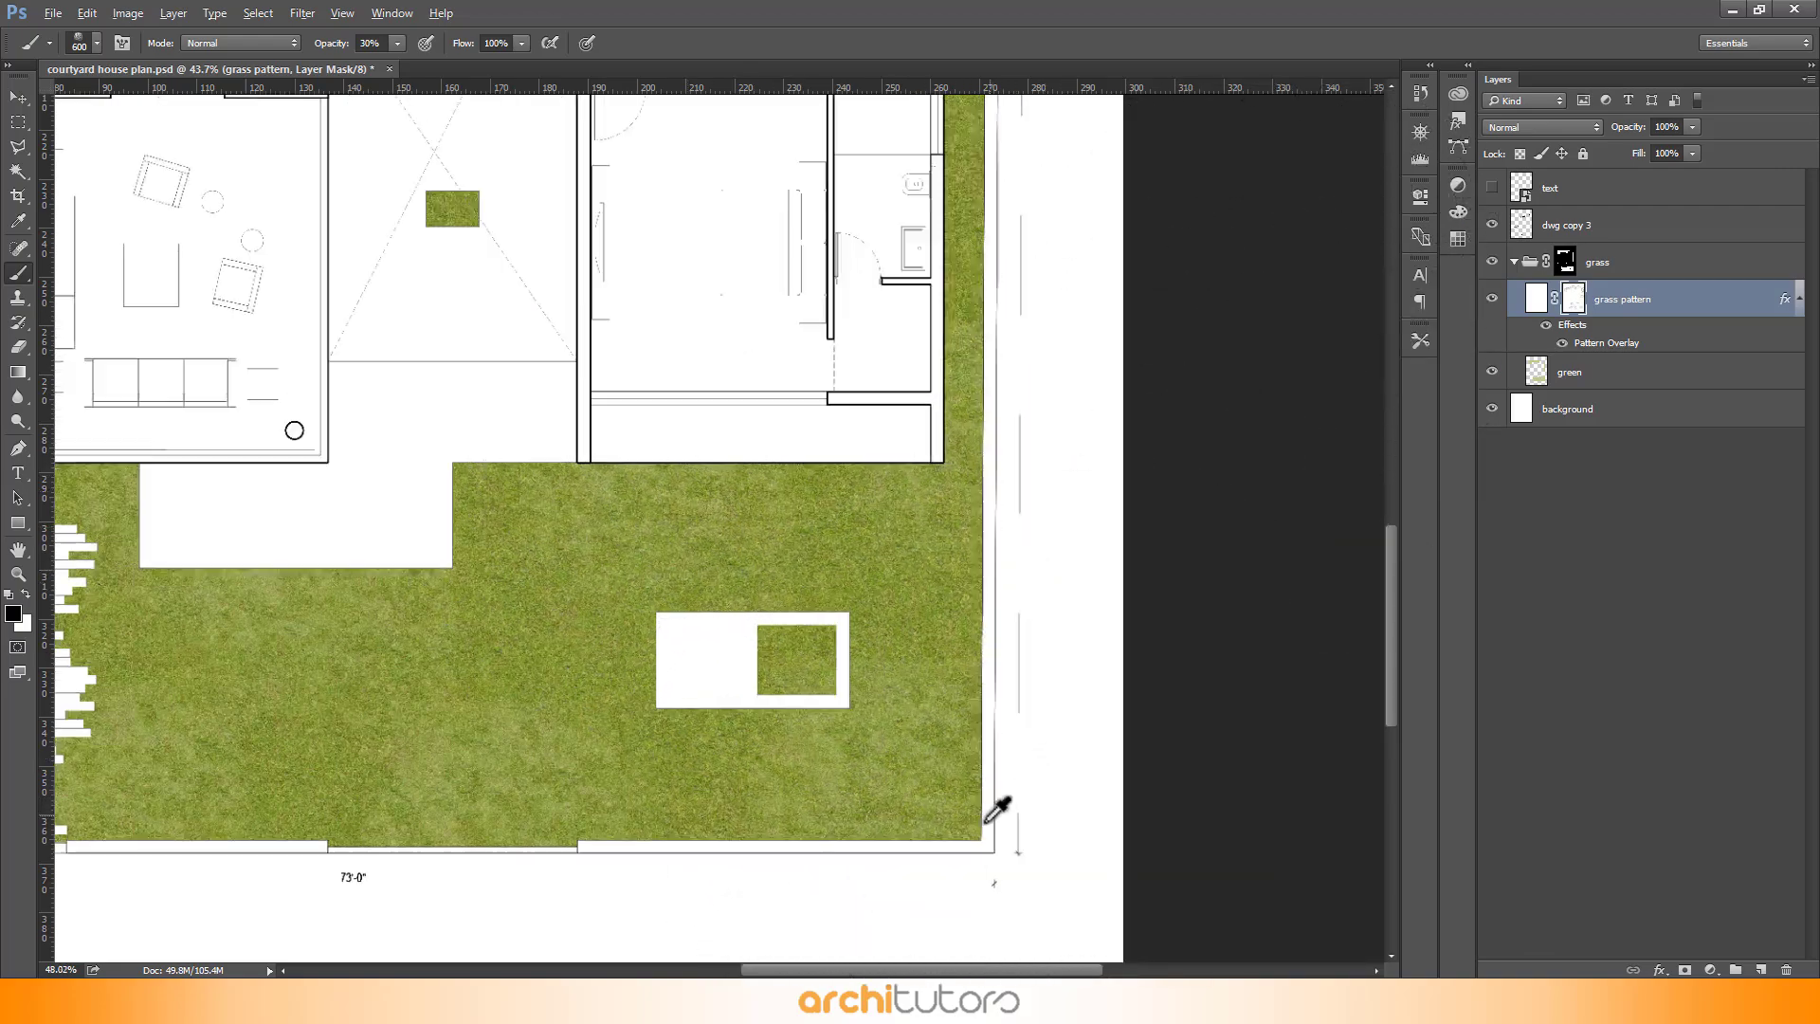
scroll(895, 815, up, 4)
scroll(1367, 599, down, 4)
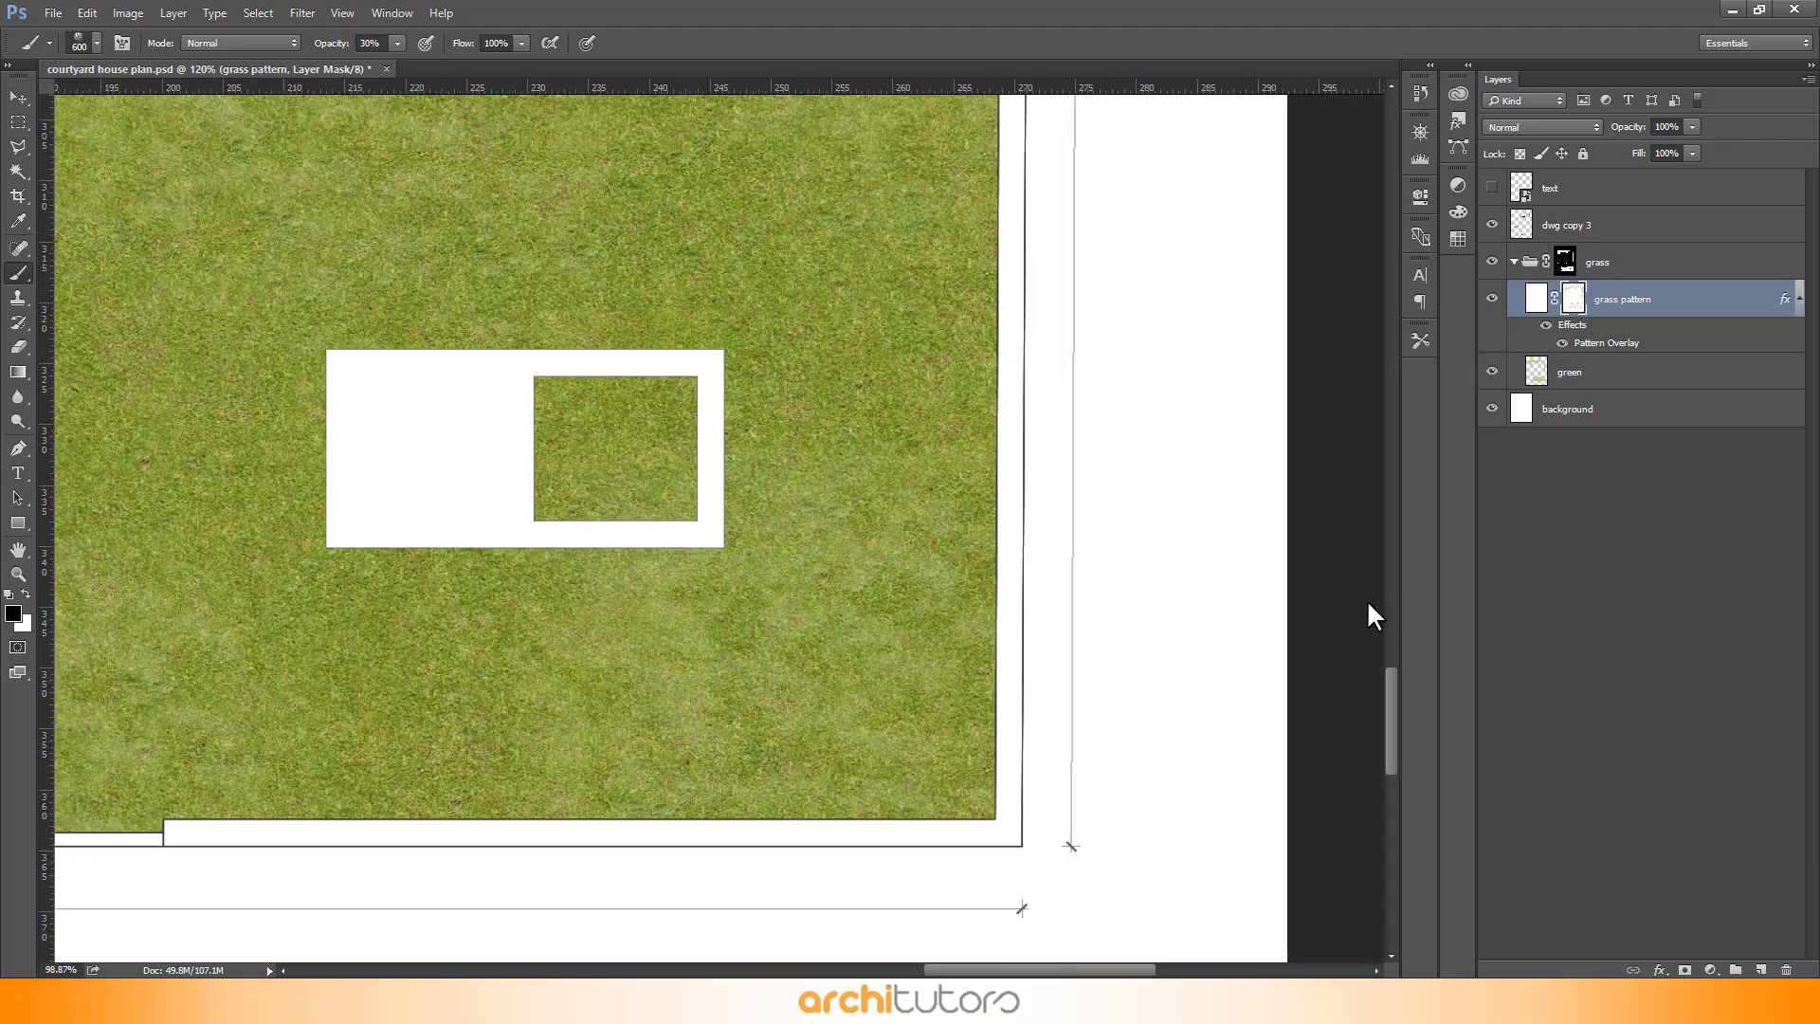
scroll(247, 607, up, 2)
scroll(576, 803, down, 3)
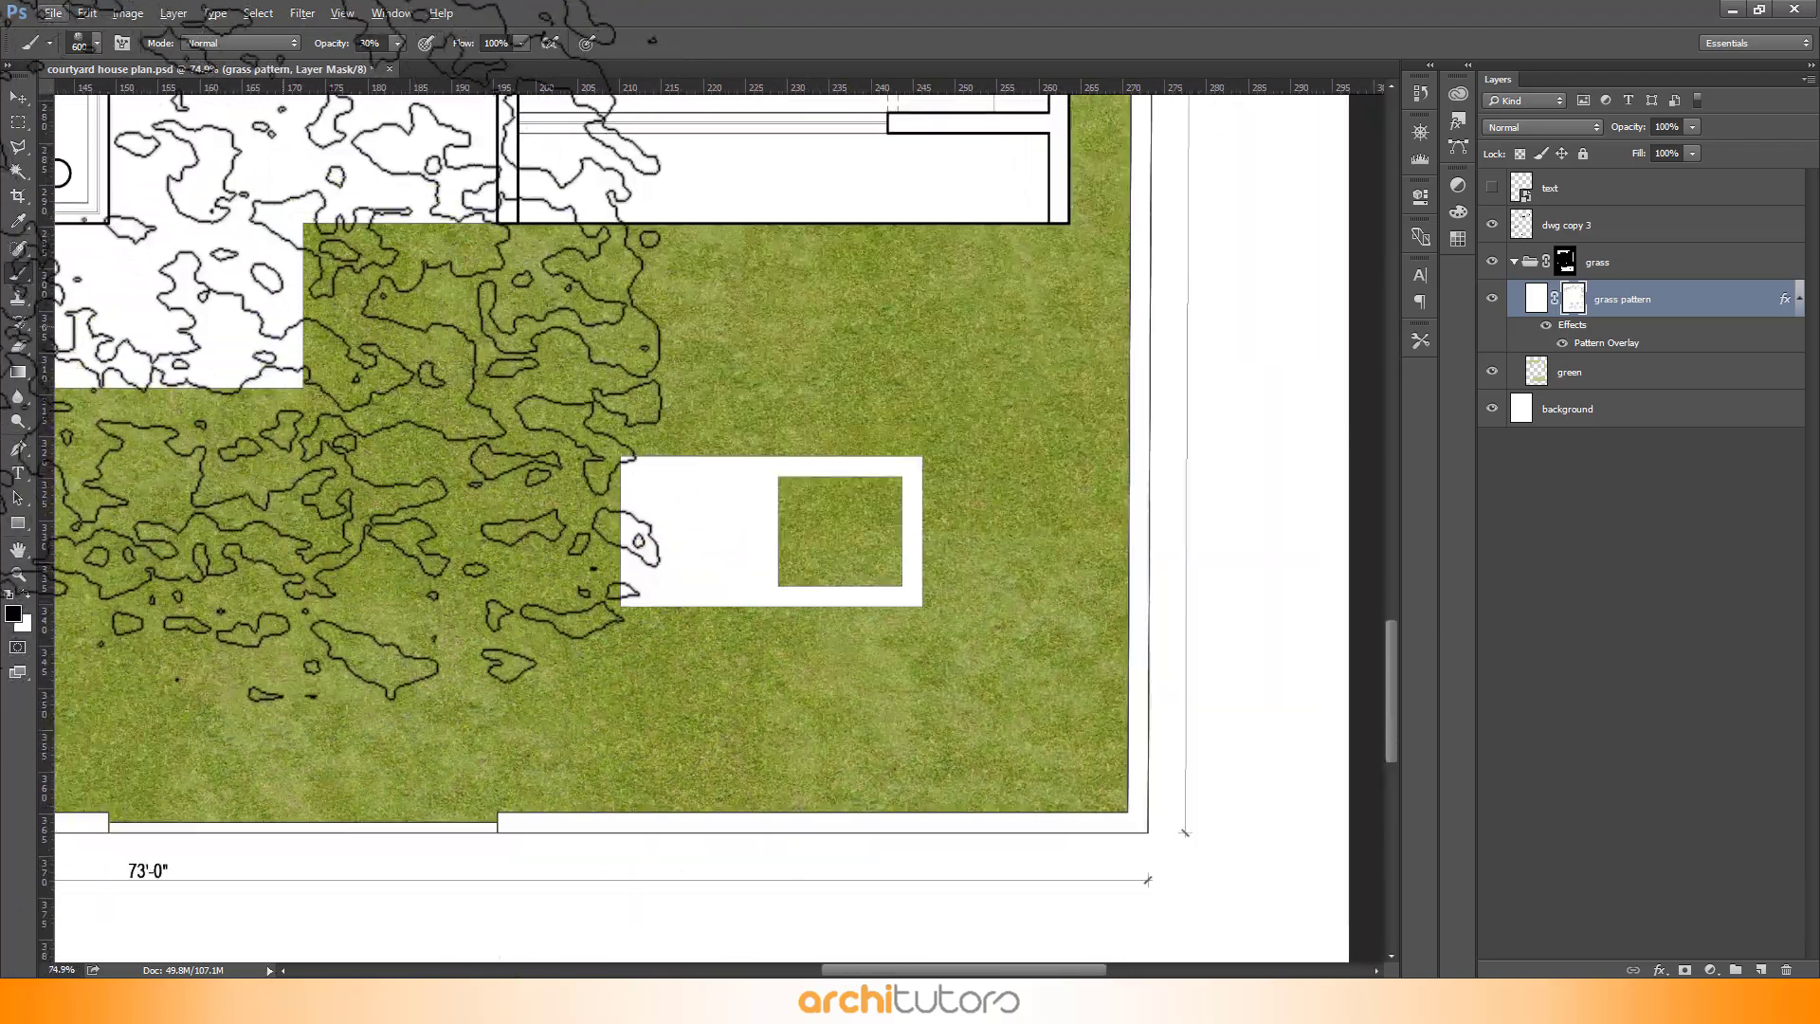
scroll(1185, 583, down, 3)
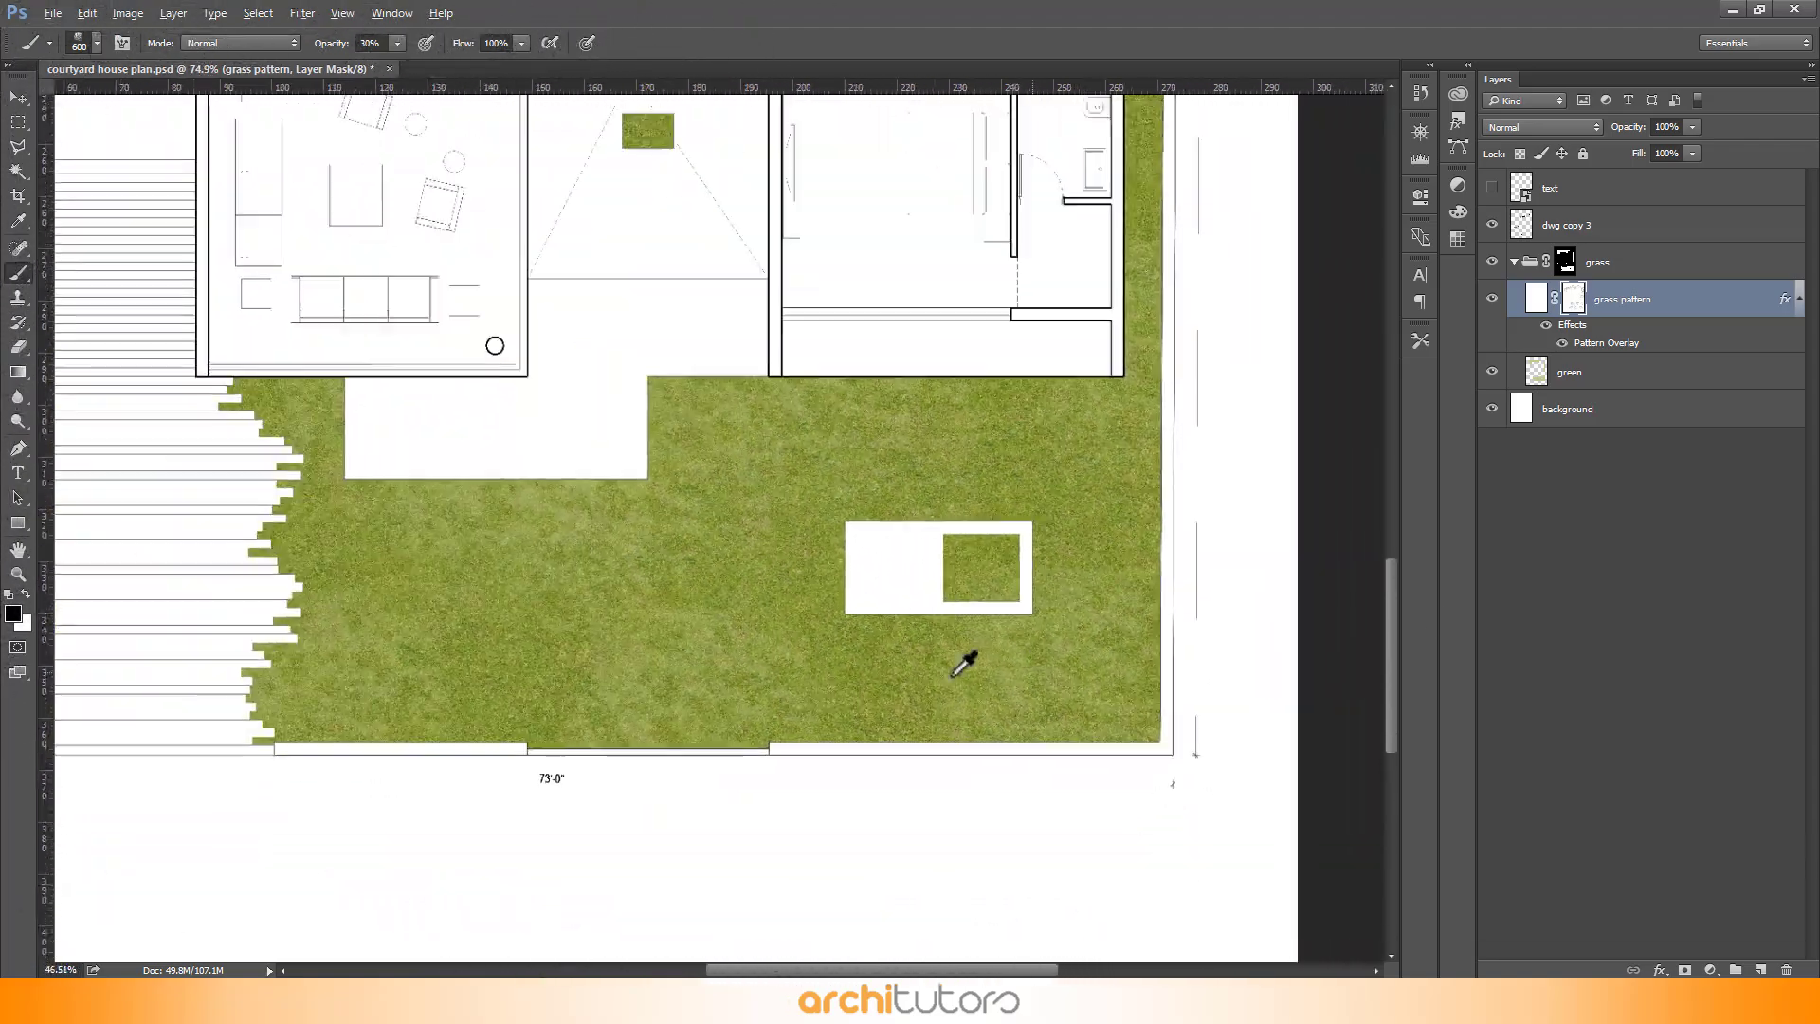
scroll(233, 560, up, 1)
scroll(284, 488, up, 1)
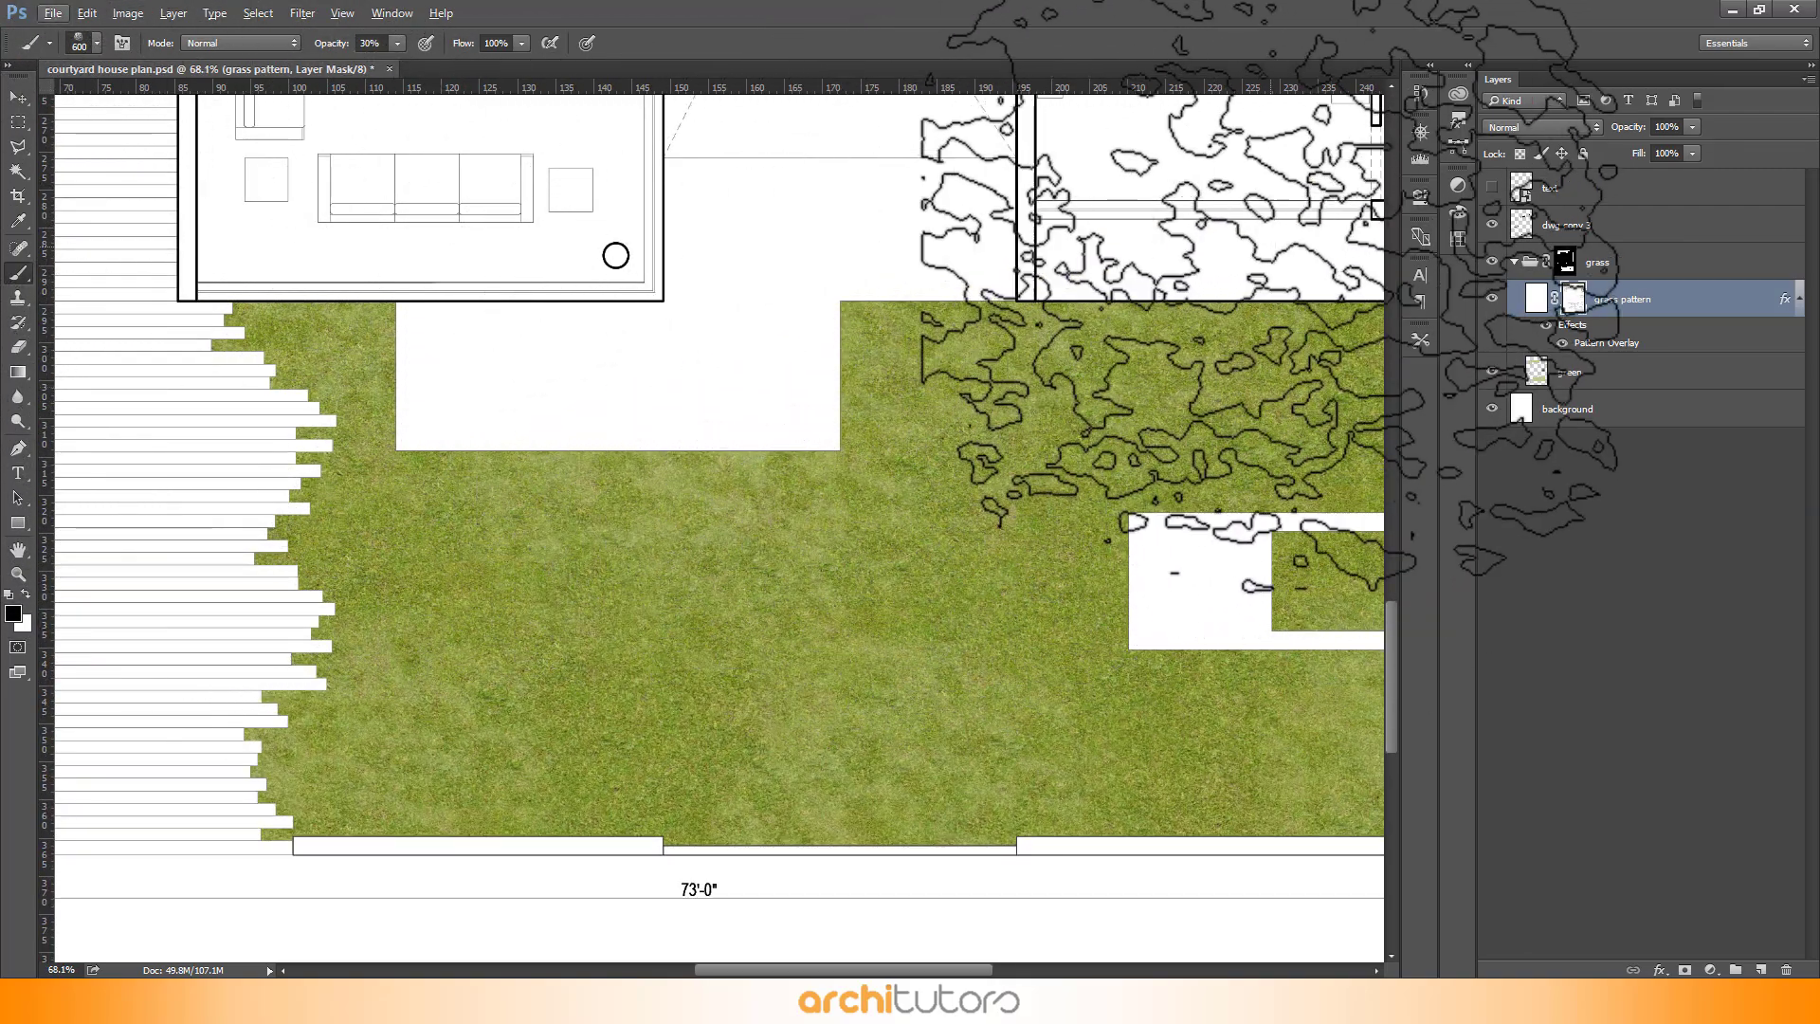
drag(1635, 137, 1686, 135)
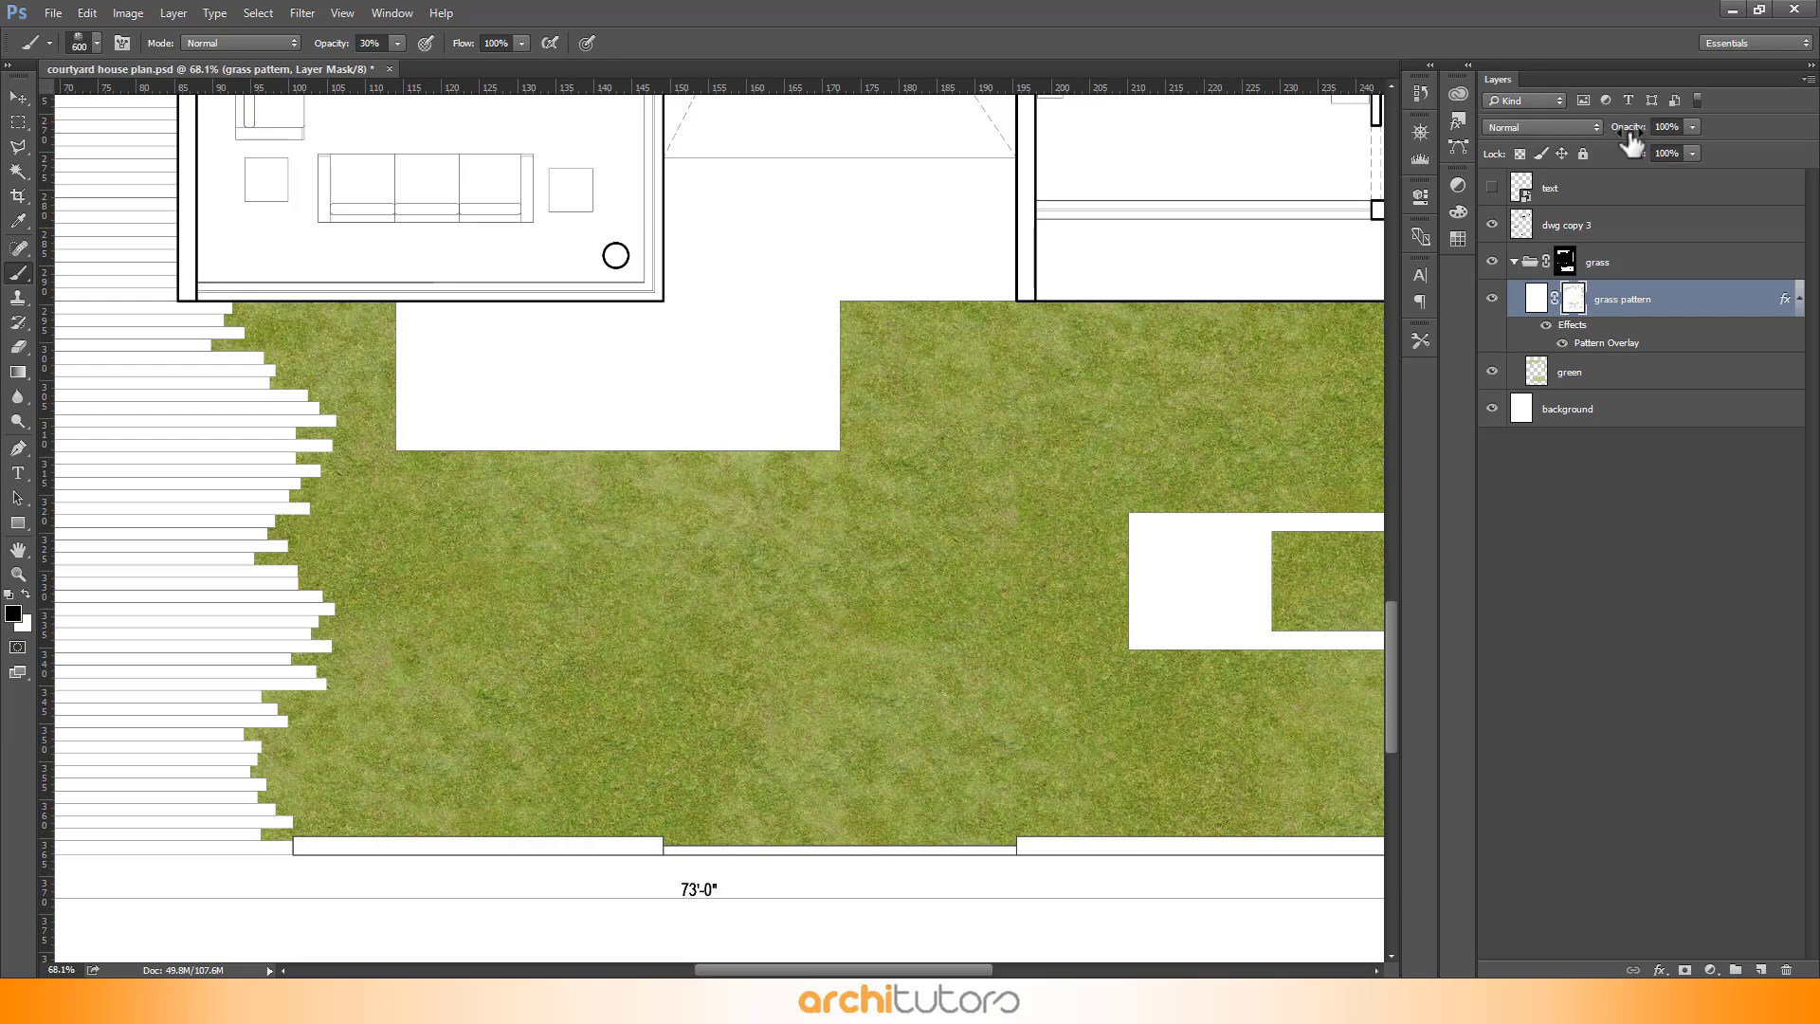
scroll(787, 637, down, 6)
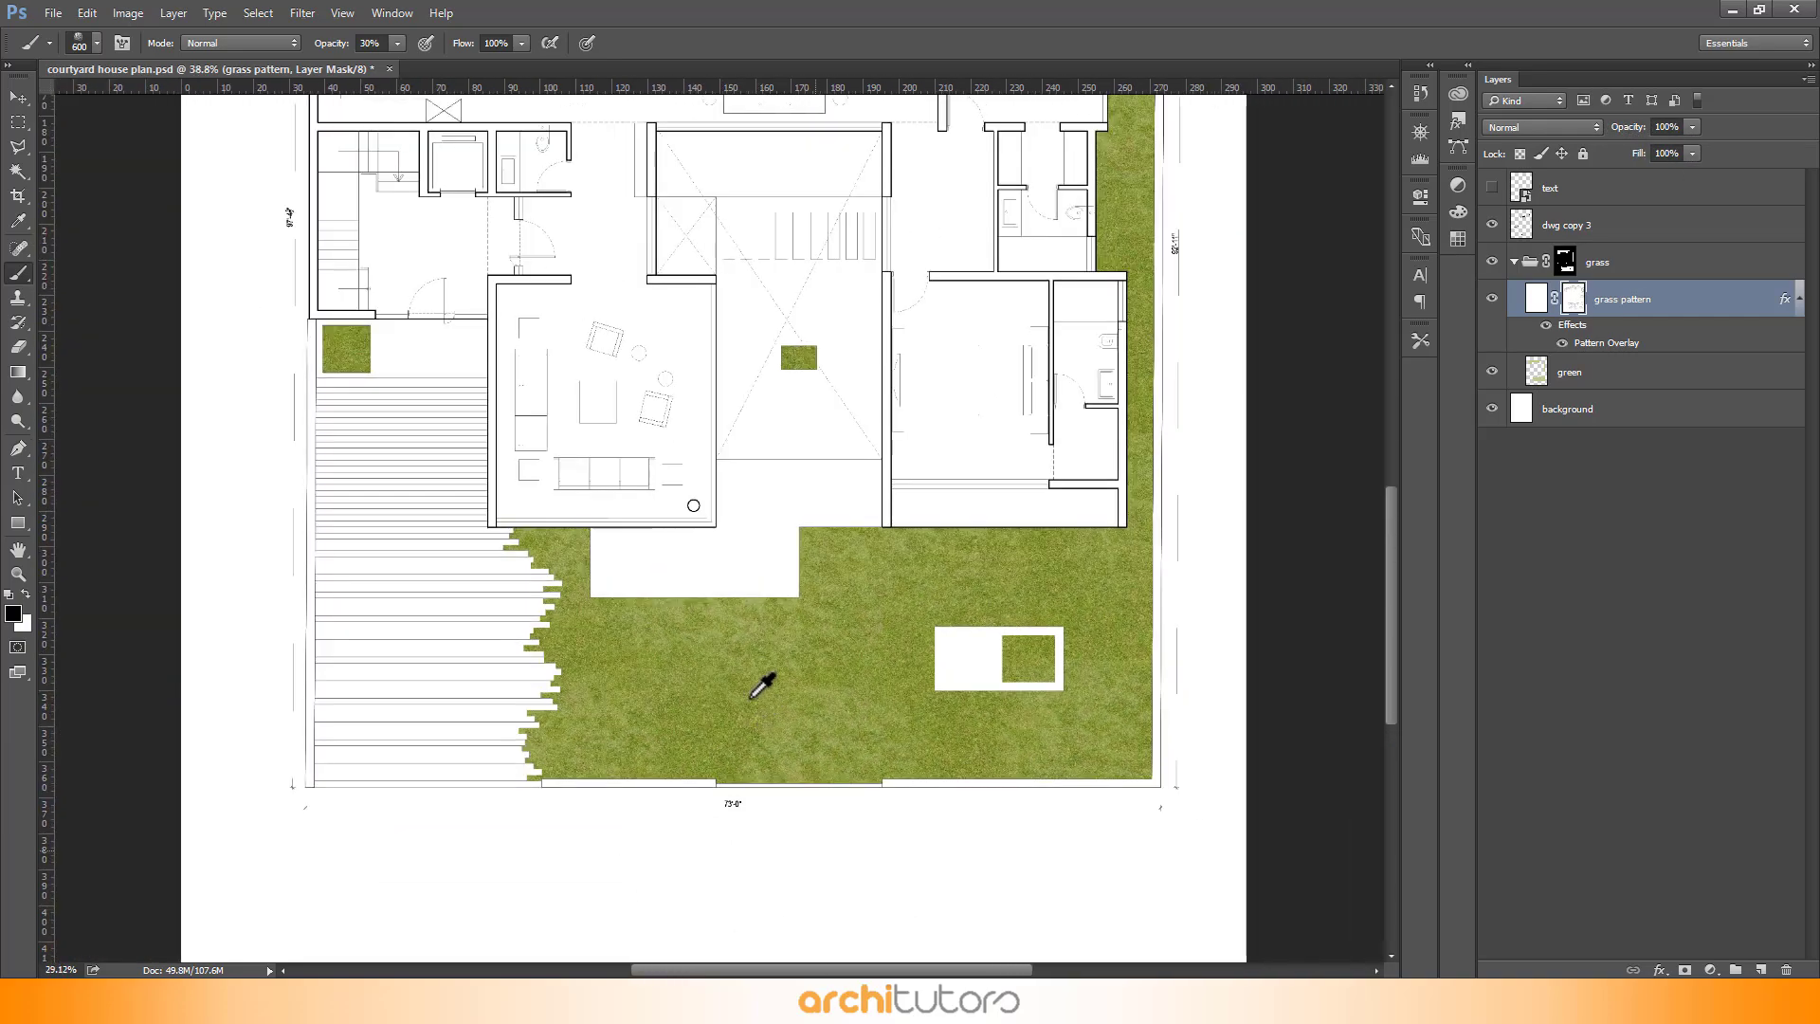
scroll(380, 302, up, 2)
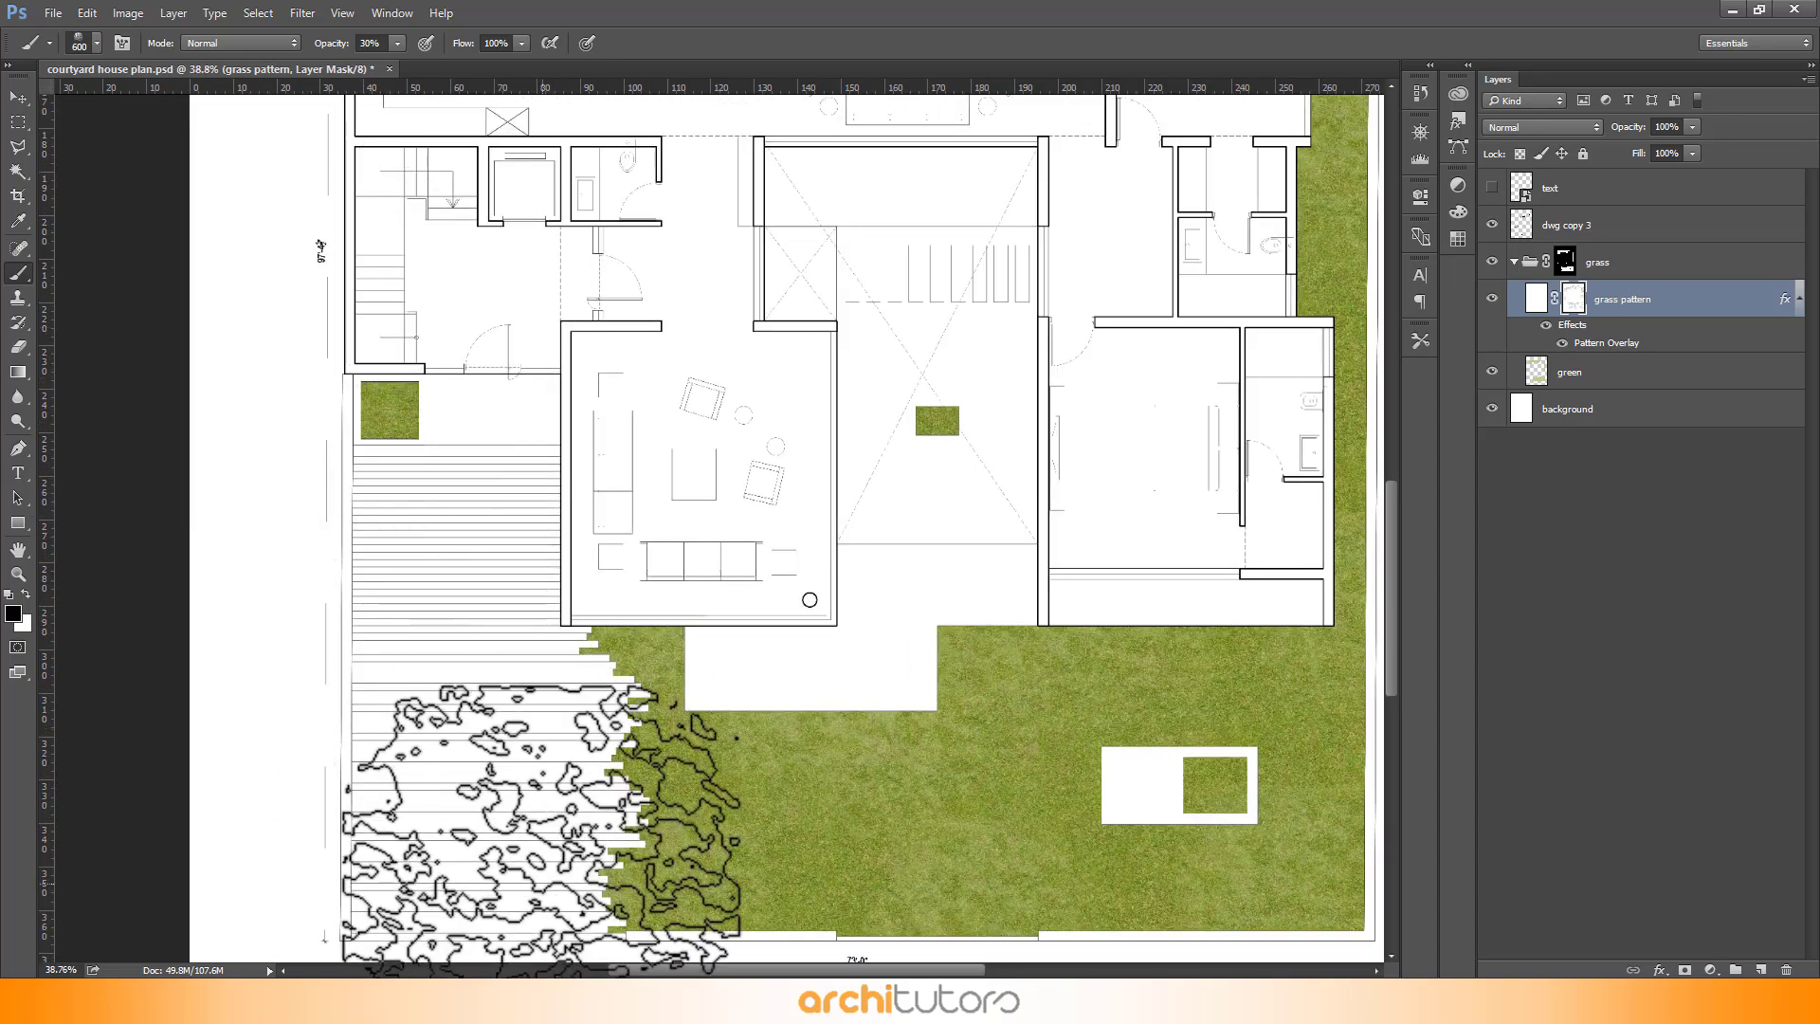
scroll(569, 820, down, 2)
scroll(859, 417, up, 1)
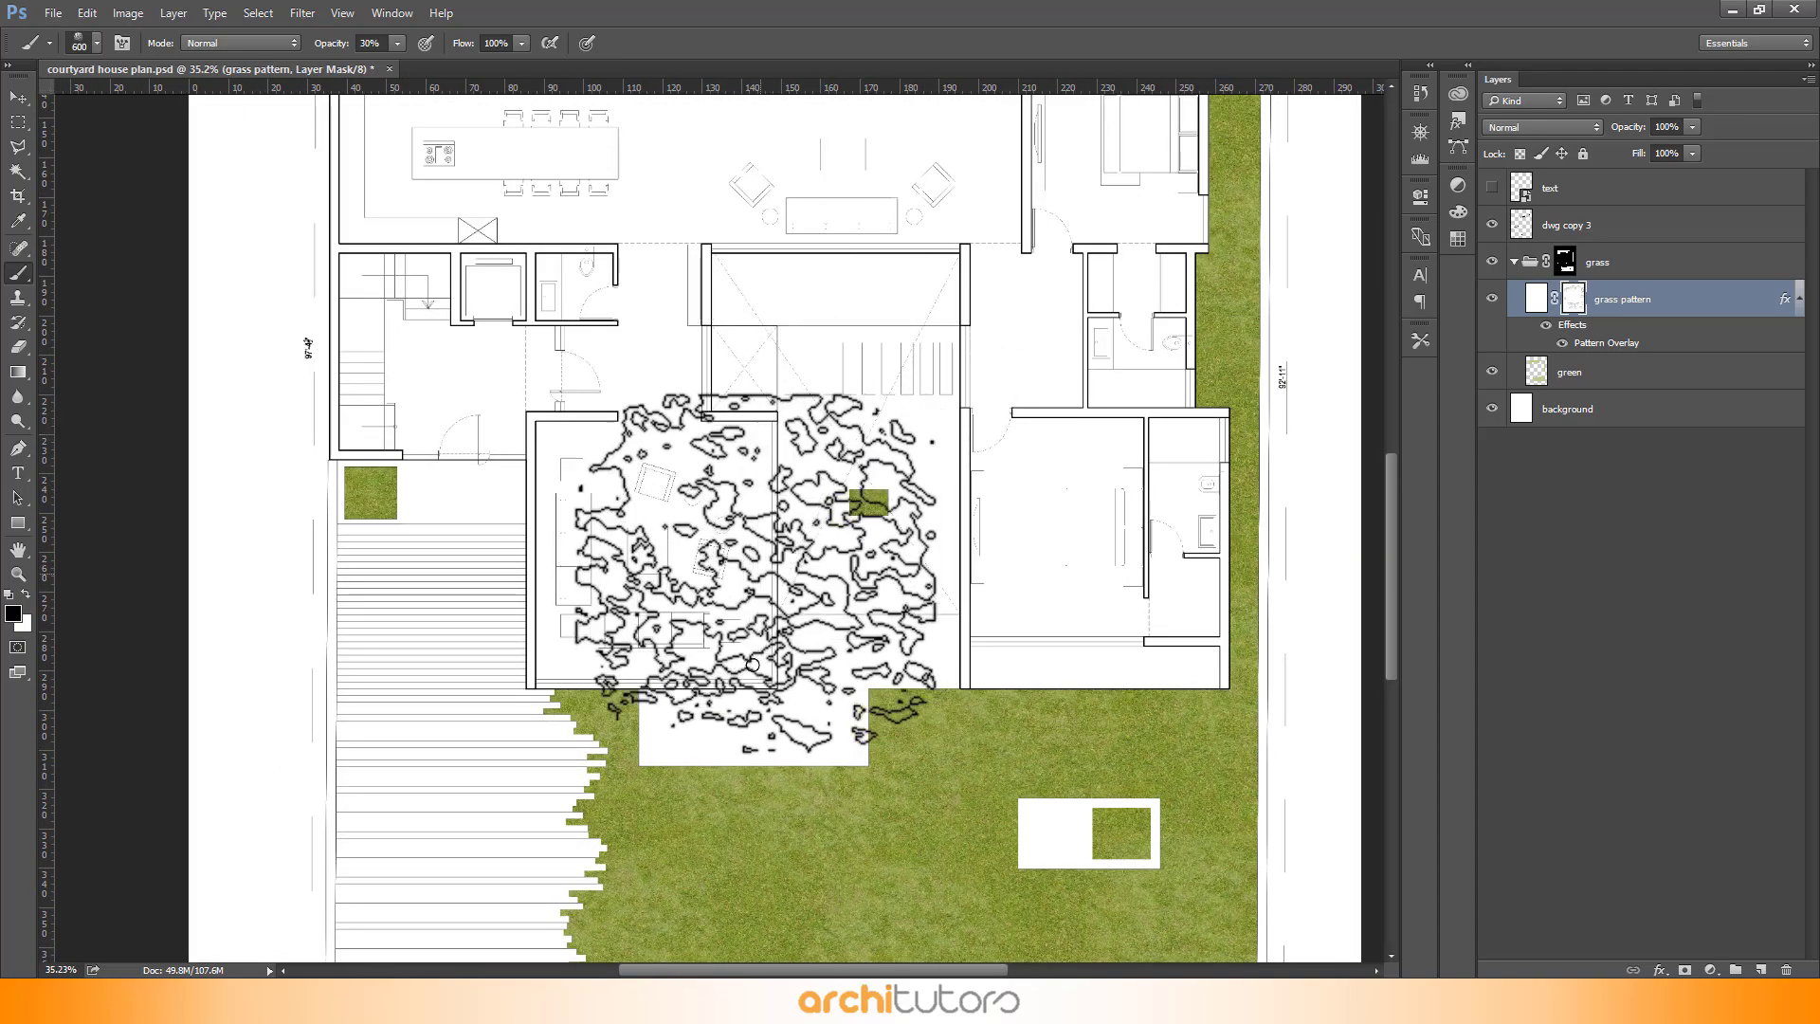
scroll(663, 730, down, 2)
scroll(872, 446, up, 1)
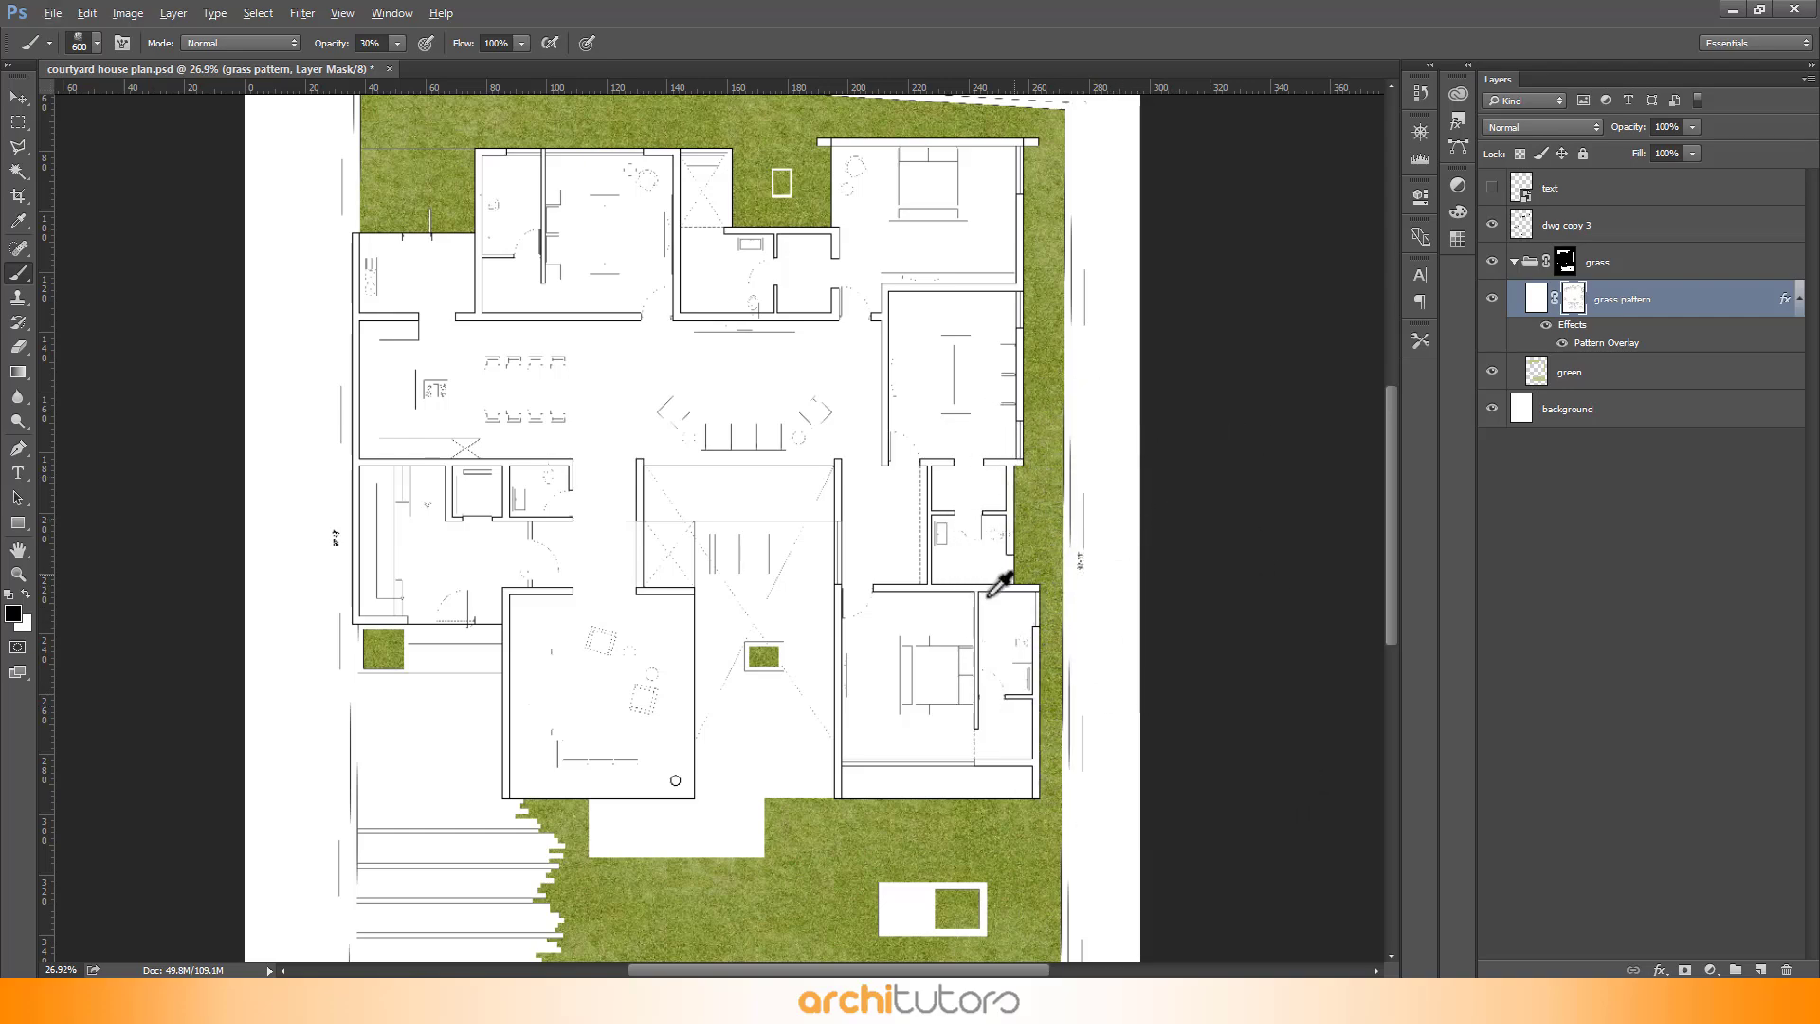
scroll(561, 150, down, 1)
scroll(560, 150, up, 2)
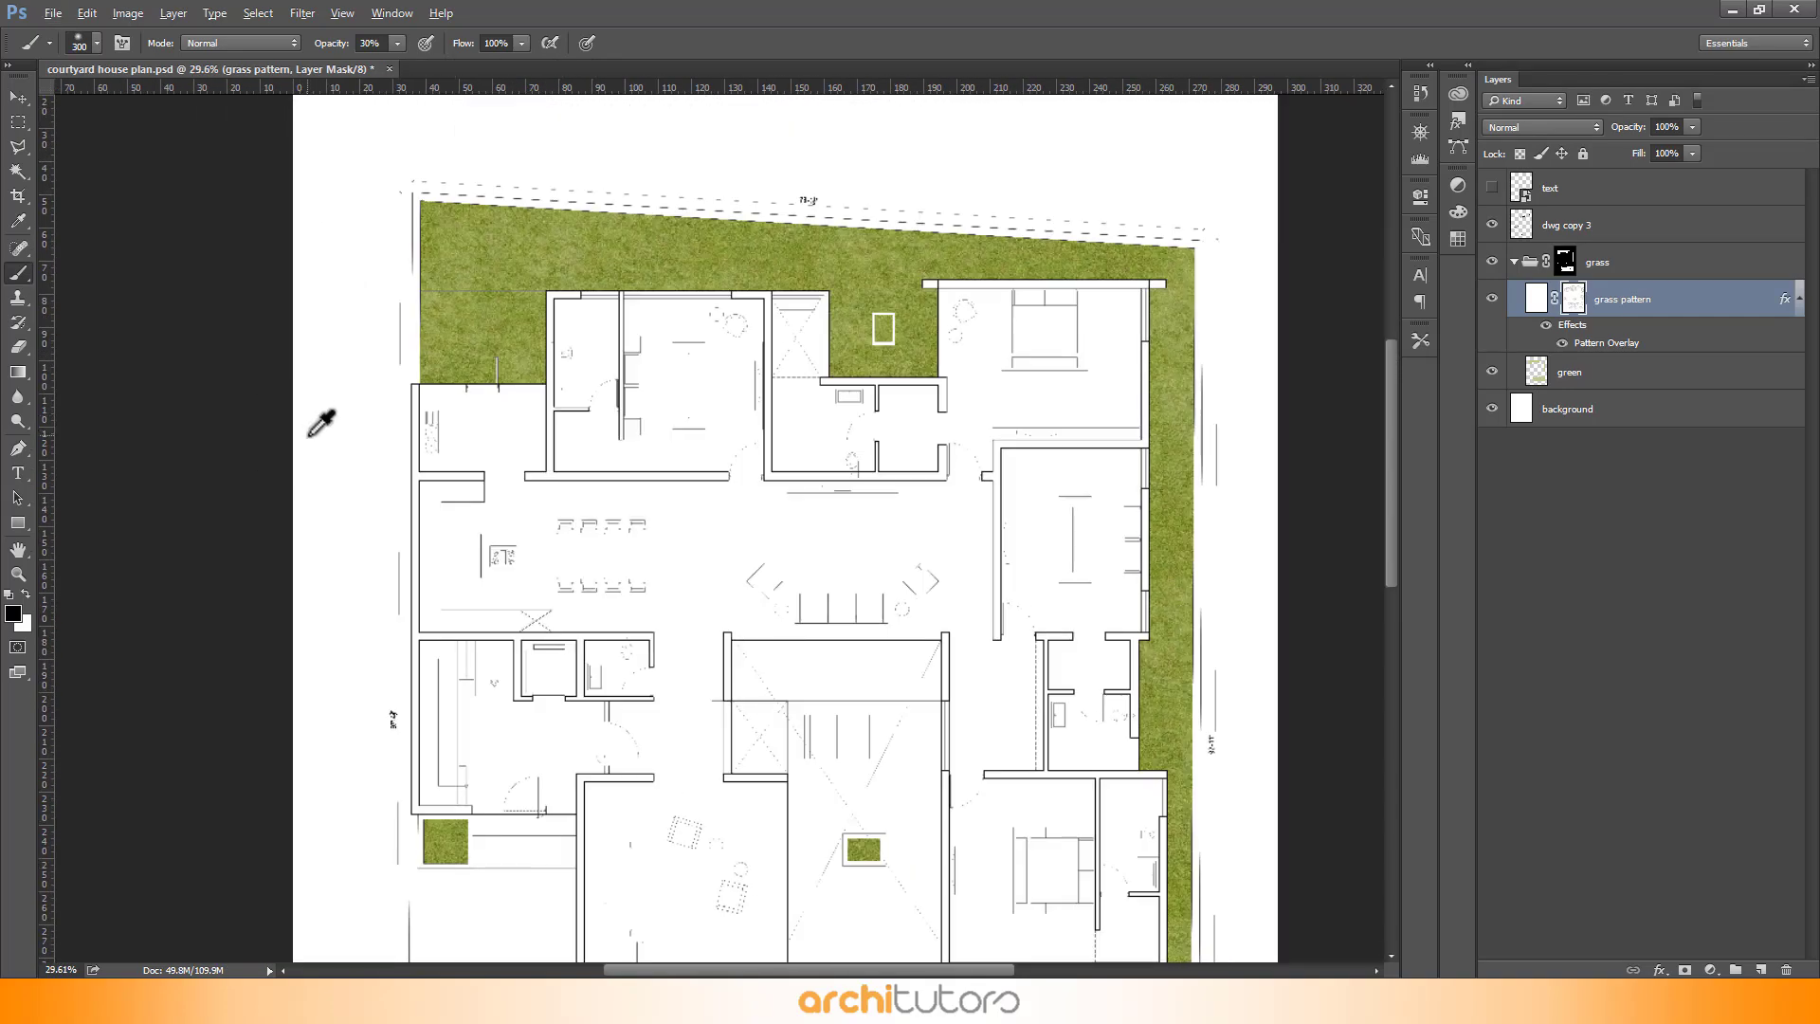
scroll(315, 430, down, 3)
scroll(652, 618, up, 8)
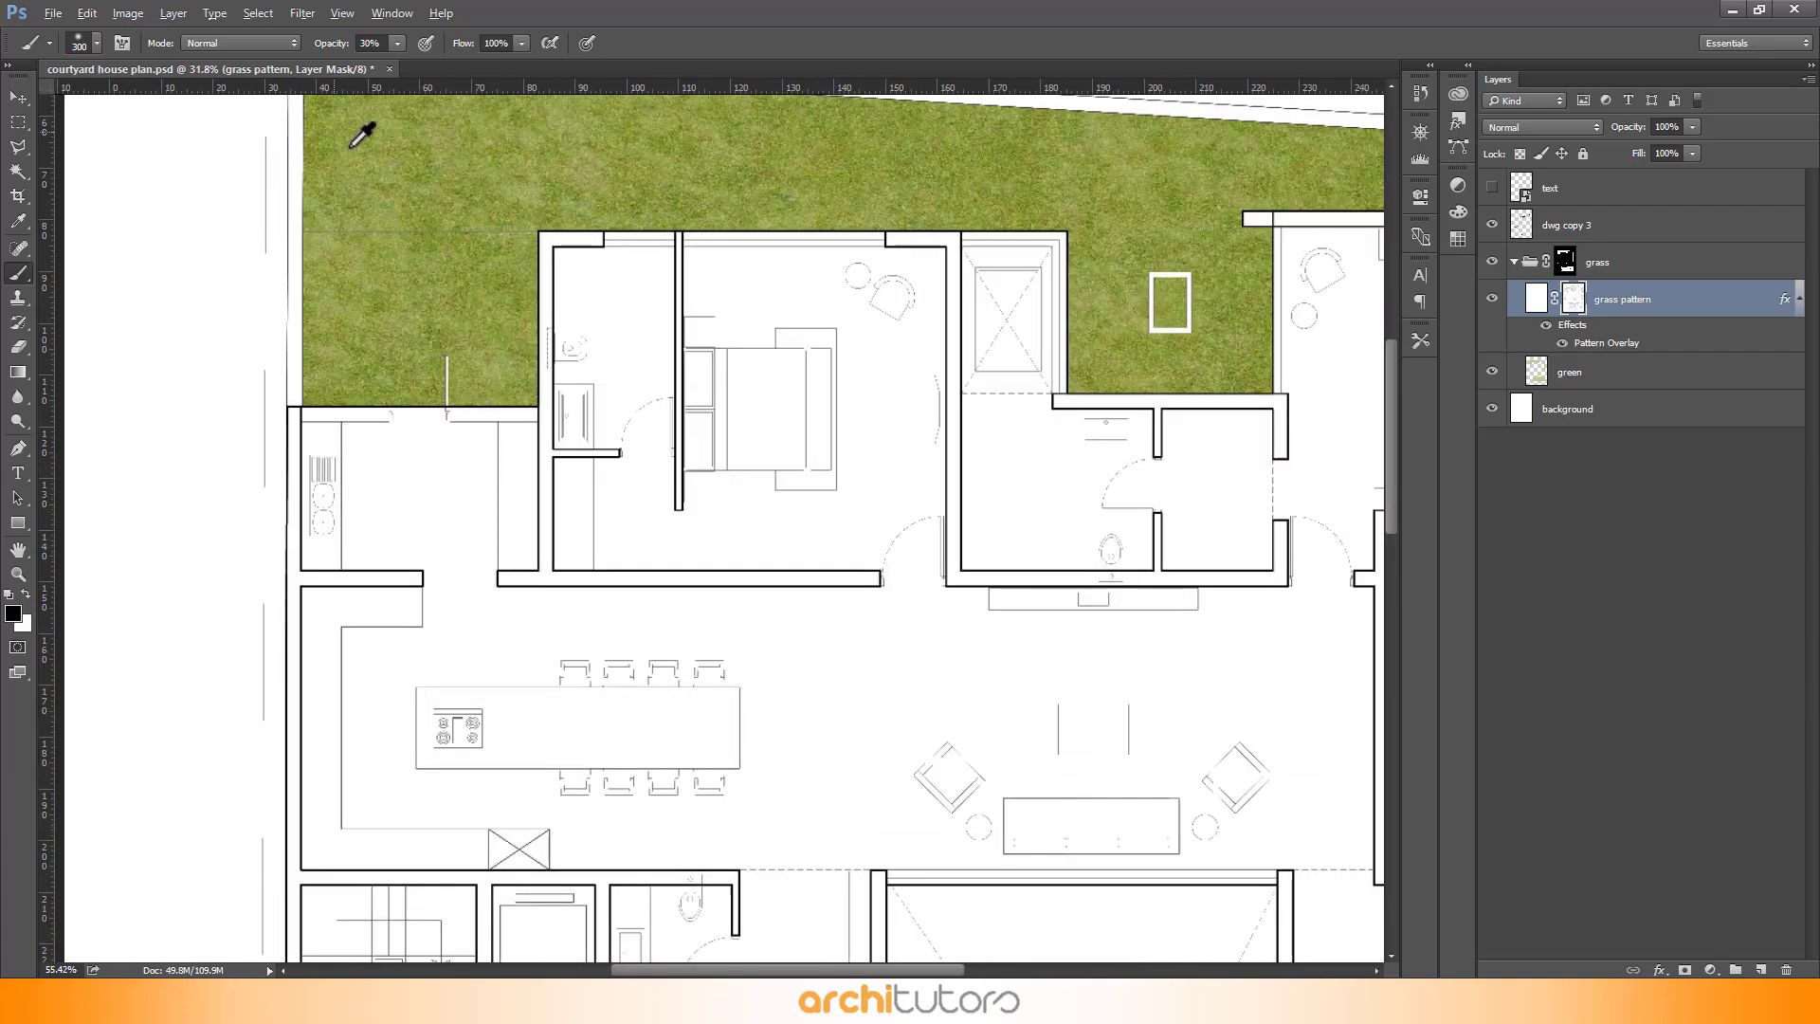
scroll(1192, 360, up, 6)
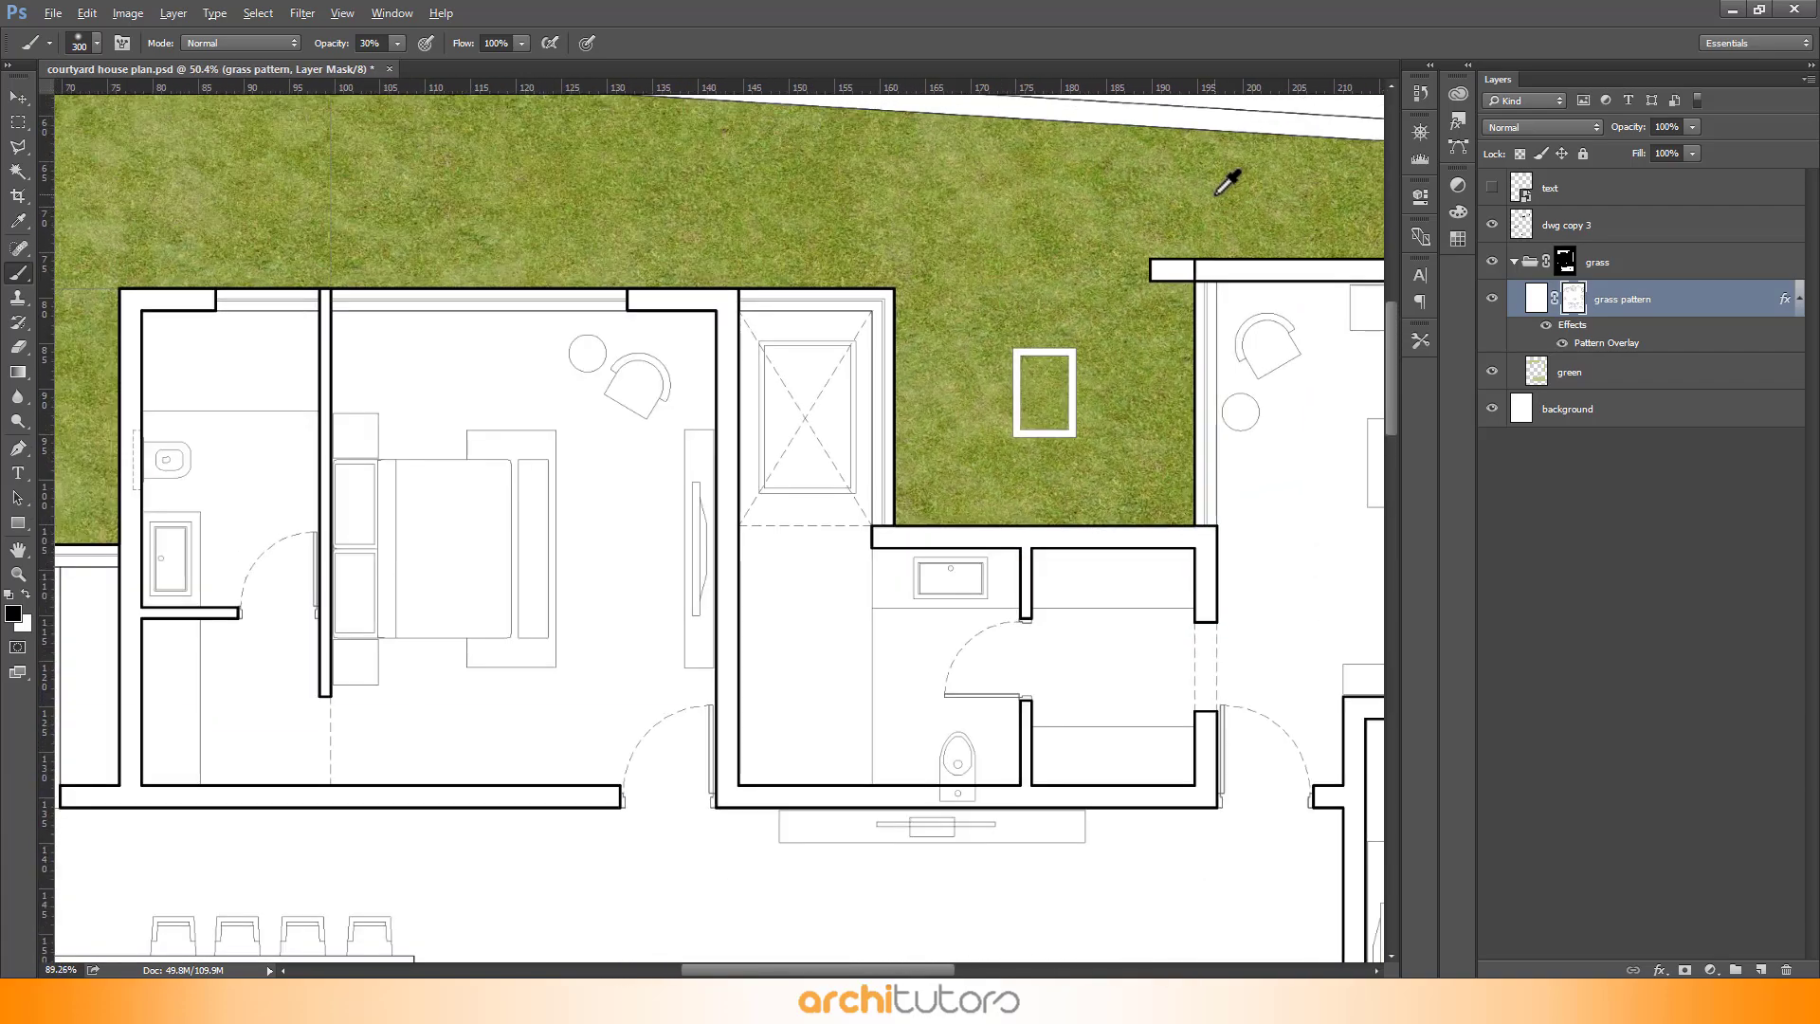
scroll(231, 264, down, 4)
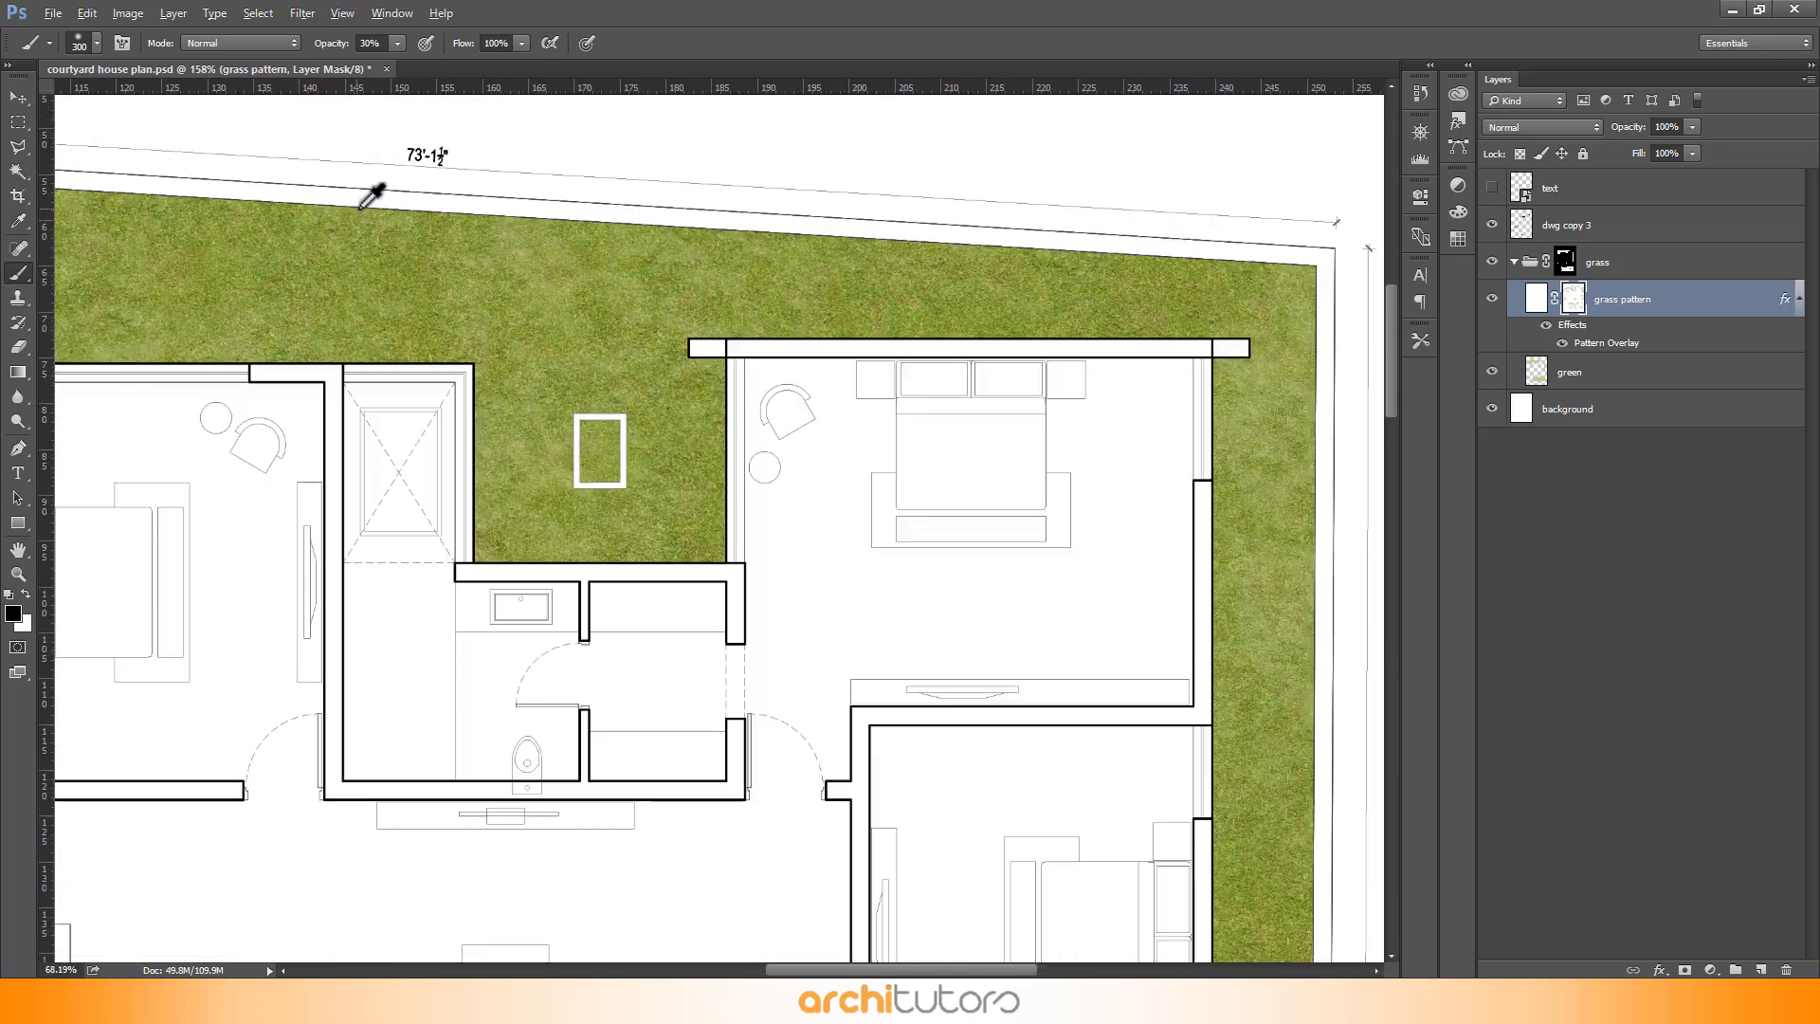
- Collapse the grass layer group and switch to the Move tool
click(1515, 261)
key(v)
scroll(1011, 413, down, 3)
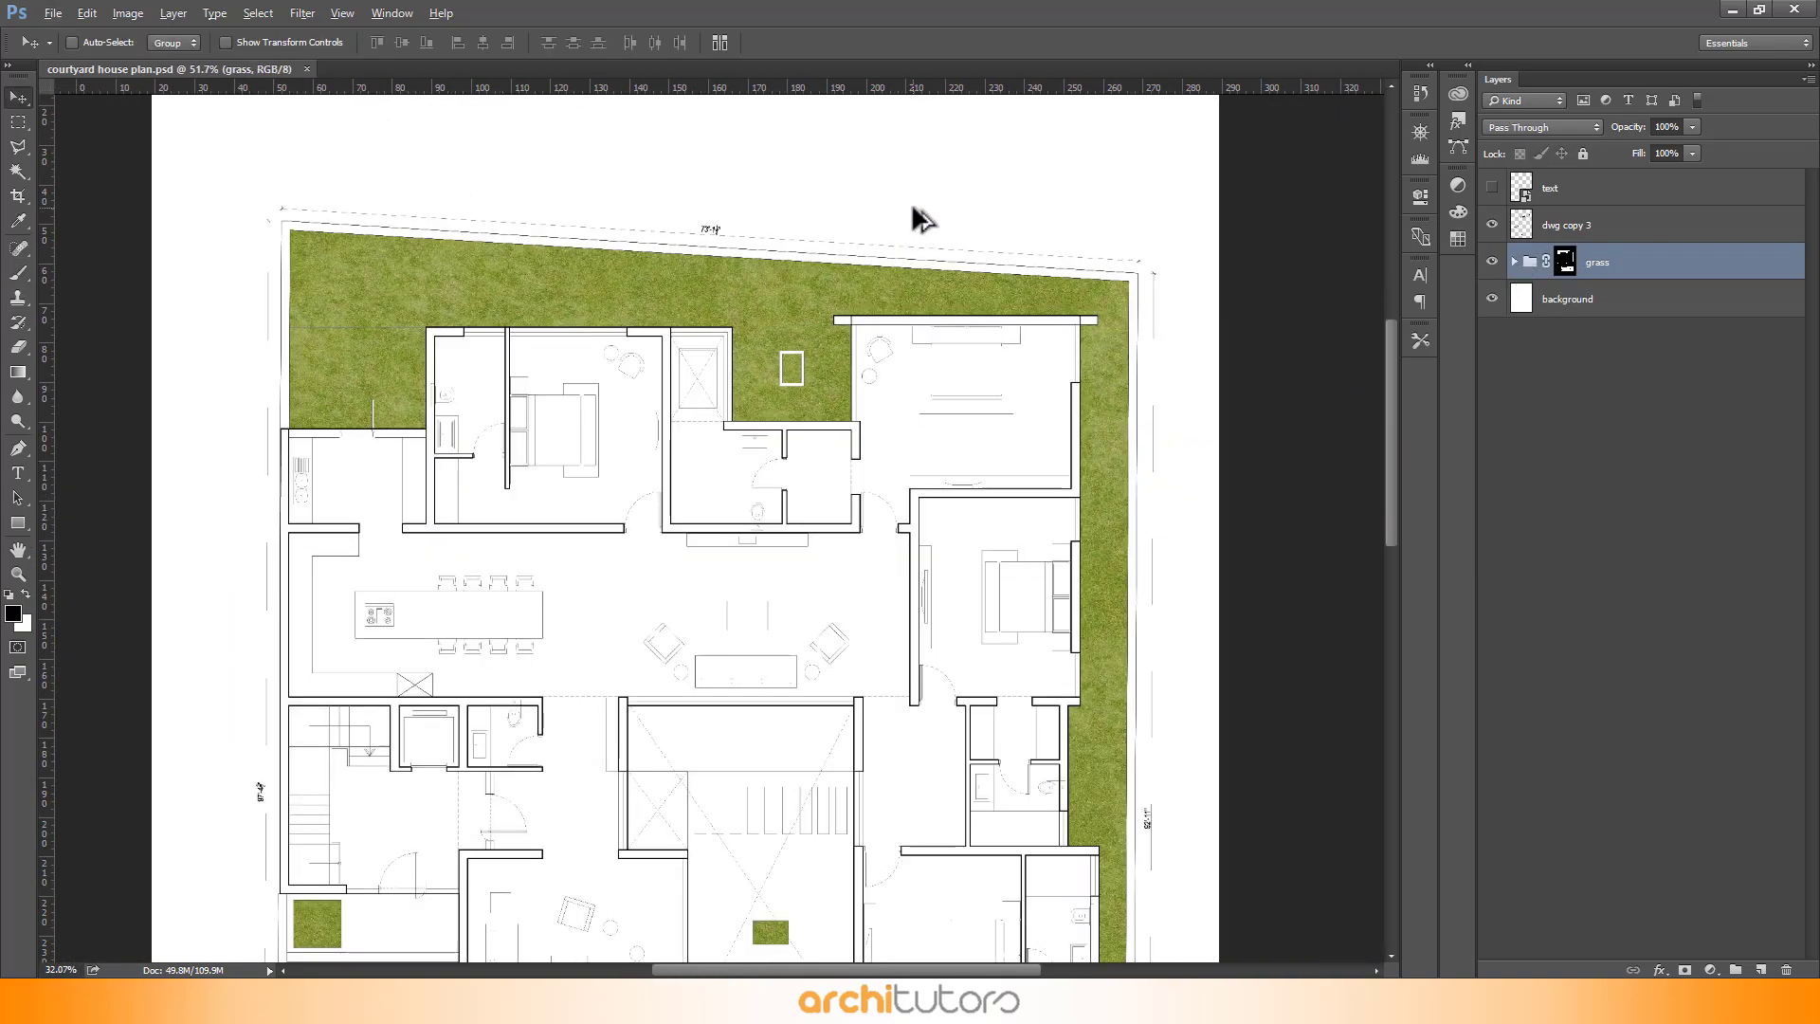
scroll(922, 220, down, 3)
scroll(617, 339, up, 4)
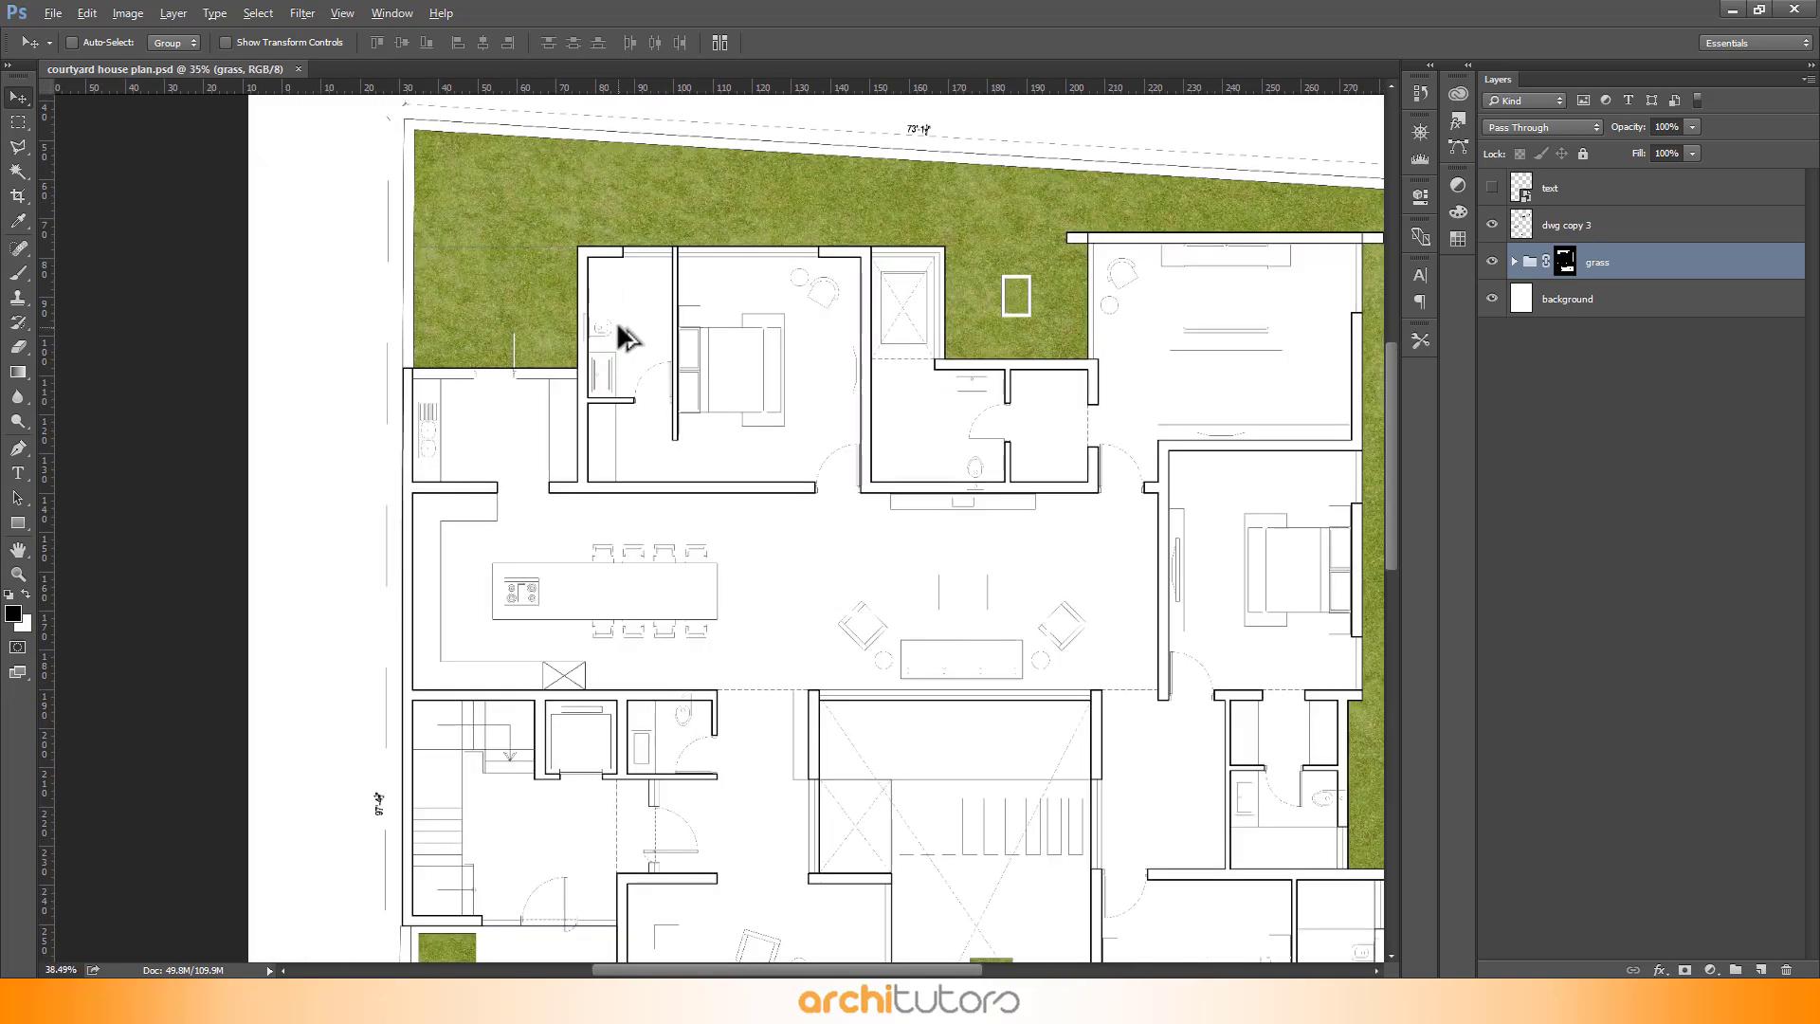
- Rename the drawing layer as dwg
scroll(617, 320, up, 2)
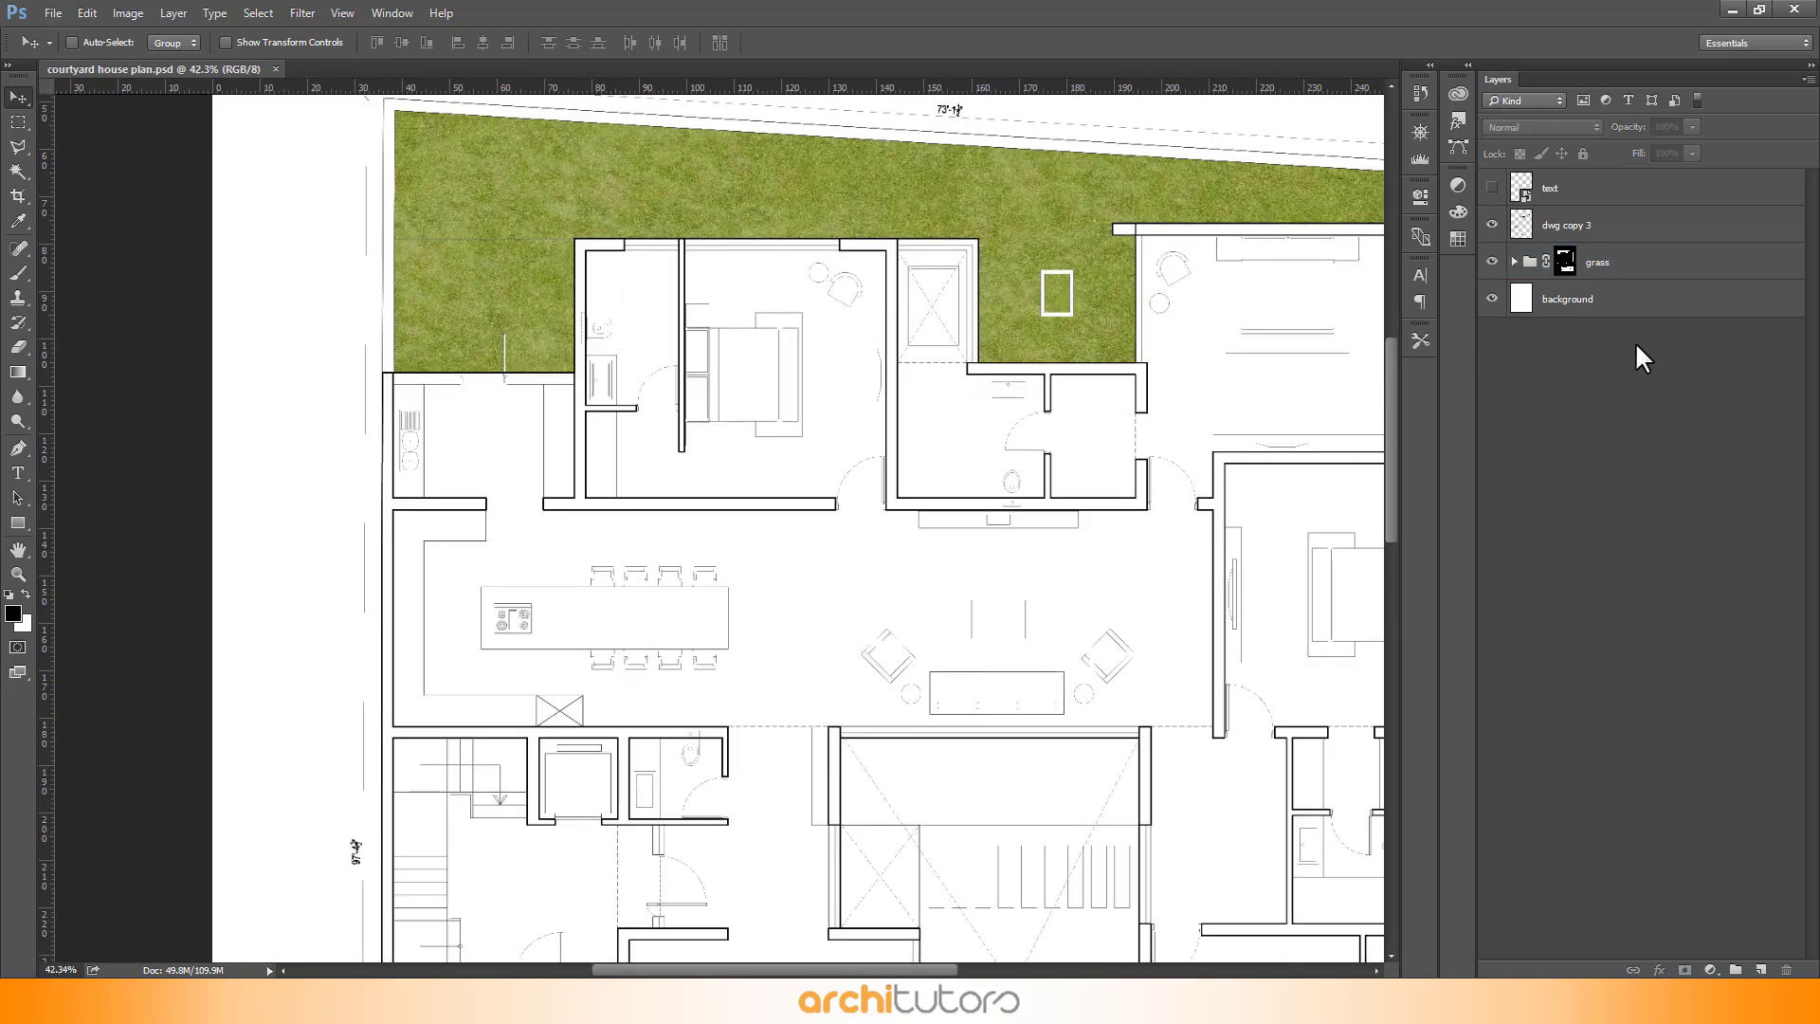
click(1602, 313)
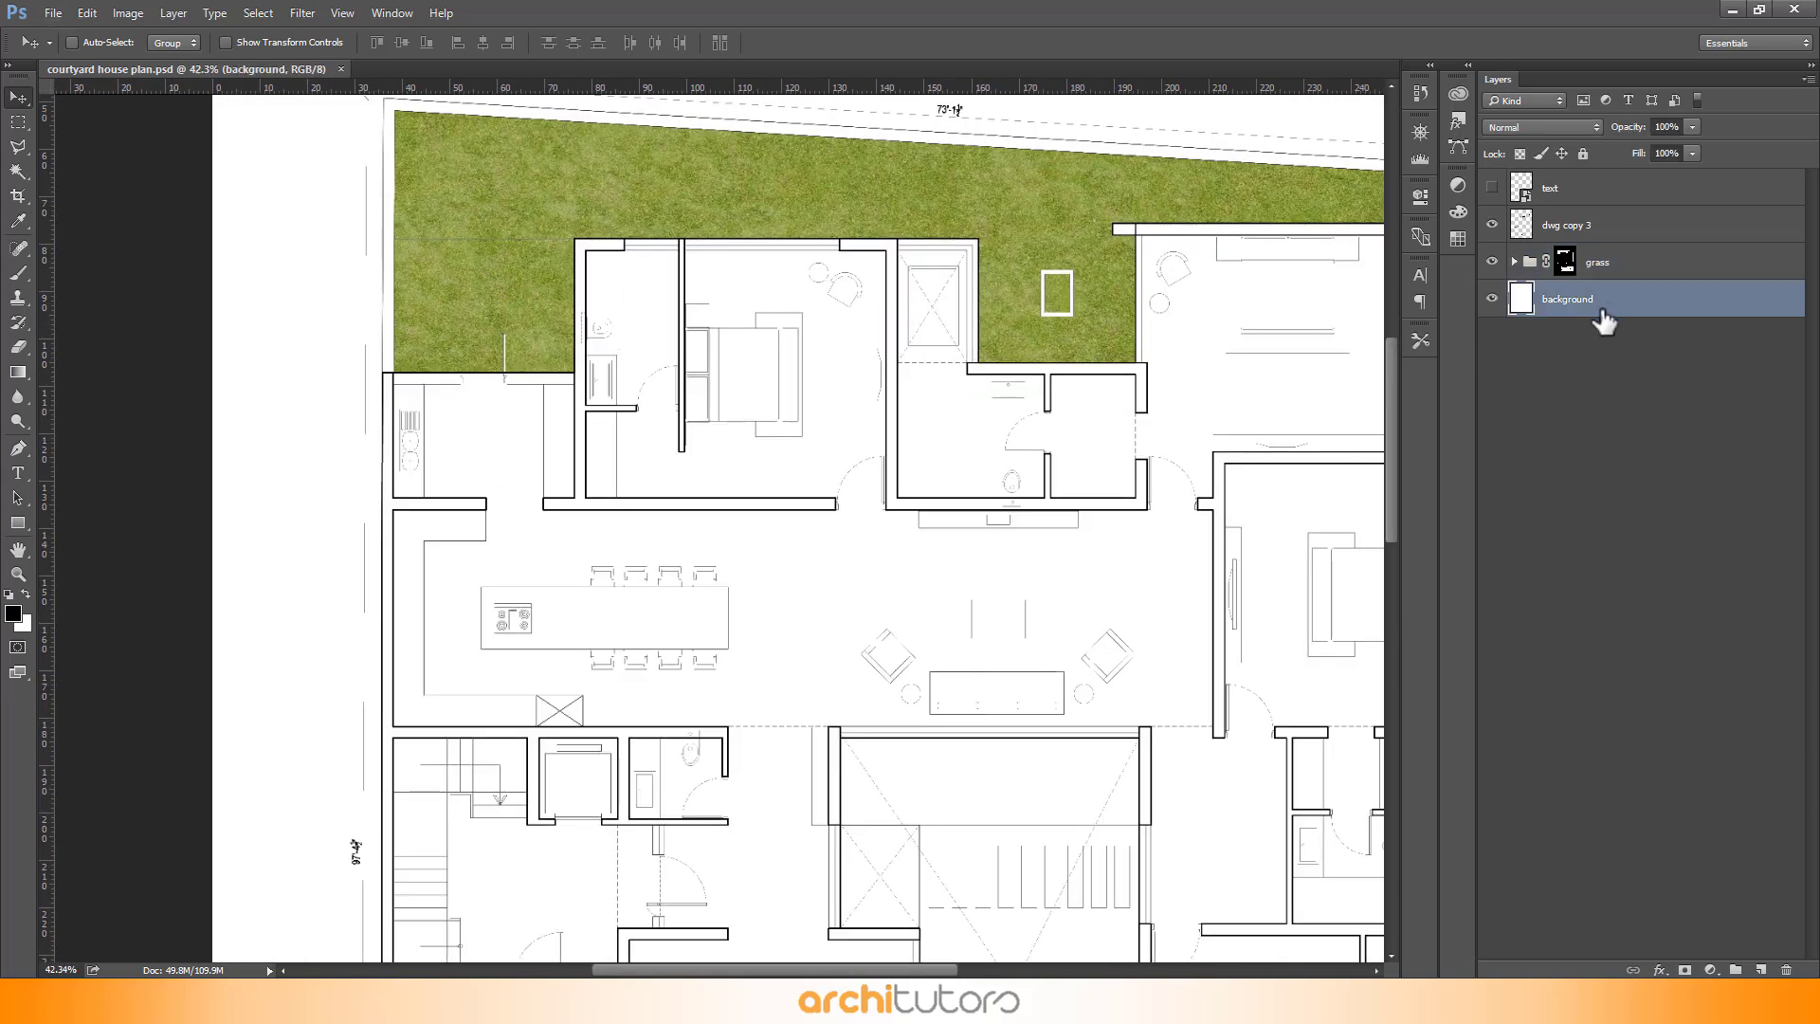
click(1646, 232)
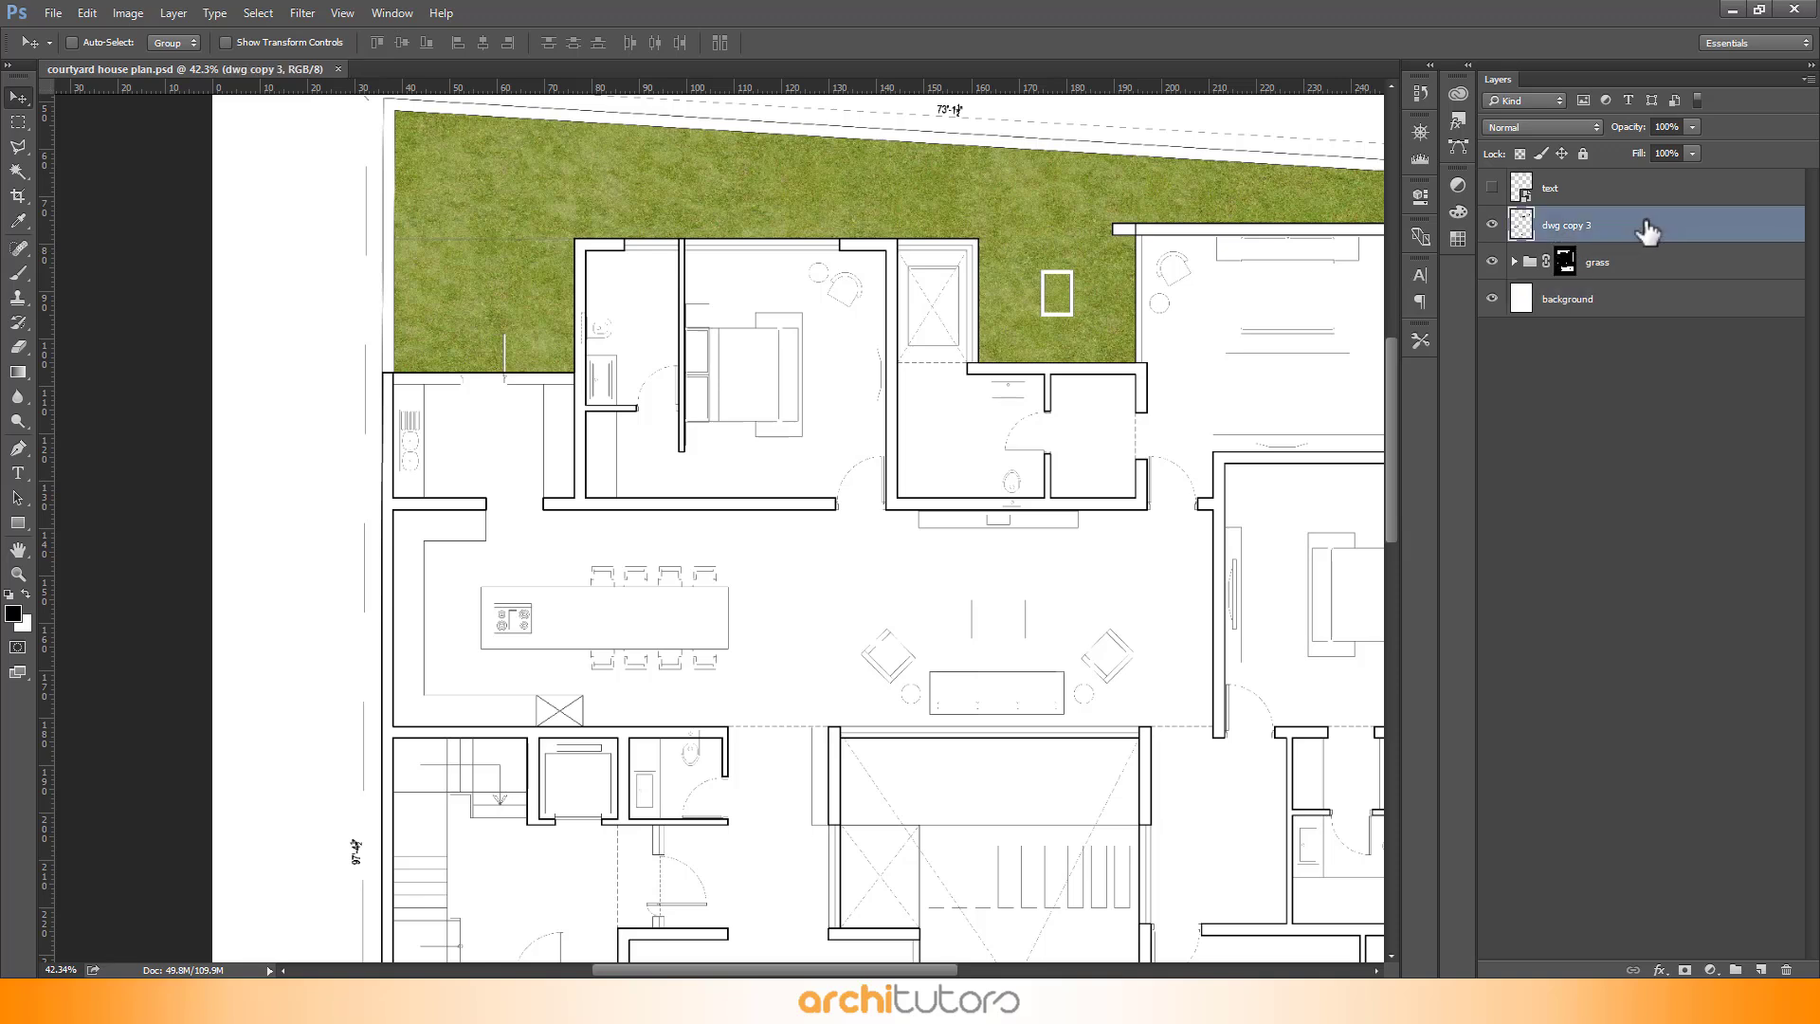
click(1624, 431)
click(1574, 228)
- Select the wall outlines around the whole plan on the dwg layer with the Magic Wand tool
key(w)
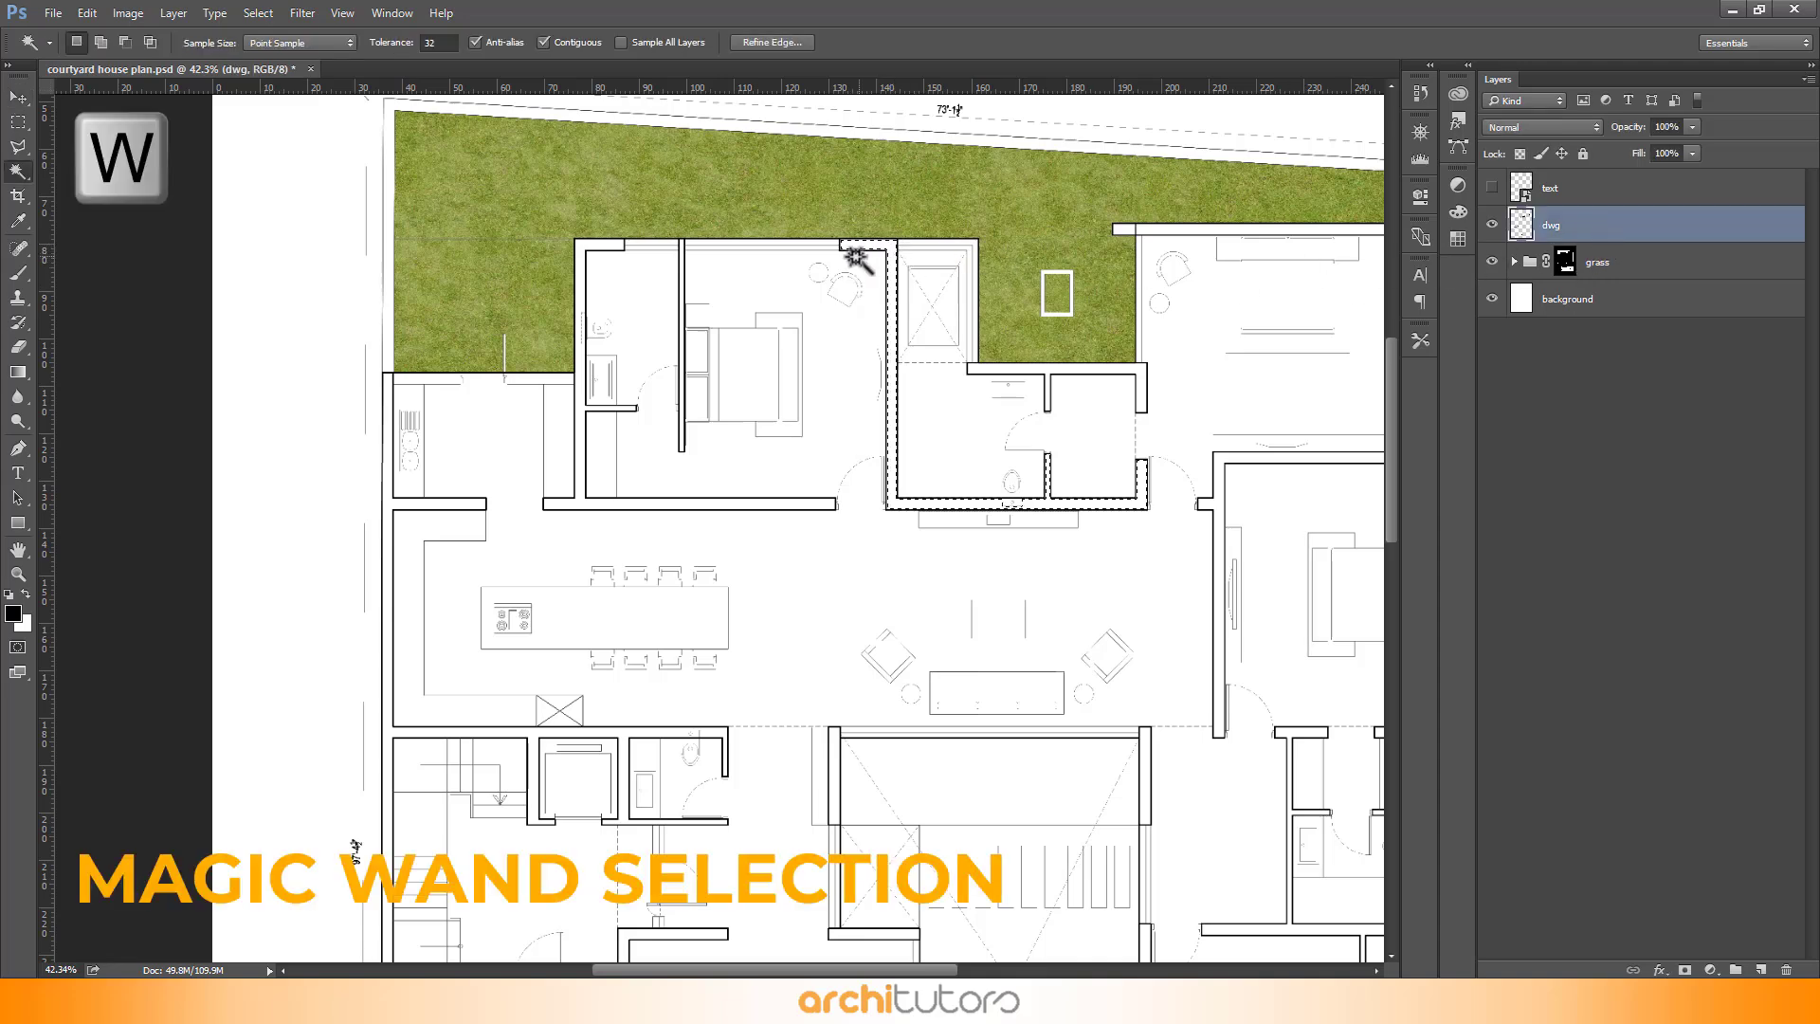
scroll(663, 248, up, 5)
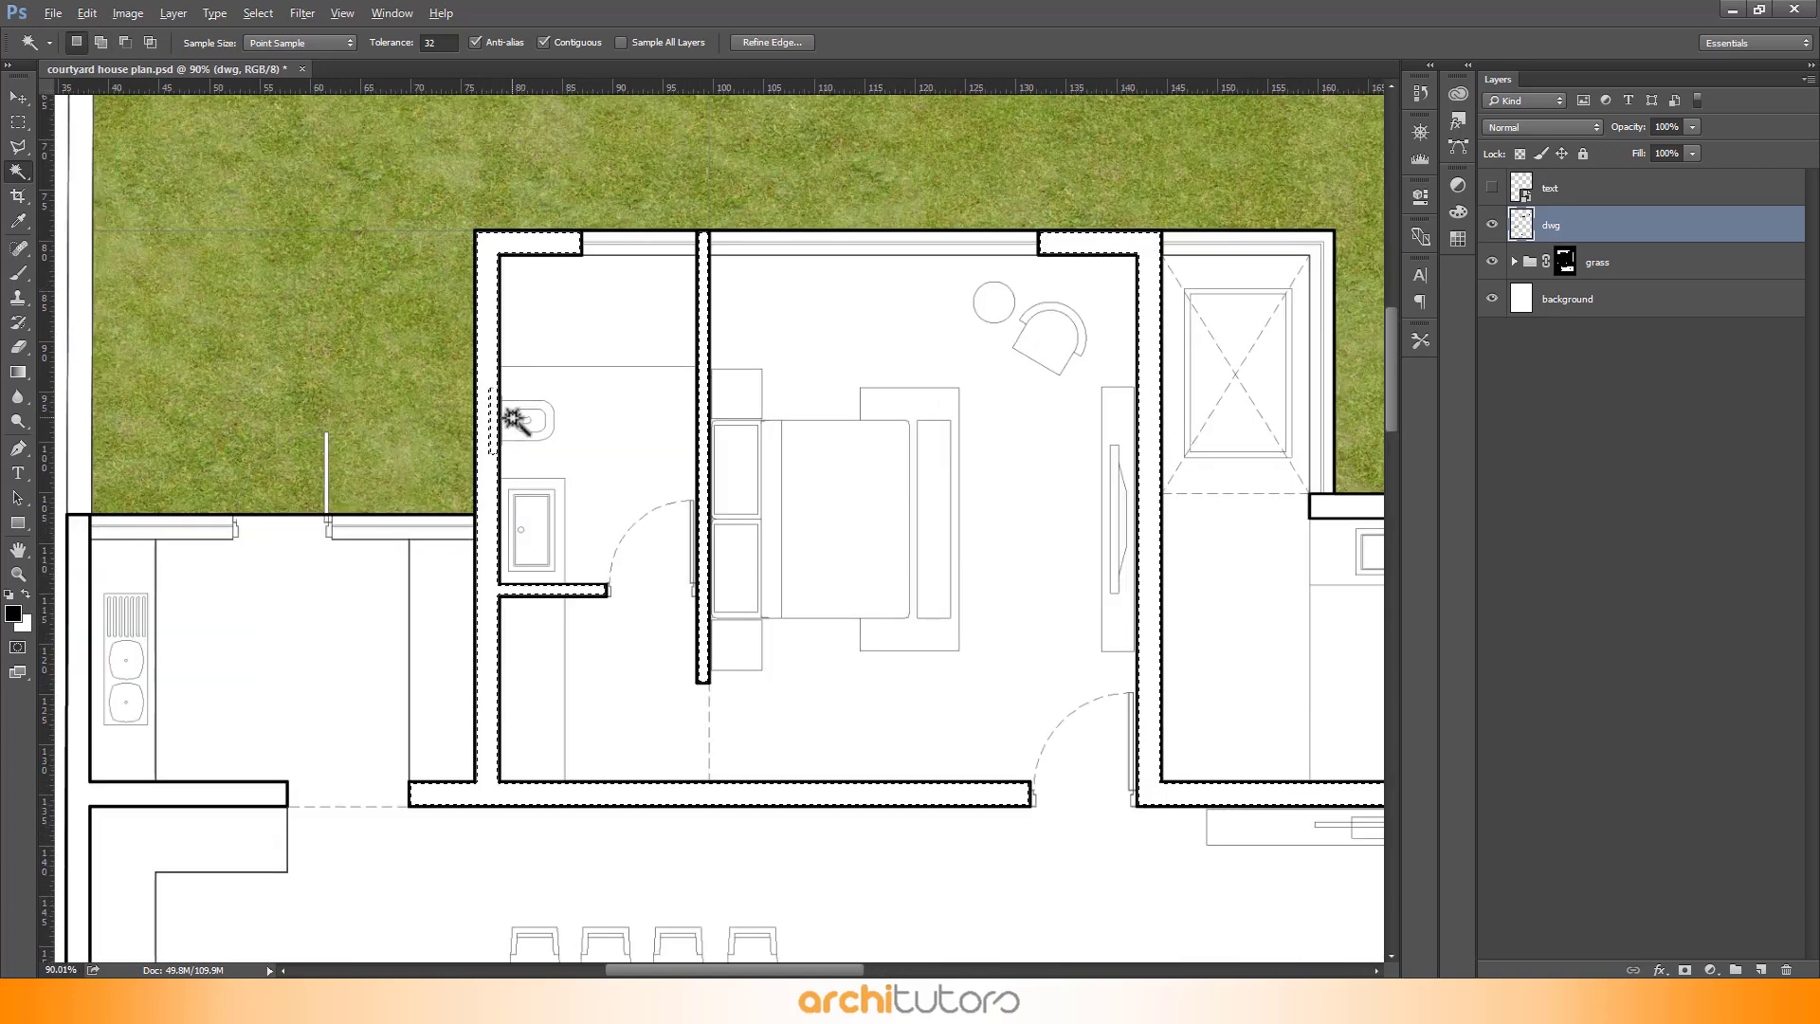
scroll(513, 418, up, 4)
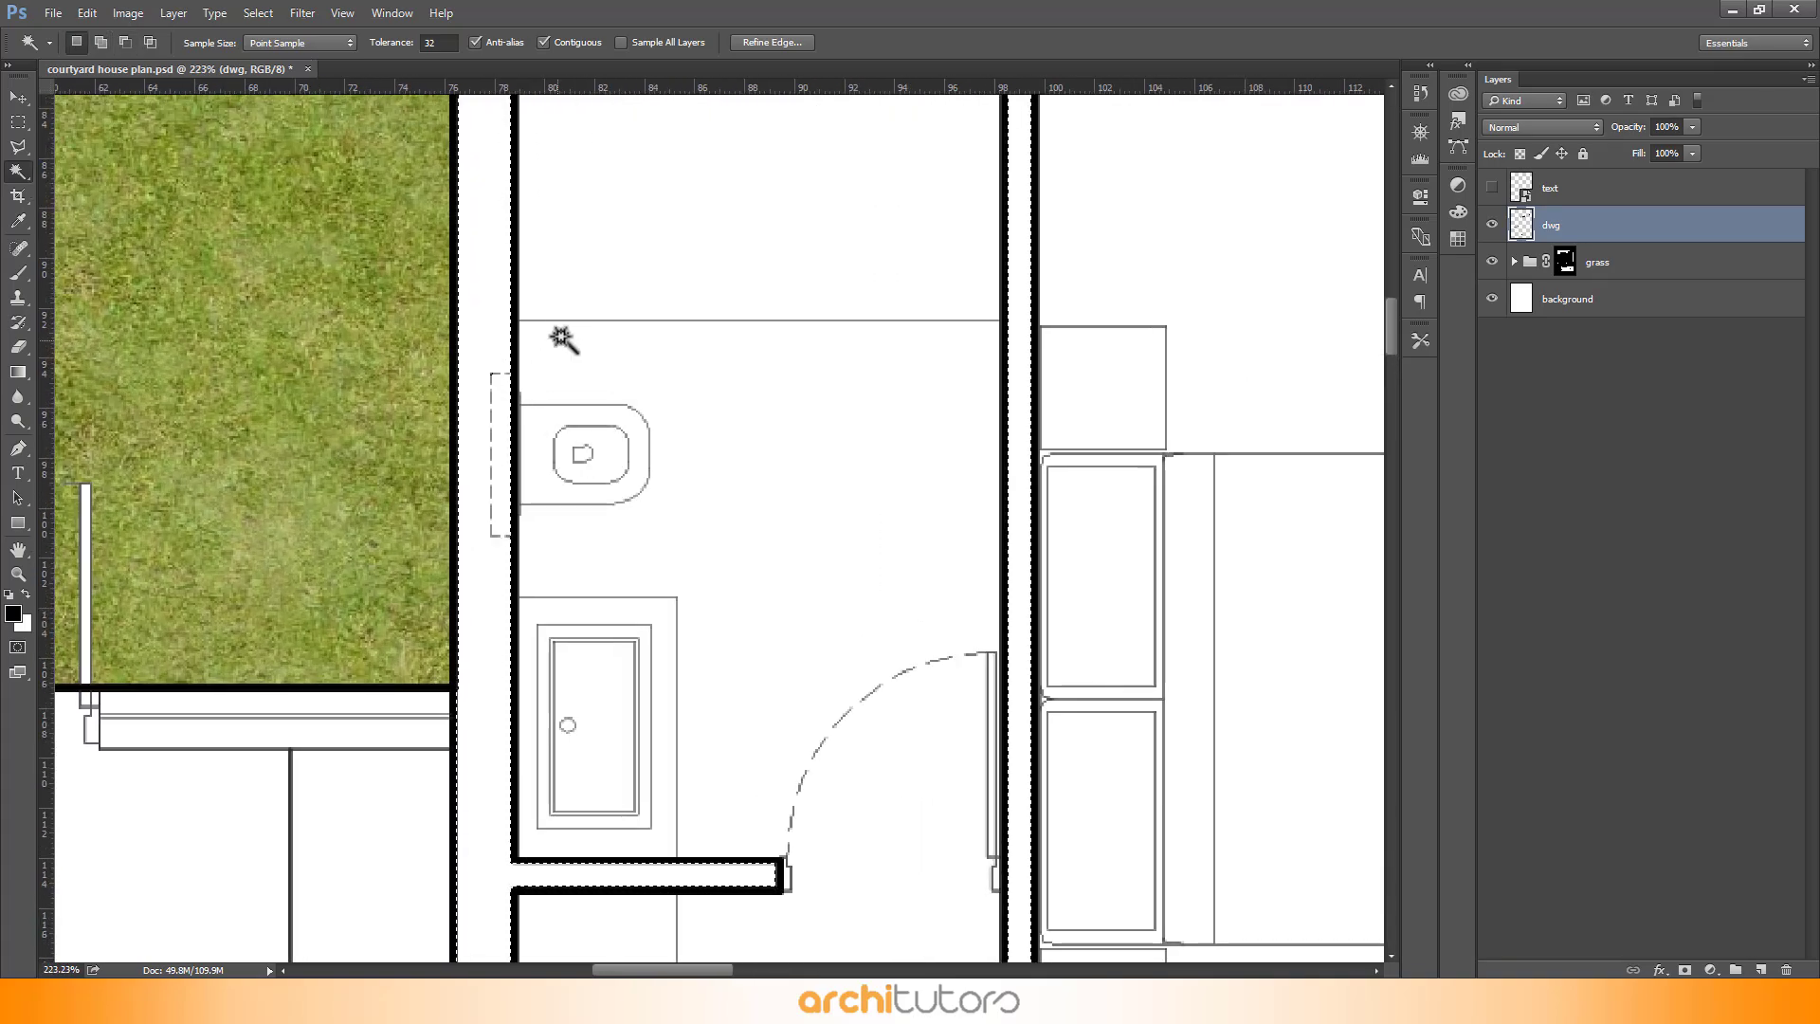
scroll(563, 338, down, 5)
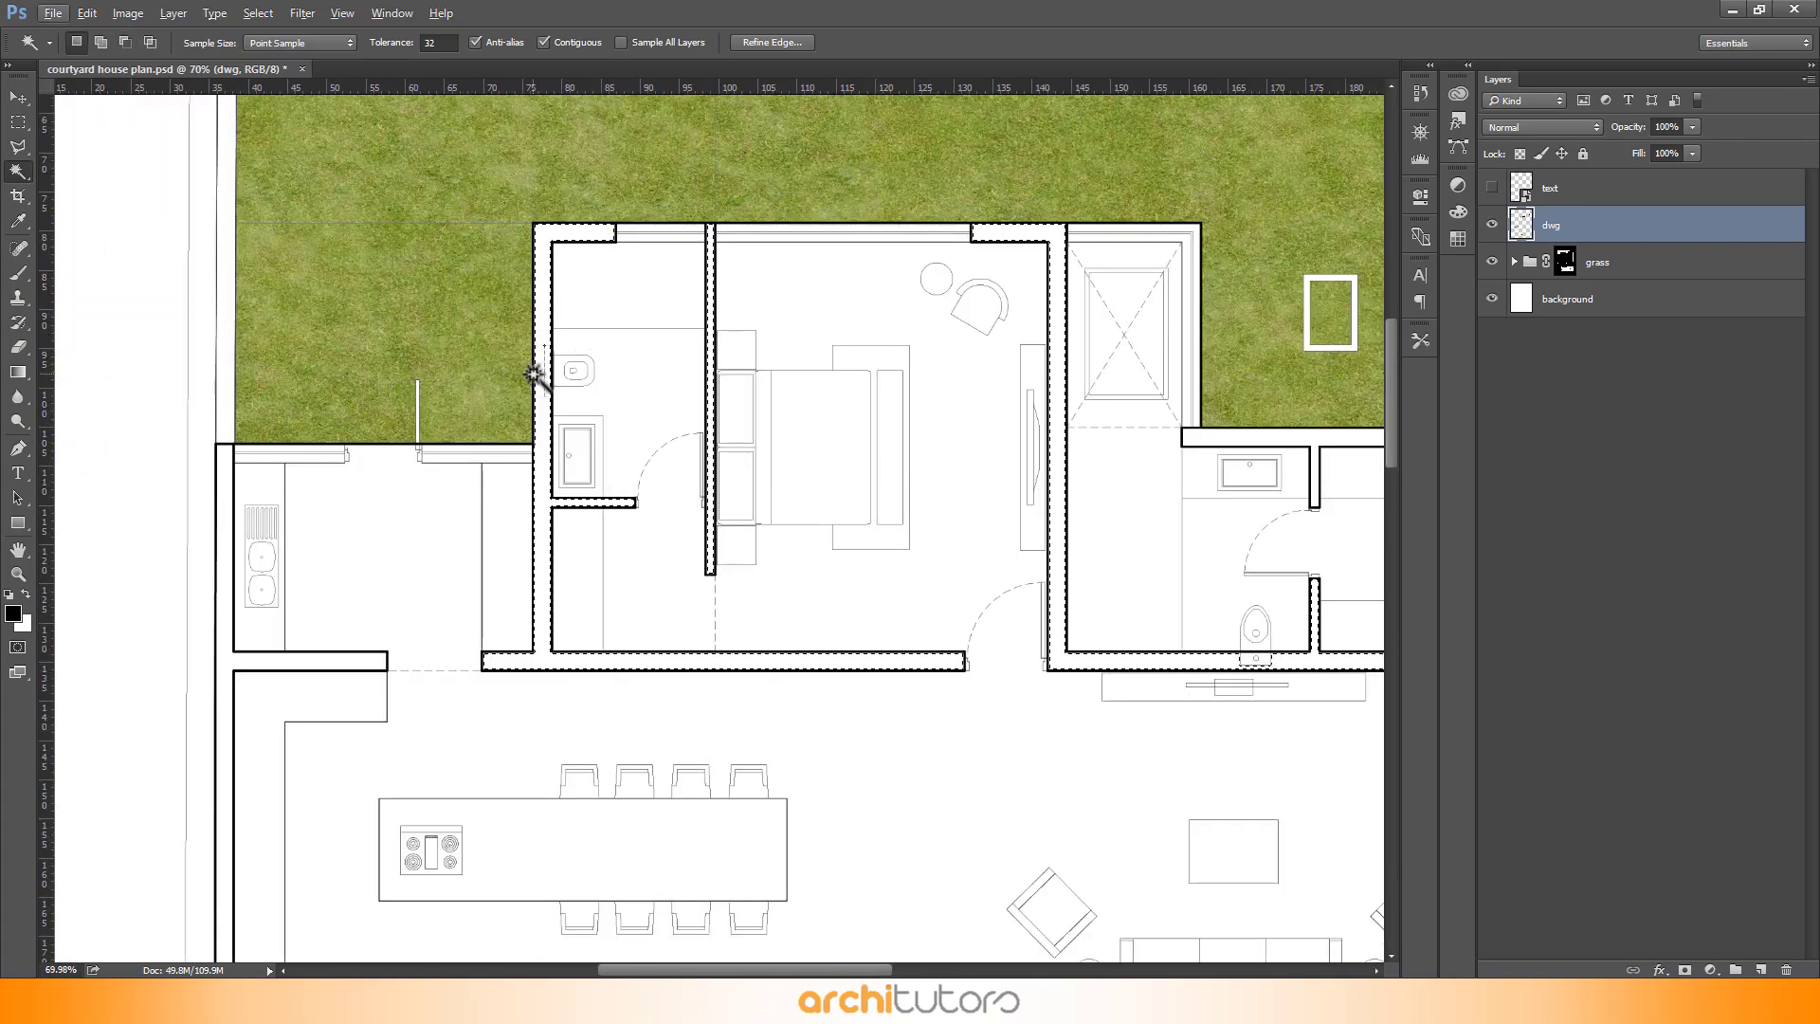
scroll(550, 351, down, 3)
scroll(398, 372, down, 6)
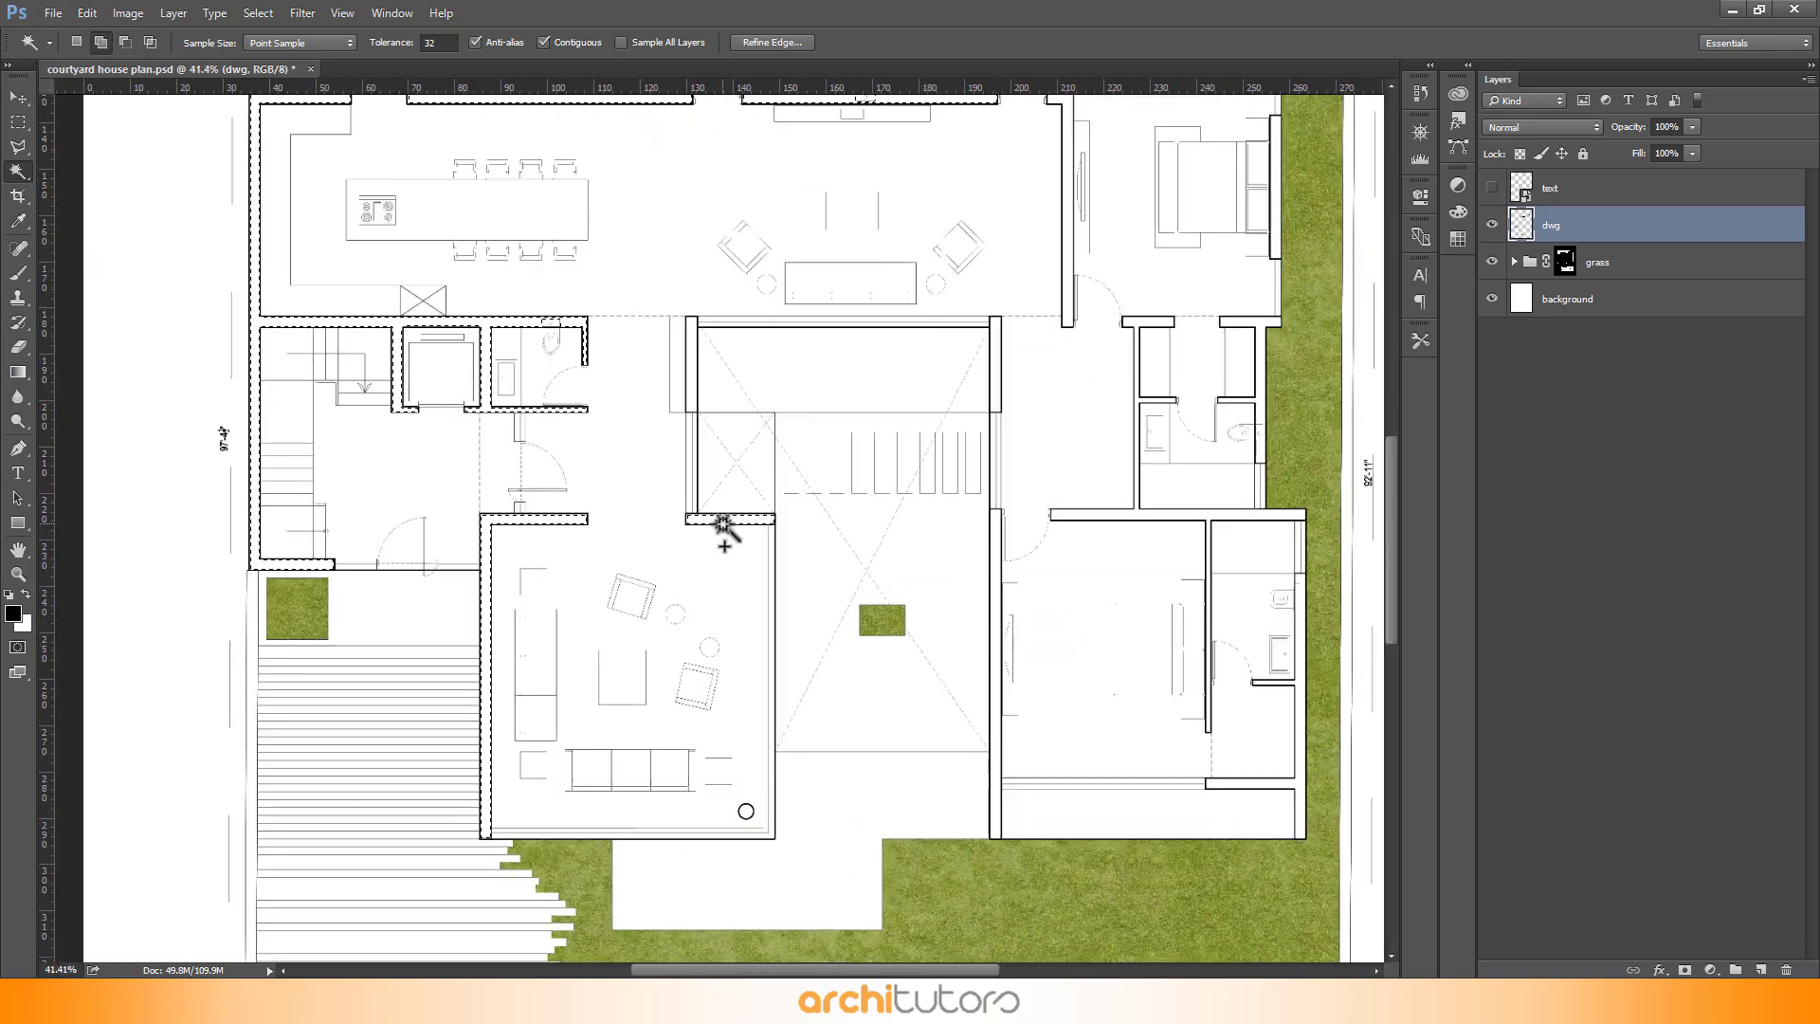
scroll(691, 409, up, 1)
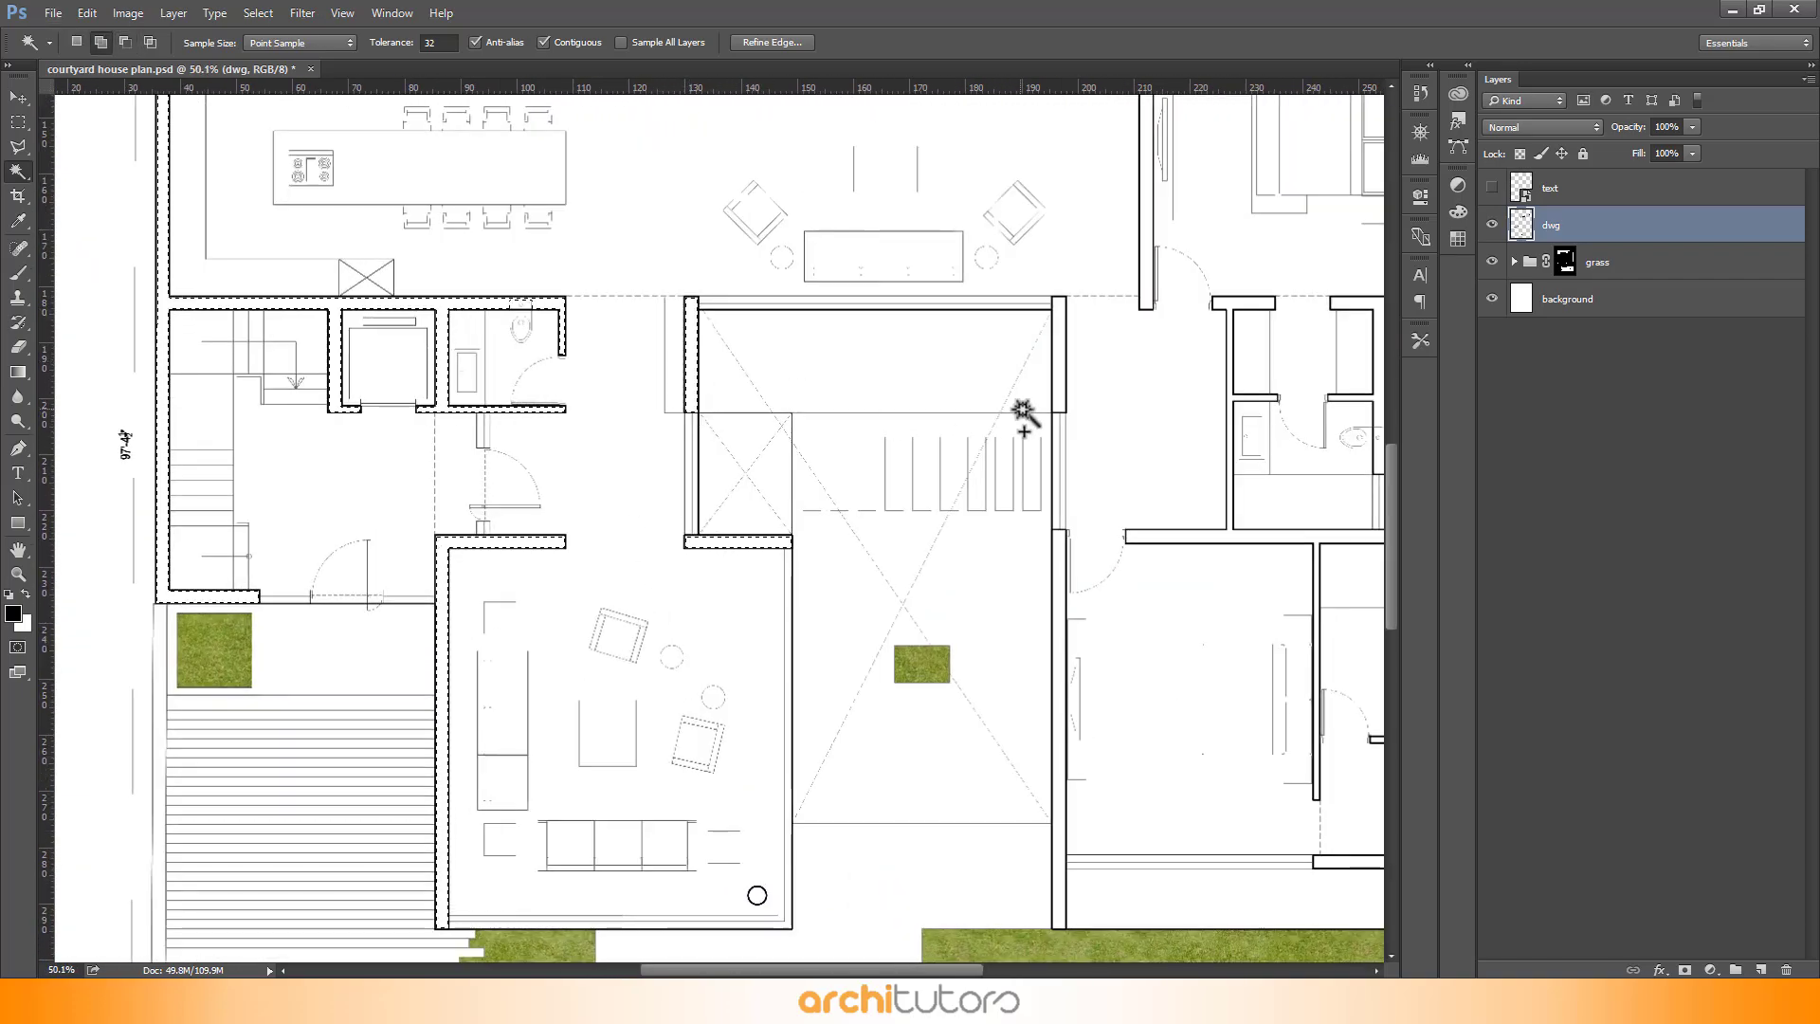
click(1060, 631)
scroll(294, 438, down, 4)
scroll(1242, 603, up, 5)
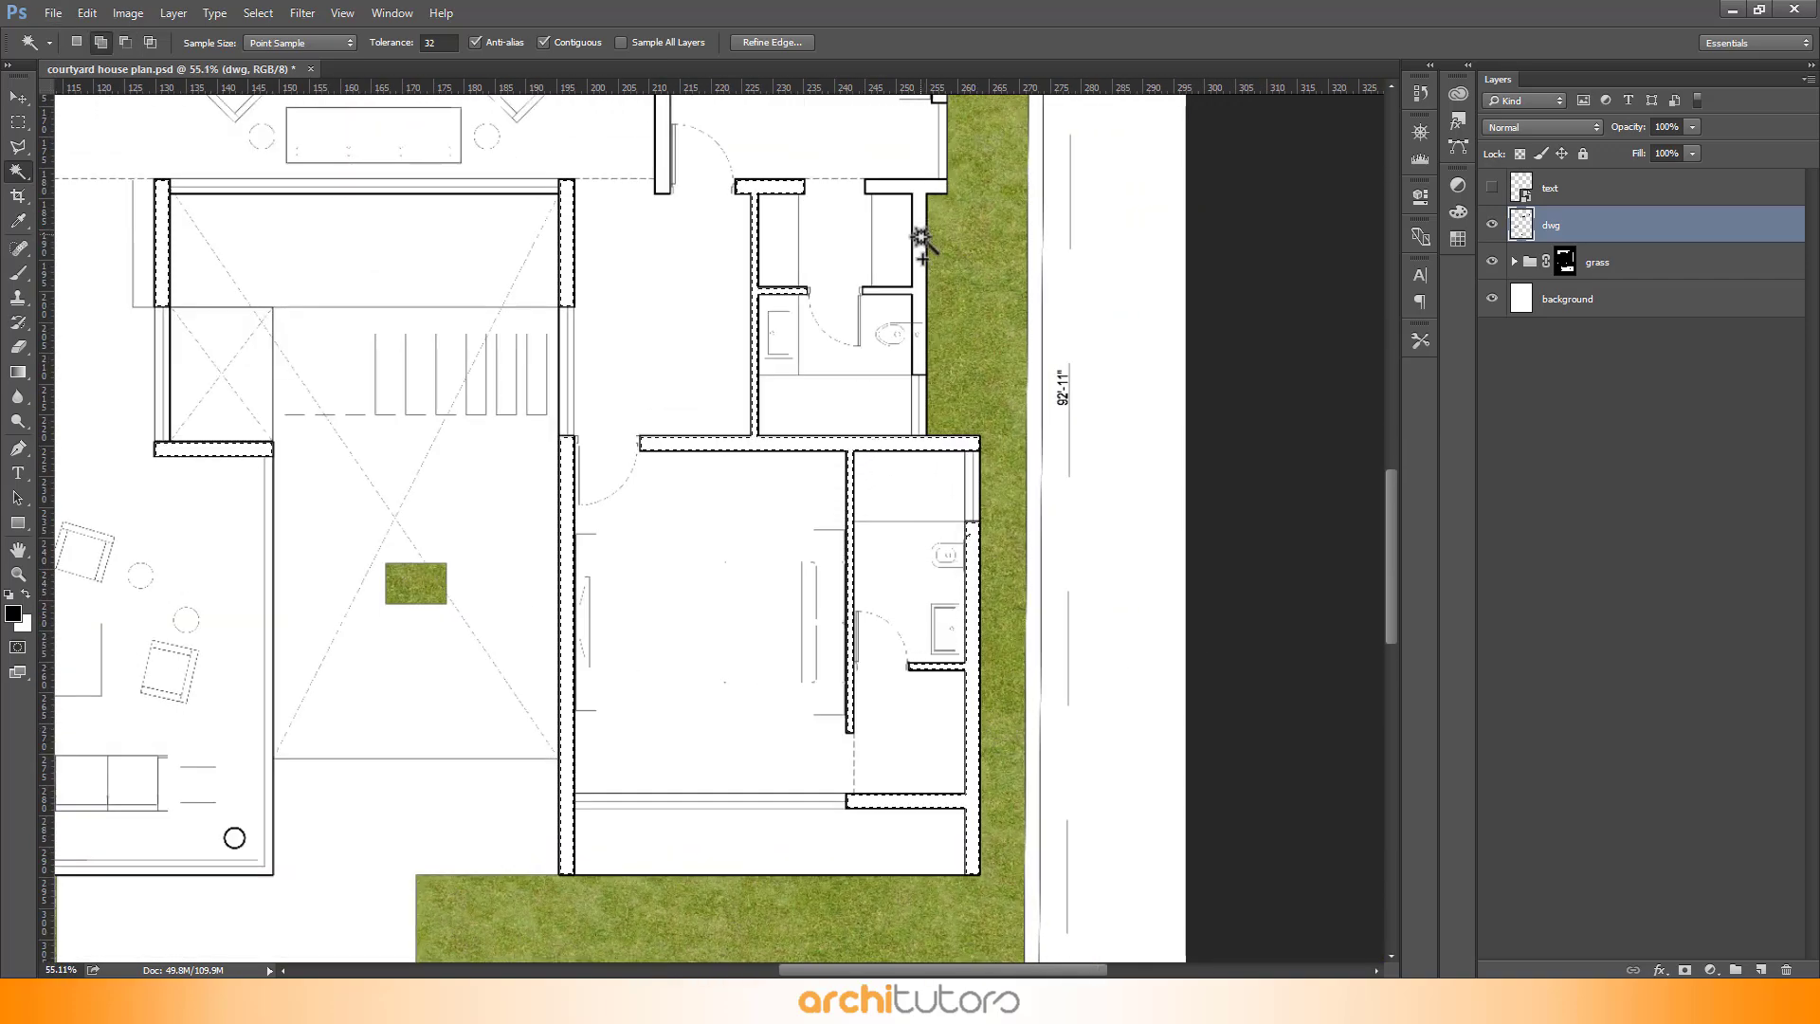
scroll(919, 237, up, 5)
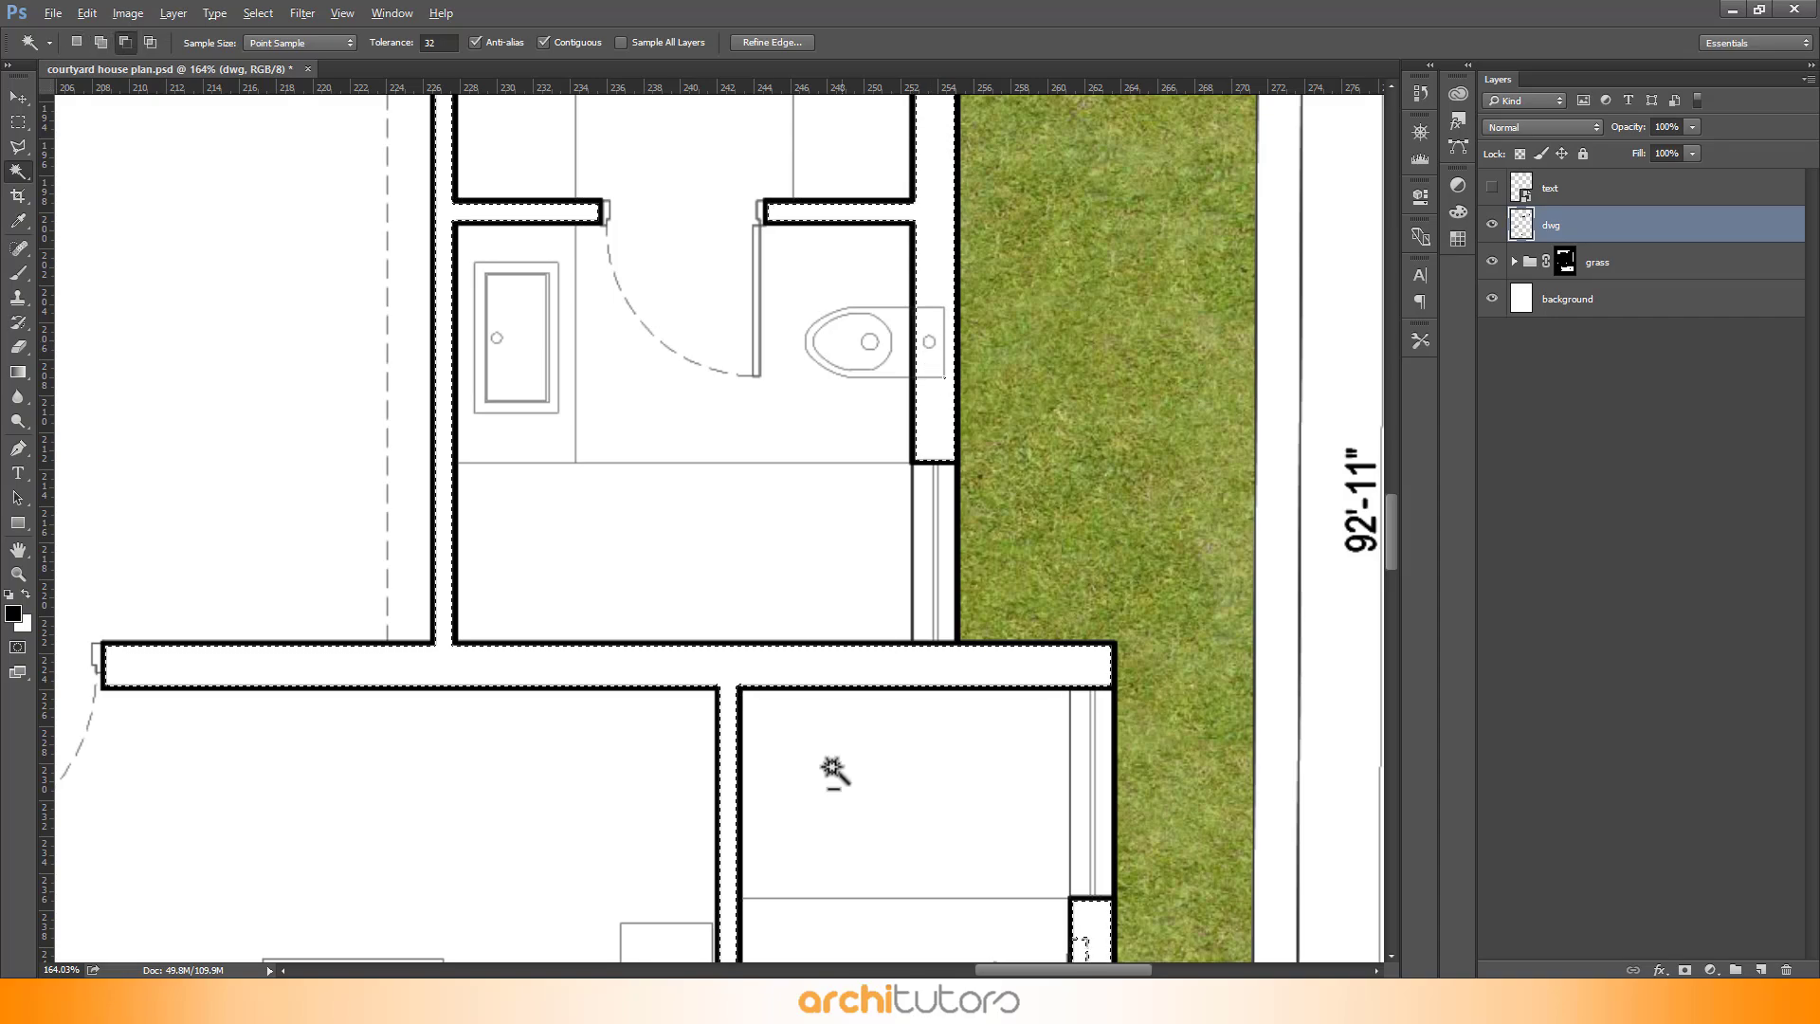
scroll(834, 772, down, 5)
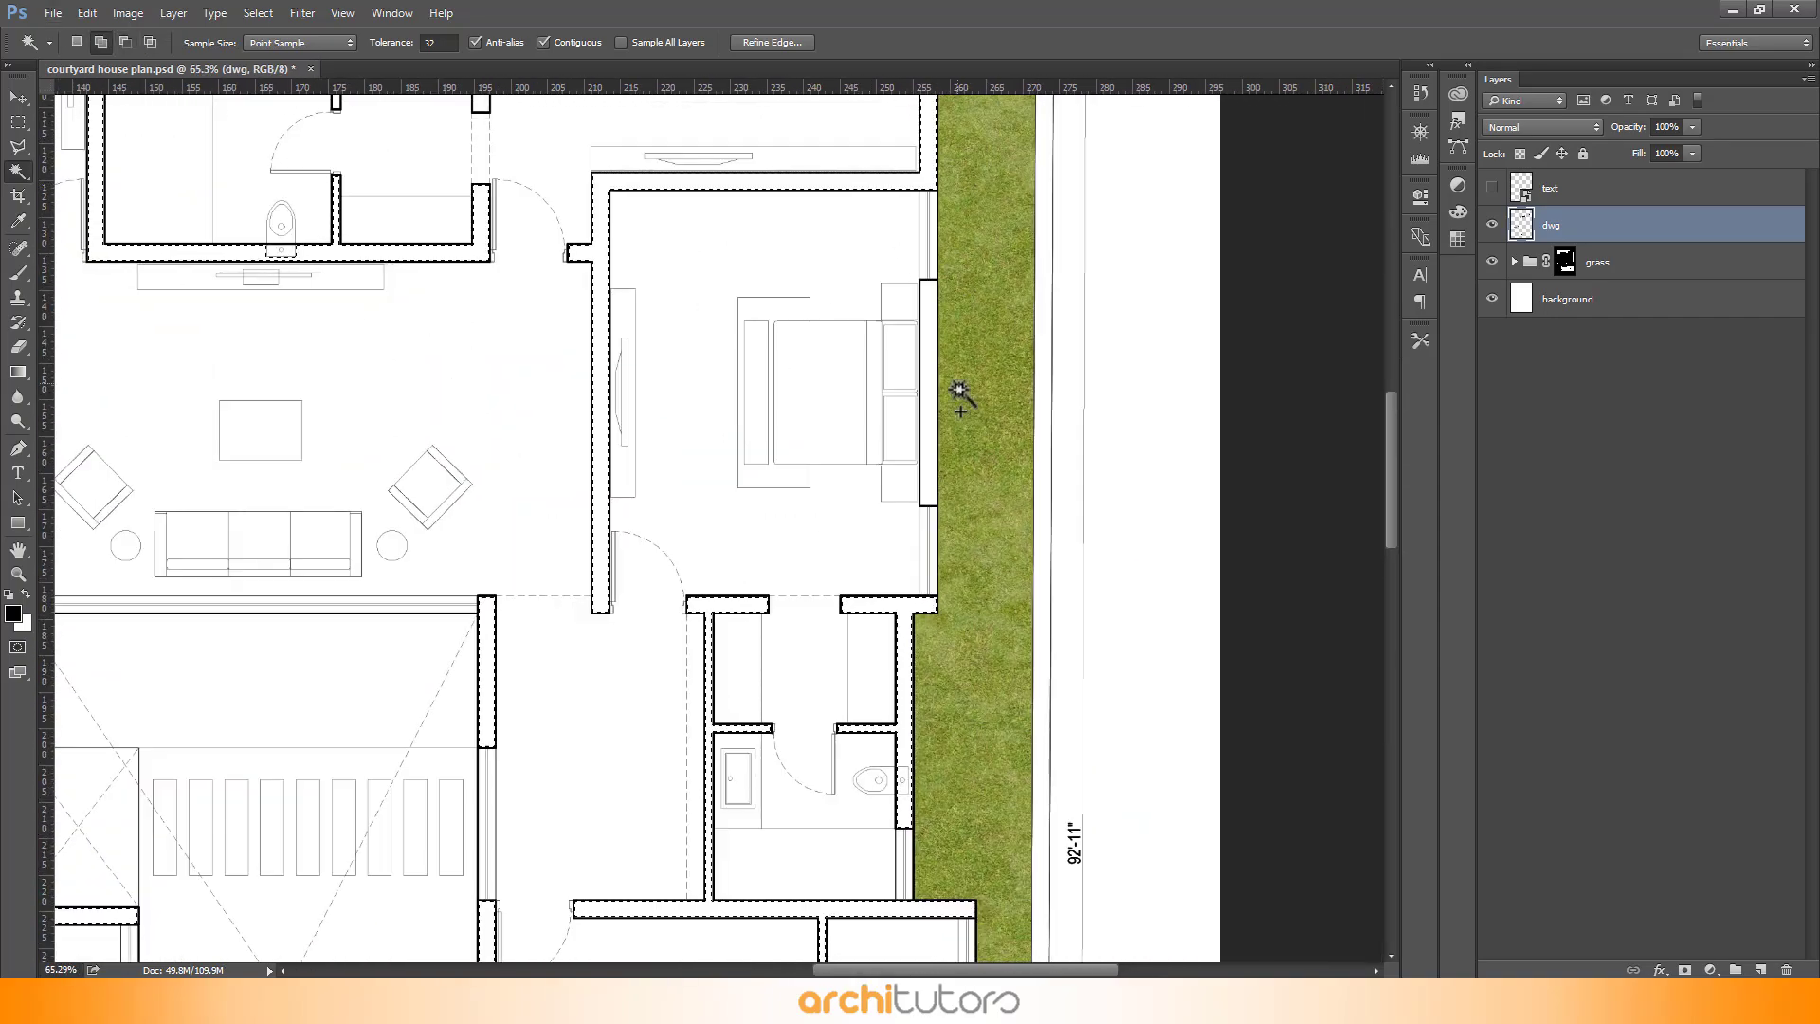
scroll(932, 436, down, 5)
scroll(739, 142, up, 4)
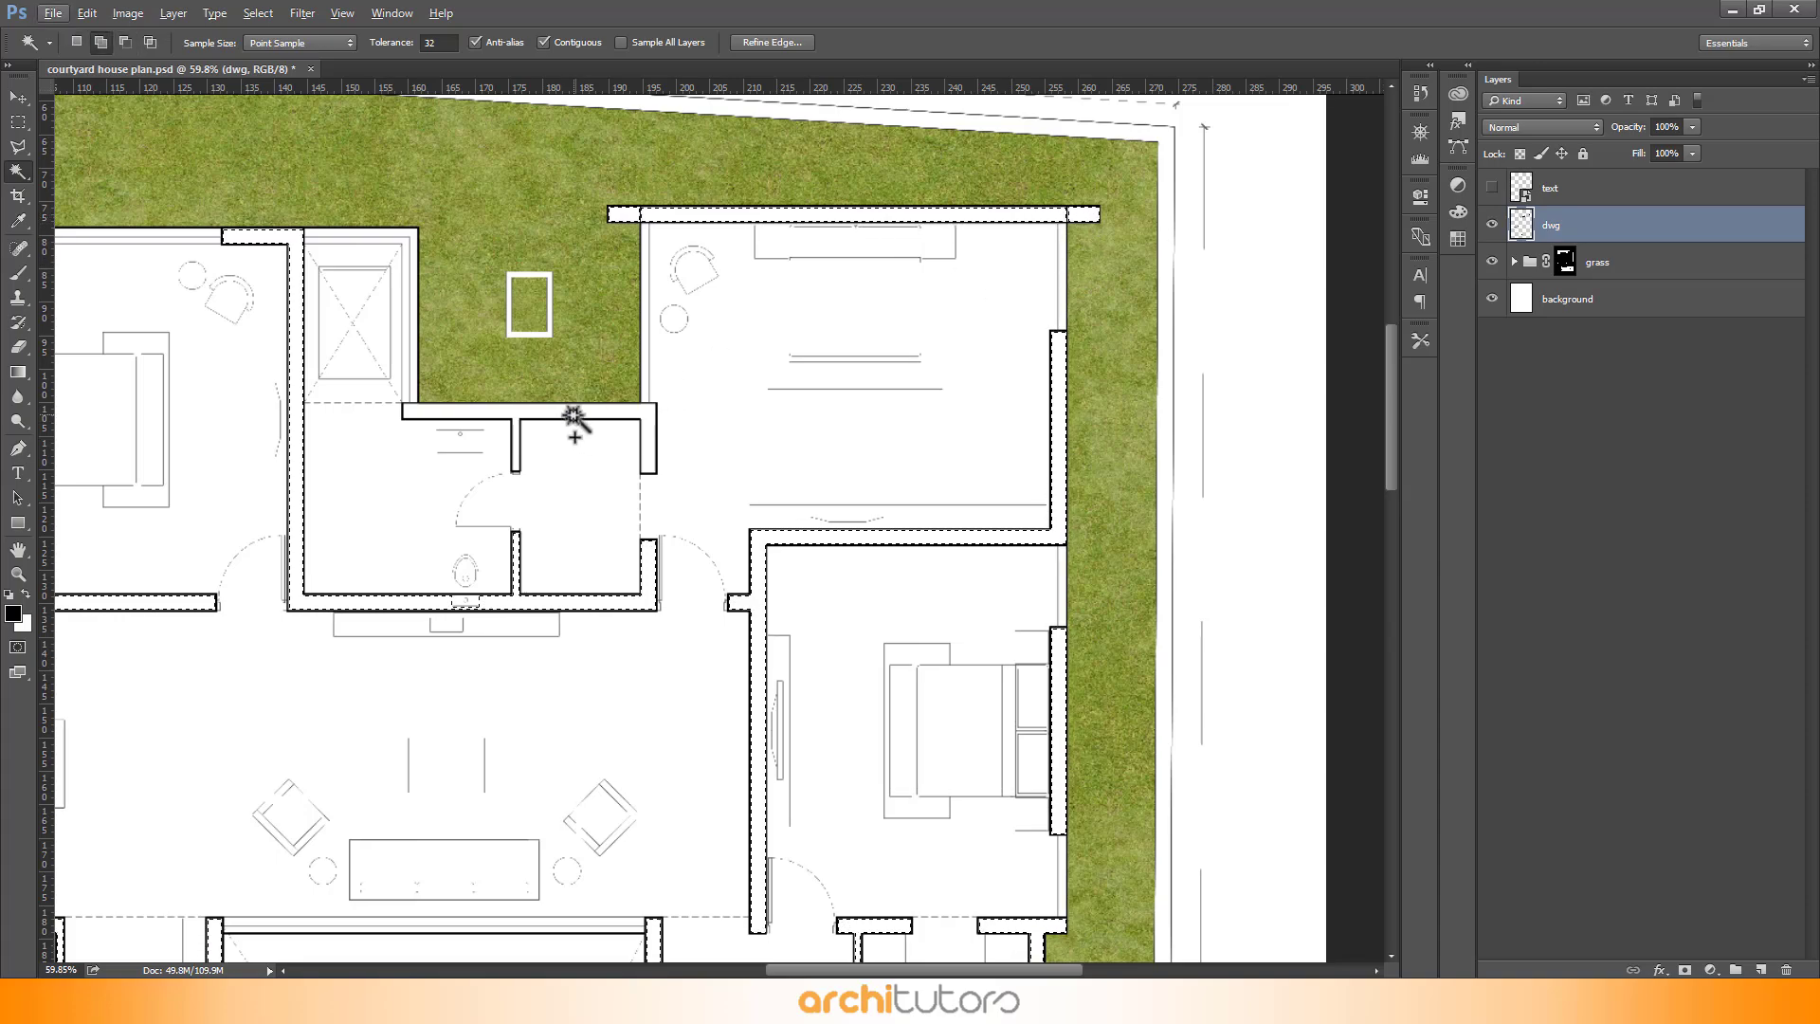
scroll(575, 422, down, 8)
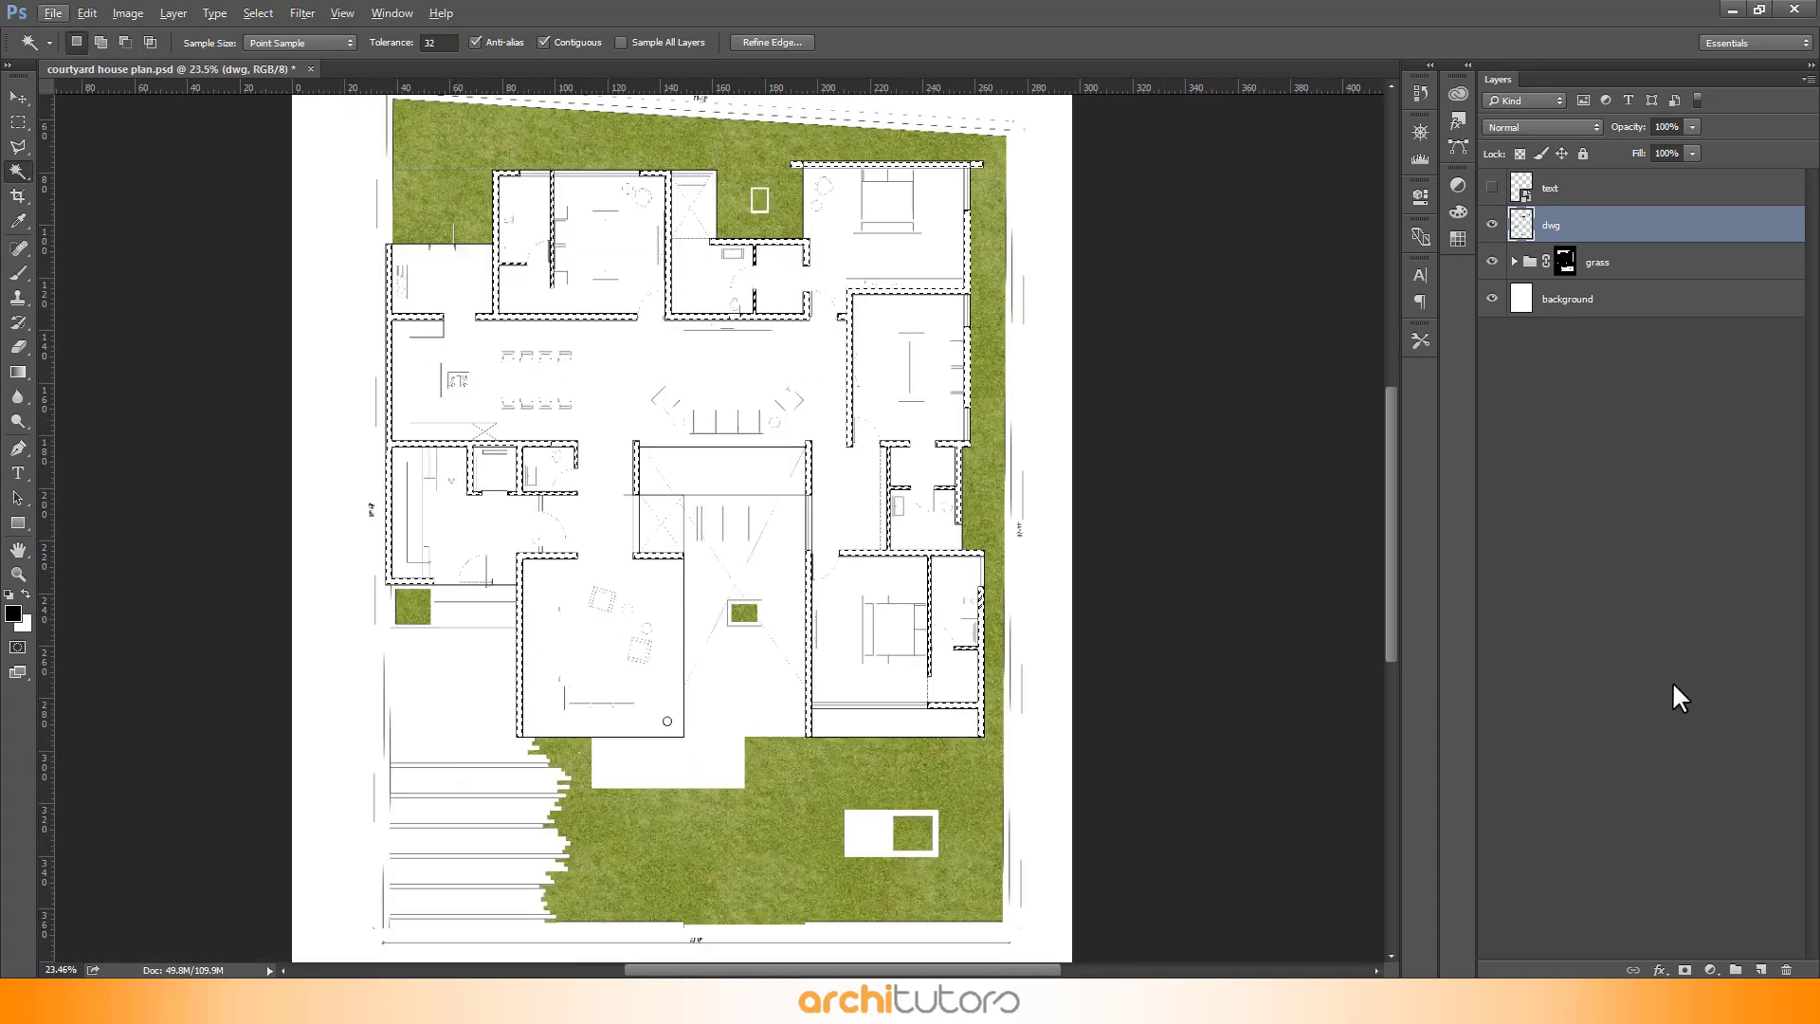
- Create a new layer named WALLS
key(ctrl+shift+alt+n)
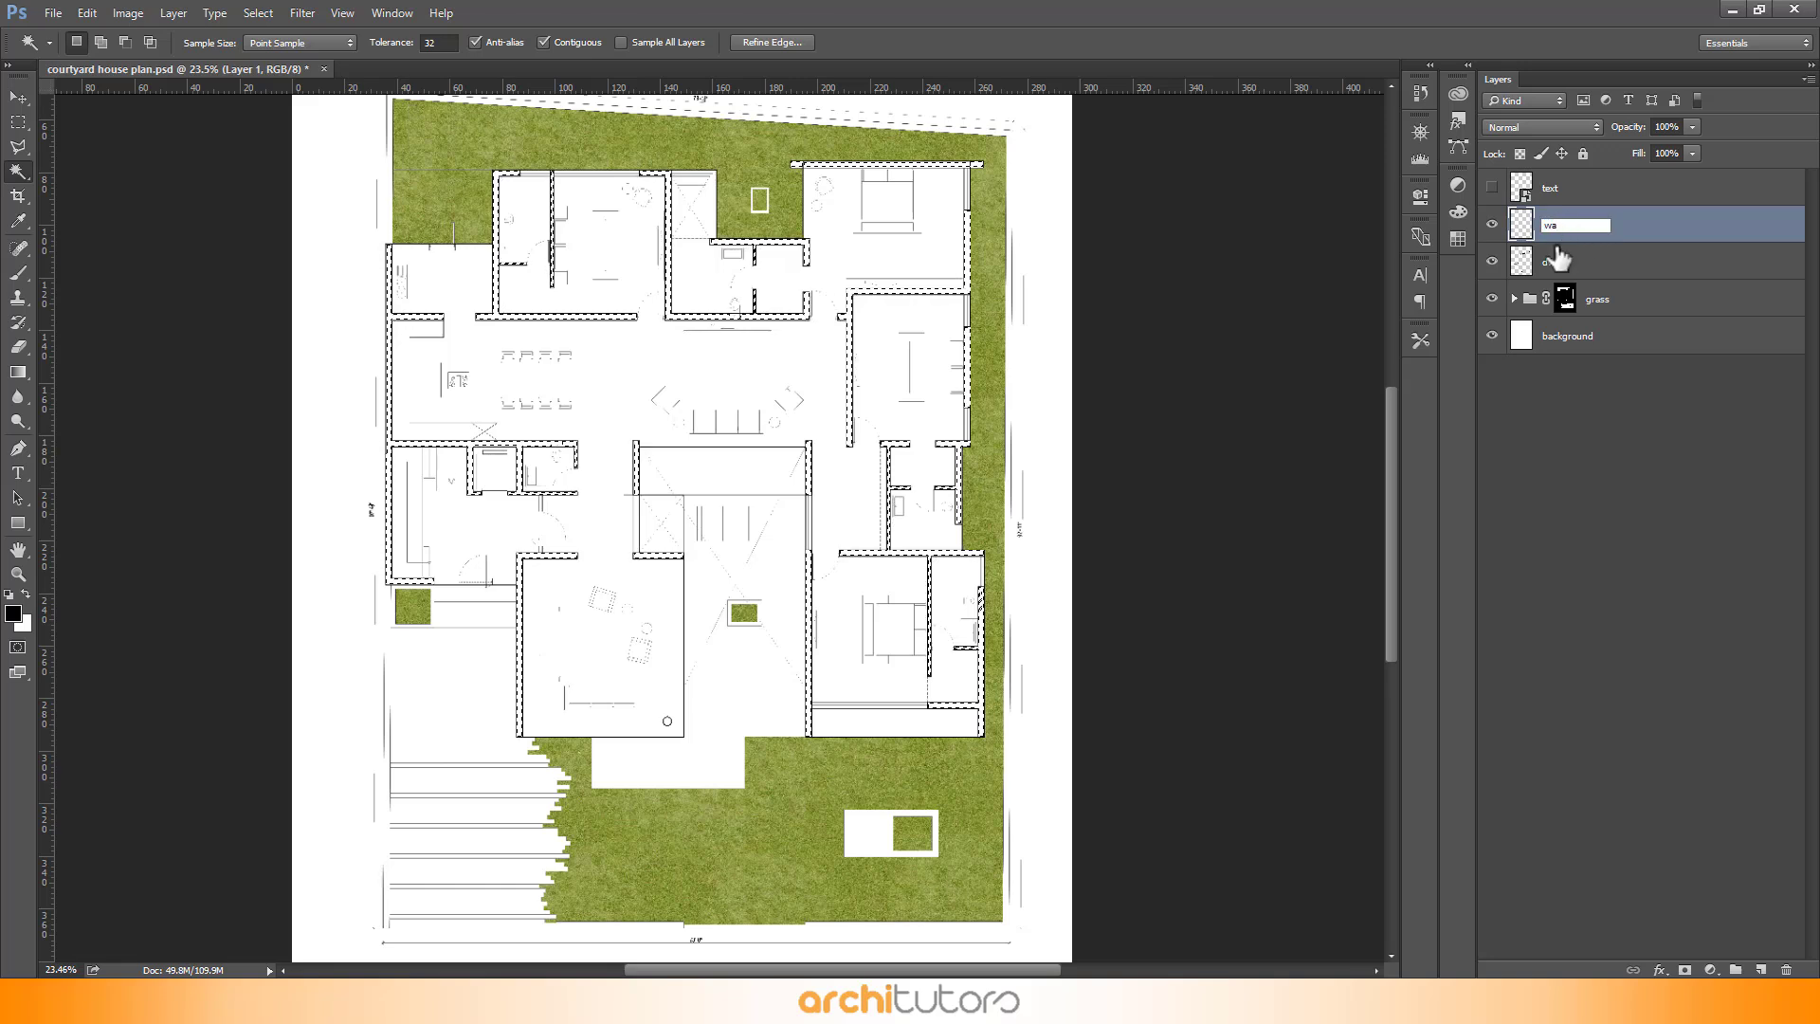
key(BackSpace)
key(Caps_Lock)
text(ALLS)
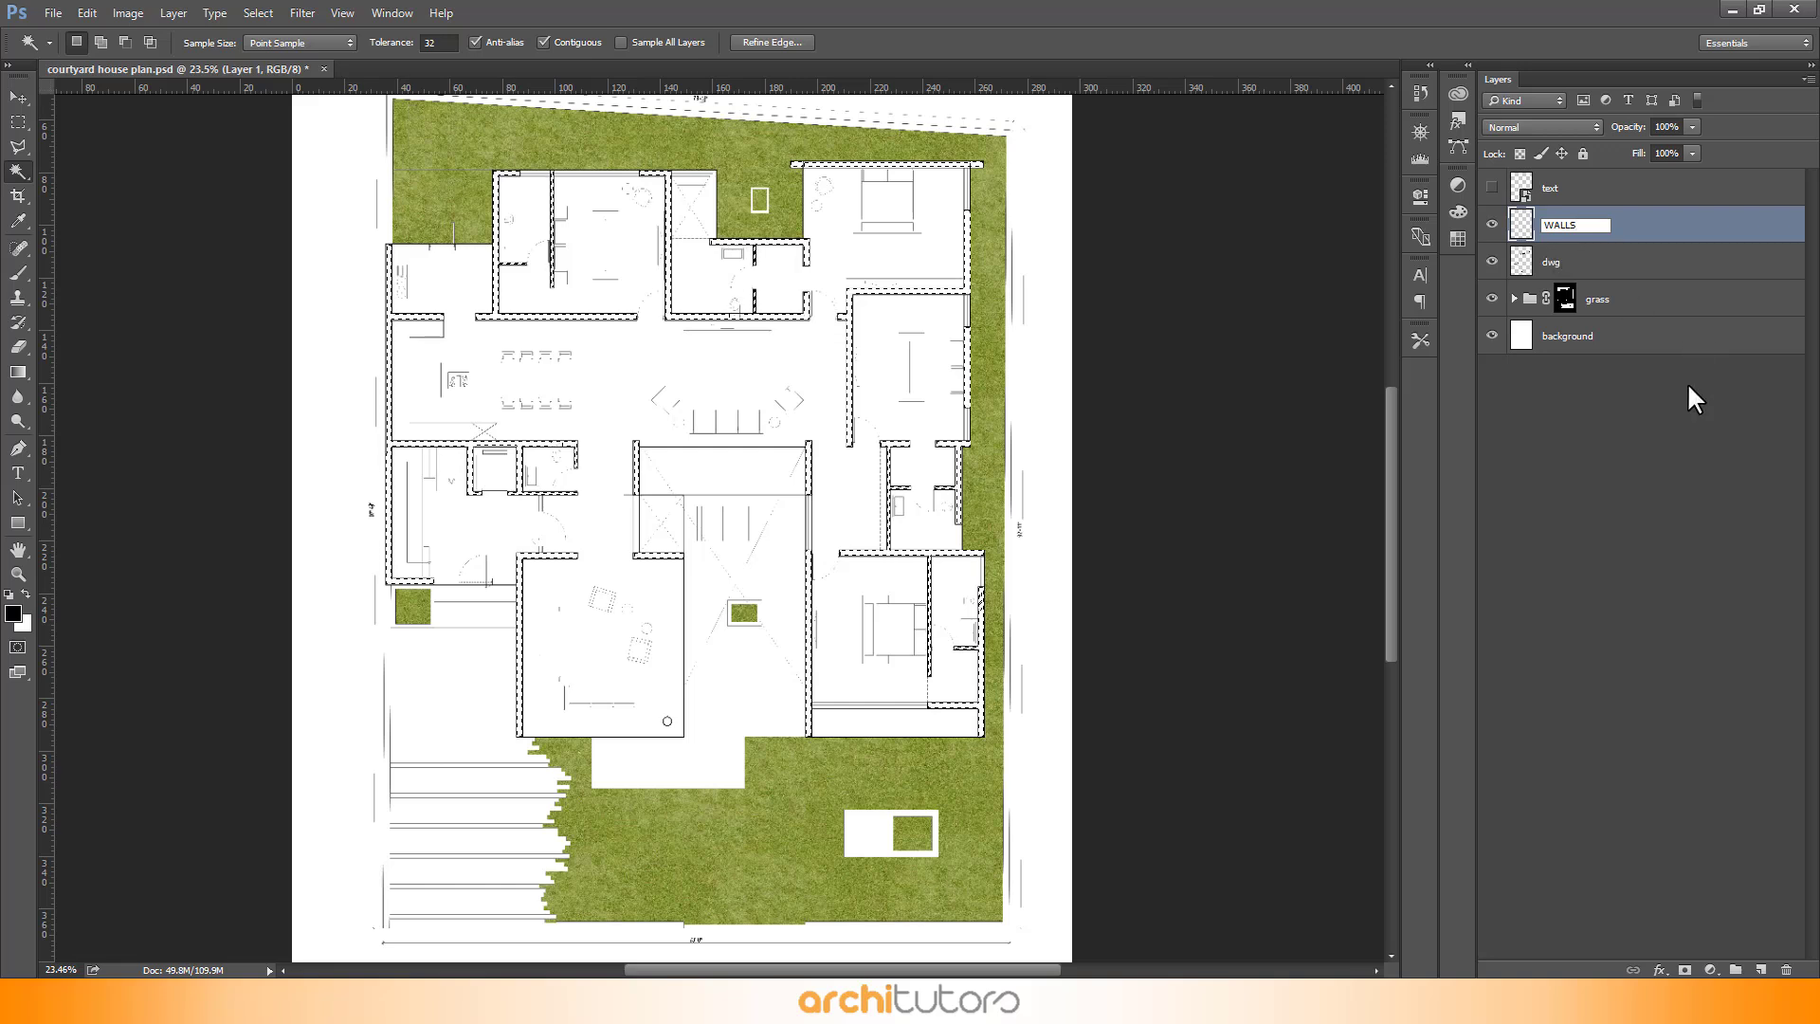
click(1649, 429)
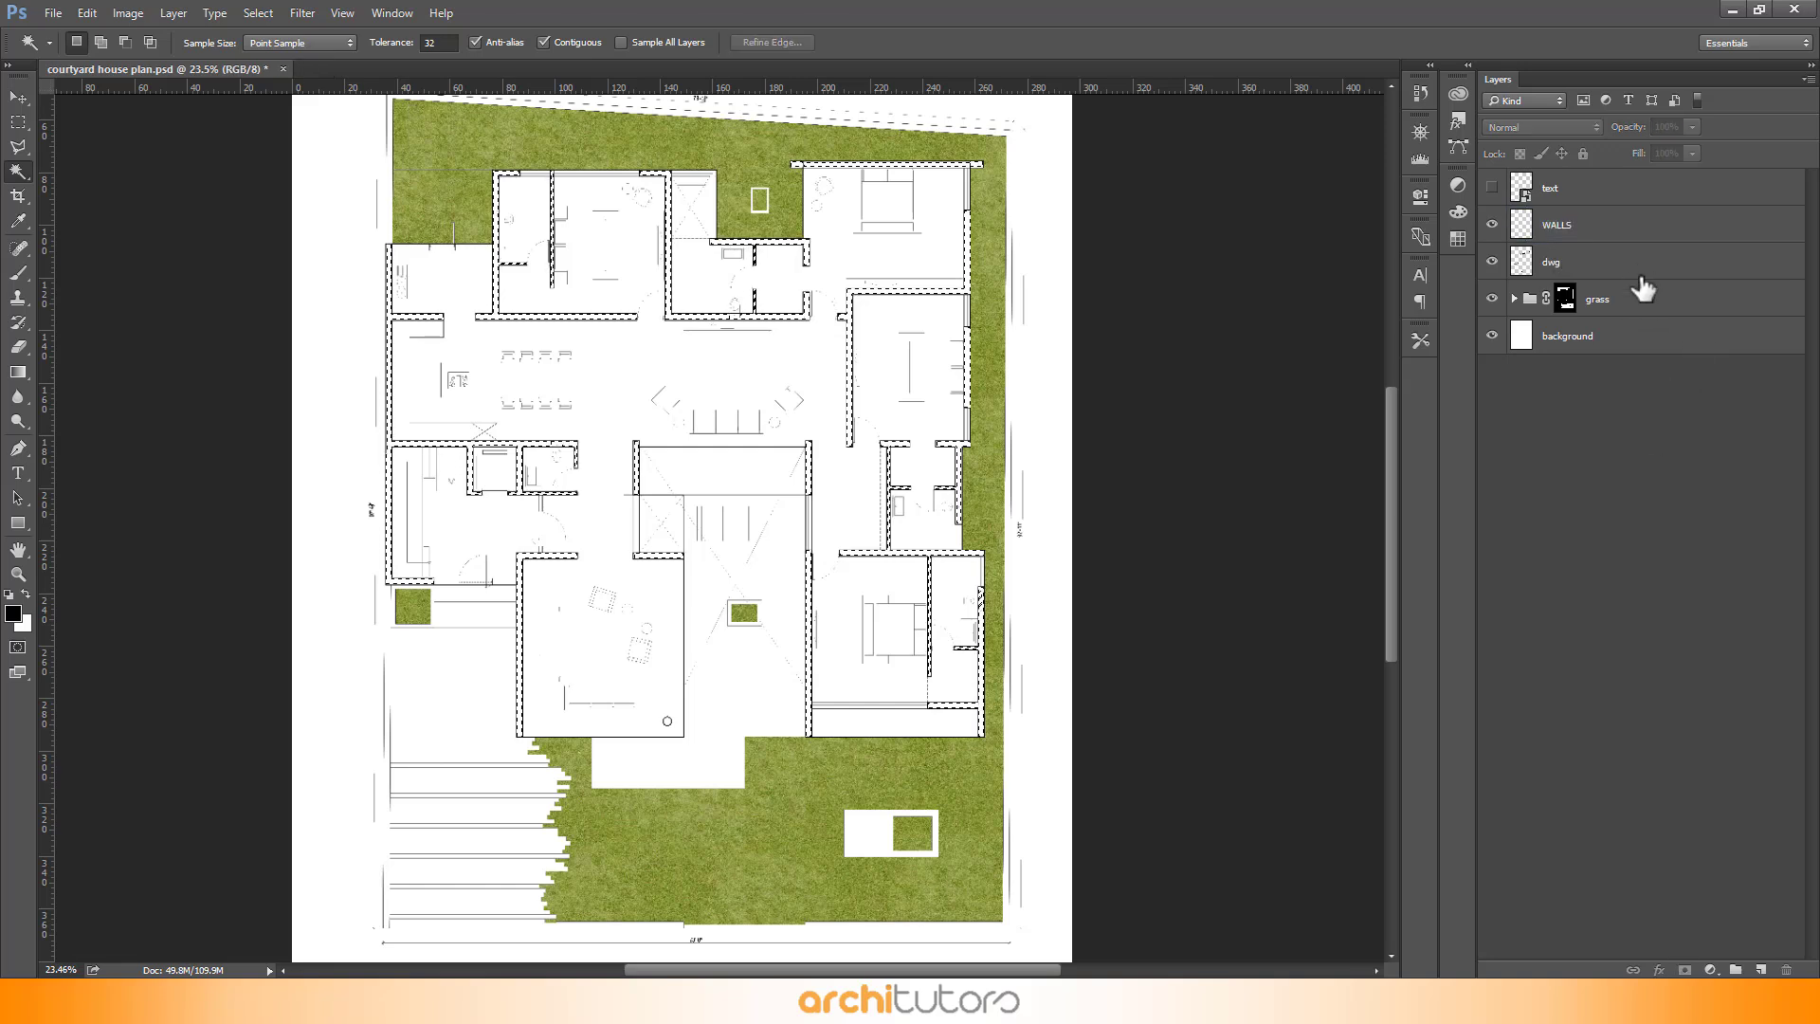
- Fill the wall selection on the WALLS layer with black colour at 100% opacity, then deselect
click(1638, 240)
key(shift+BackSpace)
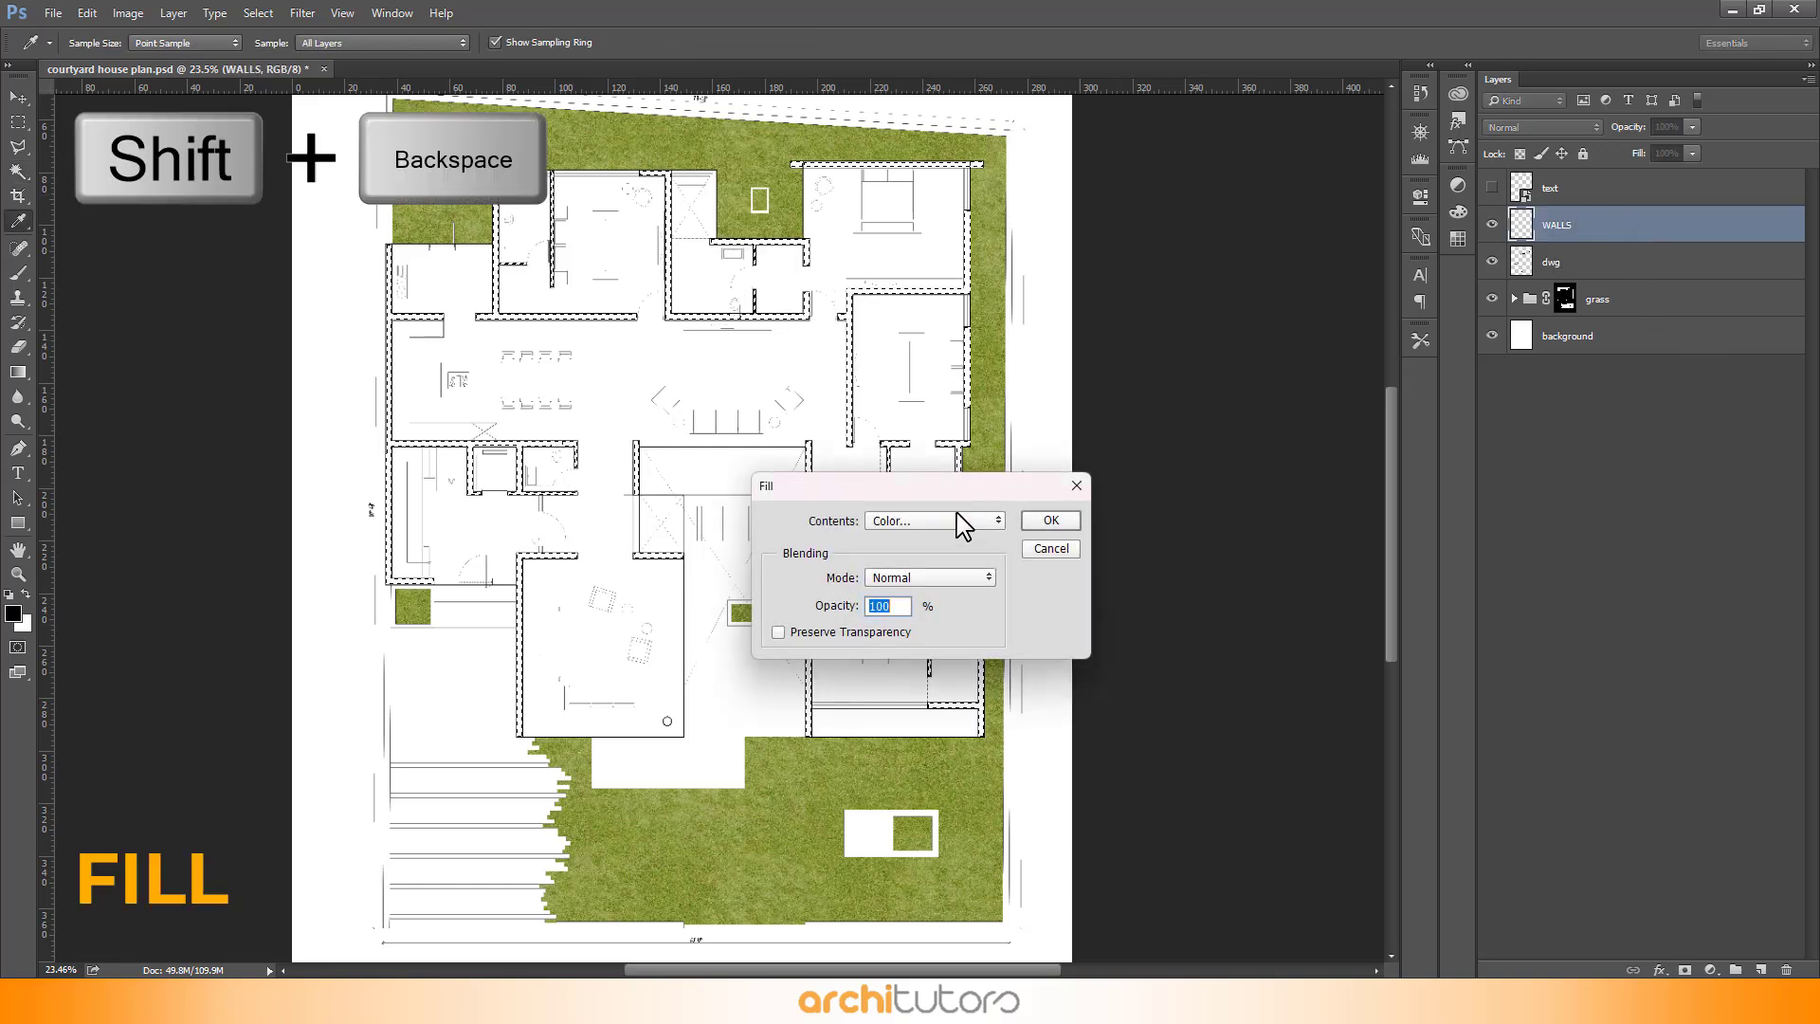
click(955, 523)
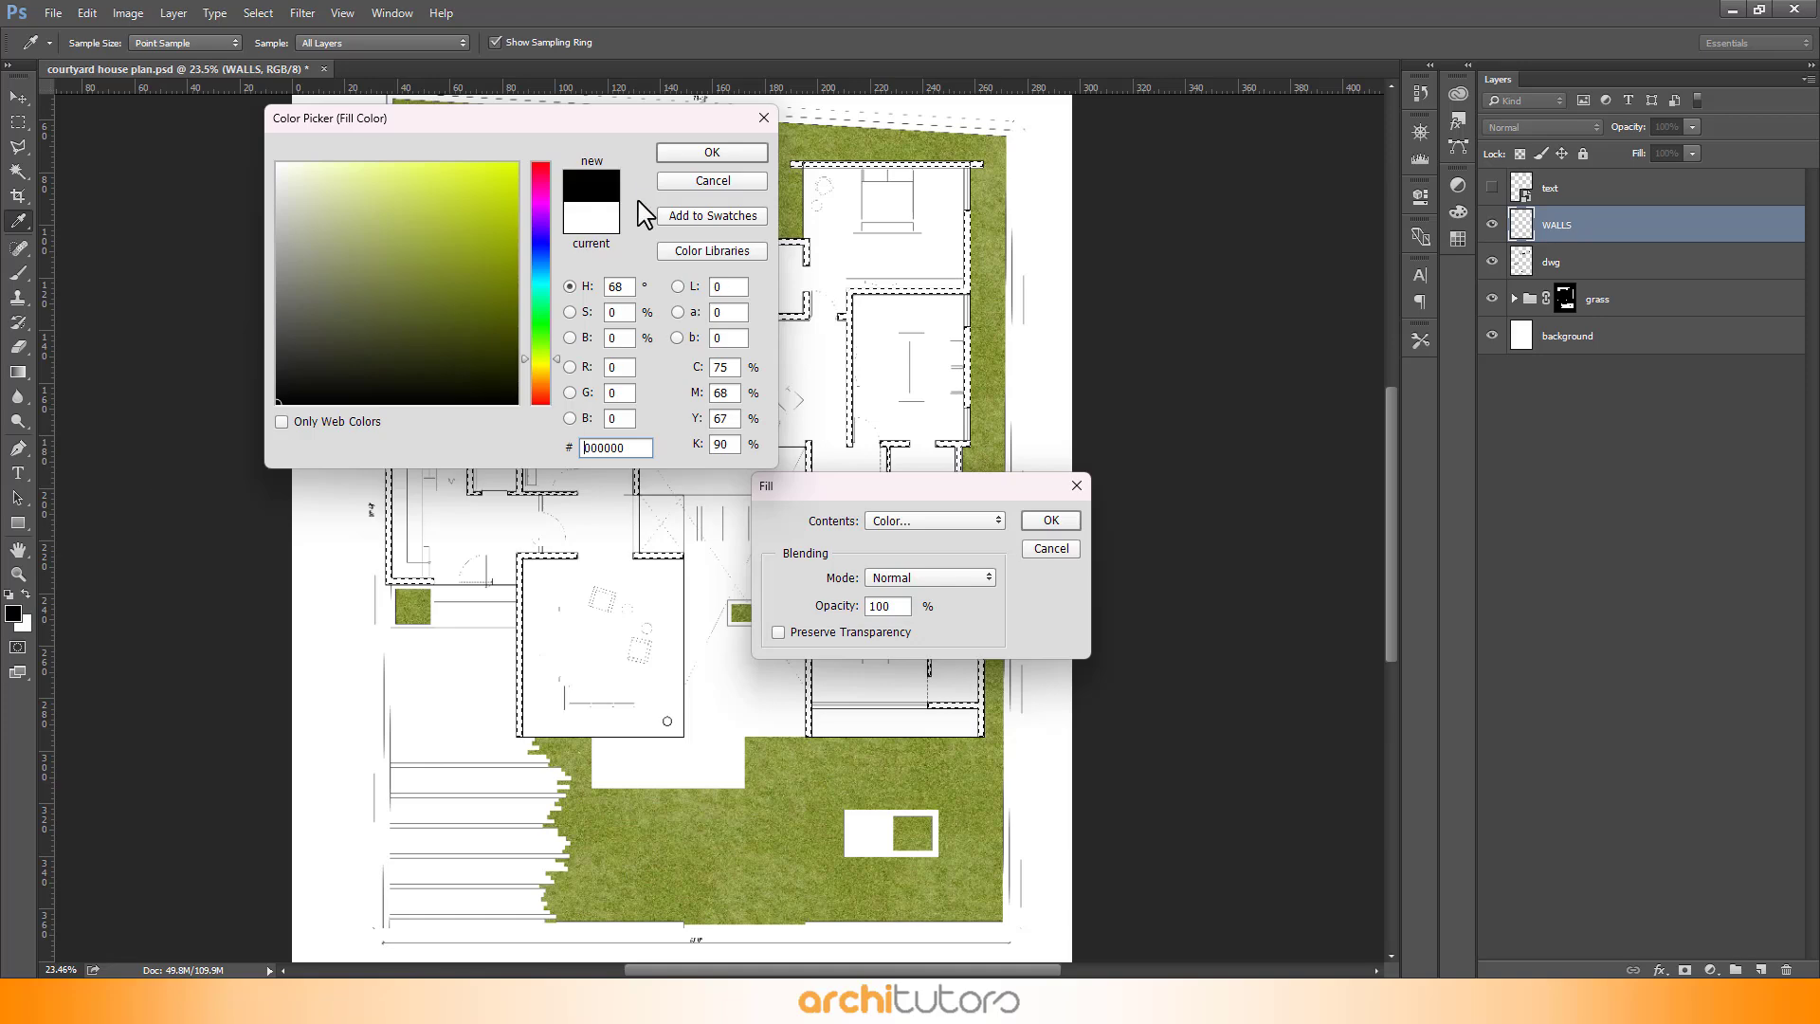
click(679, 157)
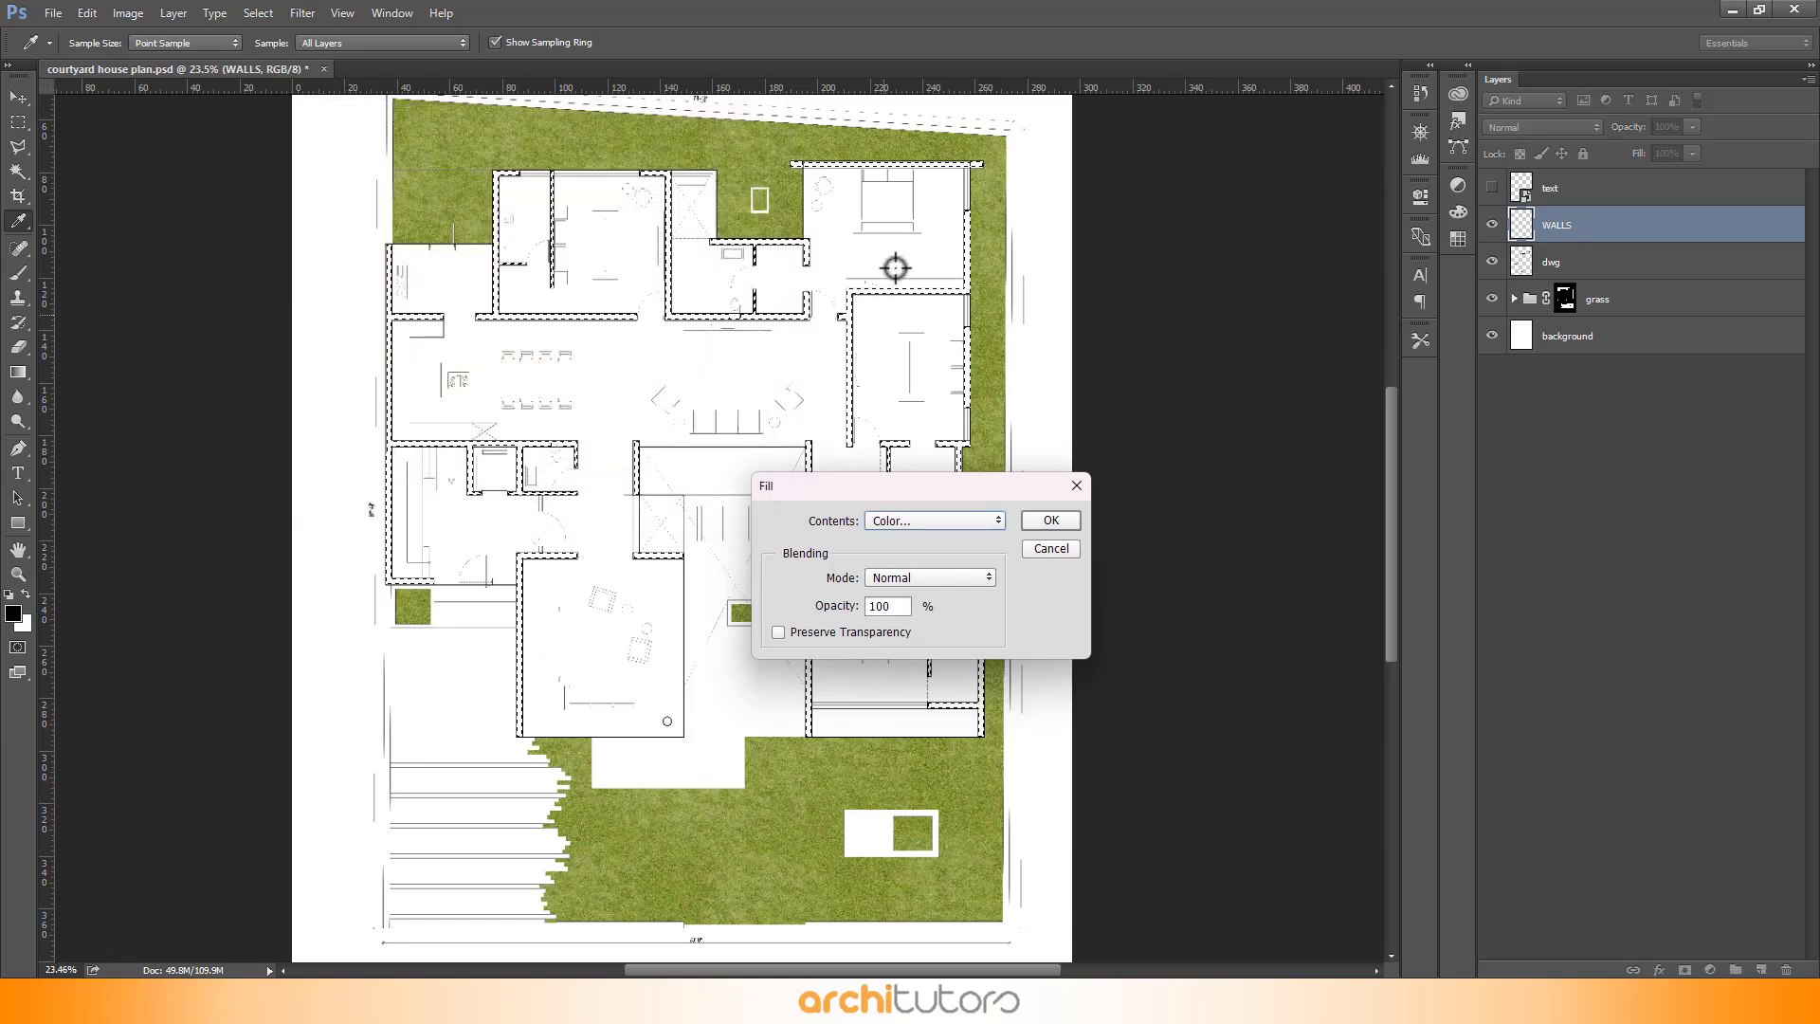
click(1049, 522)
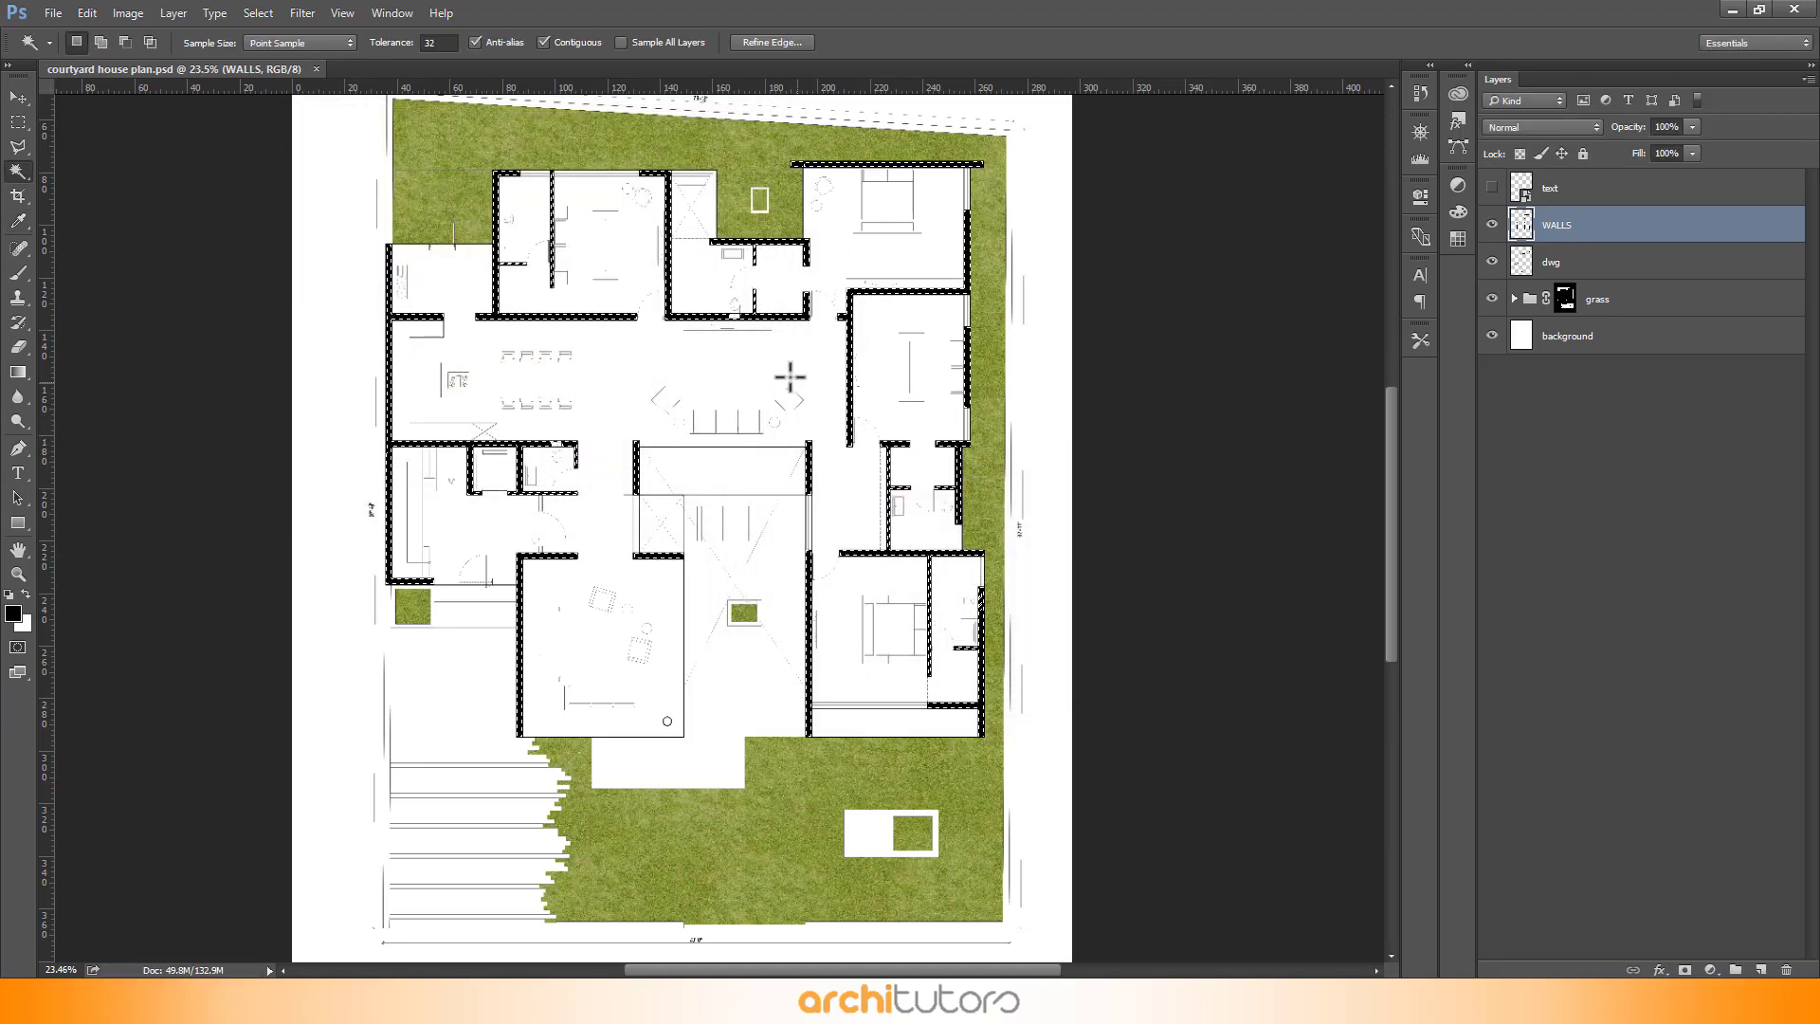
key(ctrl+d)
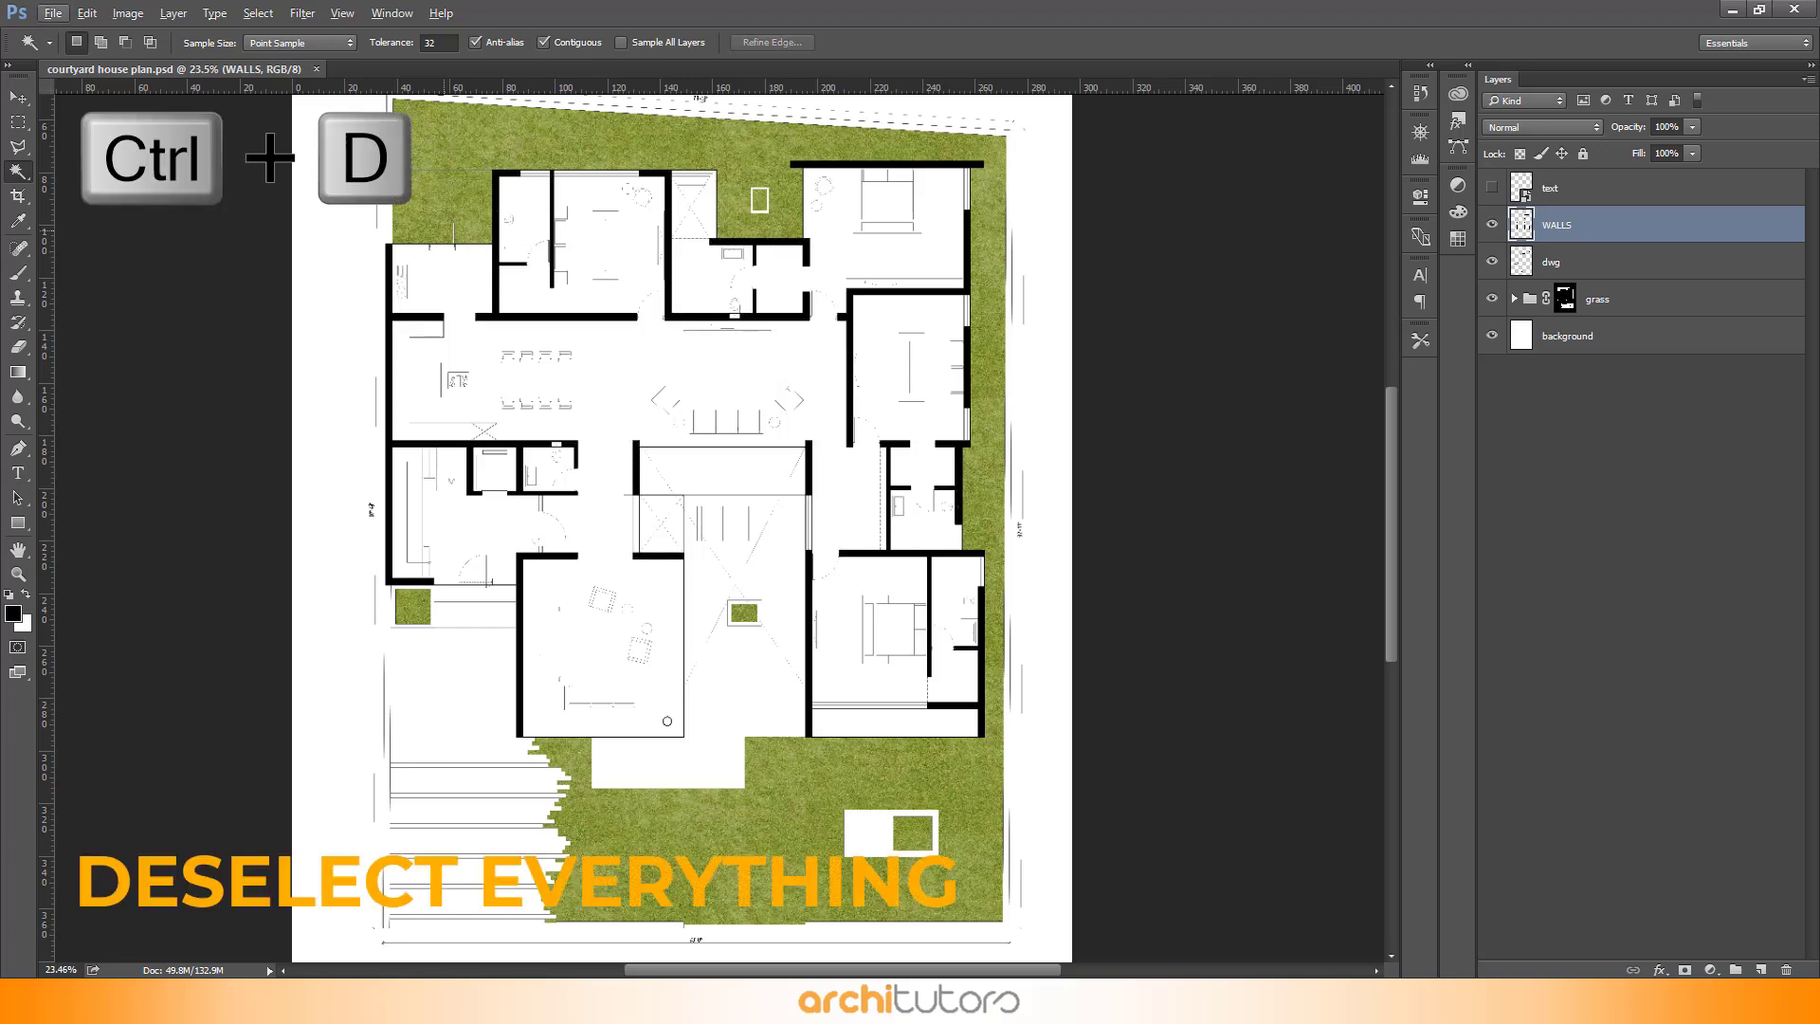
- Swap the foreground colour to white and select the interior floor area on the dwg layer with the Magic Wand
click(19, 98)
scroll(499, 142, up, 5)
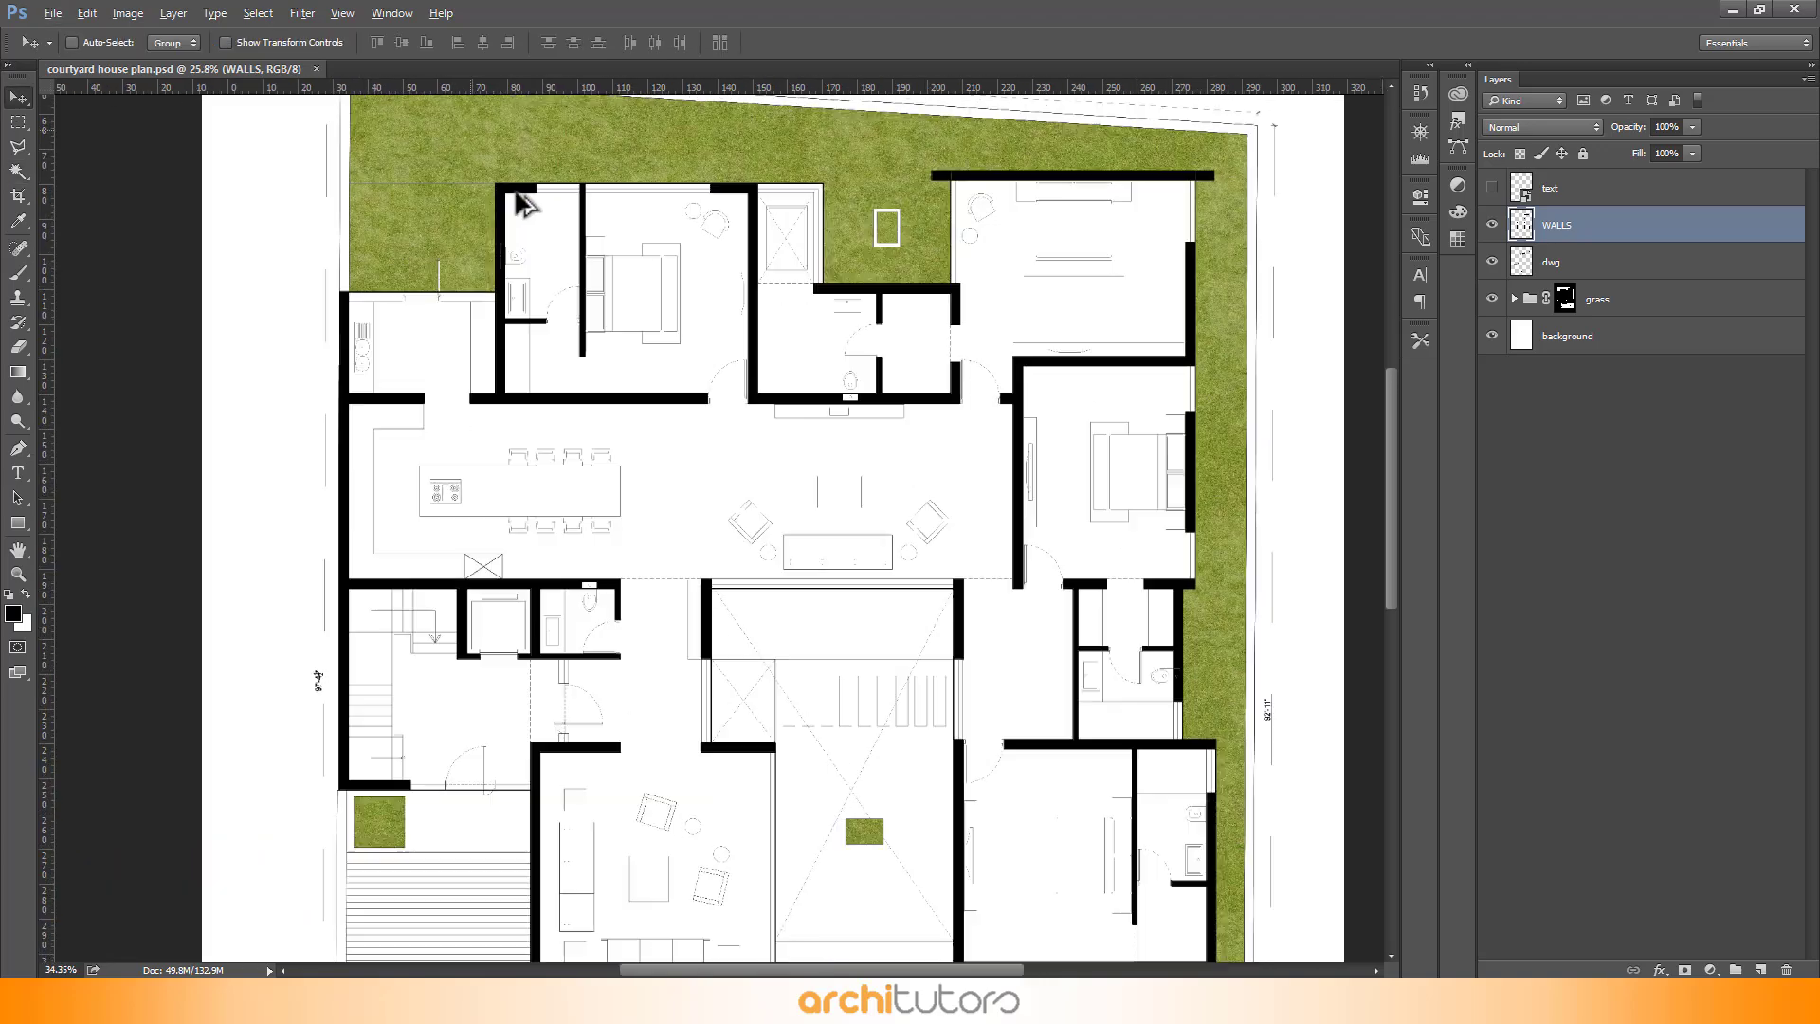
scroll(978, 275, up, 3)
scroll(182, 222, down, 3)
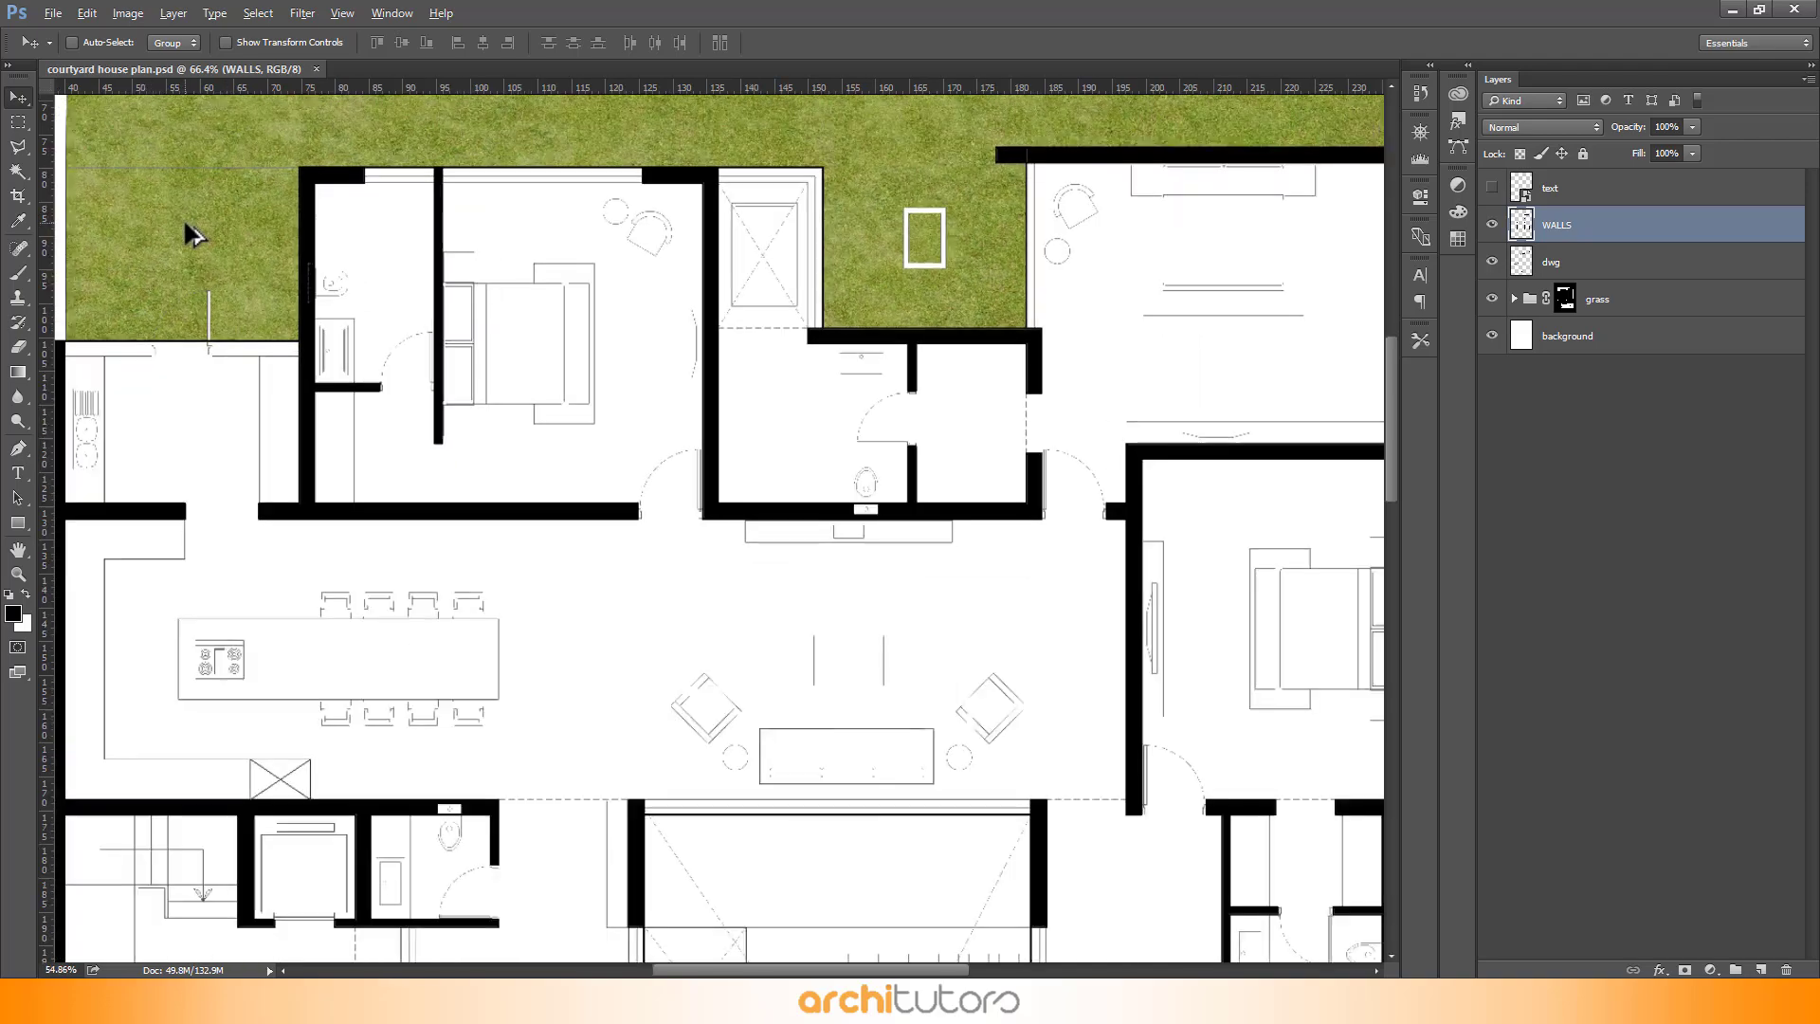
scroll(1010, 181, down, 4)
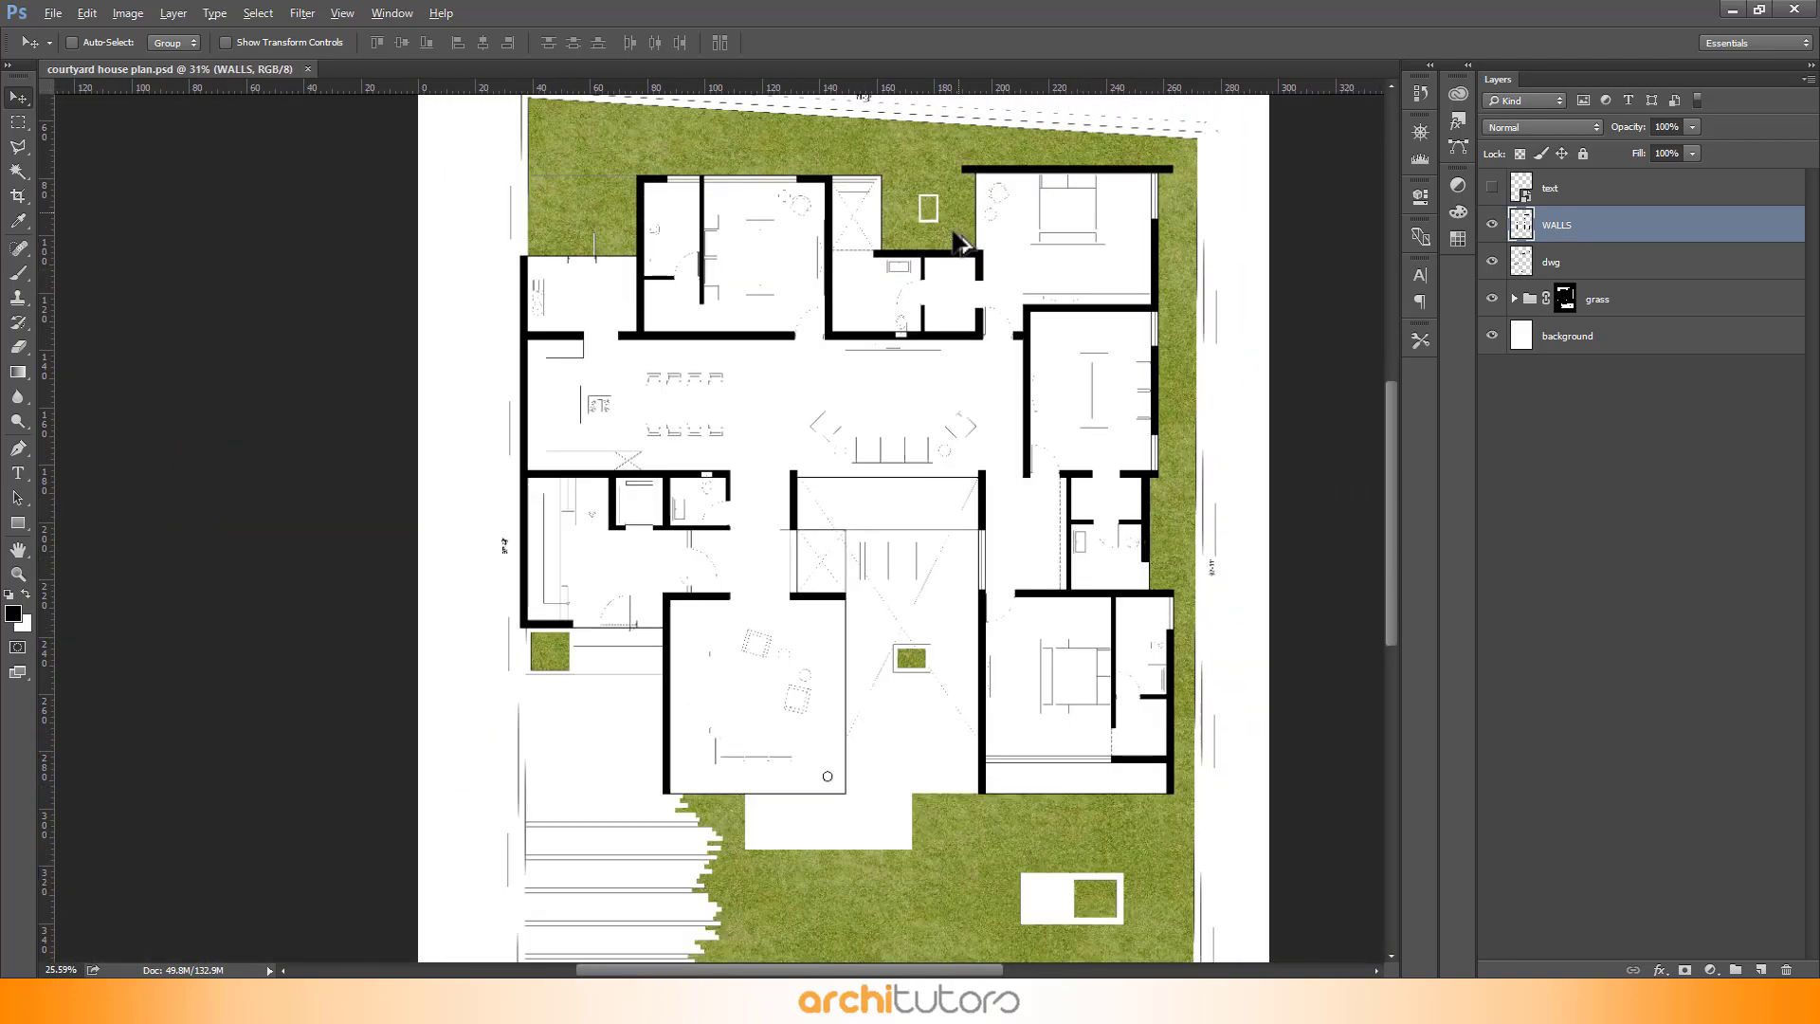
scroll(924, 697, down, 3)
key(x)
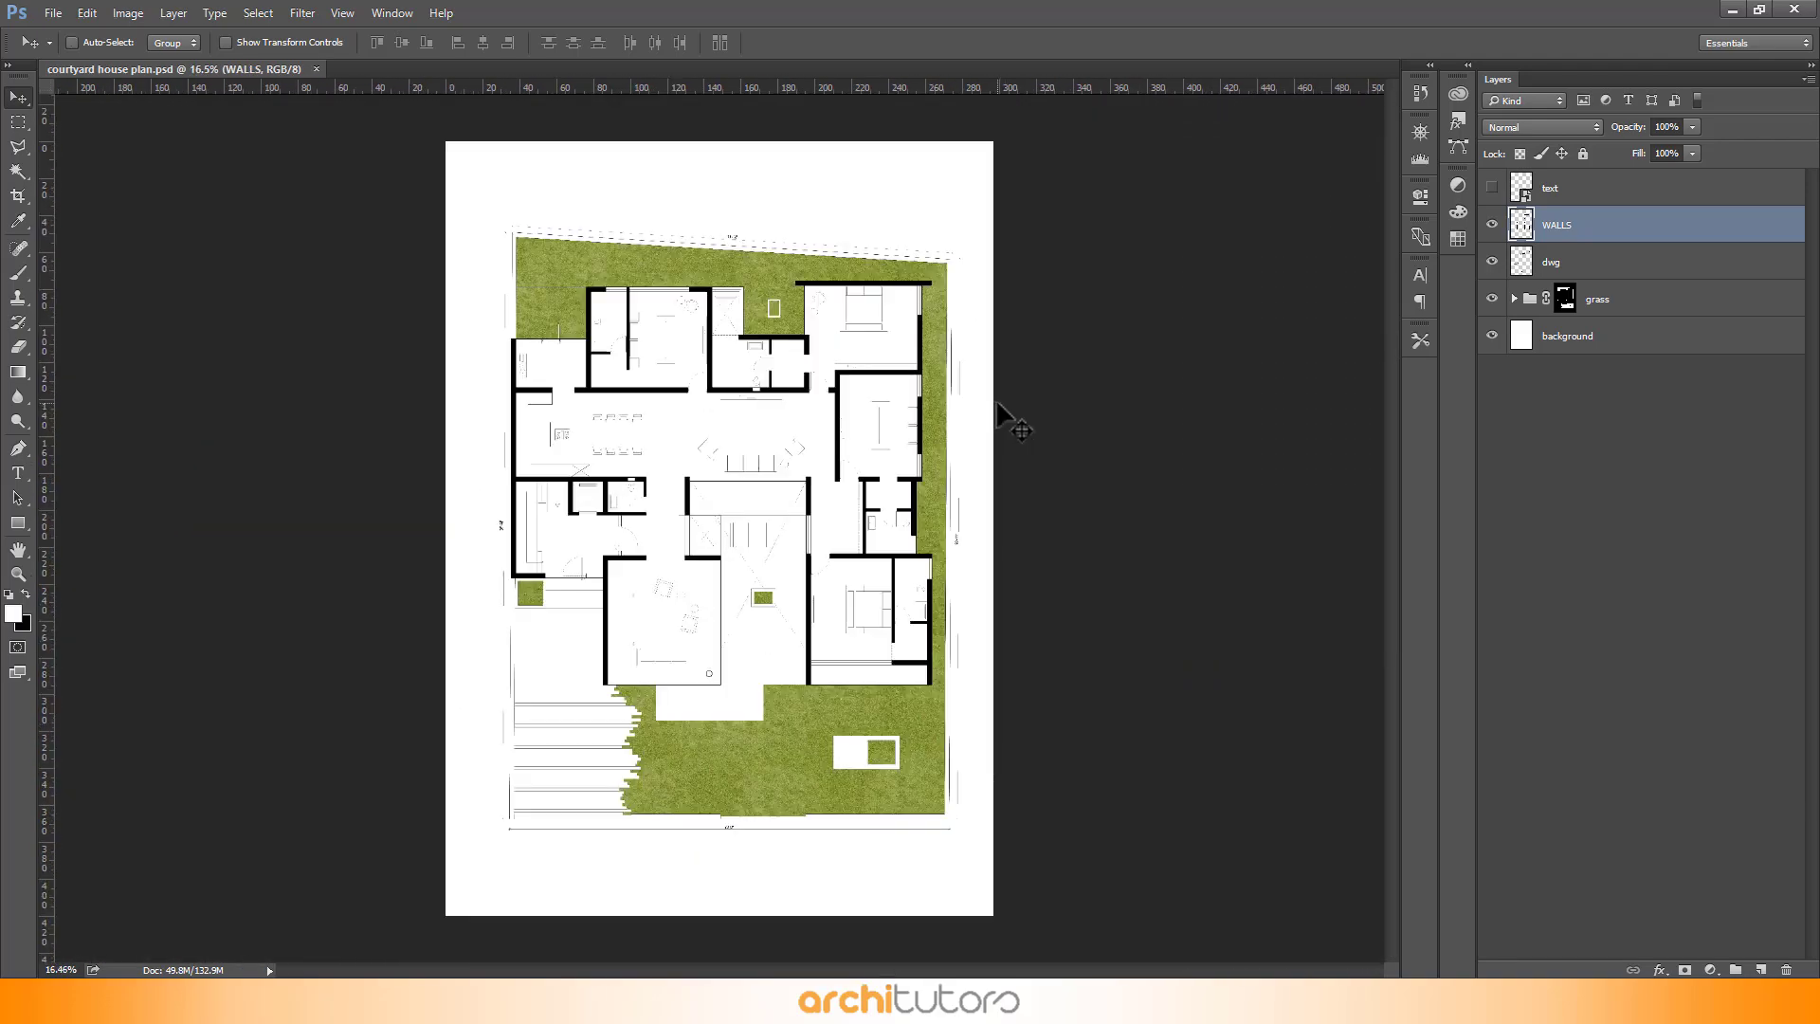
click(1650, 263)
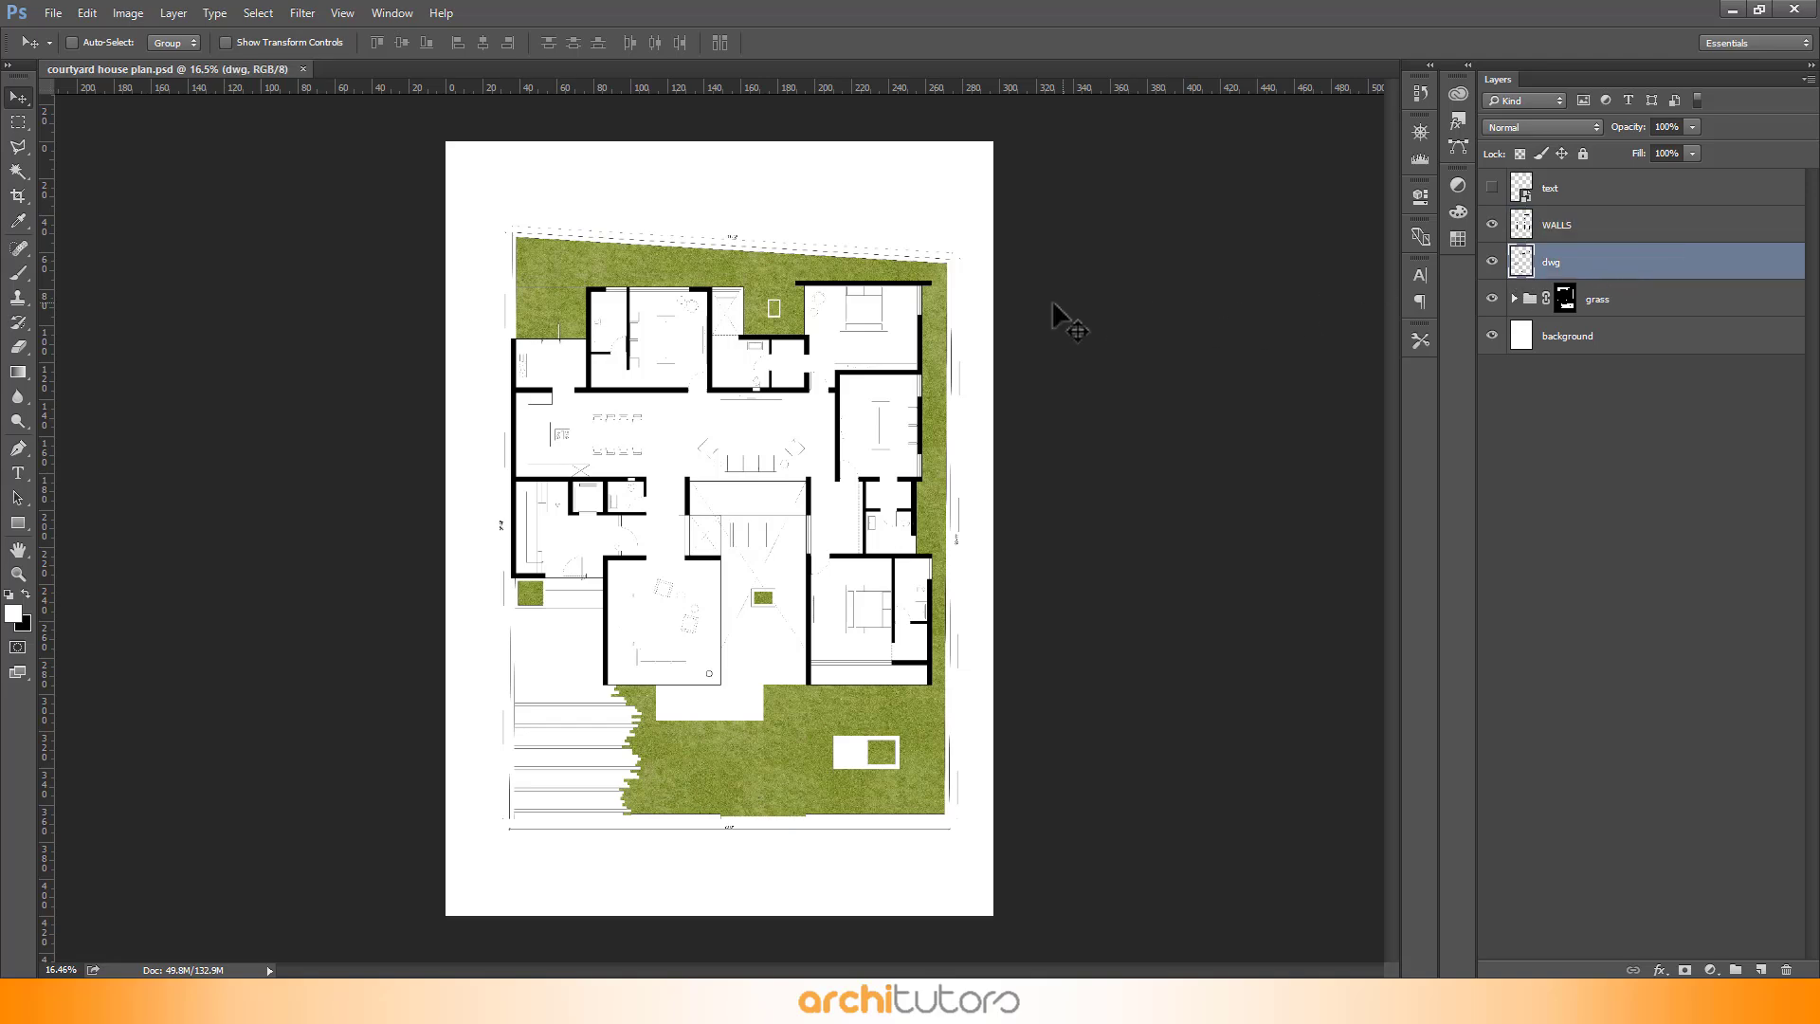
scroll(709, 313, up, 3)
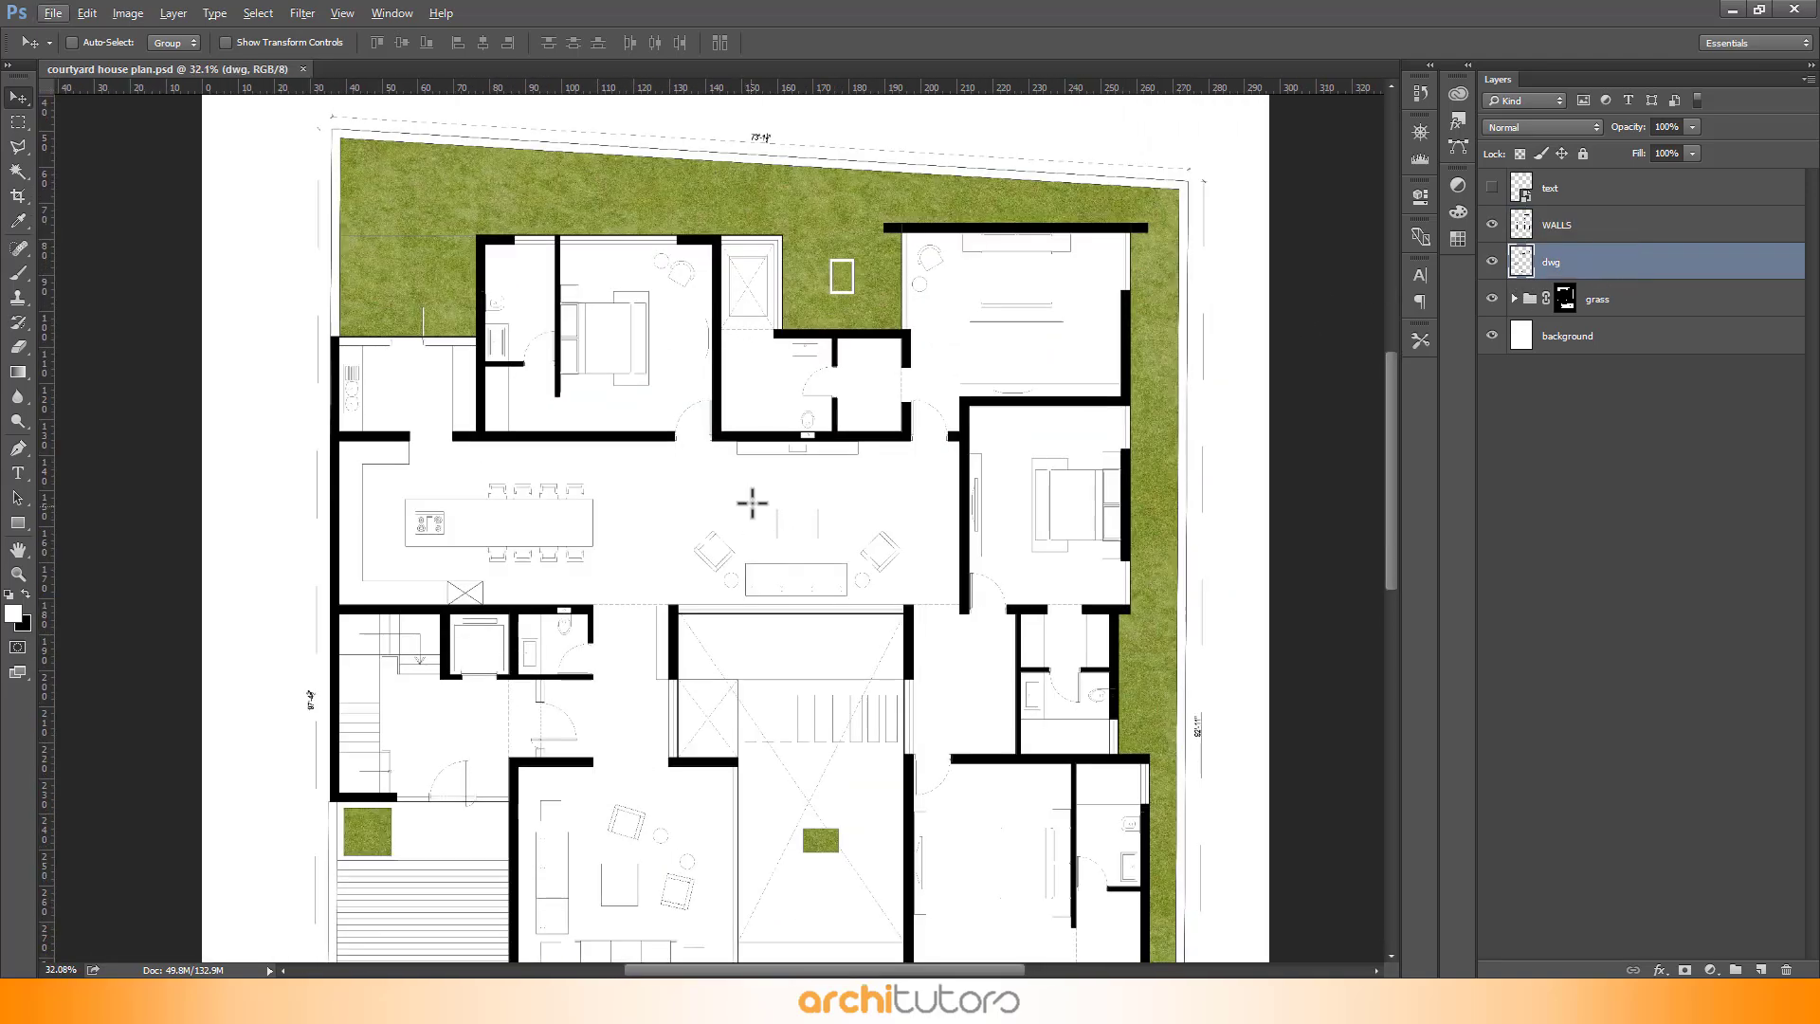
key(w)
click(695, 491)
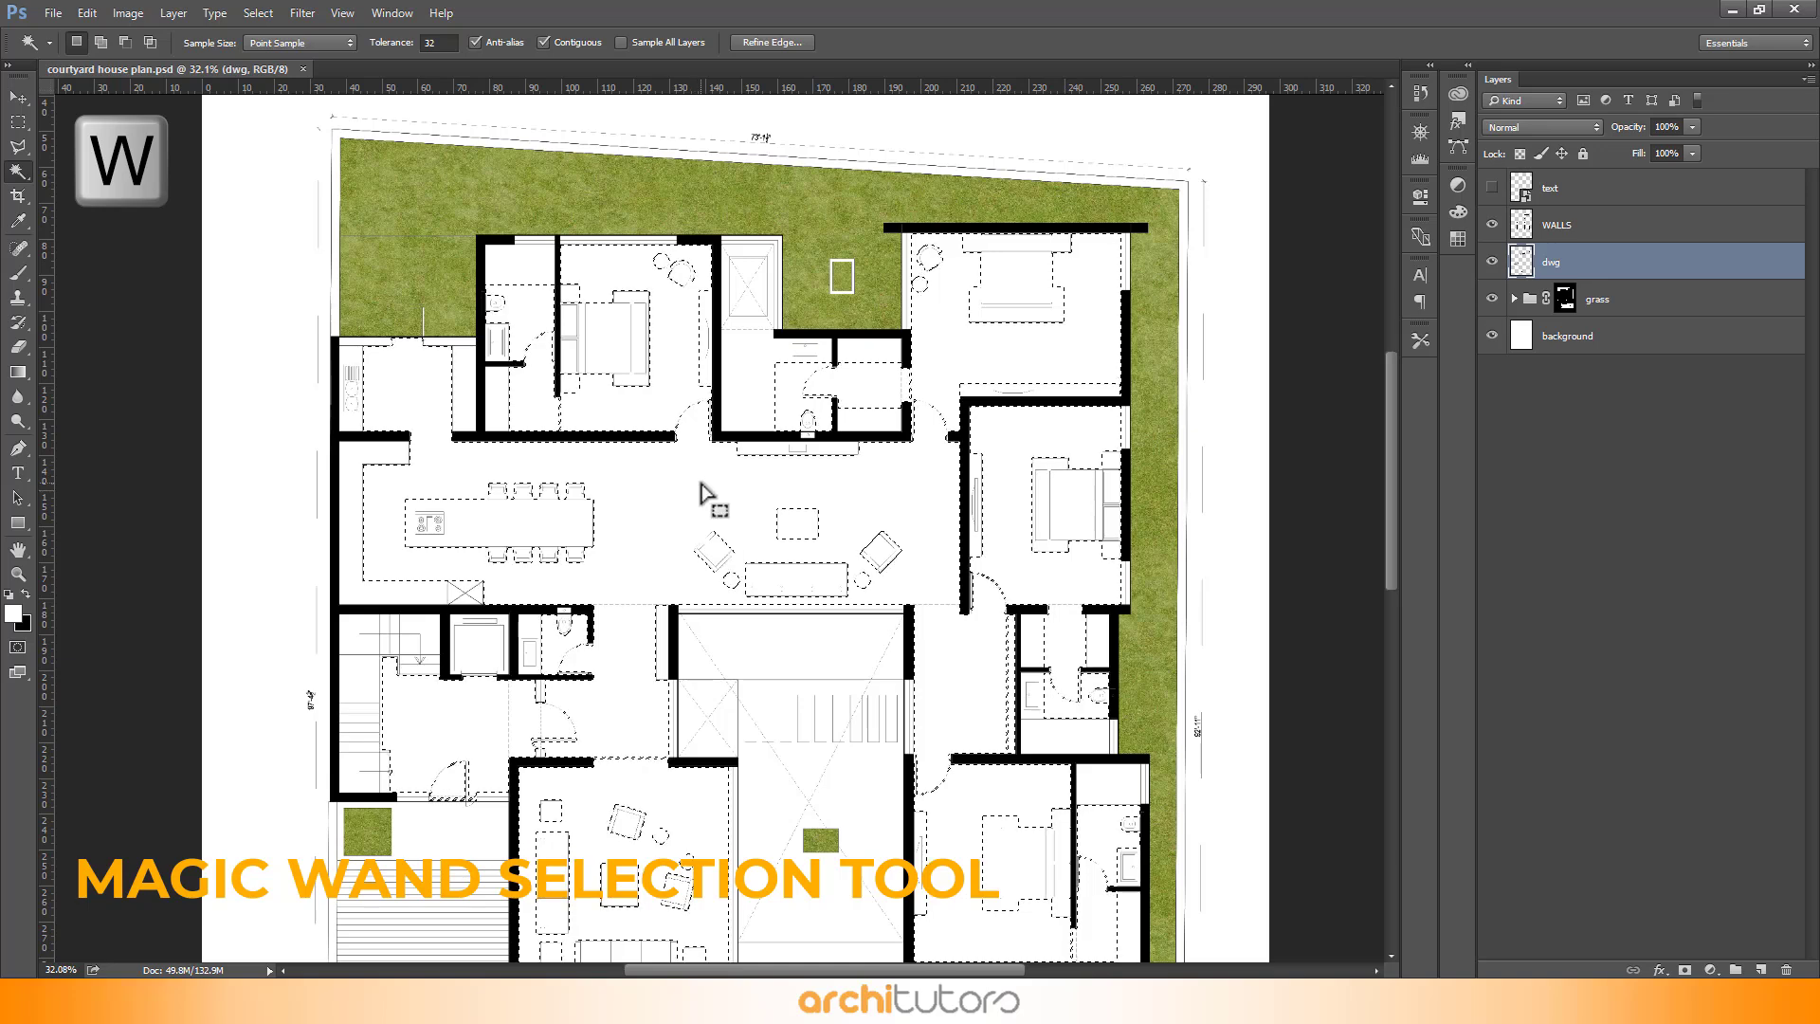
- Add a new layer named INTERIOR SPACE above the dwg layer
scroll(709, 498, down, 5)
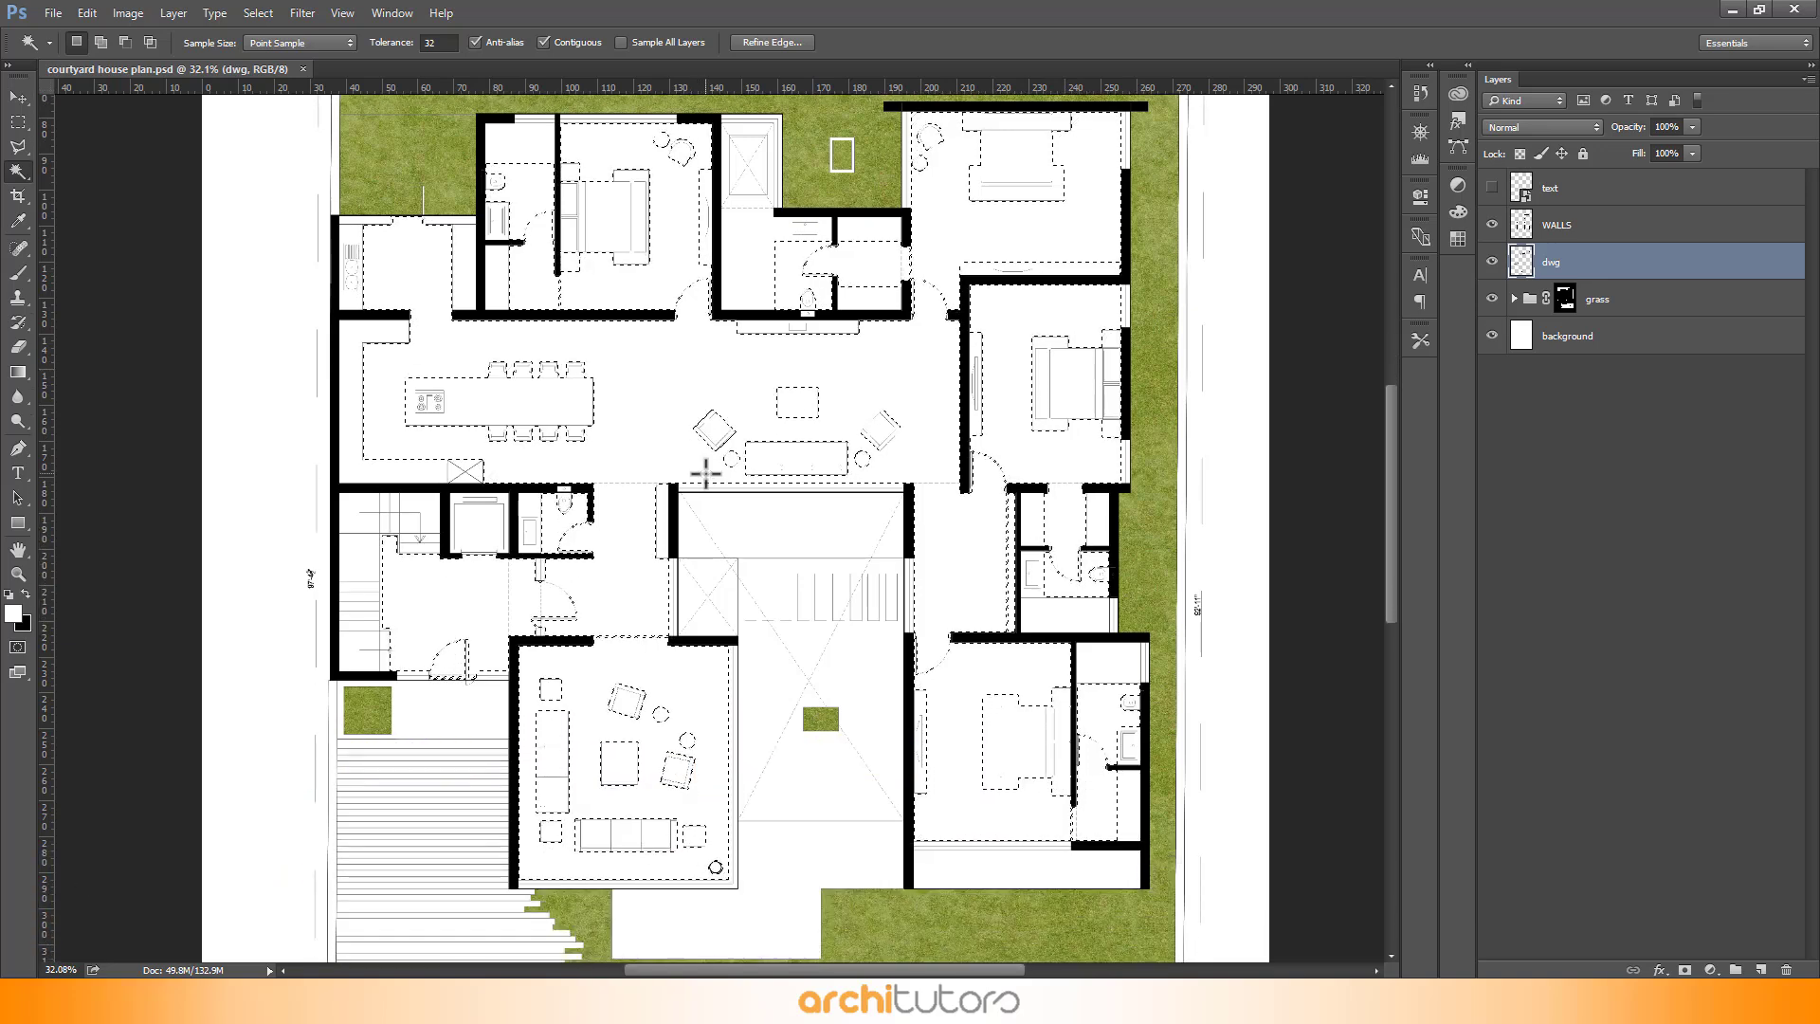
scroll(706, 474, up, 3)
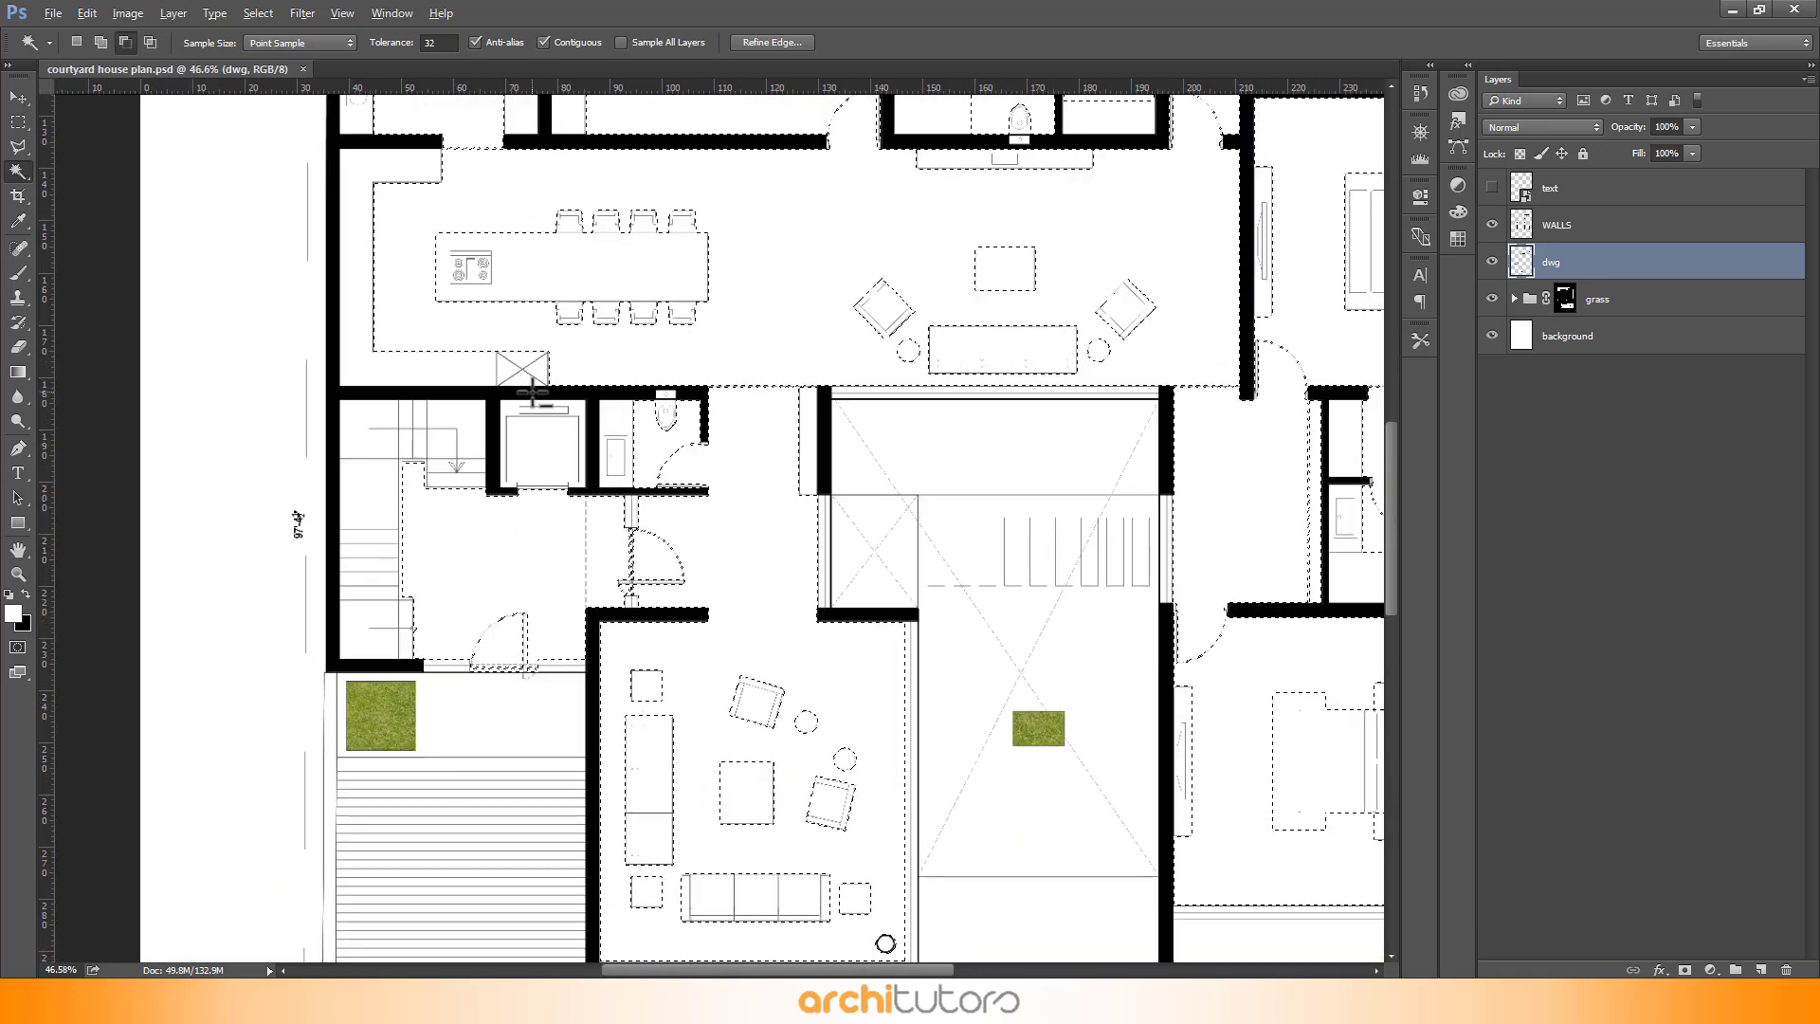
scroll(531, 390, down, 4)
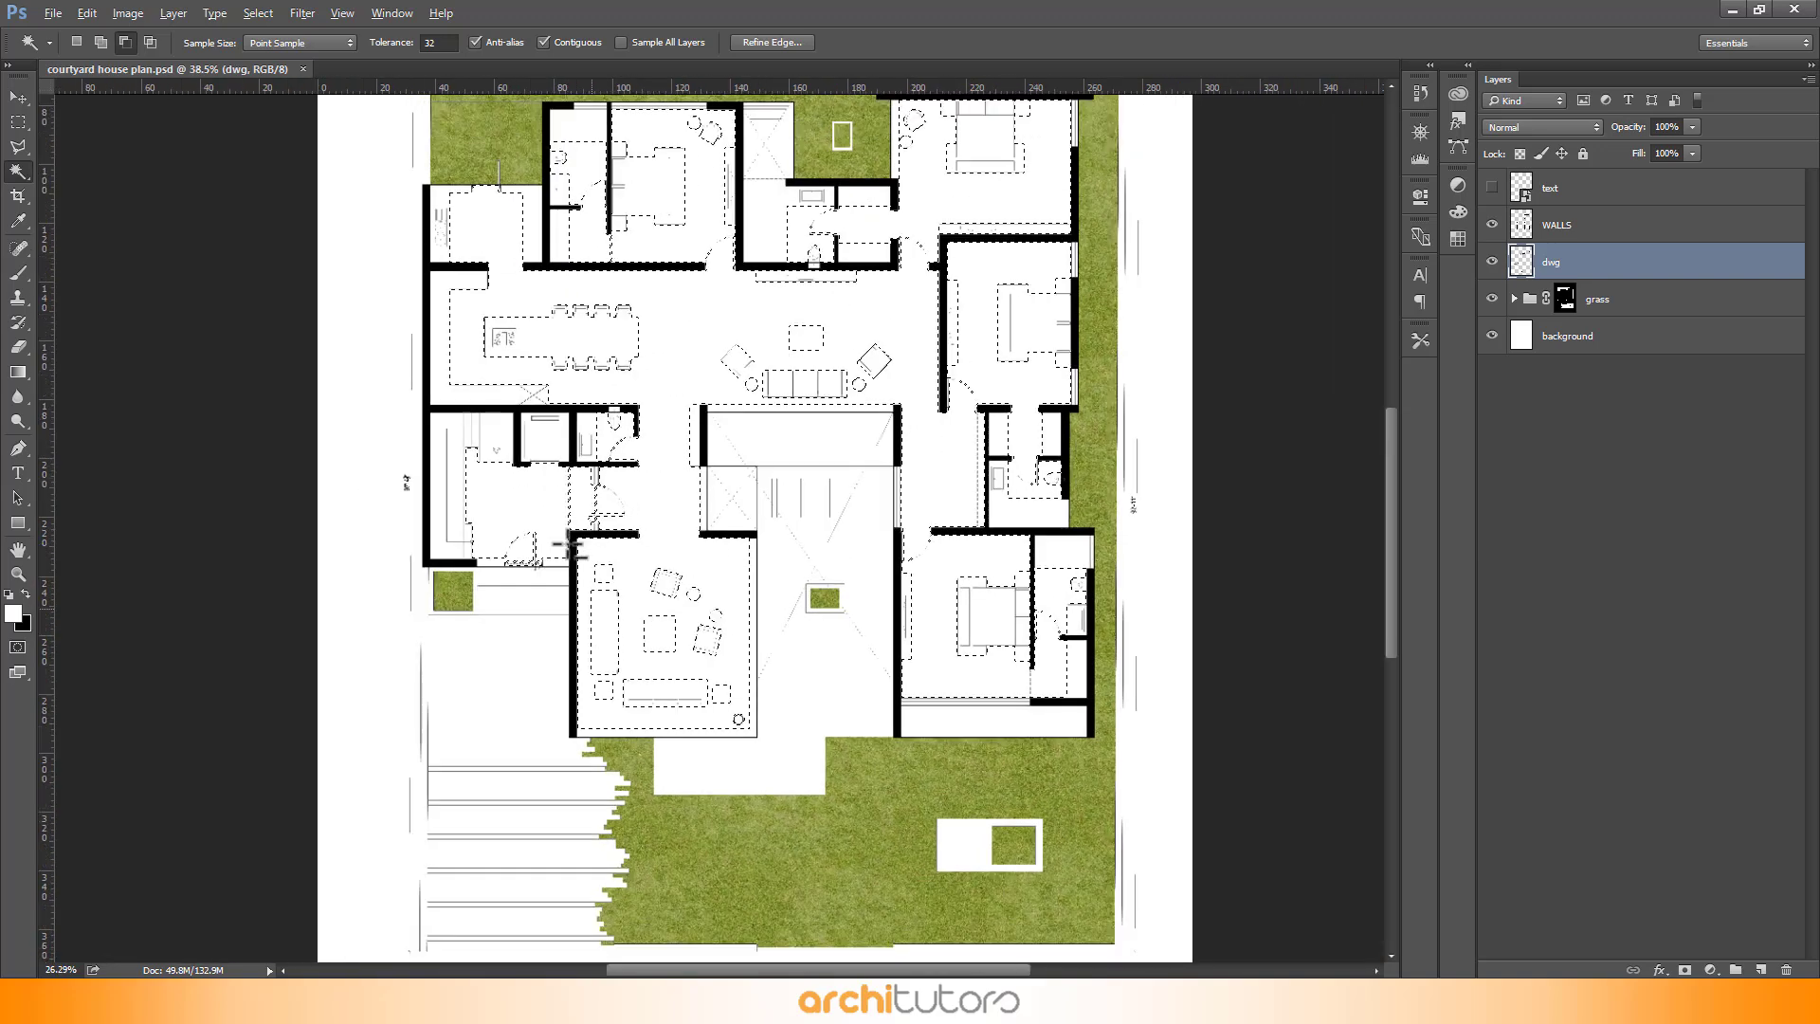
scroll(570, 545, down, 2)
key(v)
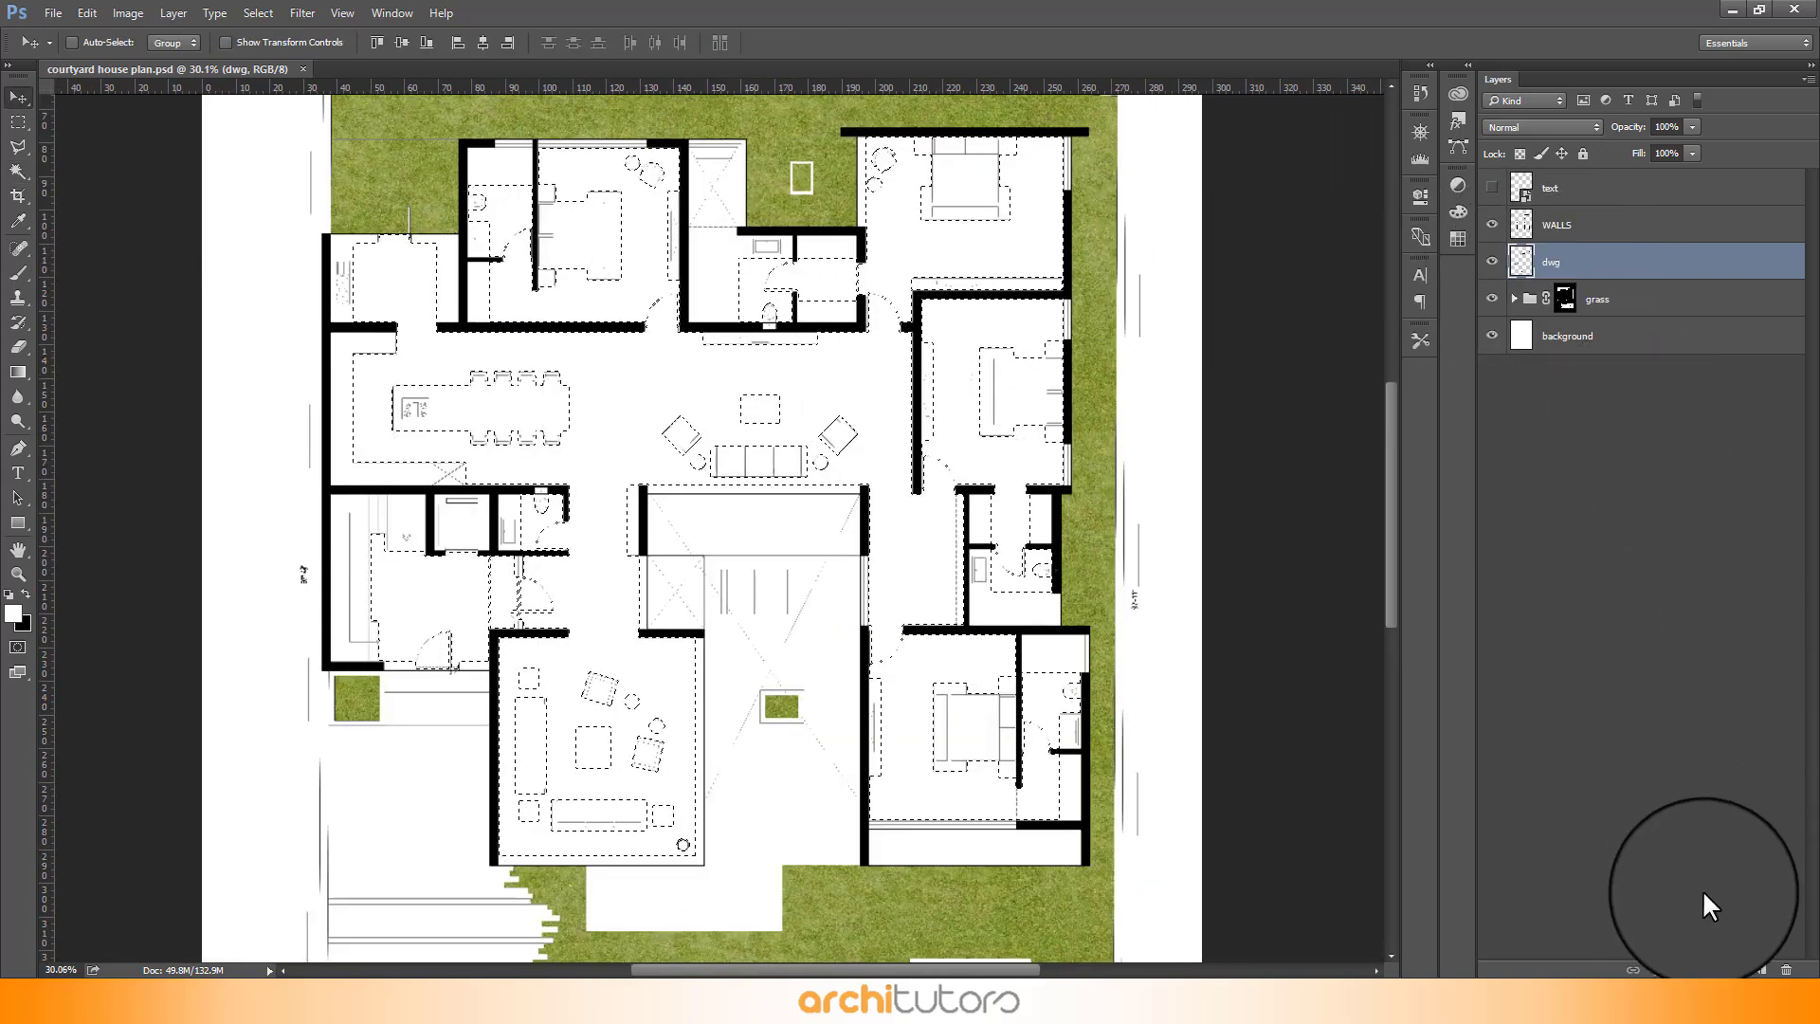
click(1760, 969)
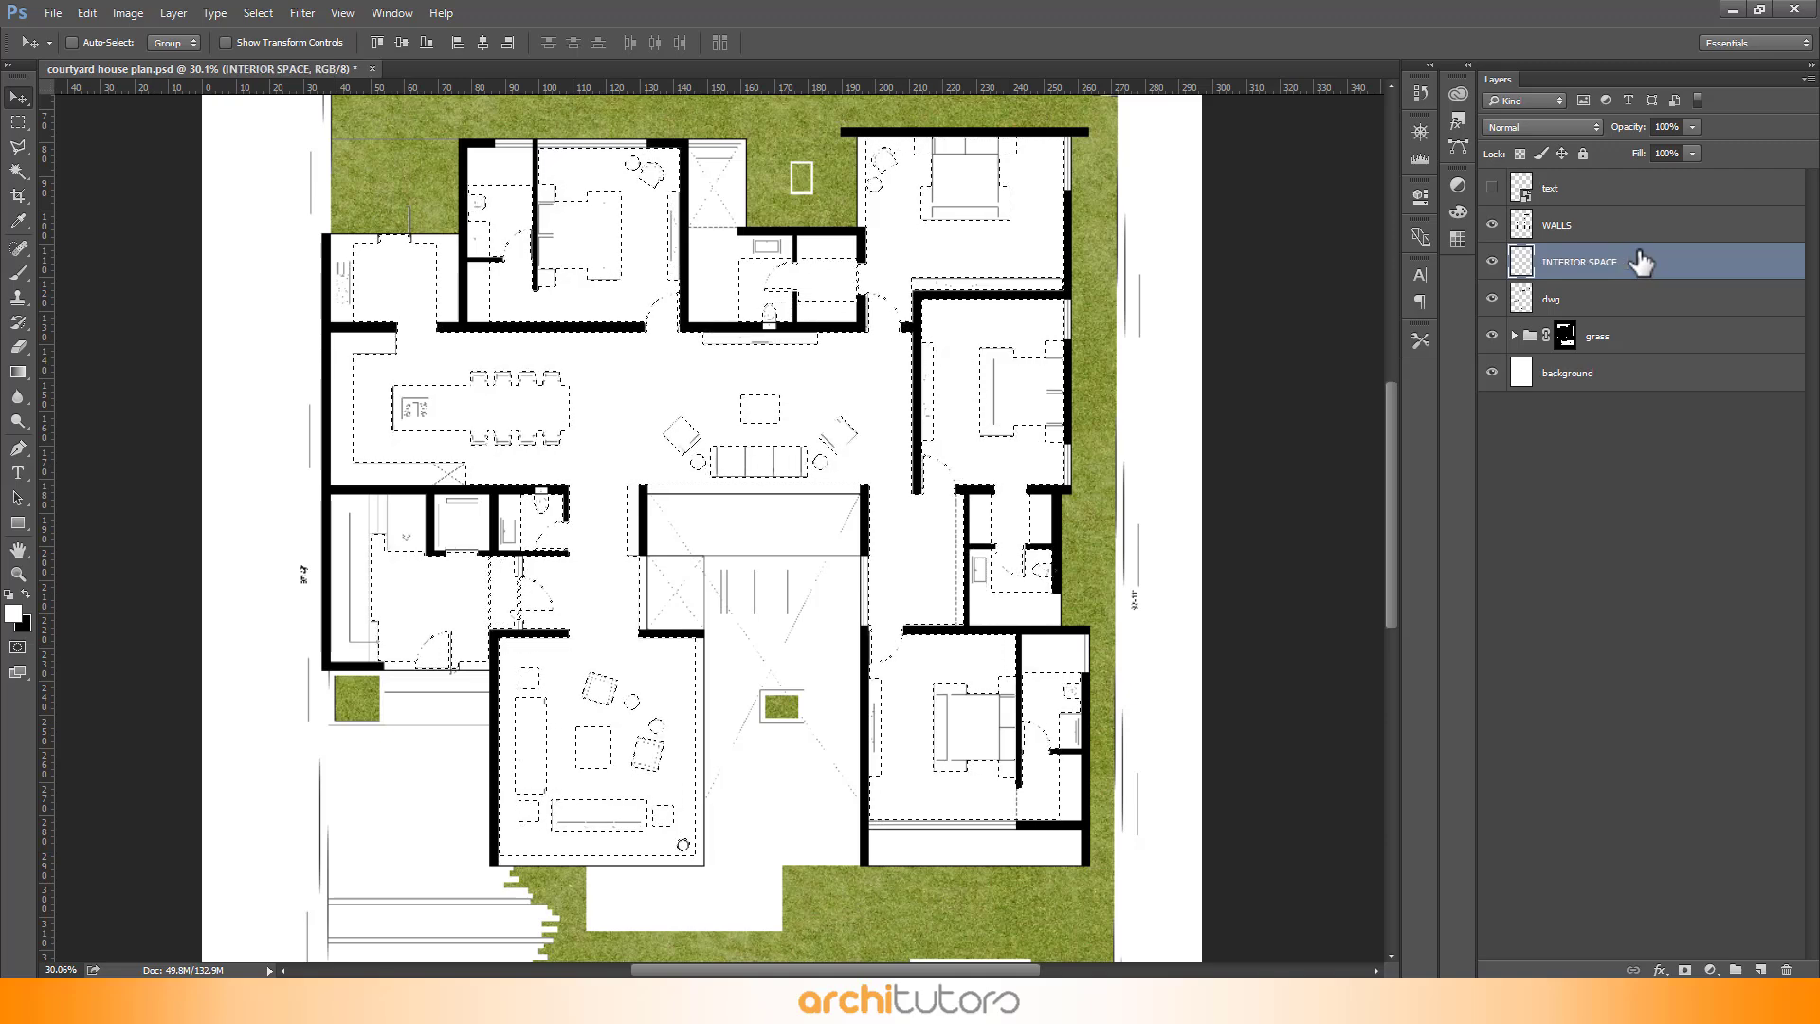
- Fill the interior selection on the INTERIOR SPACE layer with the beige colour f0ead8 at 100% opacity, then deselect
key(shift+BackSpace)
click(871, 520)
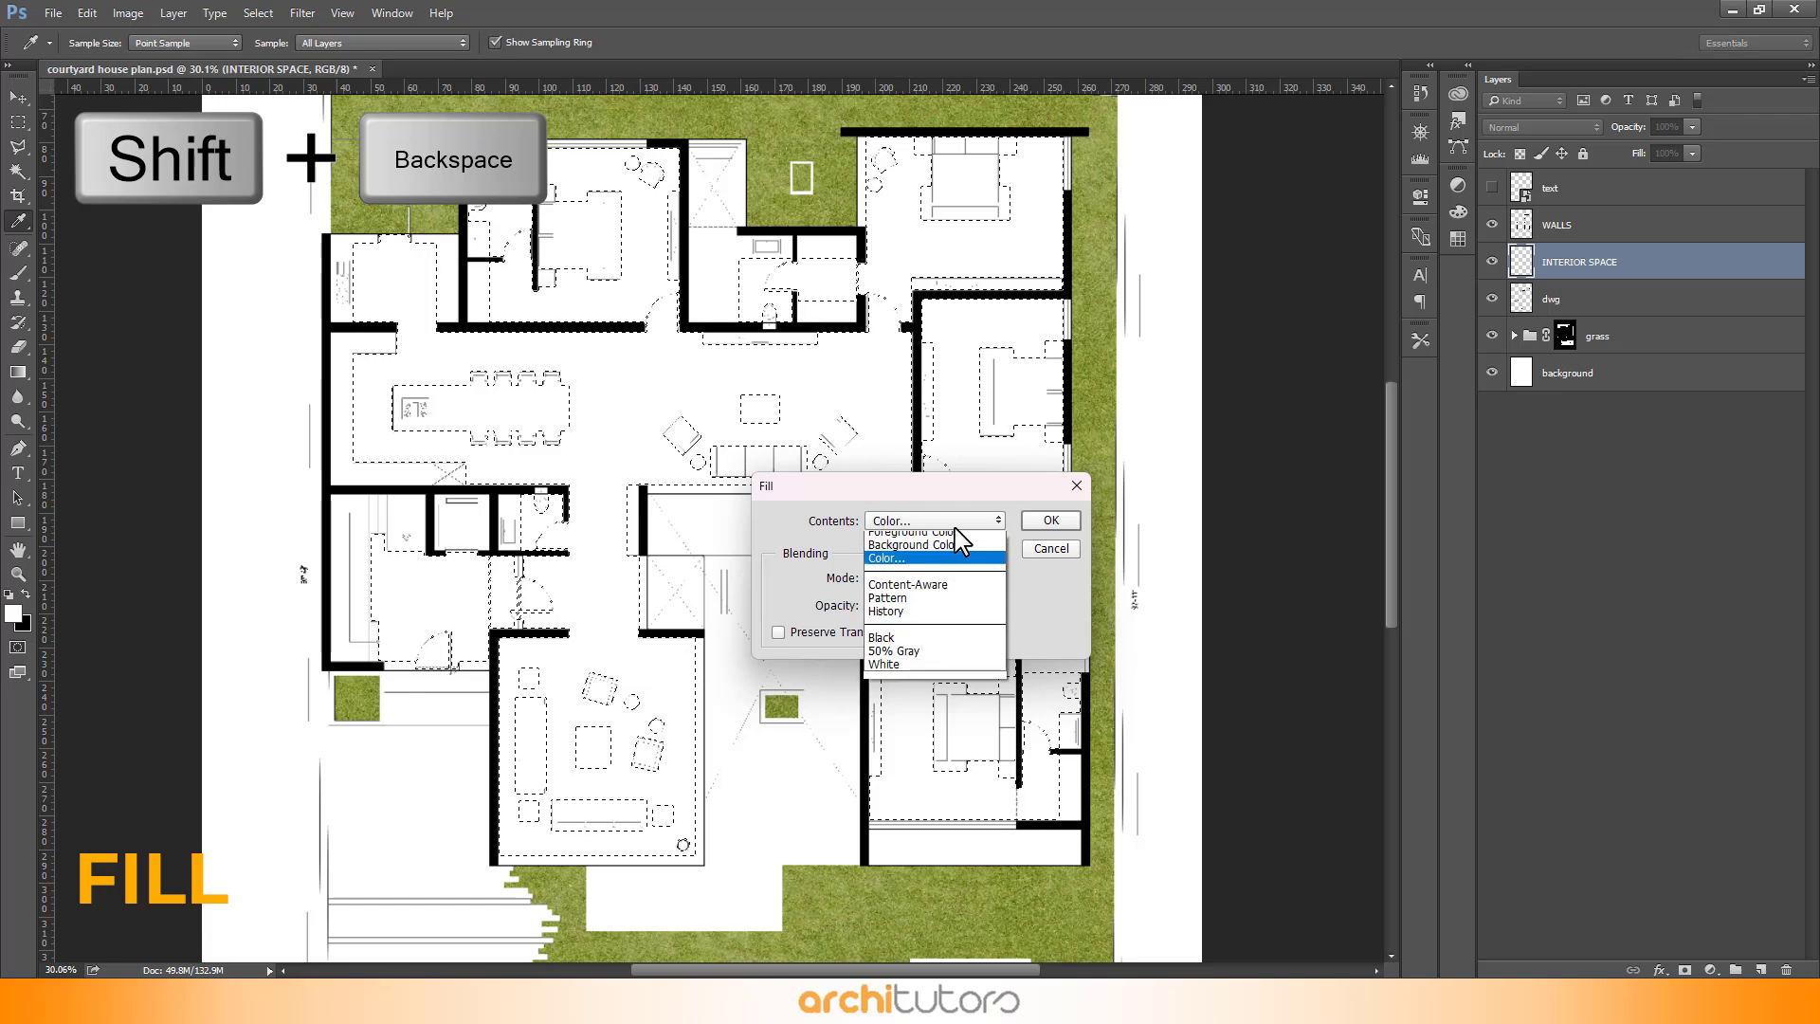
click(881, 531)
drag(580, 133, 774, 204)
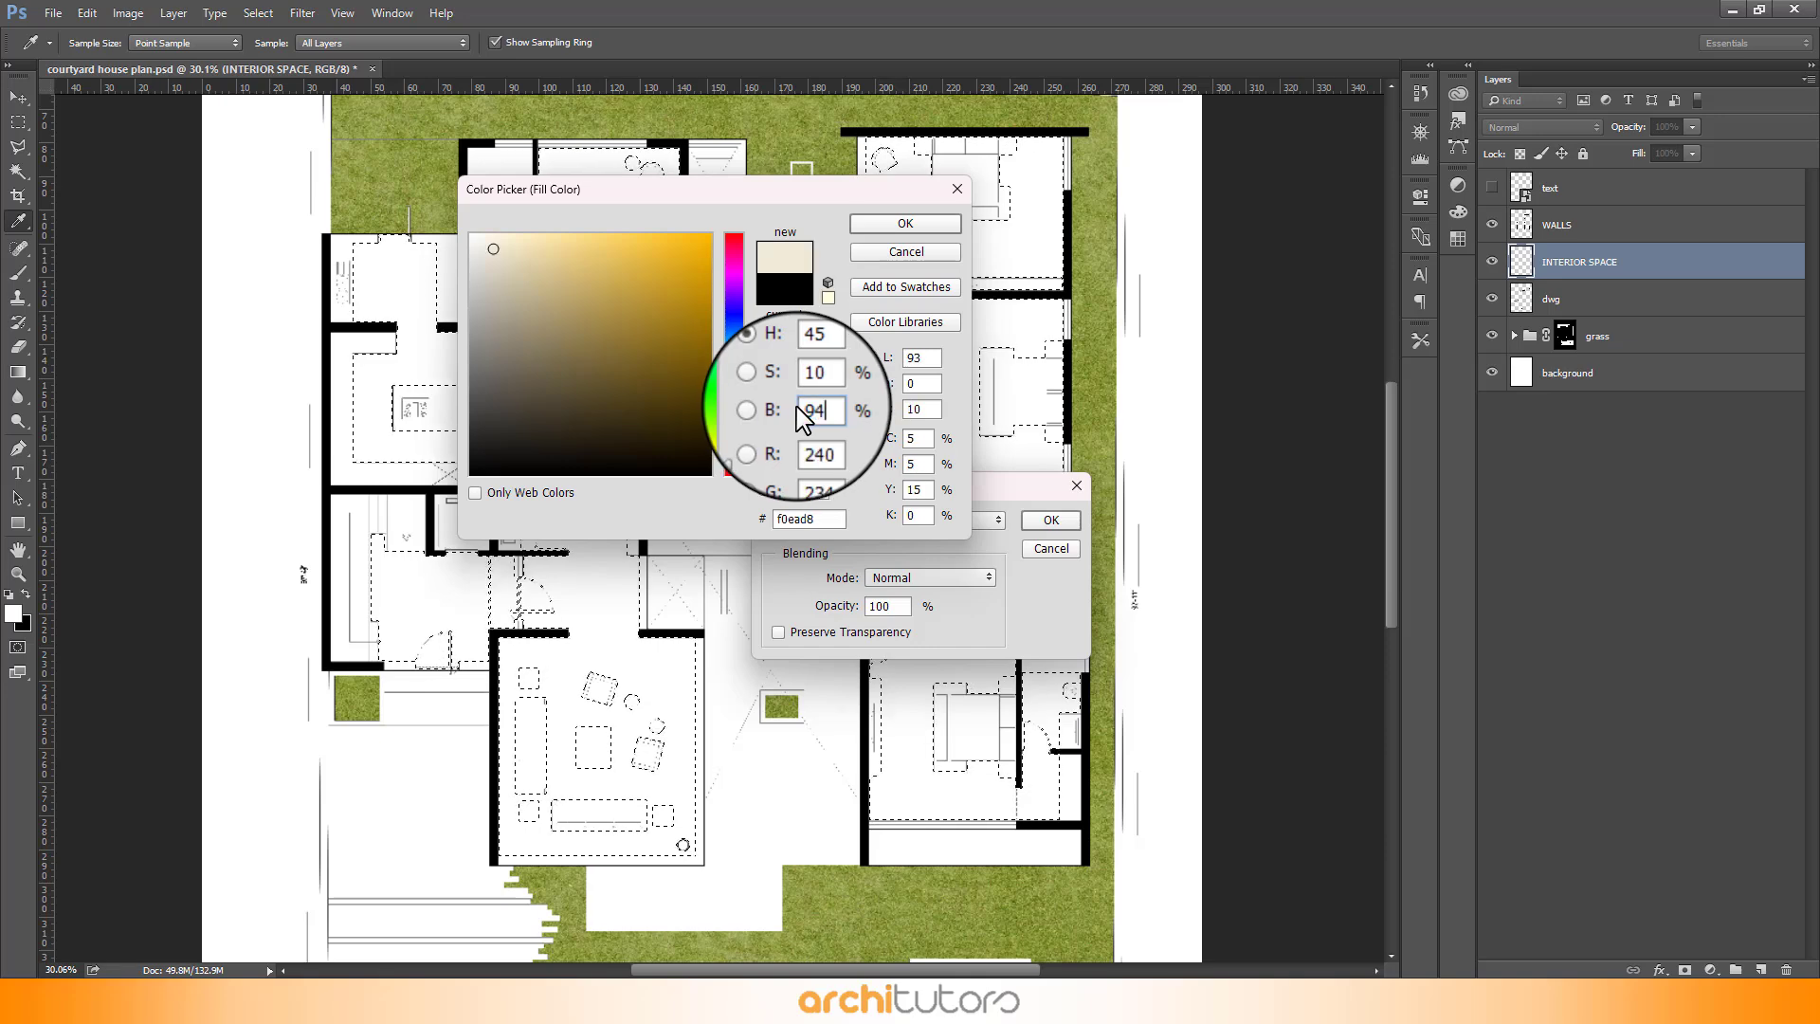
click(910, 225)
click(1051, 519)
key(v)
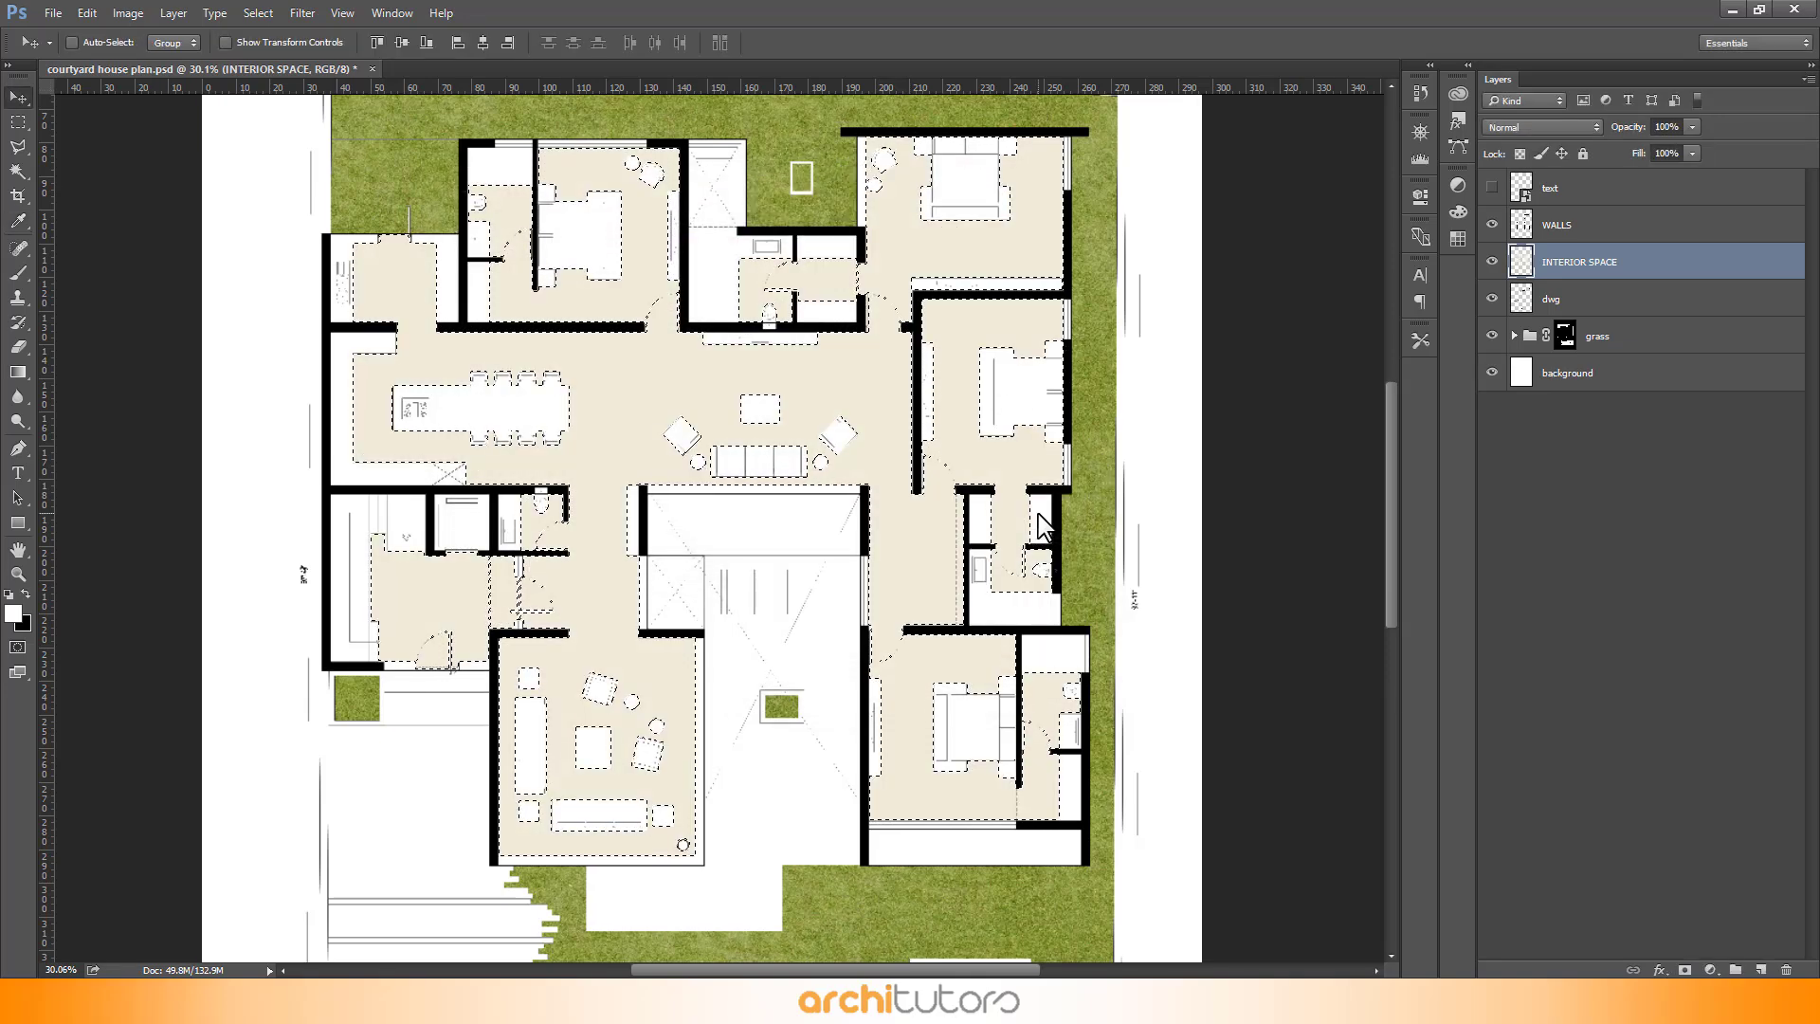
key(ctrl+d)
- Draw rectangular marquee selections around the bathrooms in the east bedroom and the central toilet
scroll(547, 365, down, 1)
key(m)
scroll(1060, 756, up, 12)
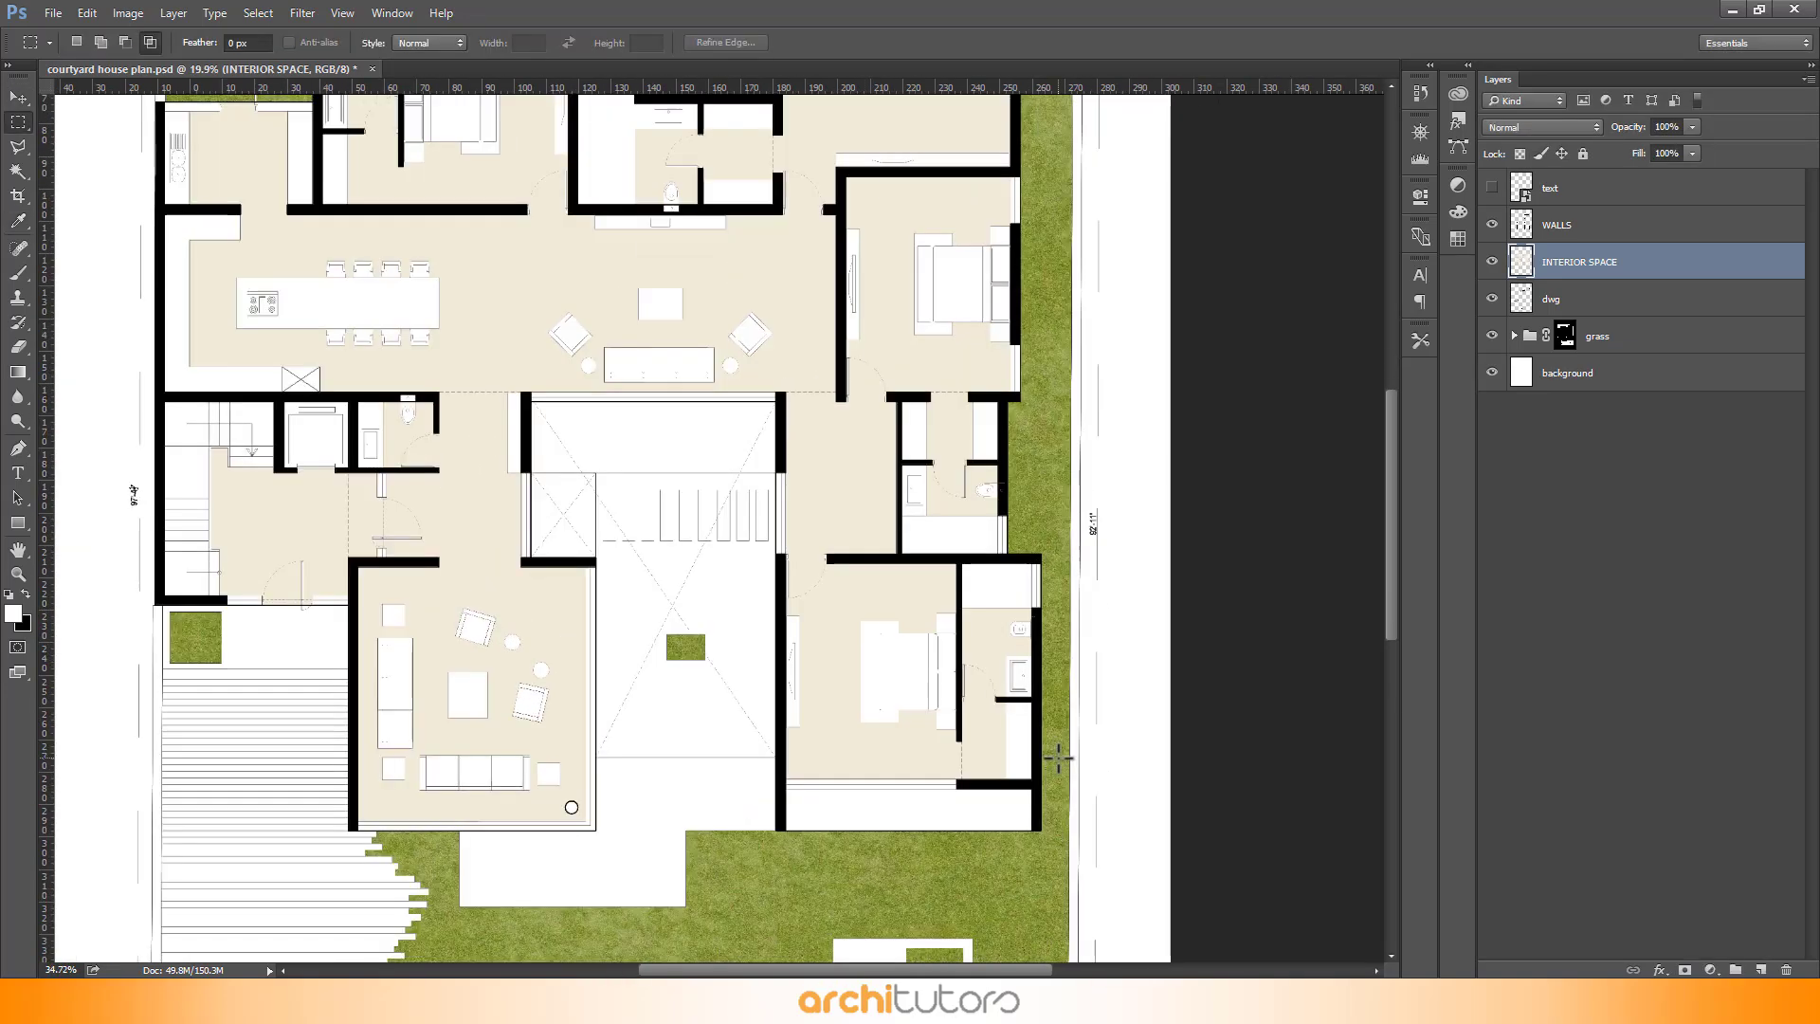
scroll(1008, 520, up, 3)
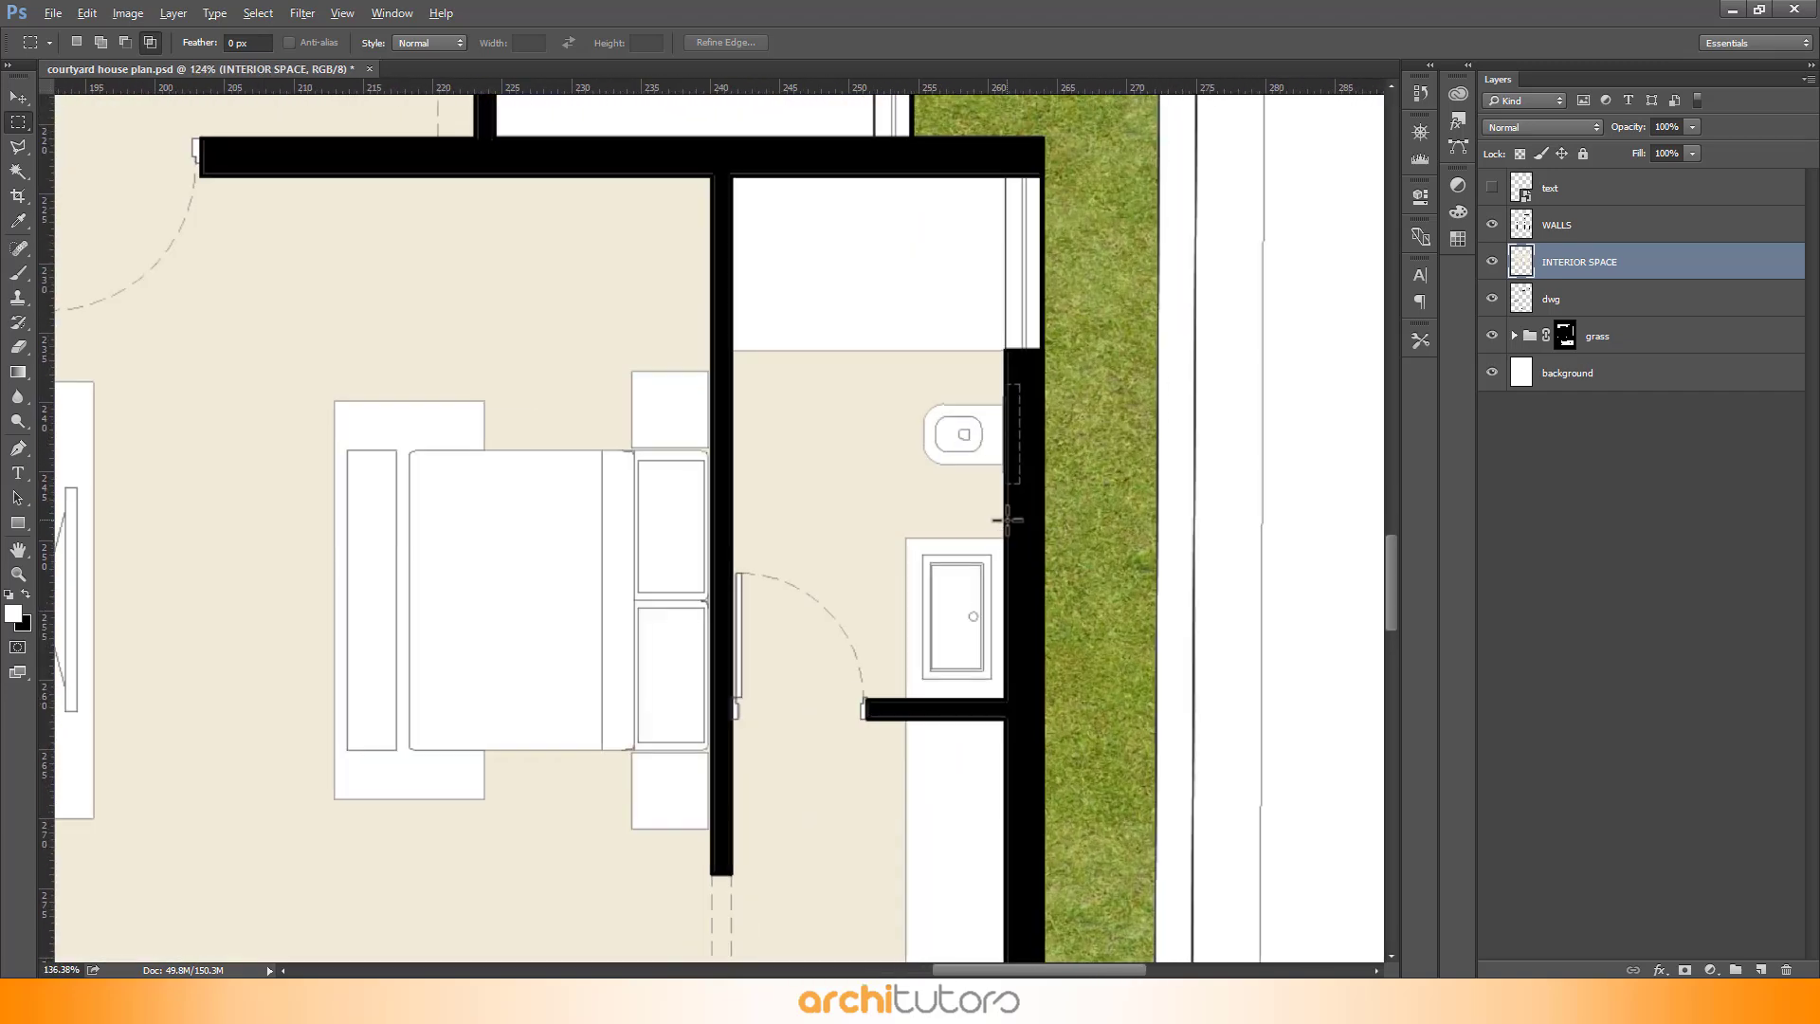
scroll(967, 549, up, 2)
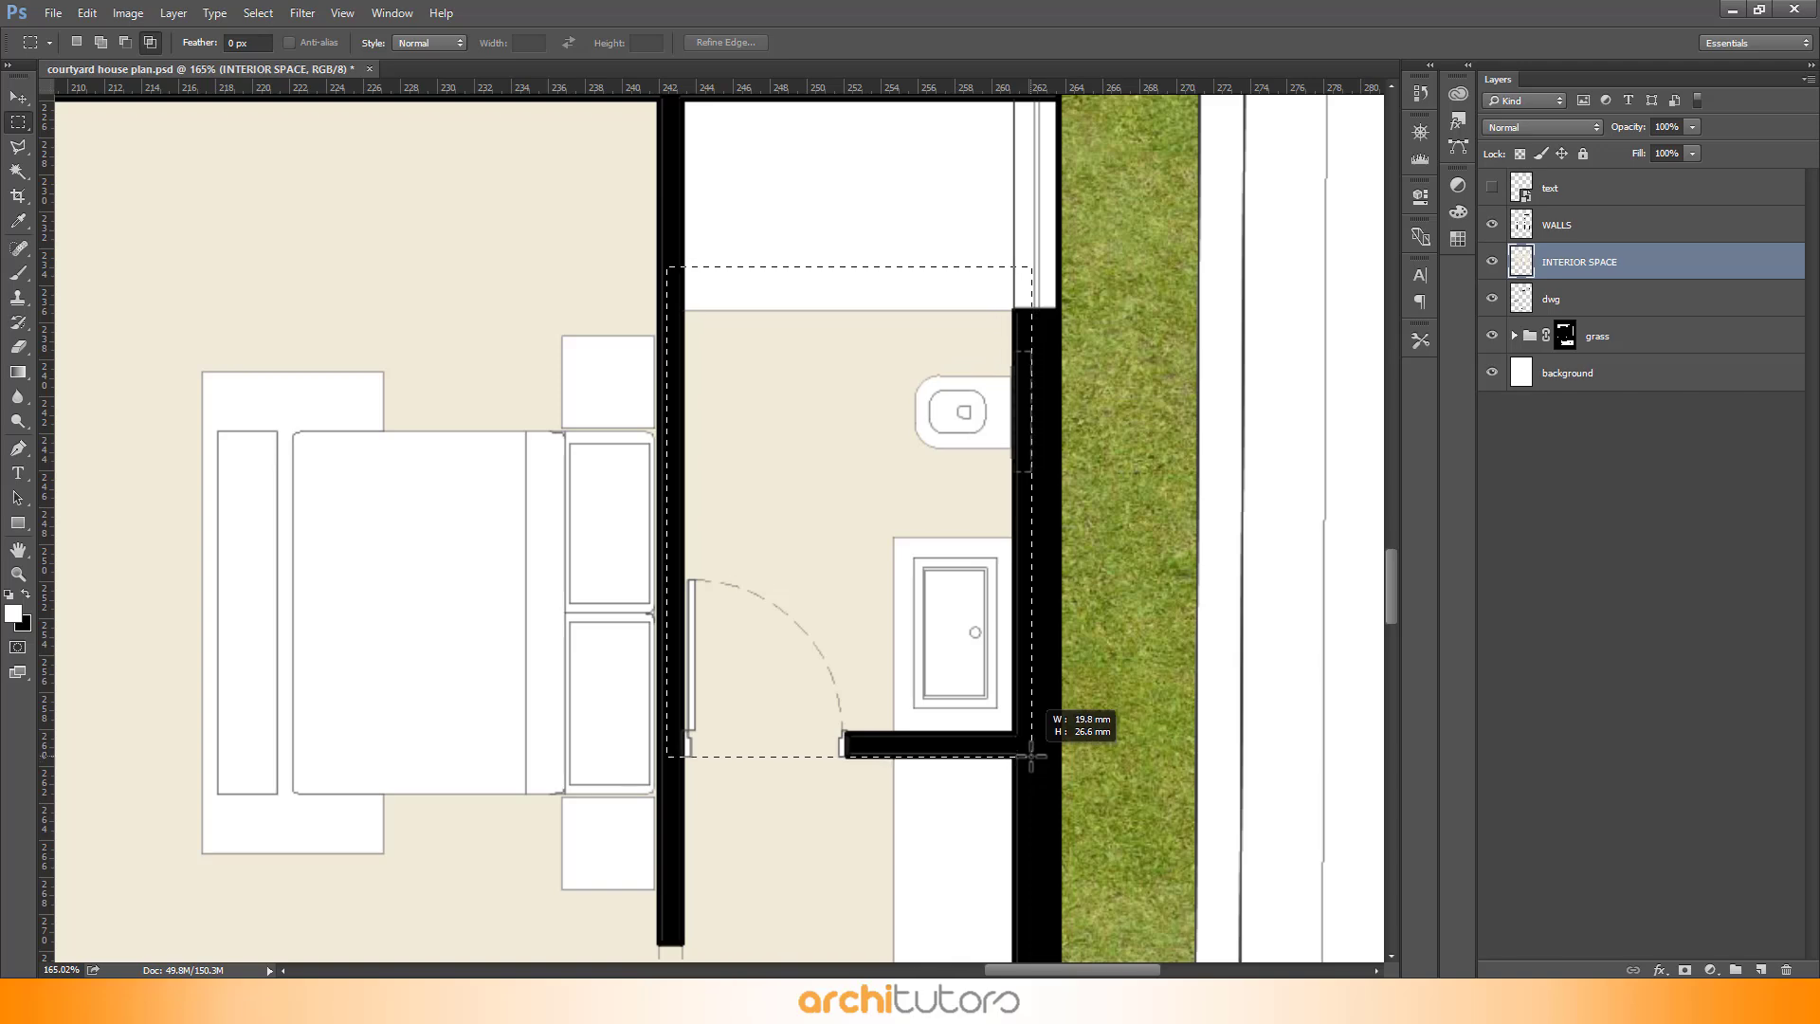
scroll(1074, 729, down, 18)
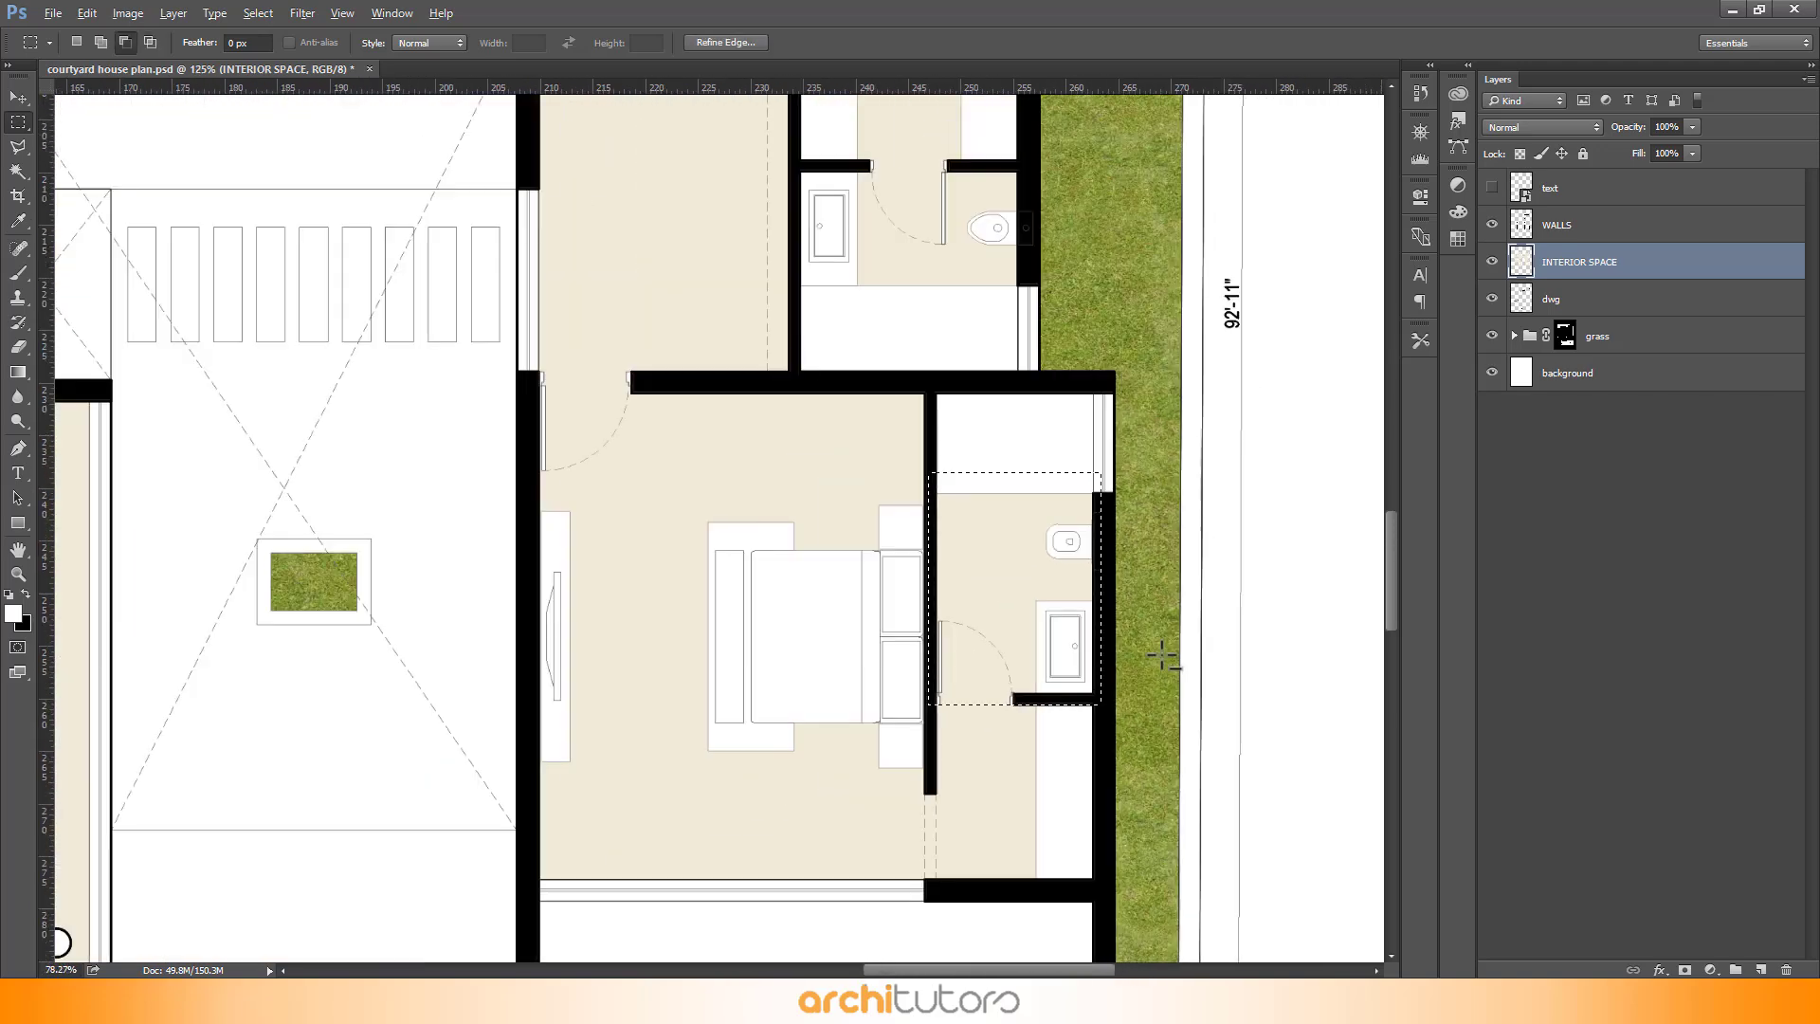
scroll(543, 403, up, 14)
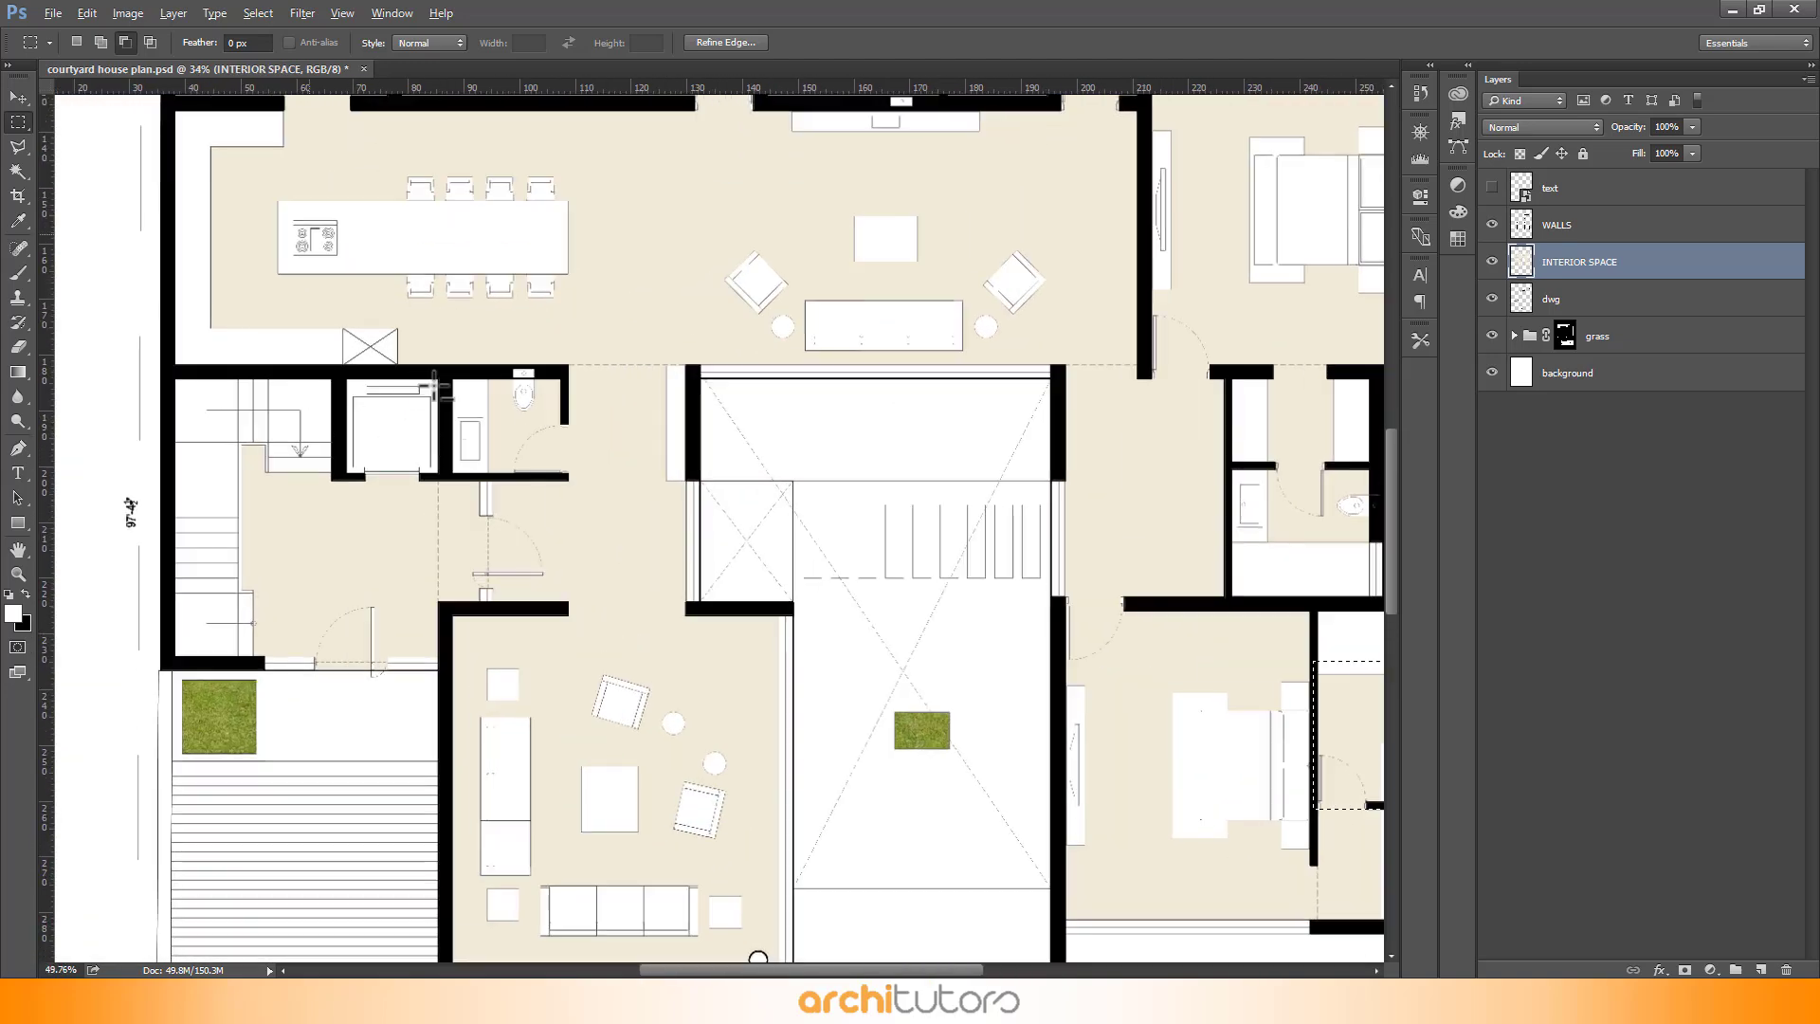
scroll(662, 442, up, 6)
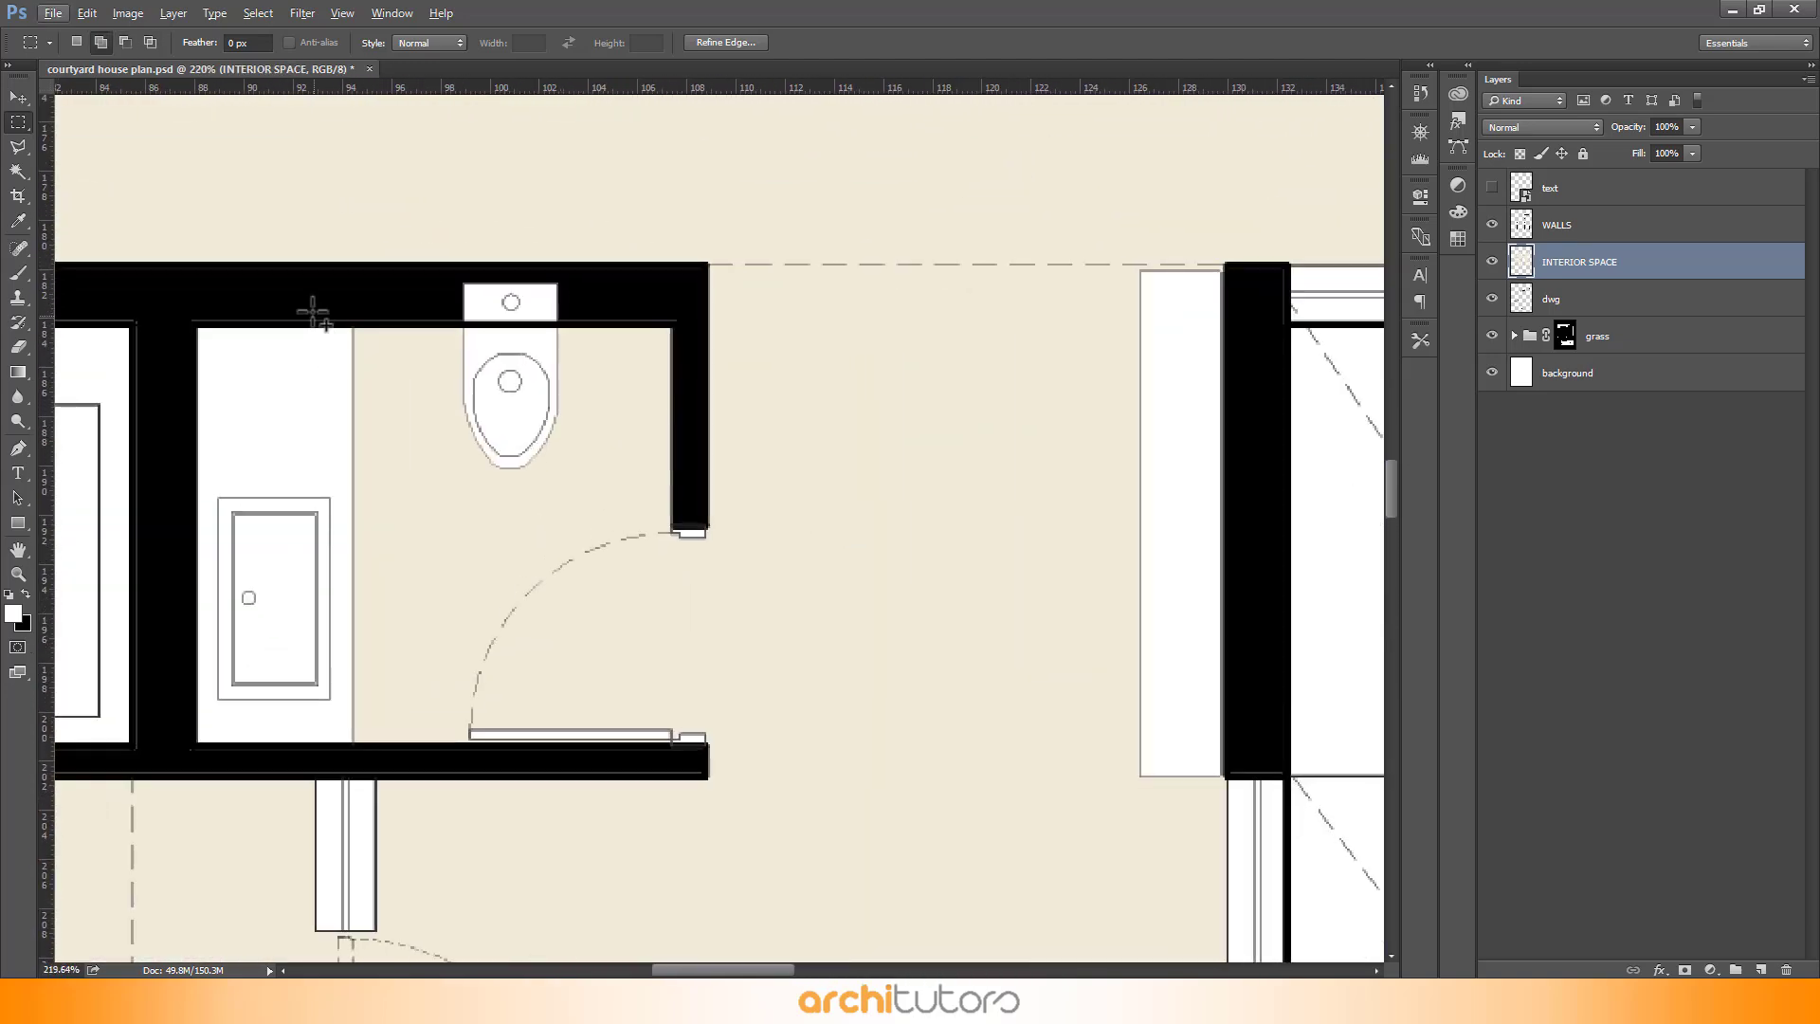
scroll(500, 676, down, 4)
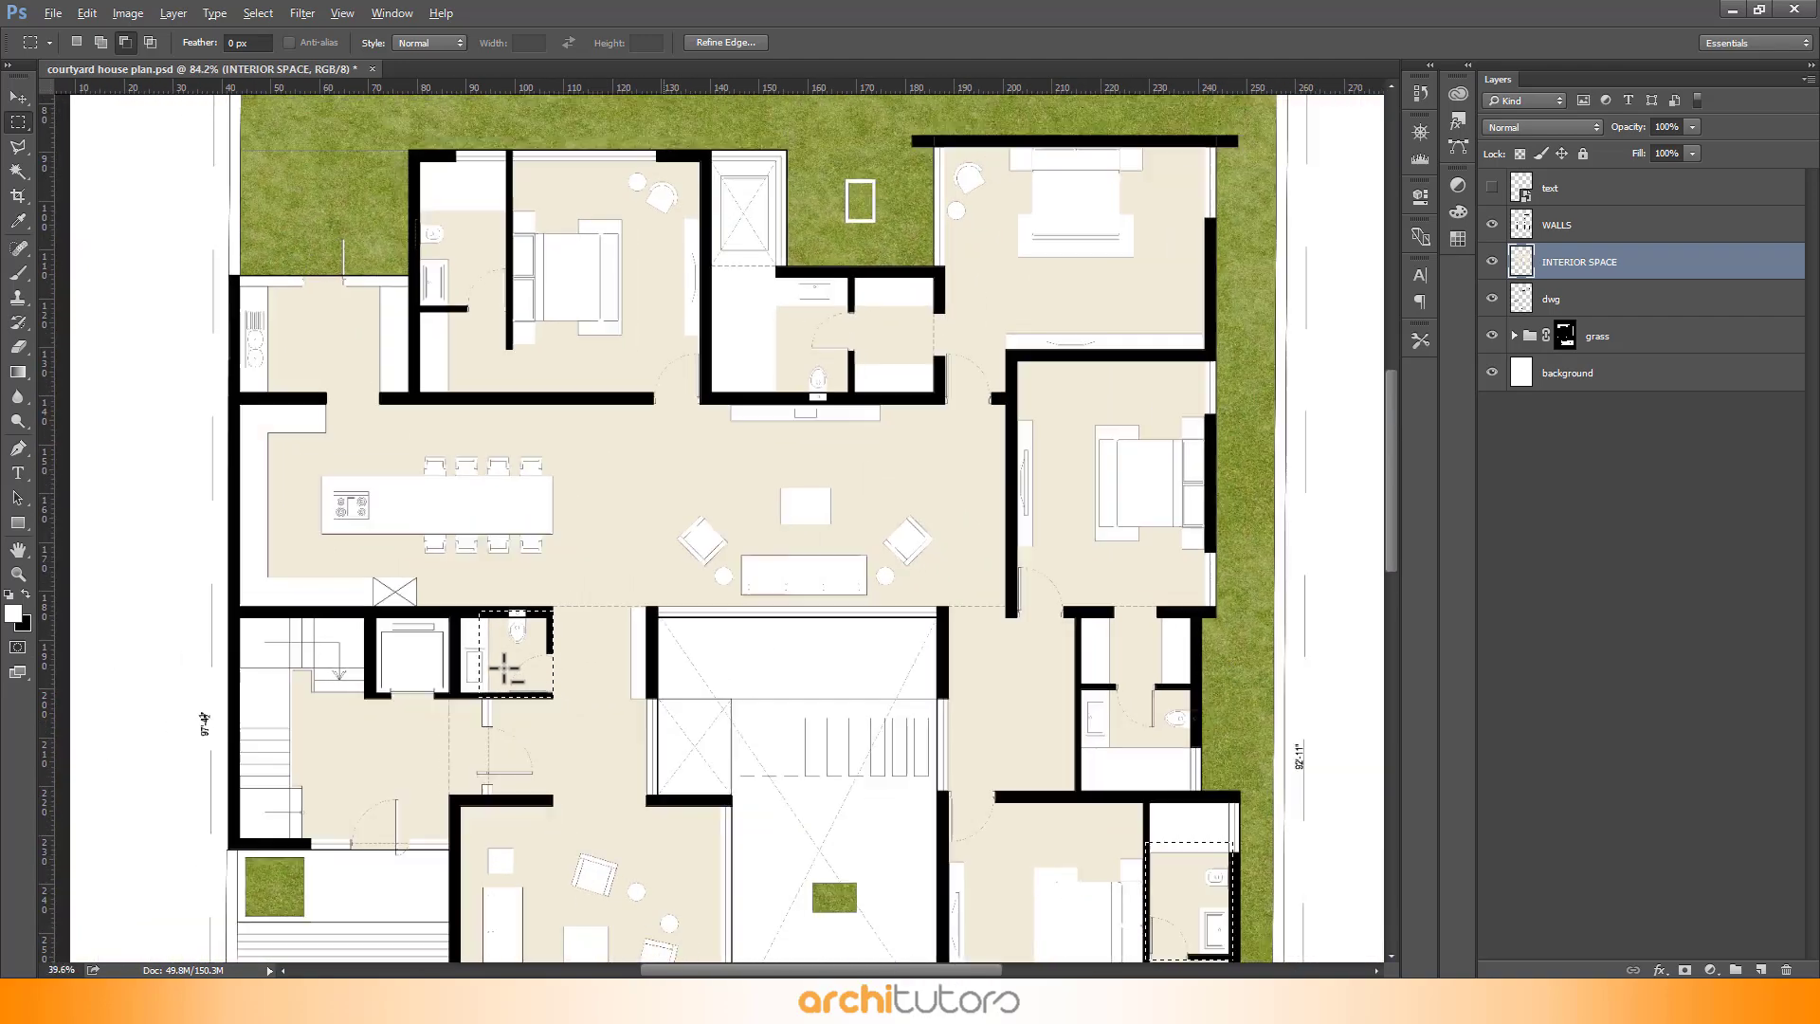
scroll(833, 305, up, 7)
drag(433, 304, 458, 345)
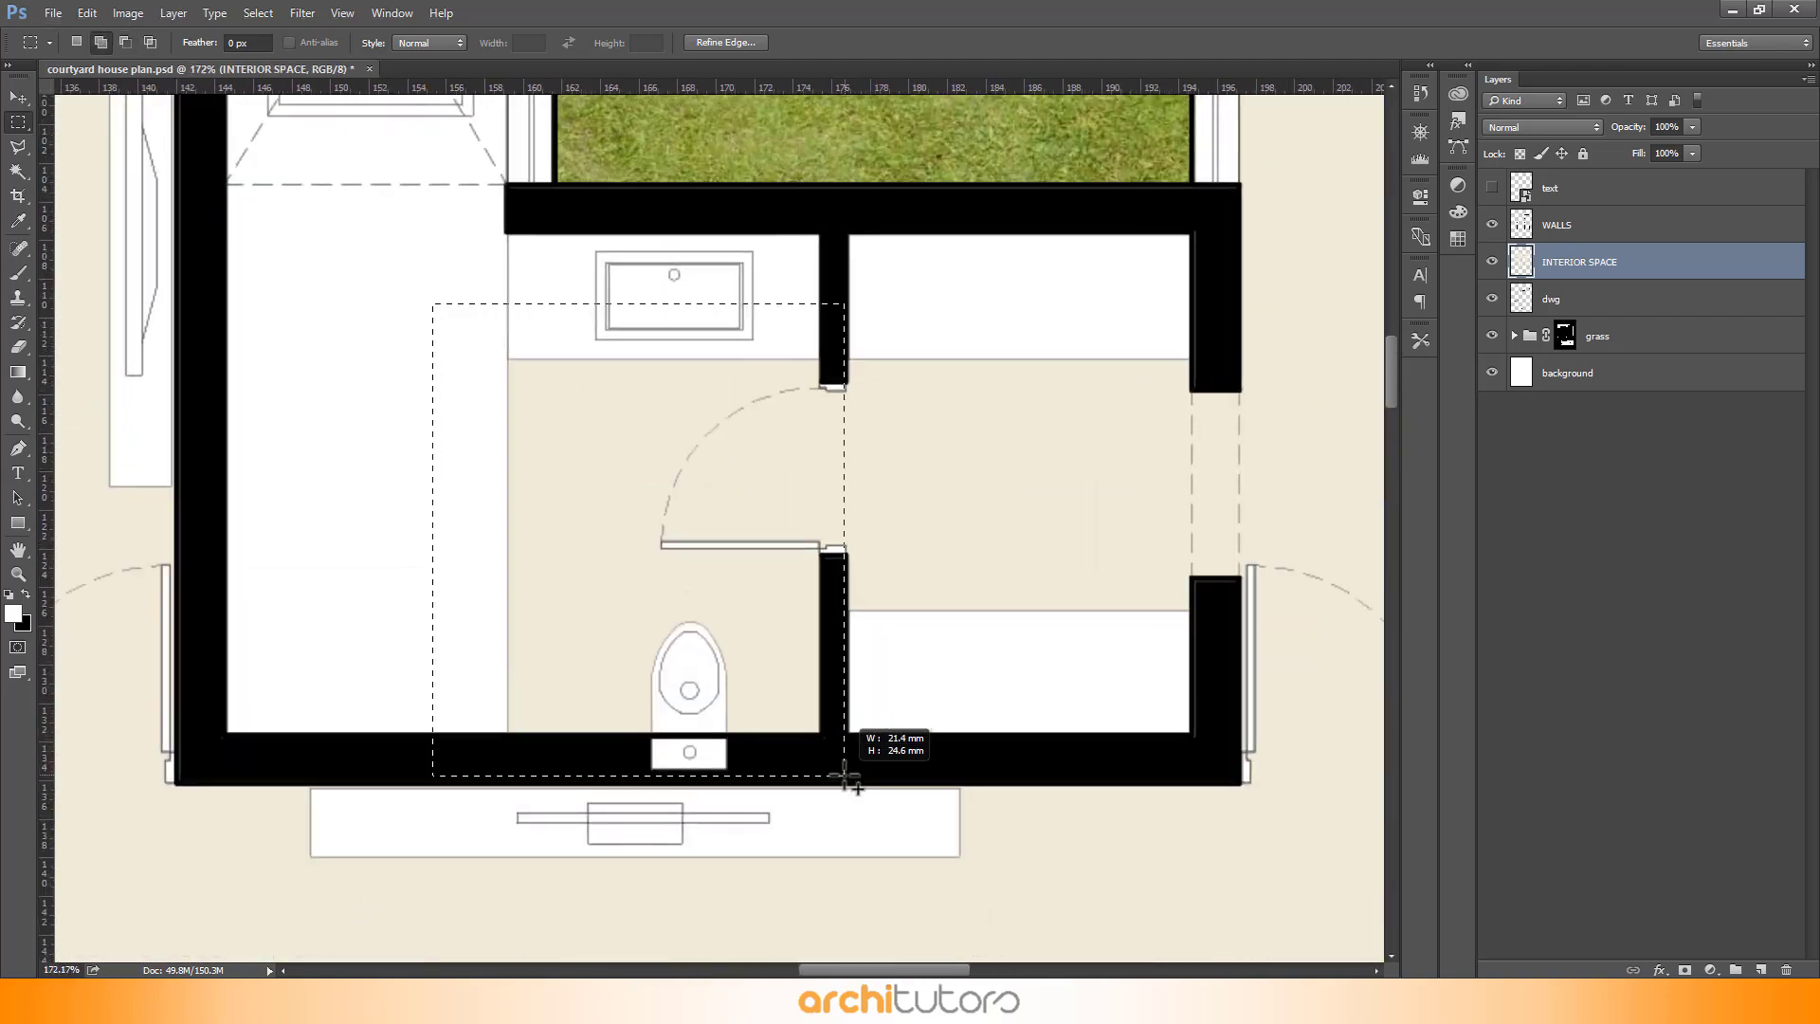
scroll(1088, 618, down, 5)
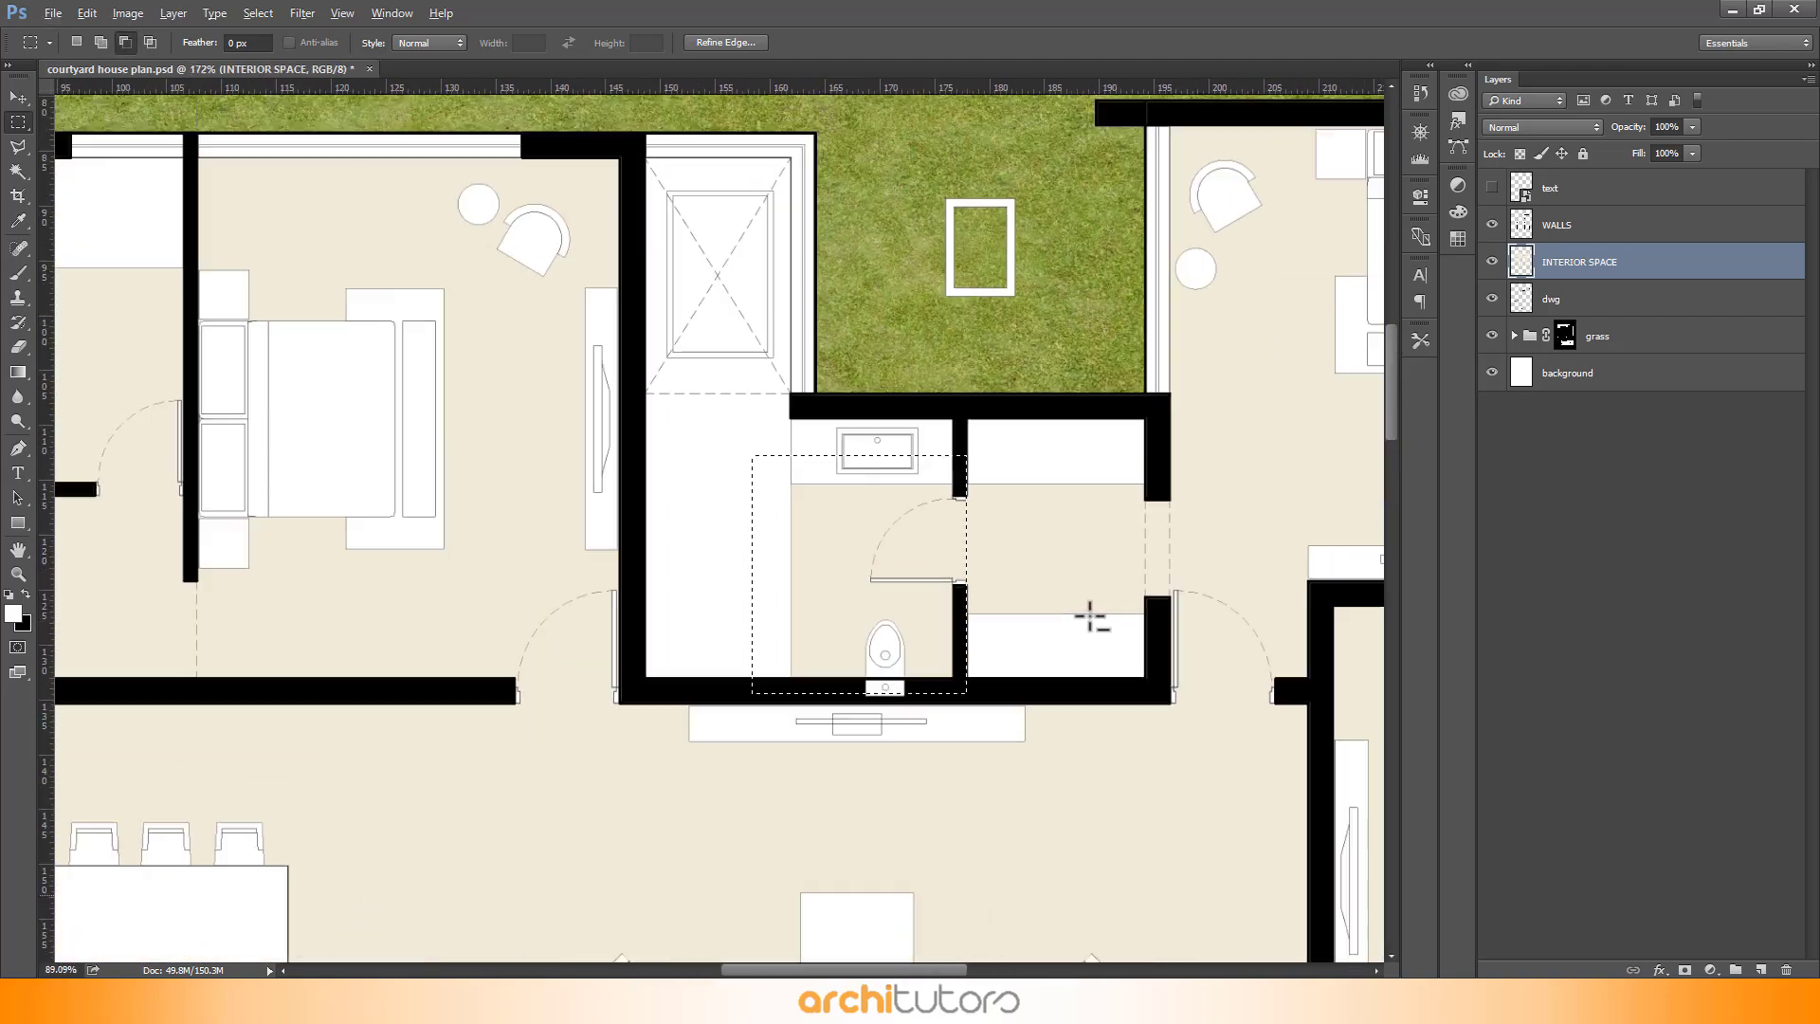
- Add rectangular marquee selections around the remaining bathrooms across the plan
scroll(760, 495, up, 5)
scroll(622, 434, up, 3)
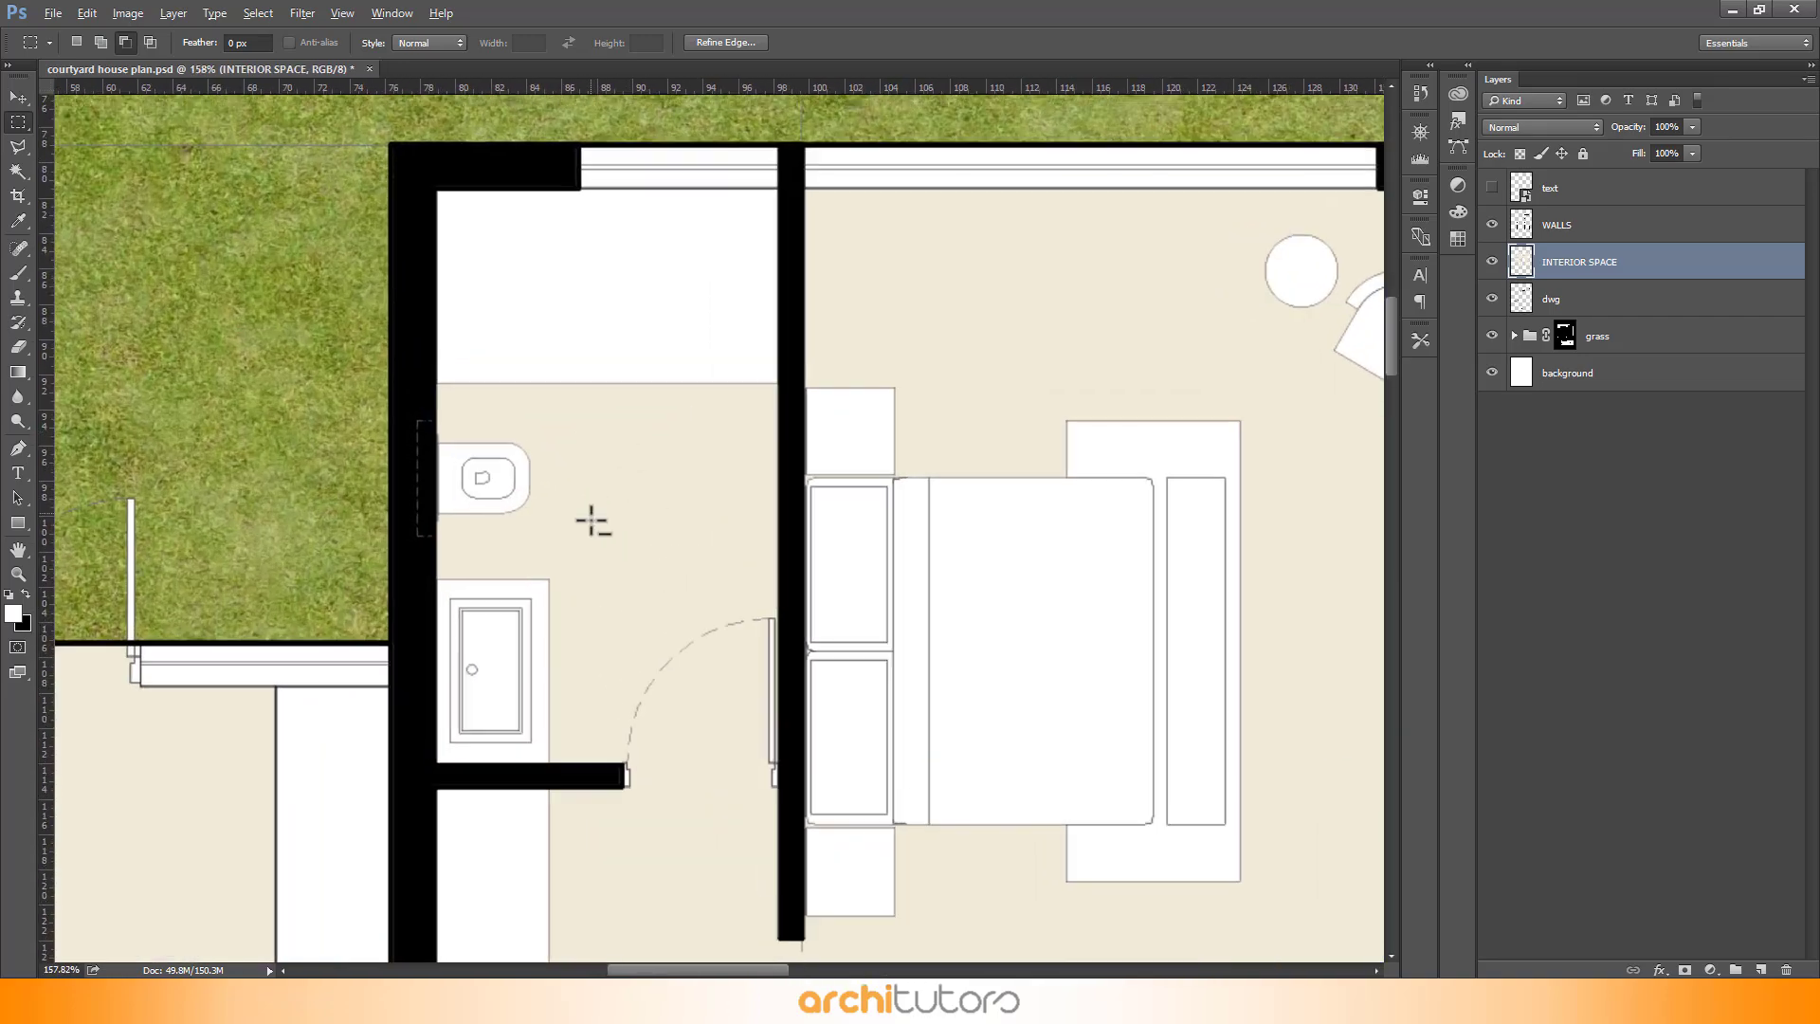
drag(414, 321, 793, 792)
scroll(794, 792, down, 7)
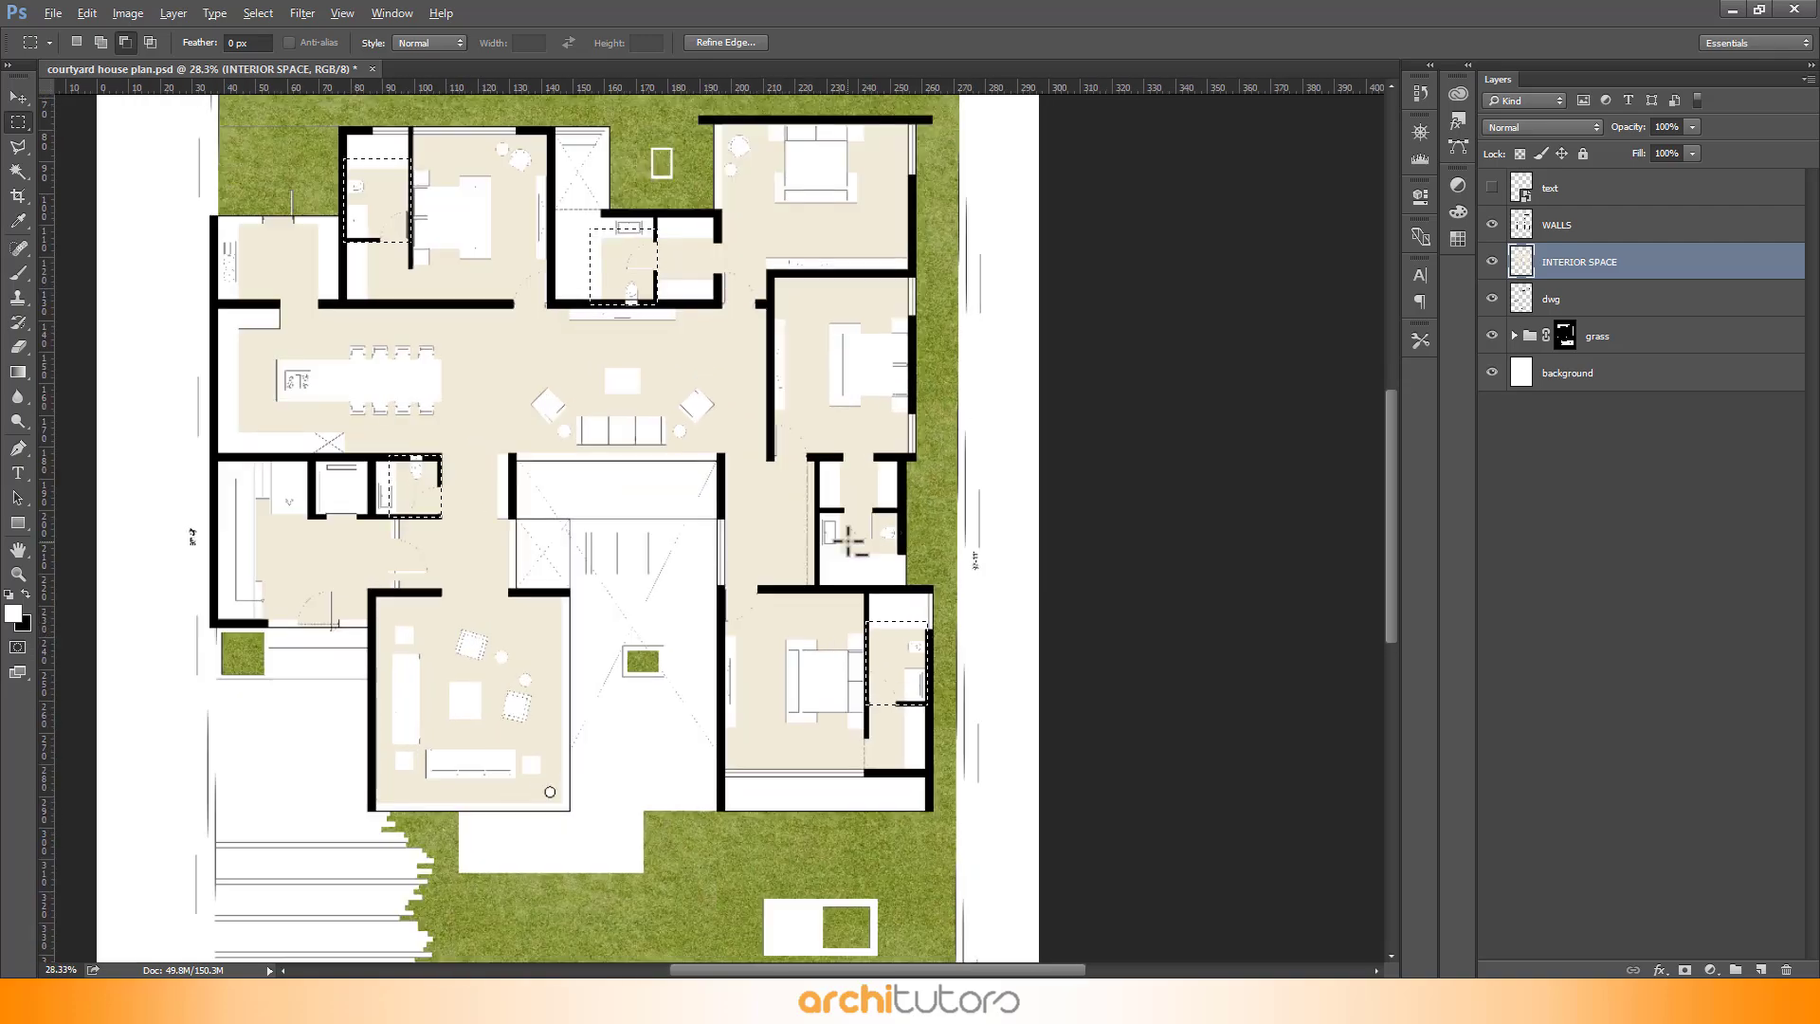
scroll(849, 540, up, 8)
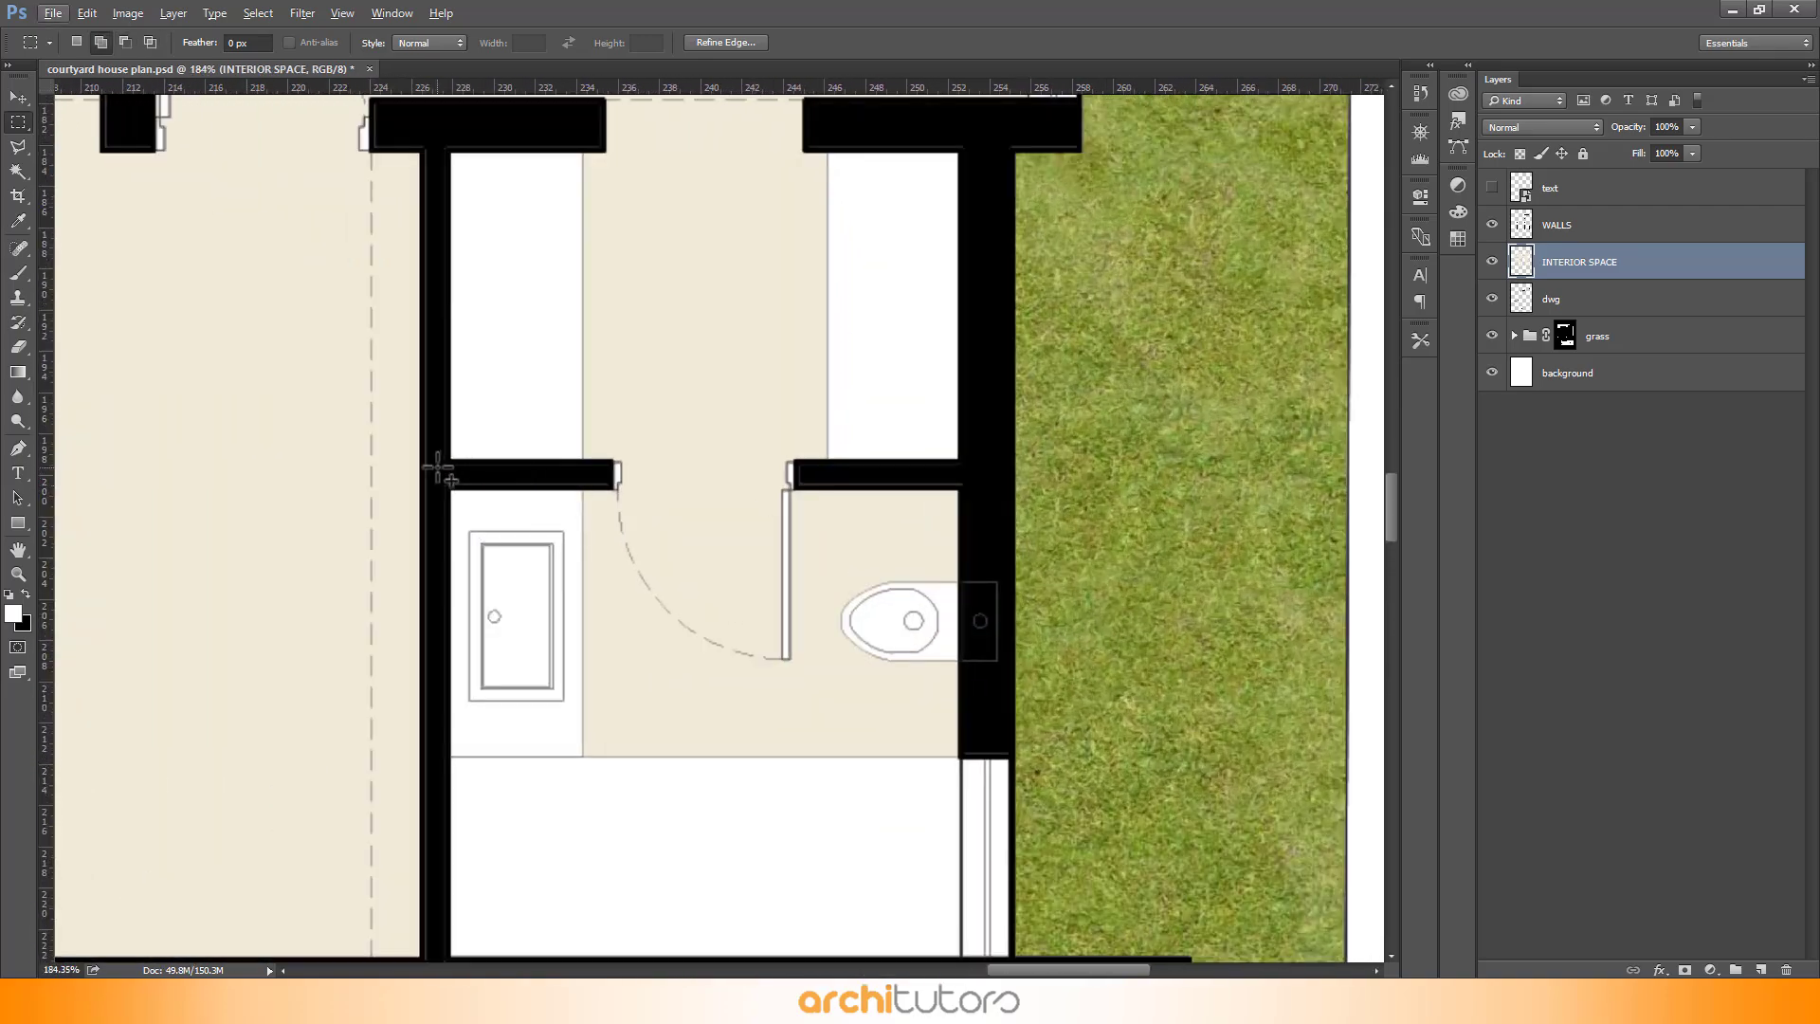
drag(446, 461, 998, 776)
- Copy the bathroom selections onto a new layer named TOILETS
scroll(1022, 594, down, 8)
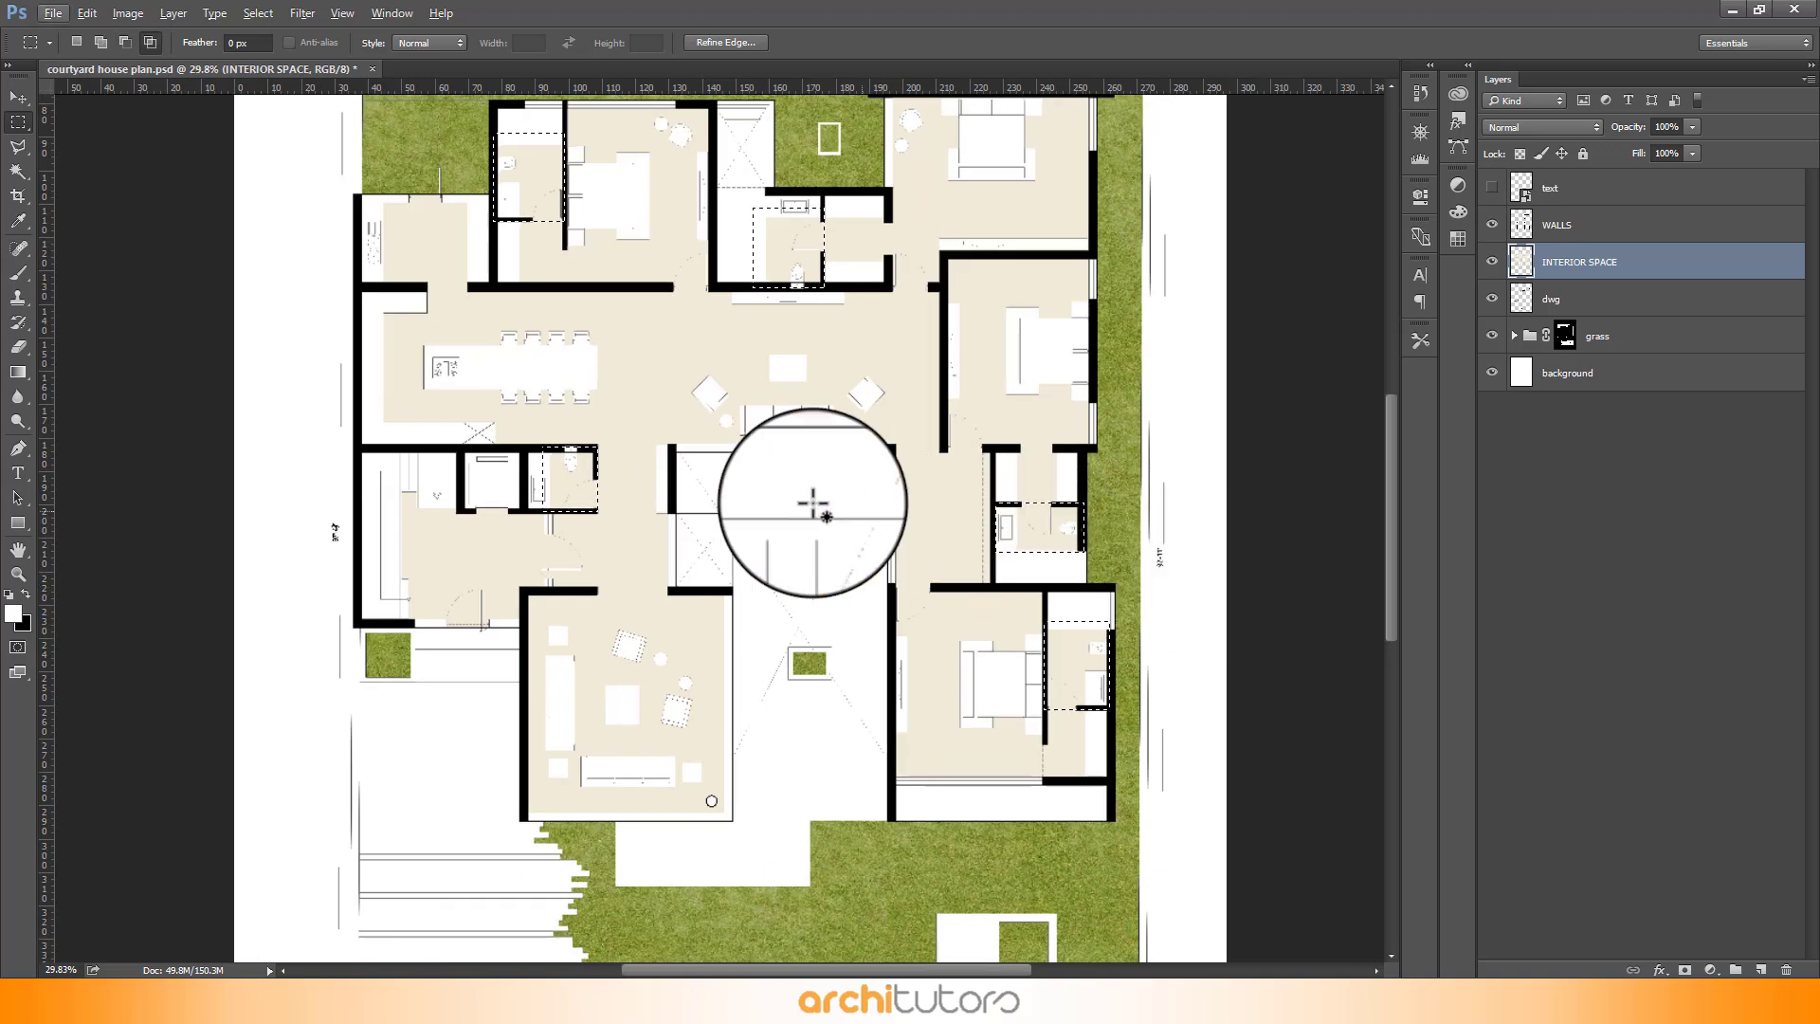
right_click(569, 474)
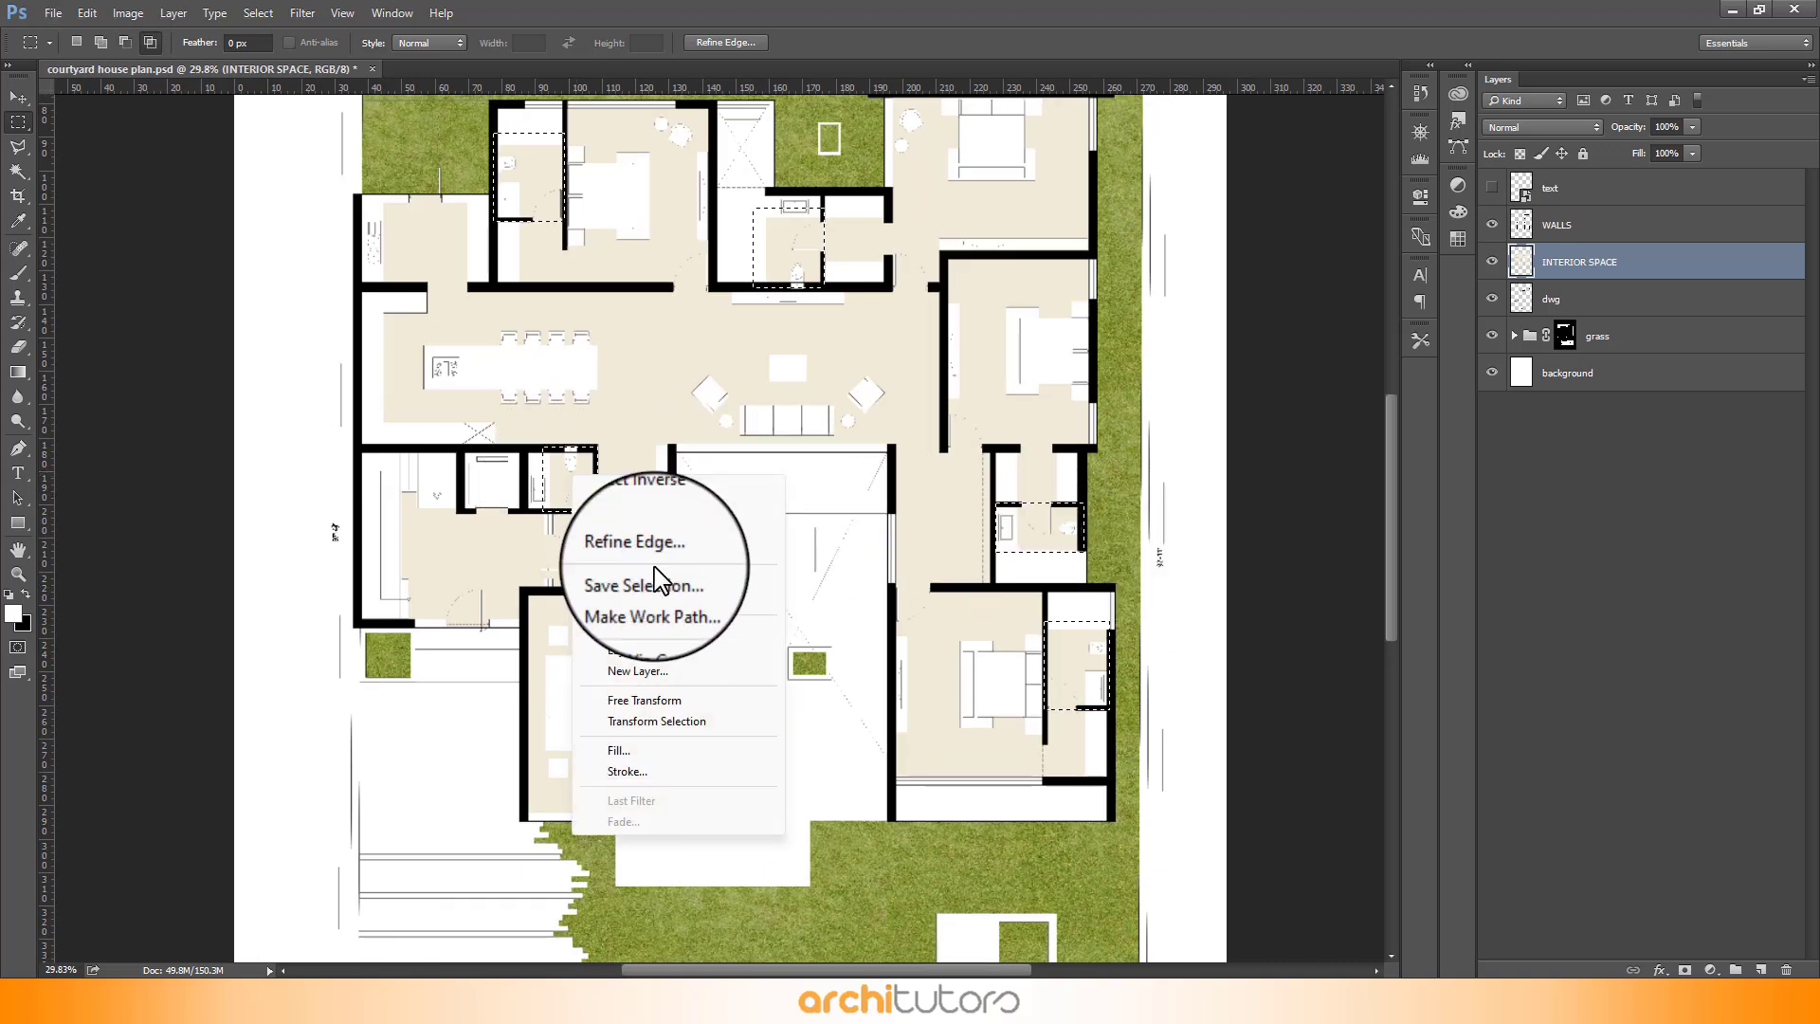
click(676, 659)
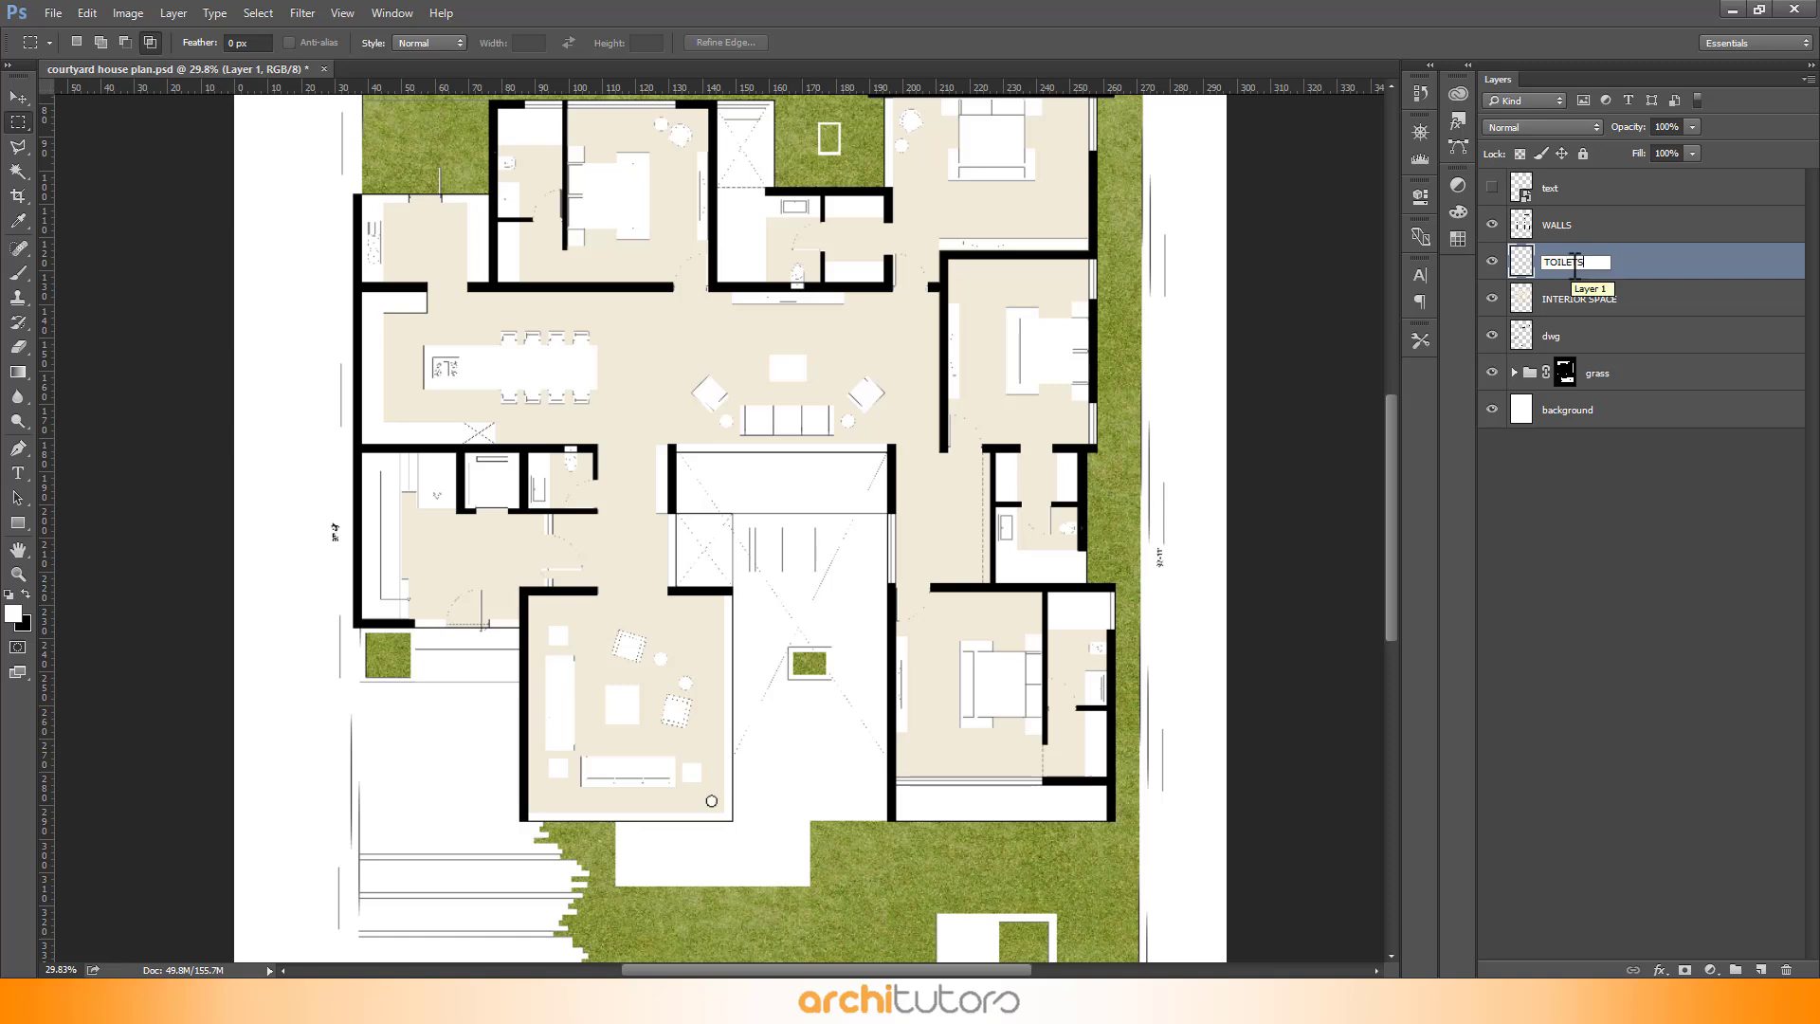
- Give the TOILETS layer a Color Overlay style with colour H 180, S 5, B 86
double_click(1664, 277)
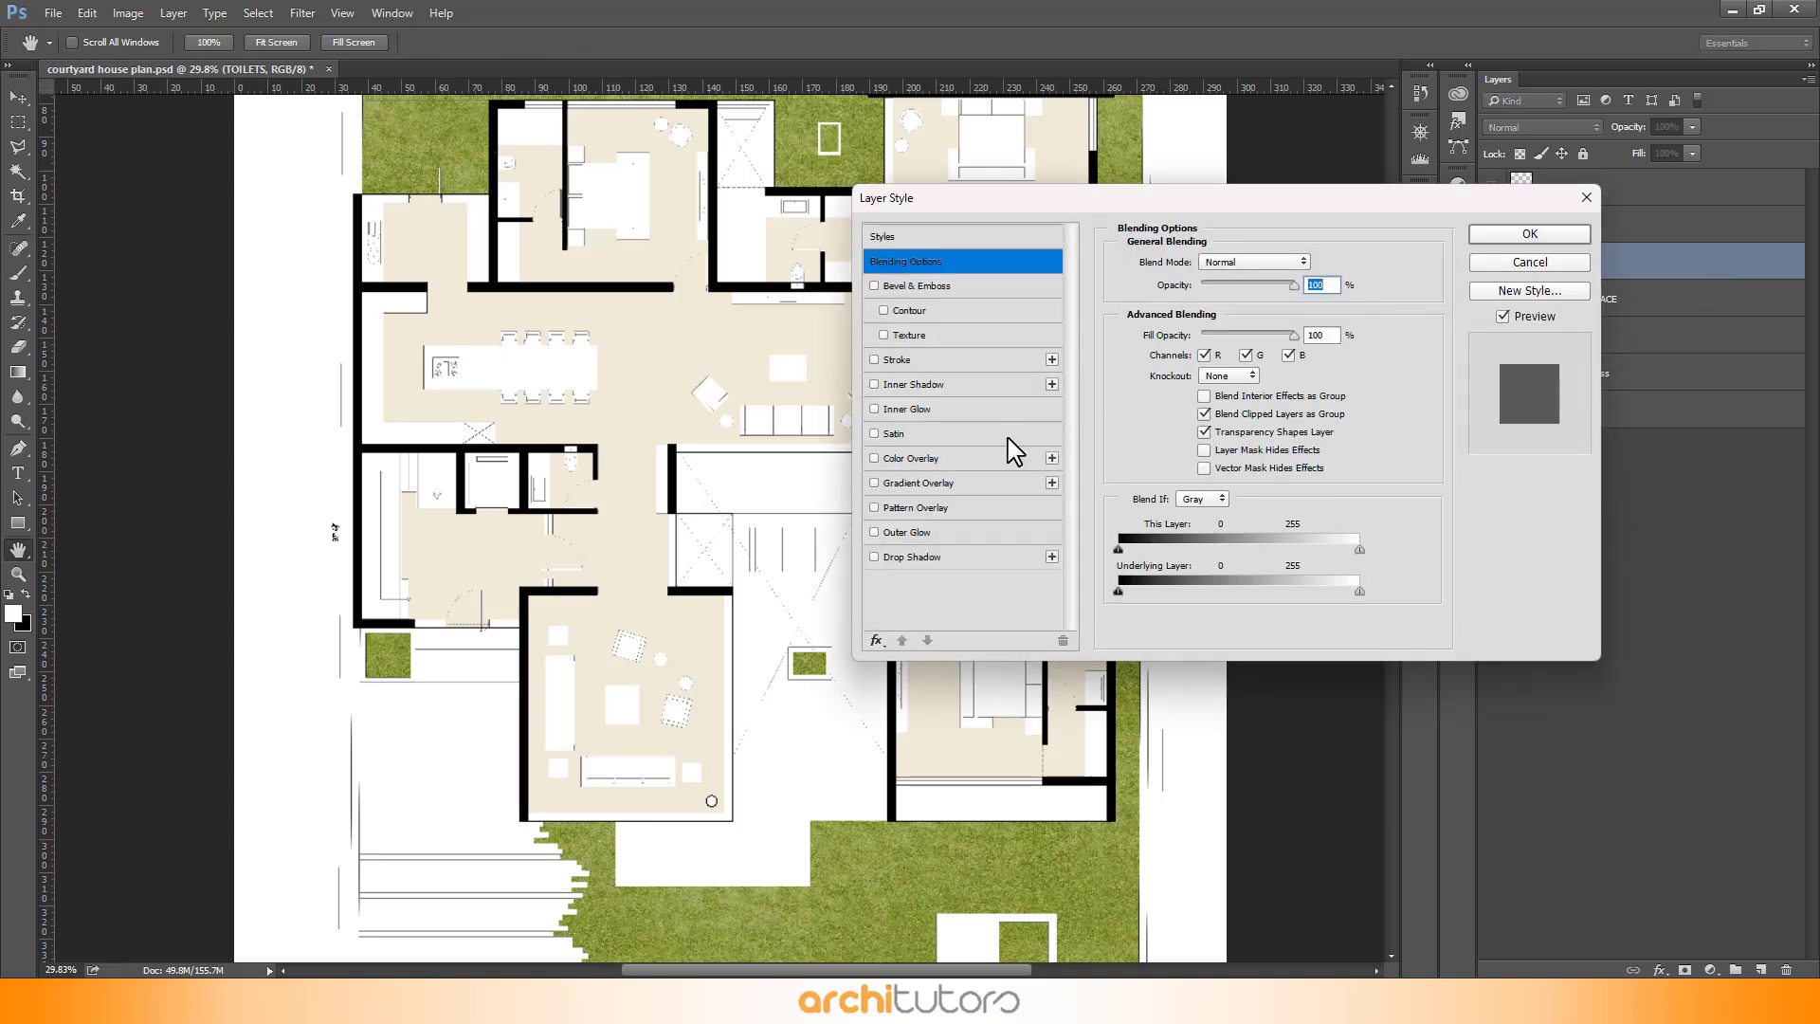
click(910, 457)
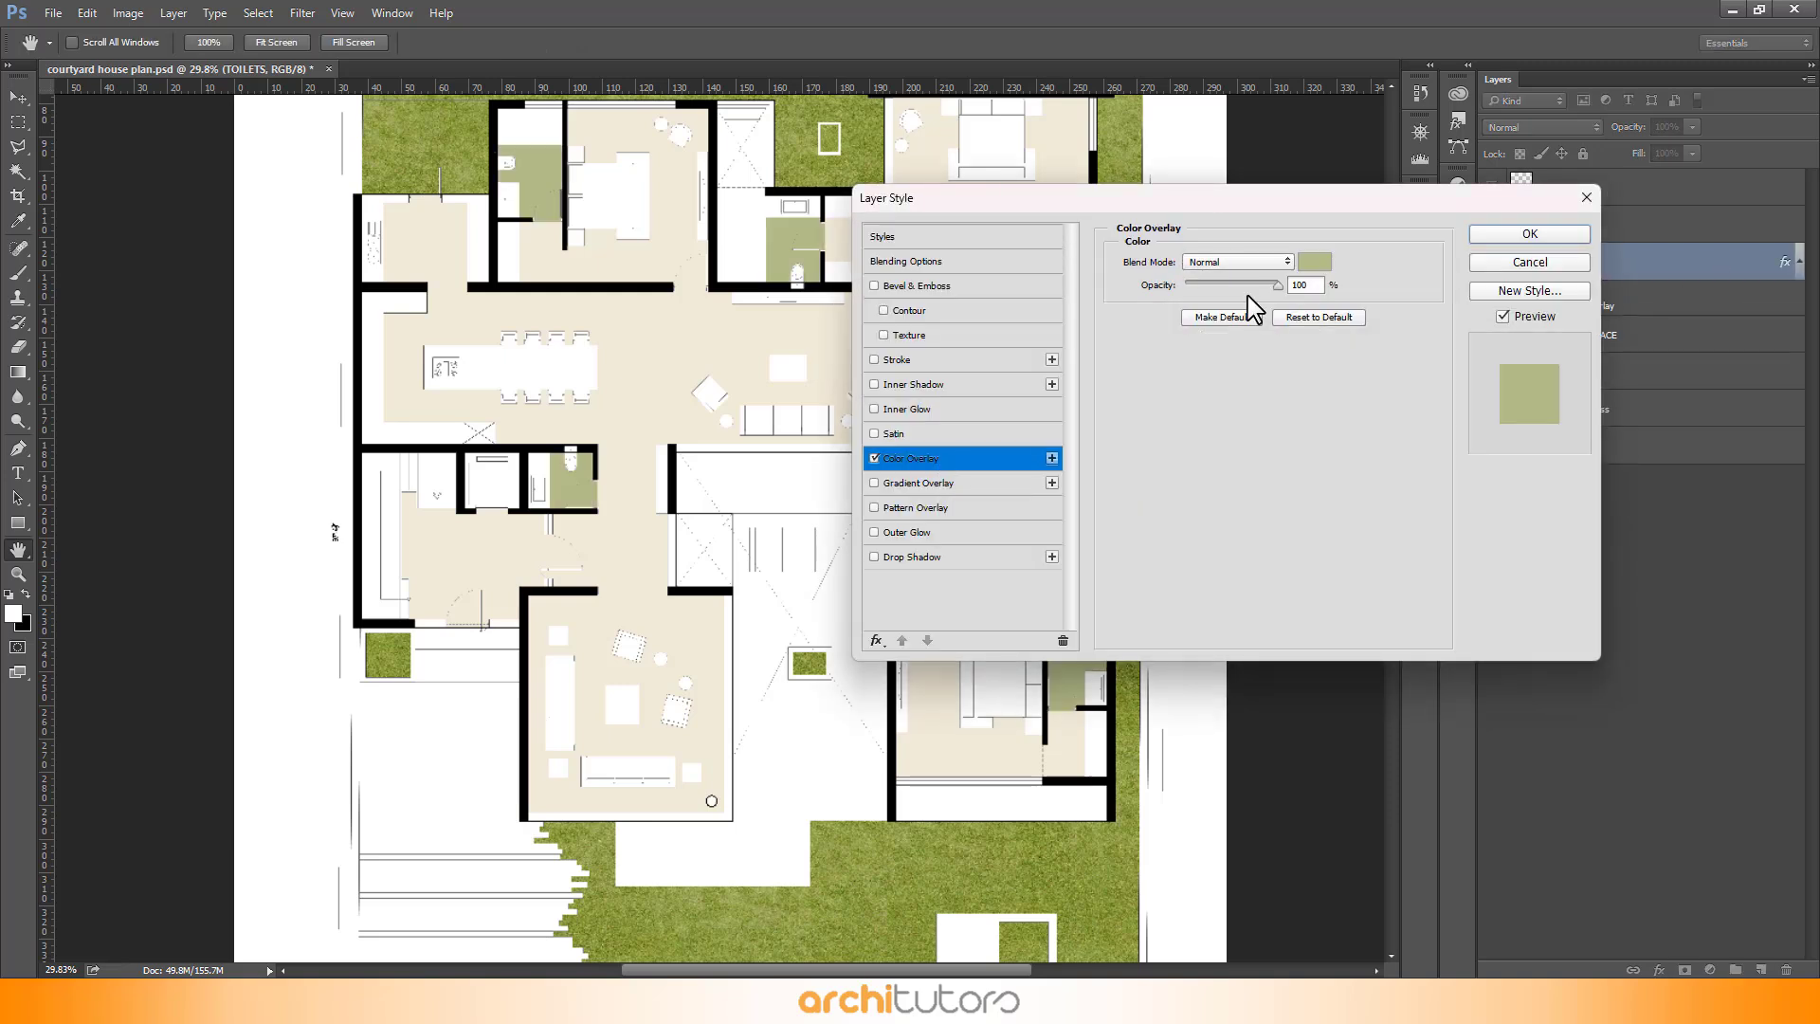
click(1316, 265)
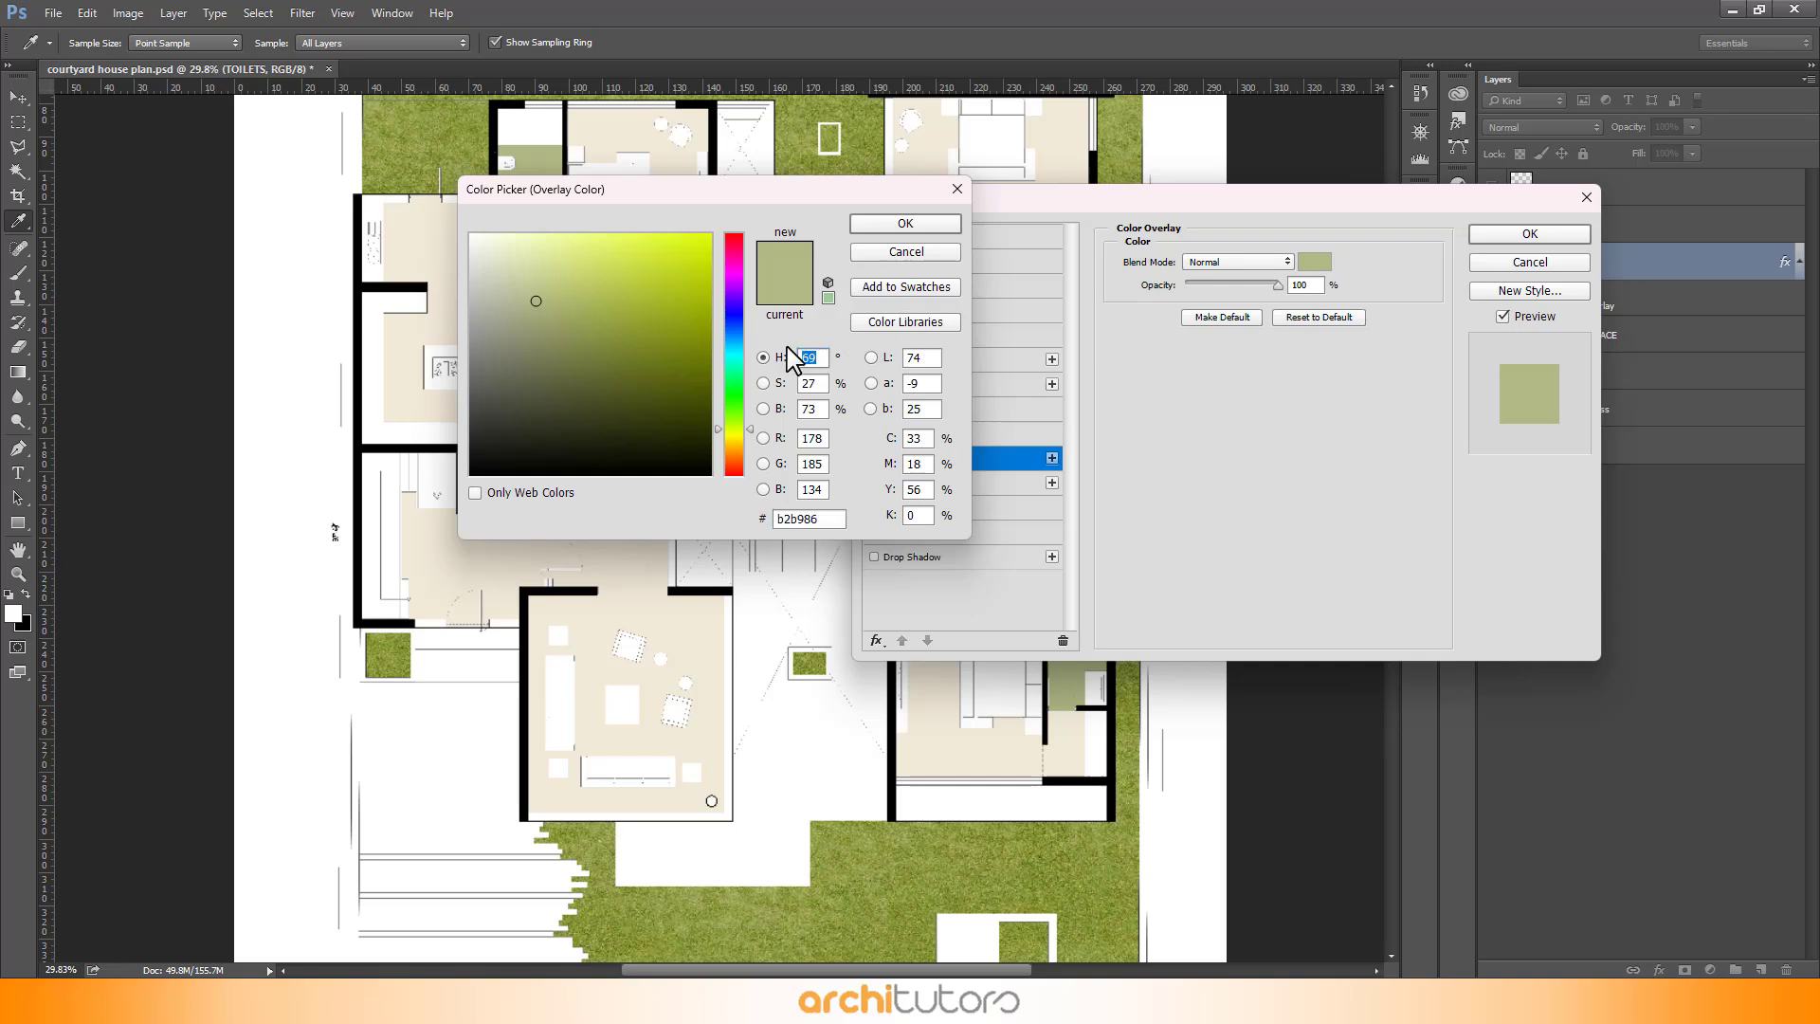
text(180)
text(5)
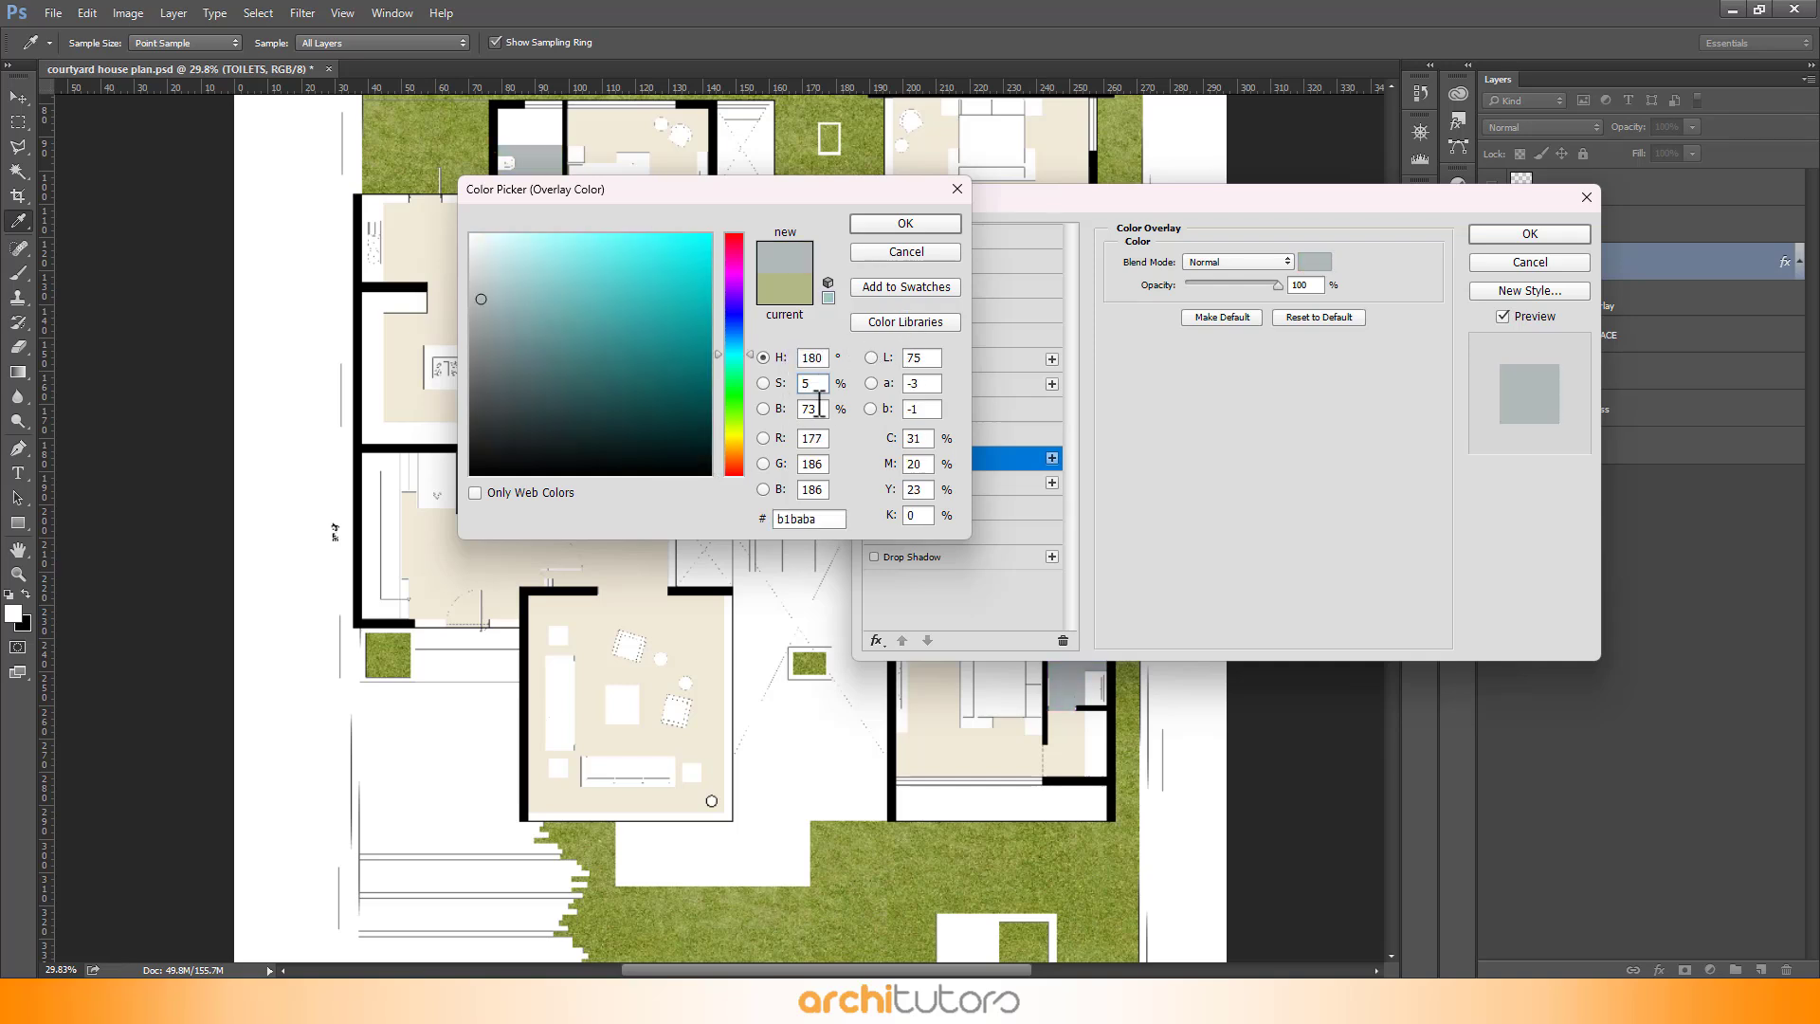
text(86)
click(891, 224)
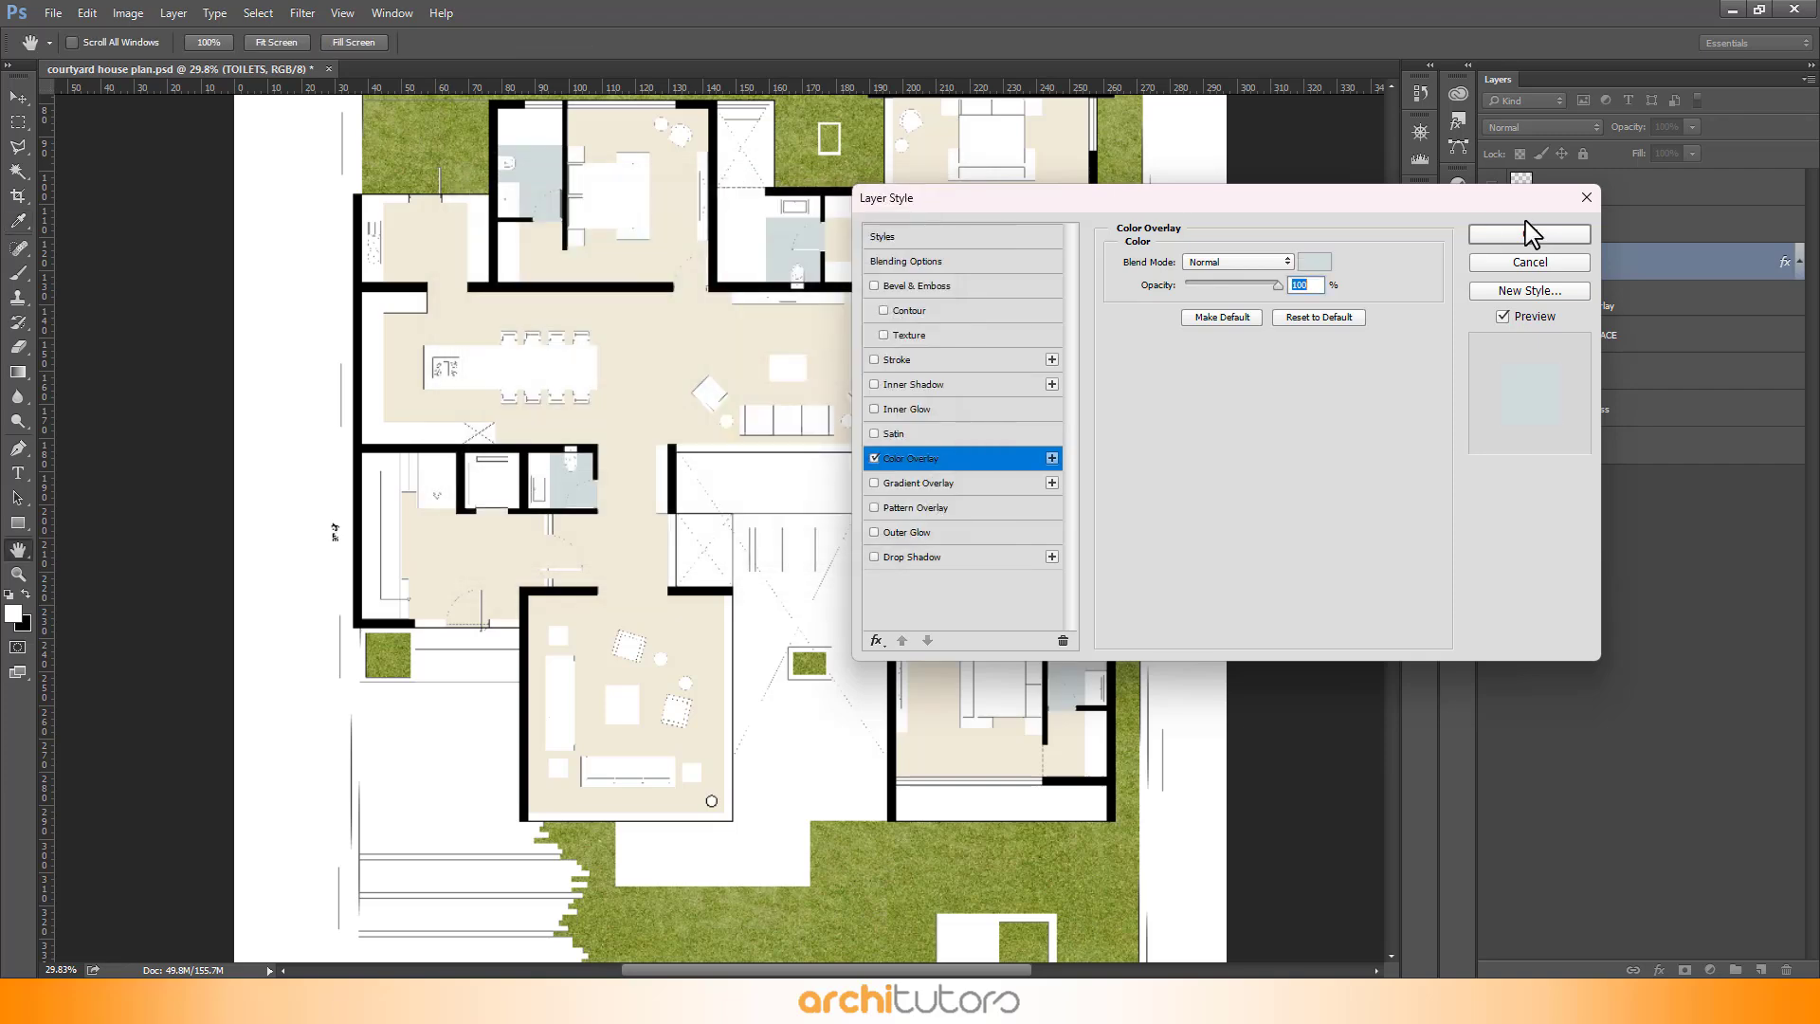
click(1528, 235)
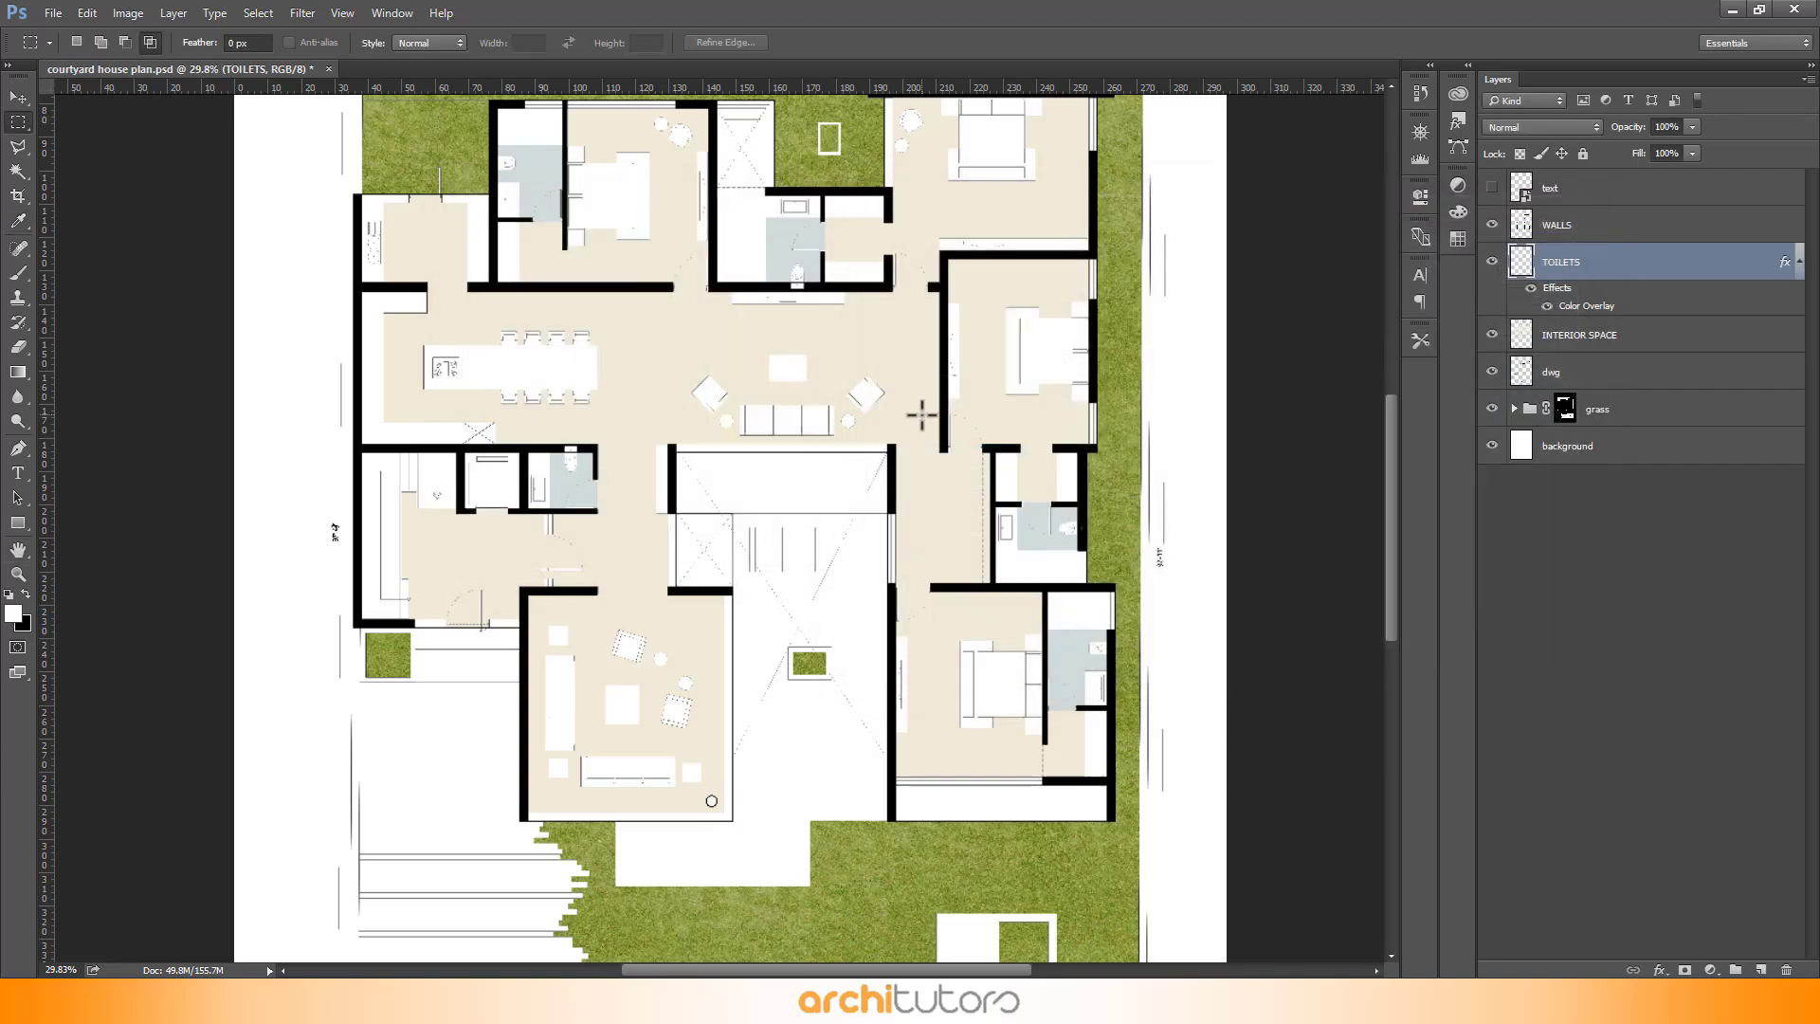
- Select the small toilet cistern shape on the dwg layer with the Magic Wand
click(19, 98)
scroll(512, 166, up, 5)
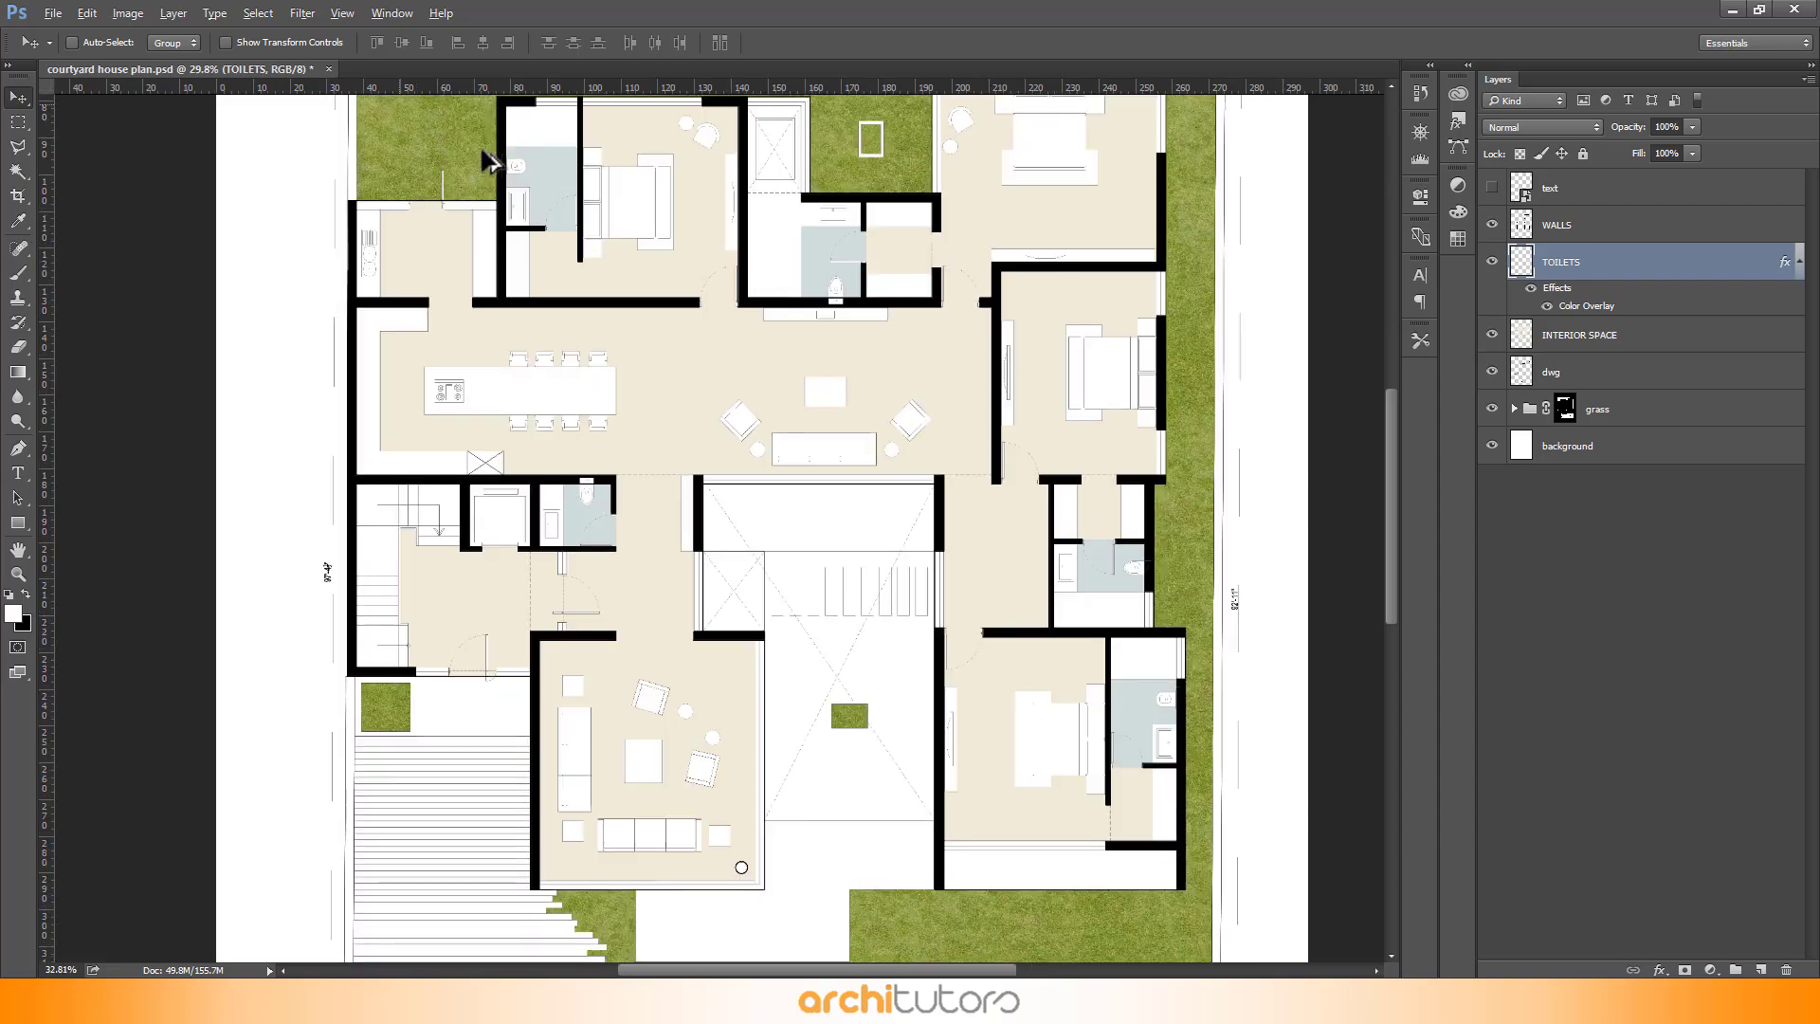
scroll(522, 170, up, 2)
scroll(231, 191, down, 5)
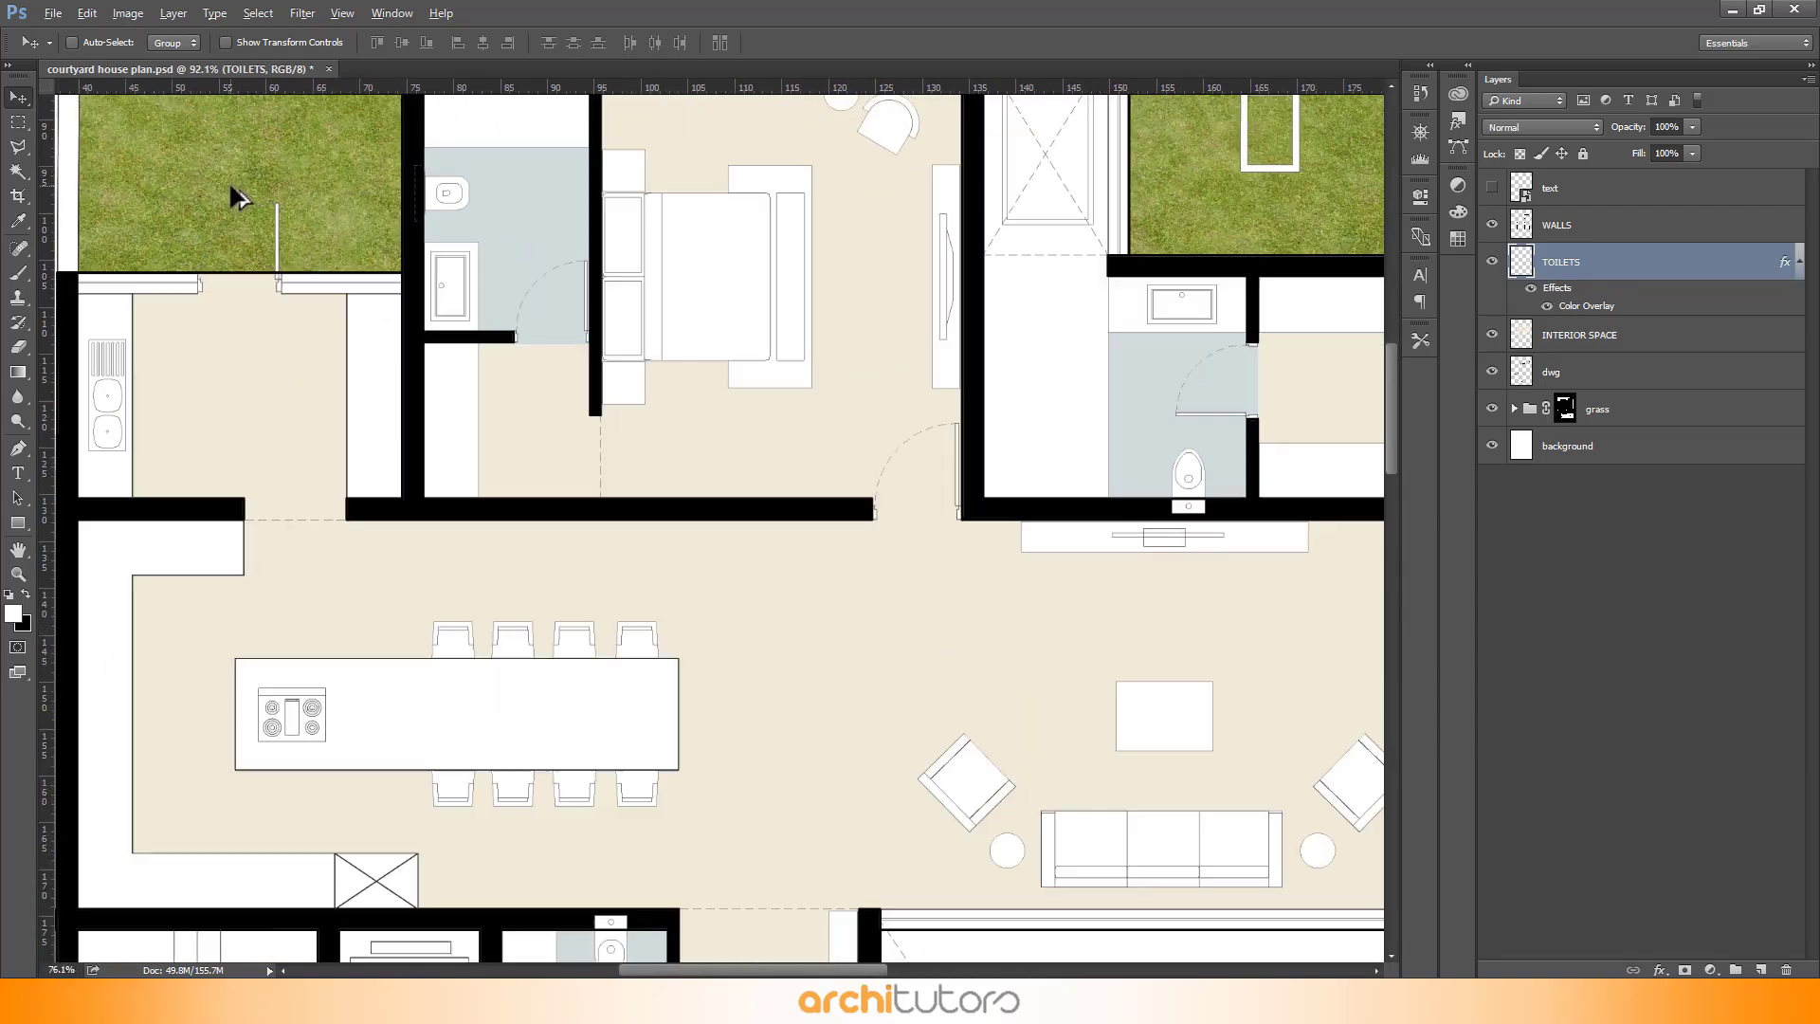
scroll(1043, 301, up, 3)
scroll(1043, 302, up, 2)
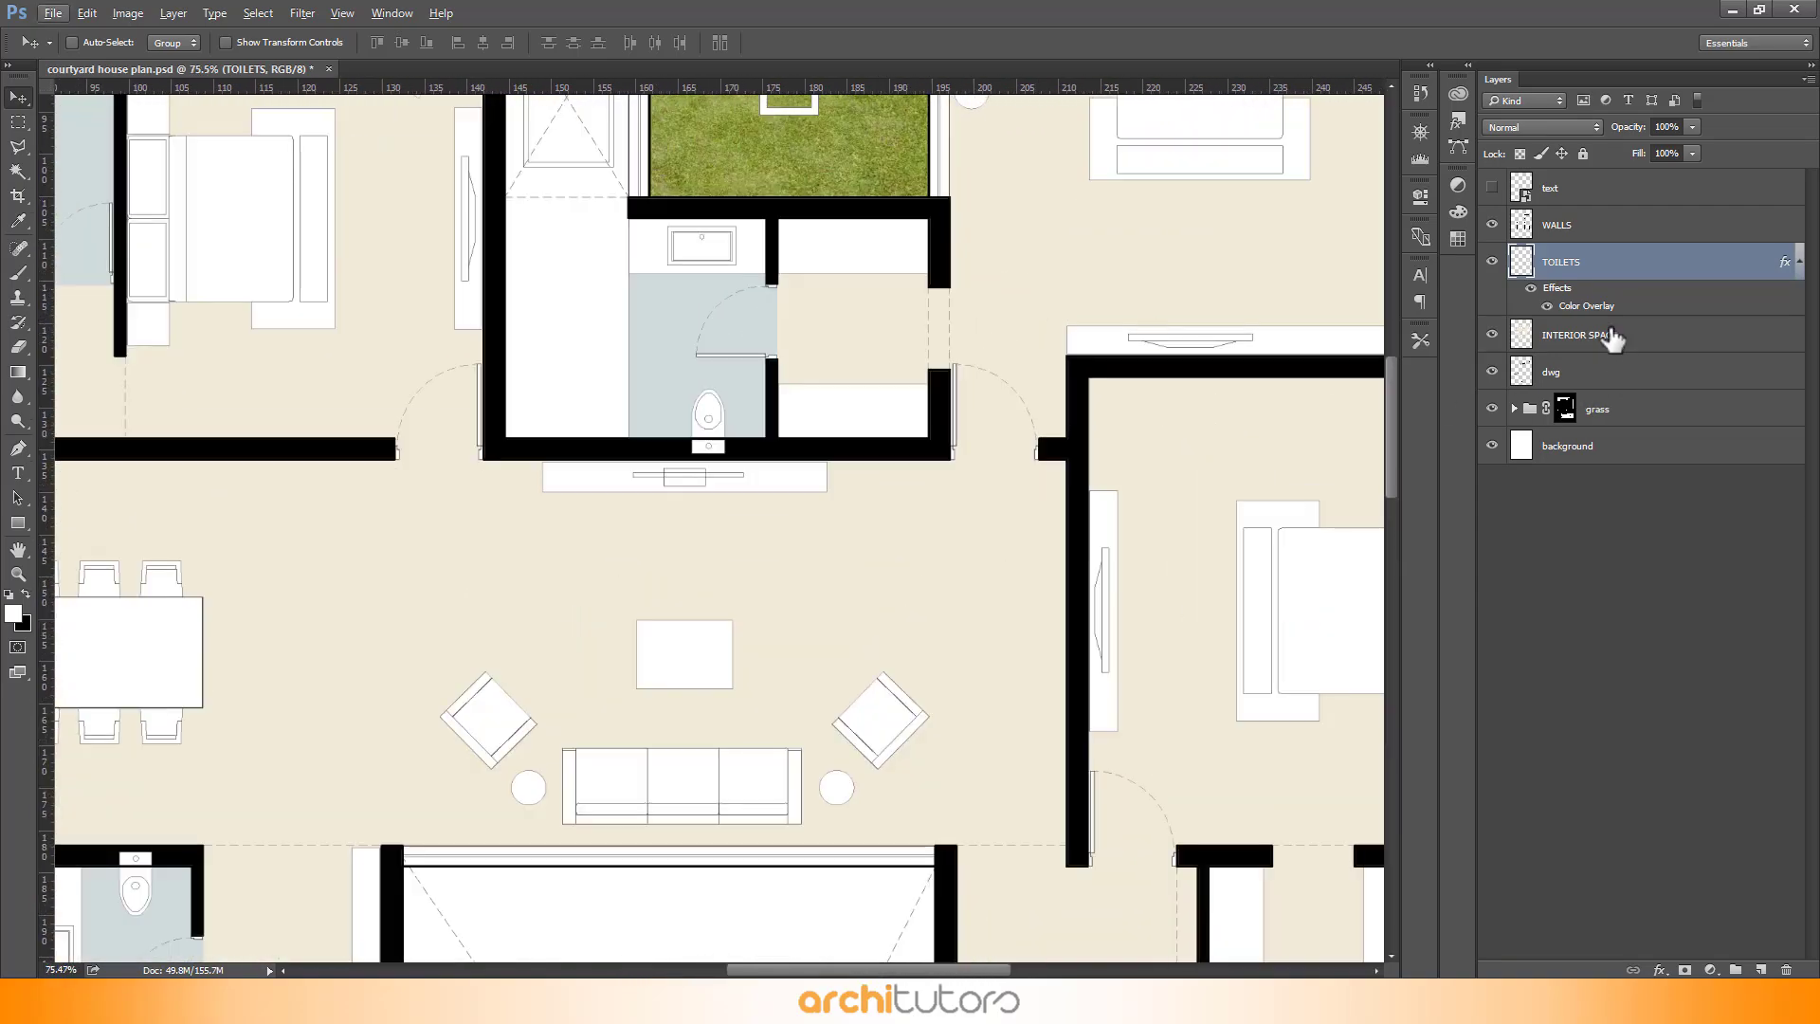
click(1675, 379)
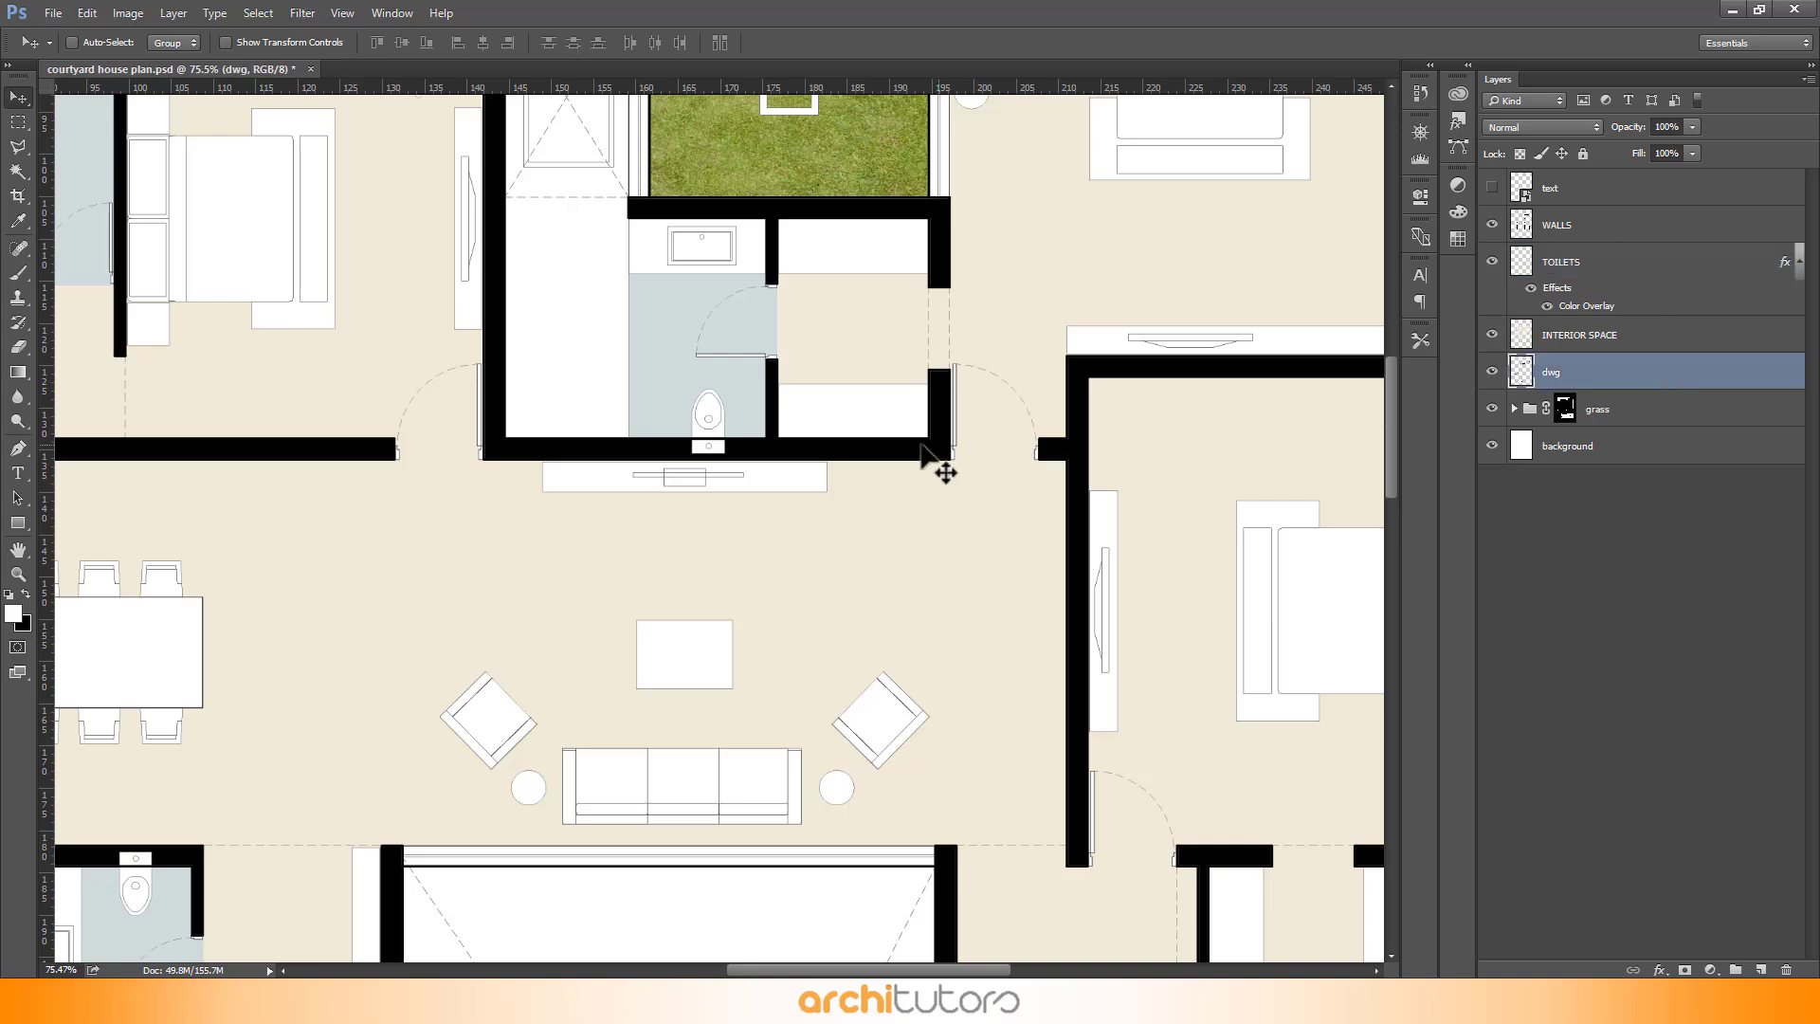
key(w)
scroll(740, 444, up, 4)
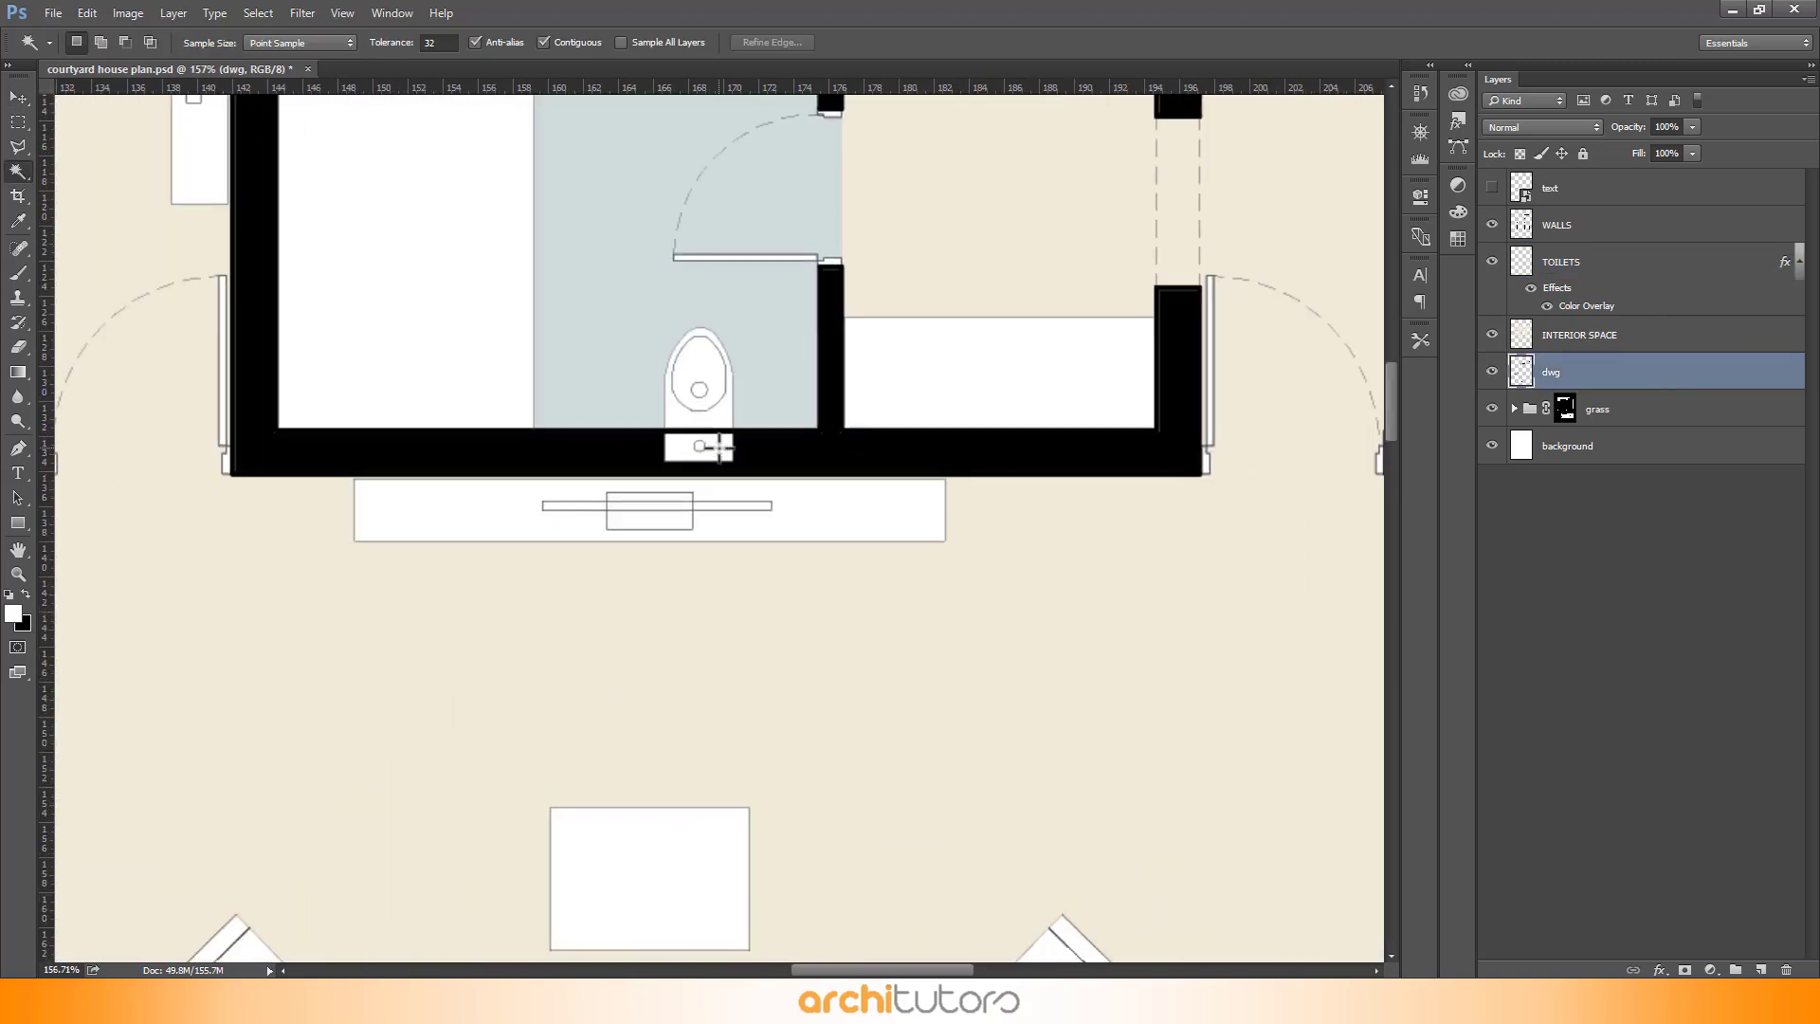
scroll(582, 341, down, 2)
scroll(667, 410, up, 4)
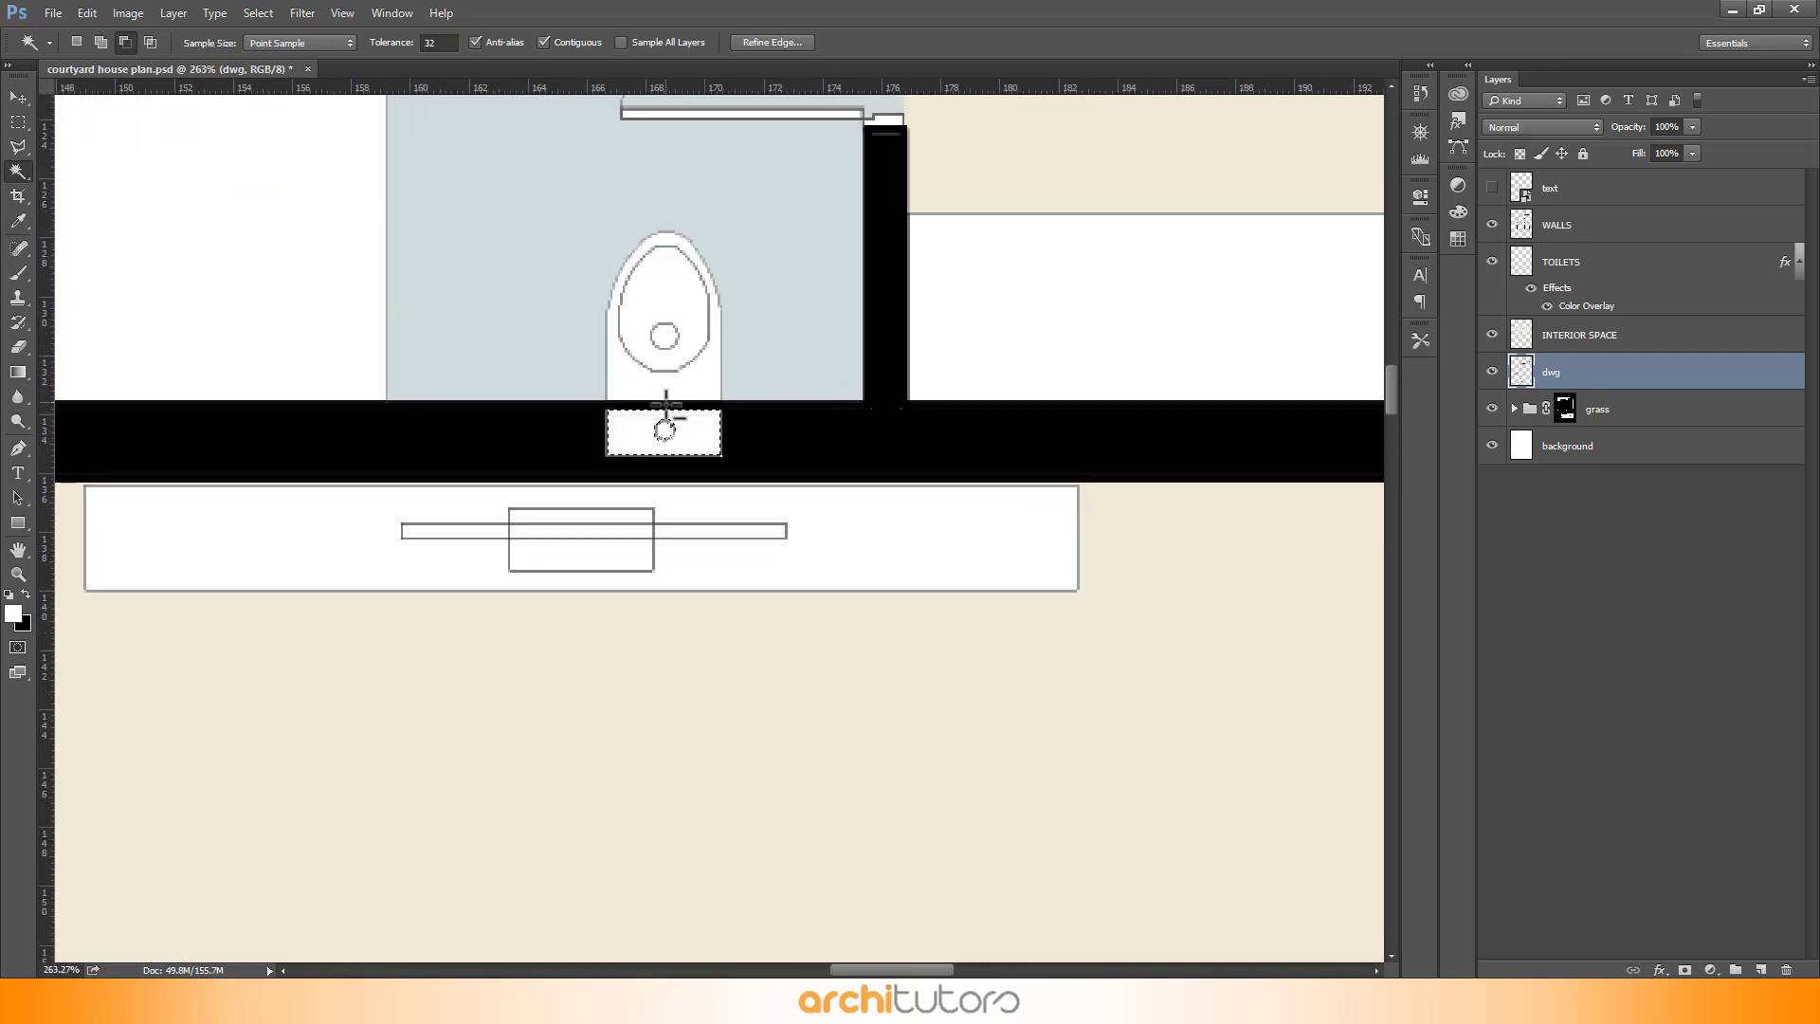
scroll(746, 237, down, 8)
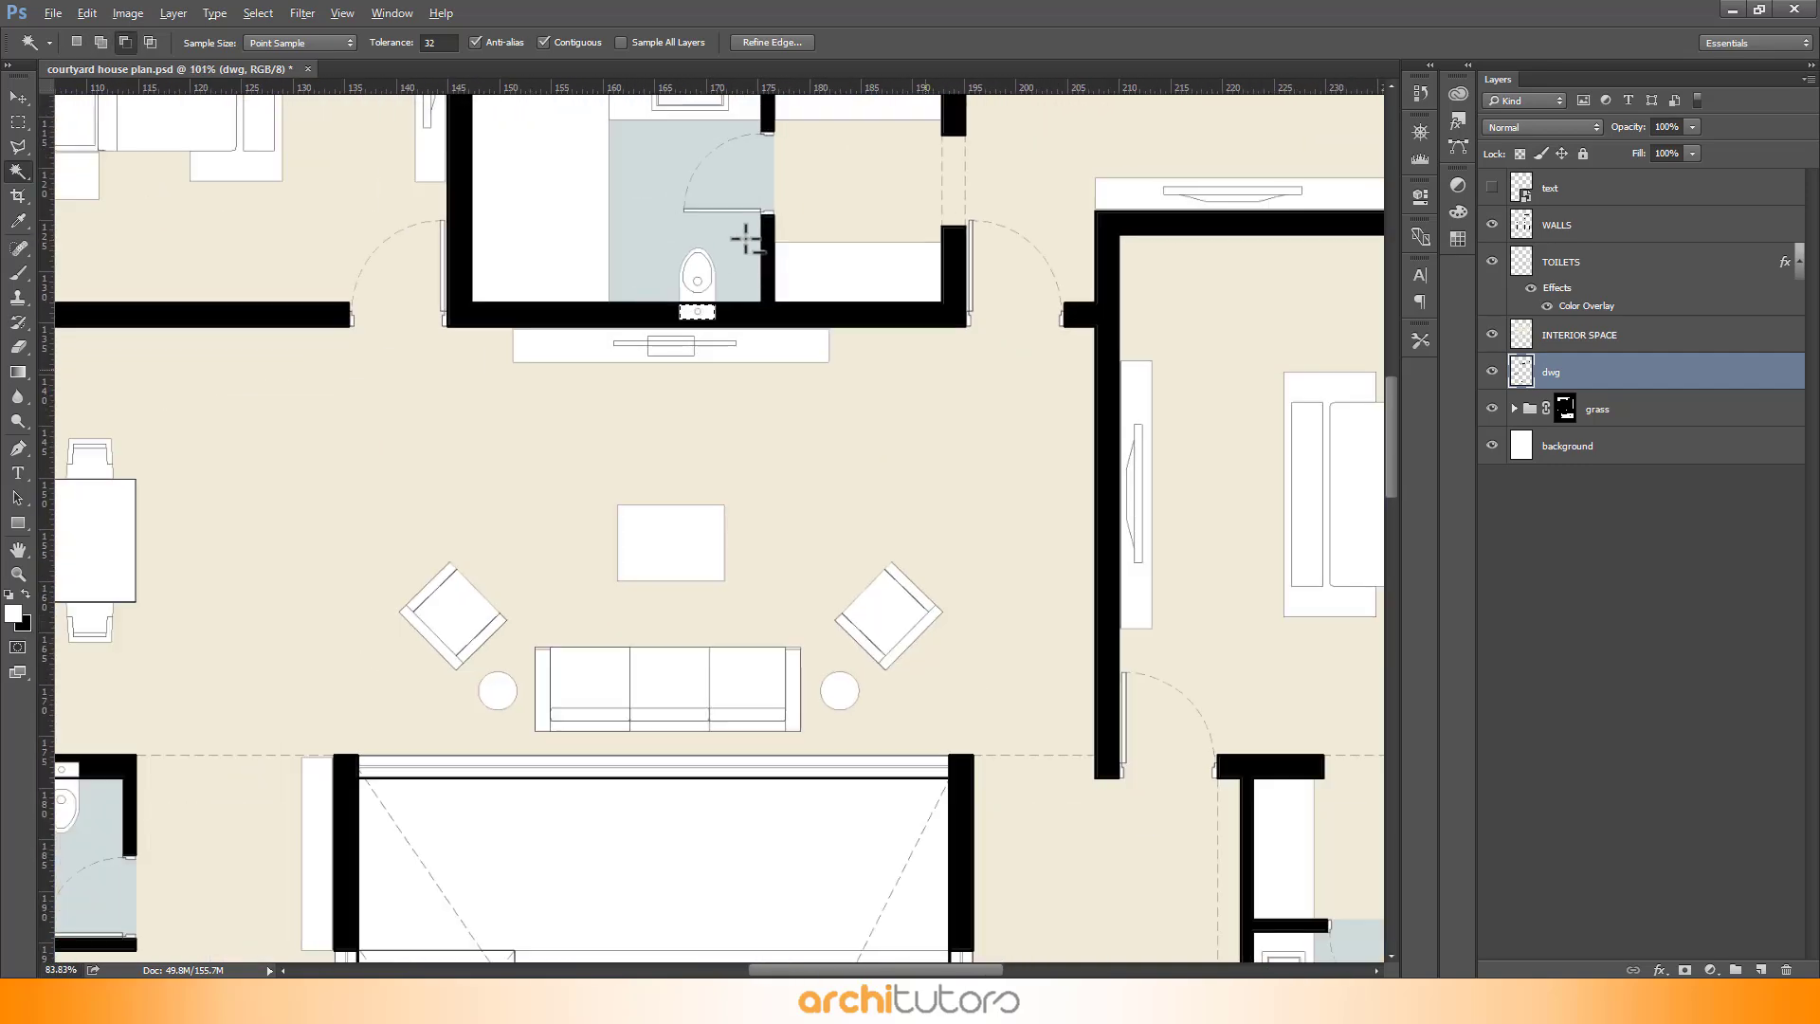
scroll(745, 237, down, 2)
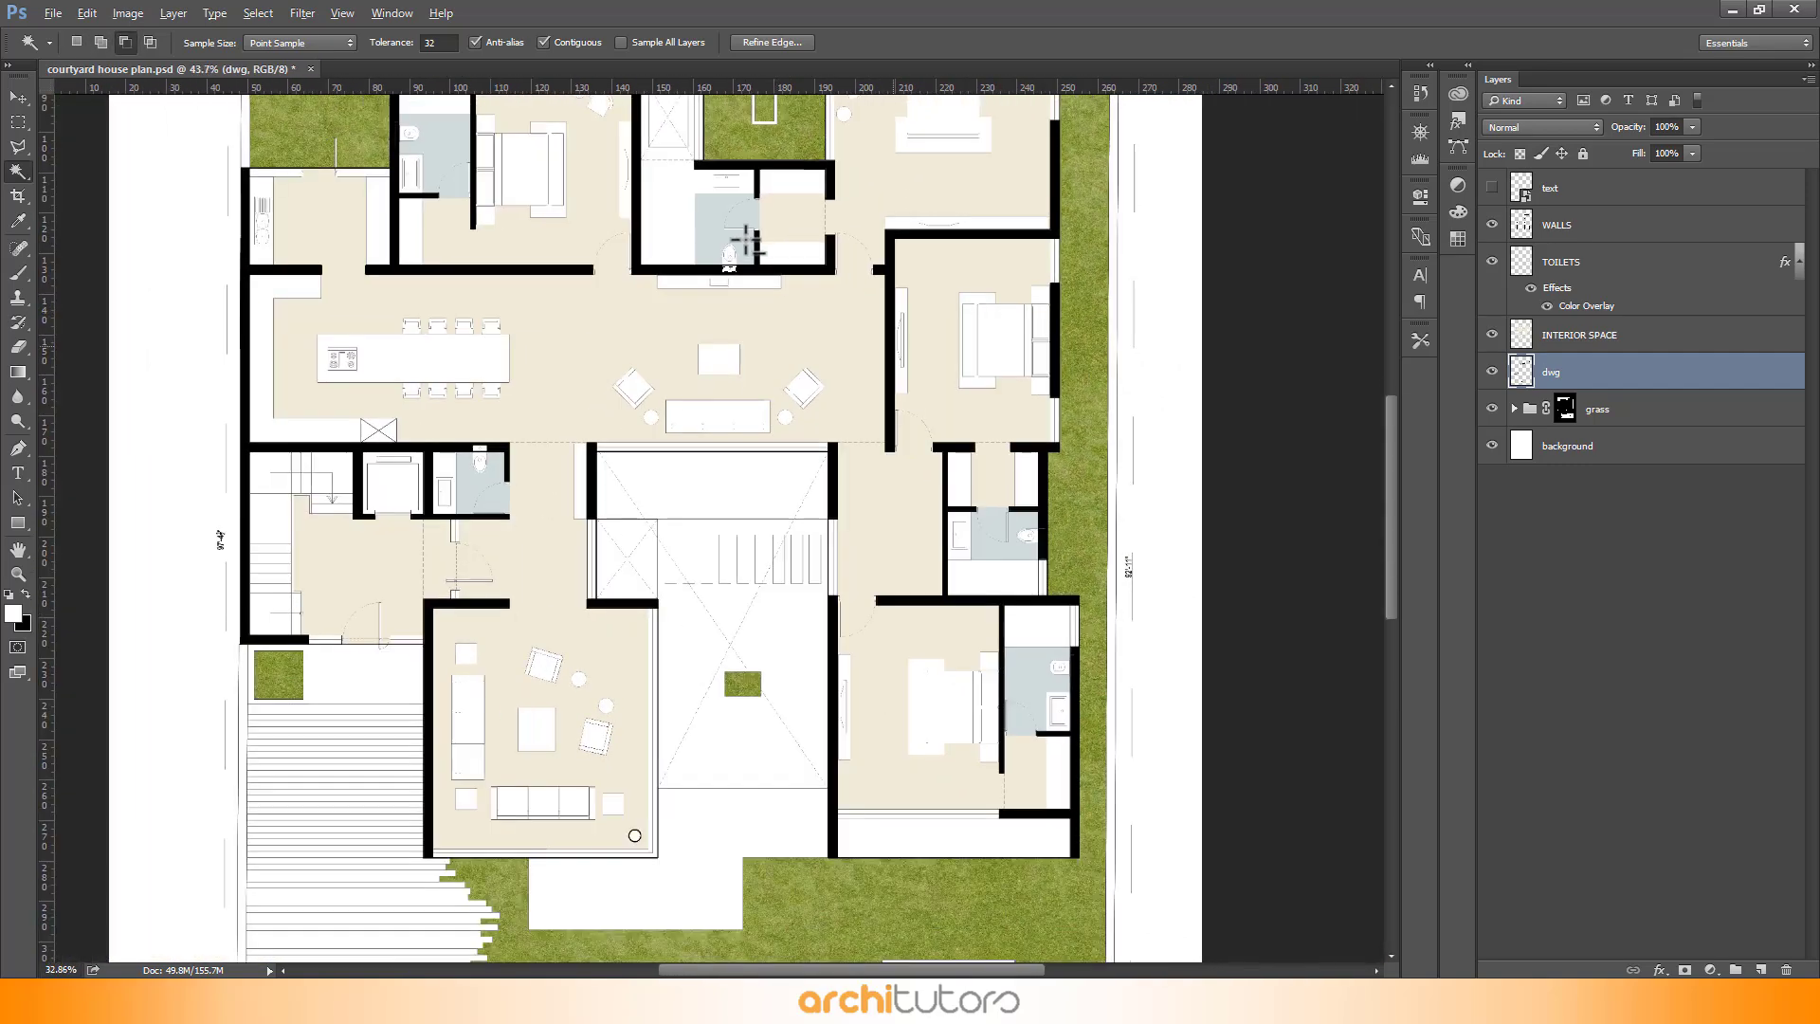
scroll(469, 424, up, 4)
scroll(468, 424, up, 8)
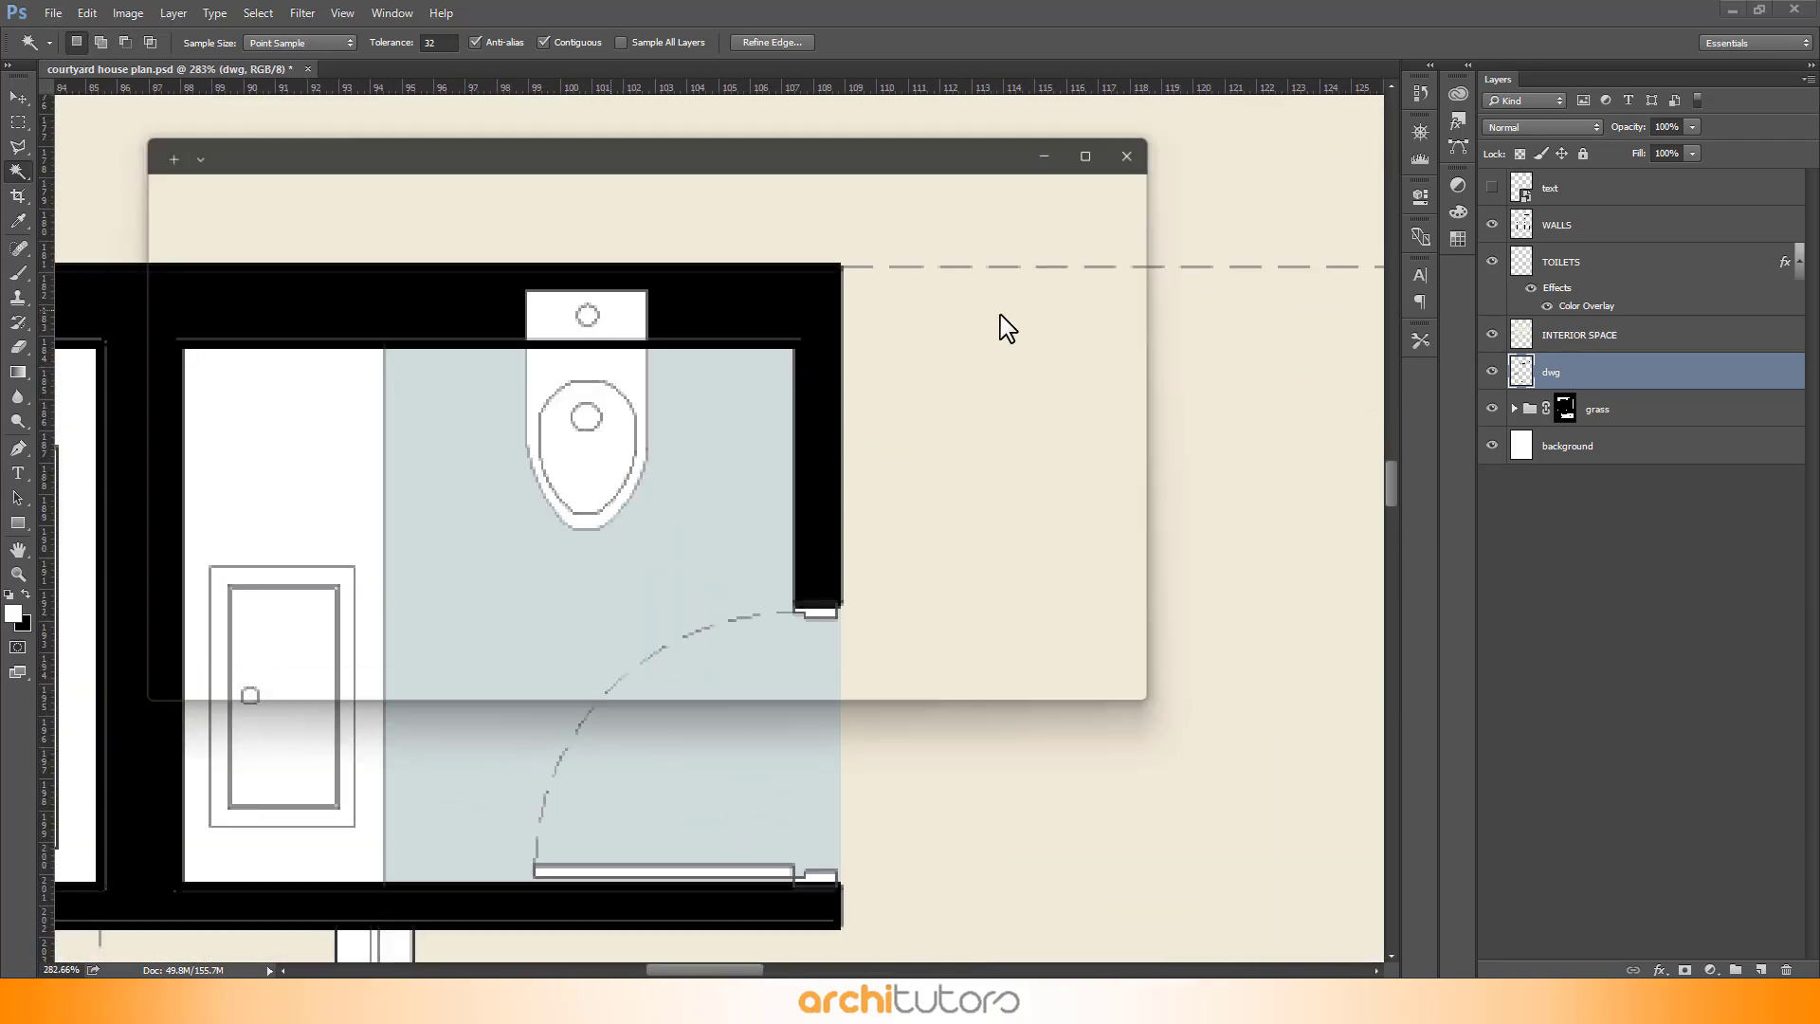
- Fill the cistern selection on the WALLS layer with black at 100% opacity
click(1657, 235)
key(shift+BackSpace)
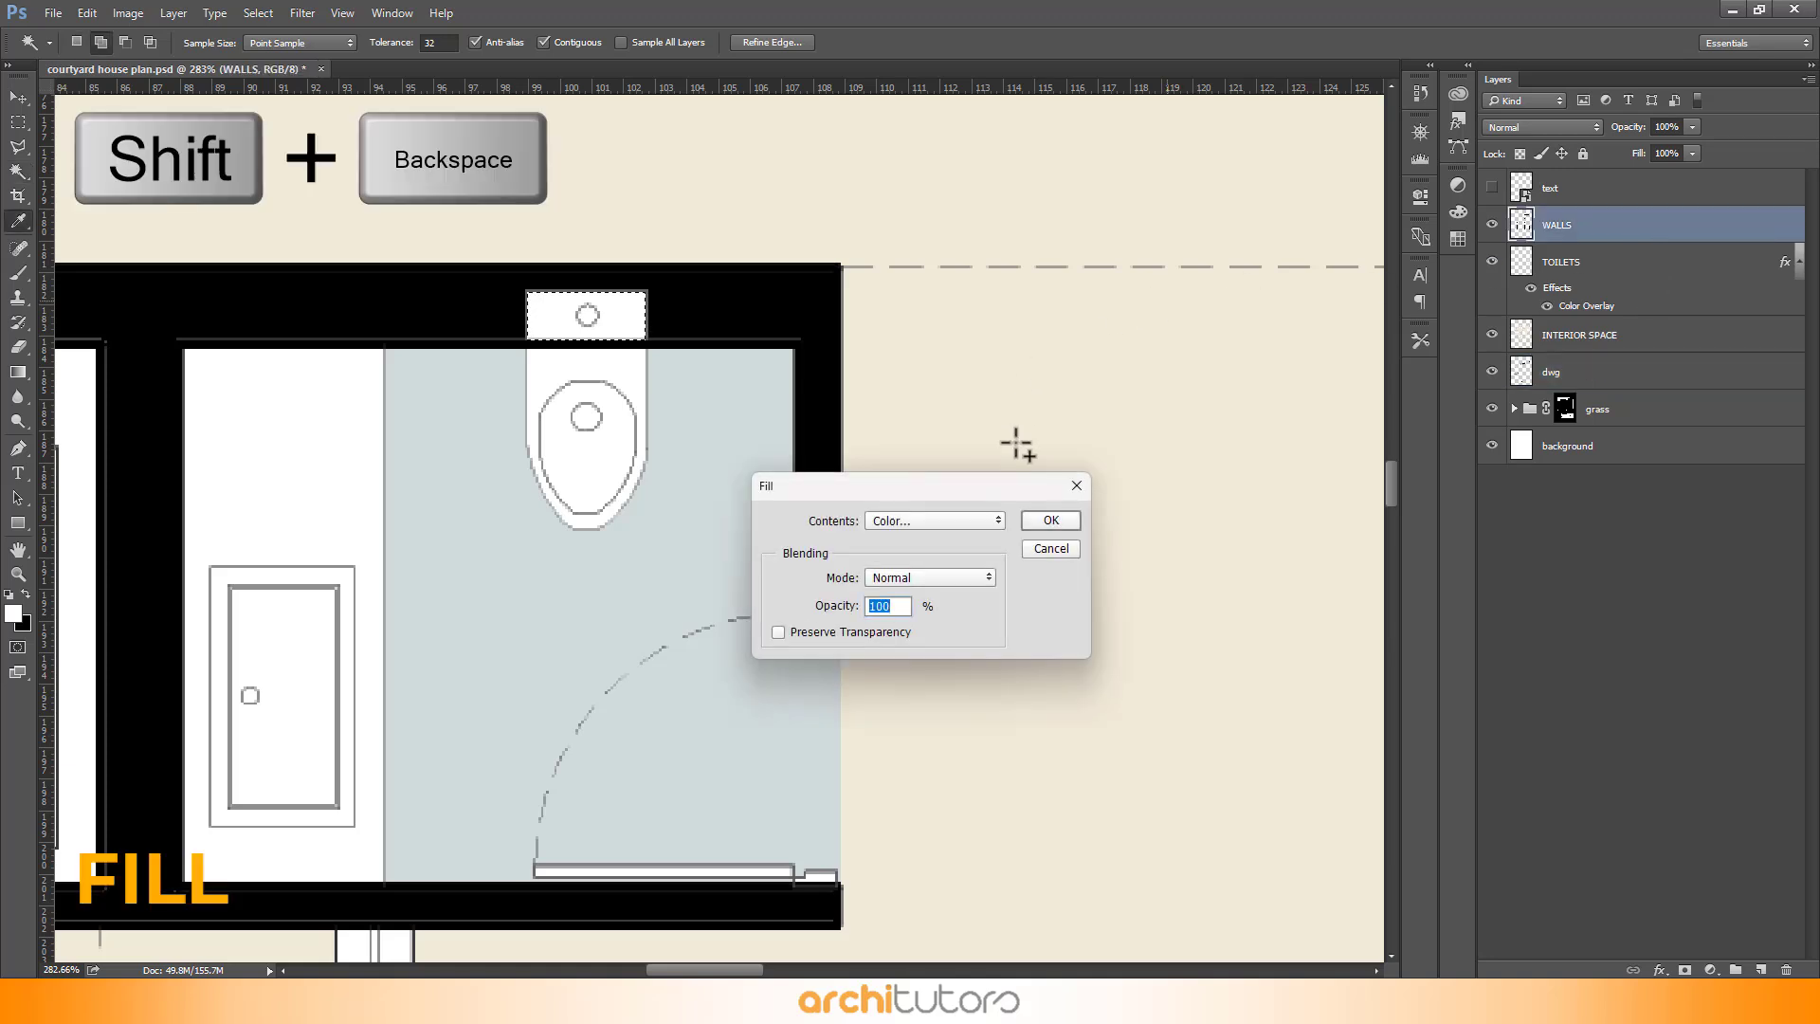
click(946, 521)
click(946, 550)
drag(493, 249, 453, 455)
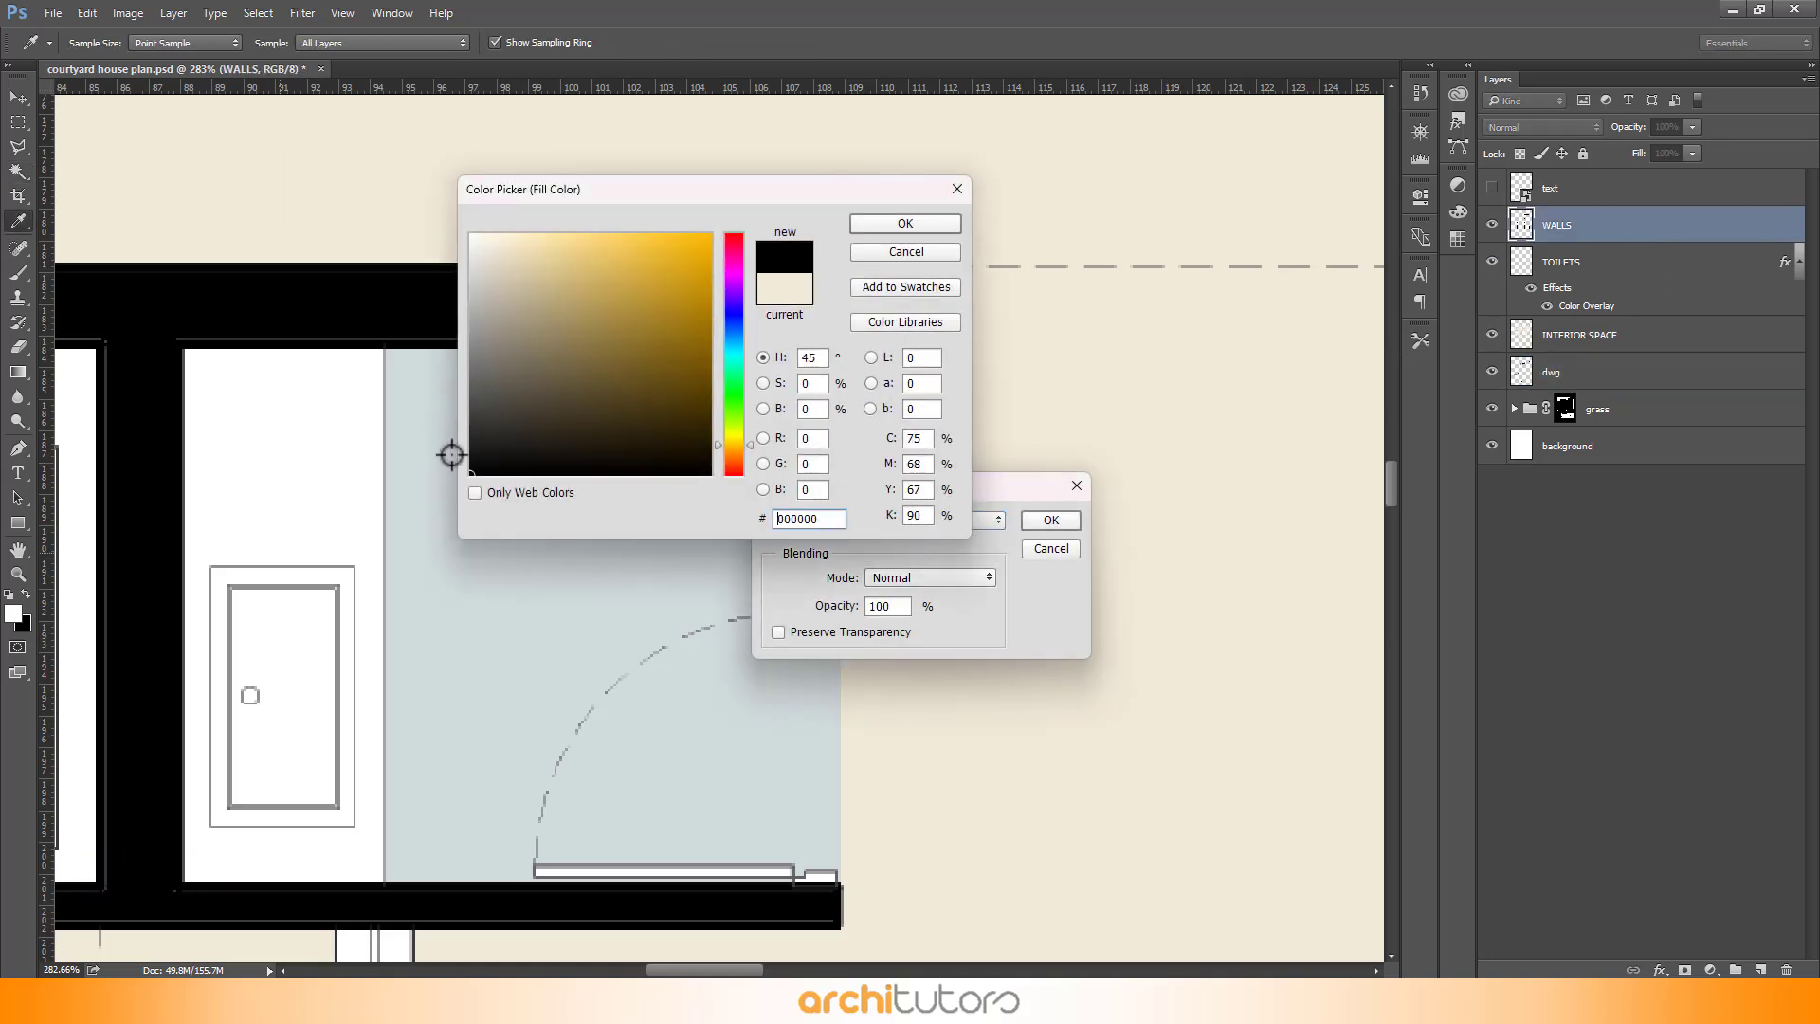
click(877, 228)
click(1051, 523)
key(w)
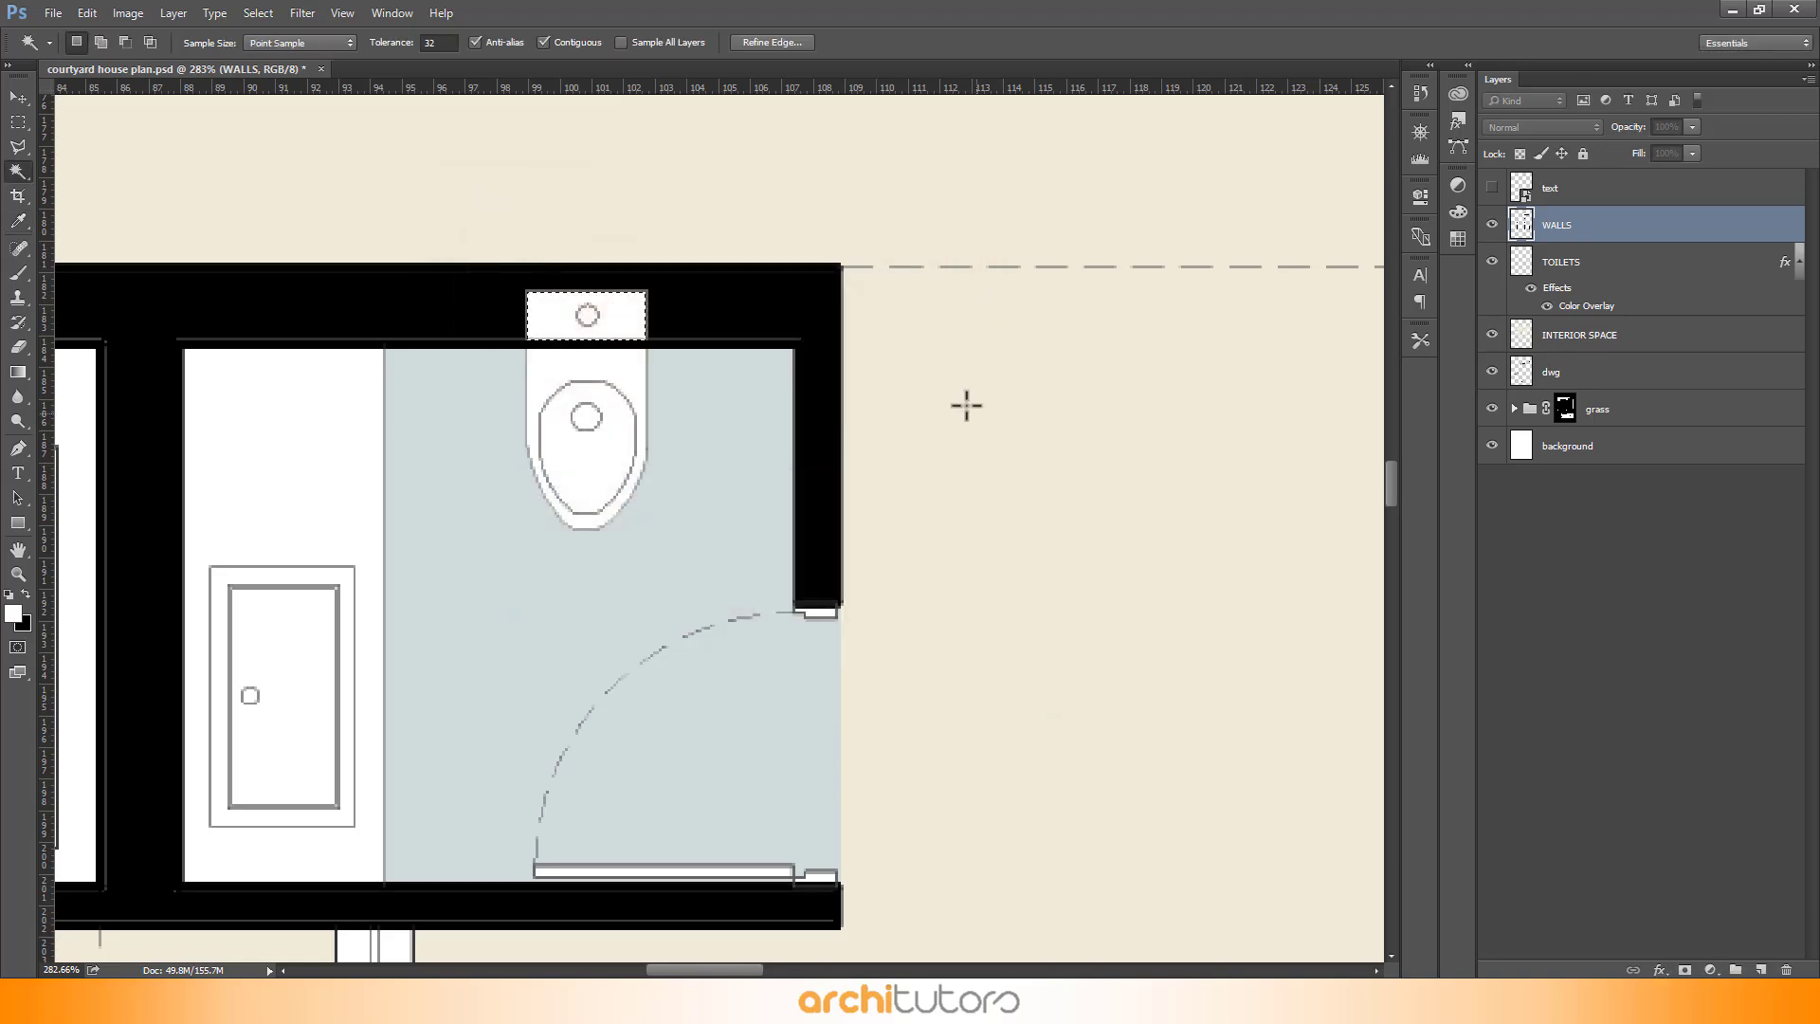
- Select the empty area around the plan on the dwg layer with the Magic Wand and add a new layer named GREY
scroll(634, 450, down, 10)
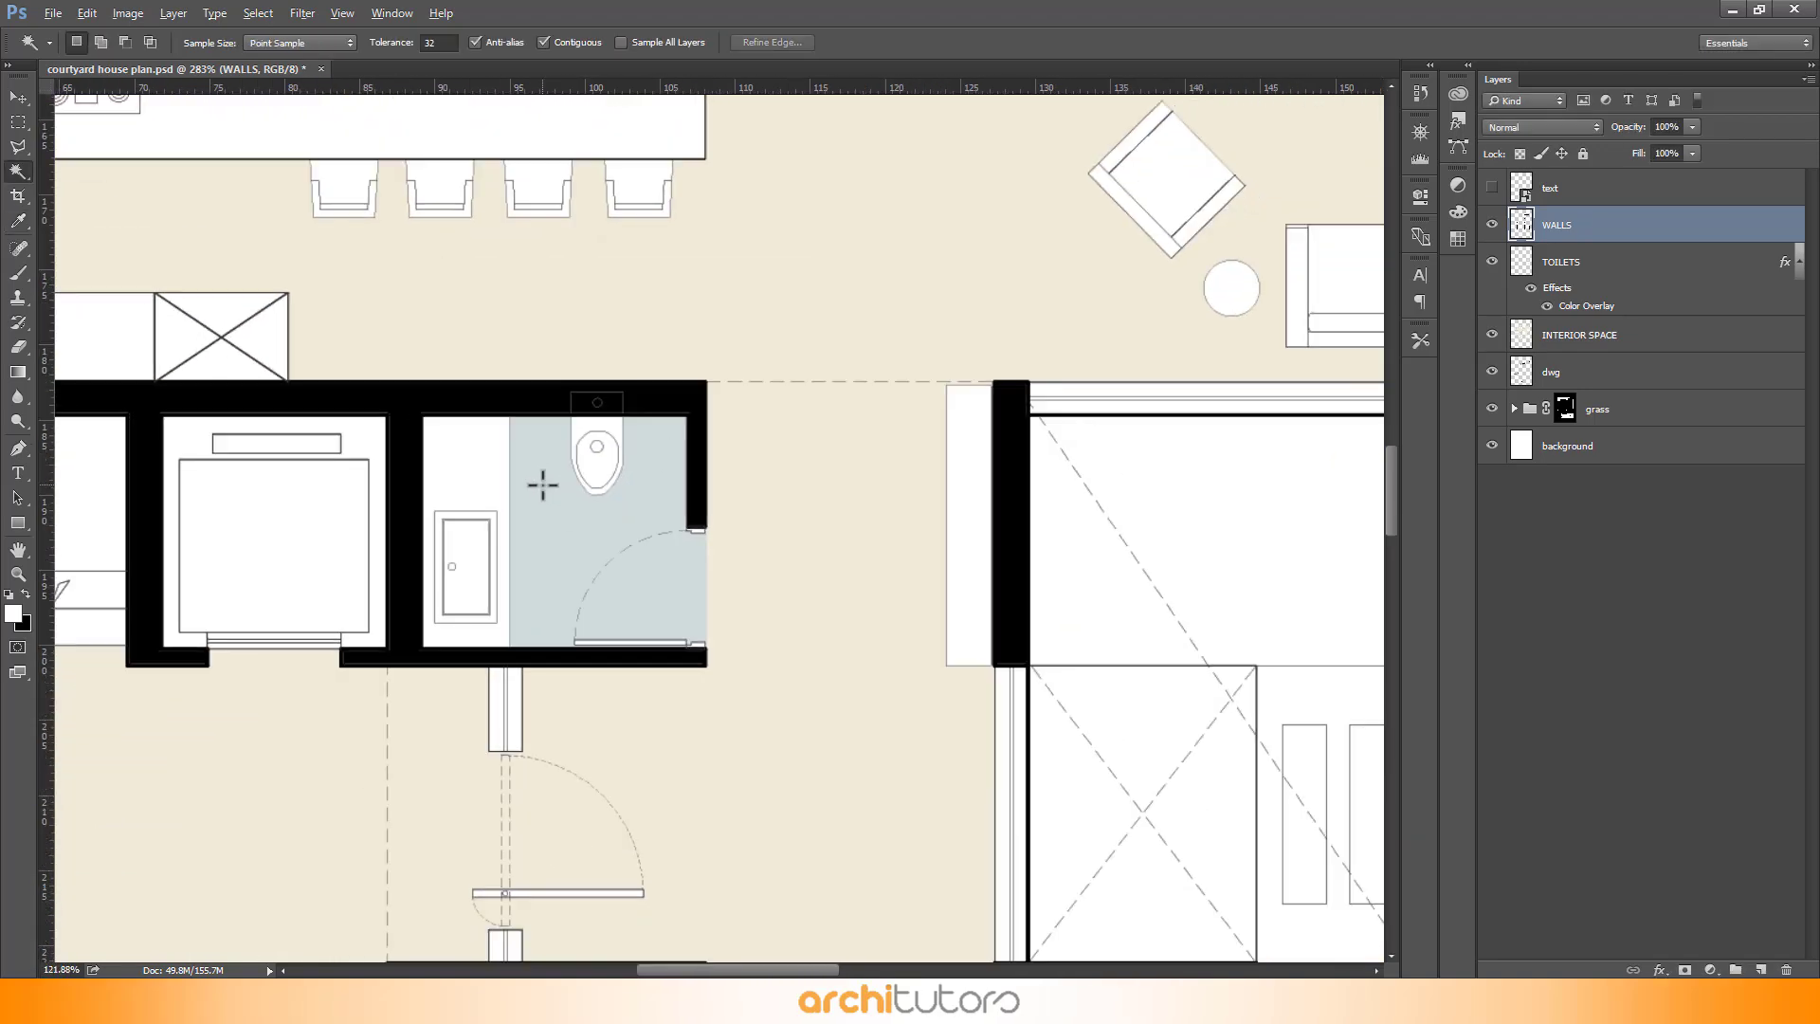
scroll(548, 482, down, 5)
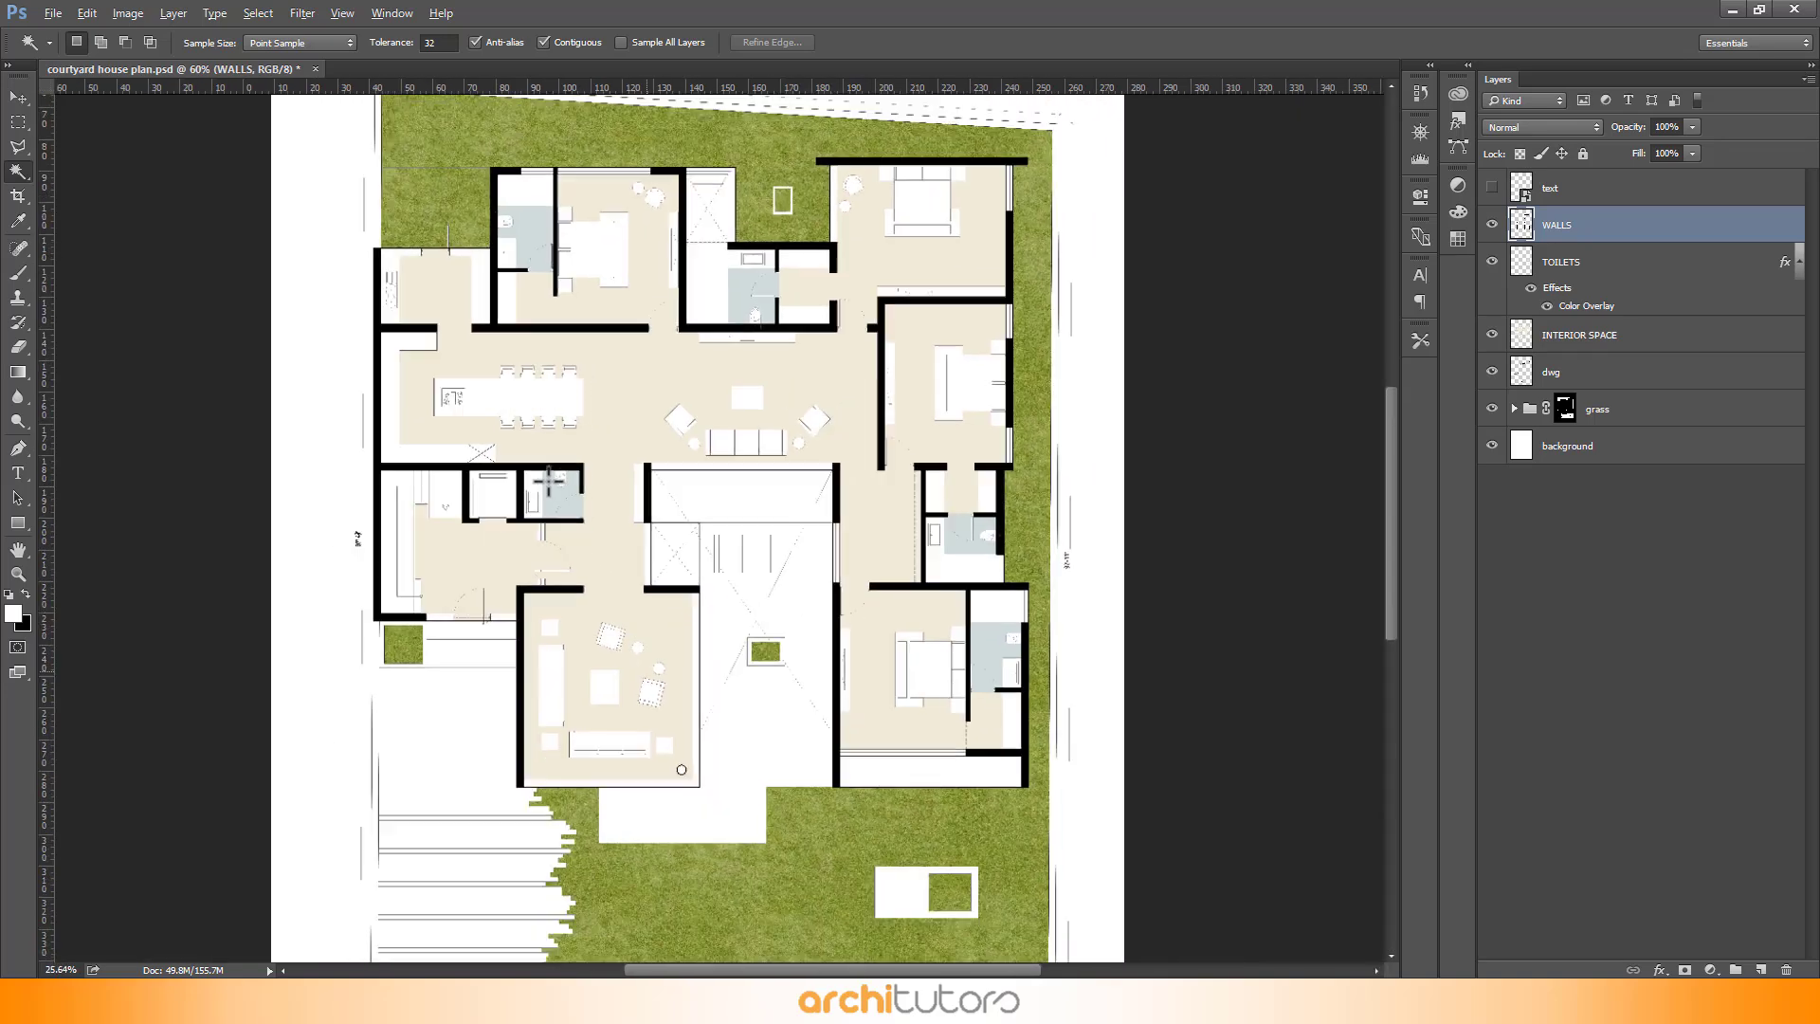
scroll(934, 406, down, 1)
ctrl+click(878, 191)
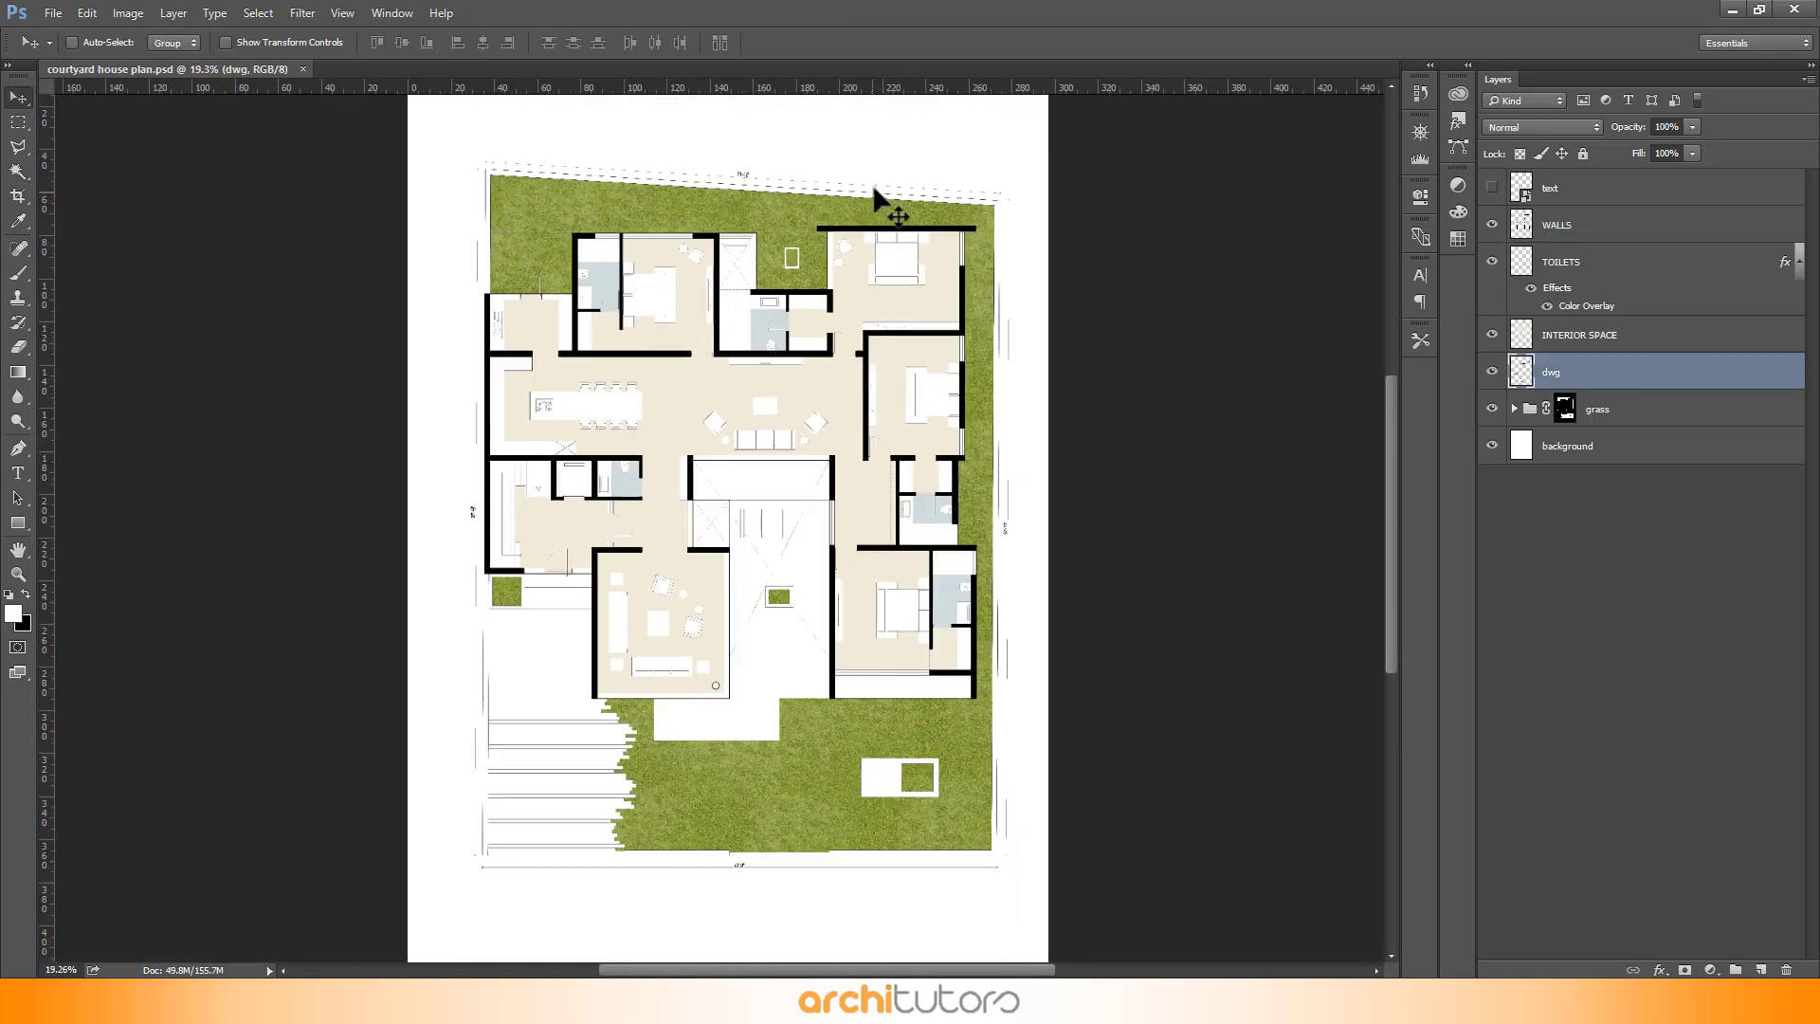
click(903, 146)
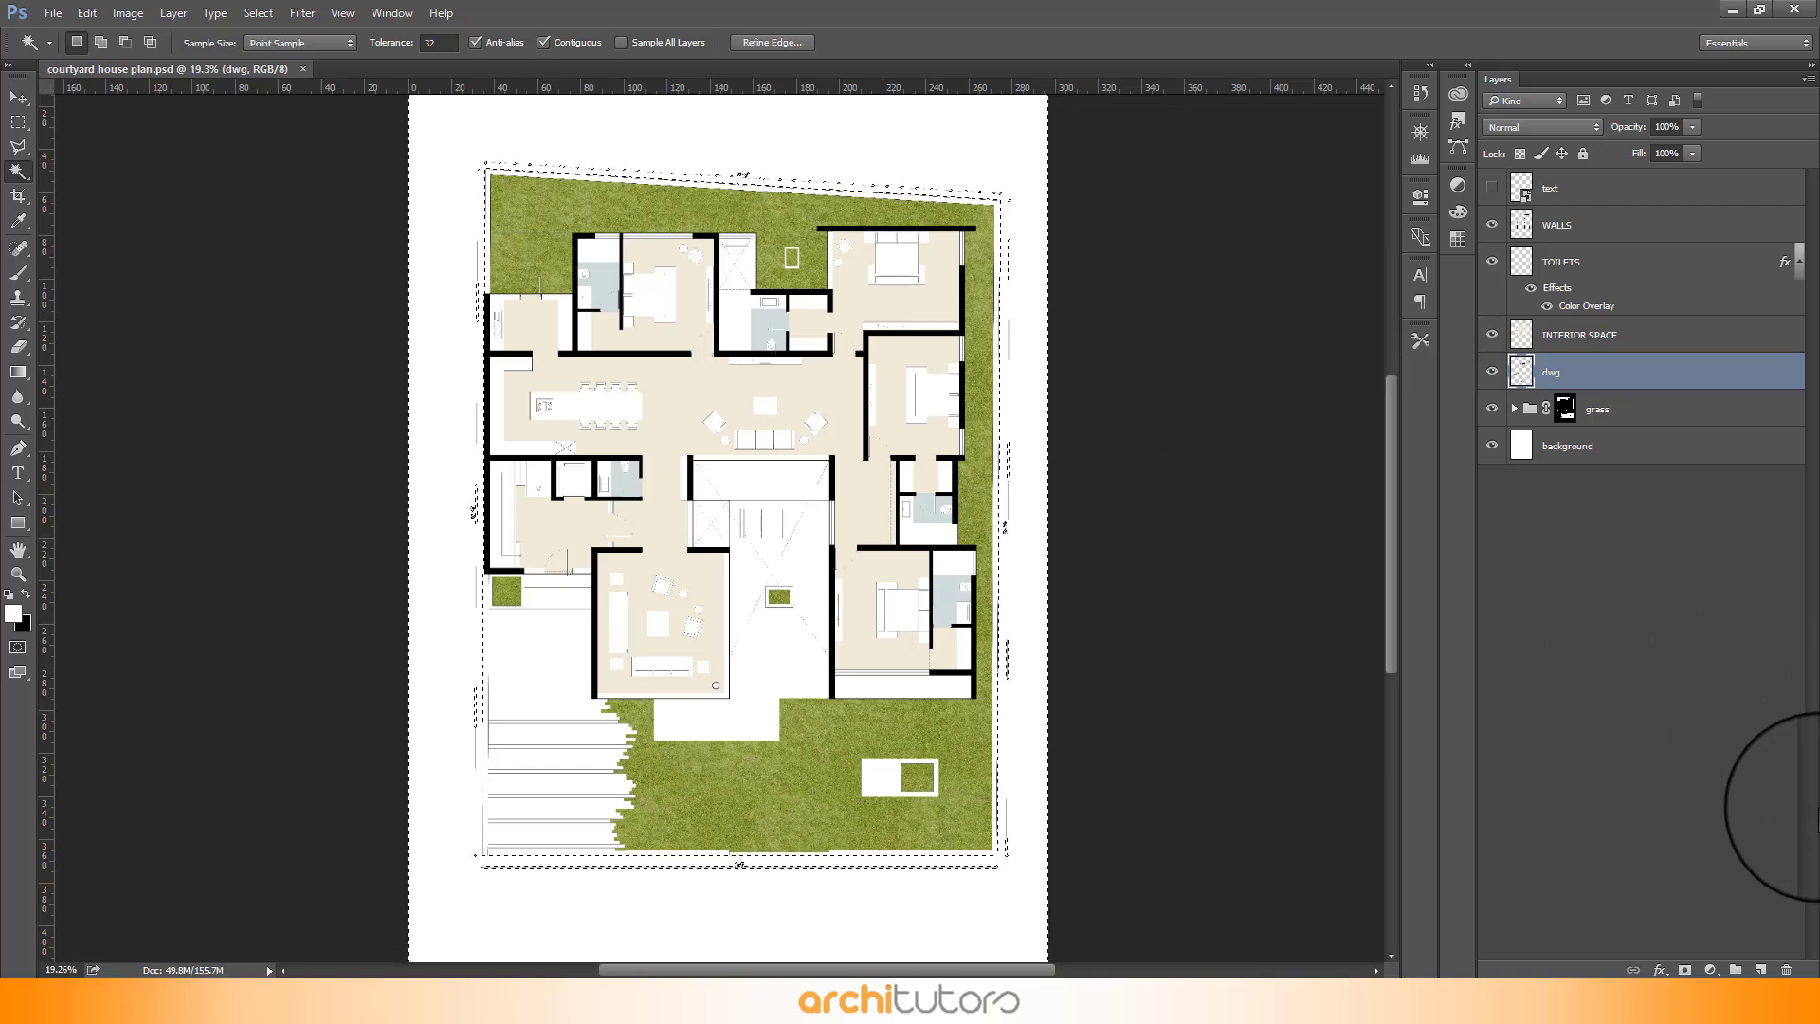
click(1761, 969)
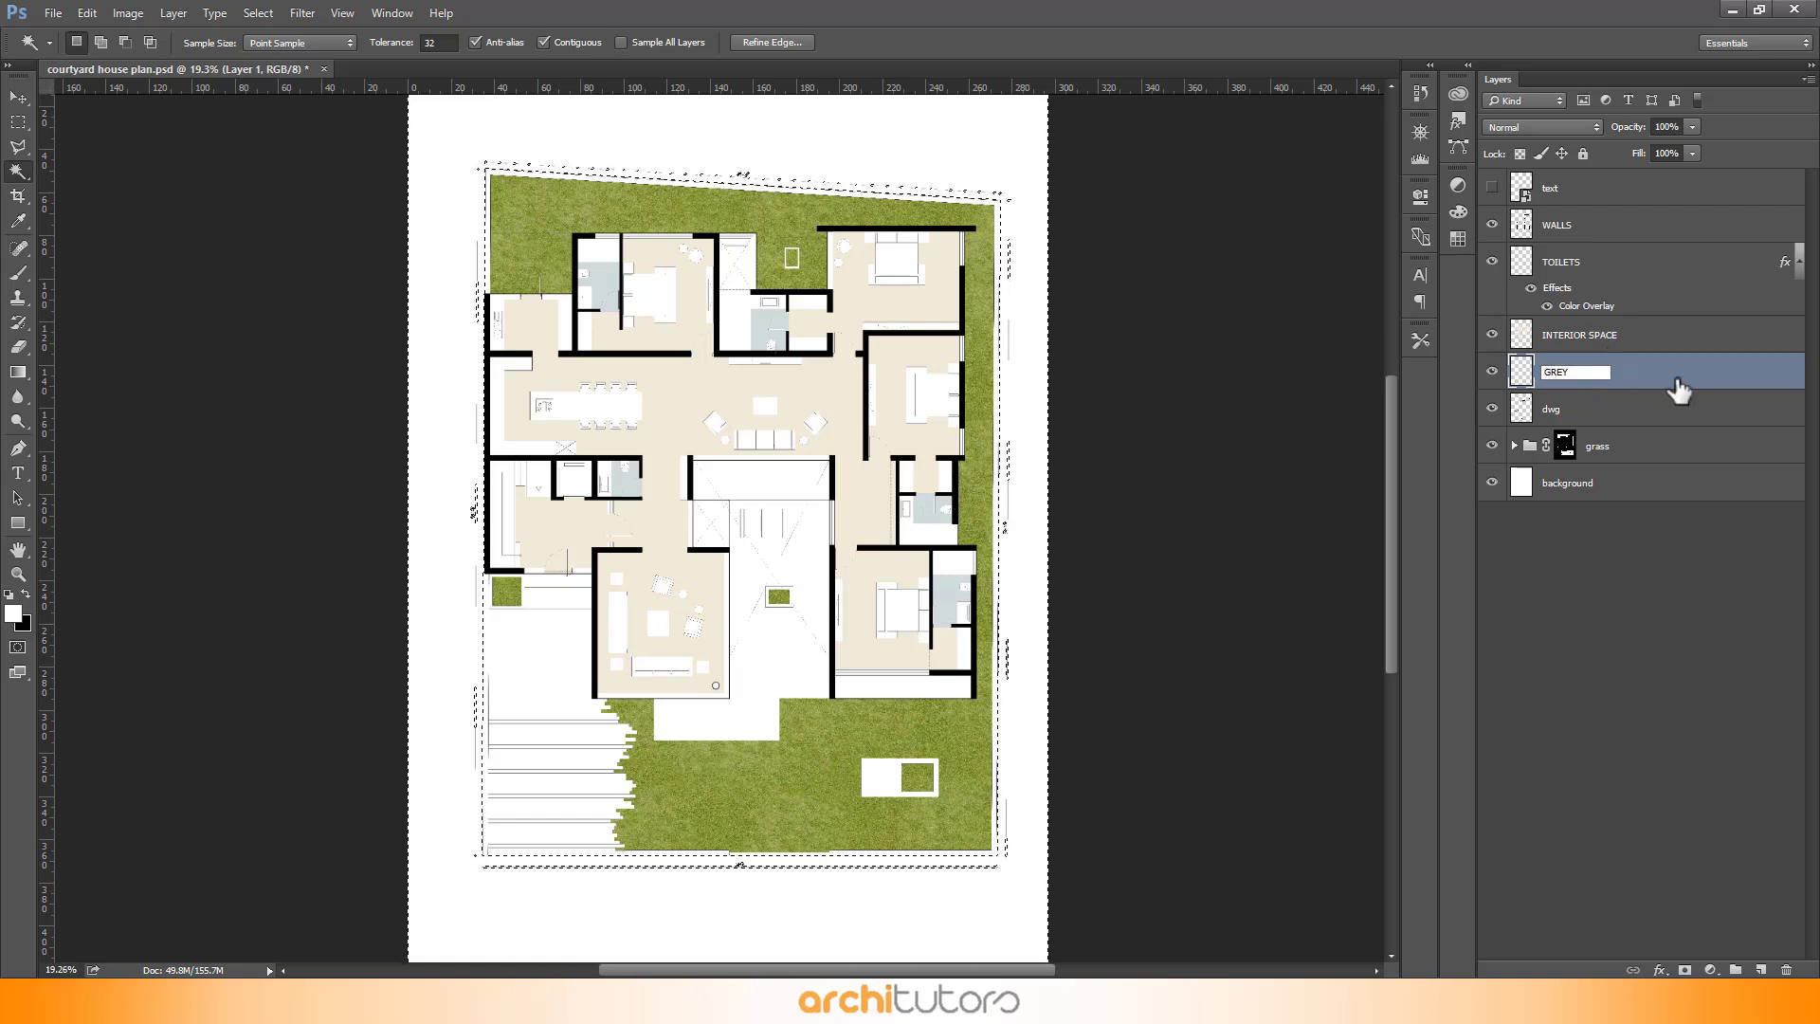
key(Return)
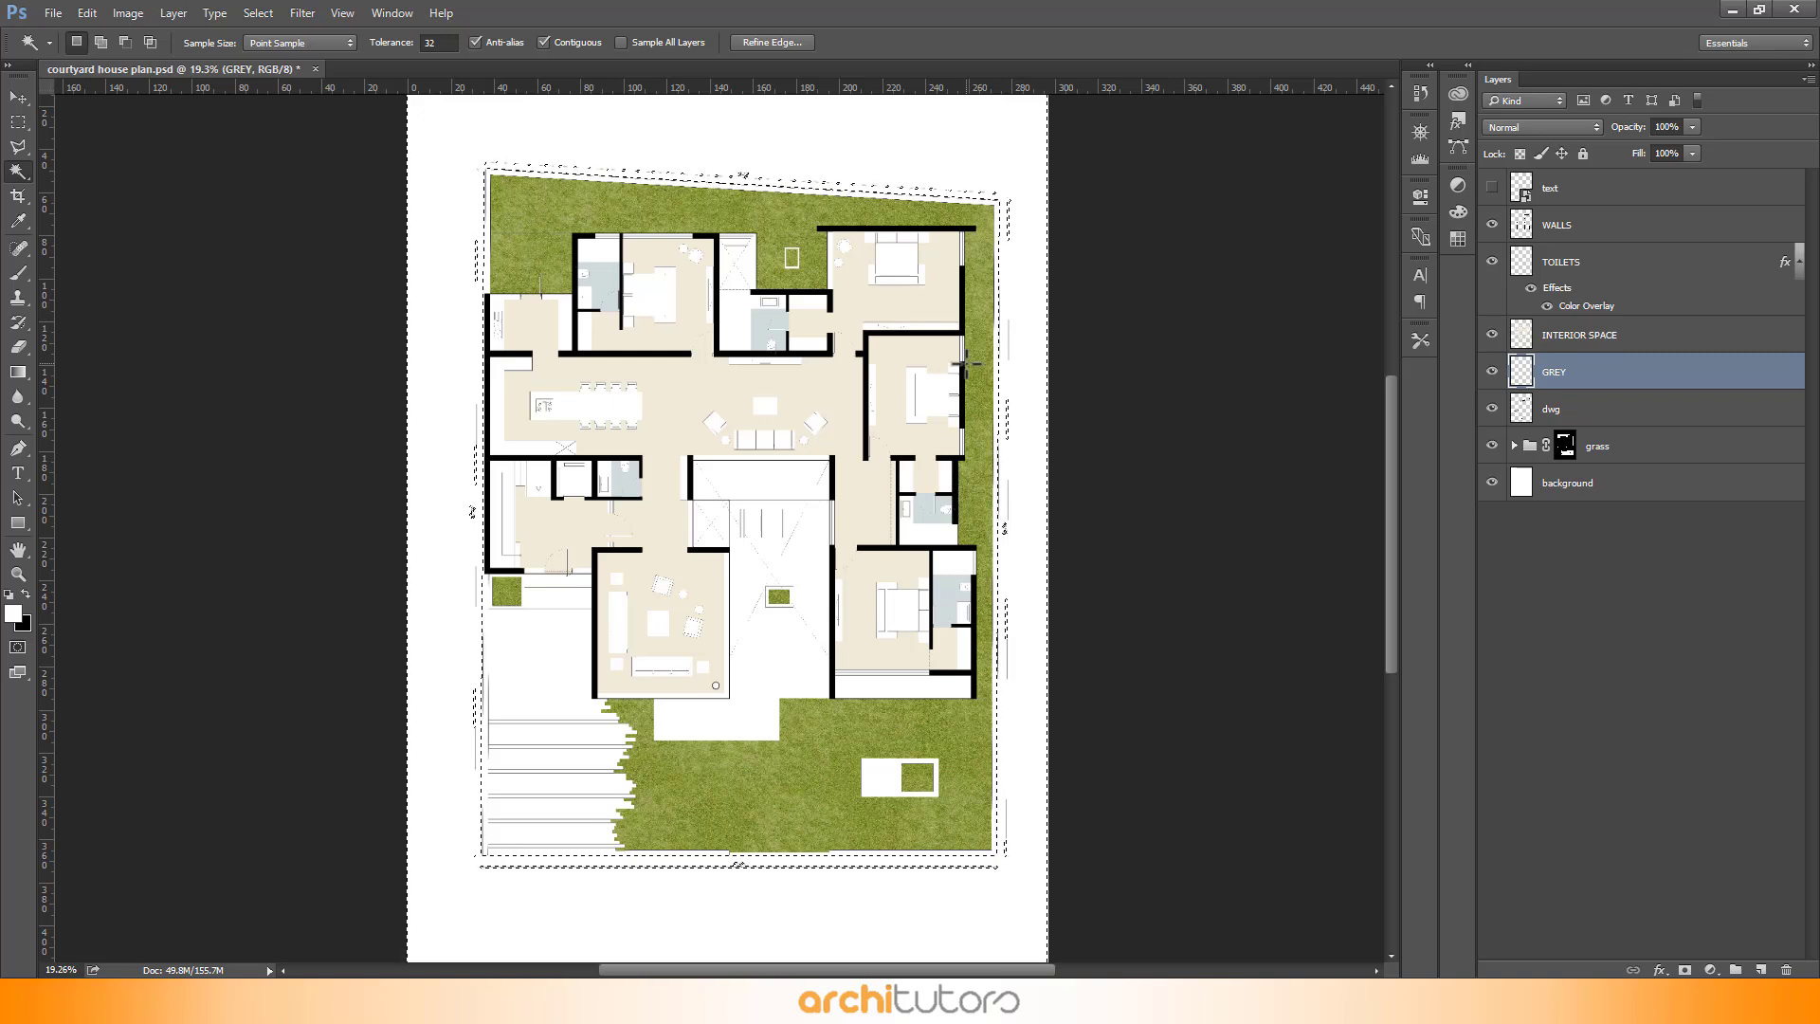
- Fill the selection on the GREY layer with a grey colour at 100% opacity and deselect
key(shift+BackSpace)
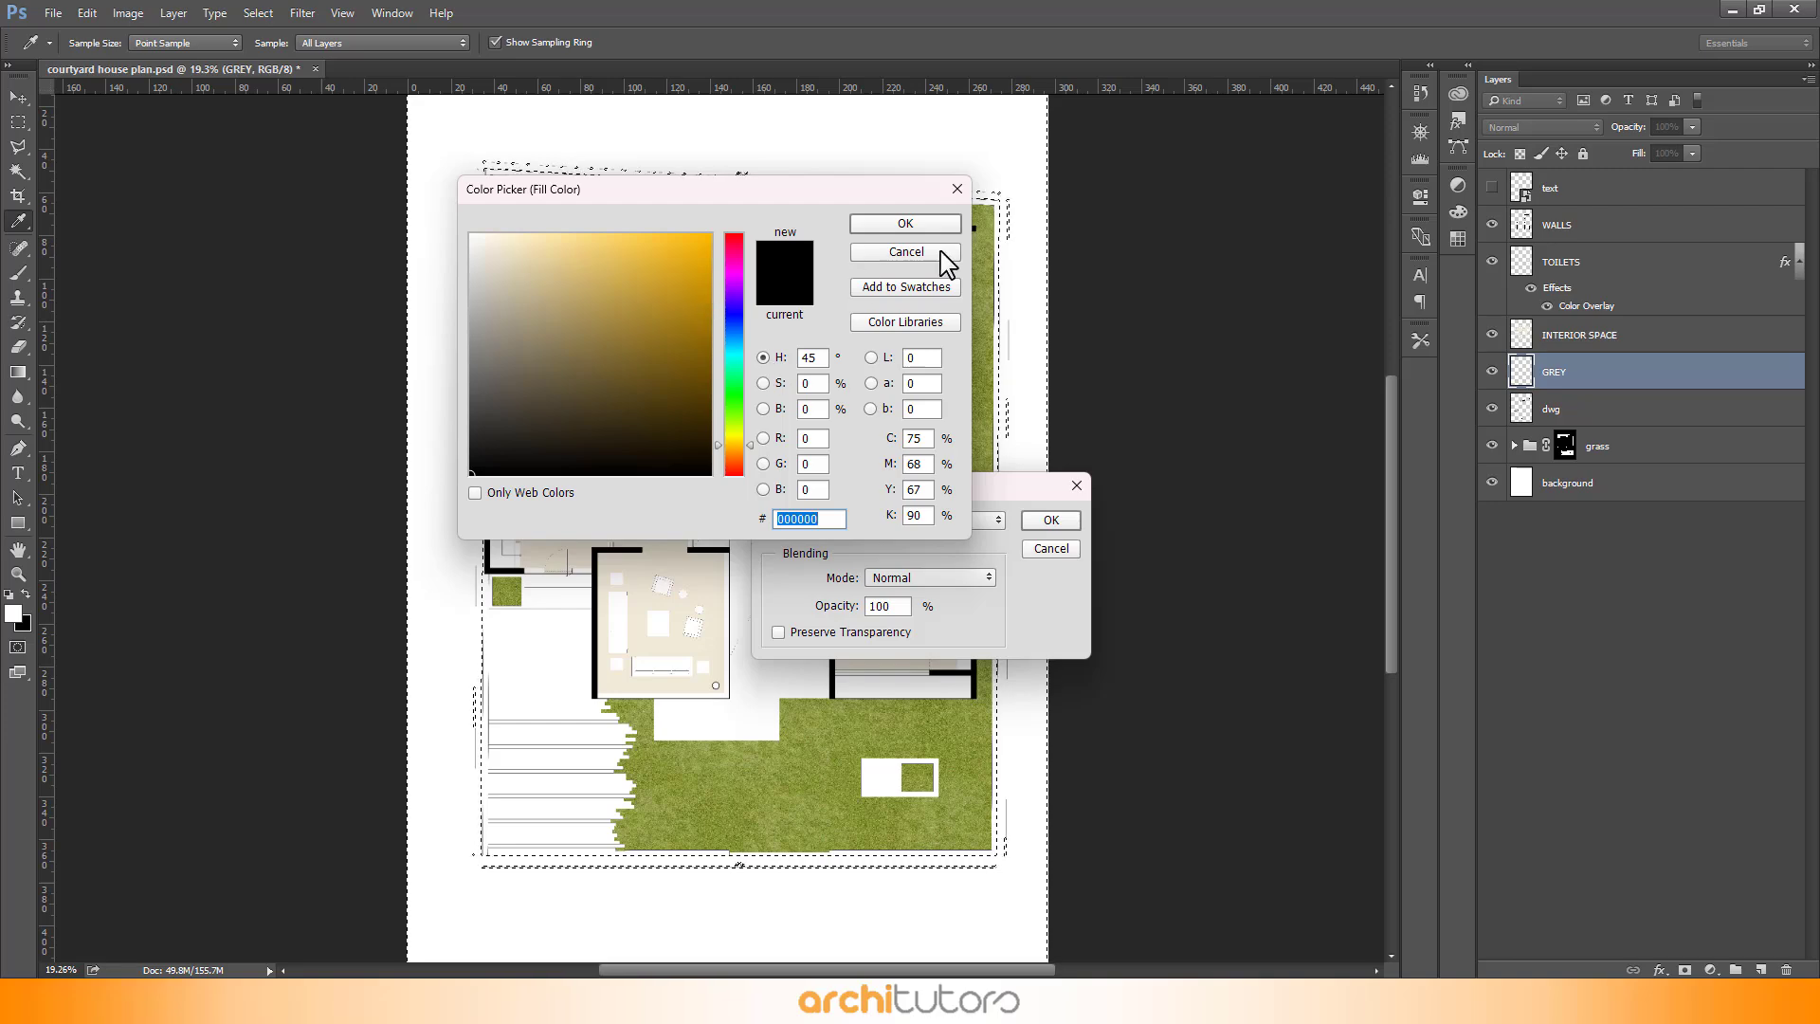
click(920, 254)
click(916, 523)
click(917, 527)
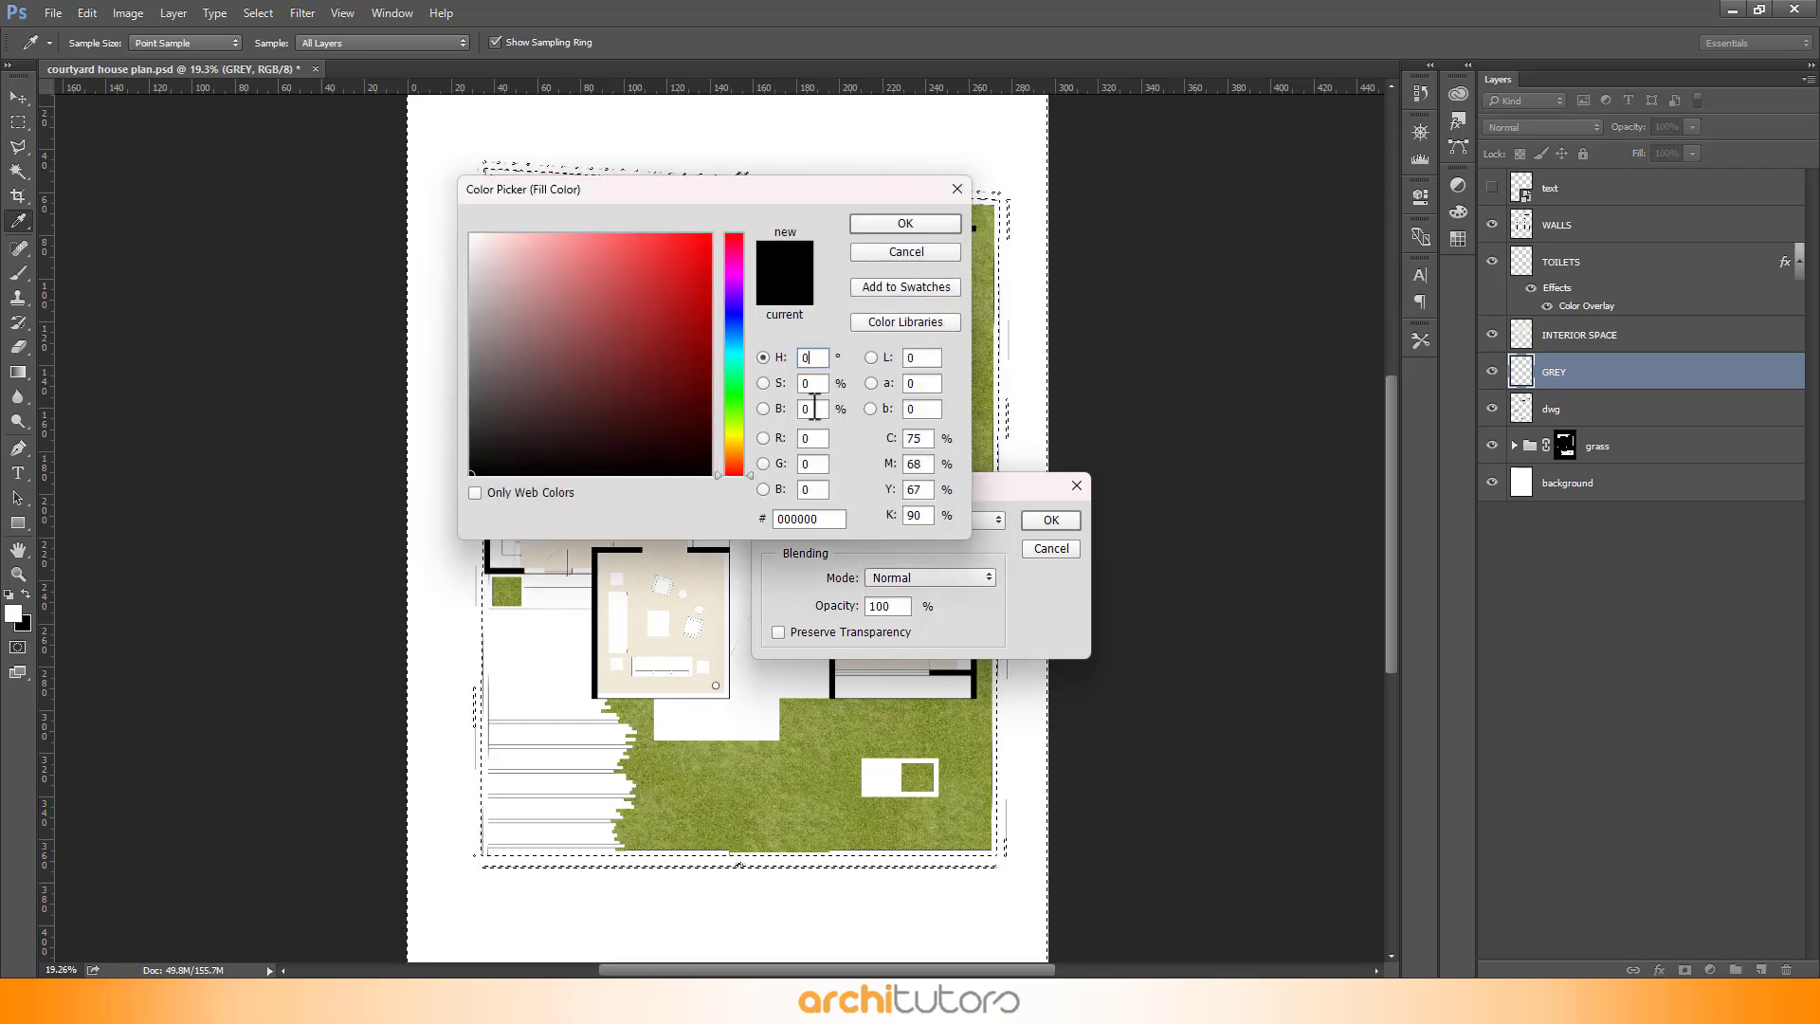
key(Return)
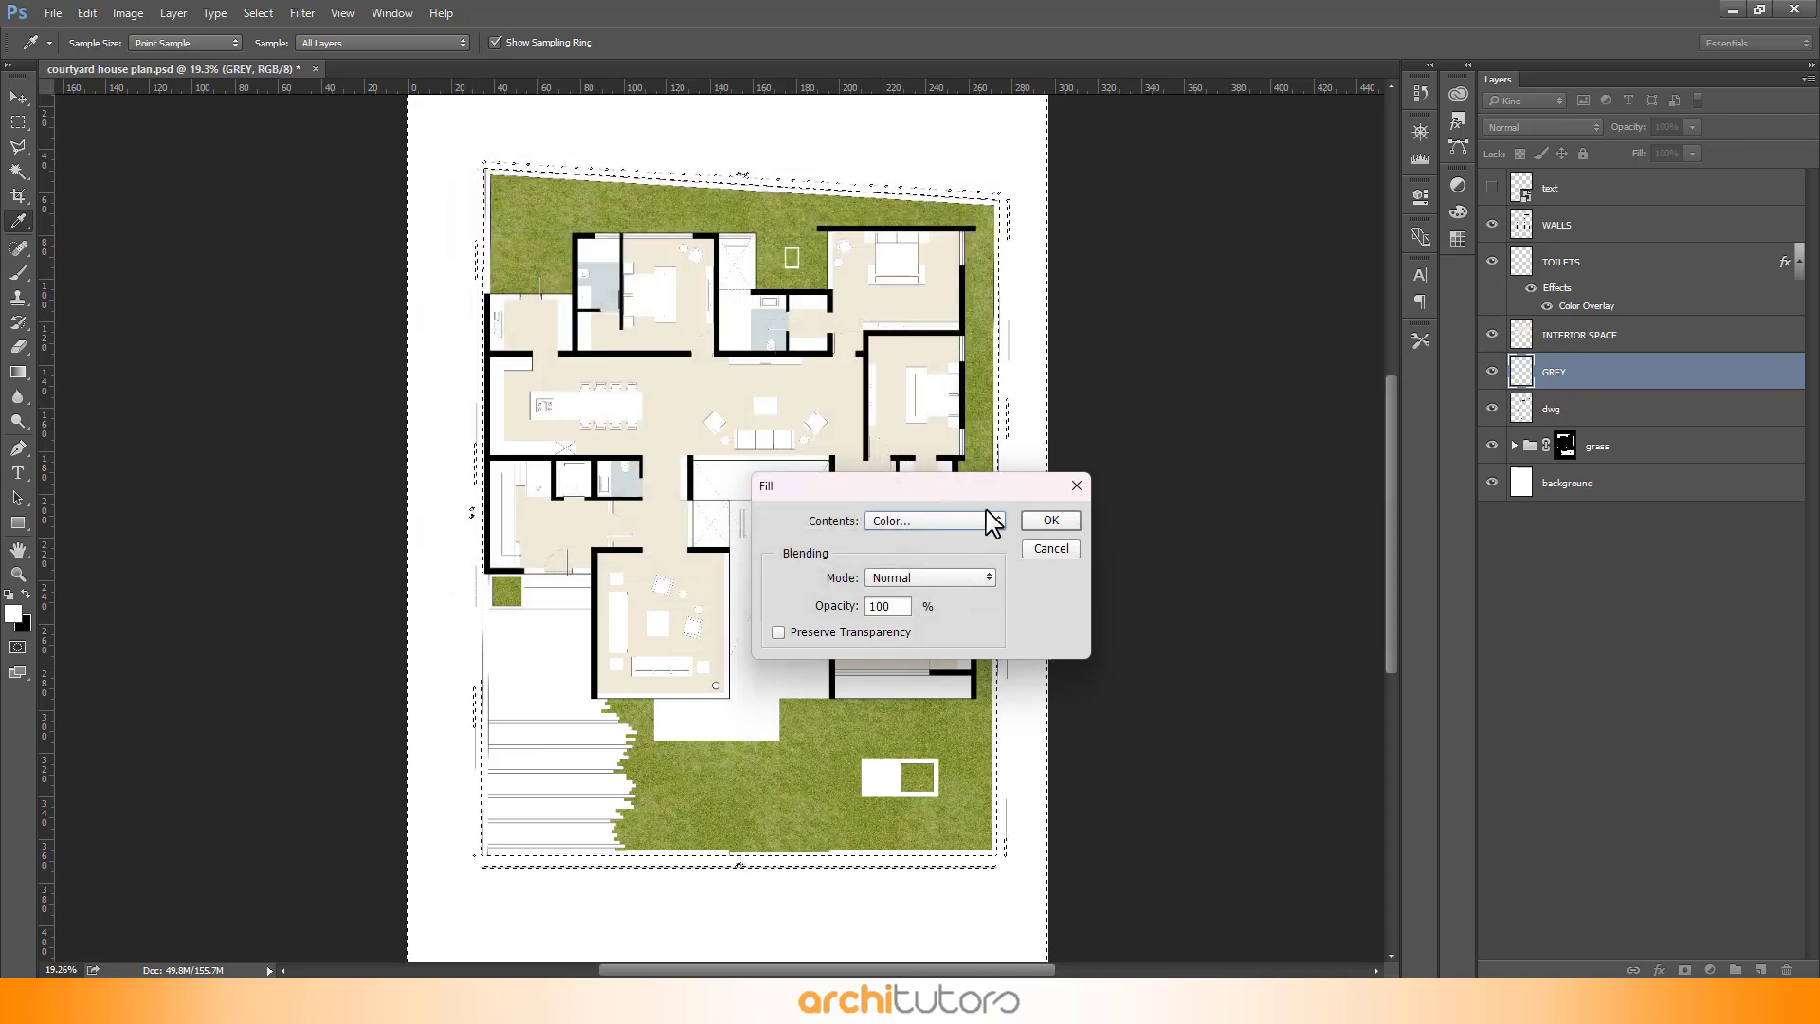
click(1051, 520)
key(w)
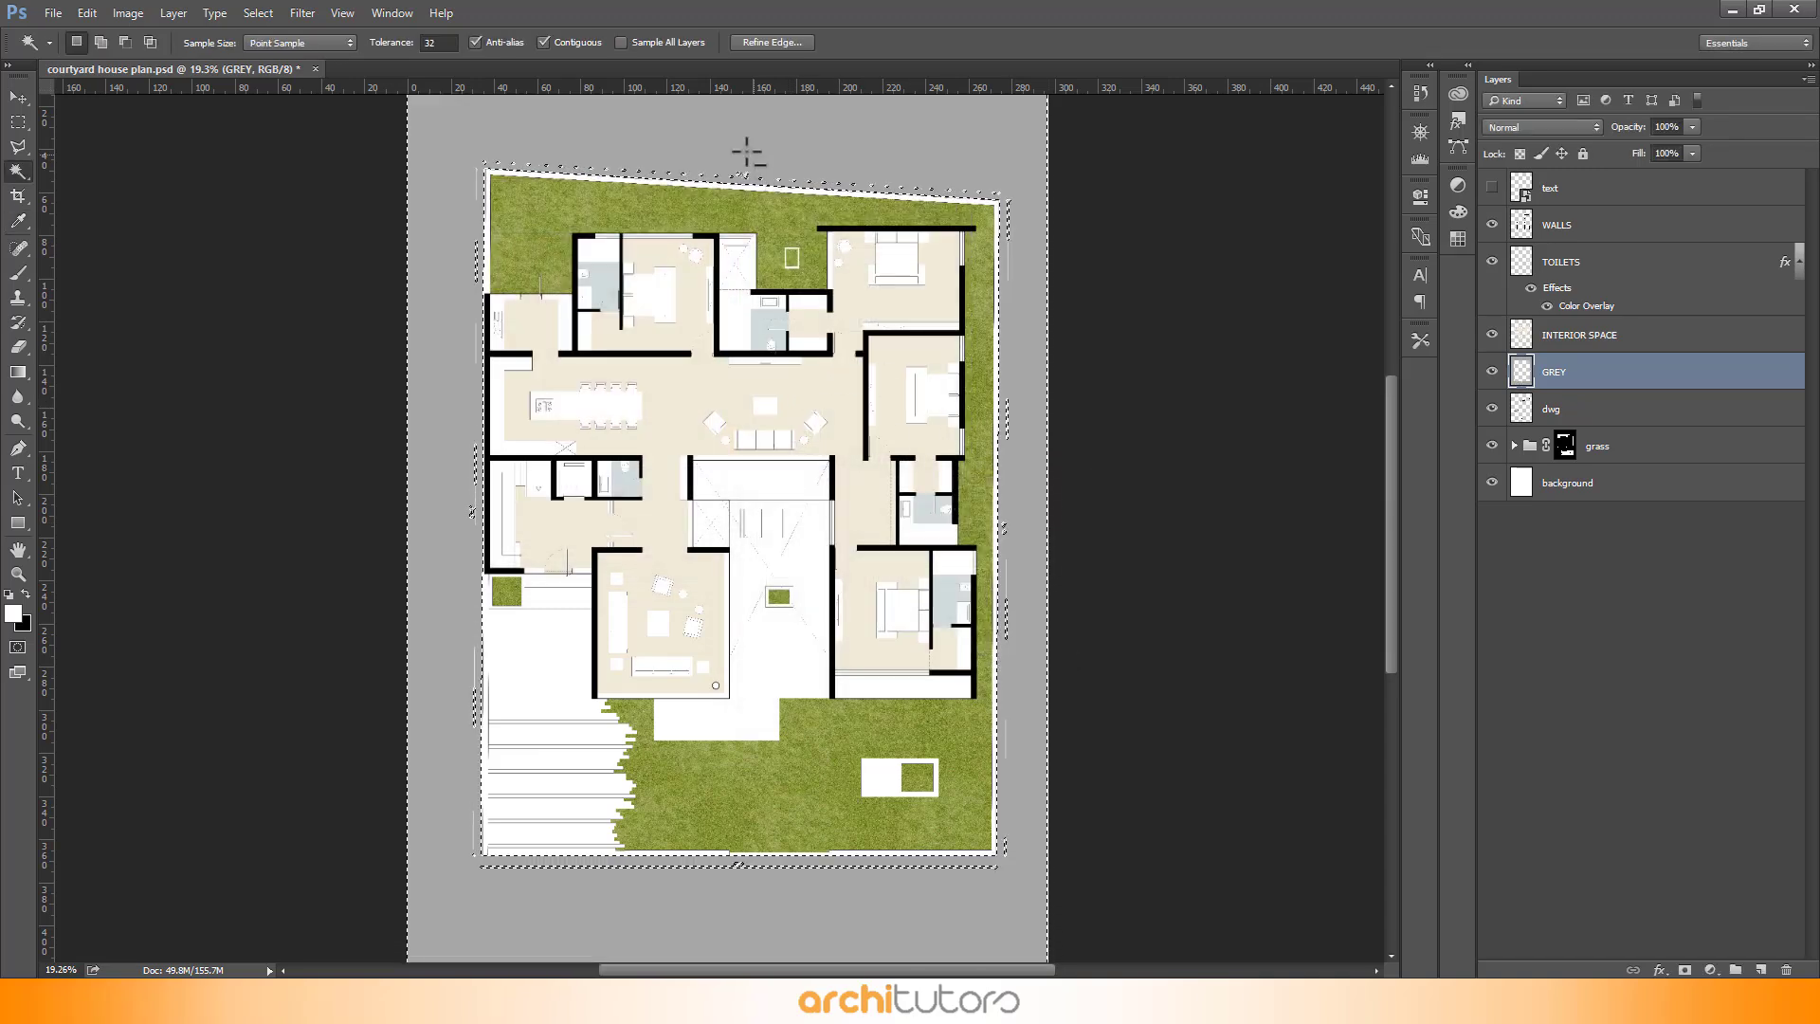
key(ctrl+d)
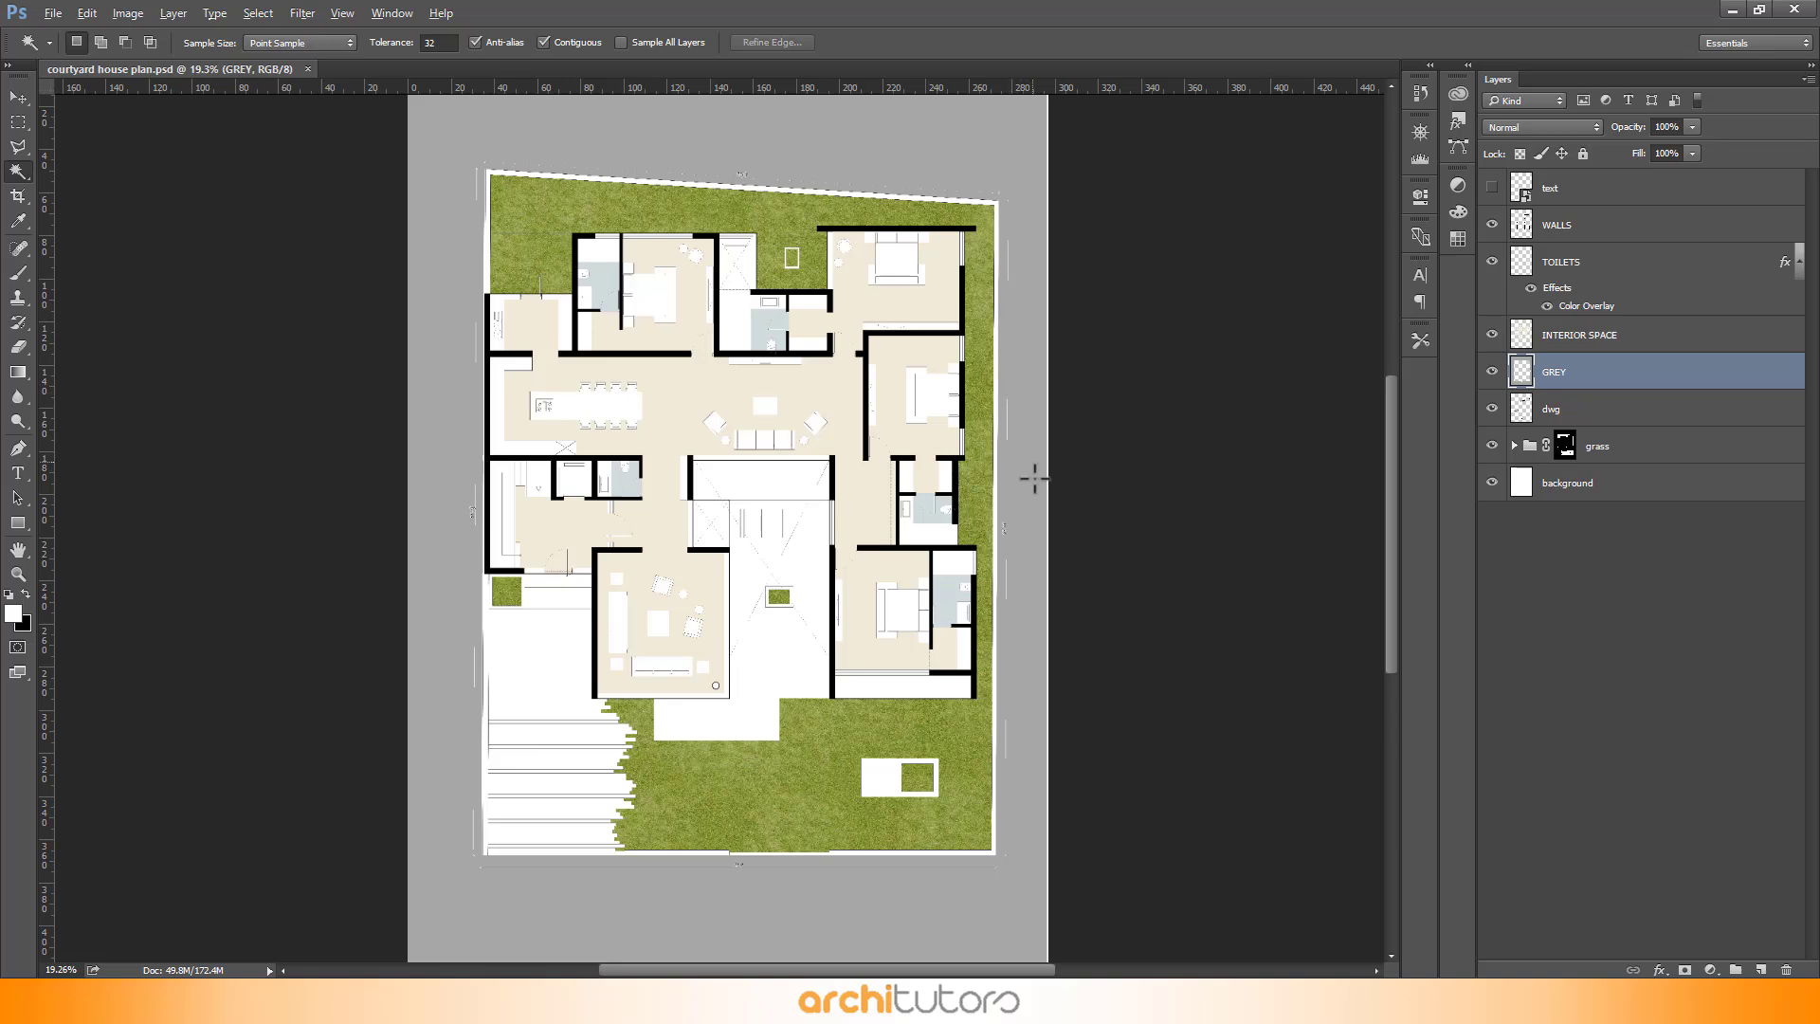
- Fill the entire GREY layer with grey at 100% opacity
scroll(1032, 543, up, 2)
scroll(1032, 543, up, 8)
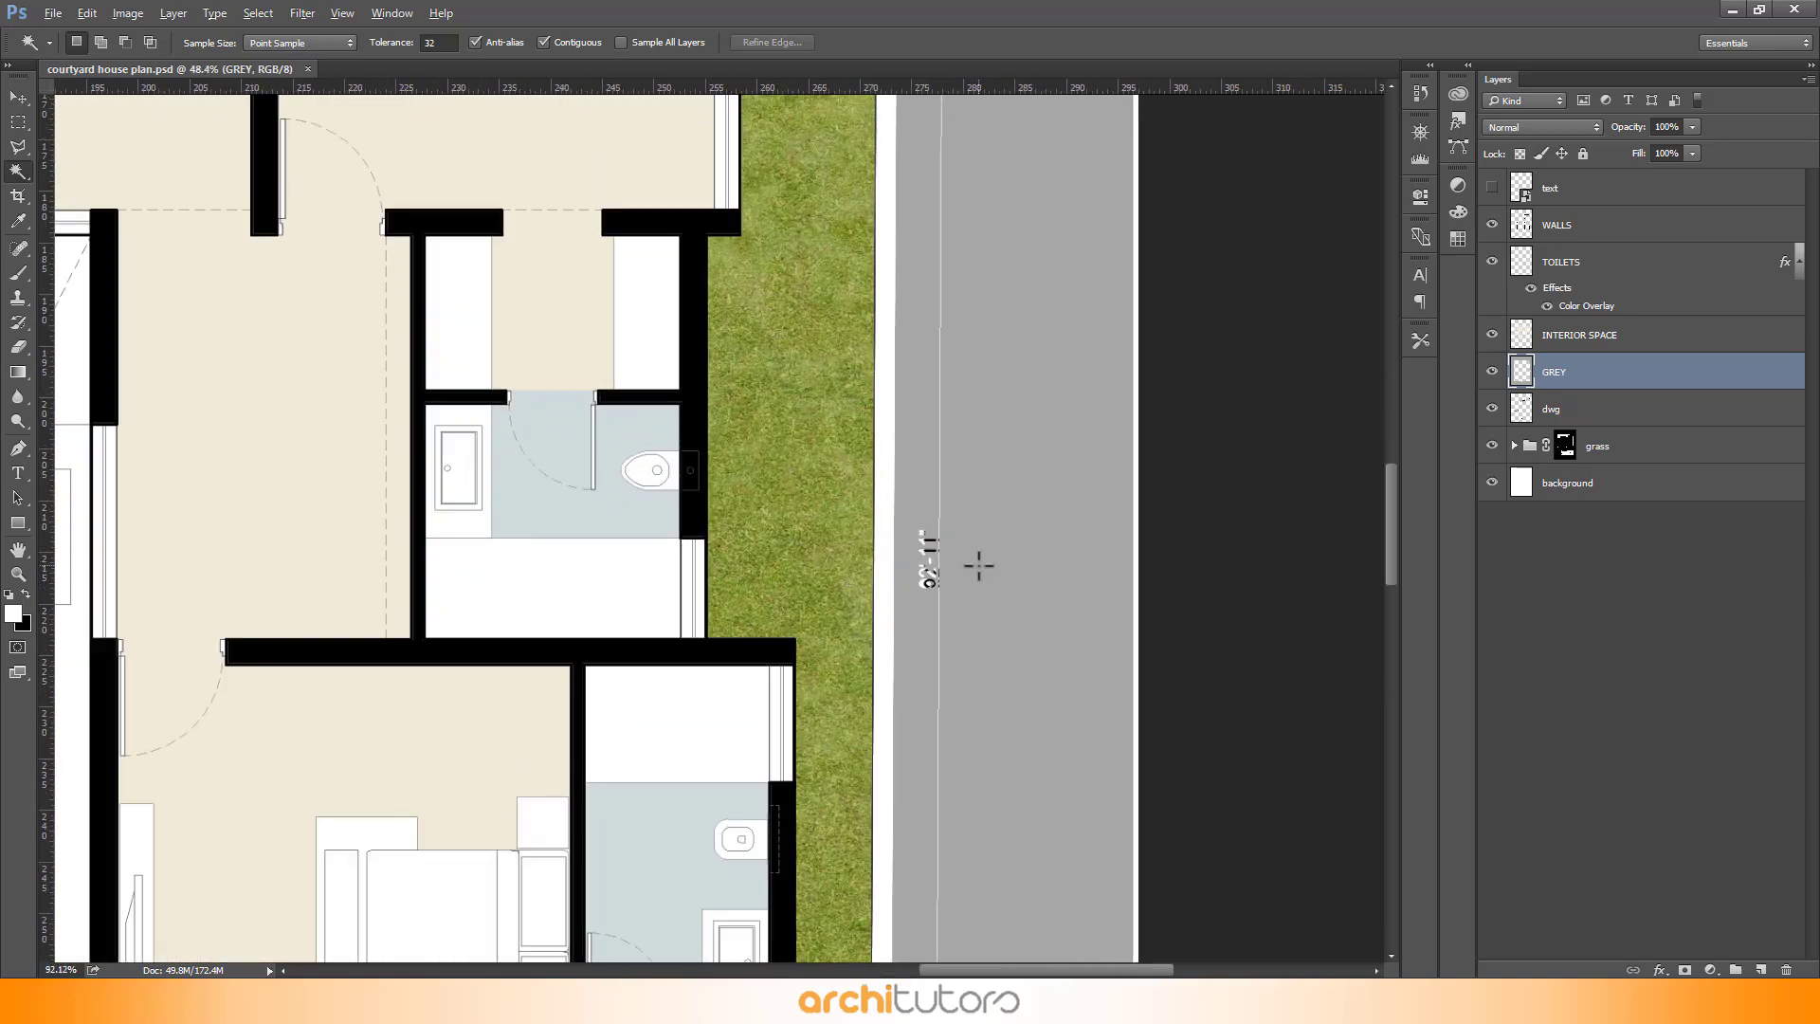
scroll(978, 566, up, 2)
key(shift+BackSpace)
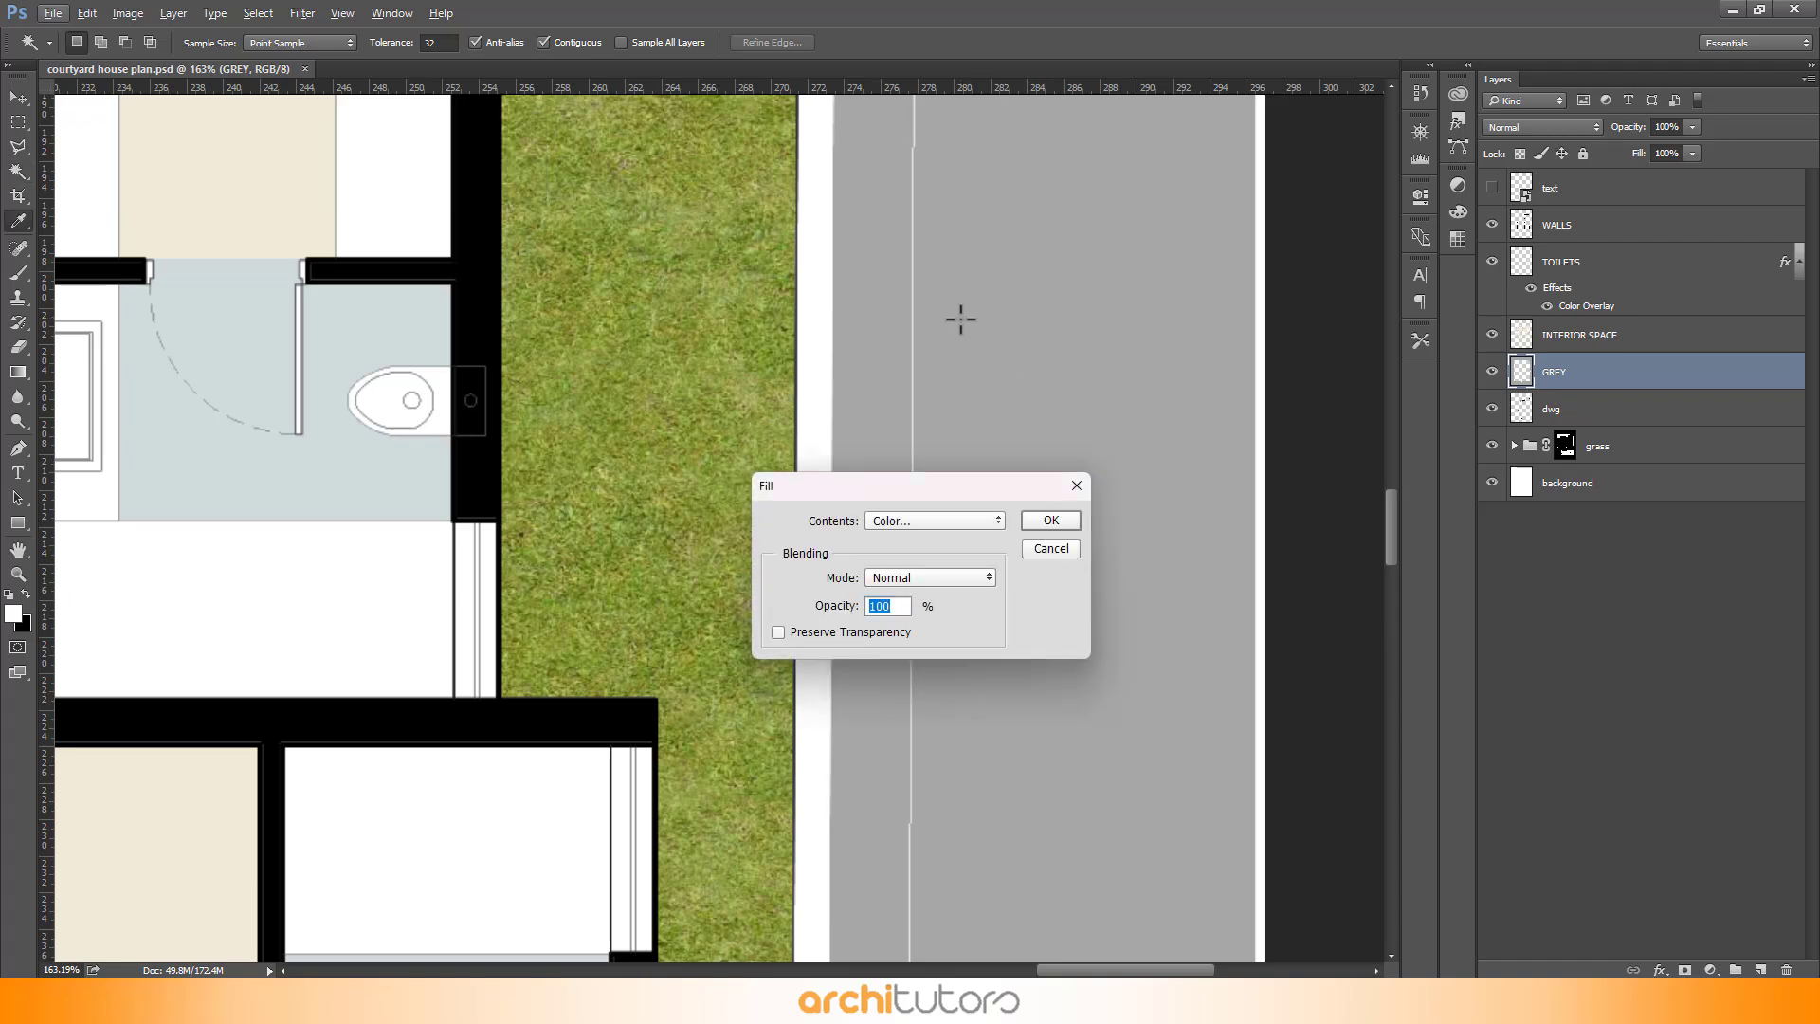
key(Return)
- Select the empty area around the plan on the dwg layer with the Magic Wand
scroll(1008, 372, down, 9)
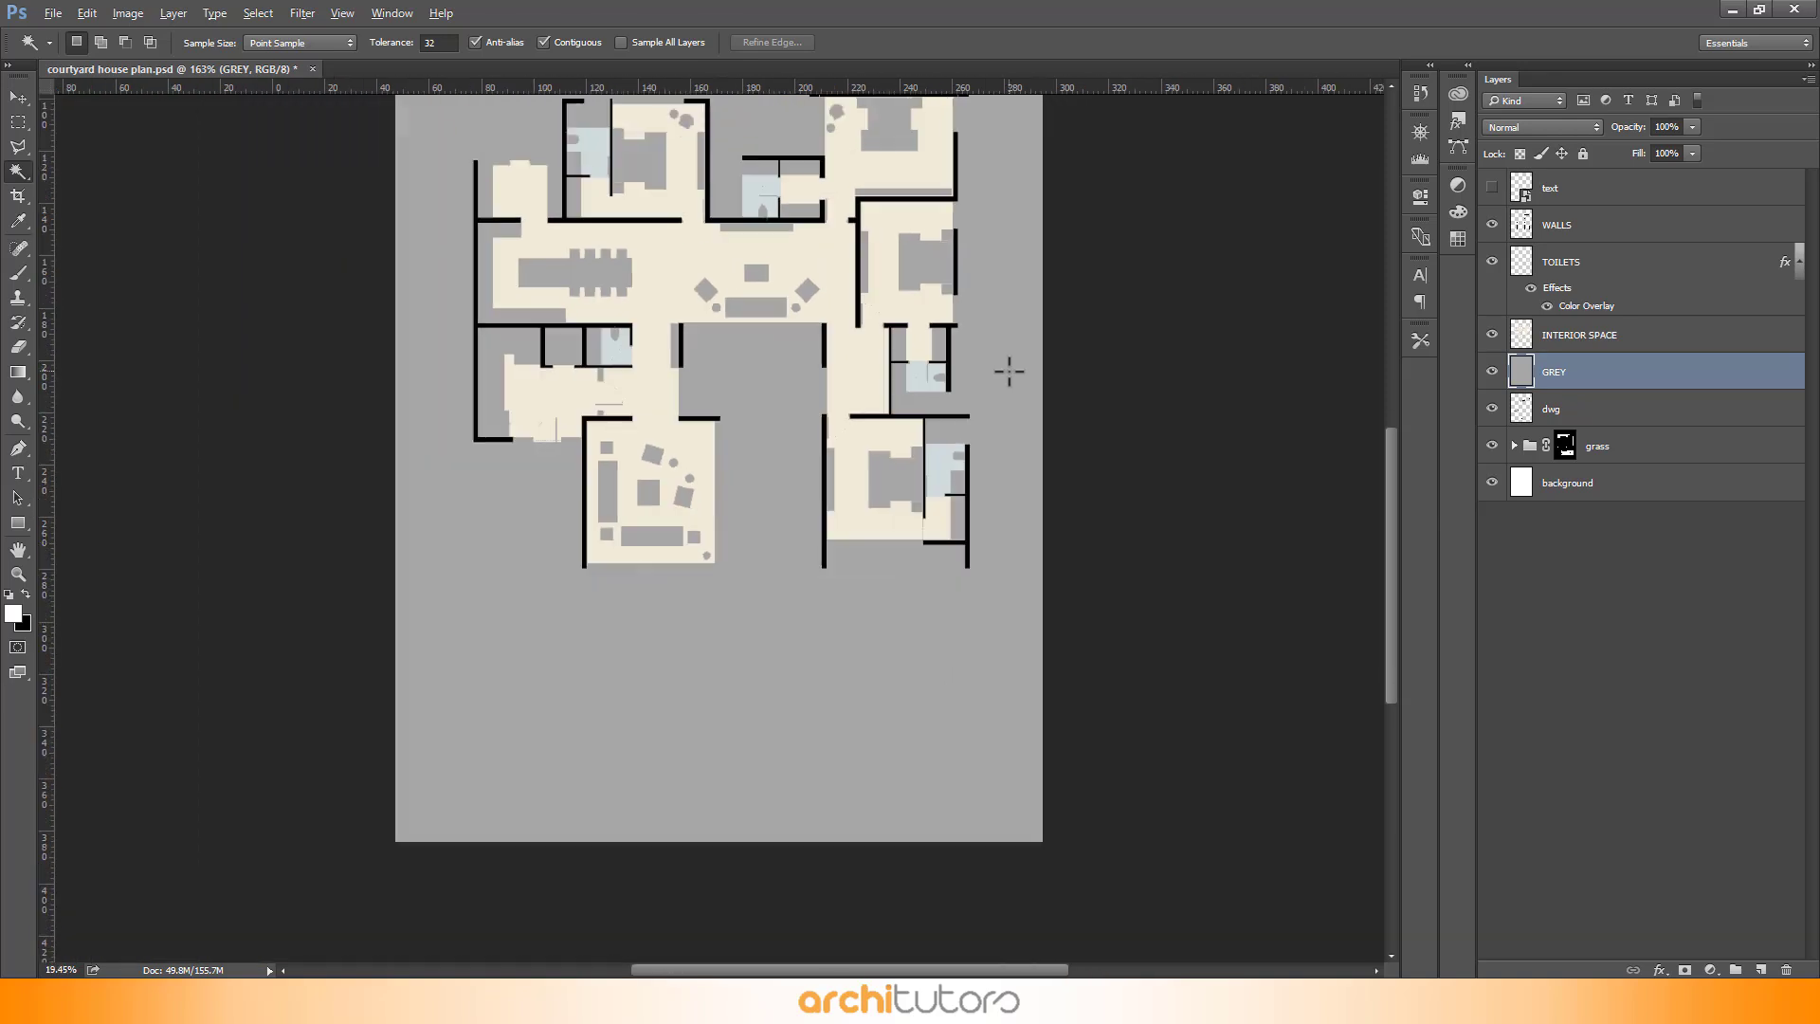
scroll(934, 377, down, 3)
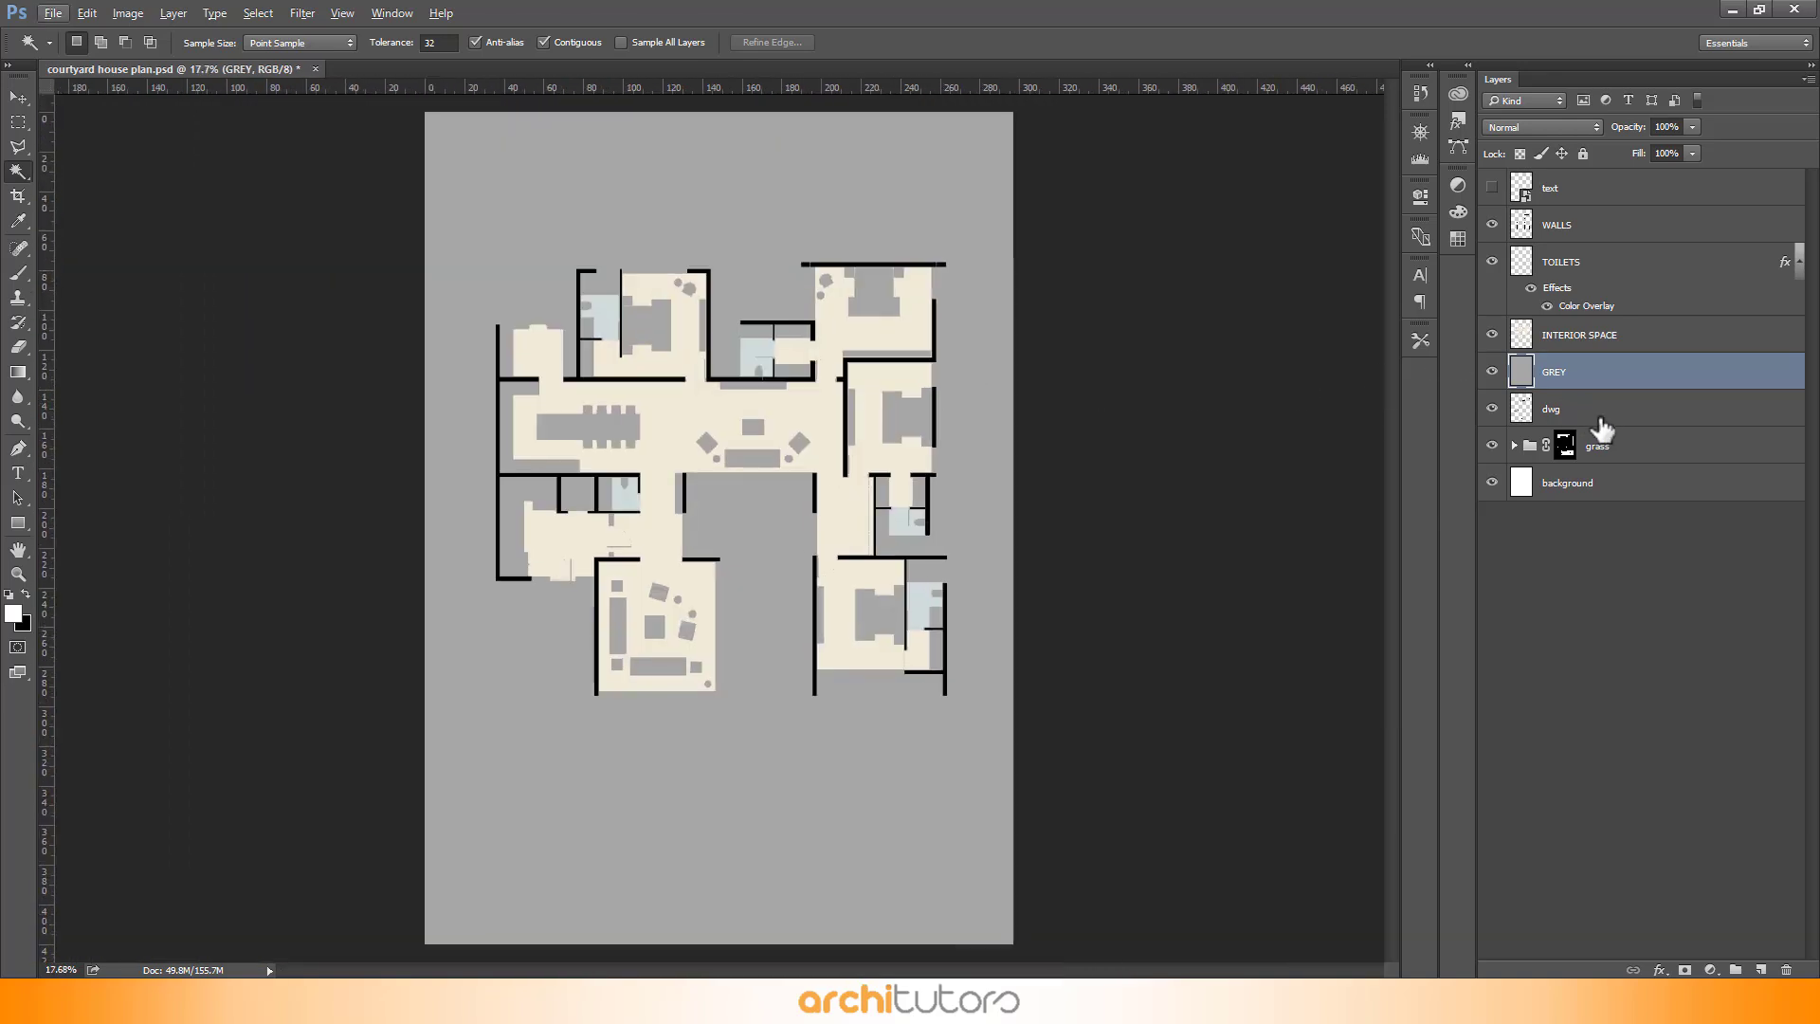
click(1600, 417)
key(w)
click(965, 169)
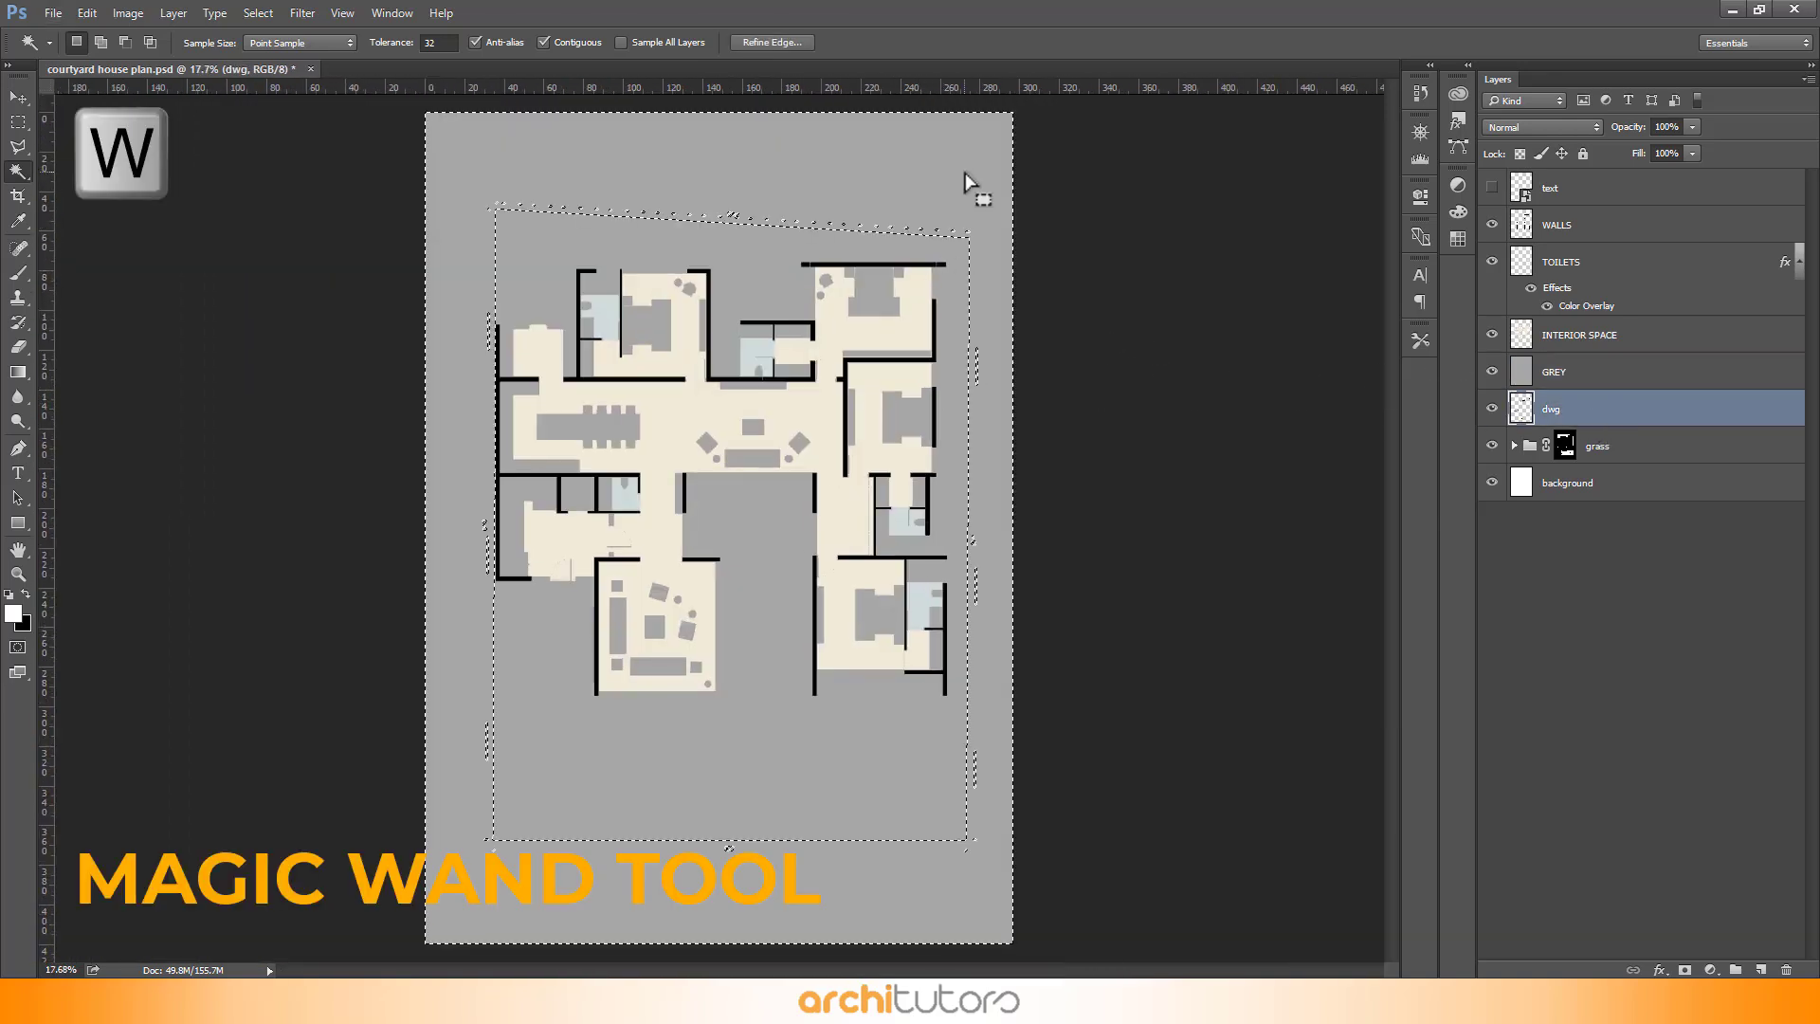
- Put the GREY layer into a group with a layer mask, then invert the selection and delete it from the mask
drag(1638, 375, 1735, 967)
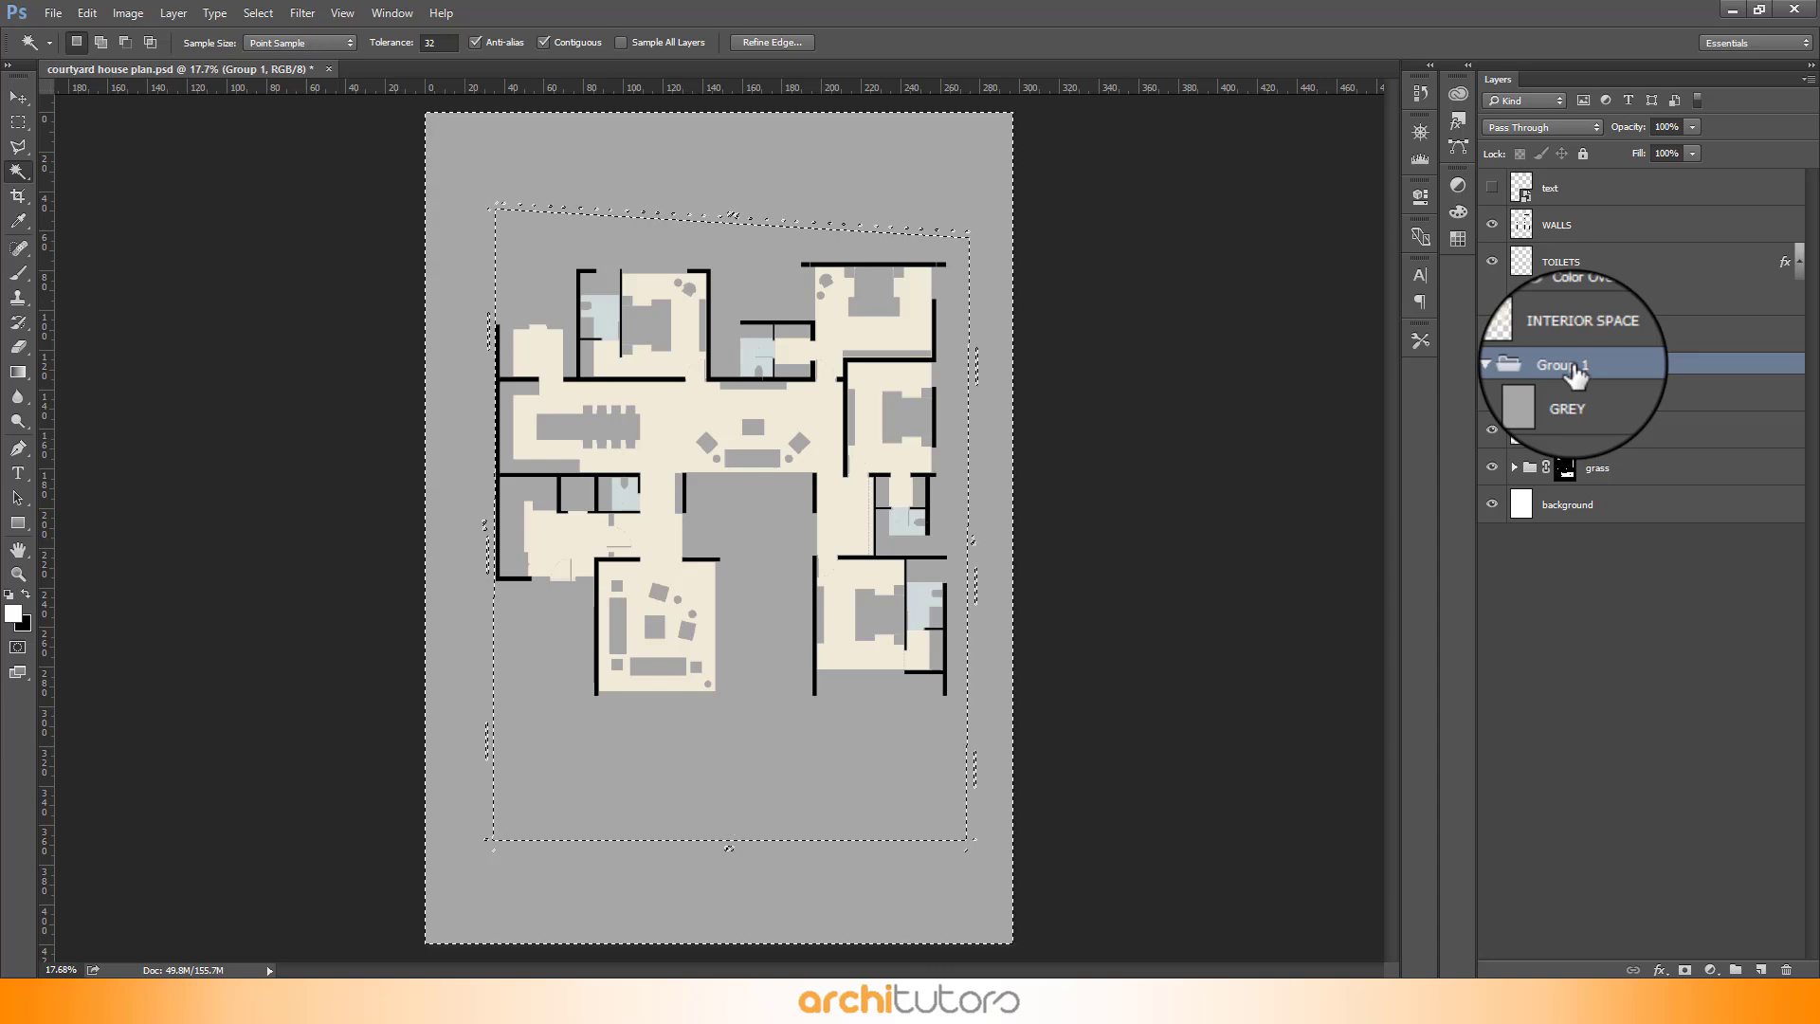
drag(1575, 374, 1688, 962)
key(v)
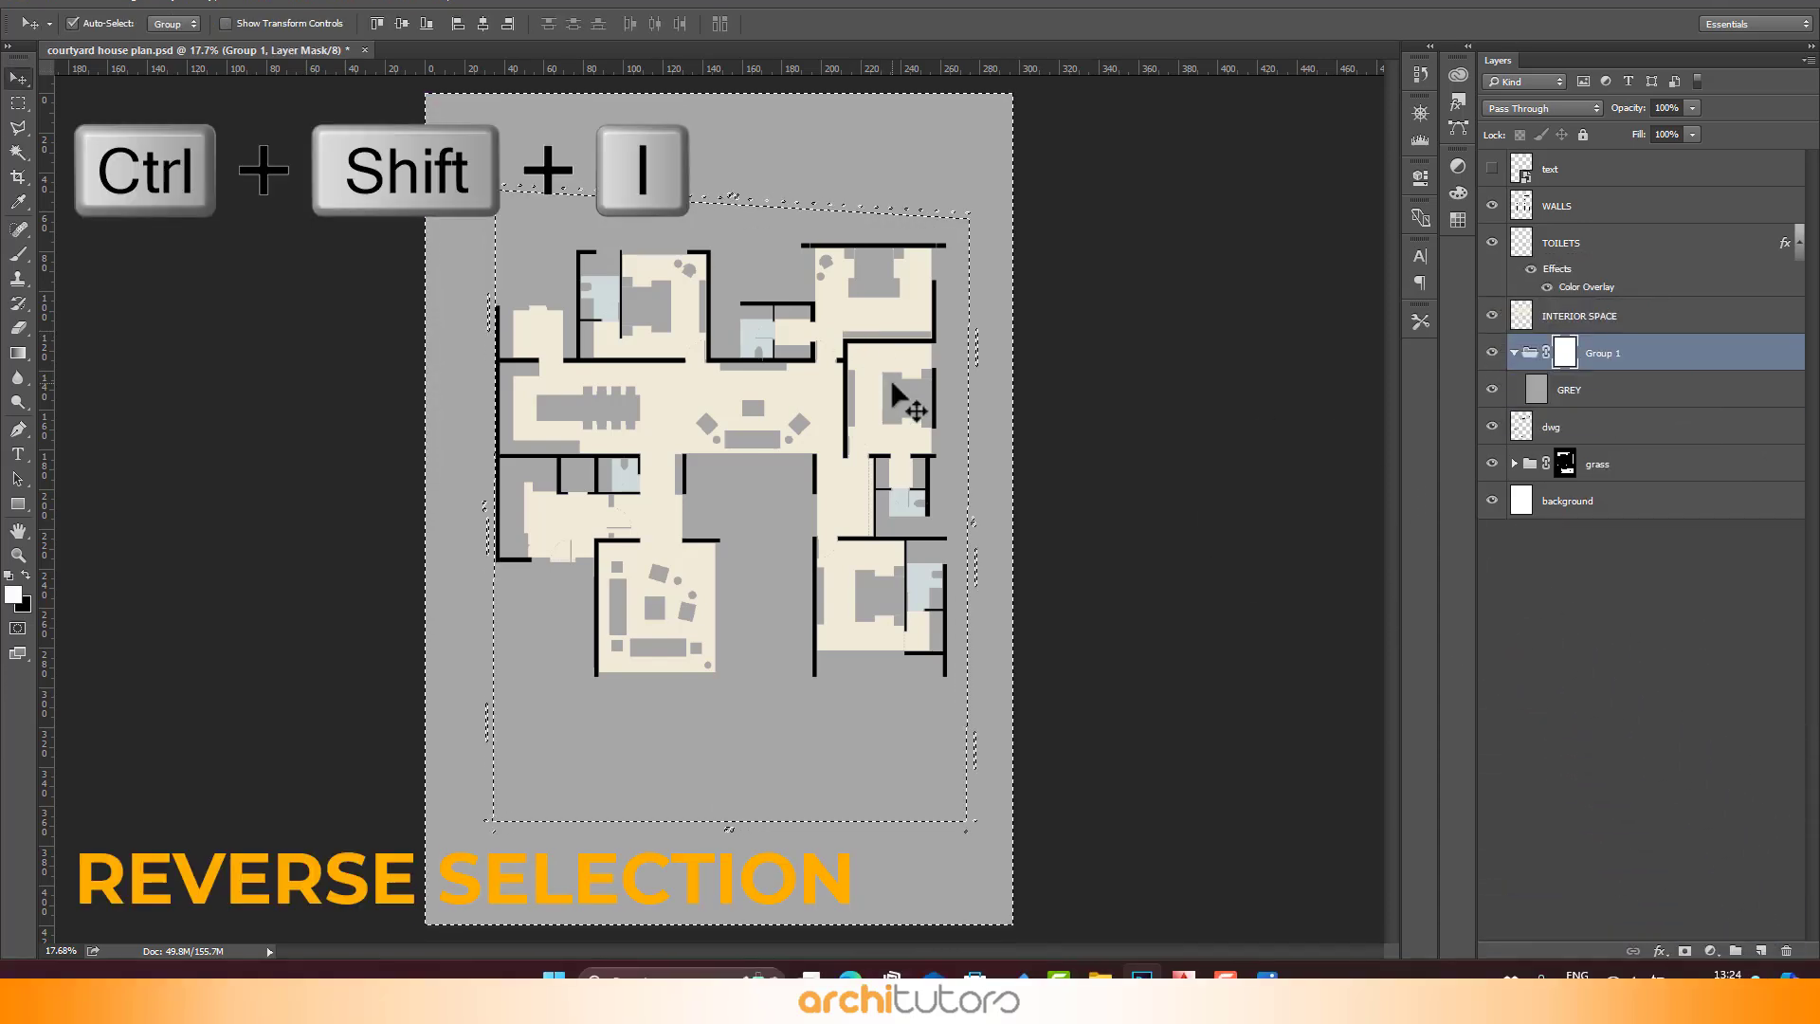
key(ctrl+shift+i)
key(Delete)
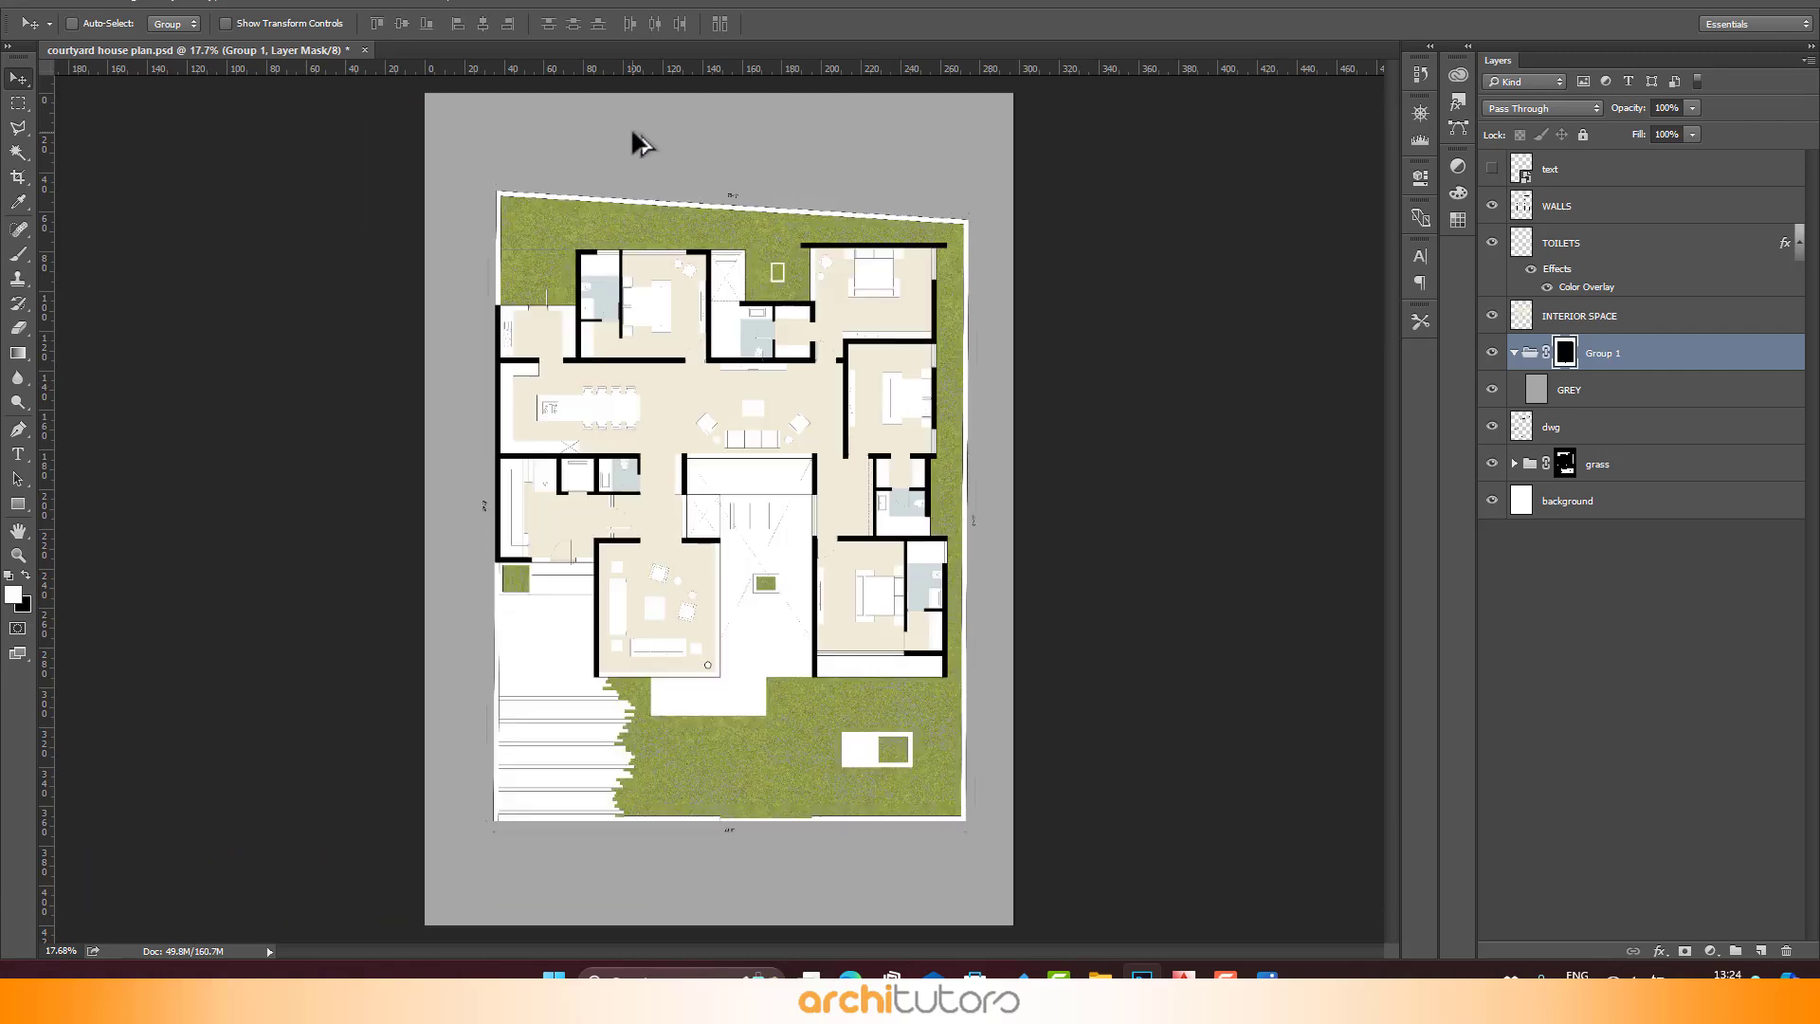
- Inspect the grey border along the edges of the plan at close zoom
scroll(805, 189, up, 8)
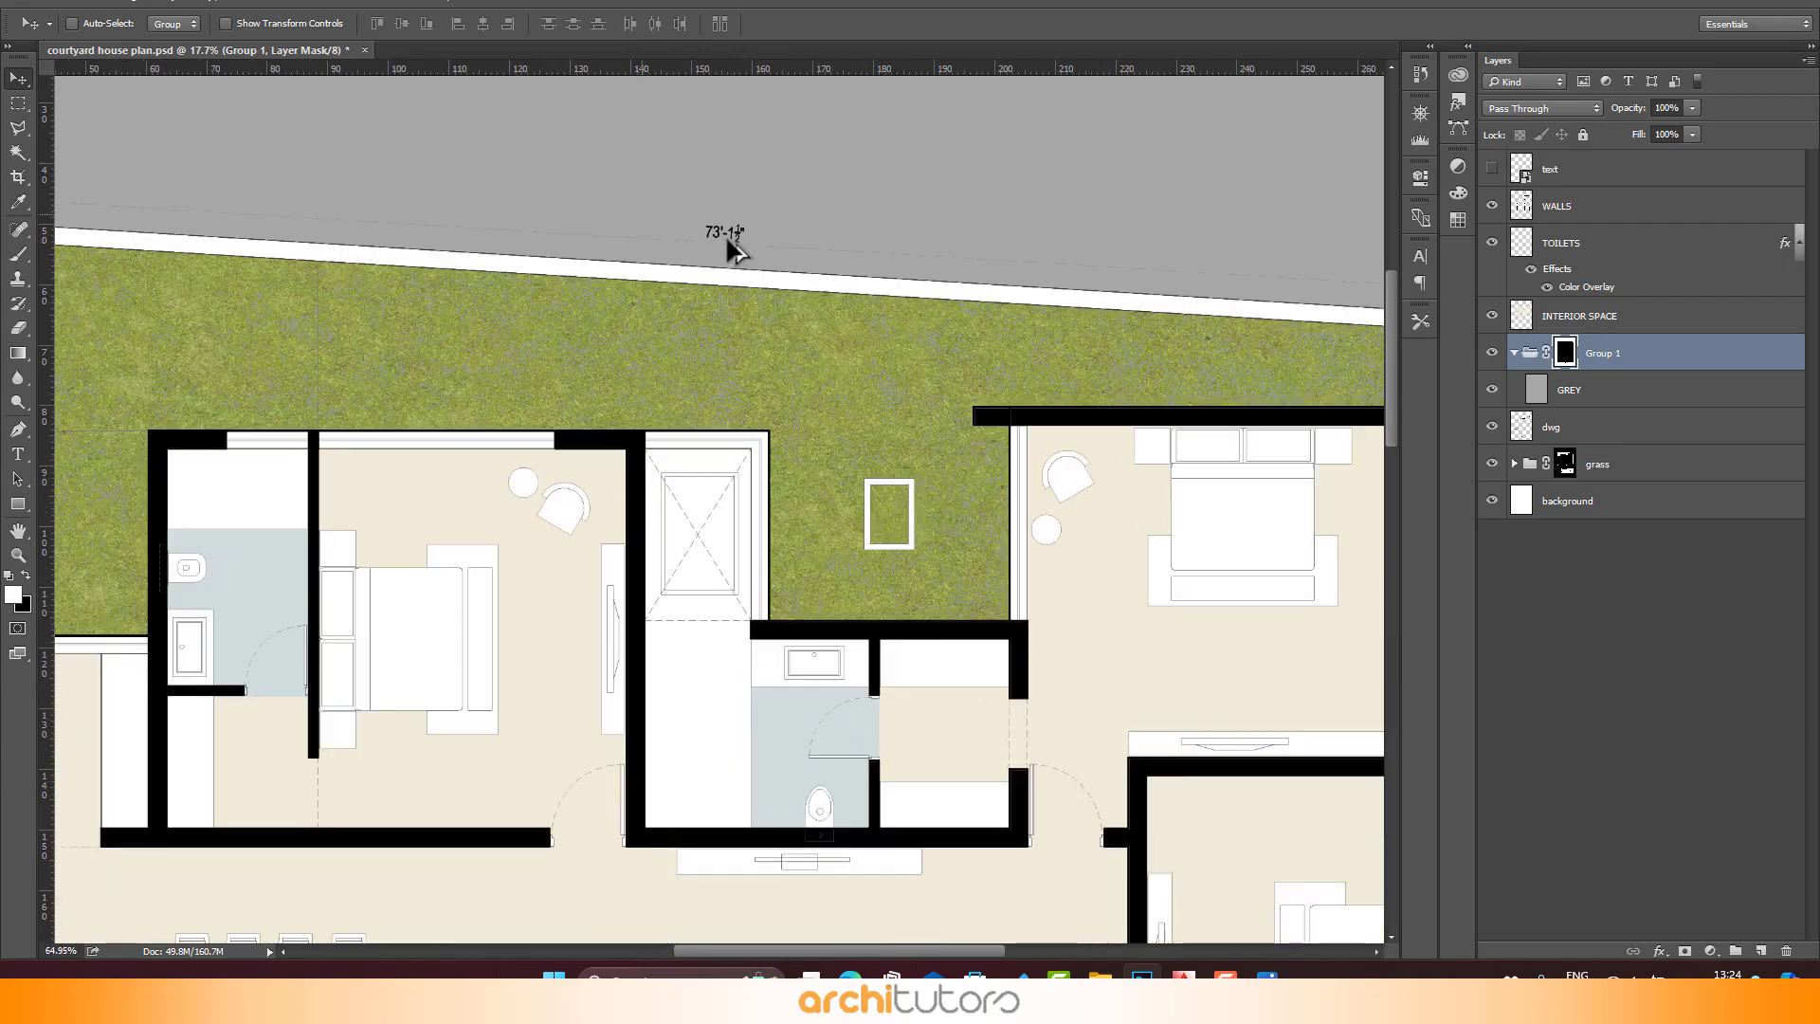
scroll(725, 236, down, 4)
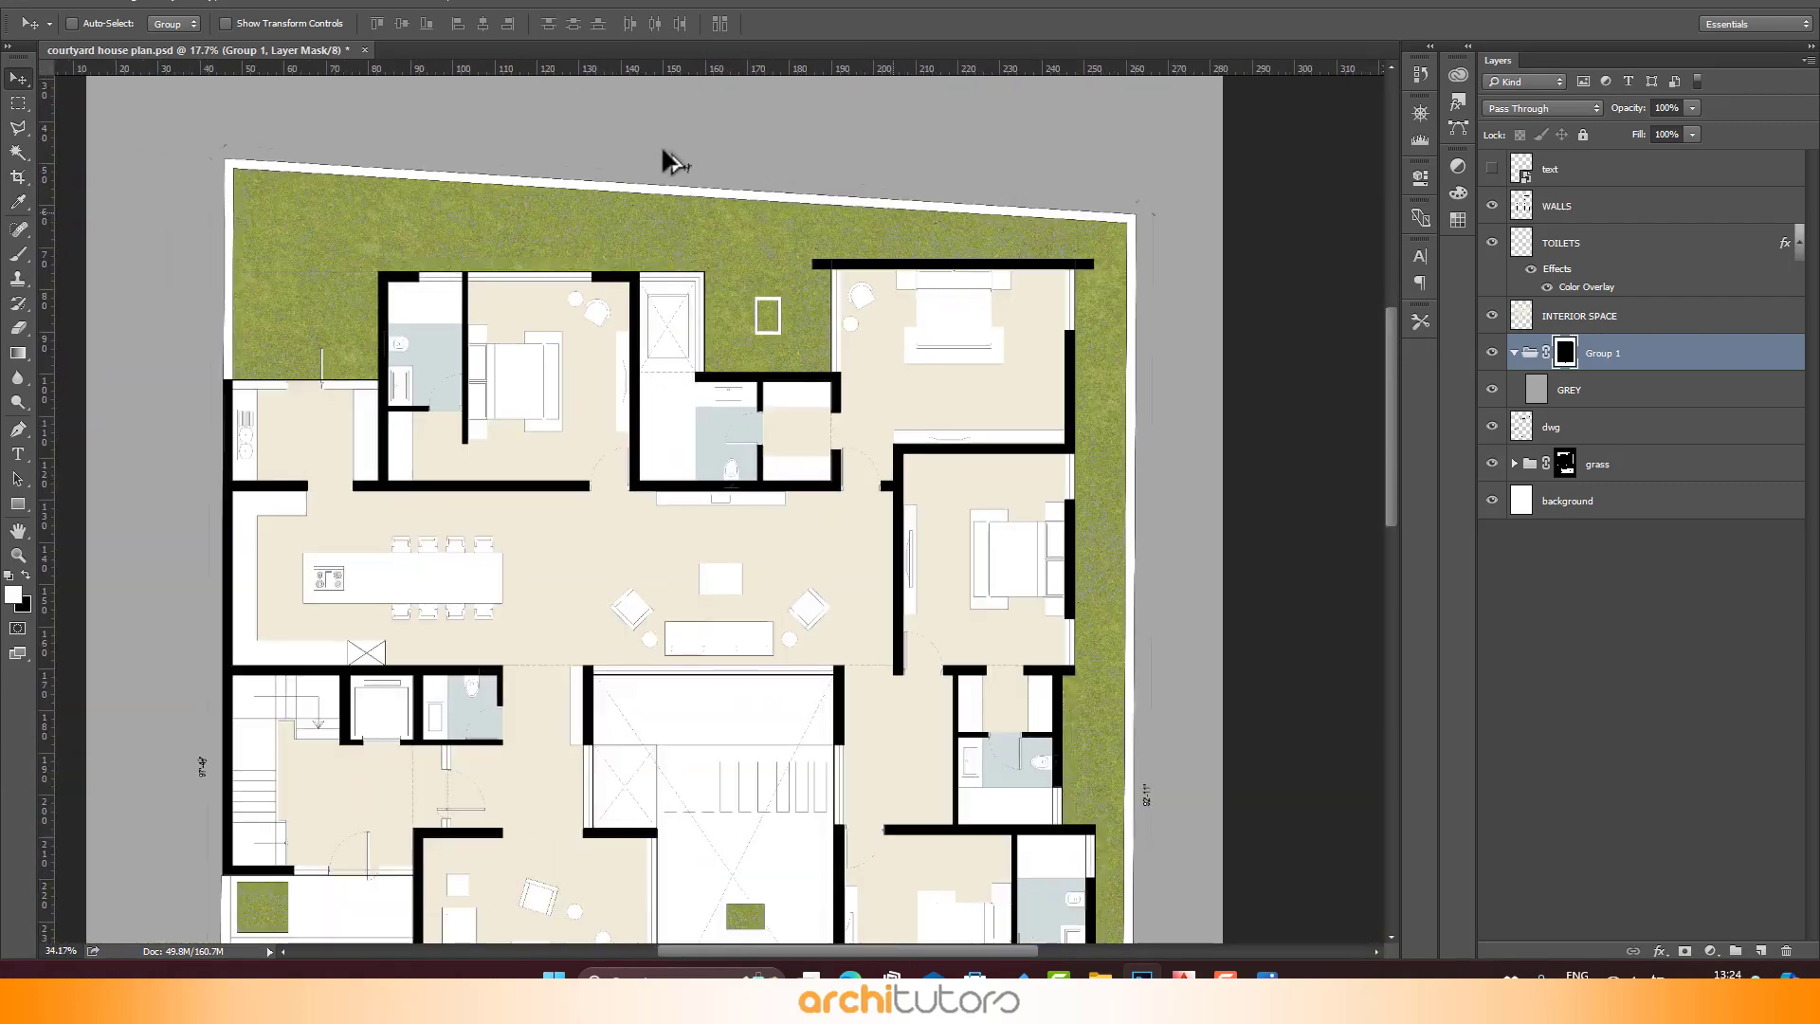
scroll(660, 144, down, 1)
scroll(1166, 850, up, 4)
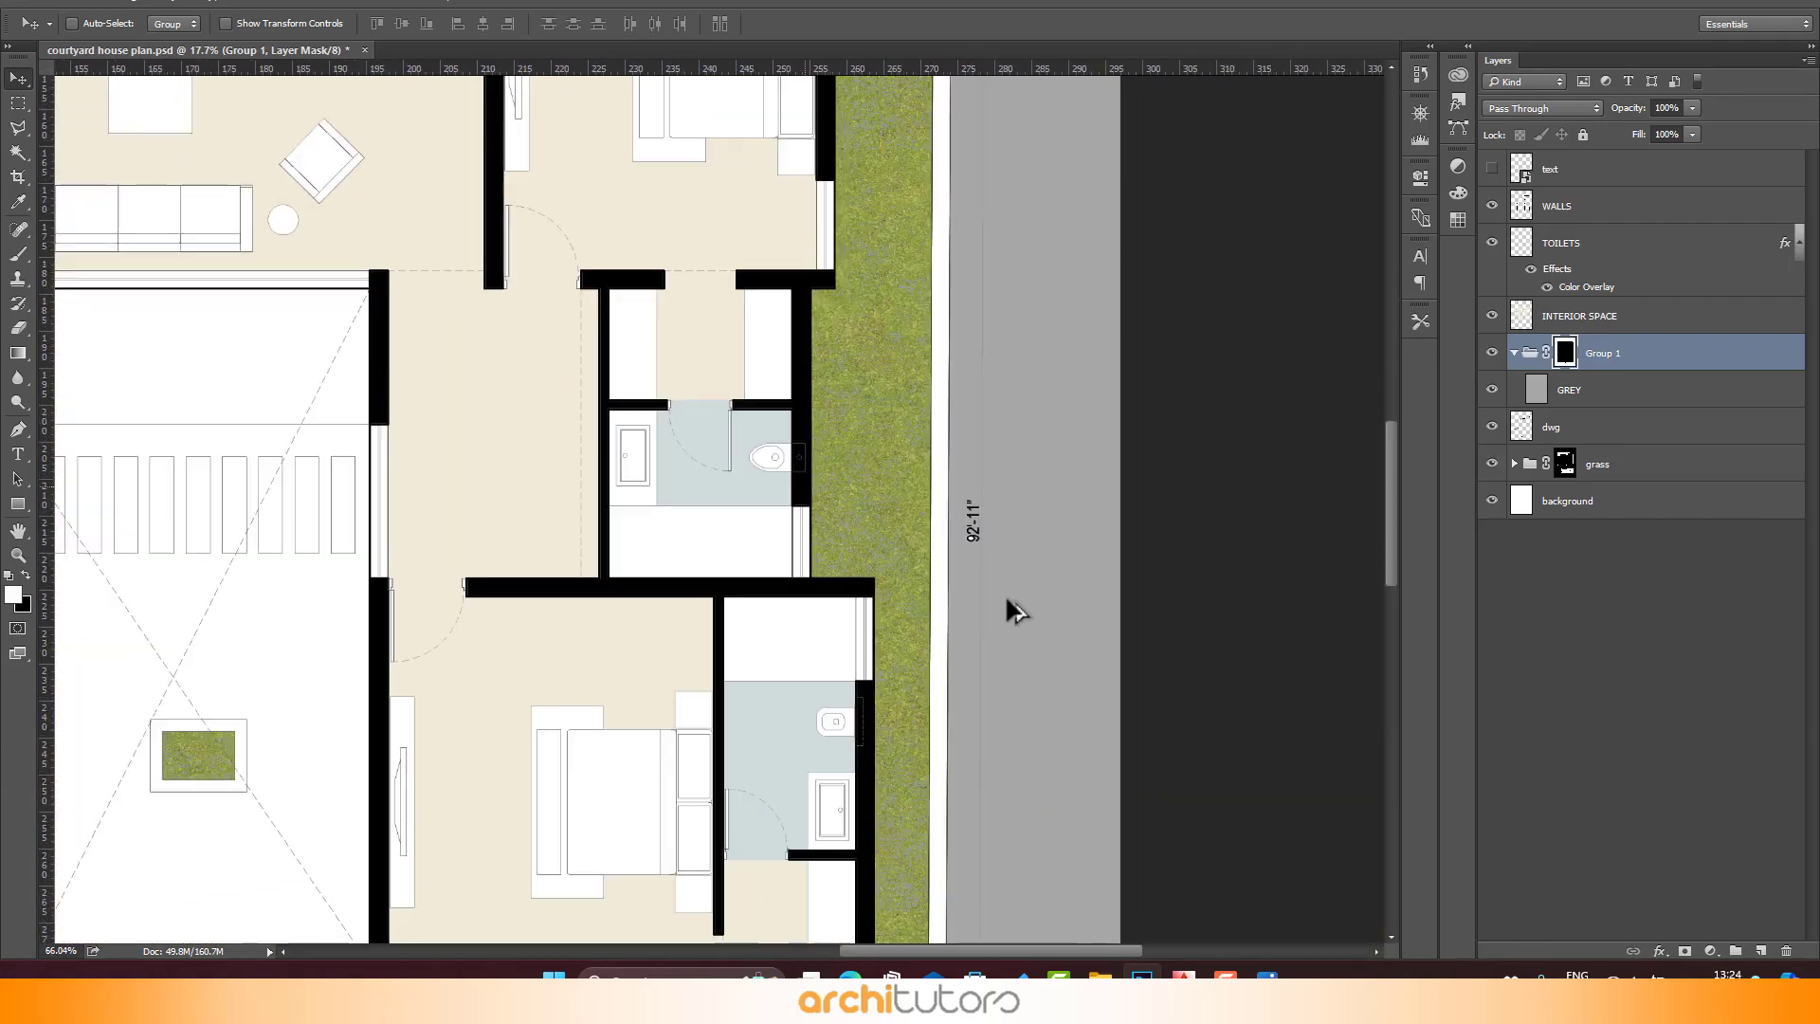
scroll(1033, 511, up, 5)
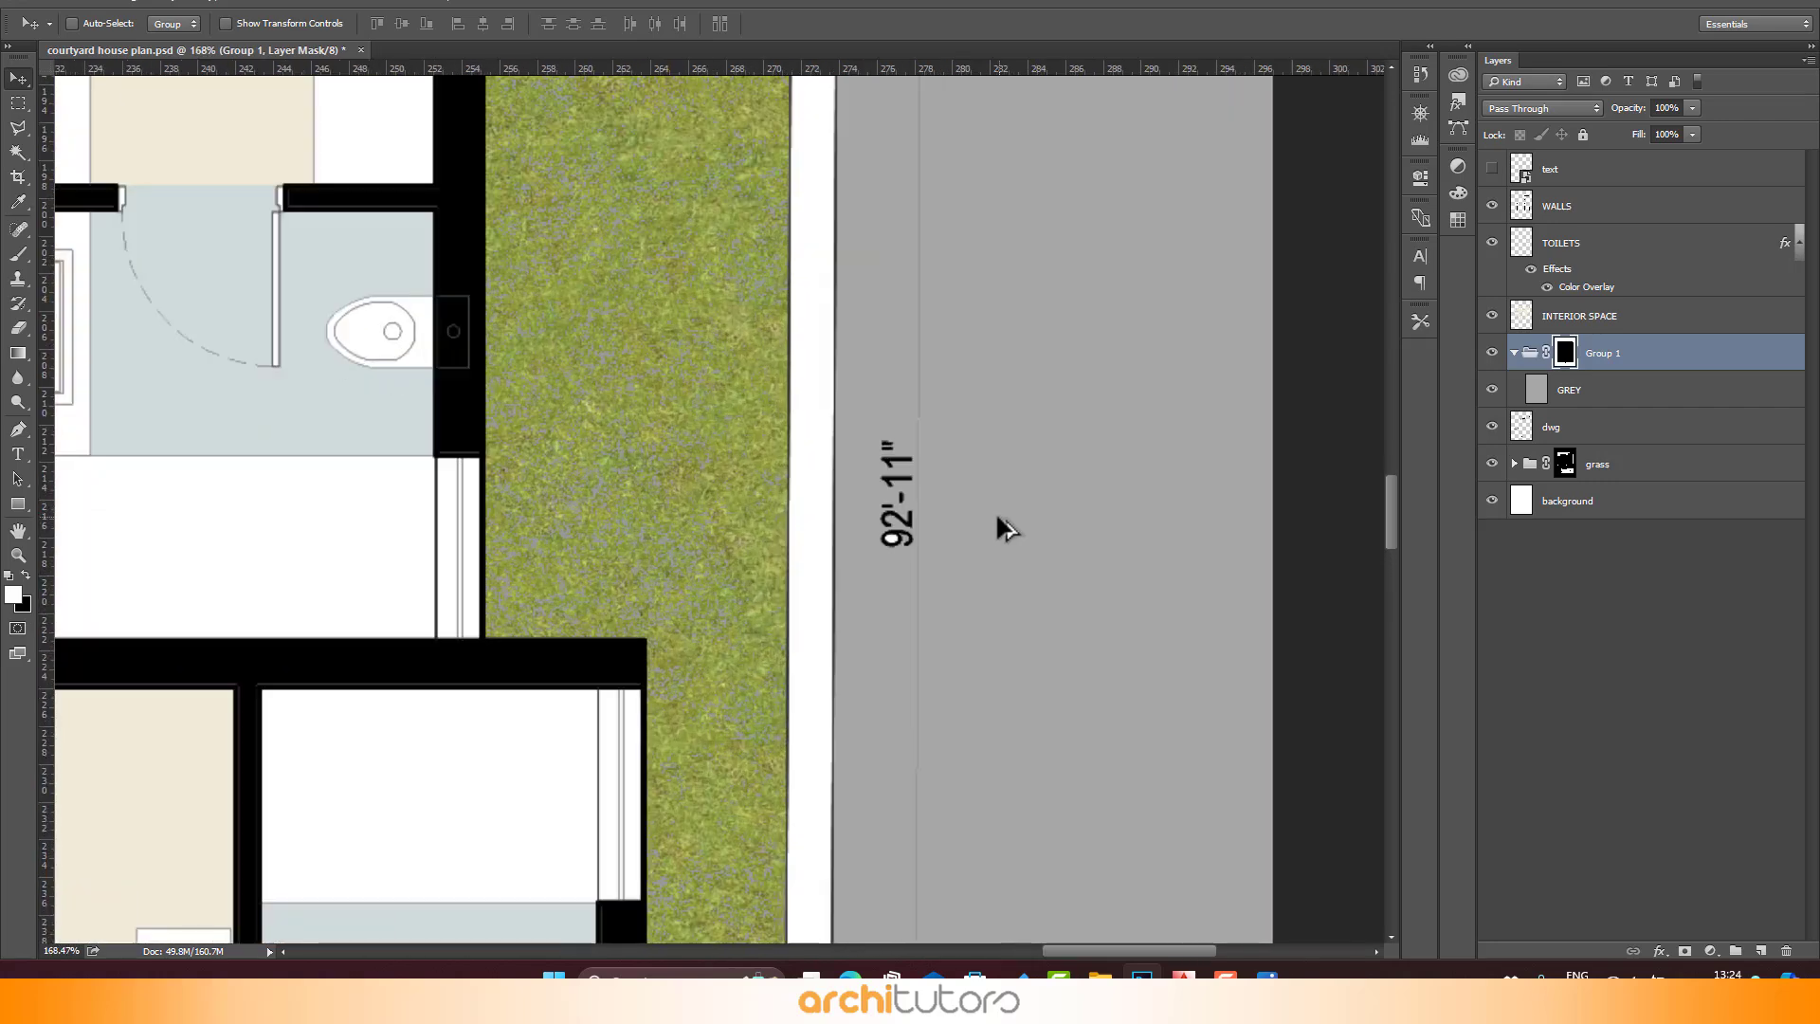
scroll(997, 517, up, 2)
key(w)
click(1635, 427)
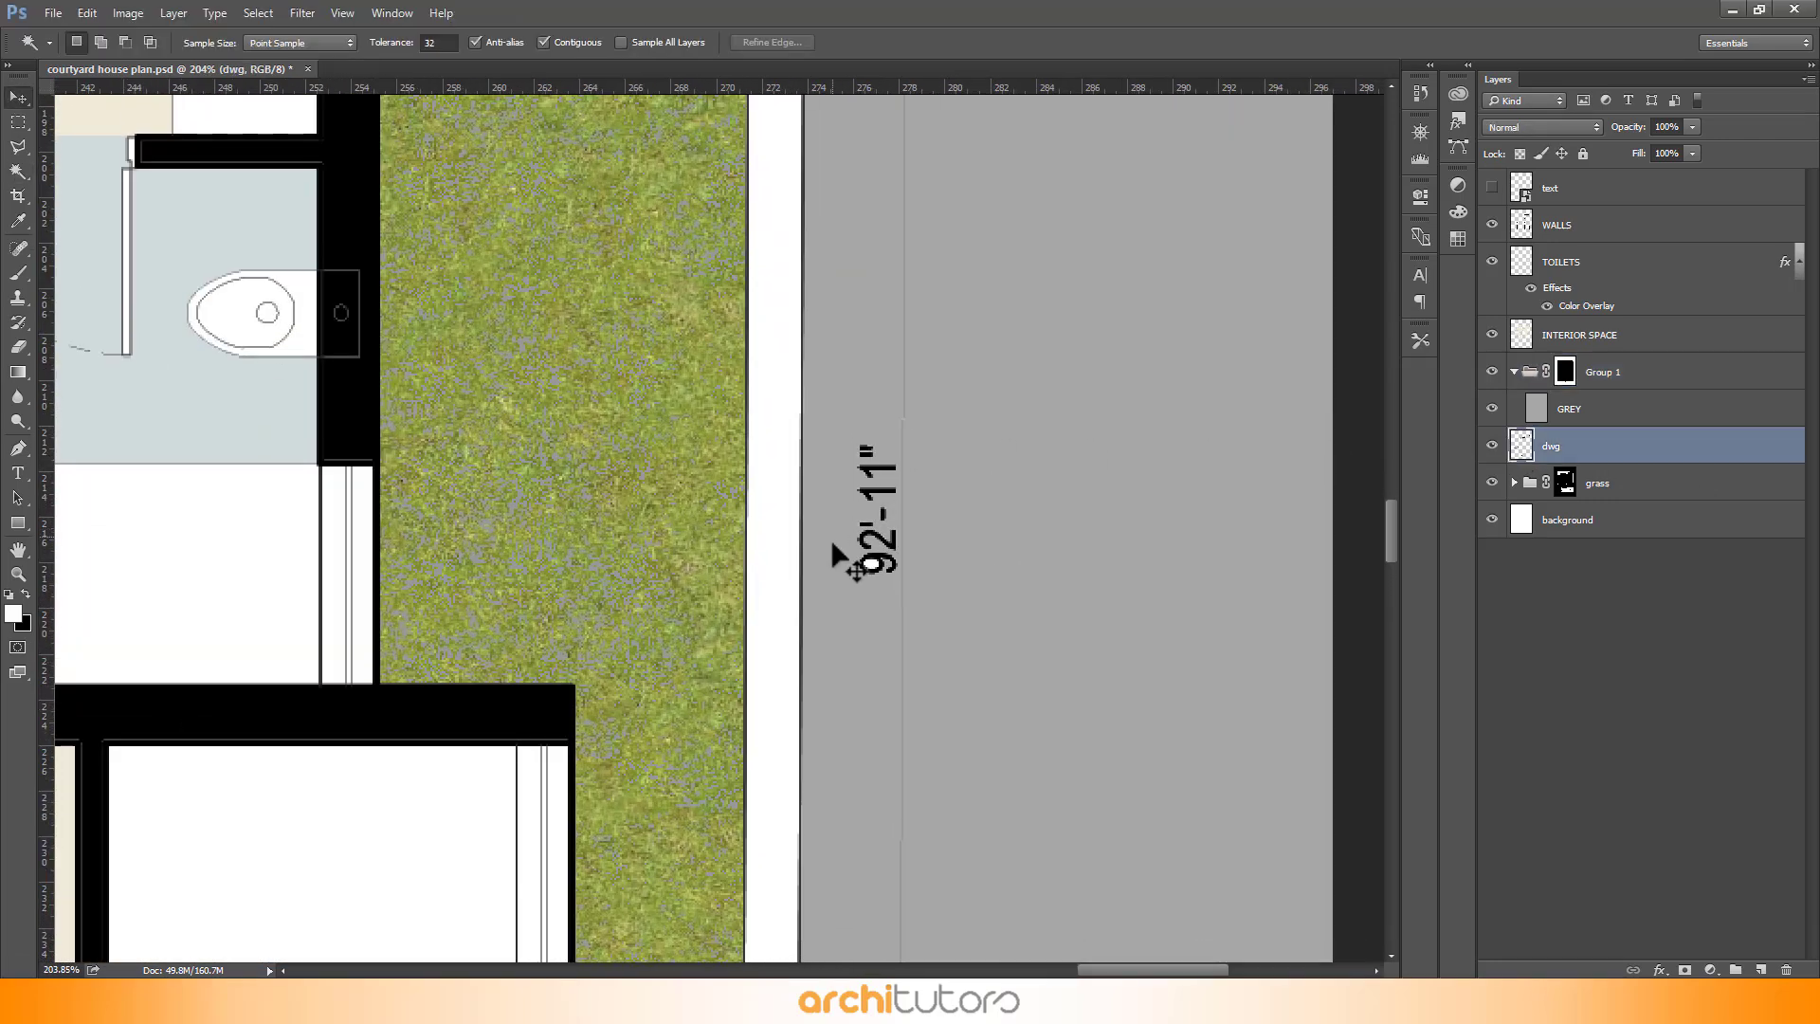
key(v)
scroll(1135, 334, down, 8)
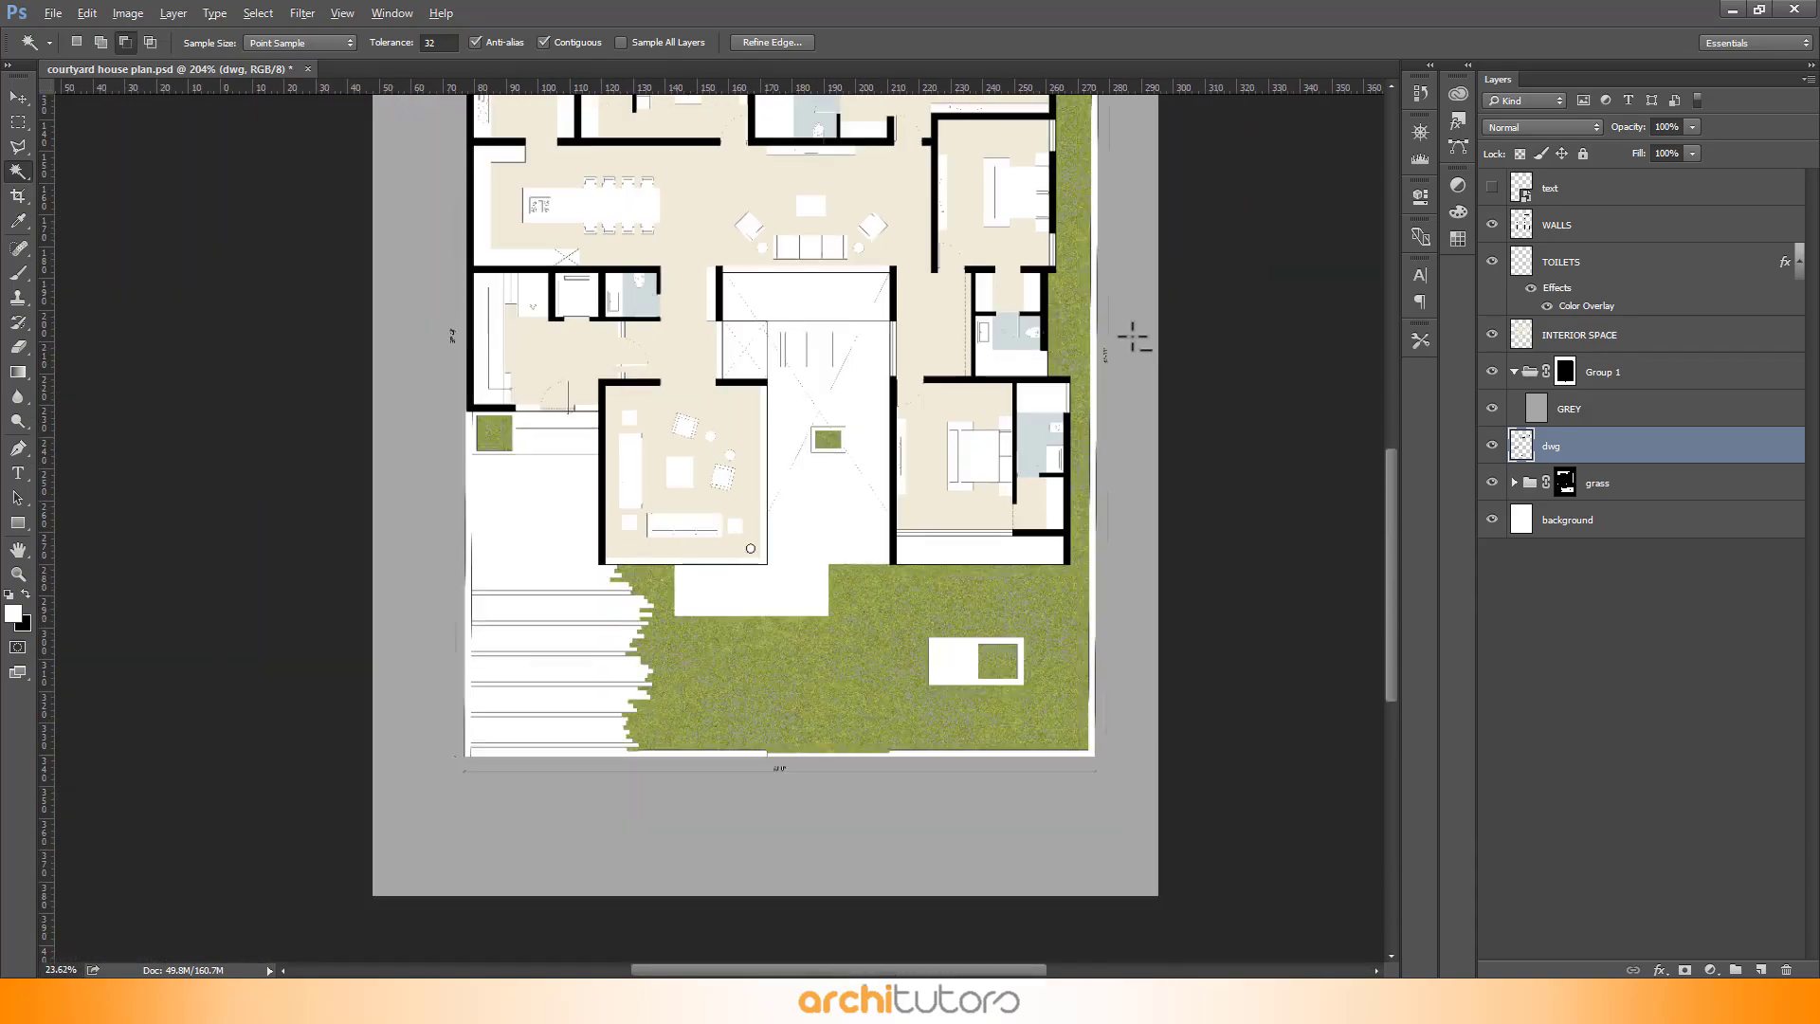
scroll(845, 735, up, 8)
scroll(852, 652, up, 8)
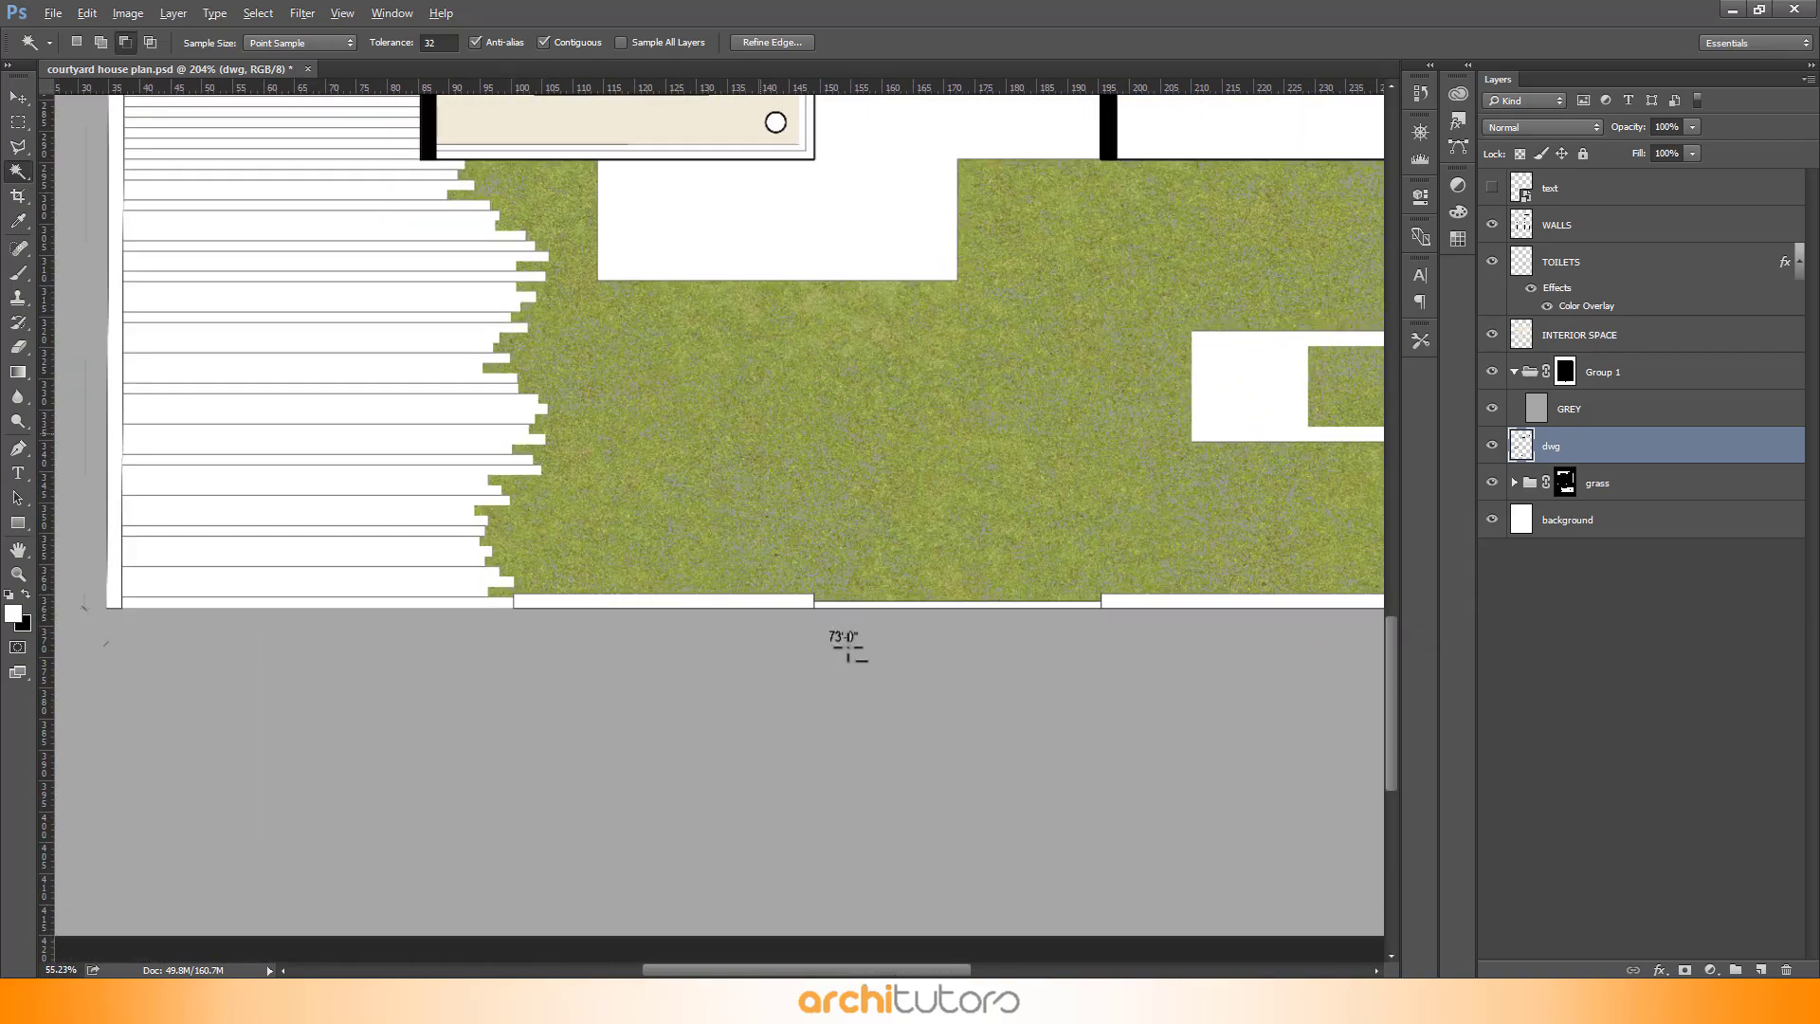
scroll(838, 692, down, 1)
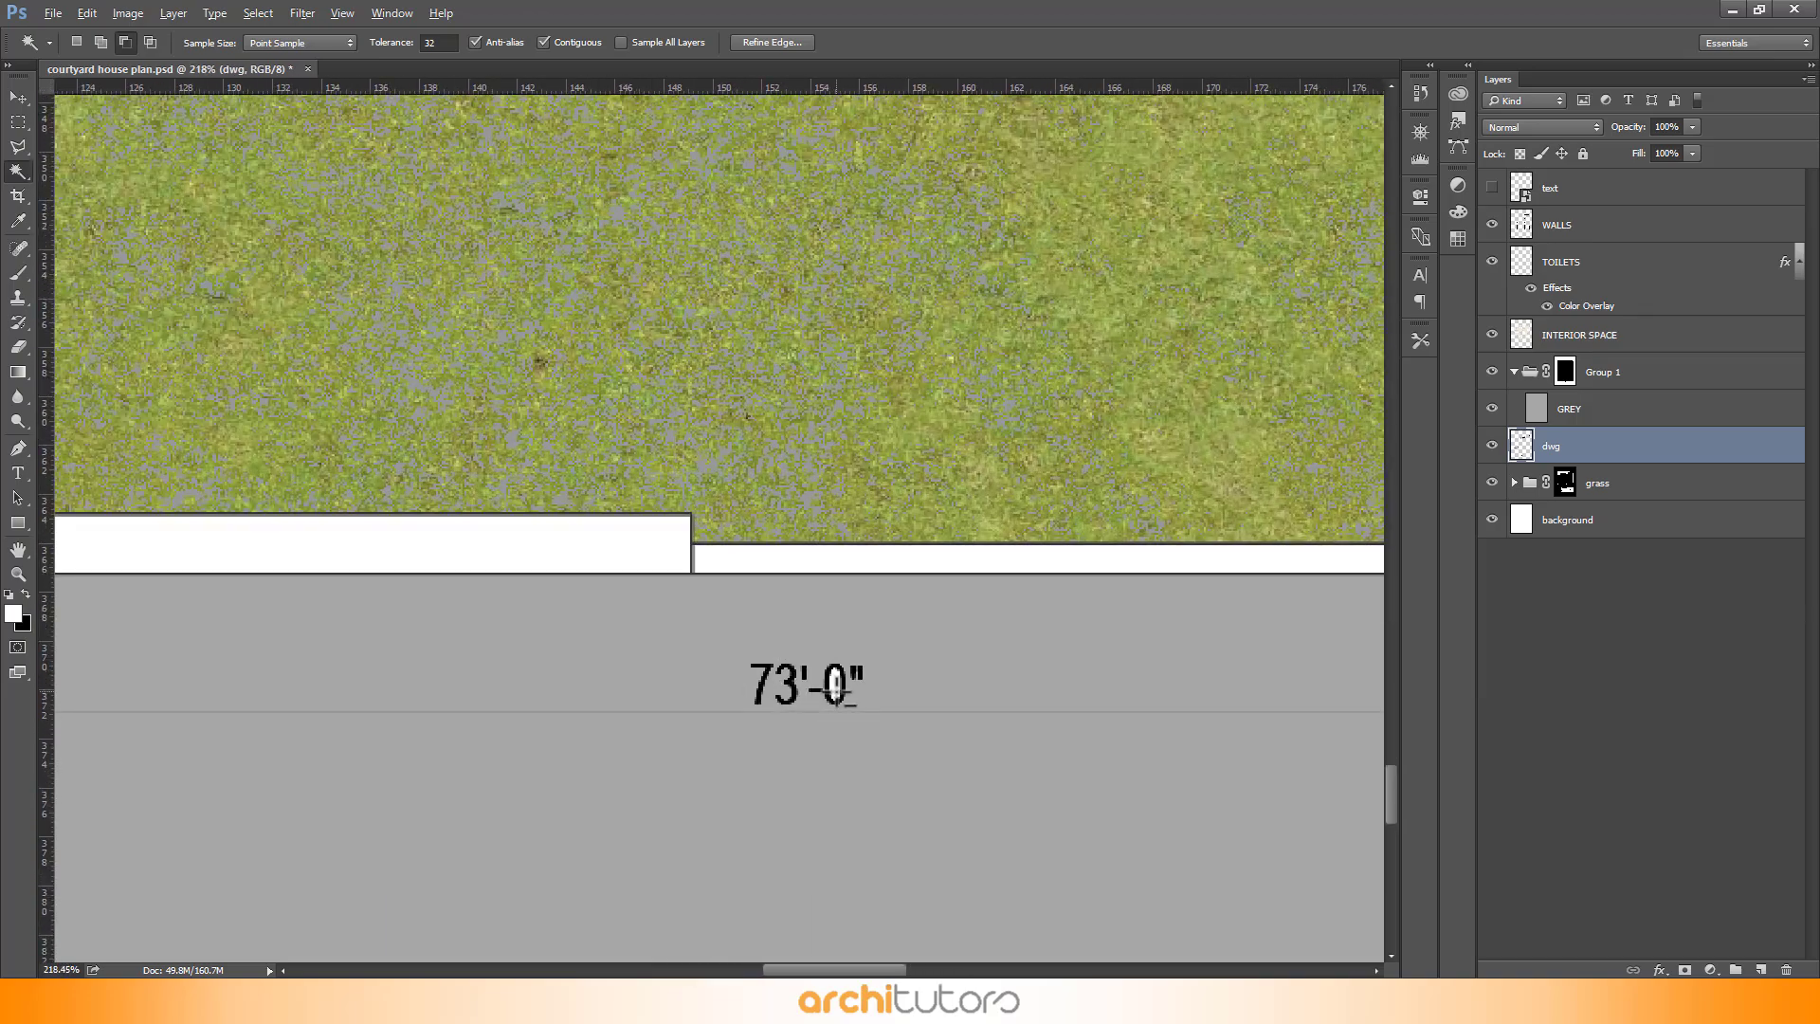
scroll(967, 768, down, 7)
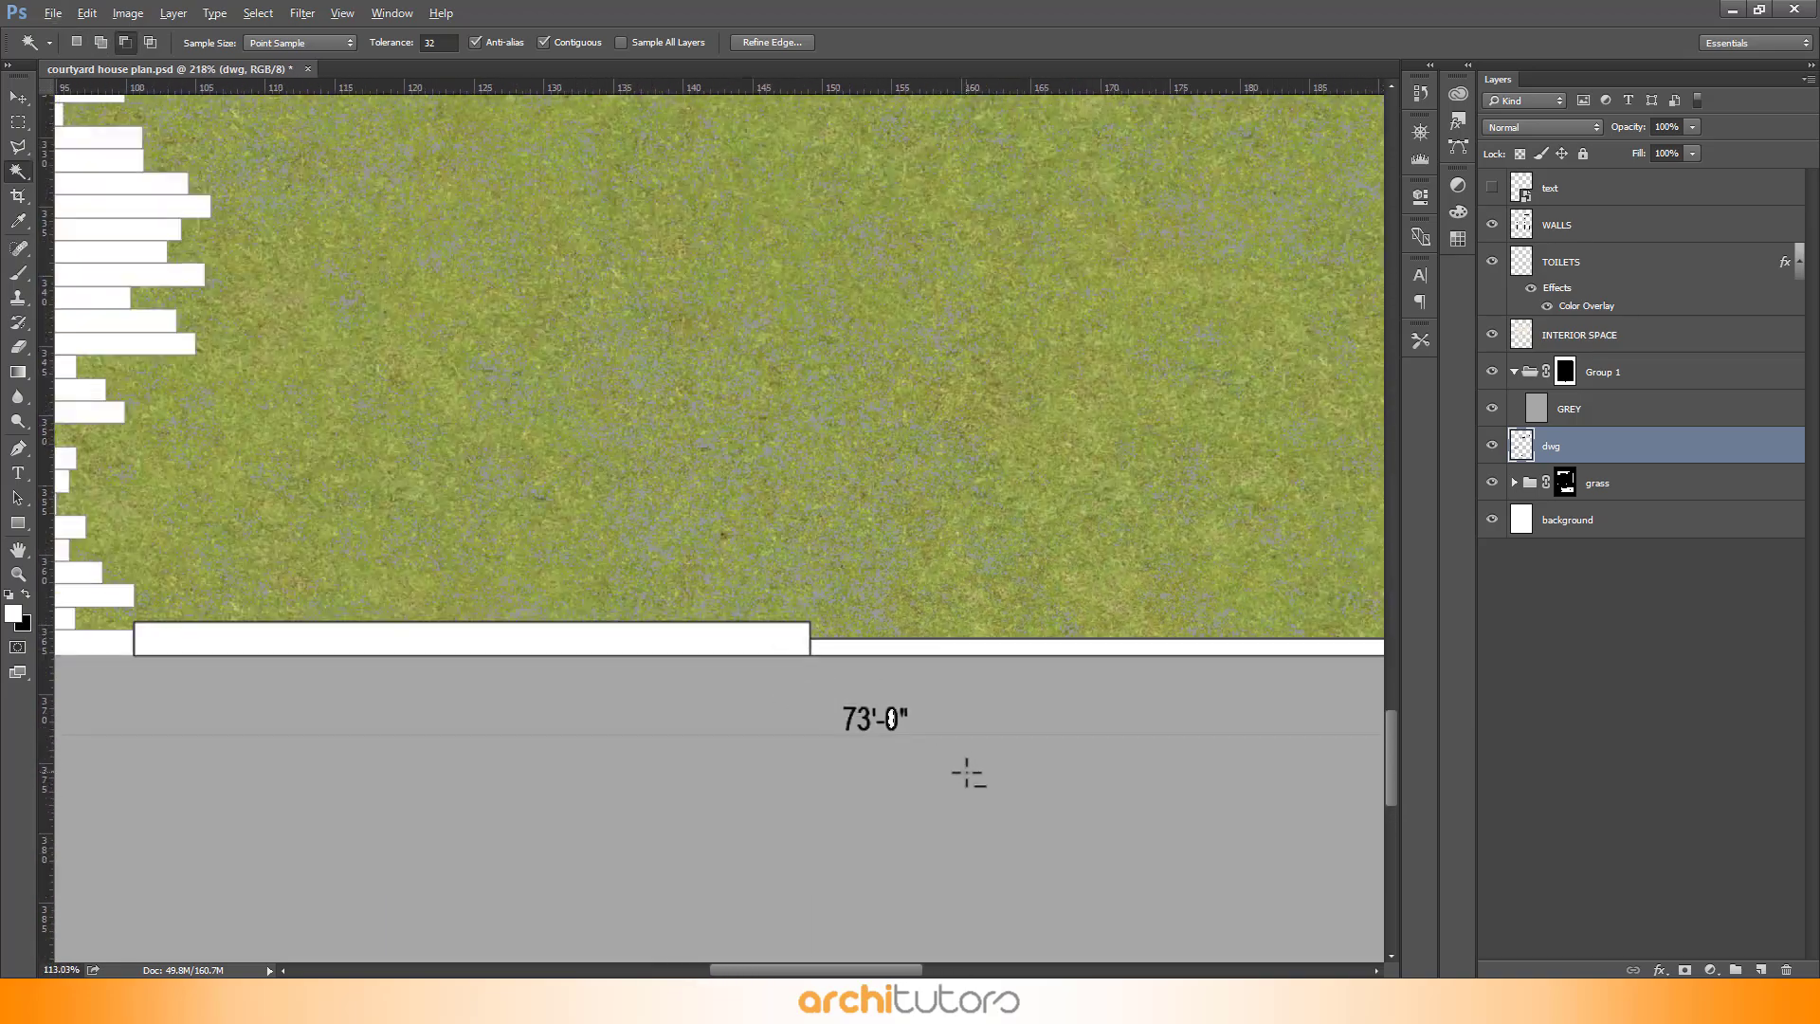
scroll(967, 773, down, 3)
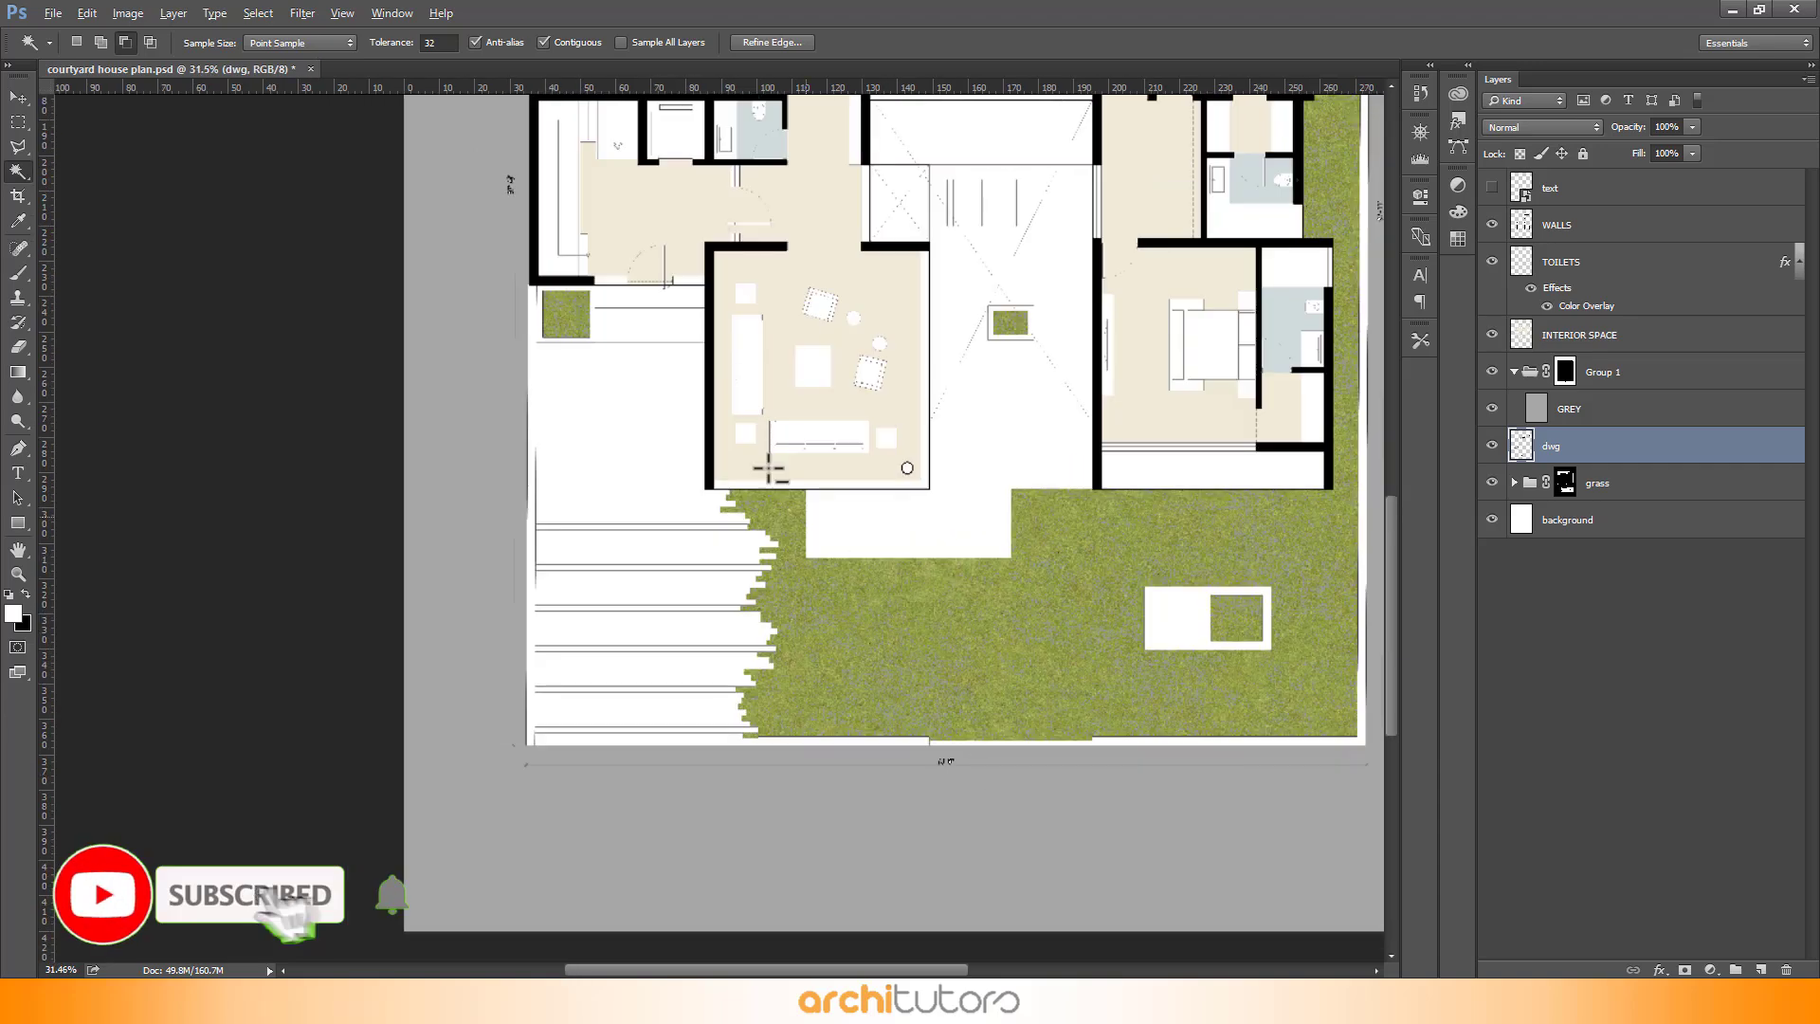
scroll(516, 159, up, 2)
scroll(517, 159, up, 7)
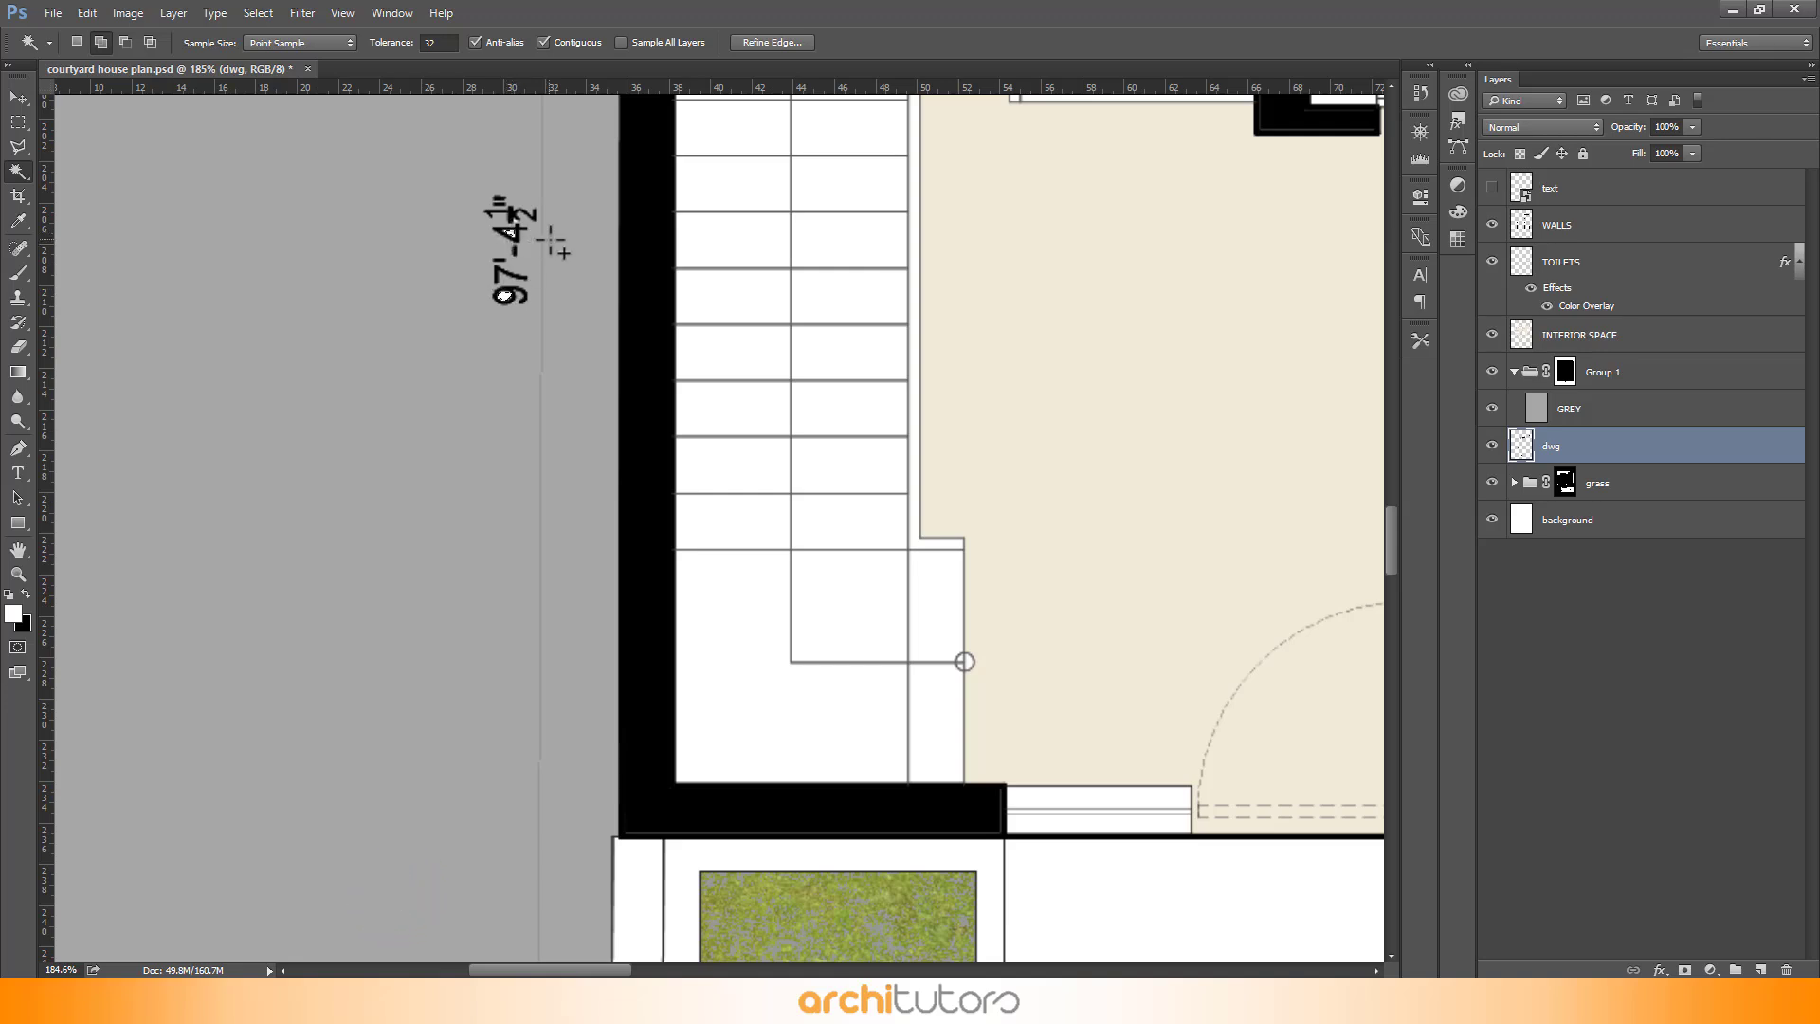
- Fill the Group 1 layer mask with grey H 0, S 0, B 65 at 100% opacity
click(1567, 373)
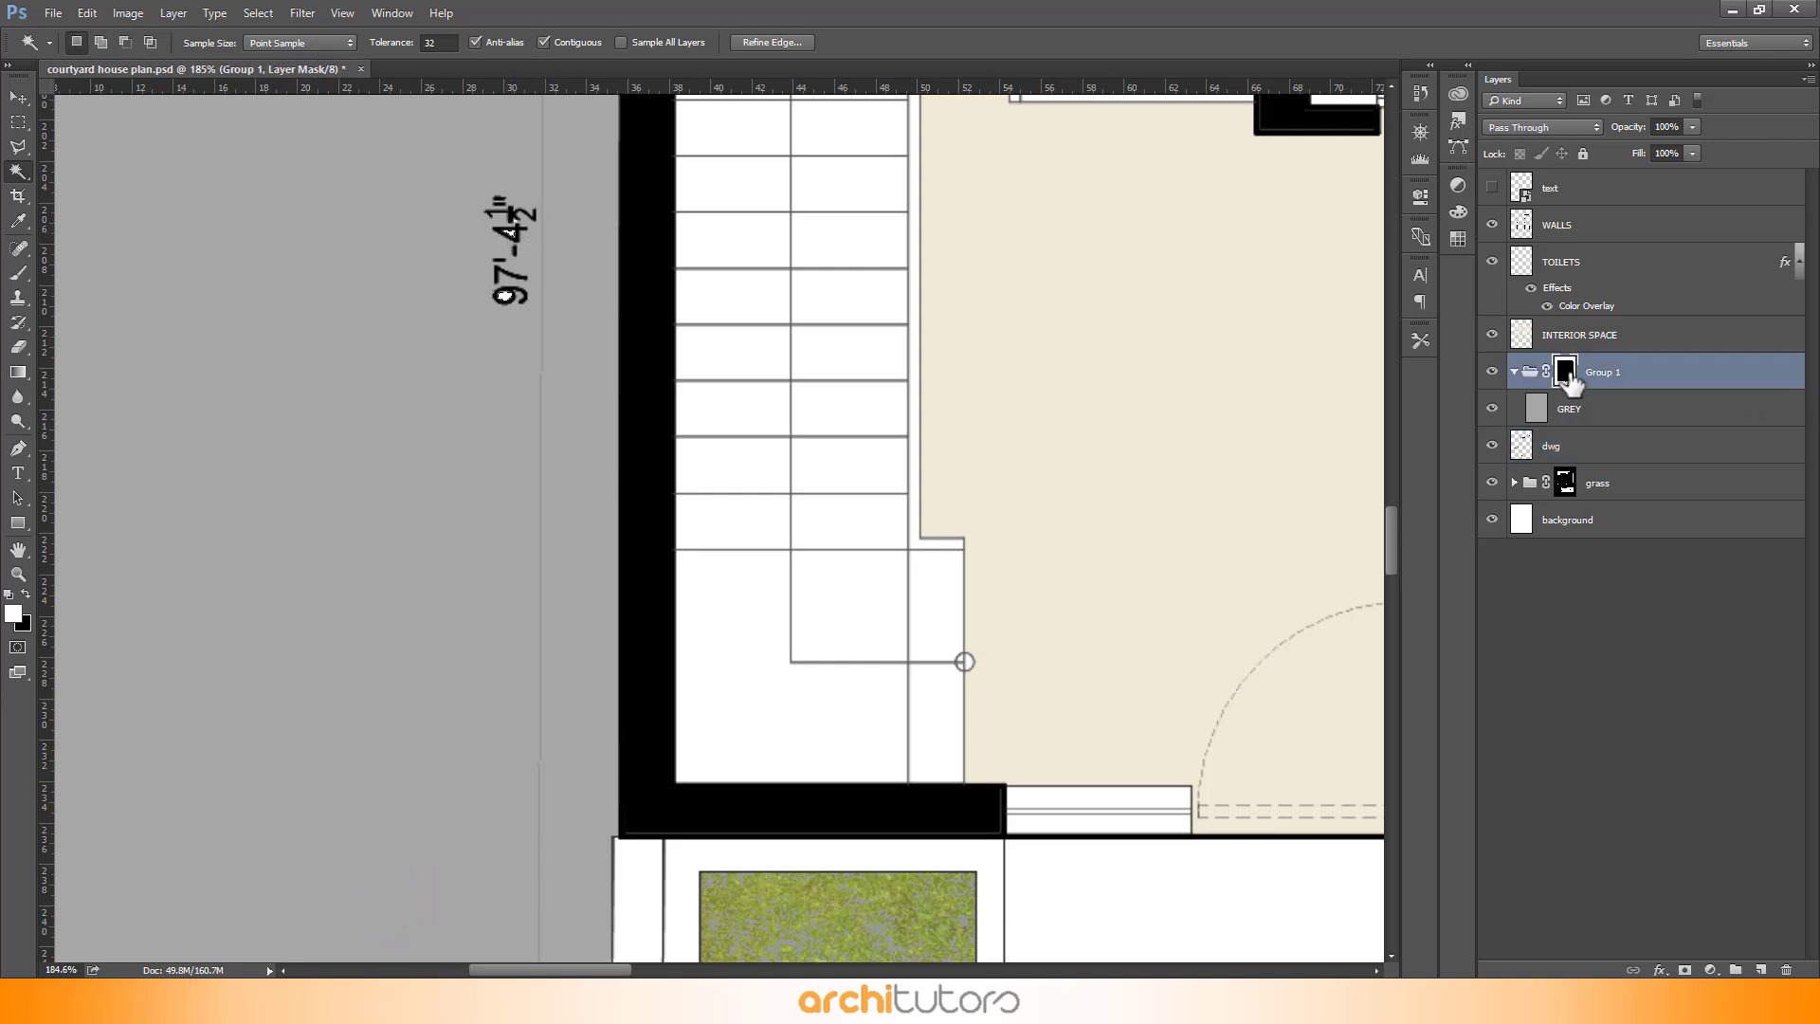
key(shift+BackSpace)
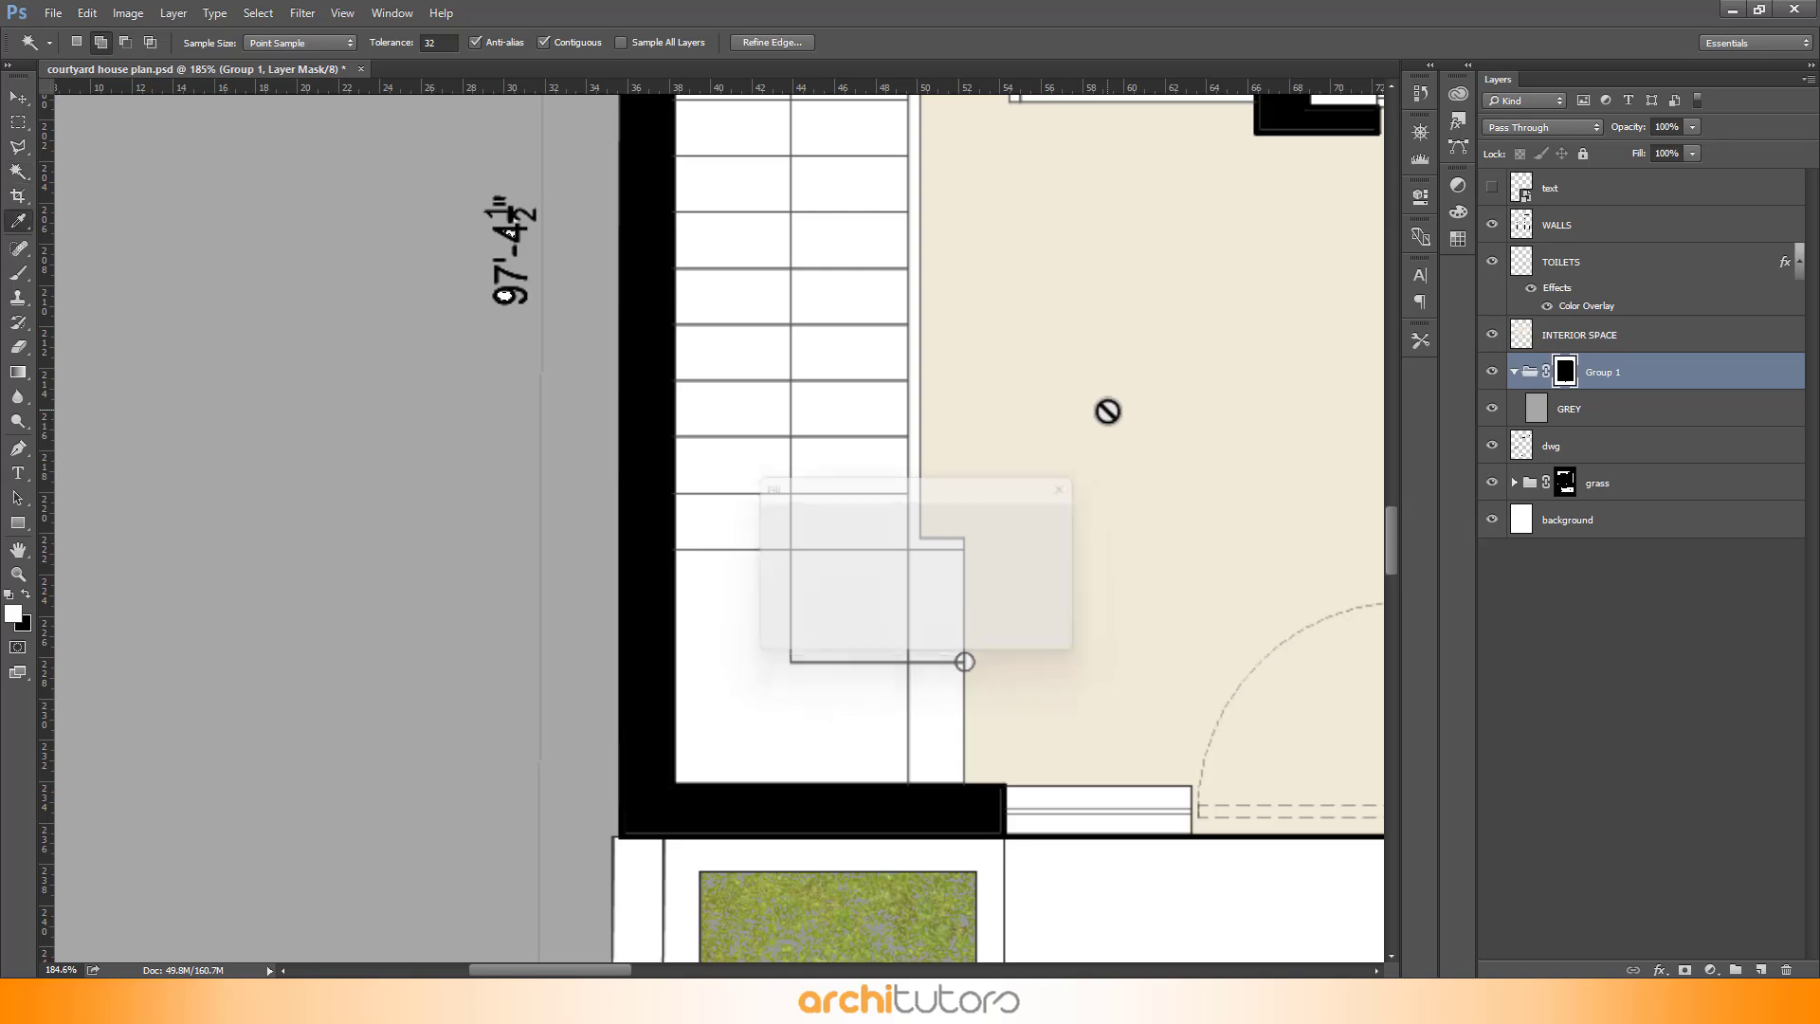
click(899, 525)
click(901, 526)
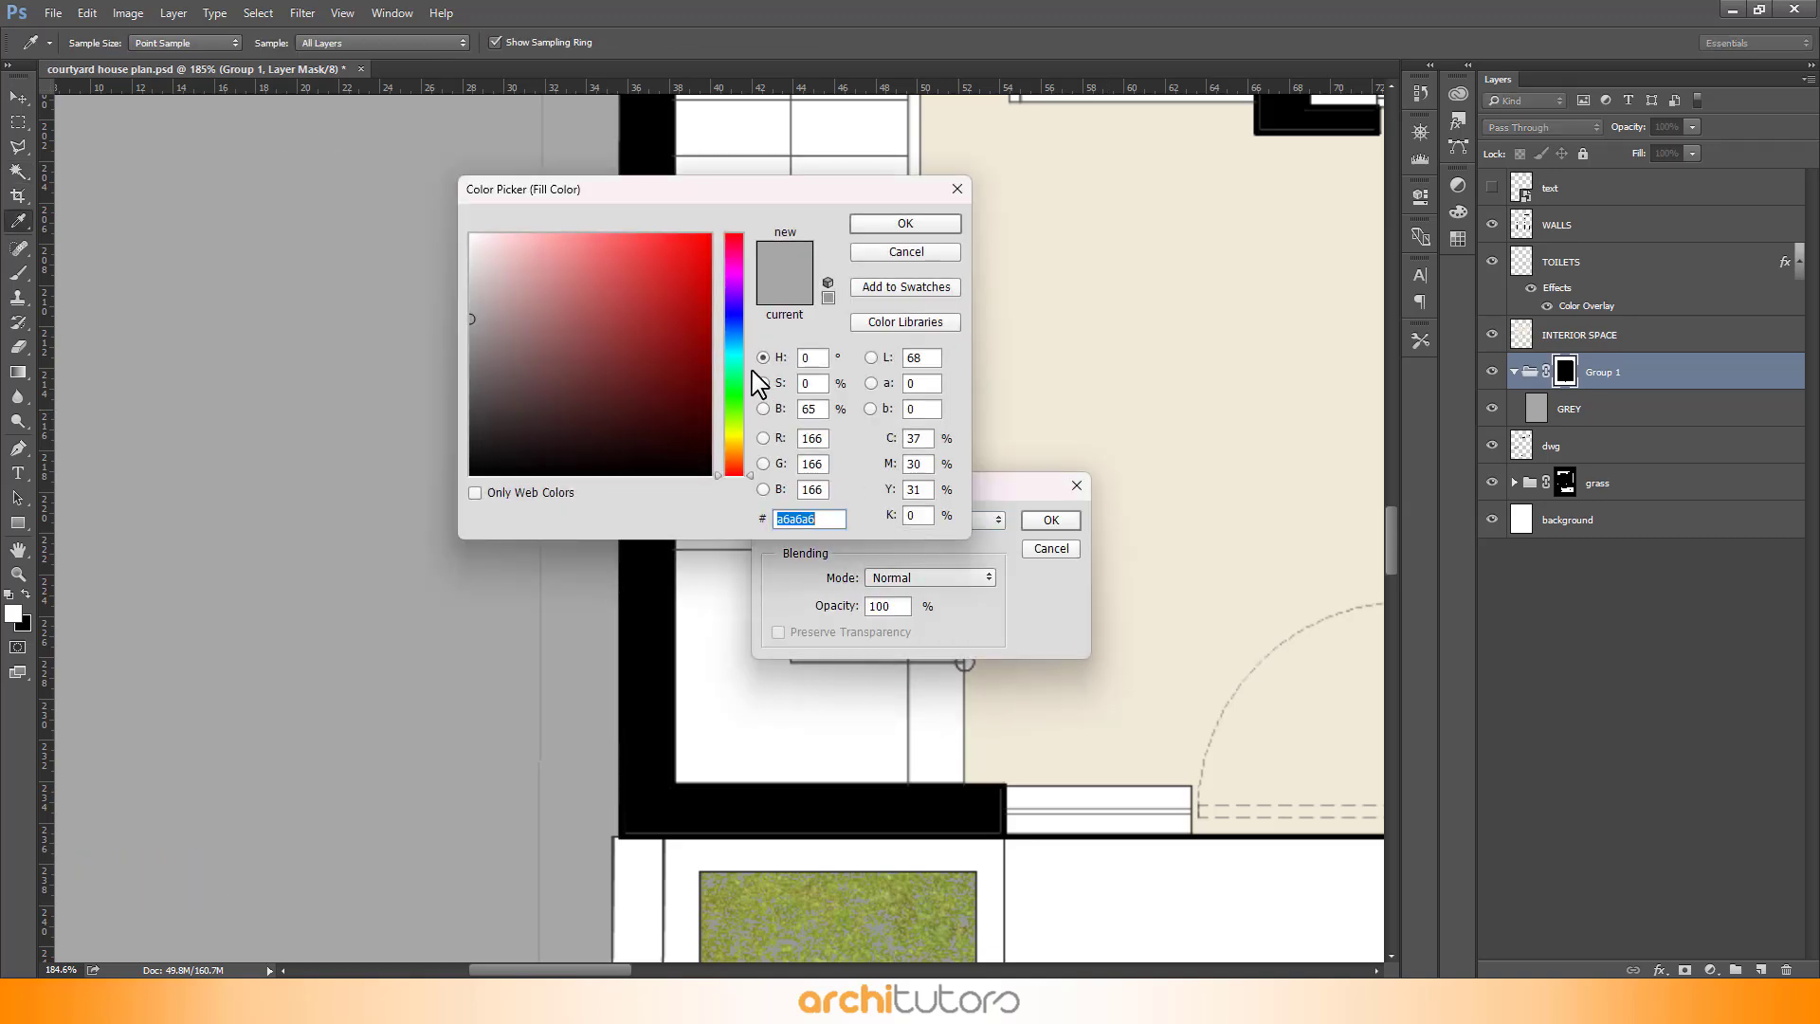
drag(483, 262, 347, 152)
click(945, 228)
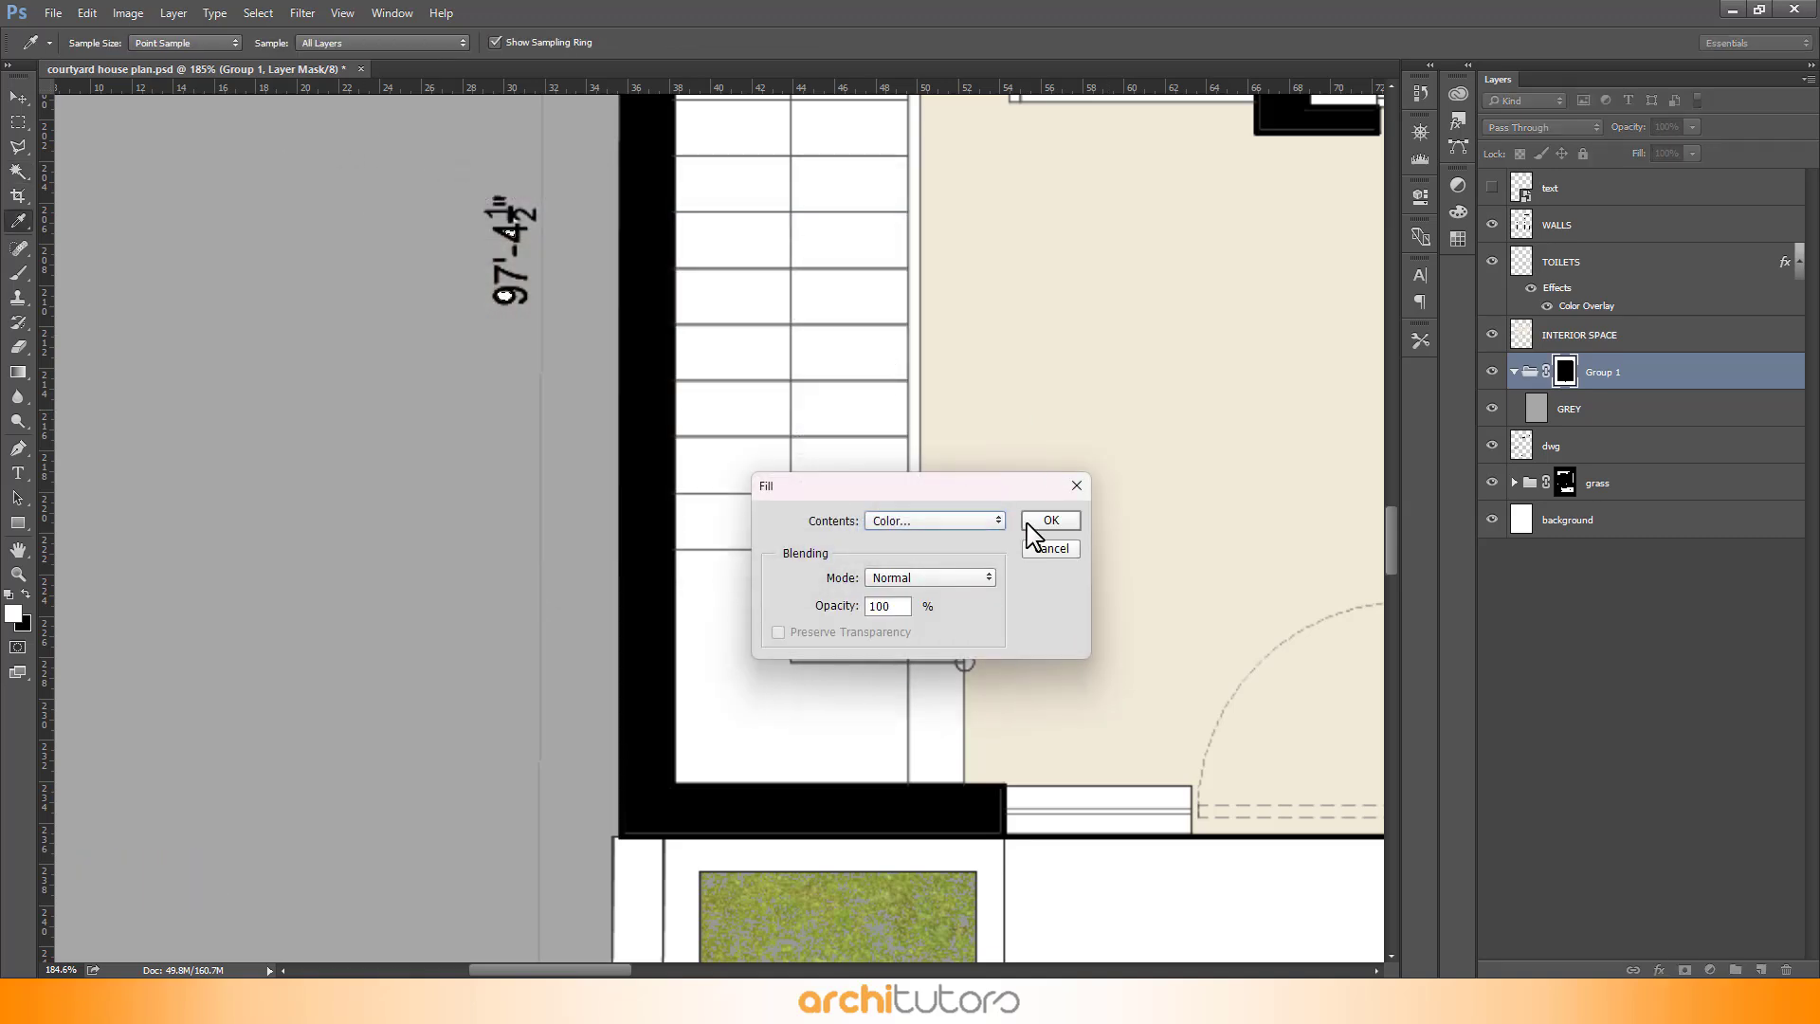
click(1034, 526)
key(w)
scroll(487, 342, down, 8)
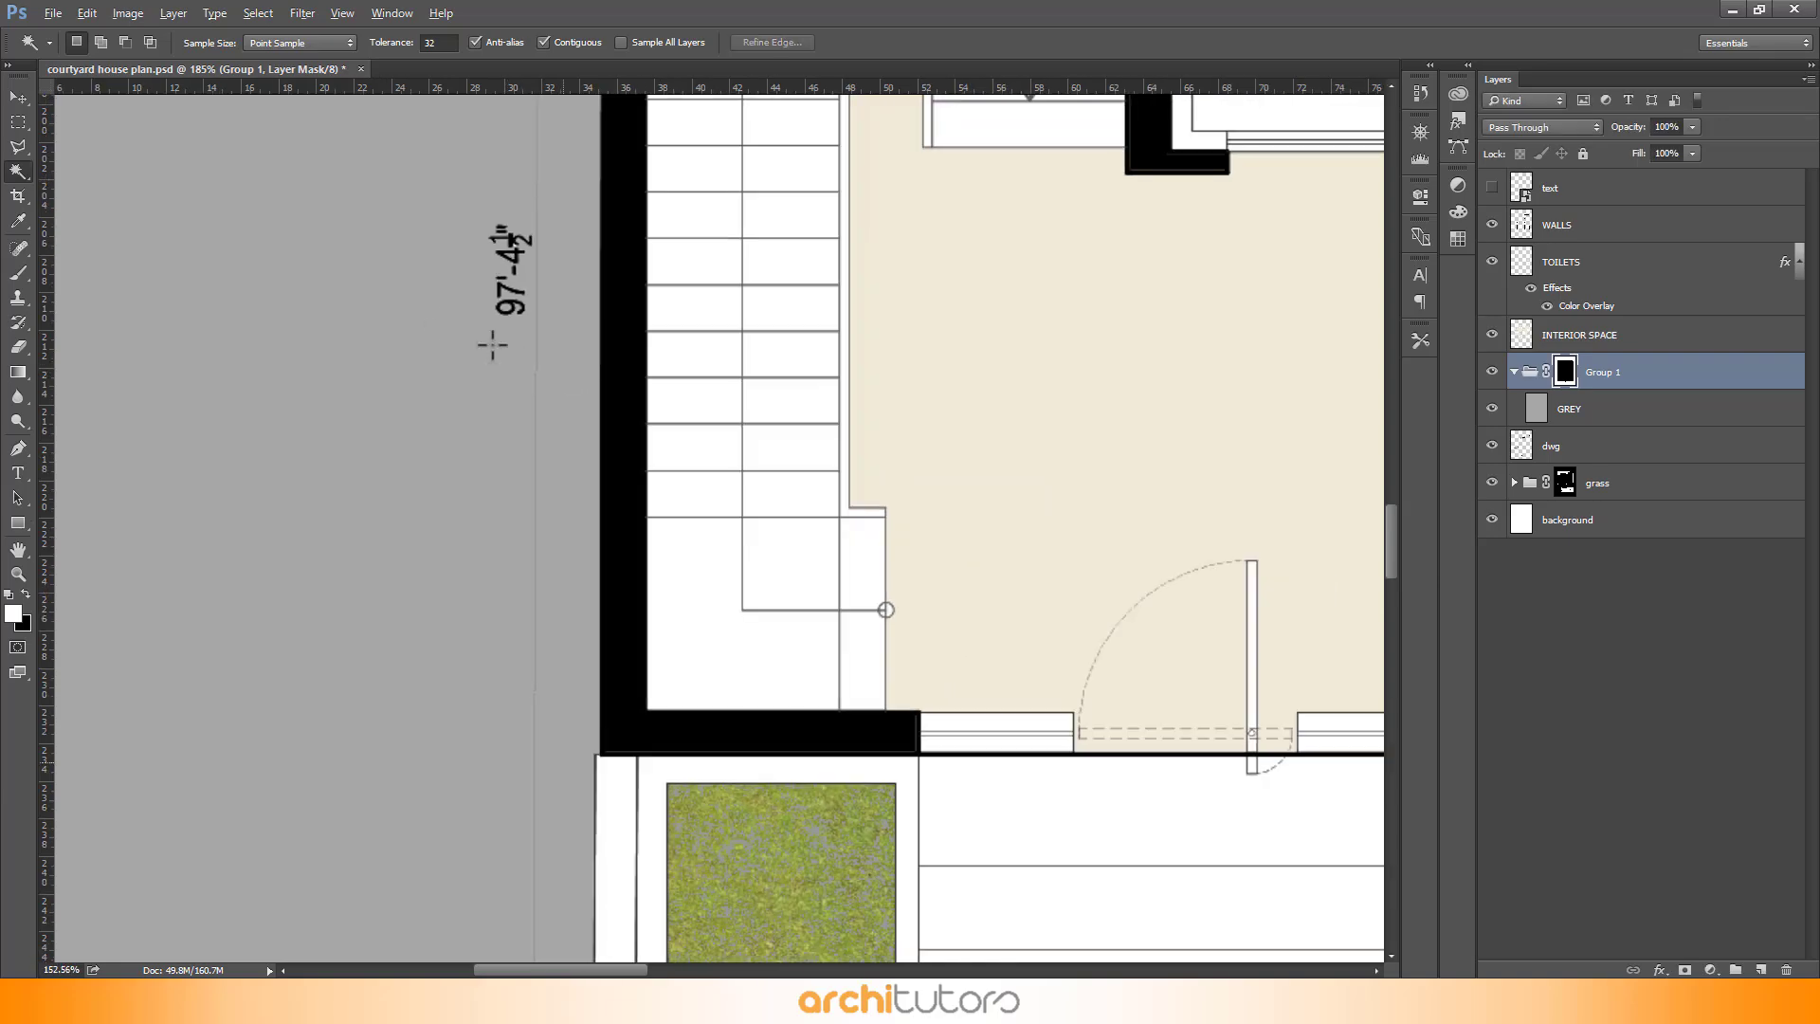
- Place the Surronding.jpg texture from the reference folder into the document and scale it to cover the whole canvas
scroll(463, 334, down, 5)
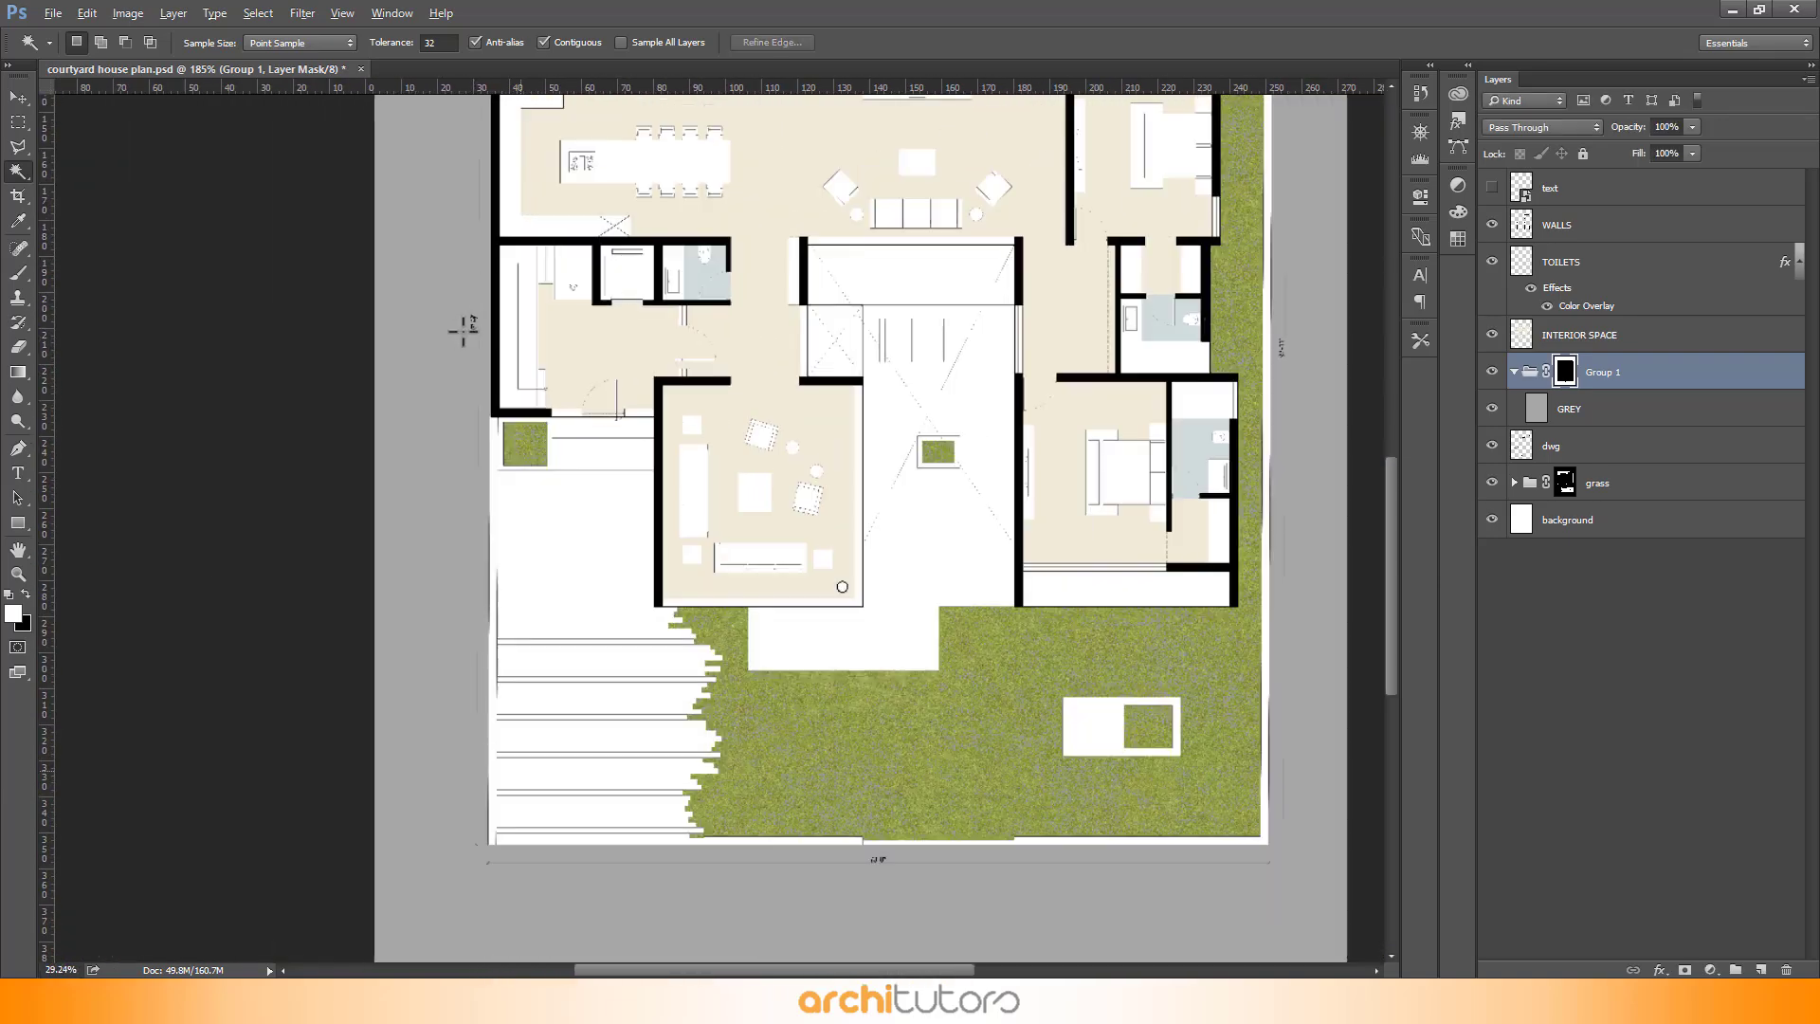
key(v)
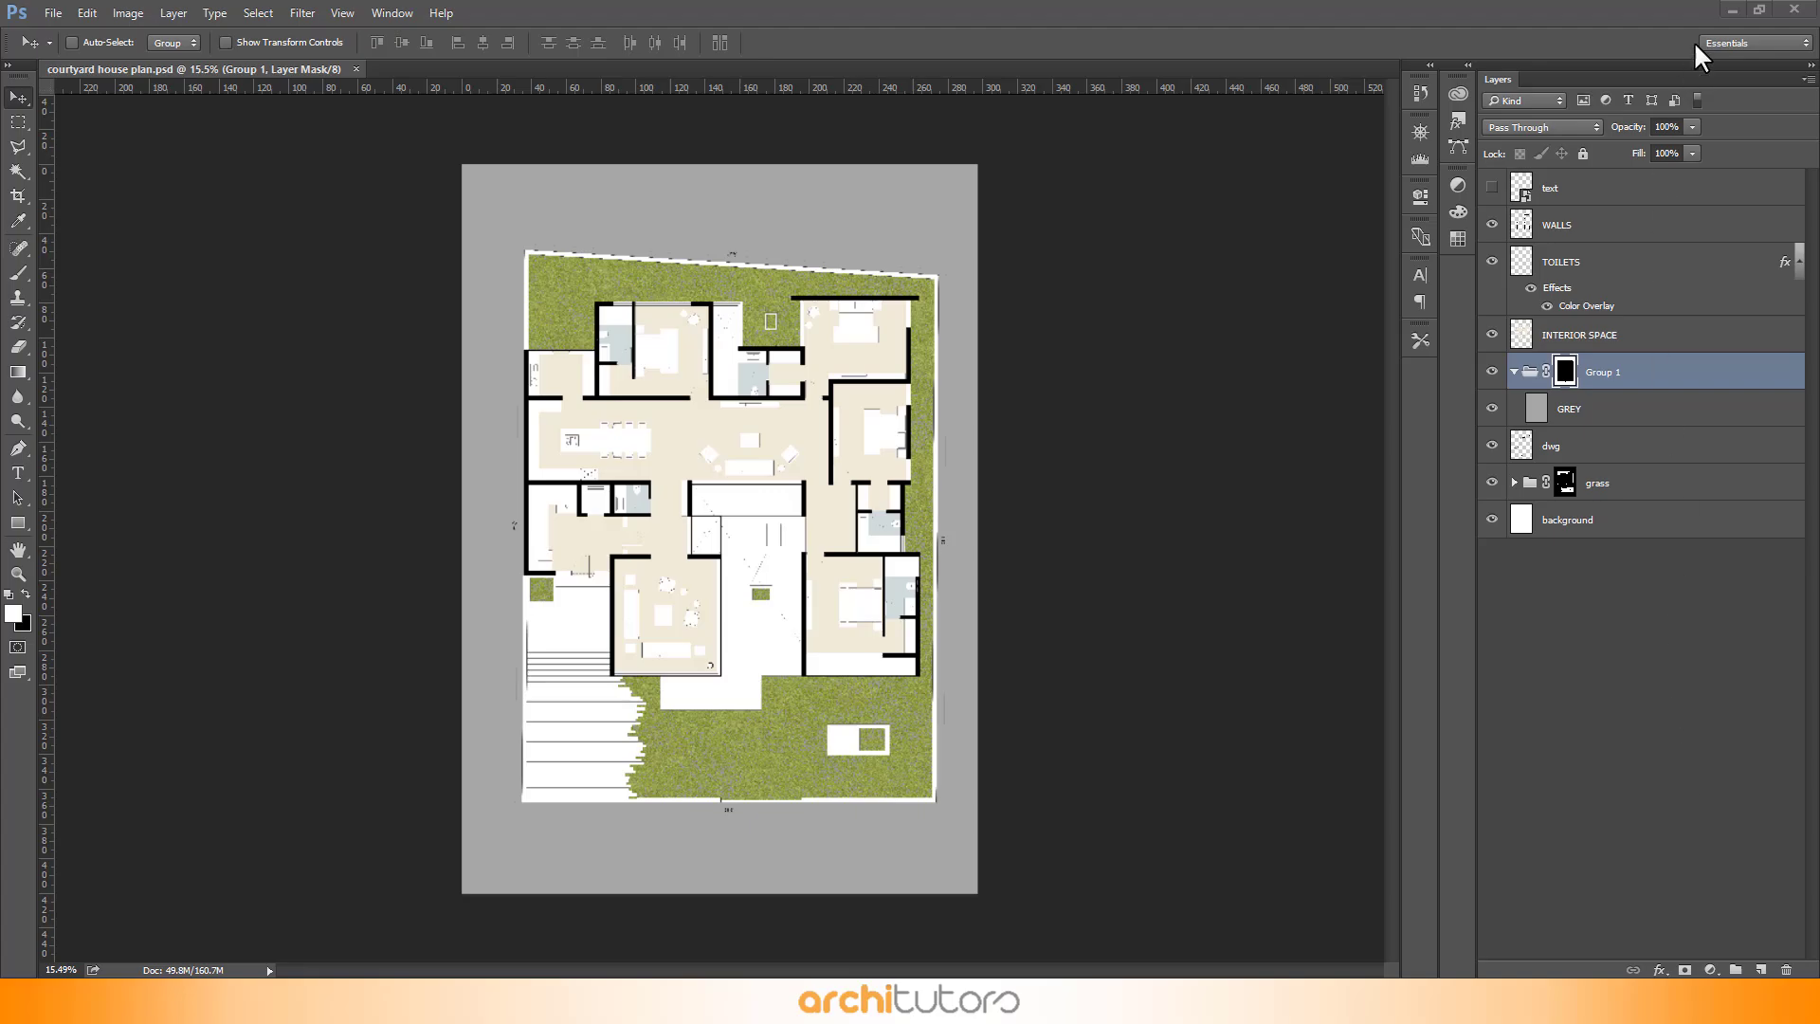
click(1725, 9)
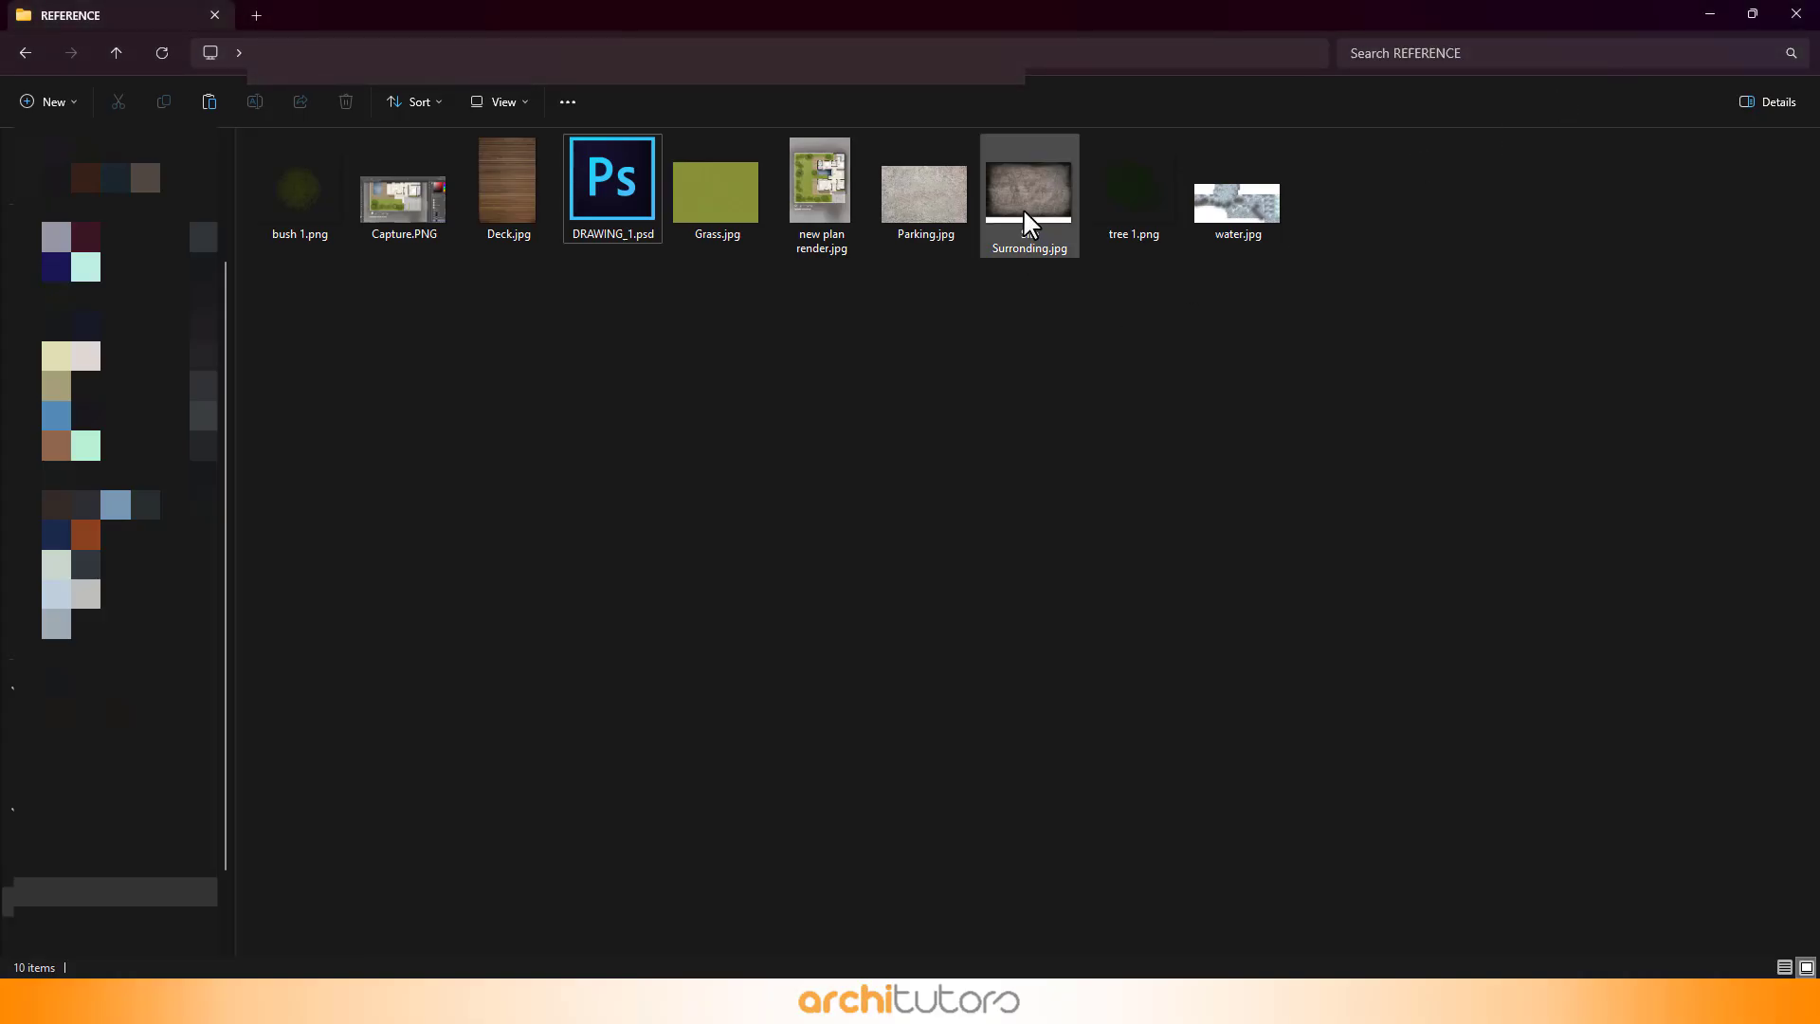
drag(1029, 225, 830, 528)
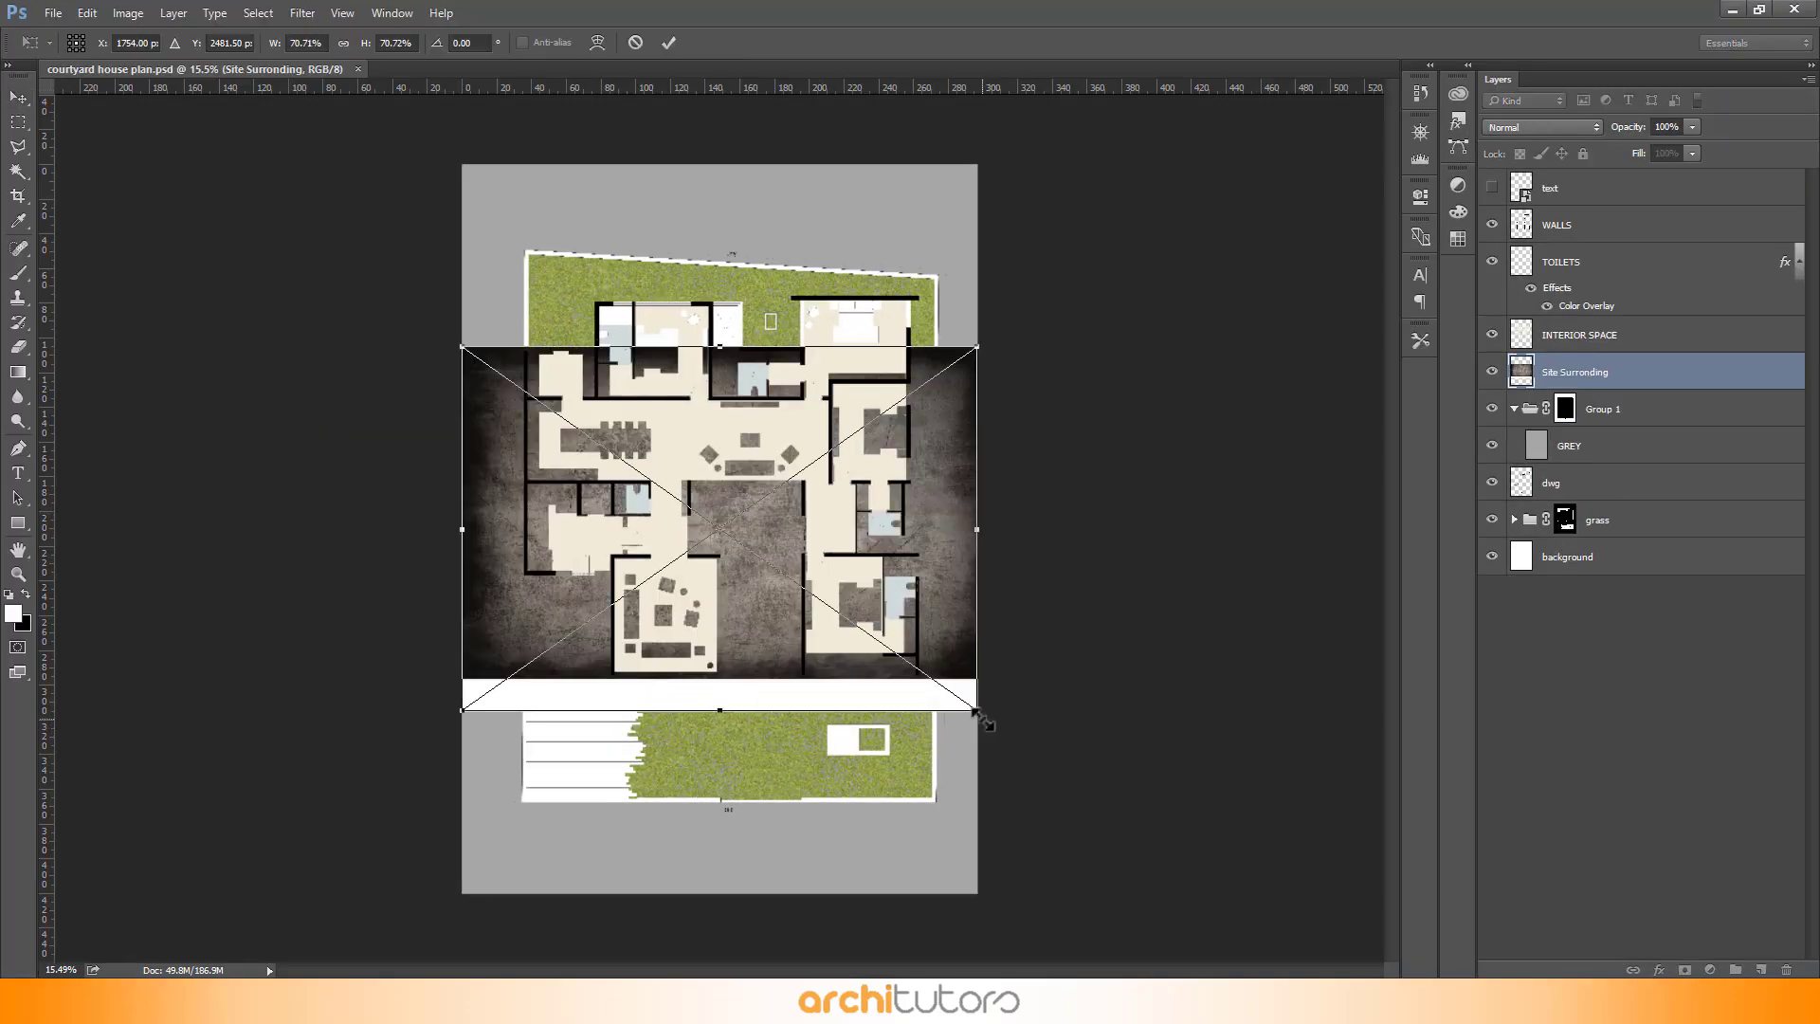
drag(982, 717, 1379, 933)
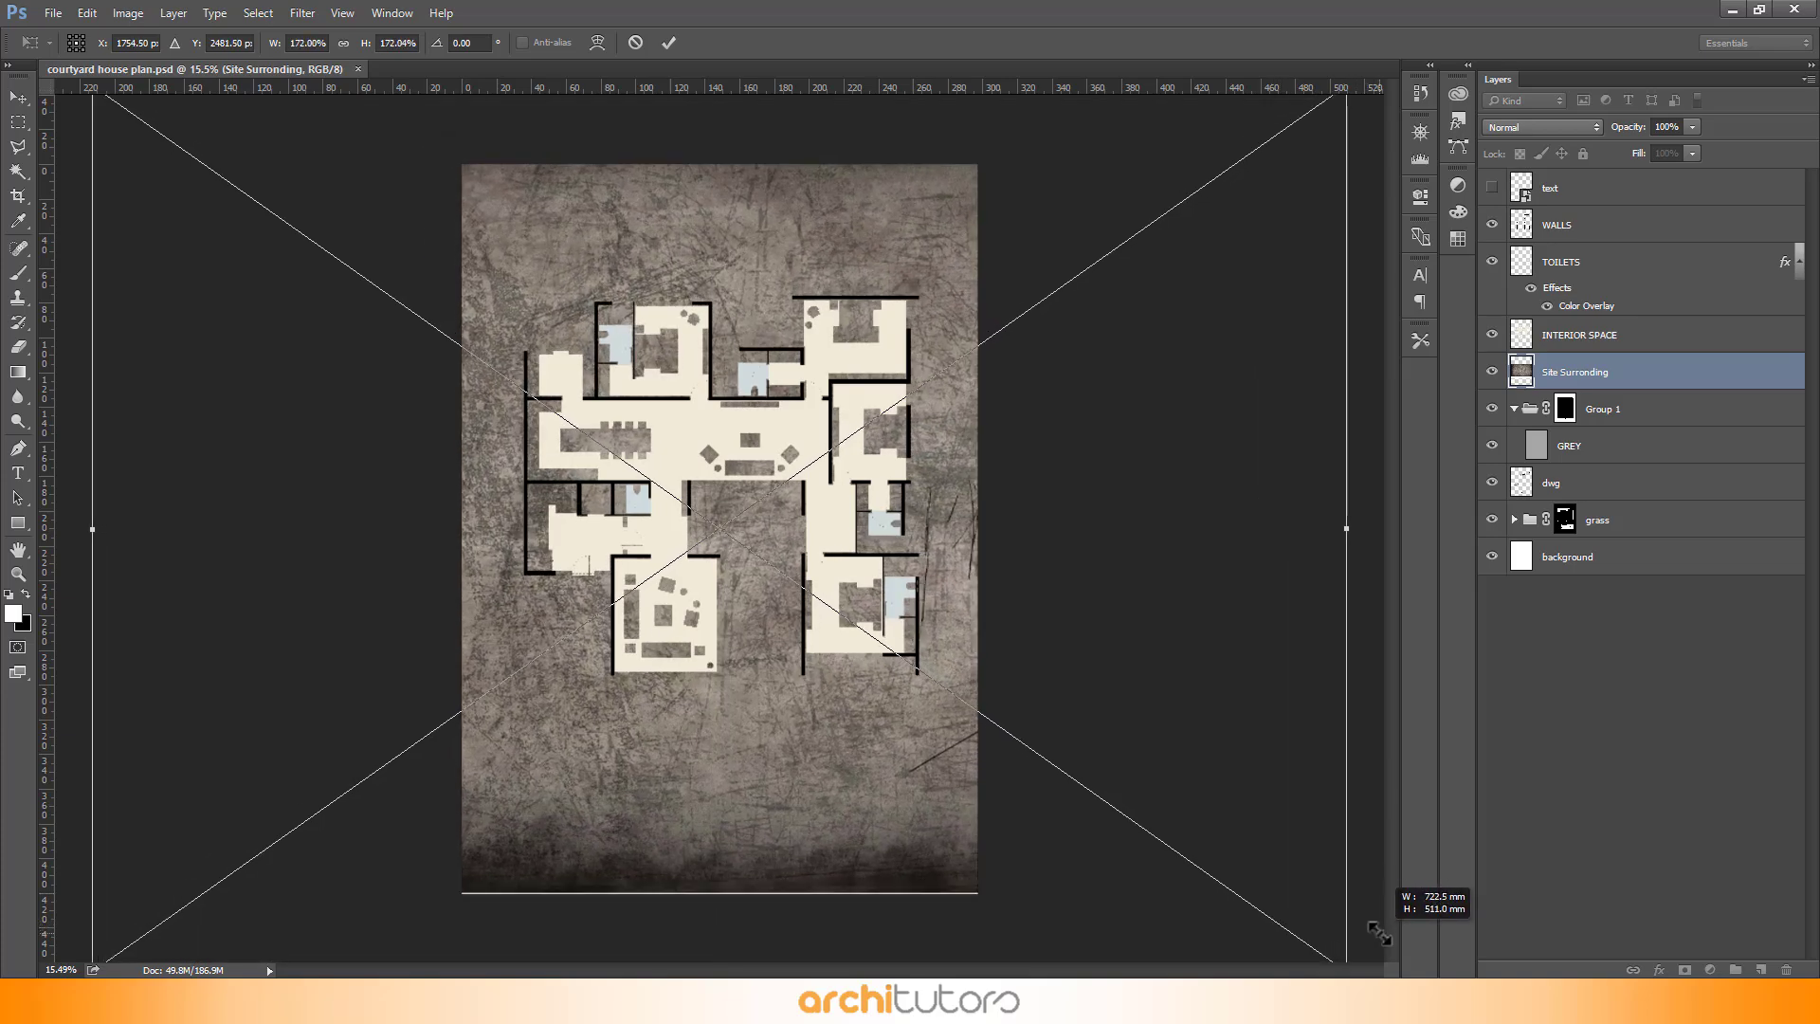
mouse_move(1013, 445)
mouse_down()
mouse_move(1014, 498)
mouse_move(1013, 475)
mouse_up()
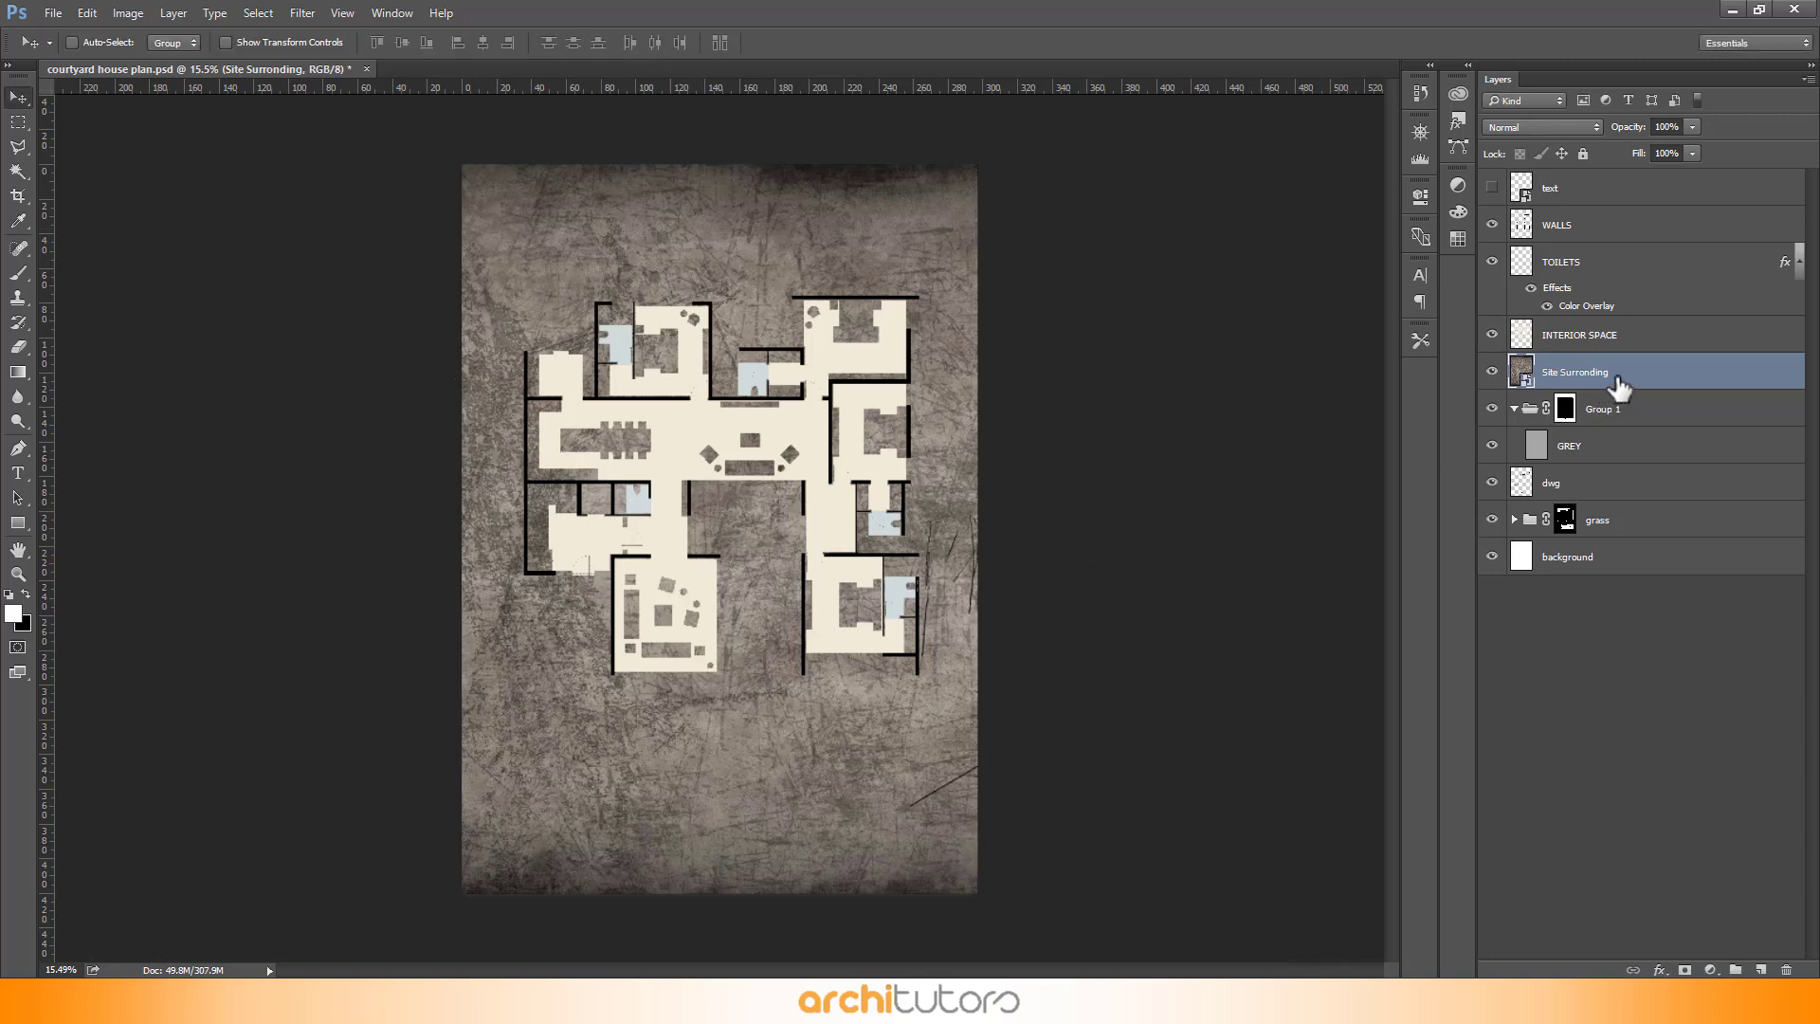
- Move the Site Surronding layer into Group 1 and set its fill to 40%
drag(1620, 389, 1608, 422)
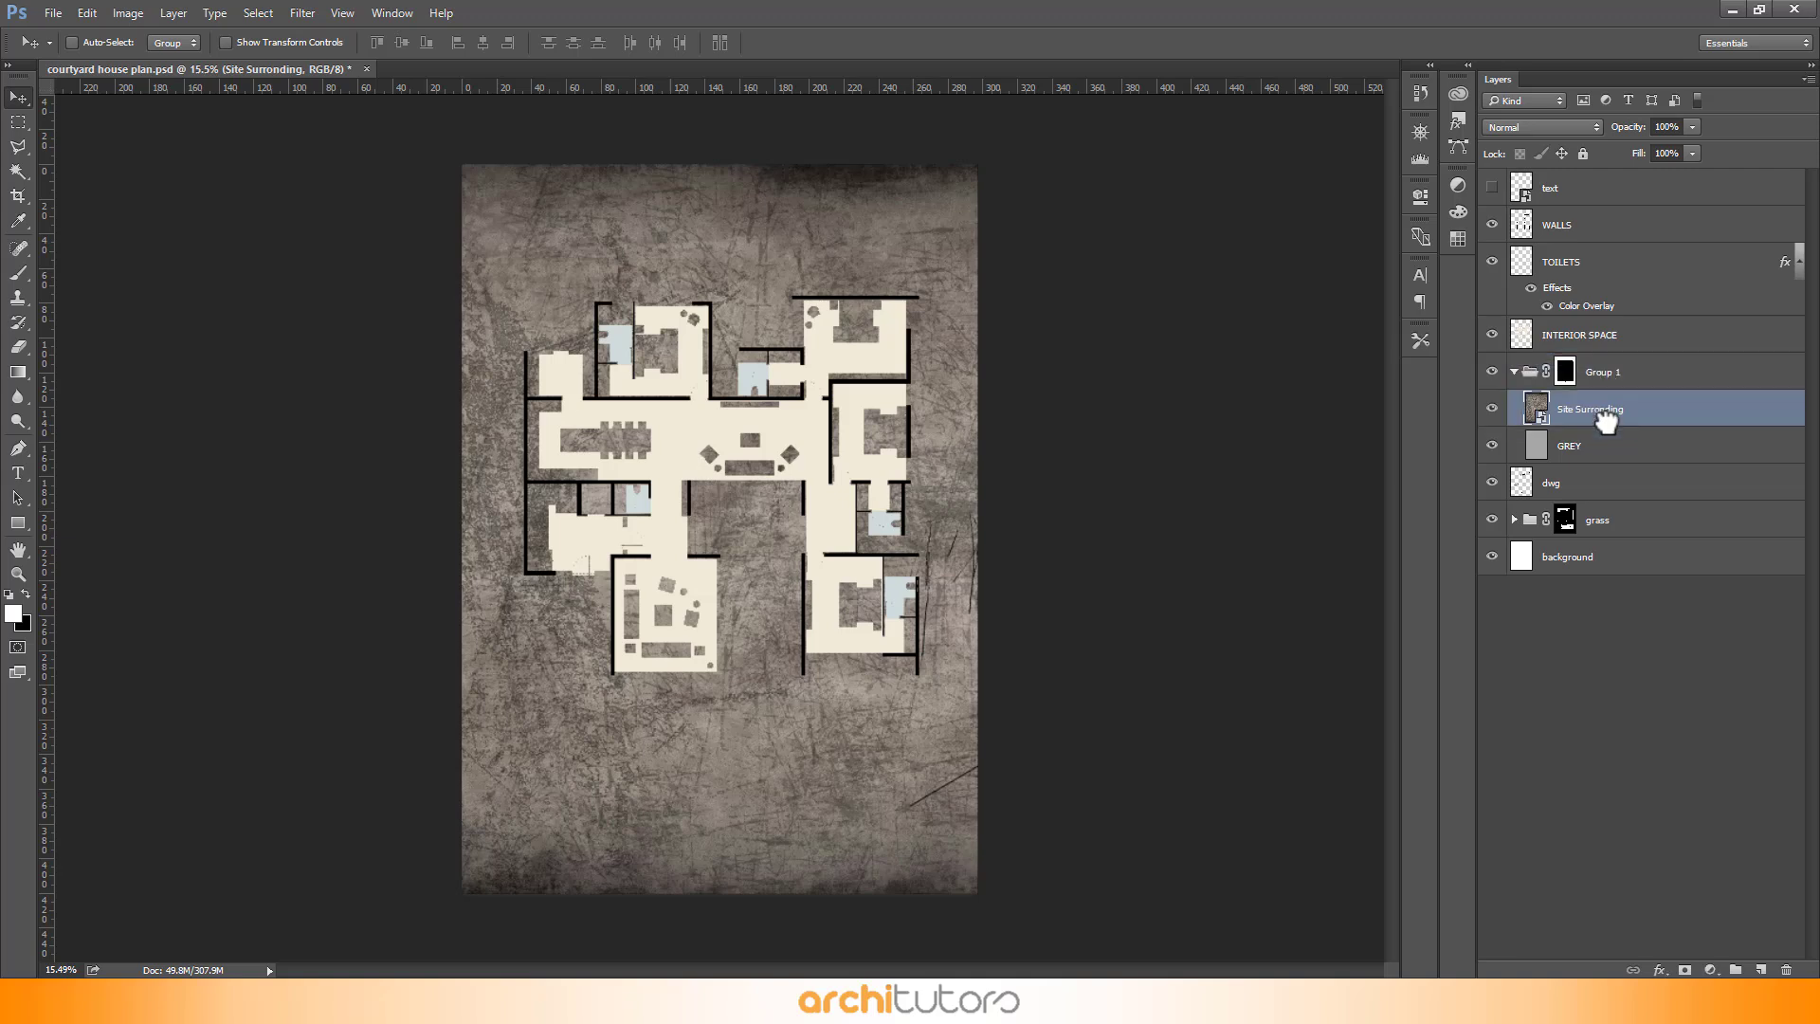
click(1658, 153)
text(40)
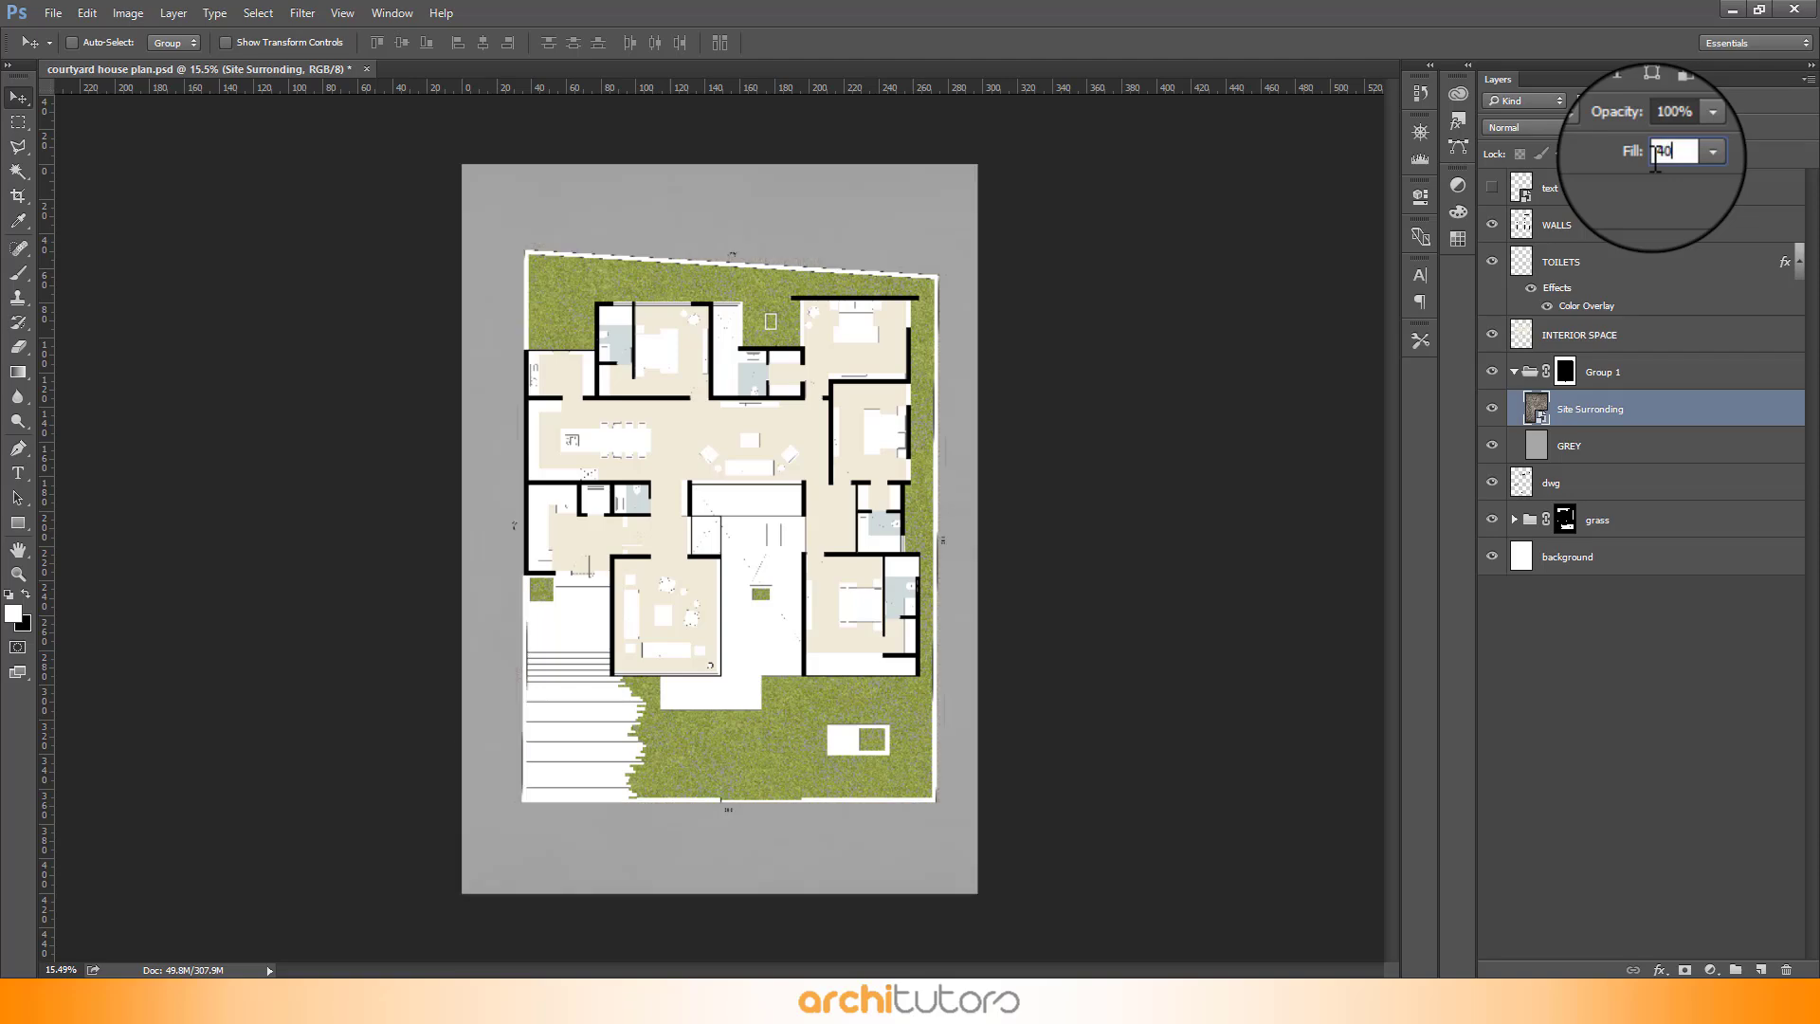
- Add a layer mask to the Site Surronding layer
scroll(648, 201, up, 3)
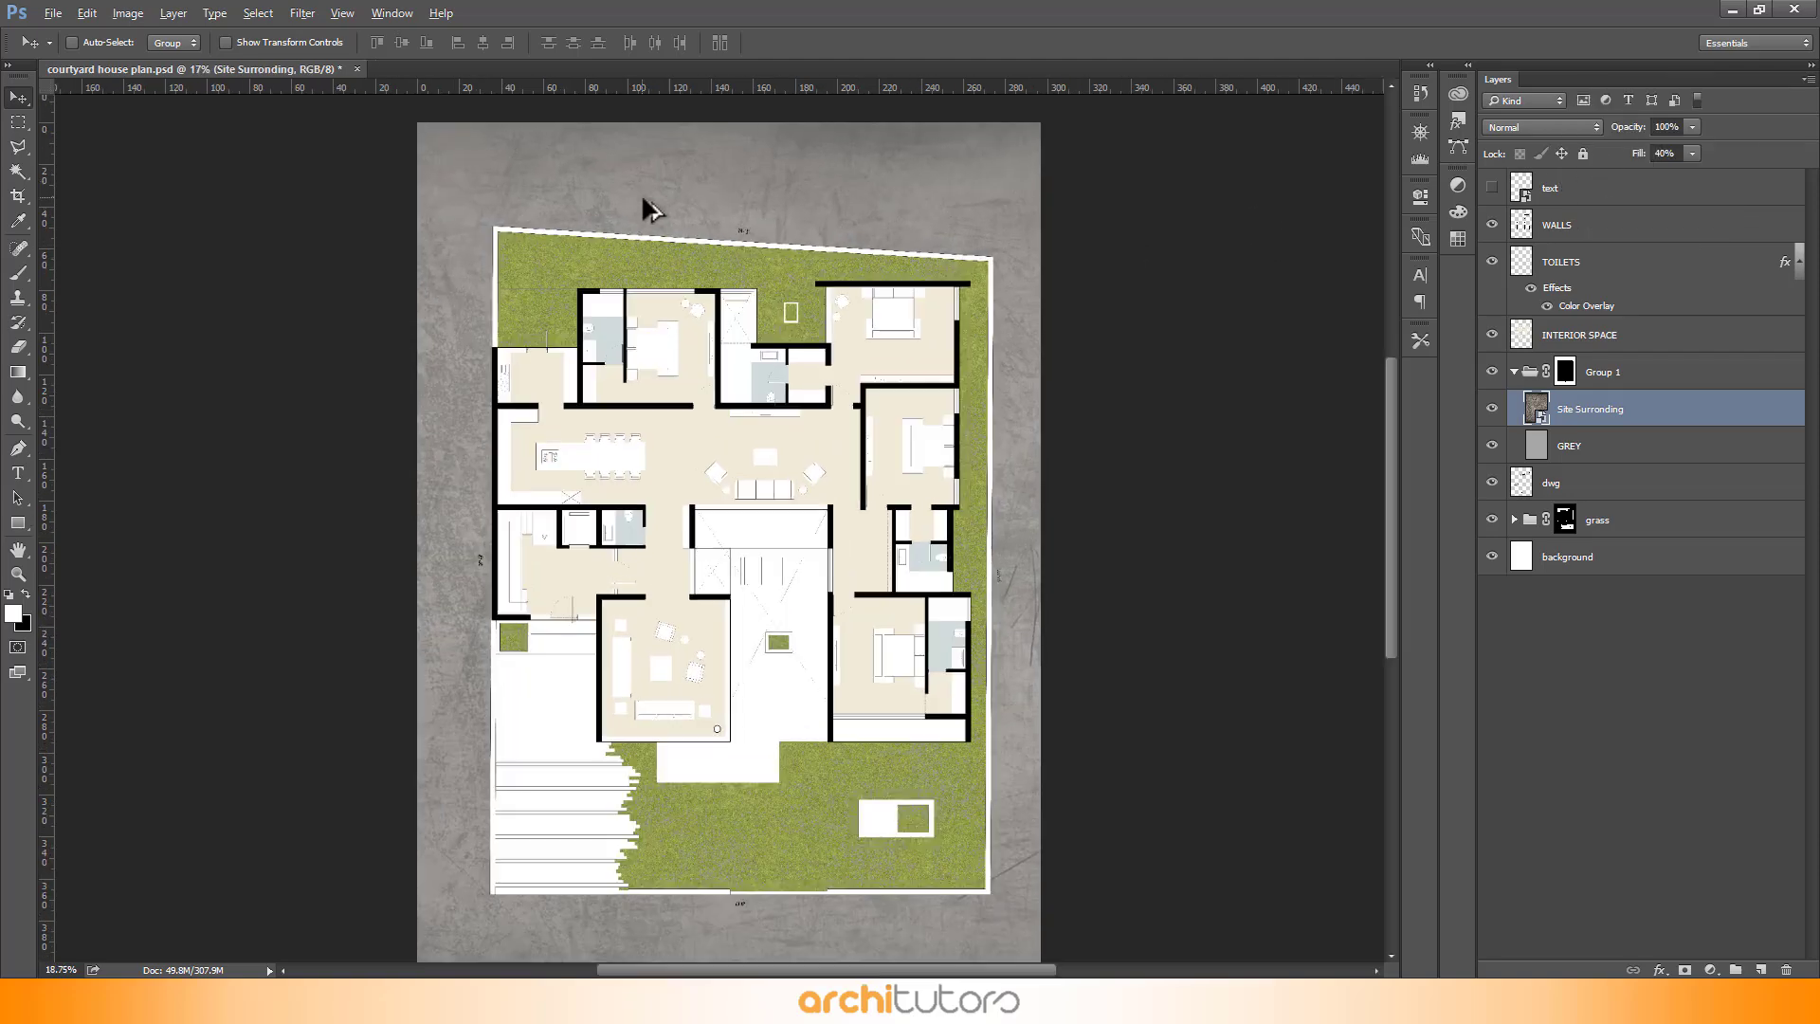
scroll(571, 403, down, 3)
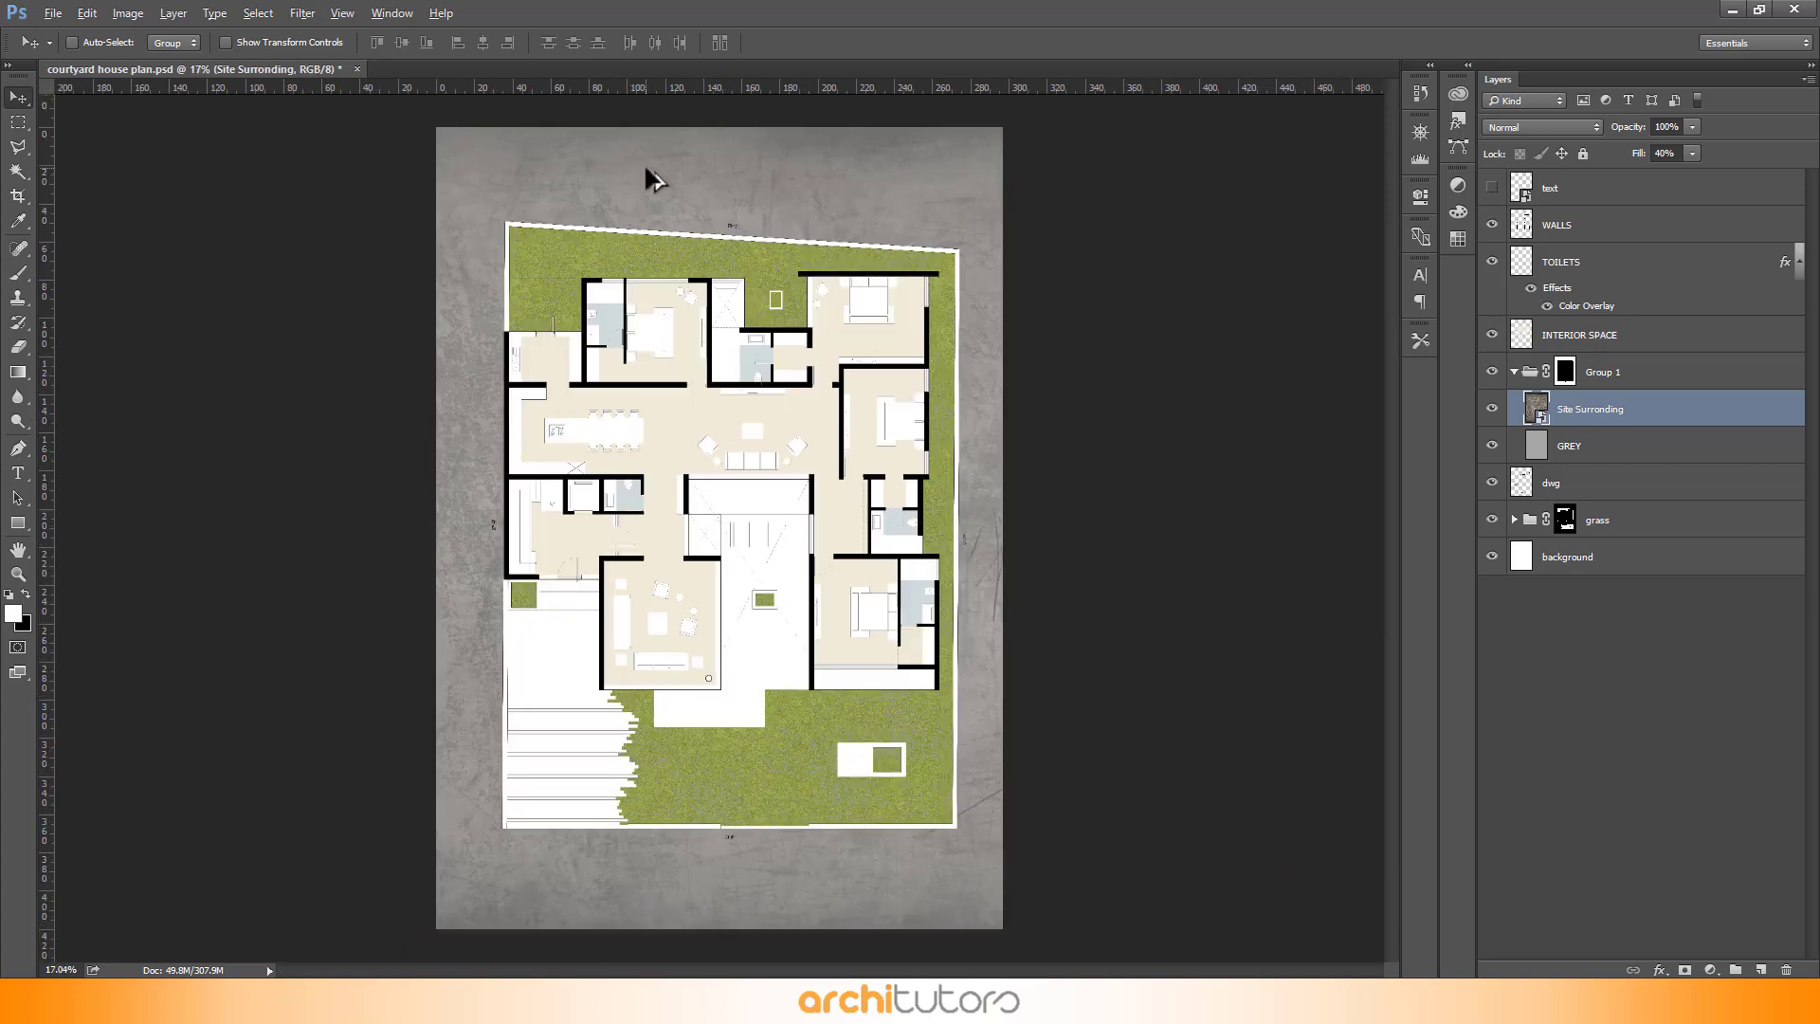
scroll(740, 214, down, 1)
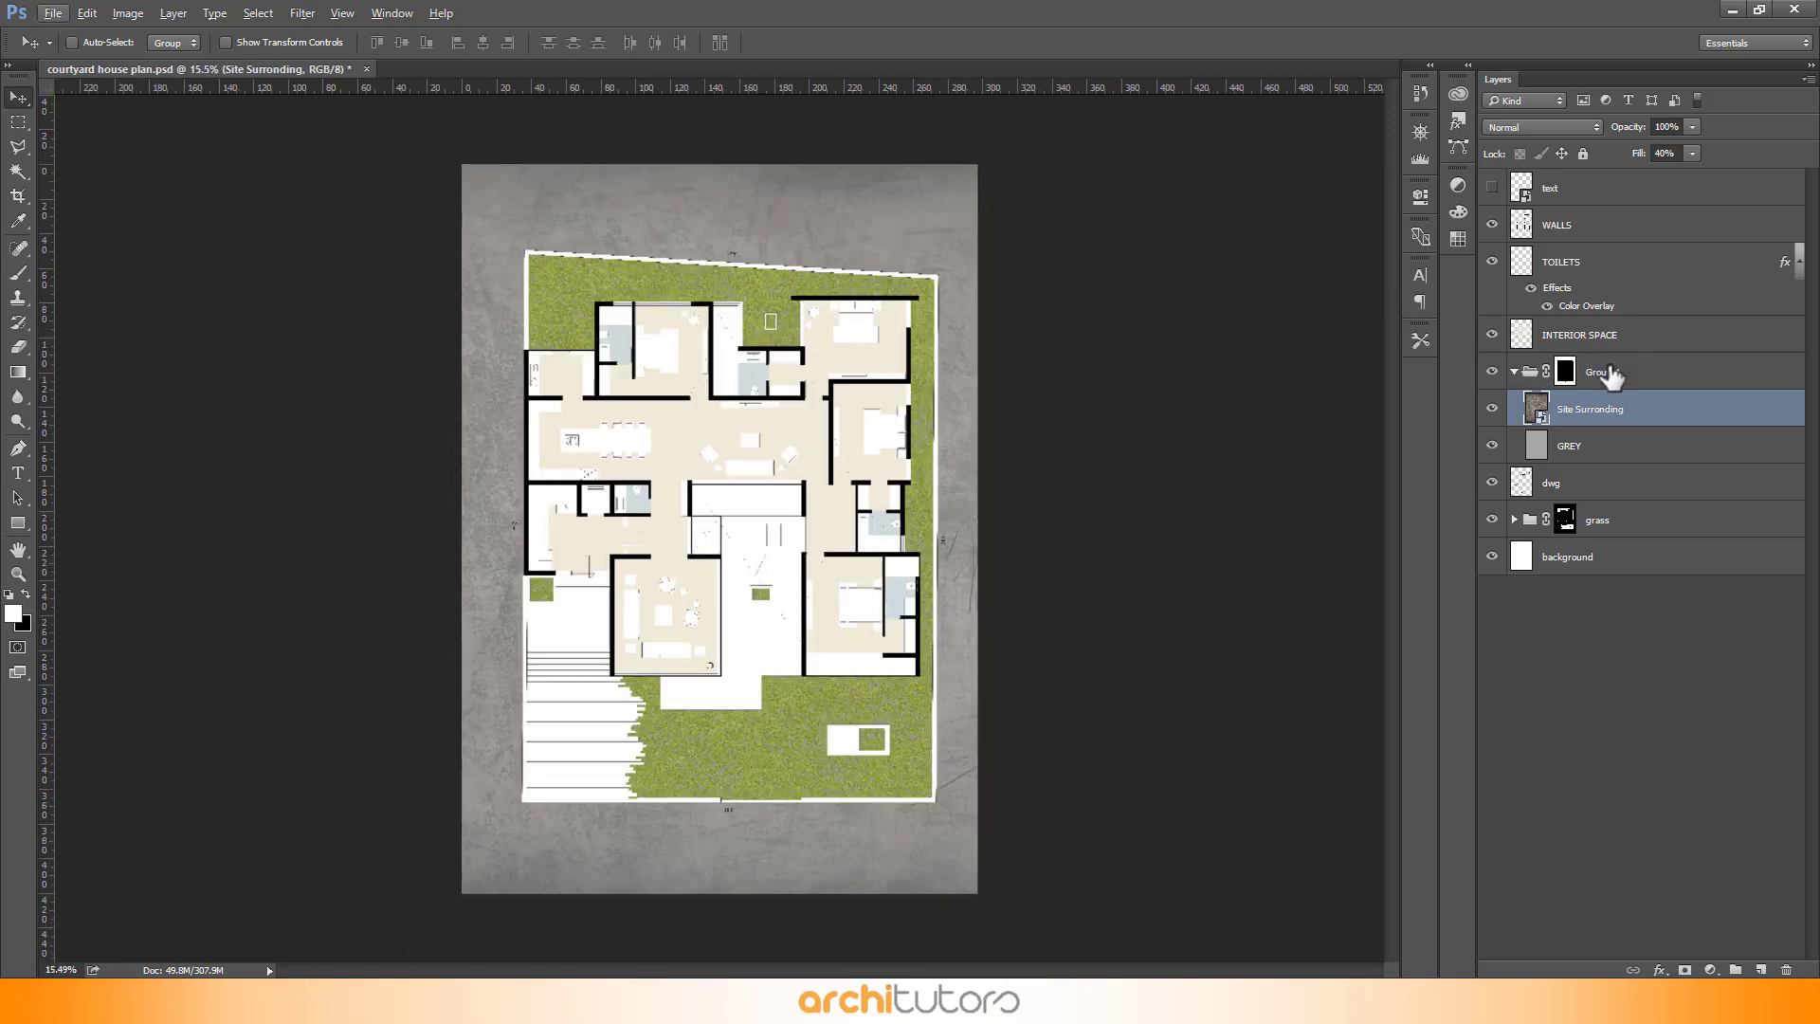
drag(1645, 406, 1685, 969)
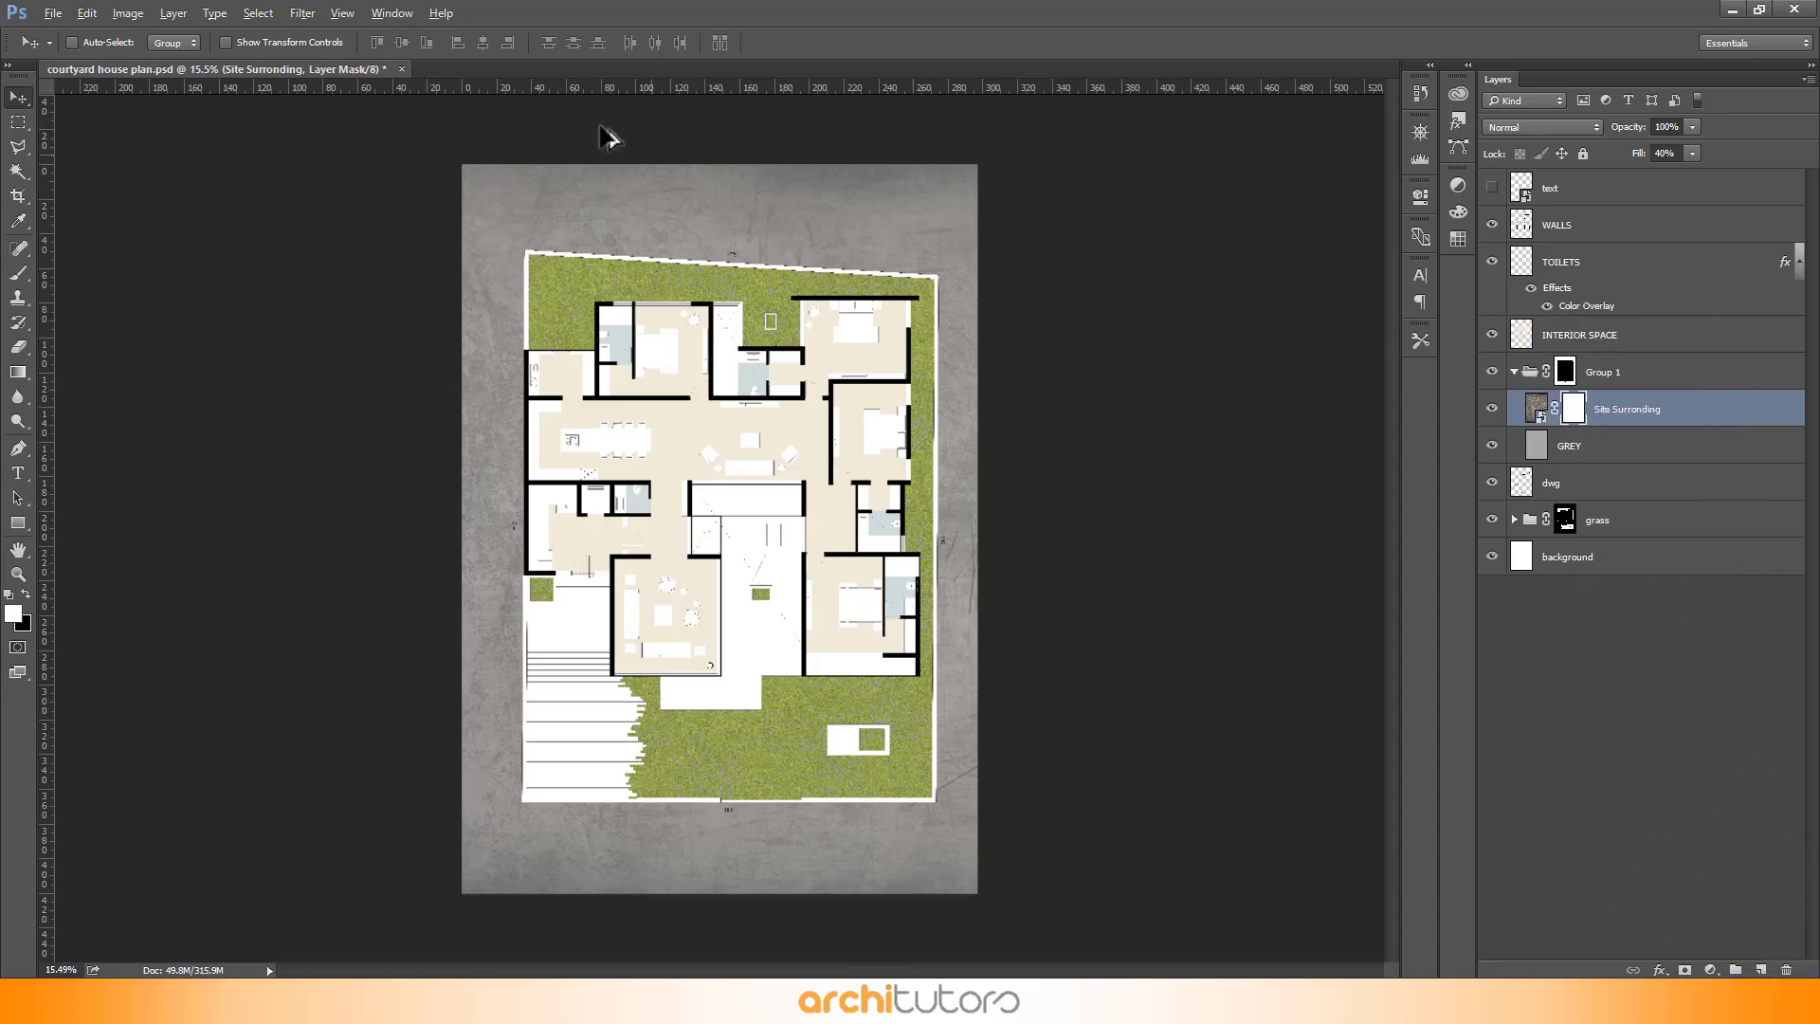
- Set up the Eraser on the mask with a soft 0% hardness brush, 30% opacity and a 700 px size
scroll(601, 125, up, 5)
scroll(413, 615, down, 1)
scroll(718, 291, up, 1)
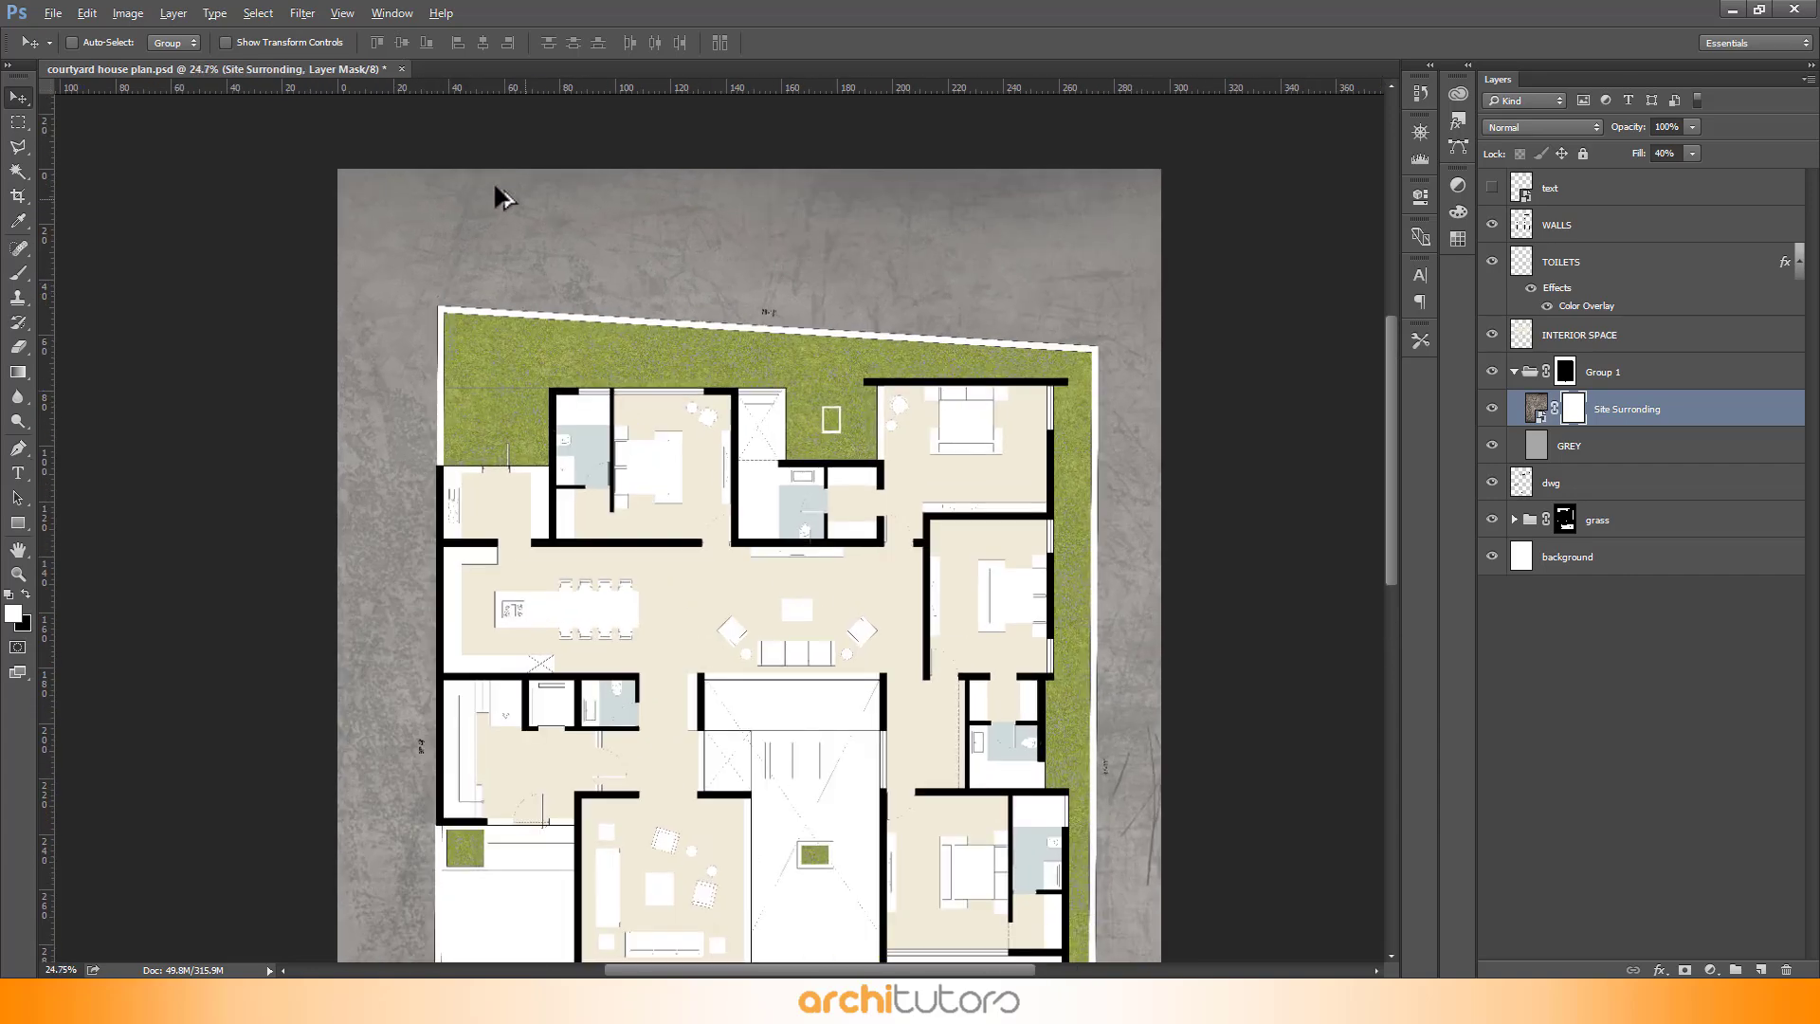
key(e)
right_click(227, 230)
right_click(436, 218)
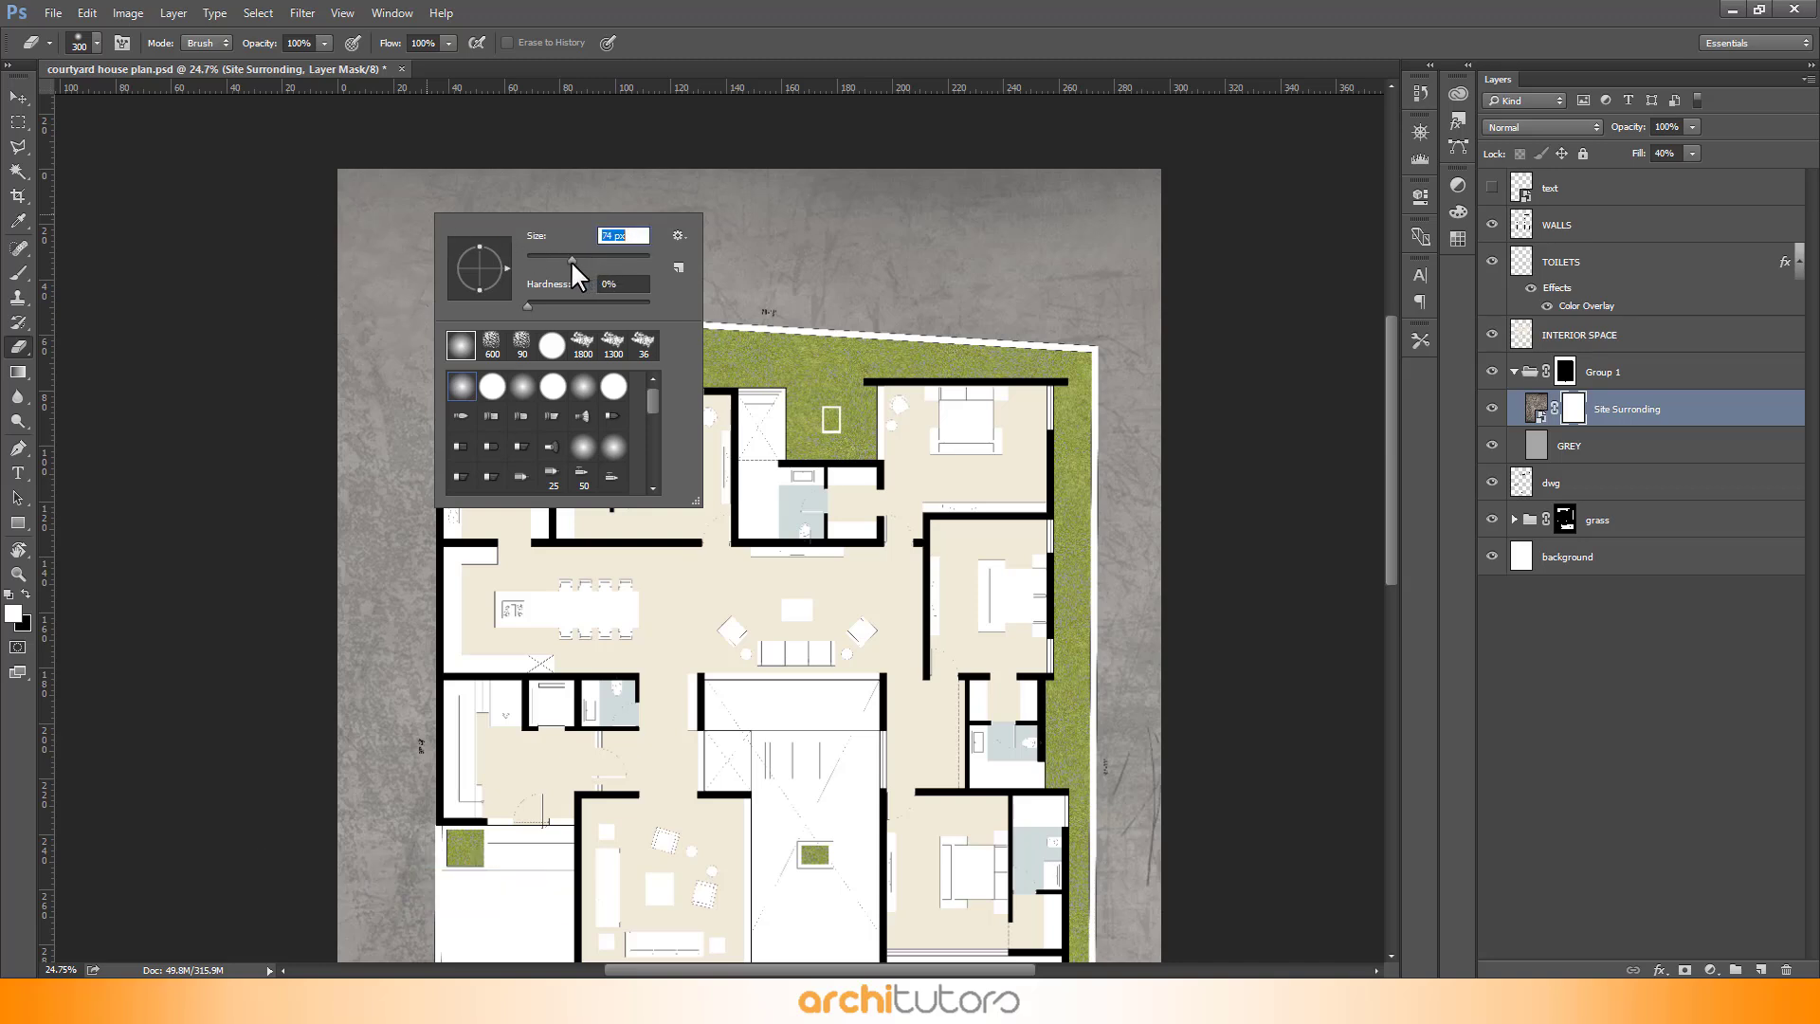
drag(571, 260, 602, 260)
click(316, 43)
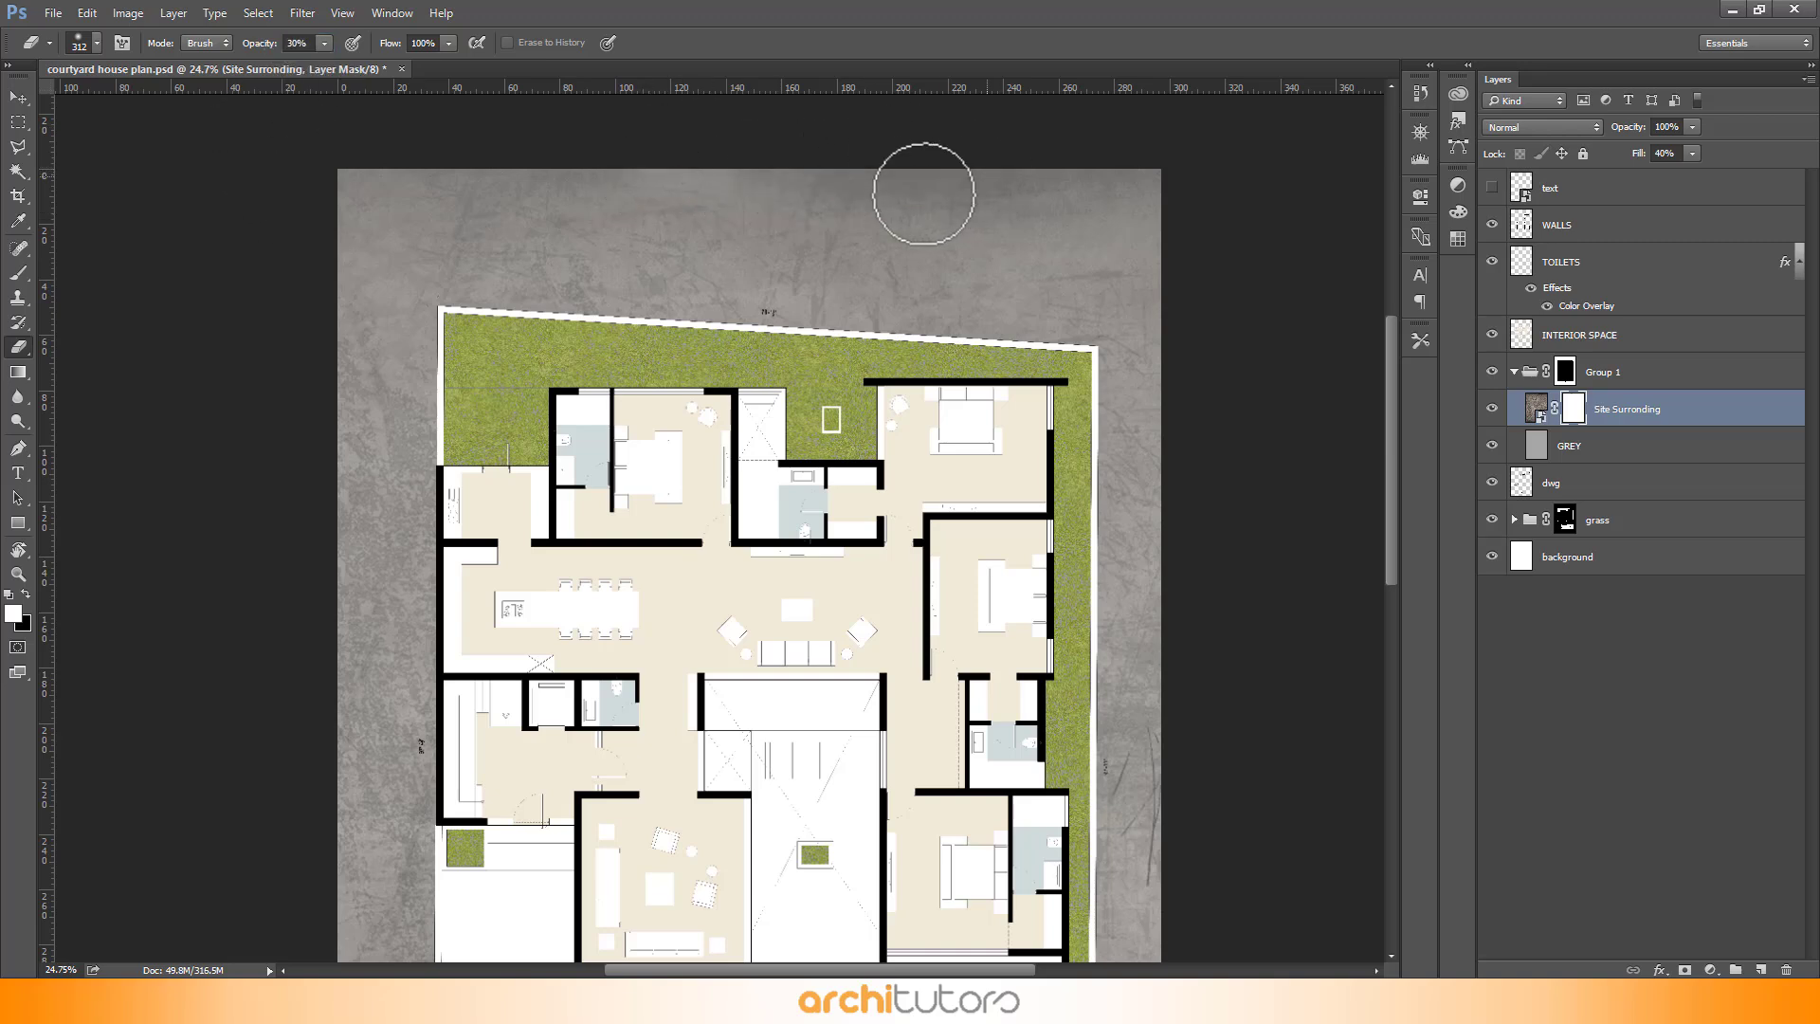
key(bracketright)
key(bracketright)
key(bracketright)
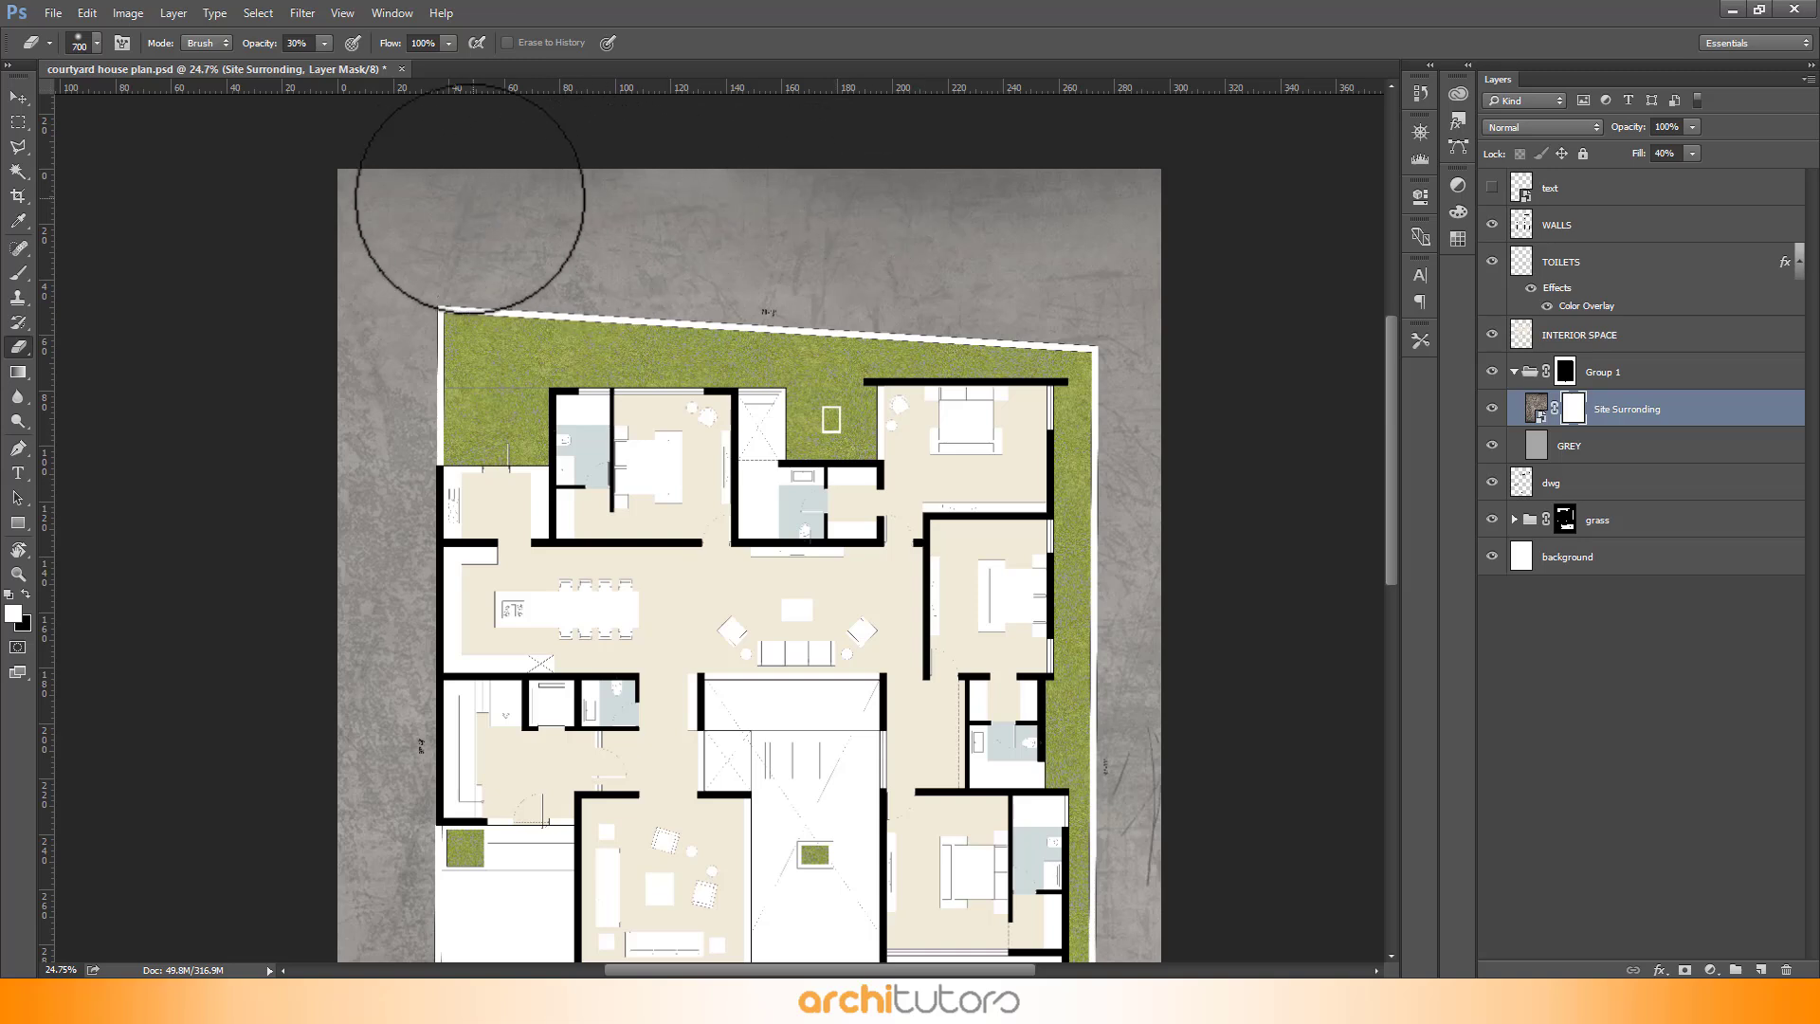
scroll(572, 392, down, 1)
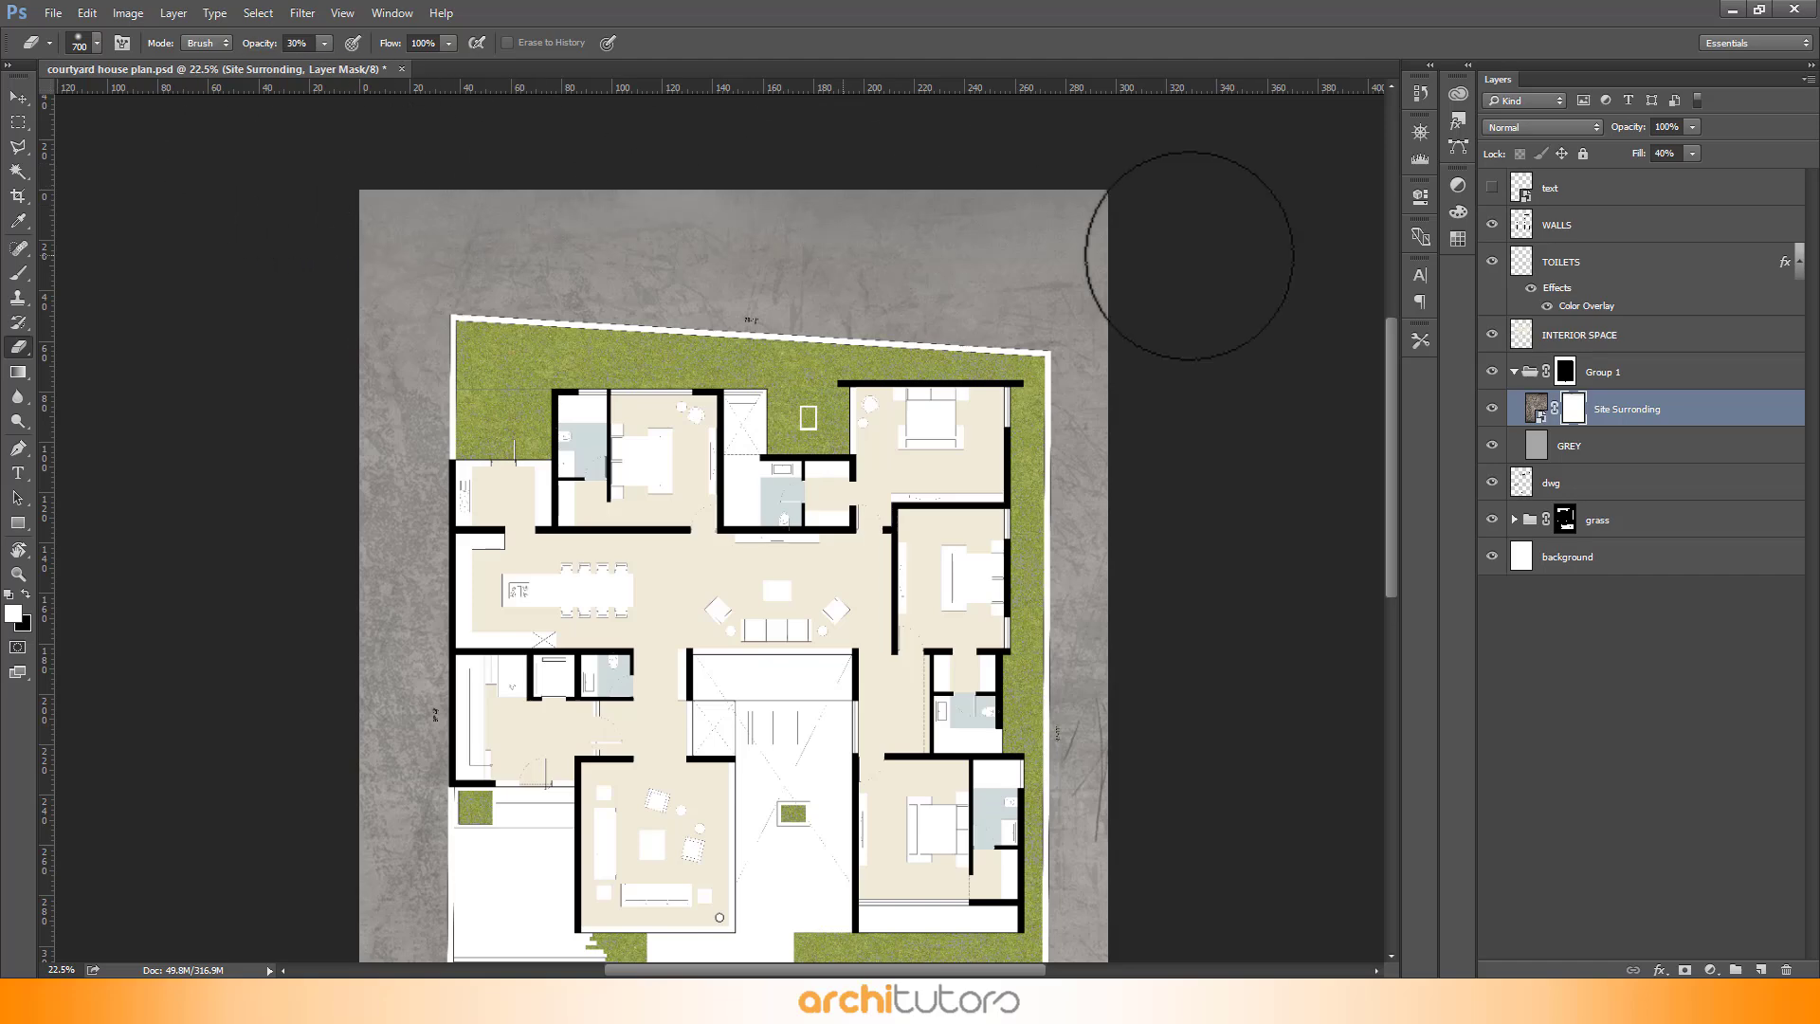
scroll(1136, 197, down, 1)
scroll(1136, 197, down, 1)
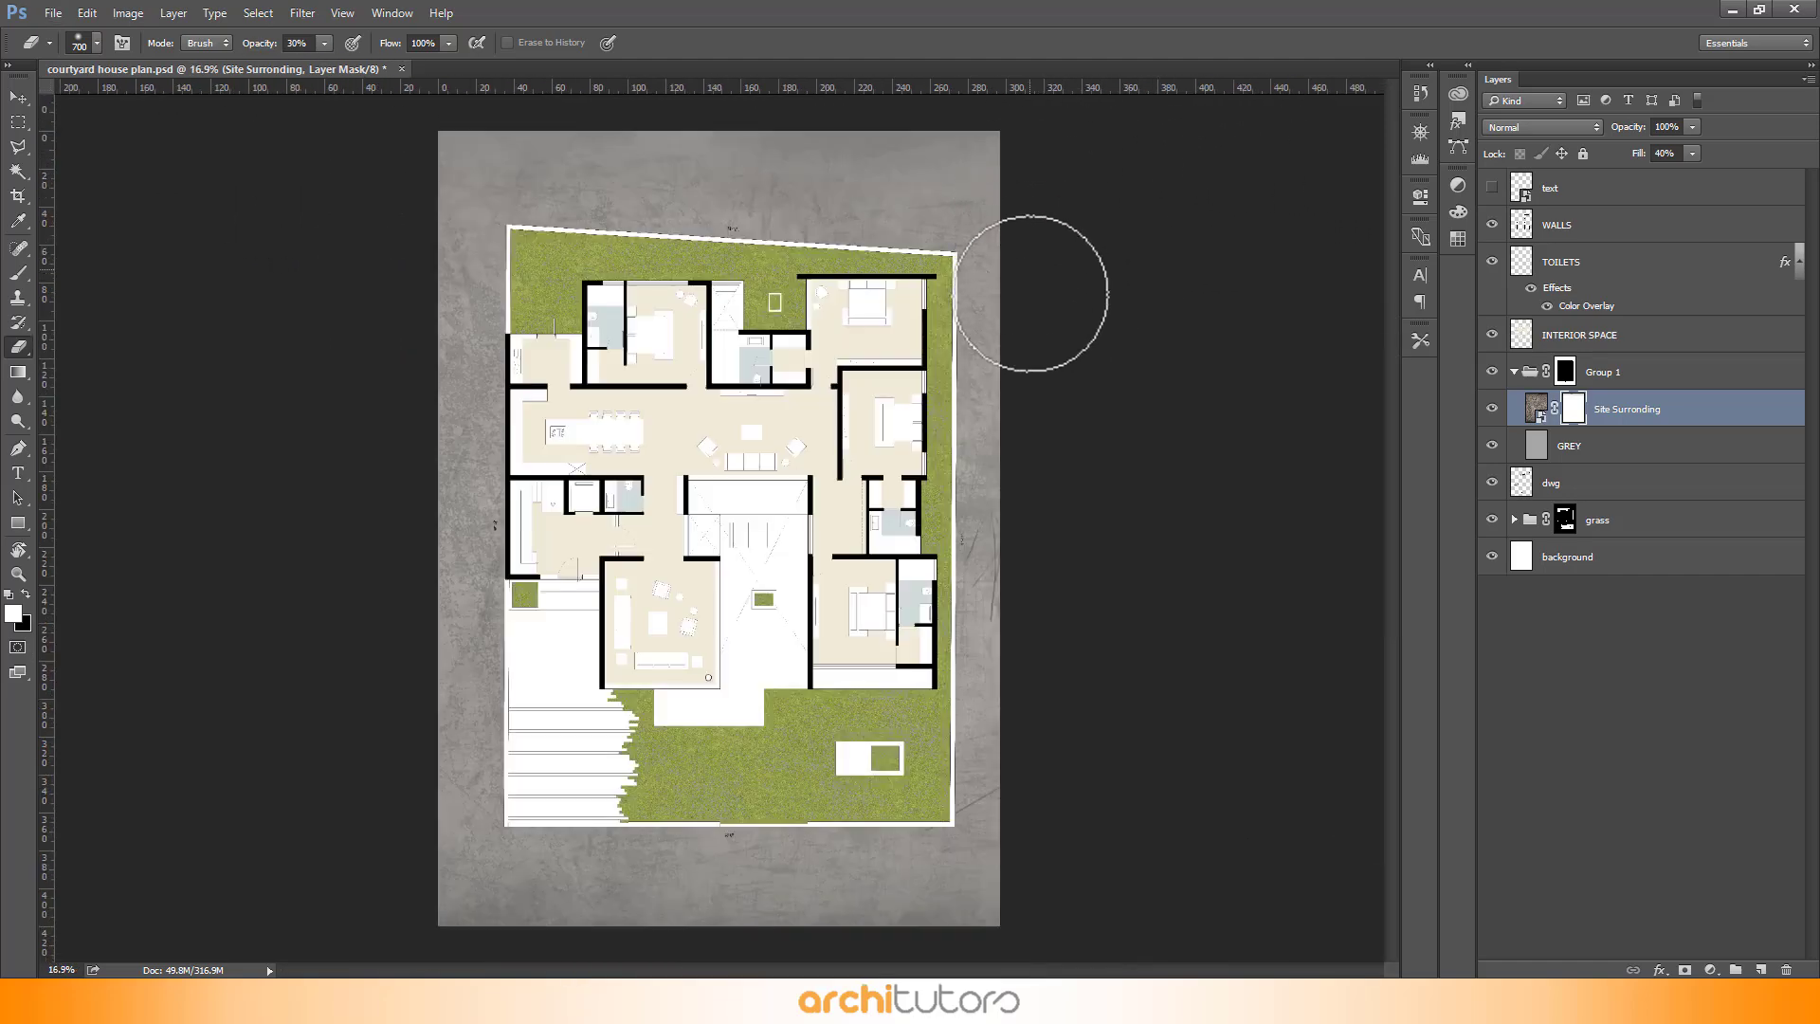
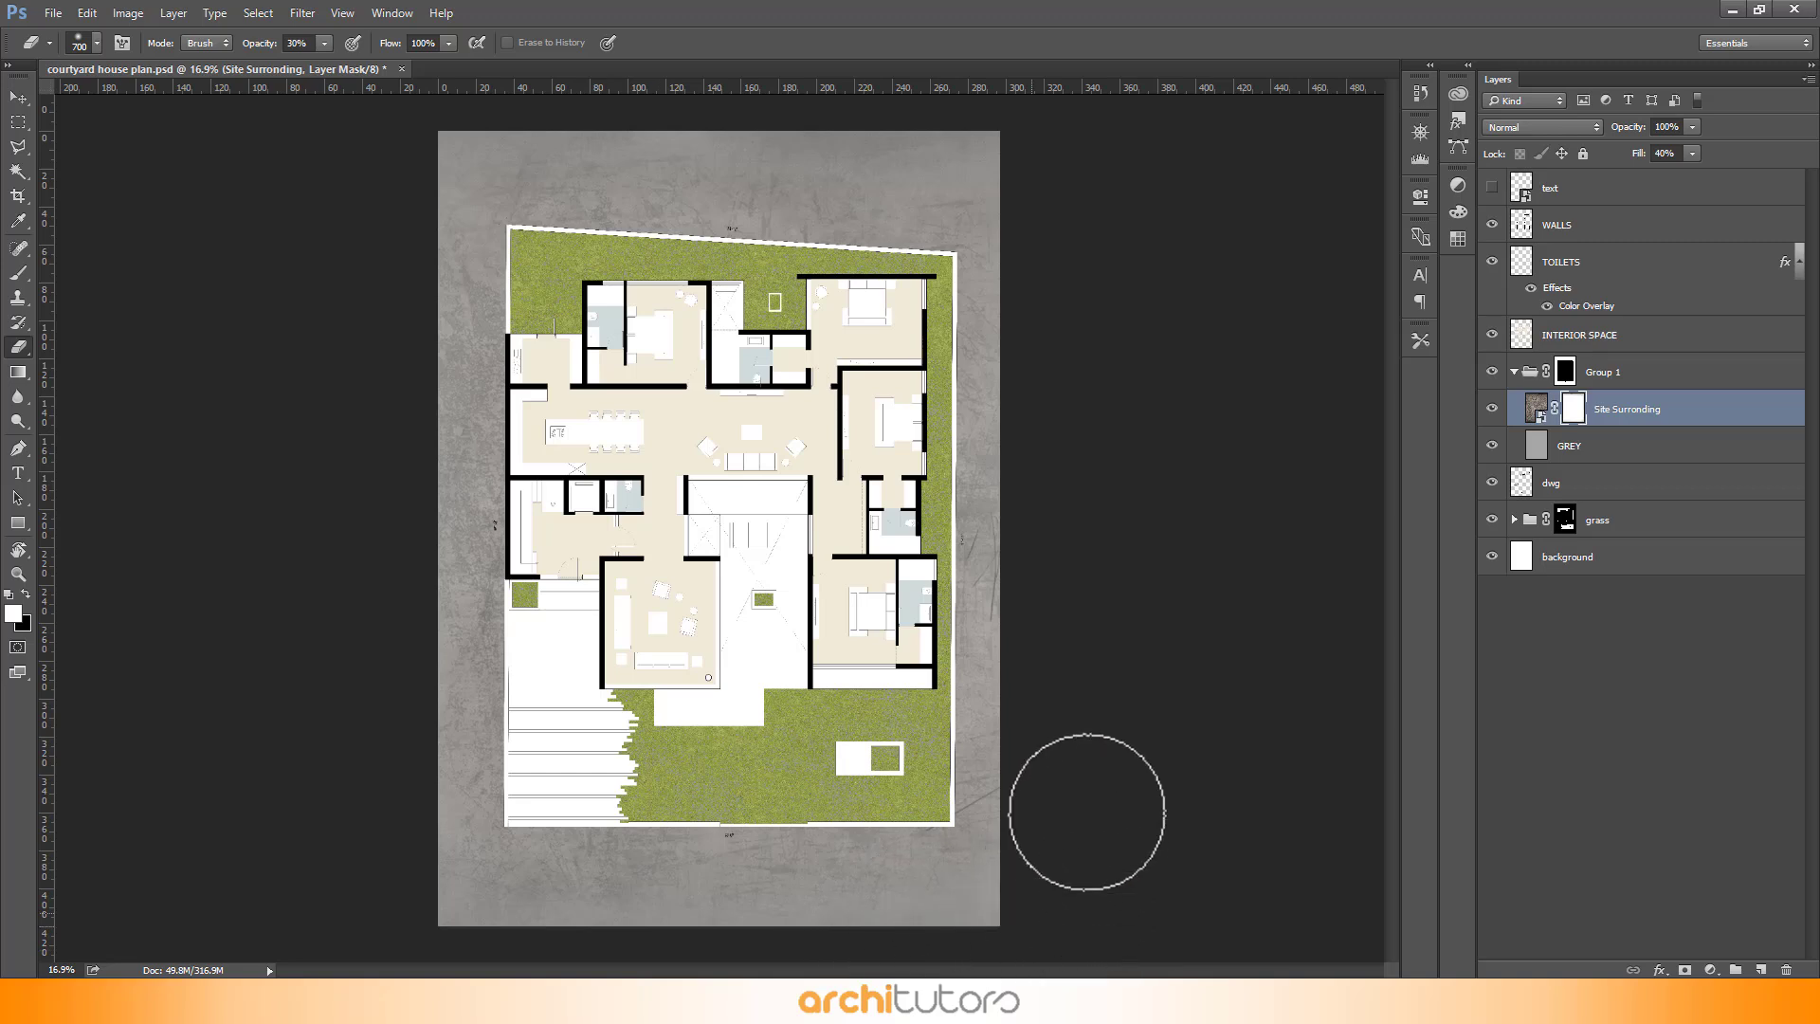
- Erase a soft stroke of the Site Surronding mask near the top edge and add a new empty layer above it
mouse_move(1014, 102)
mouse_down()
mouse_move(913, 234)
mouse_move(744, 244)
mouse_up()
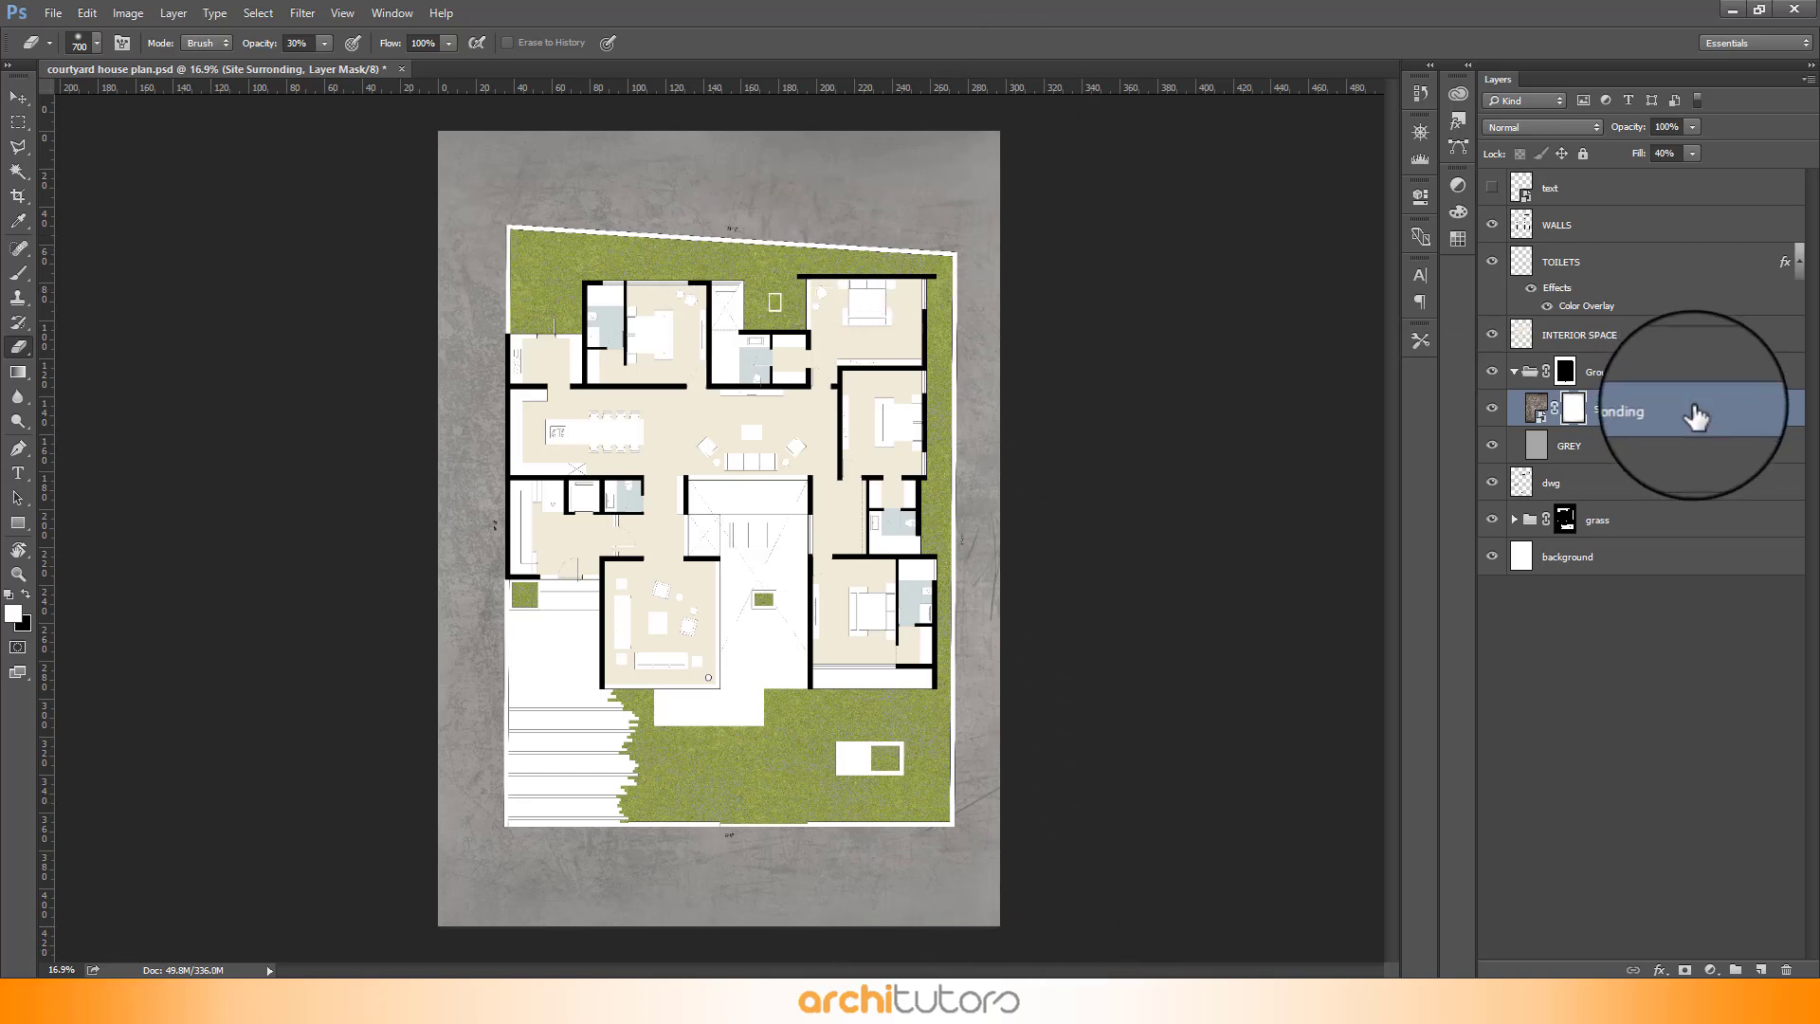
click(1761, 969)
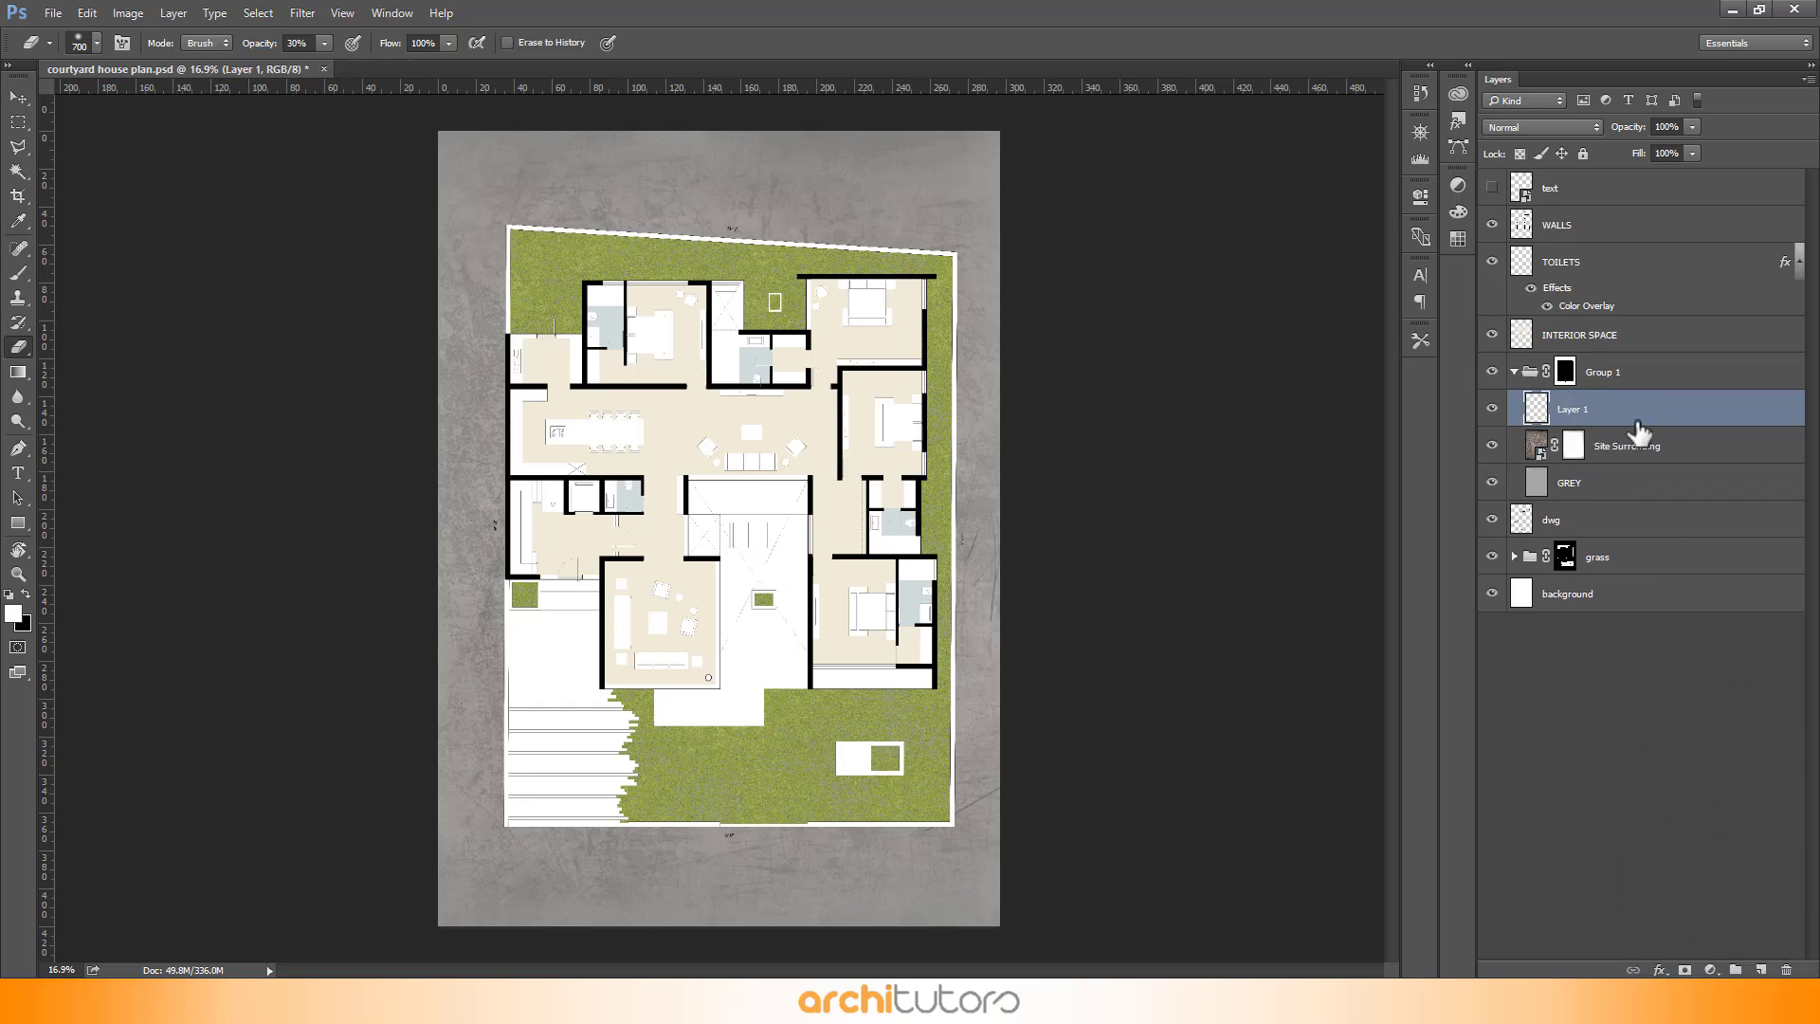
- Switch to a soft round Brush at 100% opacity and enlarge it to about 500 px
key(b)
right_click(646, 339)
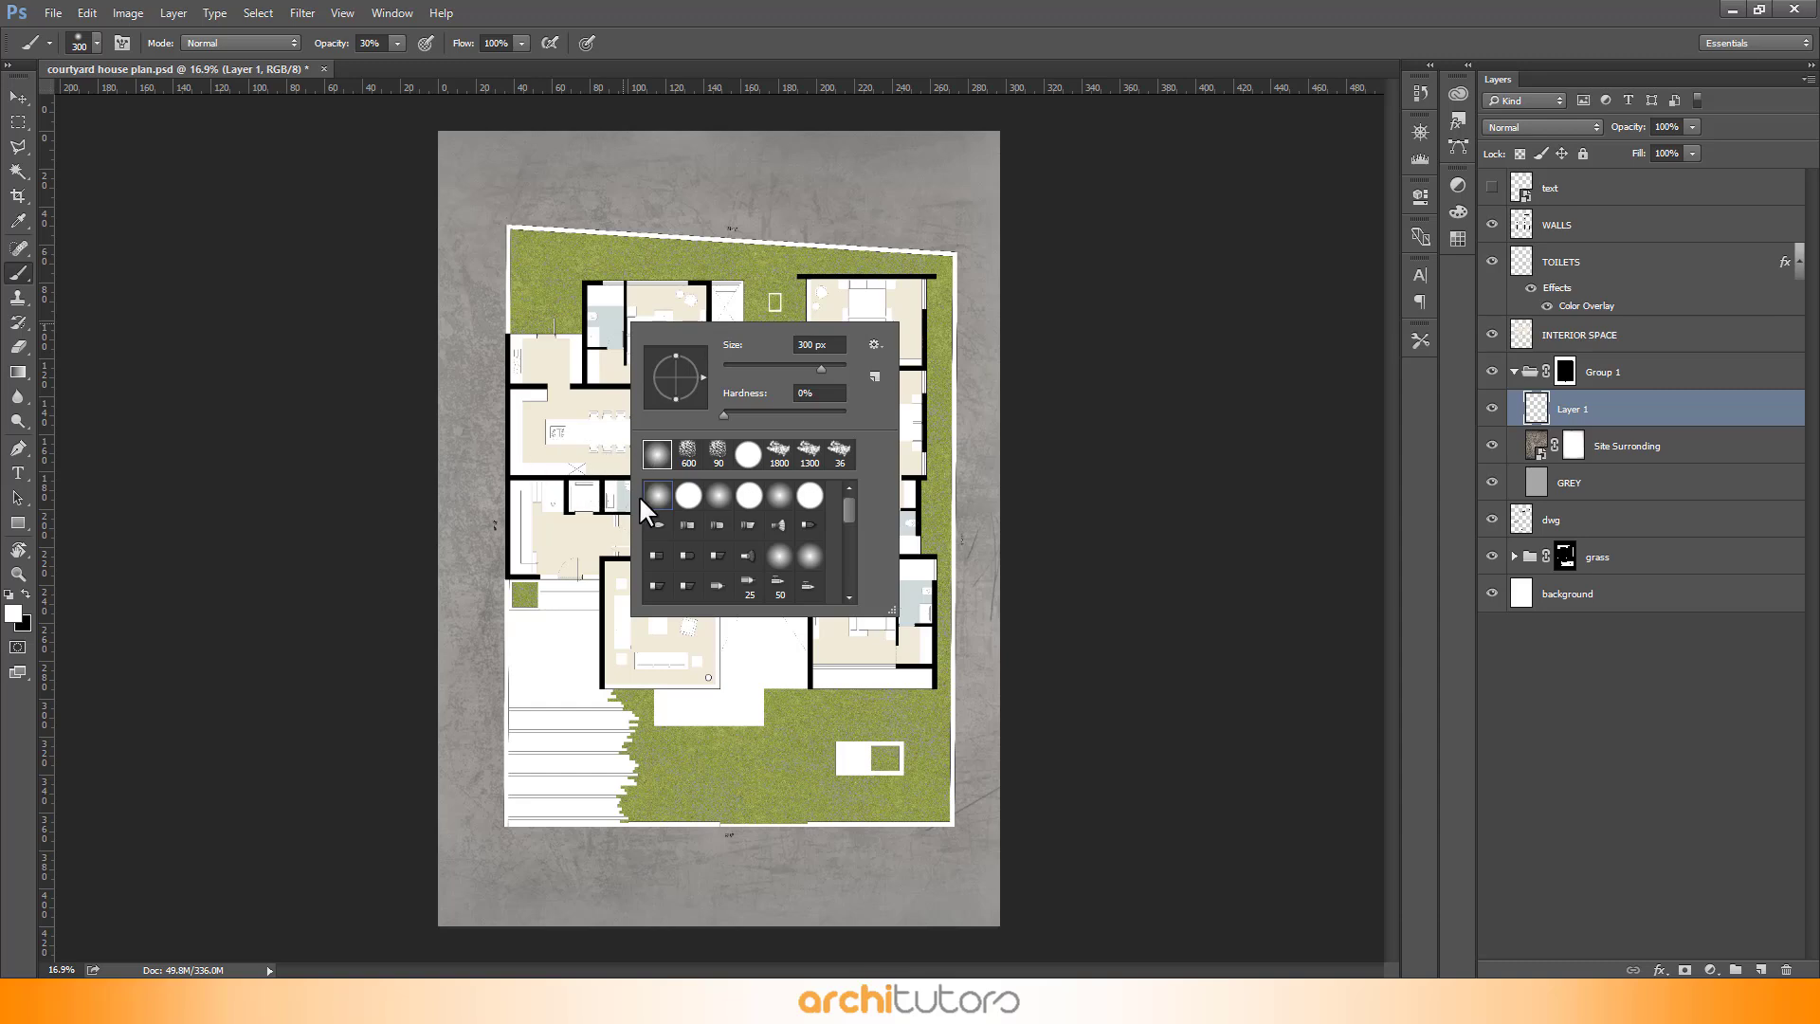
click(1098, 294)
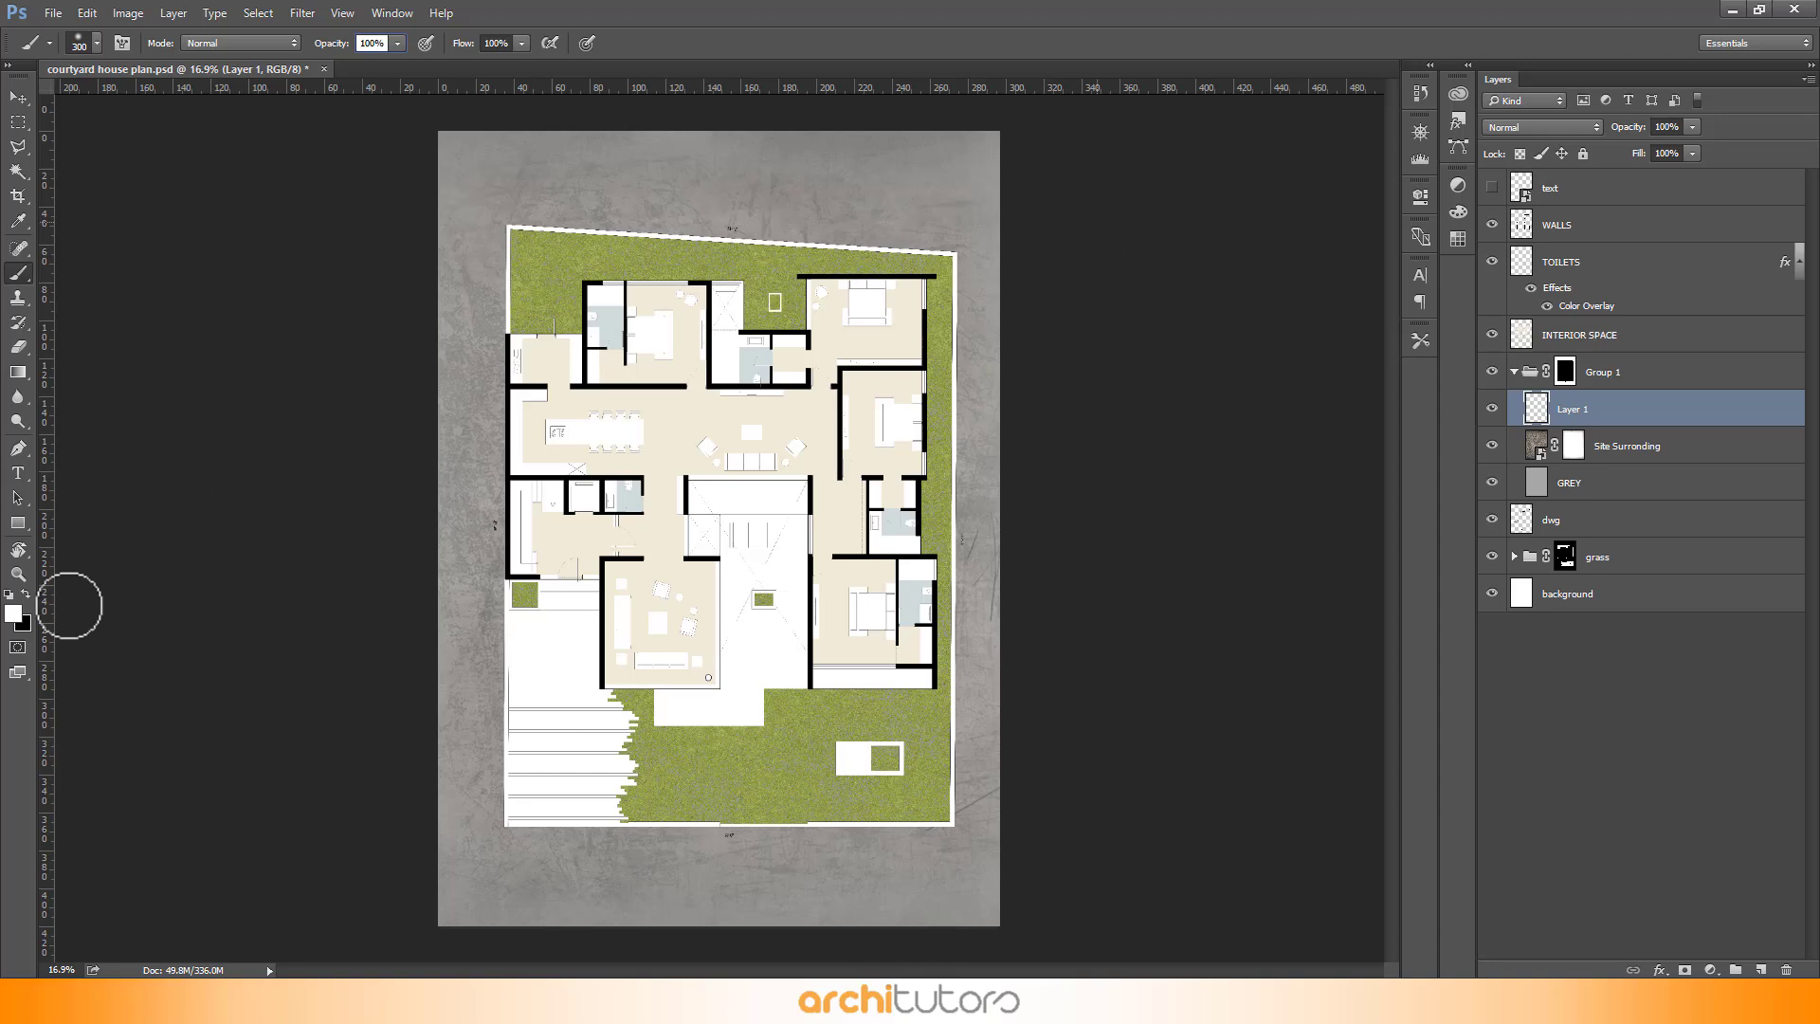
key(bracketright)
key(bracketright)
key(bracketright)
key(bracketright)
key(bracketright)
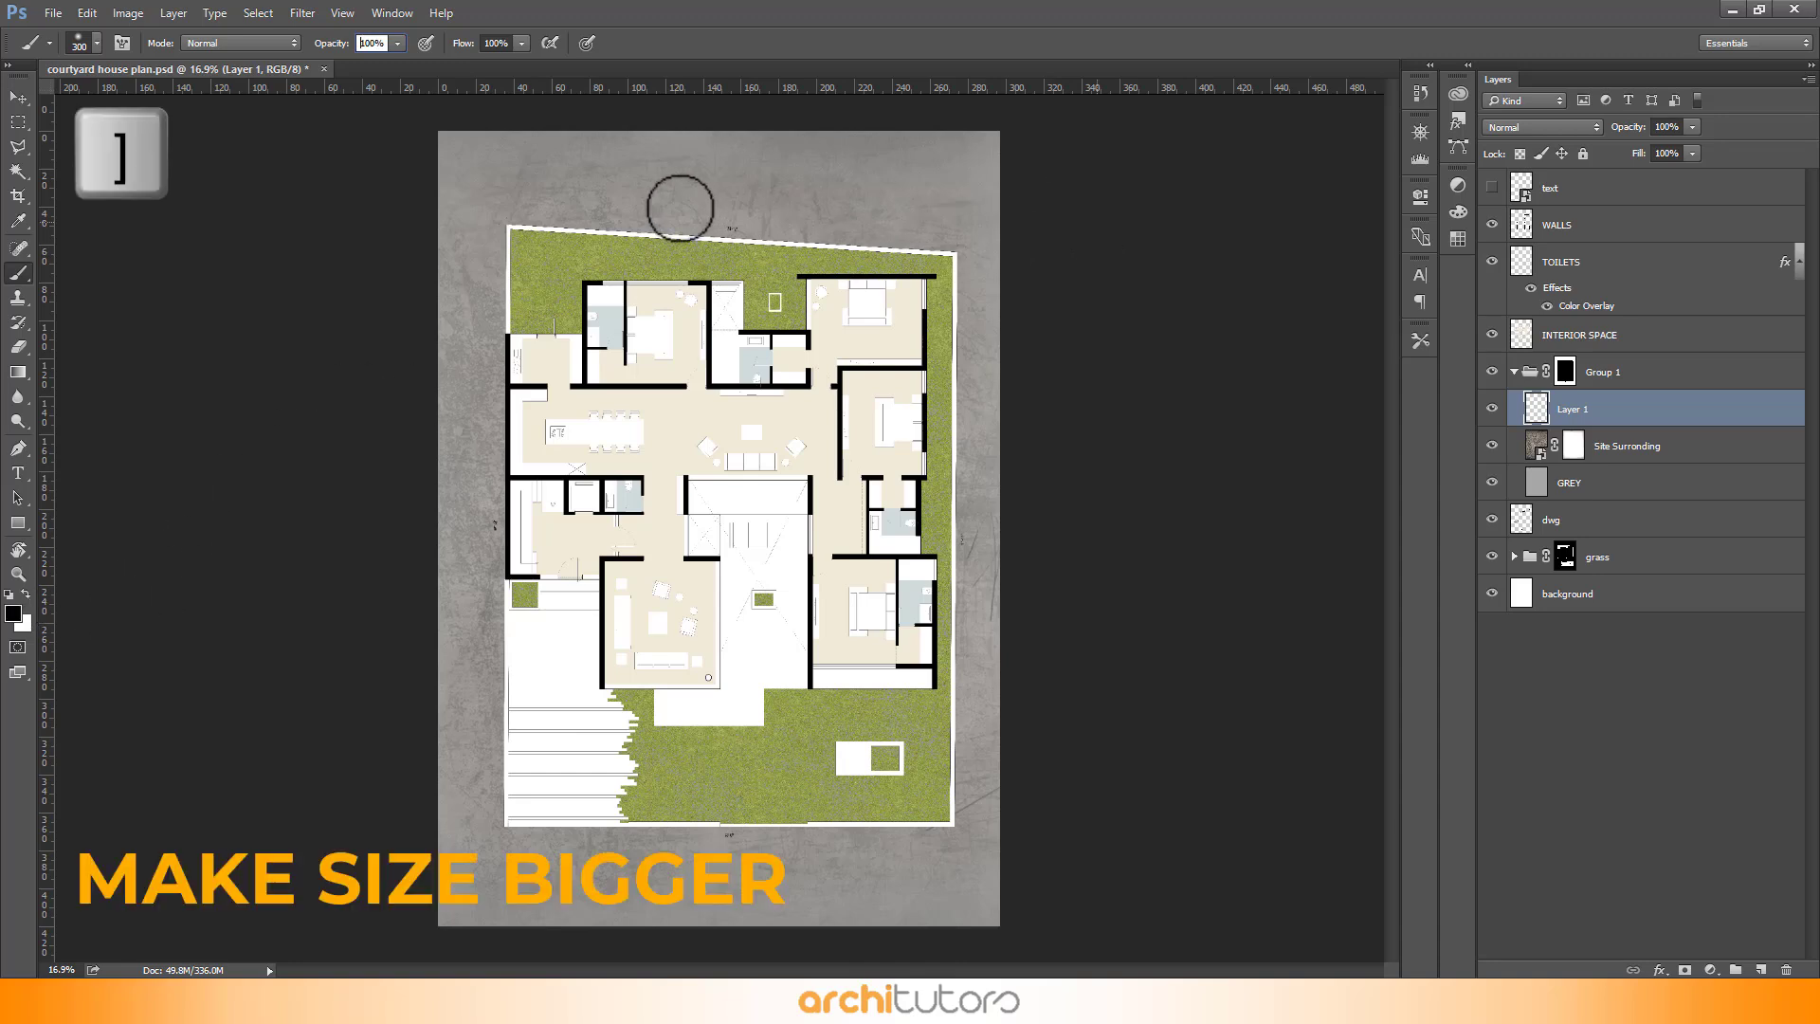
- Paint a soft black stroke along the plan's top edge on the new layer
scroll(691, 236, up, 1)
scroll(691, 236, up, 1)
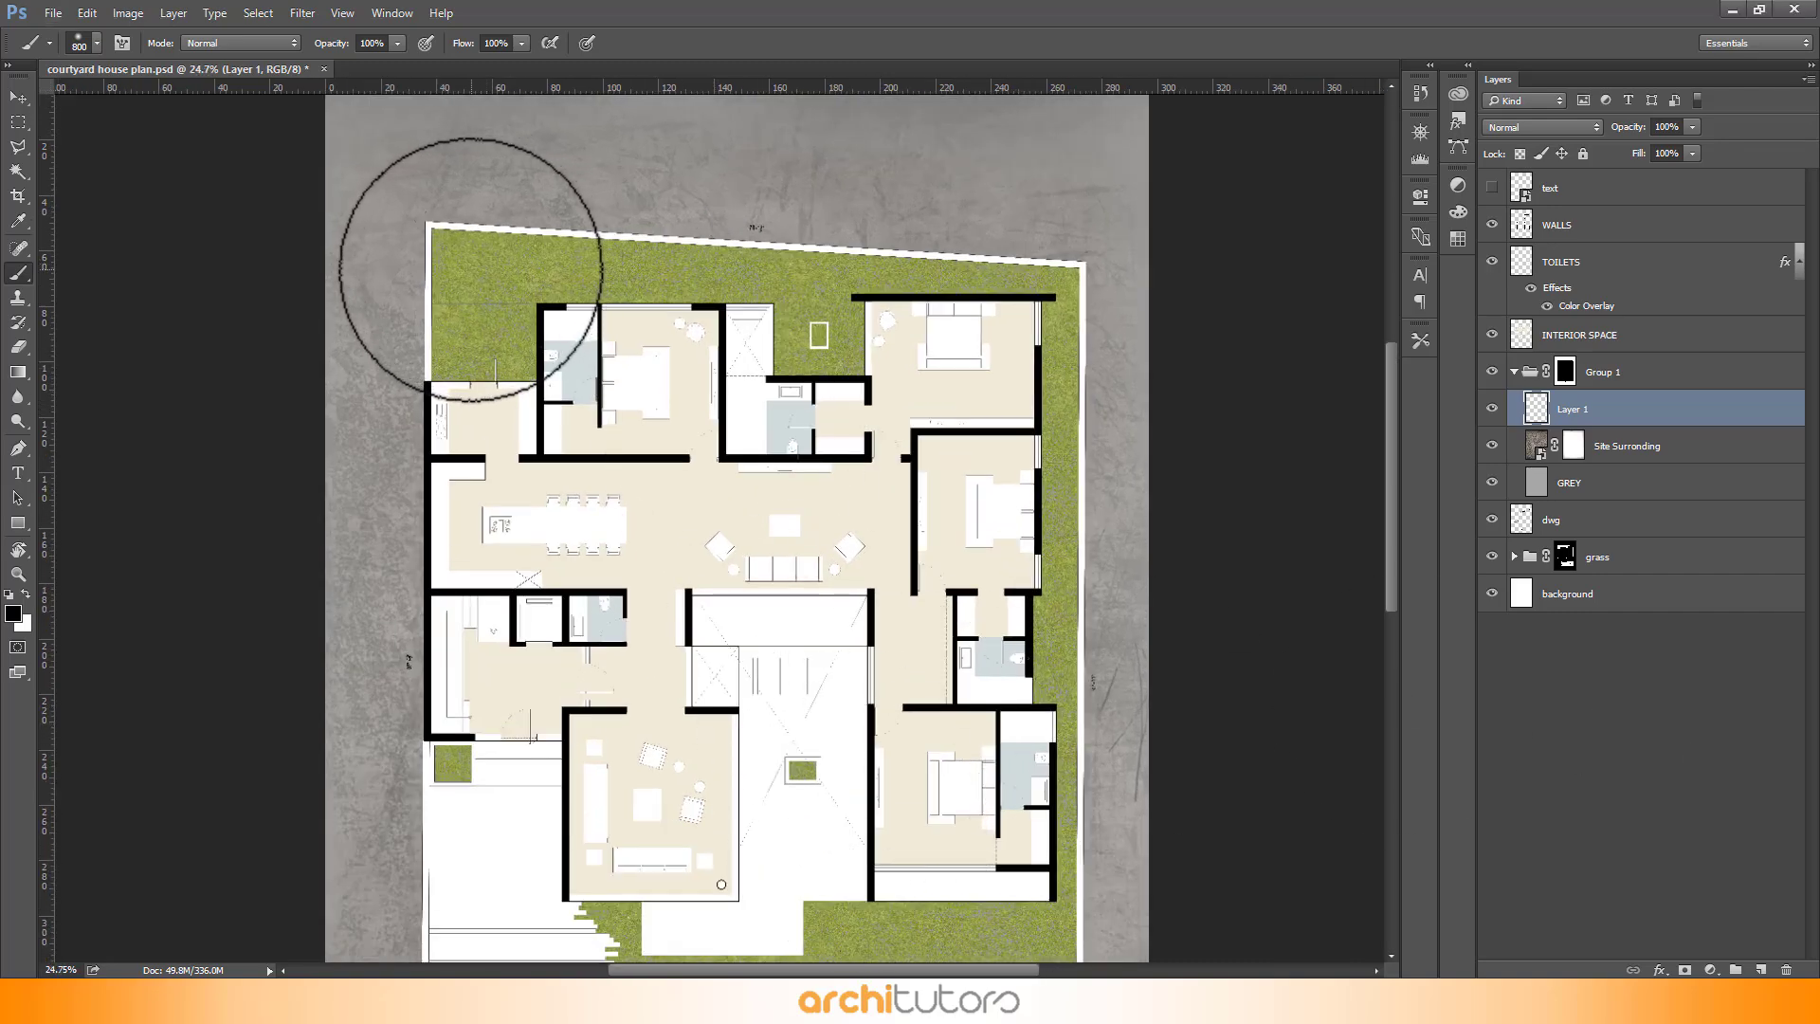
mouse_move(463, 271)
mouse_down()
mouse_move(862, 259)
mouse_move(985, 298)
mouse_move(1024, 285)
mouse_move(1064, 374)
mouse_move(1046, 623)
mouse_up()
key(bracketleft)
key(bracketleft)
key(bracketleft)
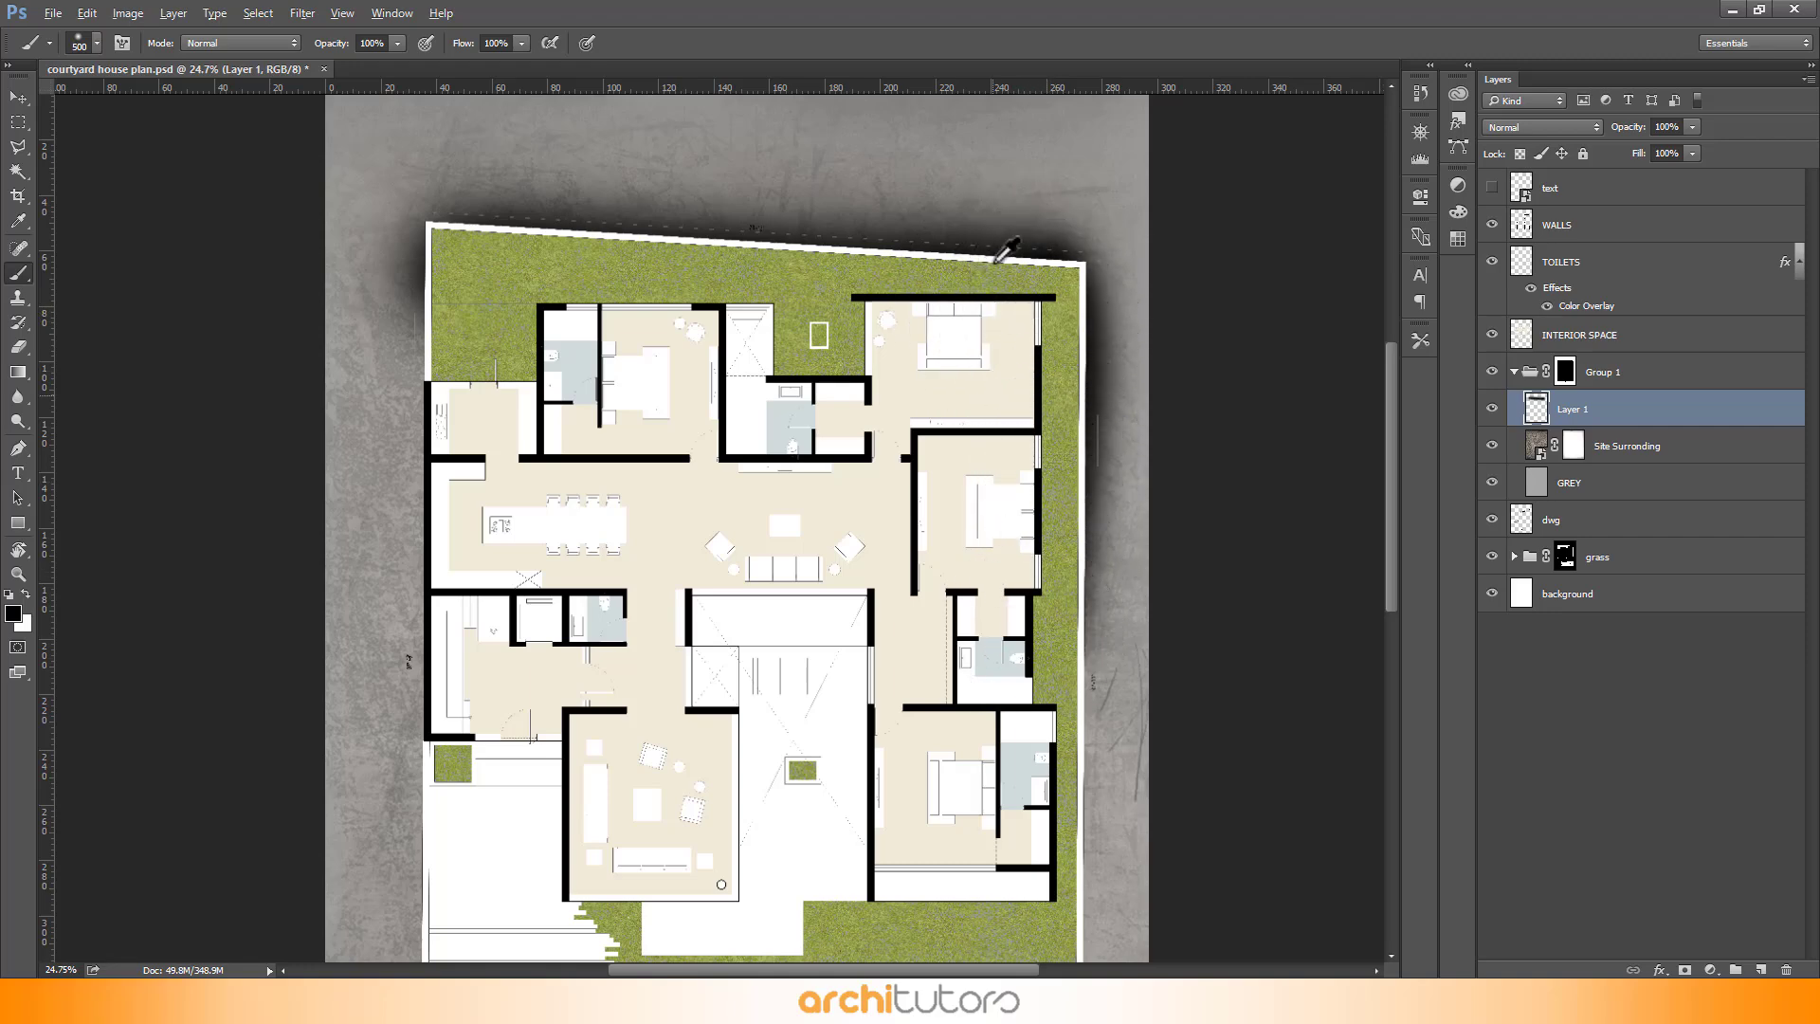
- Paint soft black shadow strokes along the plan's right, bottom and left edges, redoing one stroke
scroll(1010, 275, down, 3)
scroll(1019, 679, up, 1)
mouse_move(948, 788)
mouse_down()
mouse_move(923, 823)
mouse_move(938, 558)
mouse_move(917, 408)
mouse_up()
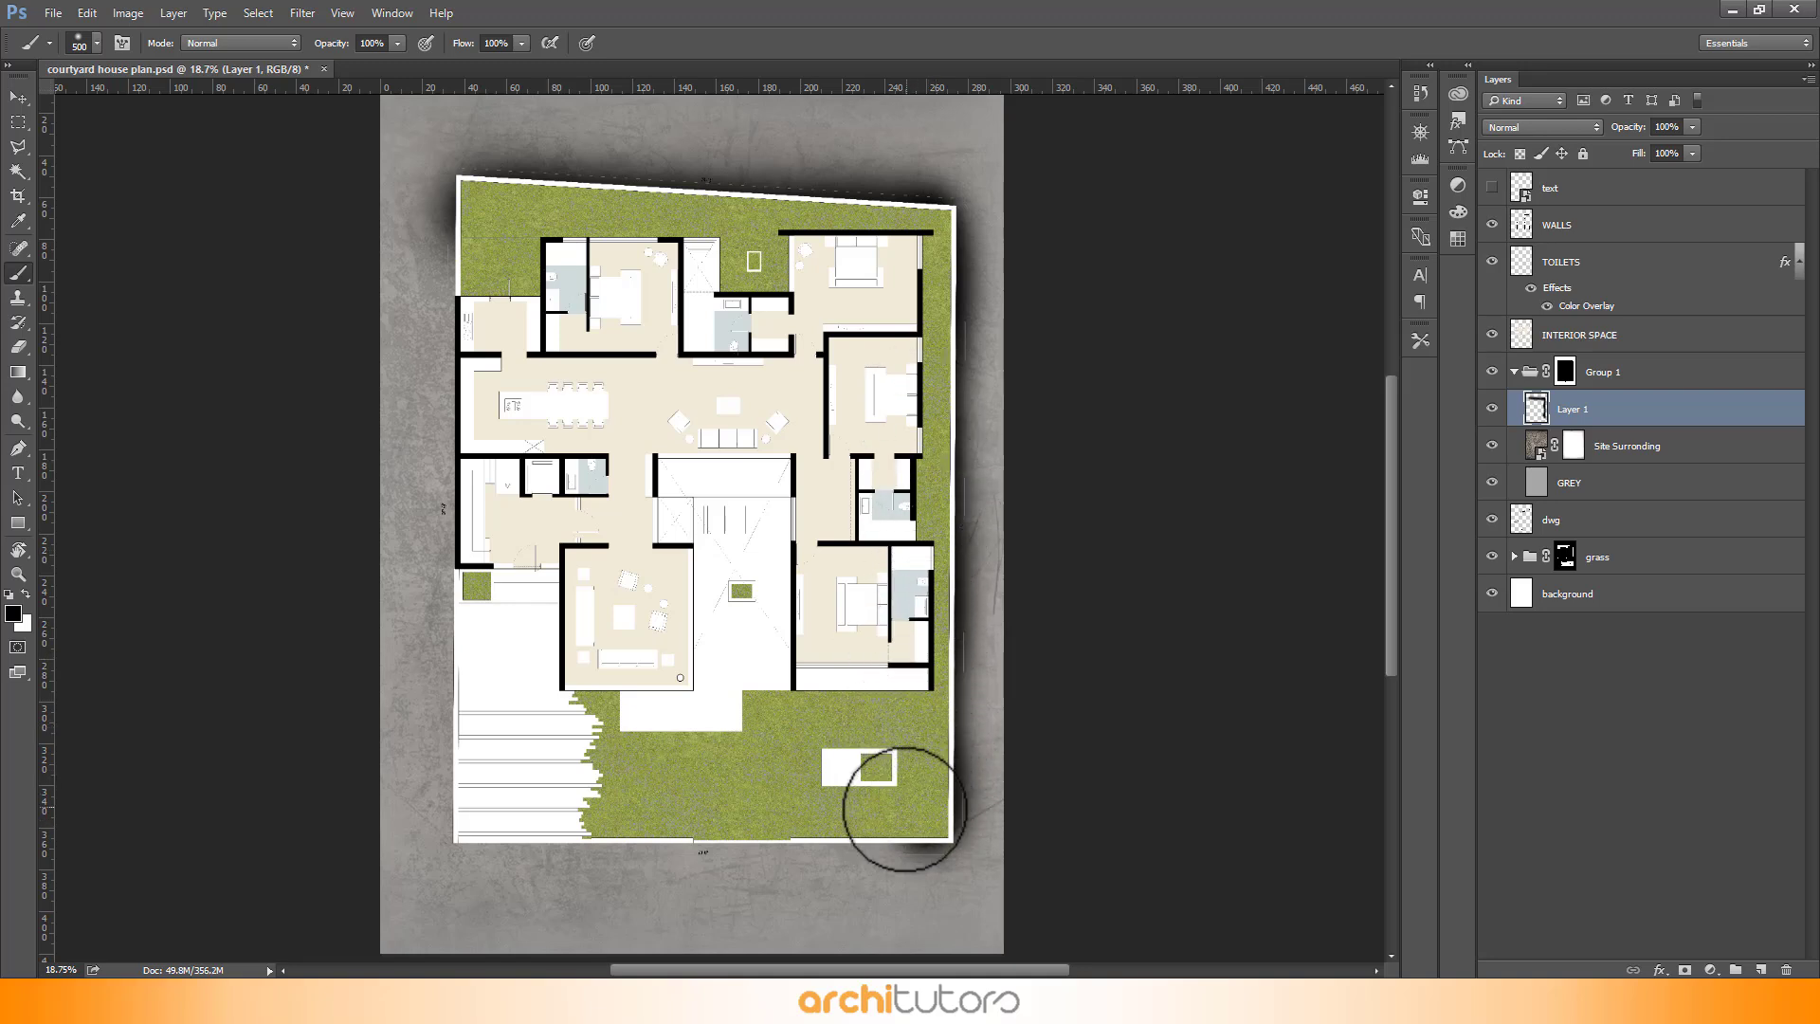
mouse_move(905, 809)
mouse_down()
mouse_move(472, 825)
mouse_move(464, 493)
mouse_move(467, 253)
mouse_up()
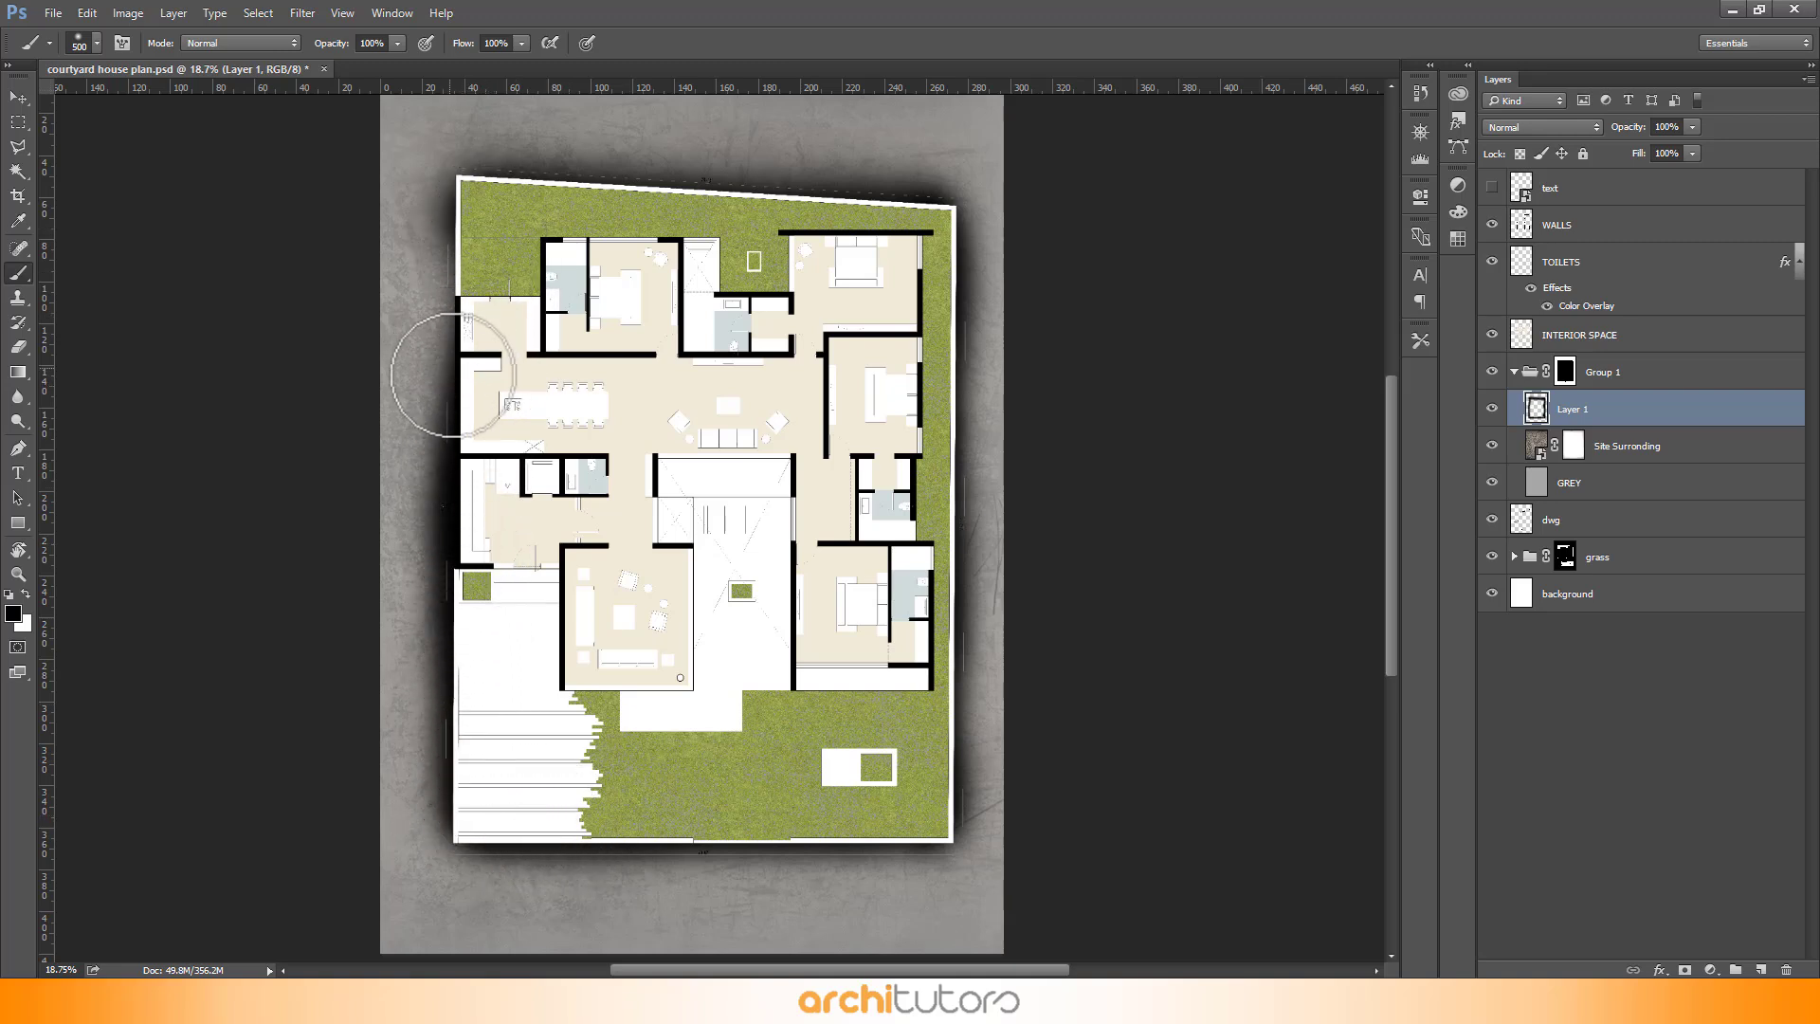
mouse_move(452, 376)
mouse_down()
mouse_move(460, 836)
mouse_move(501, 864)
mouse_move(816, 853)
mouse_up()
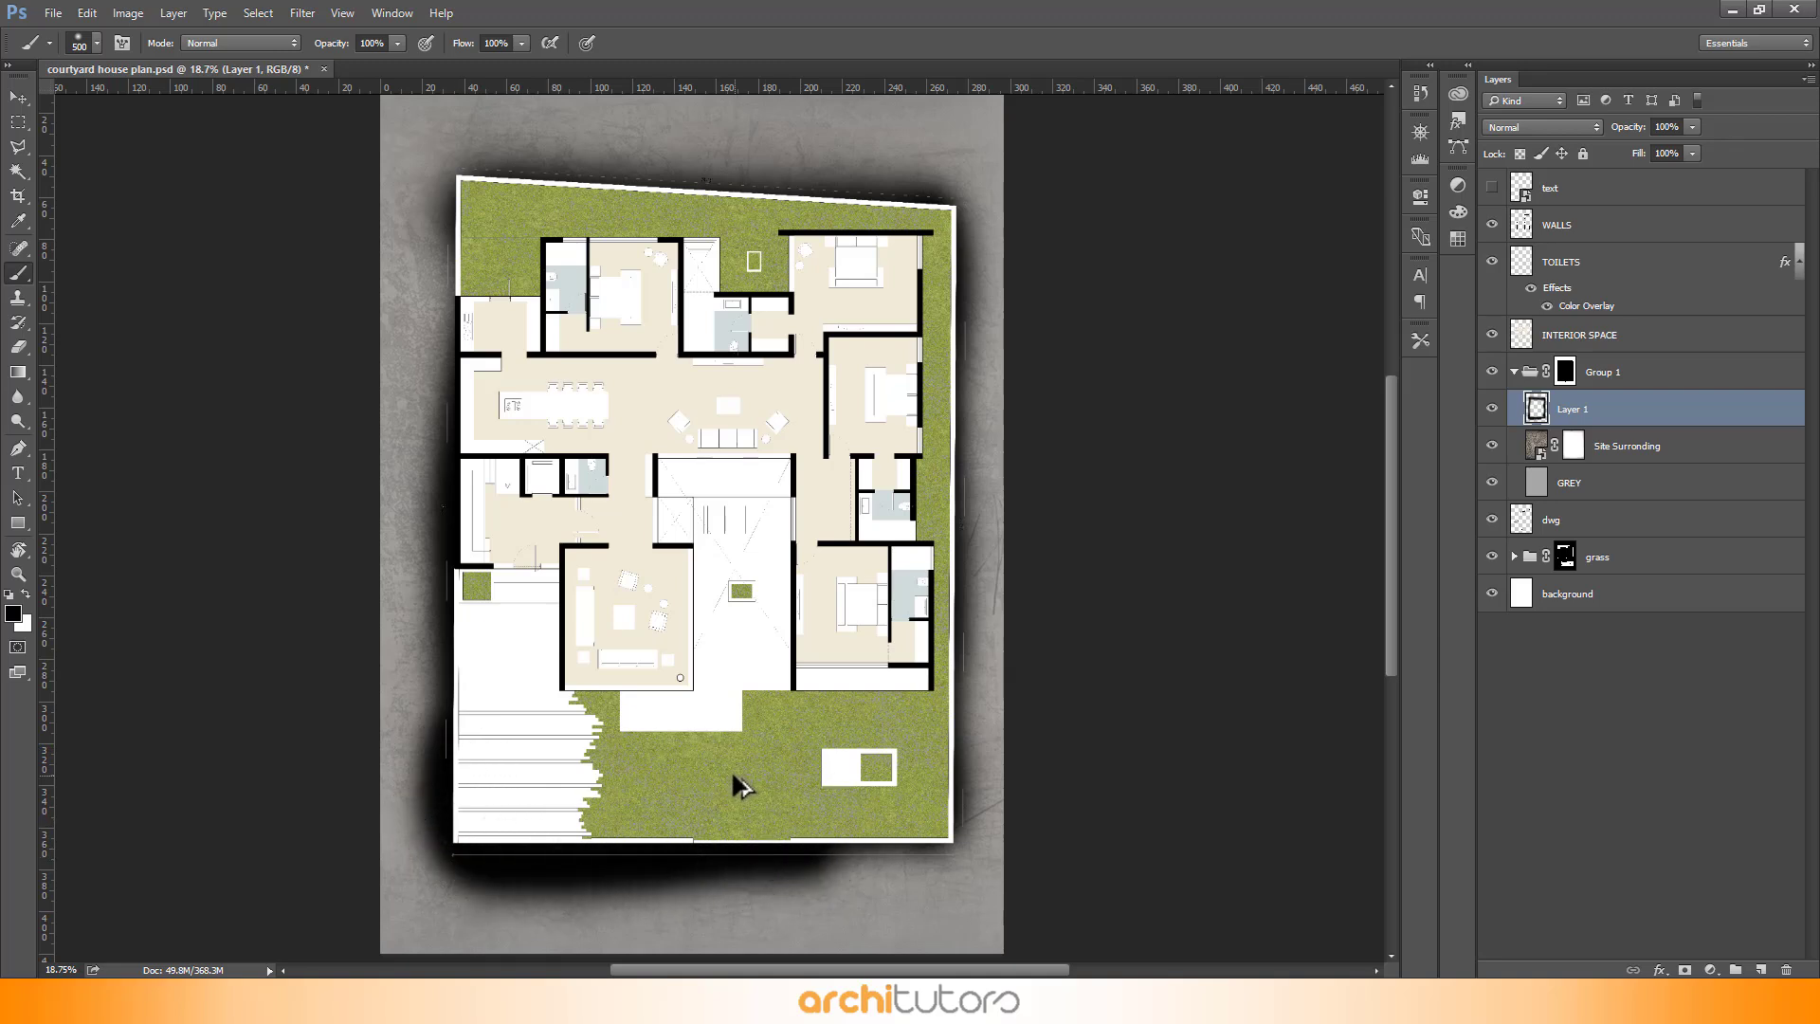
key(ctrl+z)
mouse_move(495, 824)
mouse_down()
mouse_move(924, 833)
mouse_move(901, 569)
mouse_move(910, 323)
mouse_up()
mouse_move(909, 216)
mouse_down()
mouse_move(532, 199)
mouse_move(483, 358)
mouse_move(482, 220)
mouse_move(723, 203)
mouse_move(924, 235)
mouse_up()
mouse_move(448, 202)
mouse_down()
mouse_move(475, 202)
mouse_move(471, 642)
mouse_up()
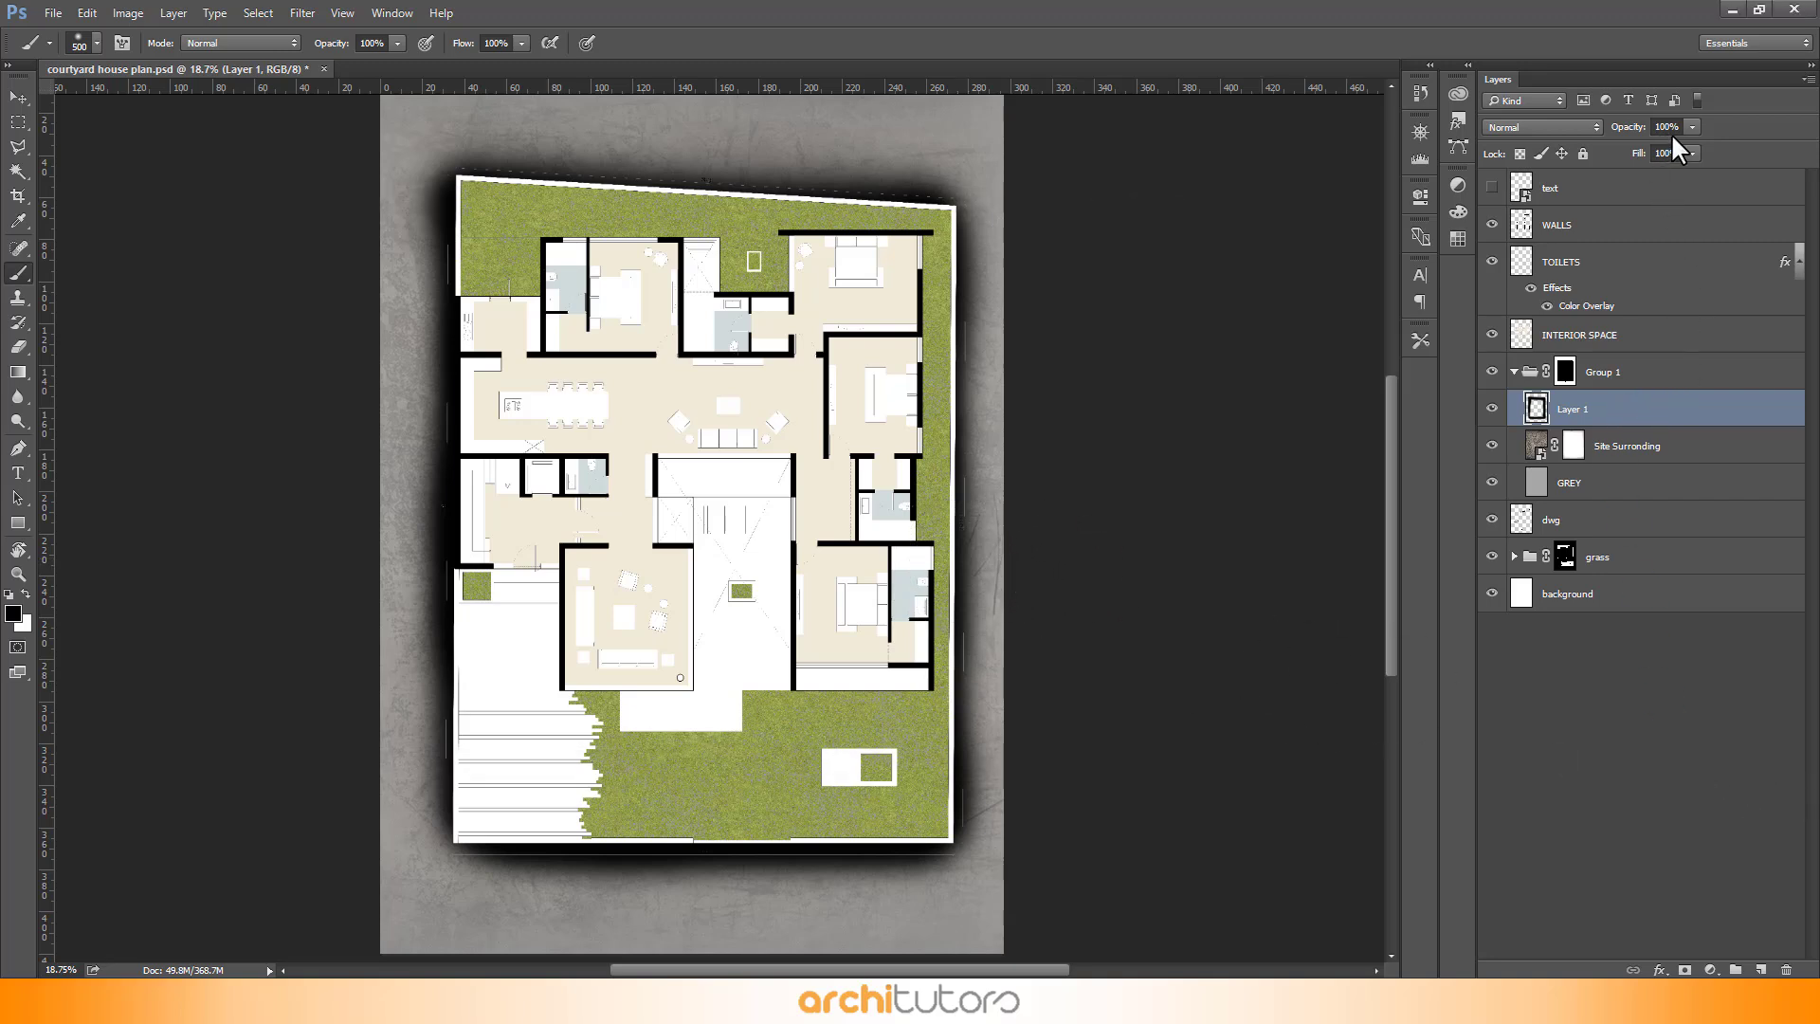
- Set the black shadow layer's opacity to 35%
click(1676, 124)
text(30)
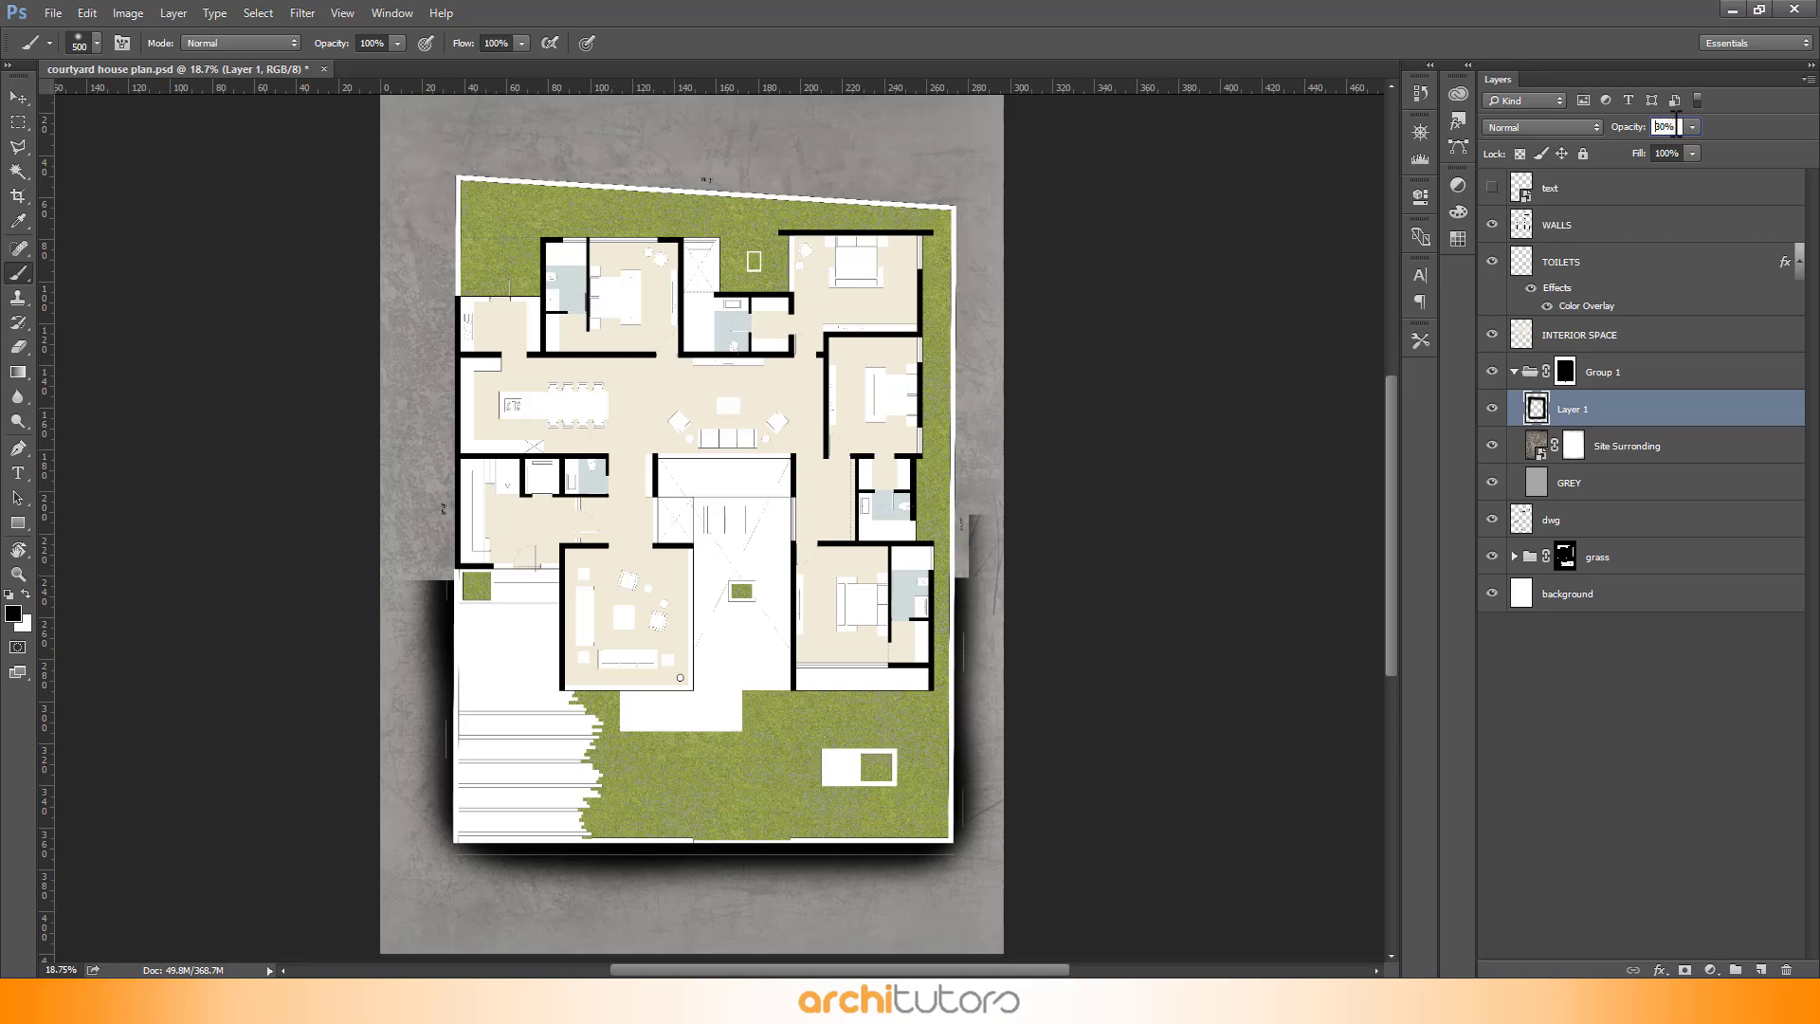
key(Return)
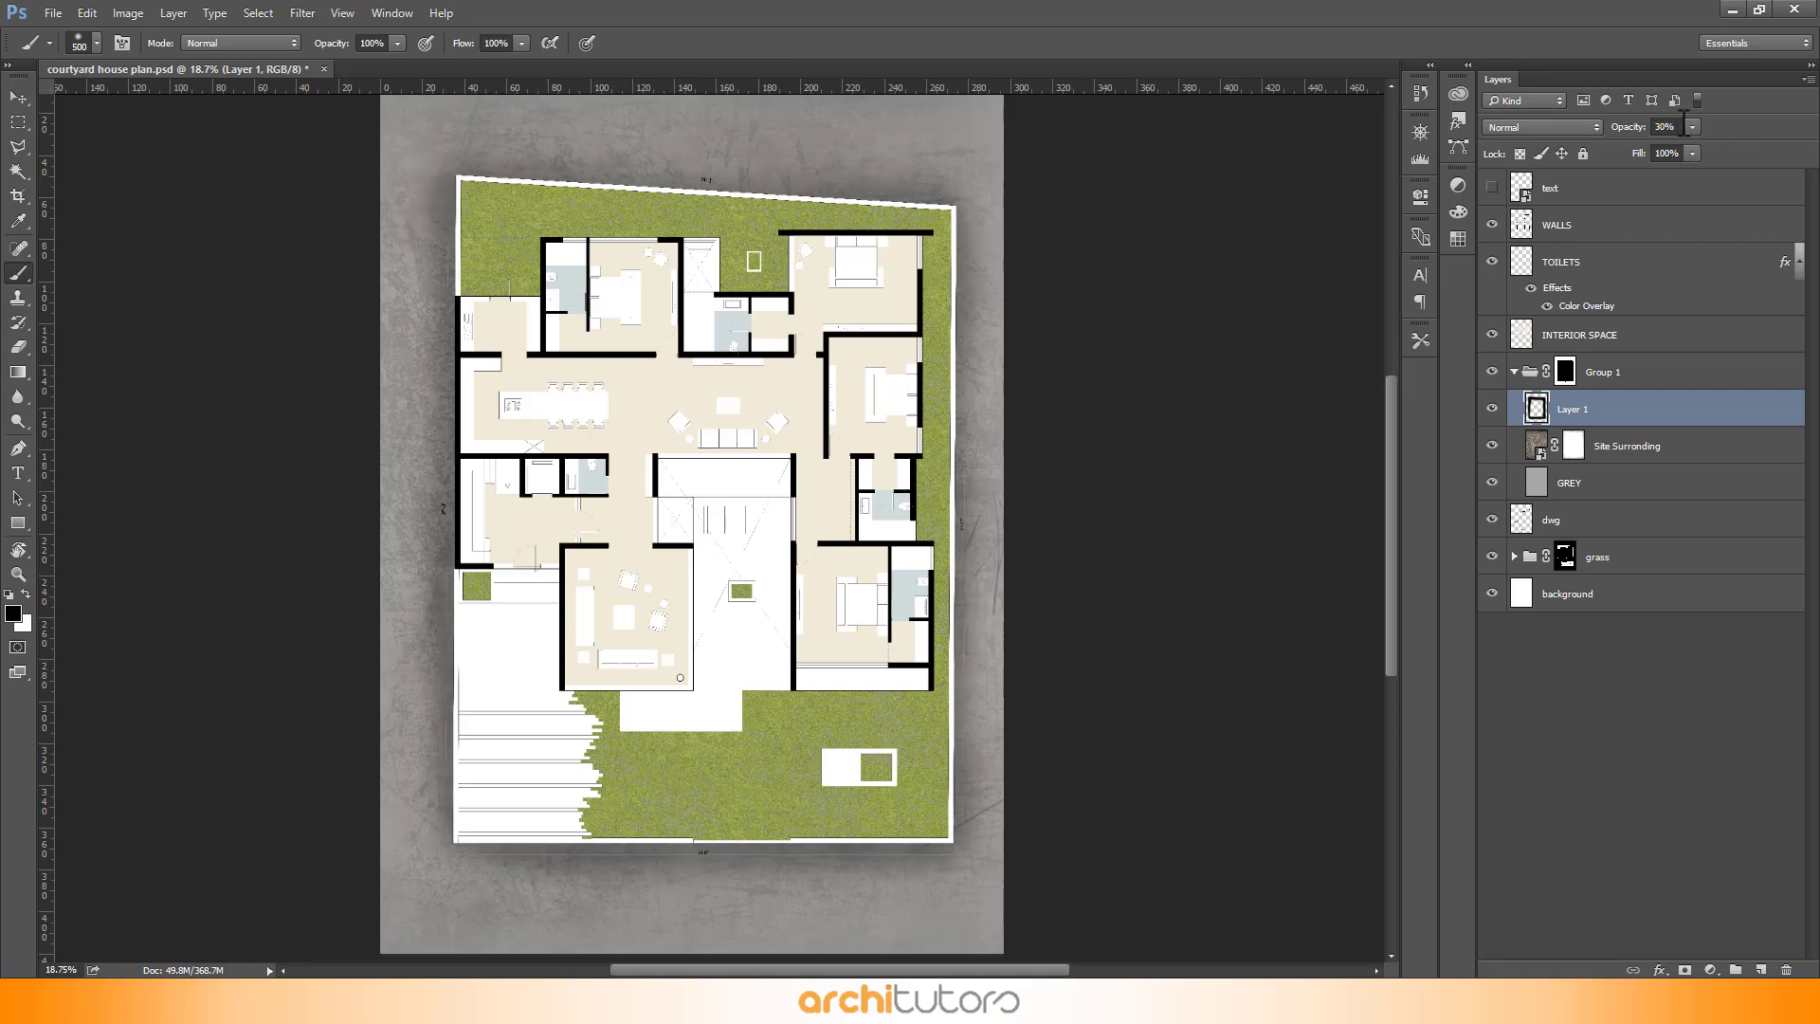
text(4)
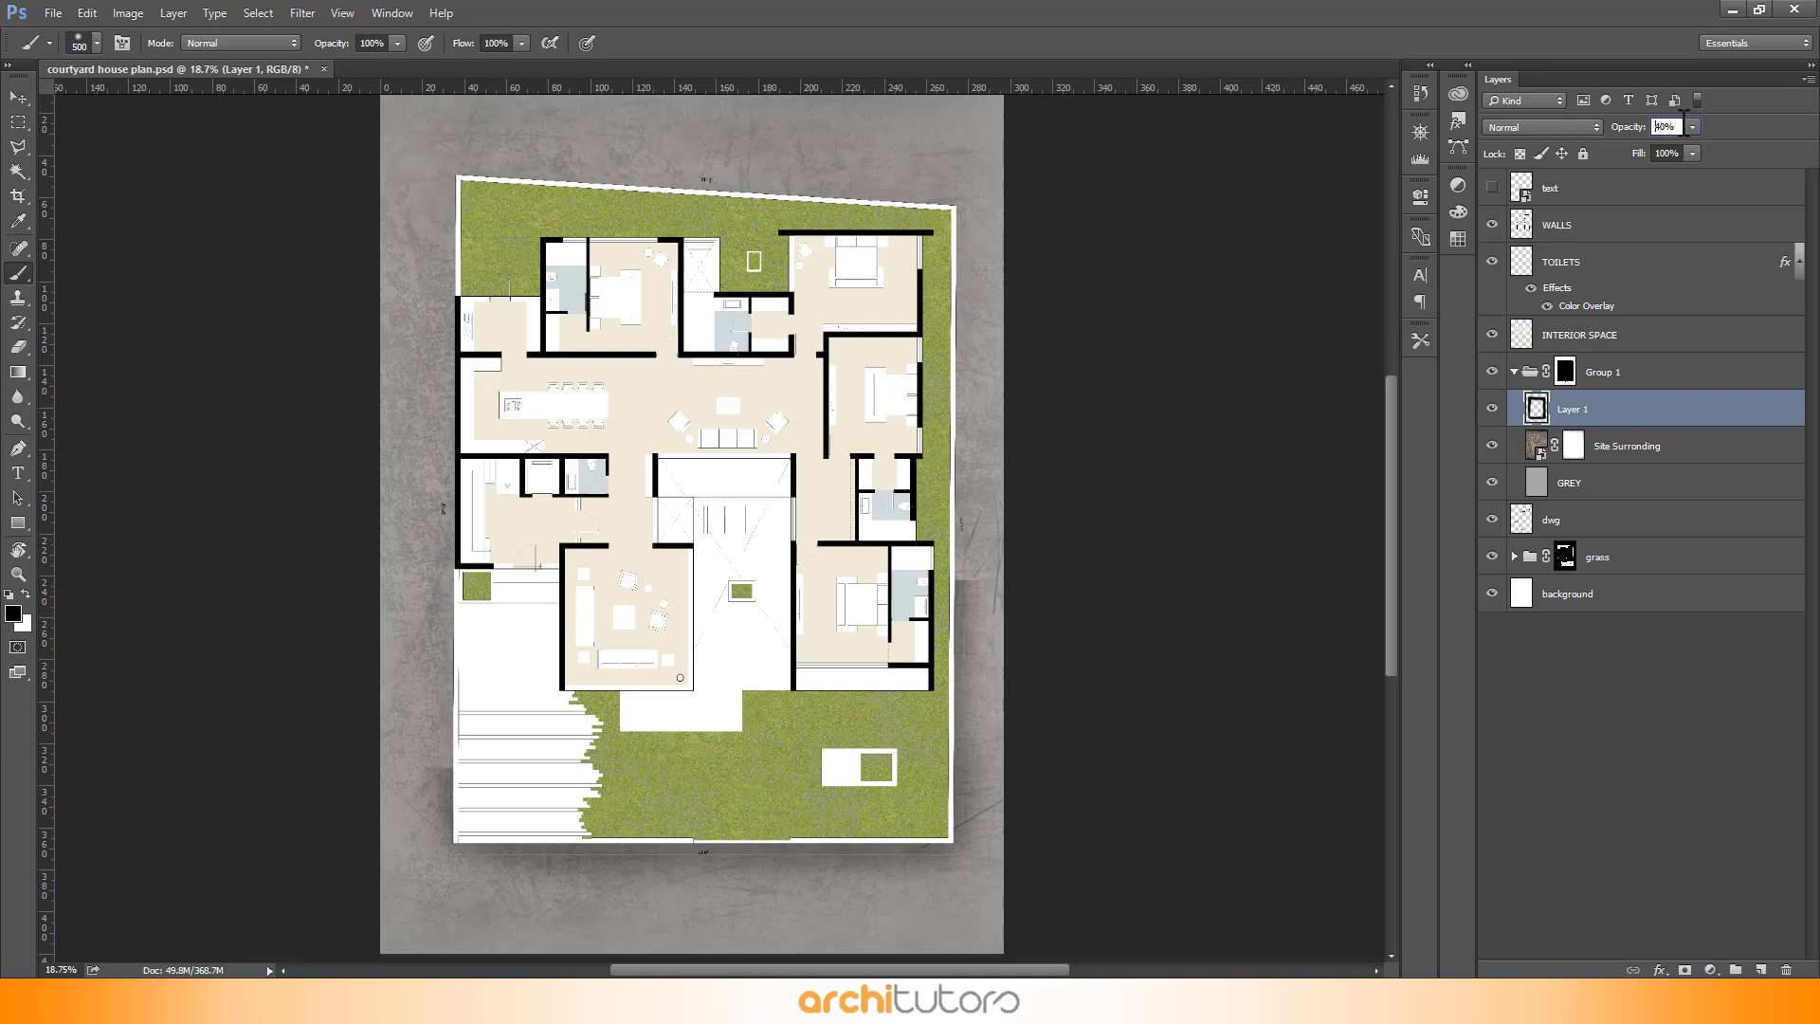
text(0)
key(Return)
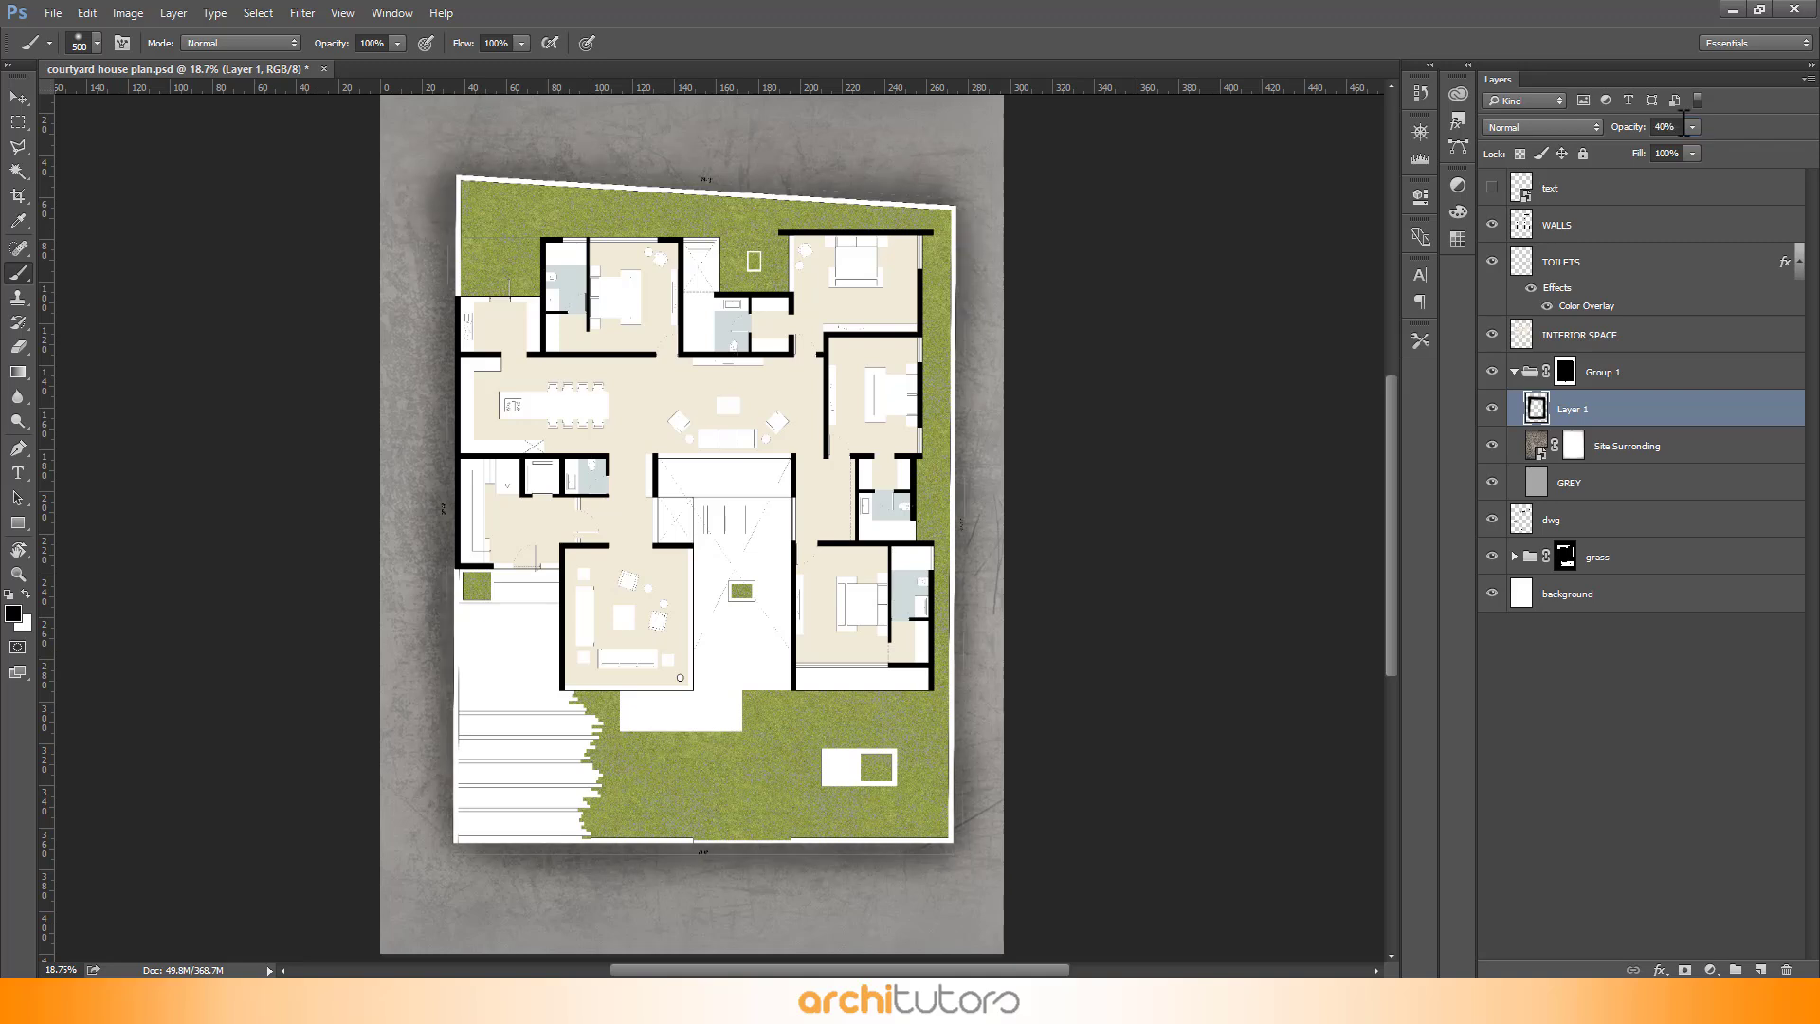
text(35)
key(Return)
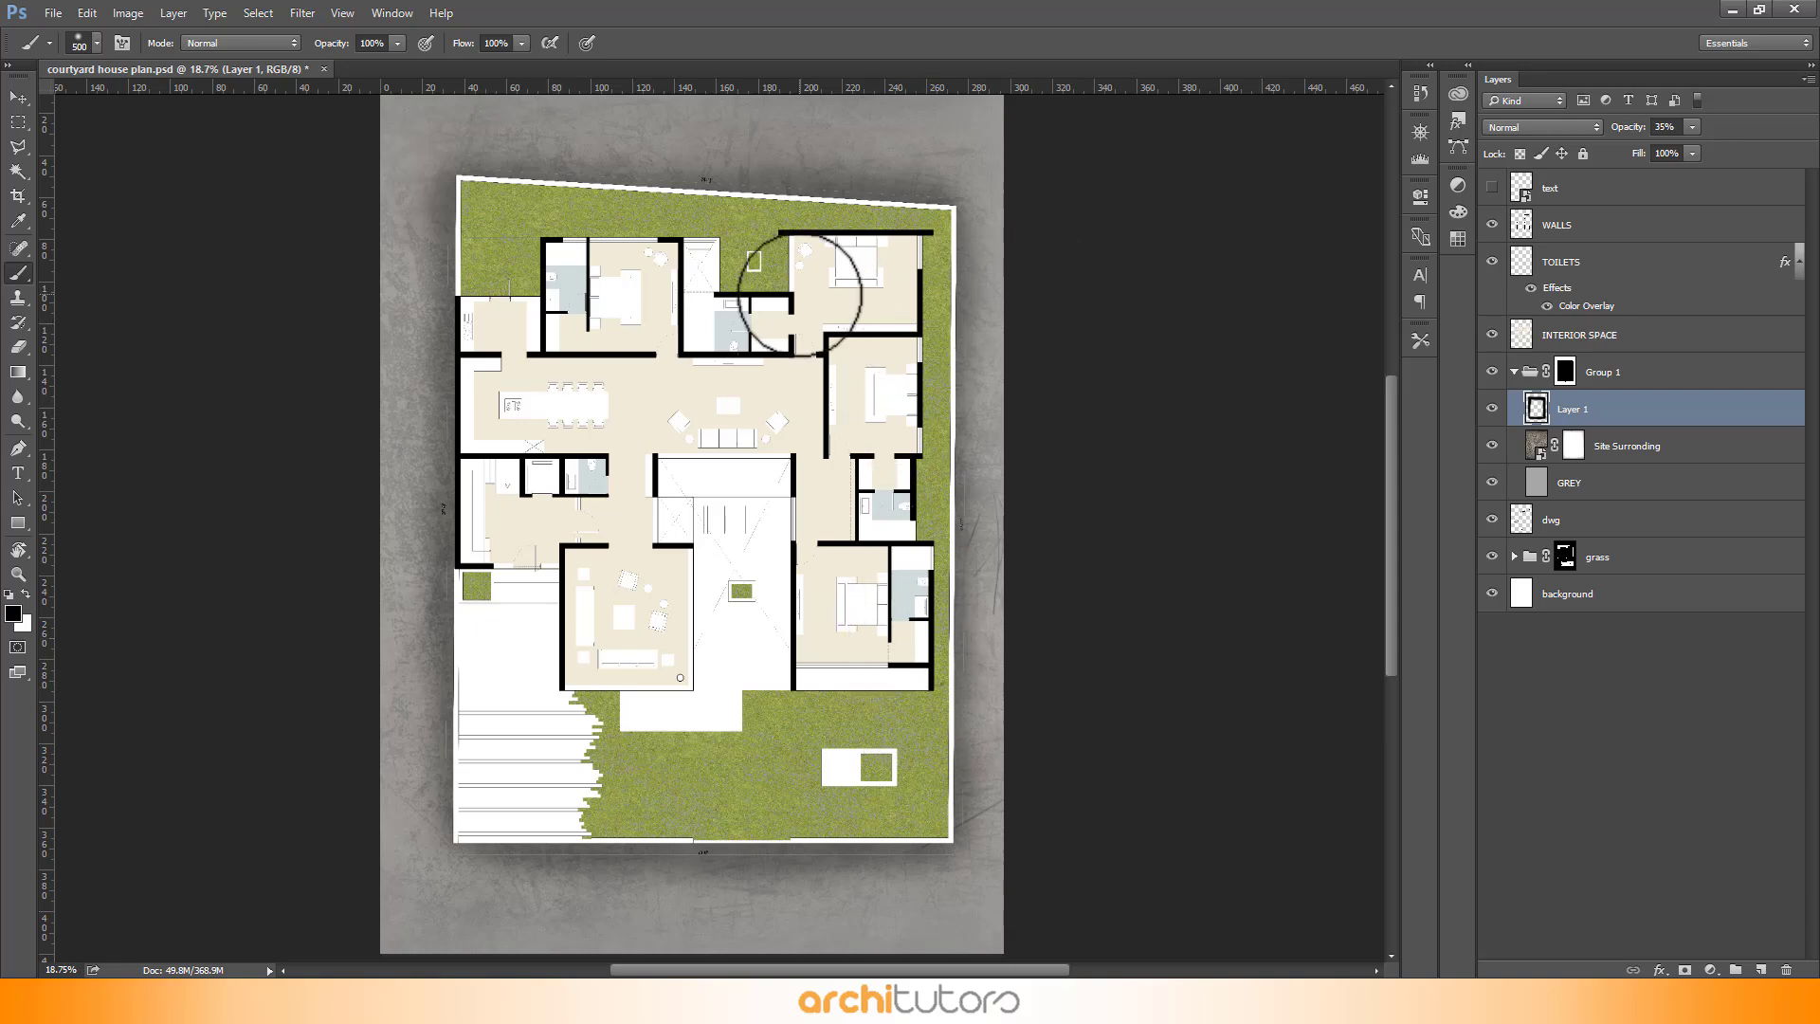
- Add another empty layer above the shadow layer
key(e)
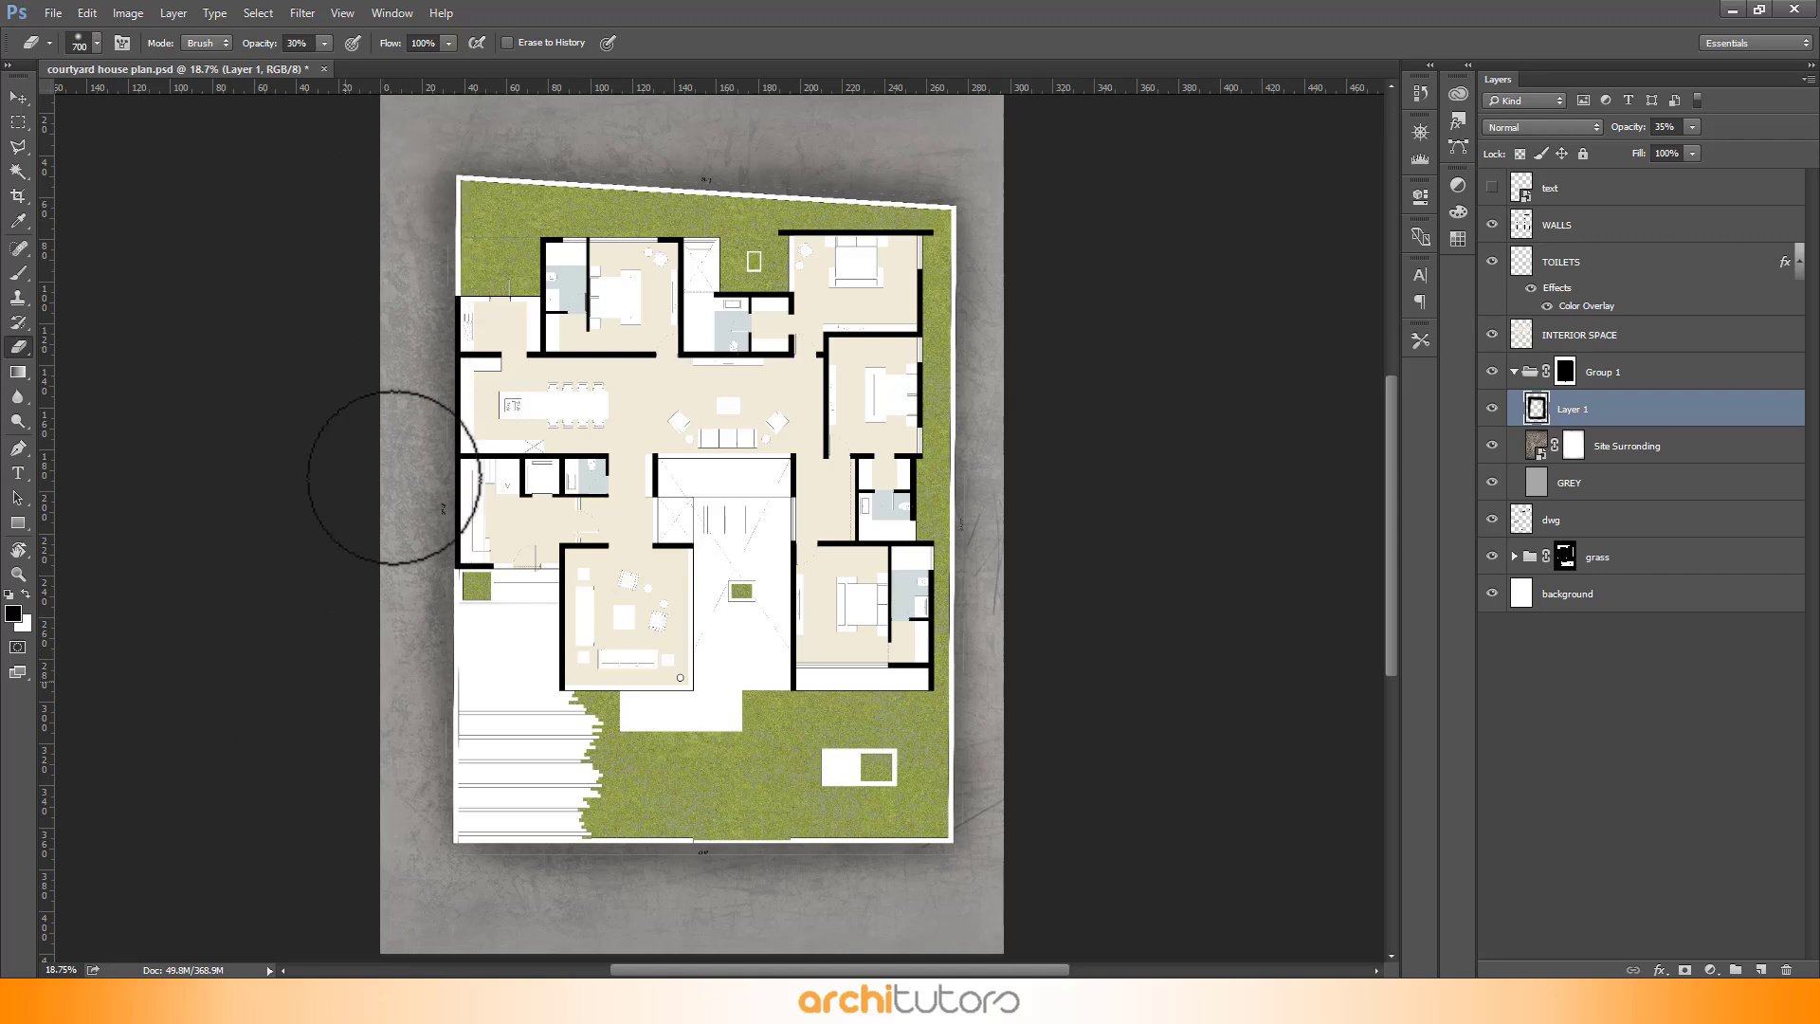
scroll(1017, 357, down, 2)
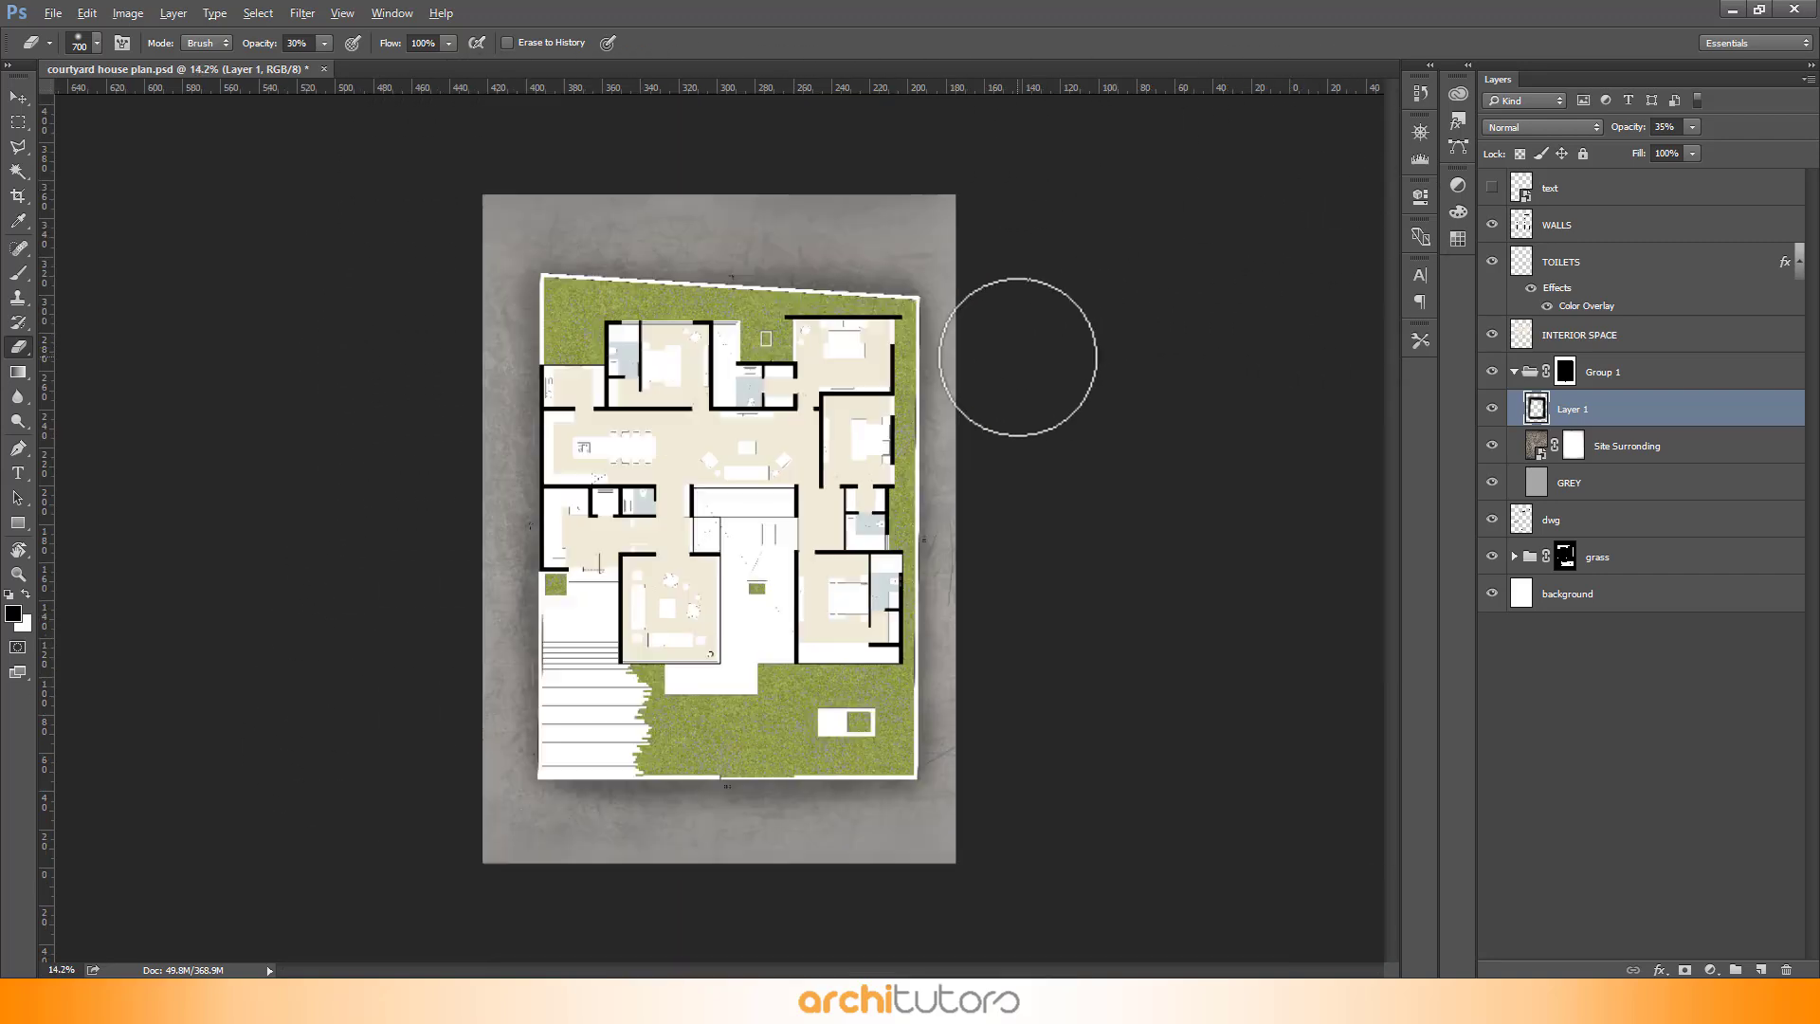
scroll(638, 304, up, 2)
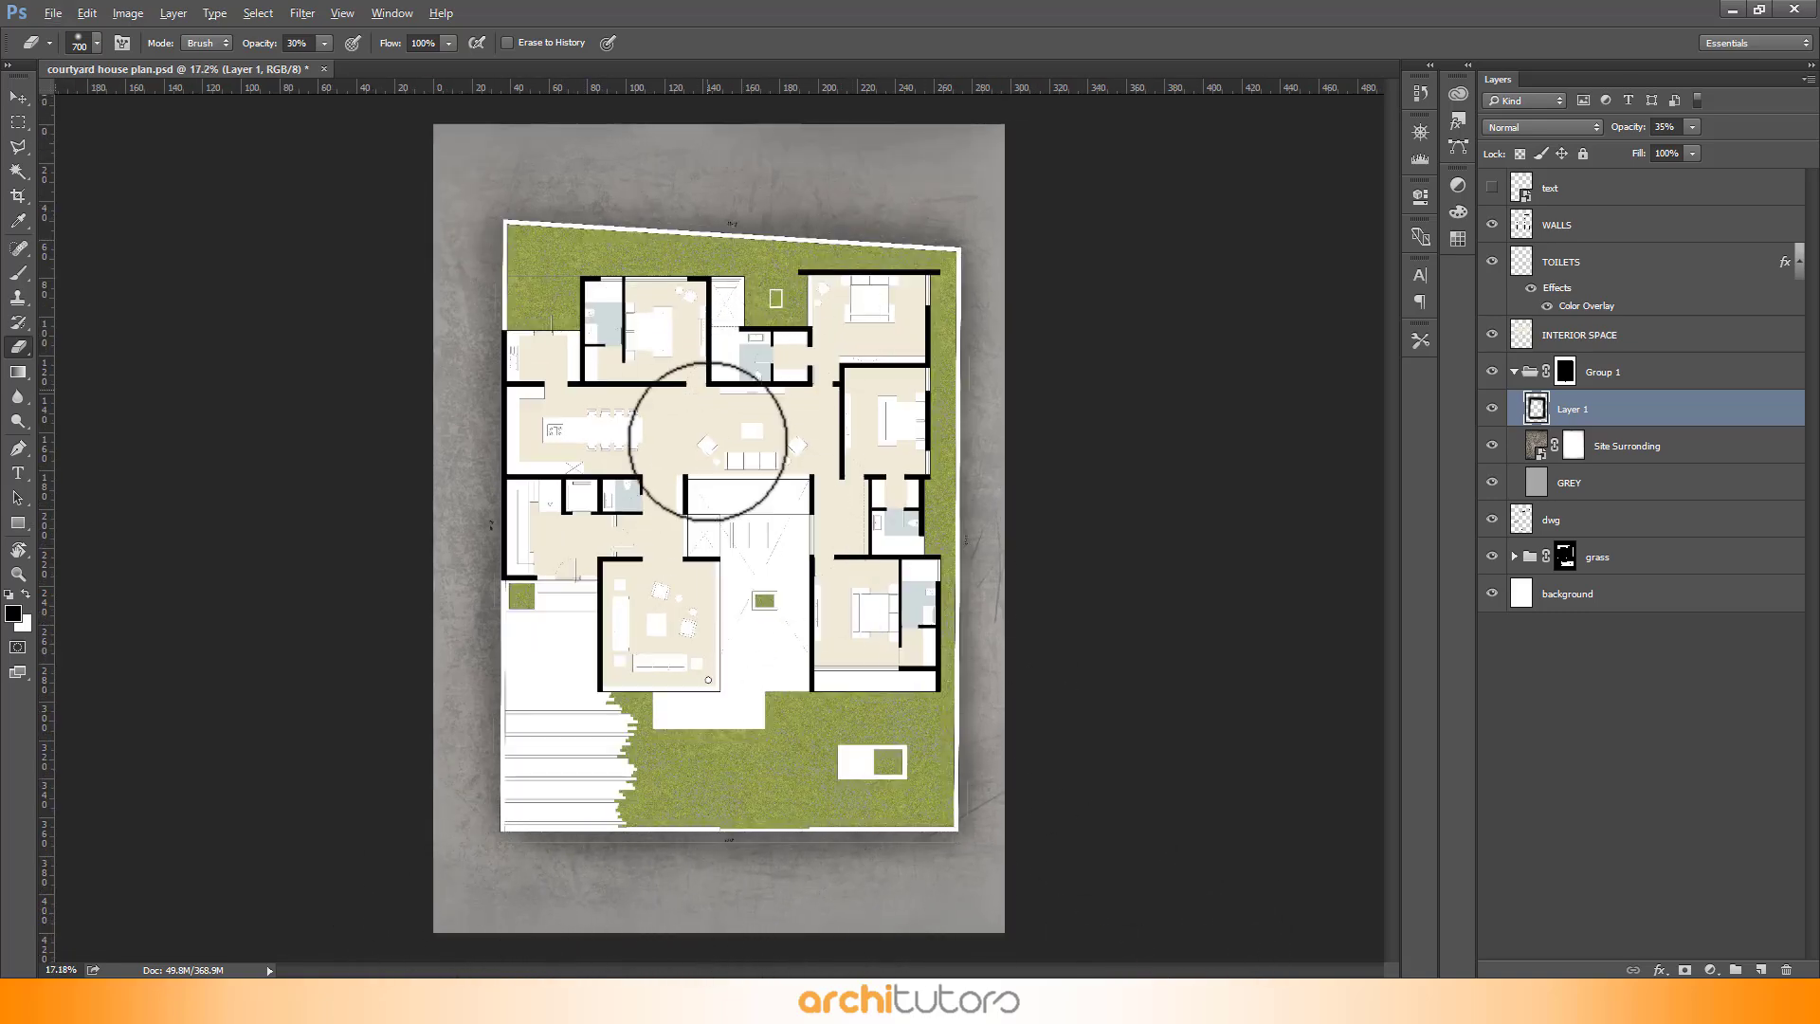
scroll(711, 427, down, 1)
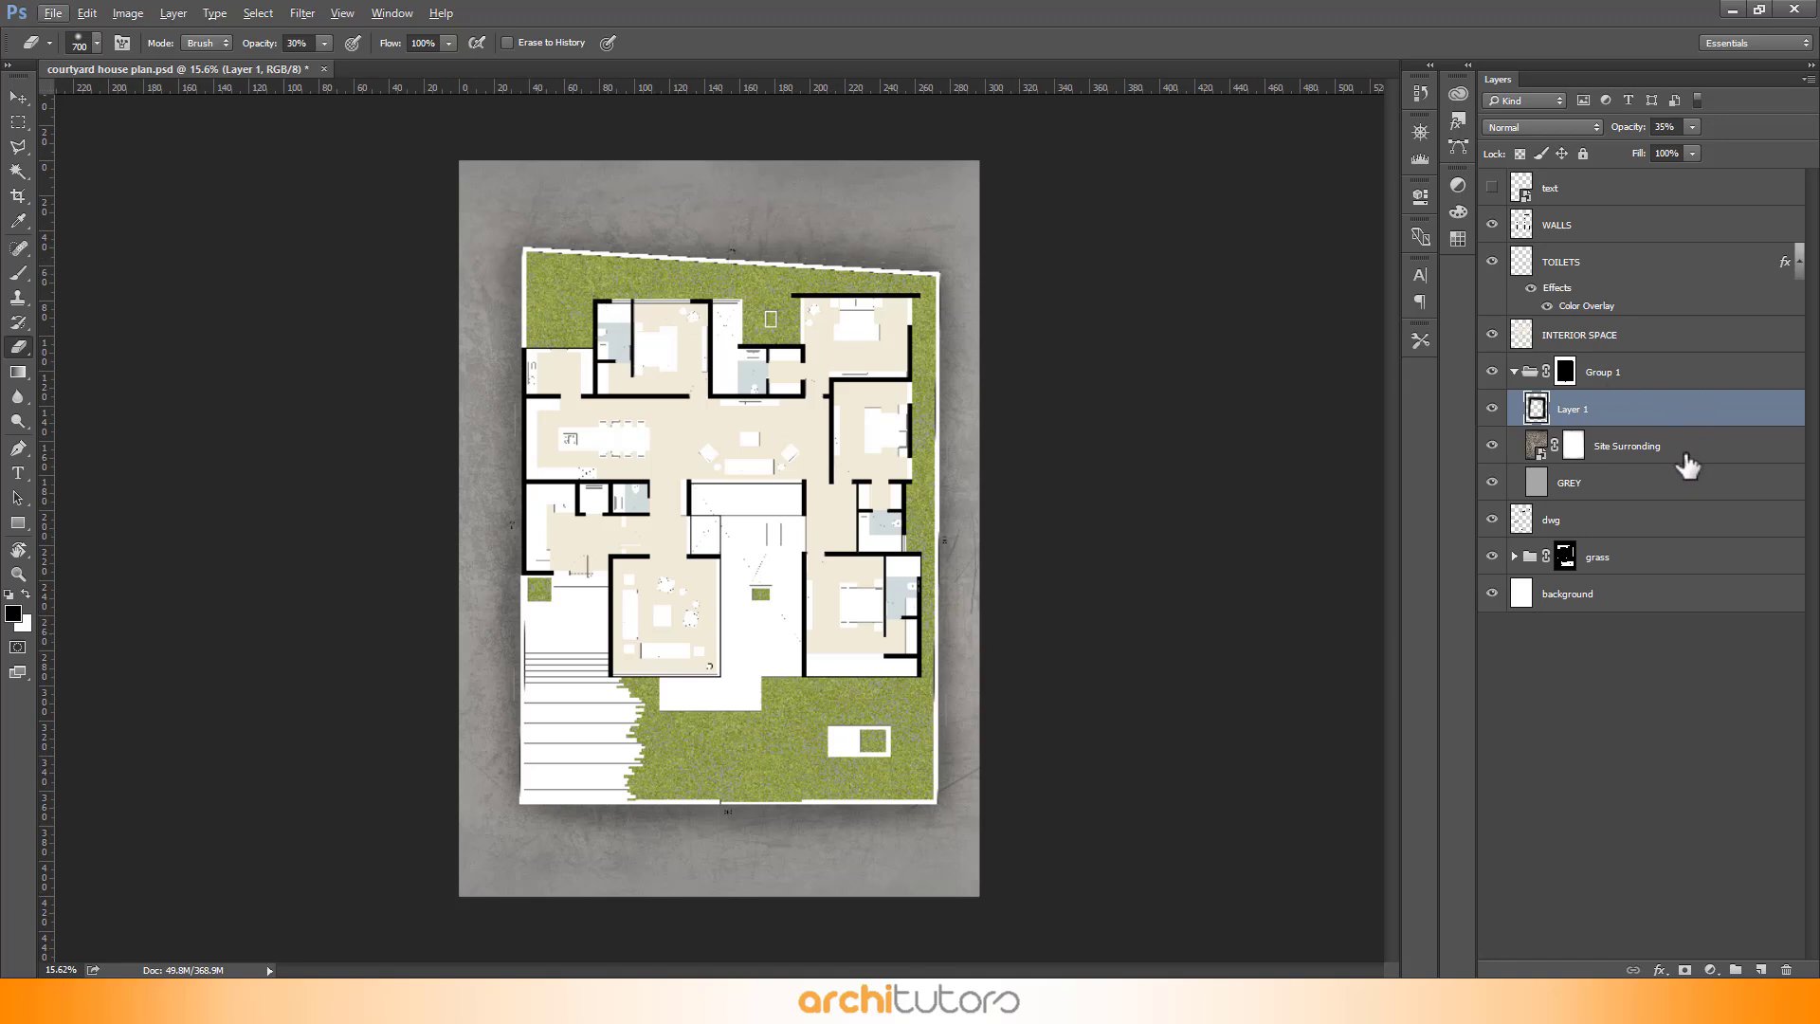
click(1760, 969)
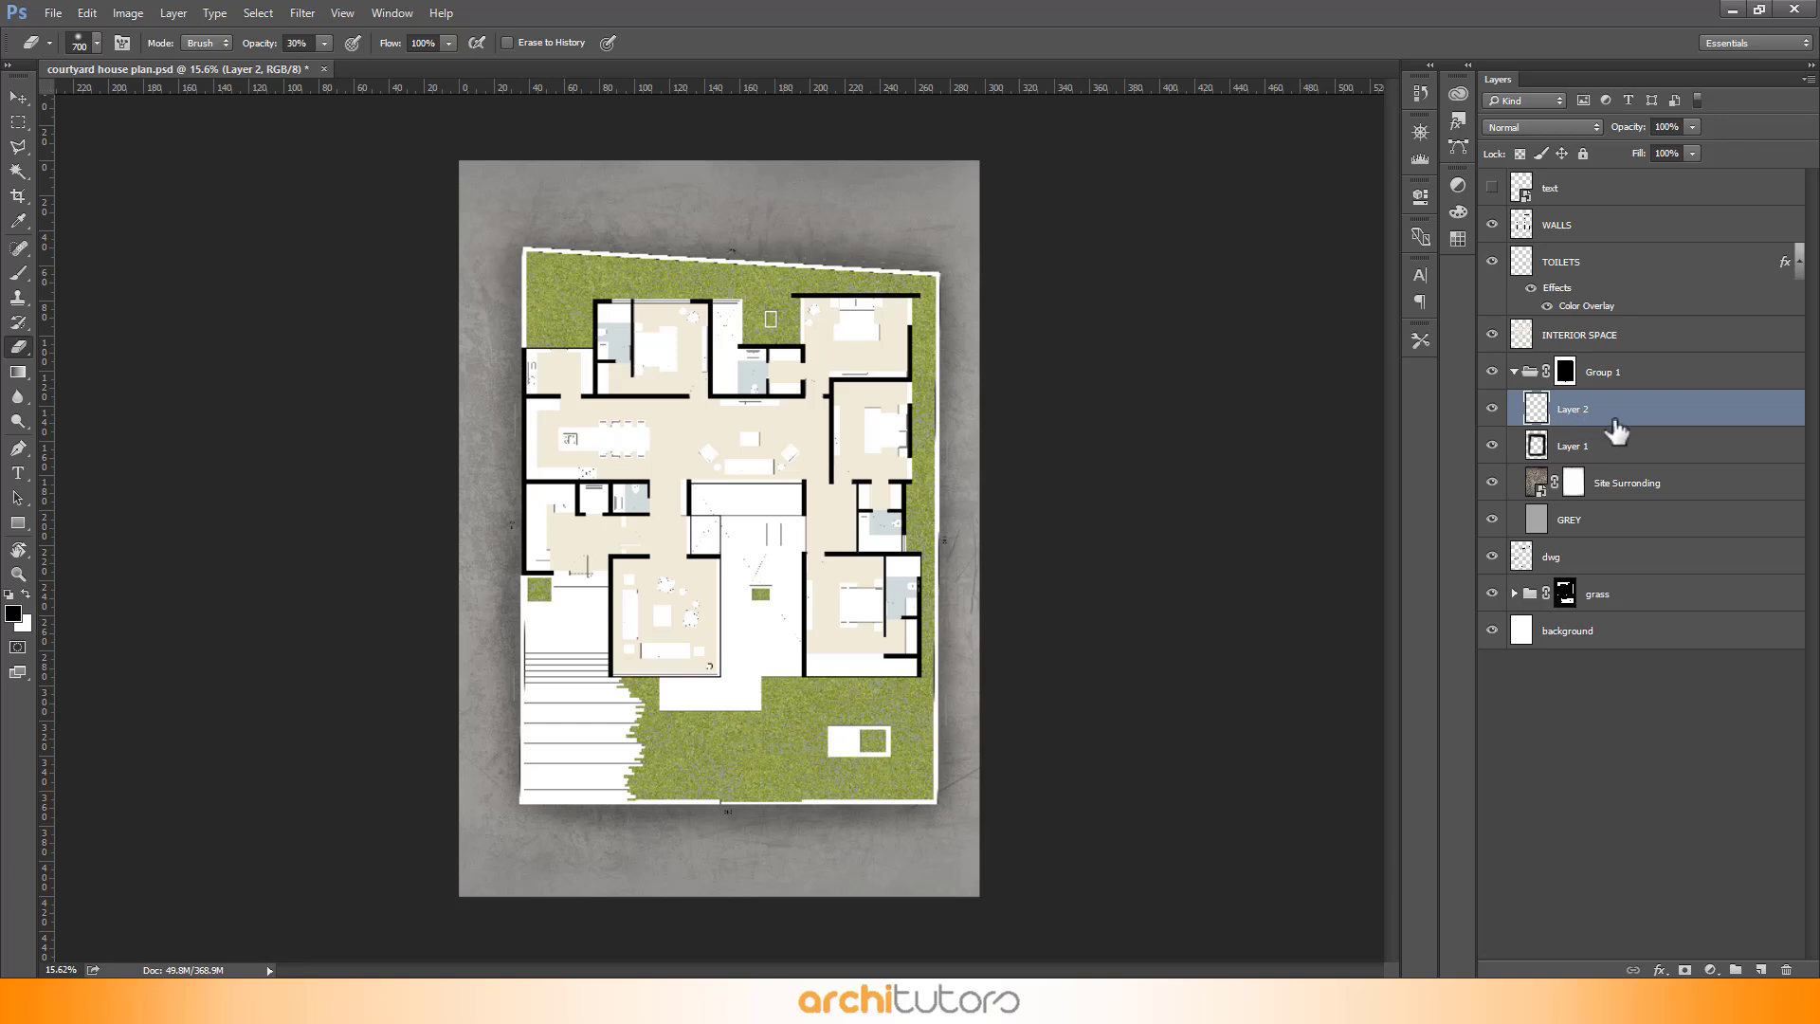
- Paint a soft white glow around the page edges on the new layer with a white, larger Brush
key(b)
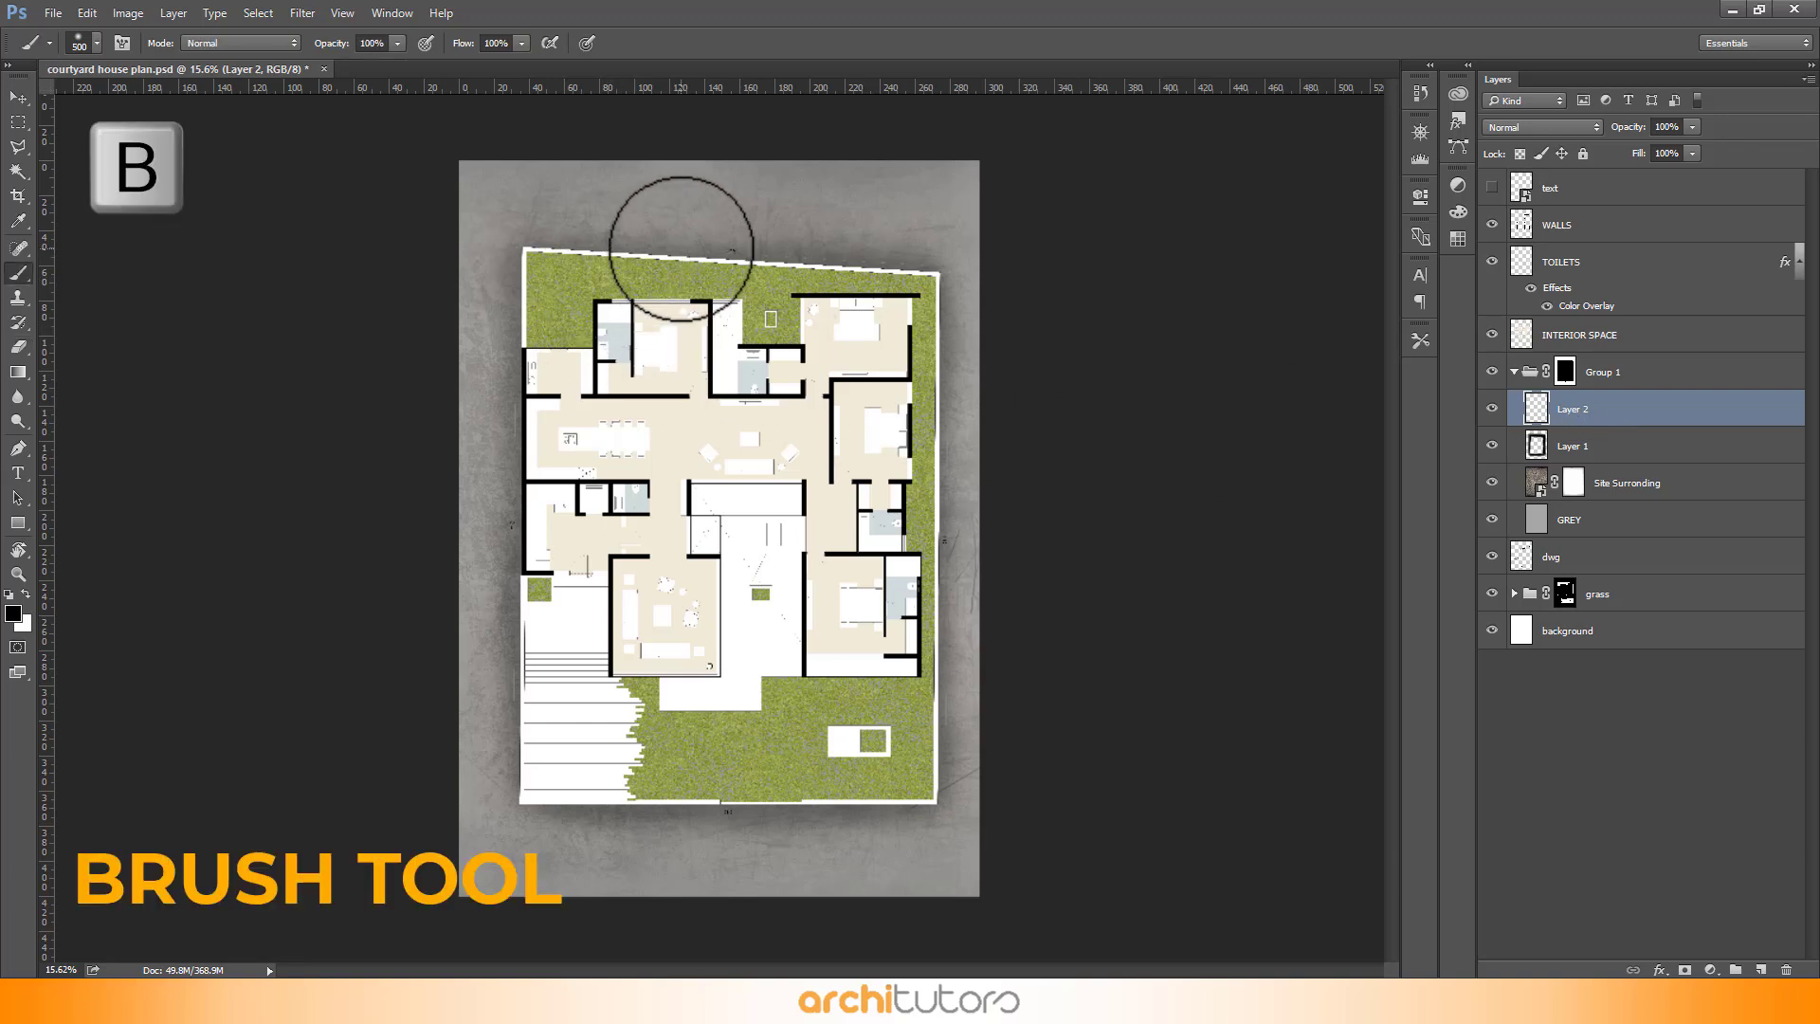
click(28, 594)
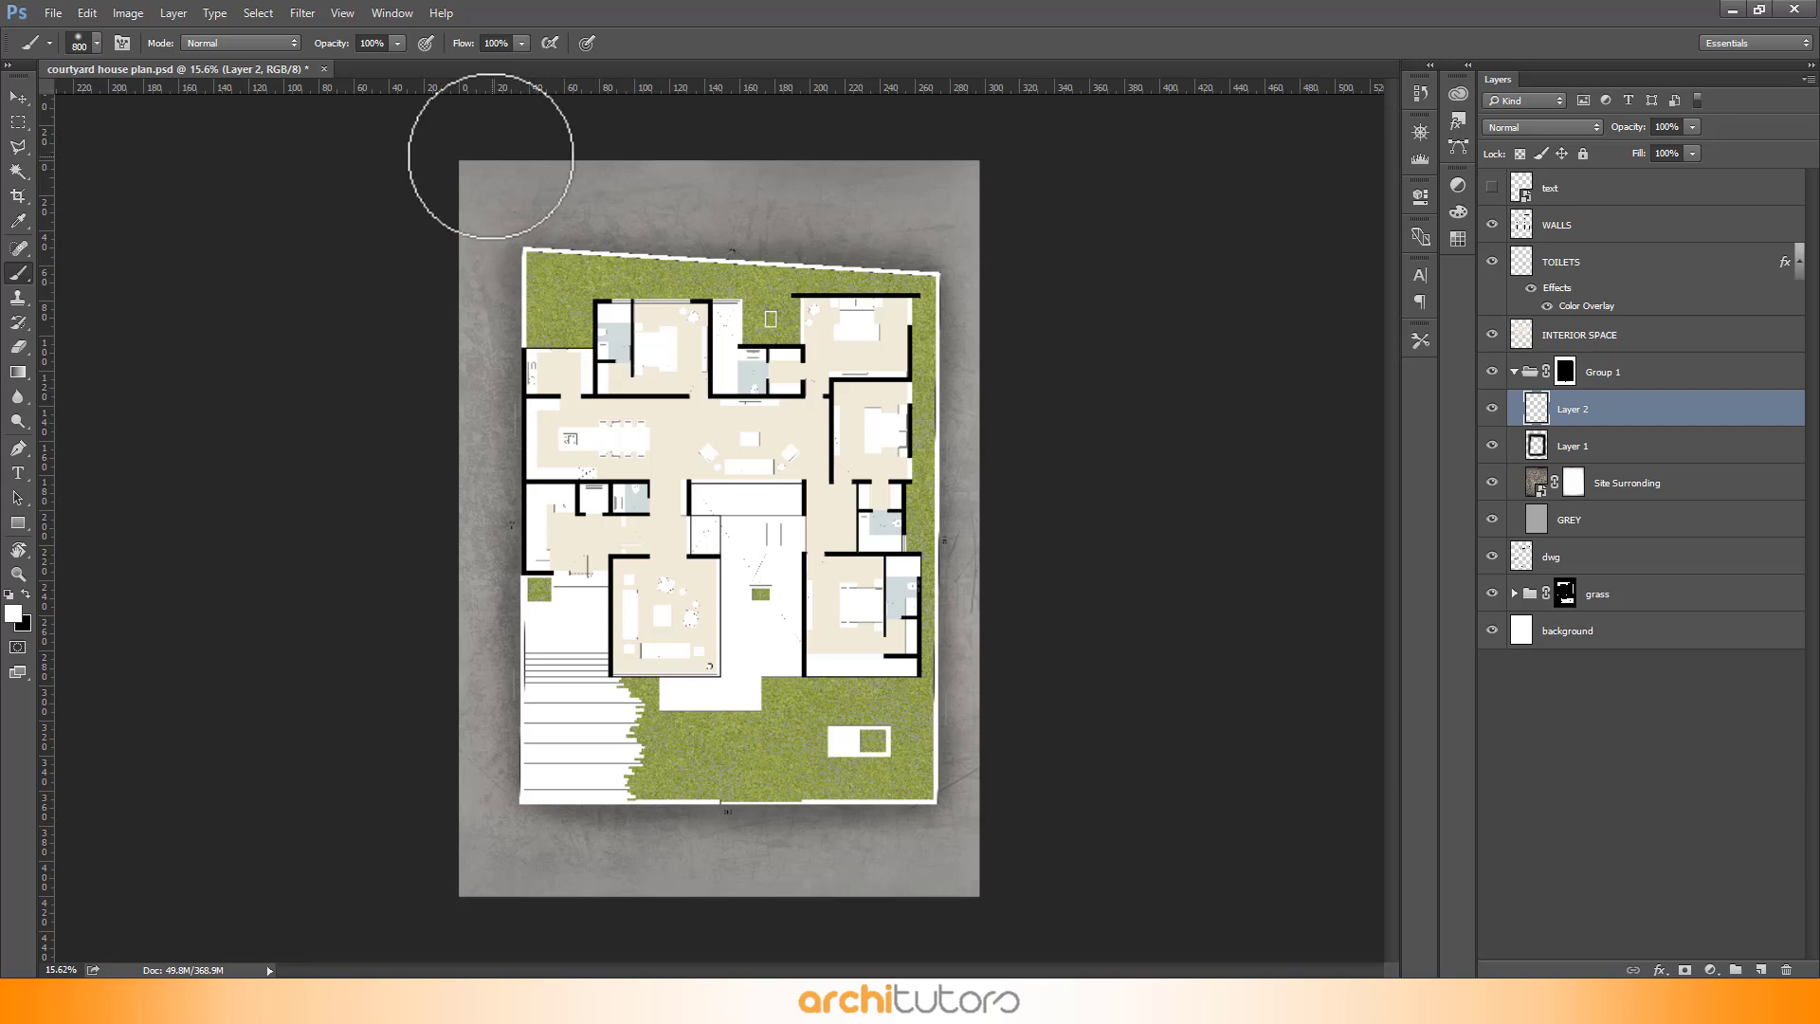
key(bracketright)
mouse_move(456, 130)
mouse_down()
mouse_move(647, 135)
mouse_move(992, 154)
mouse_up()
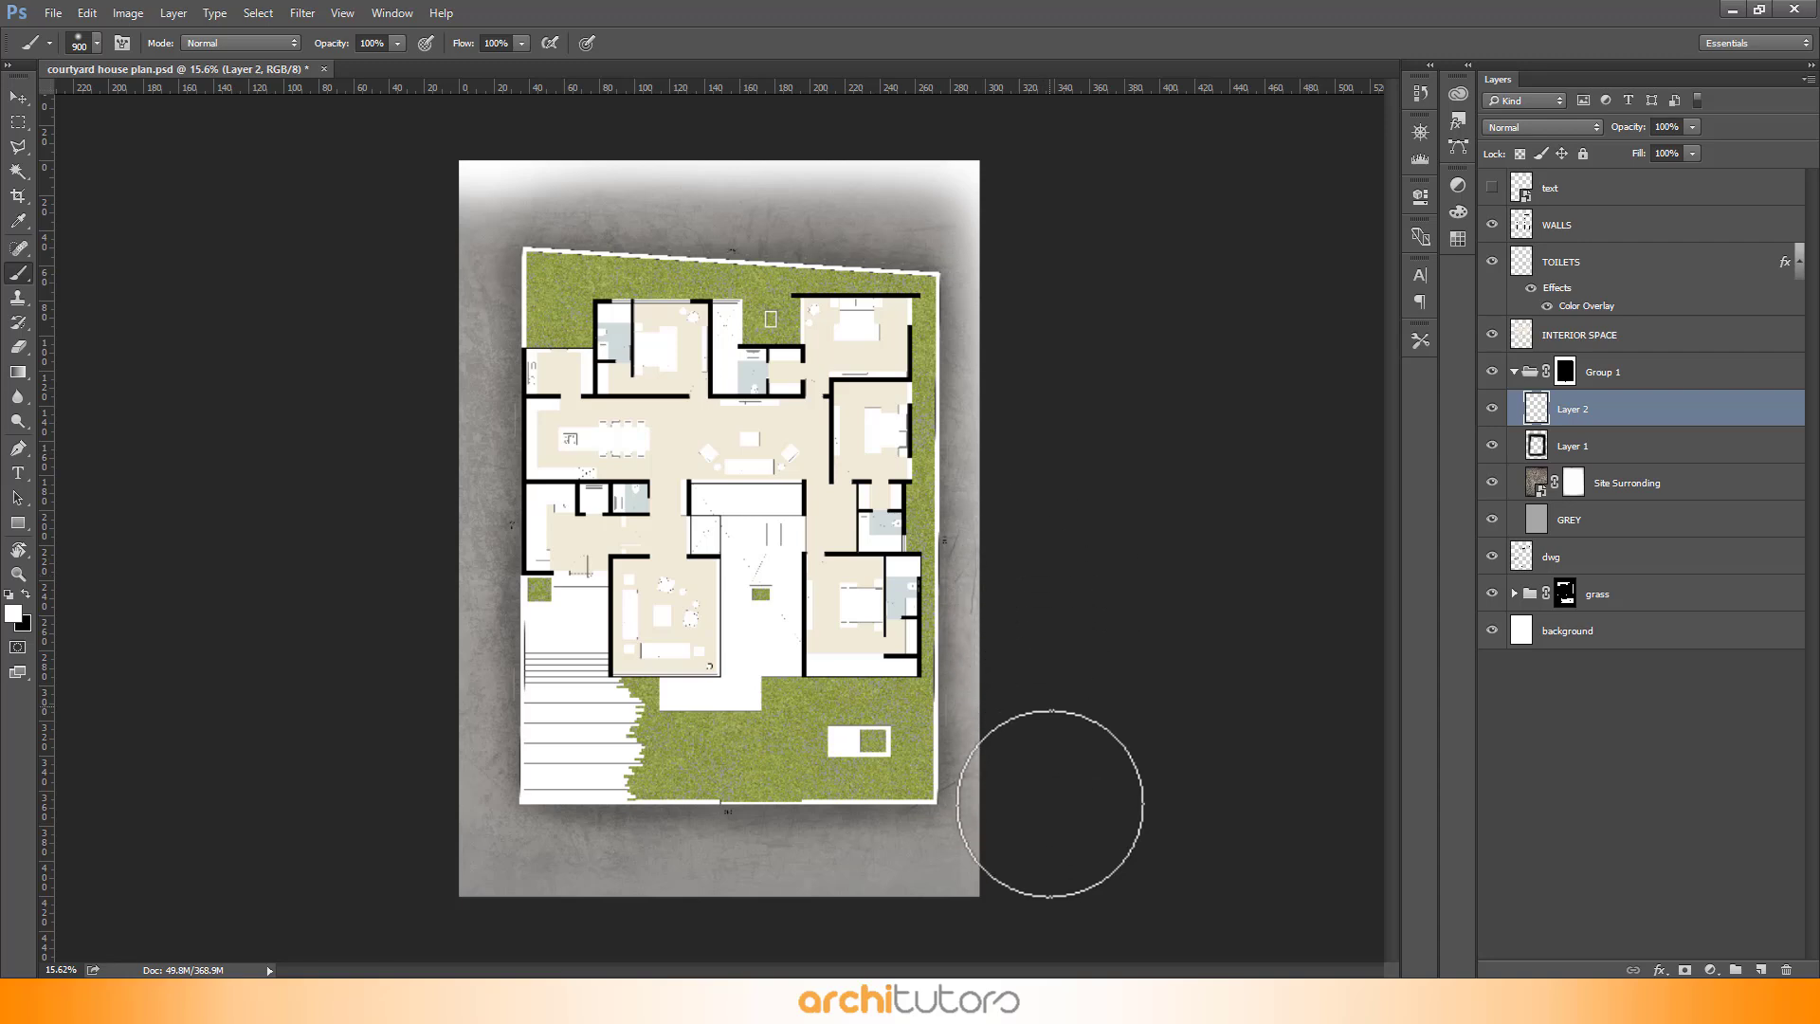
mouse_move(1050, 804)
mouse_down()
mouse_move(1036, 874)
mouse_move(601, 906)
mouse_move(476, 948)
mouse_move(1036, 913)
mouse_up()
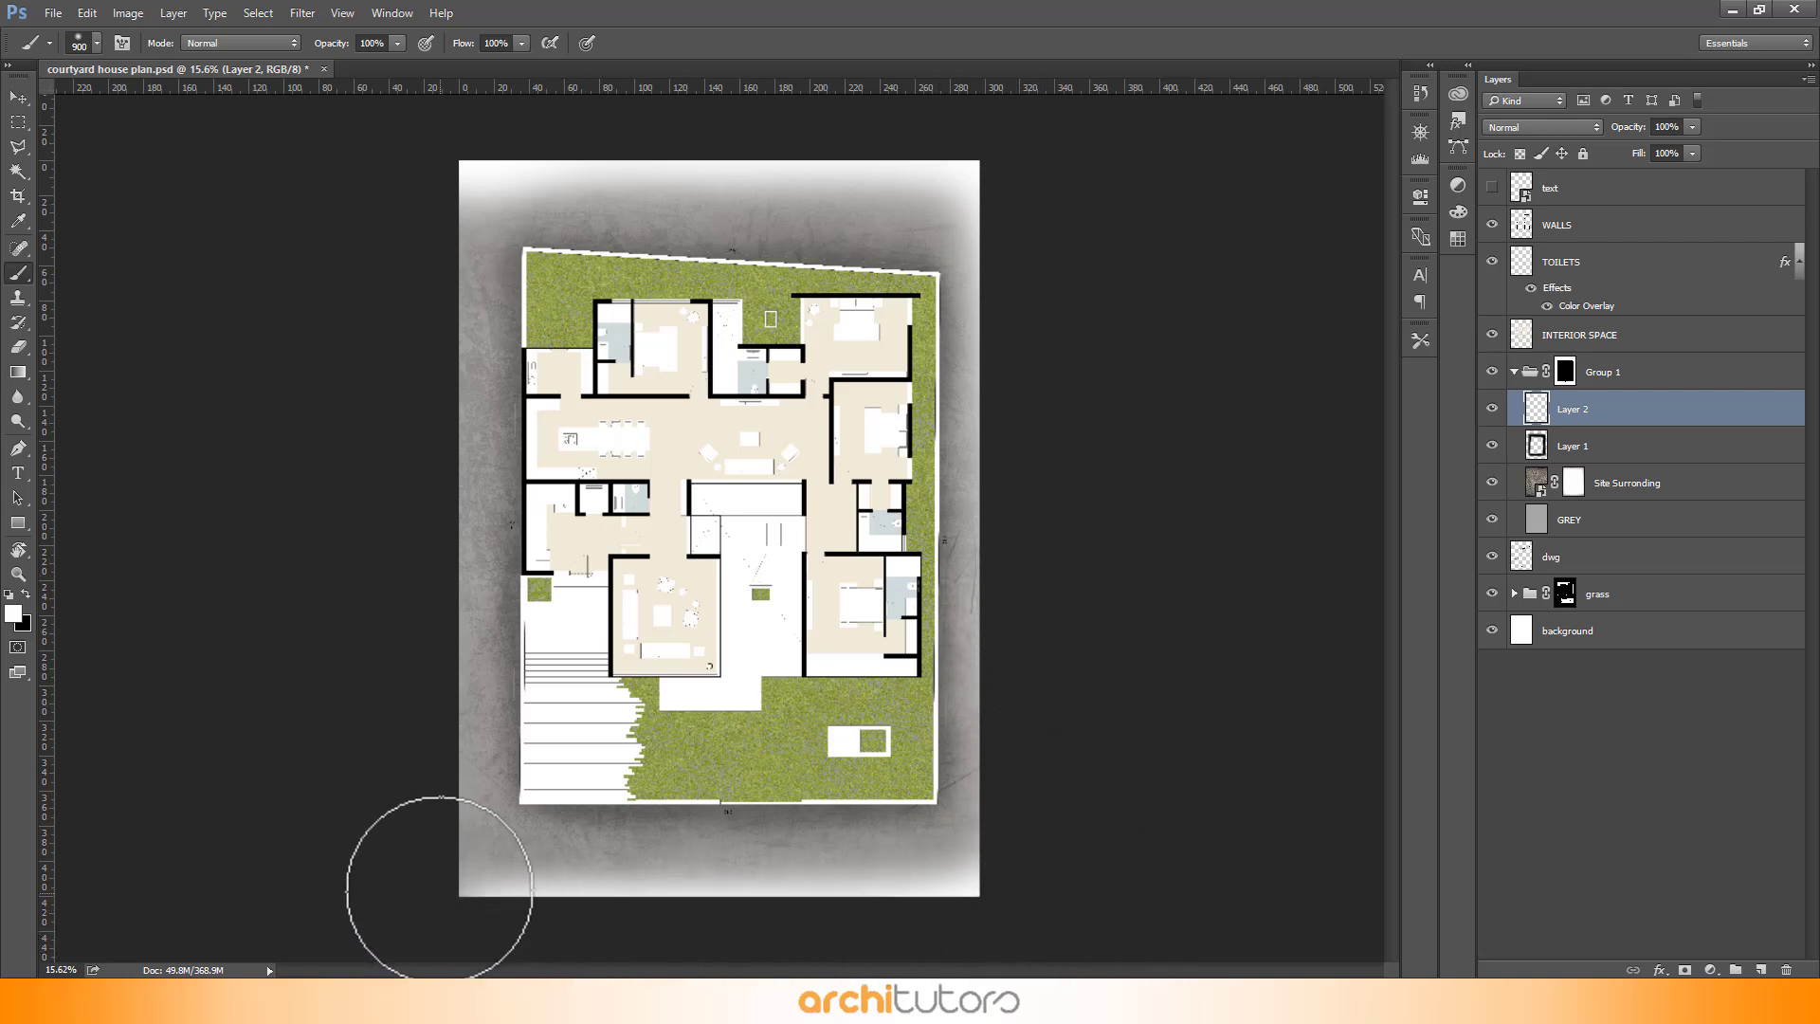
mouse_move(440, 890)
mouse_down()
mouse_move(401, 625)
mouse_move(393, 348)
mouse_move(415, 232)
mouse_up()
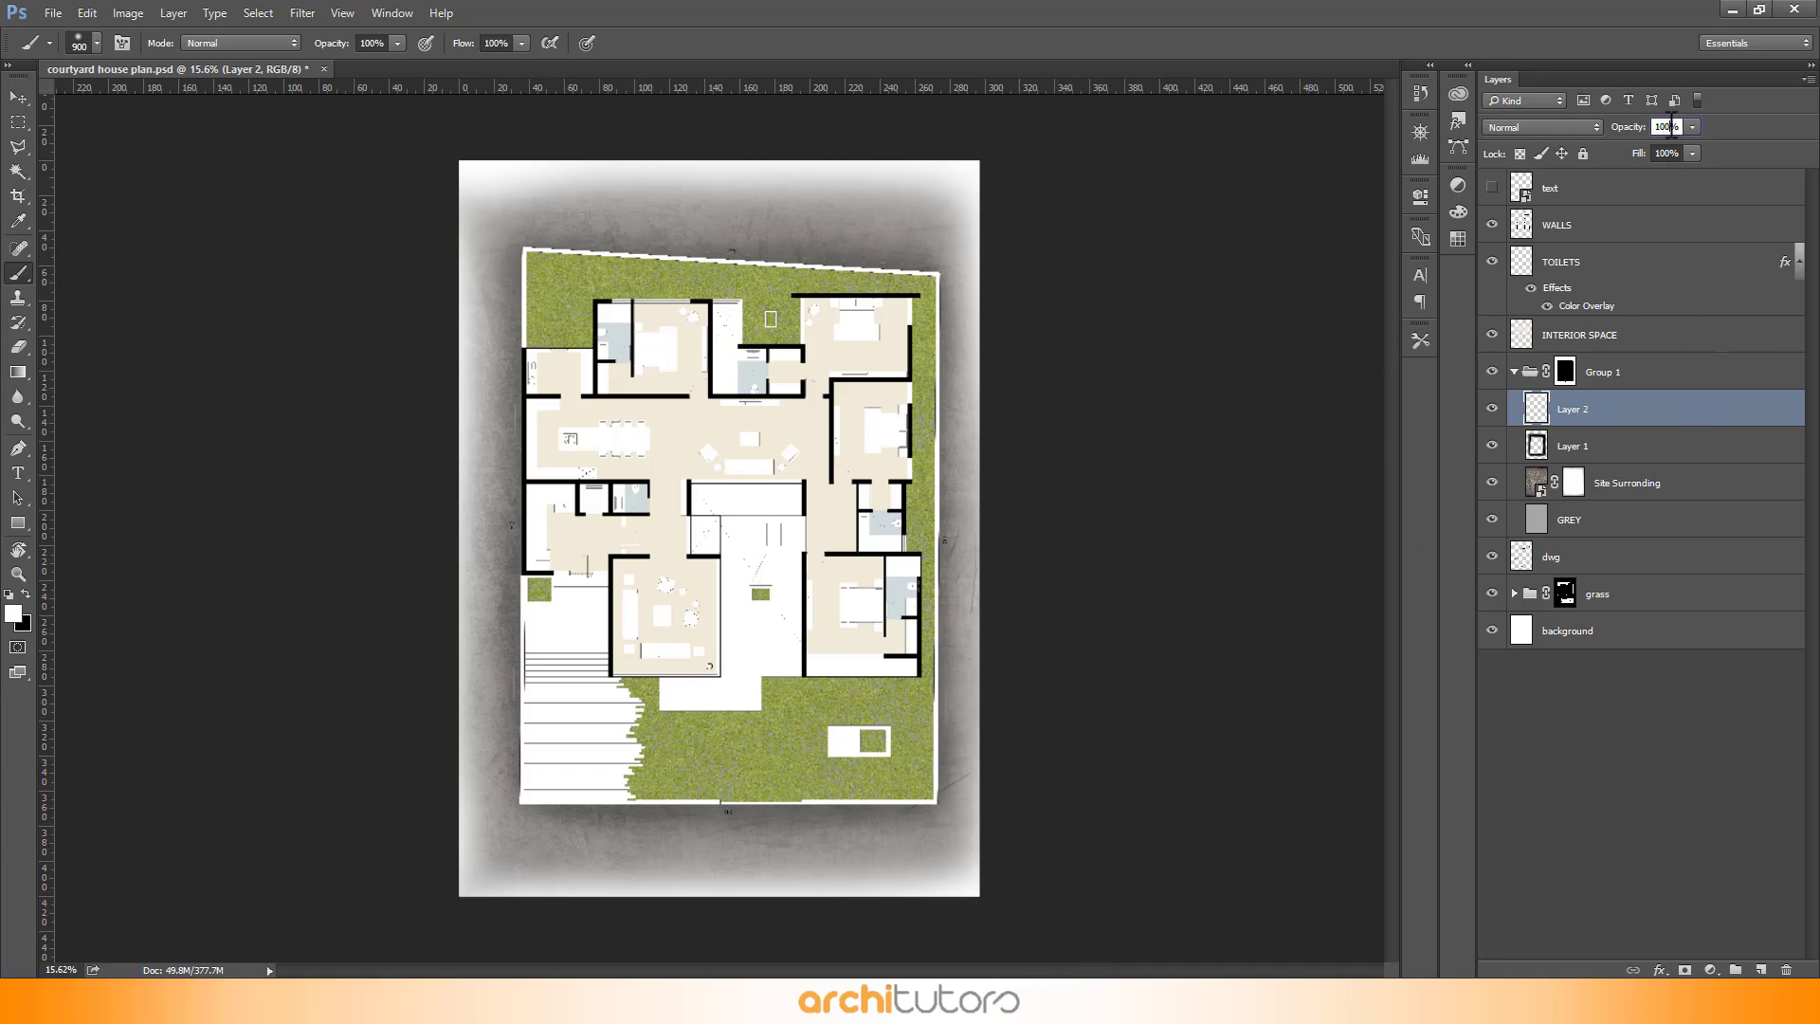
- Set the white glow layer's opacity to 40%
text(0)
key(Return)
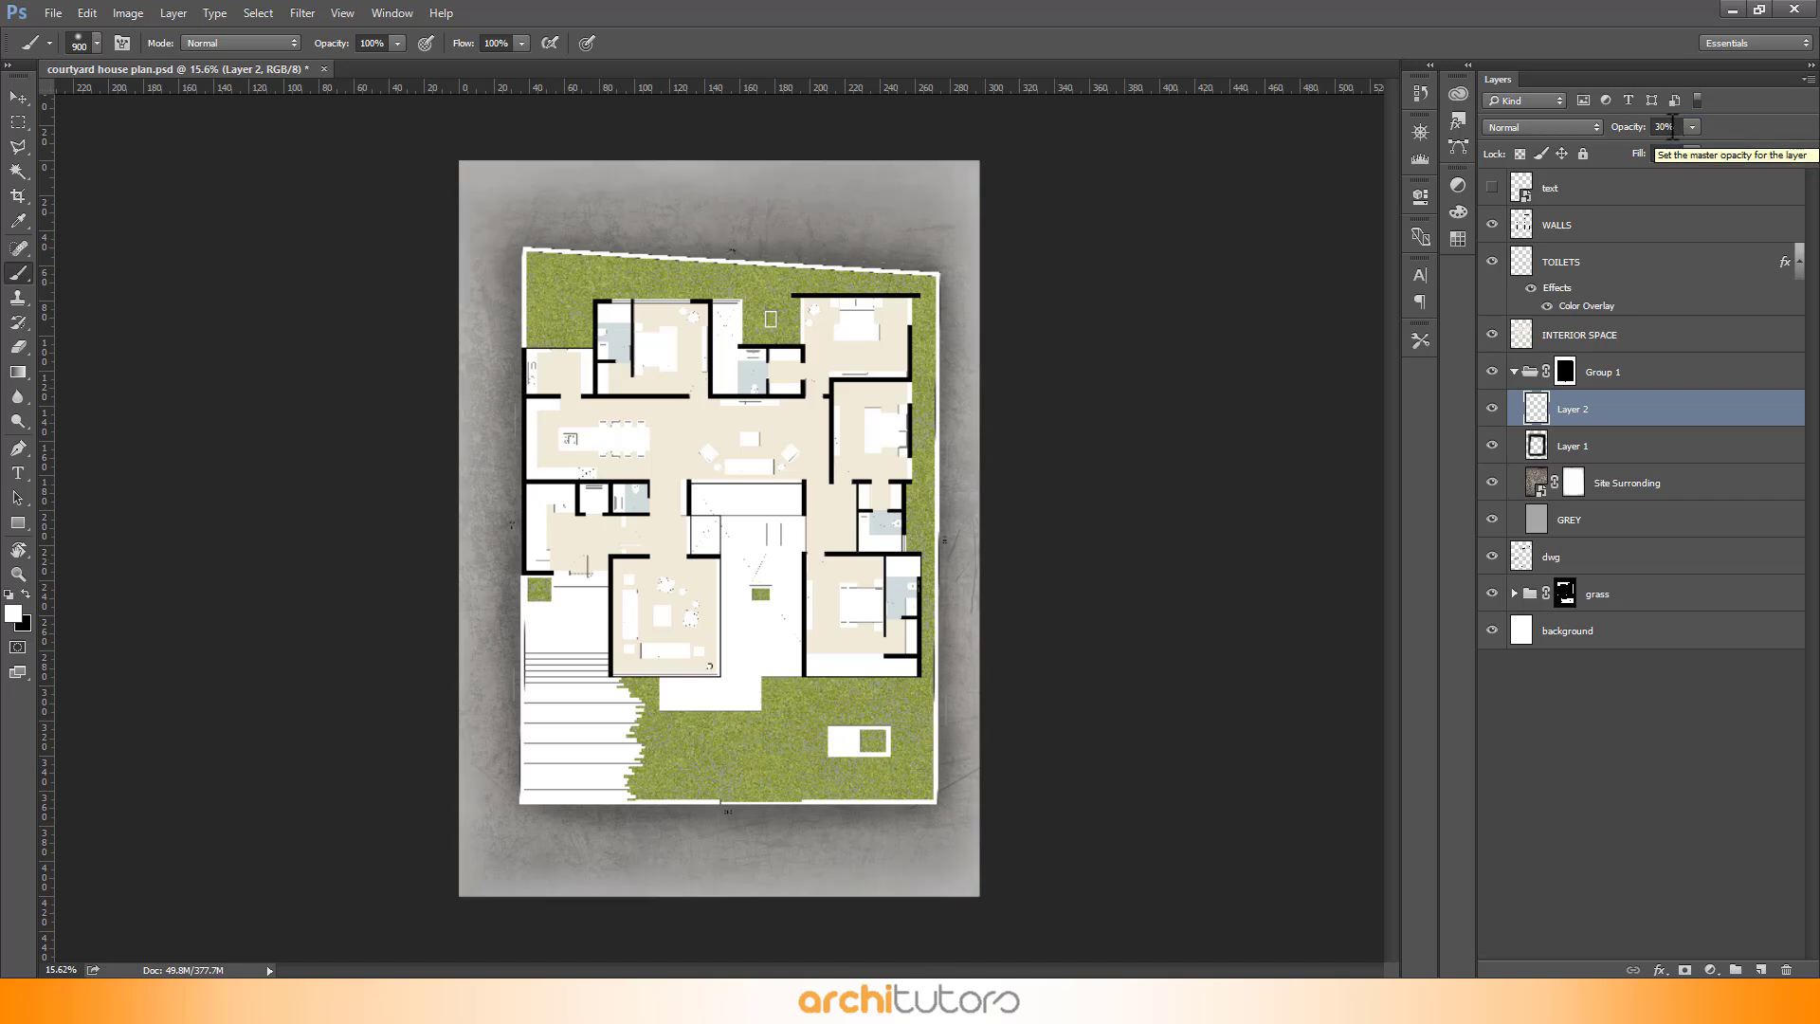
key(Return)
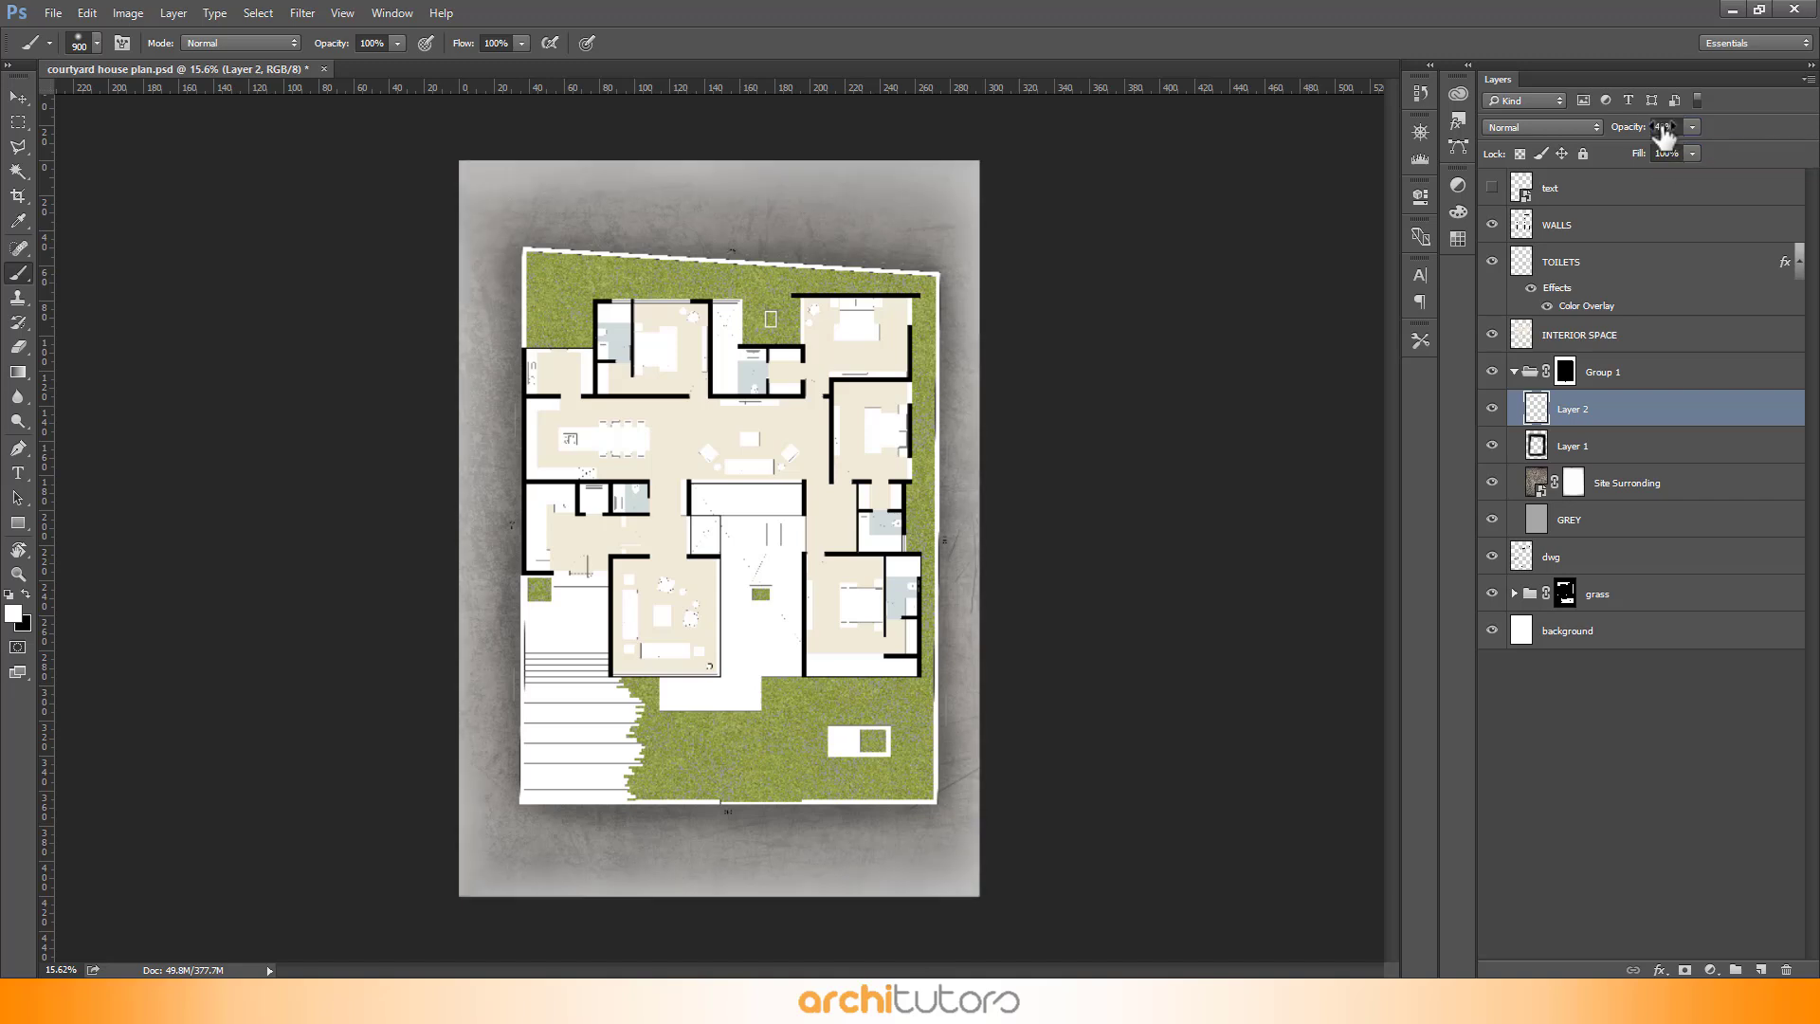
- Zoom around the plan to examine the shadow and glow along the border
click(19, 97)
scroll(841, 383, up, 1)
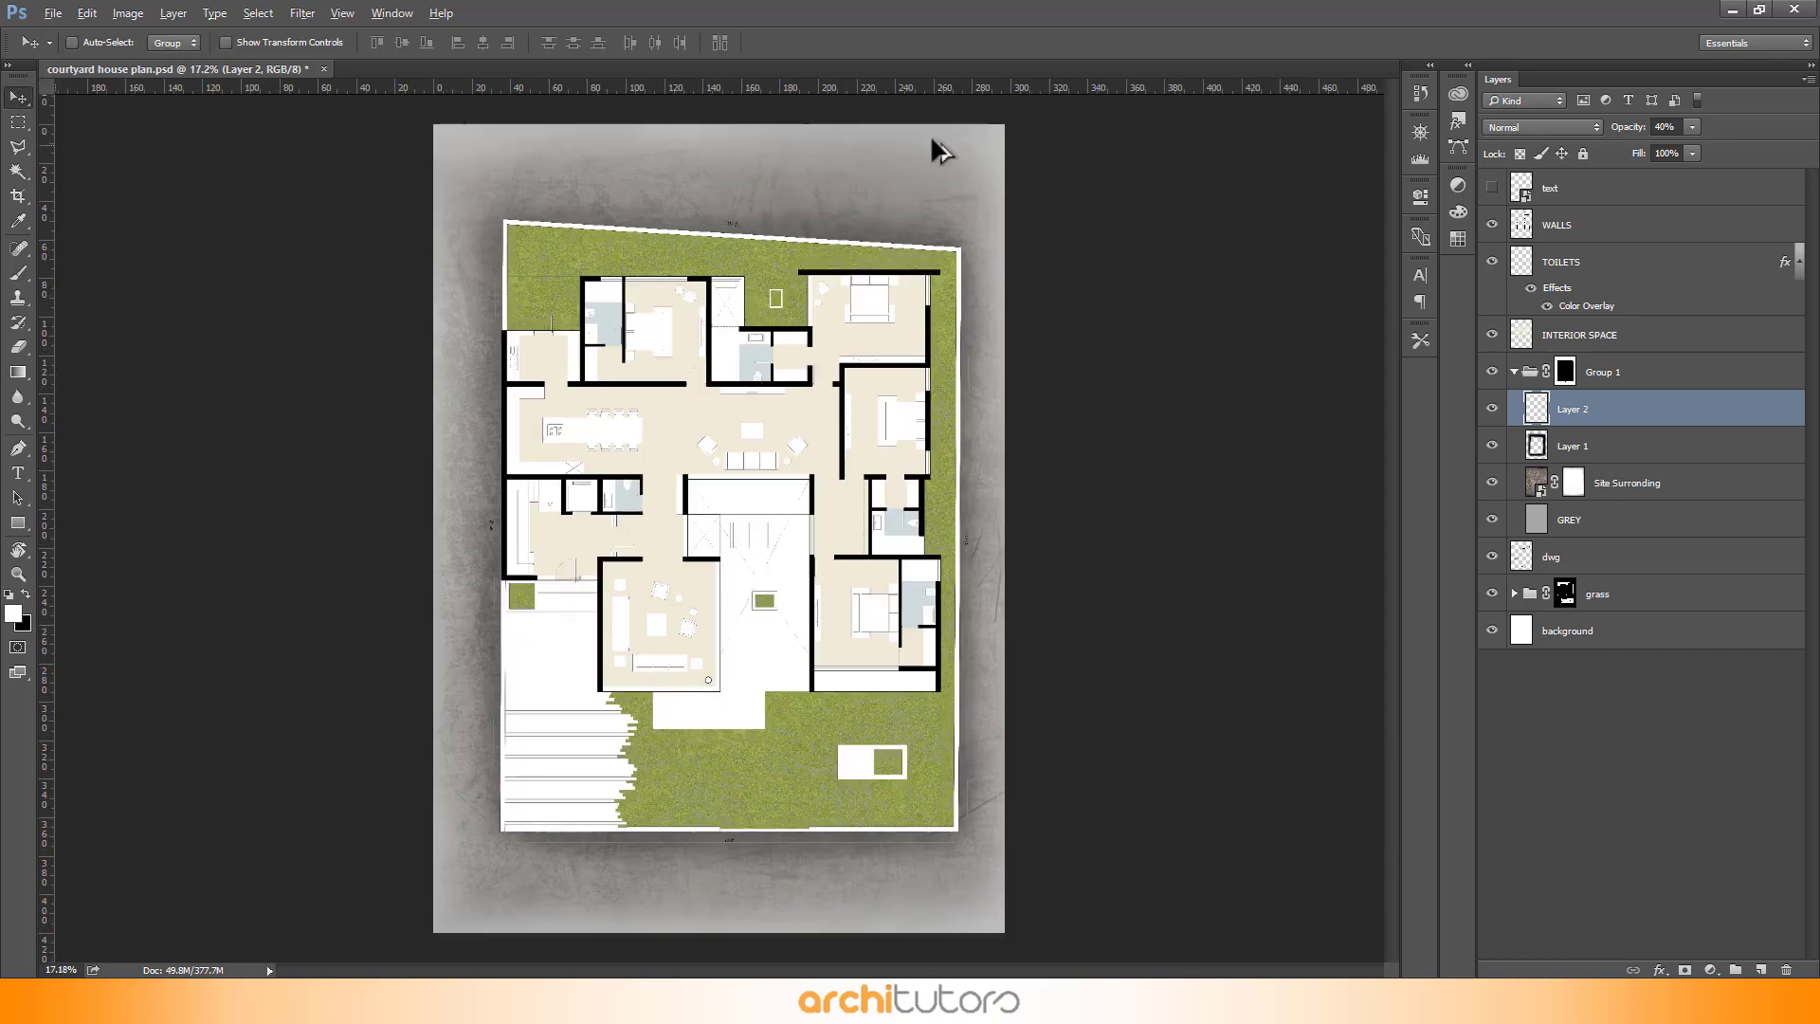
scroll(682, 154, up, 4)
scroll(1162, 260, up, 4)
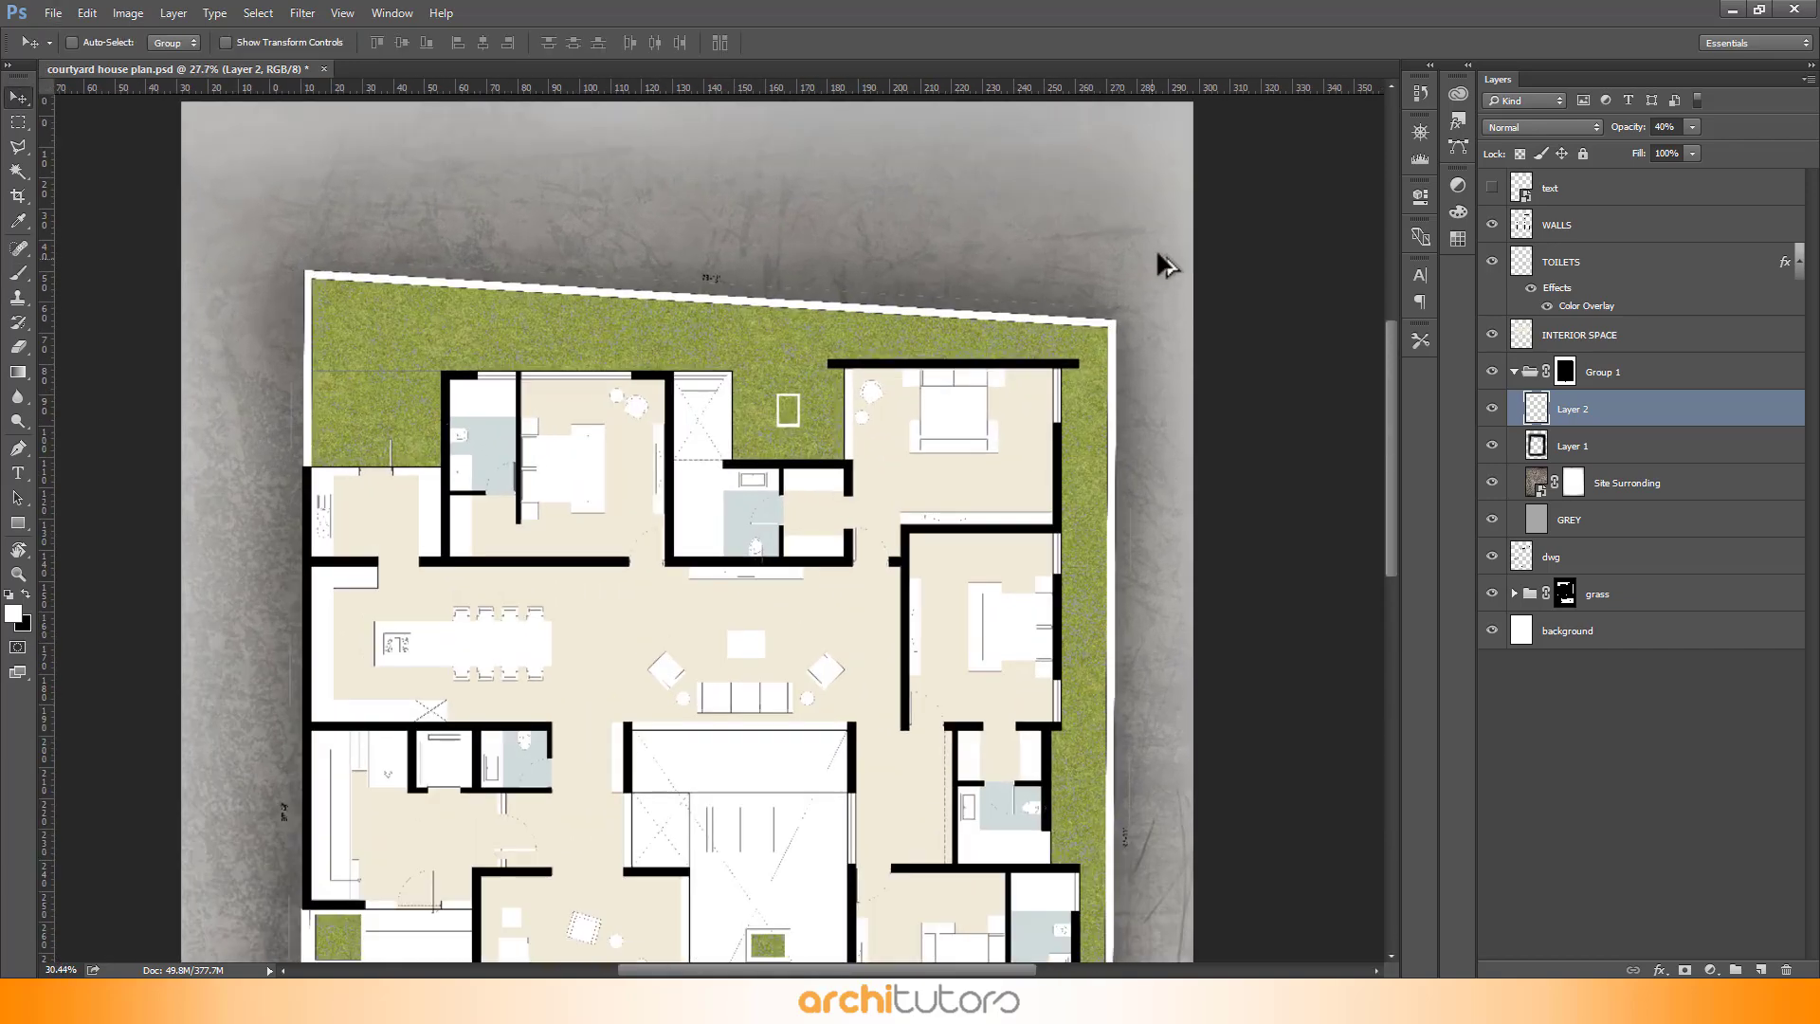
scroll(1156, 253, up, 2)
scroll(999, 142, down, 7)
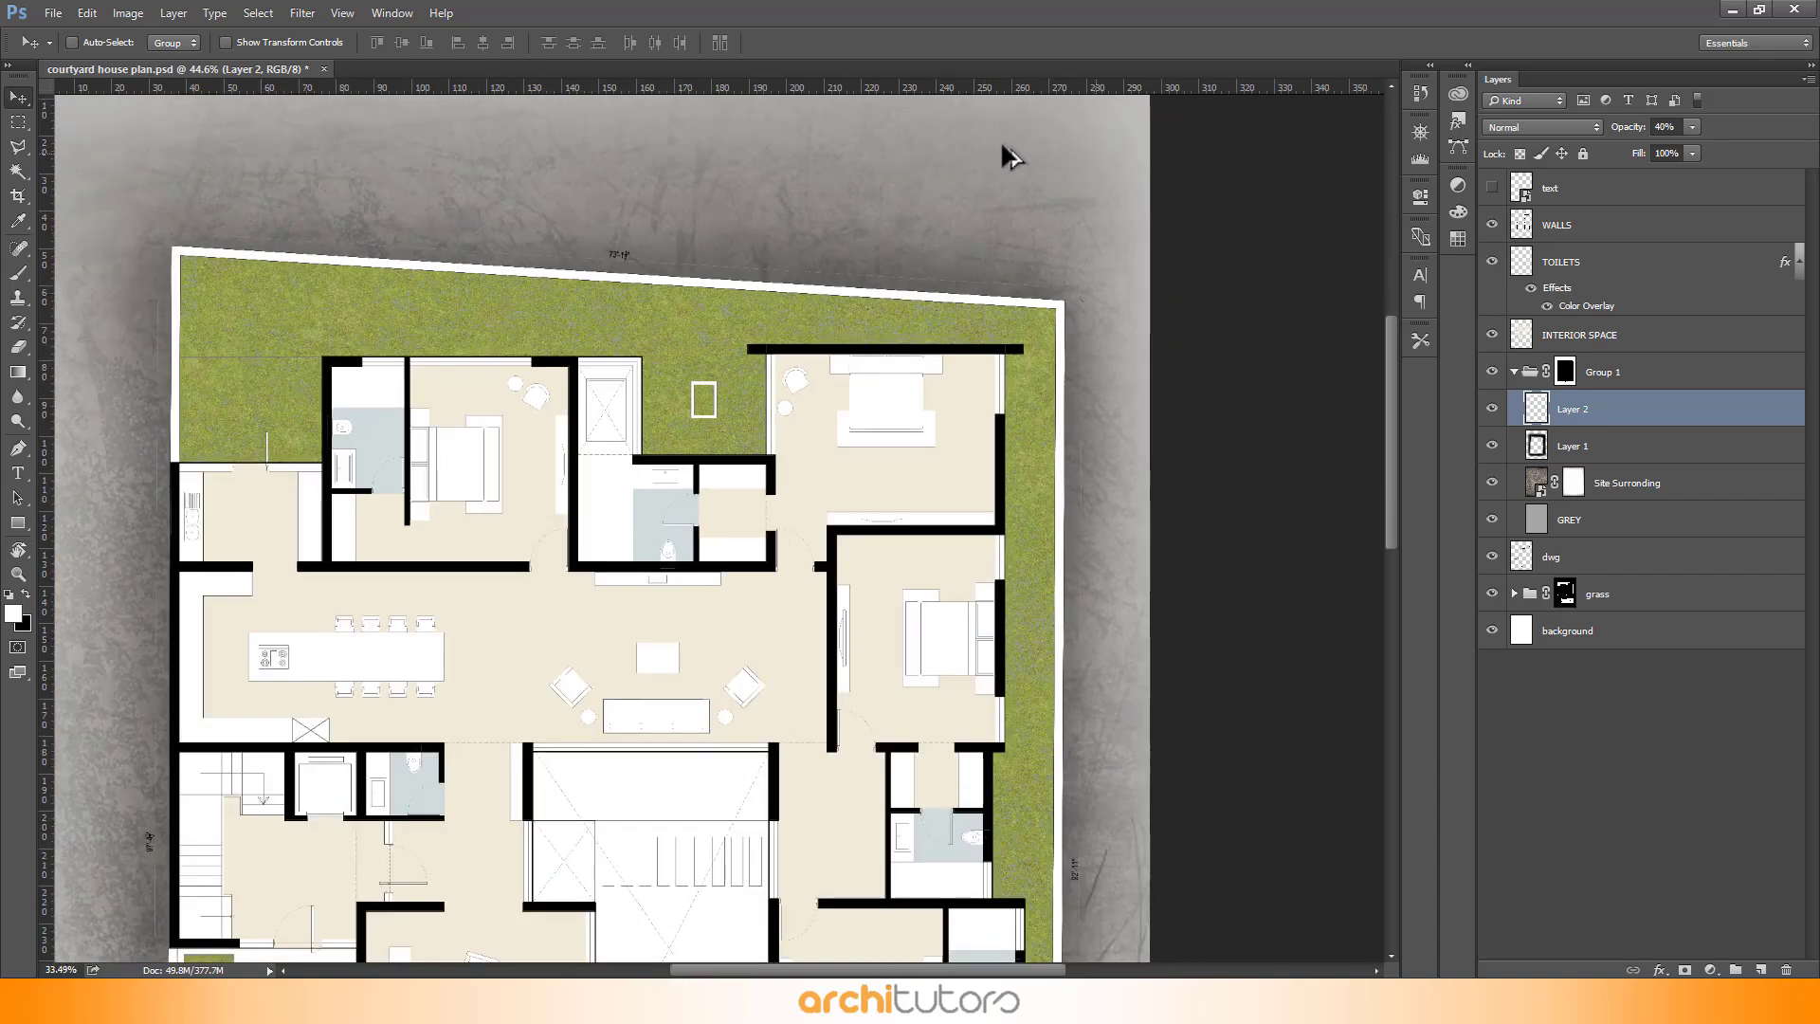
scroll(975, 855, up, 3)
scroll(1007, 324, down, 2)
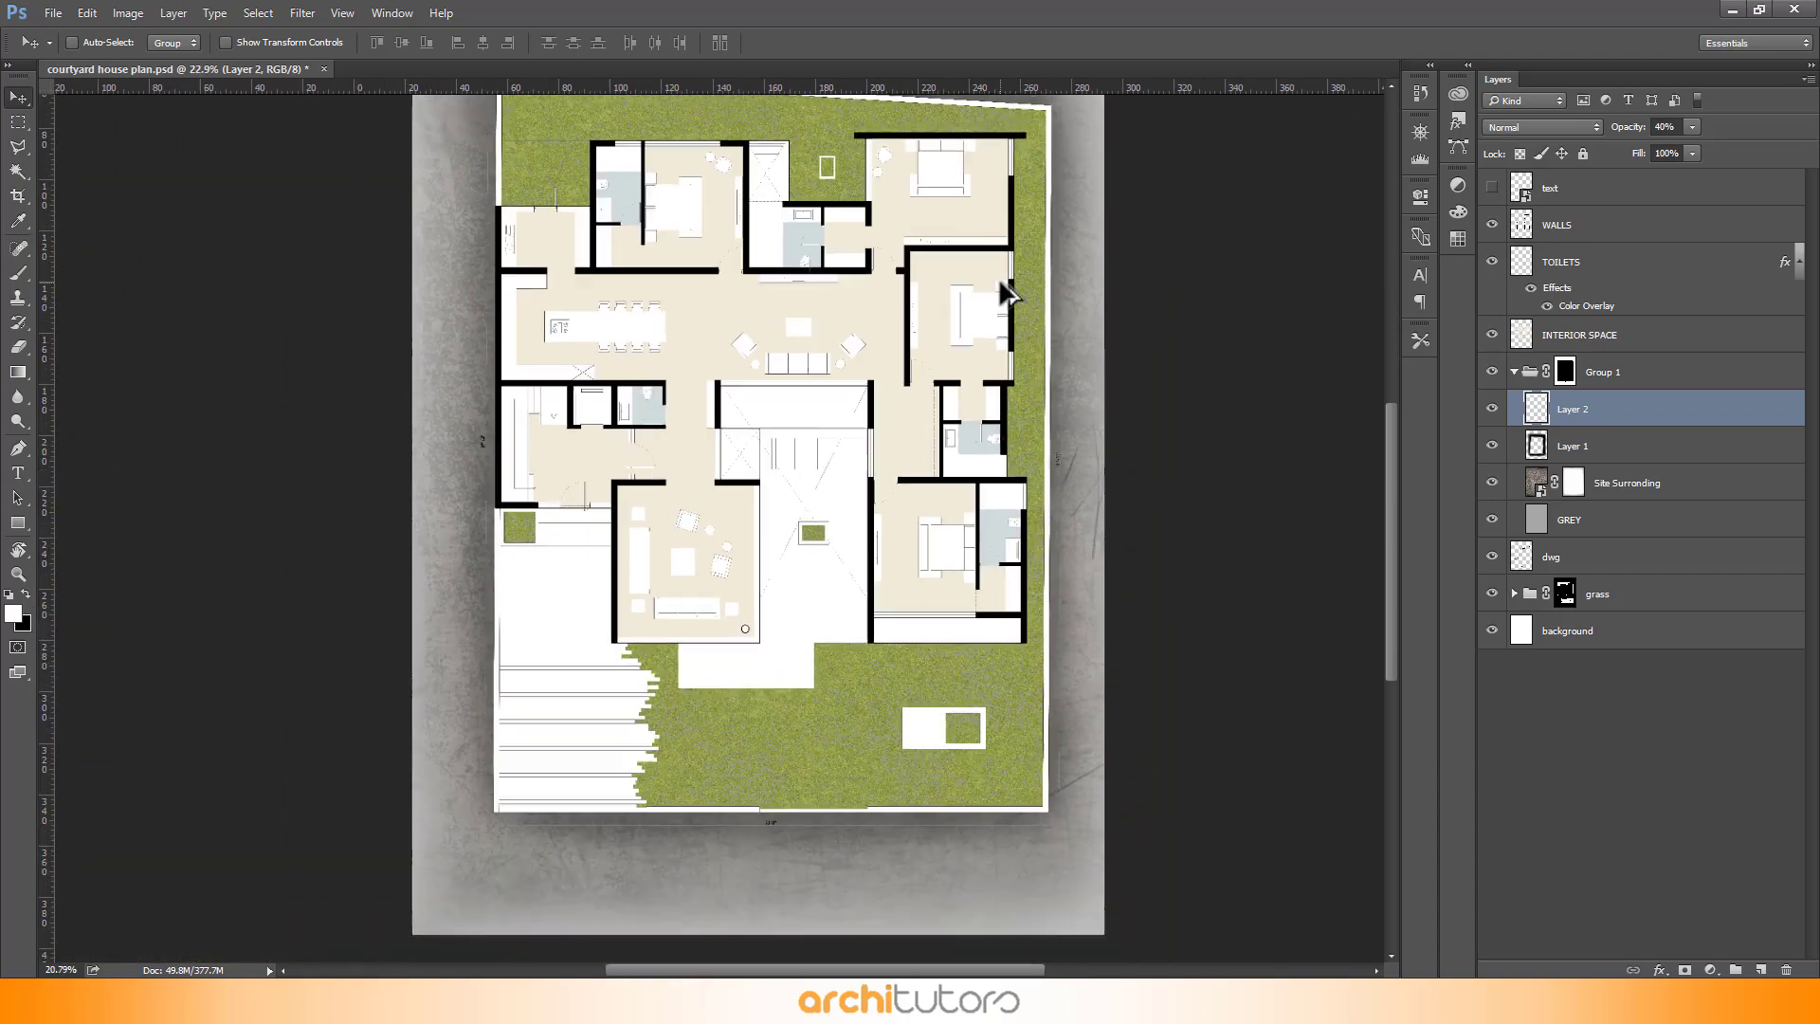
scroll(461, 849, up, 4)
scroll(493, 858, down, 3)
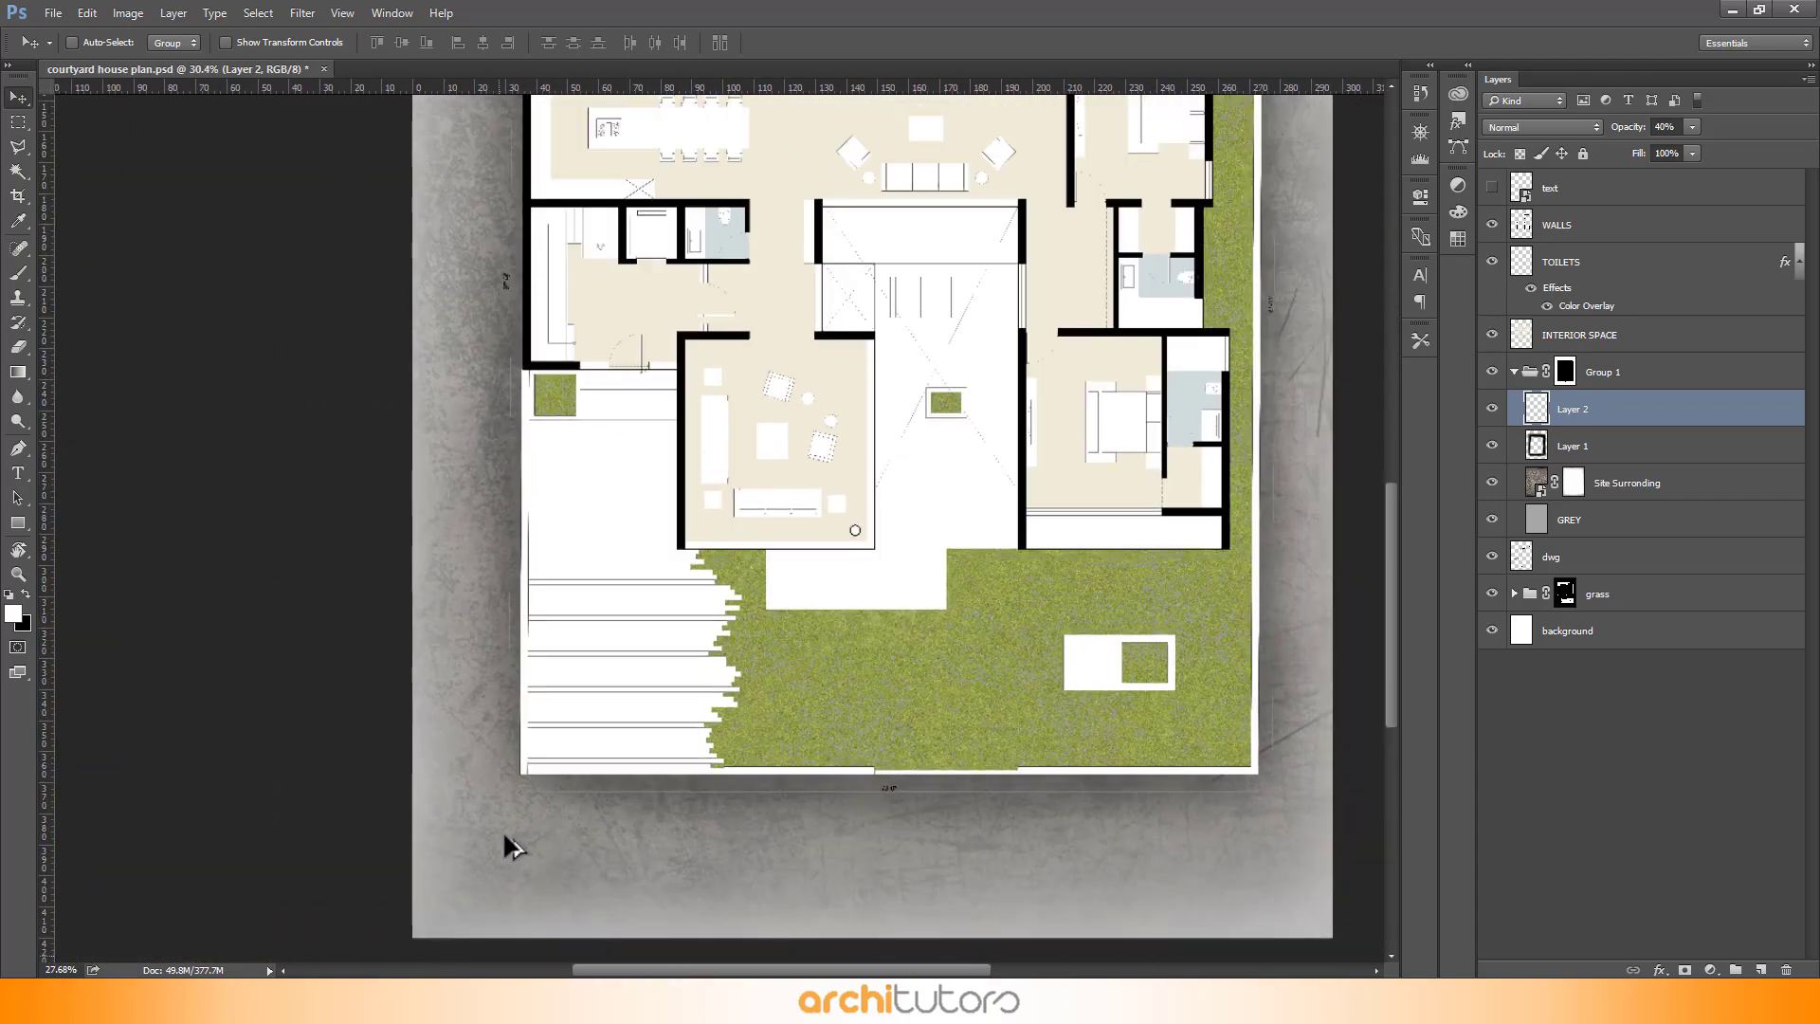
scroll(701, 848, up, 1)
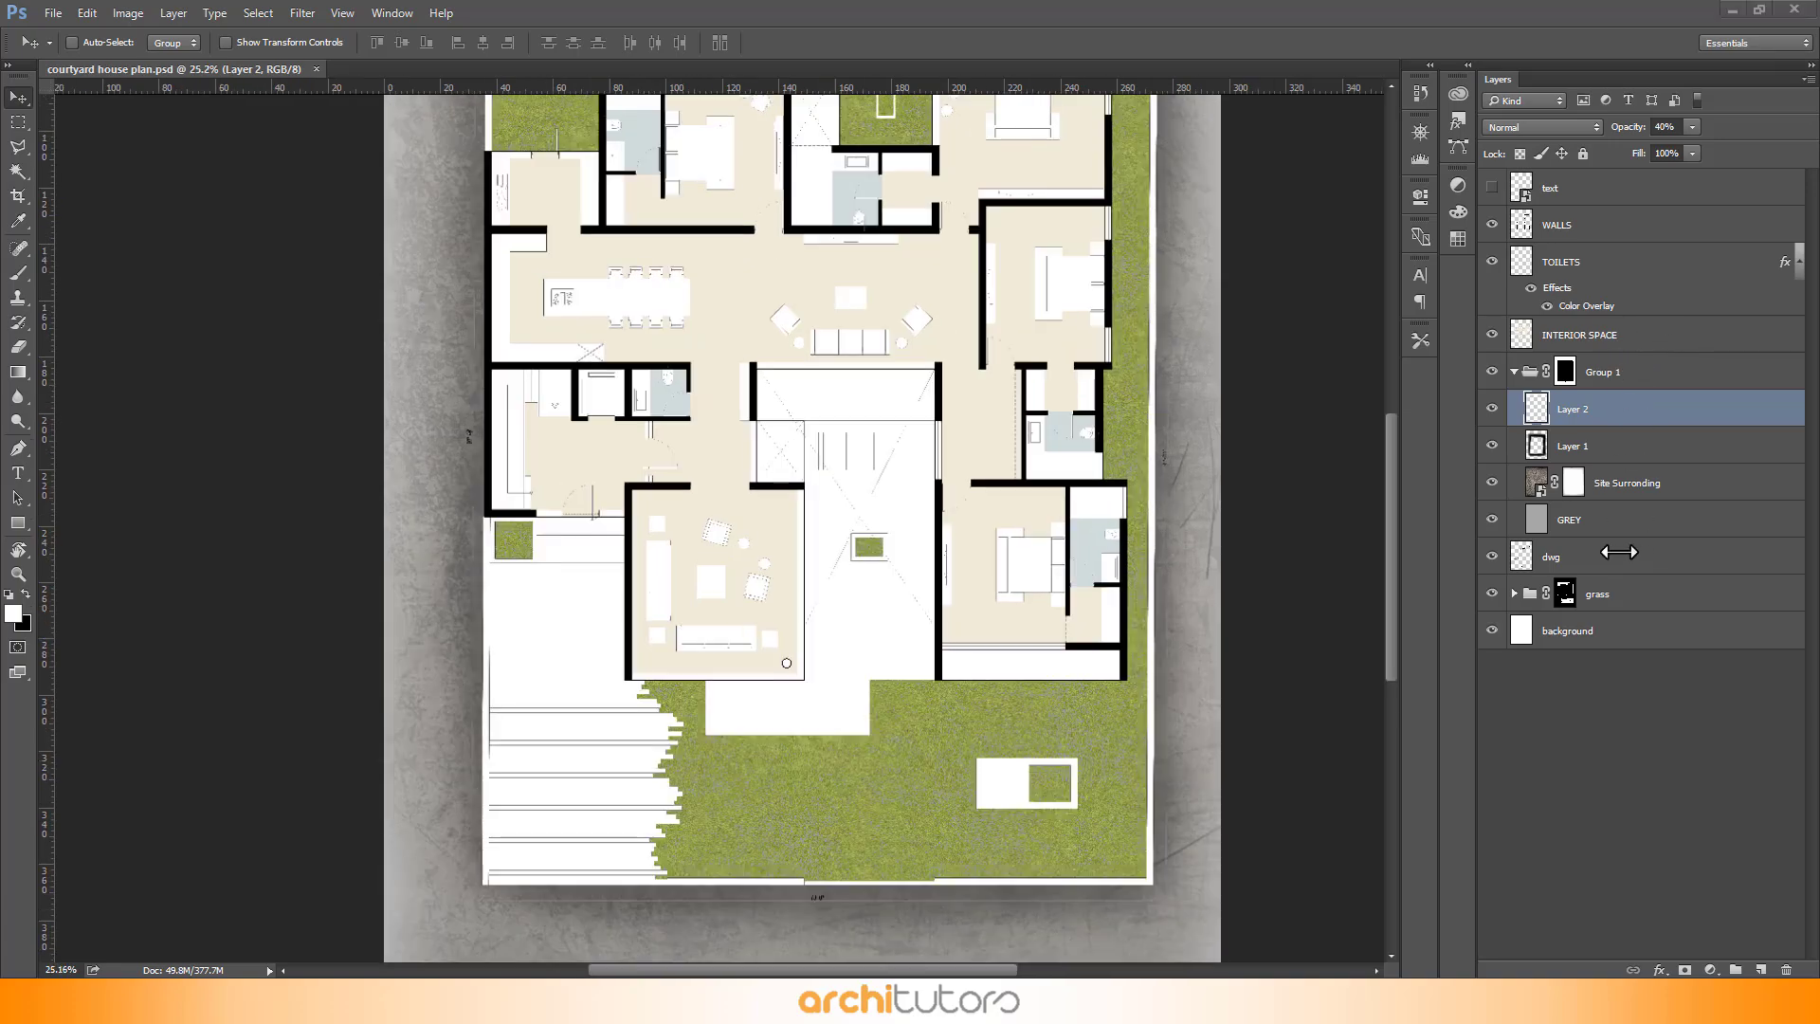
- Fill the selected round column on the WALLS layer with black (000000)
click(1571, 561)
scroll(723, 699, up, 4)
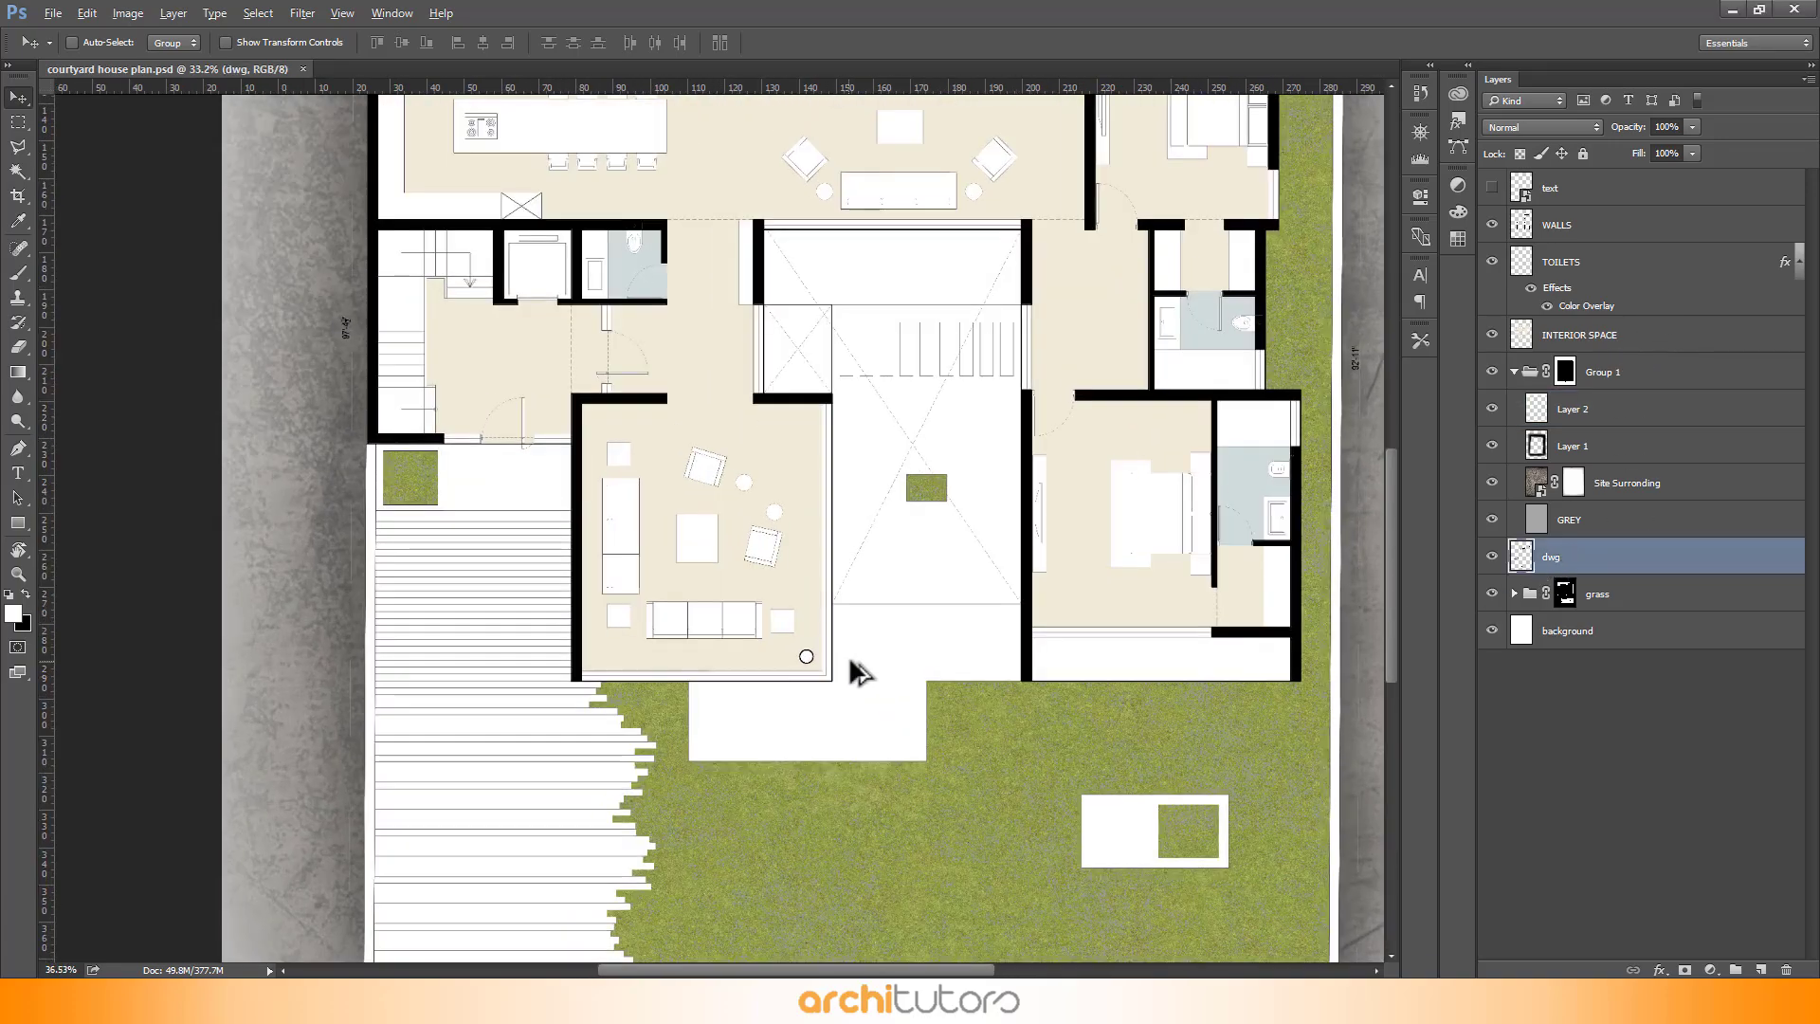
scroll(782, 678, up, 2)
key(w)
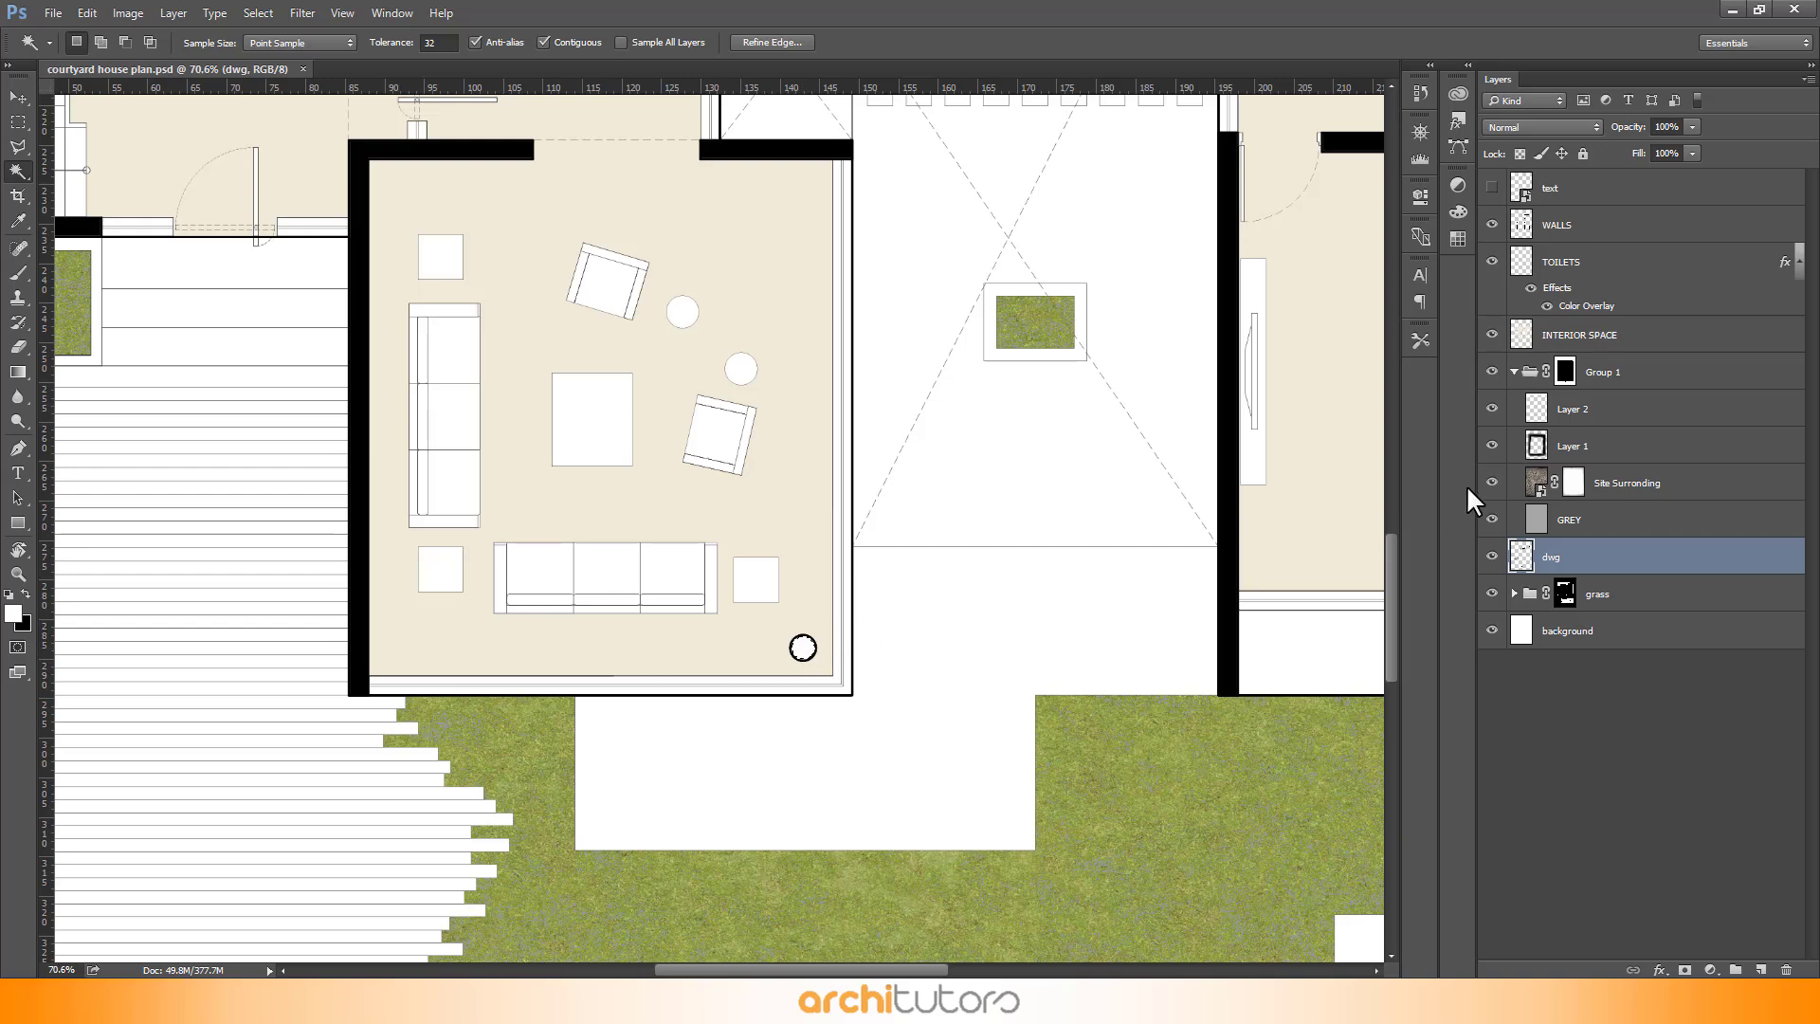
click(1610, 225)
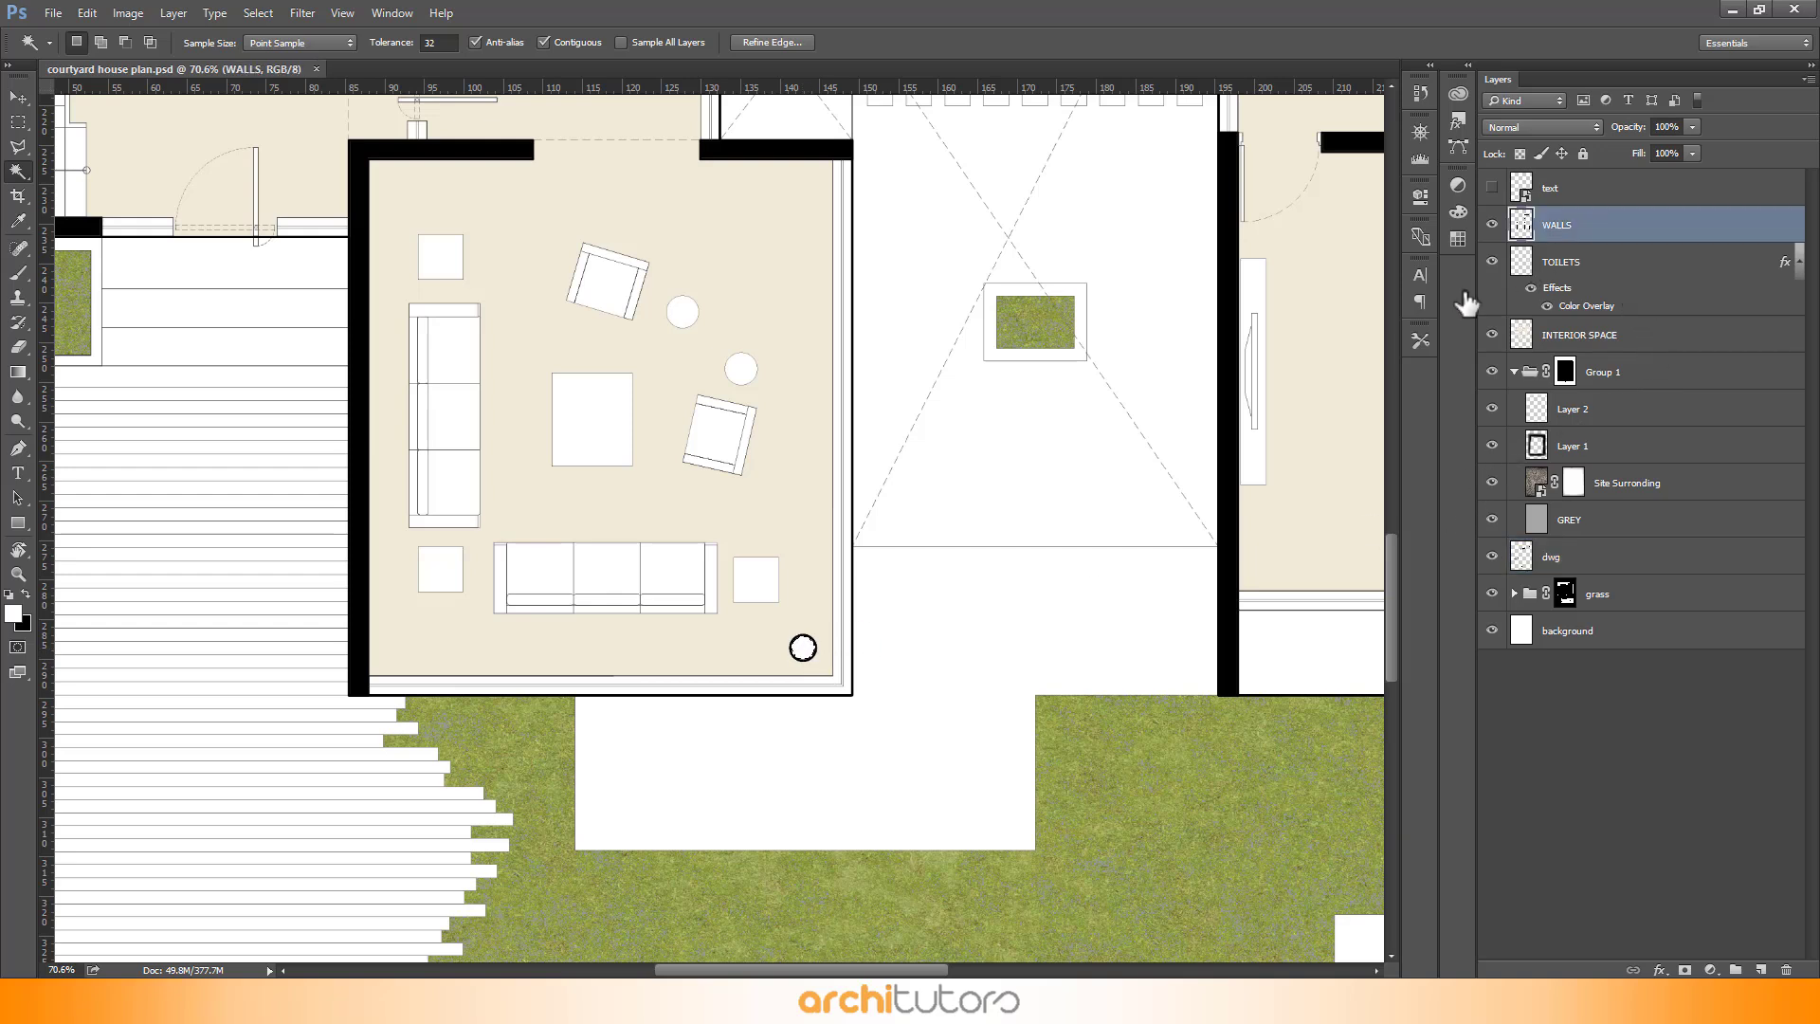
key(shift+BackSpace)
click(947, 521)
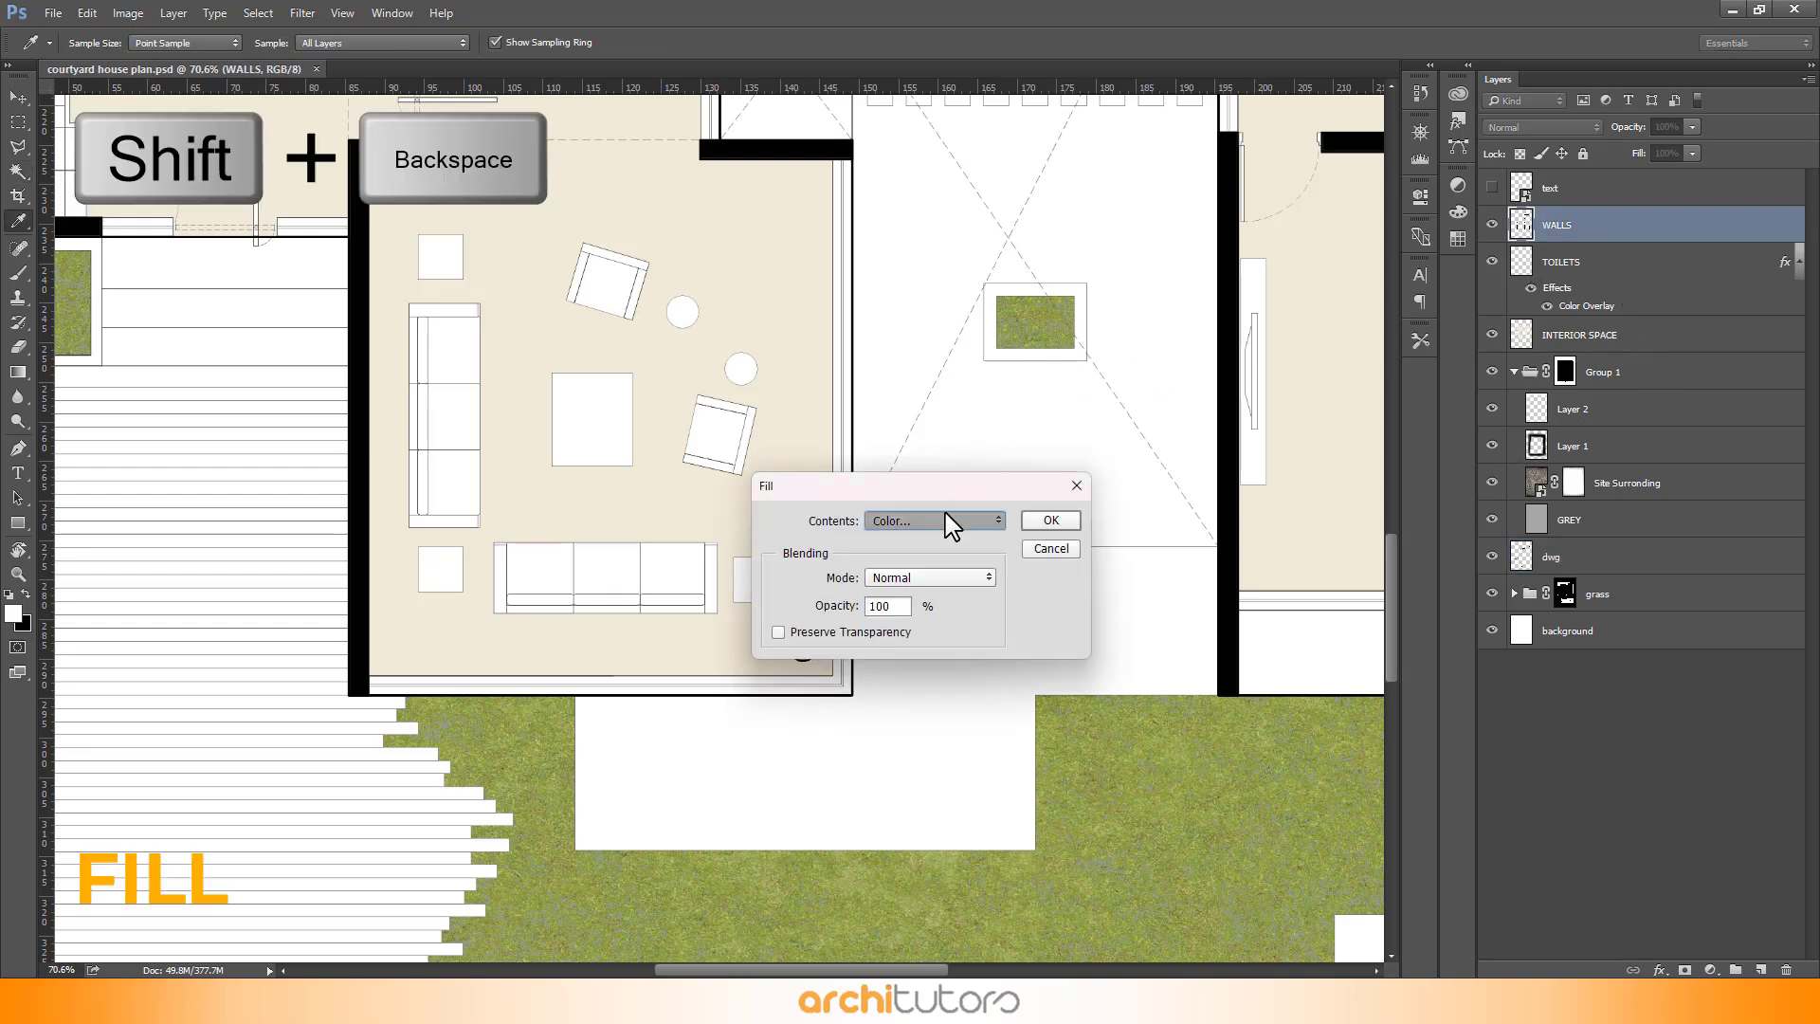
click(947, 523)
text(000000)
click(953, 227)
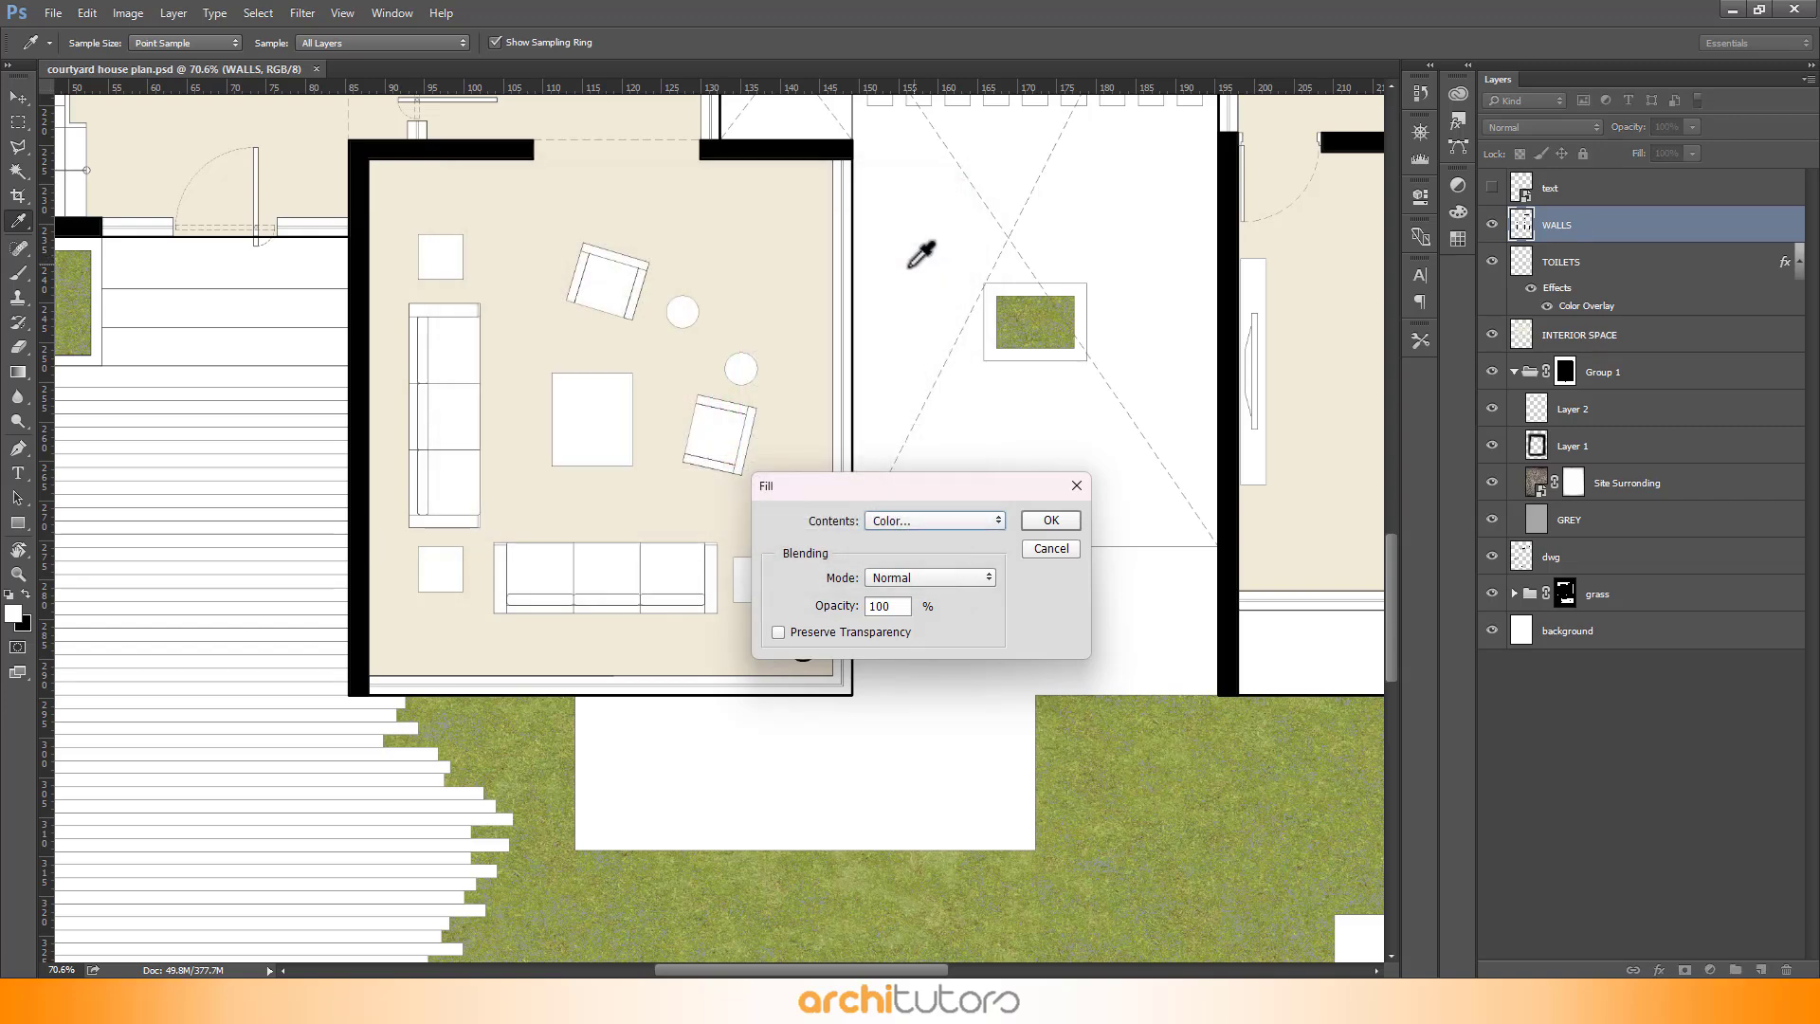
click(1036, 527)
- Fill the selected stair-void square on the INTERIOR SPACE layer with the beige interior colour, then deselect
key(w)
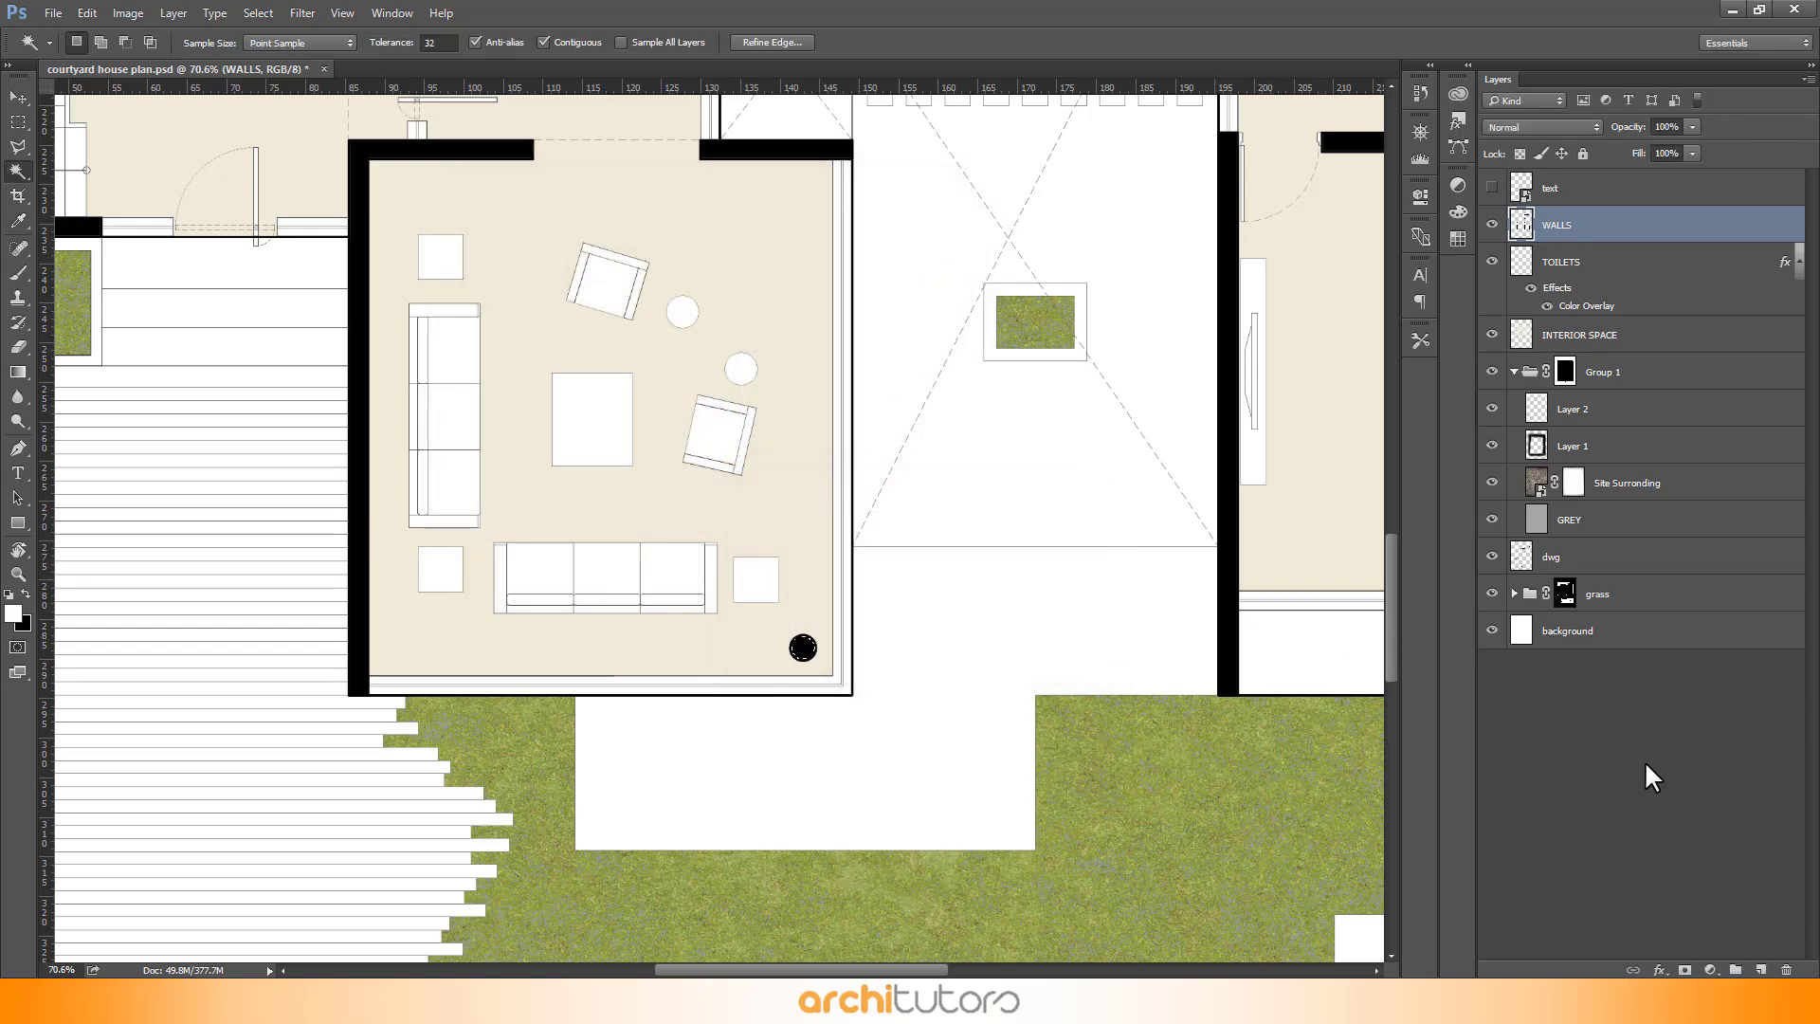
key(v)
scroll(853, 560, down, 1)
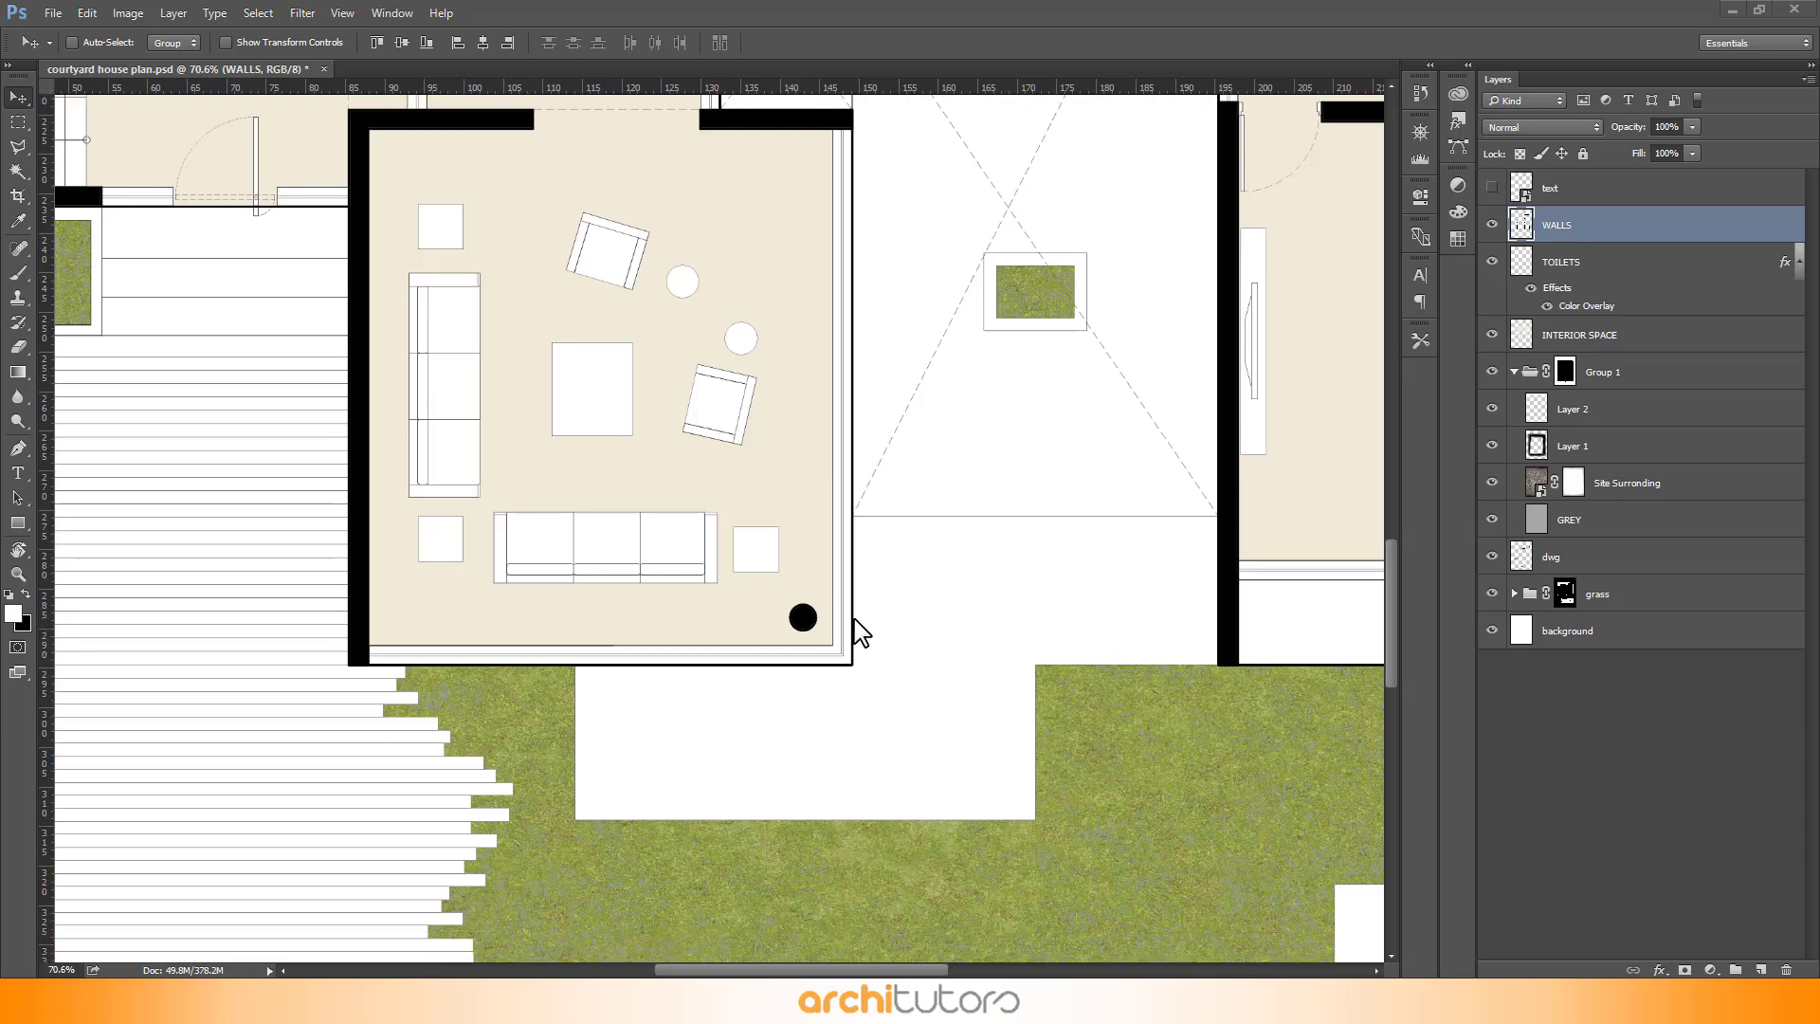
scroll(853, 640, down, 6)
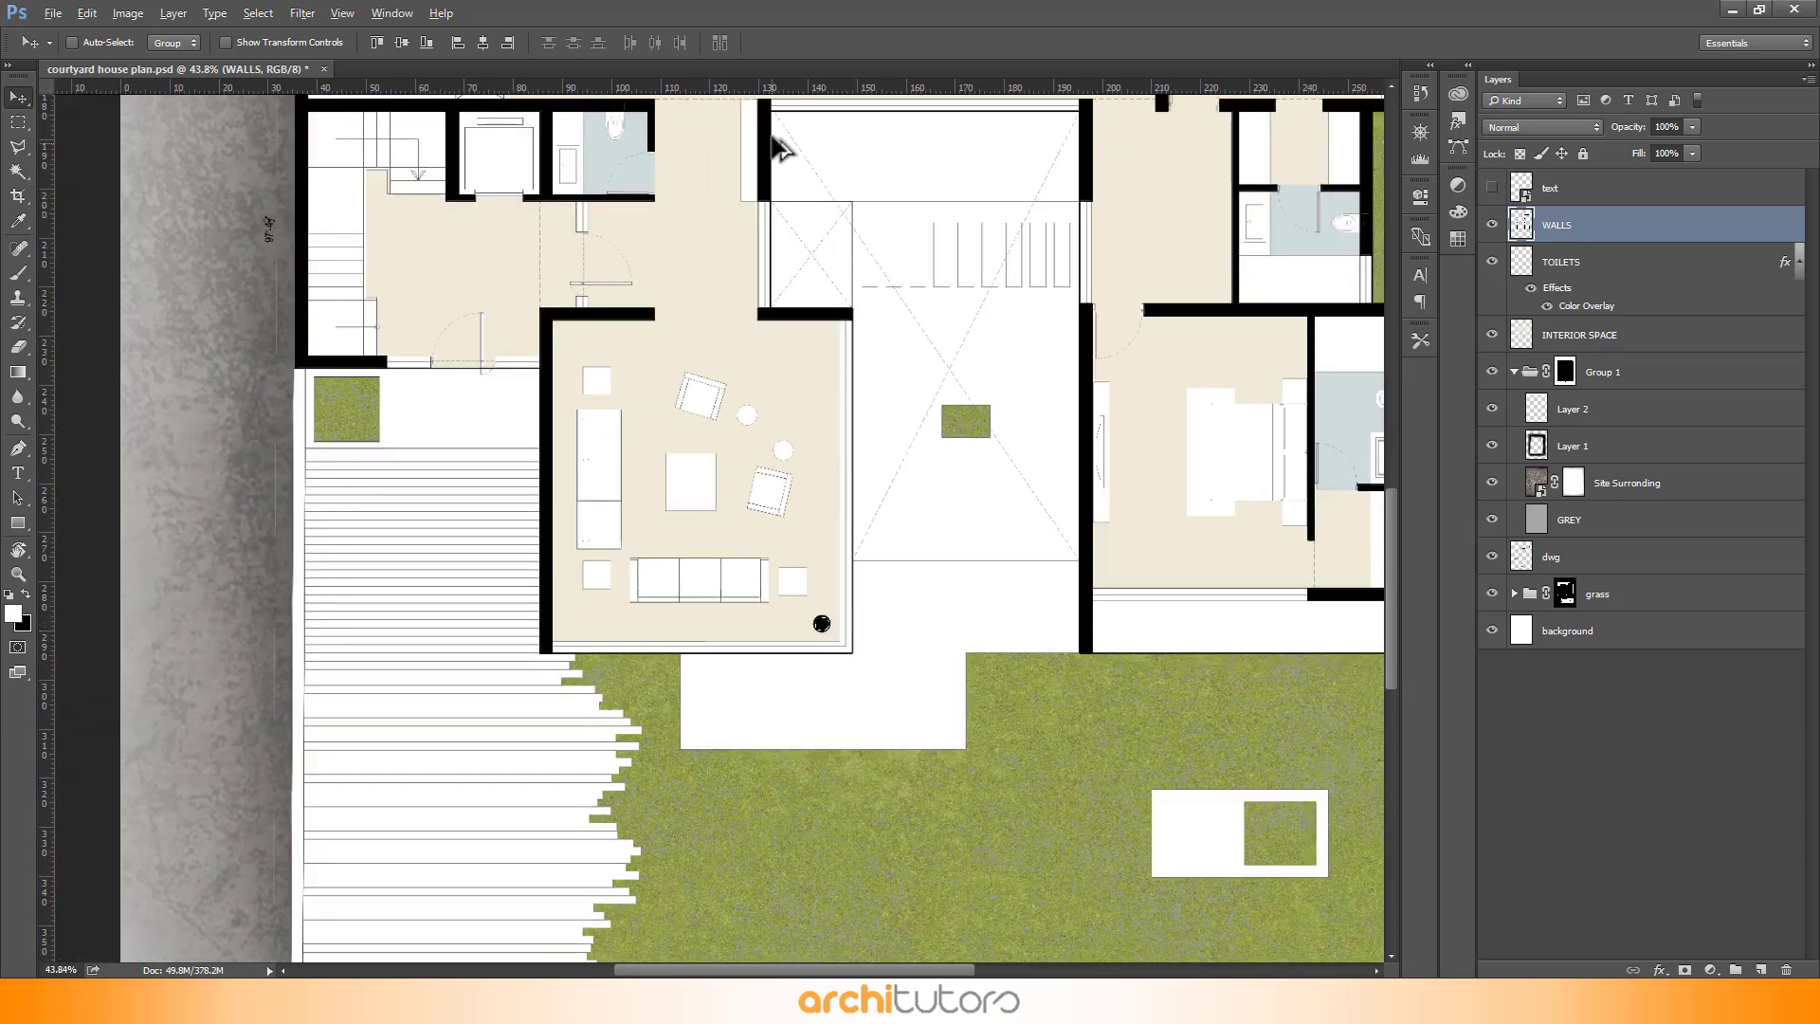
scroll(835, 173, up, 3)
scroll(834, 174, up, 4)
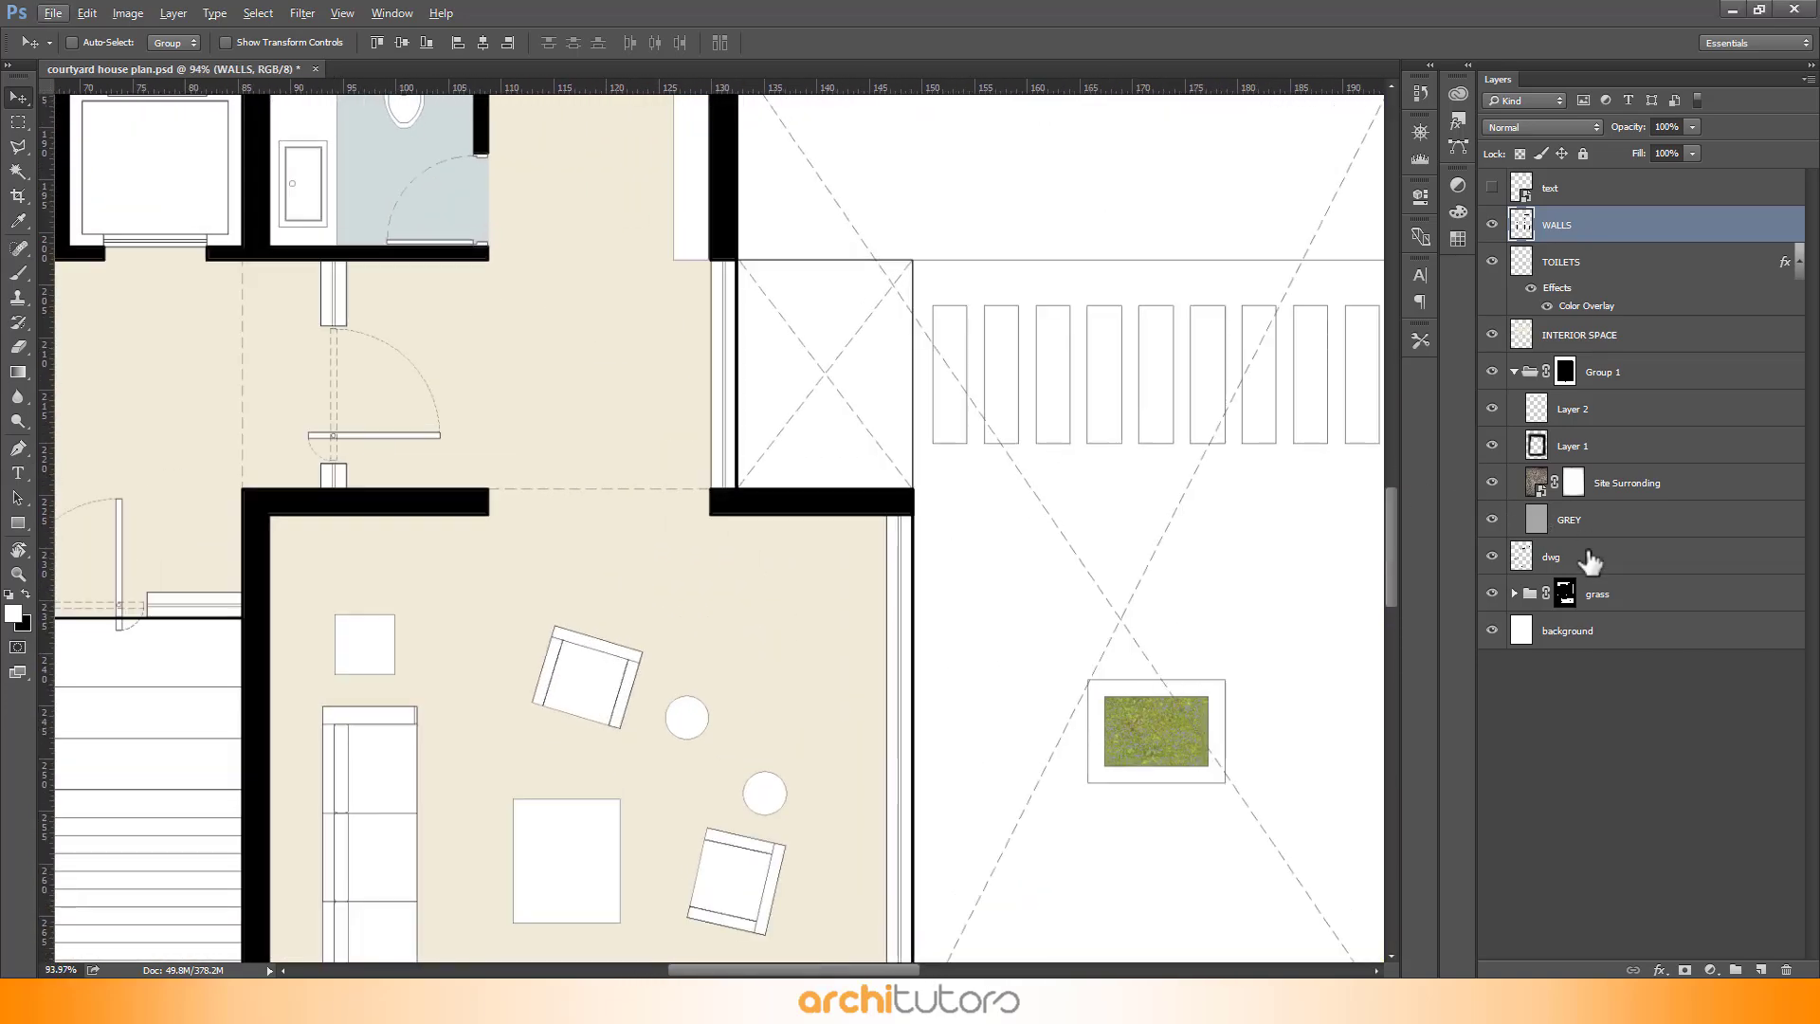
click(1590, 561)
key(w)
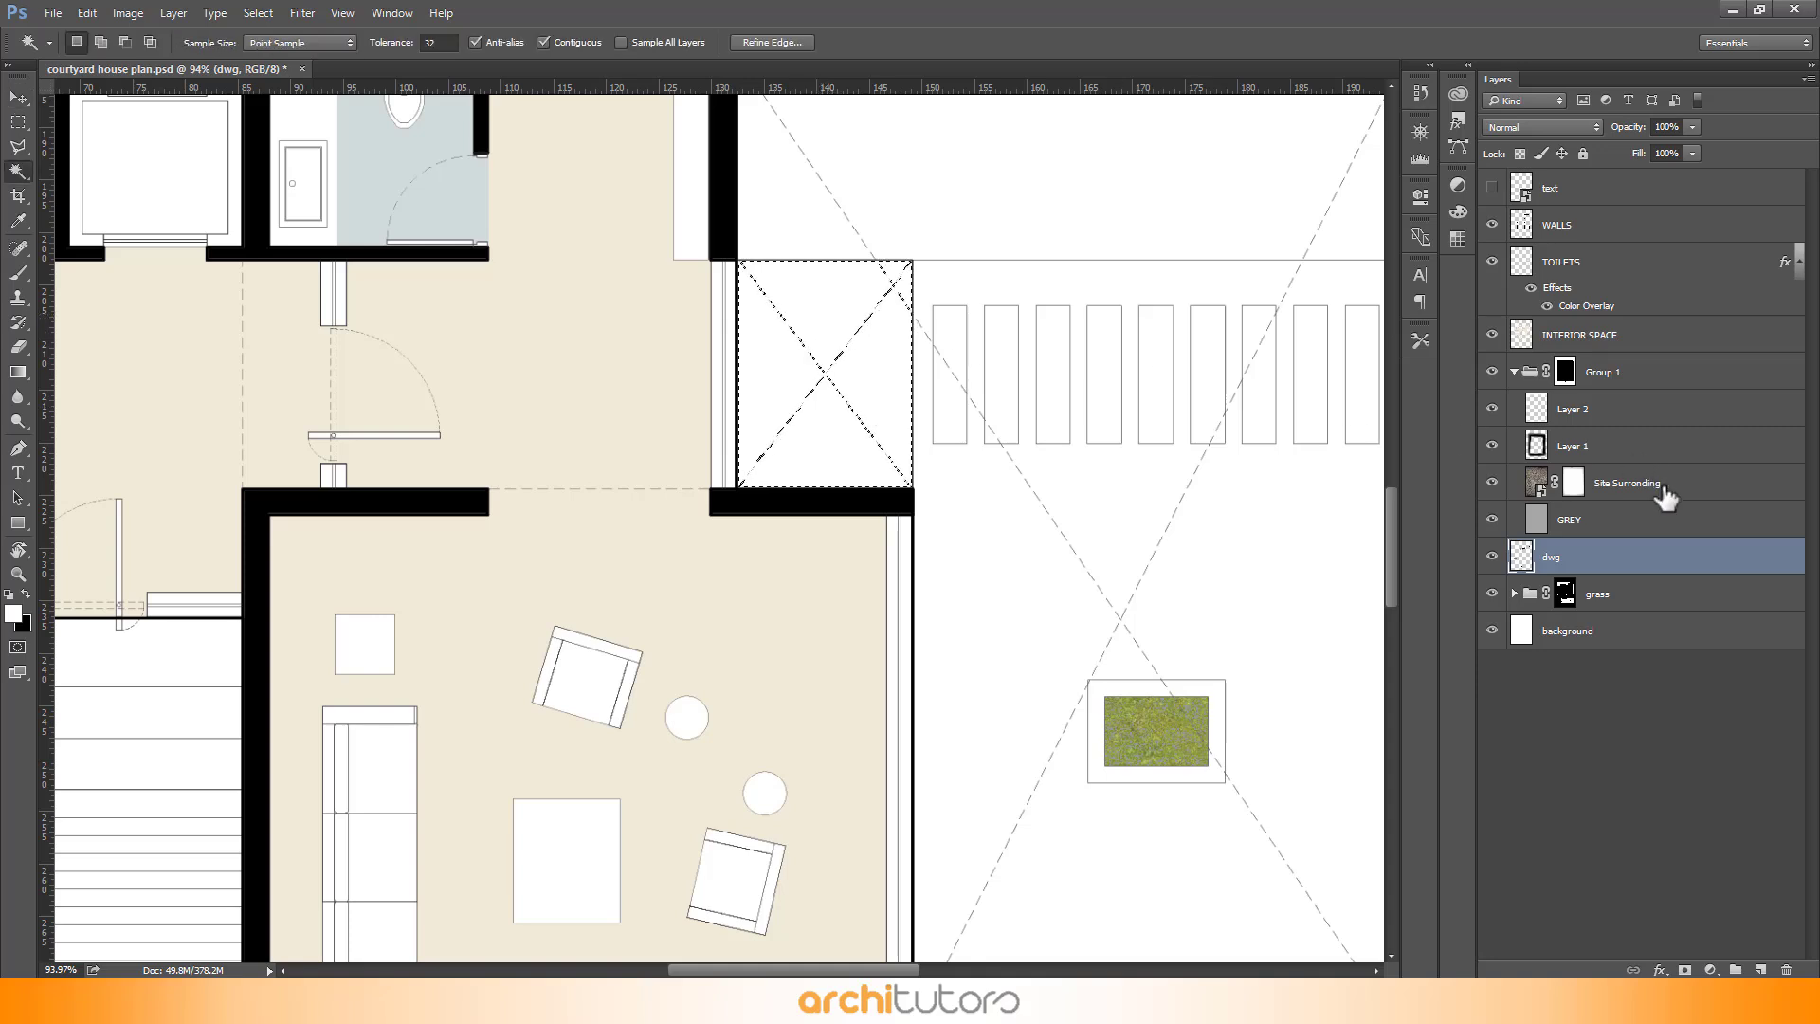
click(1694, 337)
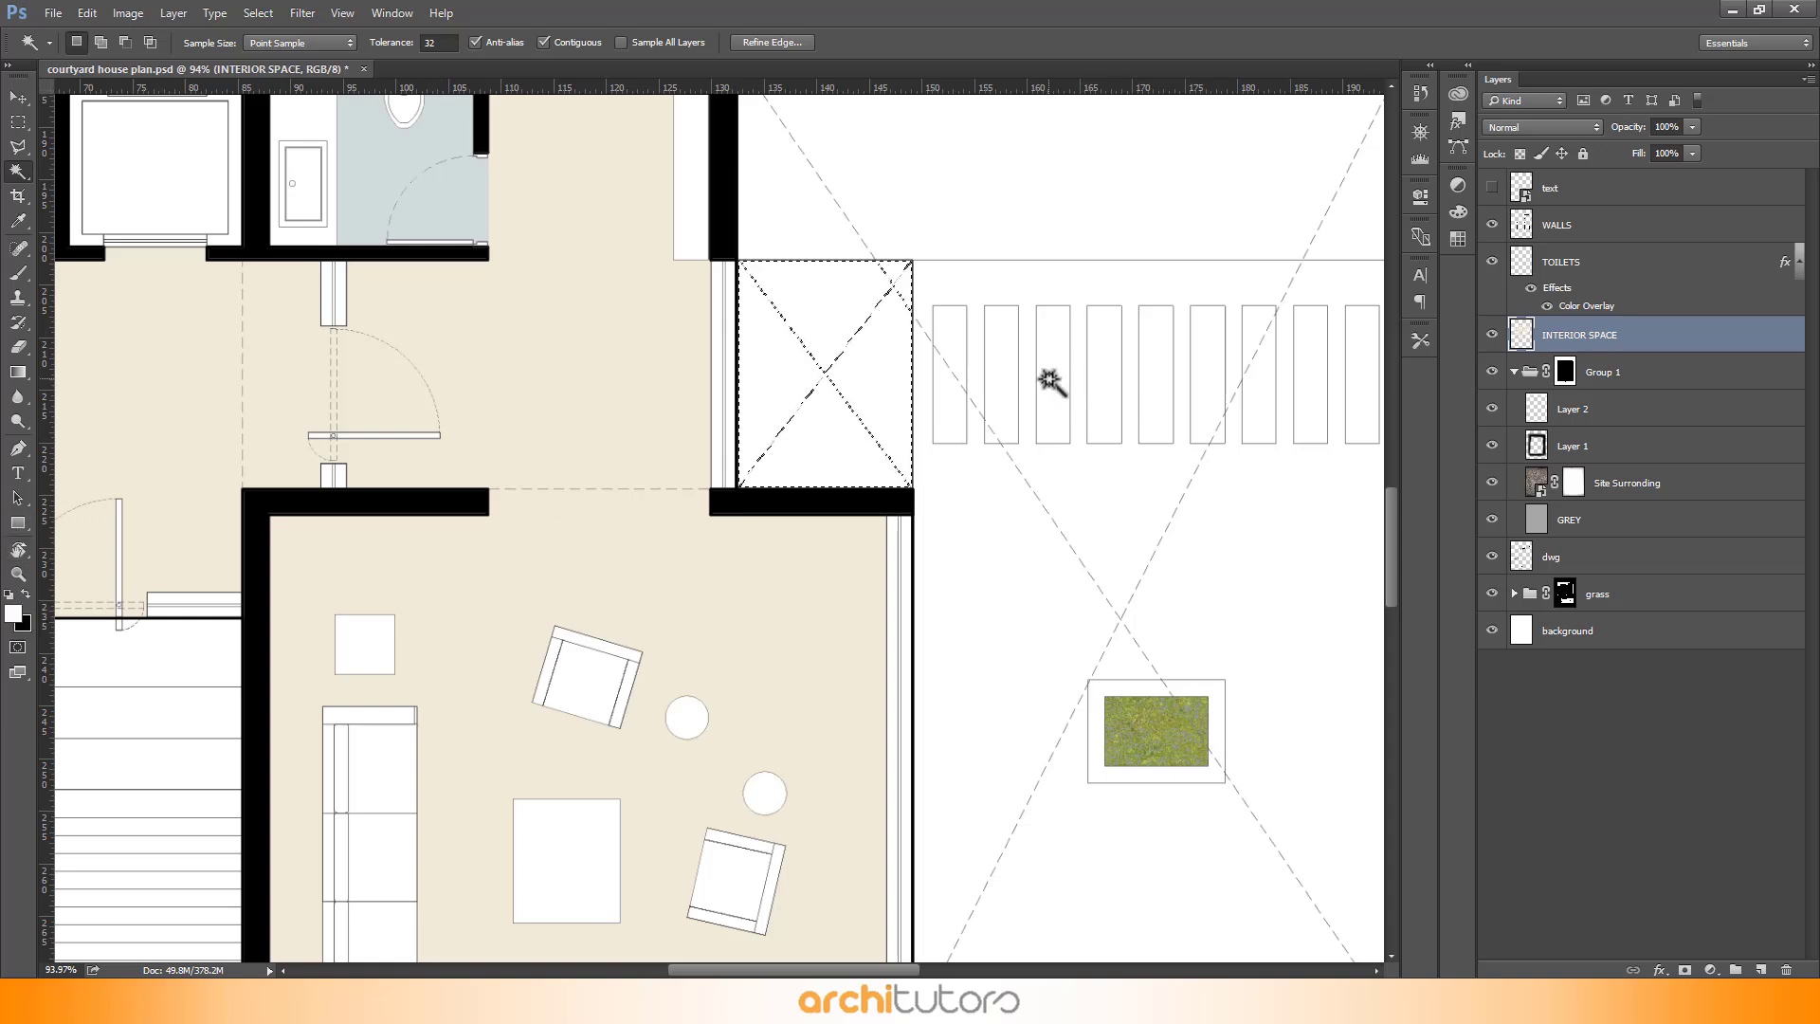
key(shift+BackSpace)
click(887, 521)
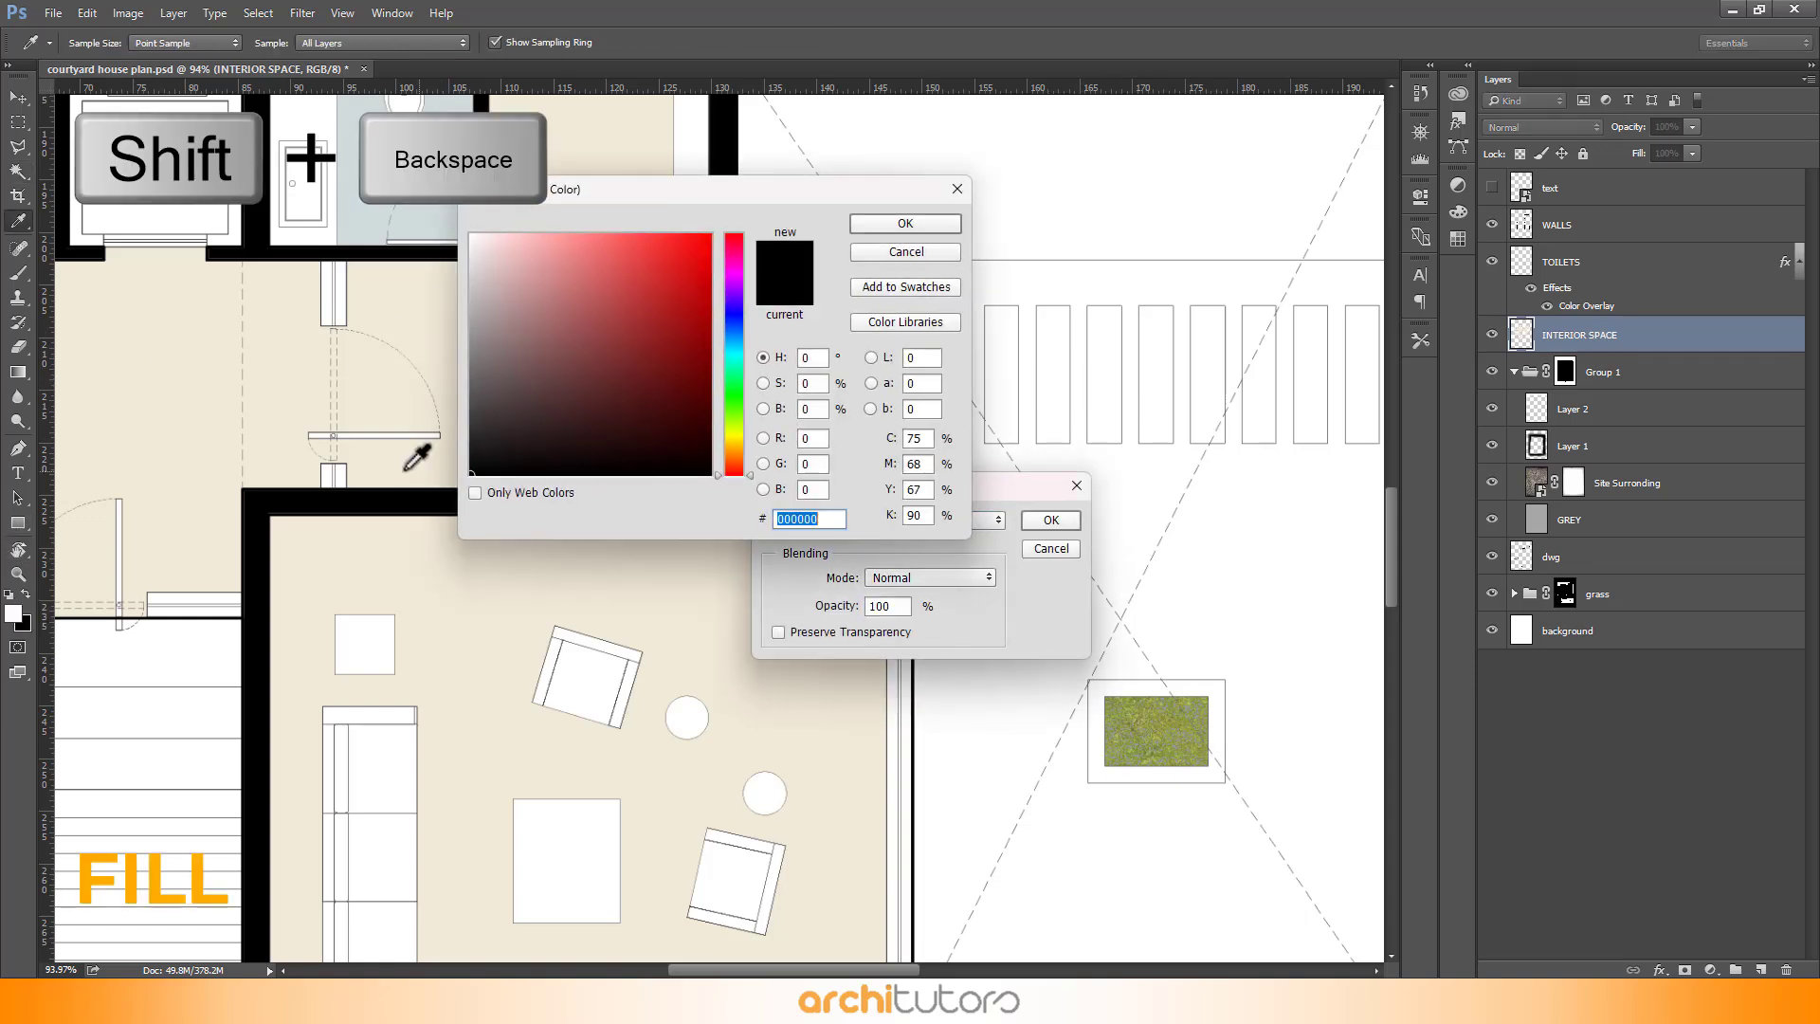
drag(569, 200, 695, 185)
click(509, 316)
click(1010, 209)
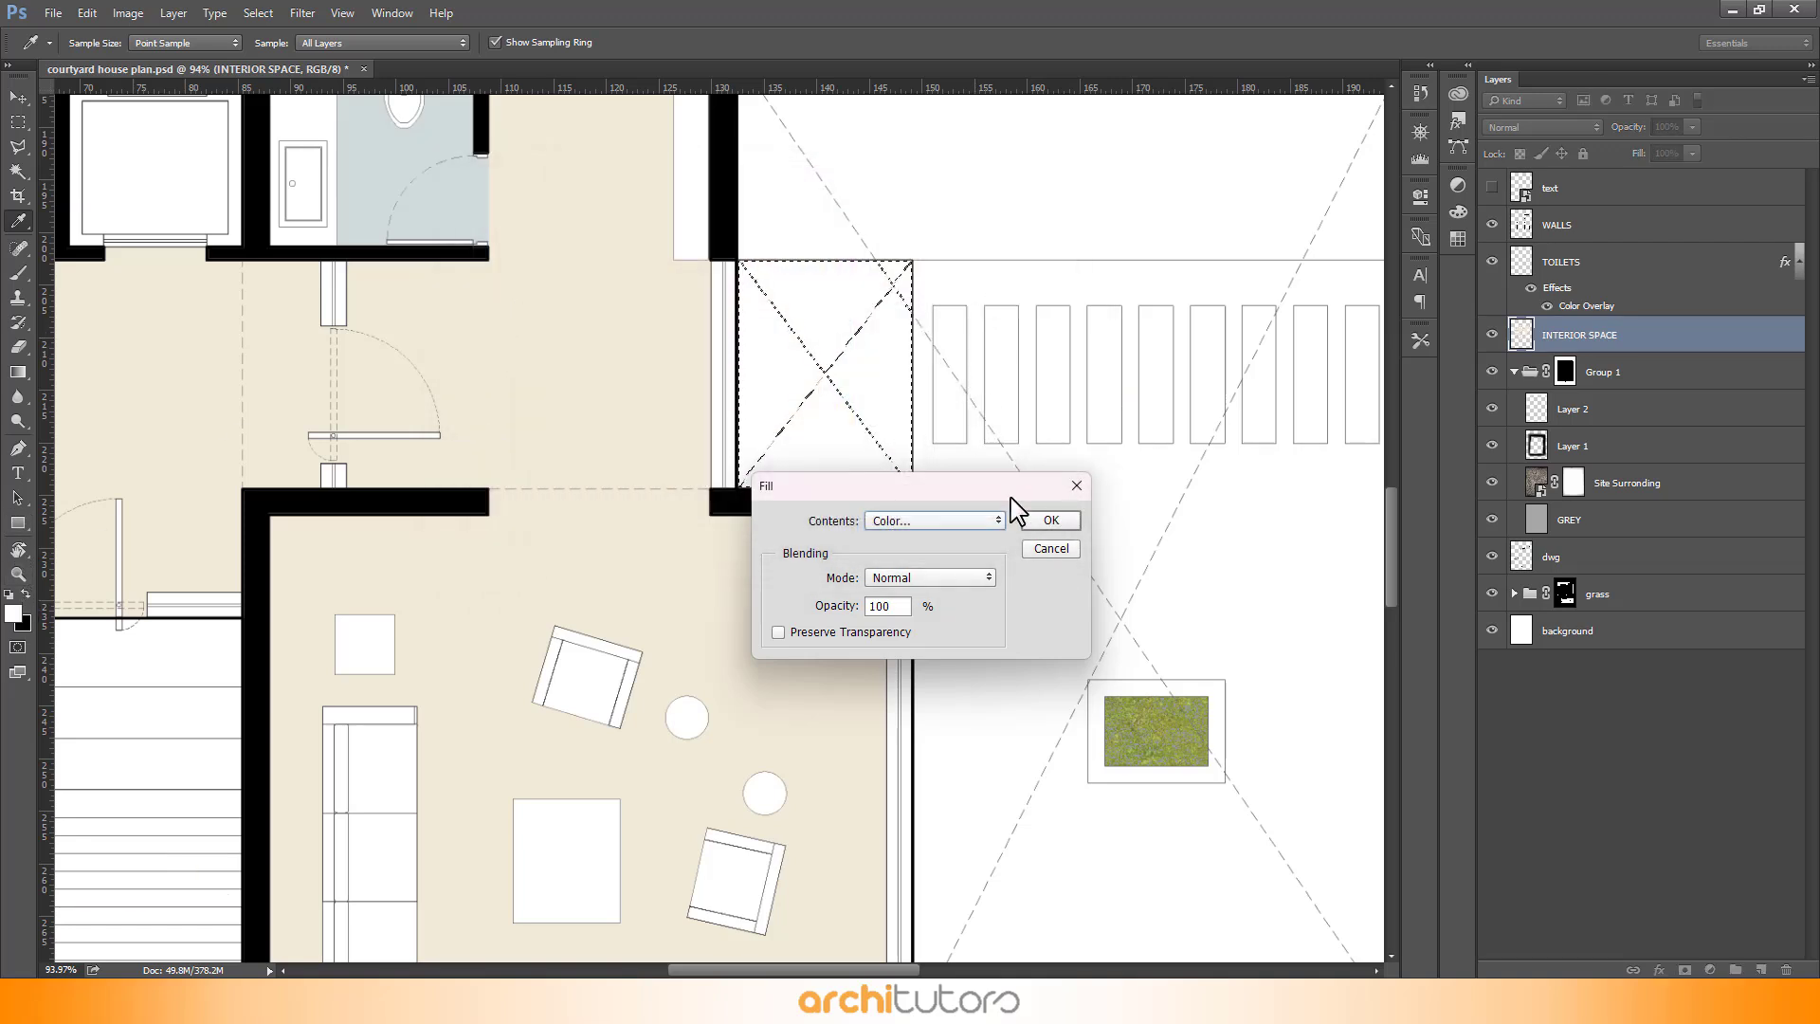
click(1049, 520)
key(w)
key(ctrl+d)
- Switch to the resource folder and open Parking.jpg with Adobe Photoshop CC 2015
scroll(908, 465, down, 6)
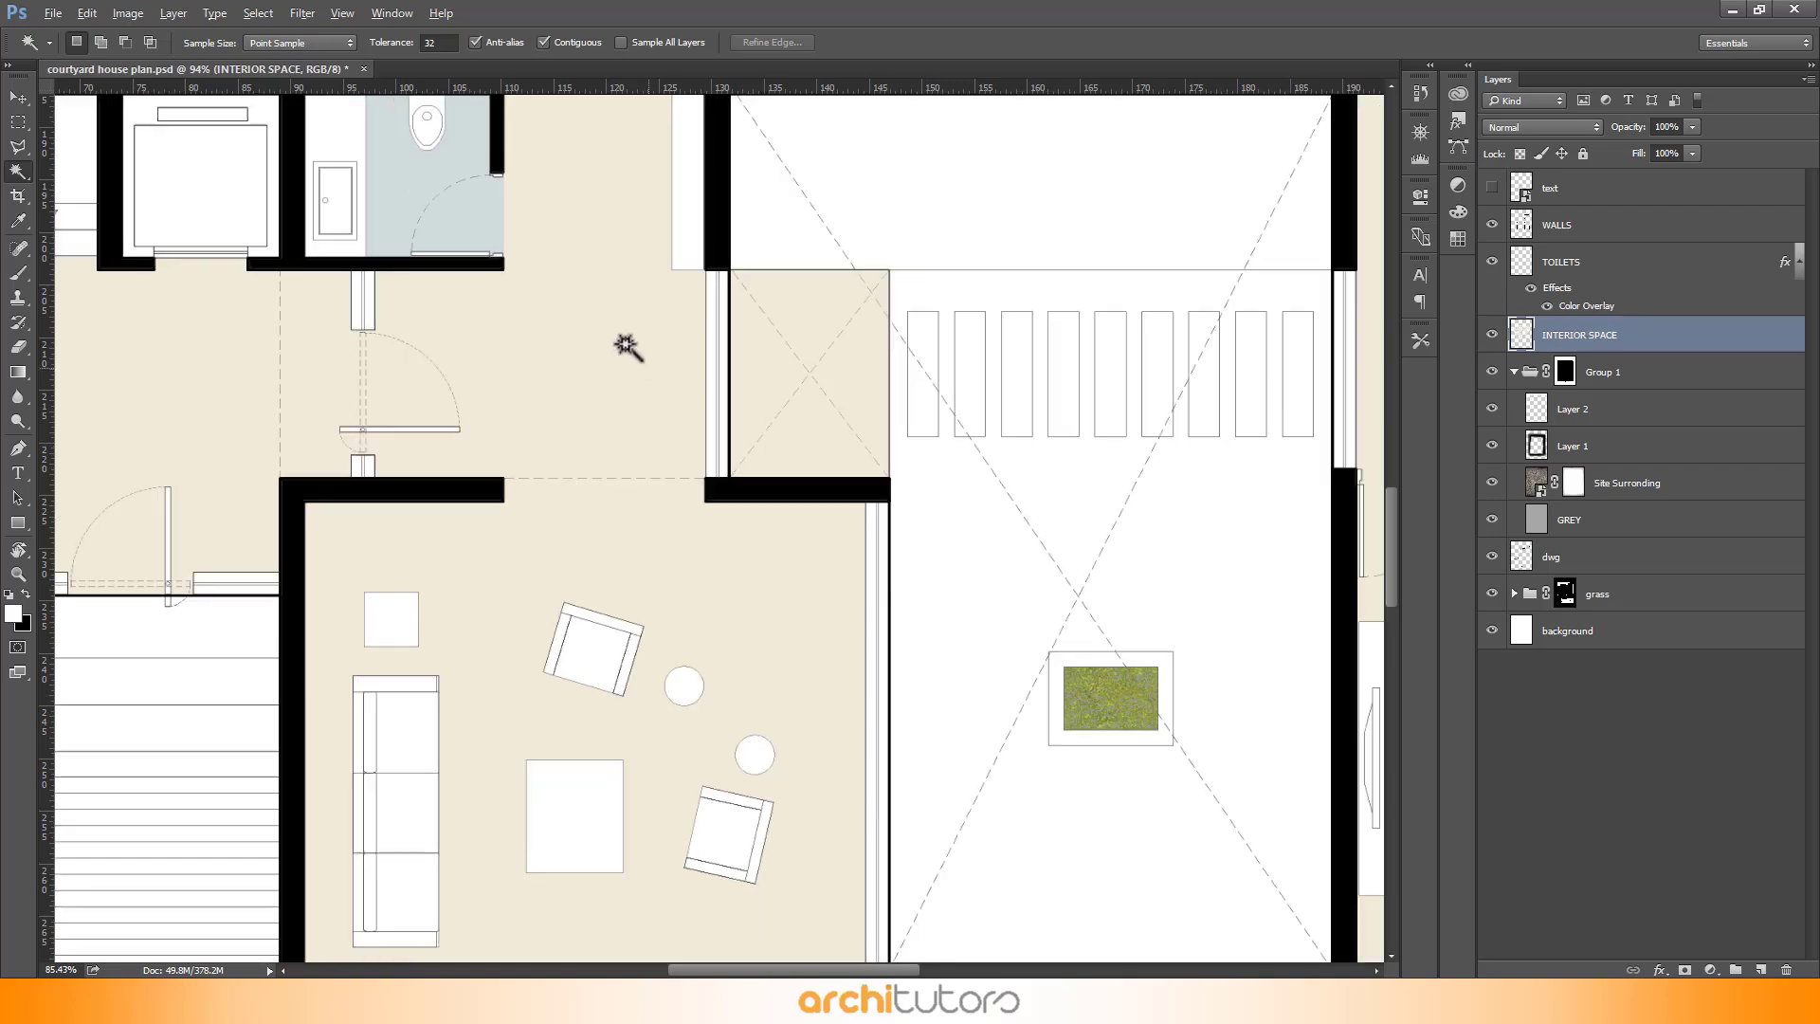
scroll(853, 398, down, 2)
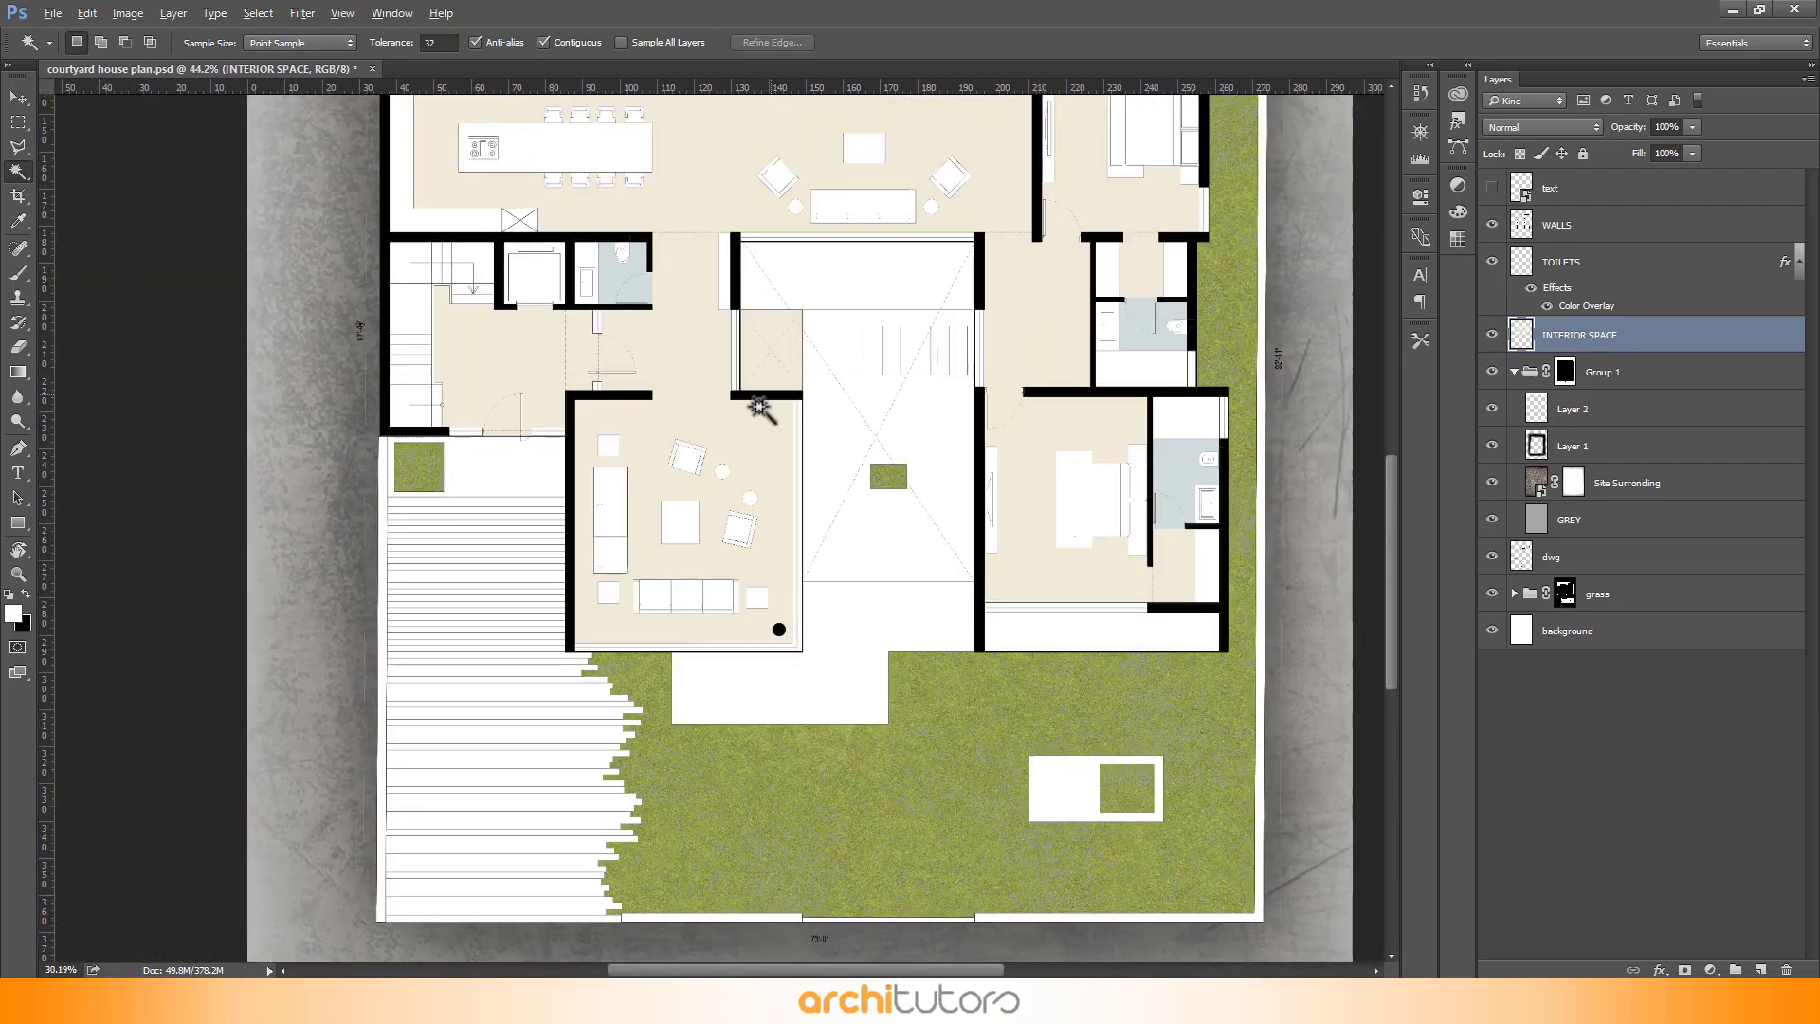
scroll(515, 638, up, 2)
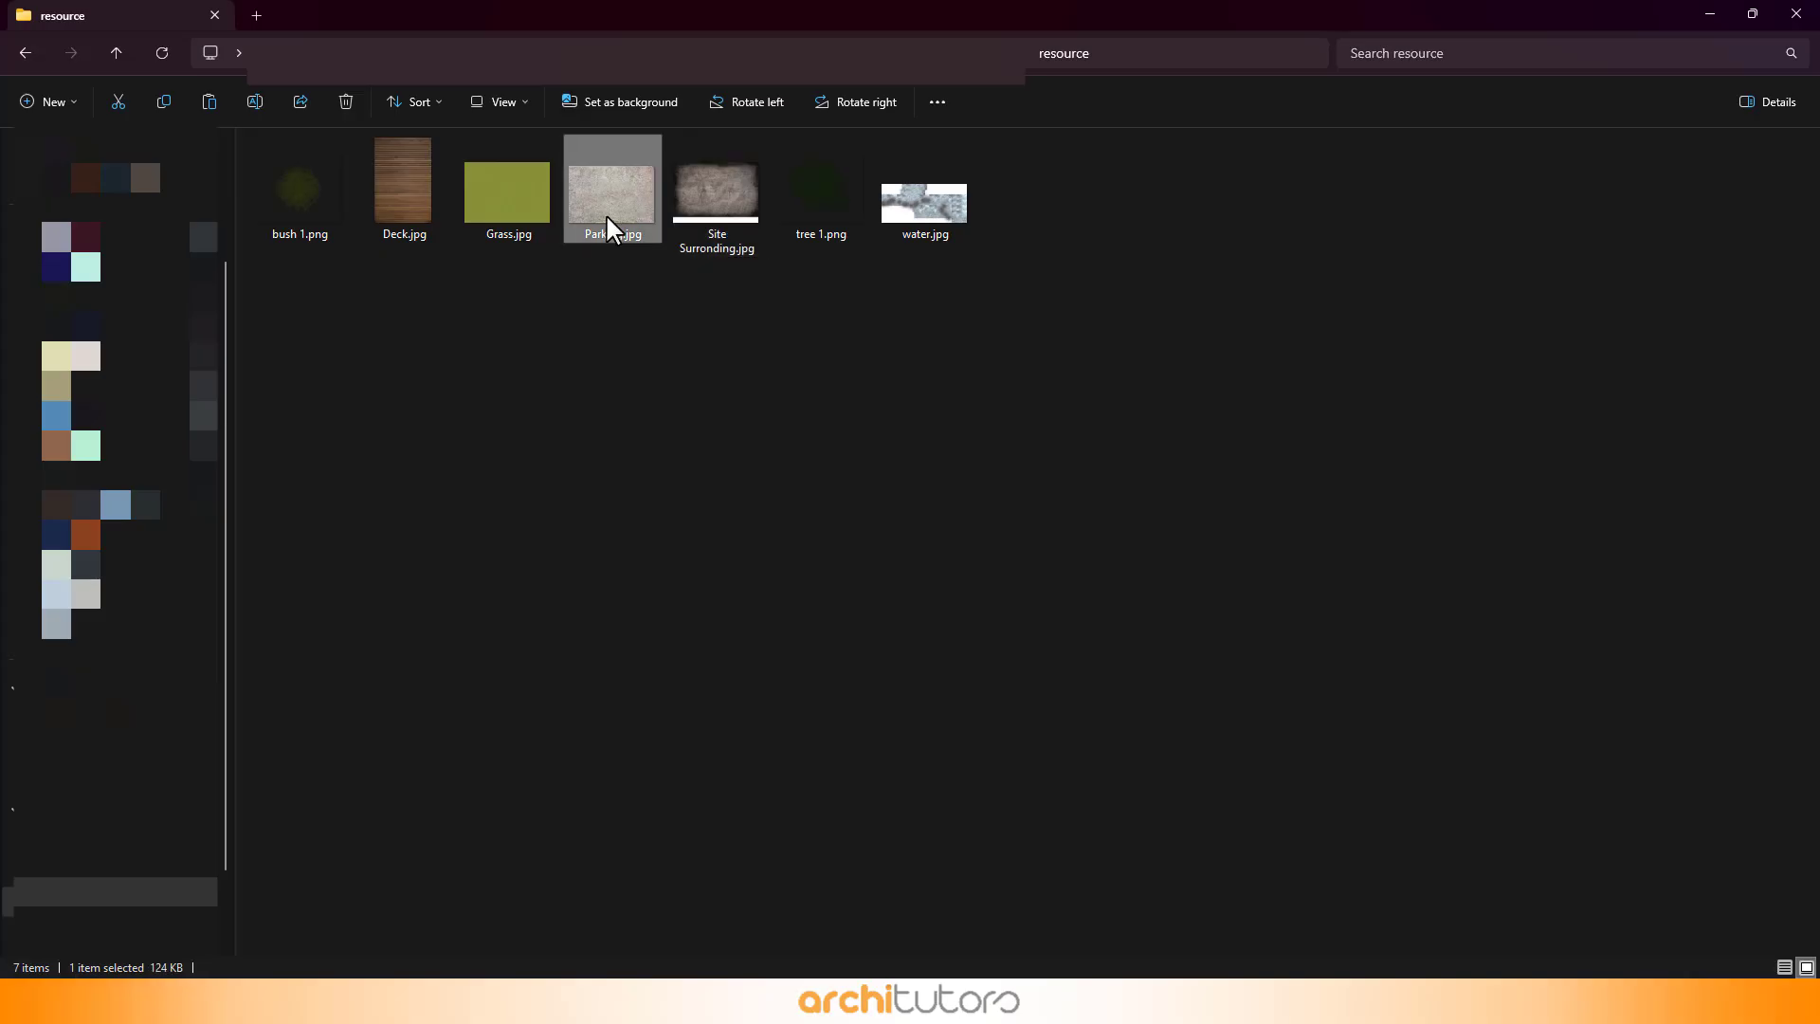
right_click(607, 216)
mouse_move(703, 310)
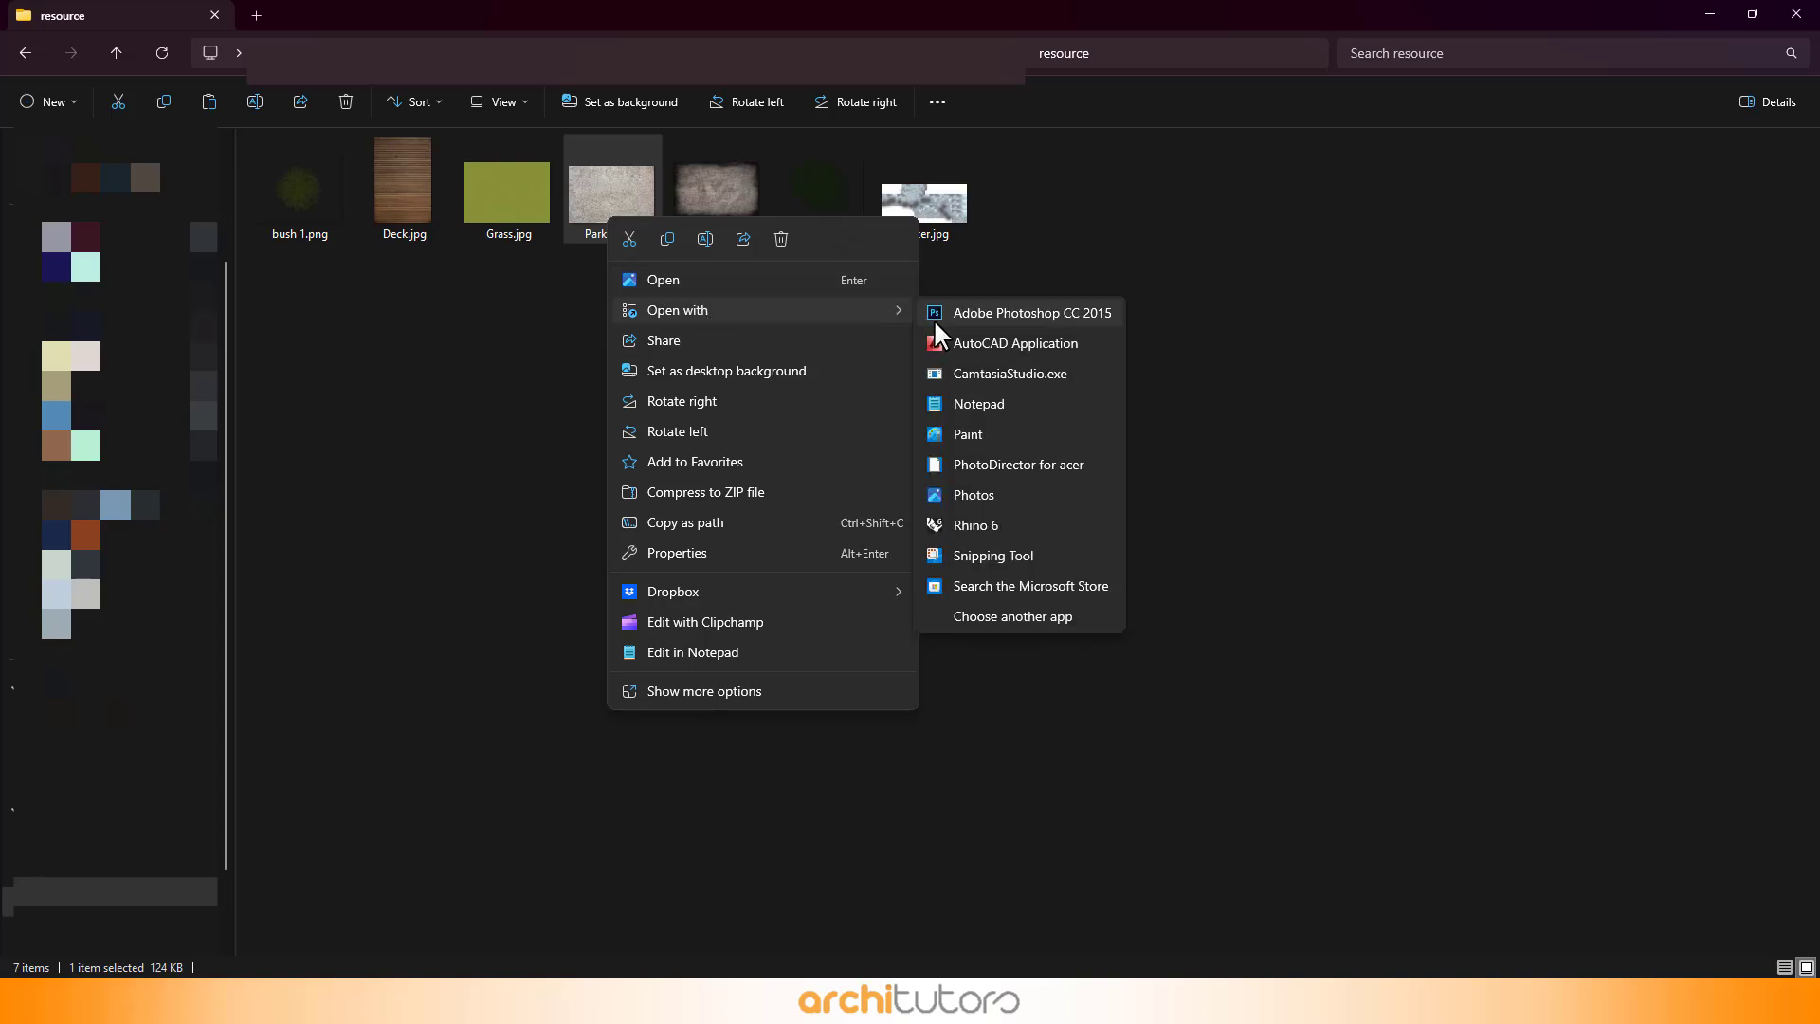
click(988, 316)
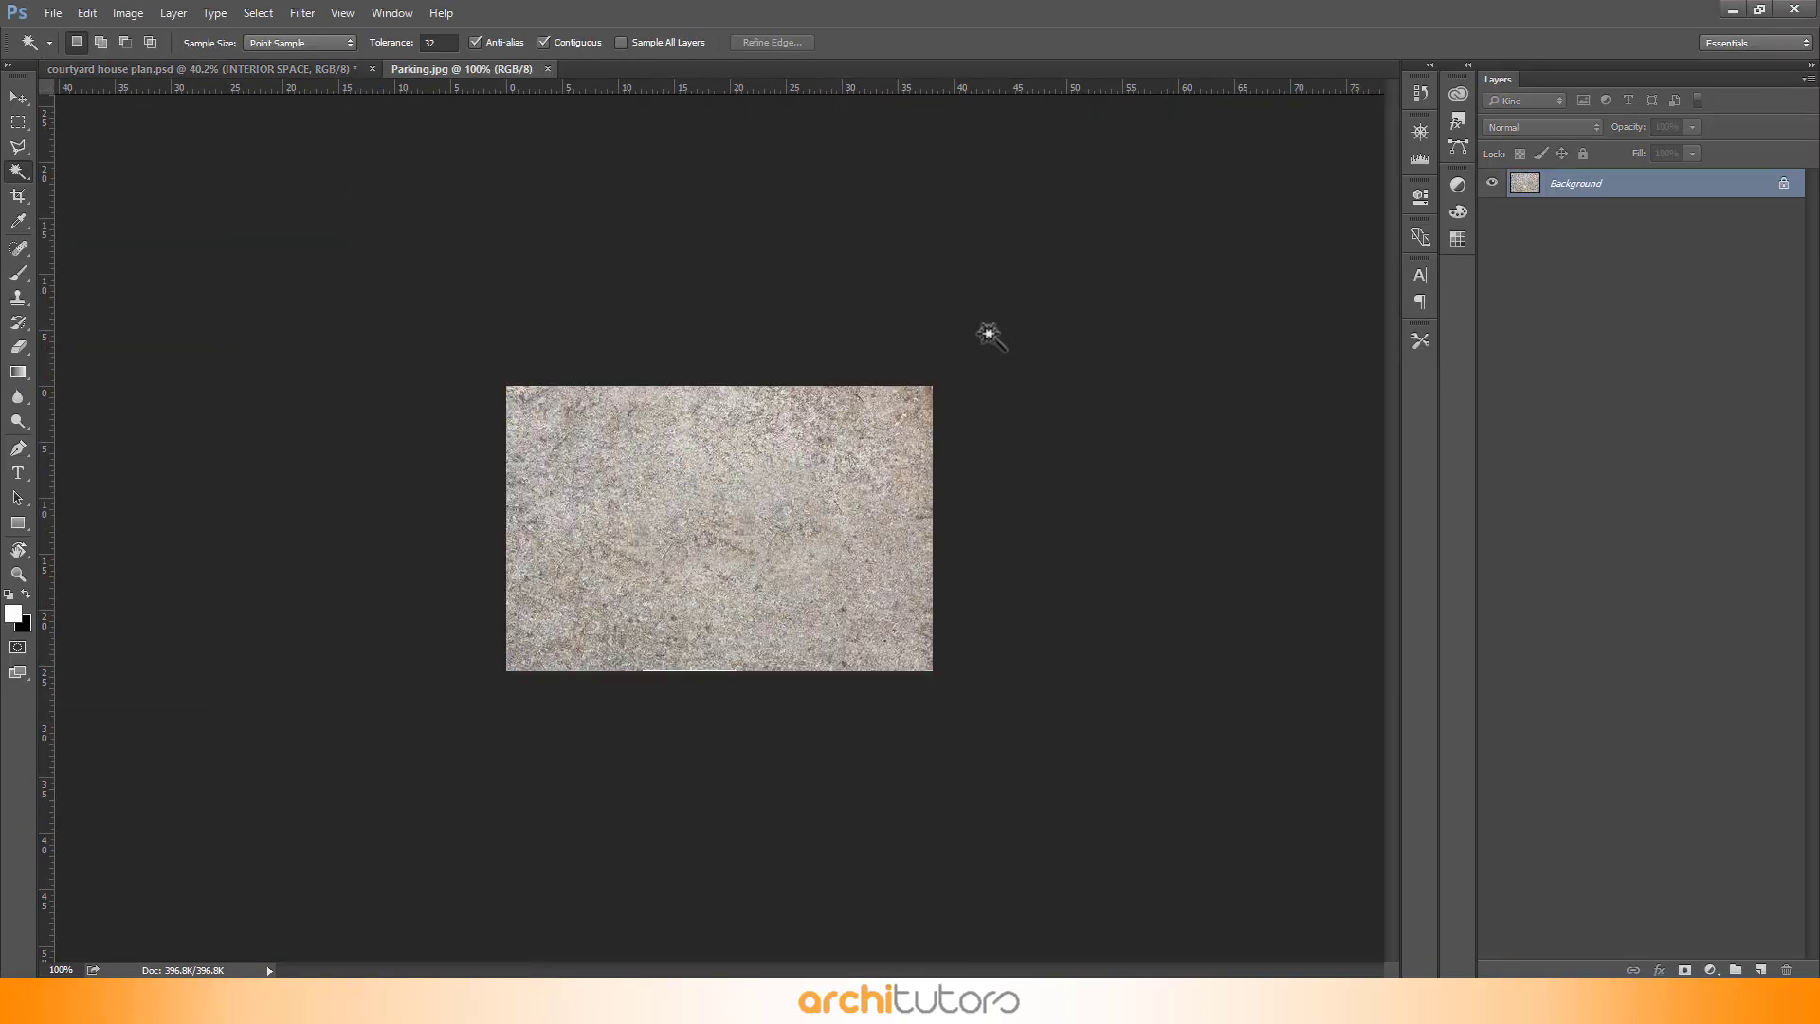
- Define the Parking.jpg image as a new pattern named Parking.jpg
scroll(782, 473, up, 4)
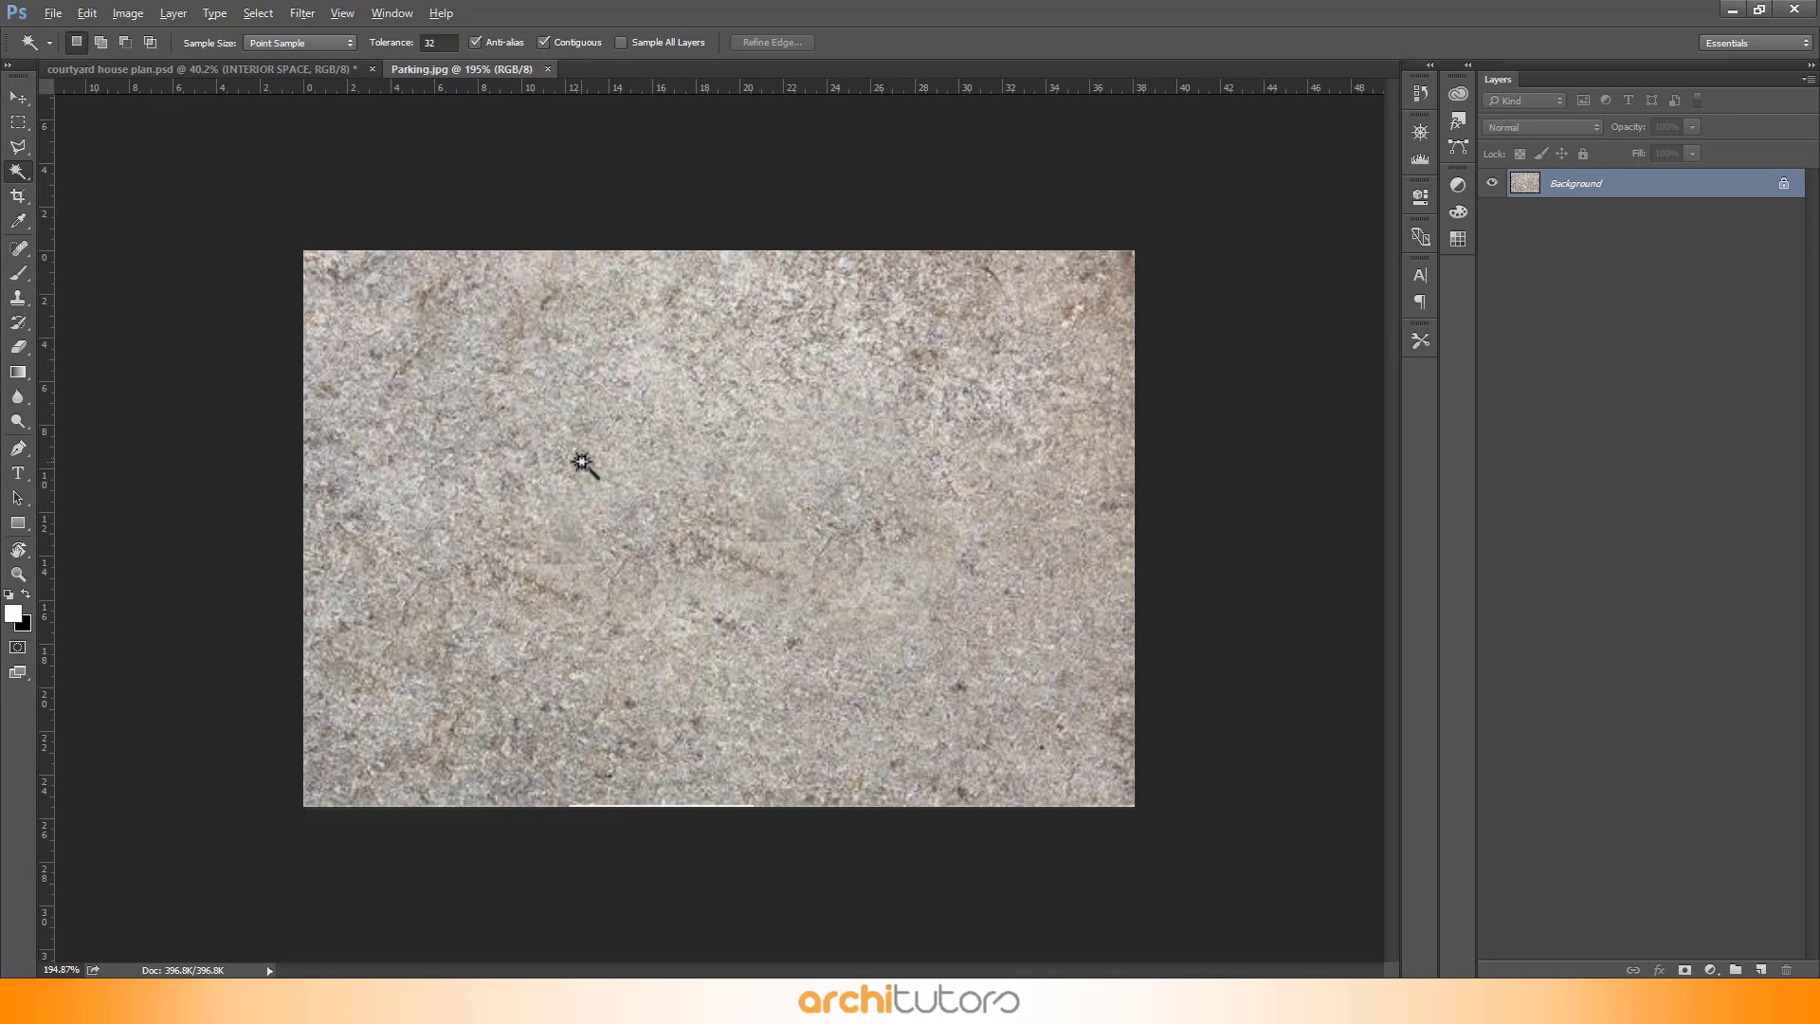
scroll(581, 462, down, 1)
click(139, 8)
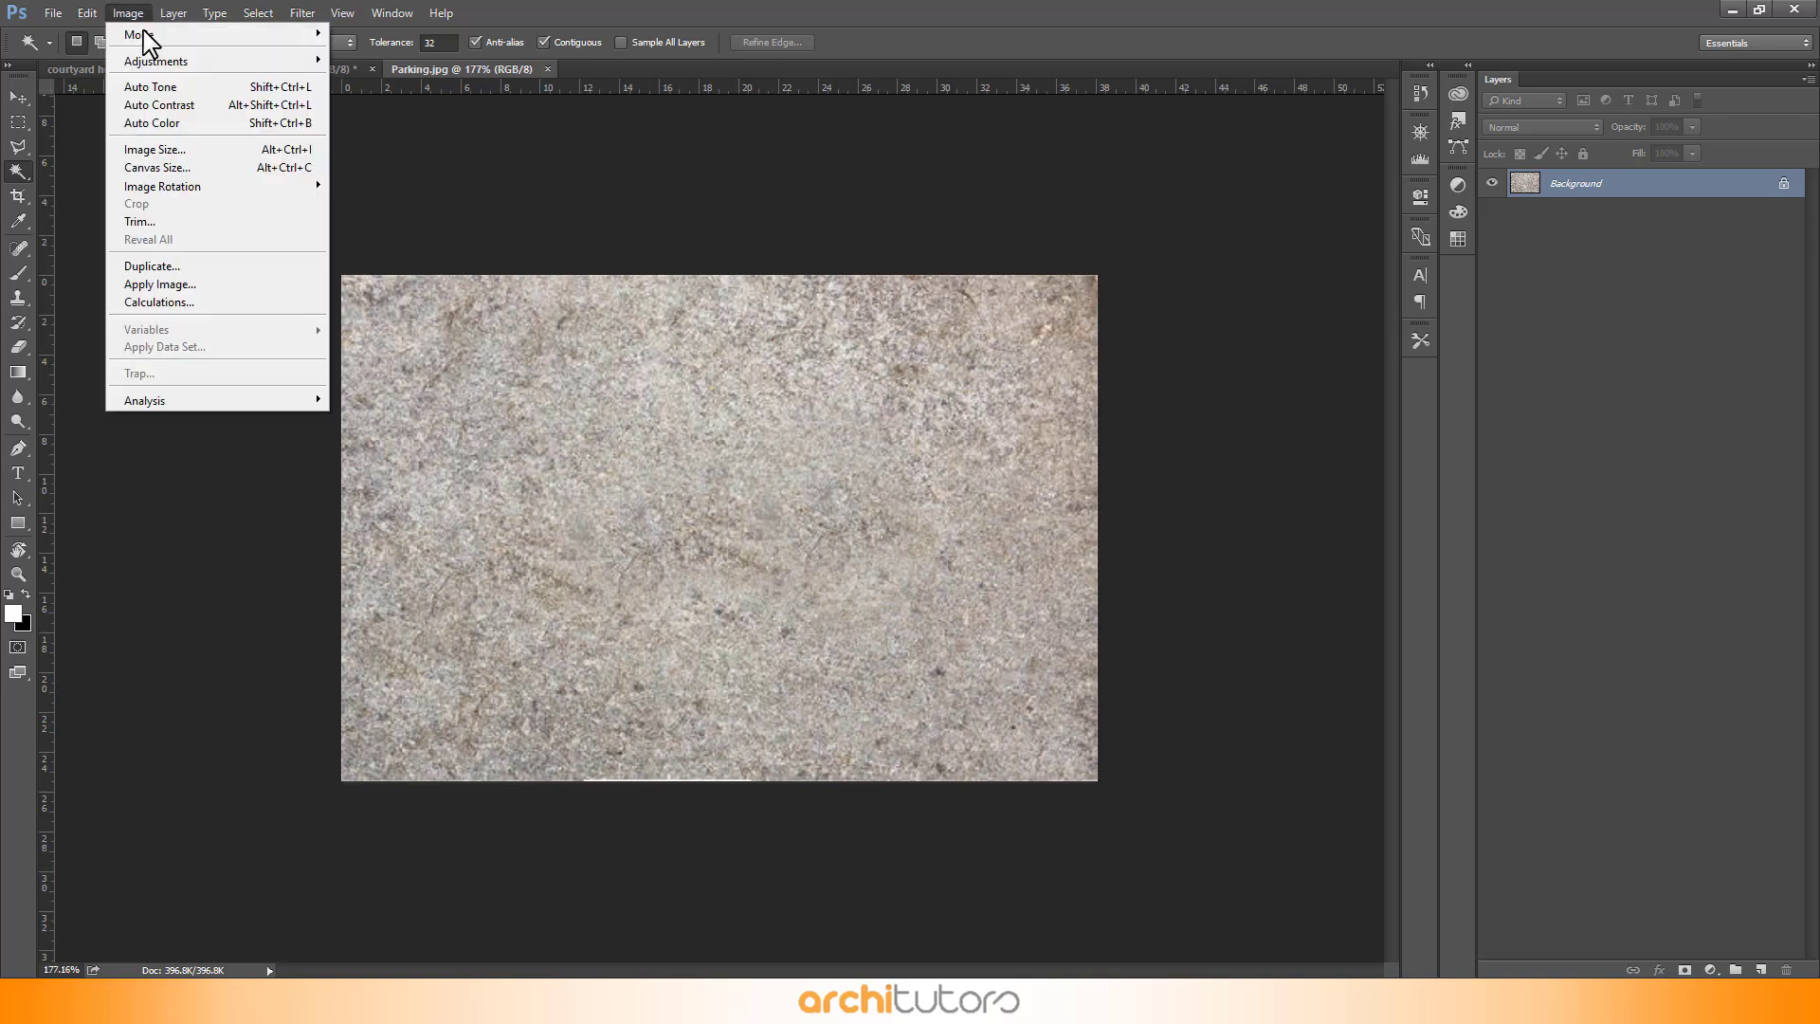
mouse_move(85, 22)
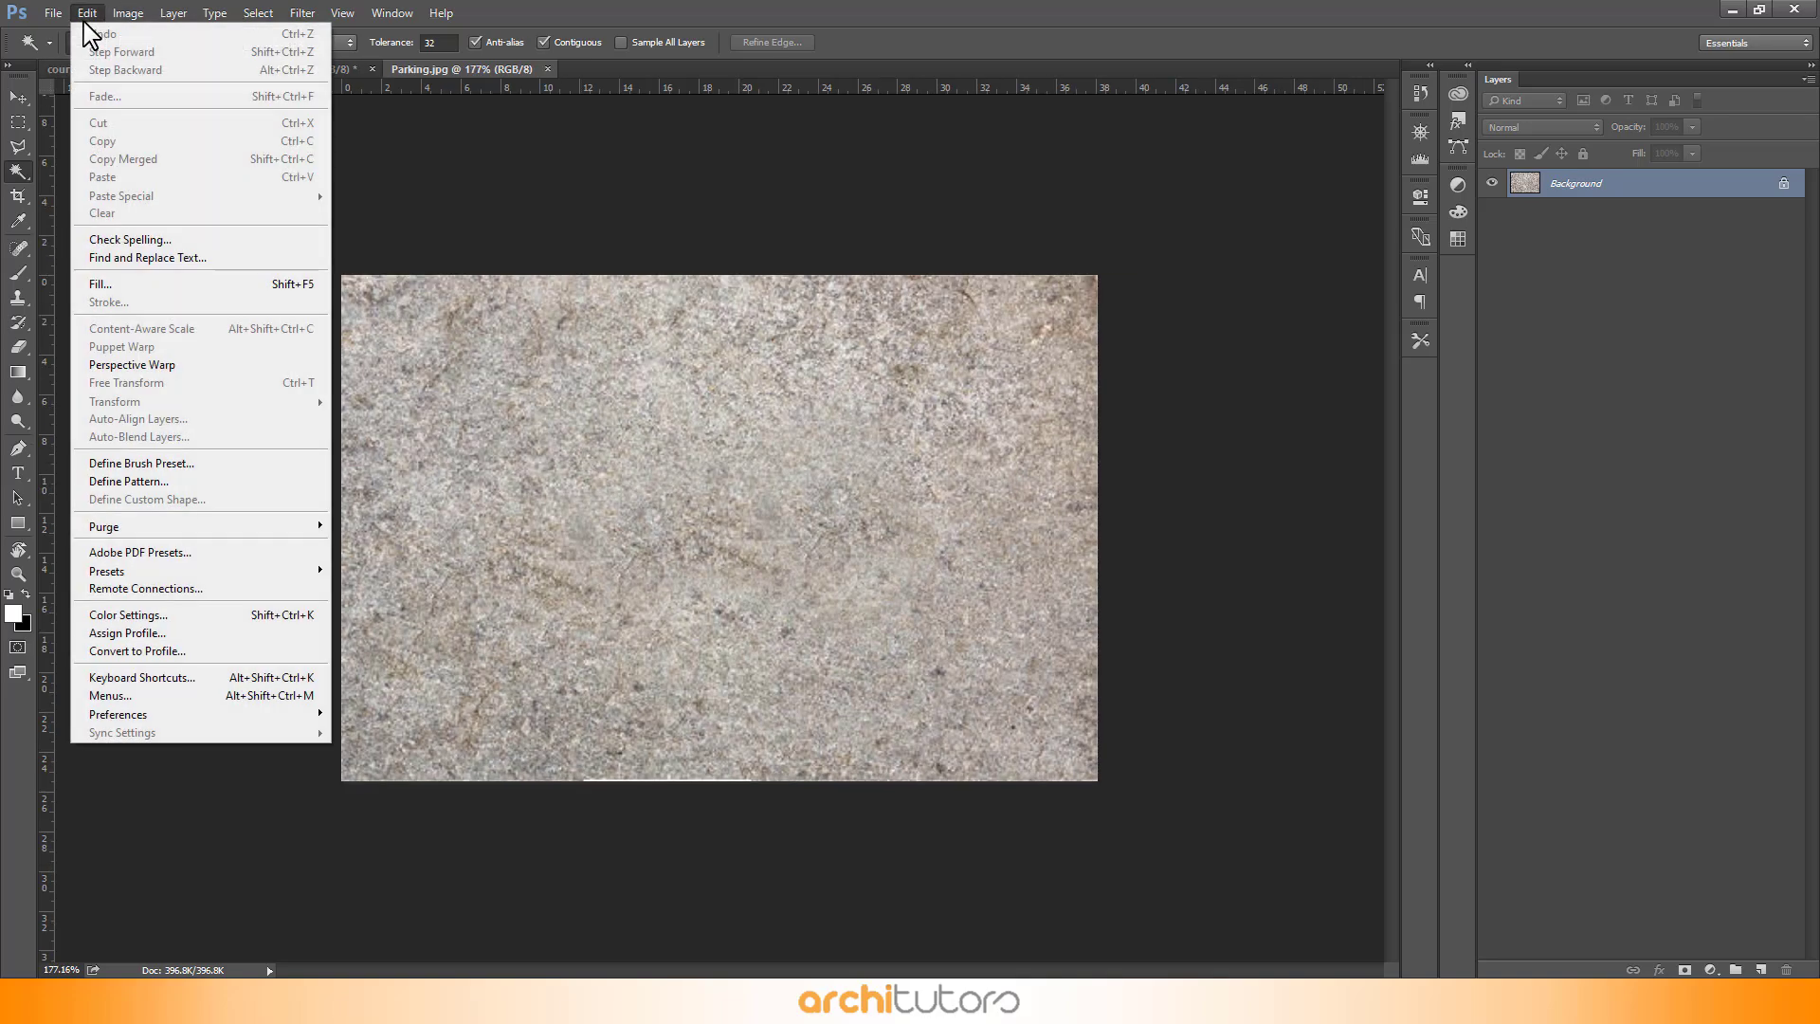
click(129, 481)
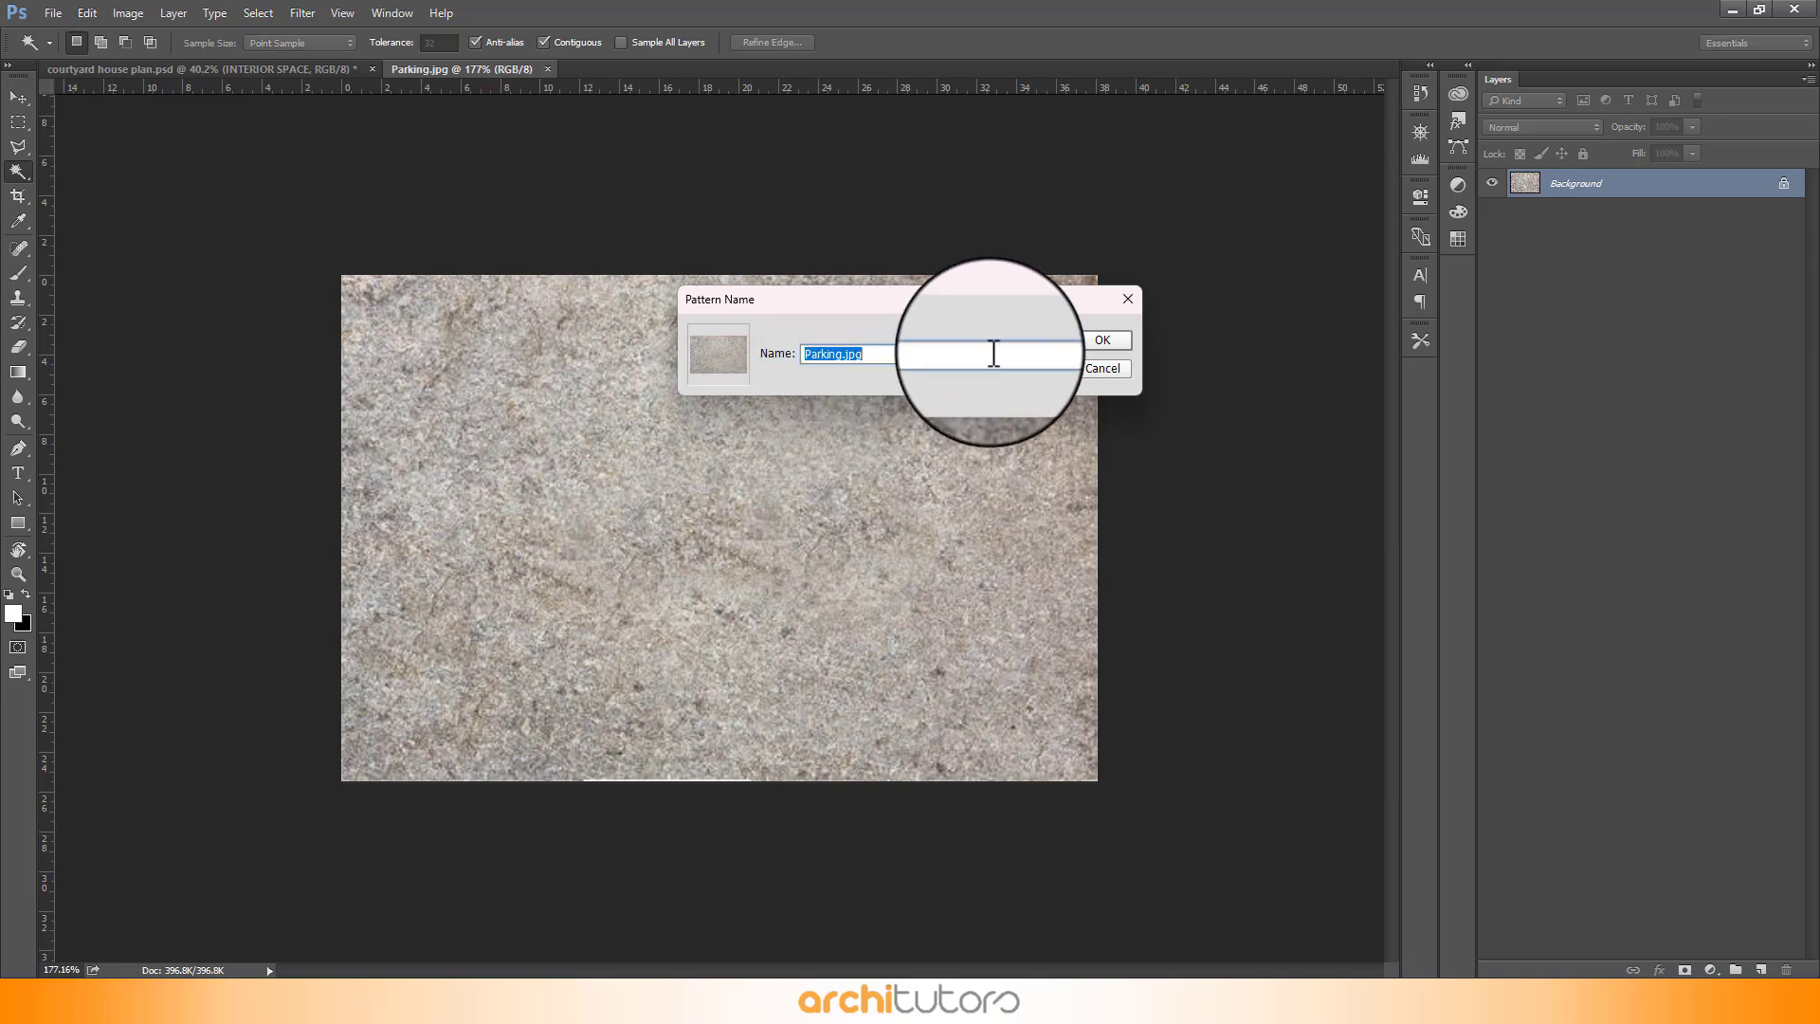
click(1105, 341)
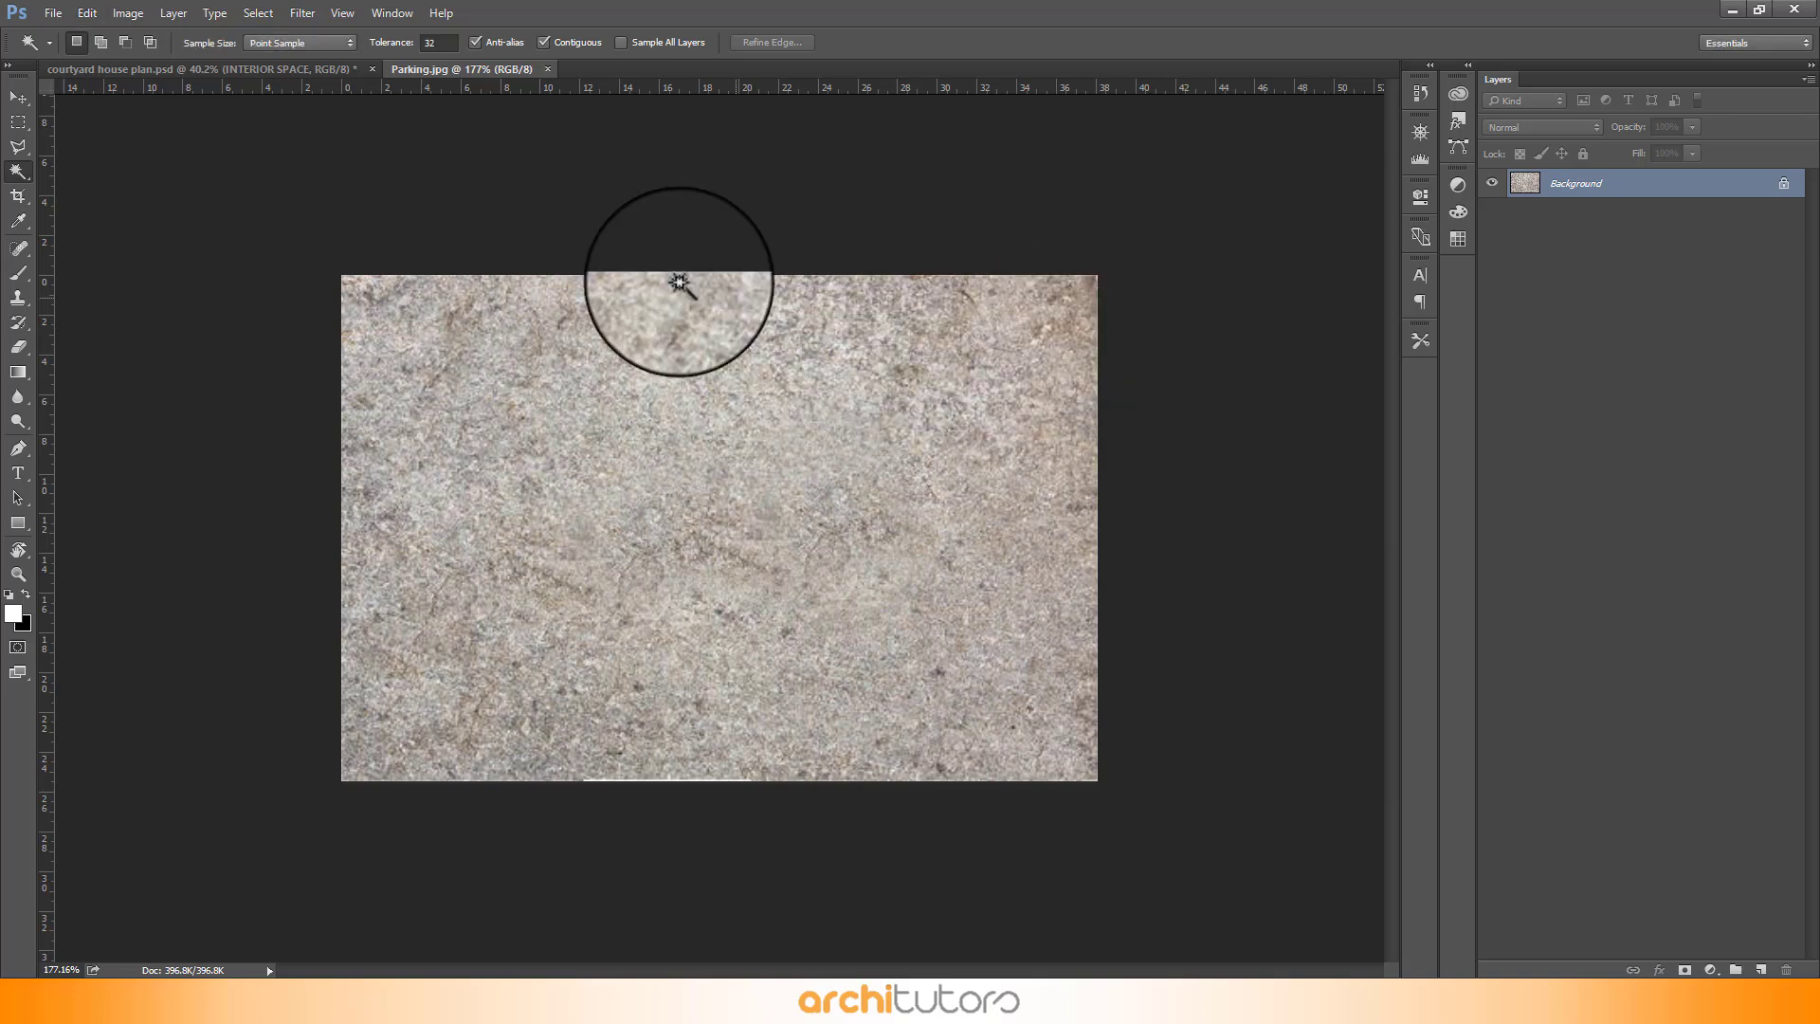
- Return to the courtyard house plan document and collapse Group 1 in the layers
click(277, 69)
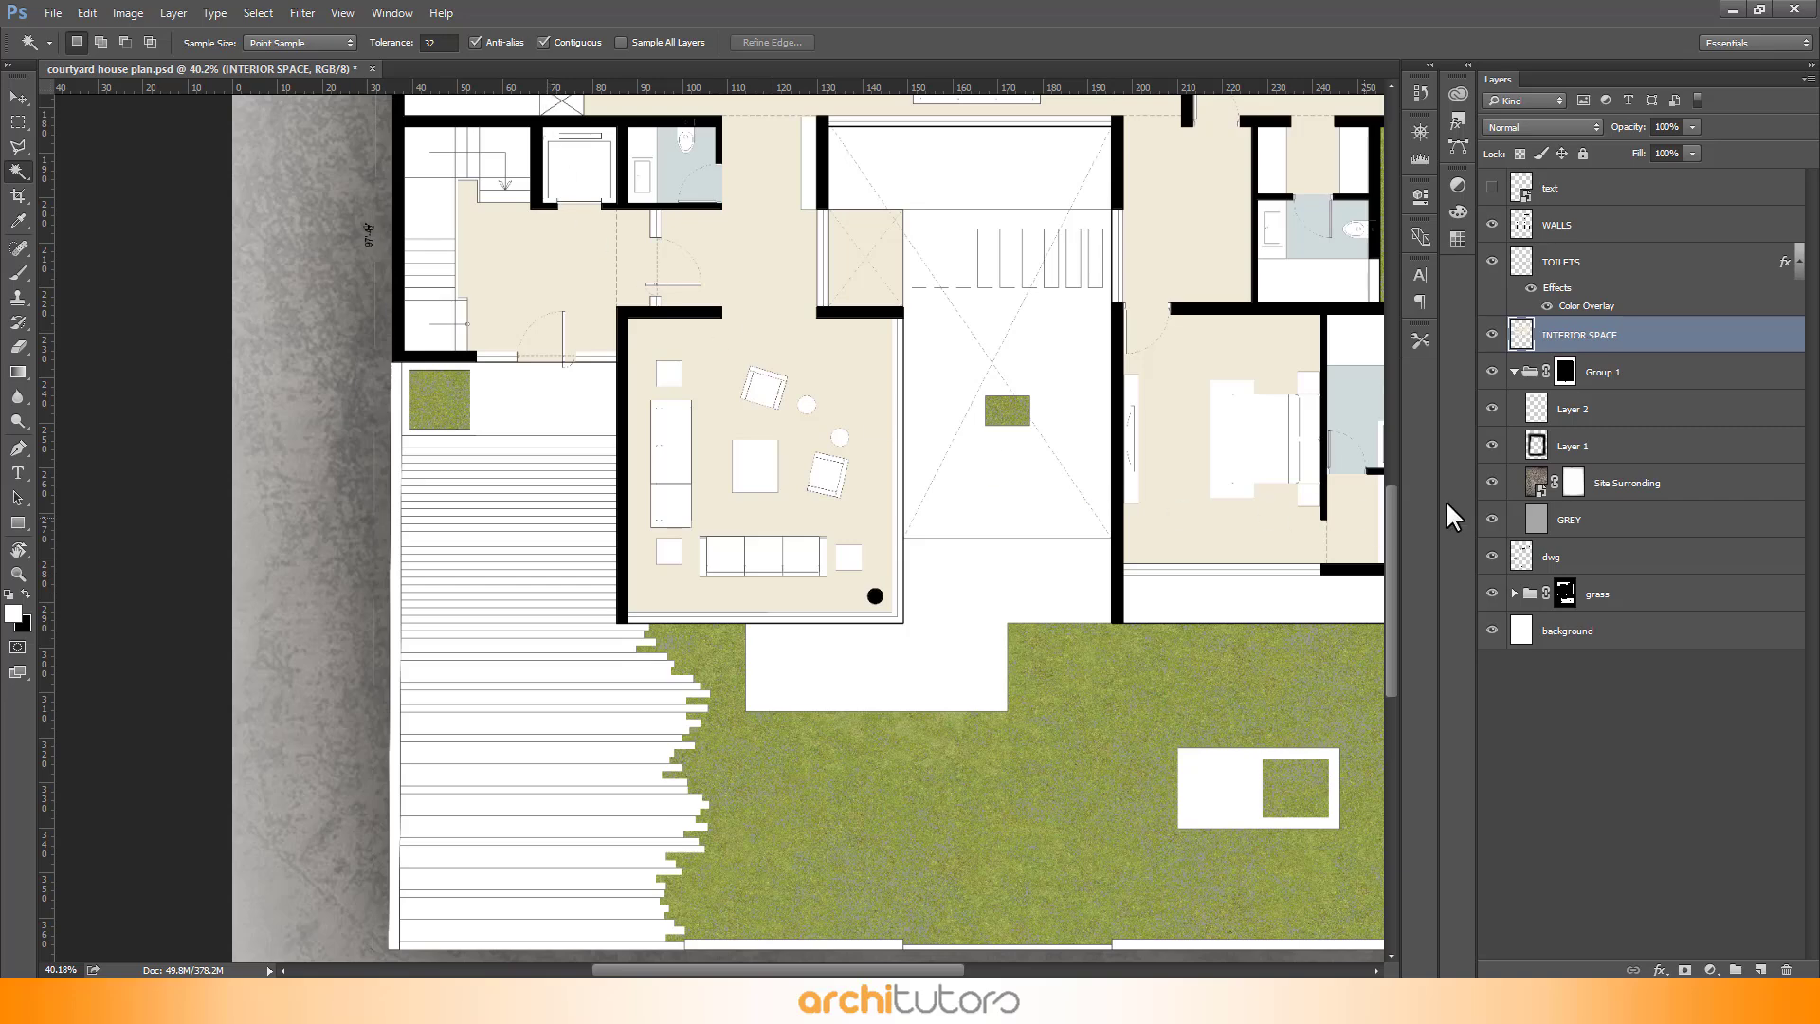
scroll(812, 265, down, 3)
scroll(670, 638, up, 4)
key(w)
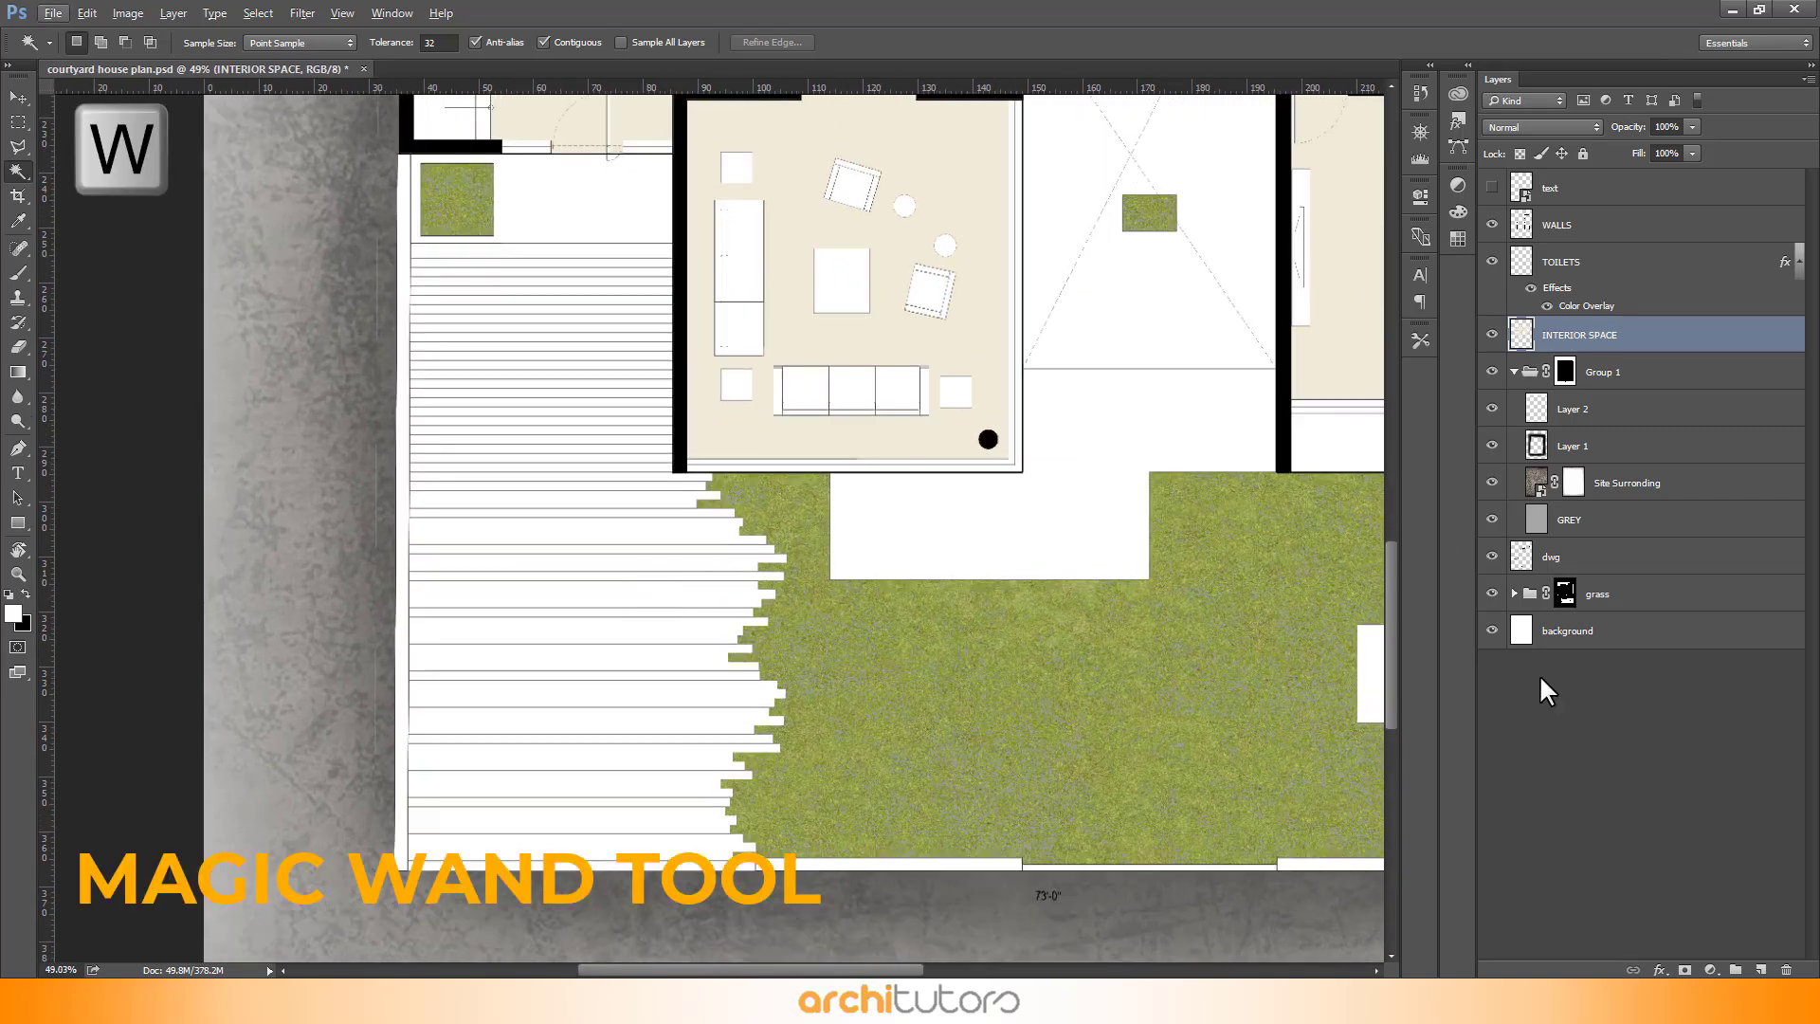
click(1514, 372)
scroll(488, 345, up, 2)
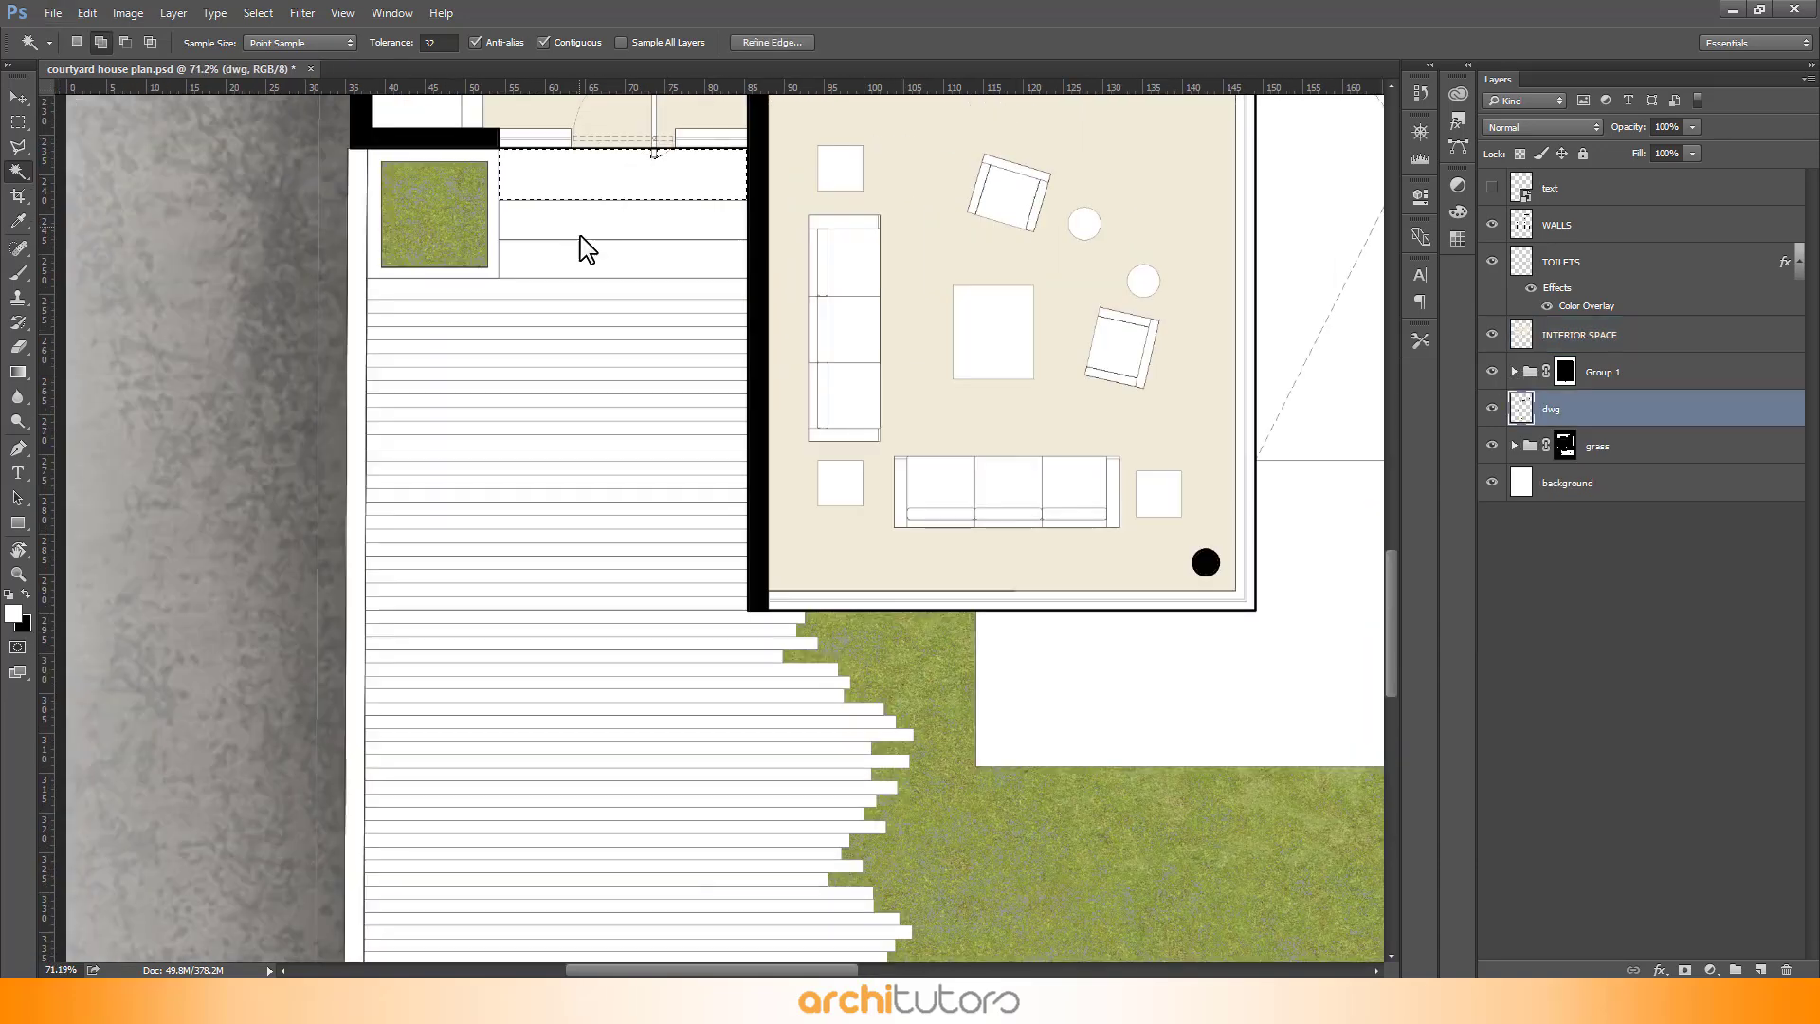
- Select every deck plank strip west of the living room with the Magic Wand, adding each board to the selection
shift+click(573, 257)
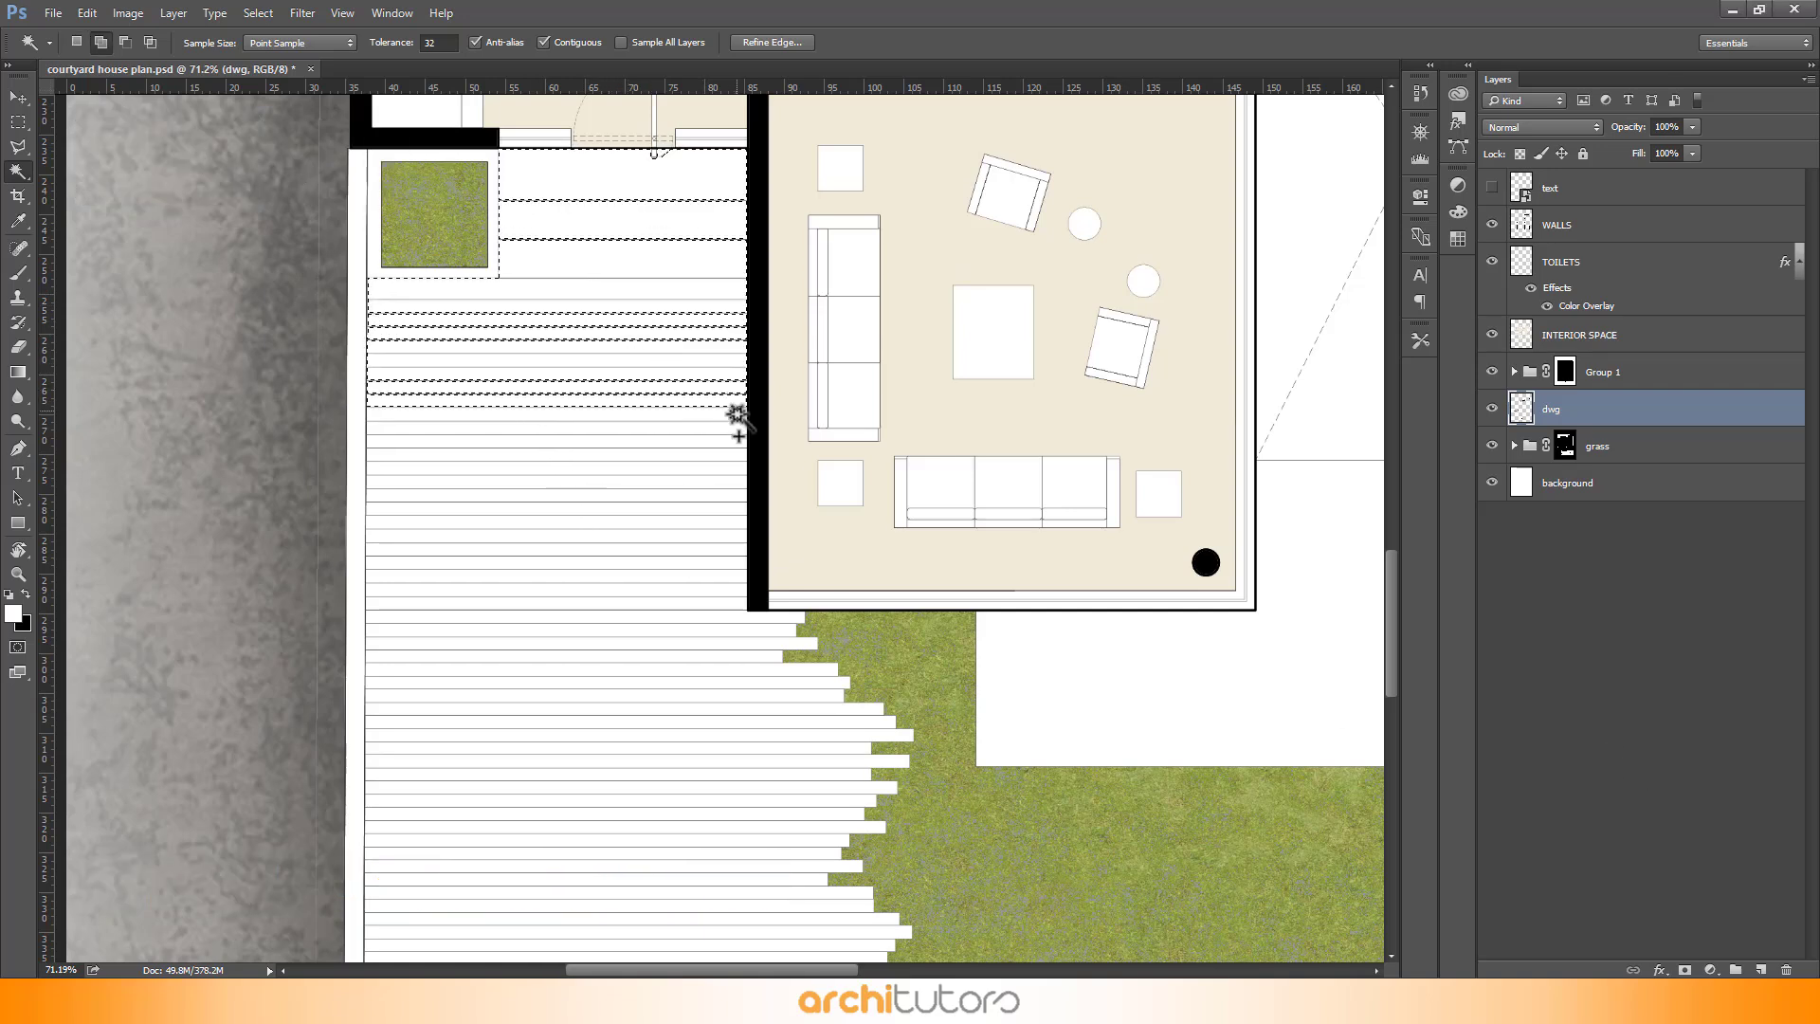
scroll(758, 611, up, 4)
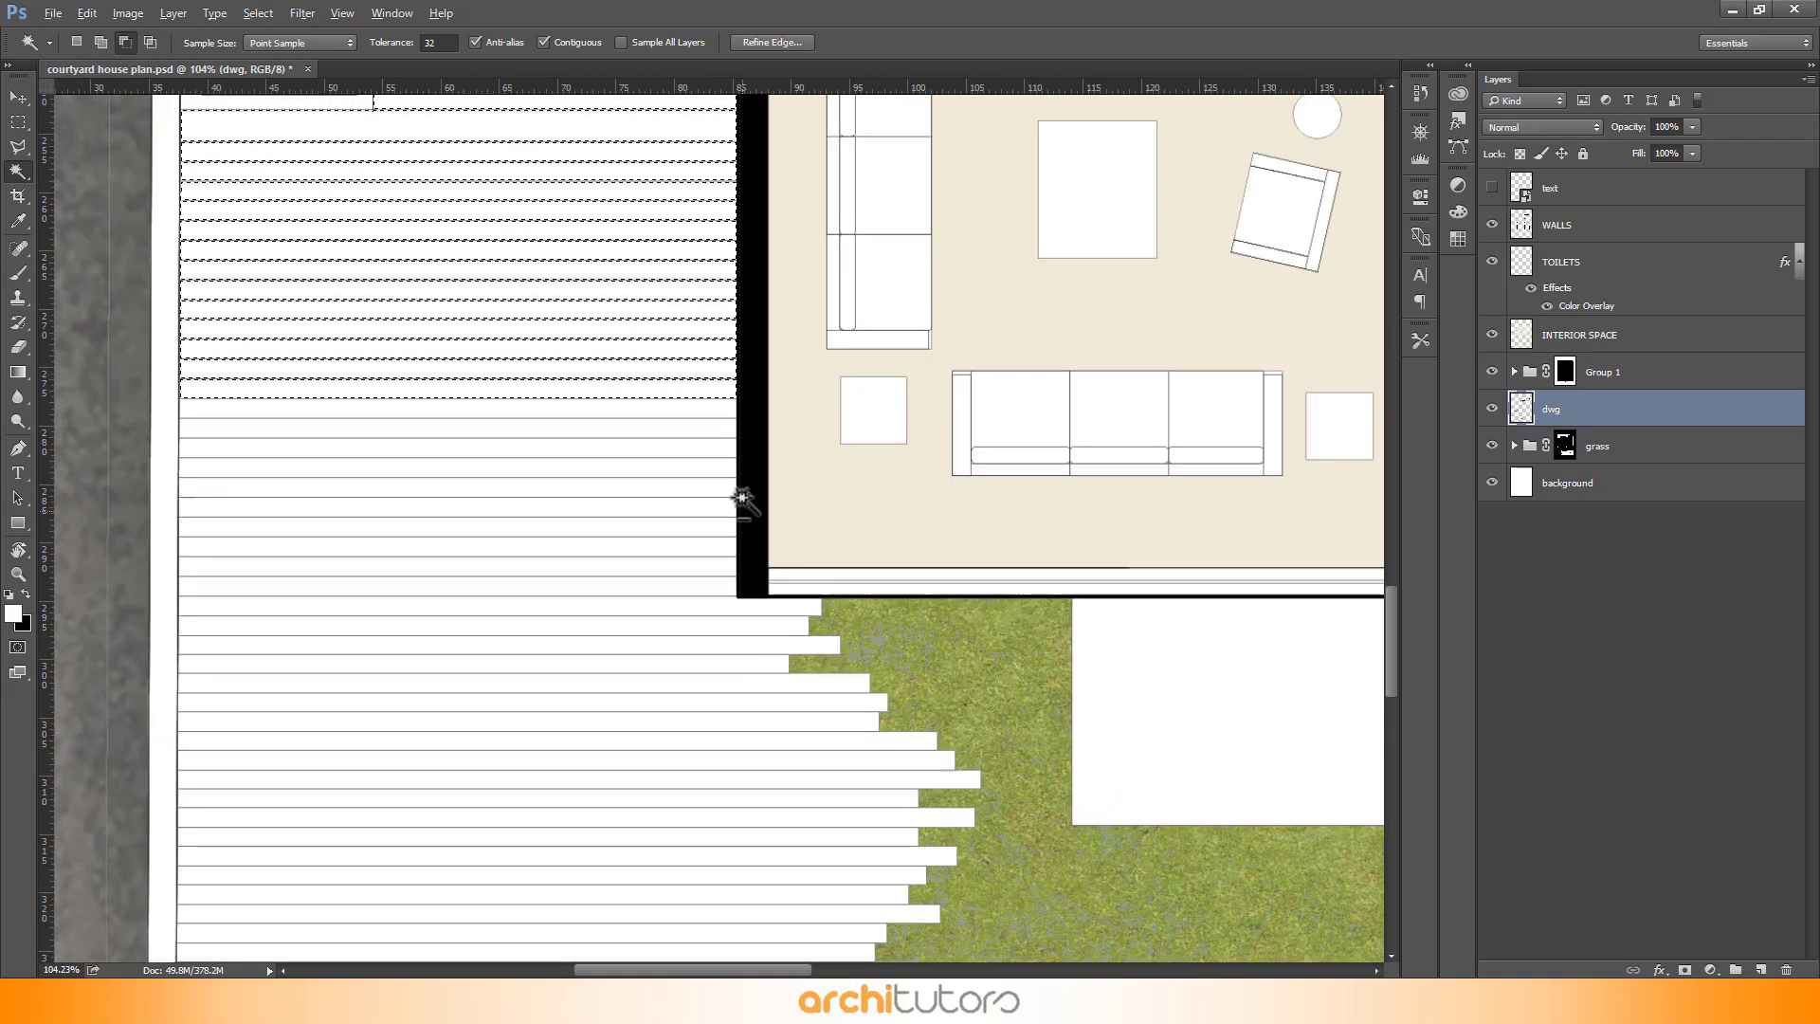
shift+click(713, 410)
shift+click(710, 428)
shift+click(709, 448)
shift+click(707, 467)
shift+click(704, 488)
shift+click(694, 507)
shift+click(686, 527)
shift+click(685, 547)
shift+click(690, 583)
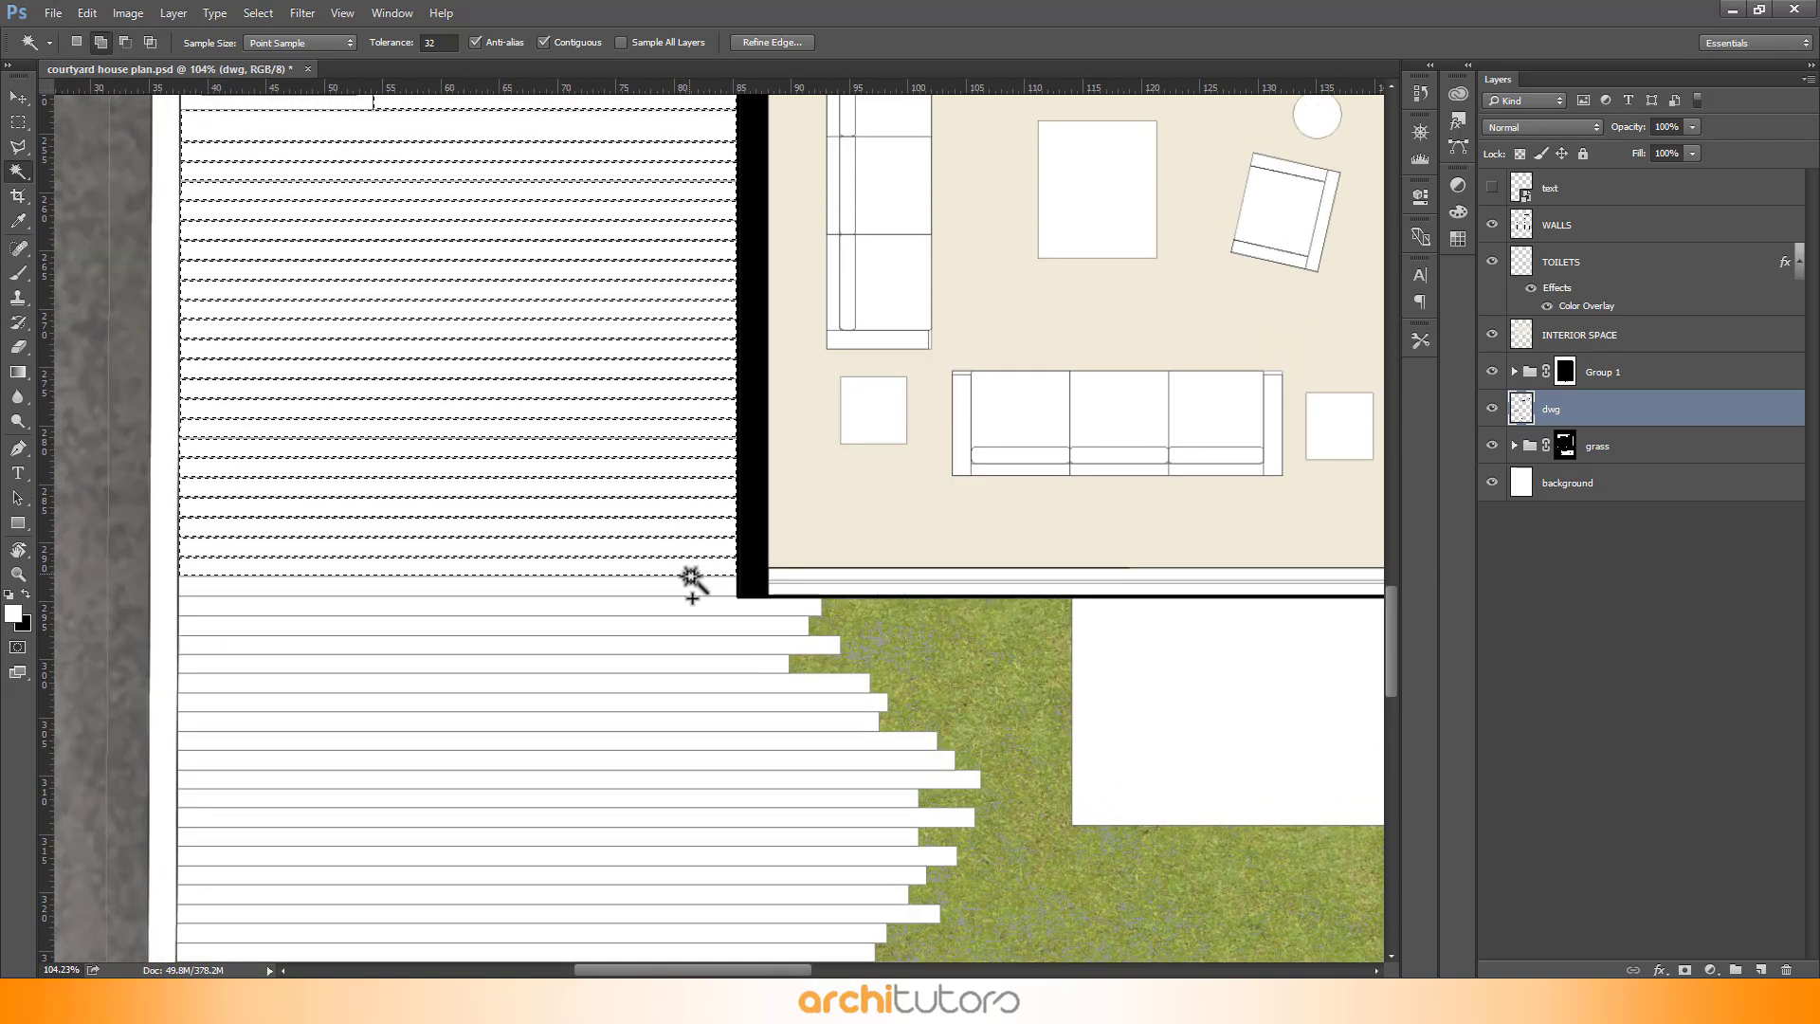
shift+click(706, 606)
shift+click(735, 625)
shift+click(763, 644)
shift+click(792, 663)
shift+click(824, 683)
shift+click(854, 702)
shift+click(869, 726)
shift+click(858, 740)
shift+click(844, 759)
shift+click(828, 779)
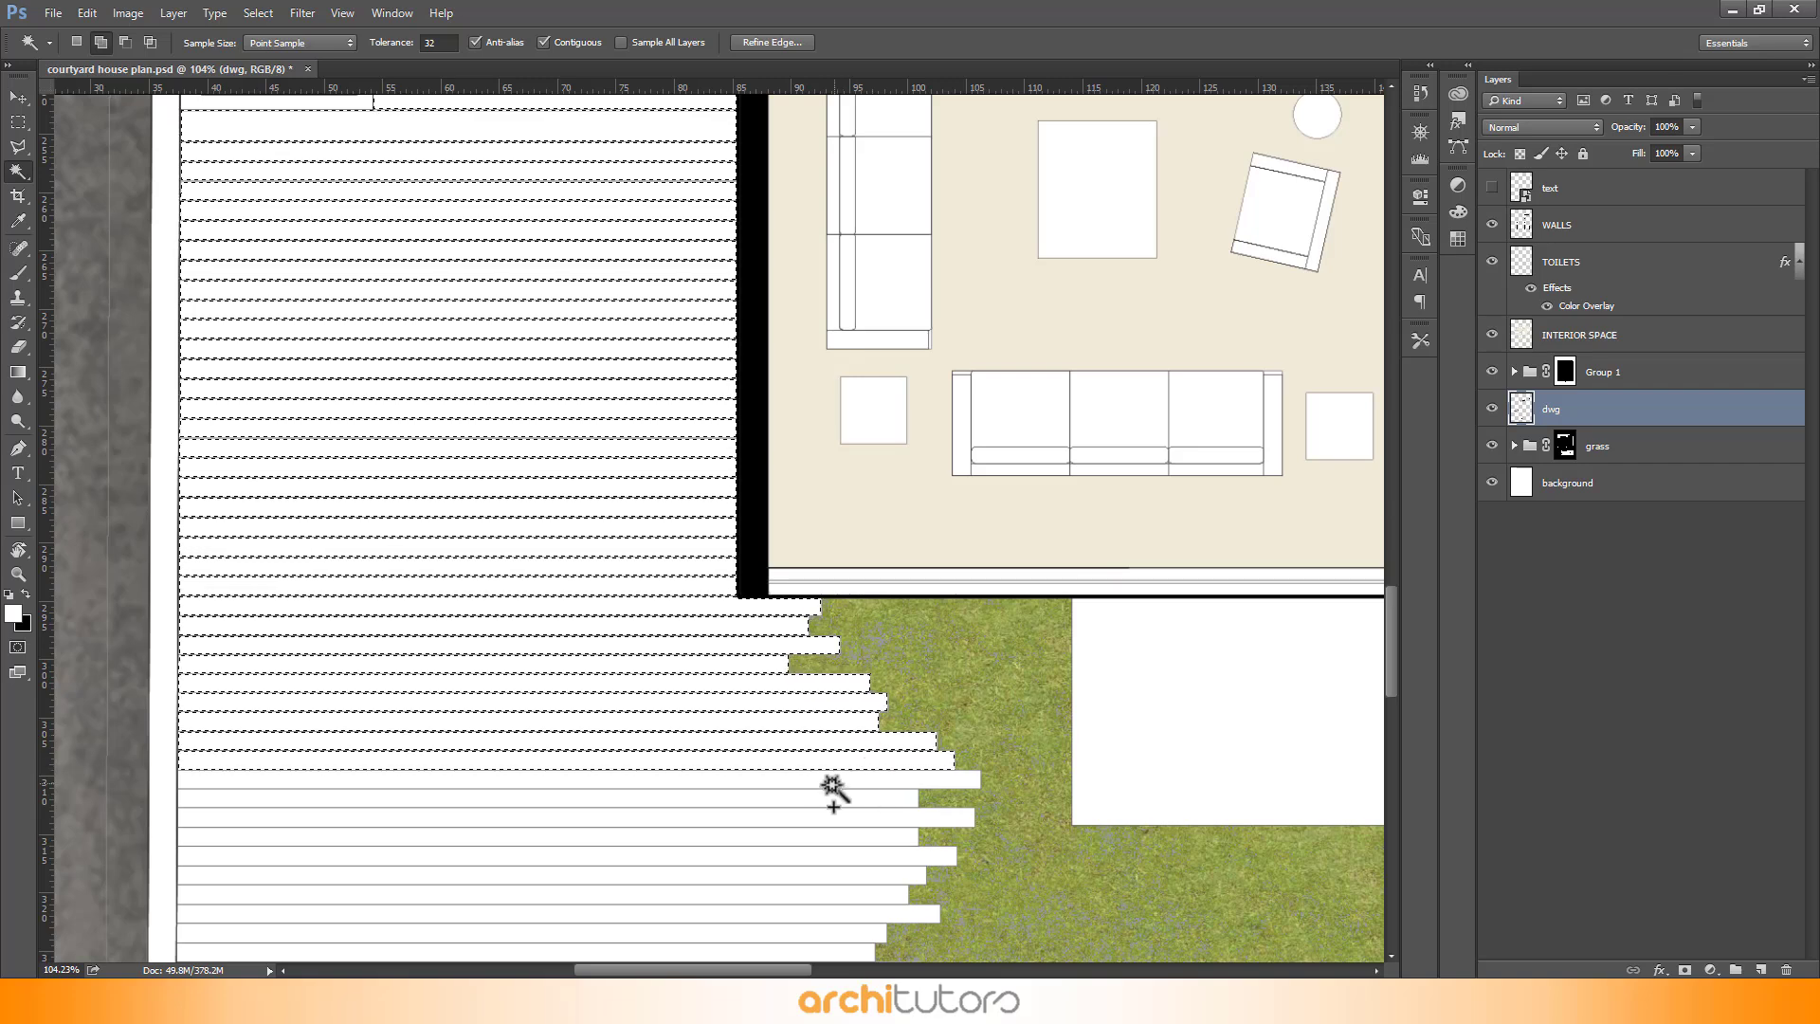
scroll(886, 610, down, 5)
scroll(899, 478, down, 4)
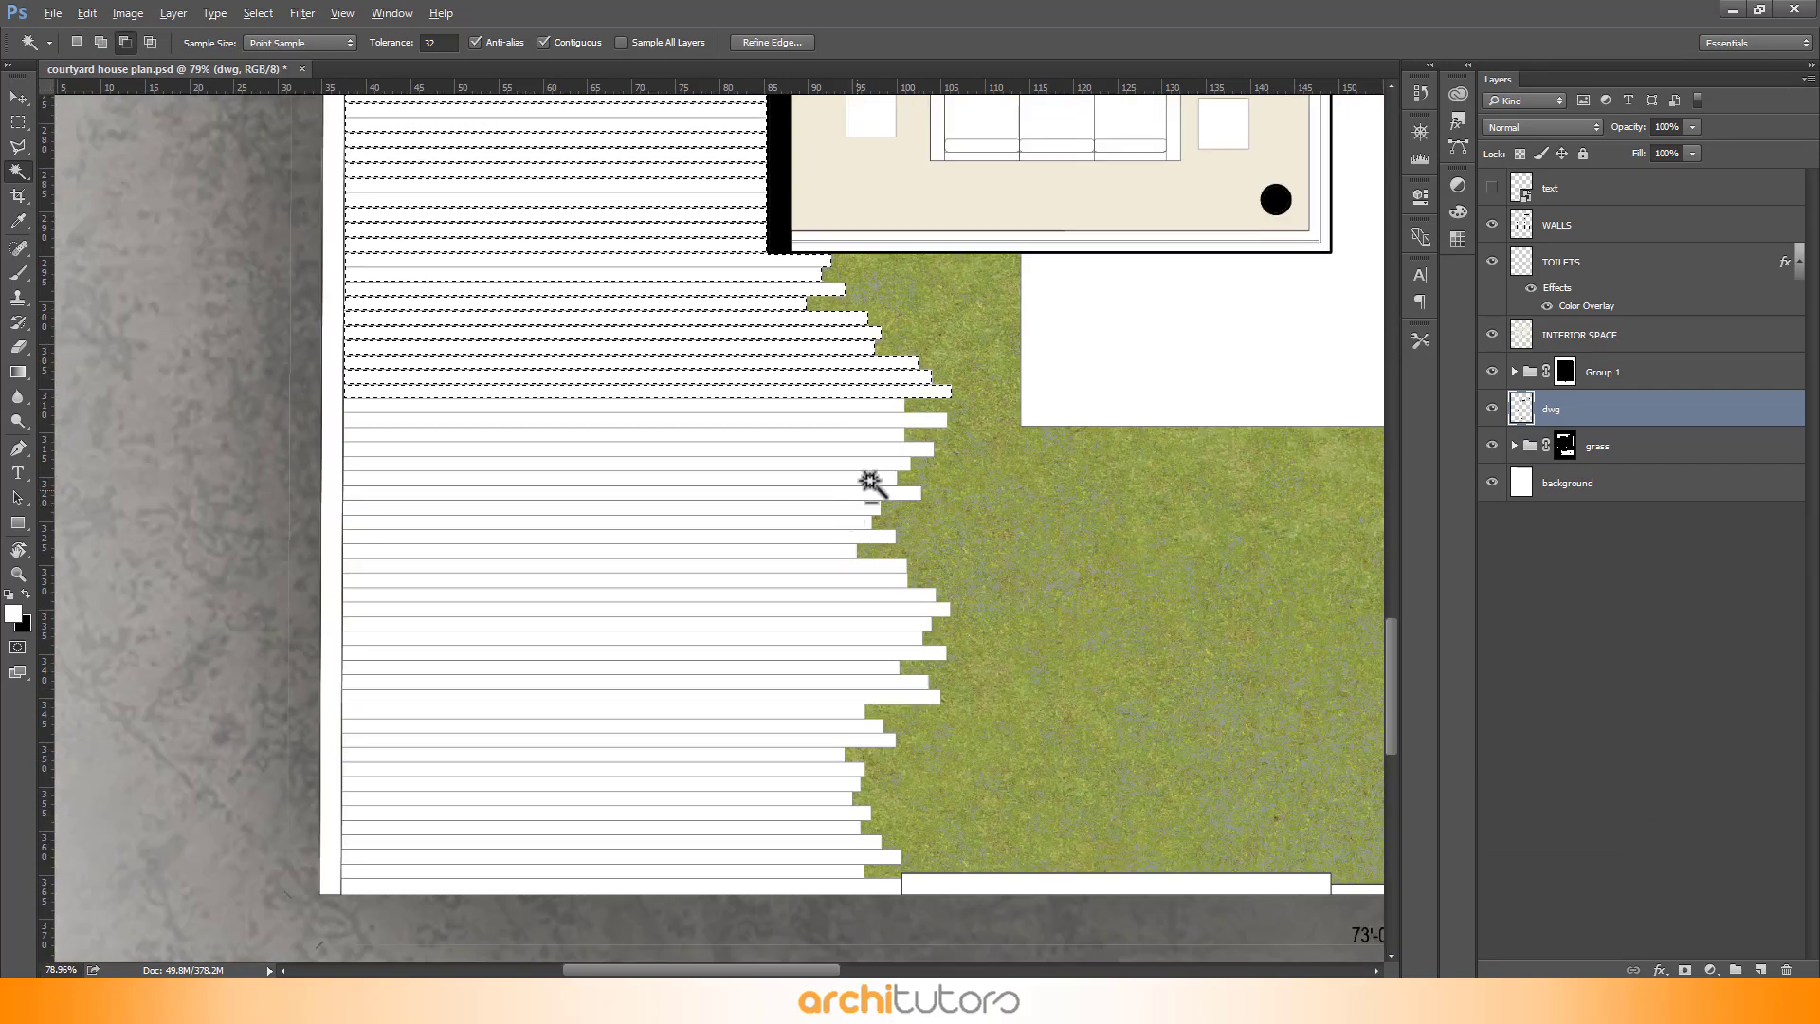
shift+click(867, 406)
shift+click(862, 421)
shift+click(854, 435)
shift+click(845, 449)
shift+click(839, 464)
shift+click(838, 478)
shift+click(847, 494)
shift+click(845, 509)
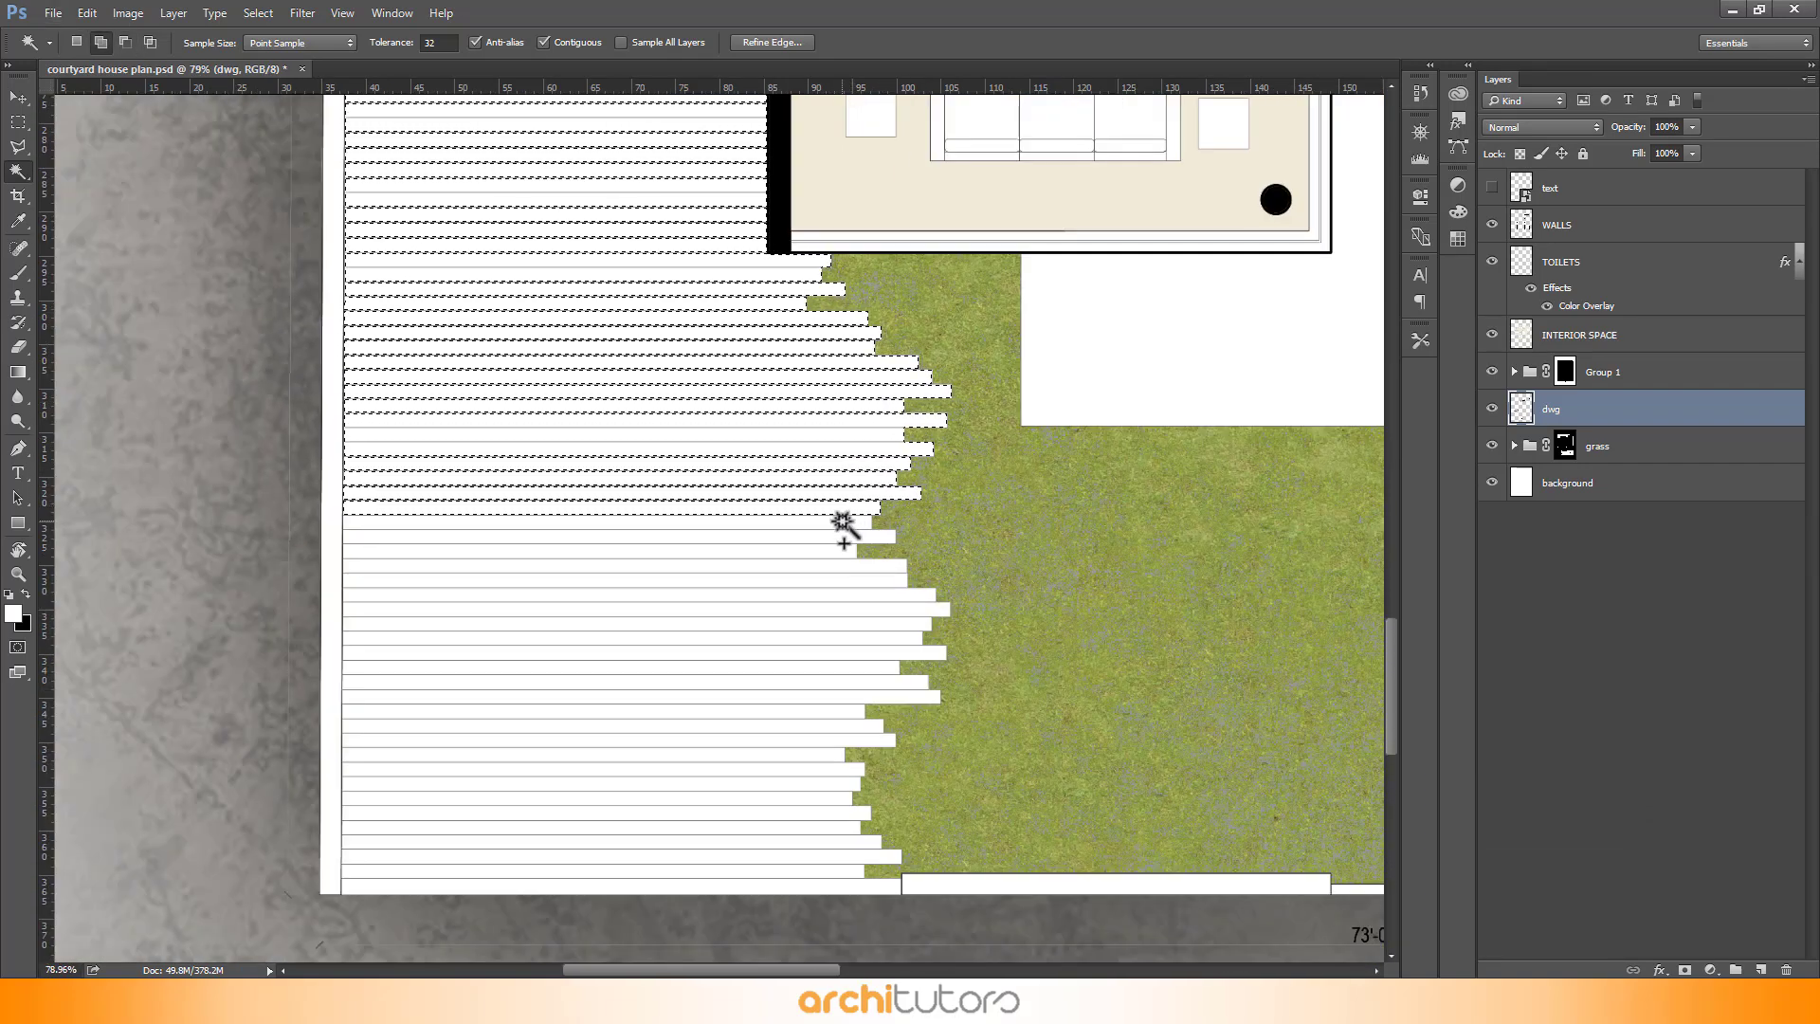
shift+click(838, 524)
shift+click(826, 539)
shift+click(817, 567)
shift+click(824, 582)
shift+click(833, 593)
shift+click(827, 610)
shift+click(820, 624)
shift+click(811, 639)
shift+click(805, 654)
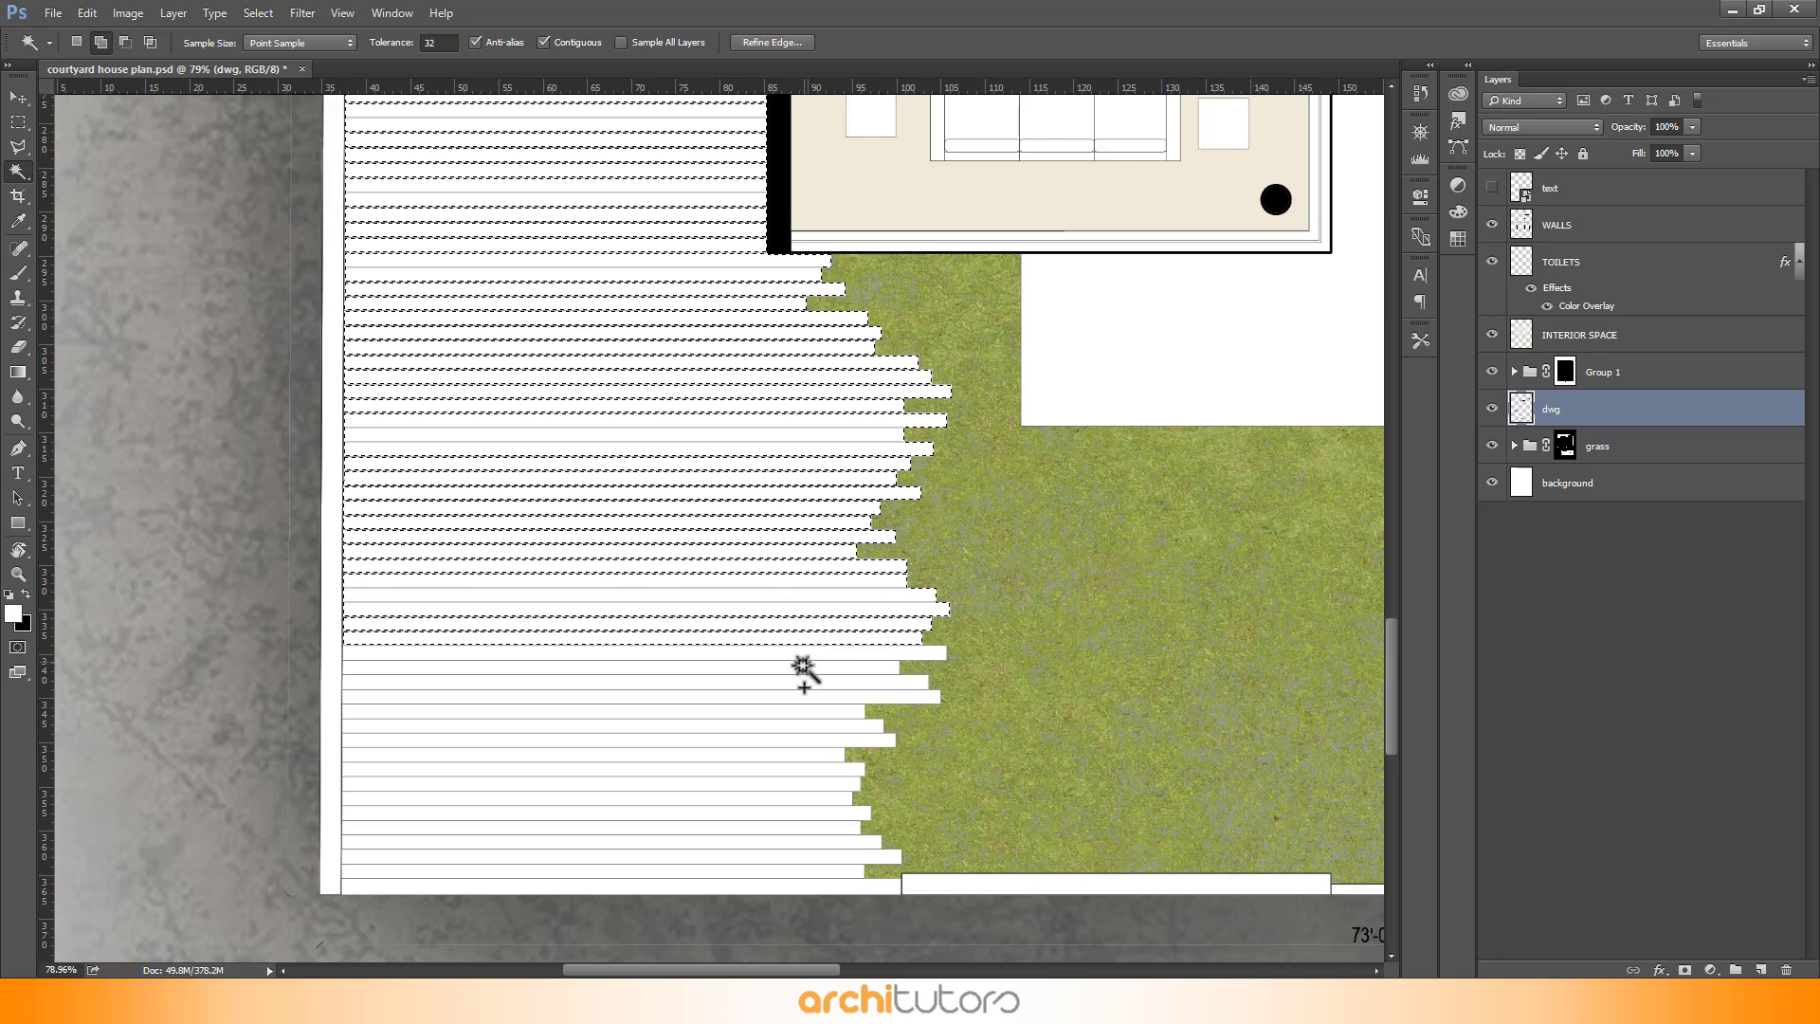
shift+click(802, 681)
shift+click(801, 696)
shift+click(799, 711)
shift+click(783, 726)
shift+click(758, 741)
shift+click(758, 755)
shift+click(770, 769)
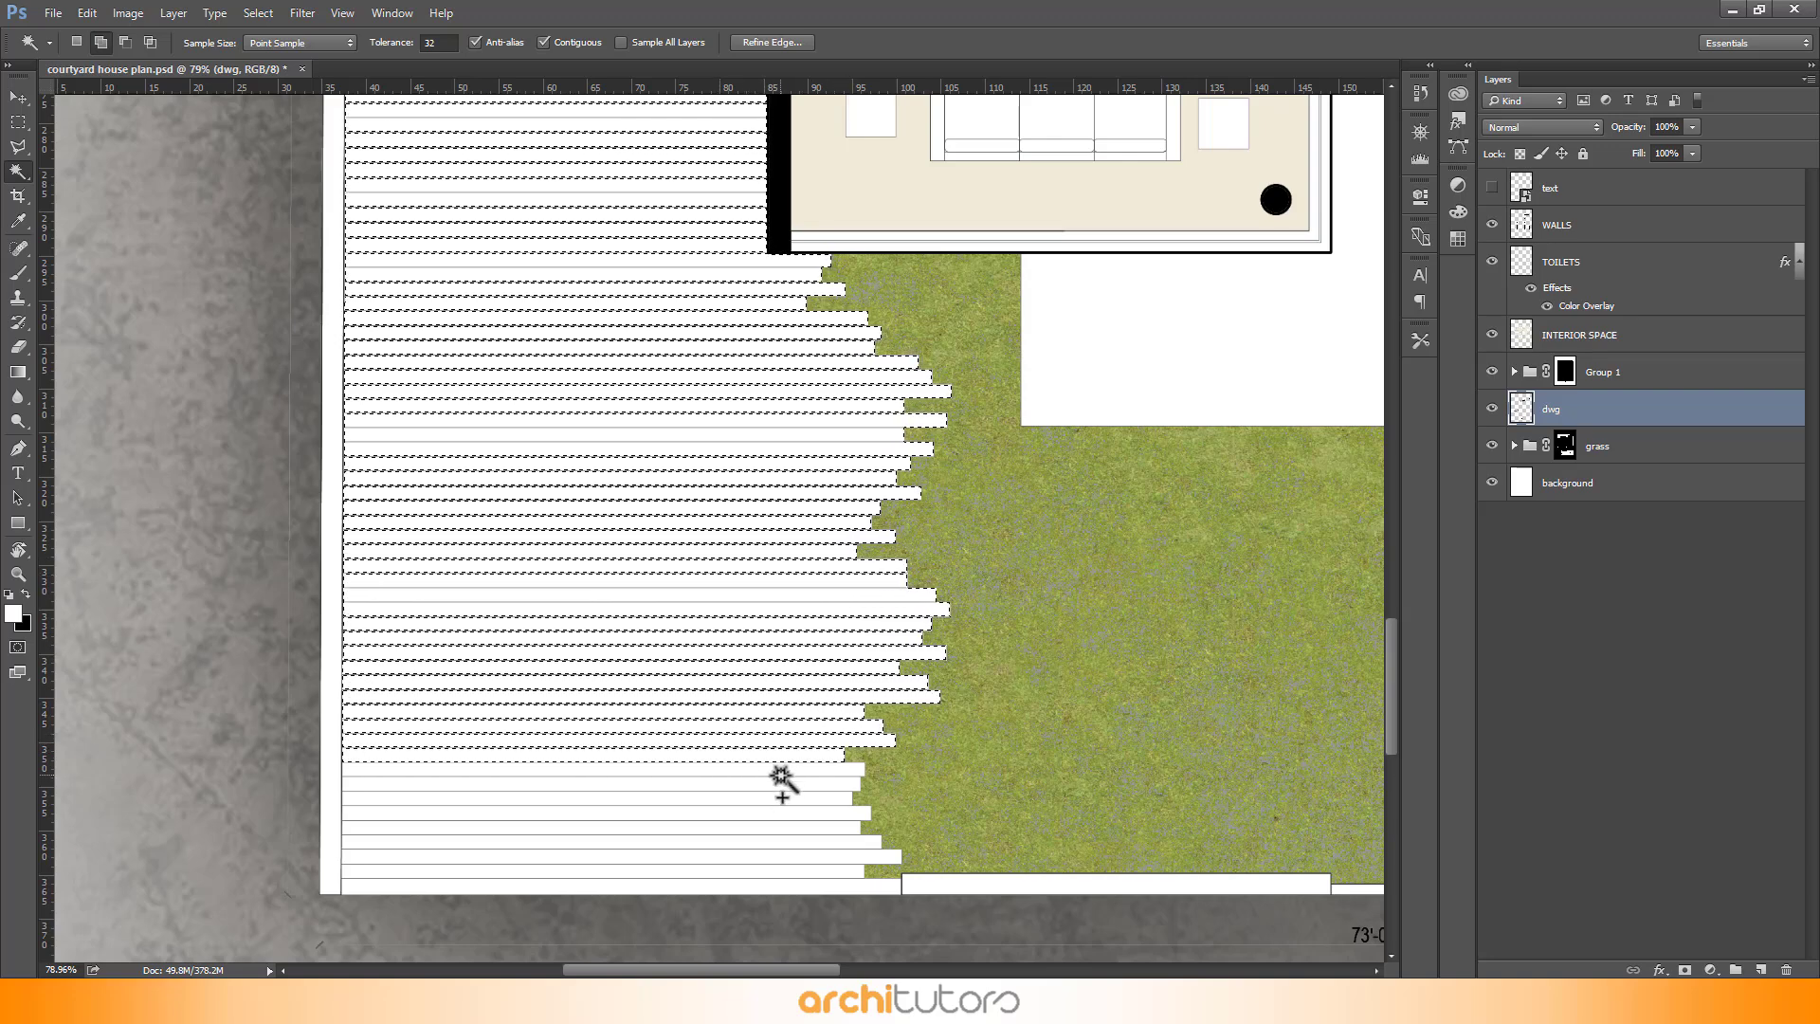
shift+click(783, 785)
shift+click(796, 799)
shift+click(806, 814)
shift+click(800, 827)
shift+click(792, 843)
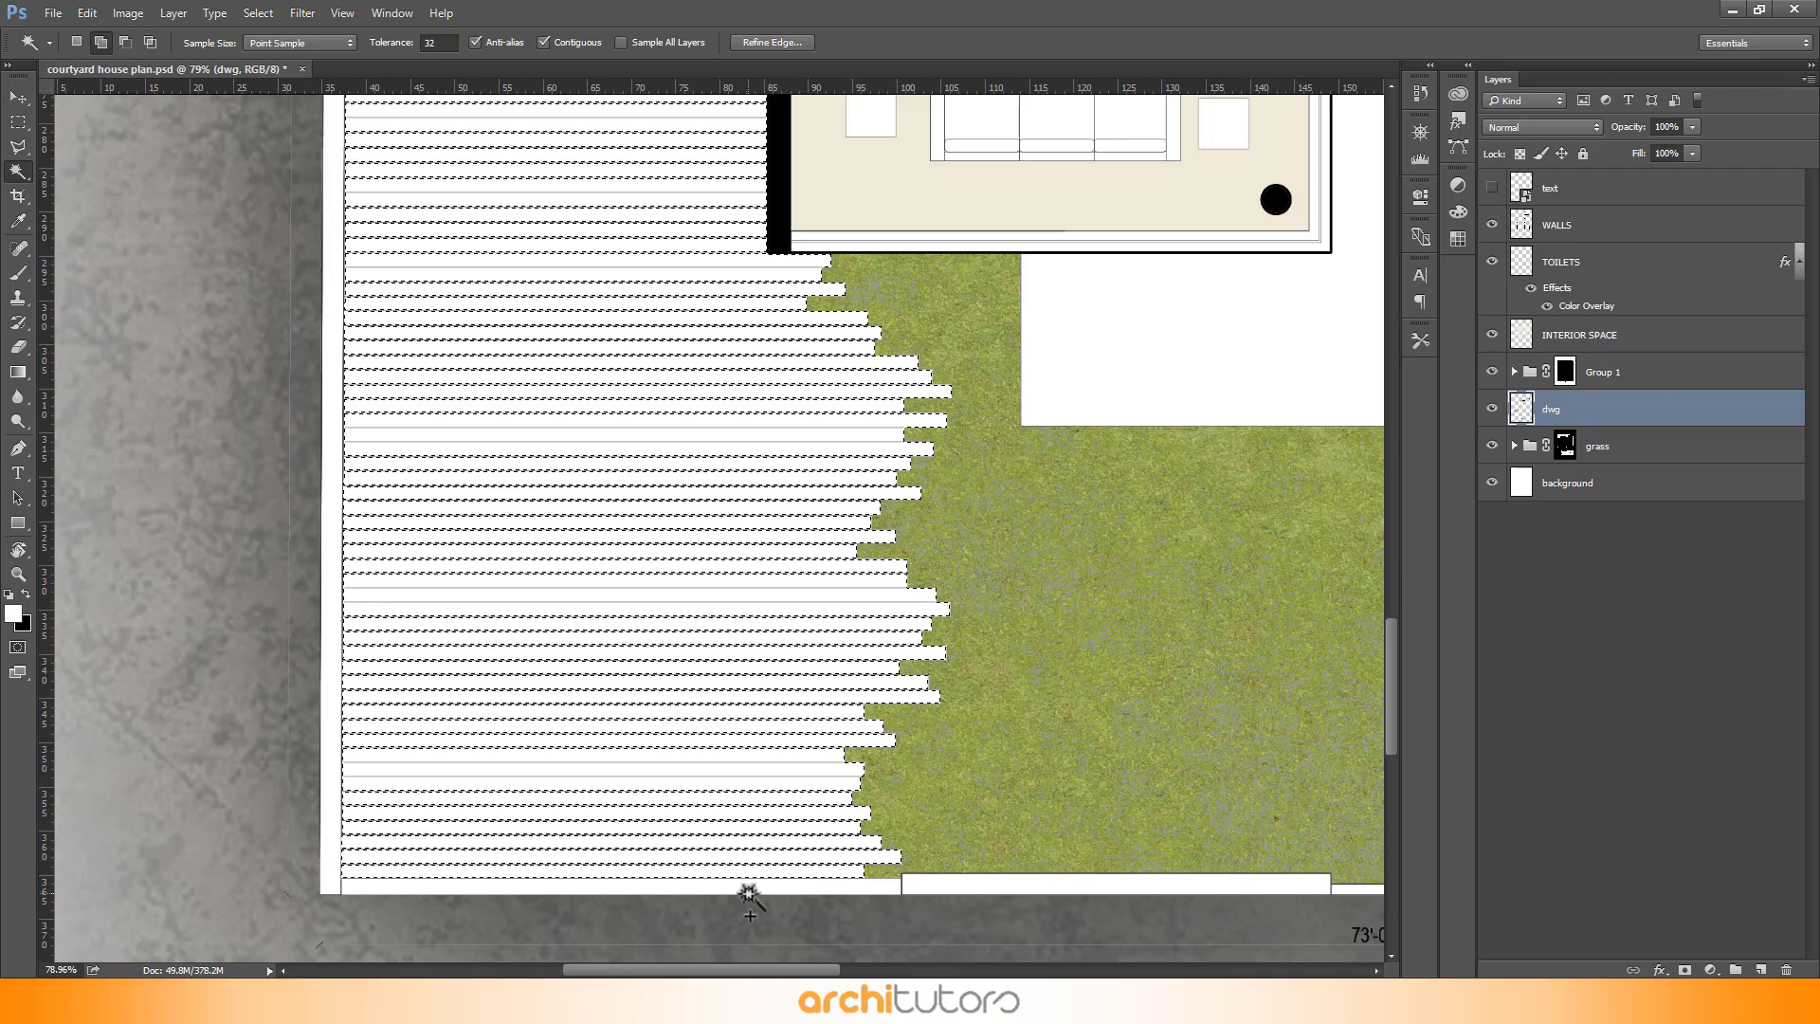
scroll(711, 825, down, 3)
scroll(548, 455, up, 3)
scroll(554, 470, up, 1)
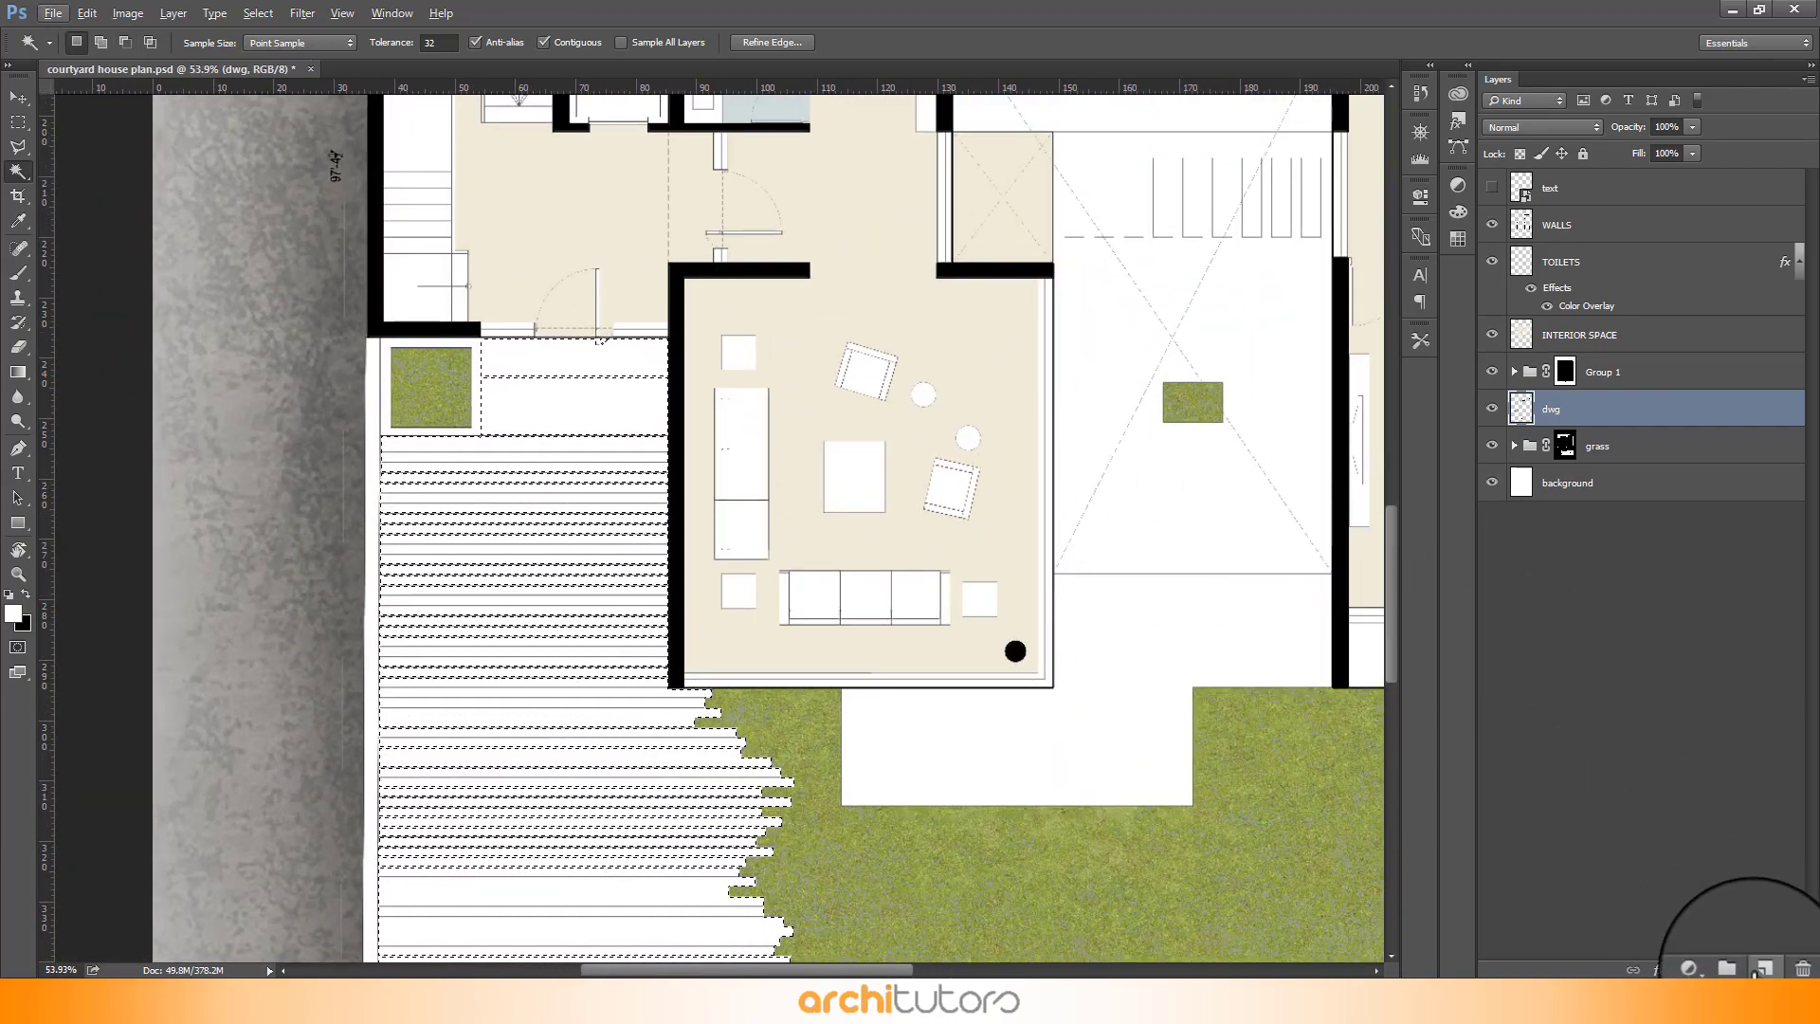
- Create a new layer and fill the deck selection with the grey colour d0d0d0
click(1758, 969)
key(shift+BackSpace)
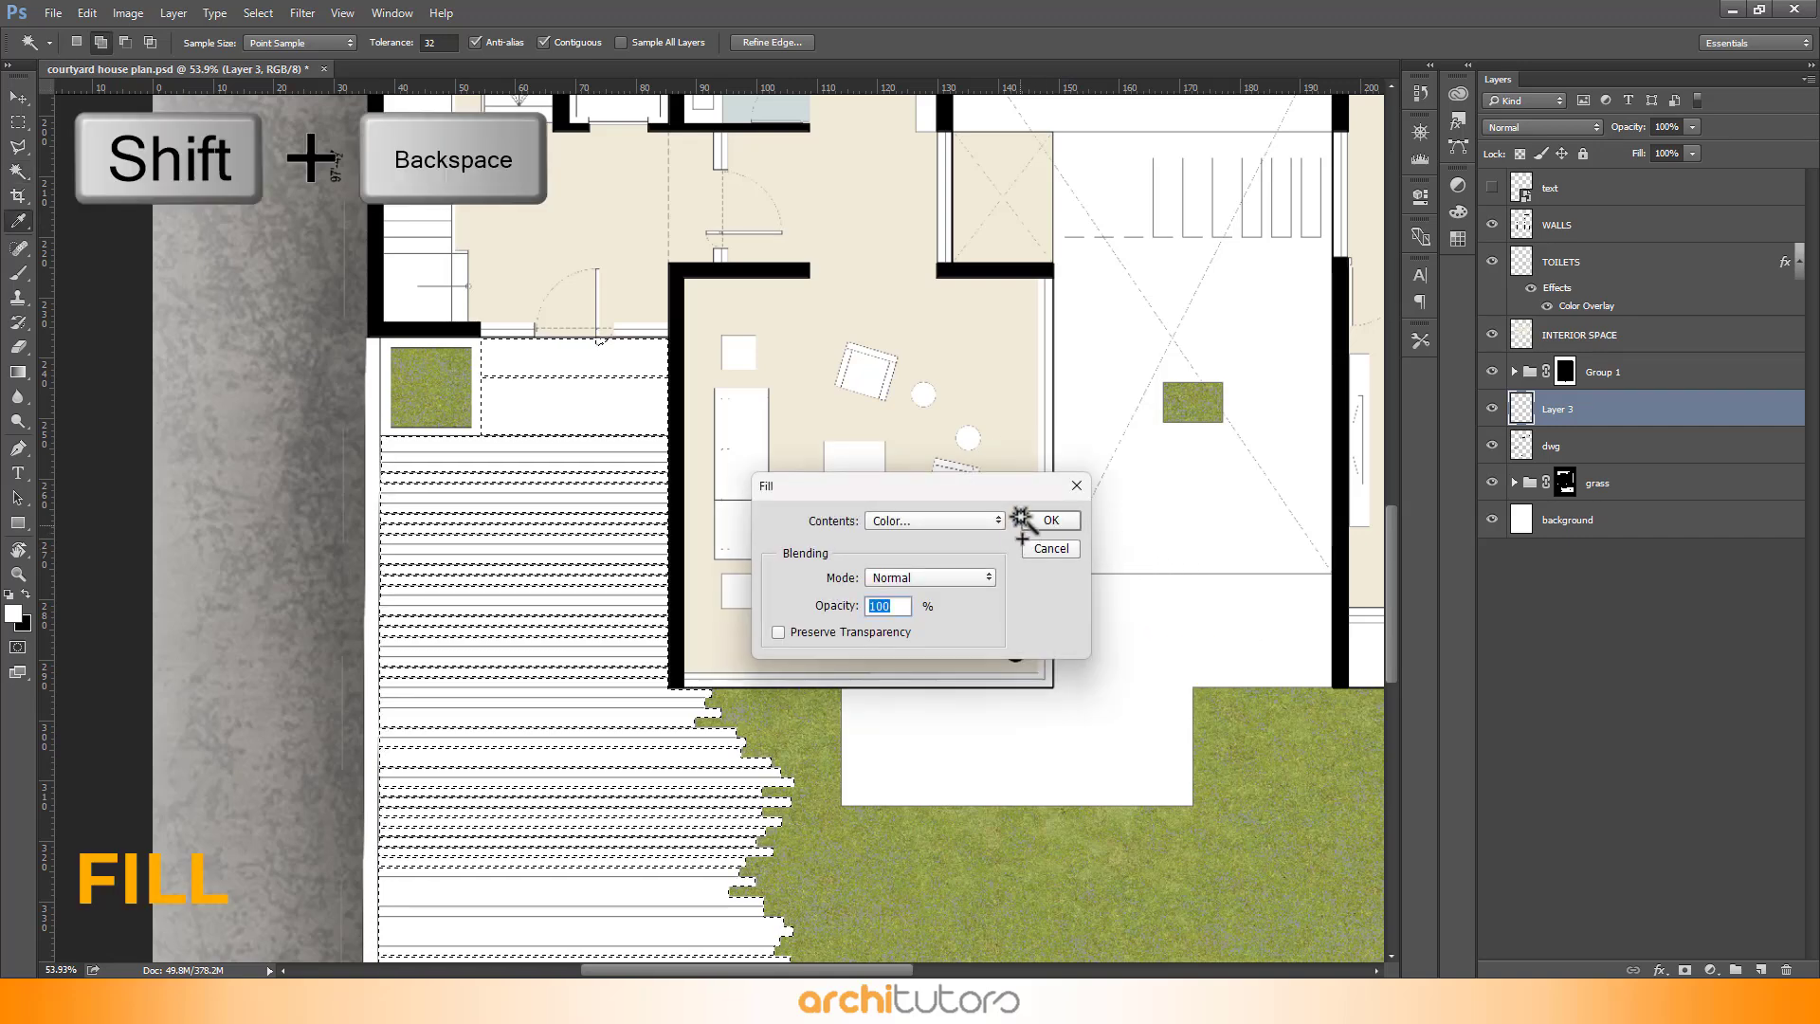
click(935, 520)
click(938, 530)
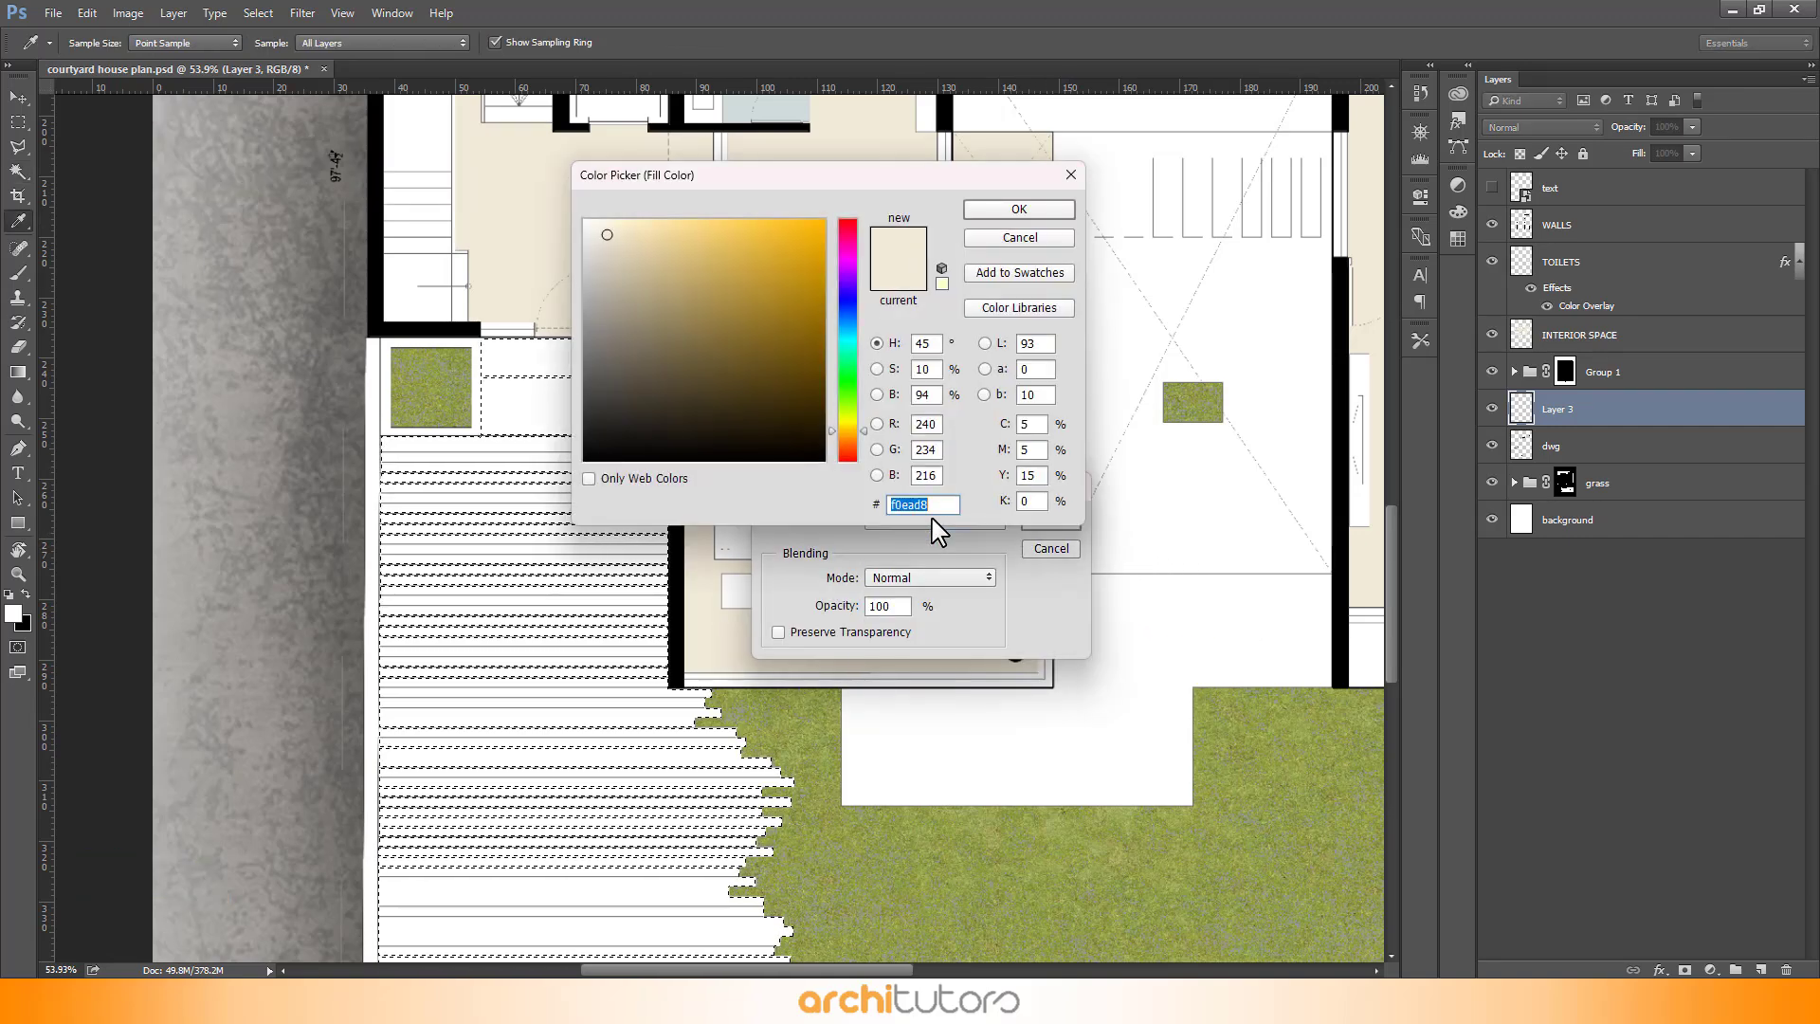
mouse_move(564, 261)
mouse_down()
mouse_move(541, 243)
mouse_move(529, 263)
mouse_up()
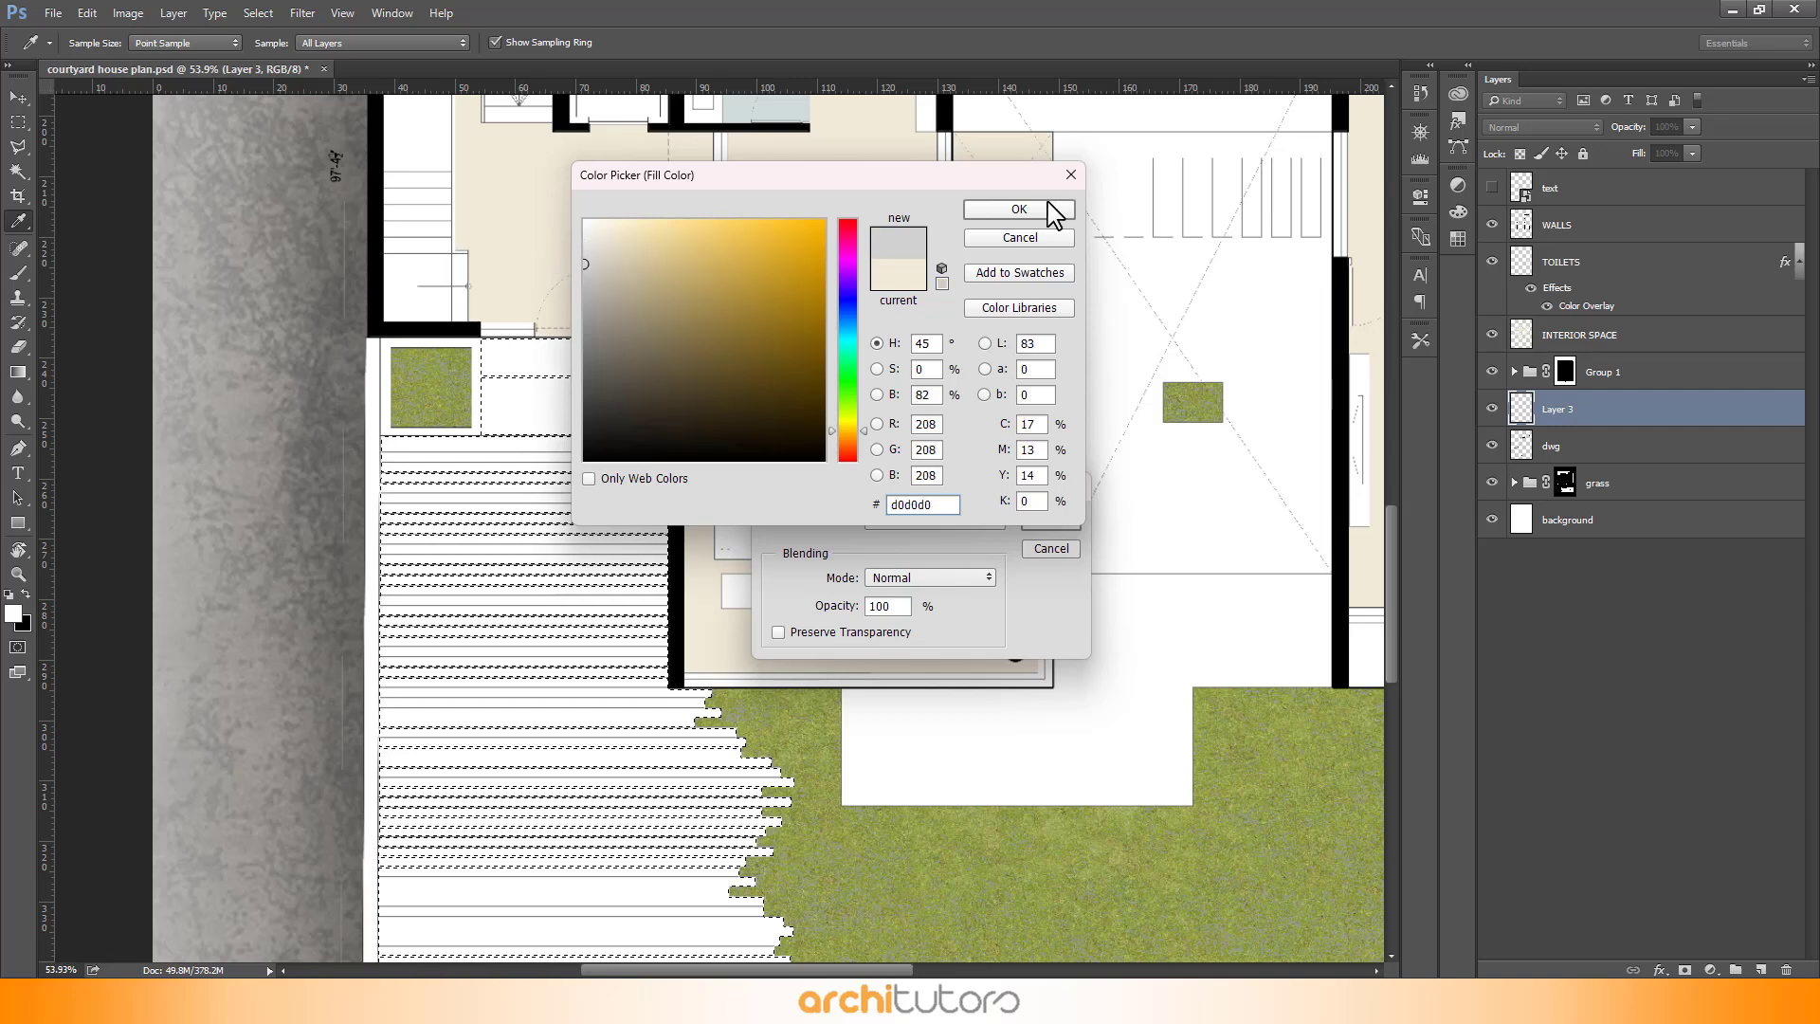
click(1043, 209)
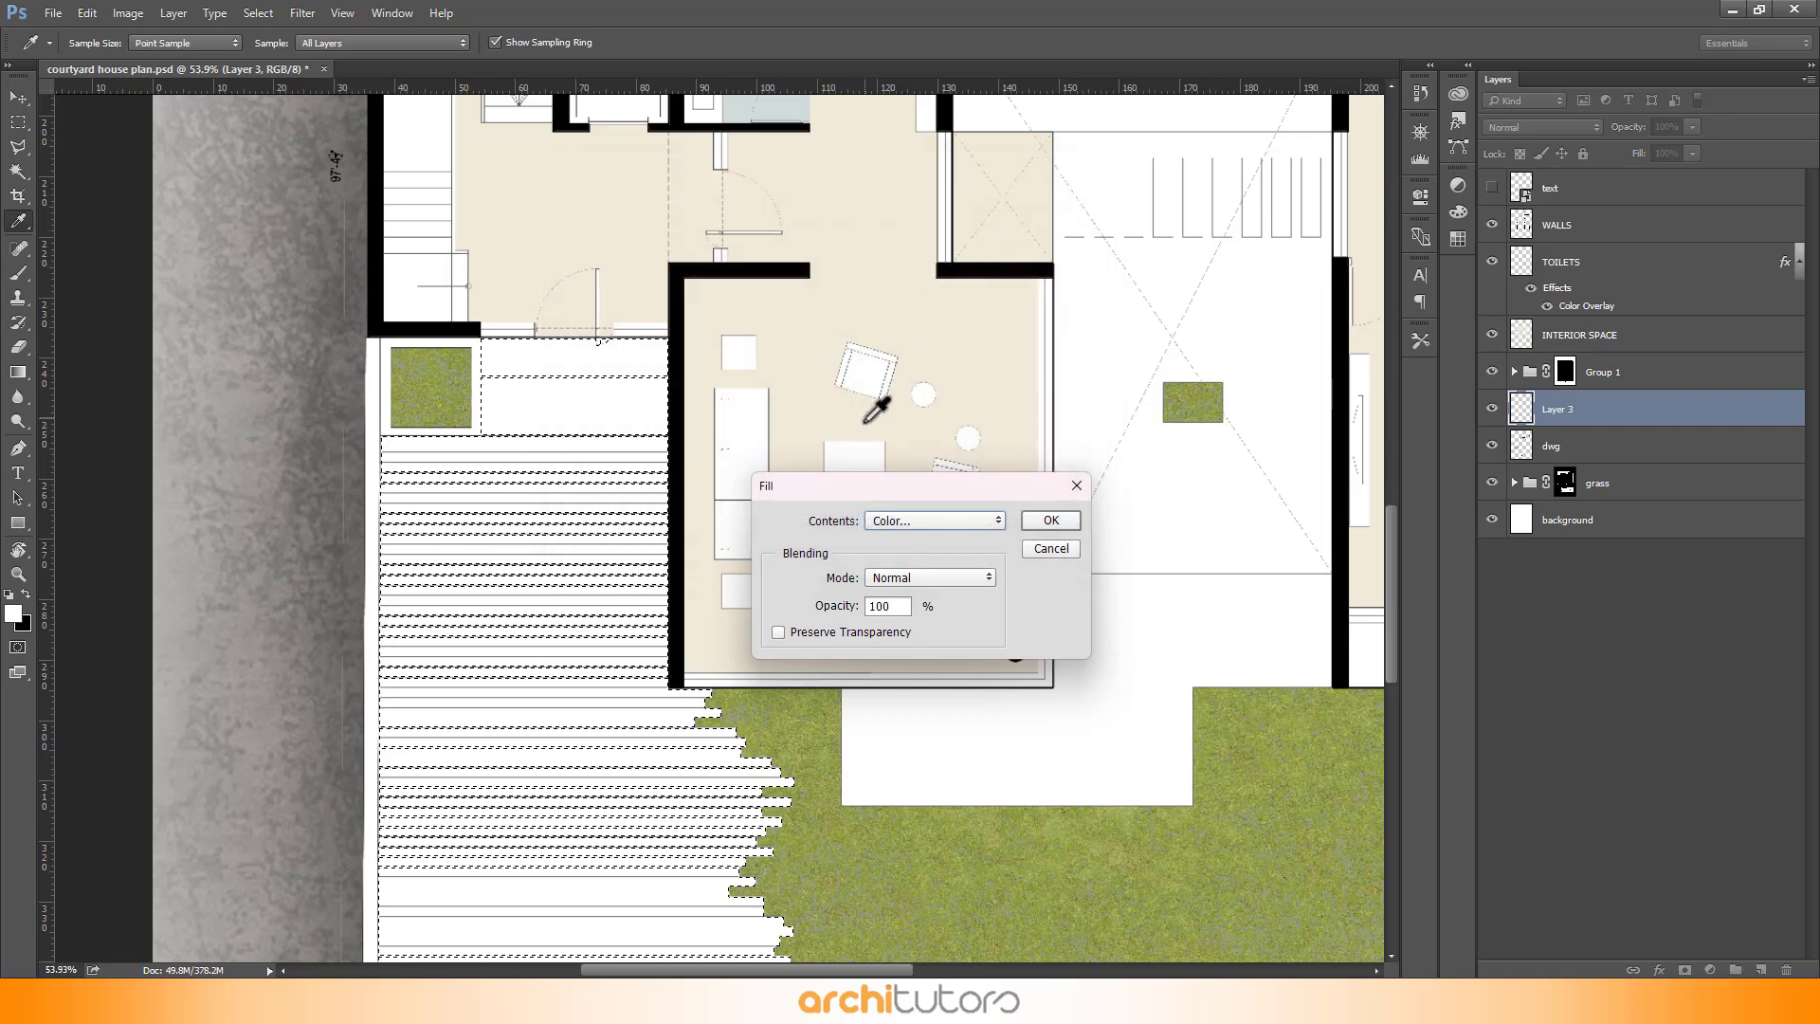
click(1052, 522)
key(w)
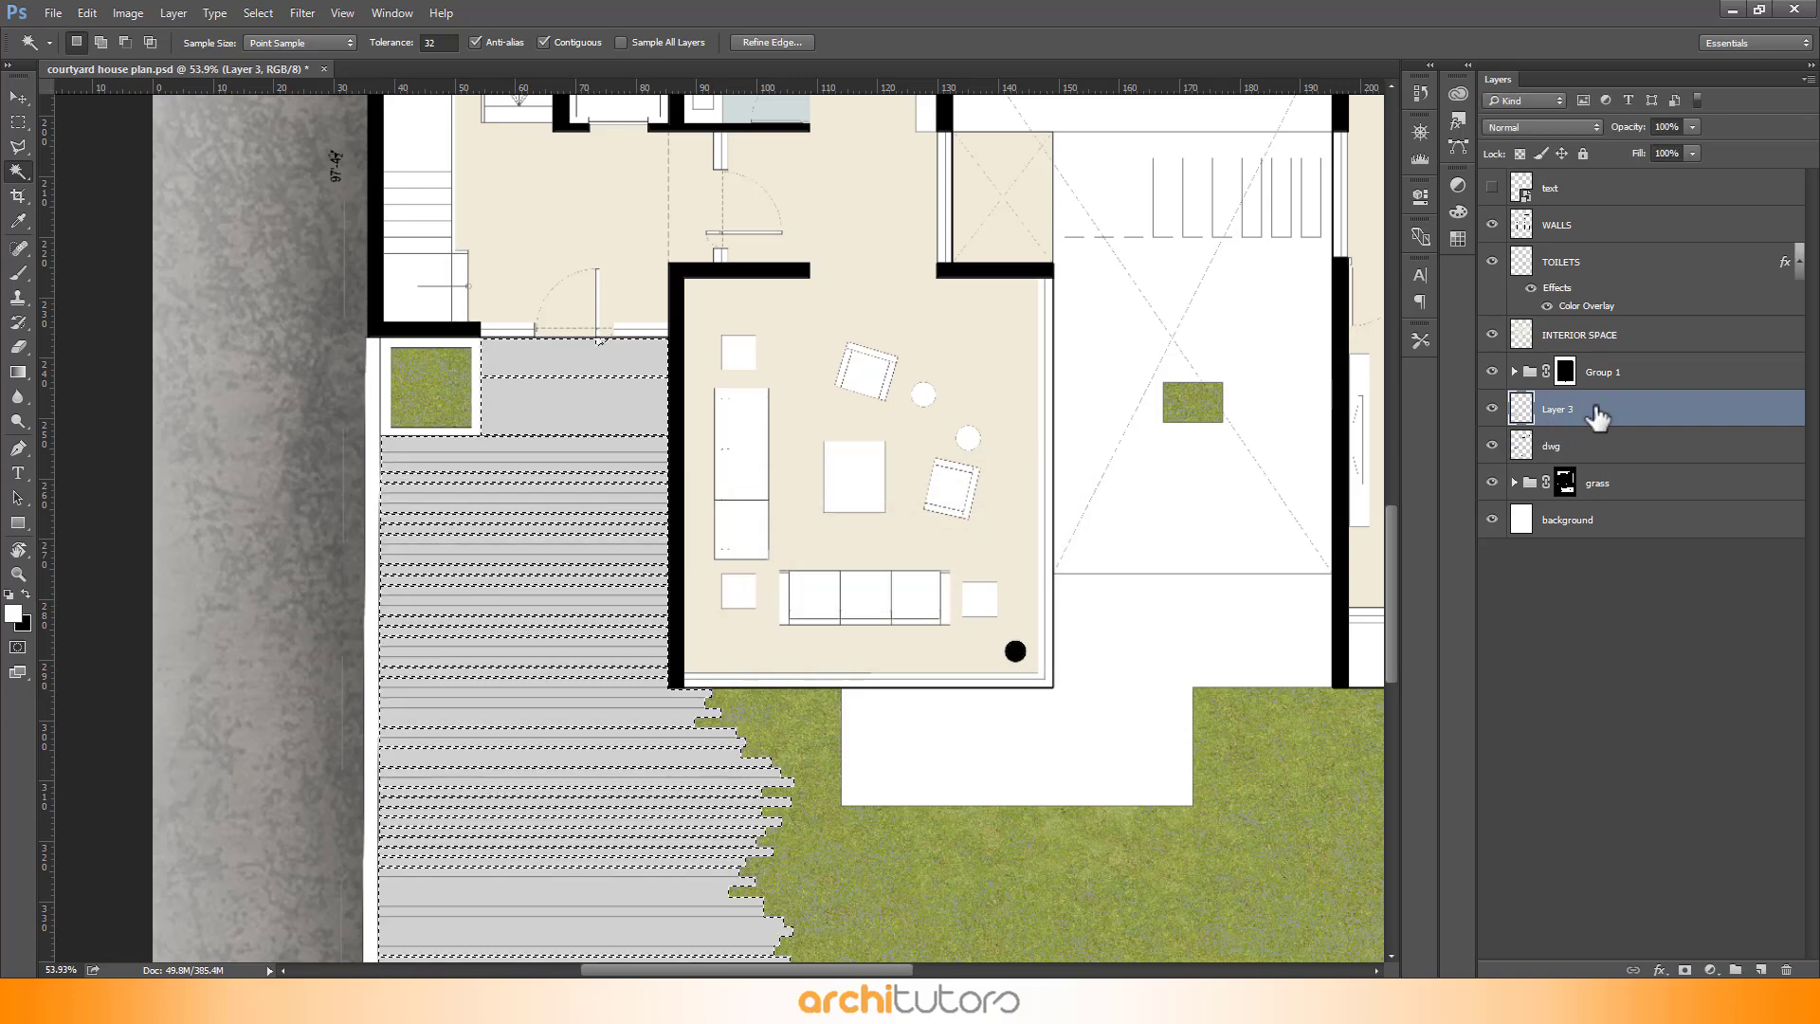
- Group the grey deck layer into the parking group and mask the group to the deck selection
drag(1599, 417, 1736, 967)
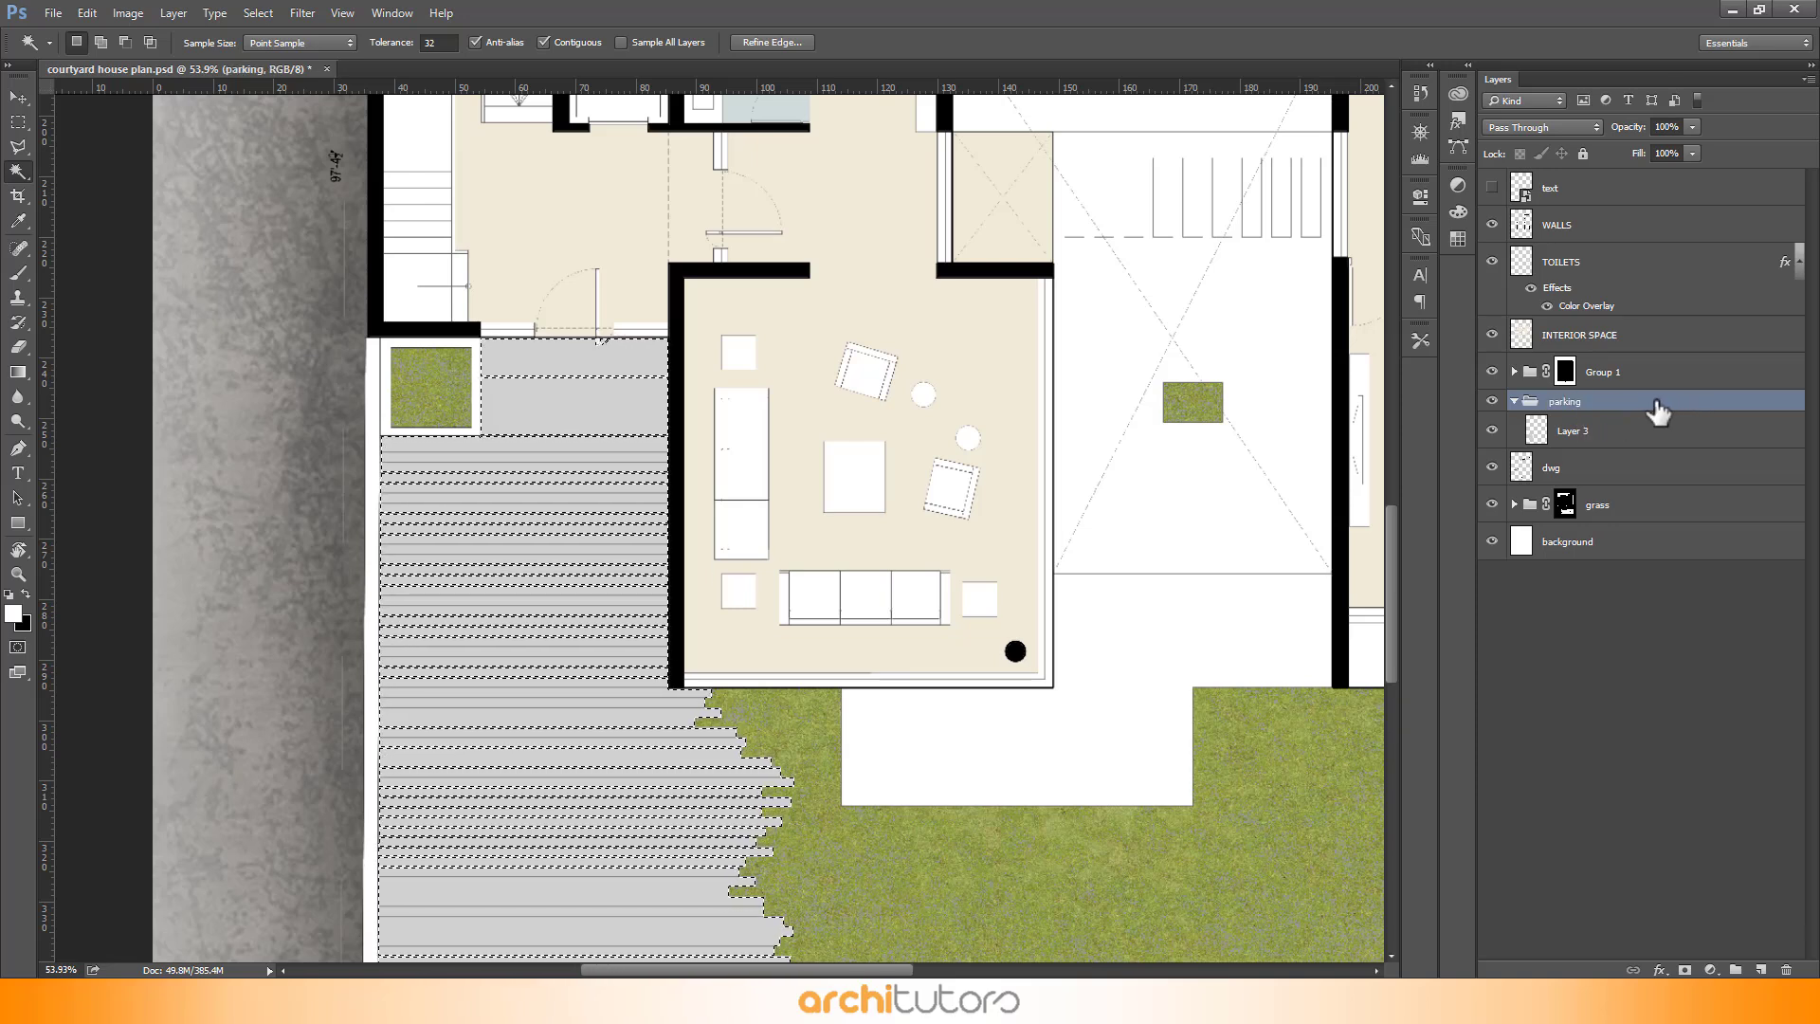
key(ctrl+shift+i)
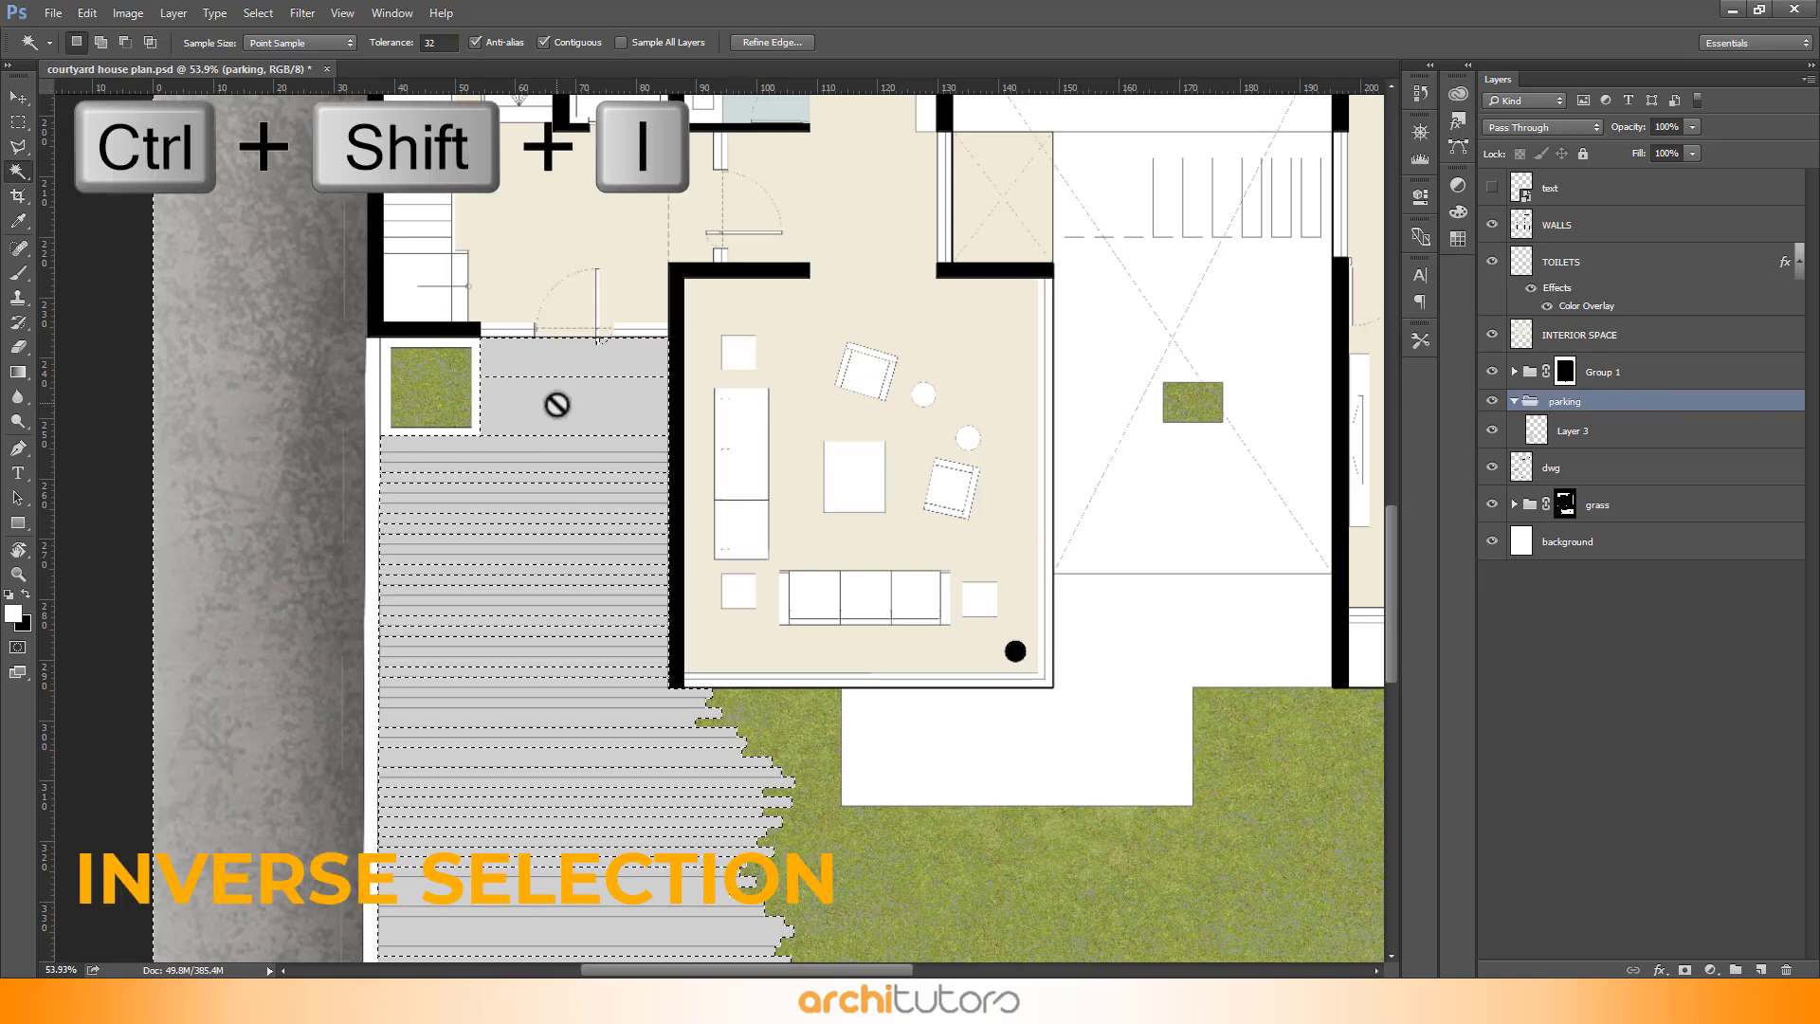
drag(1600, 402, 1685, 970)
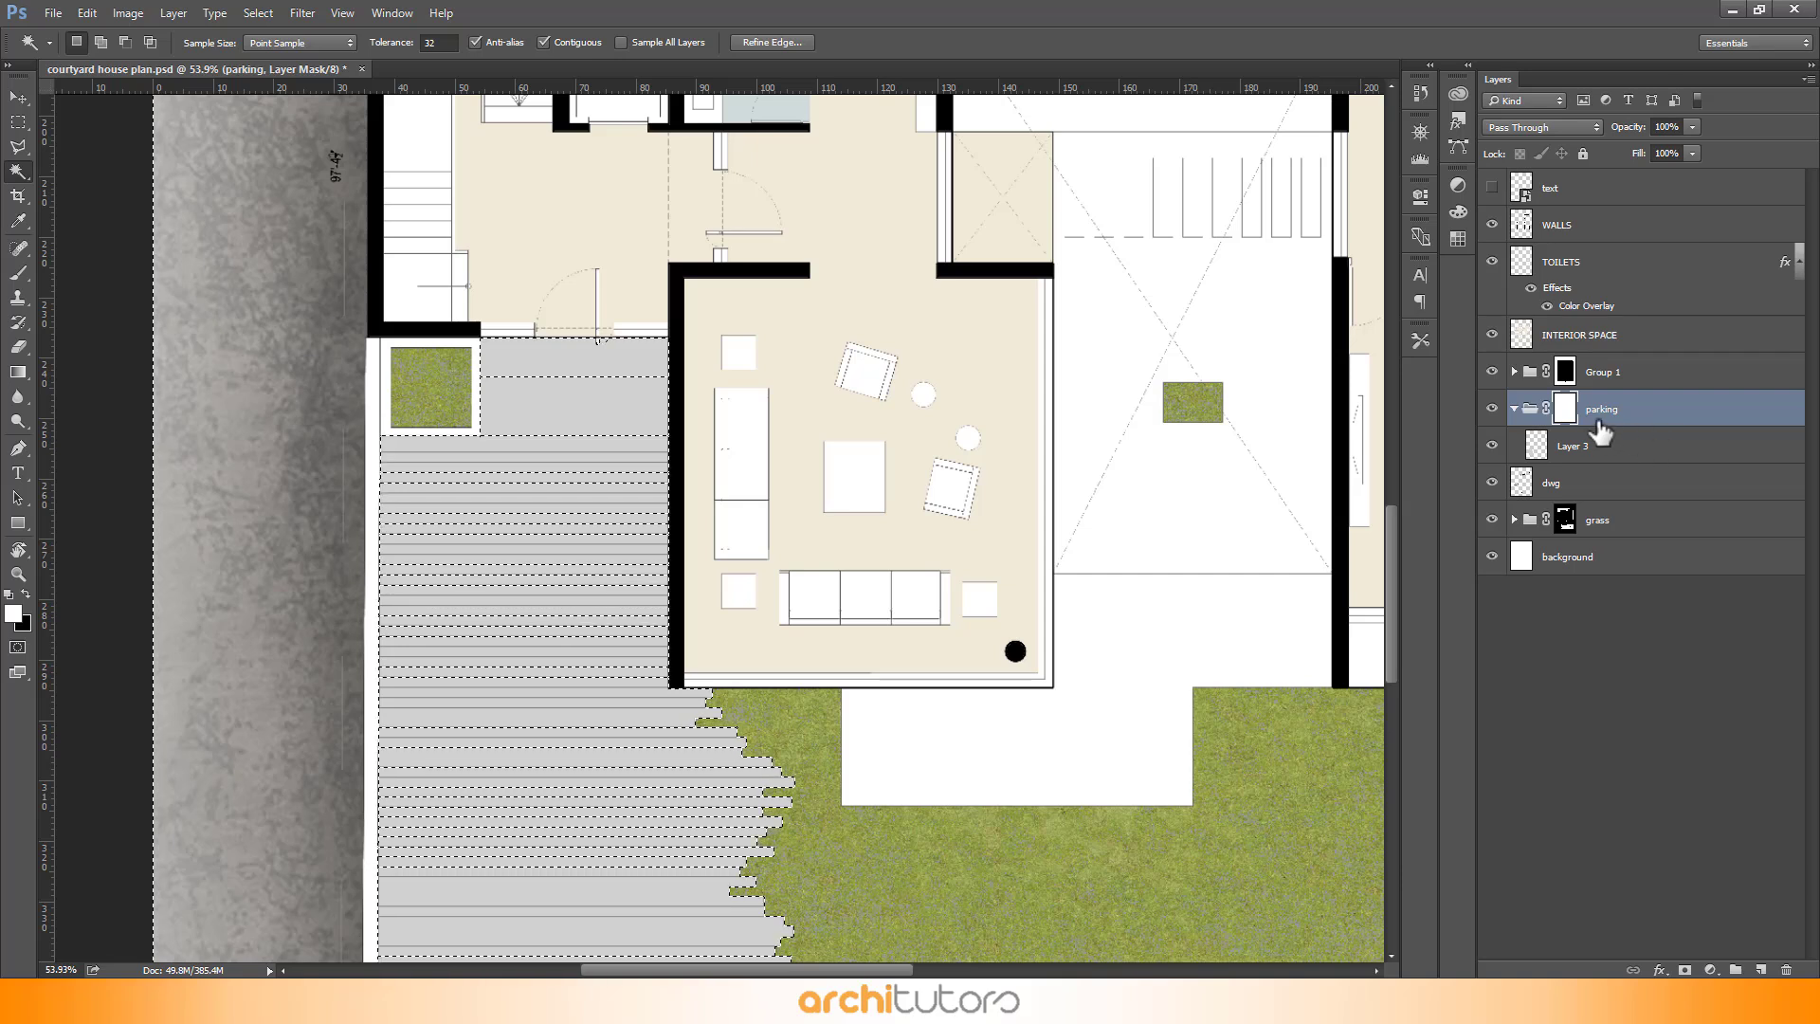
key(Delete)
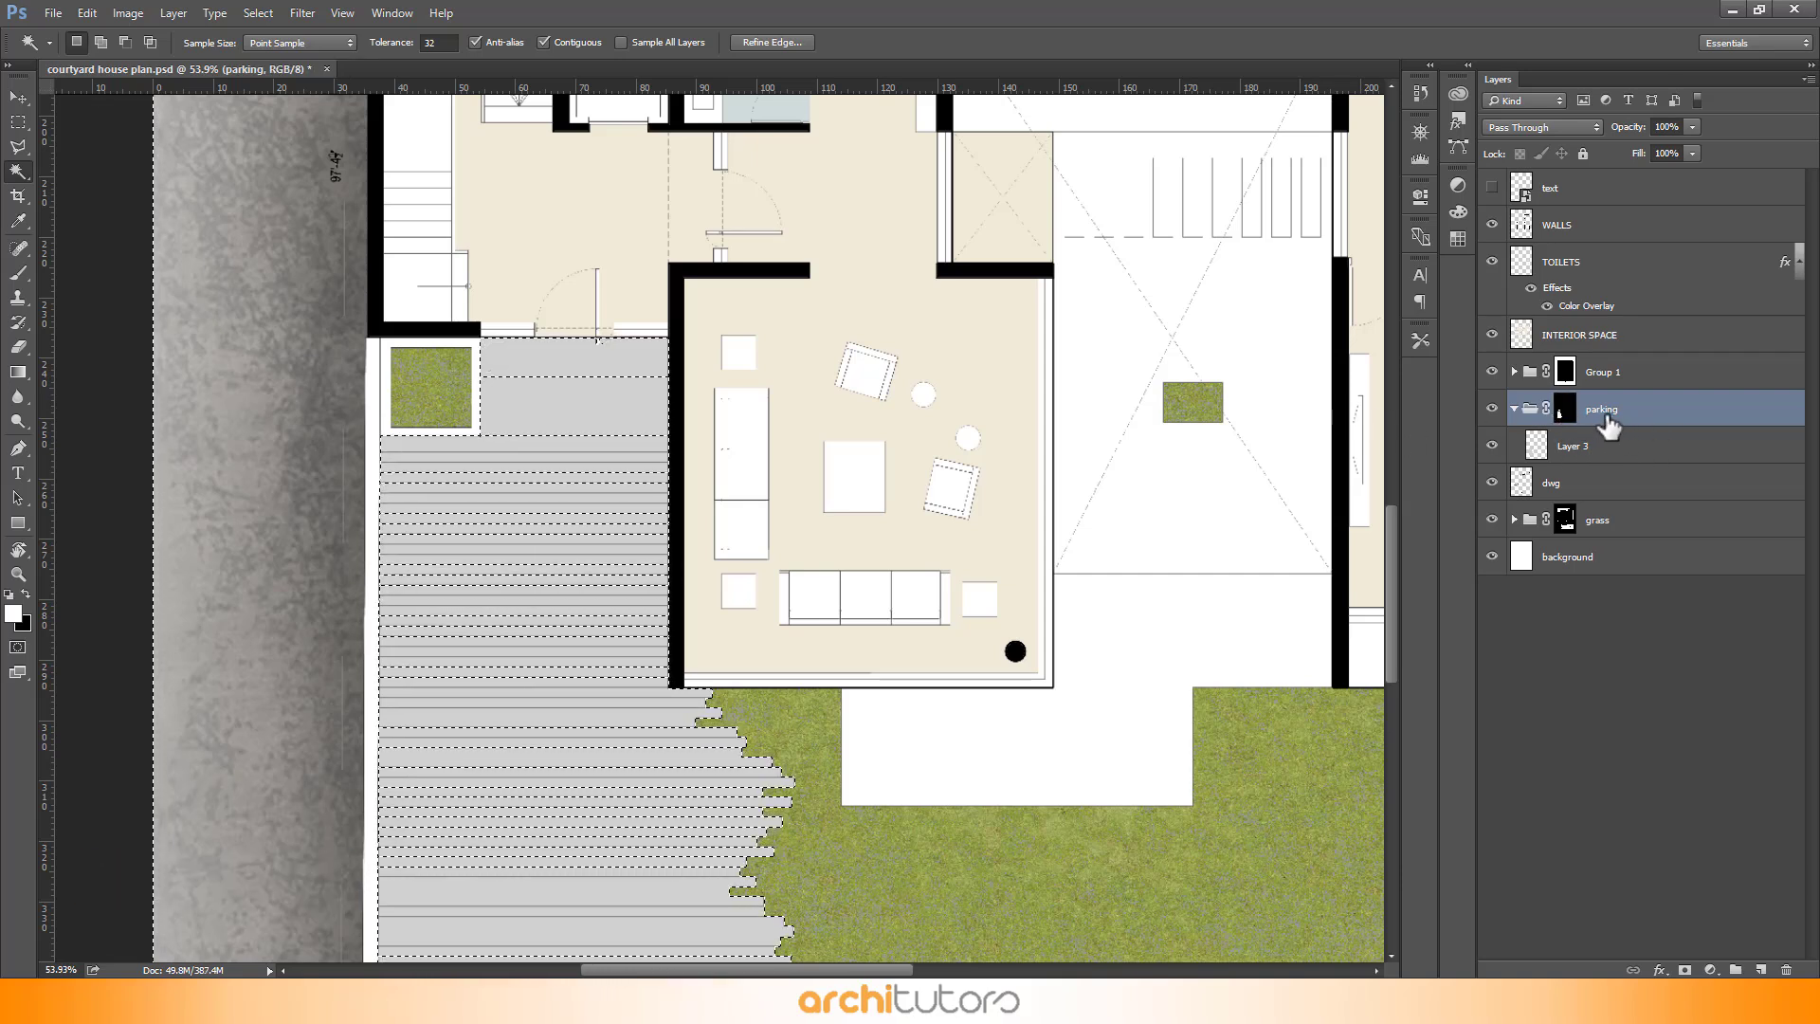
- Add a new layer above the grey fill inside the parking group and fill the deck selection with white ffffff
click(1631, 457)
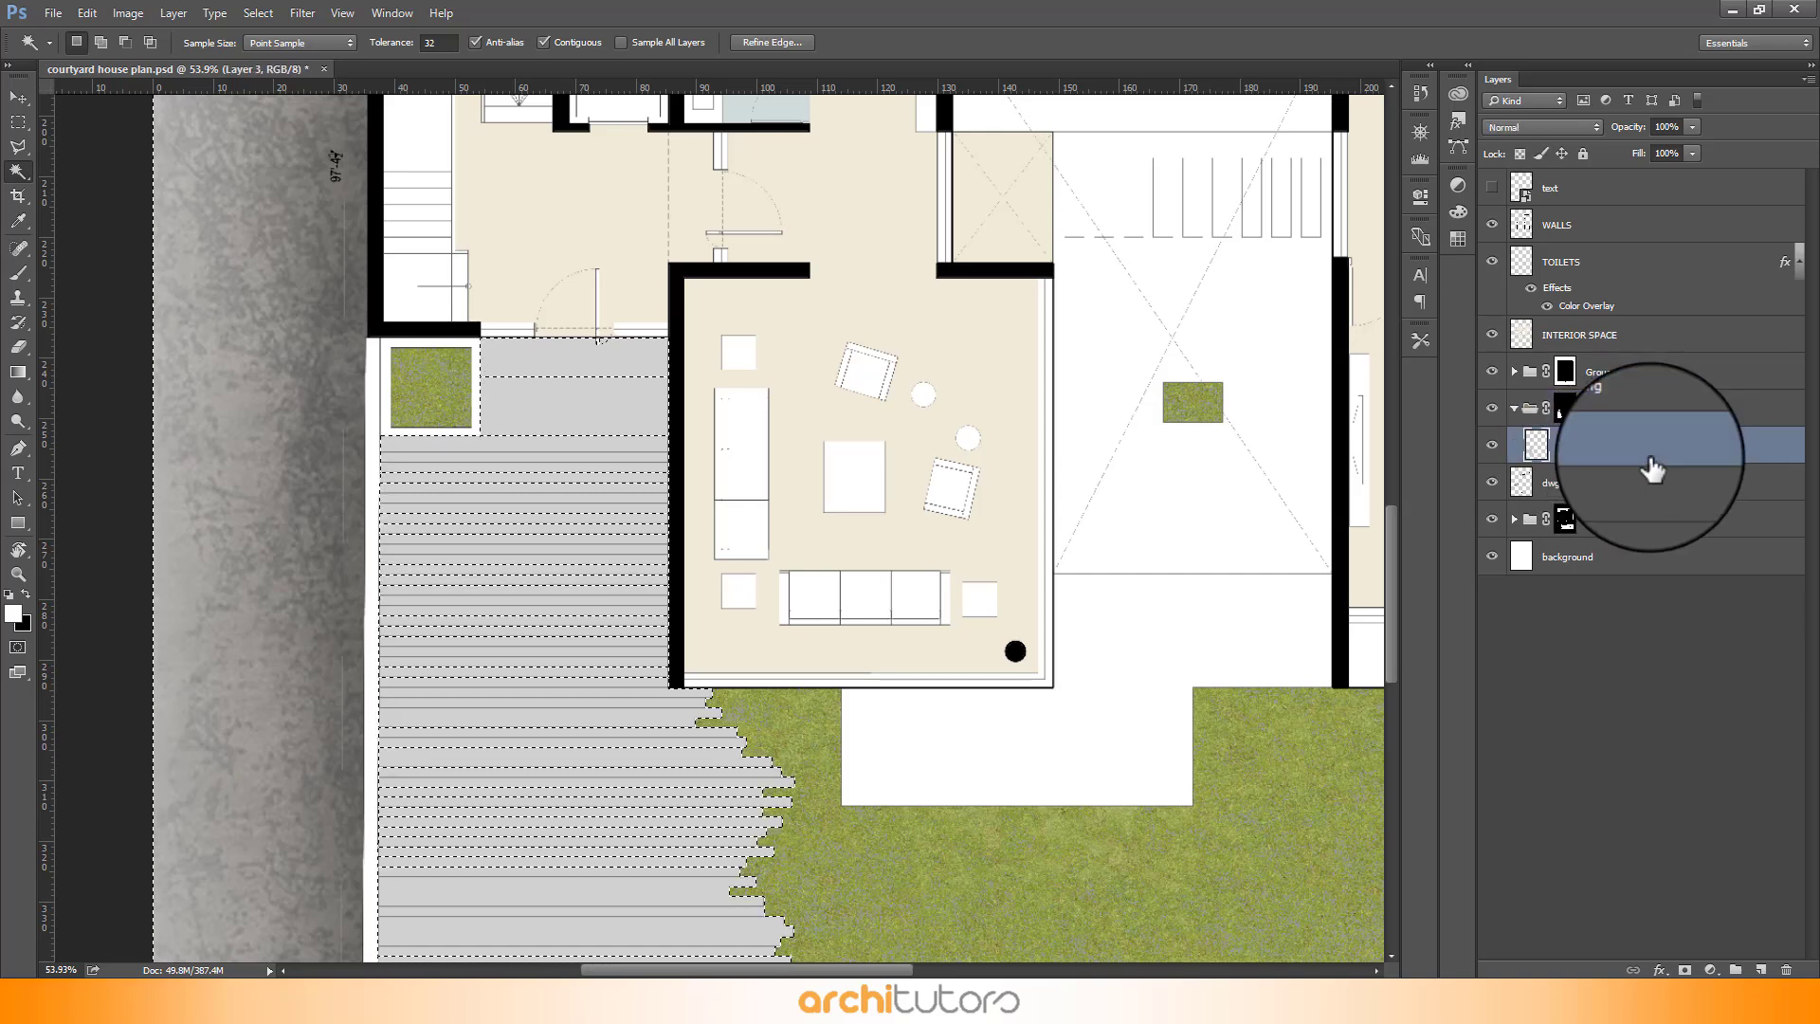
click(1761, 969)
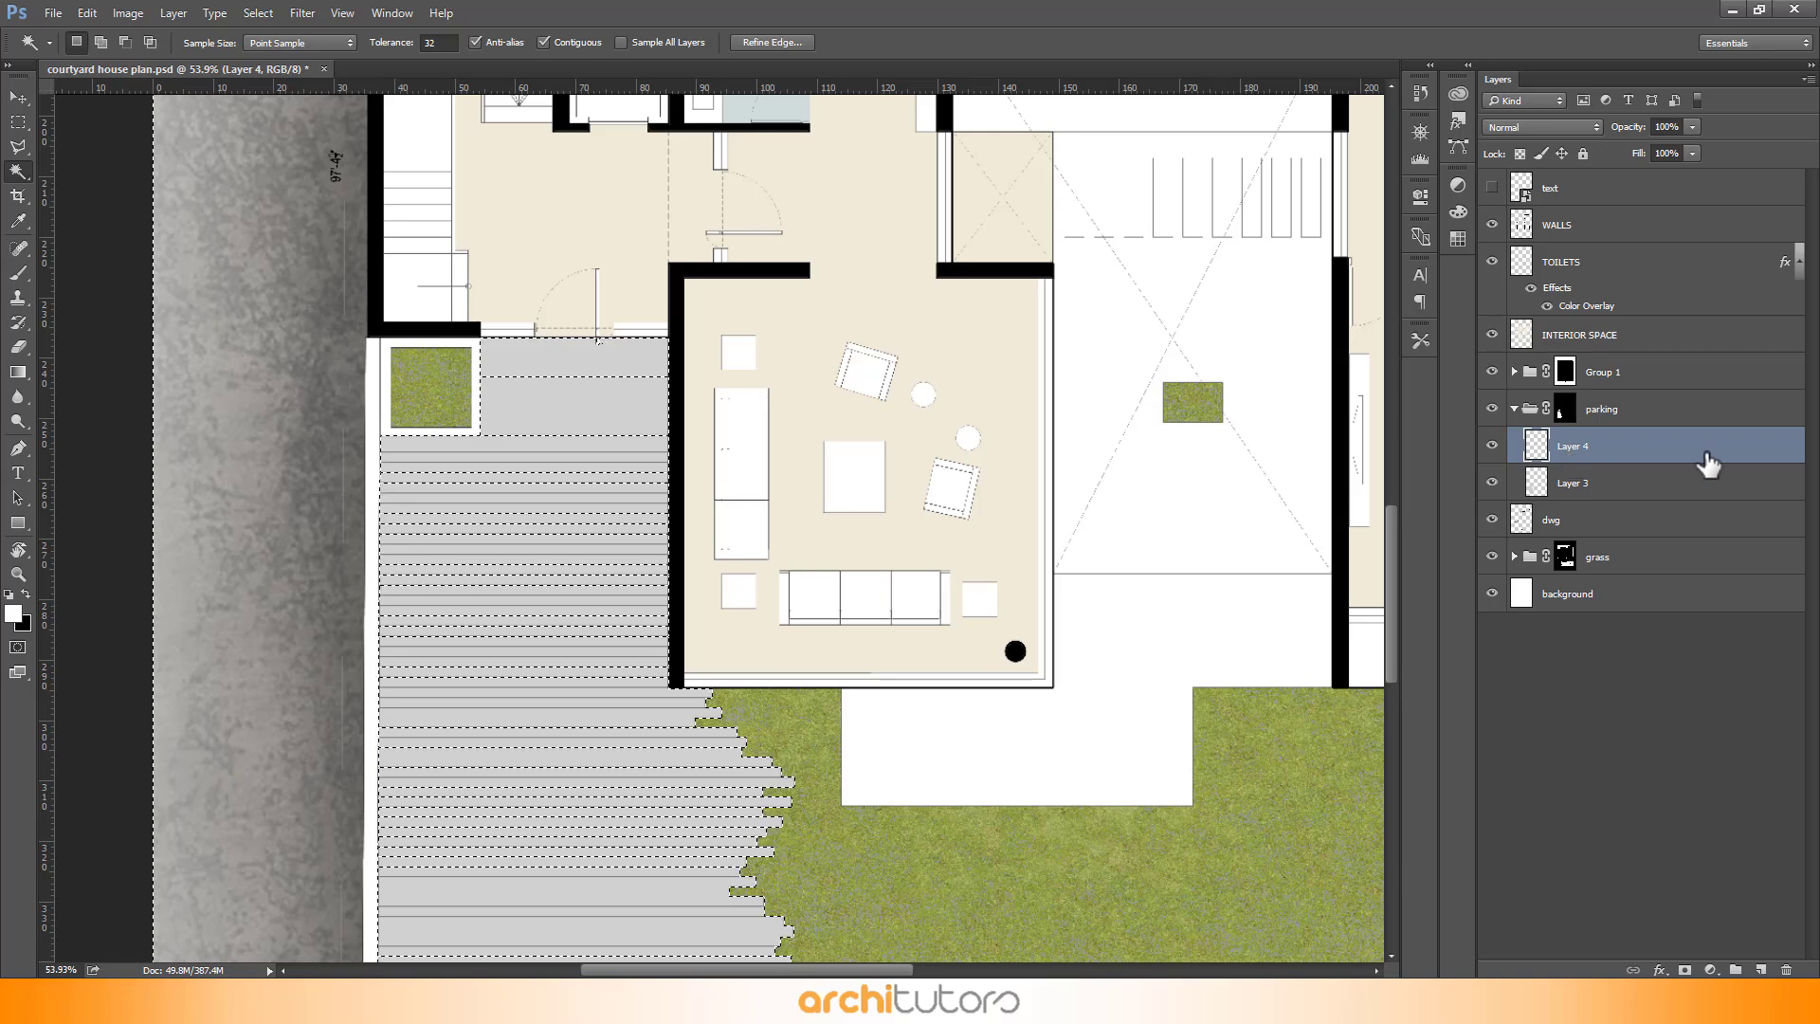
key(shift+BackSpace)
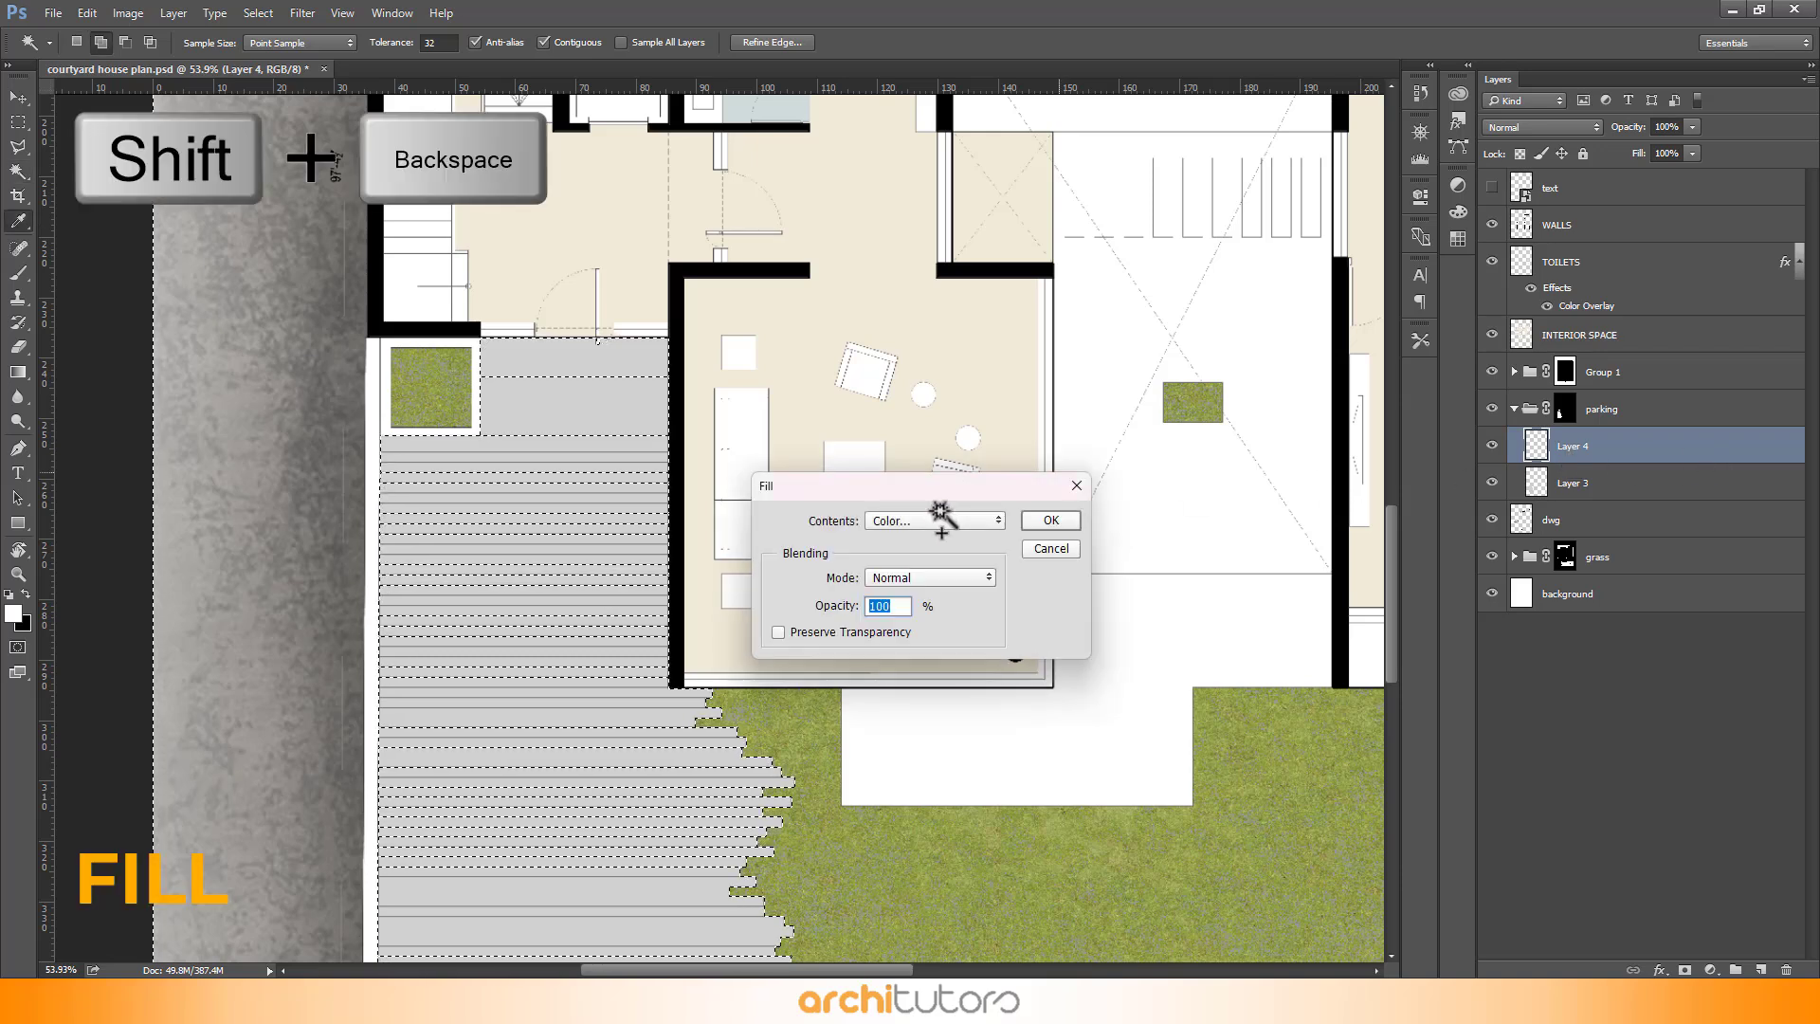
click(935, 520)
click(915, 552)
text(ffffff)
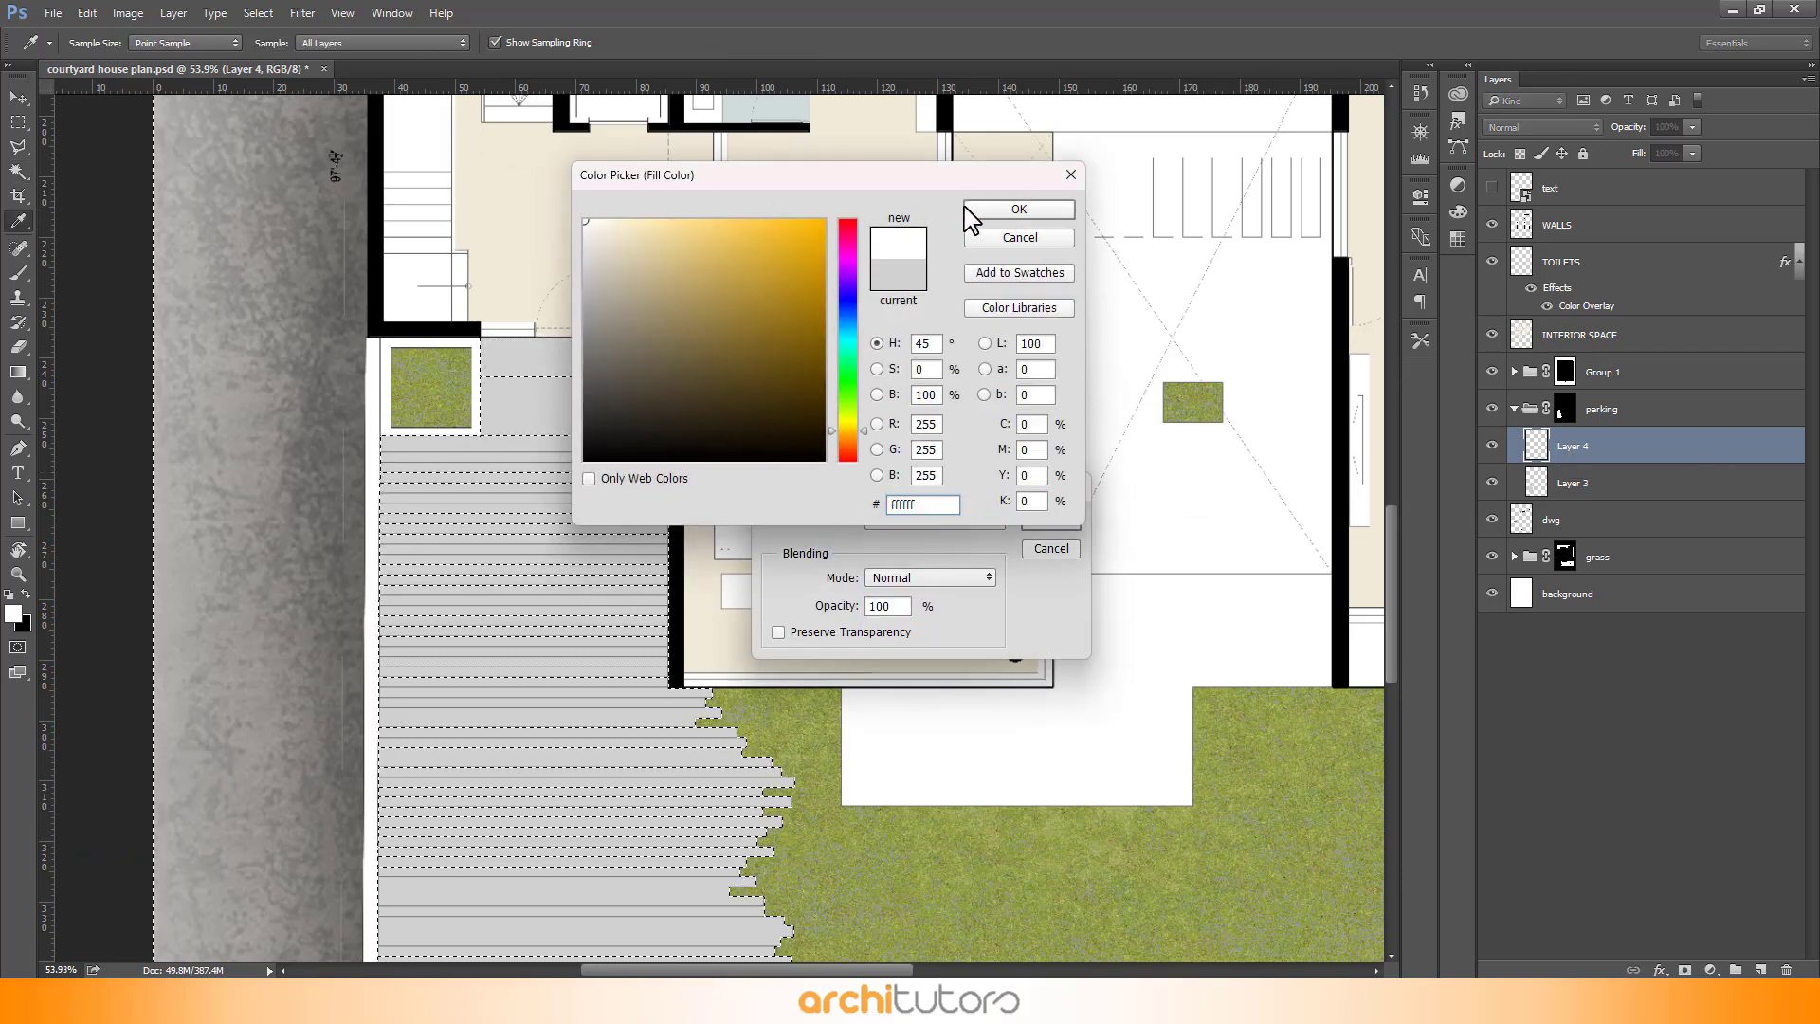
click(1019, 209)
click(1051, 519)
key(w)
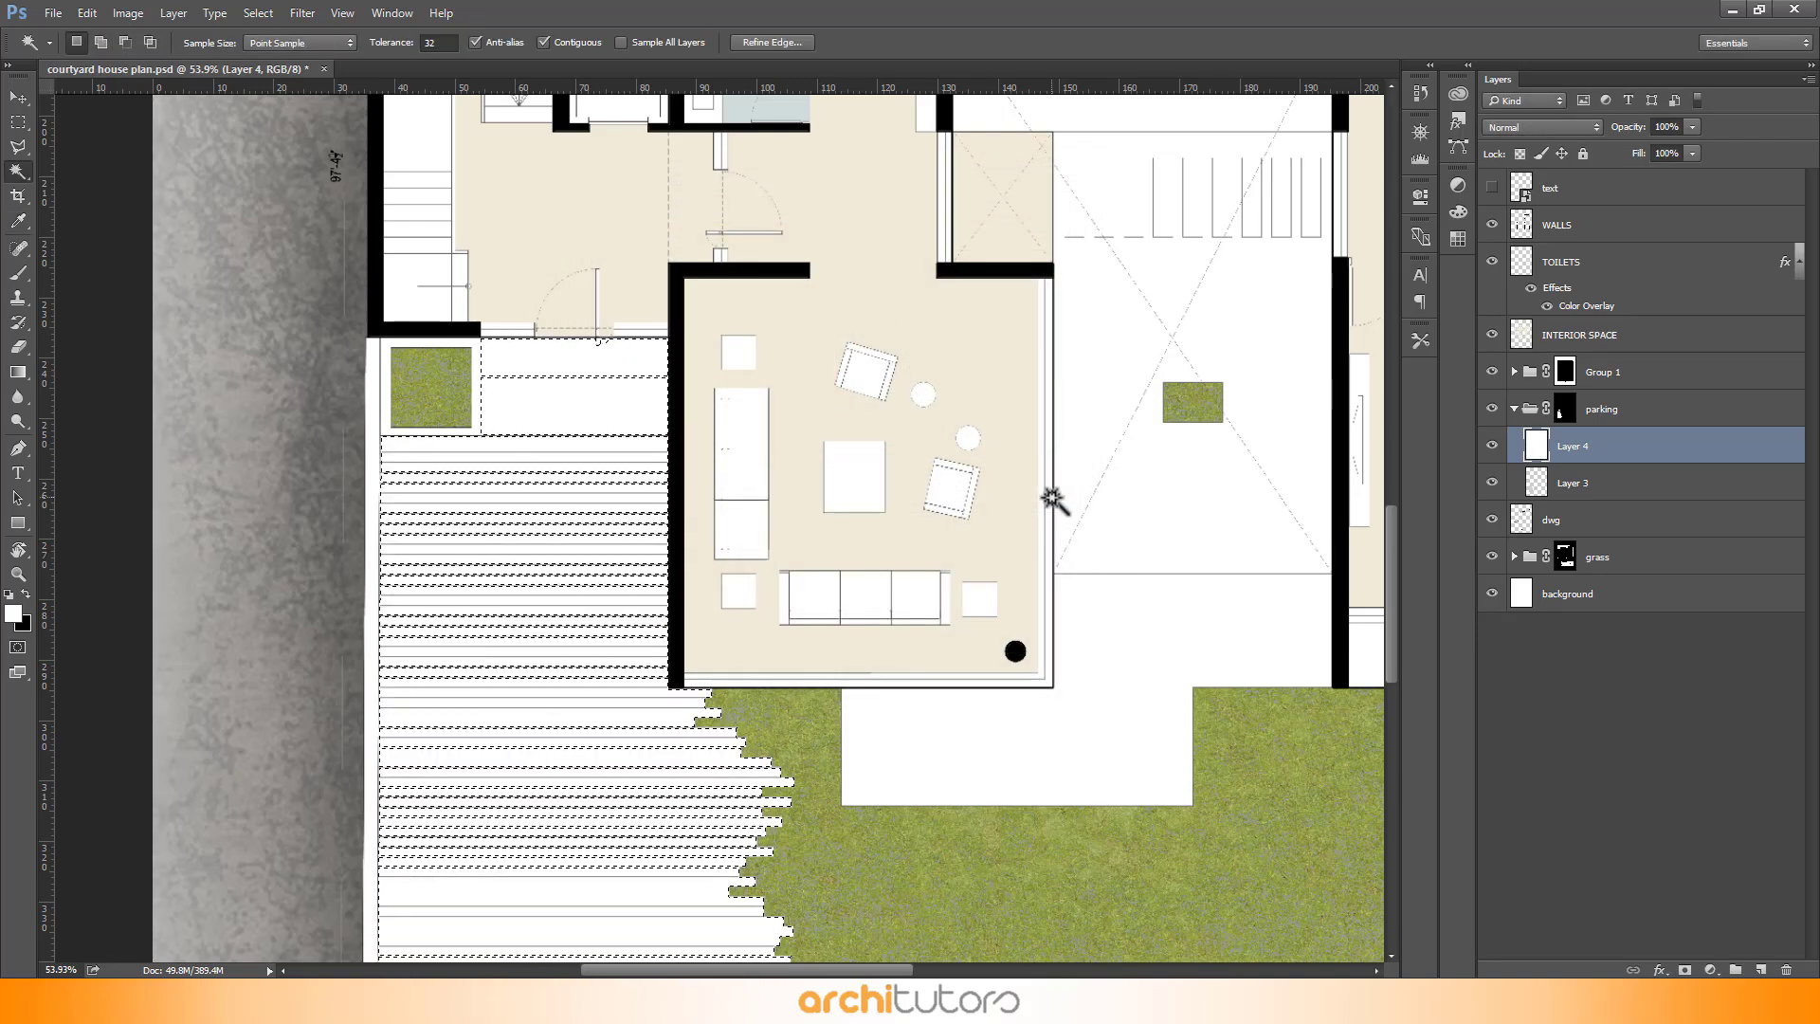
- Apply a Pattern Overlay layer style to the white deck layer using the Parking concrete pattern
double_click(1684, 451)
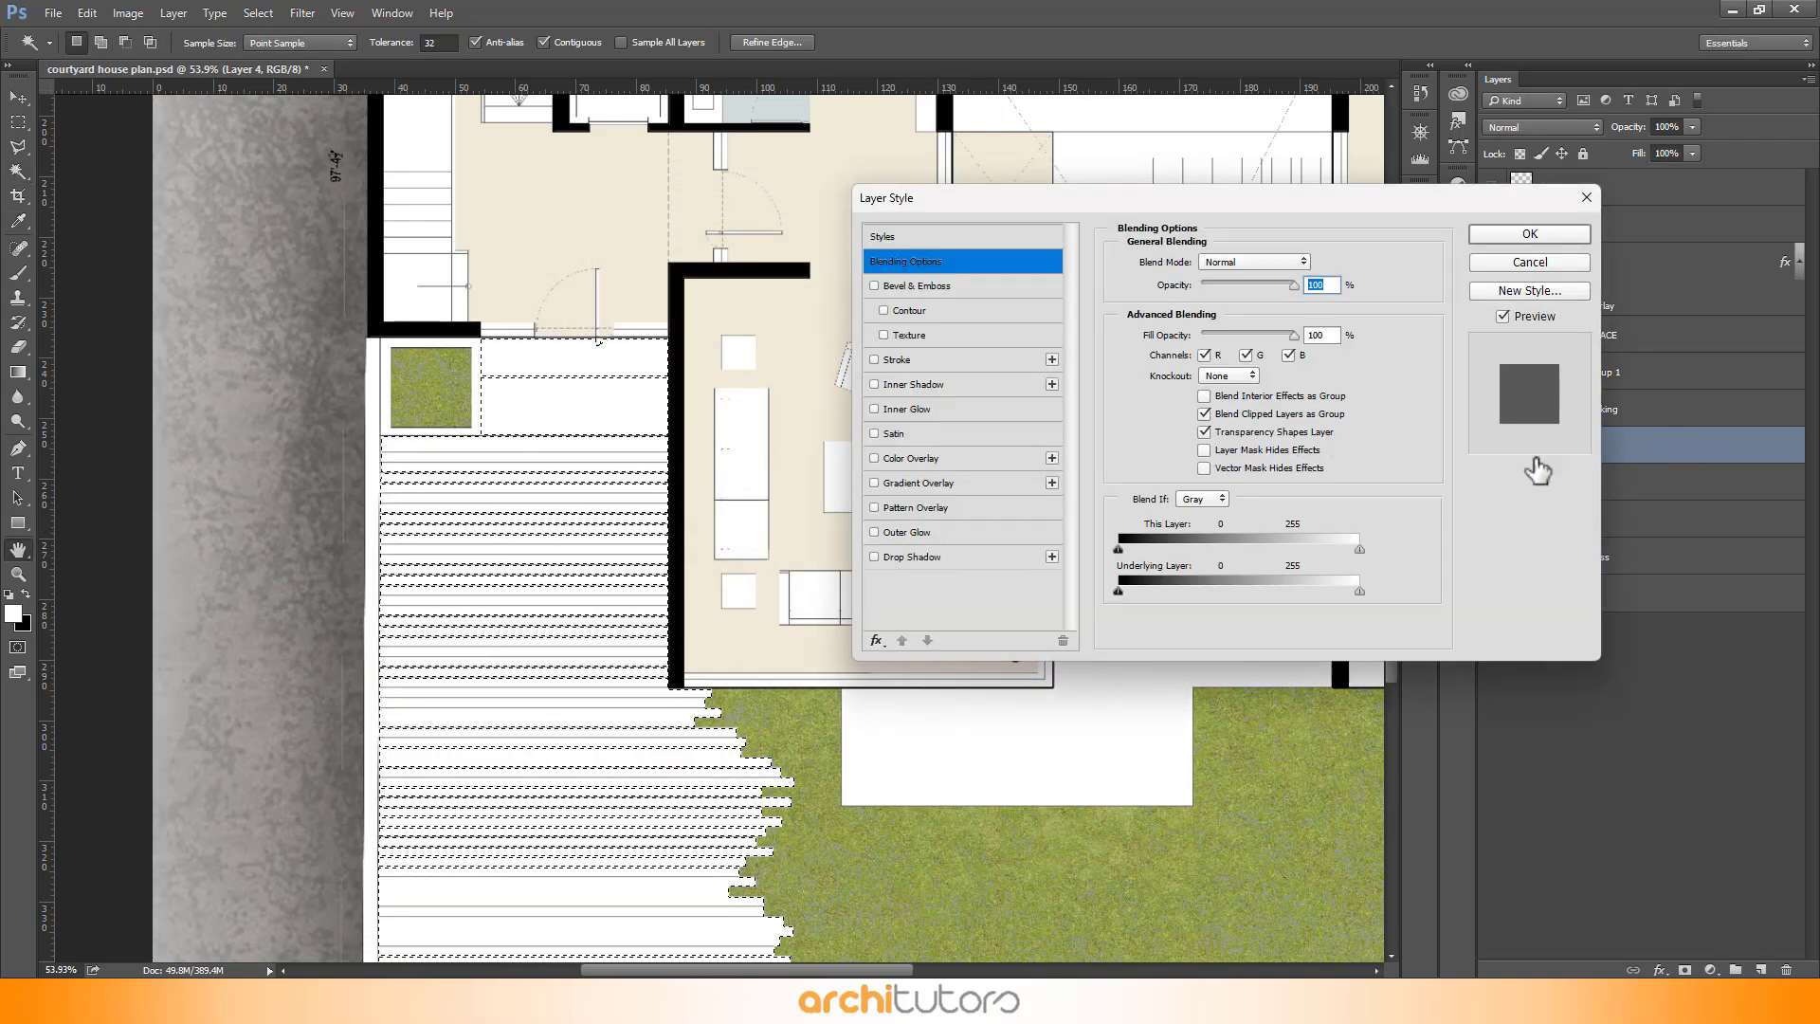
click(922, 465)
click(915, 507)
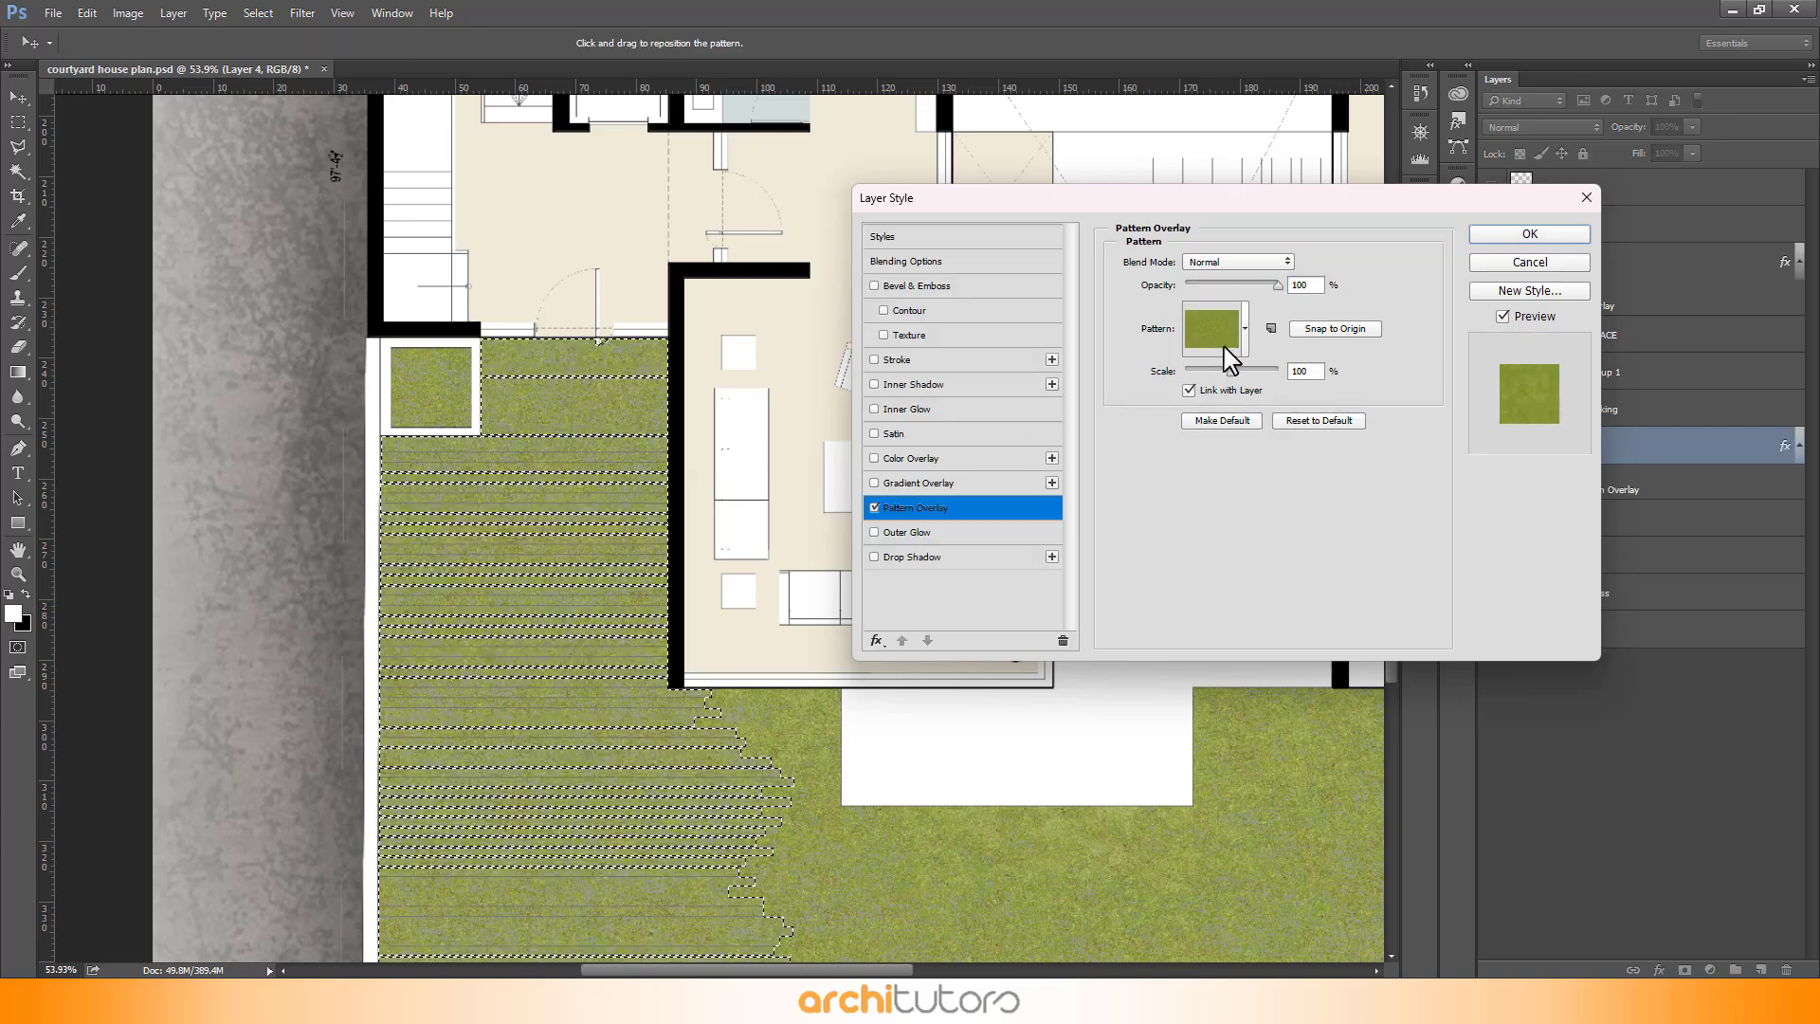
click(1245, 330)
click(1183, 473)
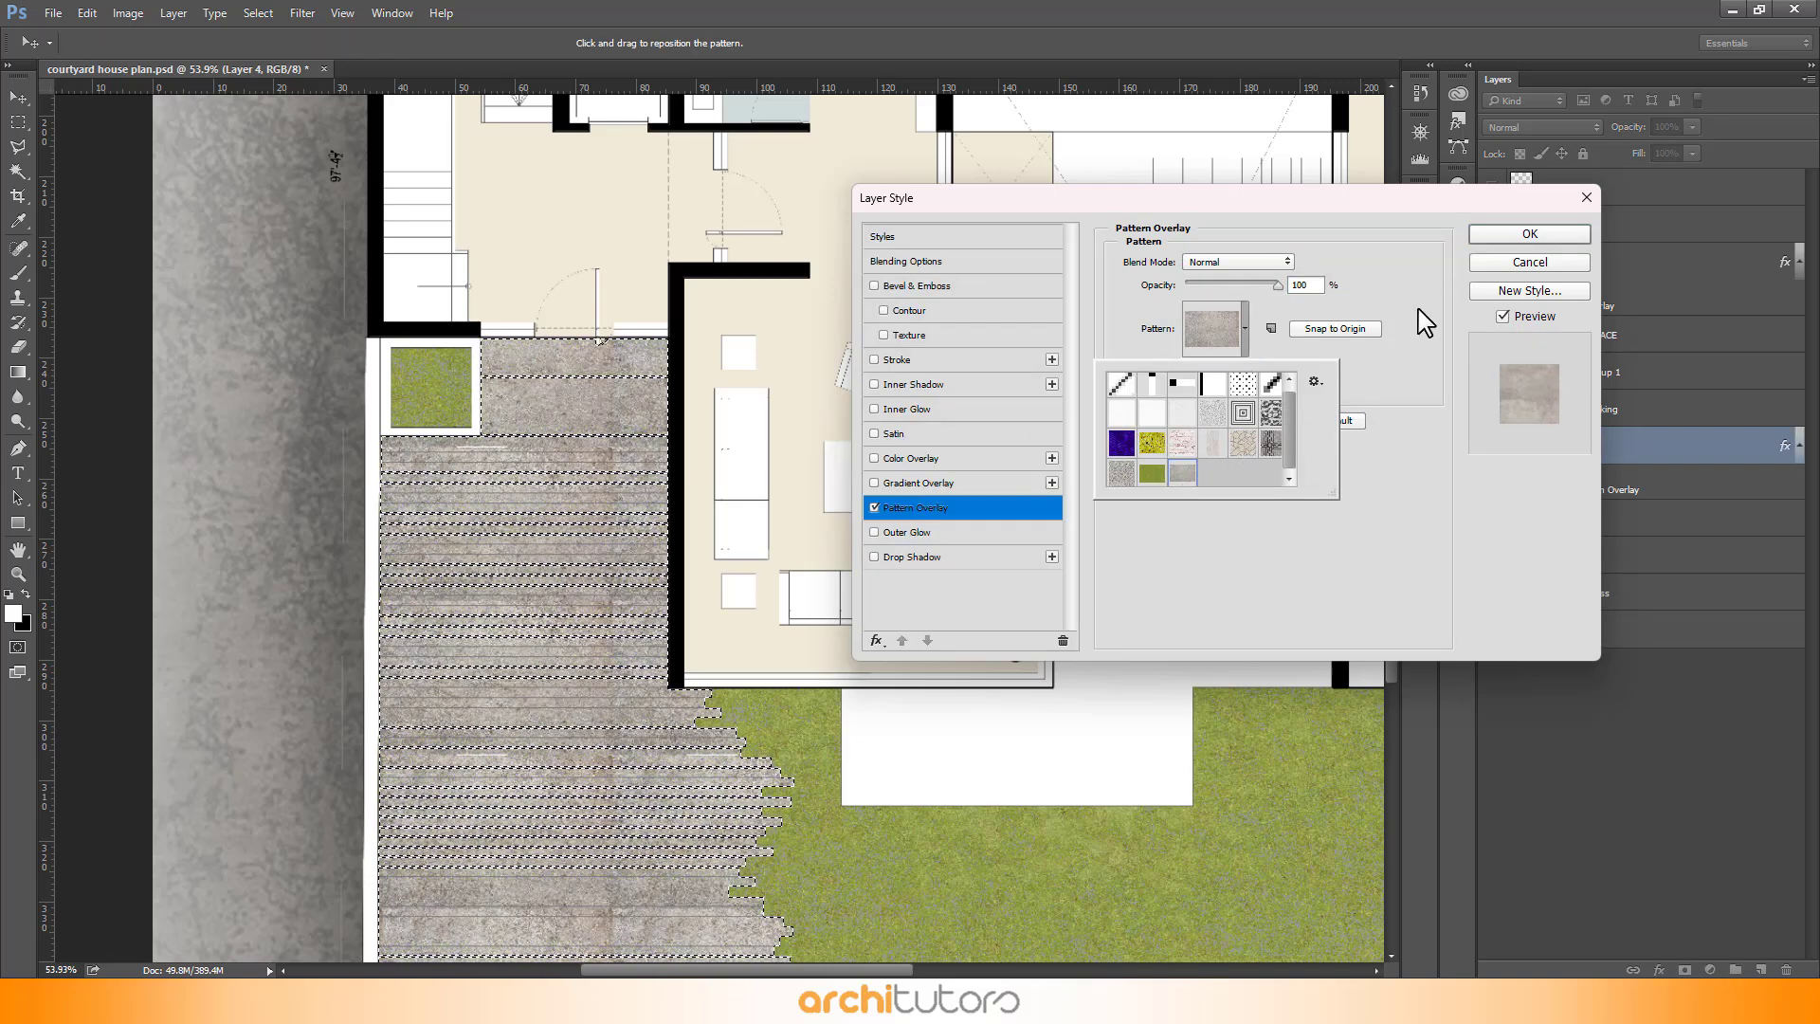
click(1510, 262)
click(1527, 235)
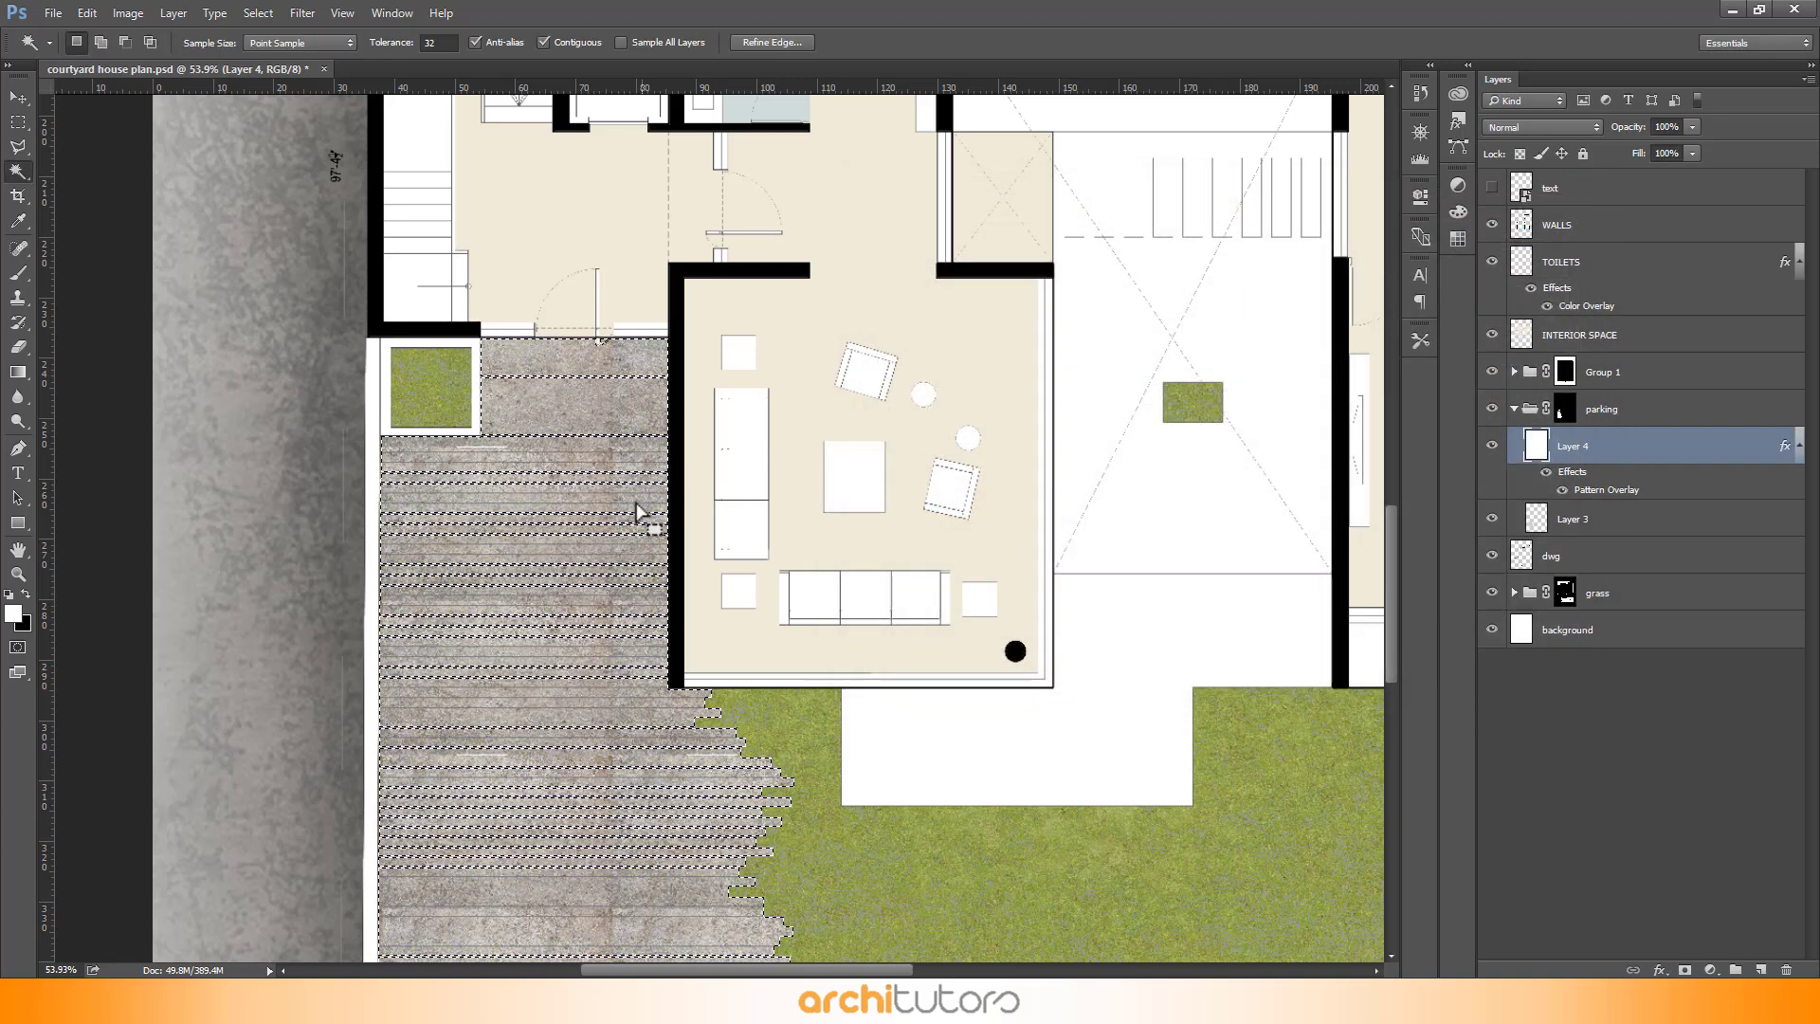
- Deselect the deck and set the patterned deck layer's opacity to 40%
scroll(588, 569, up, 2)
key(ctrl+d)
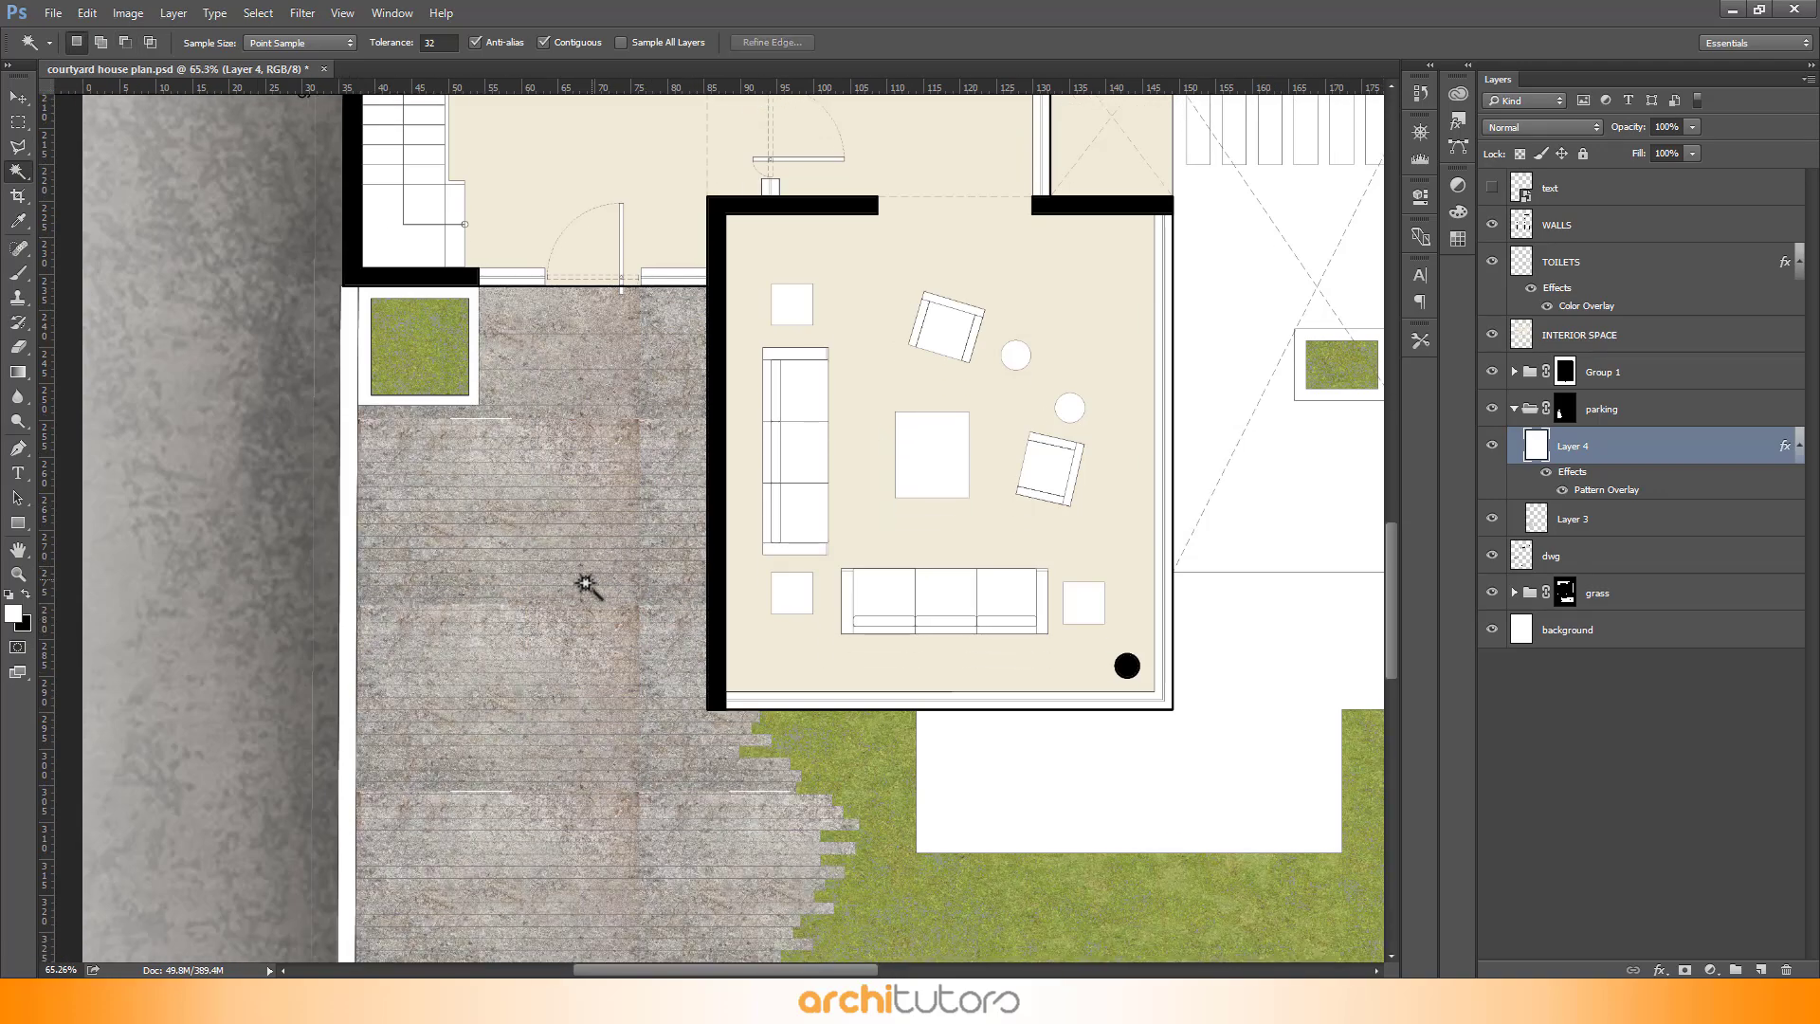
scroll(586, 584, up, 6)
mouse_move(1640, 153)
mouse_down()
mouse_move(1574, 153)
mouse_move(1626, 133)
mouse_move(1609, 136)
mouse_up()
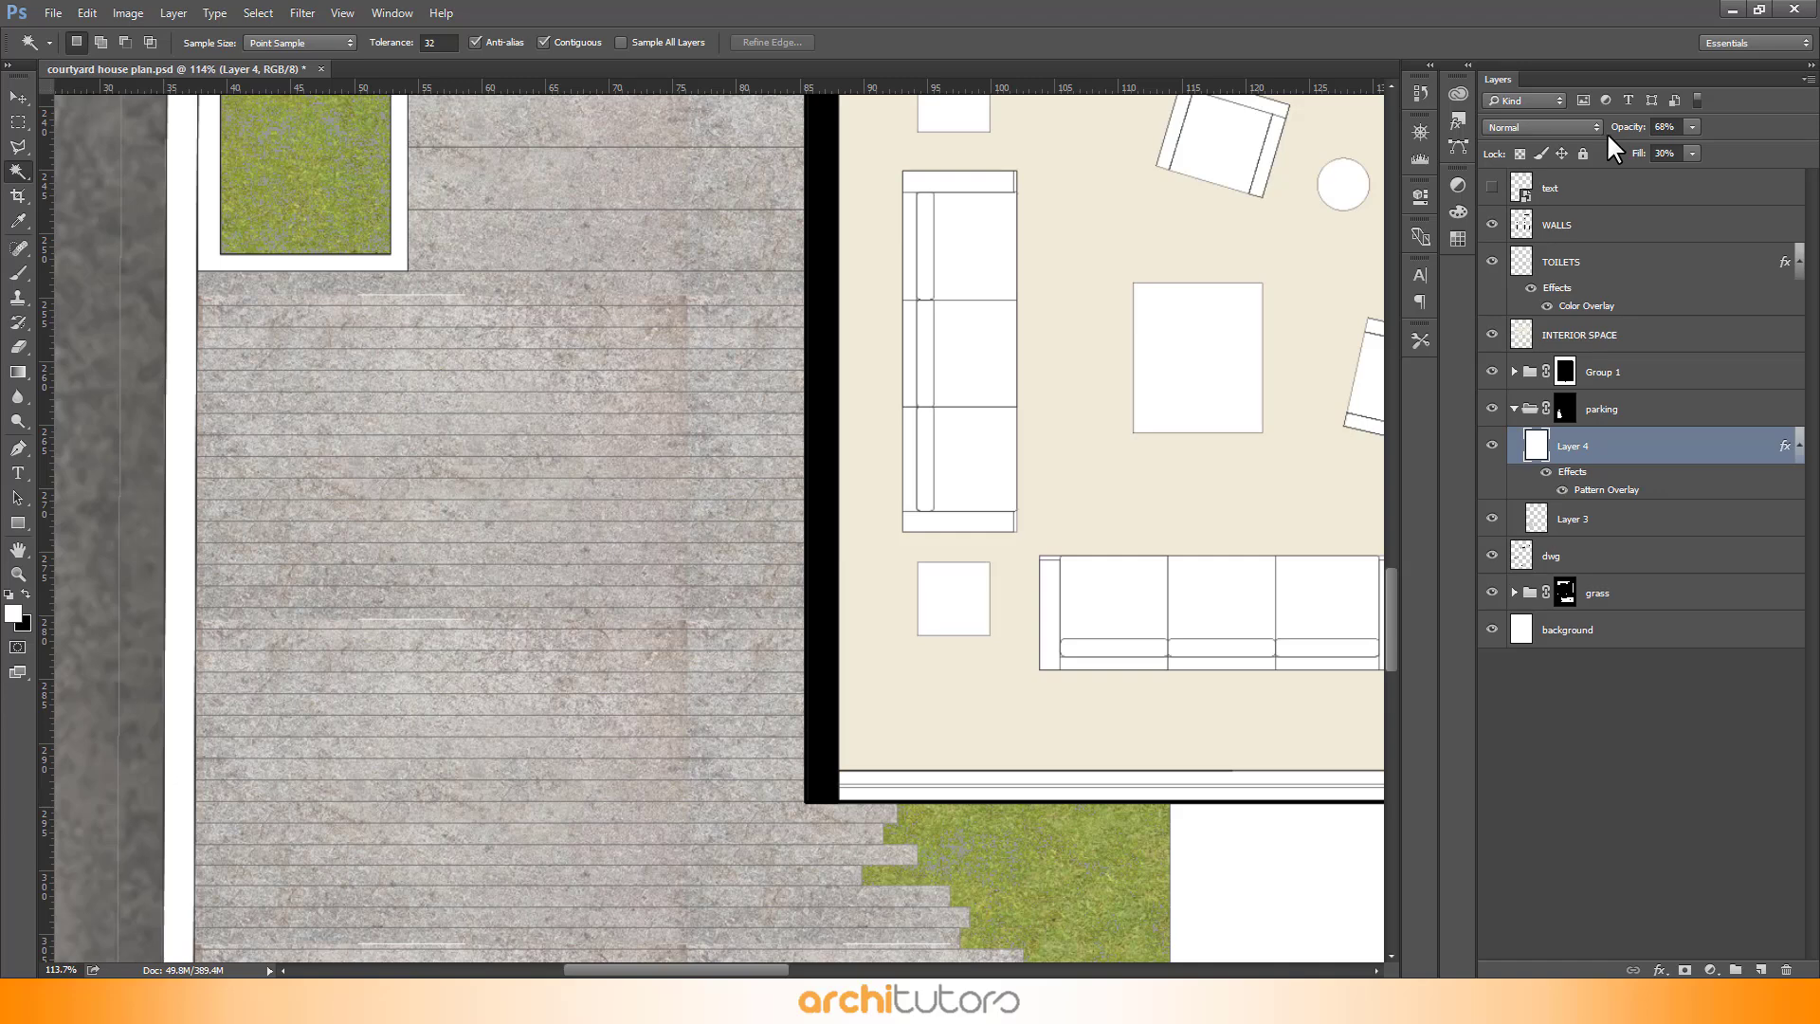
click(1674, 156)
text(30)
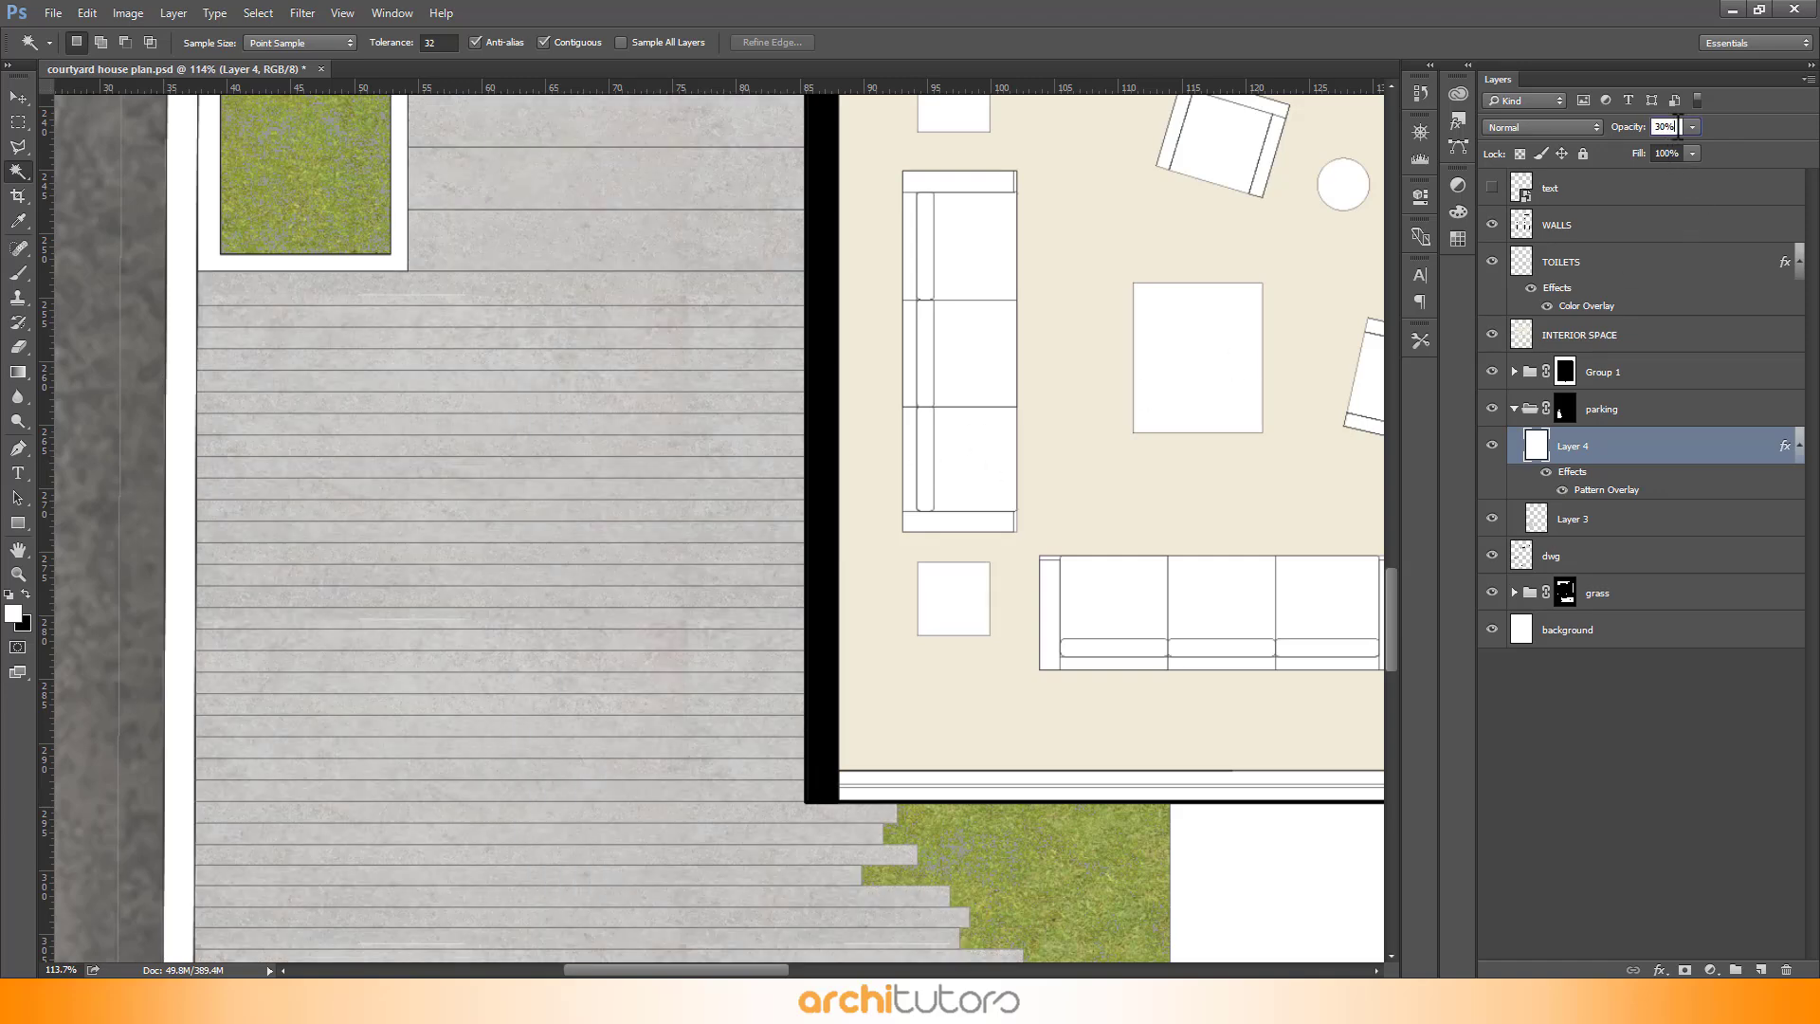
text(40)
key(Return)
- Inspect the textured deck across the plan at different zoom levels
click(6, 97)
scroll(725, 721, down, 4)
scroll(537, 236, up, 6)
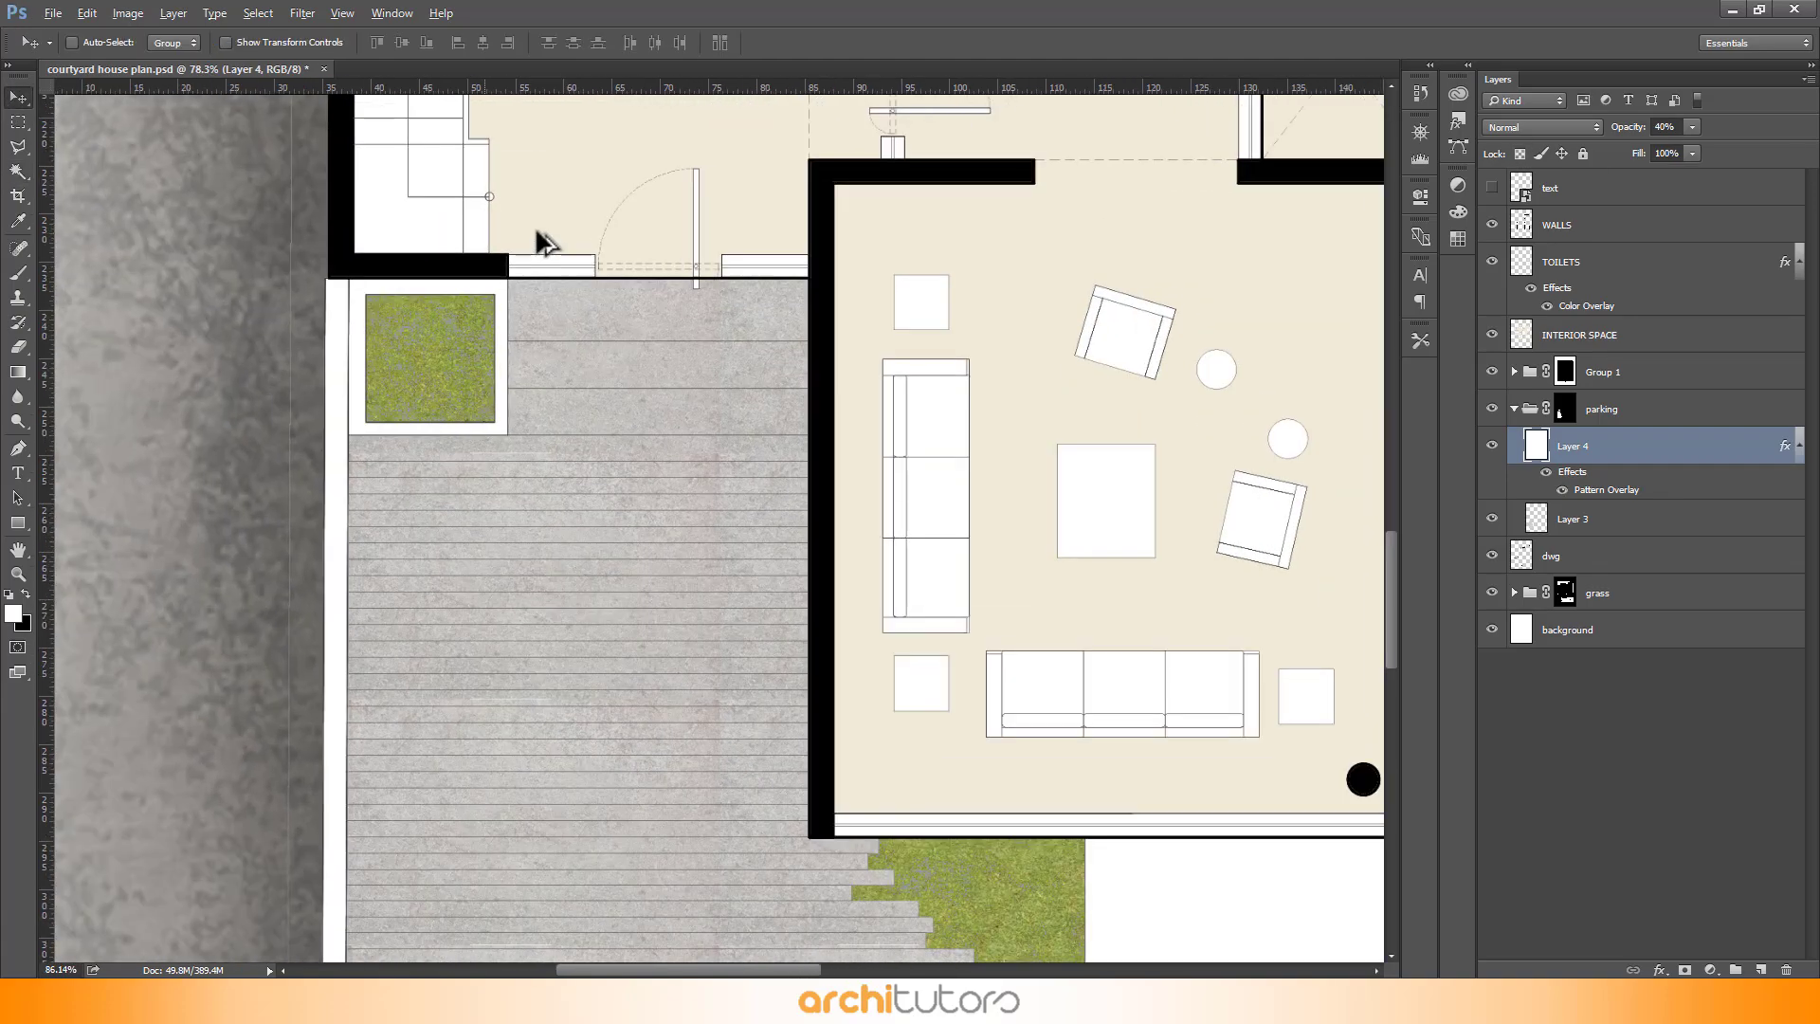
scroll(525, 249, down, 3)
scroll(523, 246, down, 1)
scroll(545, 811, up, 4)
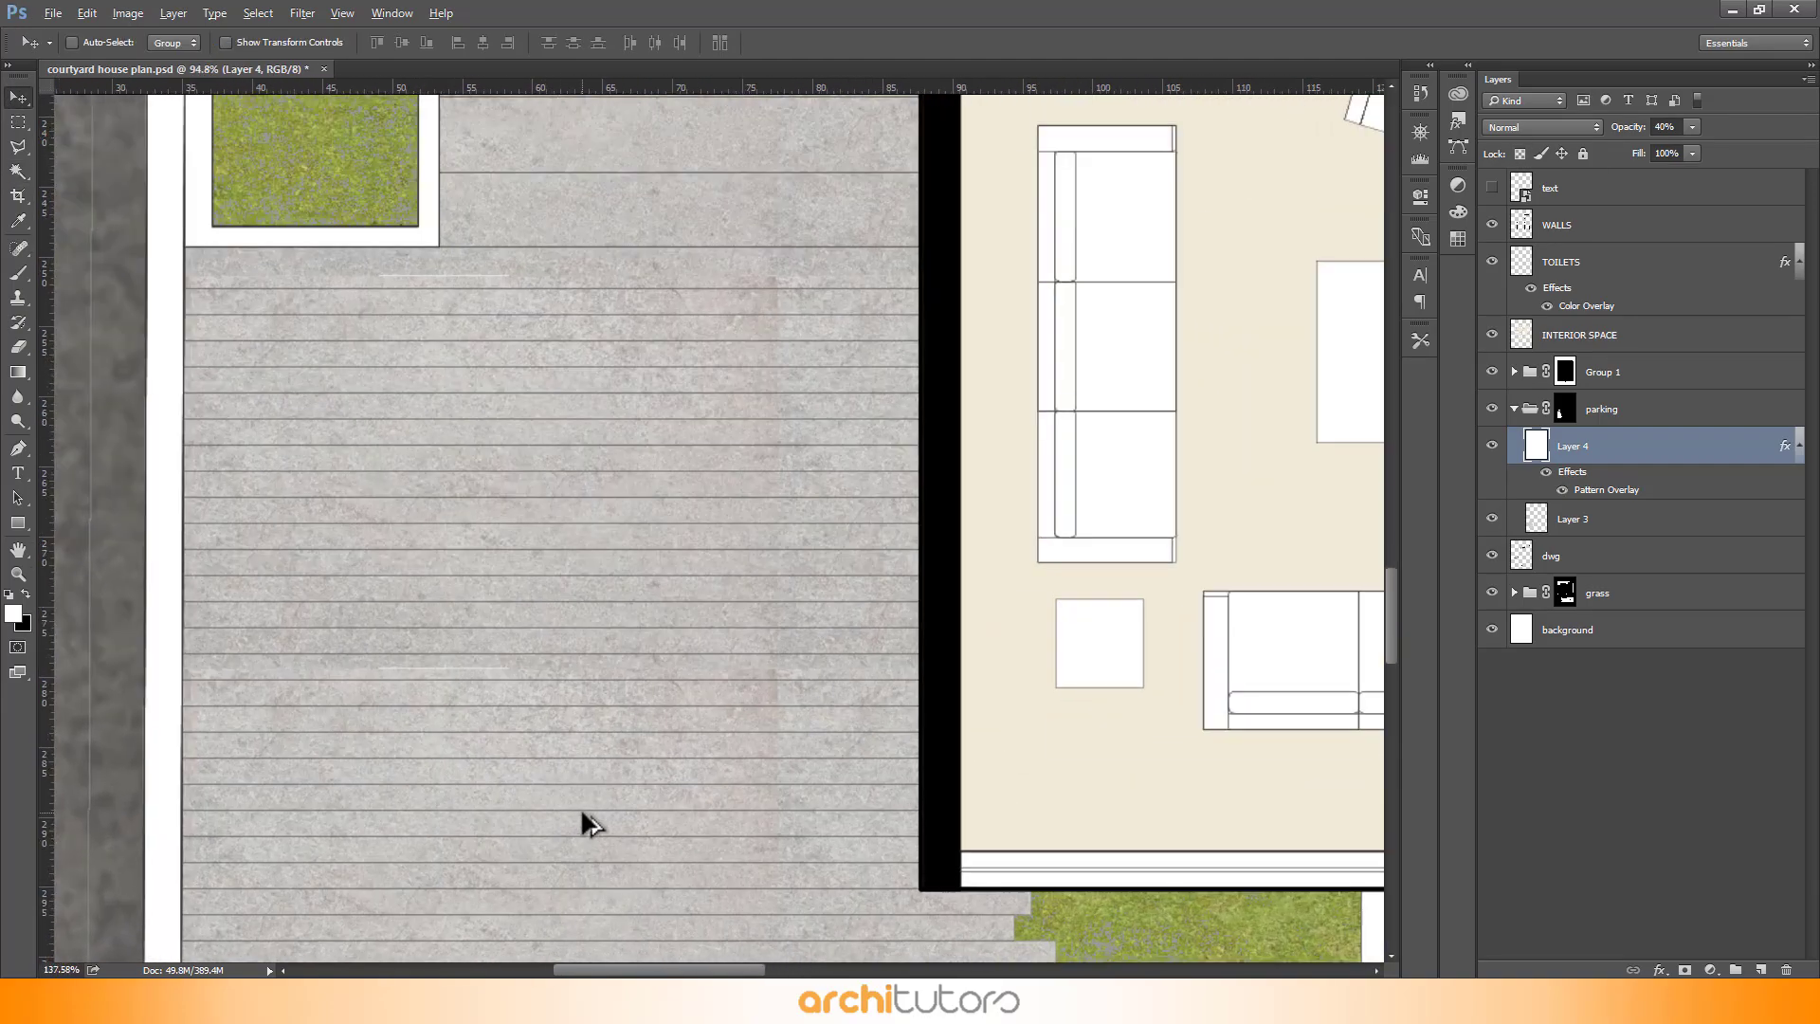
scroll(470, 252, down, 4)
scroll(715, 862, up, 3)
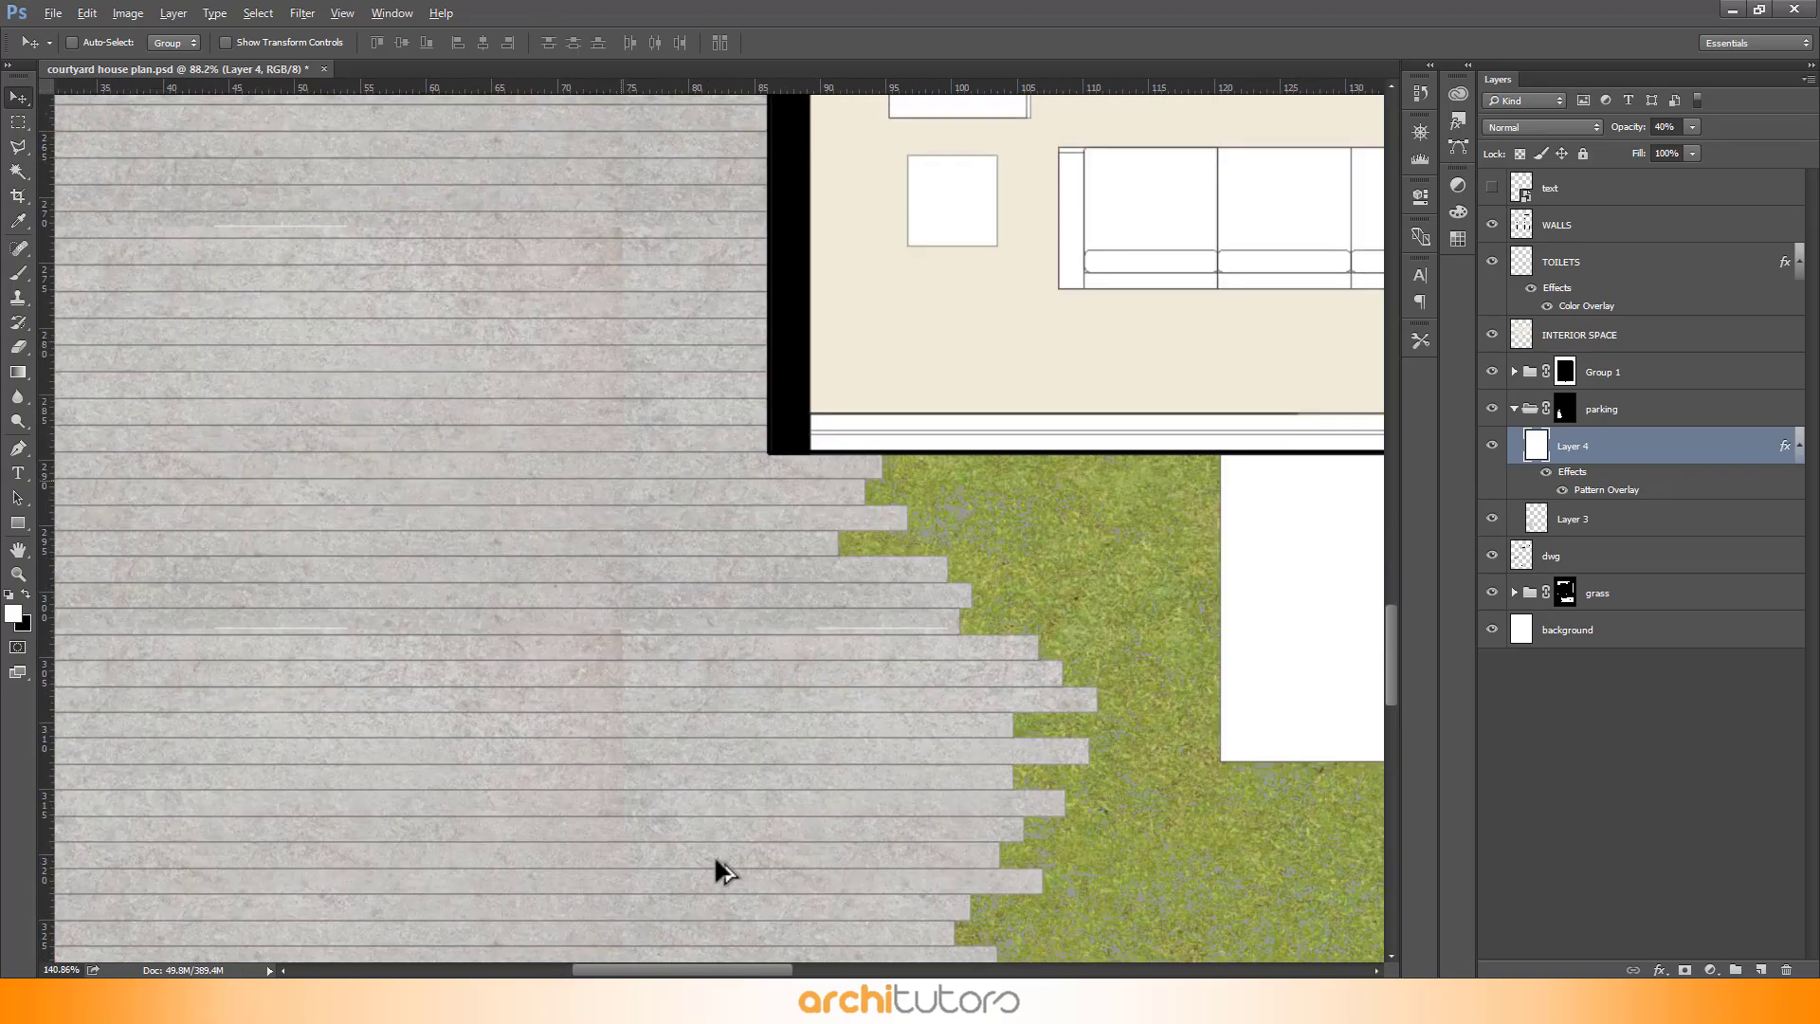
scroll(678, 249, up, 2)
scroll(677, 220, down, 4)
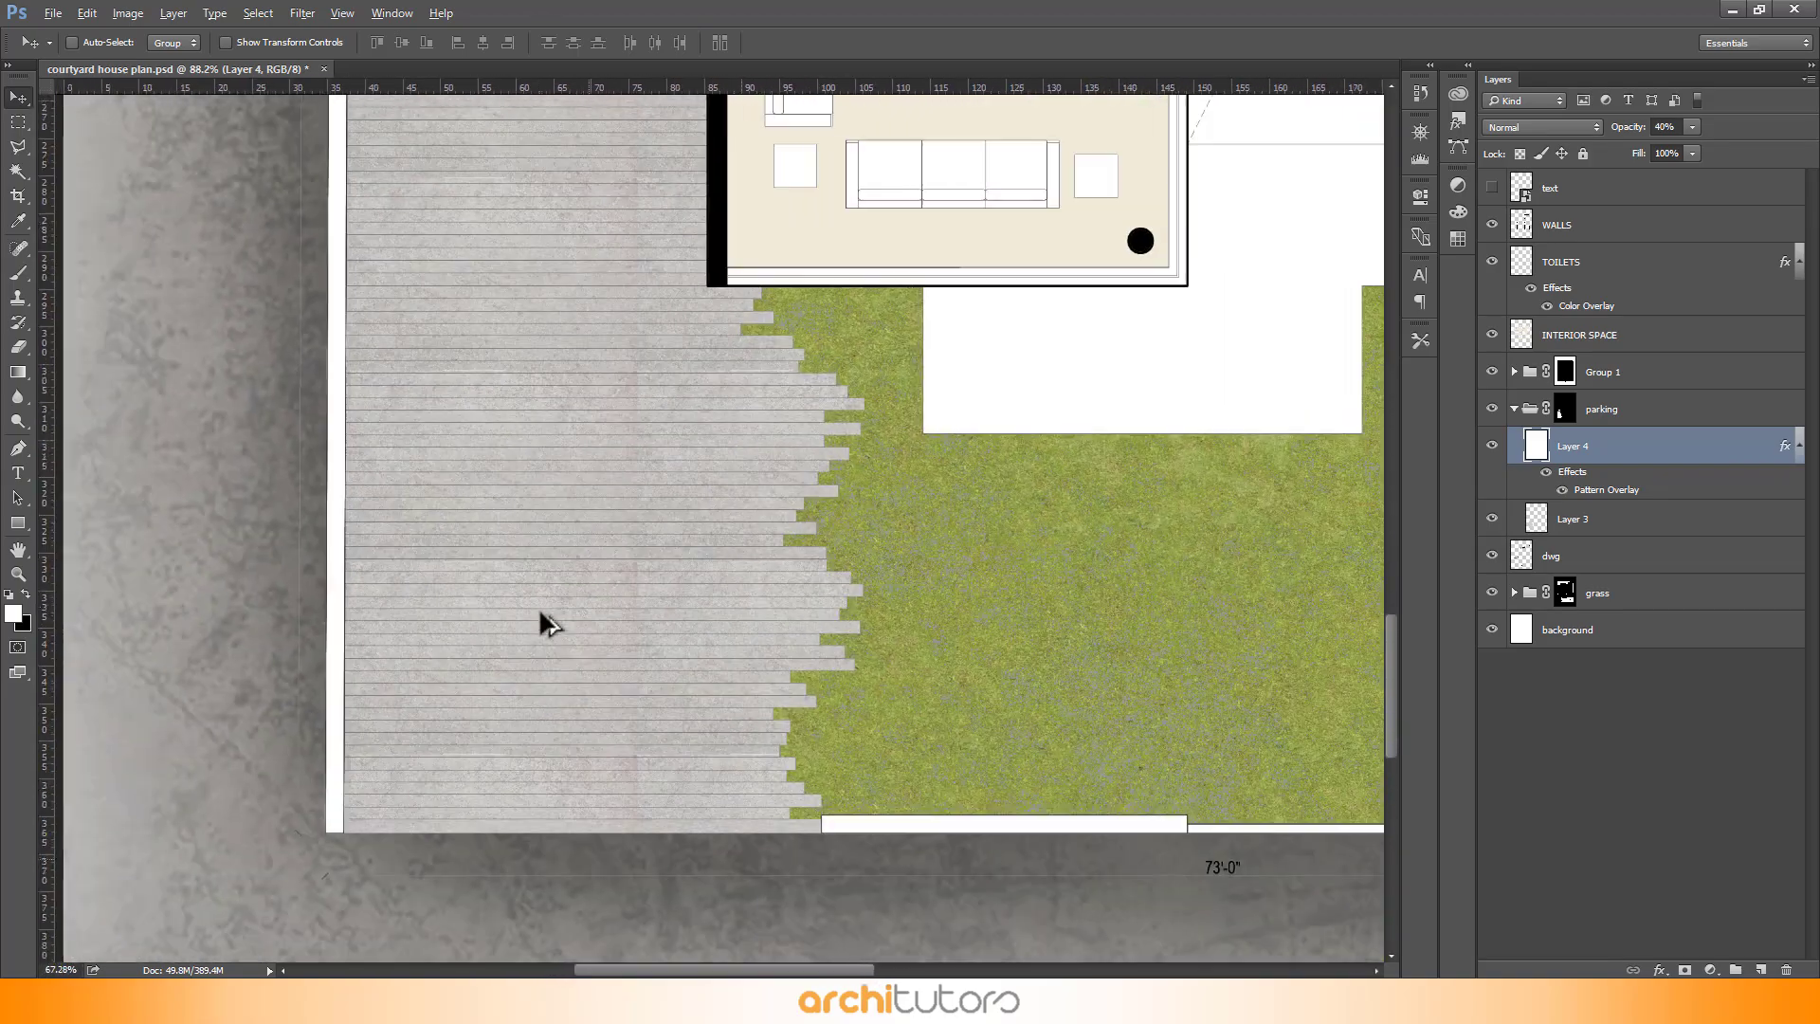
- With the Magic Wand on the dwg layer, select the deck areas: the terrace, planter surround, courtyard strip and stepping slats
scroll(466, 706, down, 4)
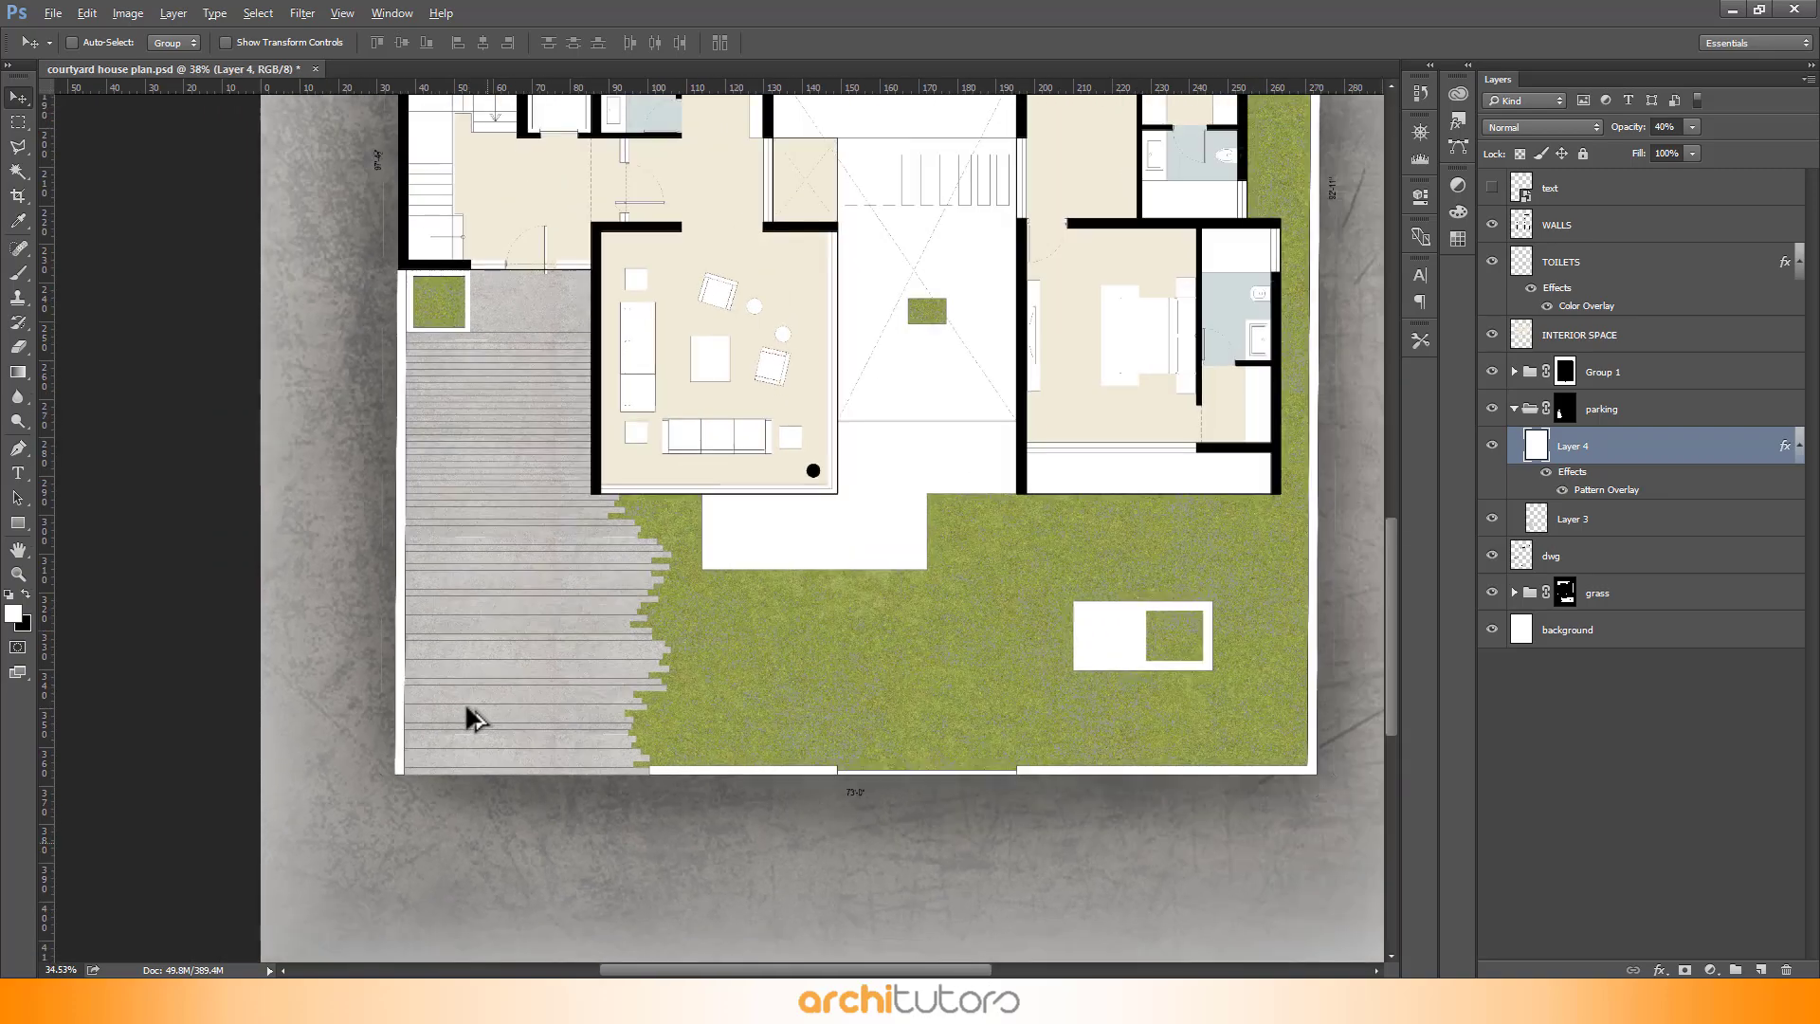
scroll(950, 674, down, 3)
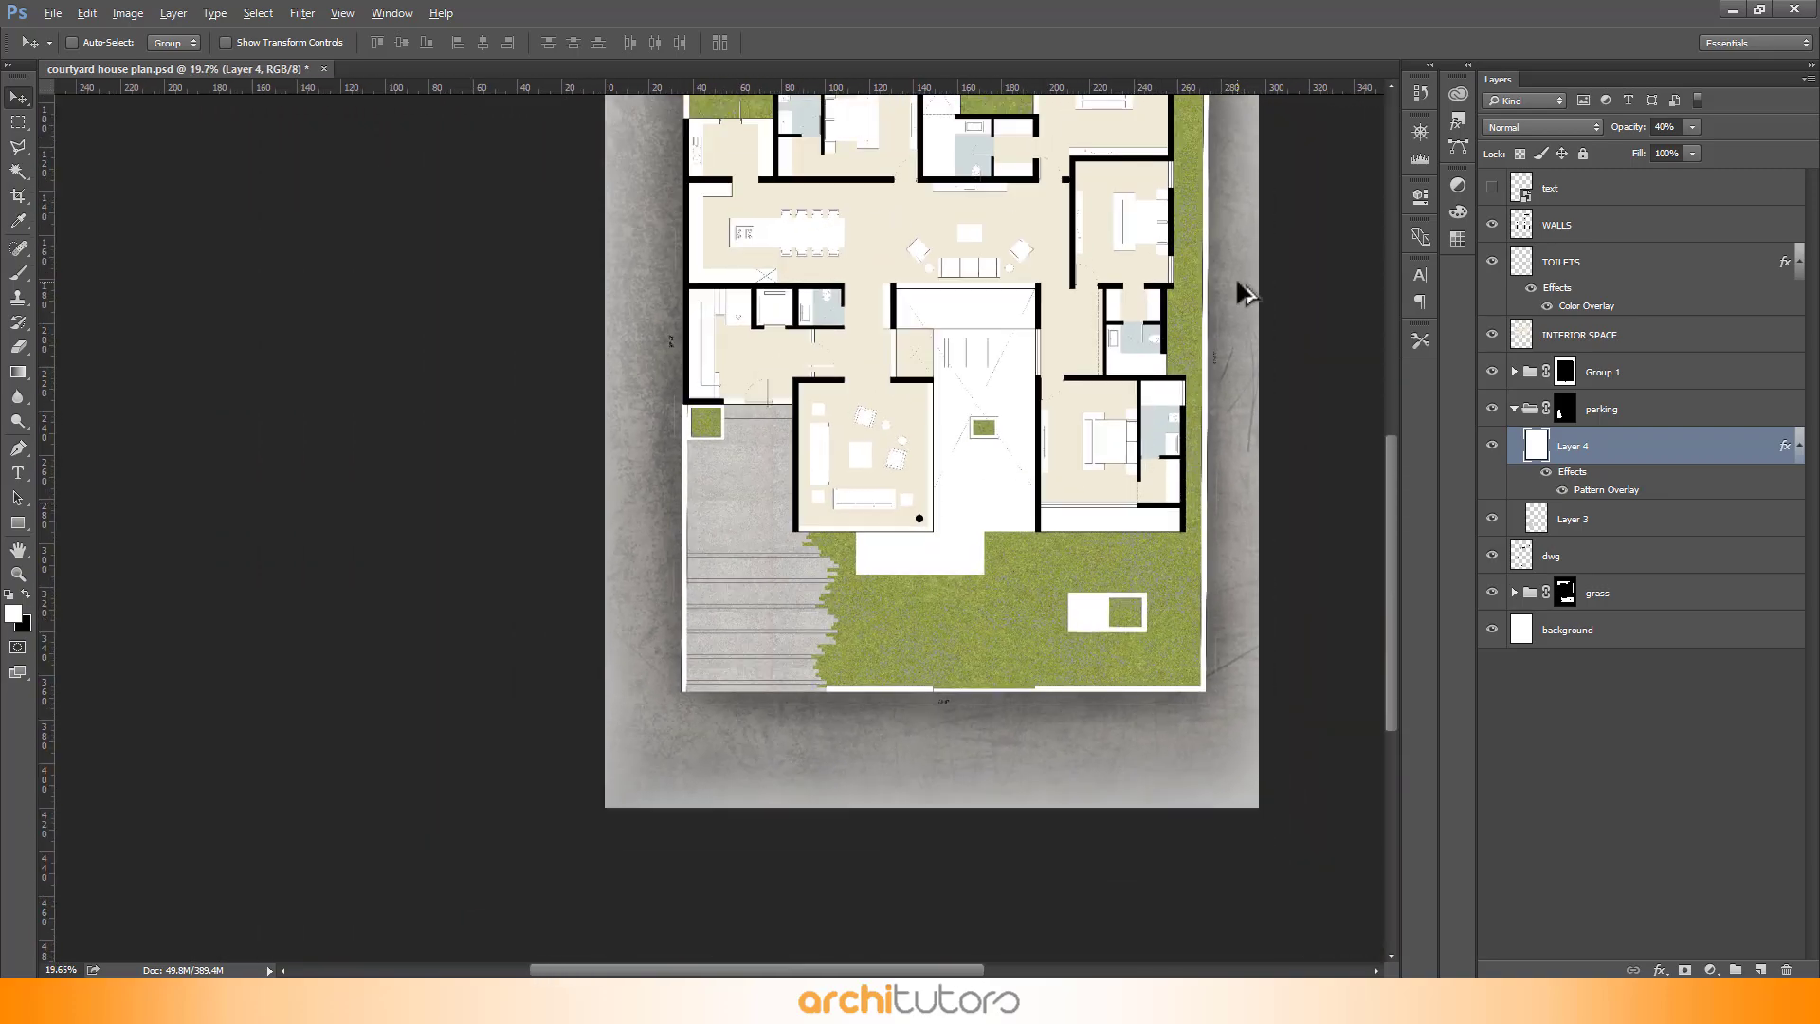
scroll(934, 626, up, 1)
scroll(772, 772, up, 3)
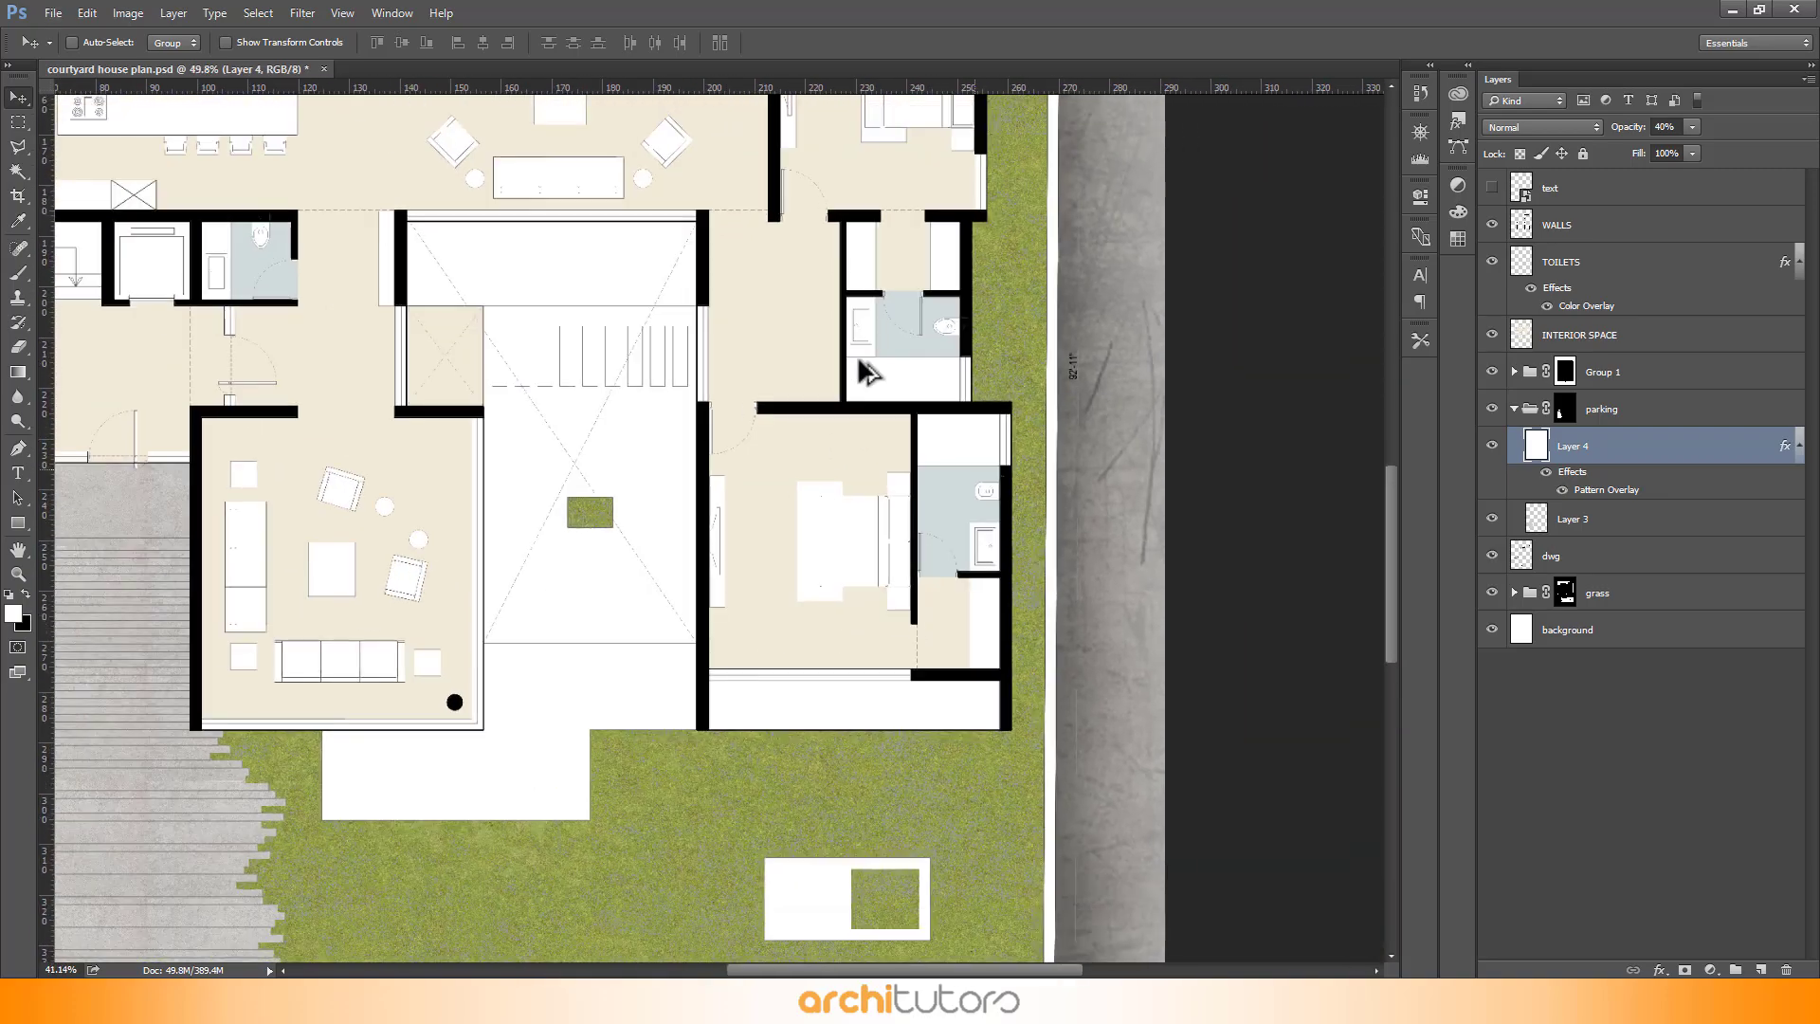
key(w)
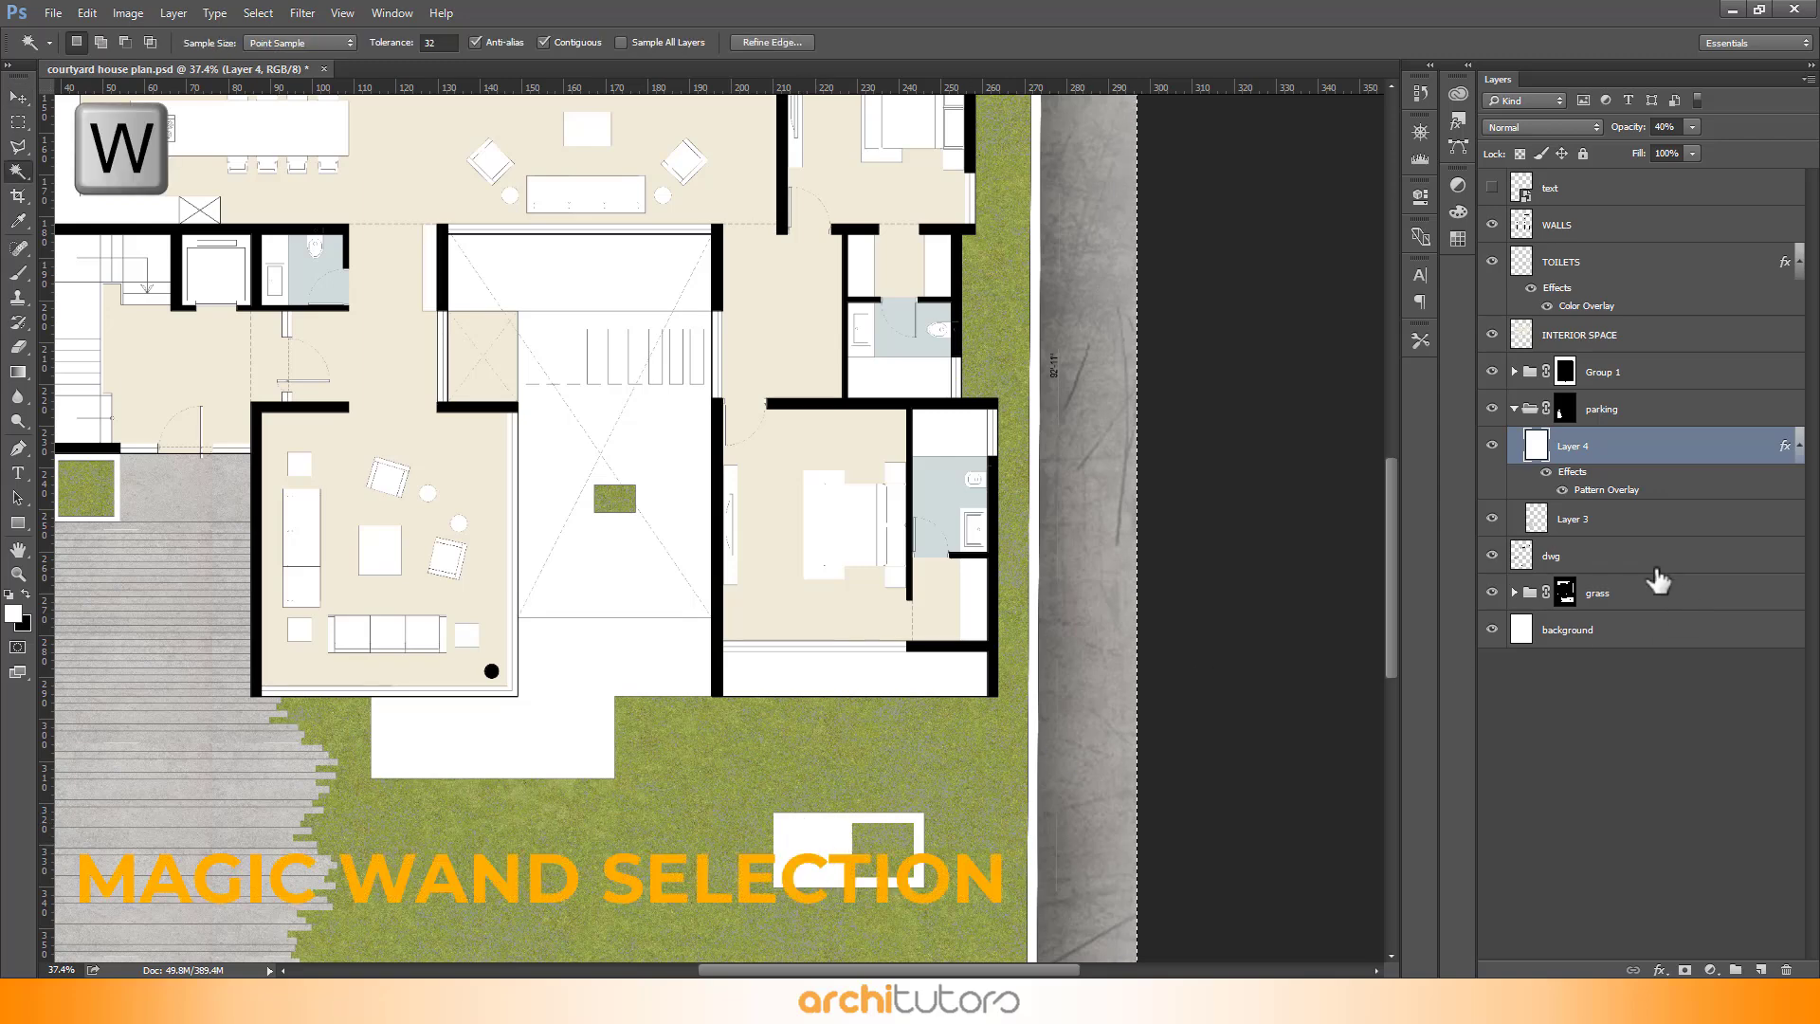
click(1656, 567)
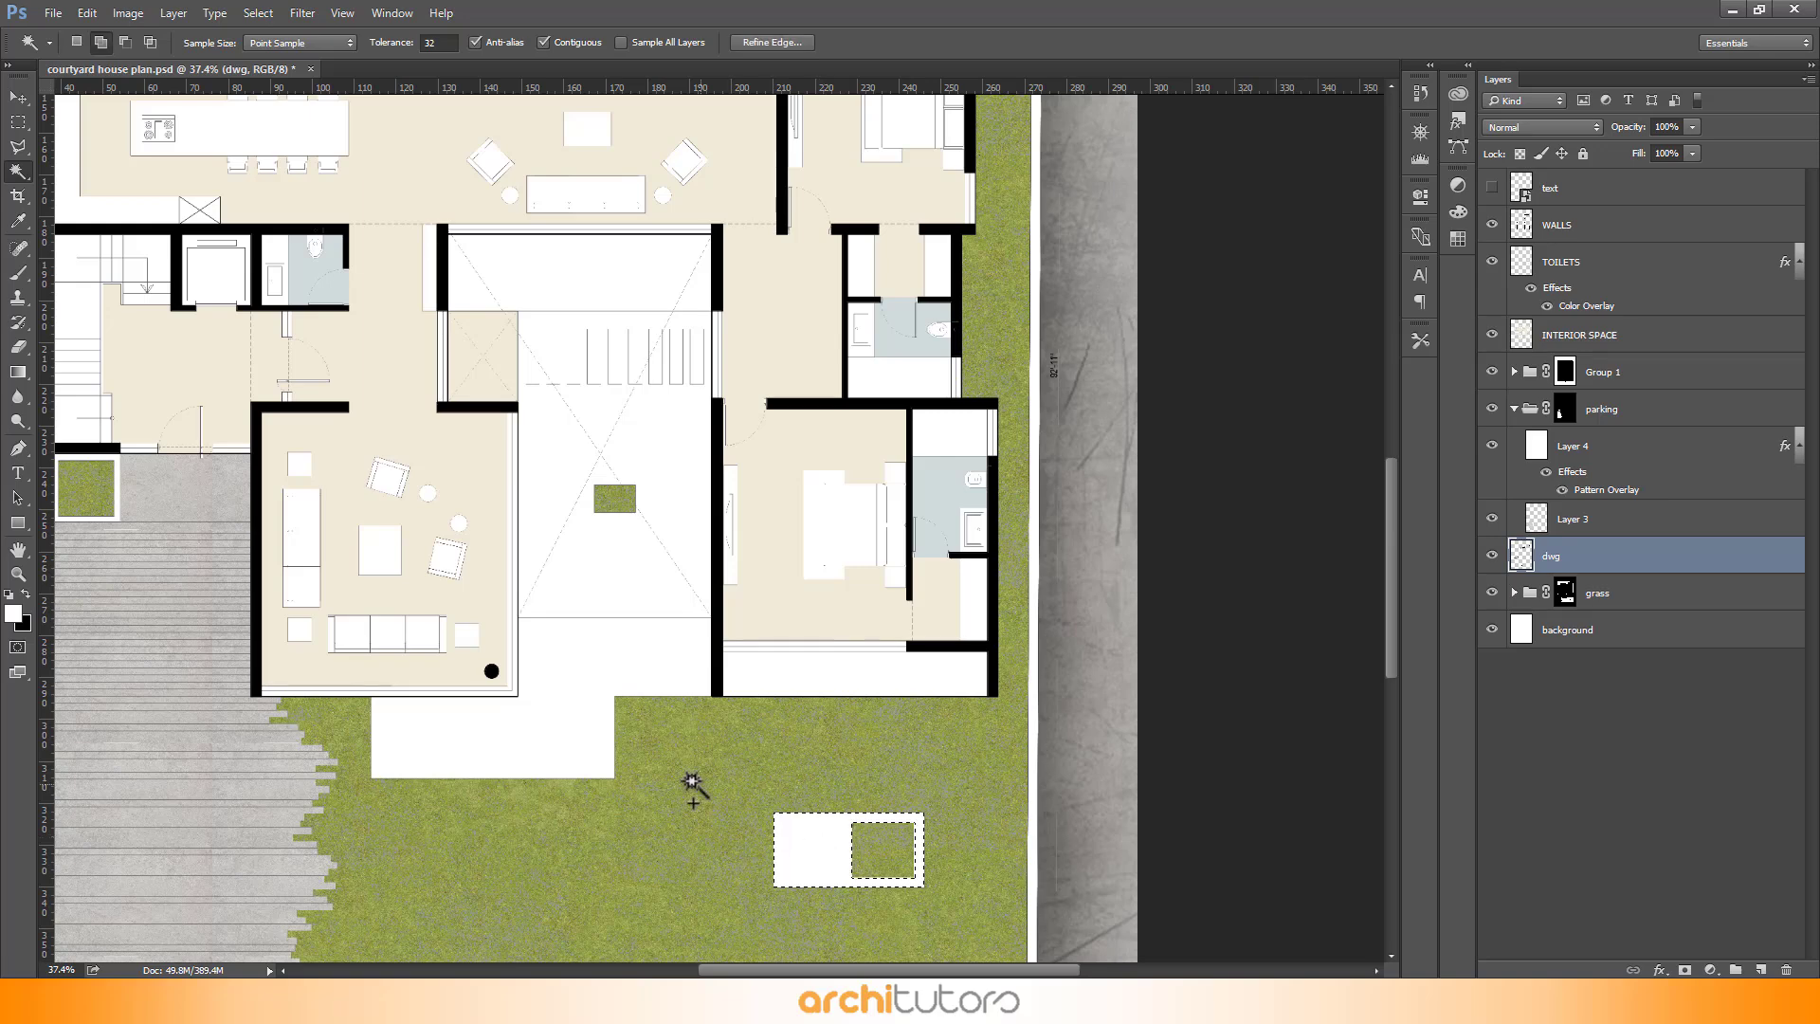
click(581, 681)
scroll(623, 322, up, 3)
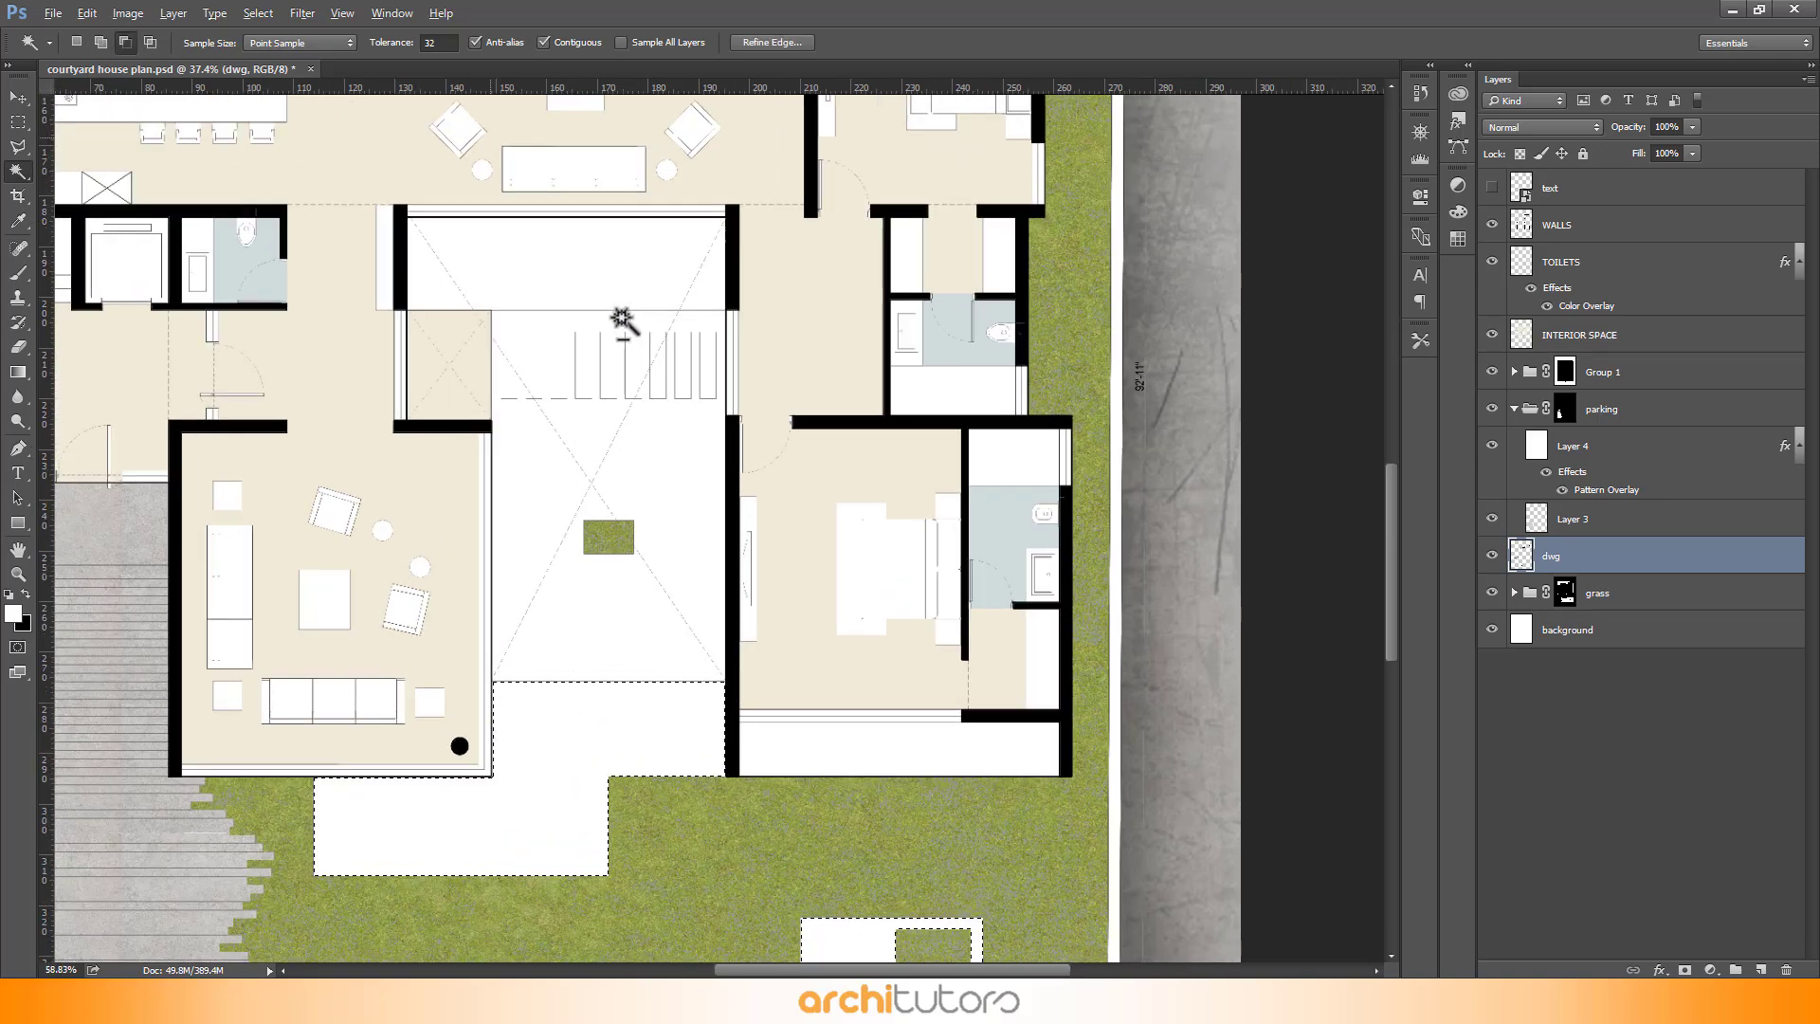
scroll(621, 320, up, 1)
click(542, 262)
scroll(494, 319, up, 2)
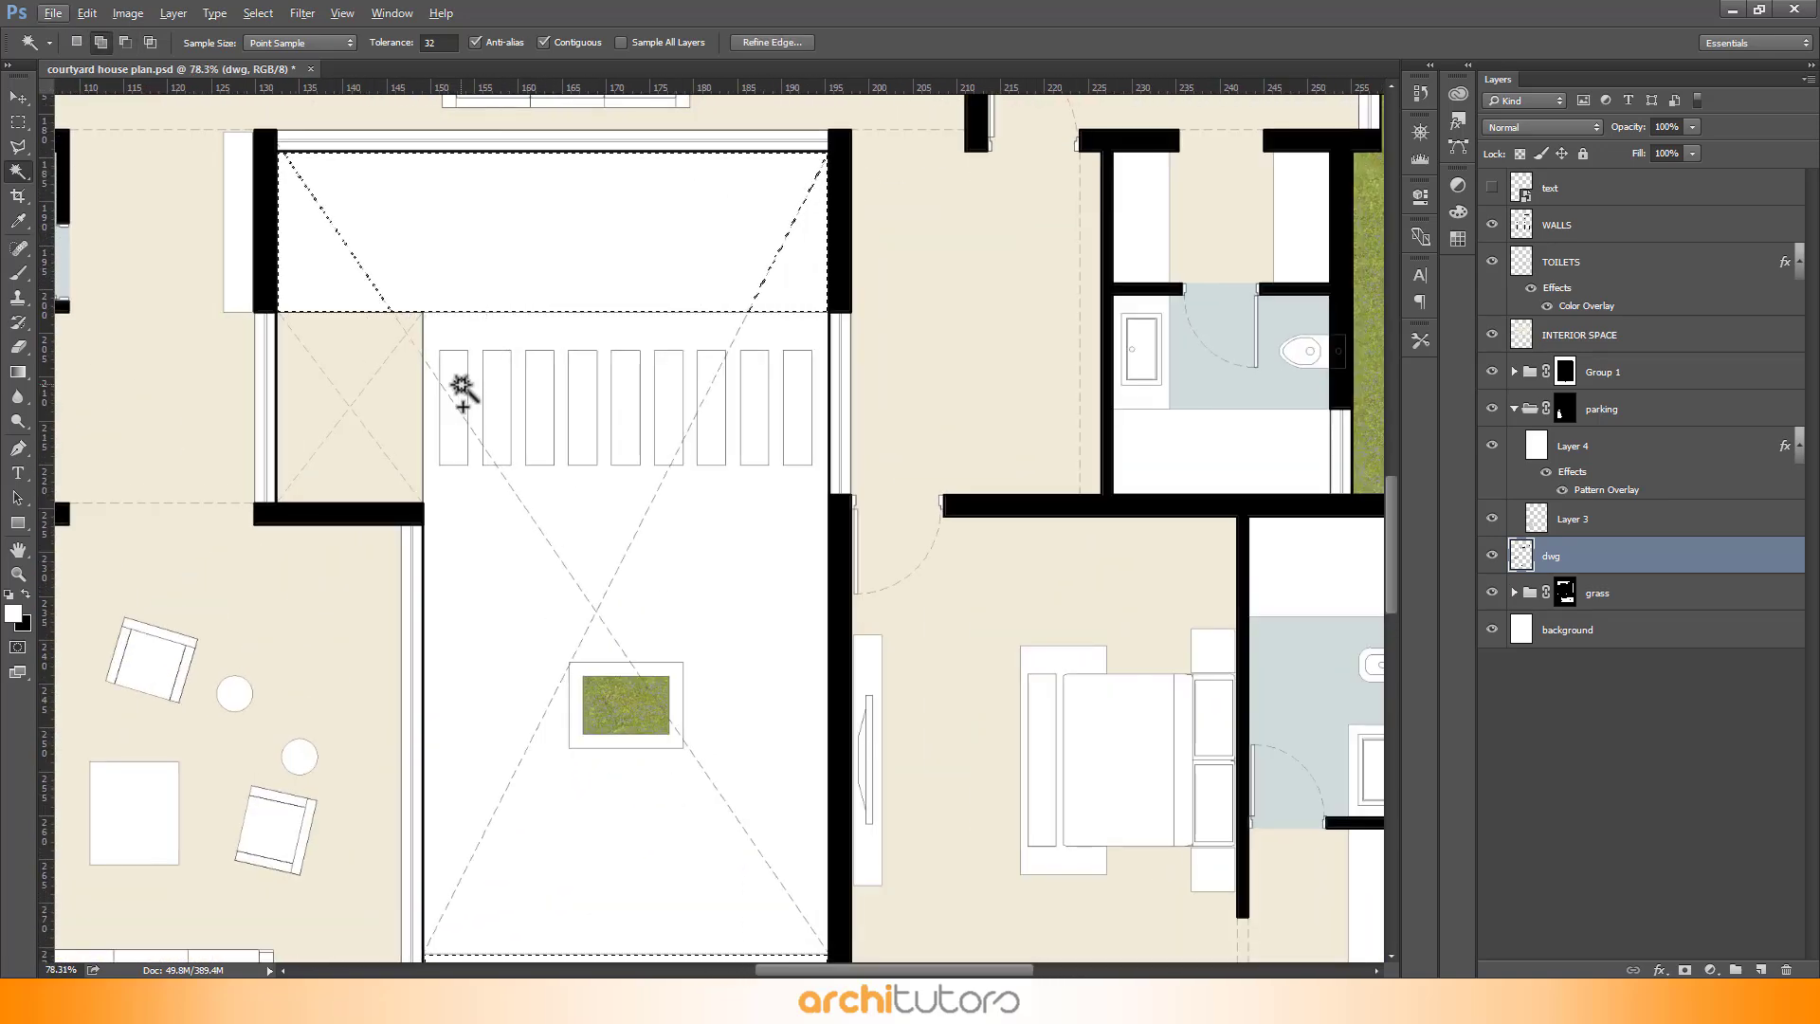
click(460, 389)
click(497, 394)
click(539, 405)
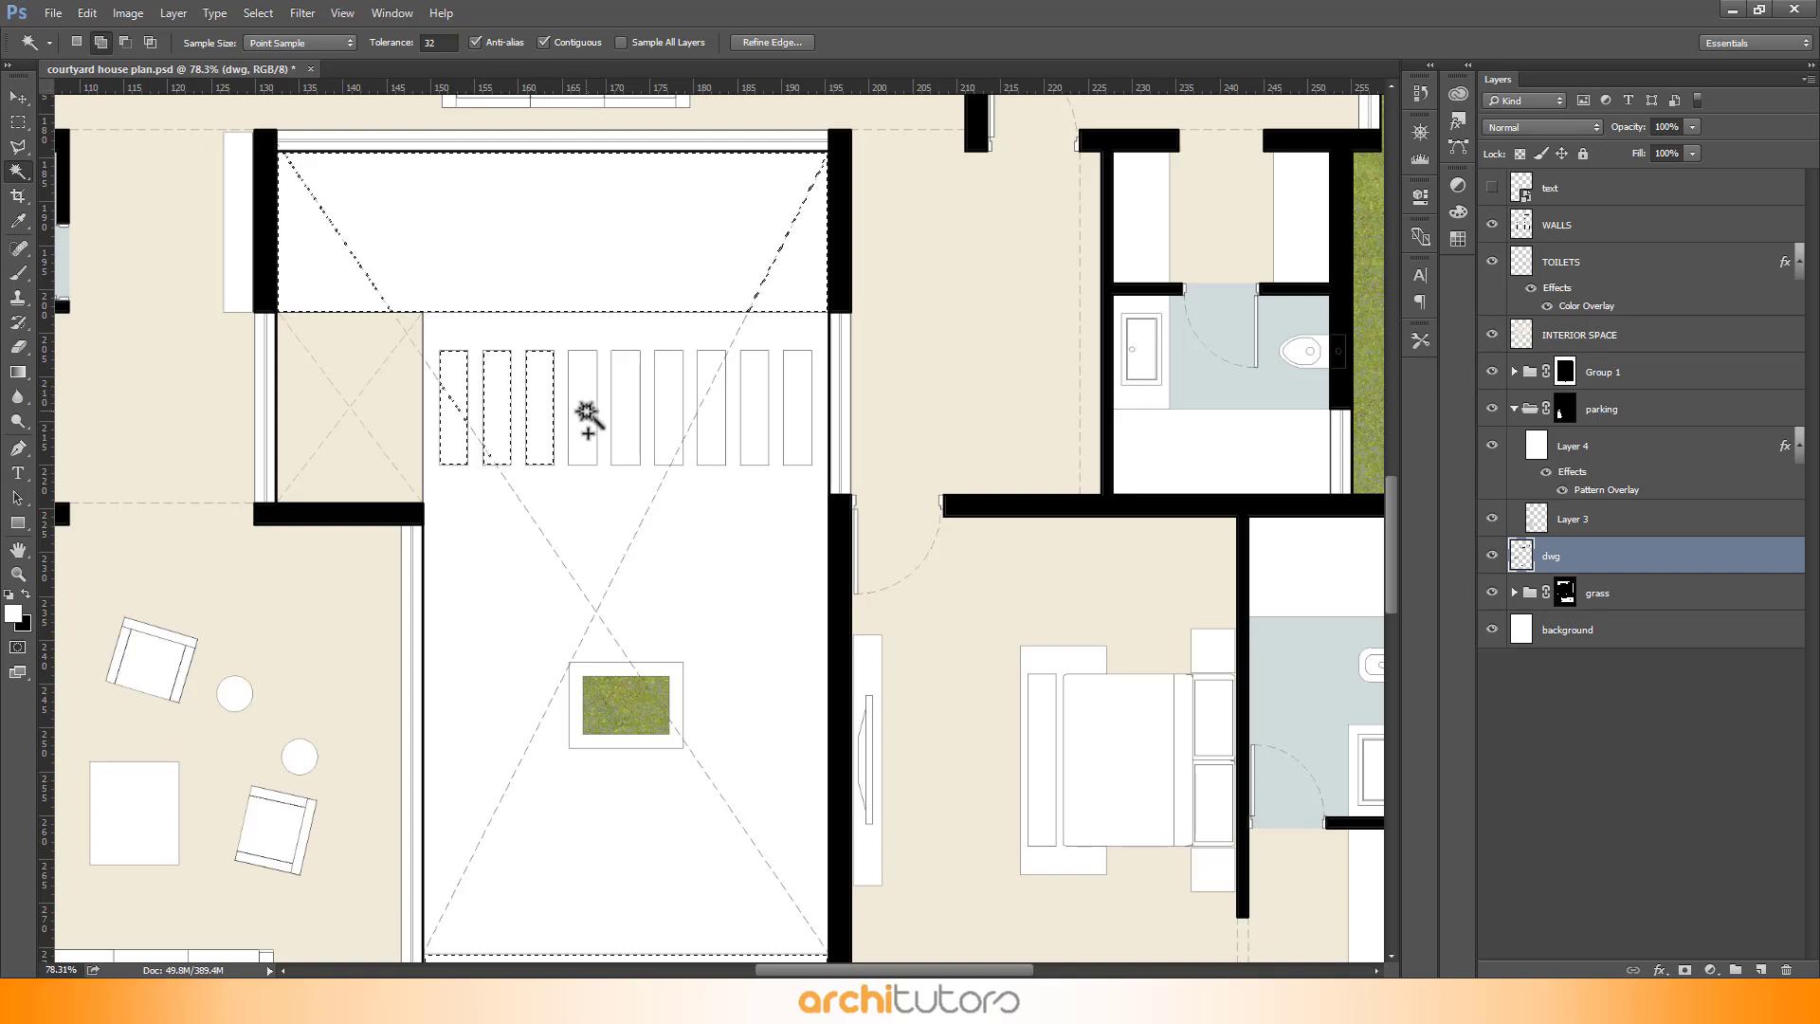
click(623, 427)
click(680, 423)
click(709, 433)
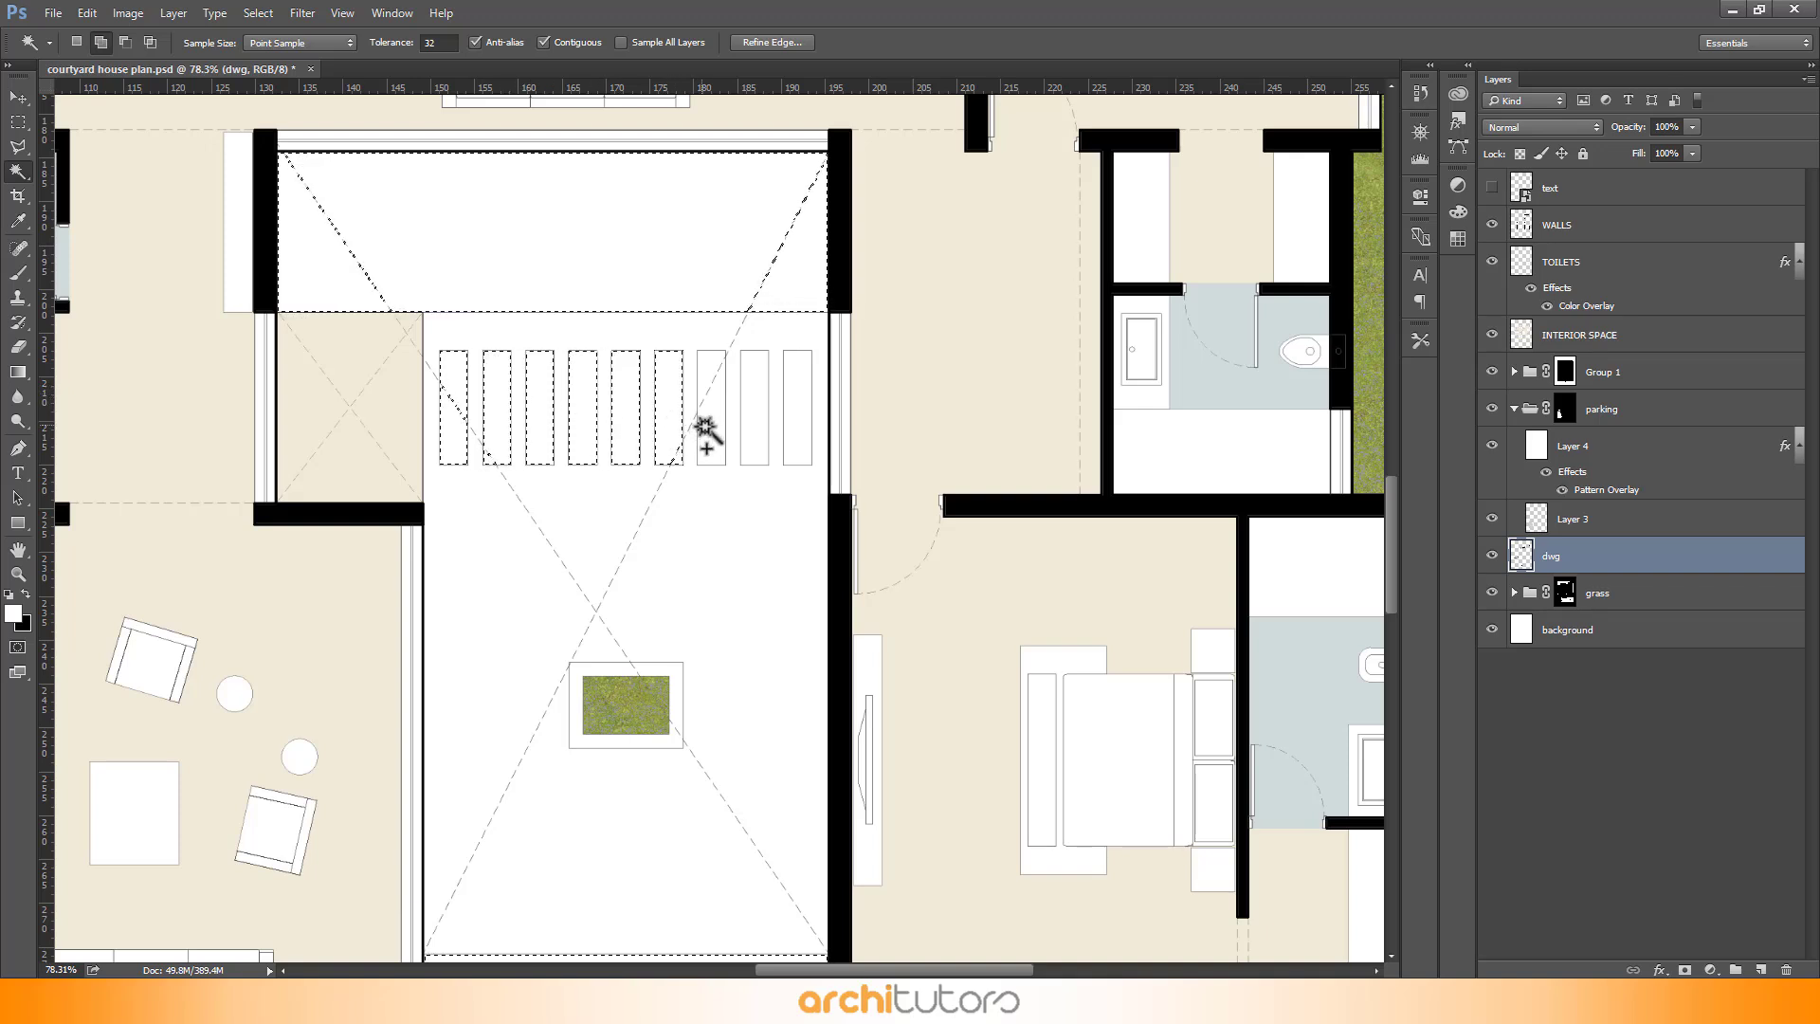
click(749, 429)
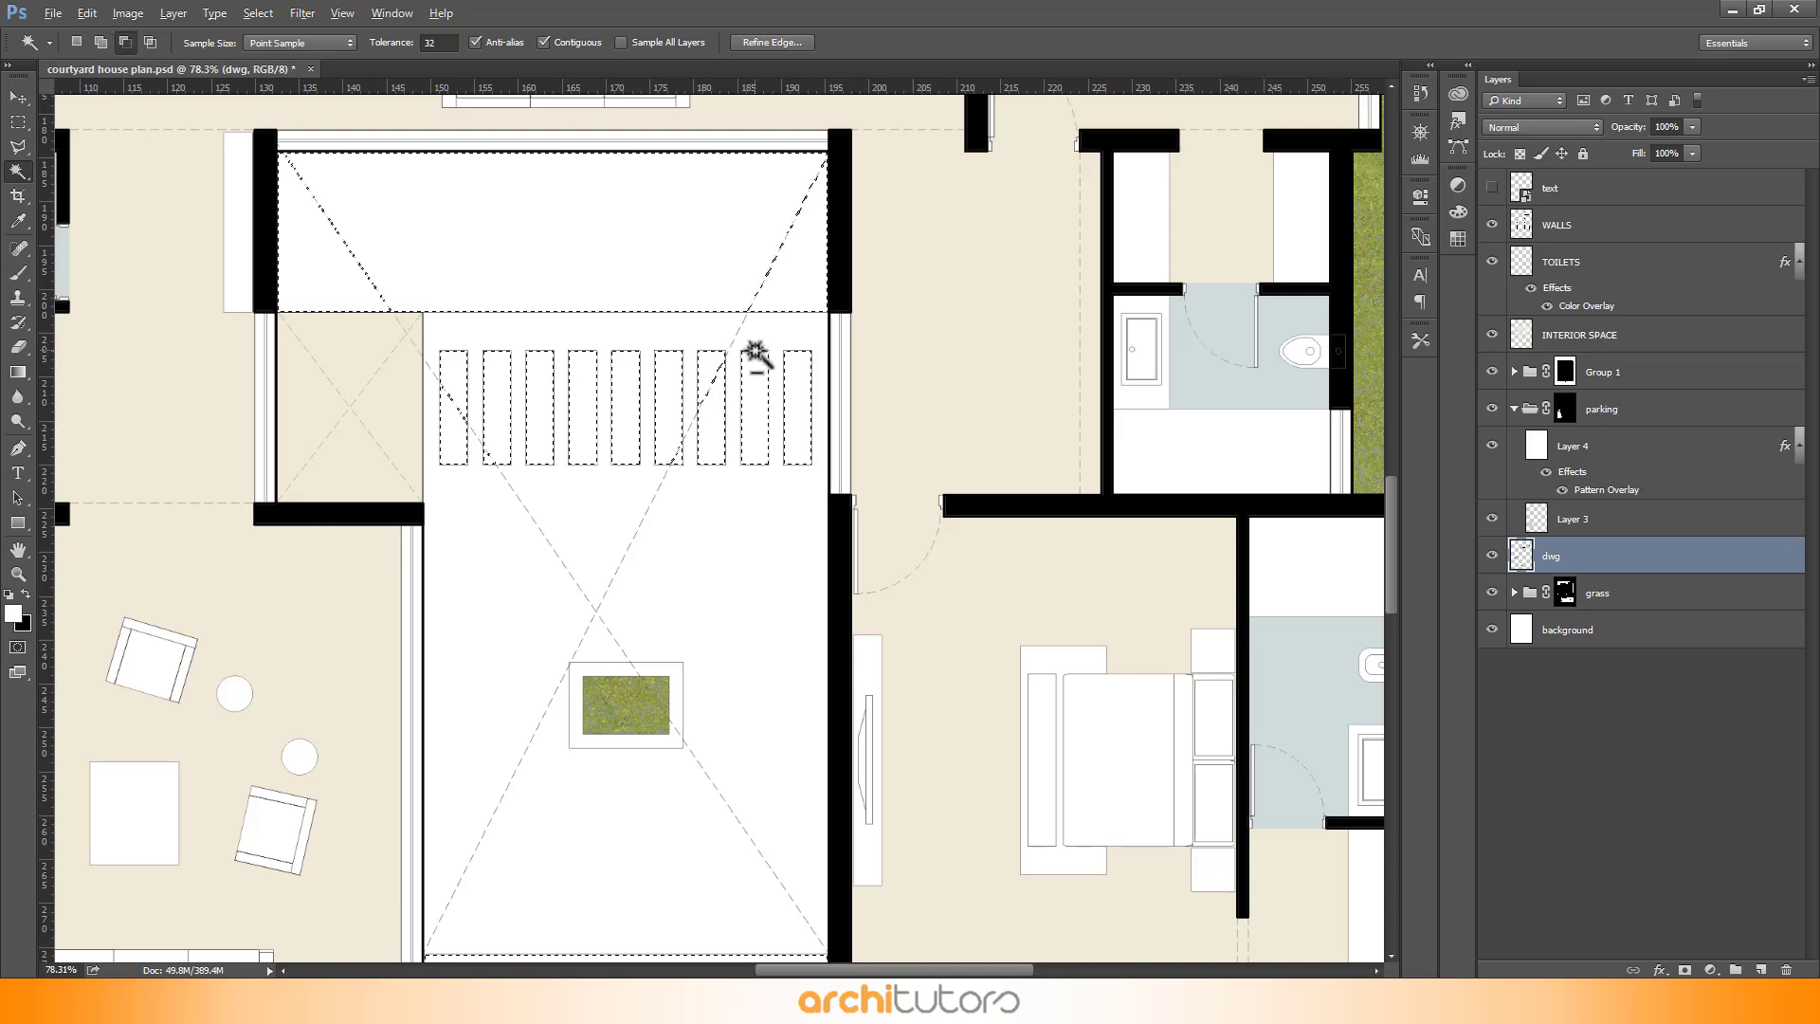
scroll(752, 357, down, 4)
scroll(1672, 684, down, 1)
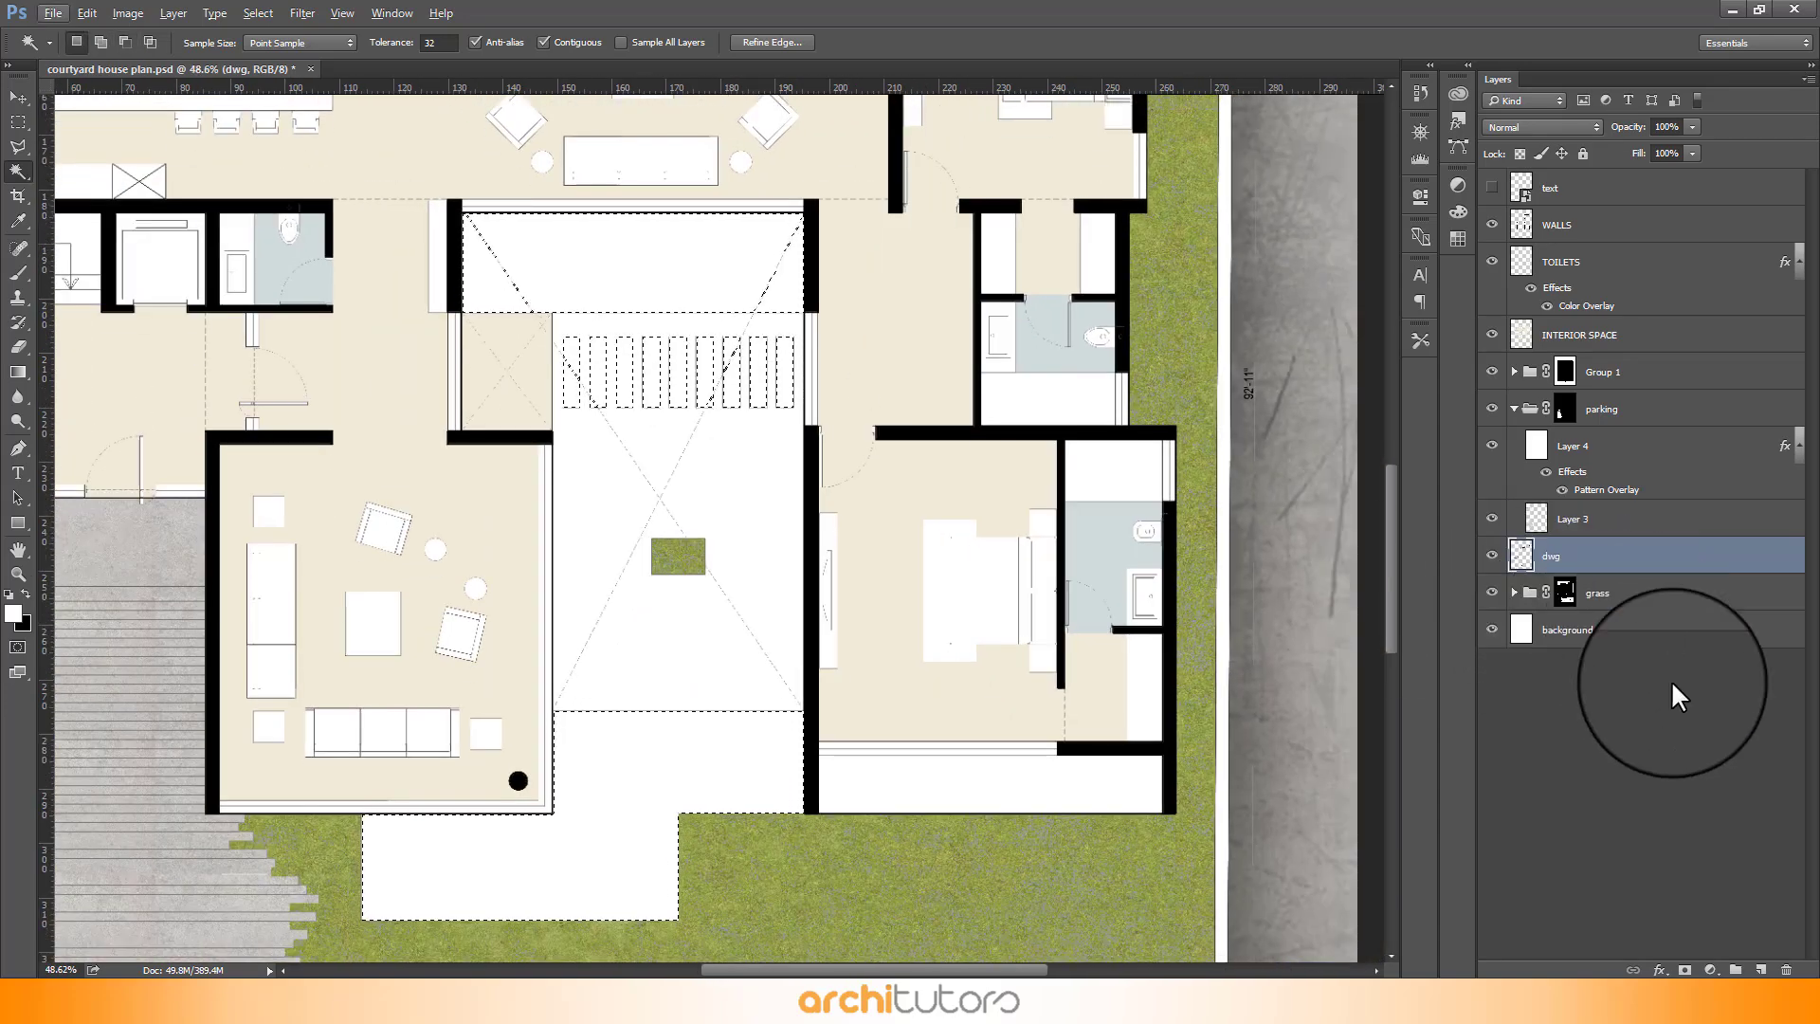
- Add a new layer named deck color, put it in its own group and rename the group deck
click(1760, 969)
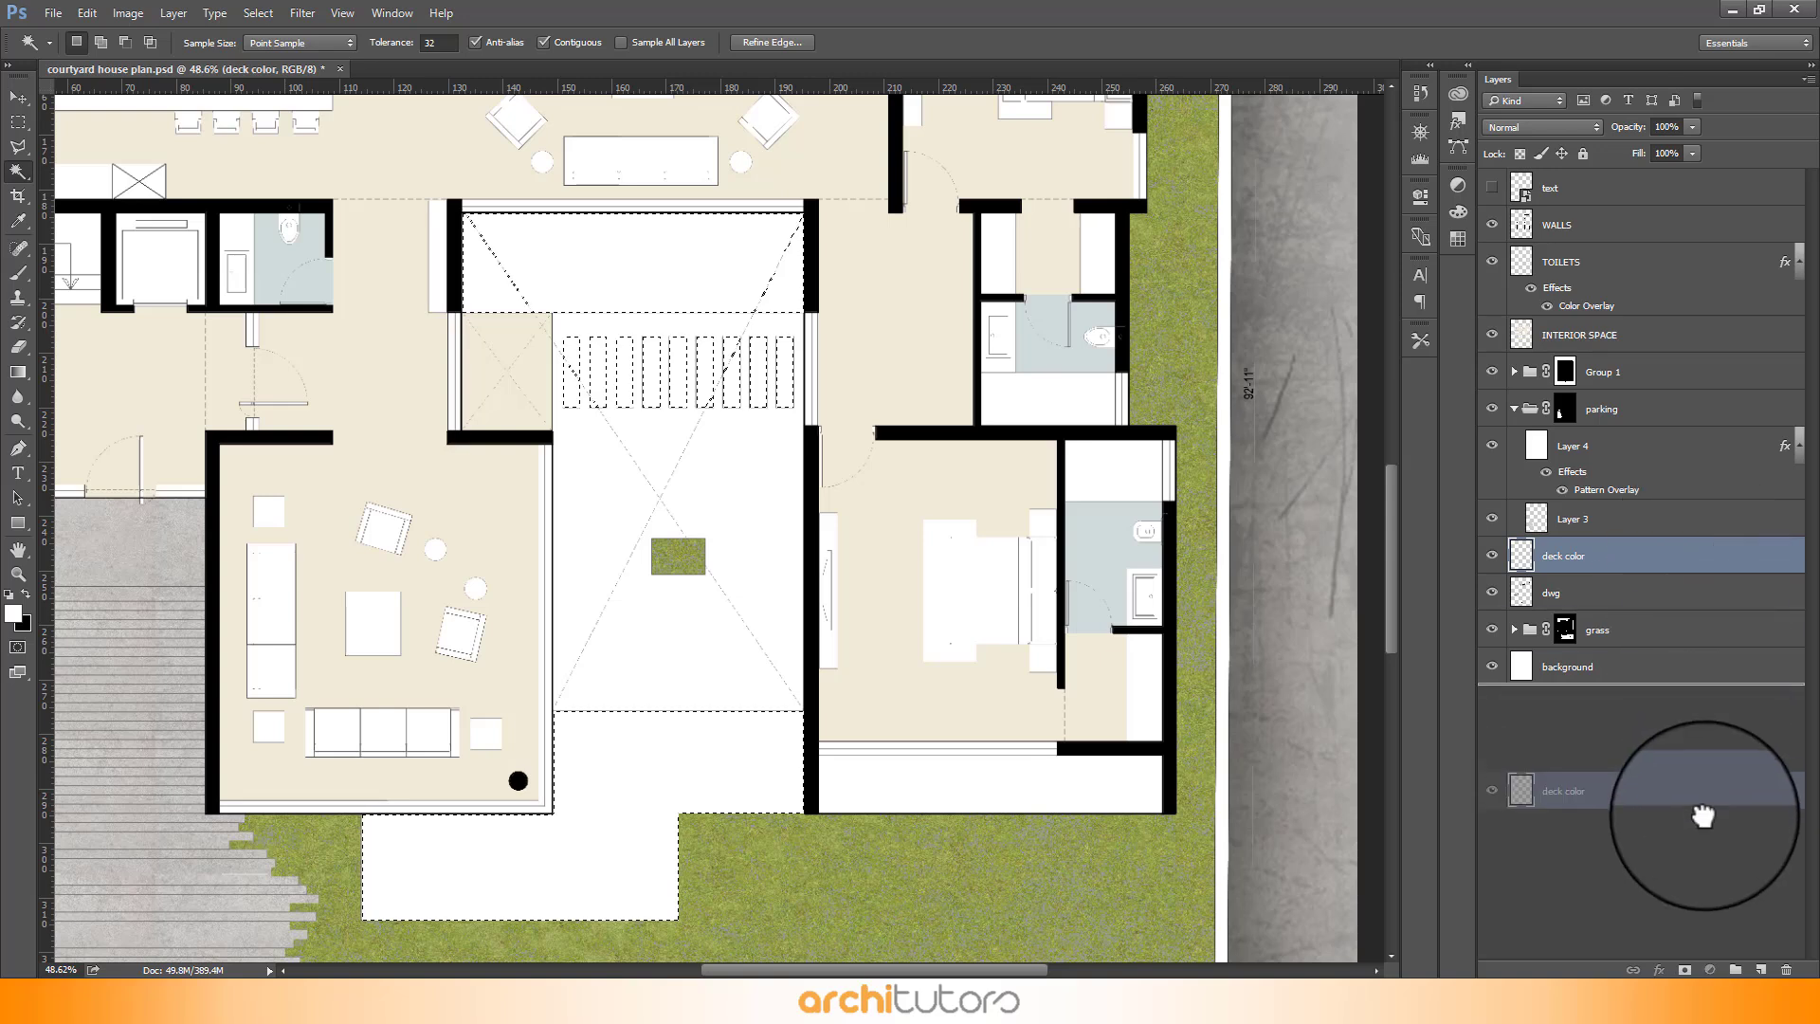
click(1736, 970)
double_click(1575, 548)
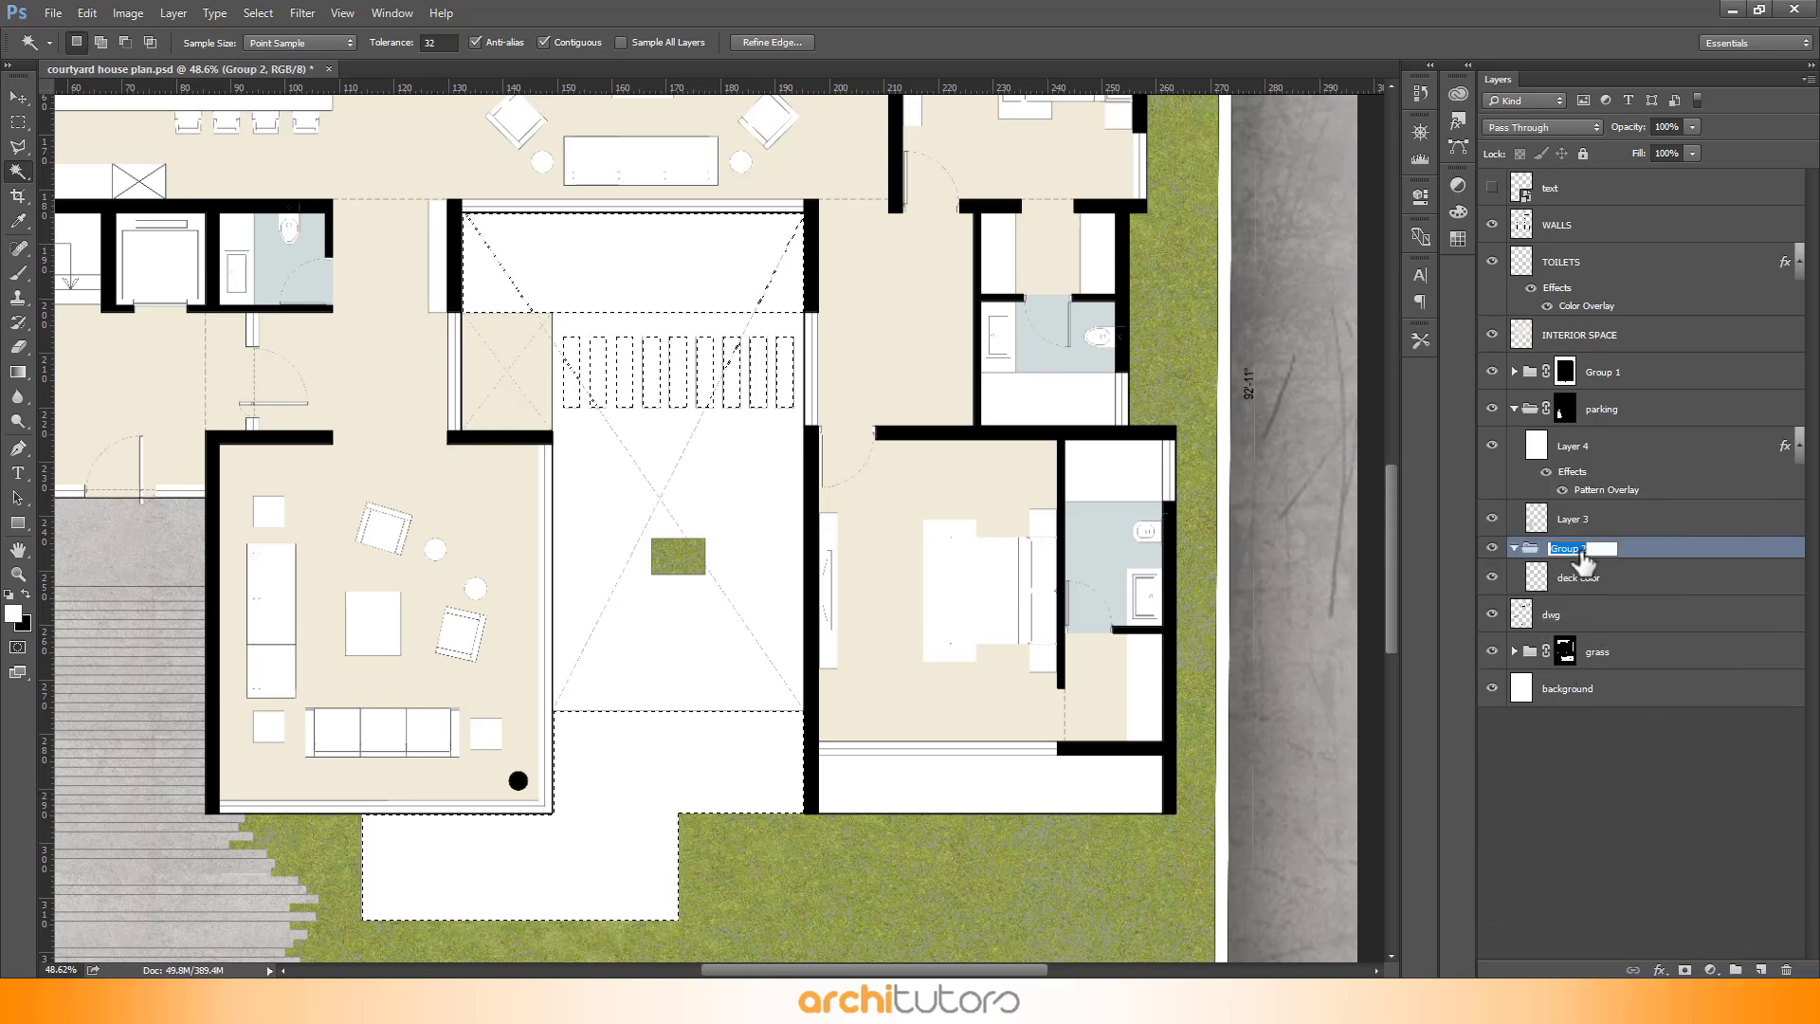
text(deck)
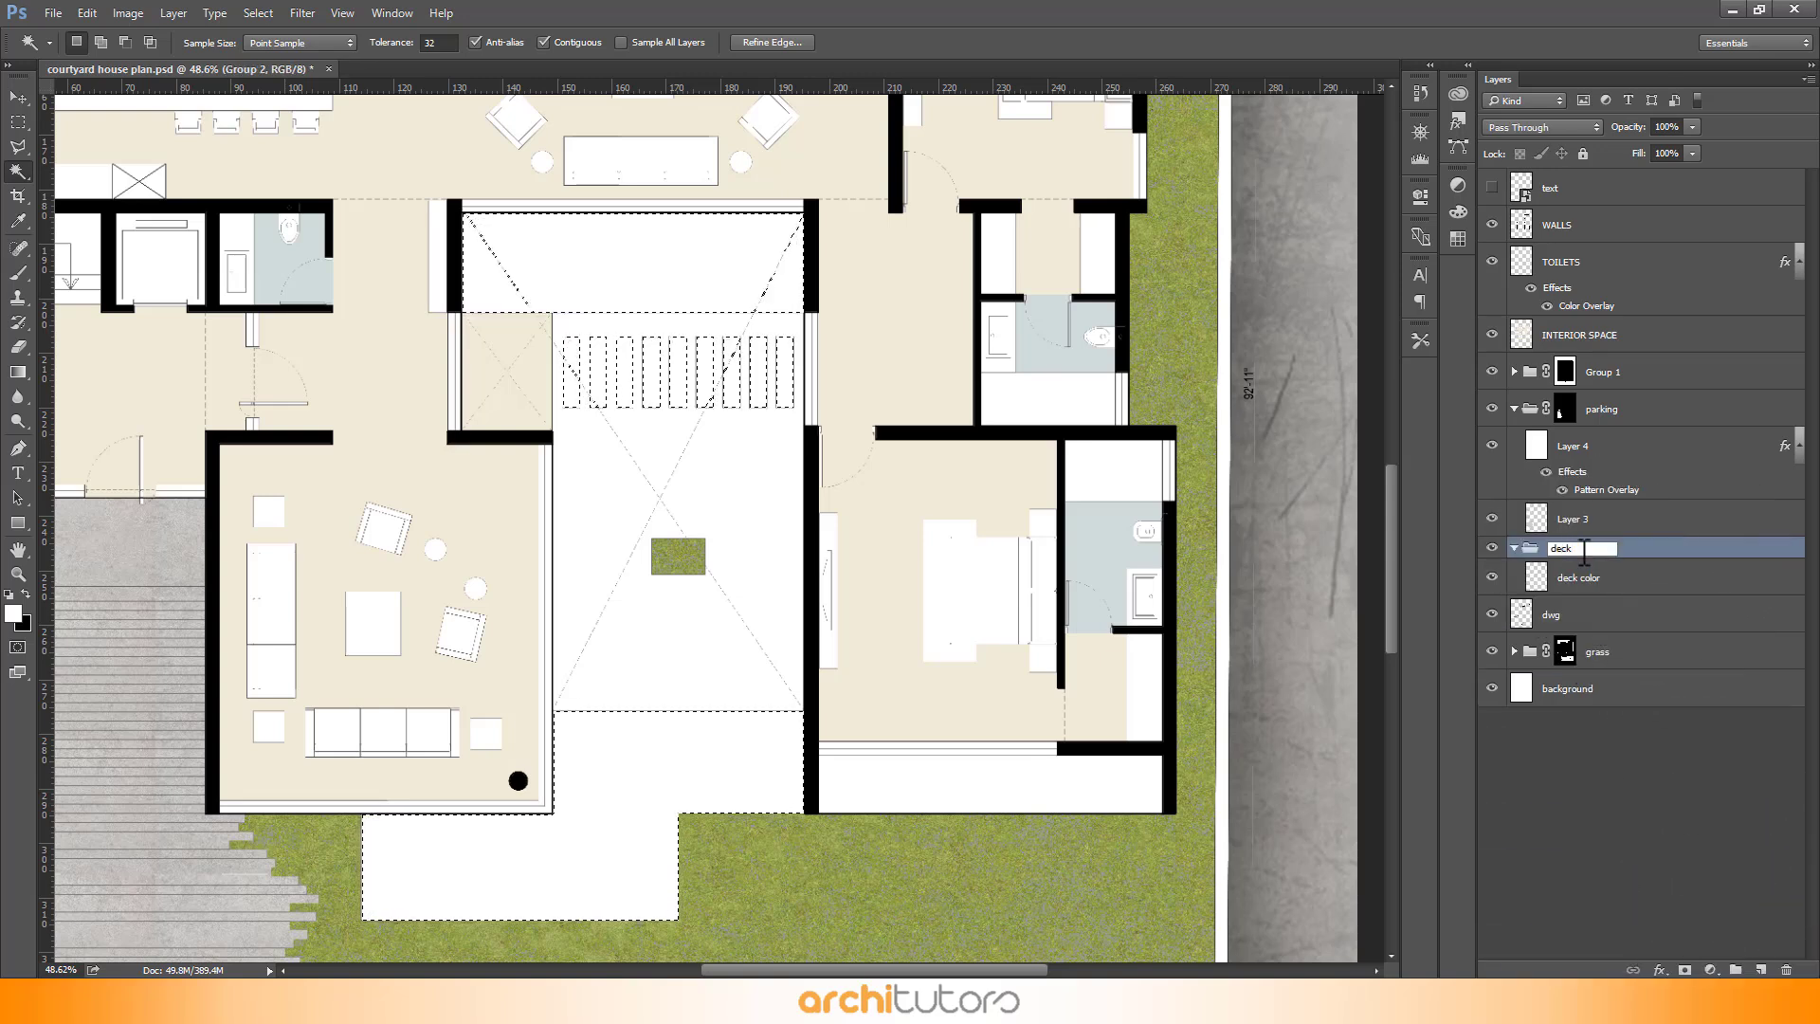
- Fill the deck selection on the deck color layer with a pale yellow-beige colour
click(1638, 578)
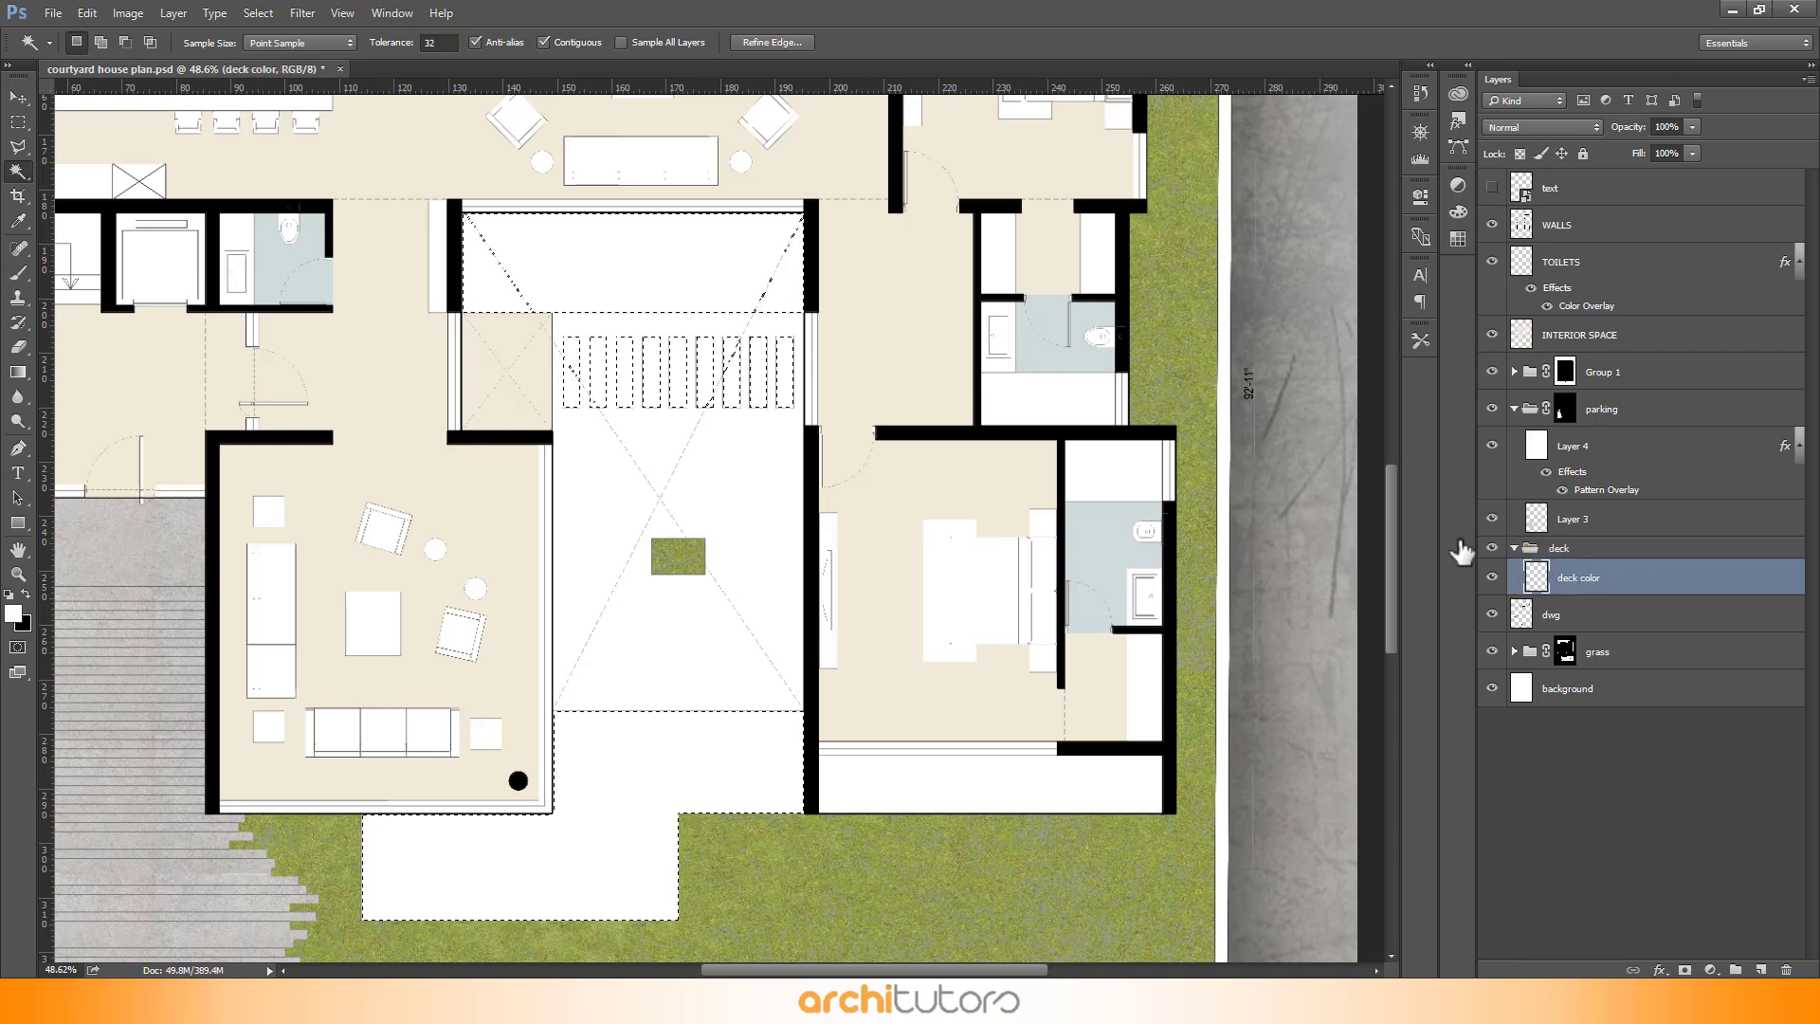
key(shift+BackSpace)
click(943, 528)
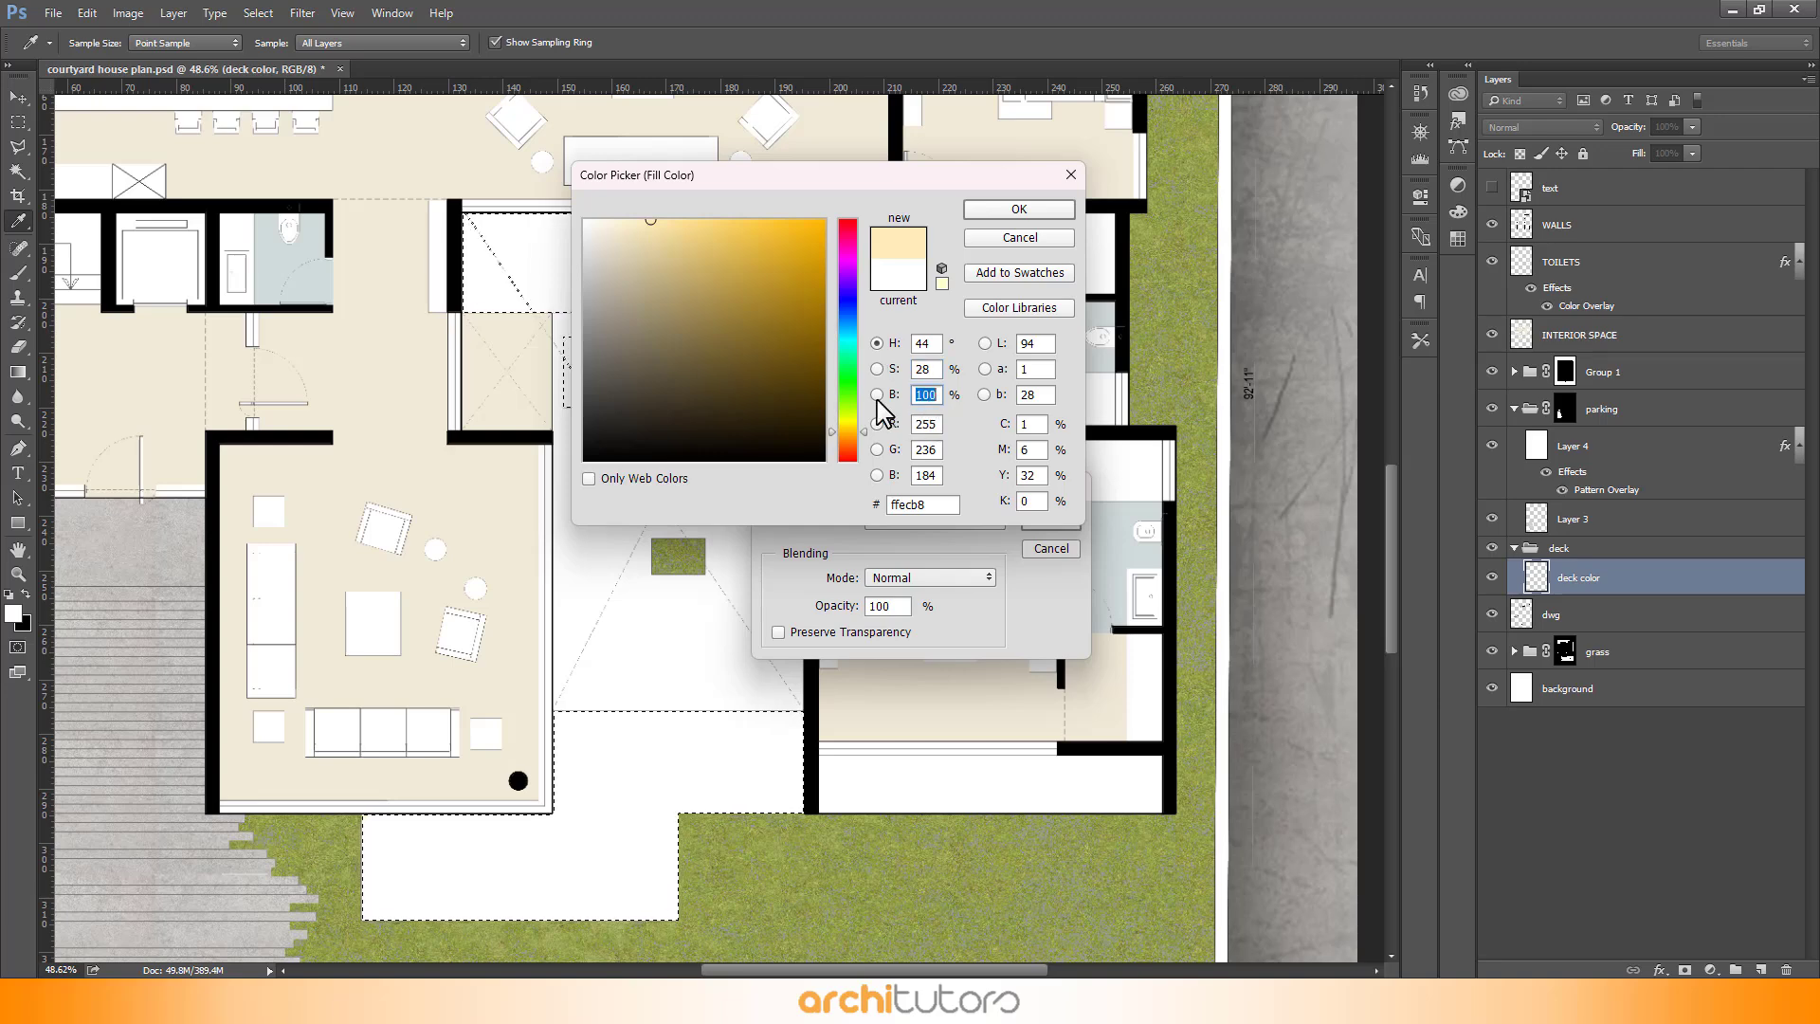
text(8)
click(1018, 209)
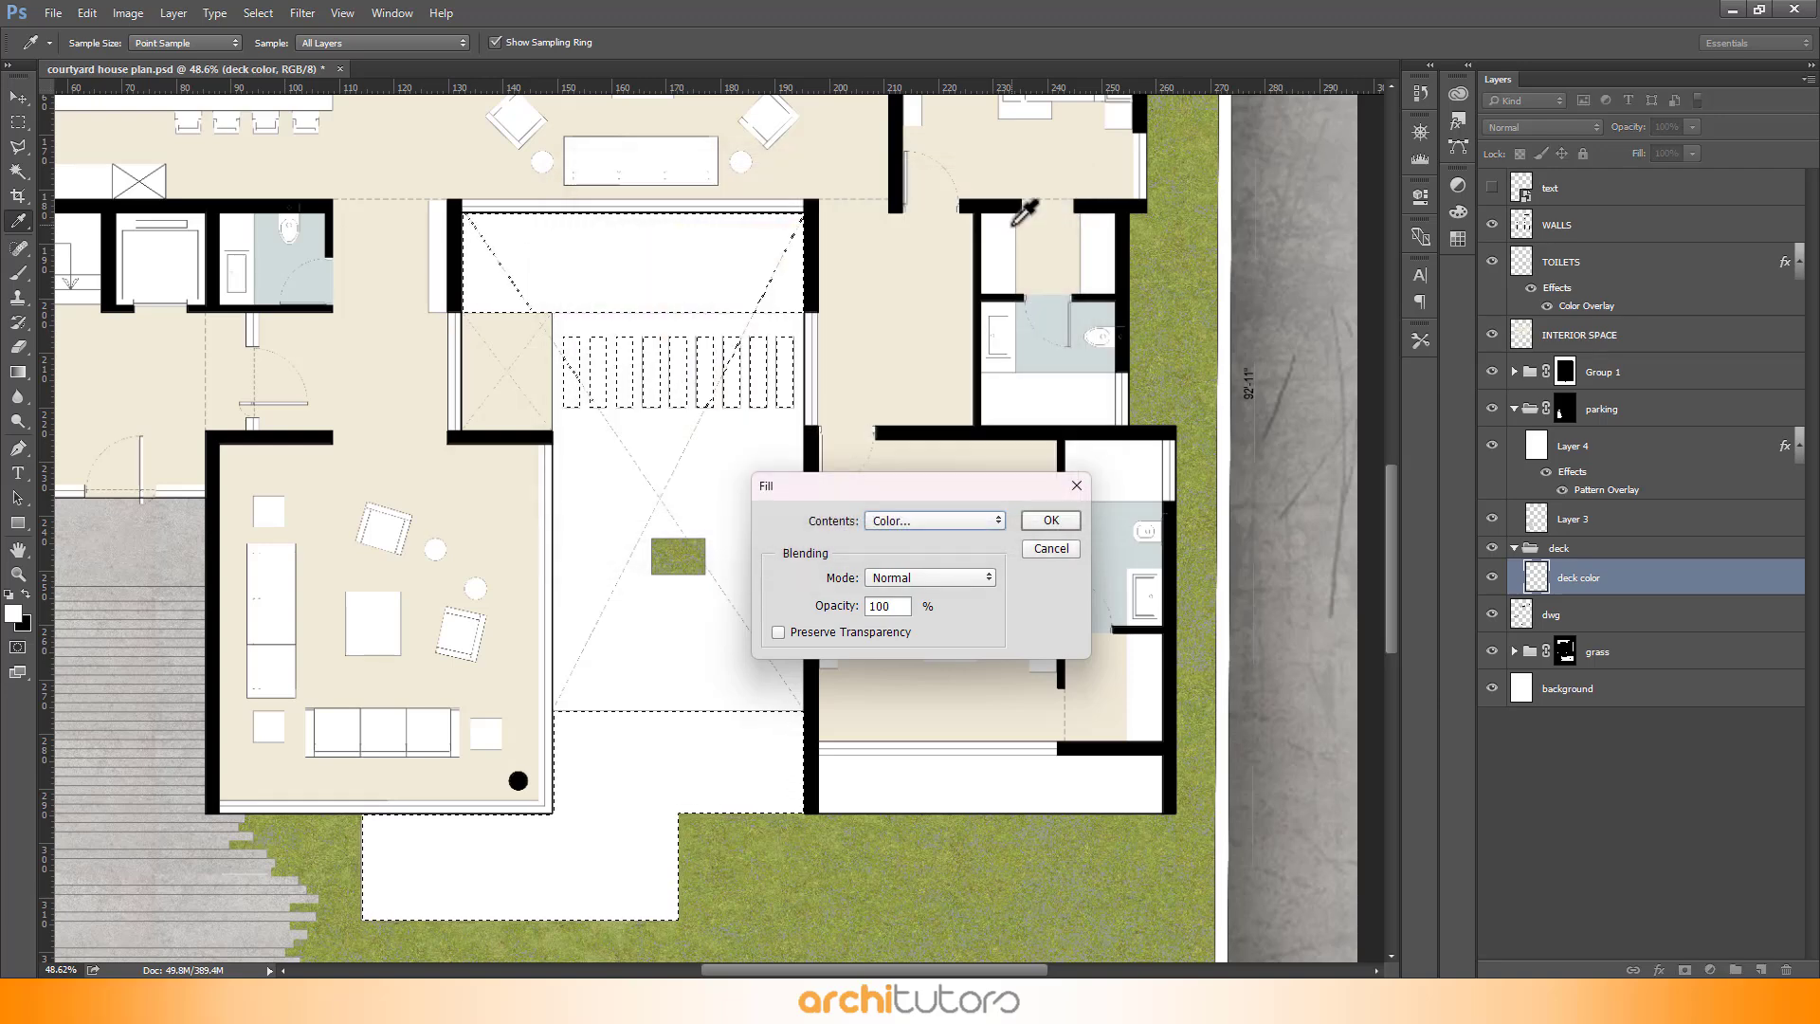
click(1054, 519)
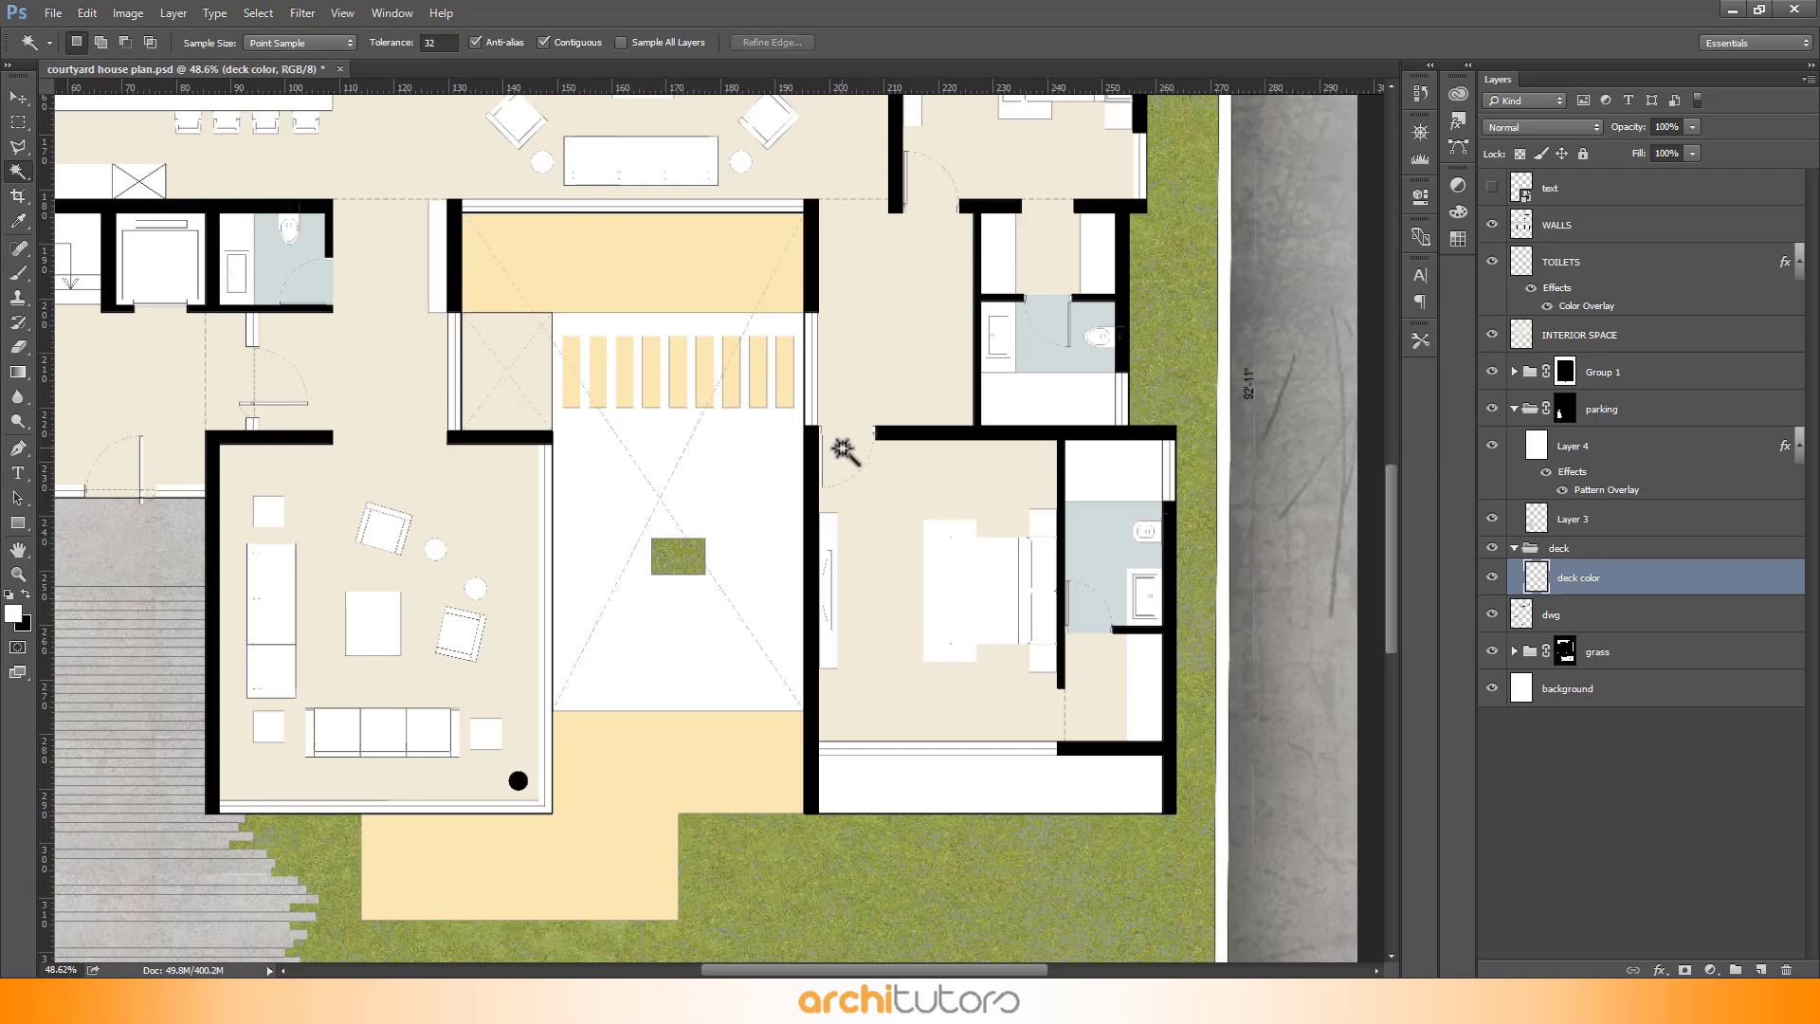
- Invert the selection, use it as a layer mask on the deck group, and deselect
key(ctrl+shift+i)
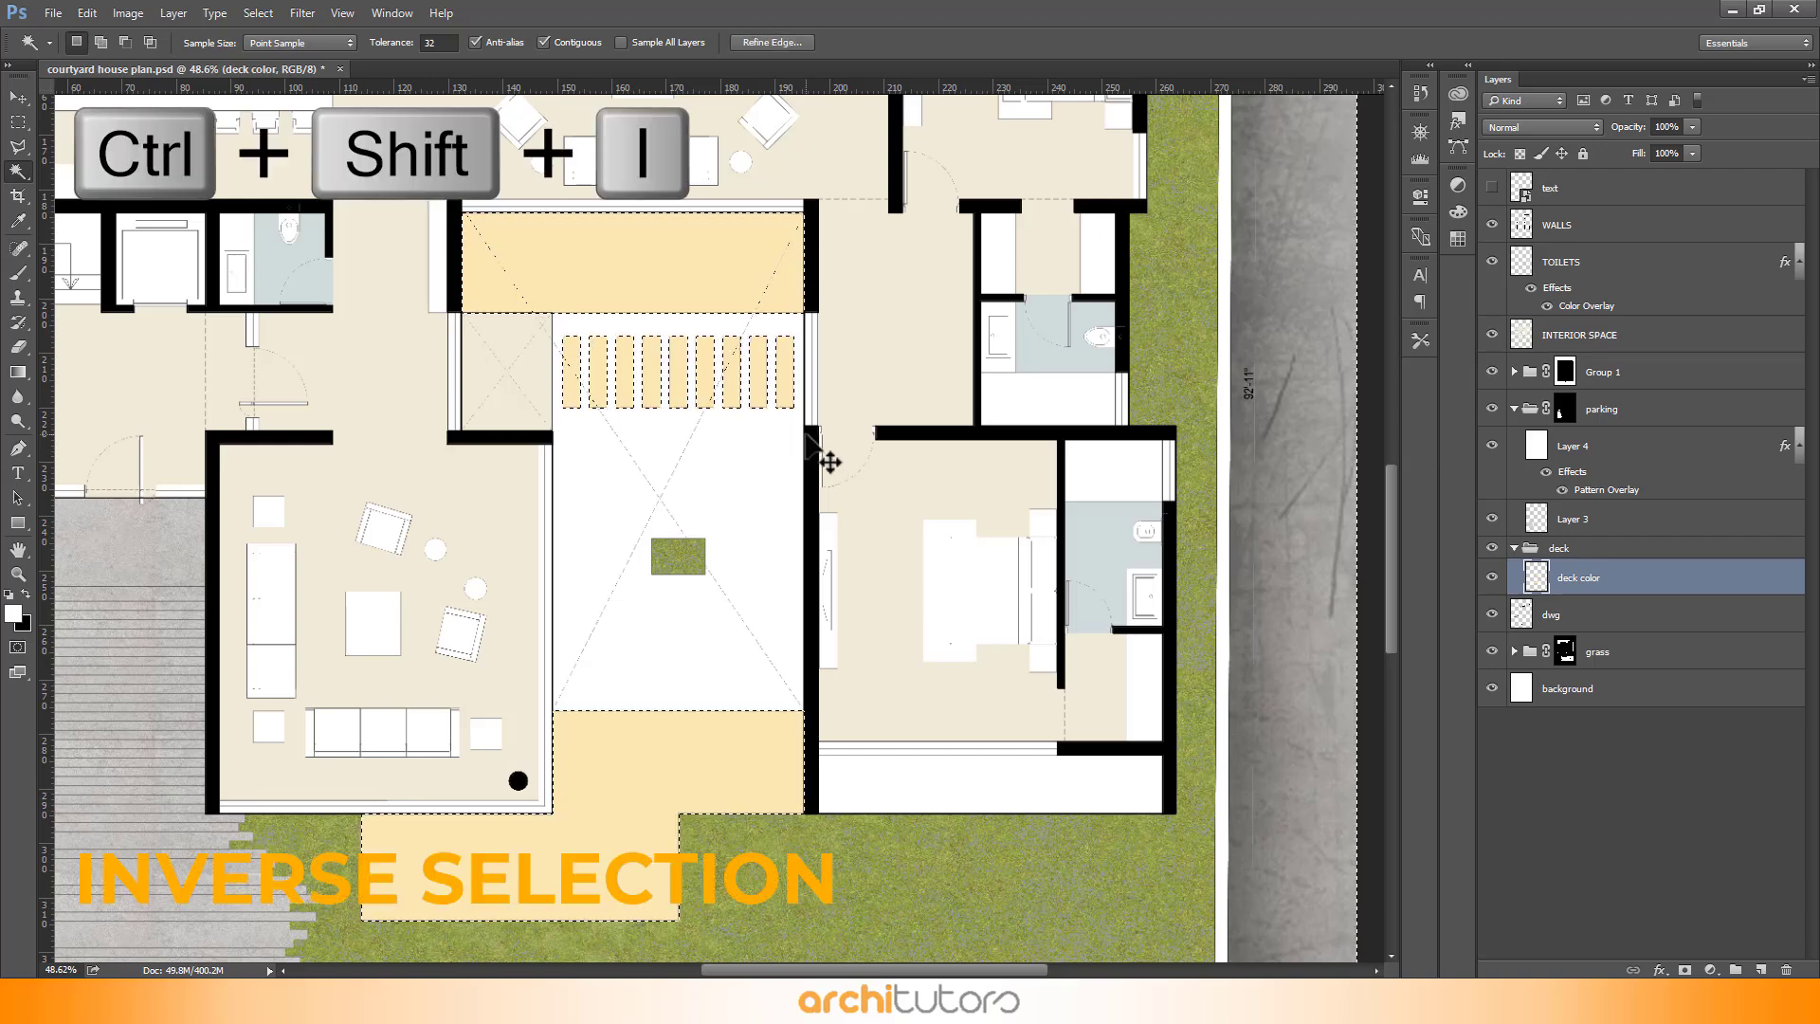
click(1657, 550)
drag(1657, 553, 1685, 970)
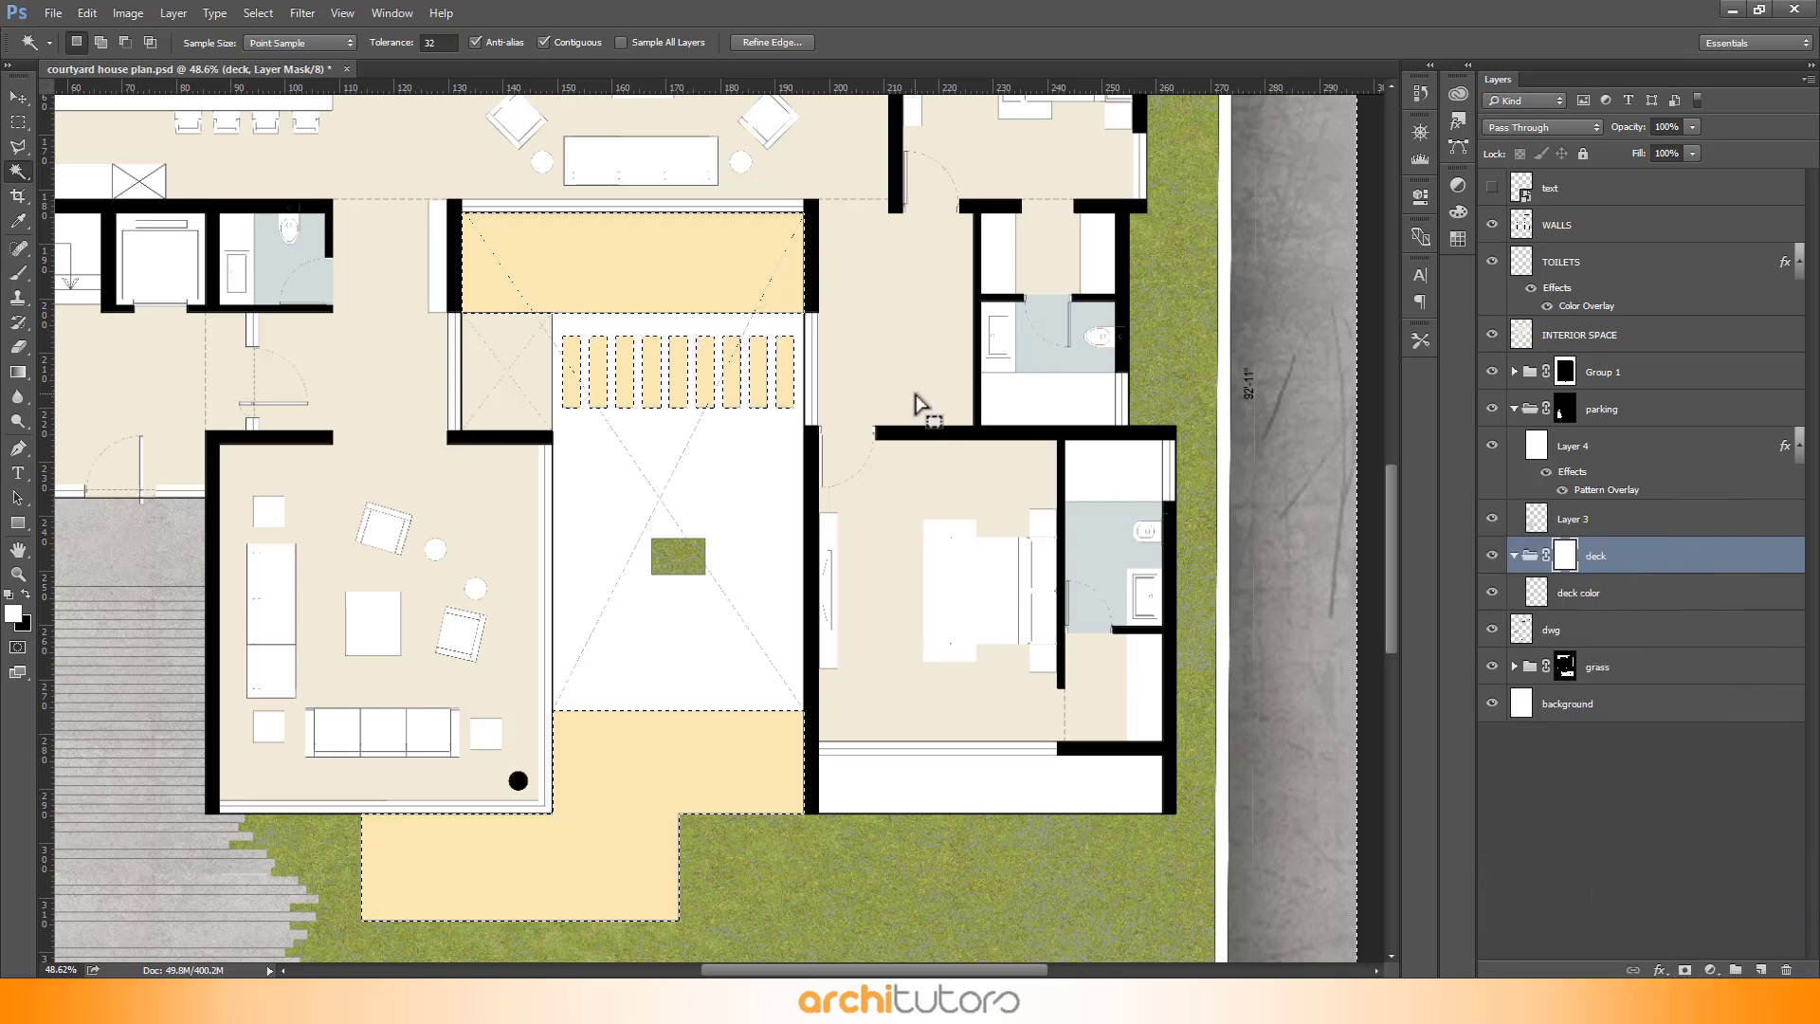
key(ctrl+d)
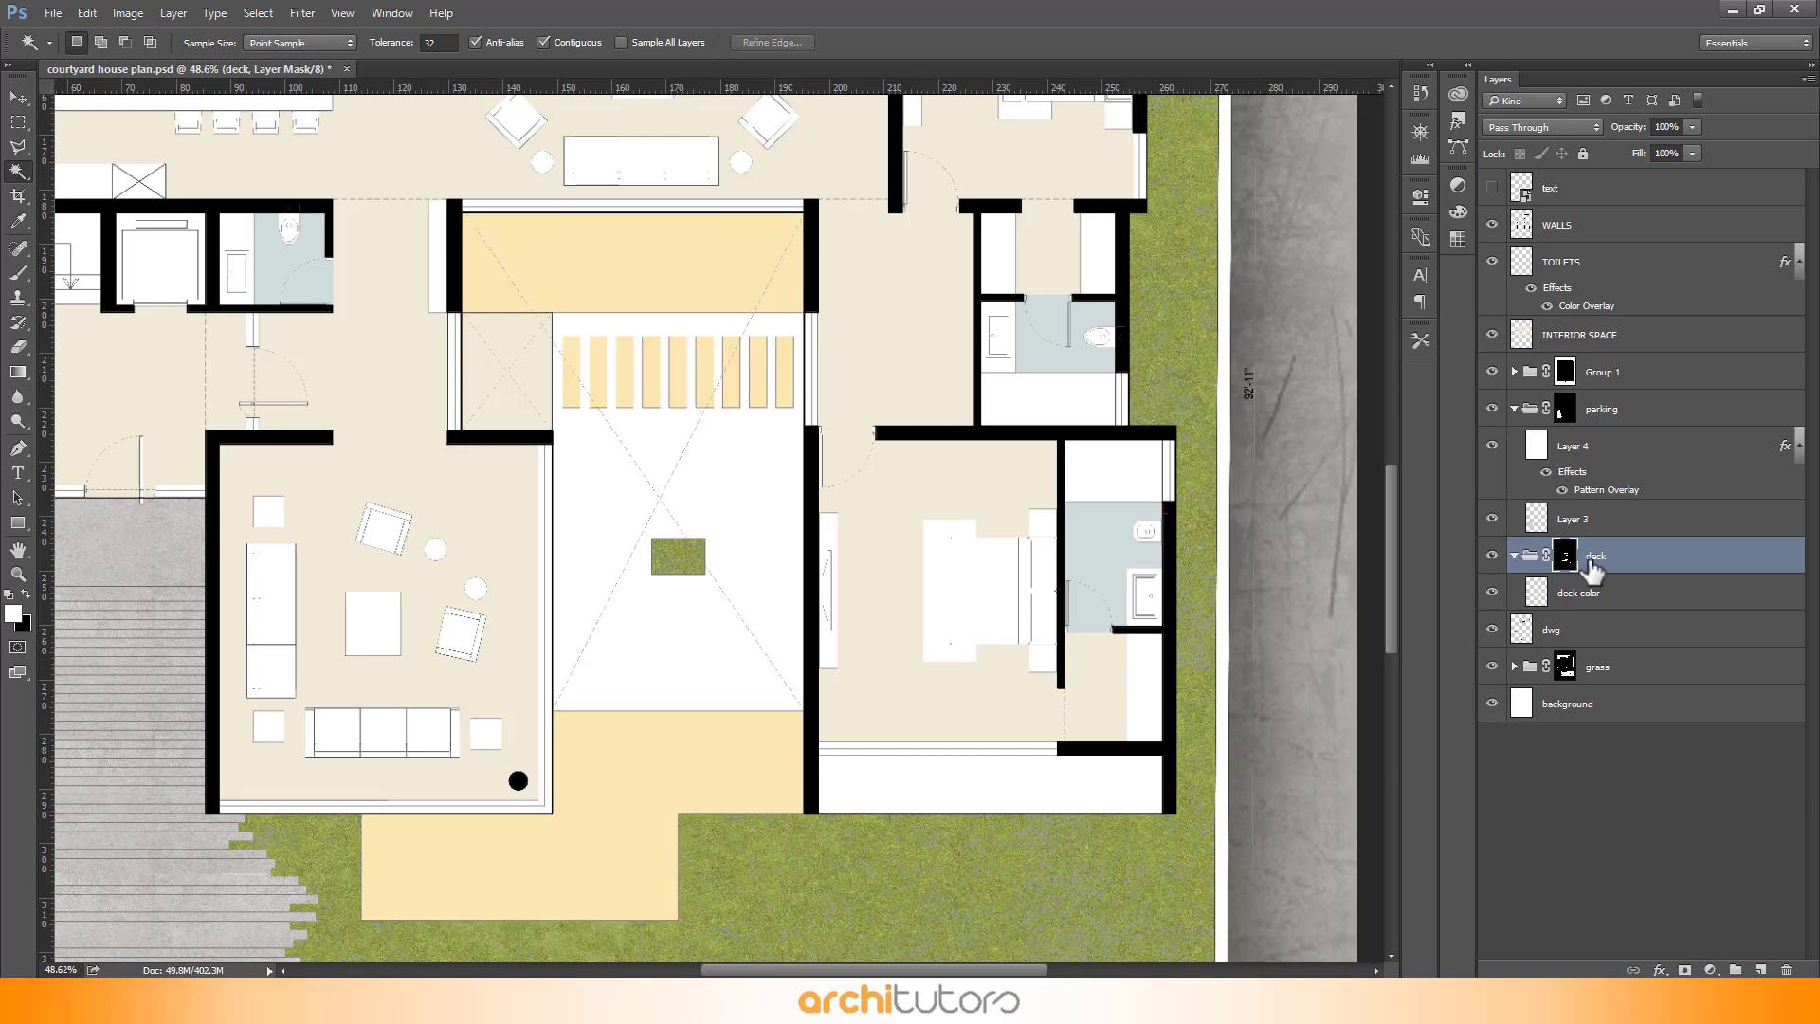
- Select the deck color layer and open the Deck.jpg texture from the resource folder in Photoshop
click(1680, 603)
scroll(906, 528, down, 4)
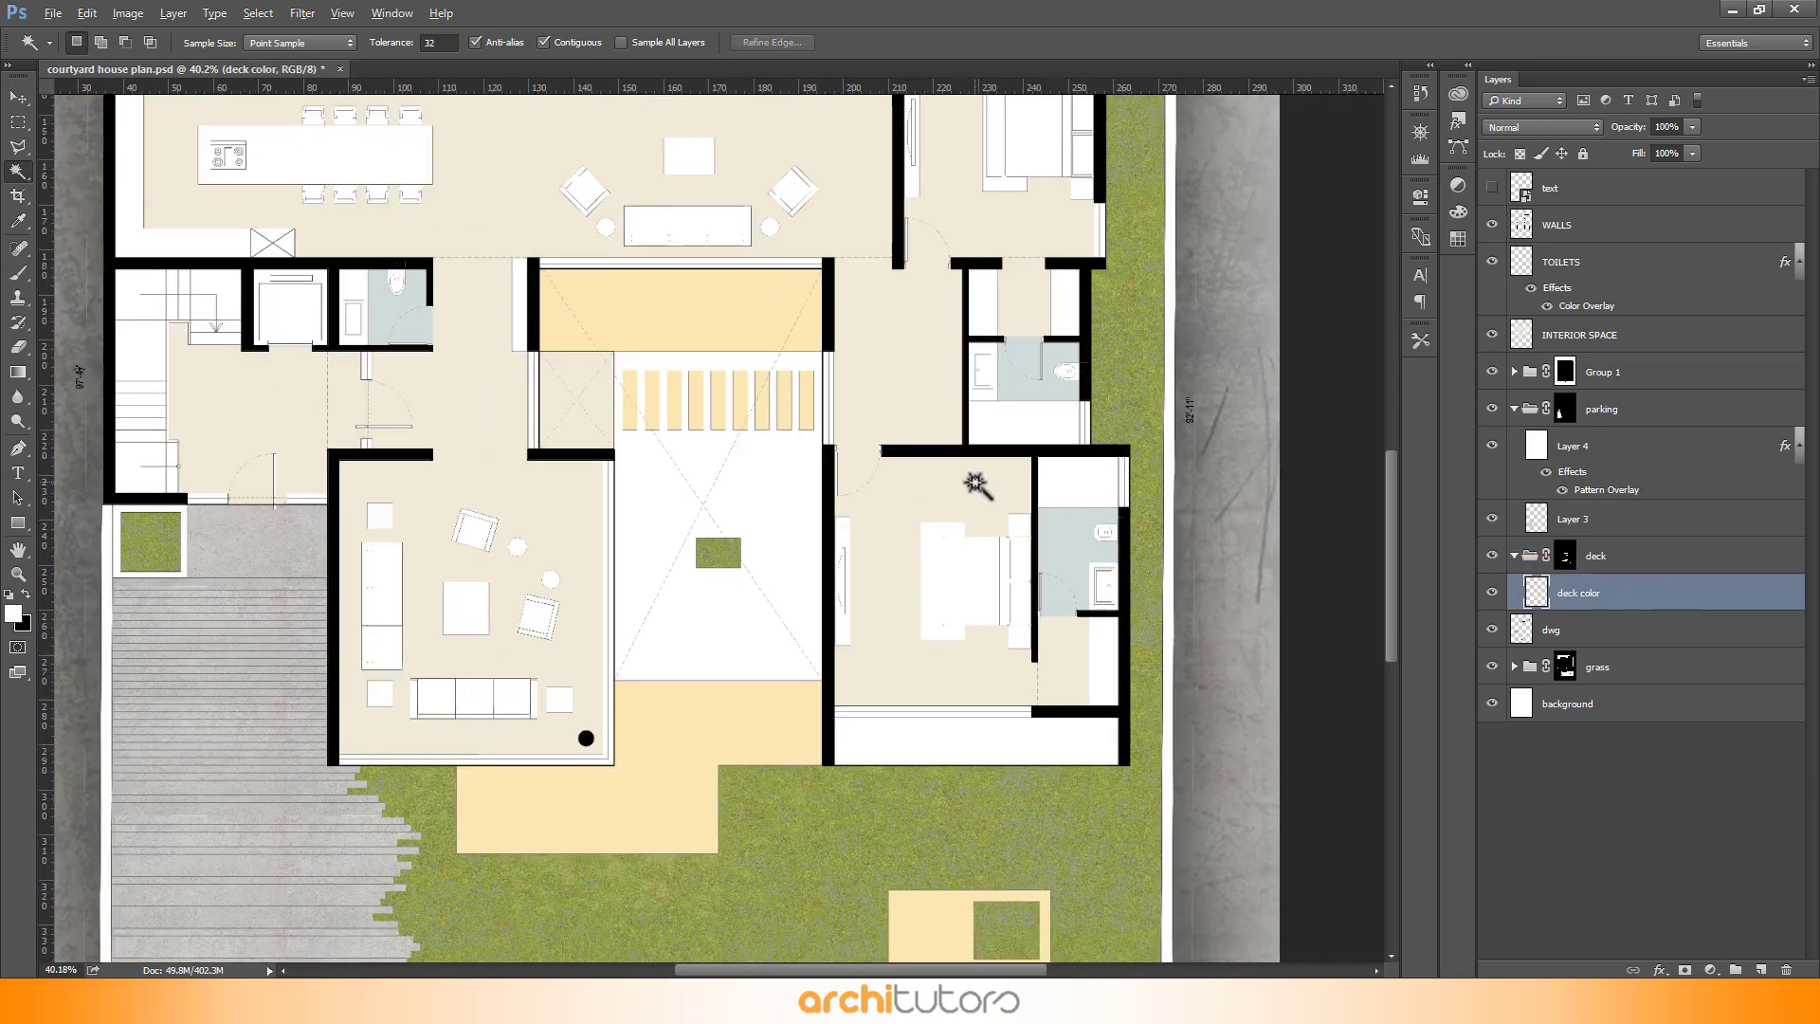
scroll(977, 485, down, 3)
scroll(911, 474, up, 5)
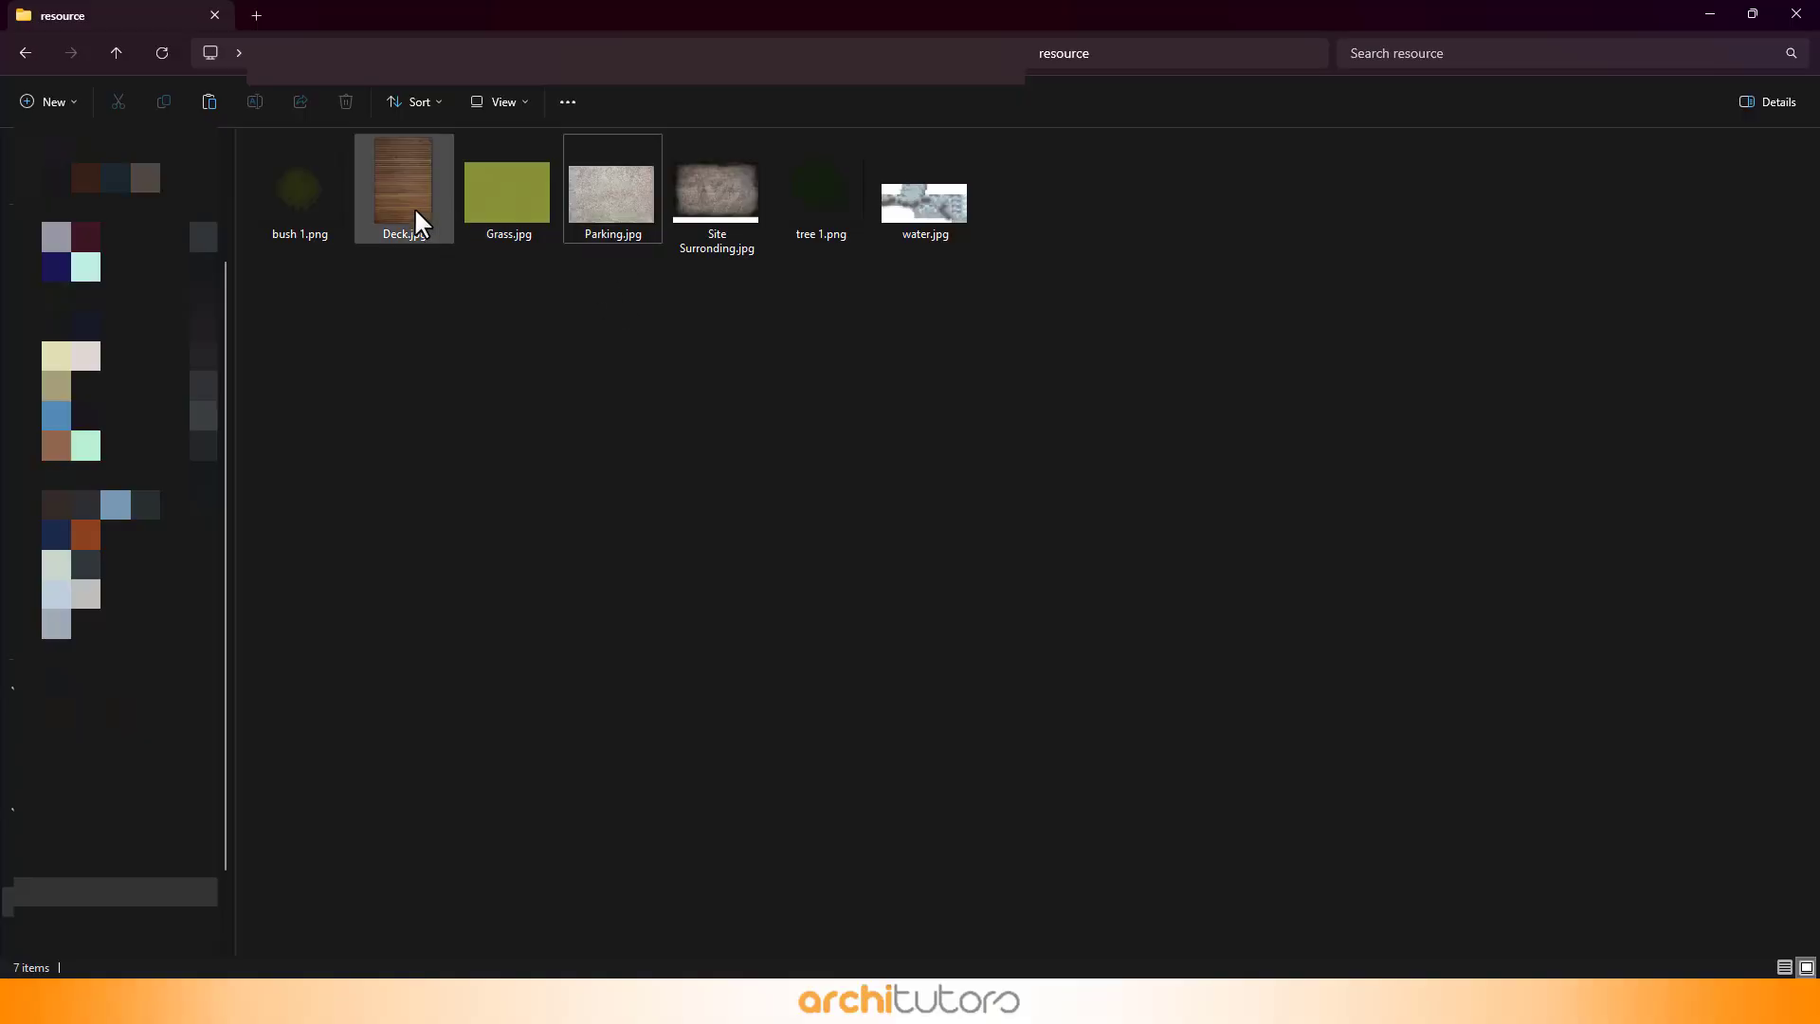
click(398, 197)
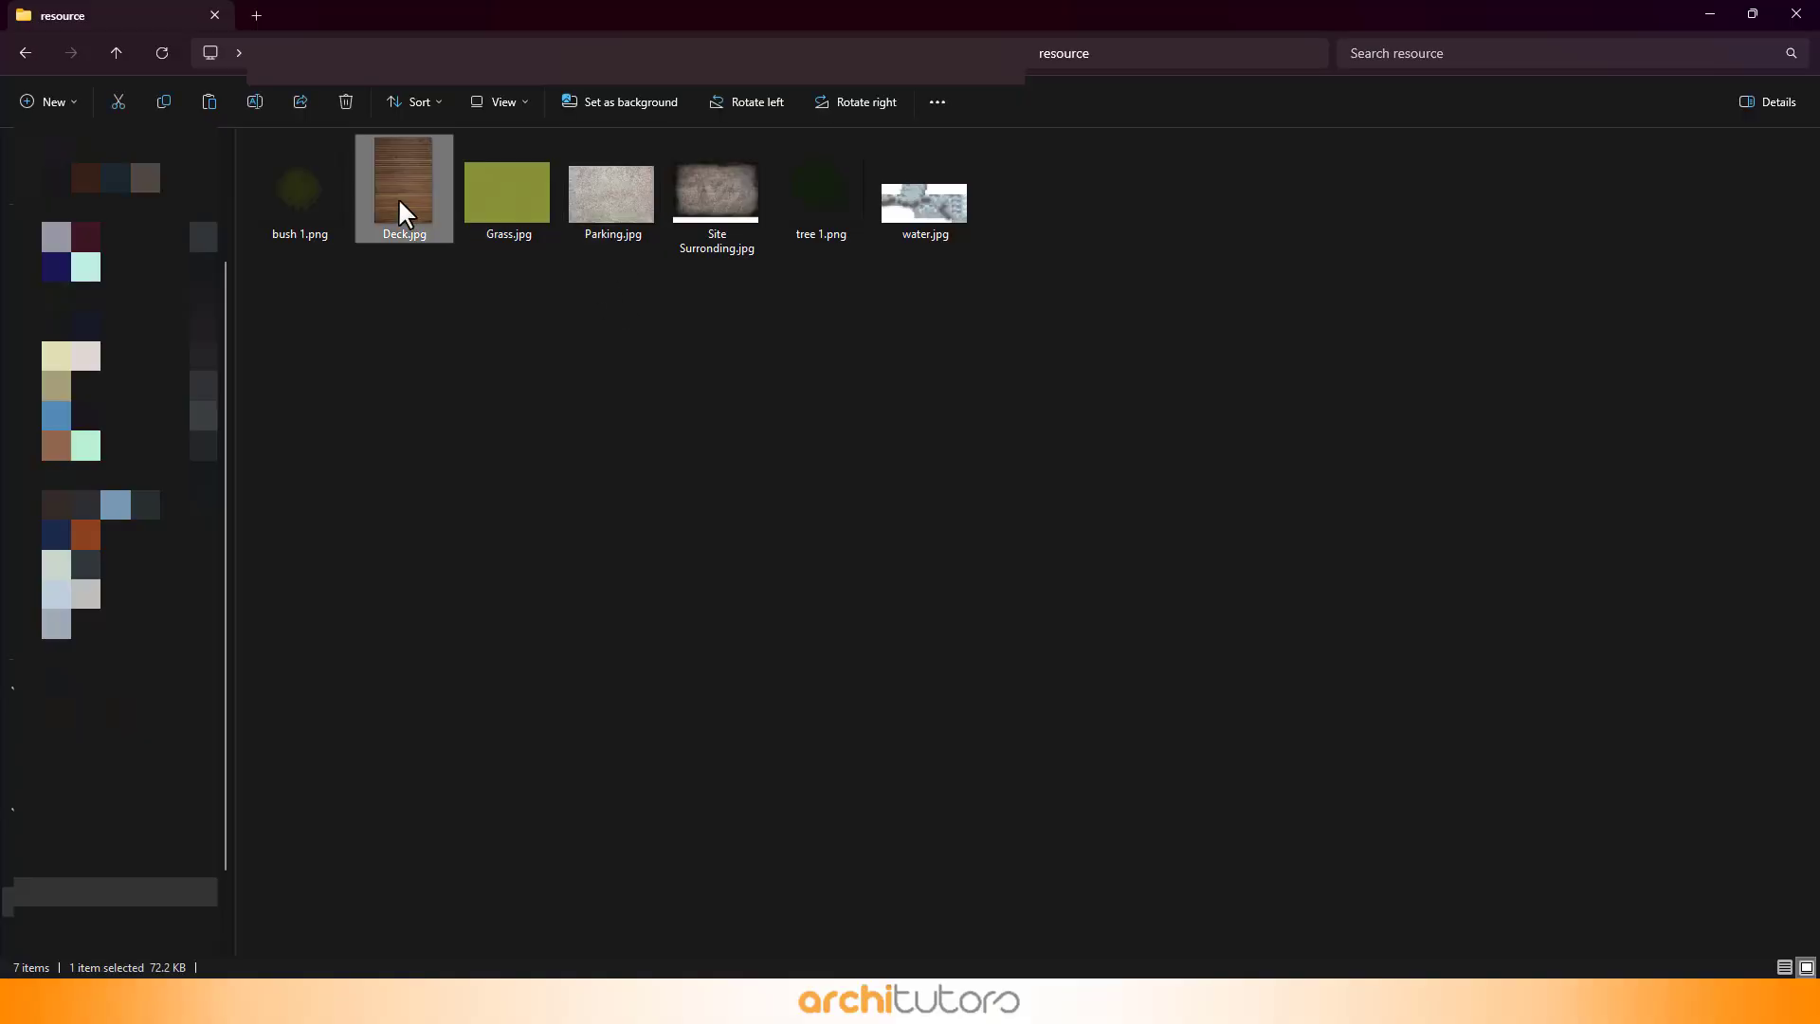
right_click(398, 197)
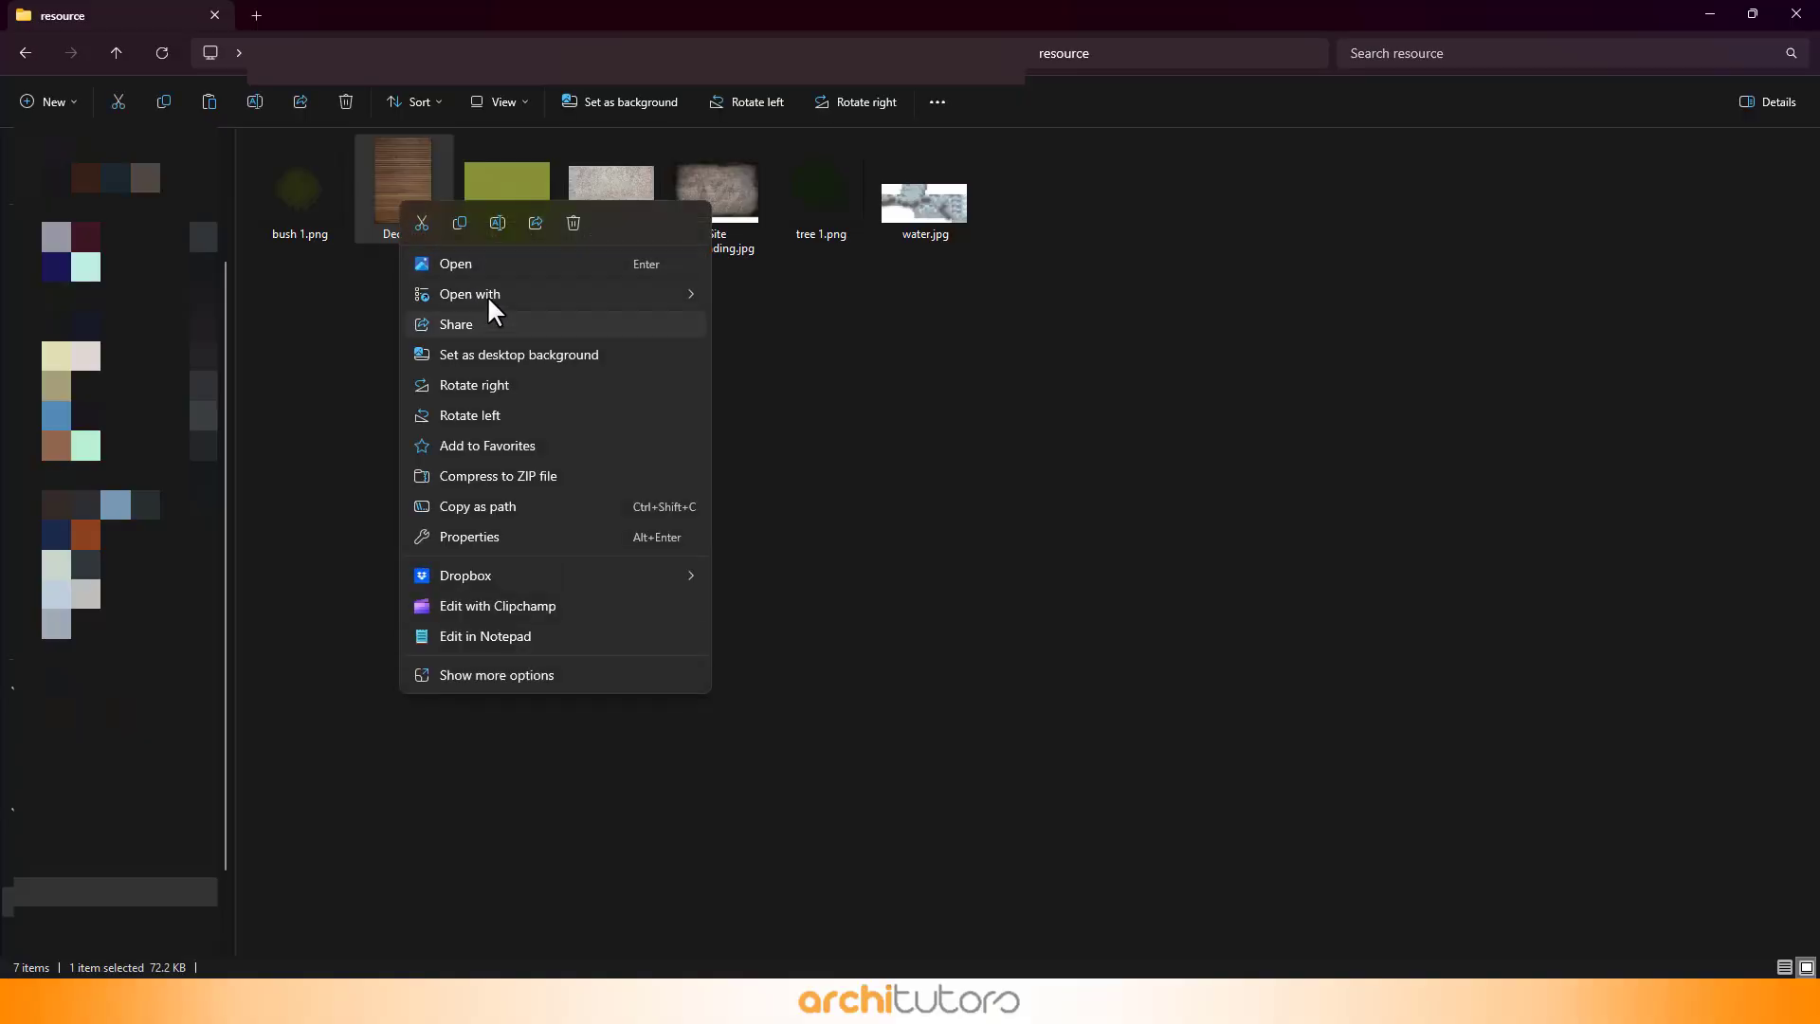
mouse_move(674, 299)
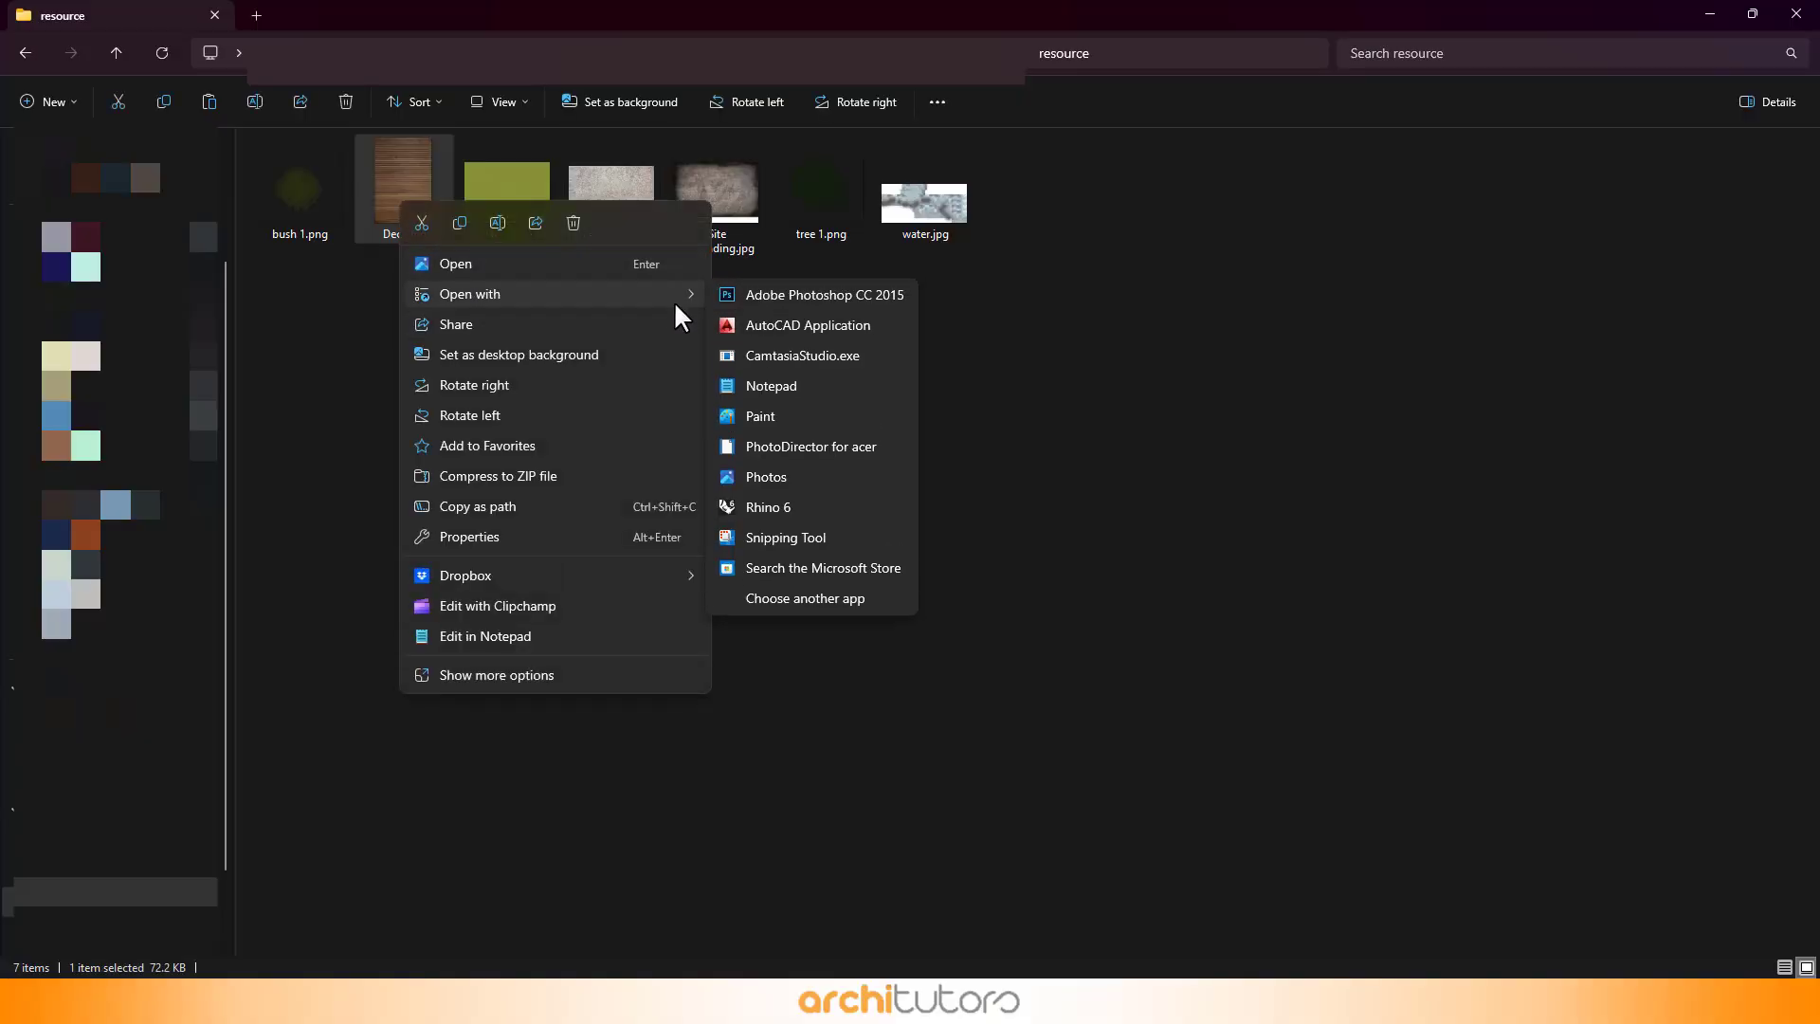
click(762, 301)
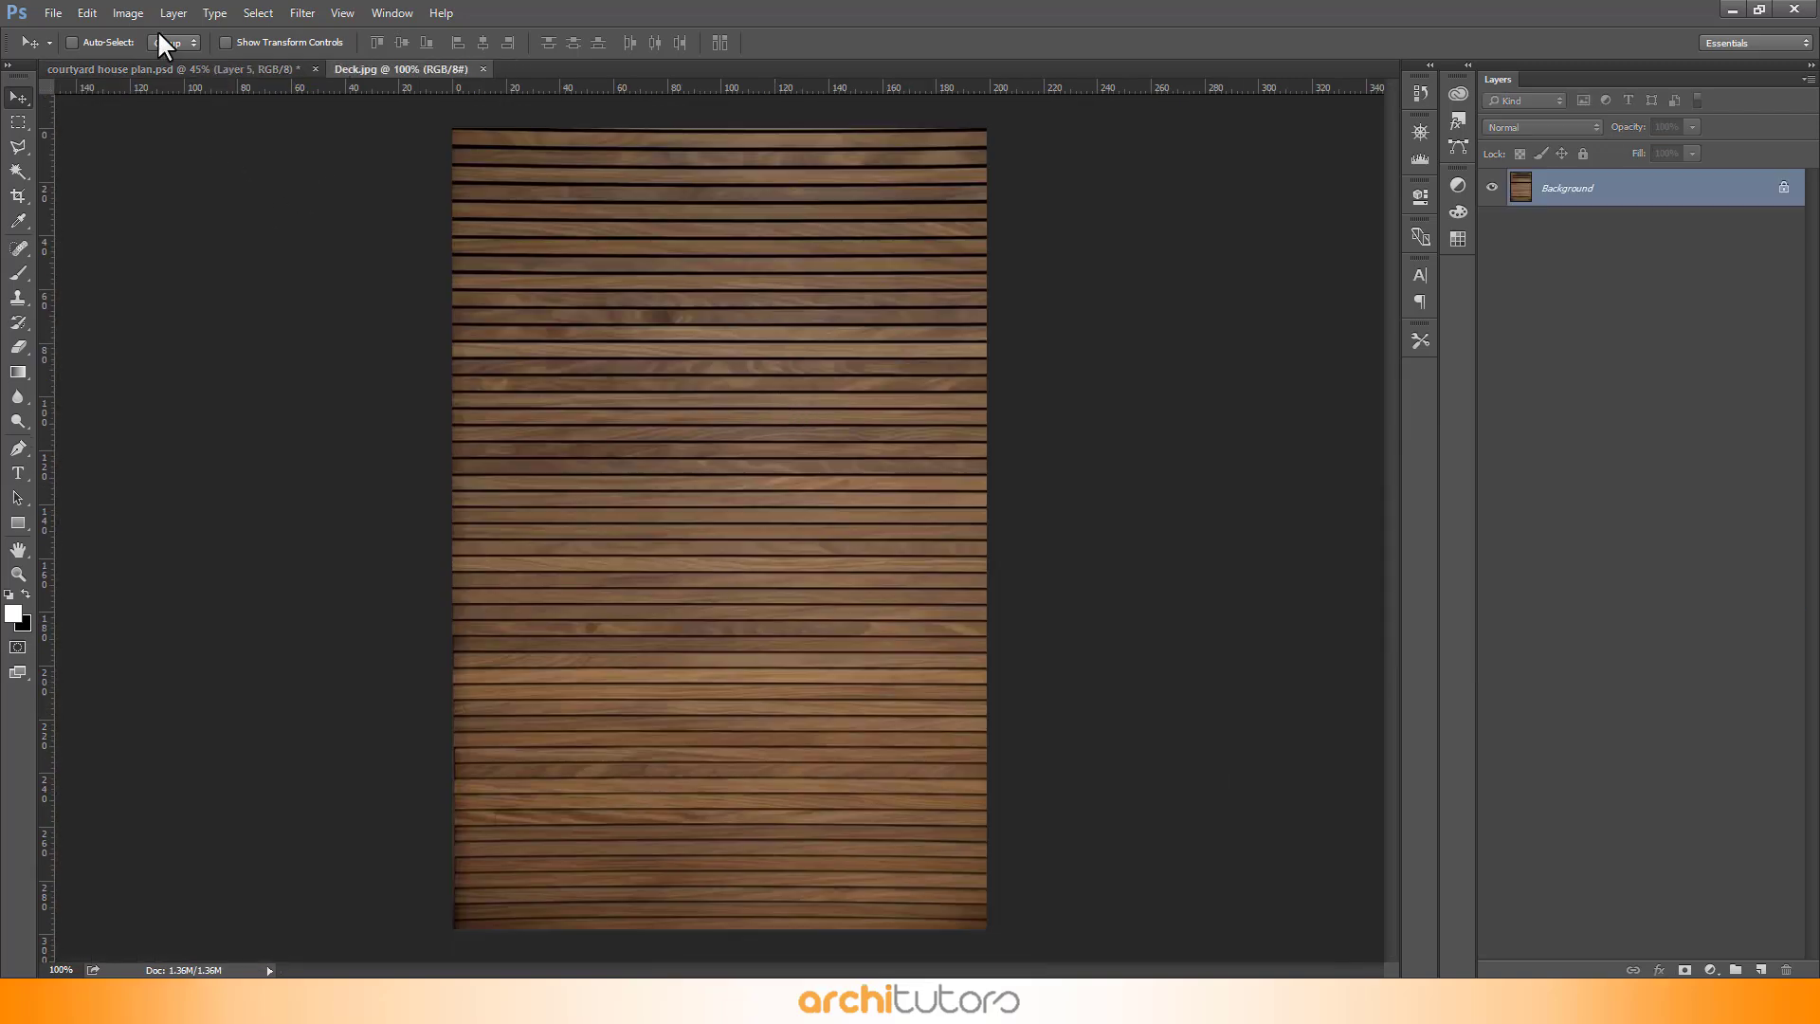
- Rotate the deck image 90° clockwise and define it as a pattern named Deck.jpg
click(127, 12)
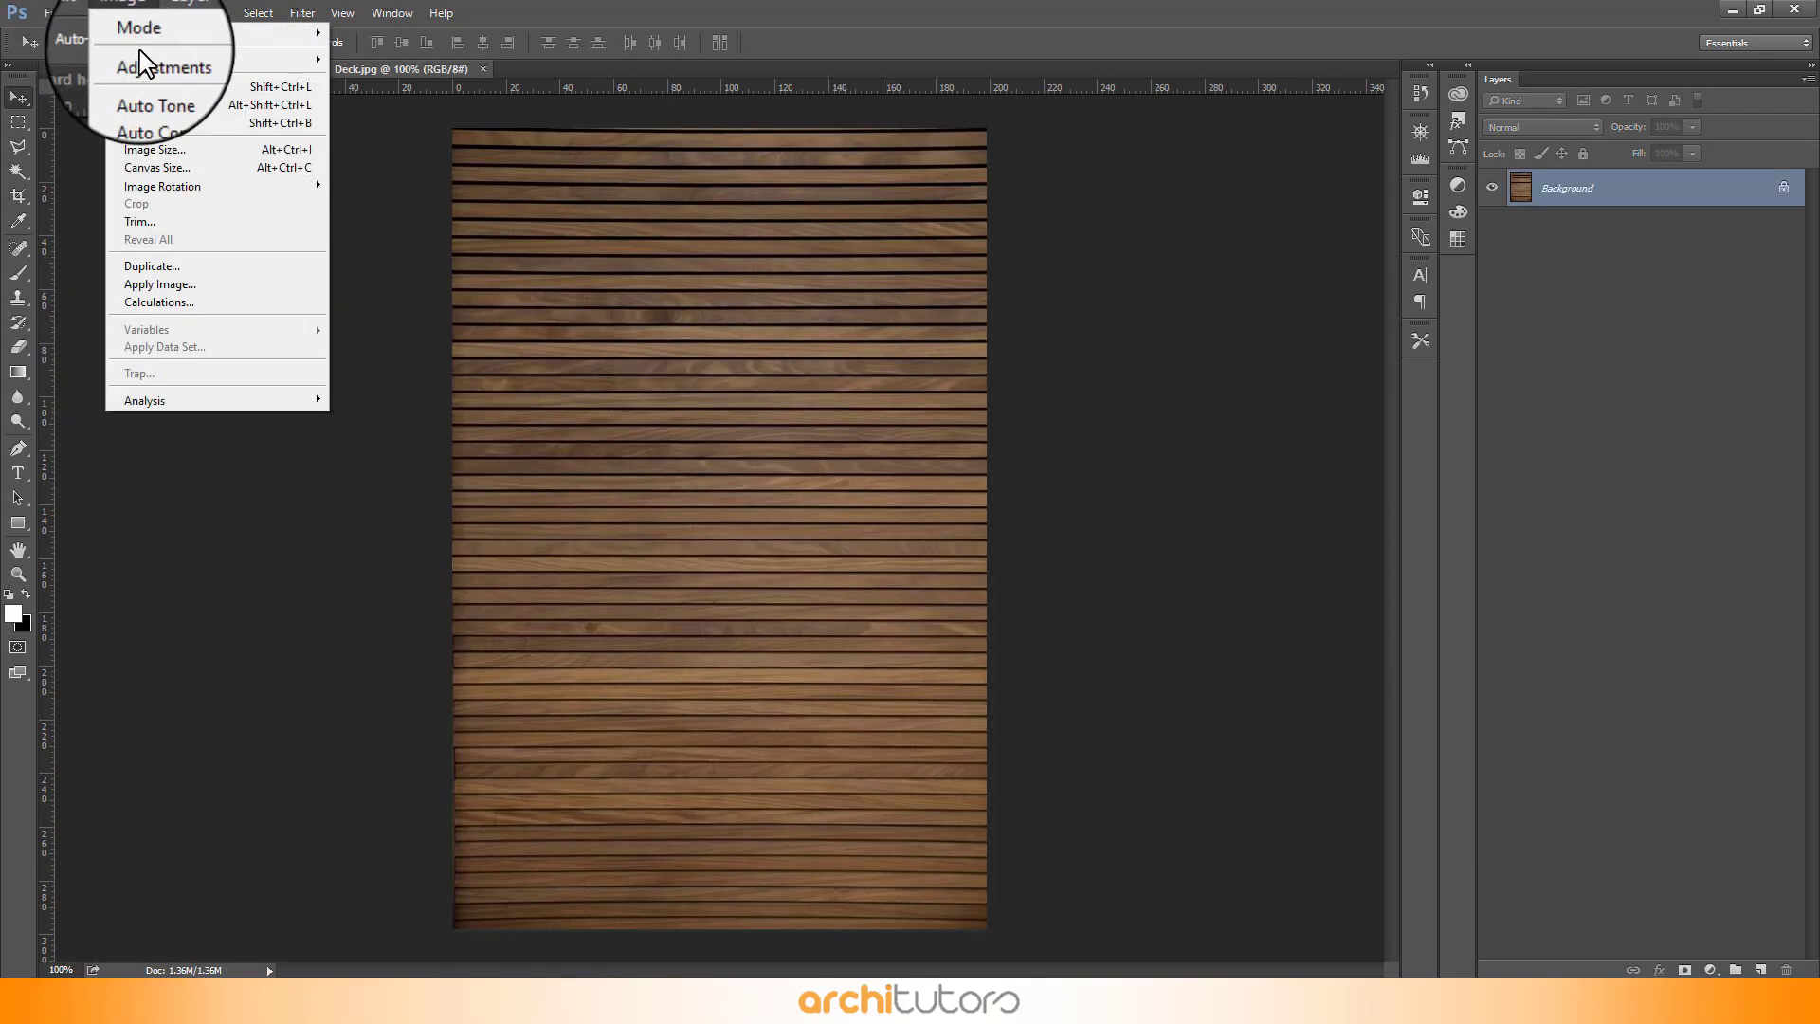
mouse_move(228, 187)
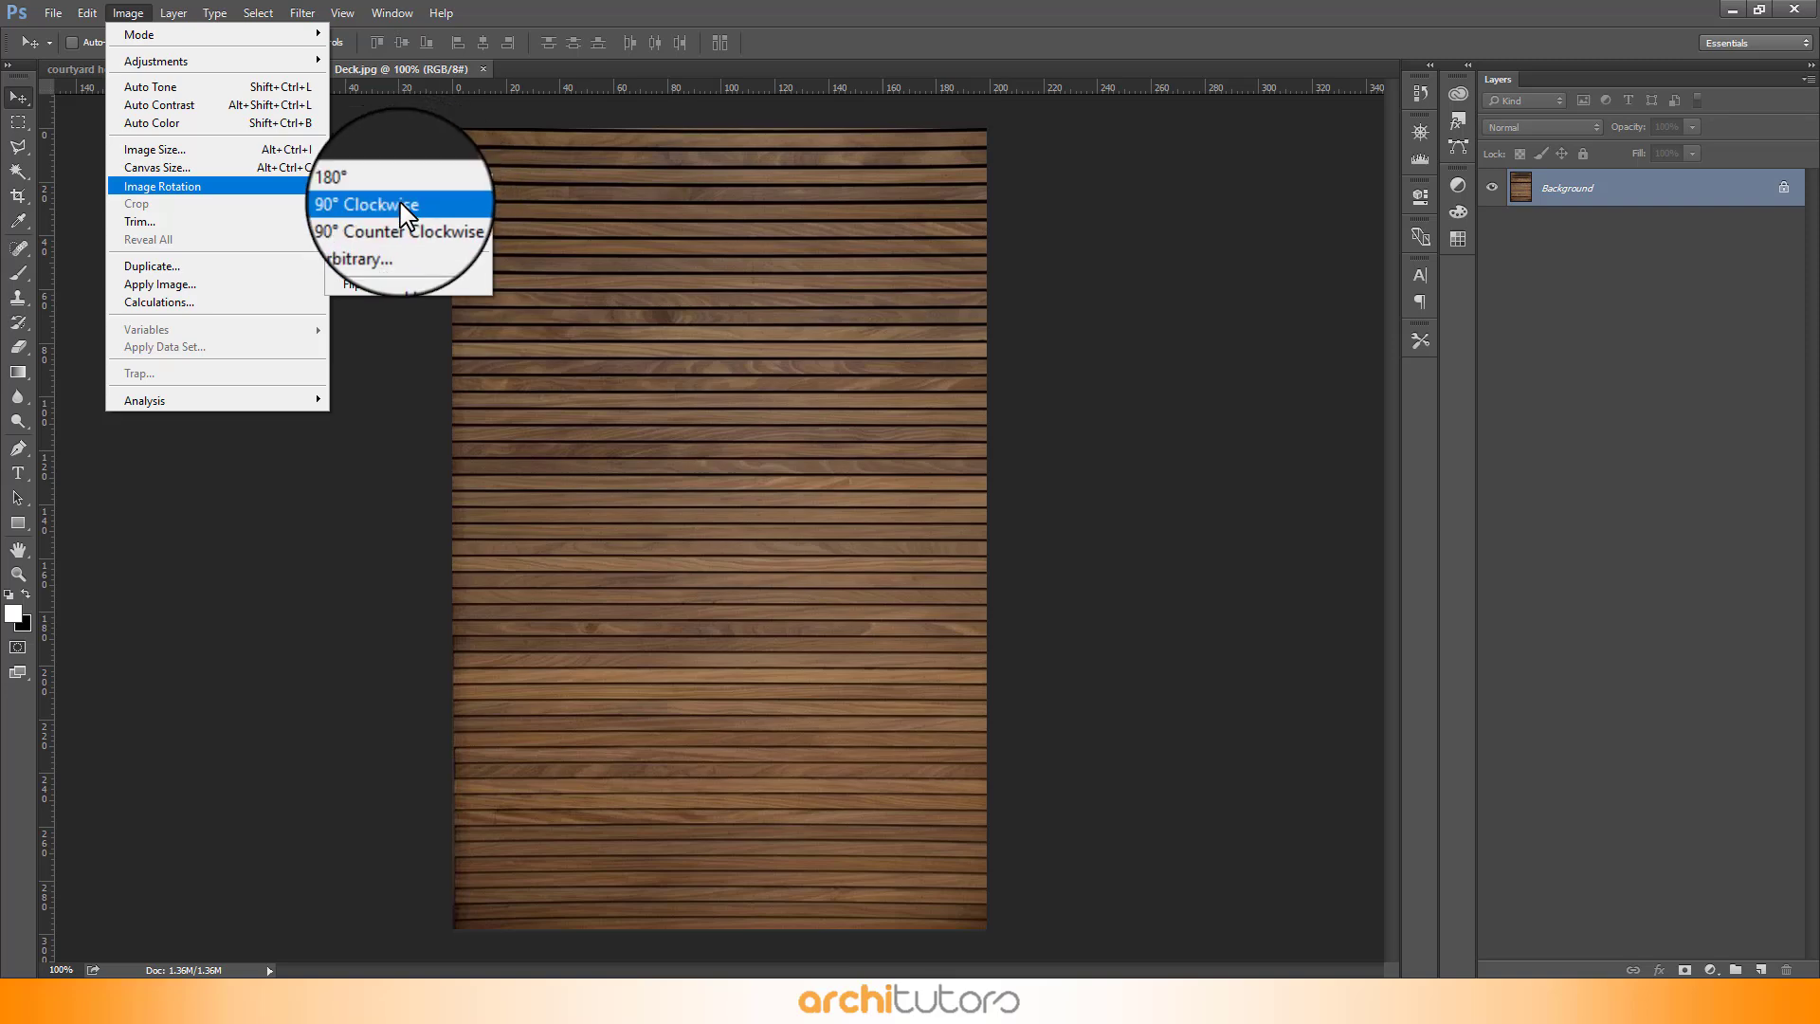
click(401, 206)
click(88, 13)
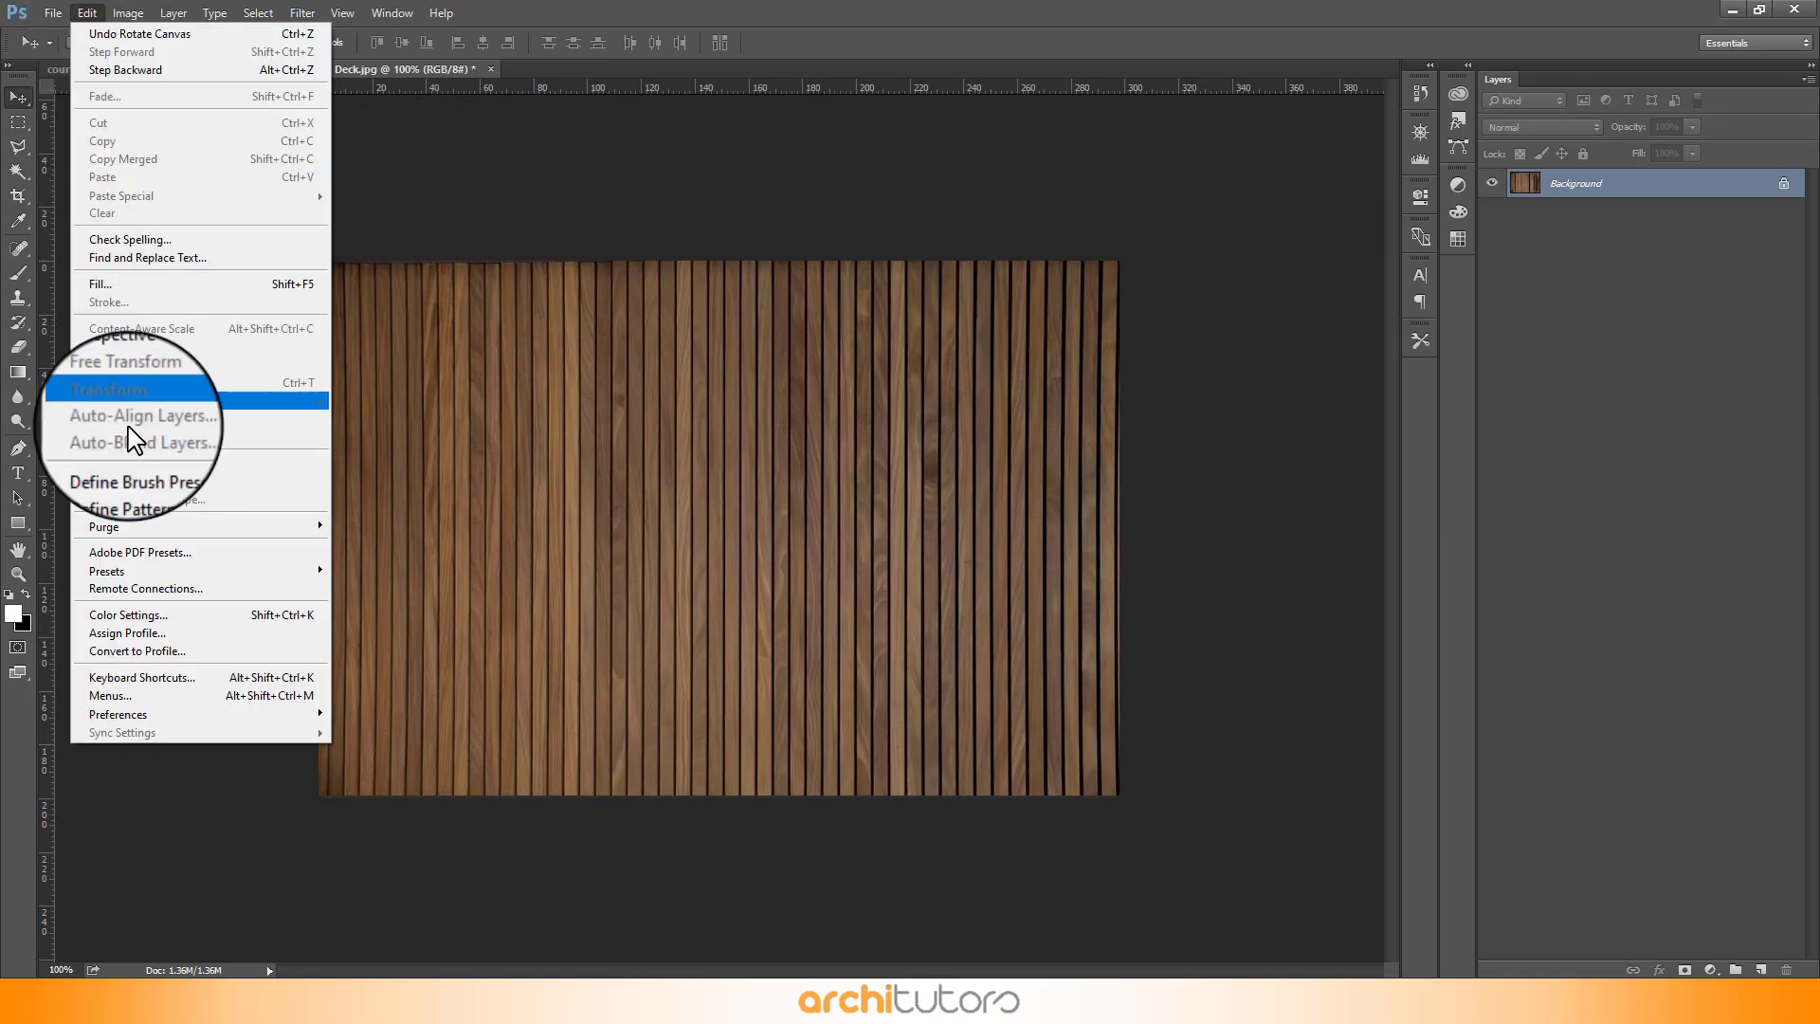
click(142, 481)
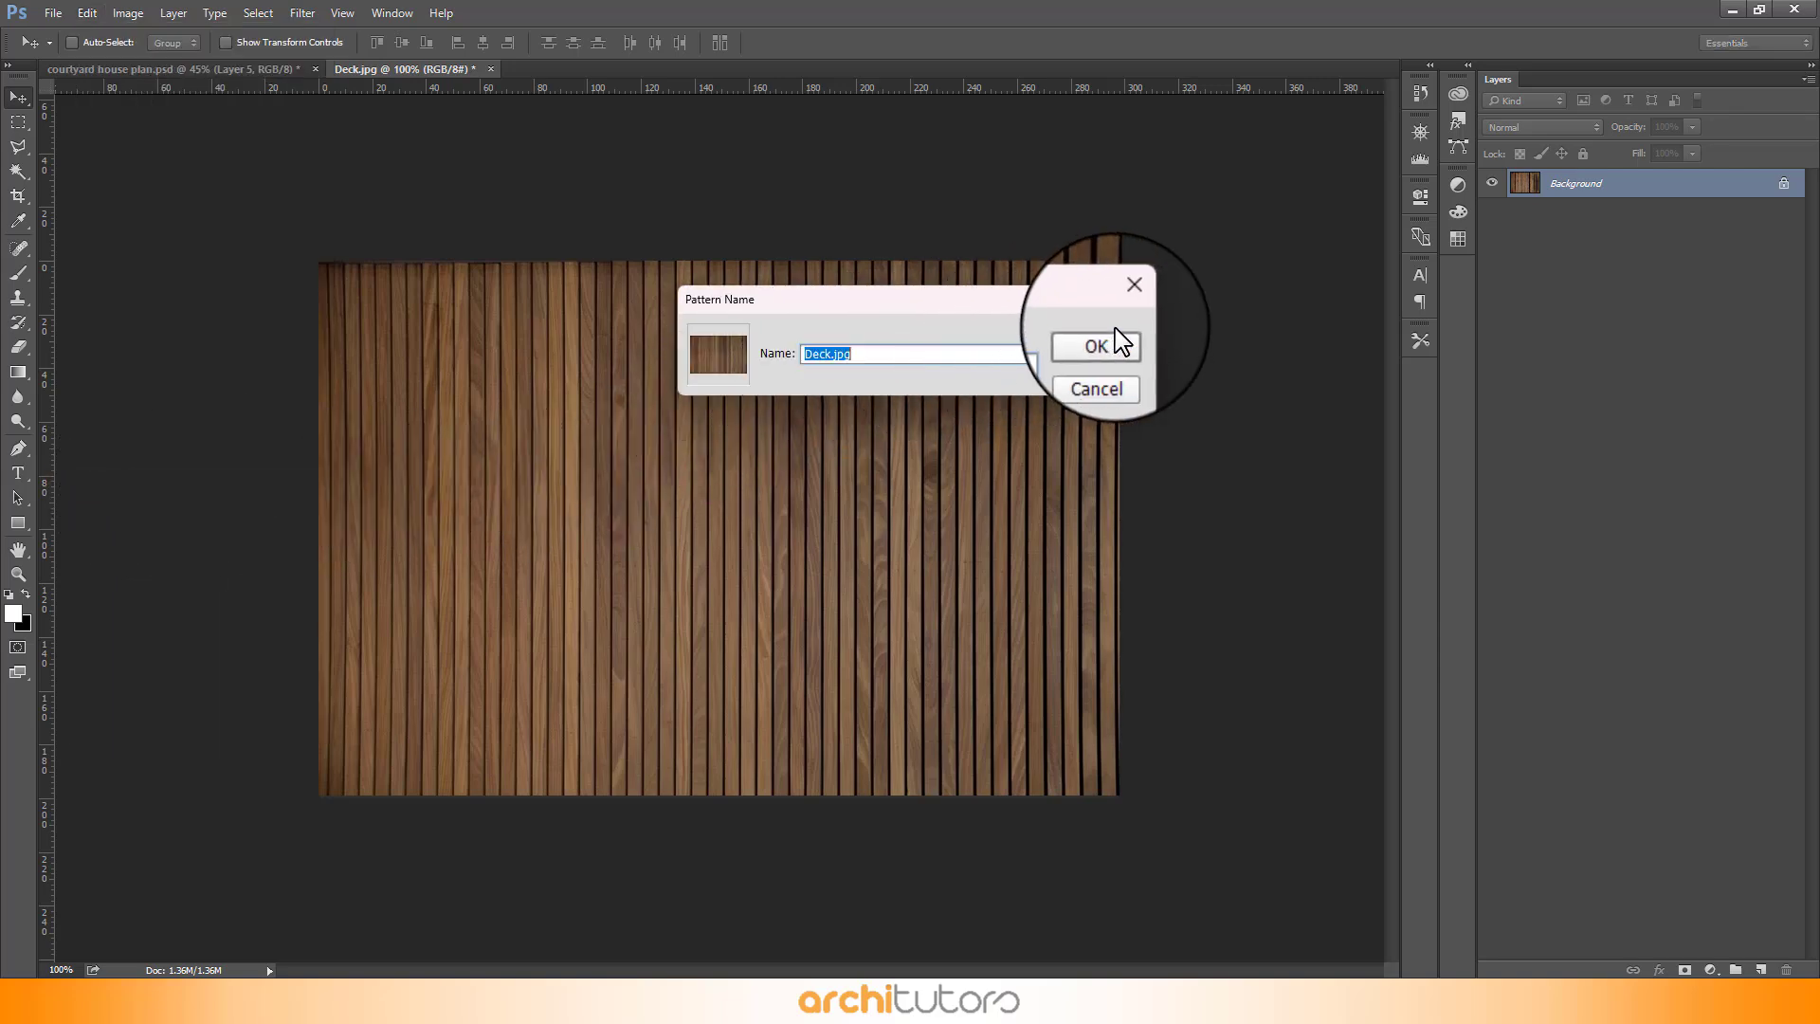
click(1098, 344)
- Back in the plan, change Layer 5's Pattern Overlay to the new Deck.jpg wood pattern
click(162, 68)
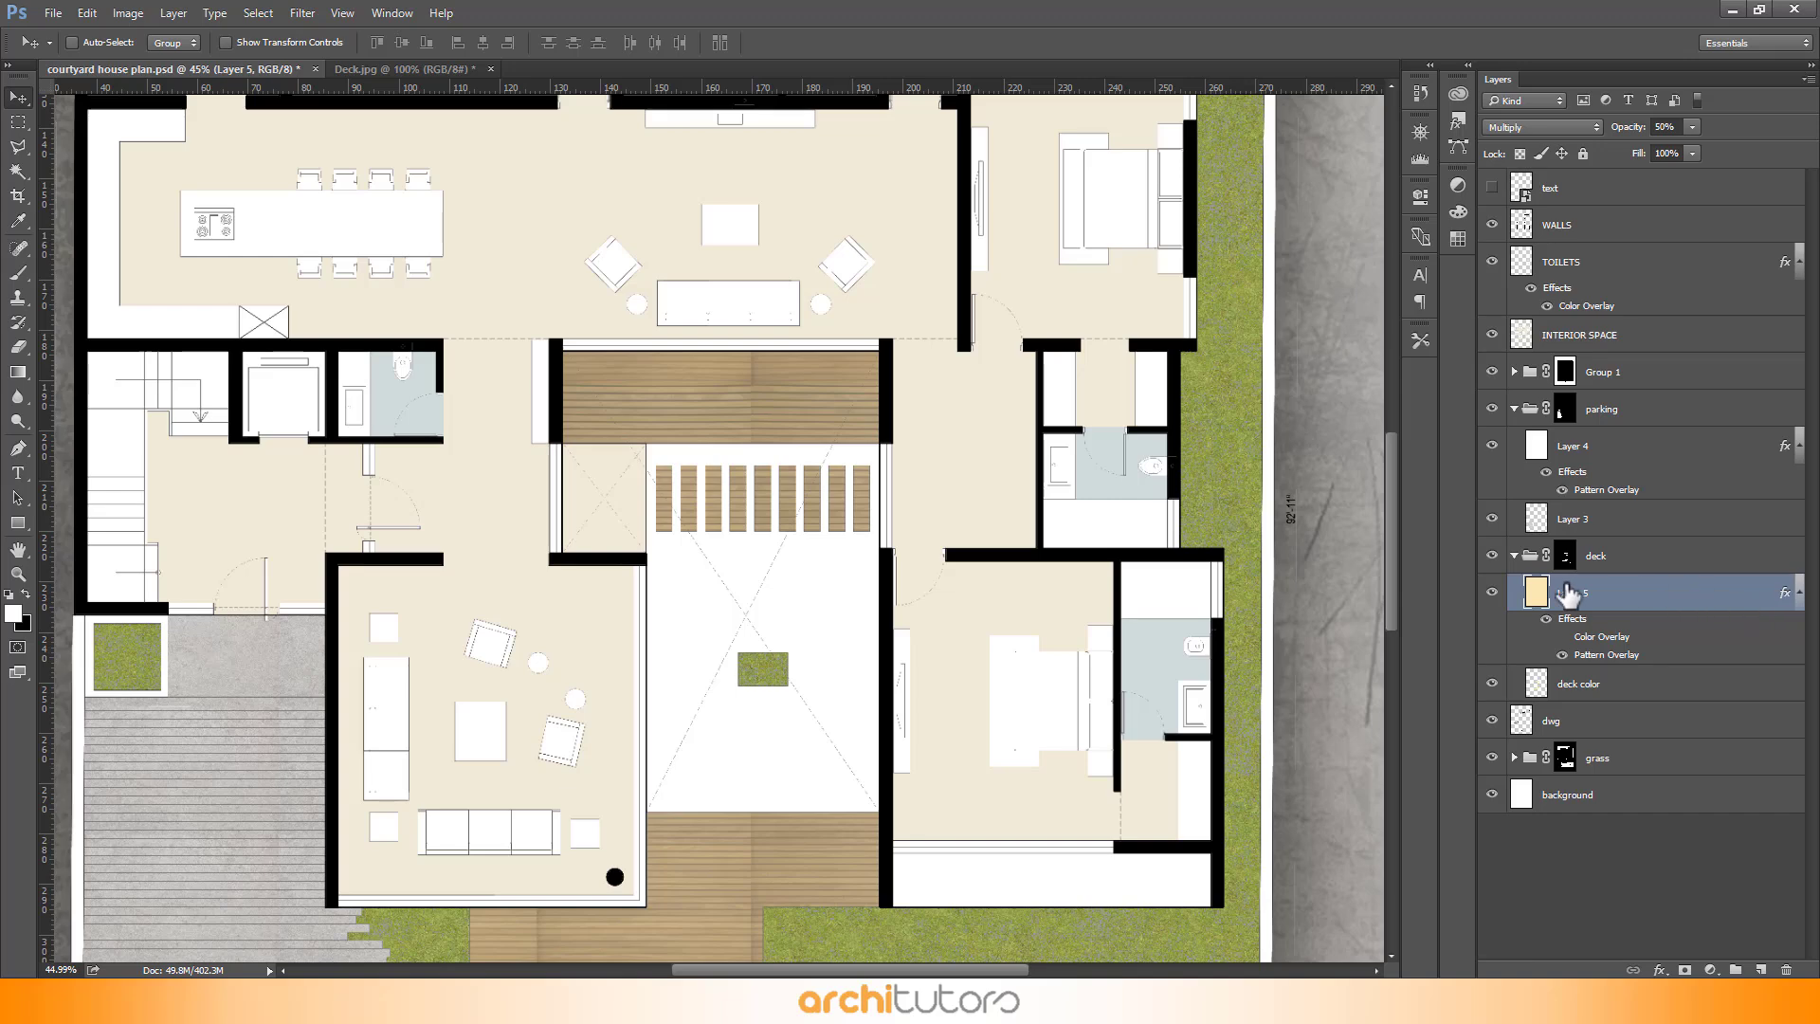
double_click(1569, 593)
click(982, 507)
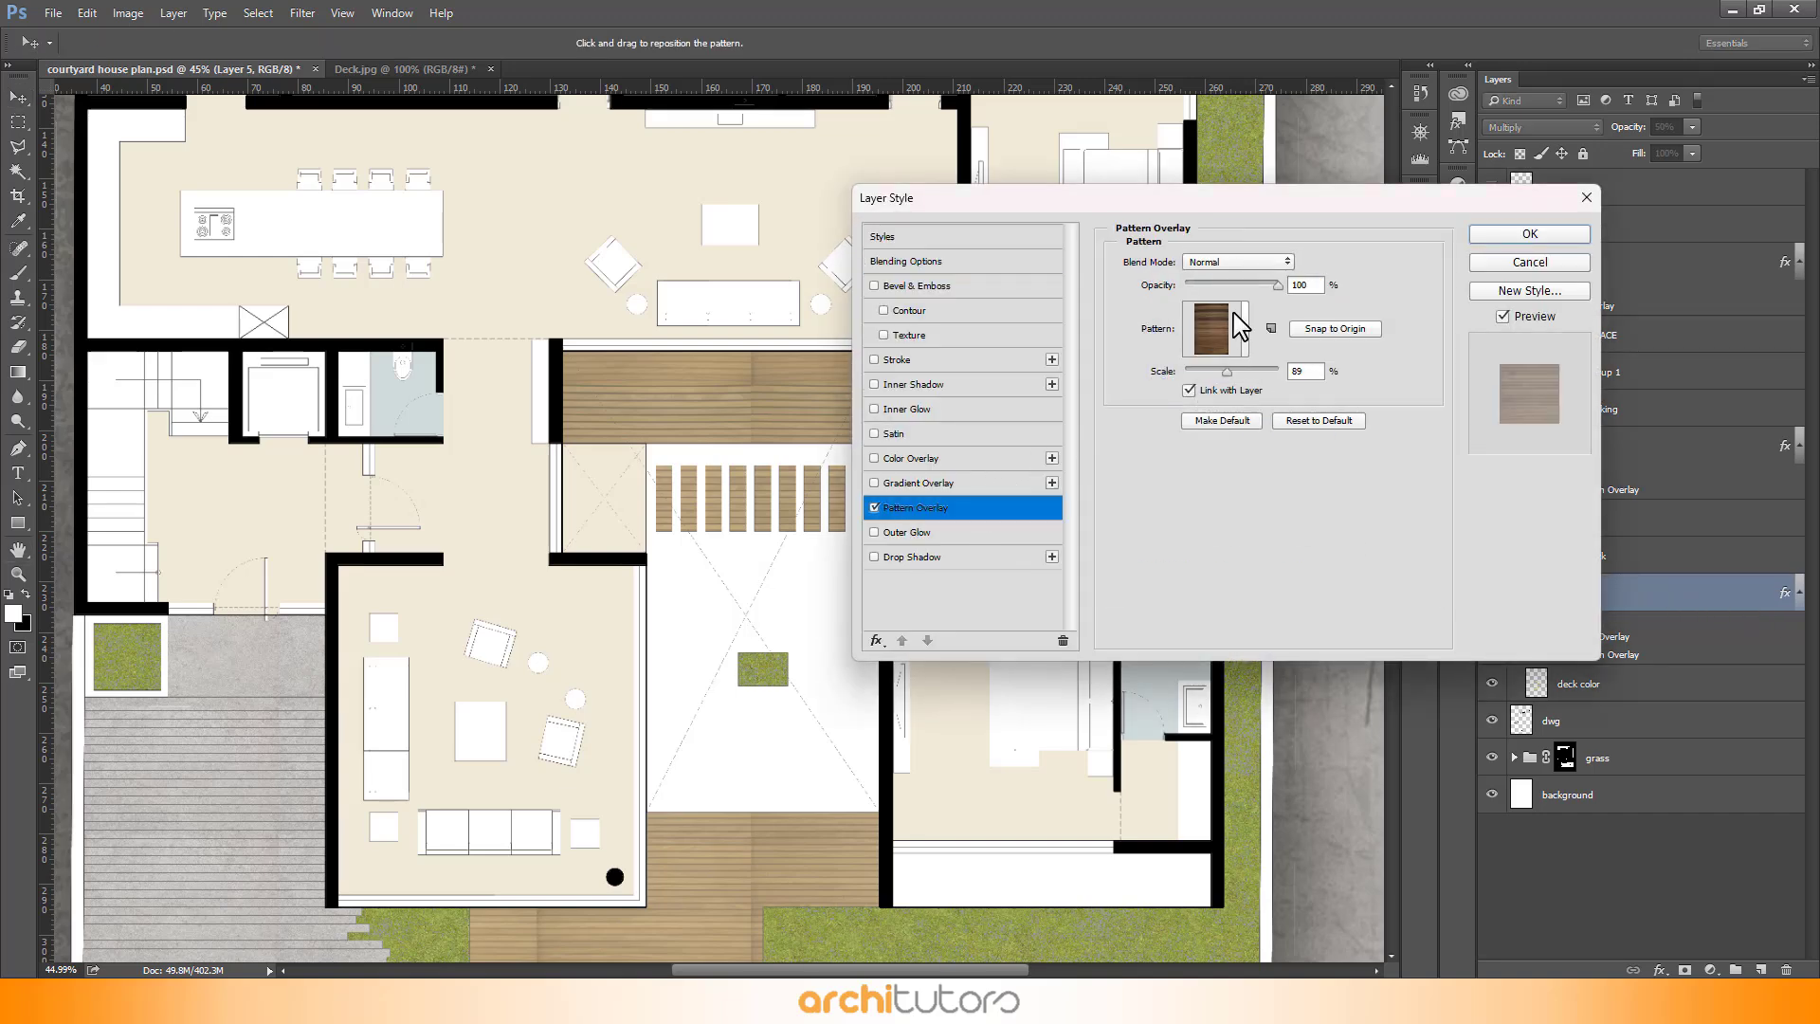
click(1245, 334)
click(1241, 484)
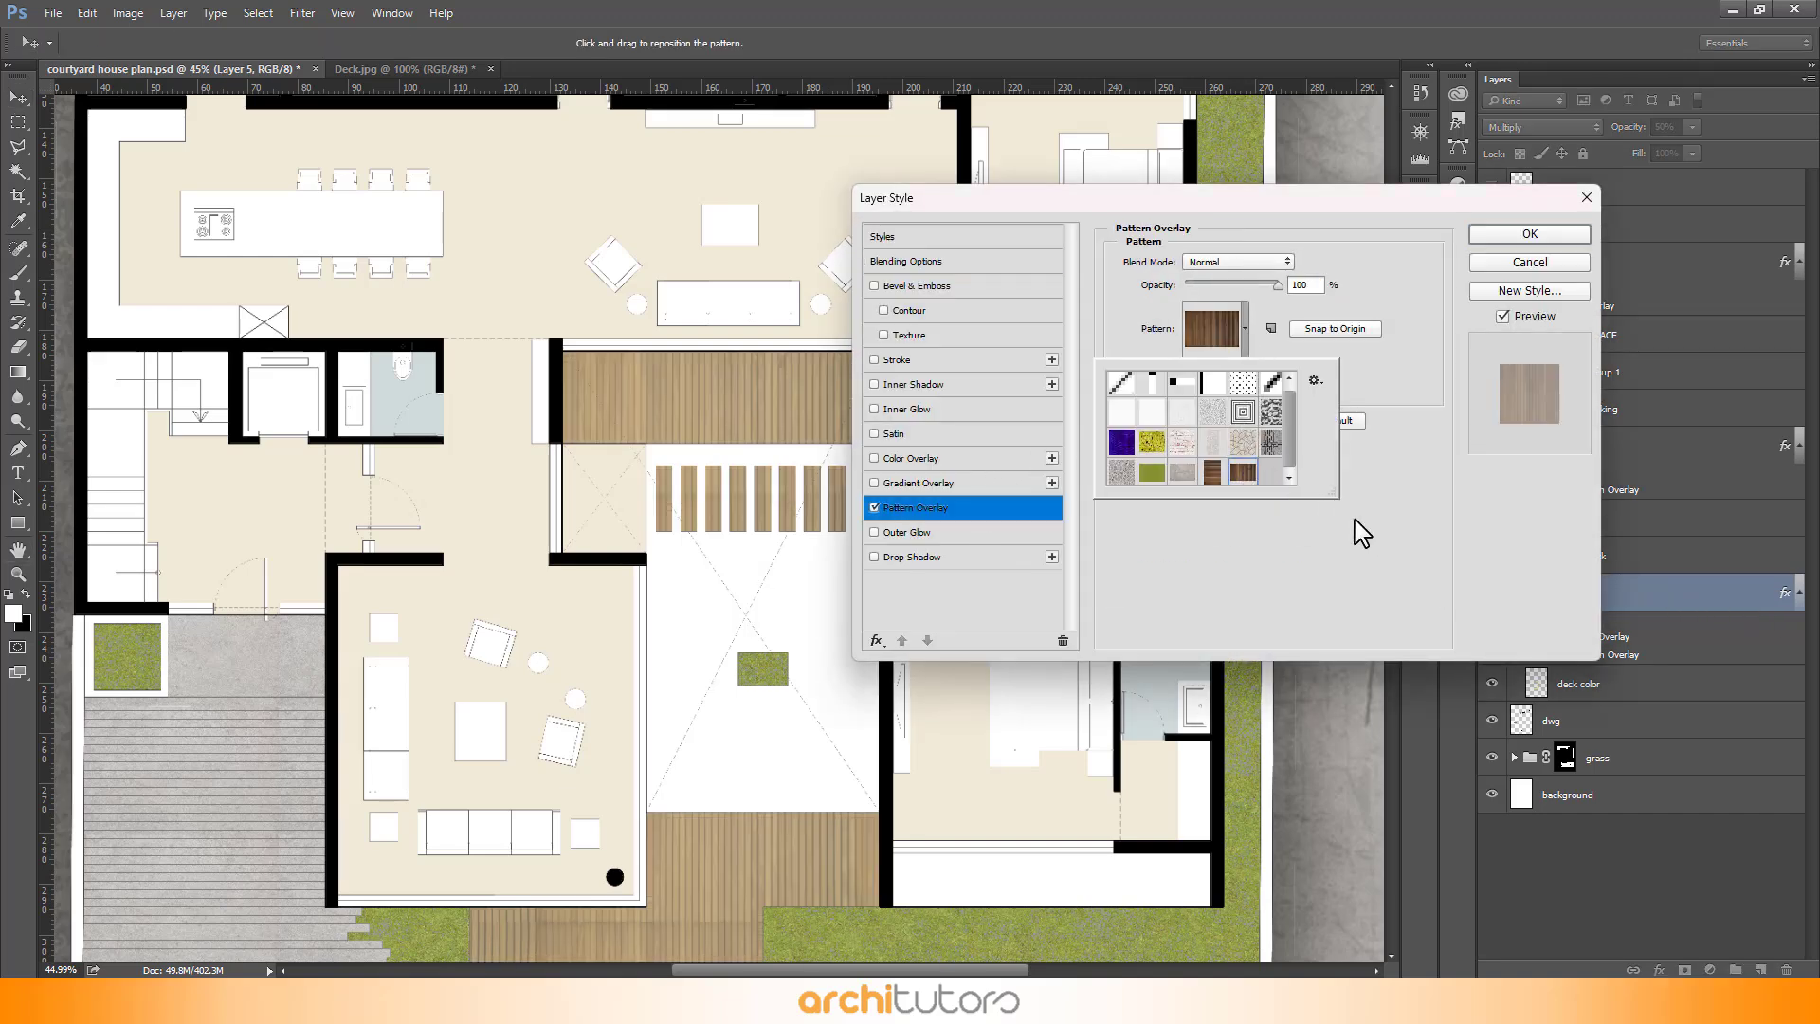
click(1377, 577)
click(1517, 237)
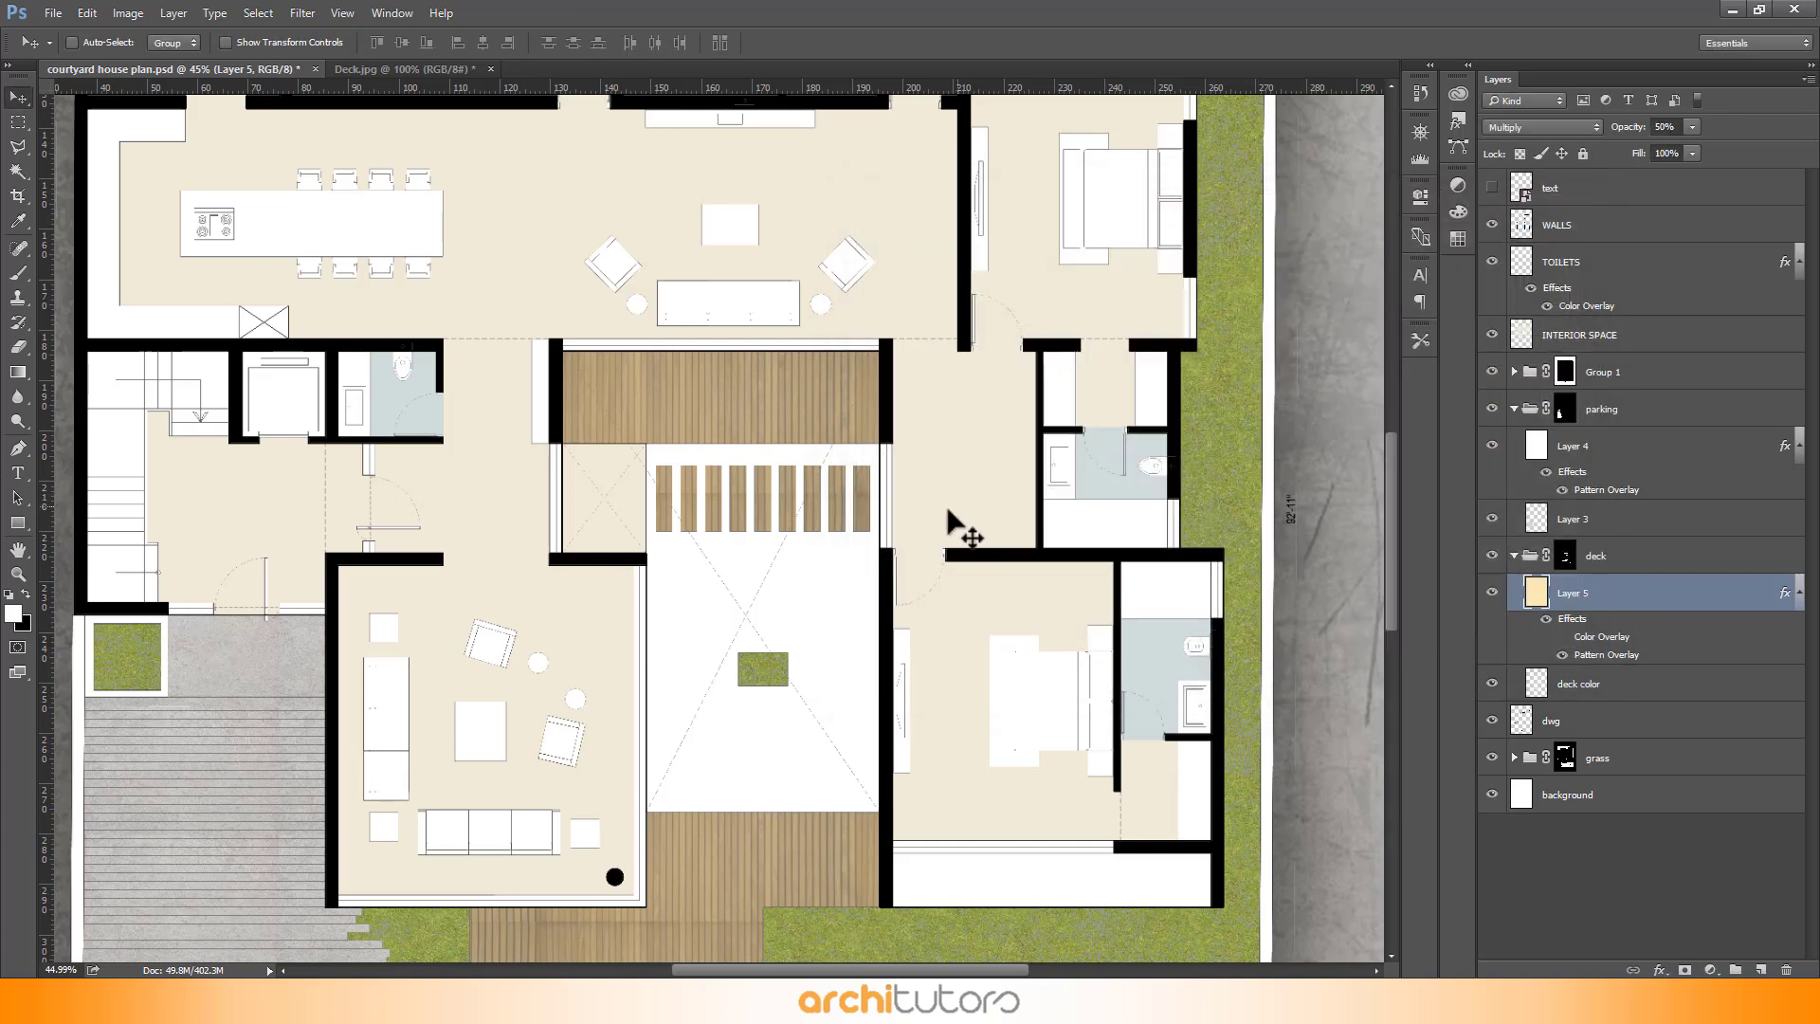
- Zoom in to inspect the wood deck texture in the courtyard
scroll(795, 848, up, 3)
scroll(743, 706, up, 1)
scroll(820, 256, up, 3)
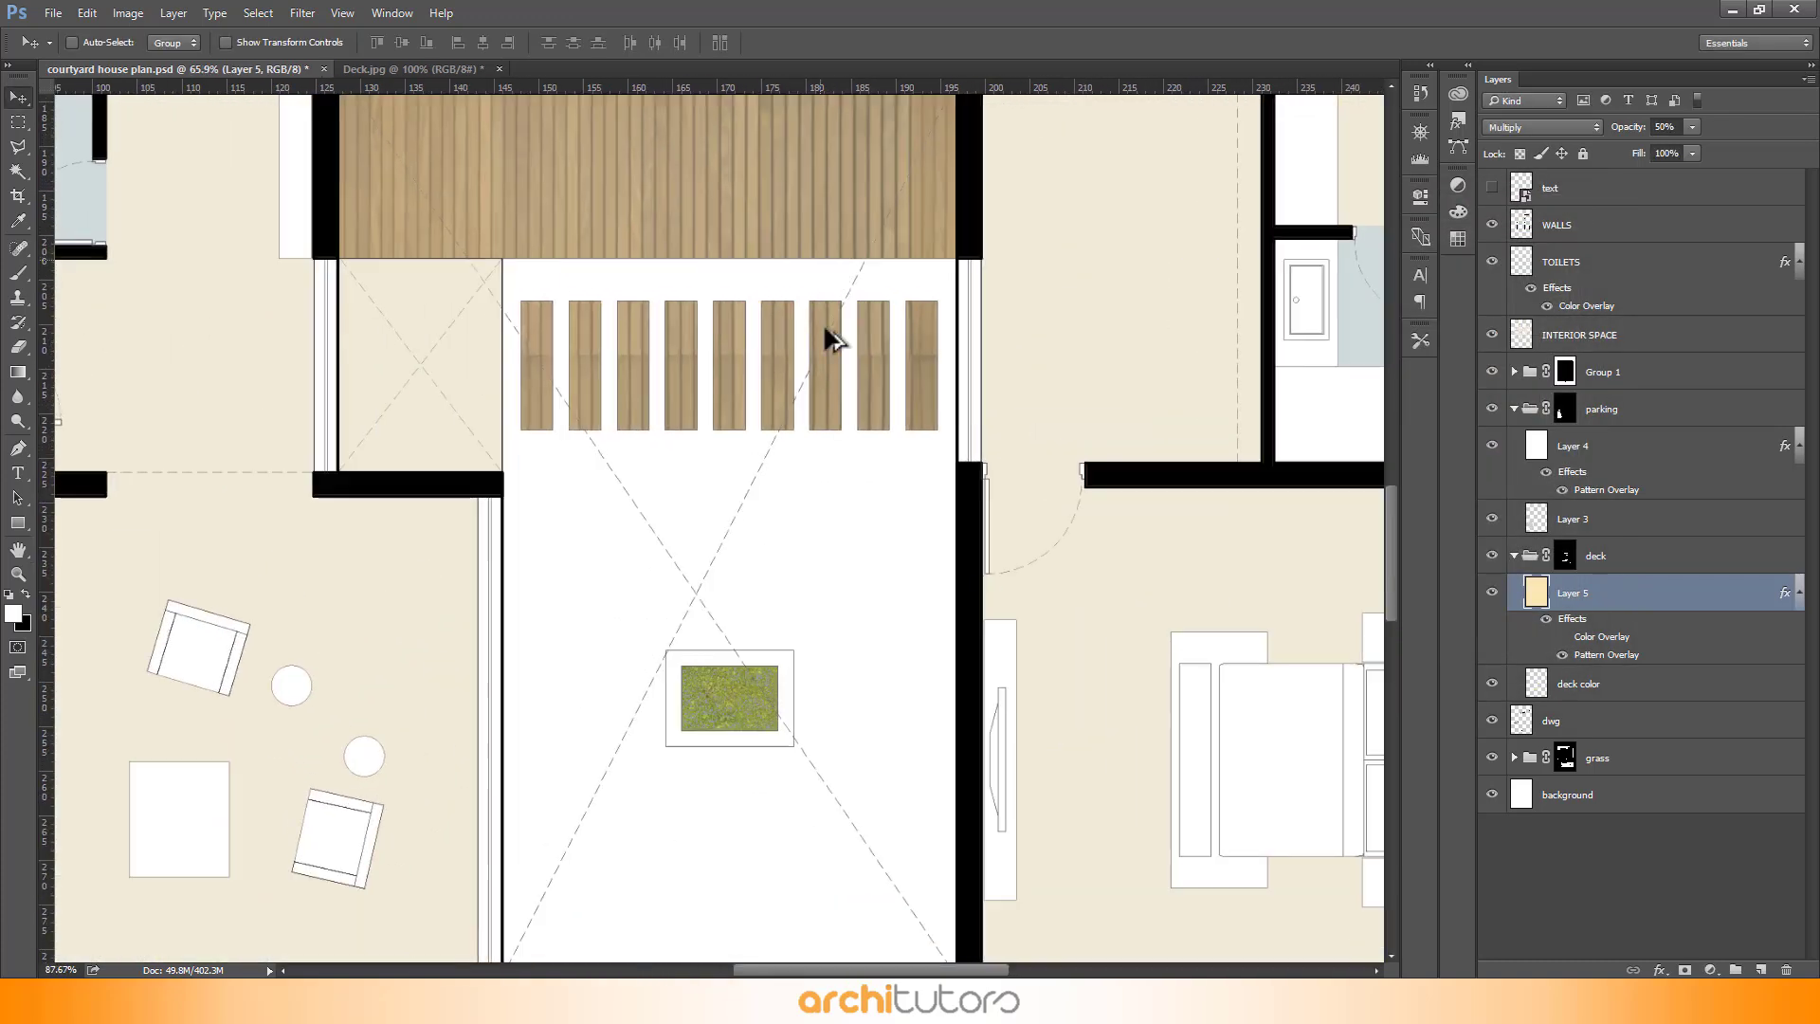
- Zoom in and out to review the deck textures across the whole rendered plan
scroll(825, 728, down, 2)
scroll(776, 186, up, 1)
scroll(776, 182, down, 2)
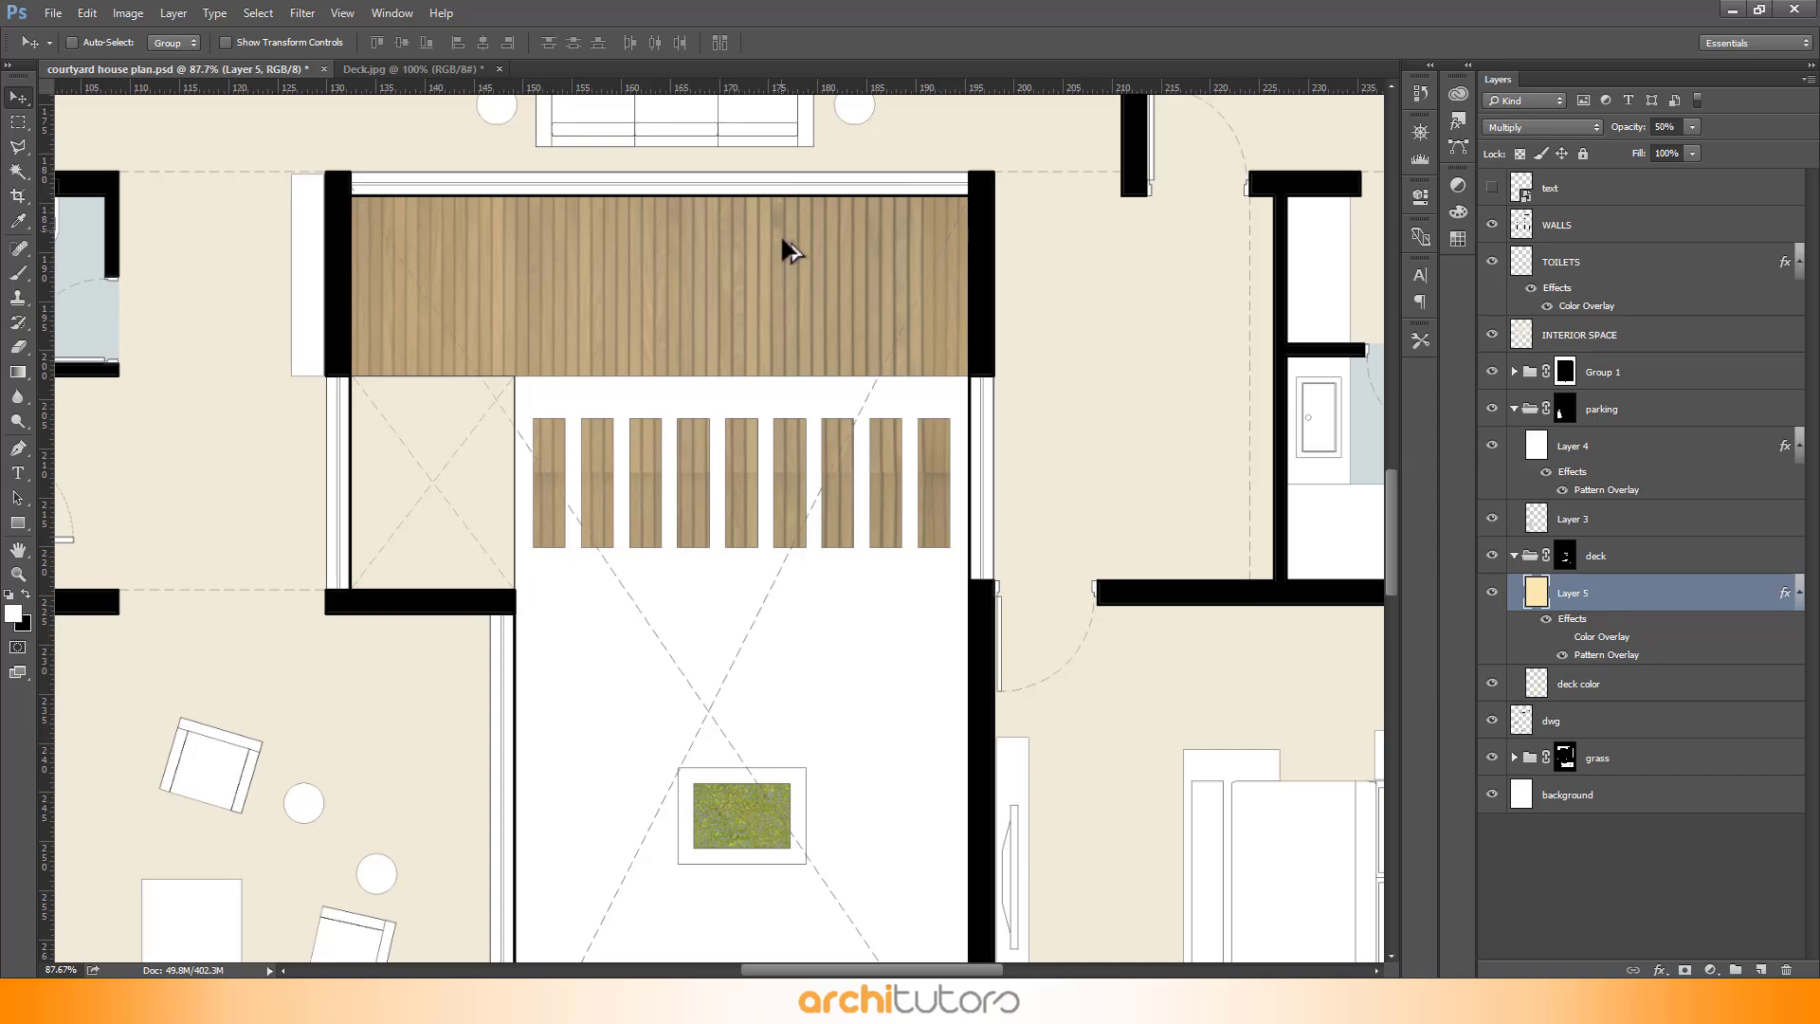
scroll(793, 174, up, 2)
scroll(807, 165, down, 2)
scroll(1005, 493, down, 4)
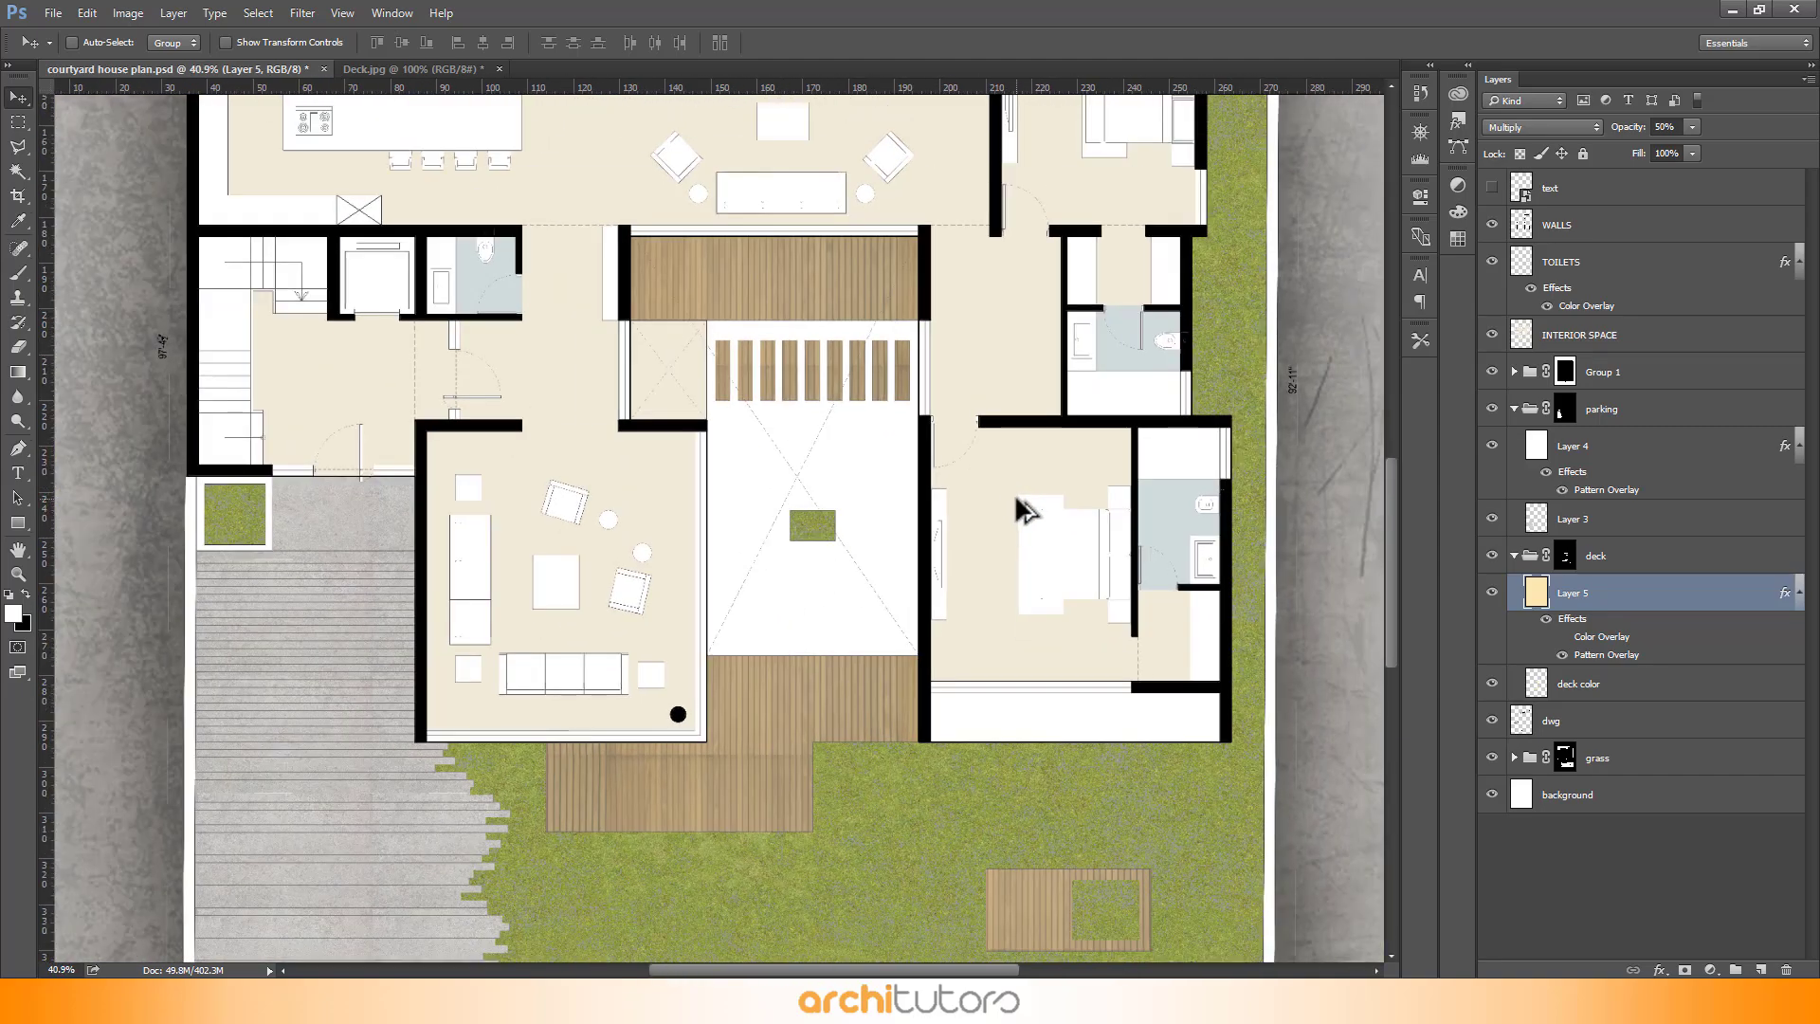
scroll(1015, 494, down, 3)
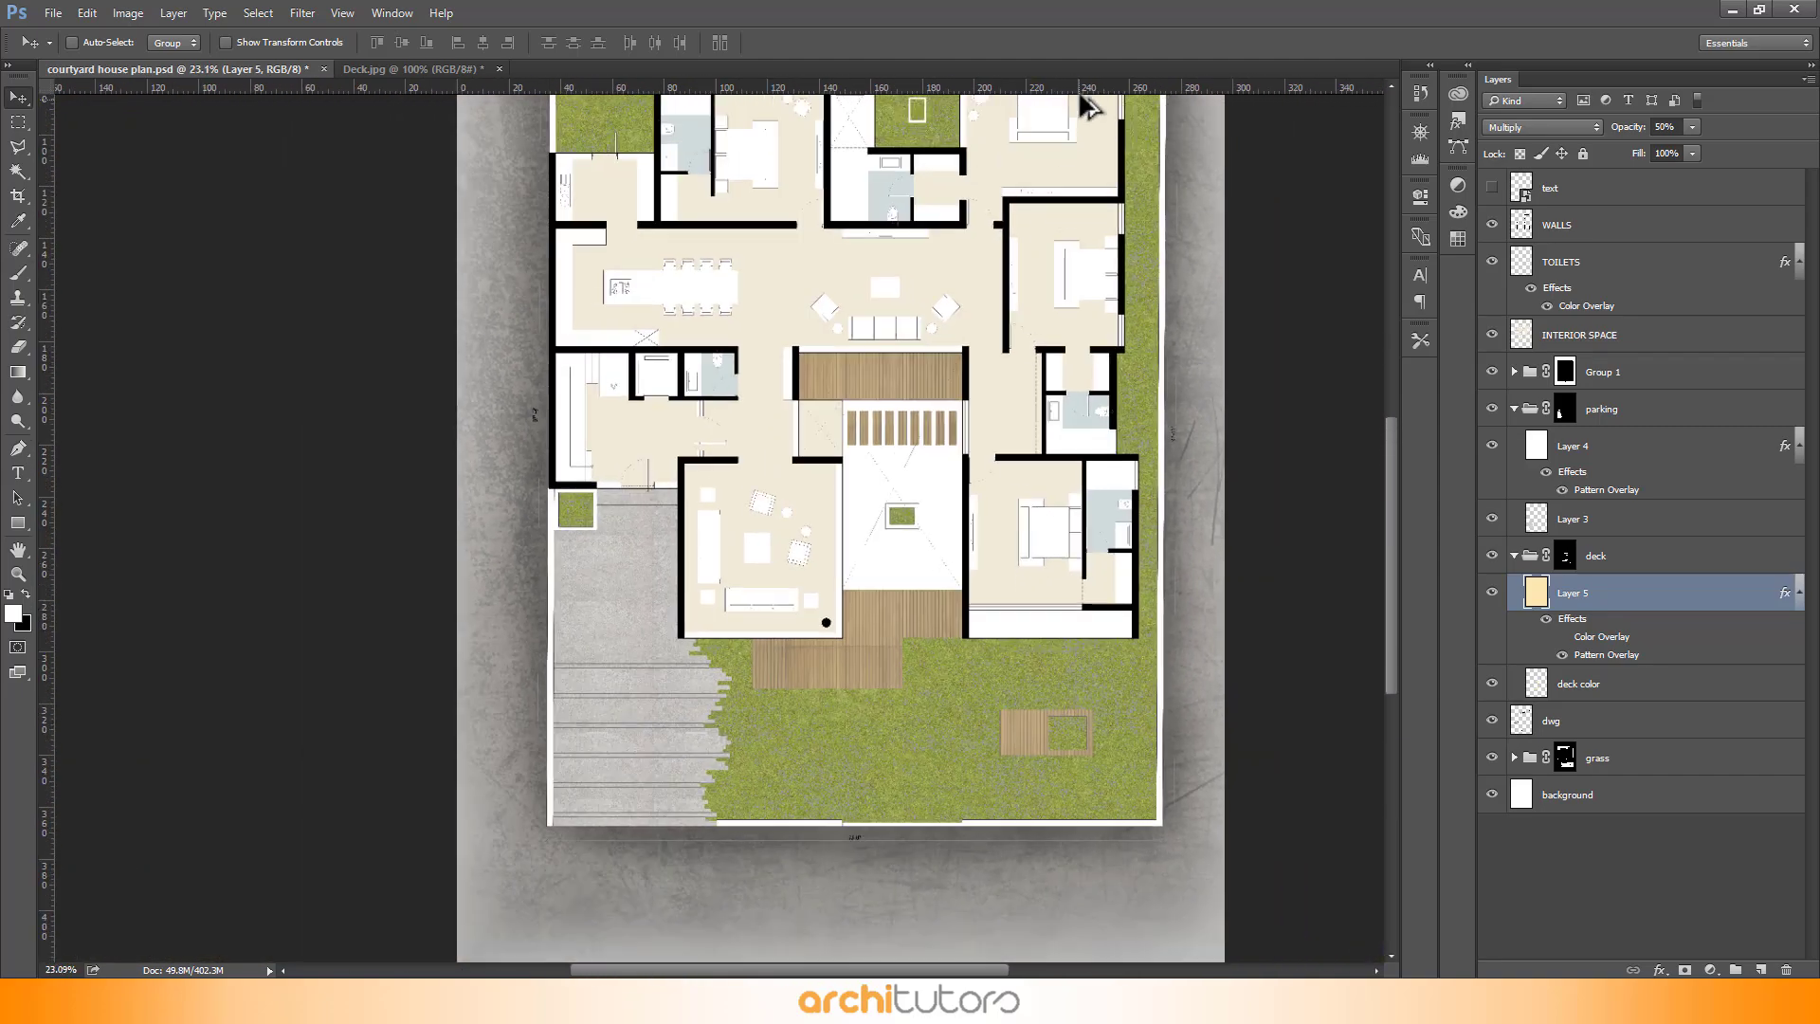
scroll(1083, 99, up, 3)
scroll(914, 702, down, 1)
scroll(1013, 542, up, 1)
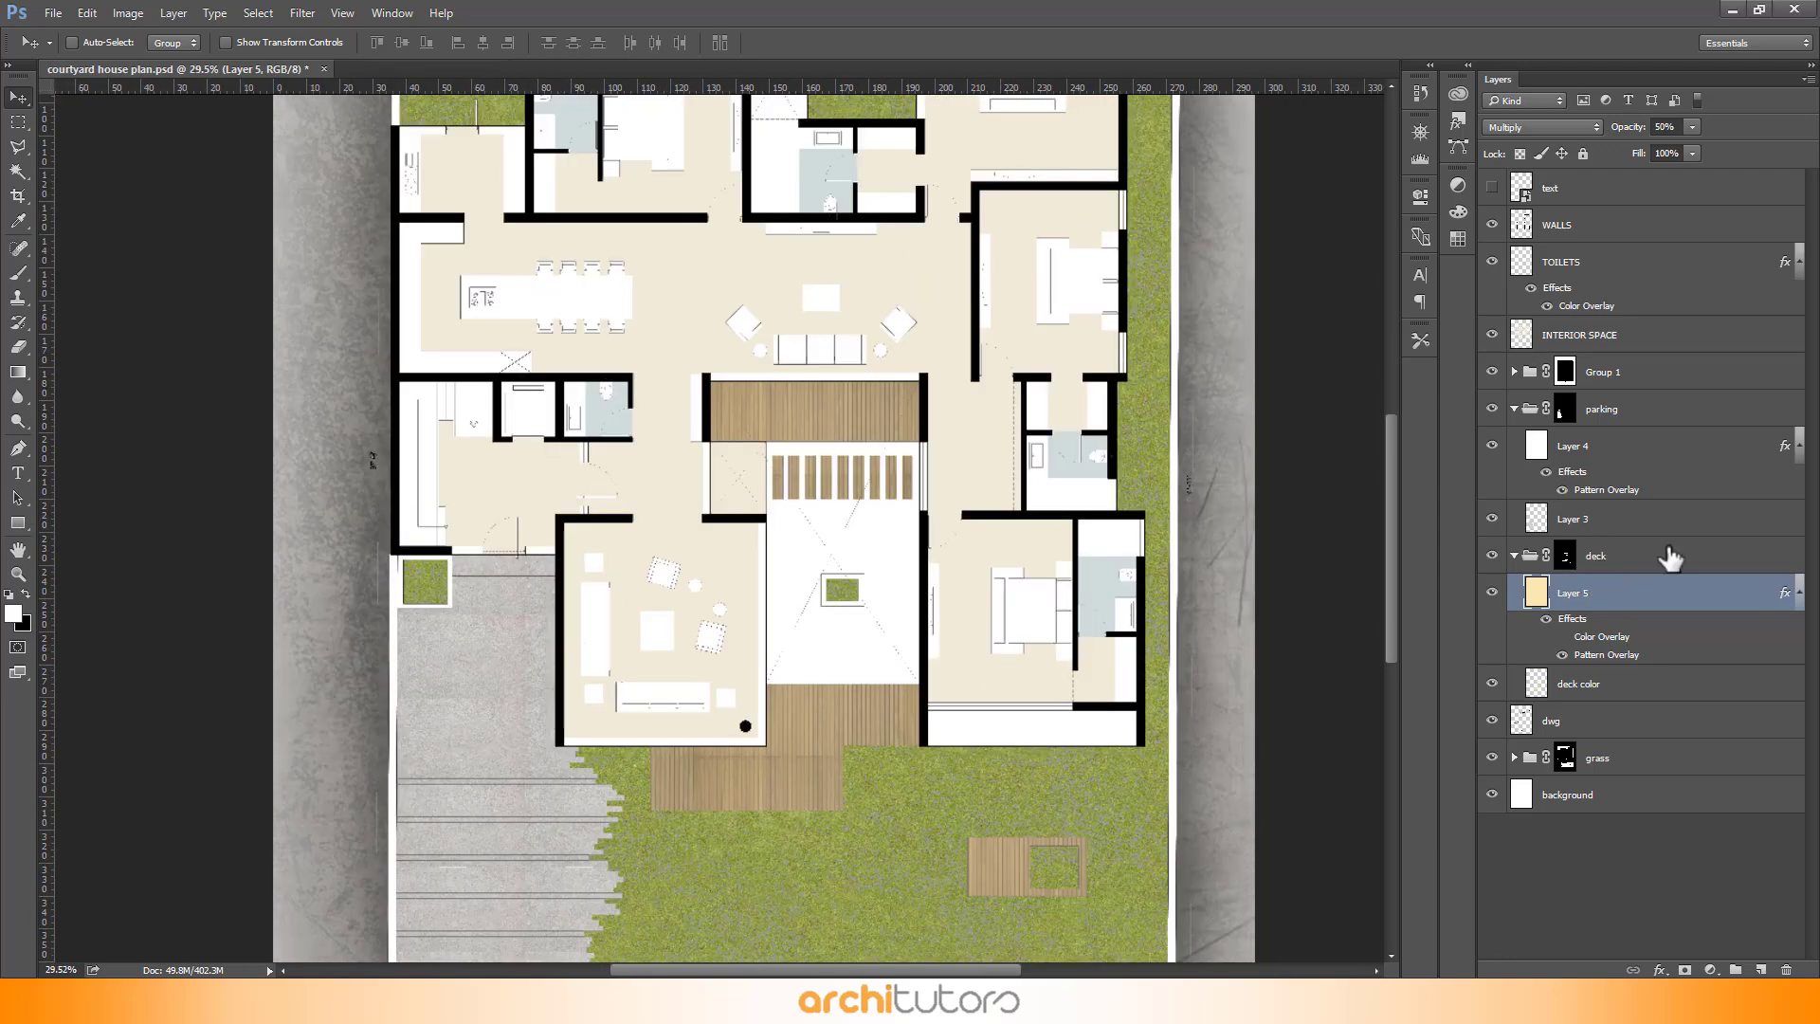
- Collapse the deck and parking groups and add a new empty layer above the parking group
click(1515, 557)
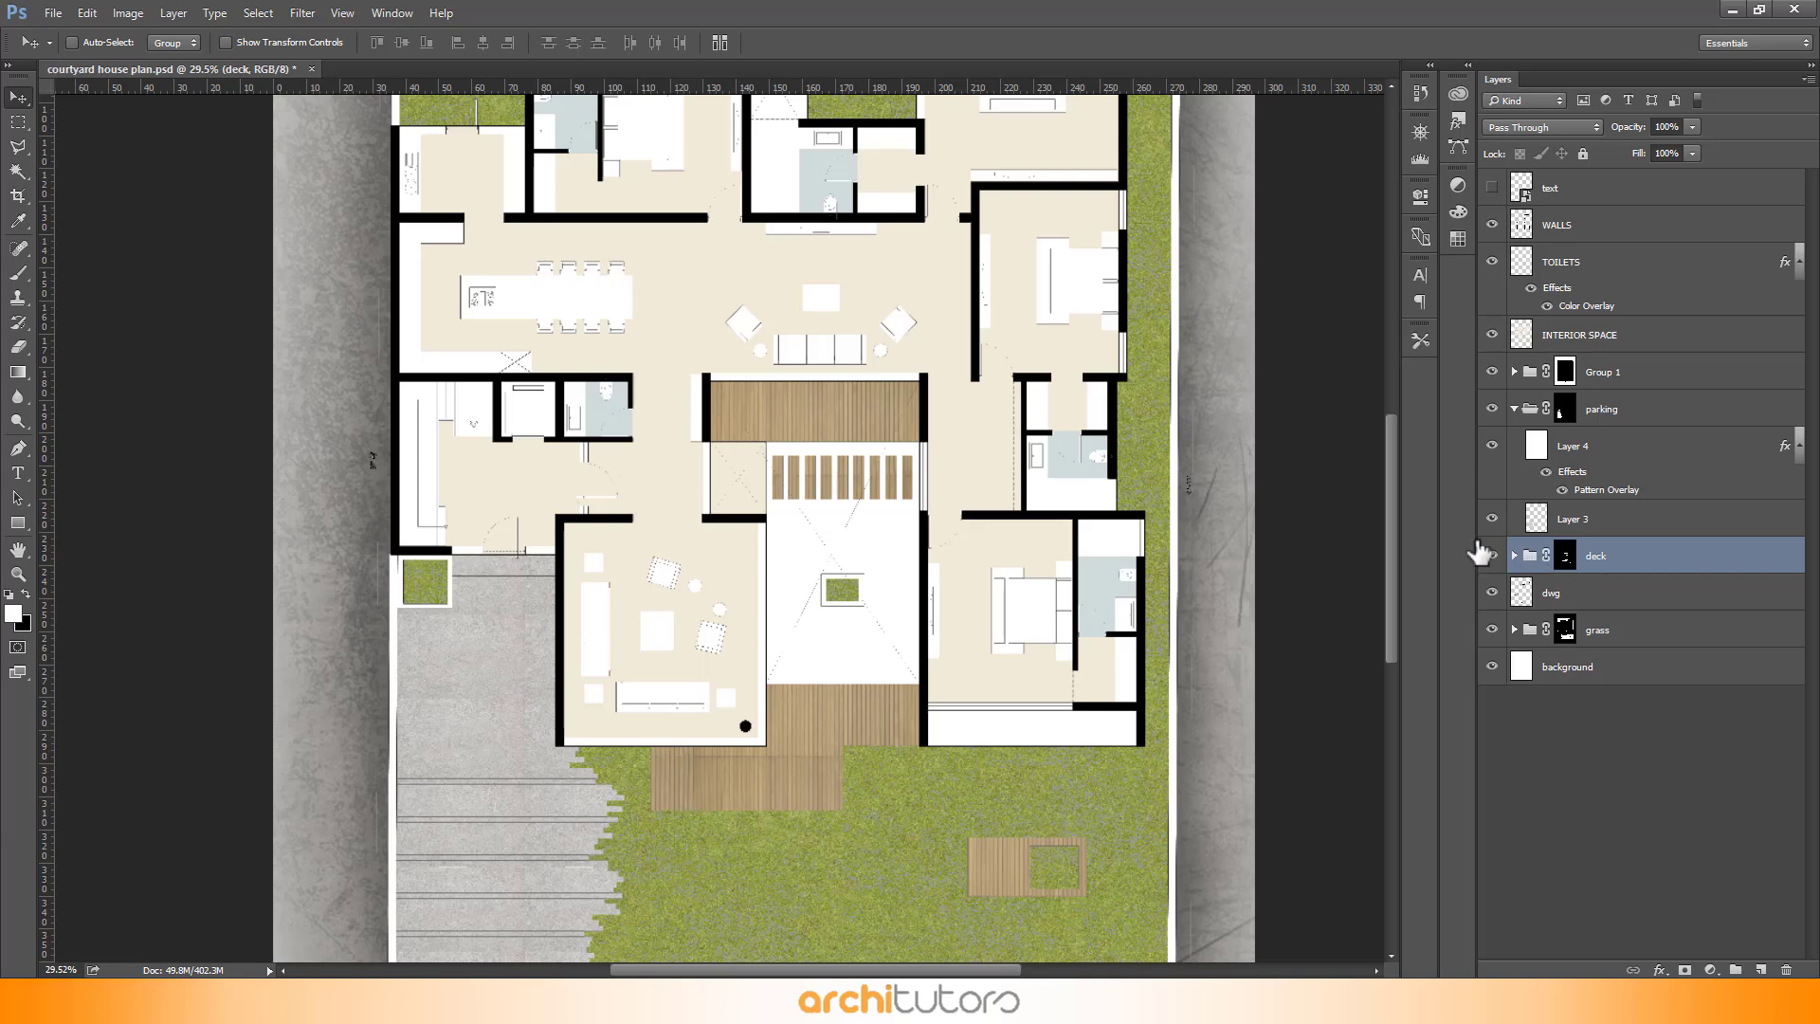
click(1681, 606)
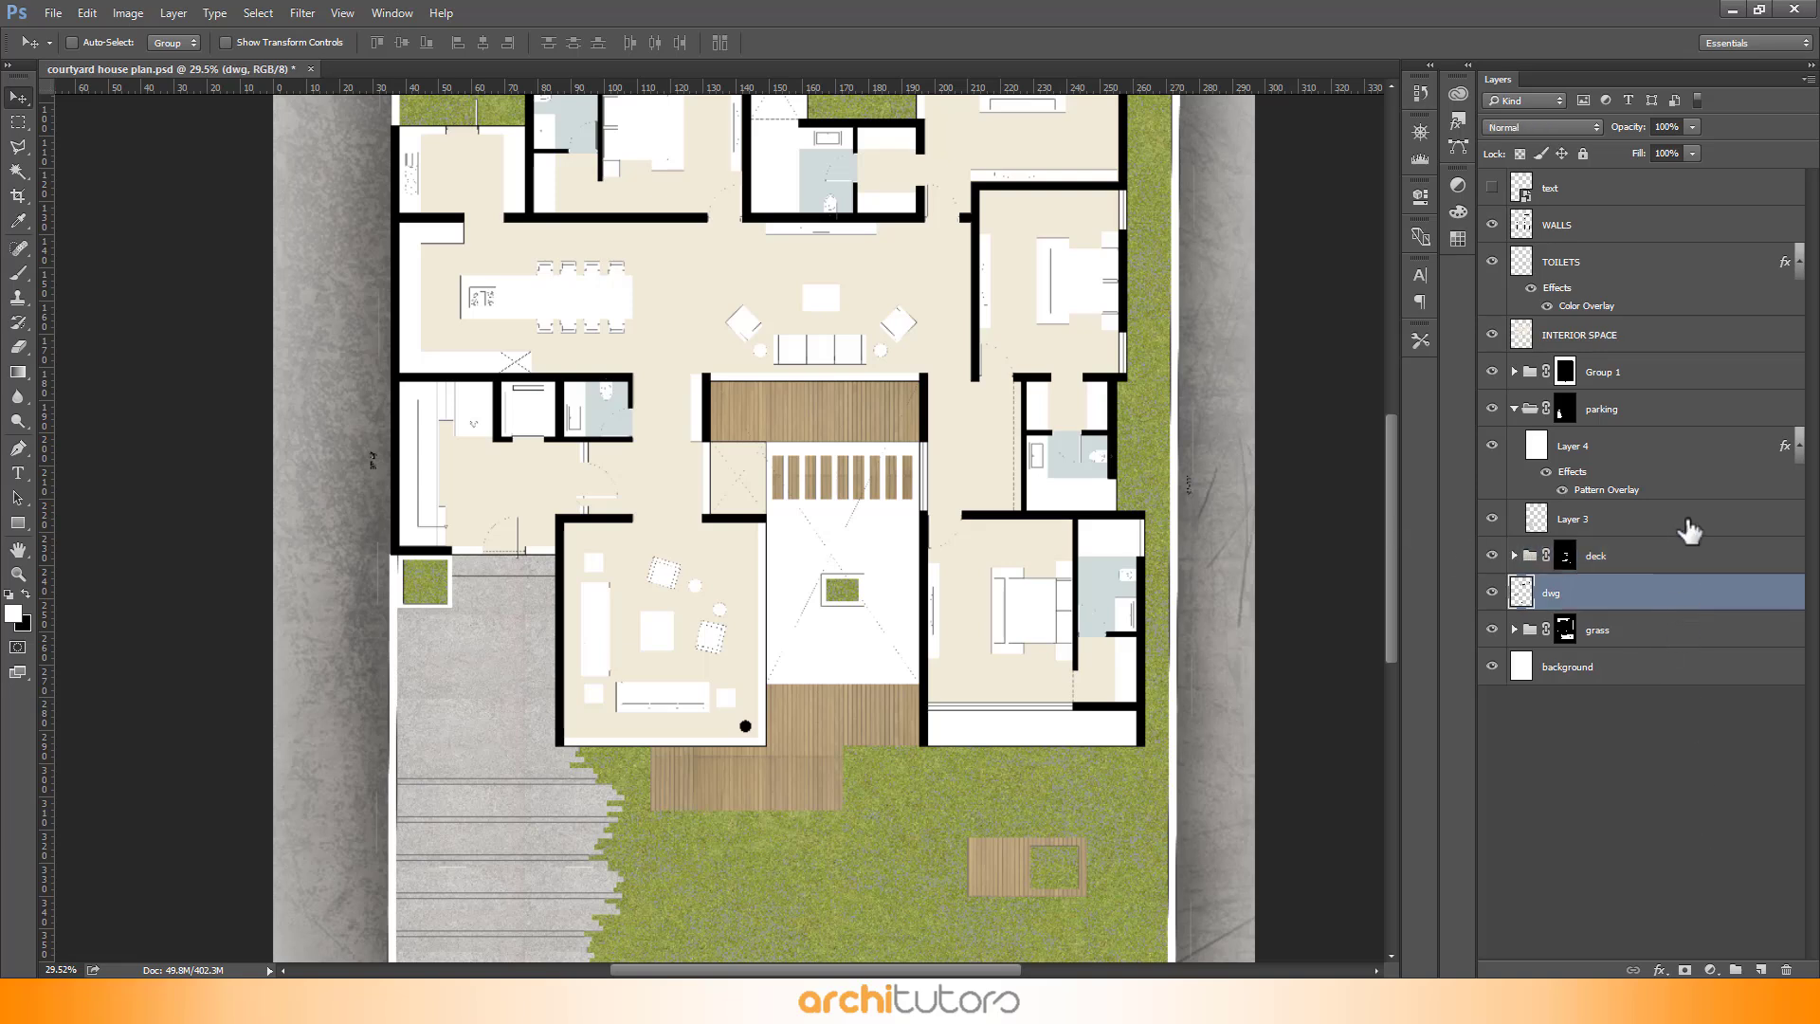
click(1516, 410)
click(1659, 410)
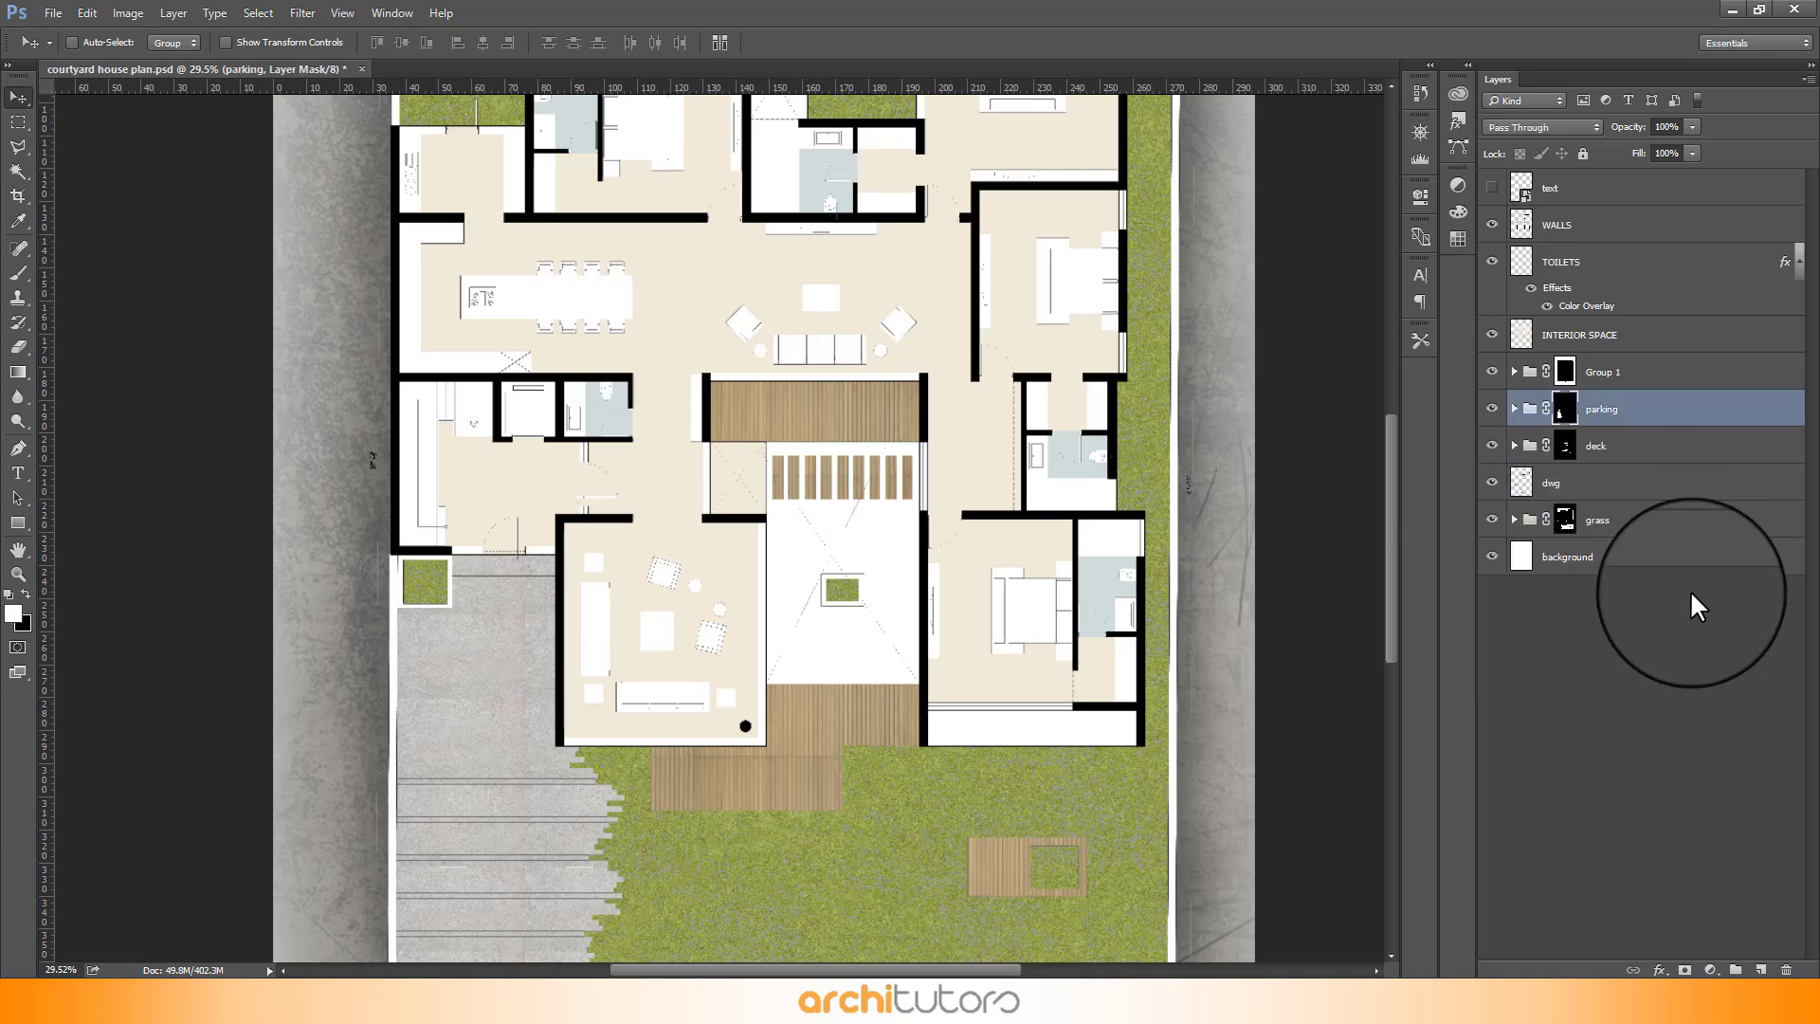
click(1755, 969)
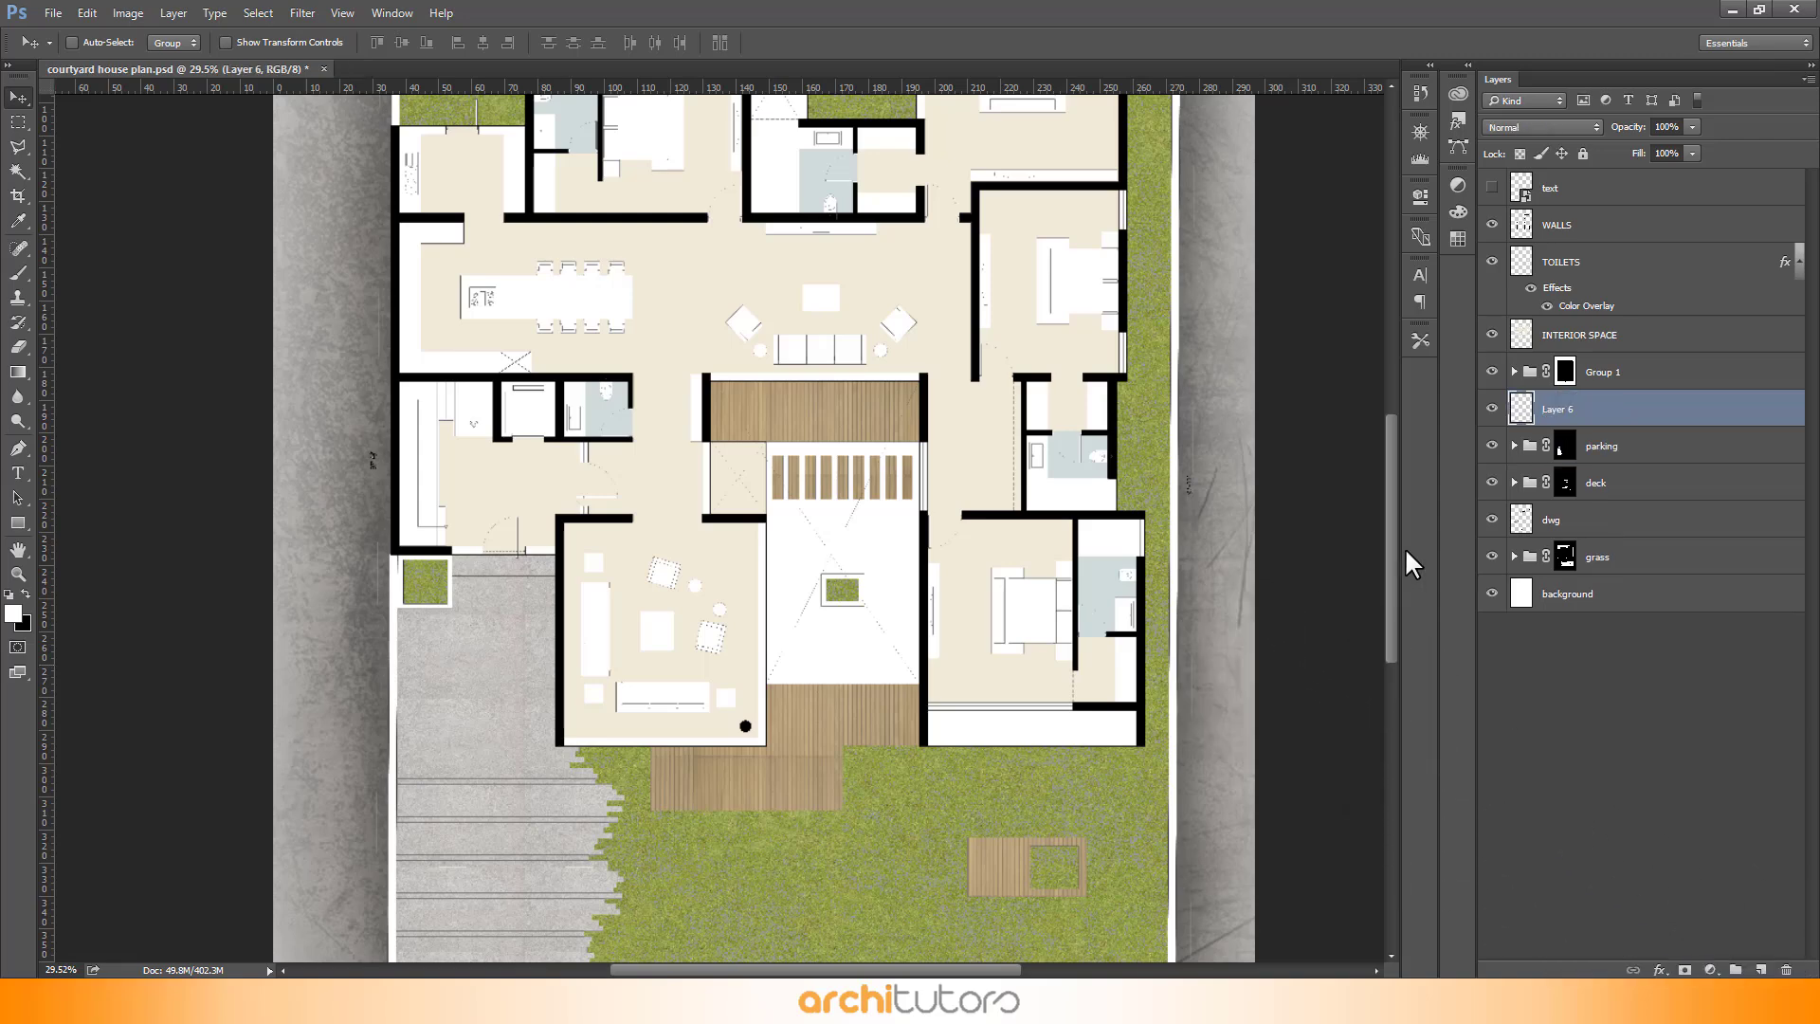
- Select the central courtyard area on the dwg layer with the Magic Wand, then make Layer 6 active
scroll(1158, 607, up, 3)
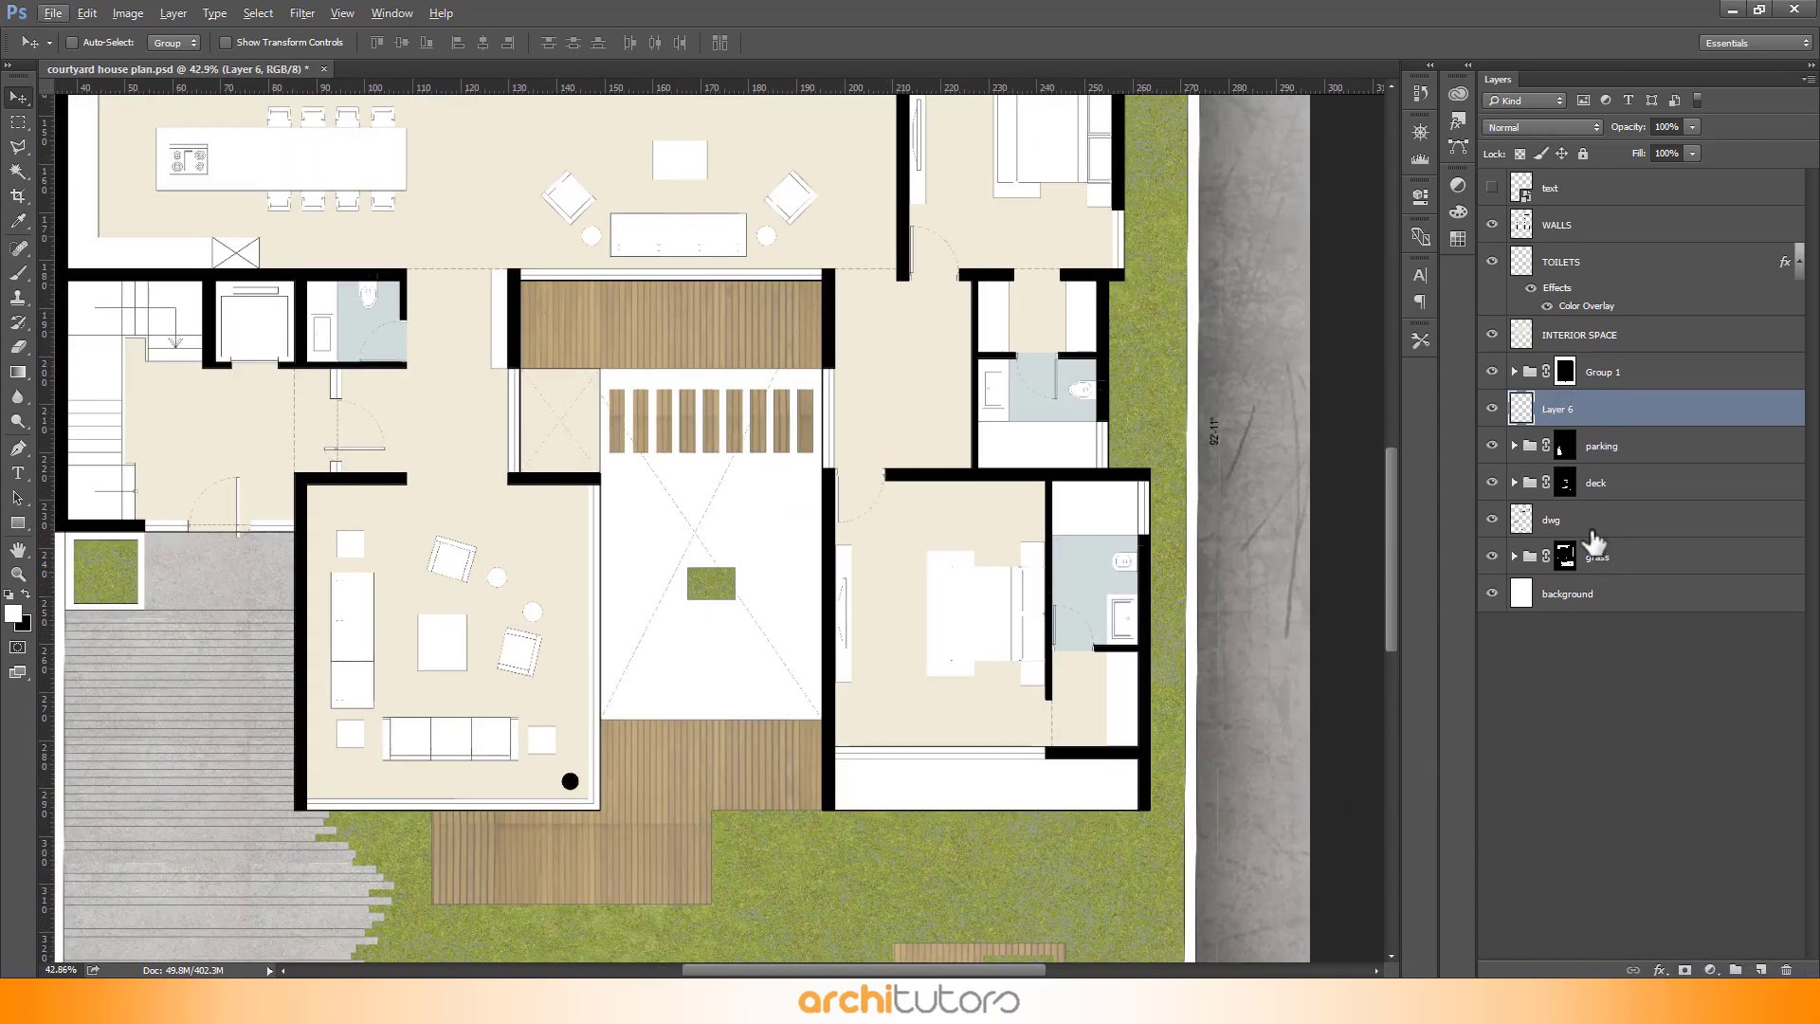
click(1631, 529)
key(w)
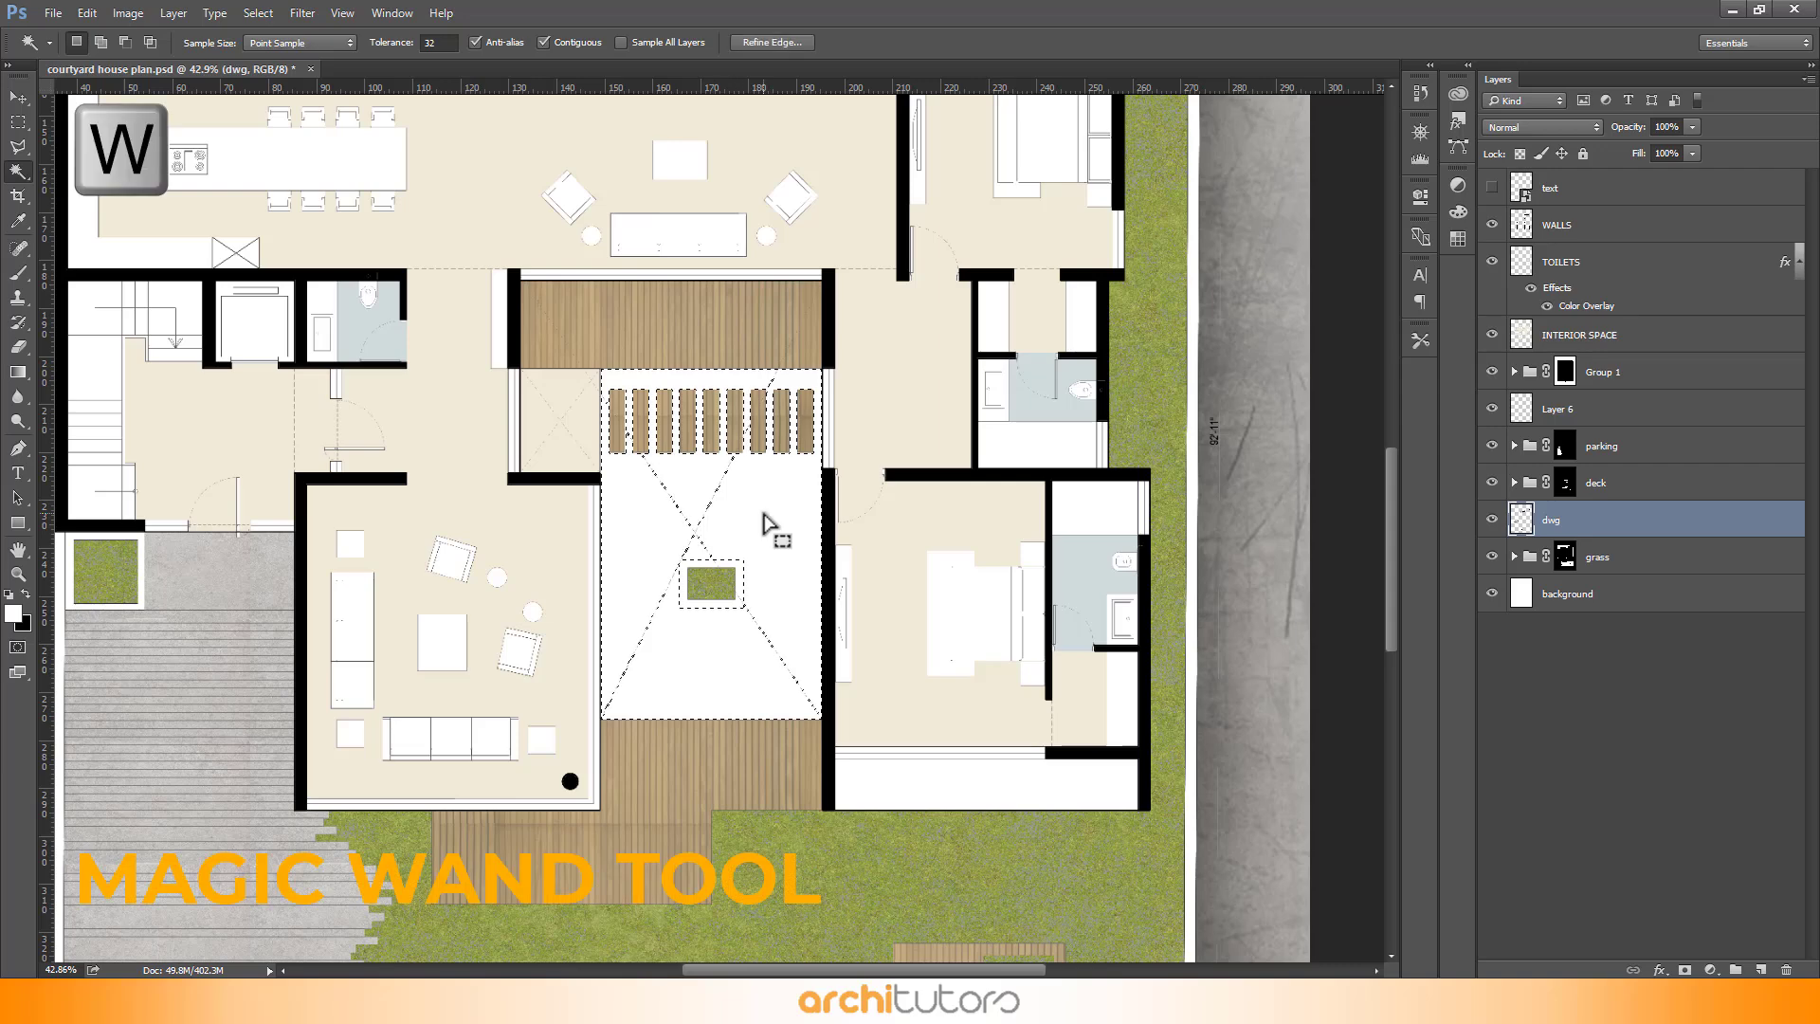
click(780, 528)
scroll(827, 450, up, 2)
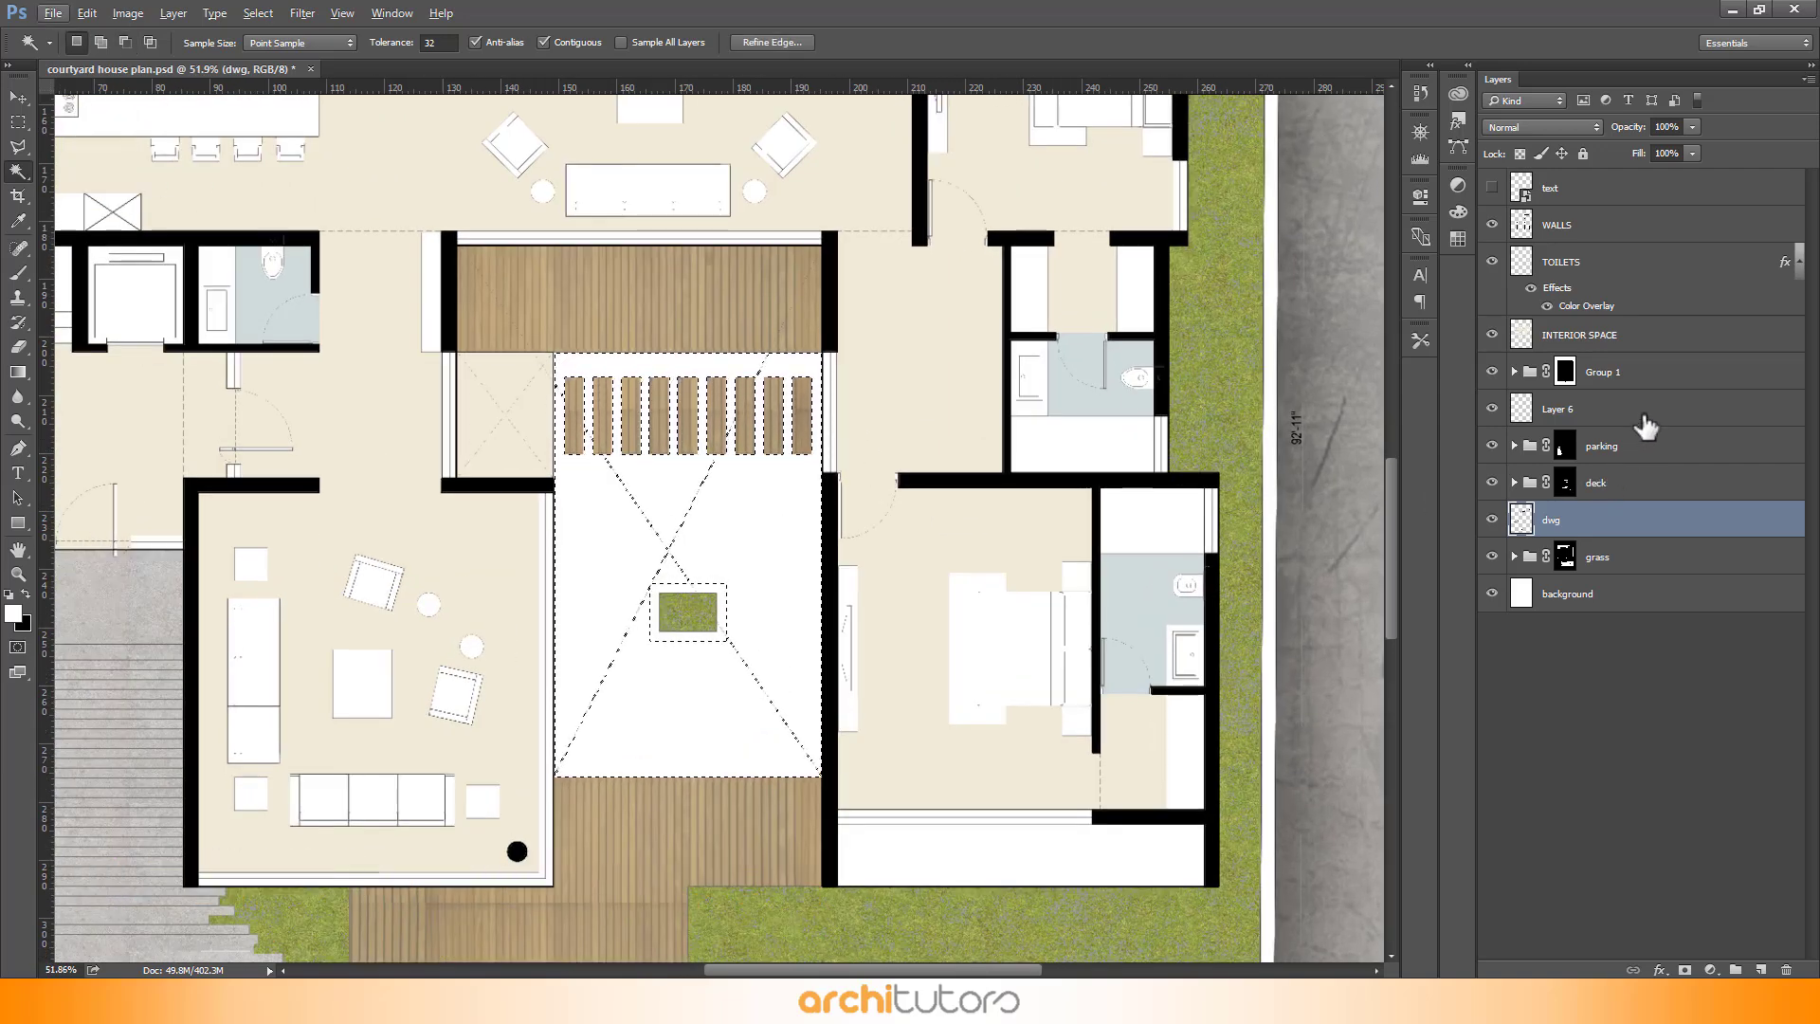
click(1629, 416)
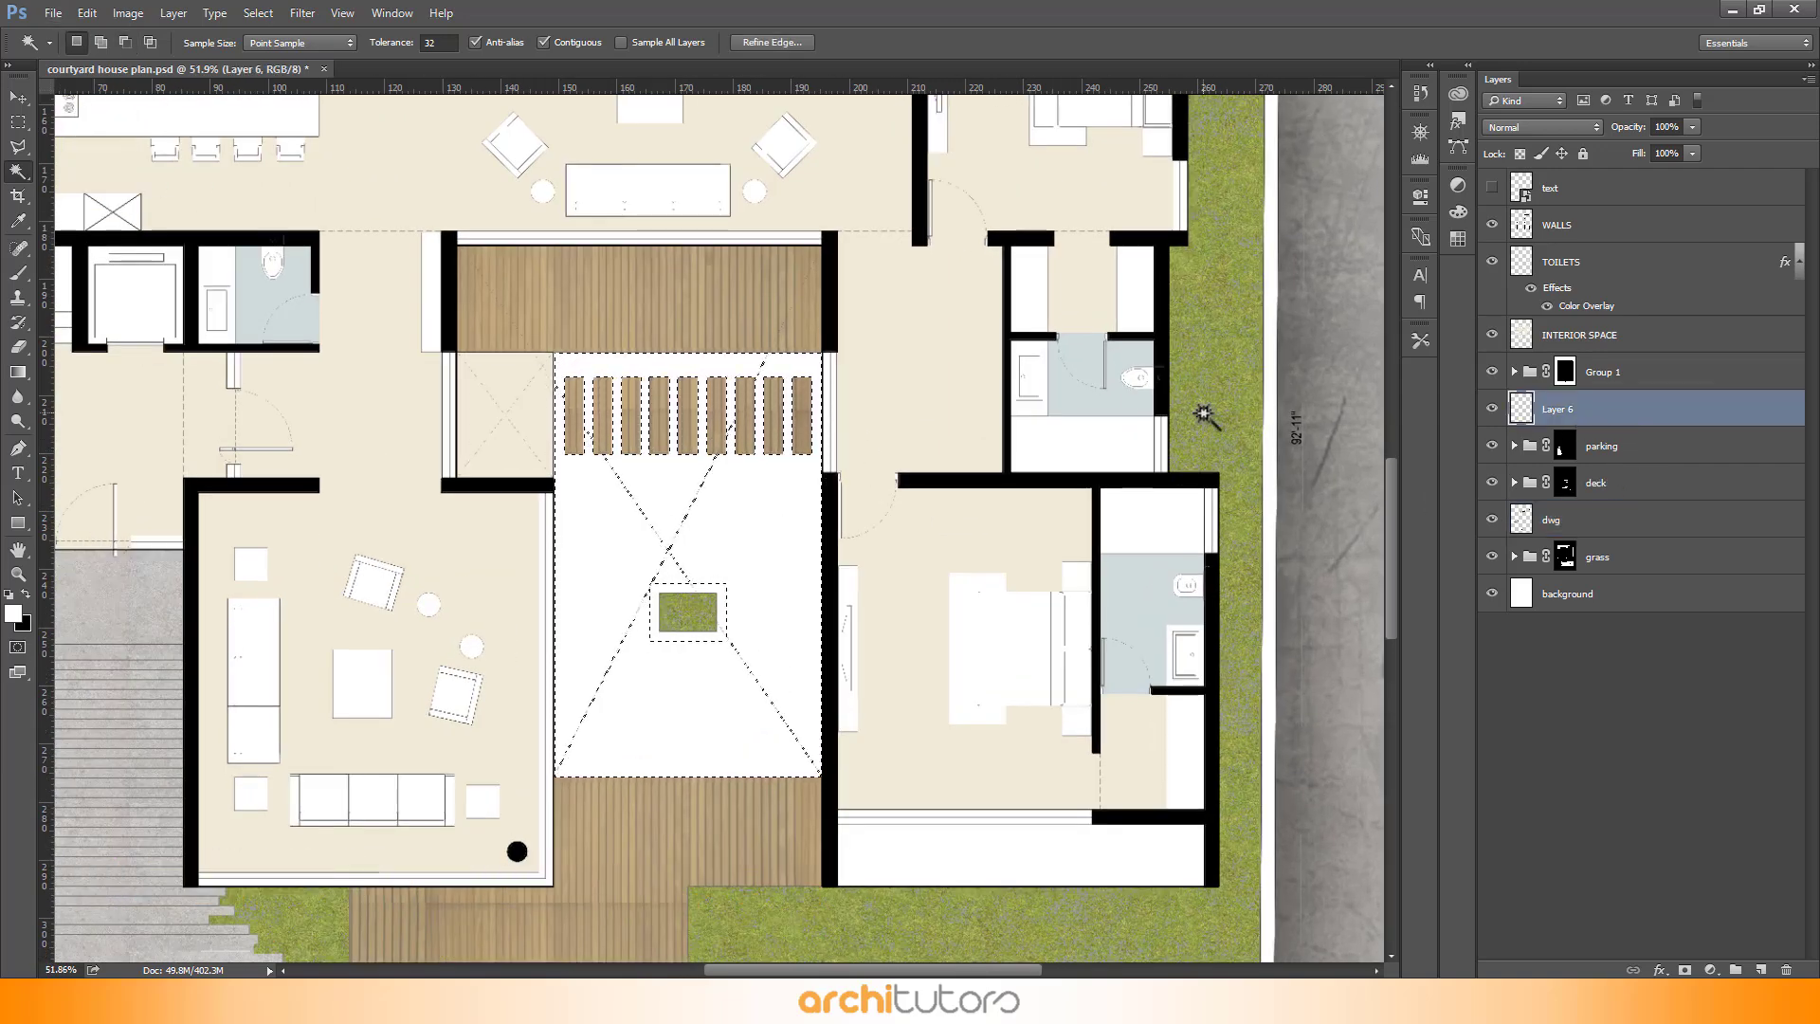
- Fill the courtyard selection on Layer 6 with a blue colour of hue 207 and saturation 36, then deselect
key(shift+BackSpace)
click(939, 522)
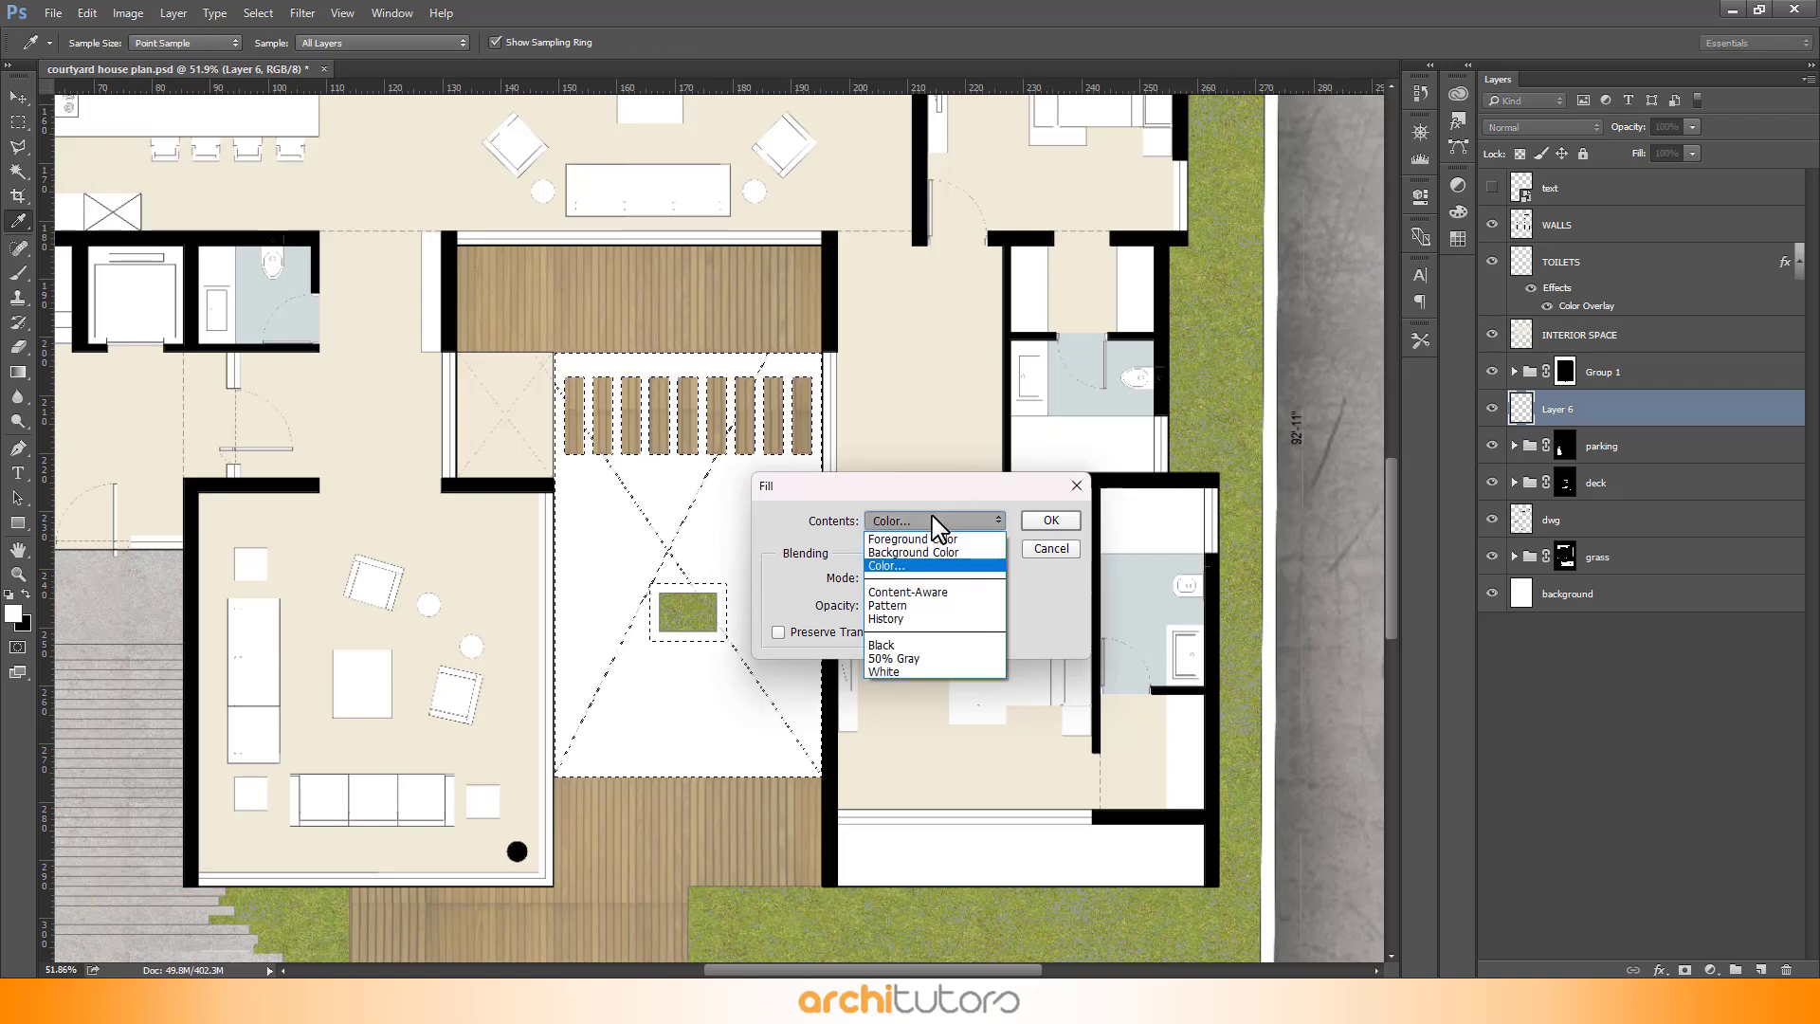
click(938, 528)
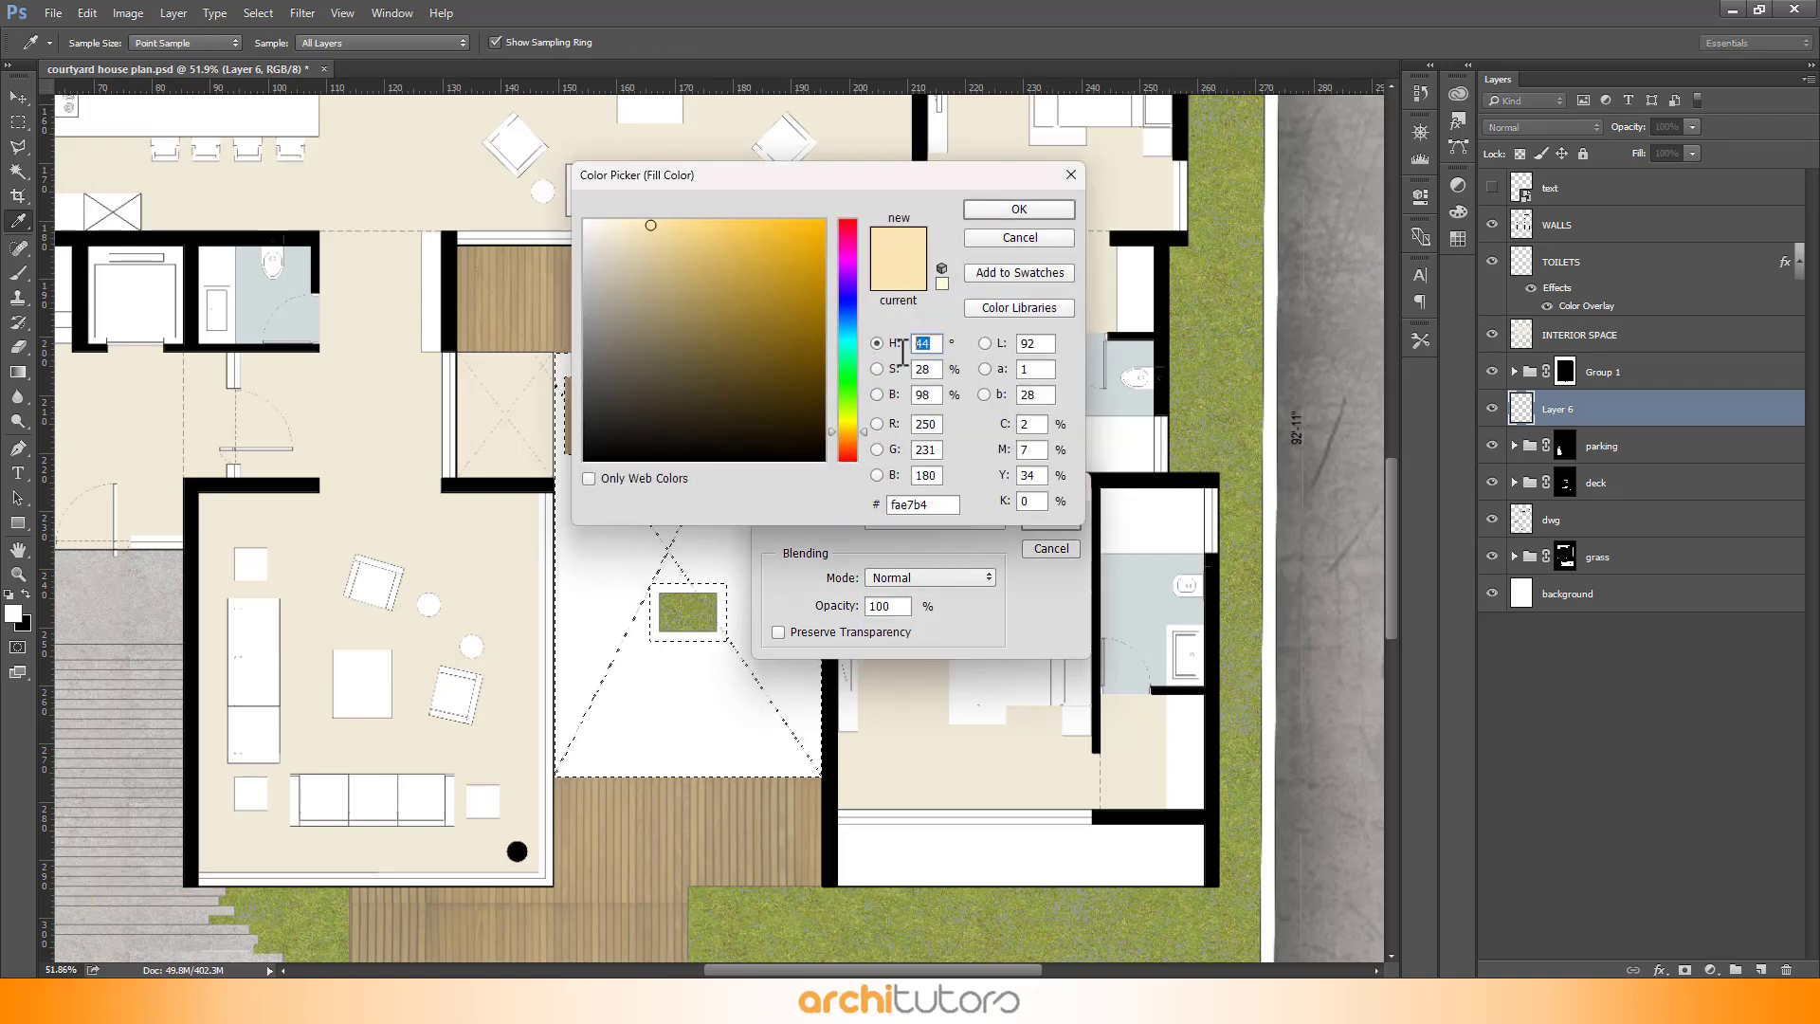
text(207)
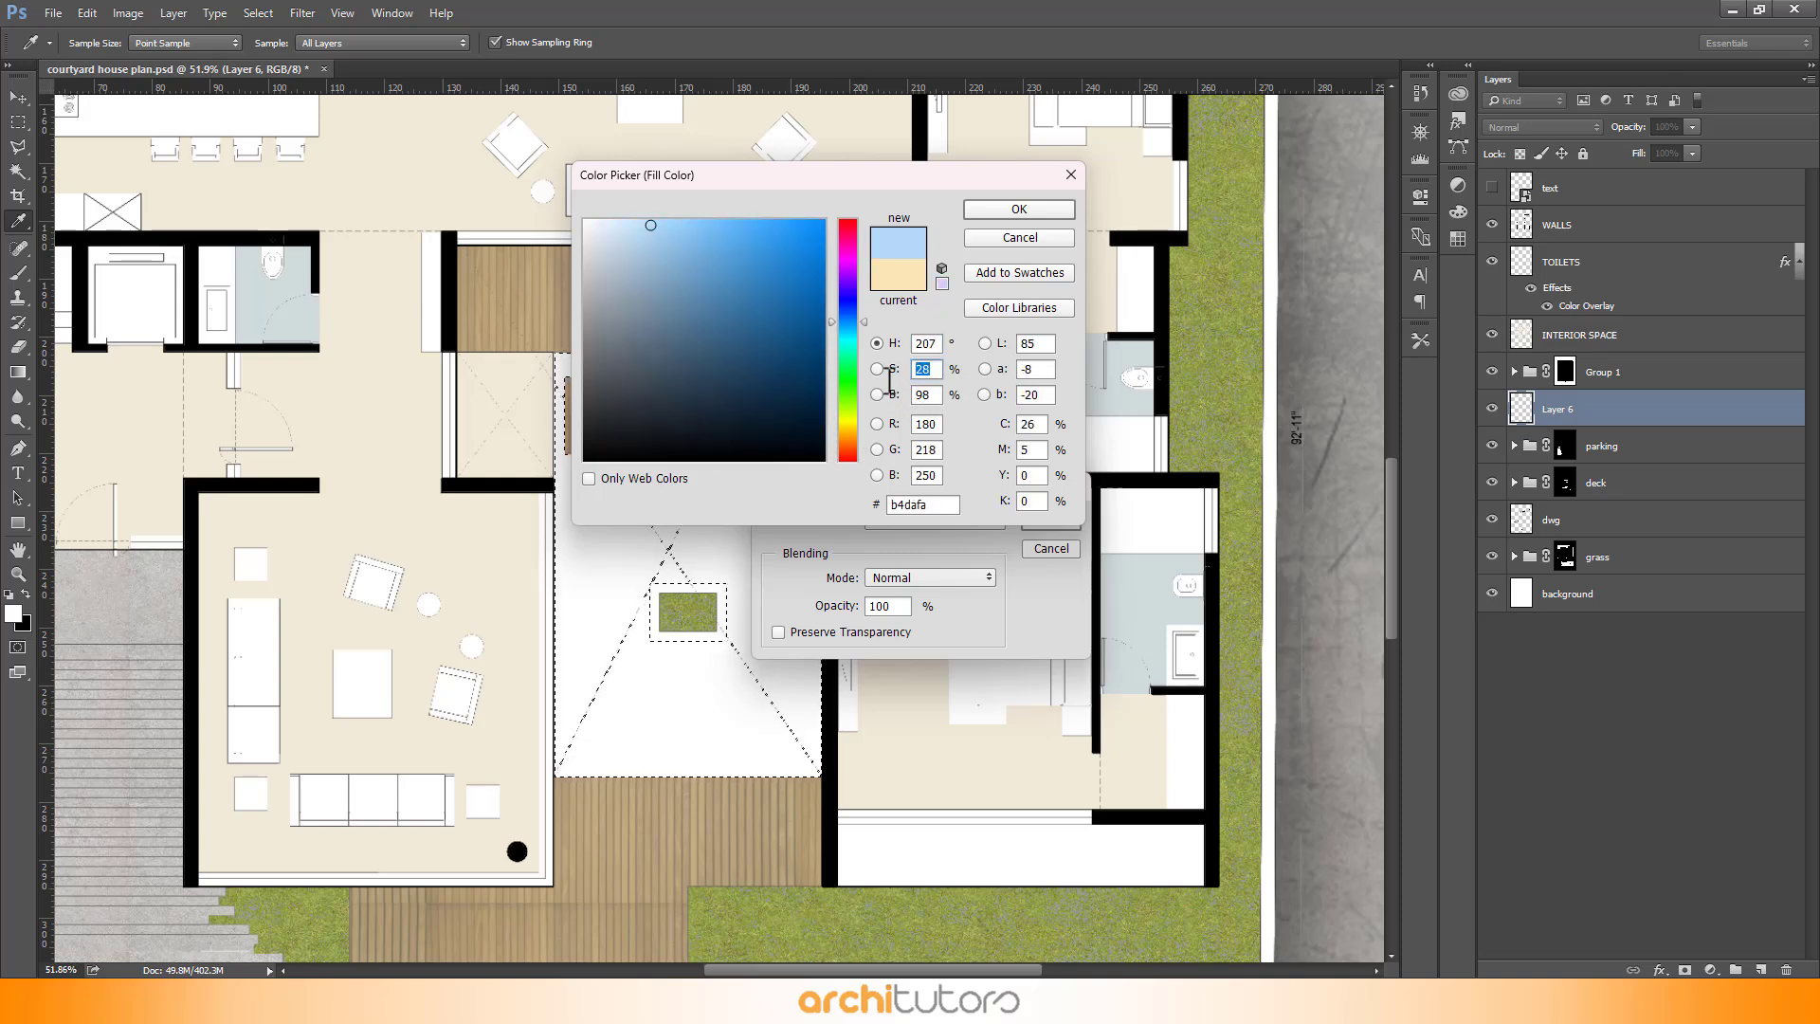
text(36)
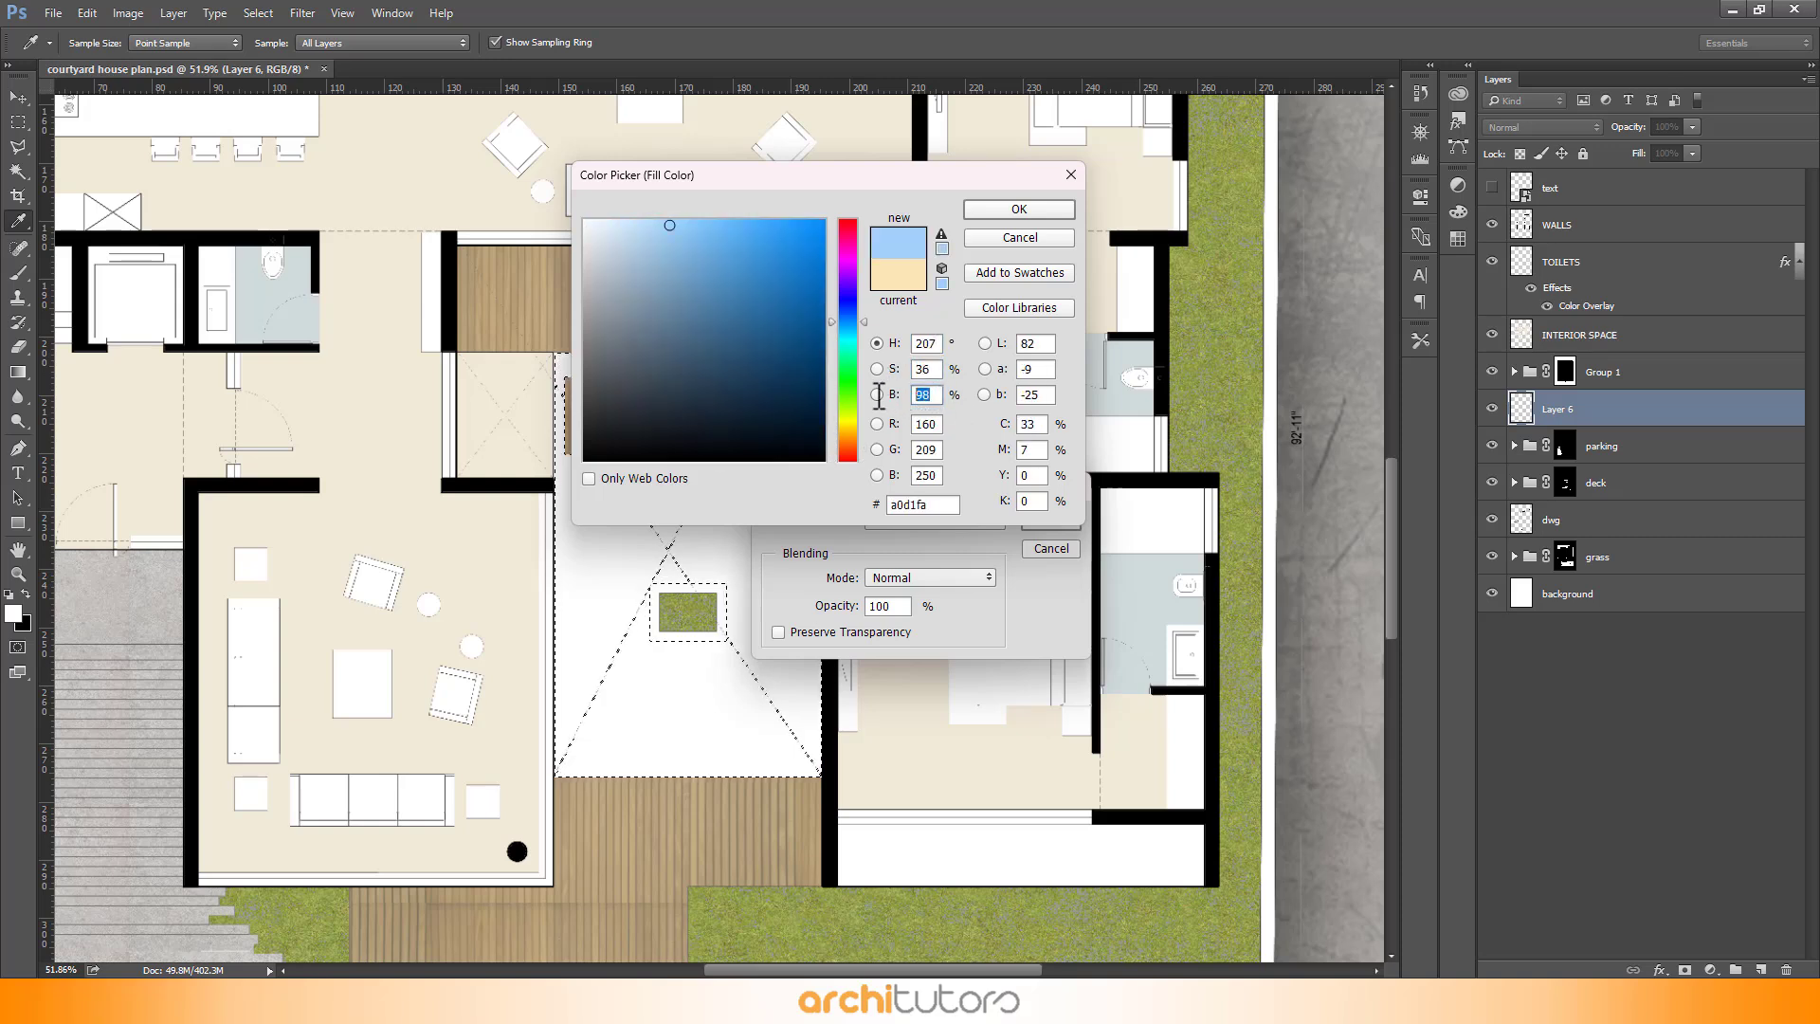
click(1000, 213)
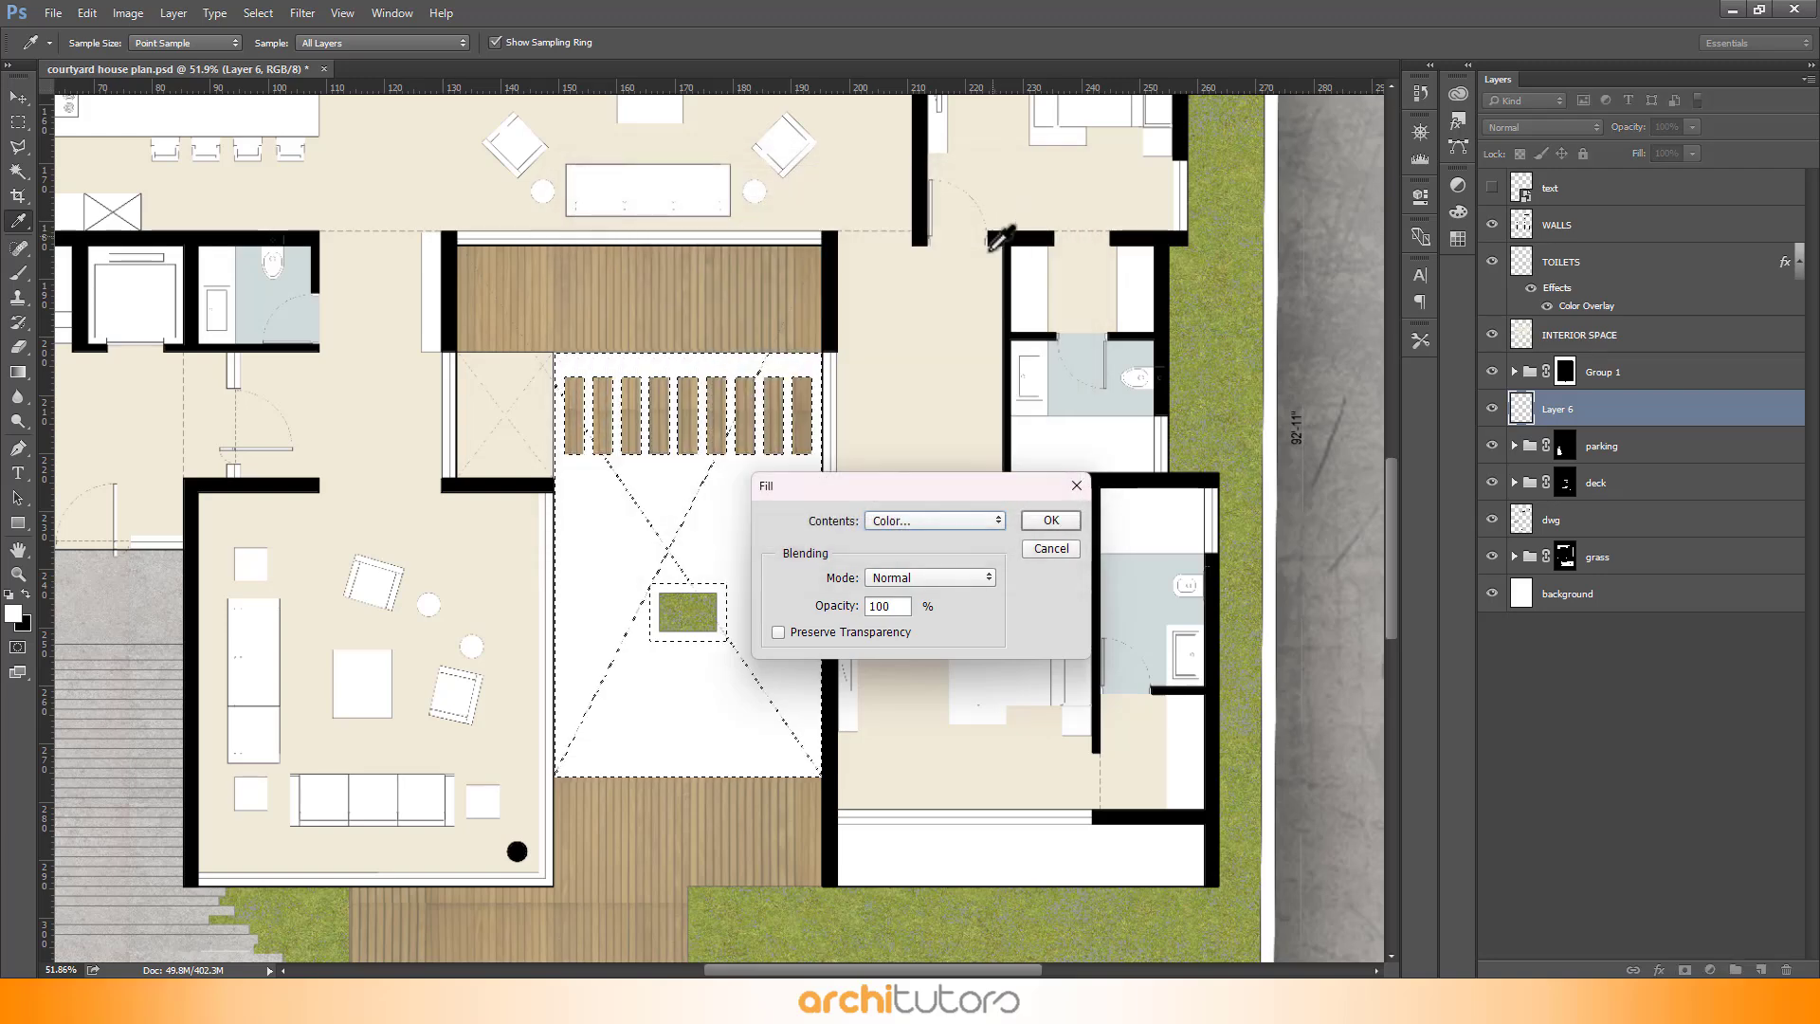
click(1052, 524)
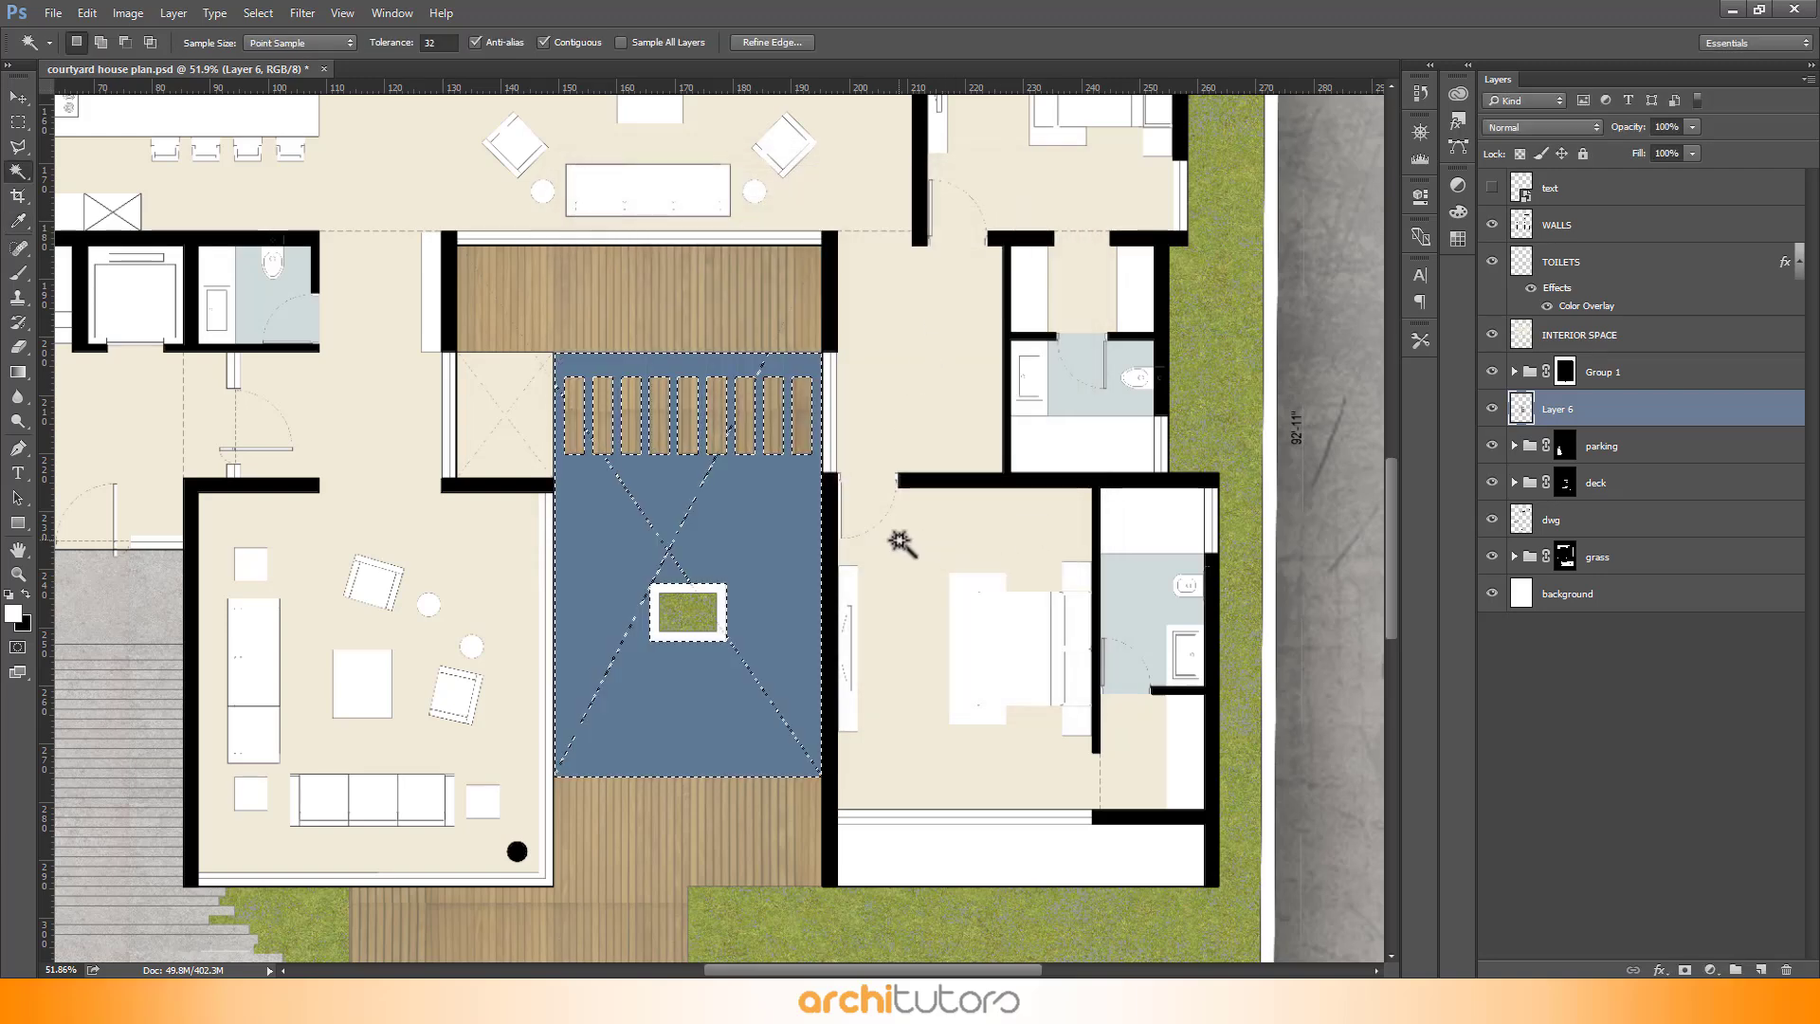
key(ctrl+d)
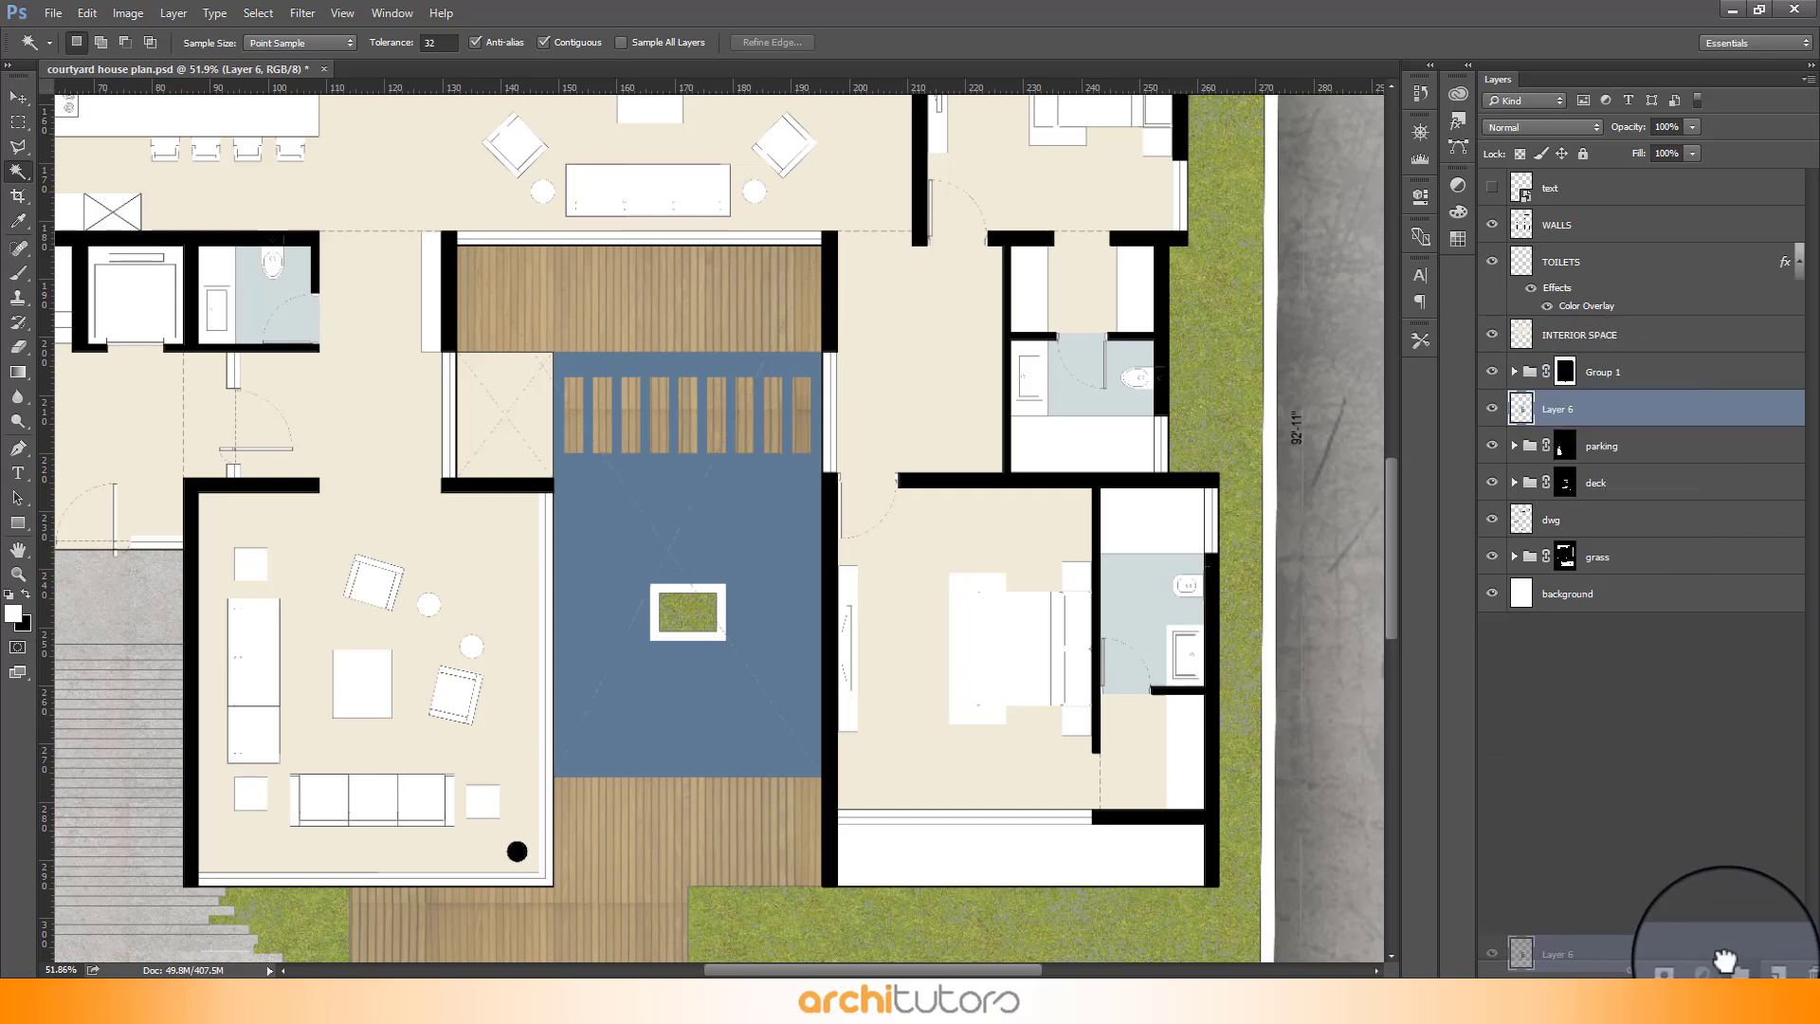
- Group Layer 6 into a folder named water and move it below the deck group
key(ctrl+g)
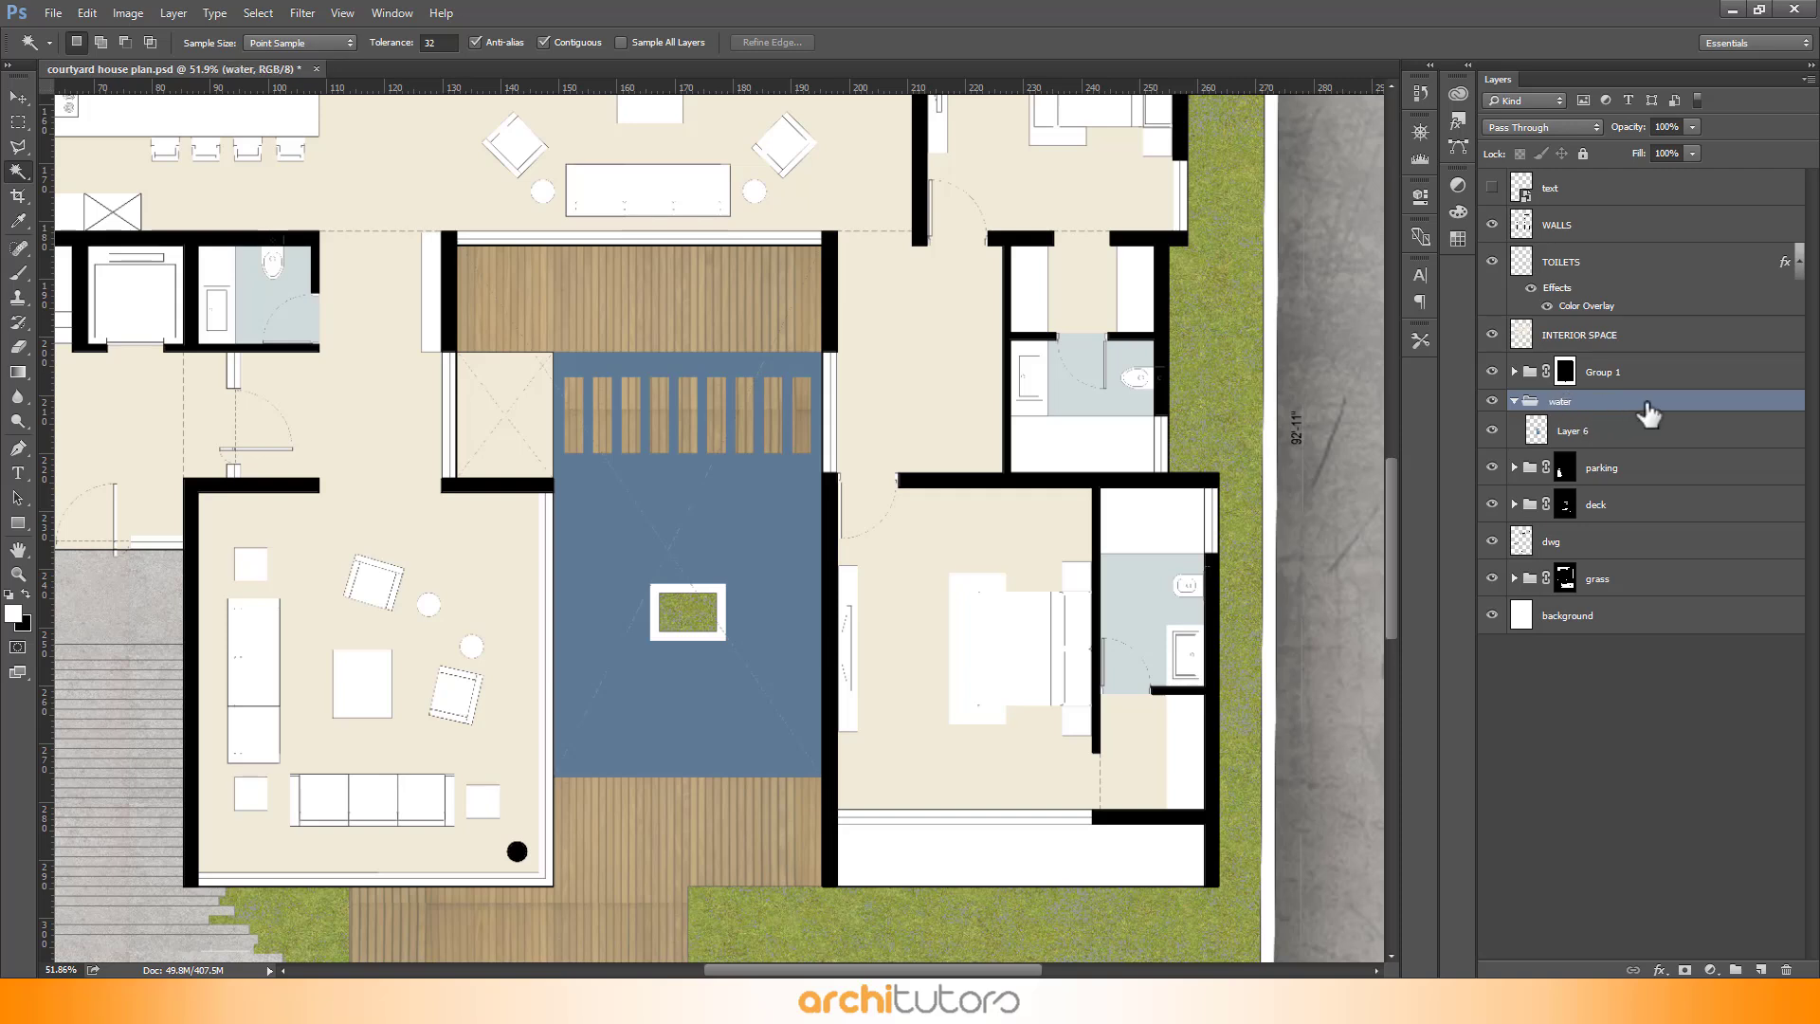
drag(1647, 415, 1643, 504)
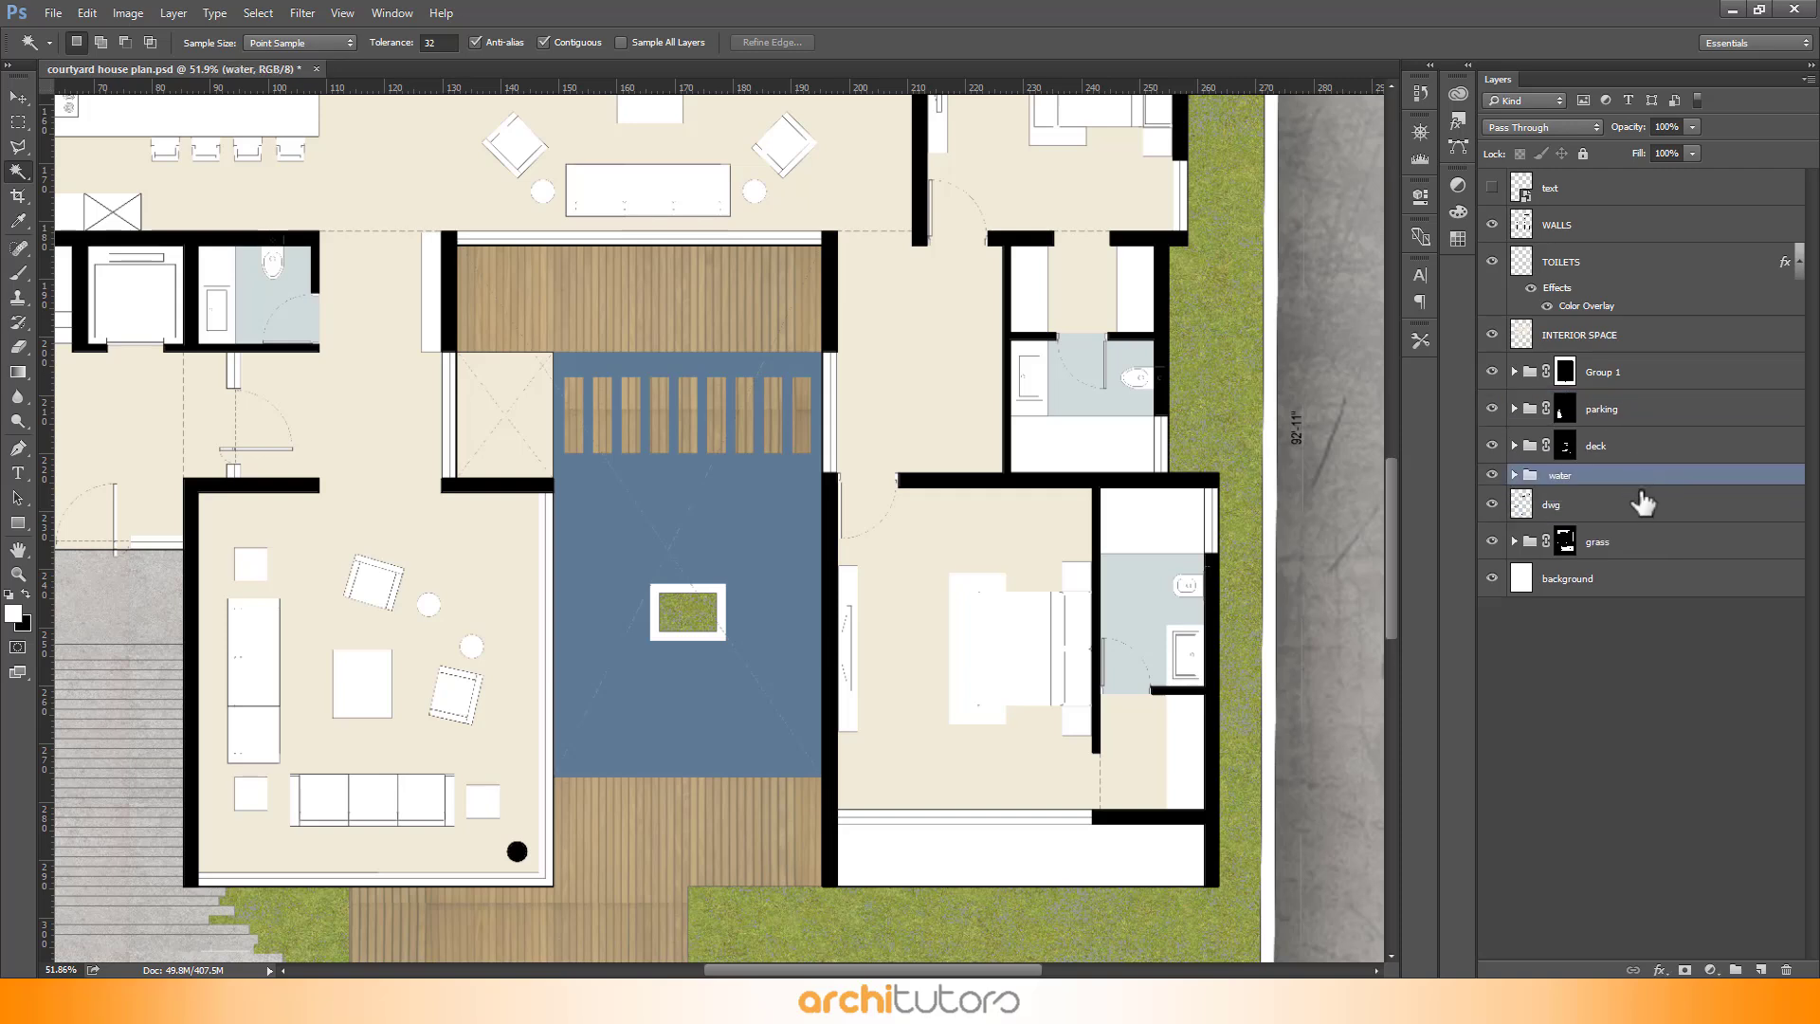
click(1515, 475)
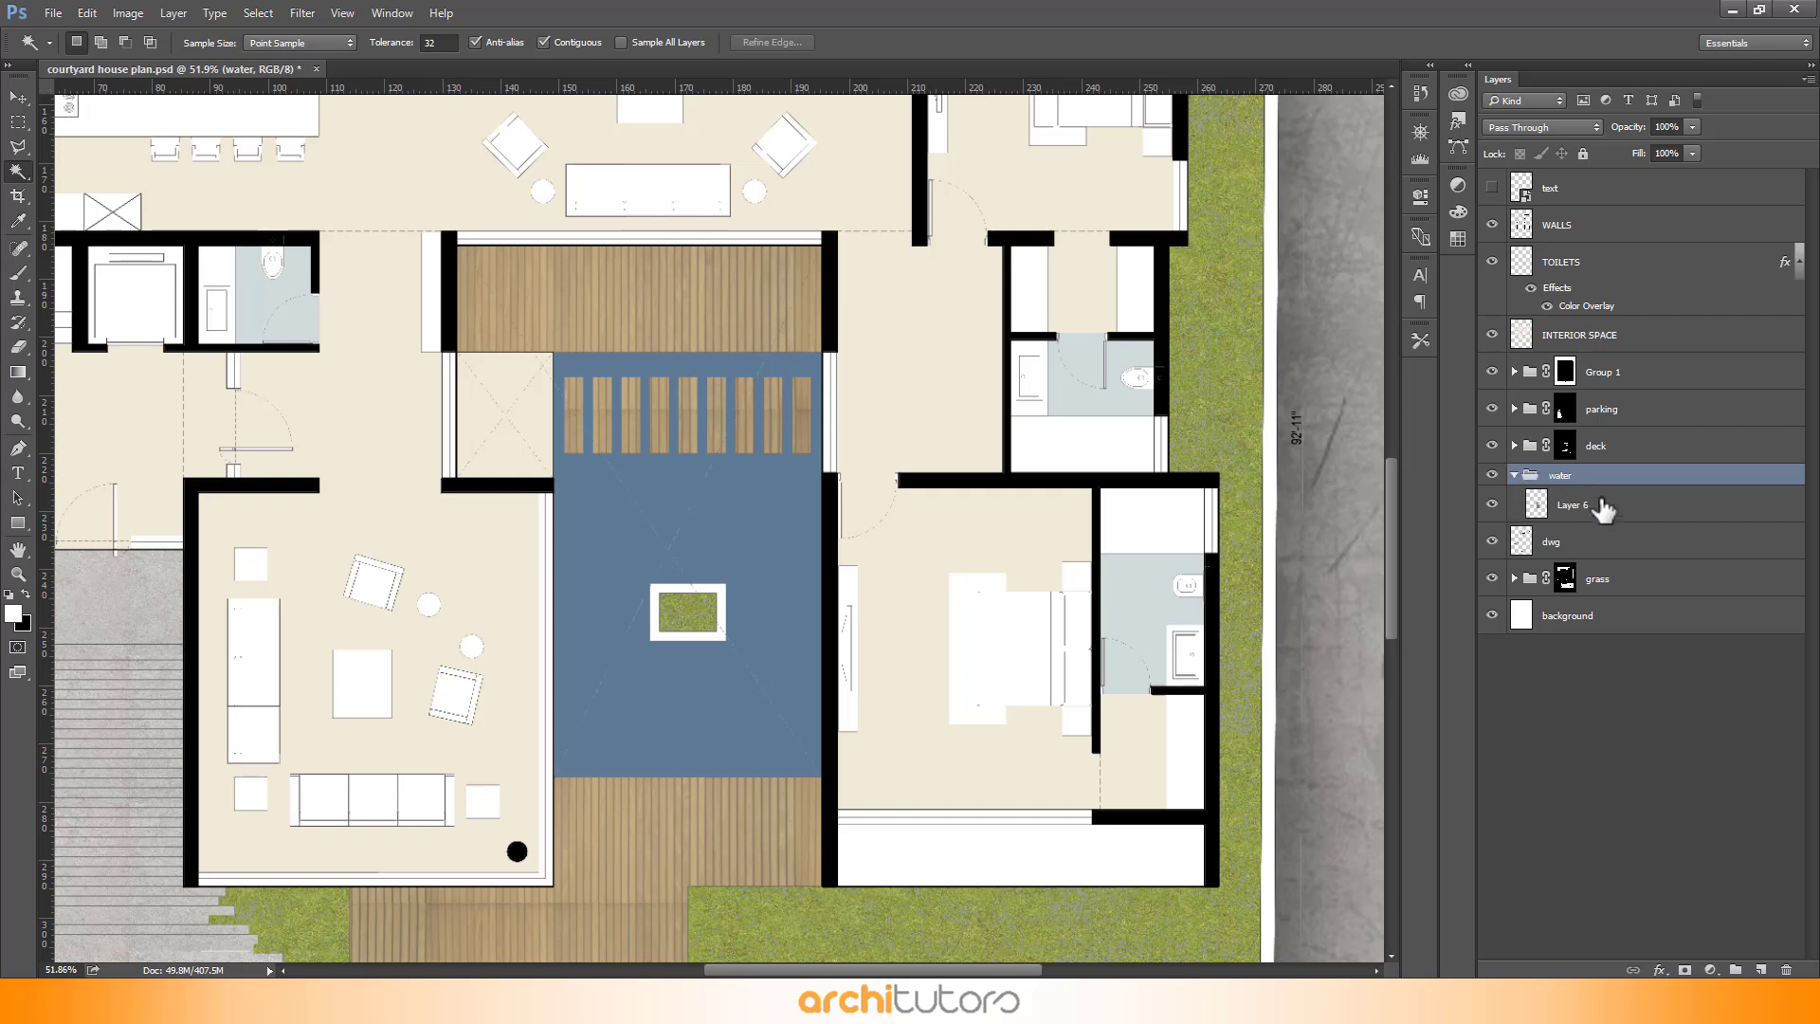
- Mask the water group to the courtyard pool by selecting the pool with the Magic Wand, inverting and deleting
click(1605, 504)
key(w)
click(749, 517)
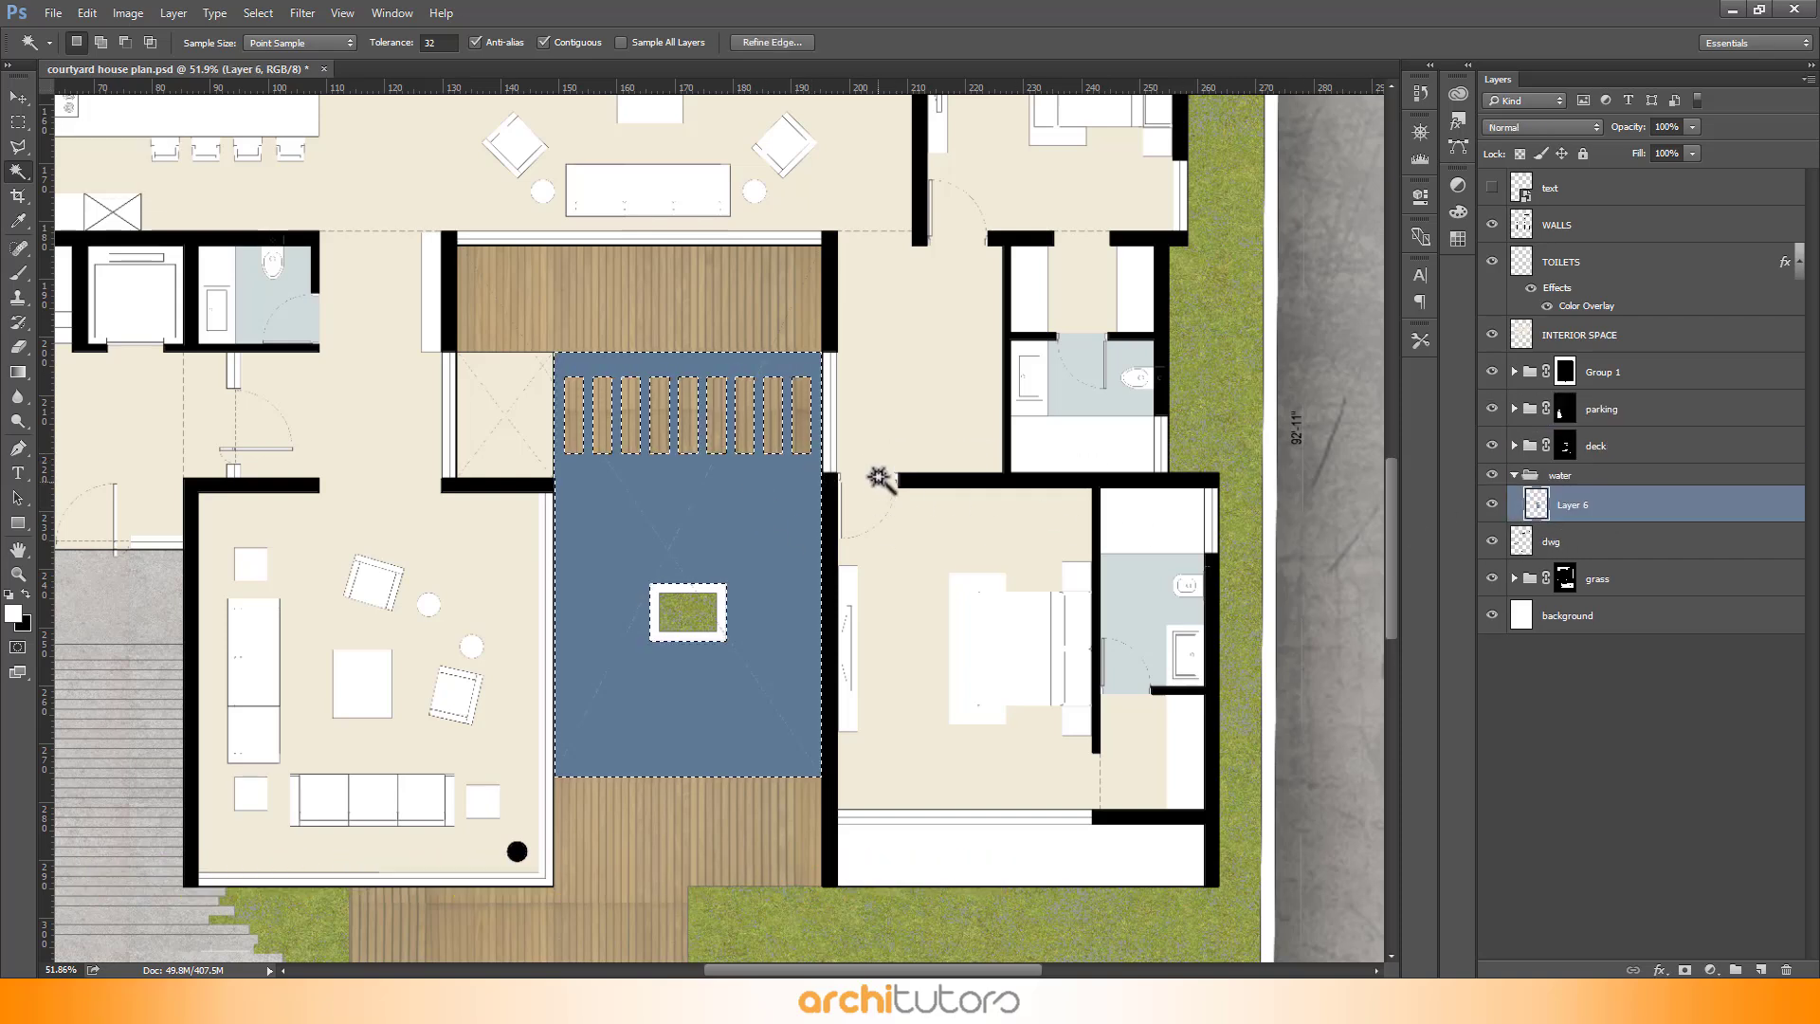
scroll(877, 466, down, 2)
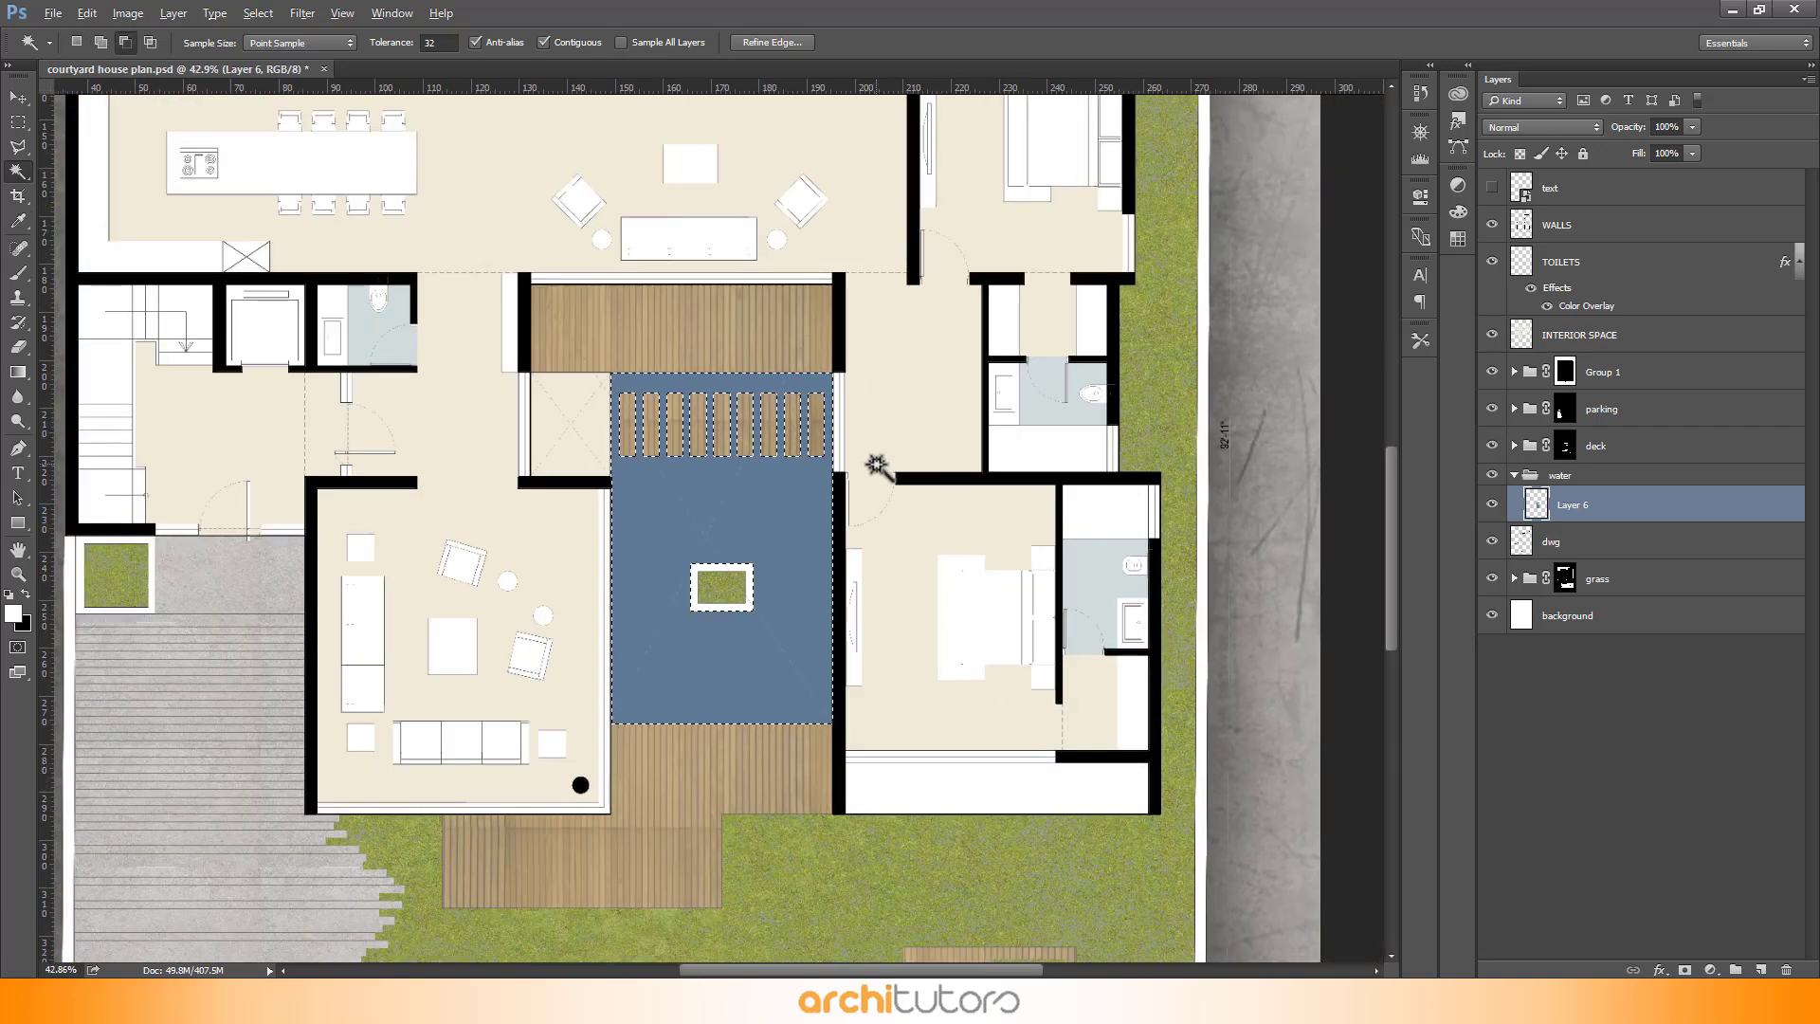
key(ctrl+shift+i)
drag(1611, 476, 1685, 969)
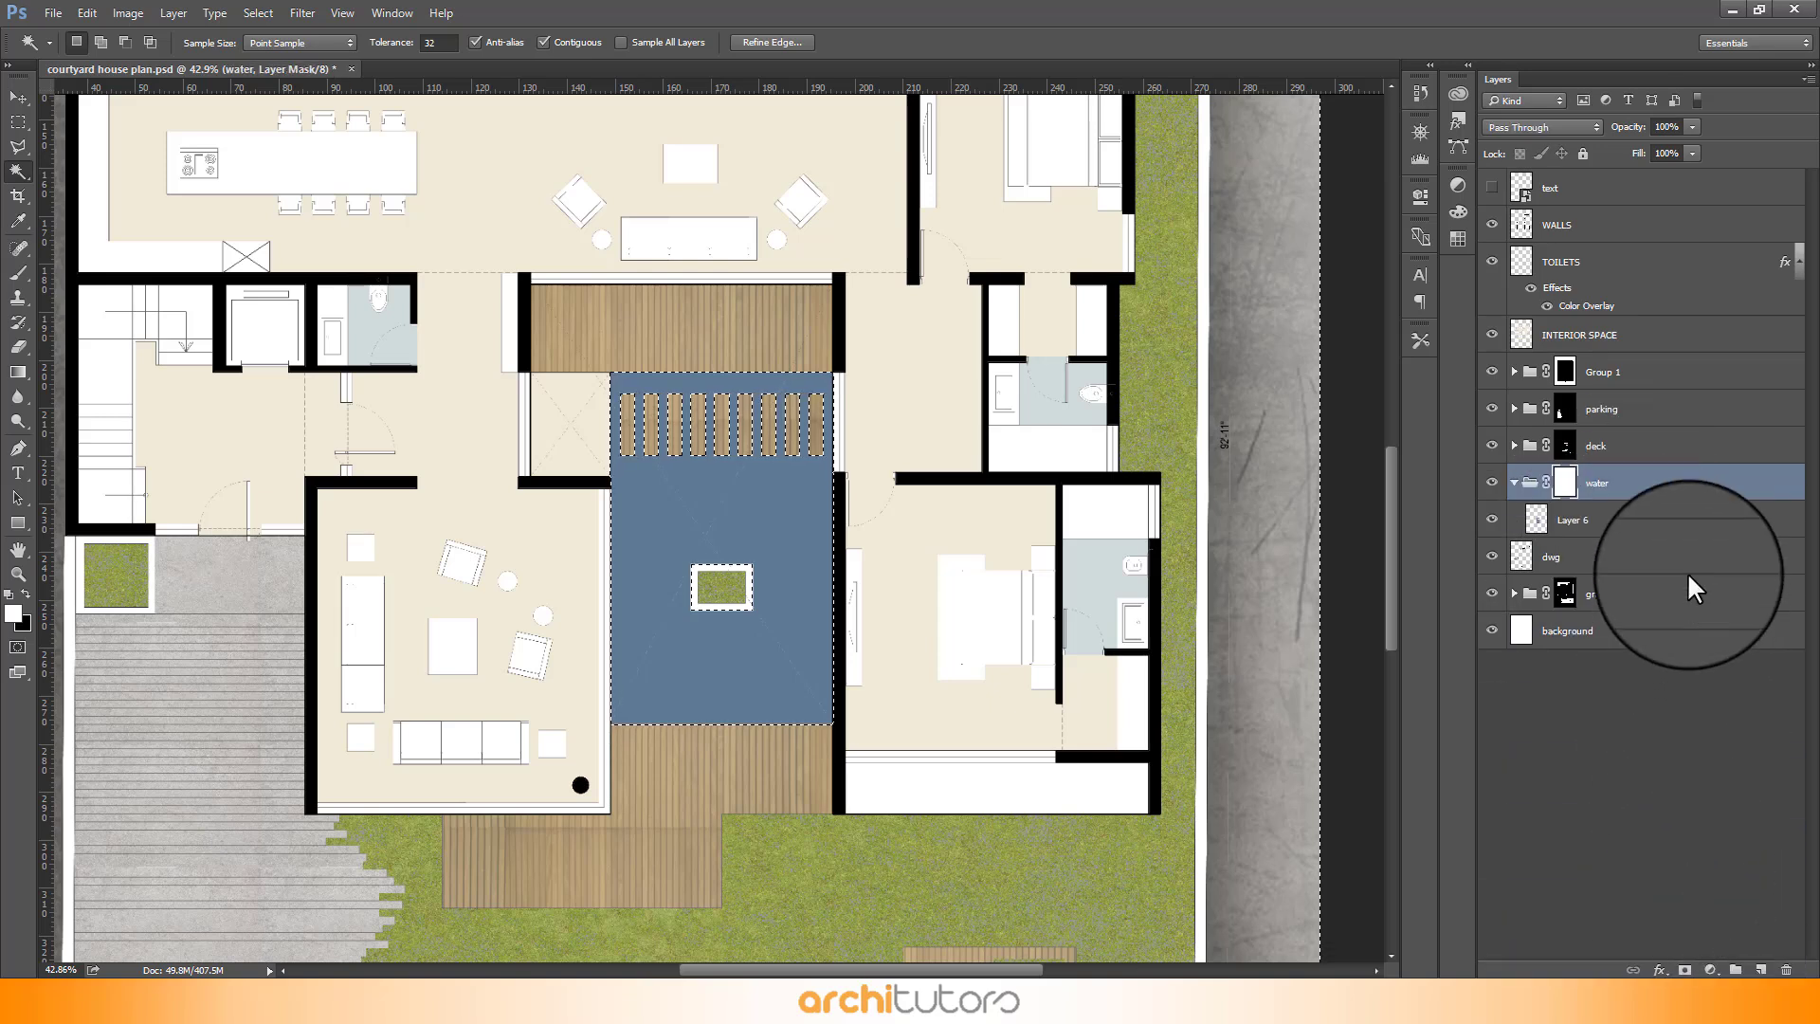
key(Delete)
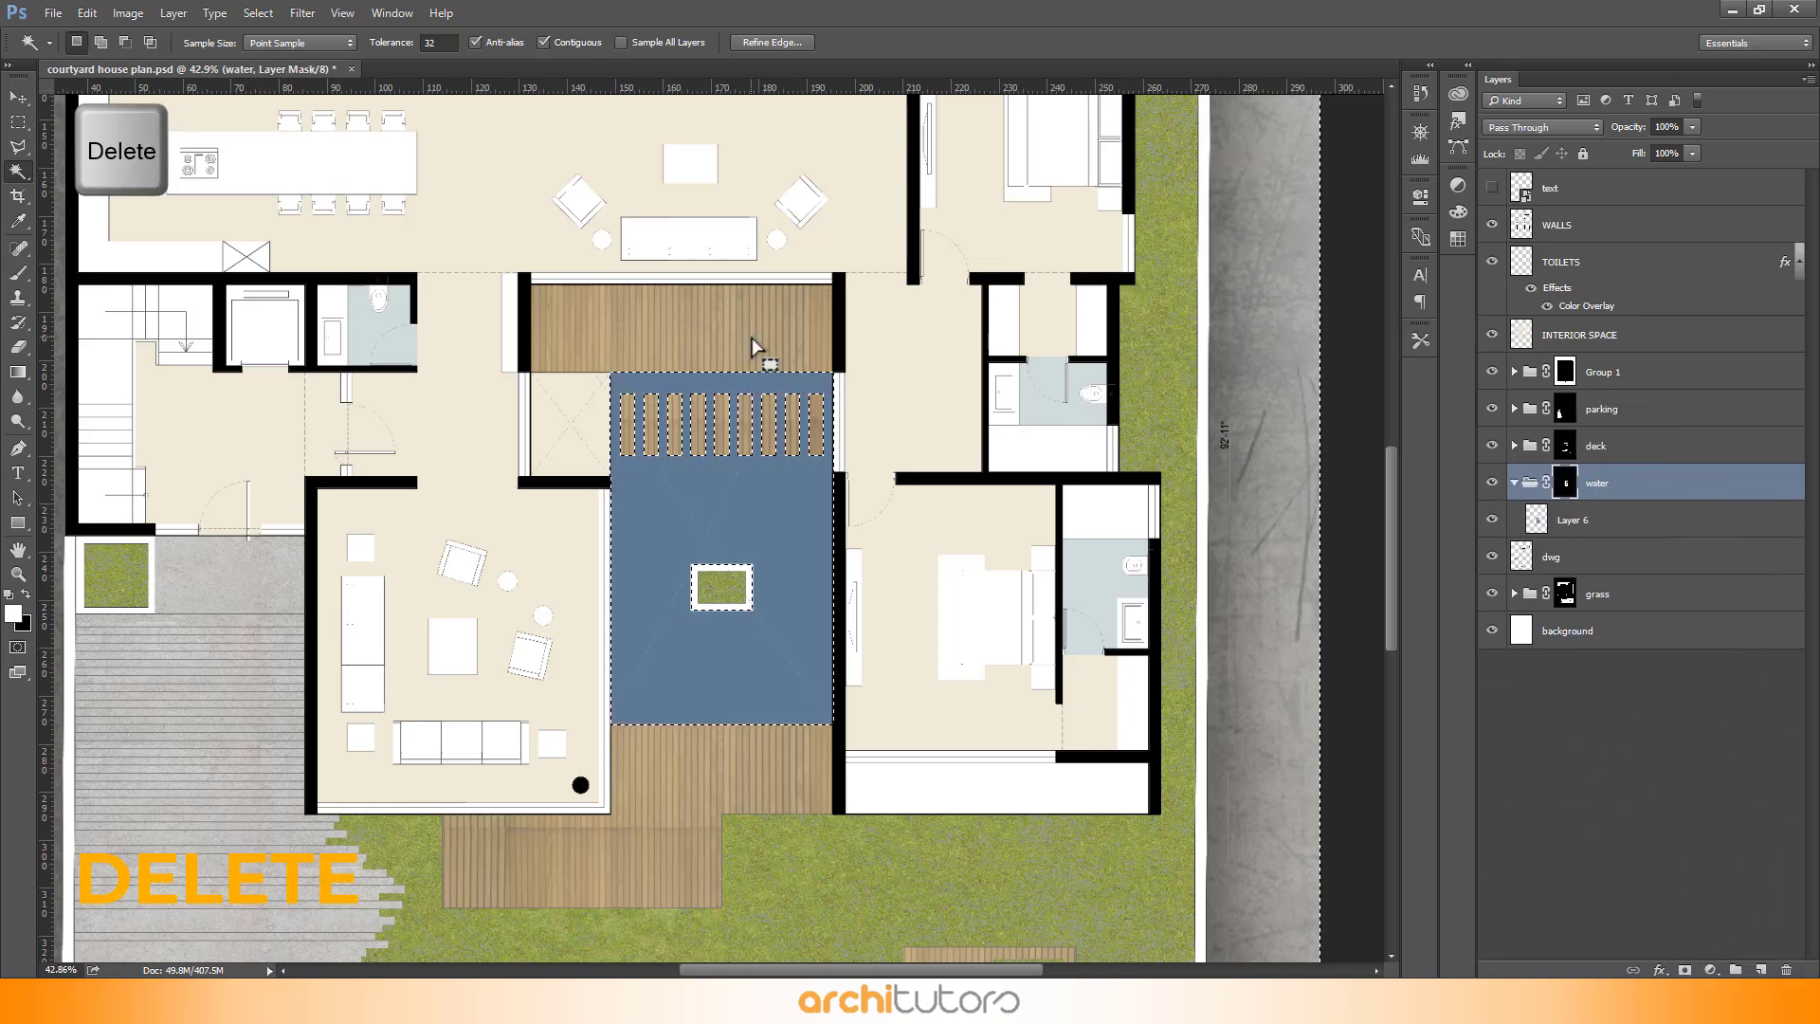
key(ctrl+d)
- Open the resource folder and preview the water.jpg texture image
scroll(812, 467, down, 3)
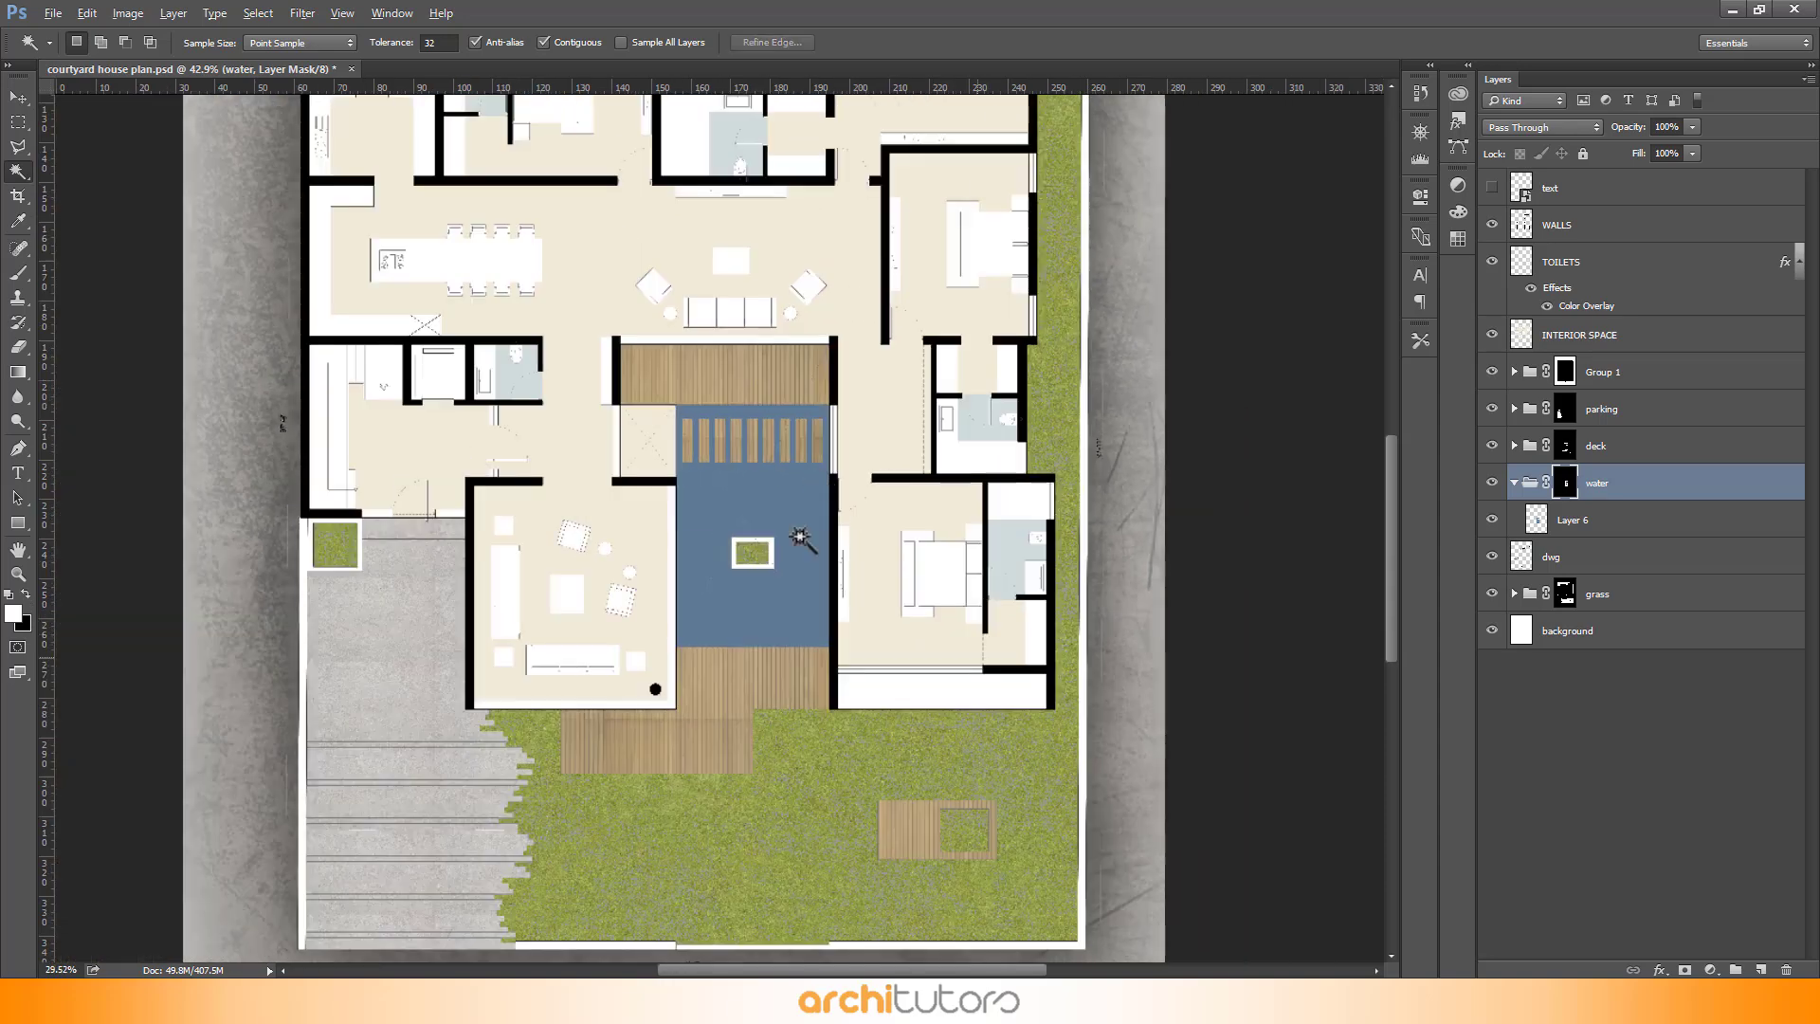
scroll(801, 550, up, 1)
click(1106, 937)
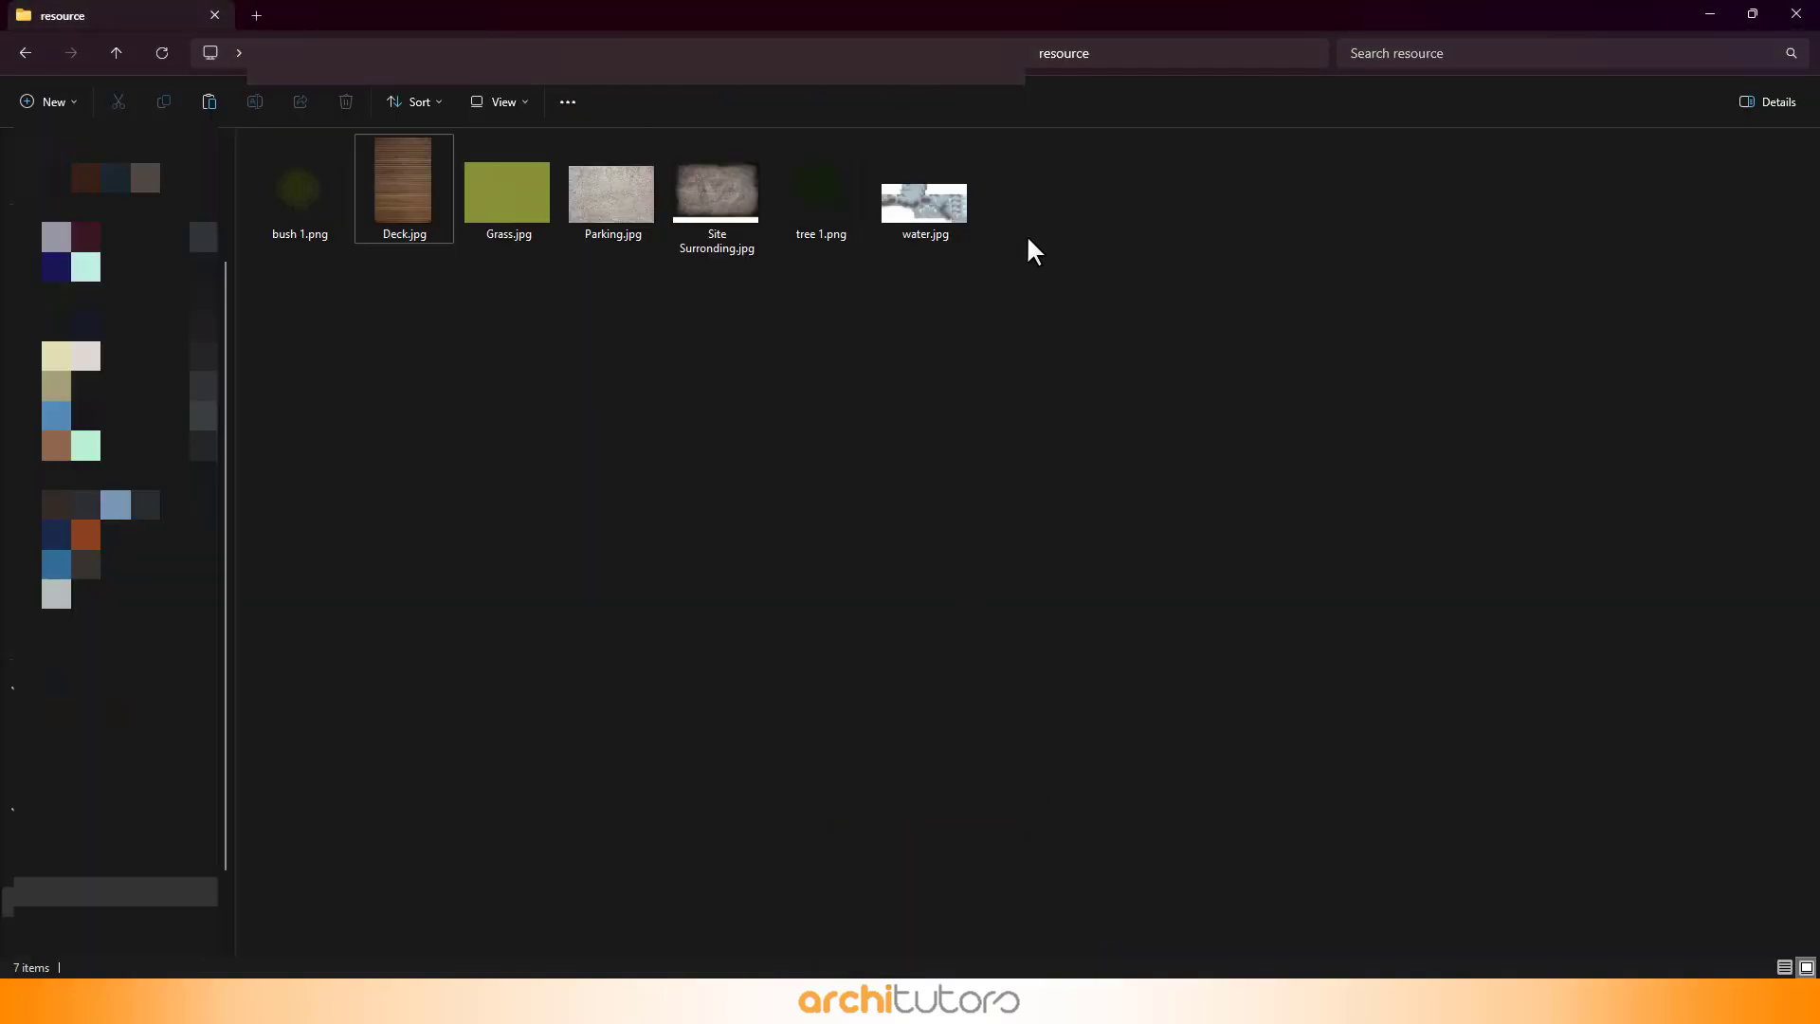
click(950, 225)
right_click(934, 221)
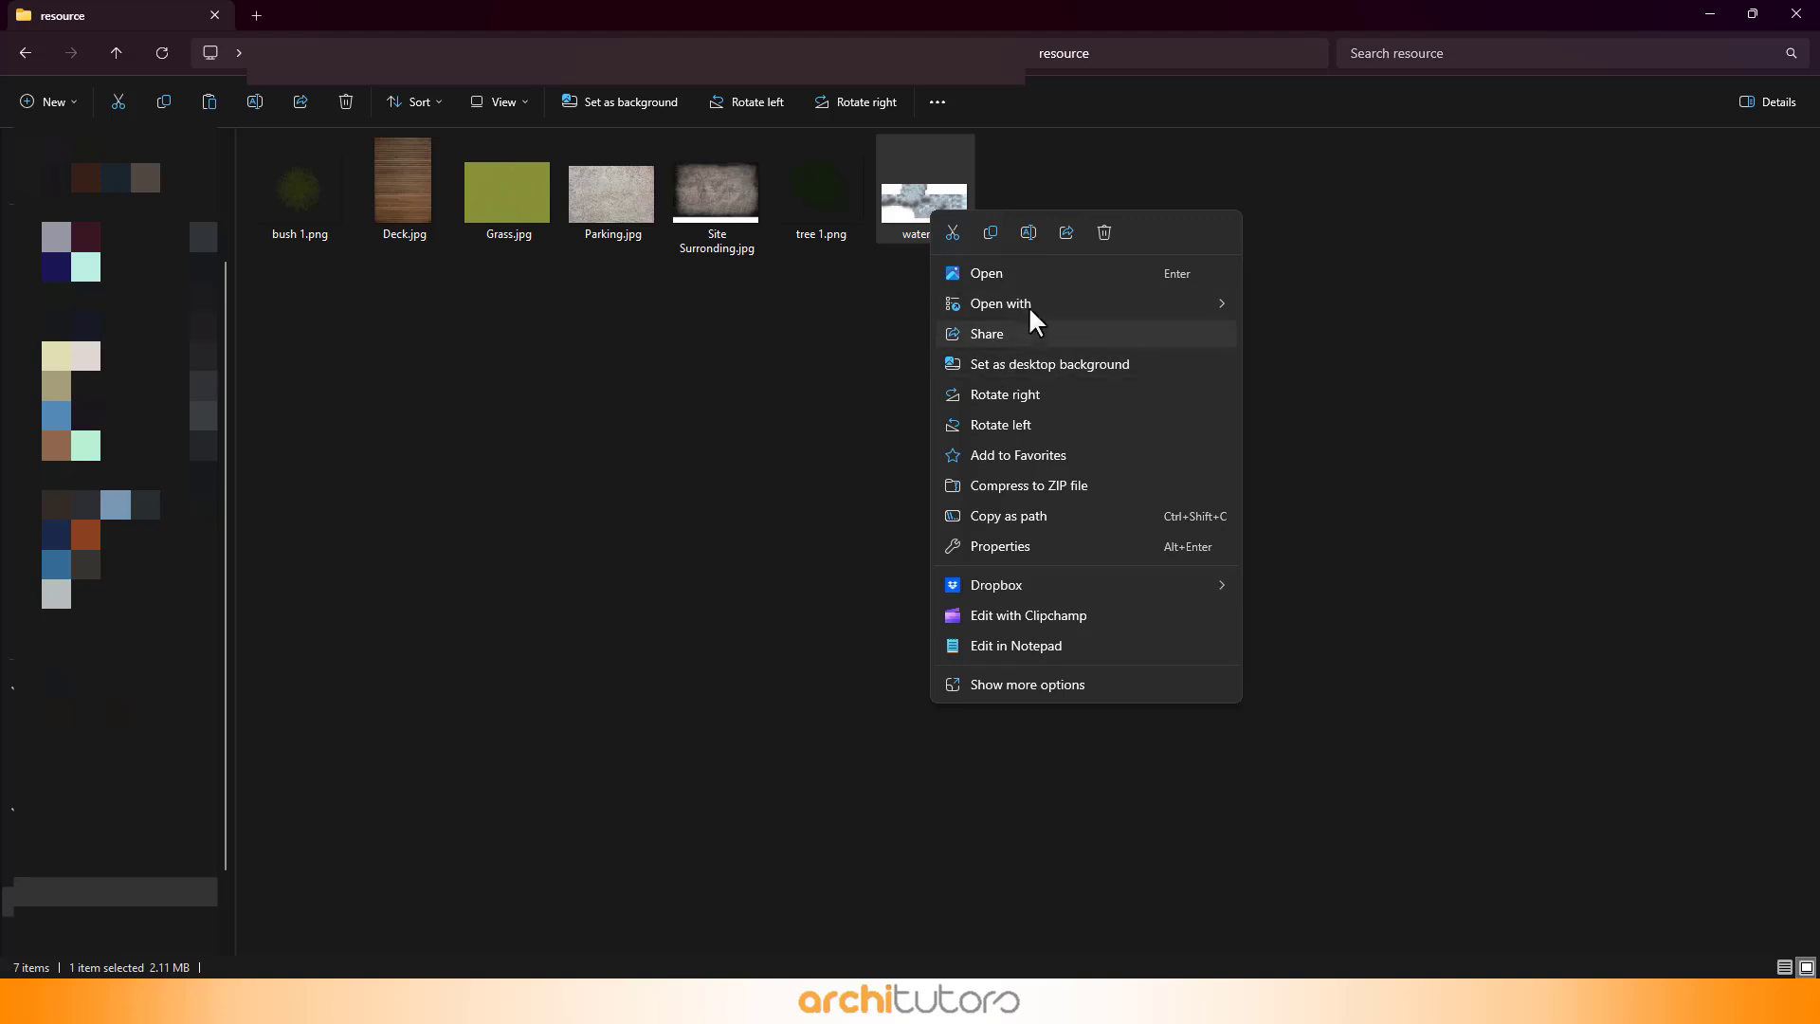
mouse_move(1031, 304)
click(884, 368)
double_click(910, 245)
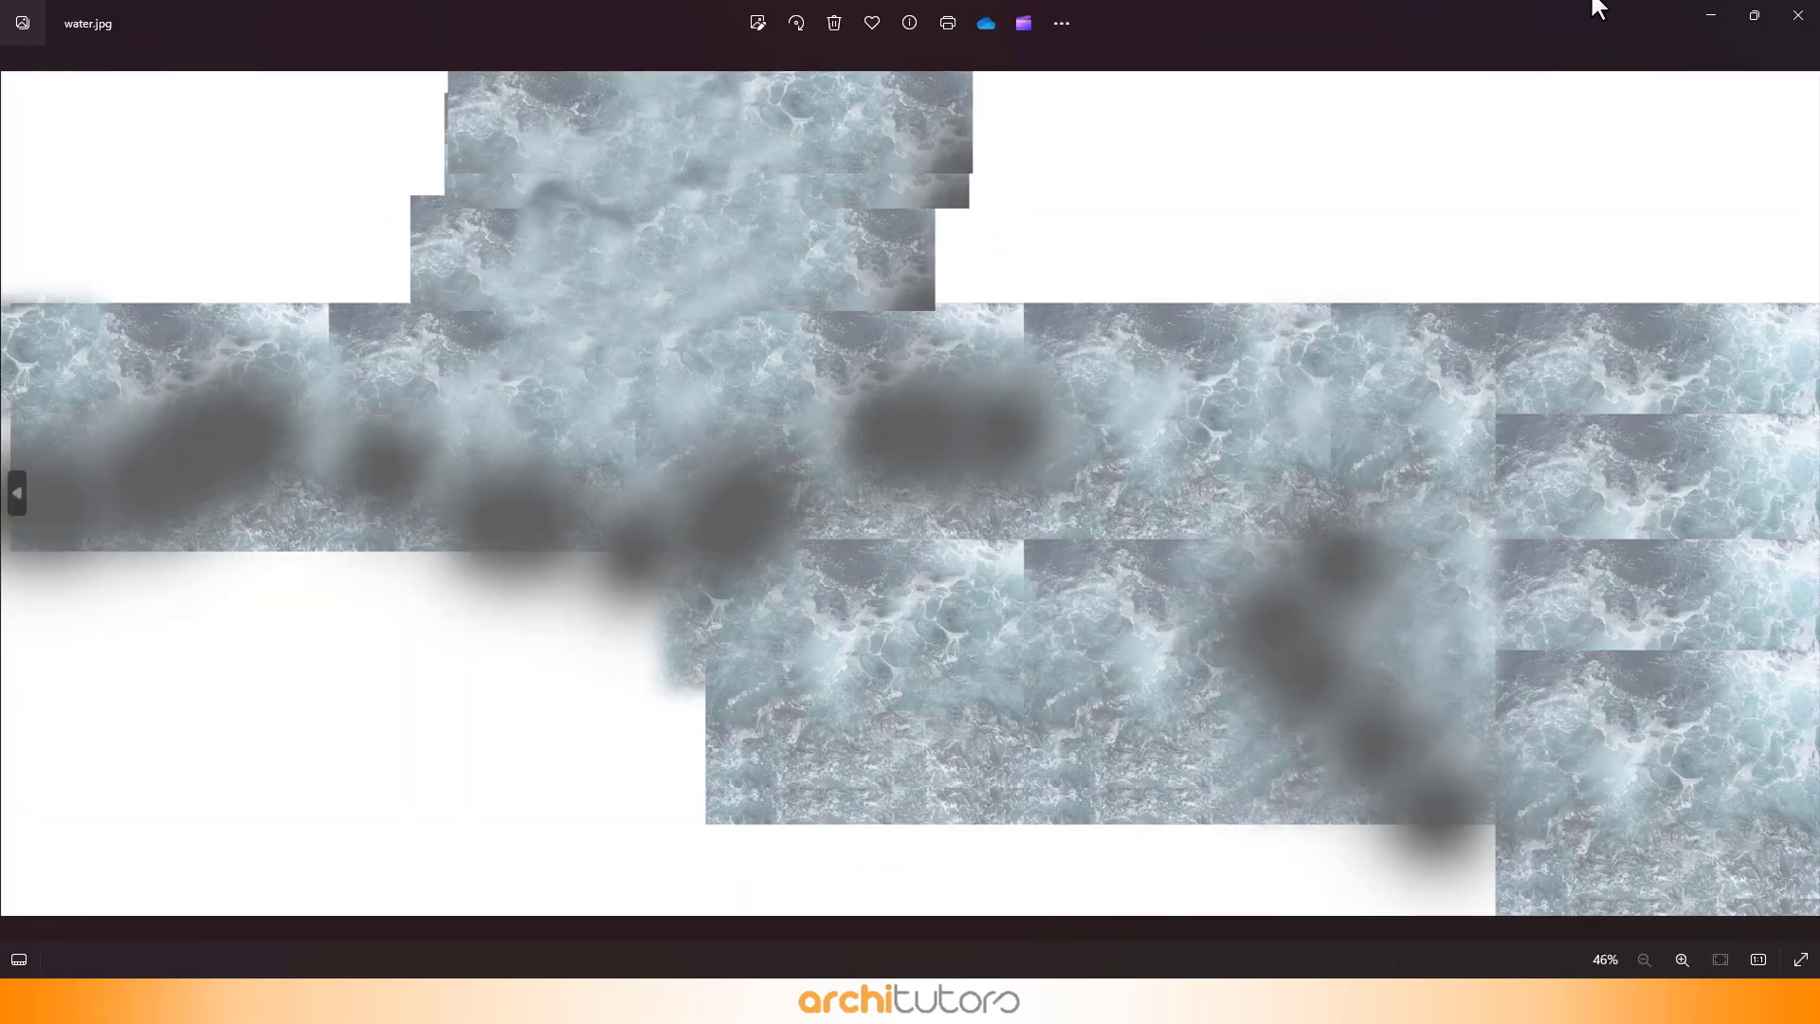
click(1798, 16)
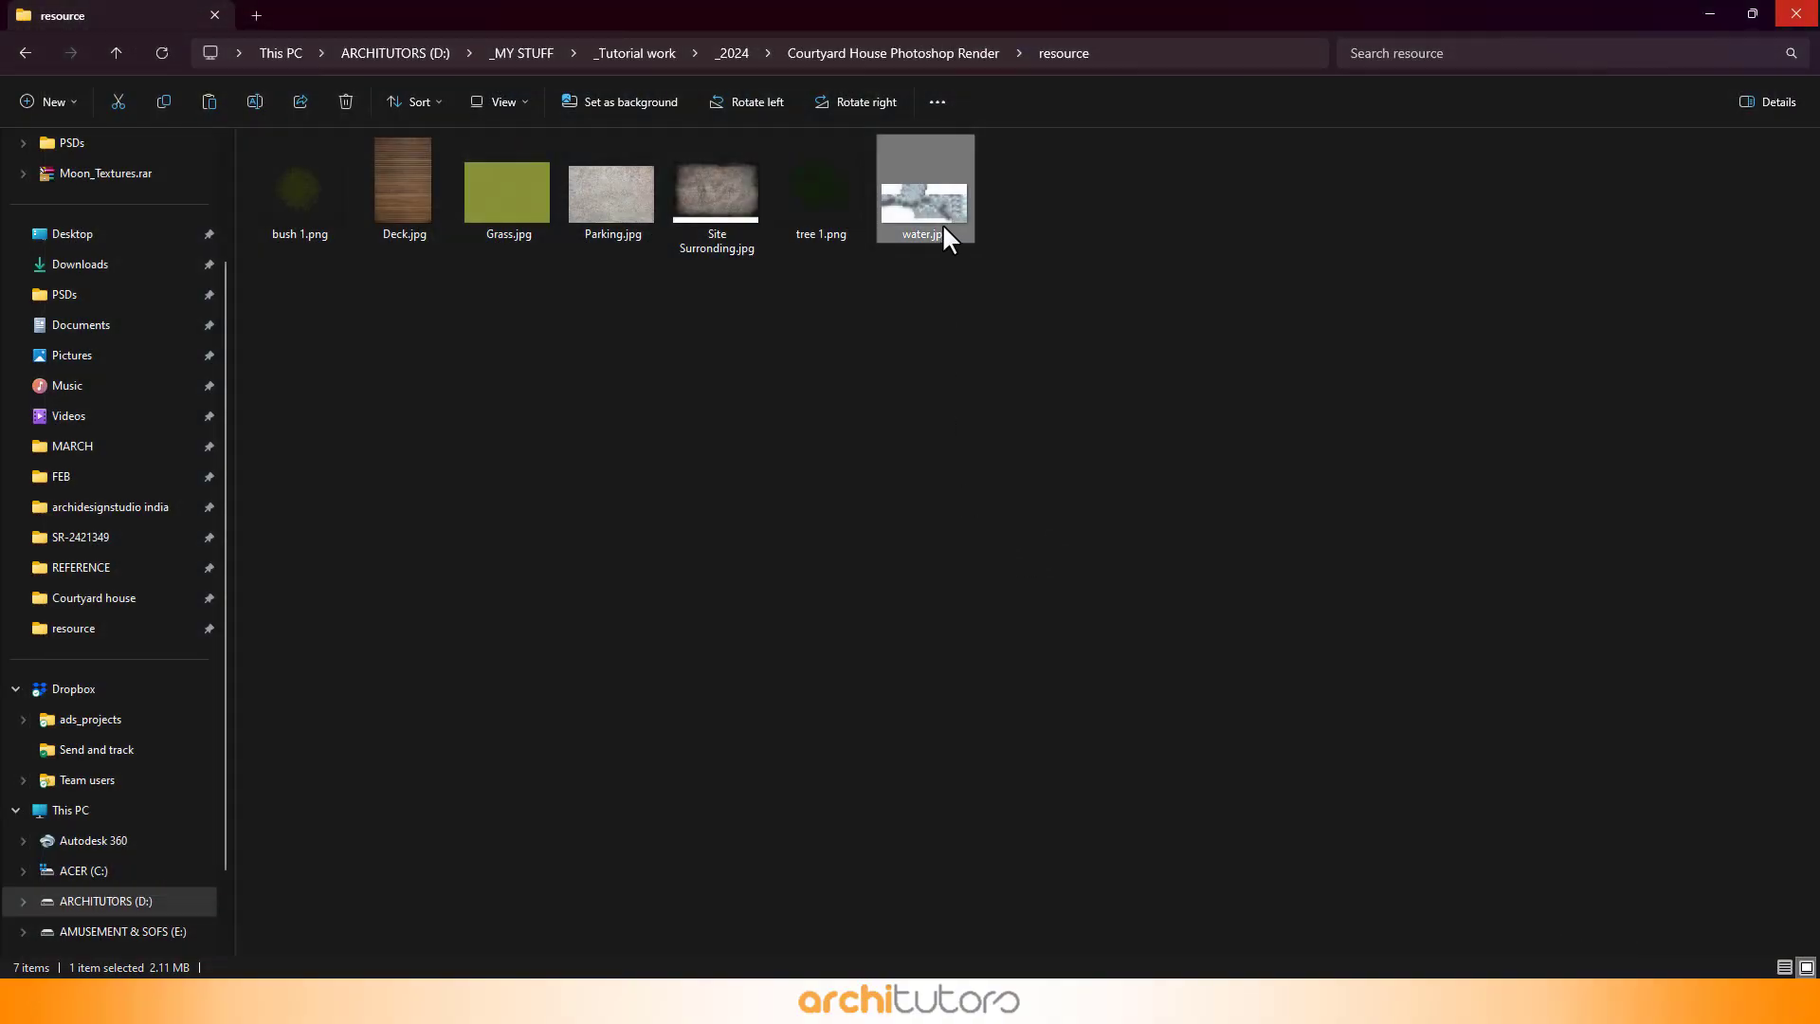
- Place water.jpg into the plan and move its layer into the water group above Layer 6
drag(943, 227, 764, 529)
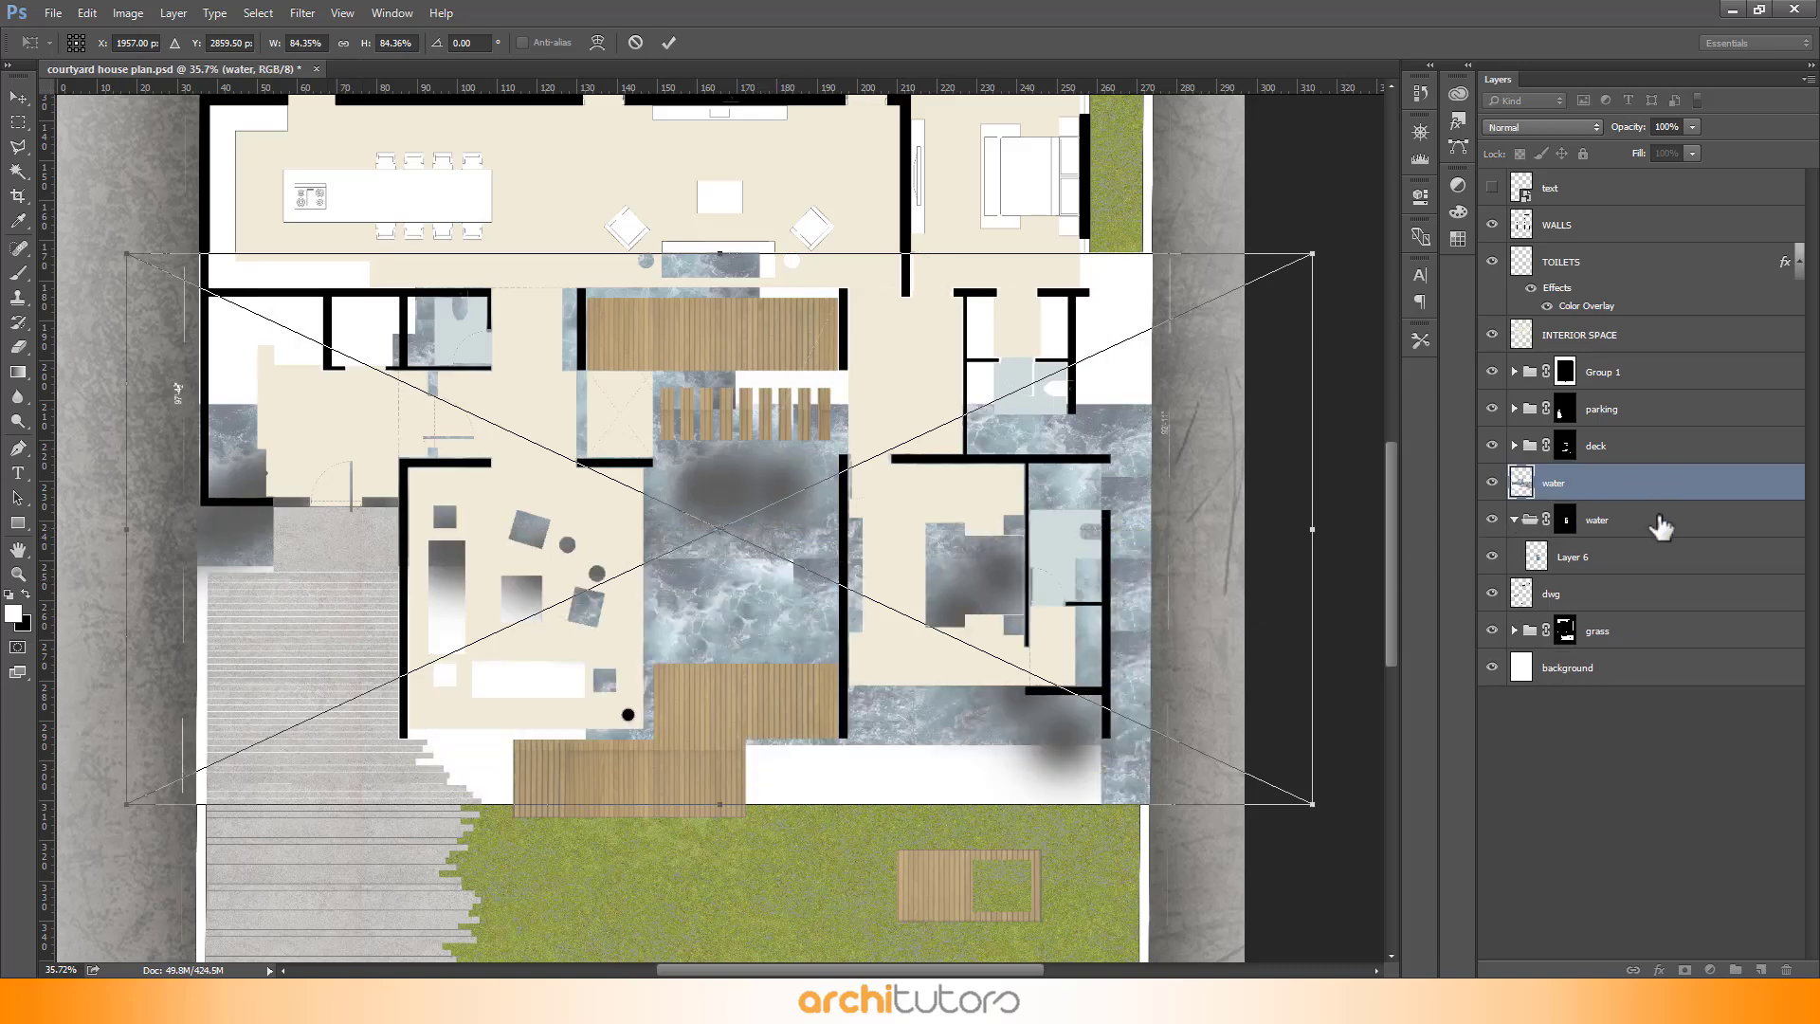
click(670, 43)
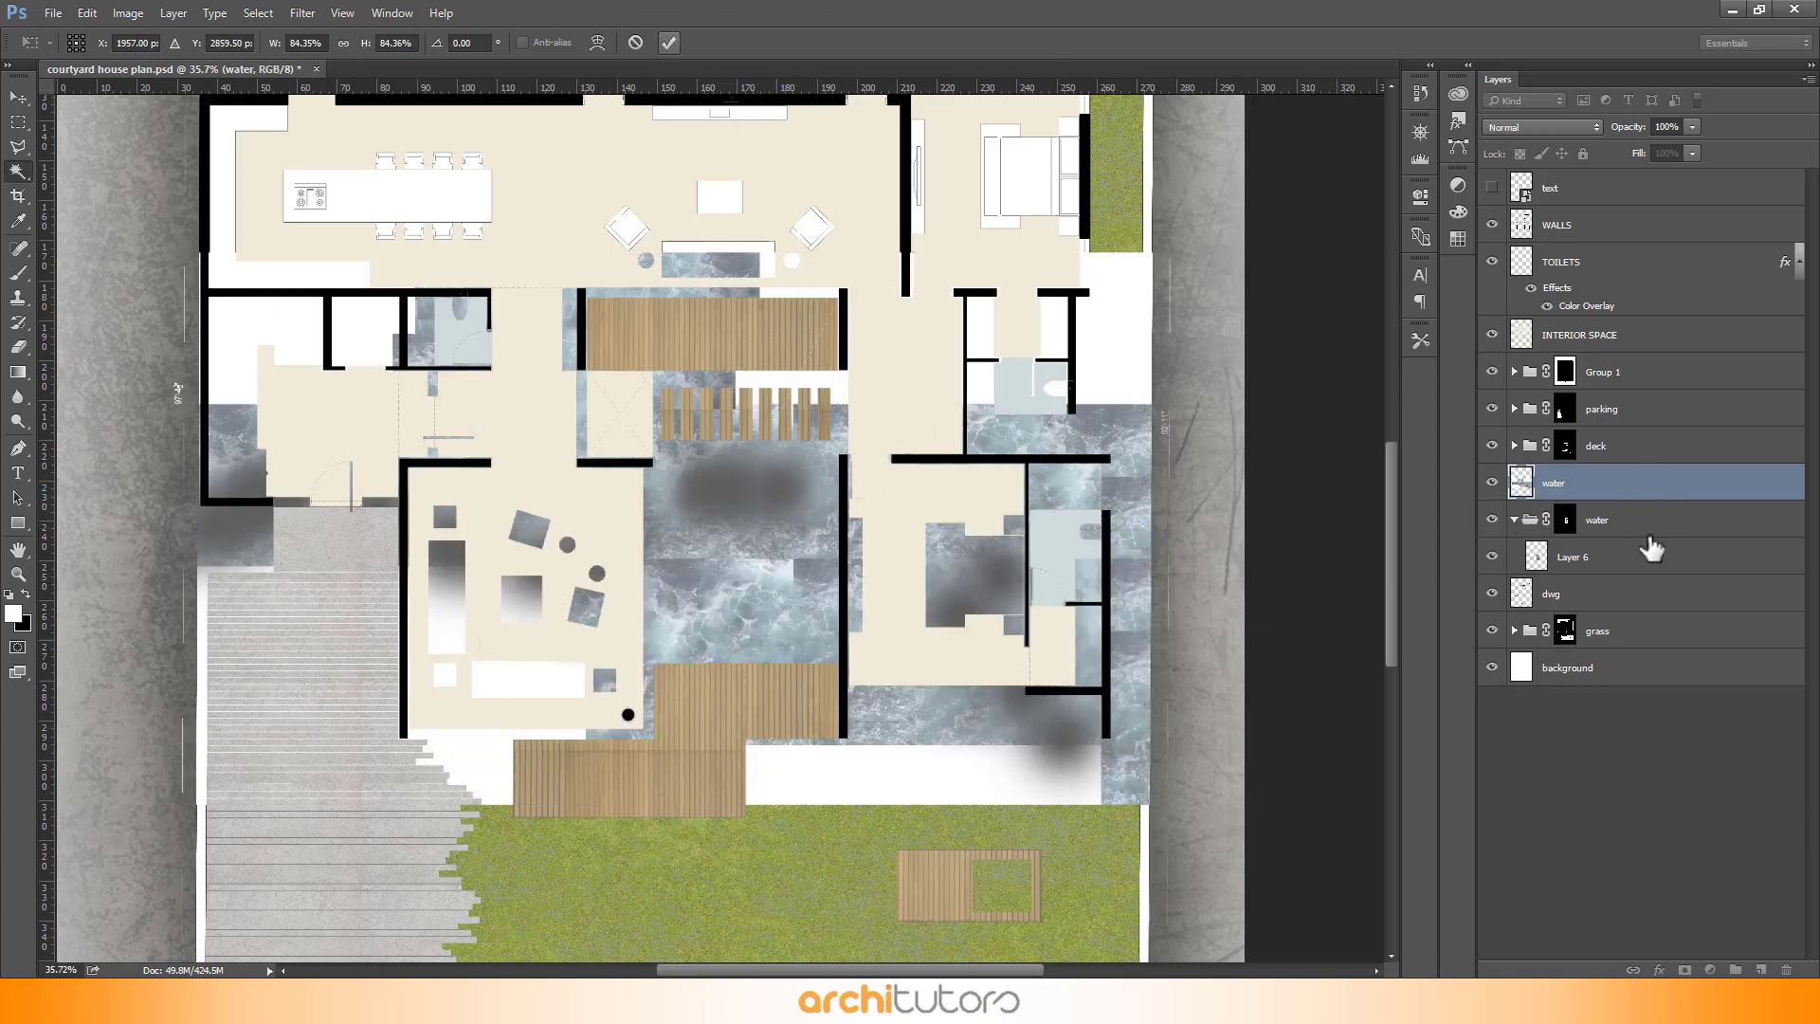
drag(1633, 493, 1616, 528)
scroll(938, 638, up, 5)
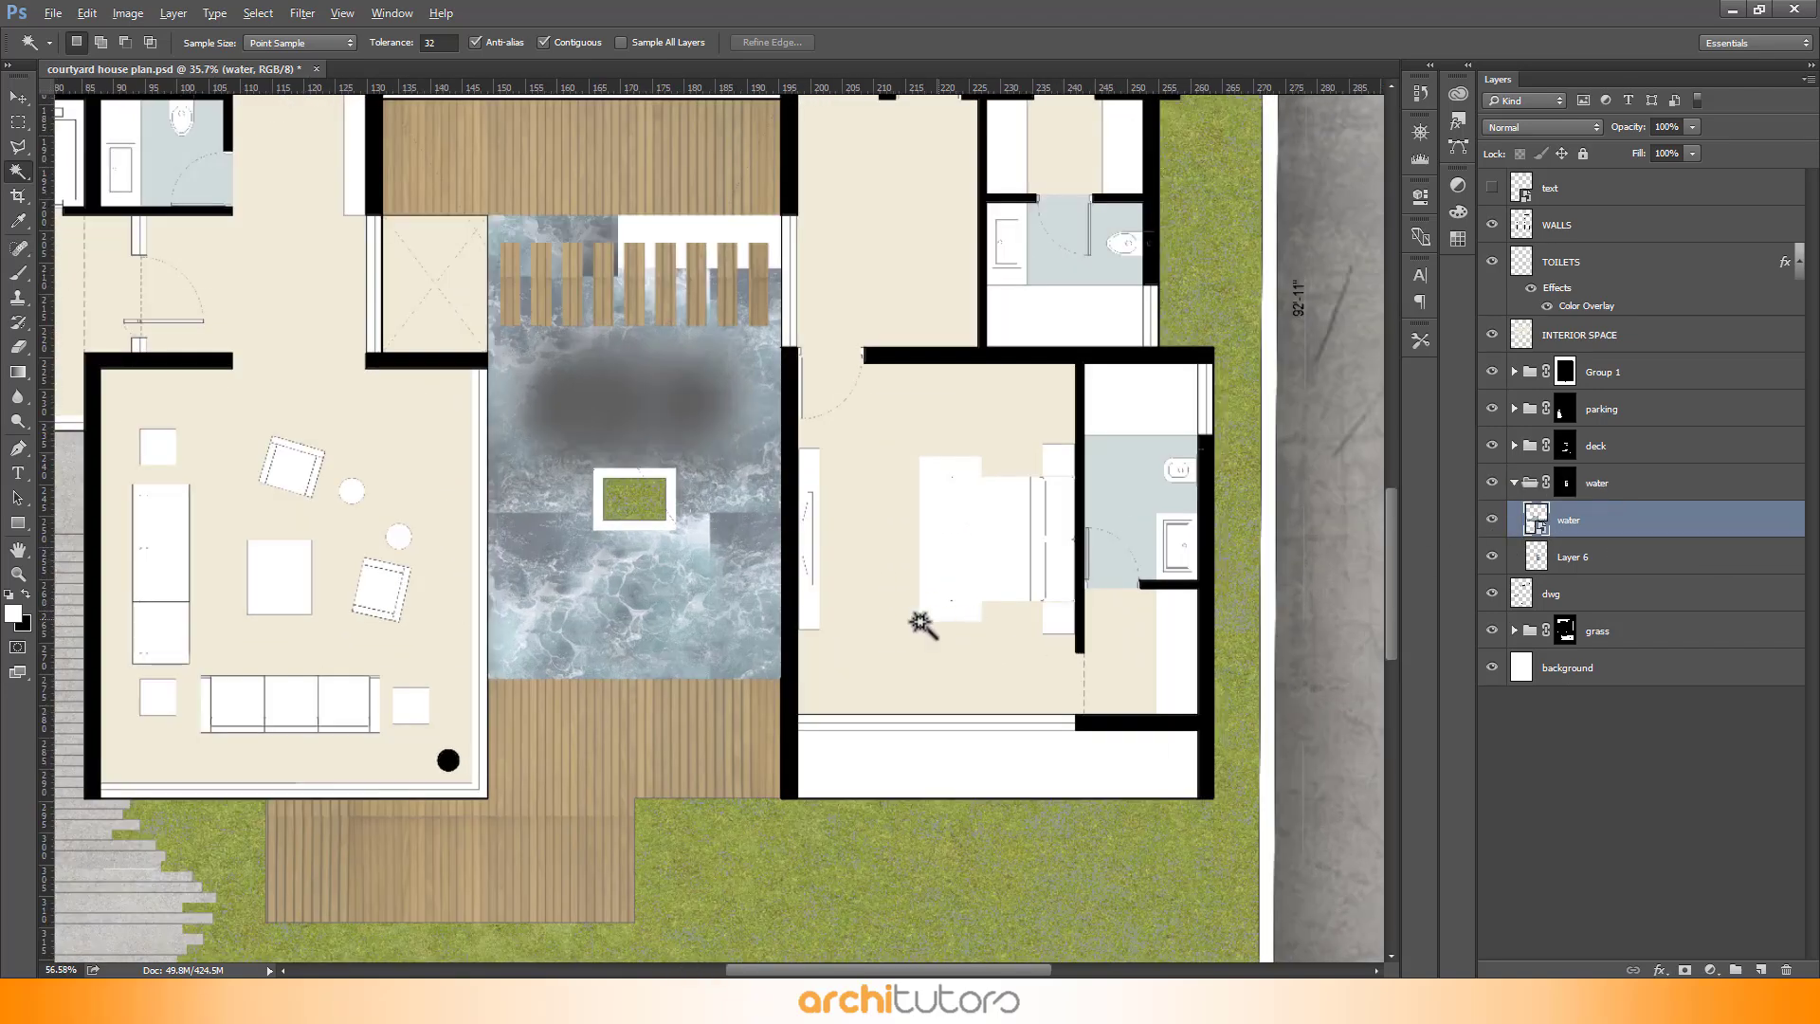
- Free-transform the water texture, scaling it up and rotating it 90 degrees over the courtyard pool
key(ctrl+t)
scroll(693, 702, down, 5)
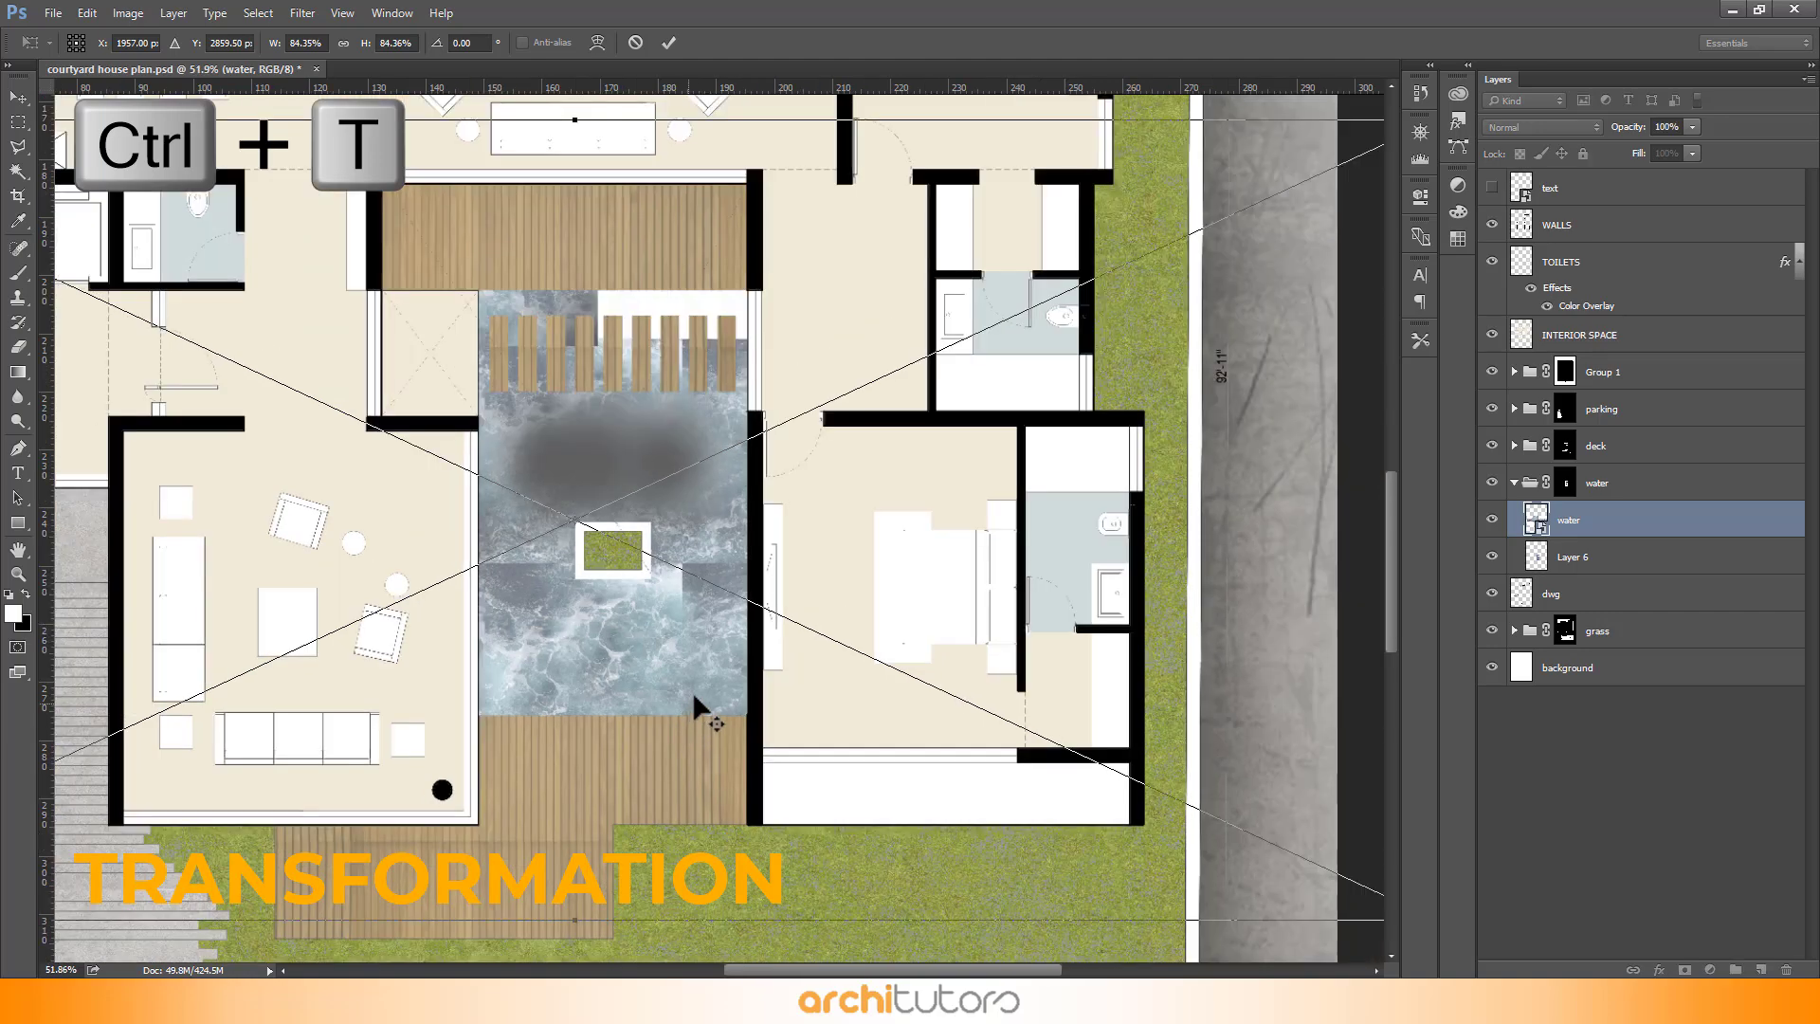
scroll(702, 701, down, 3)
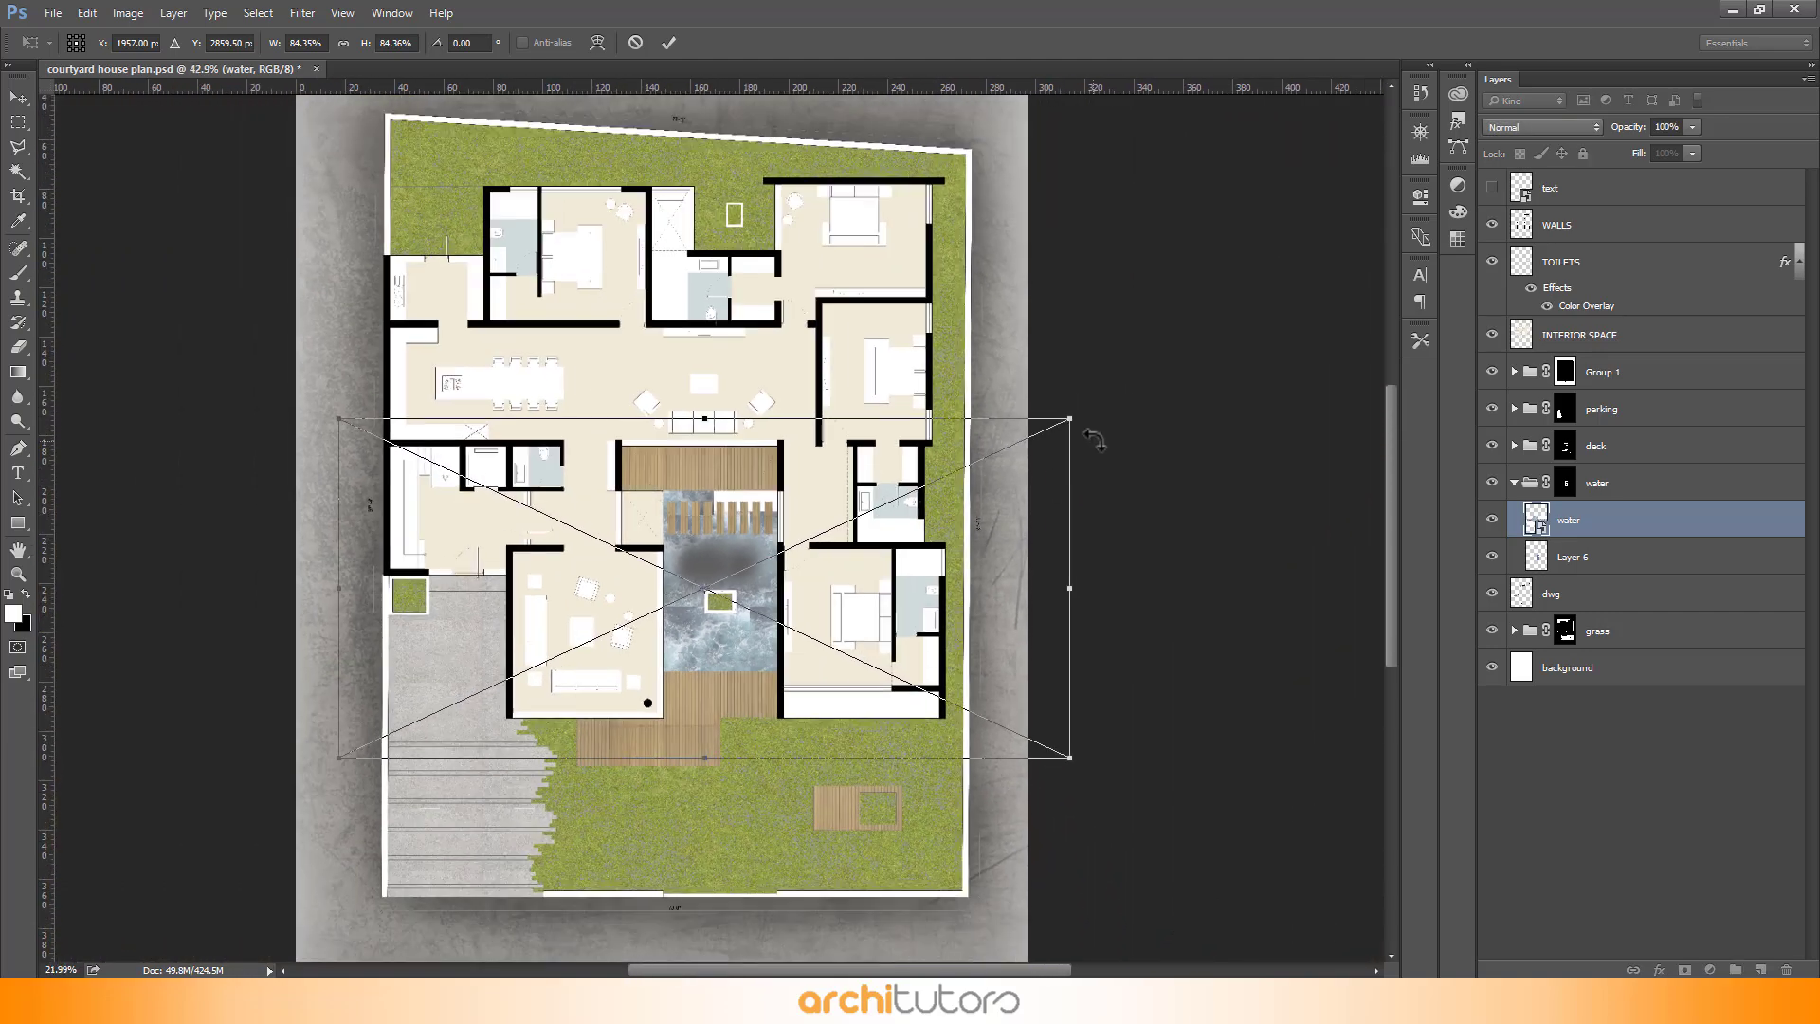
drag(1072, 418, 1222, 349)
drag(800, 817, 601, 555)
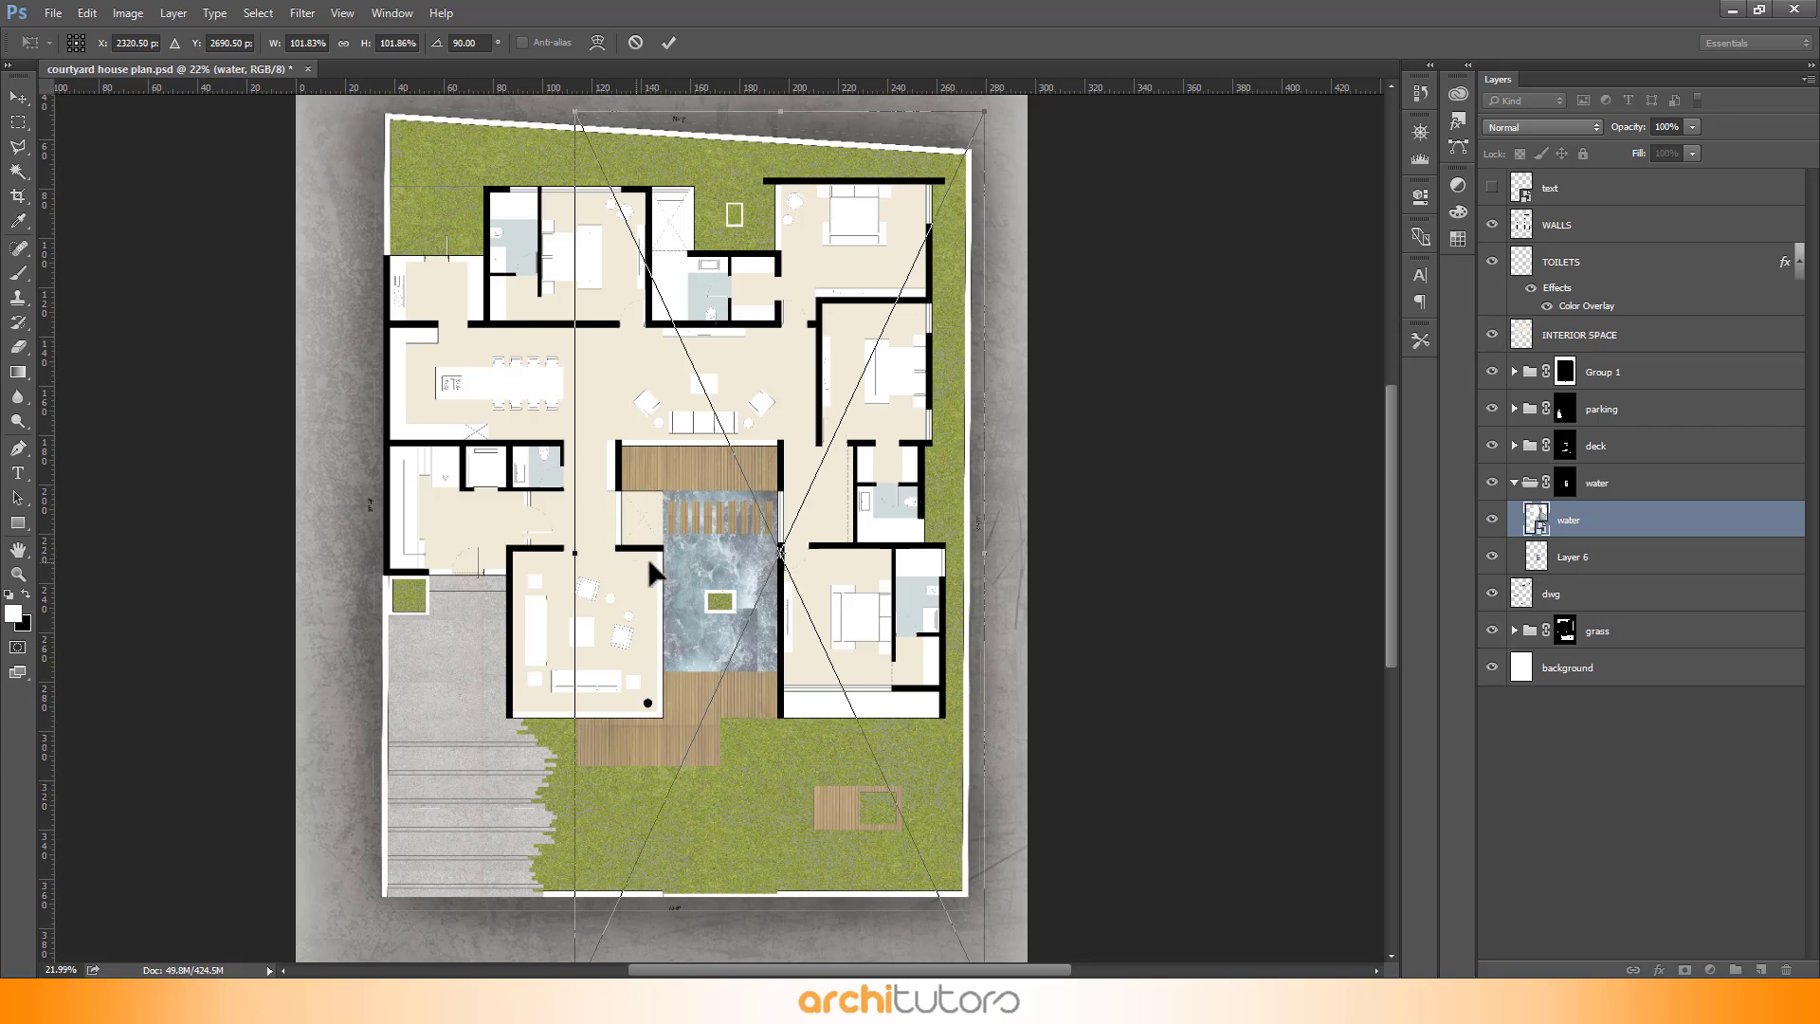
click(667, 43)
- Move the water texture down so it covers more of the pool
key(w)
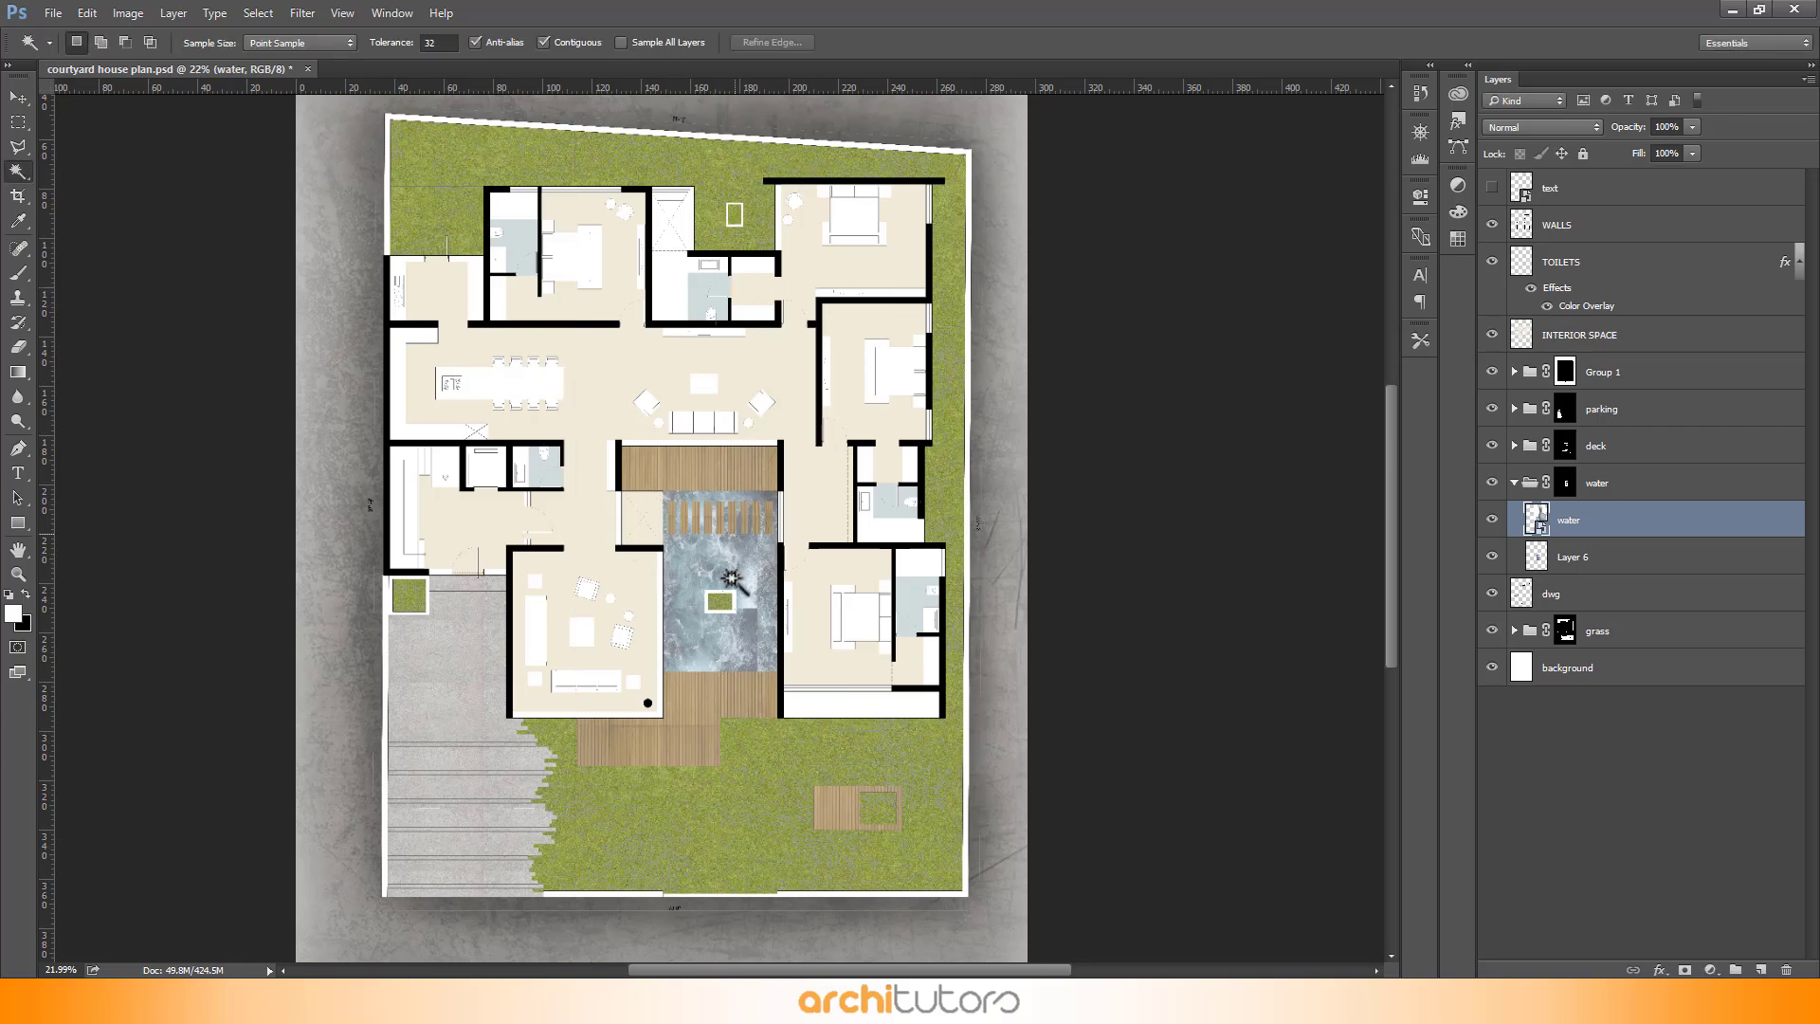
scroll(775, 550, up, 4)
scroll(776, 550, up, 3)
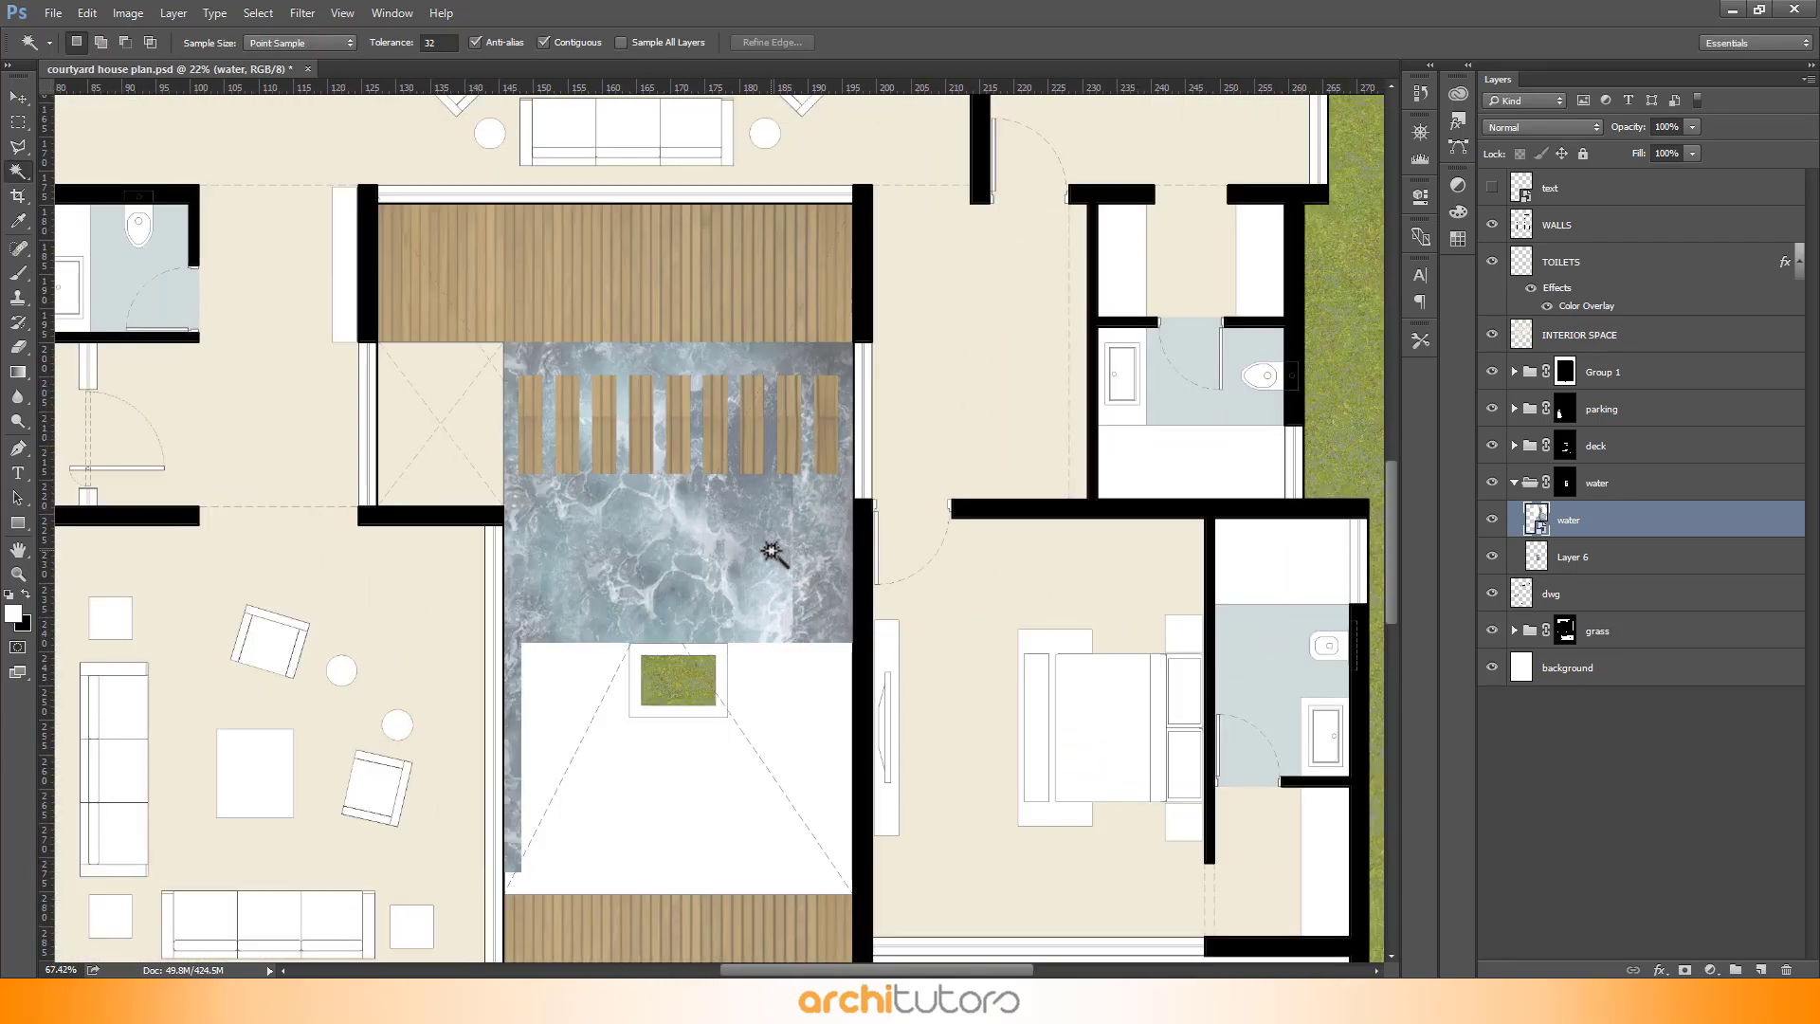
key(v)
scroll(824, 554, down, 2)
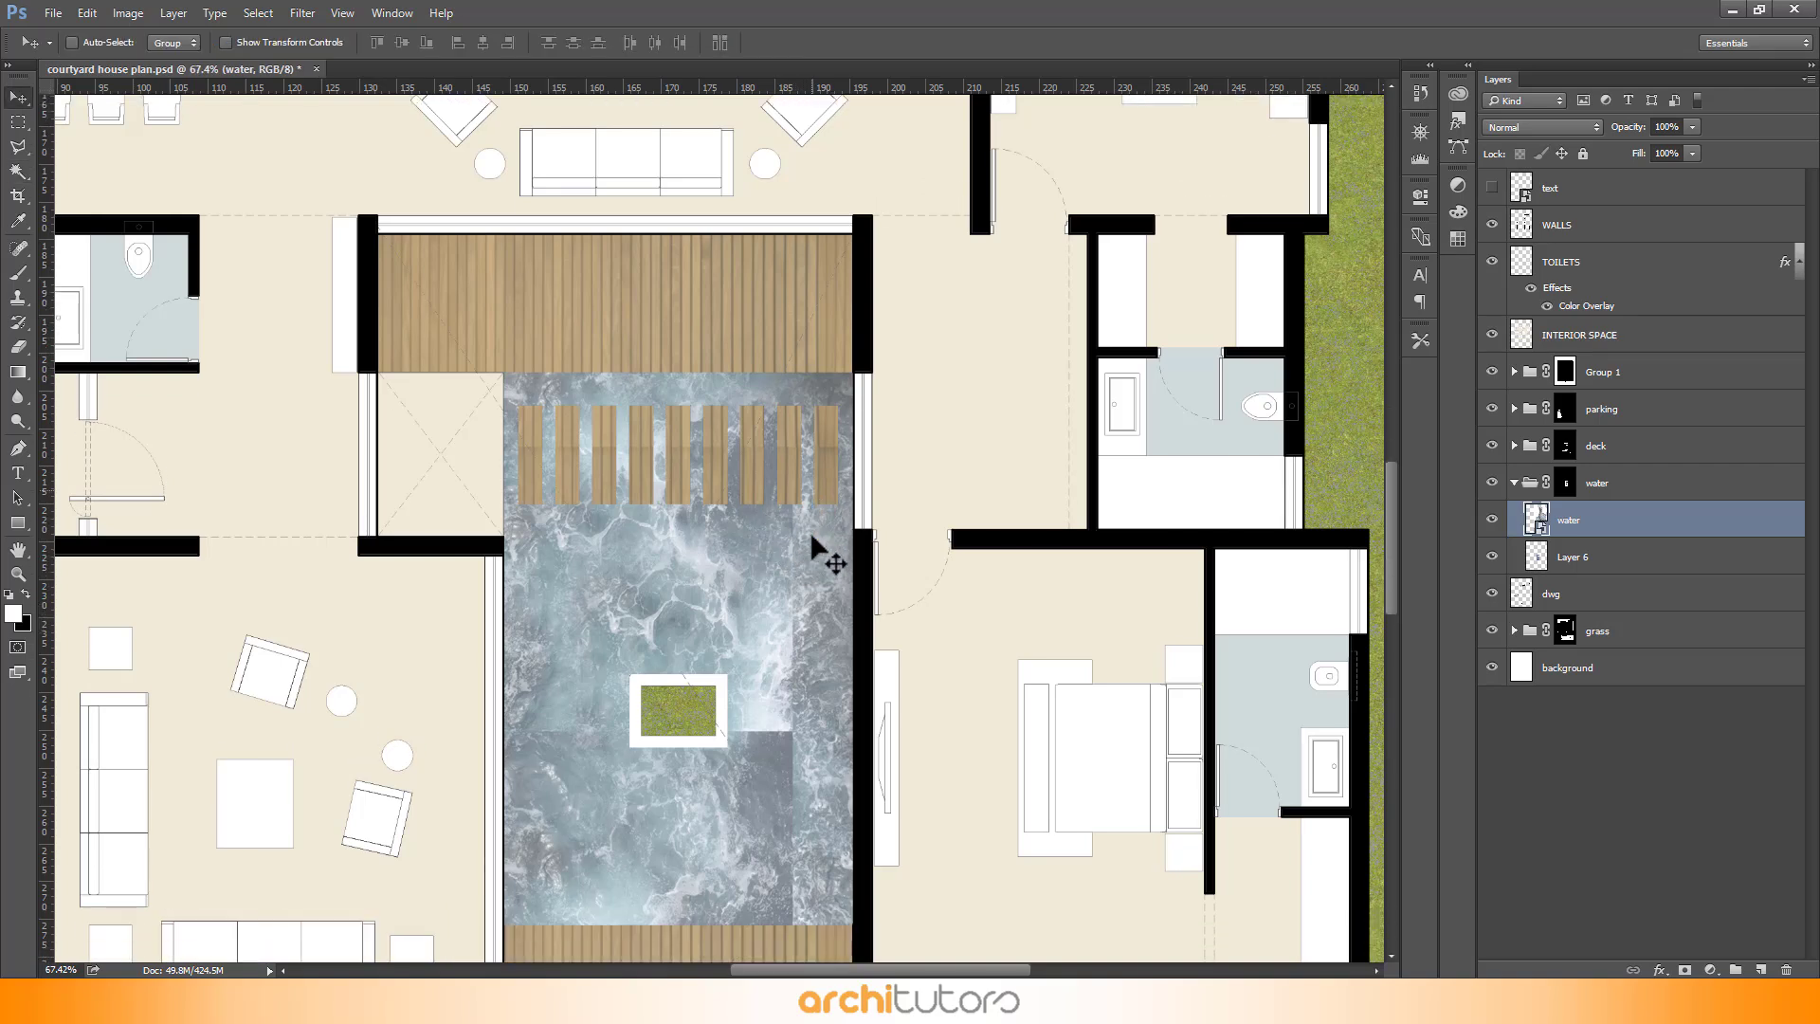
drag(821, 598, 916, 617)
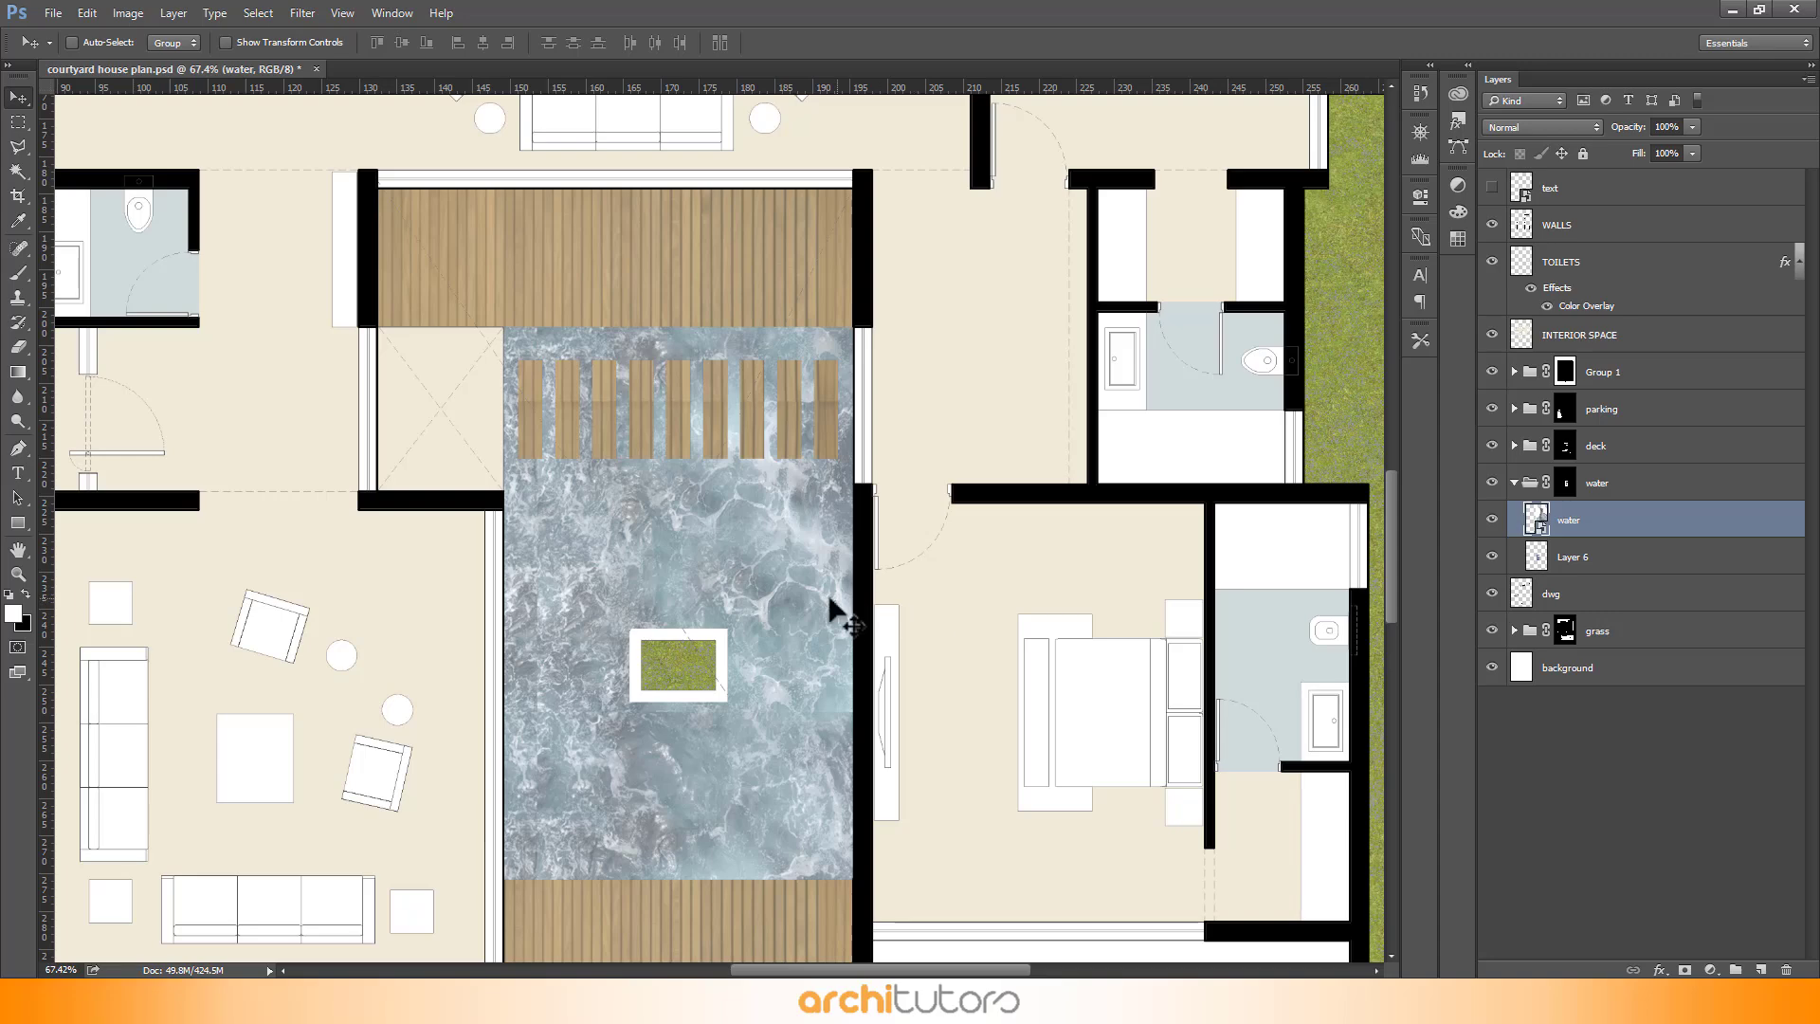
- Flip the water texture vertically and move it left so it fills the remaining pool area
scroll(724, 495, down, 3)
scroll(724, 495, down, 1)
key(ctrl+t)
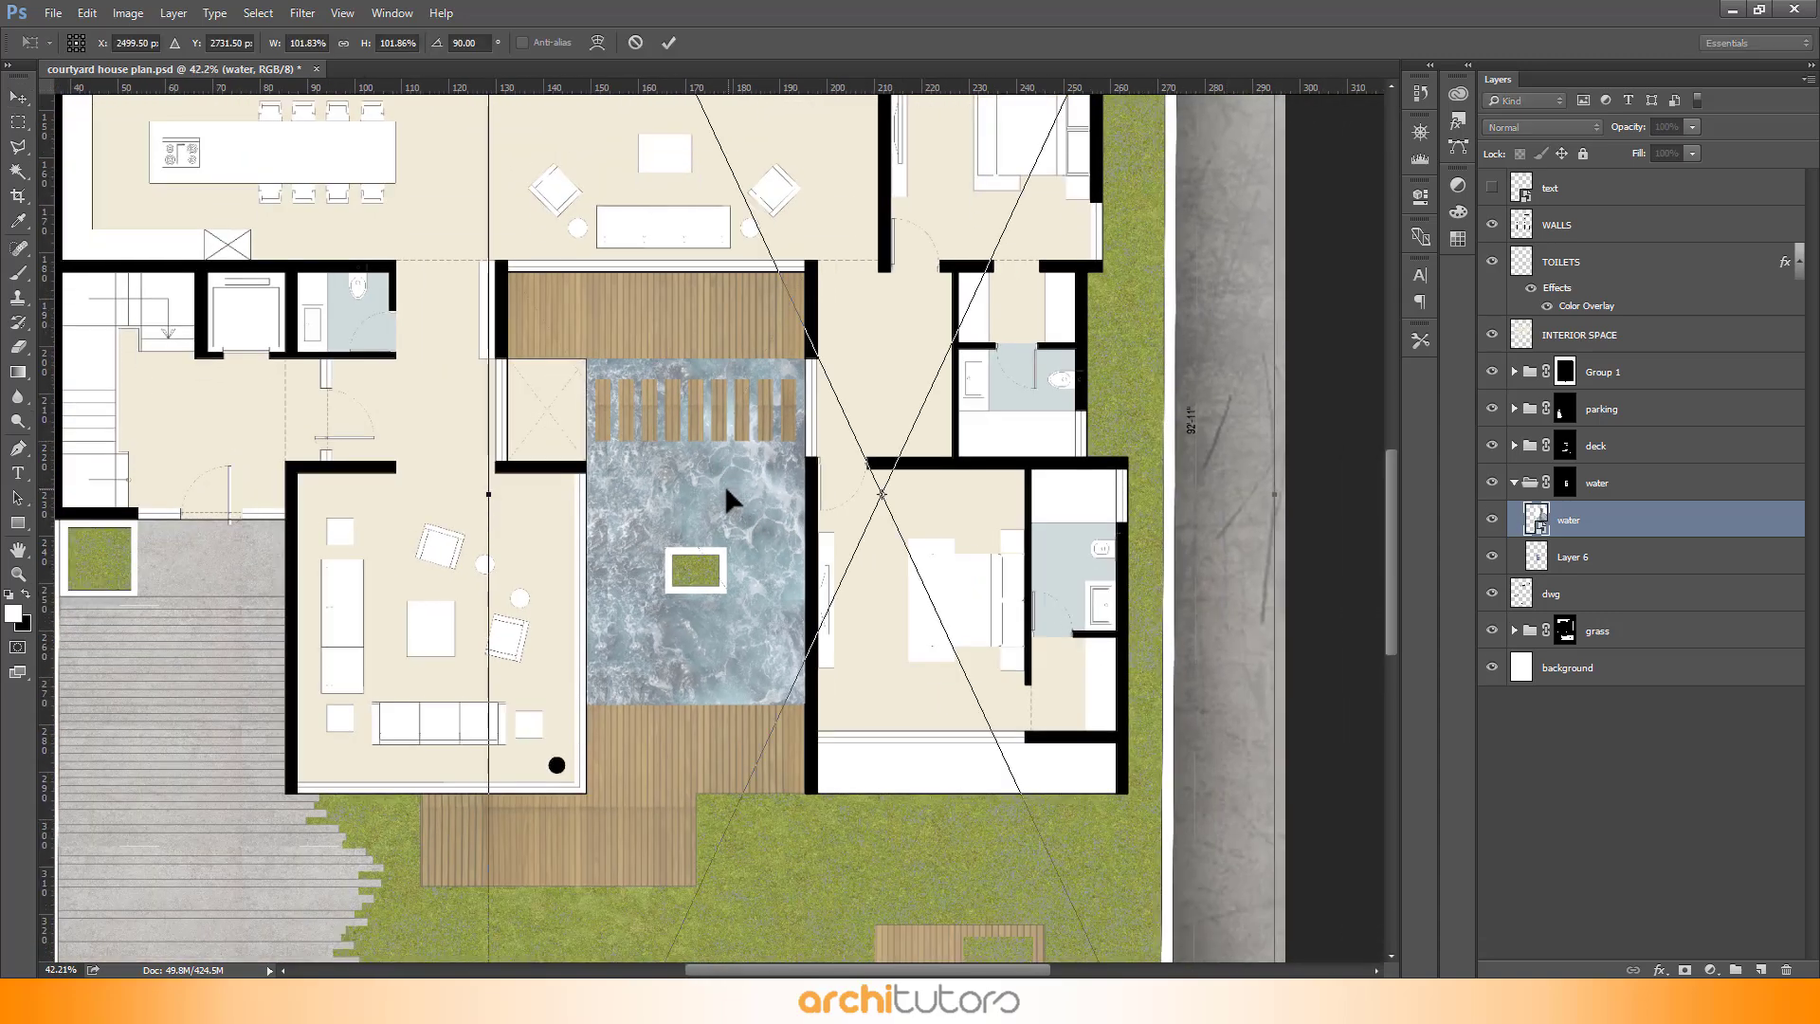
right_click(727, 488)
click(798, 754)
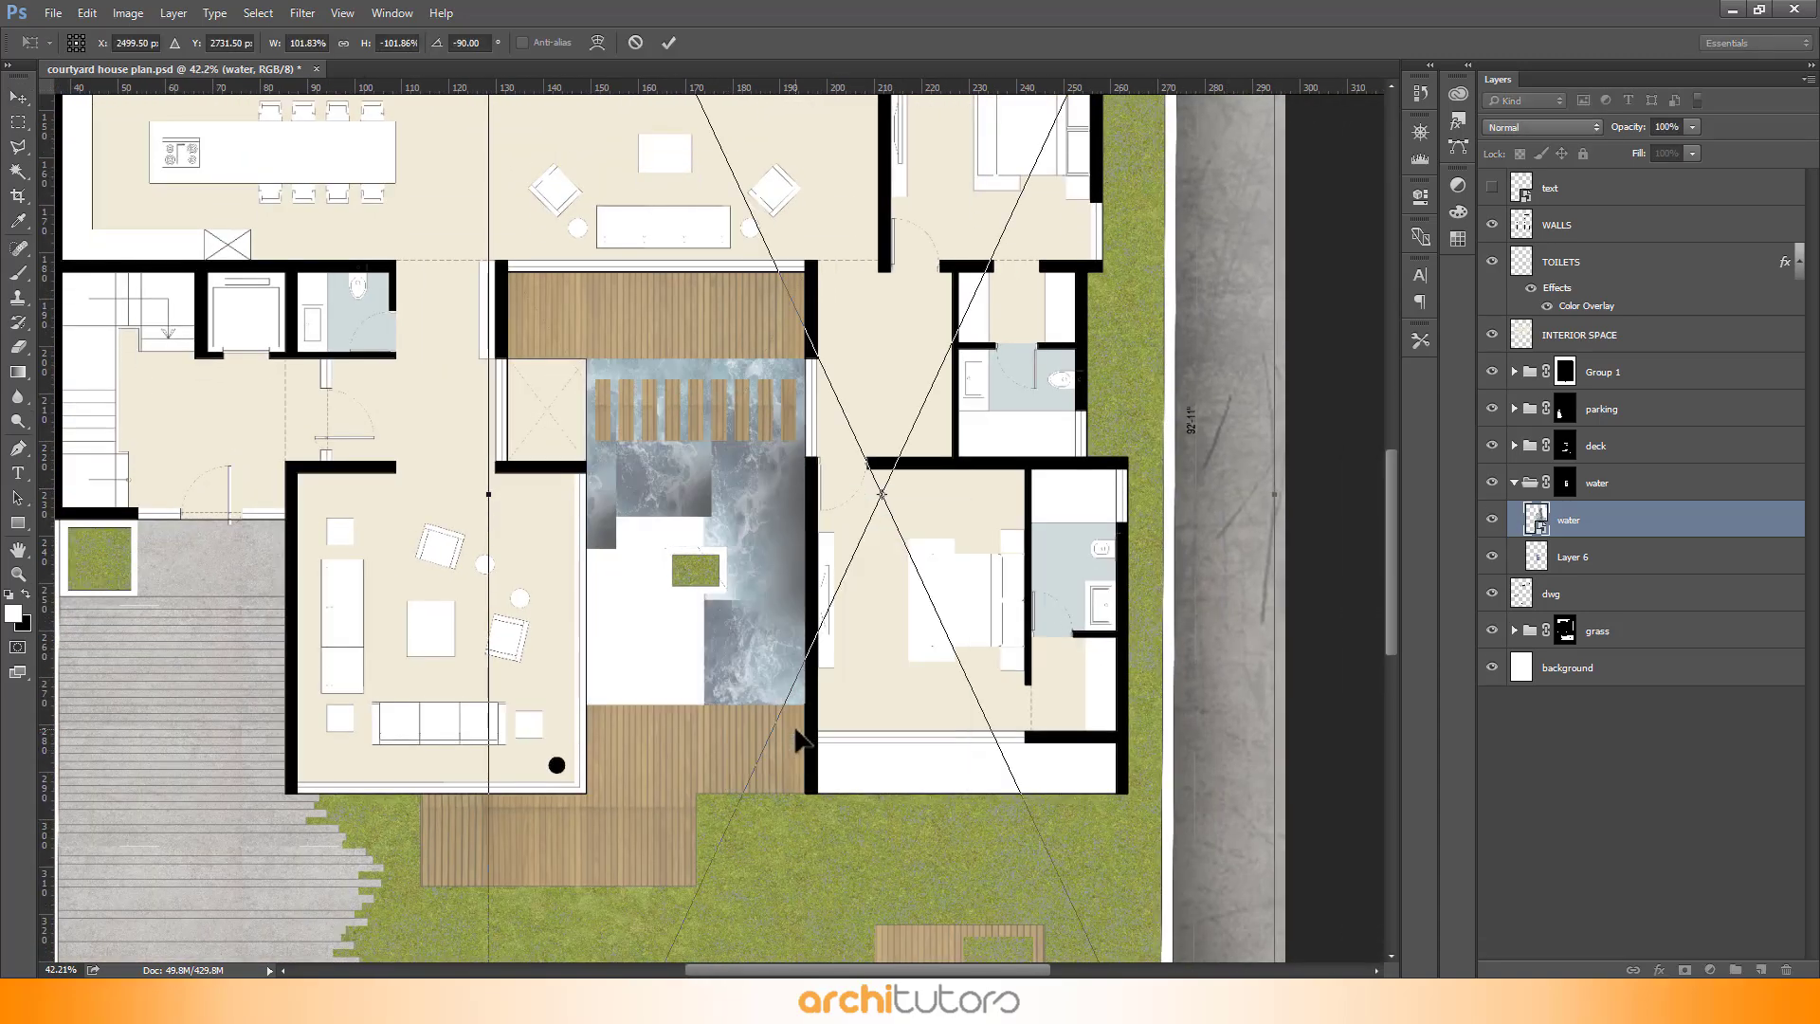
drag(1060, 524, 741, 553)
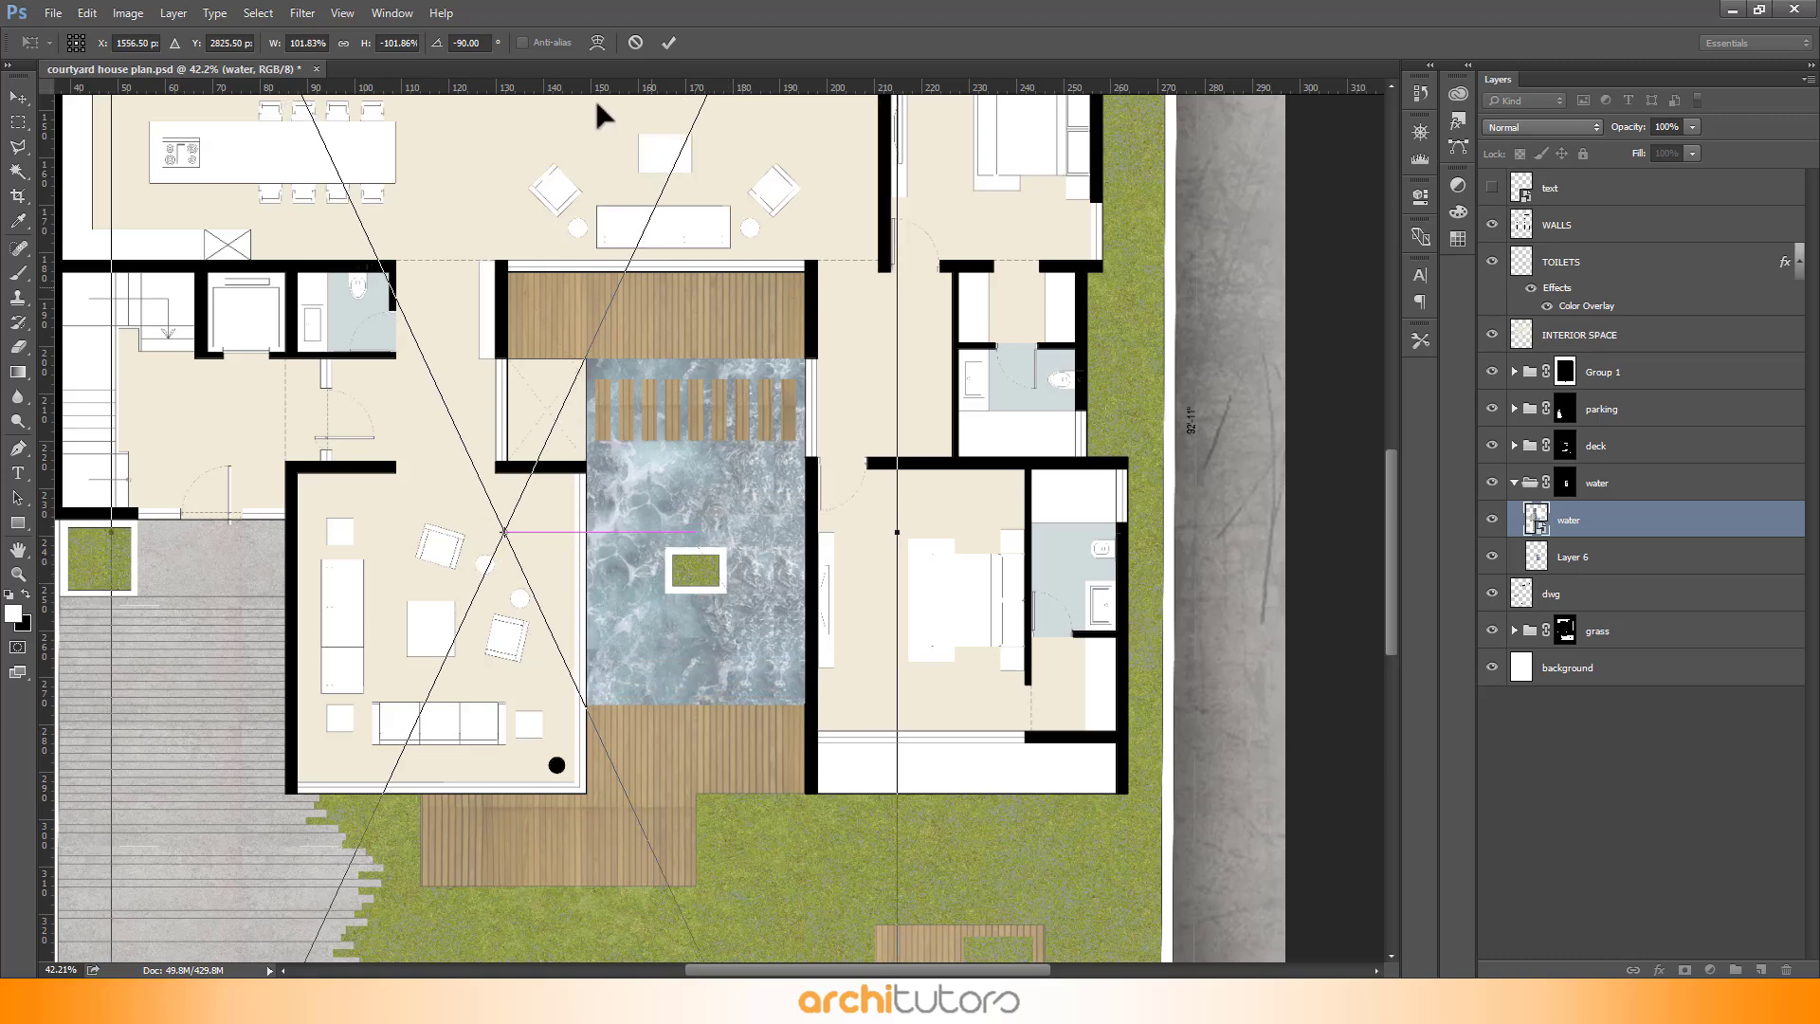
click(669, 43)
- Set the water texture layer's opacity to 40%
scroll(789, 275, up, 2)
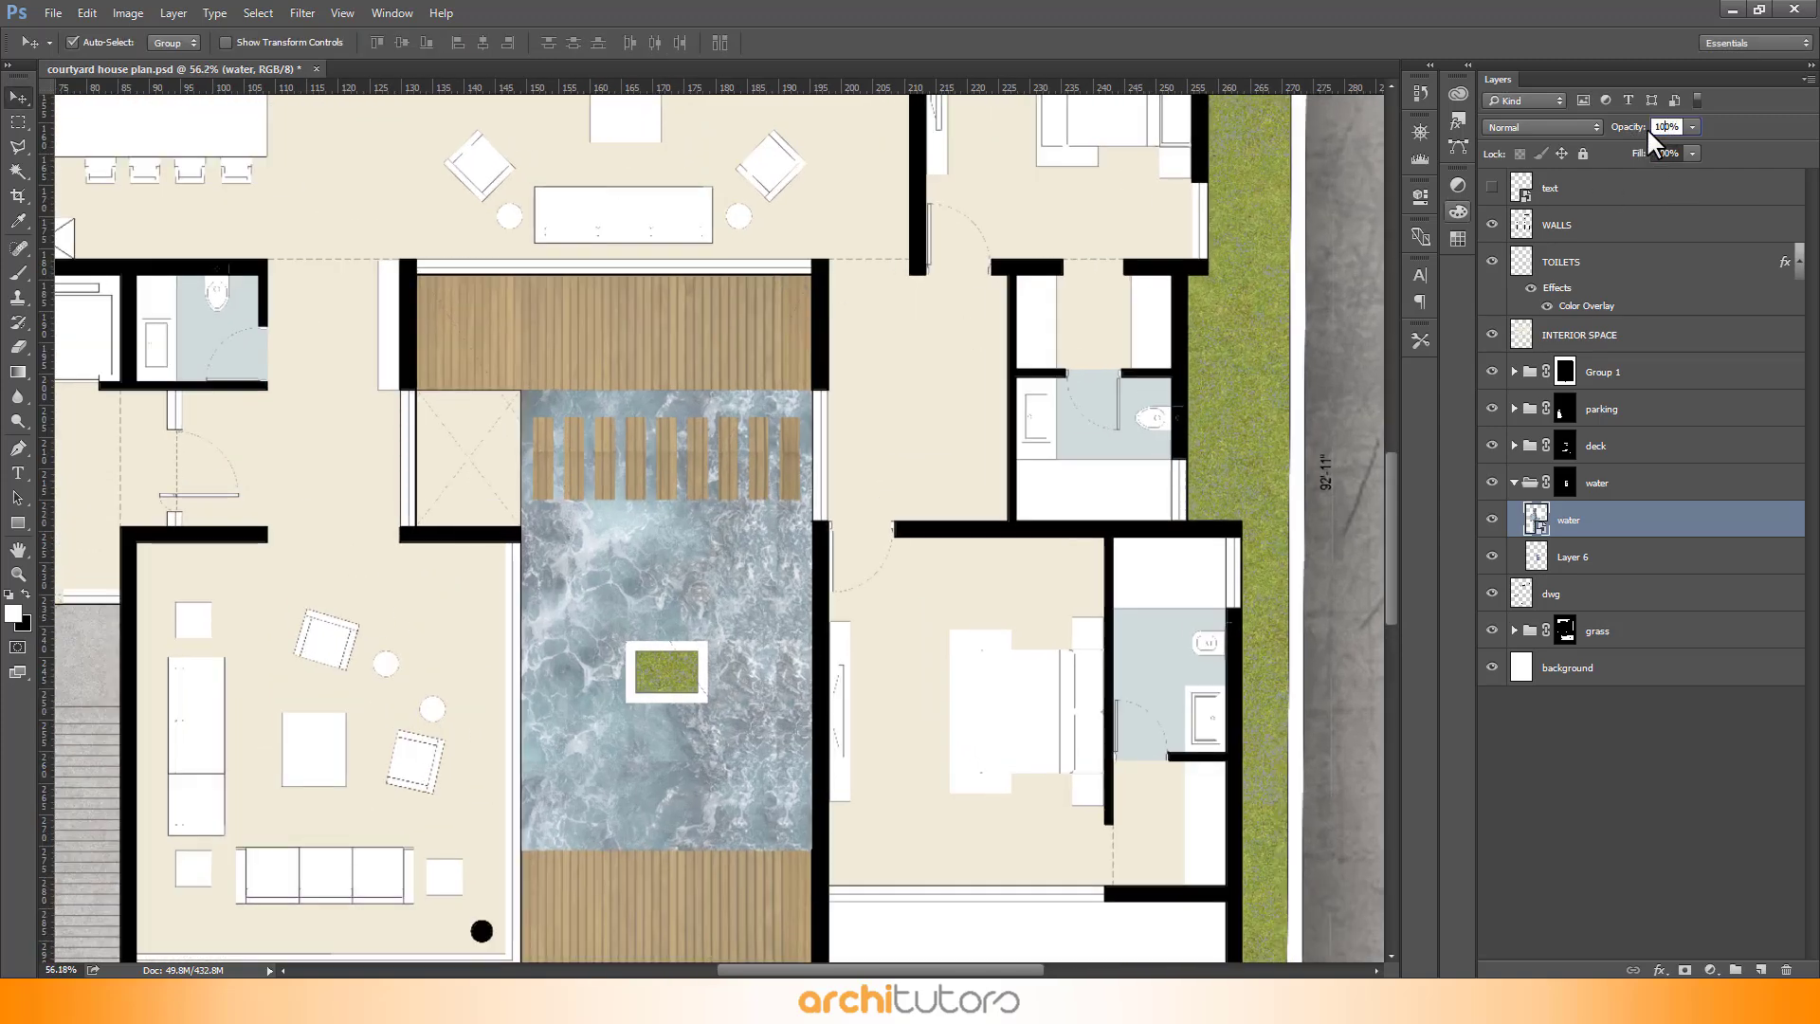
key(Return)
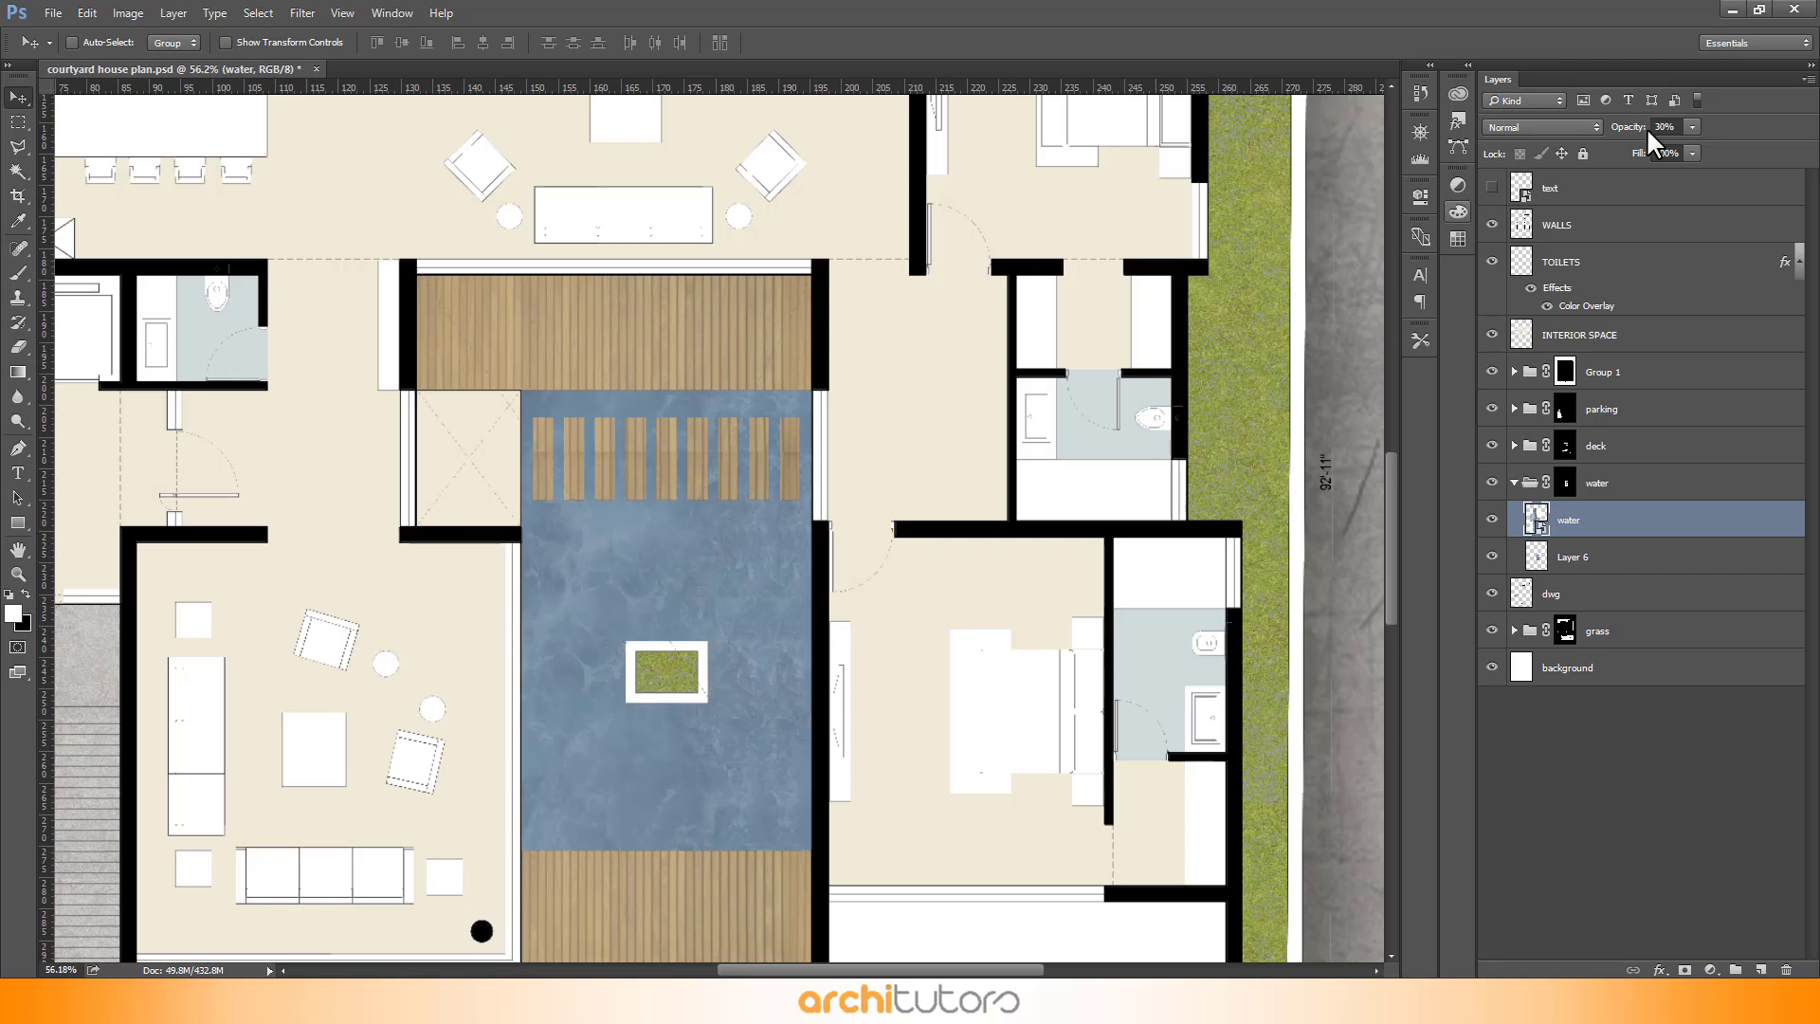
text(40)
key(Return)
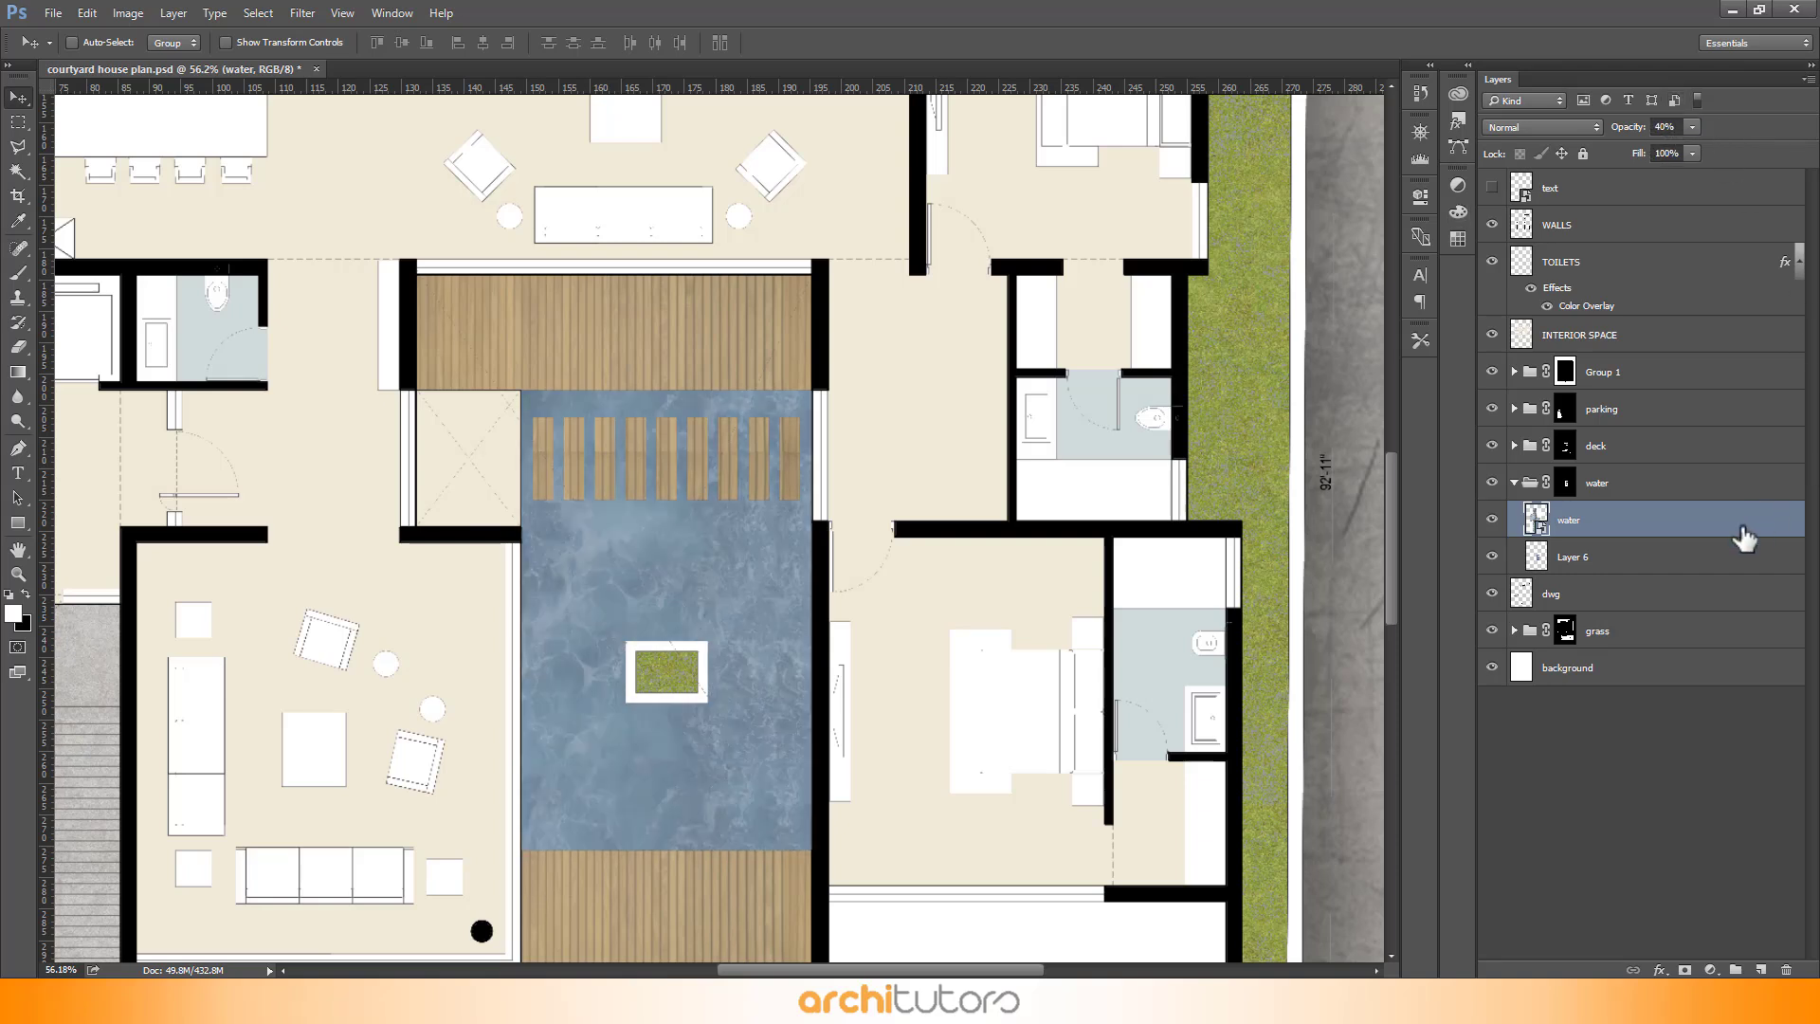
- Add a teal-blue Color Overlay effect to Layer 6 beneath the water texture
double_click(1702, 571)
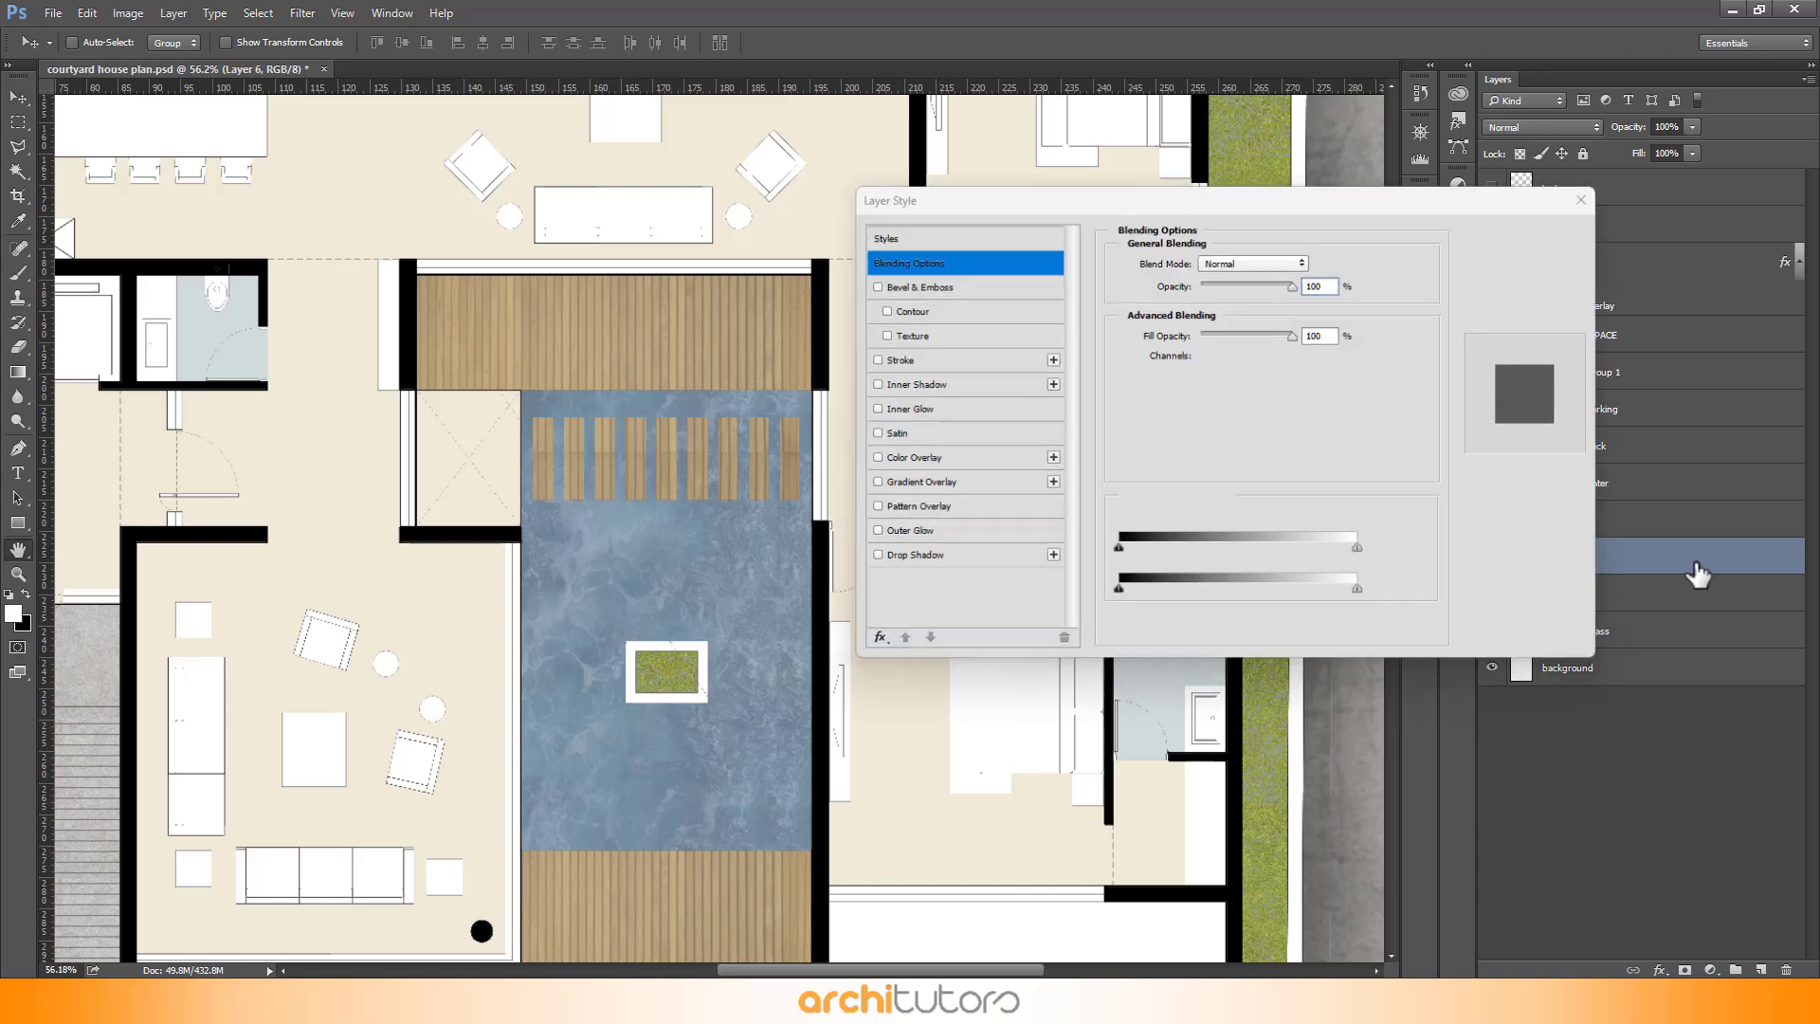
click(931, 460)
click(1313, 262)
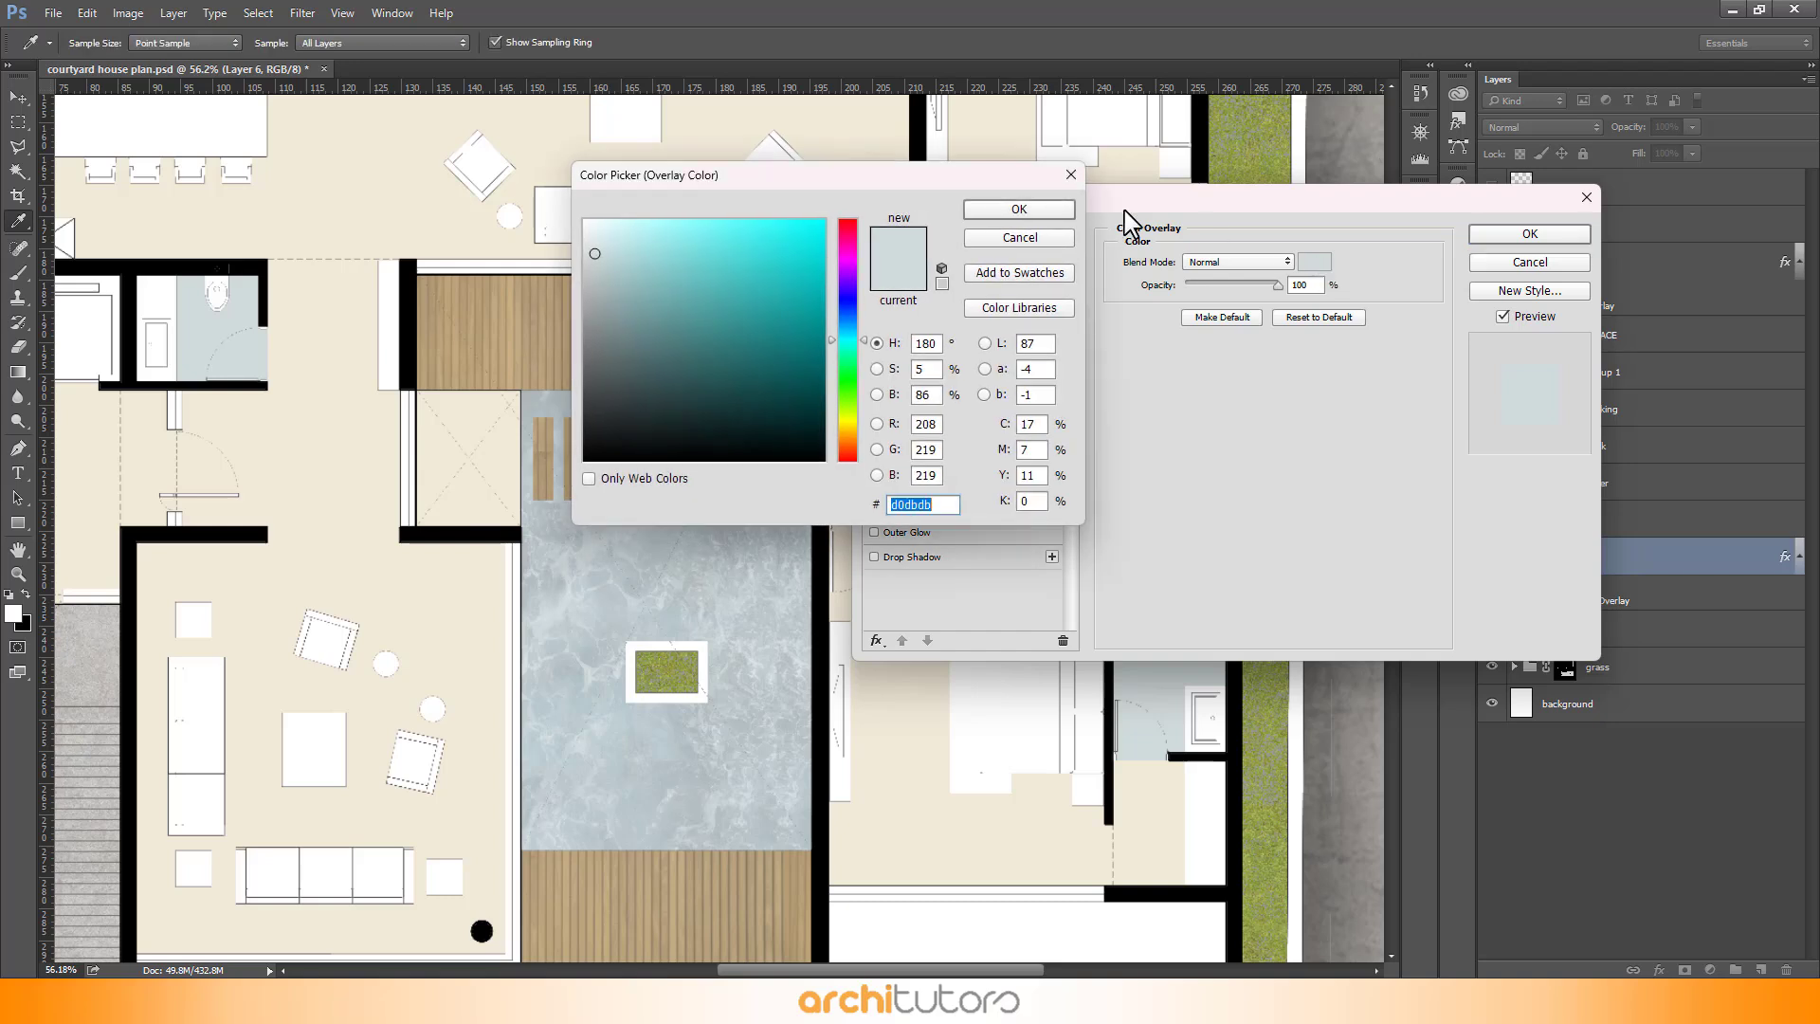
drag(887, 189, 1363, 256)
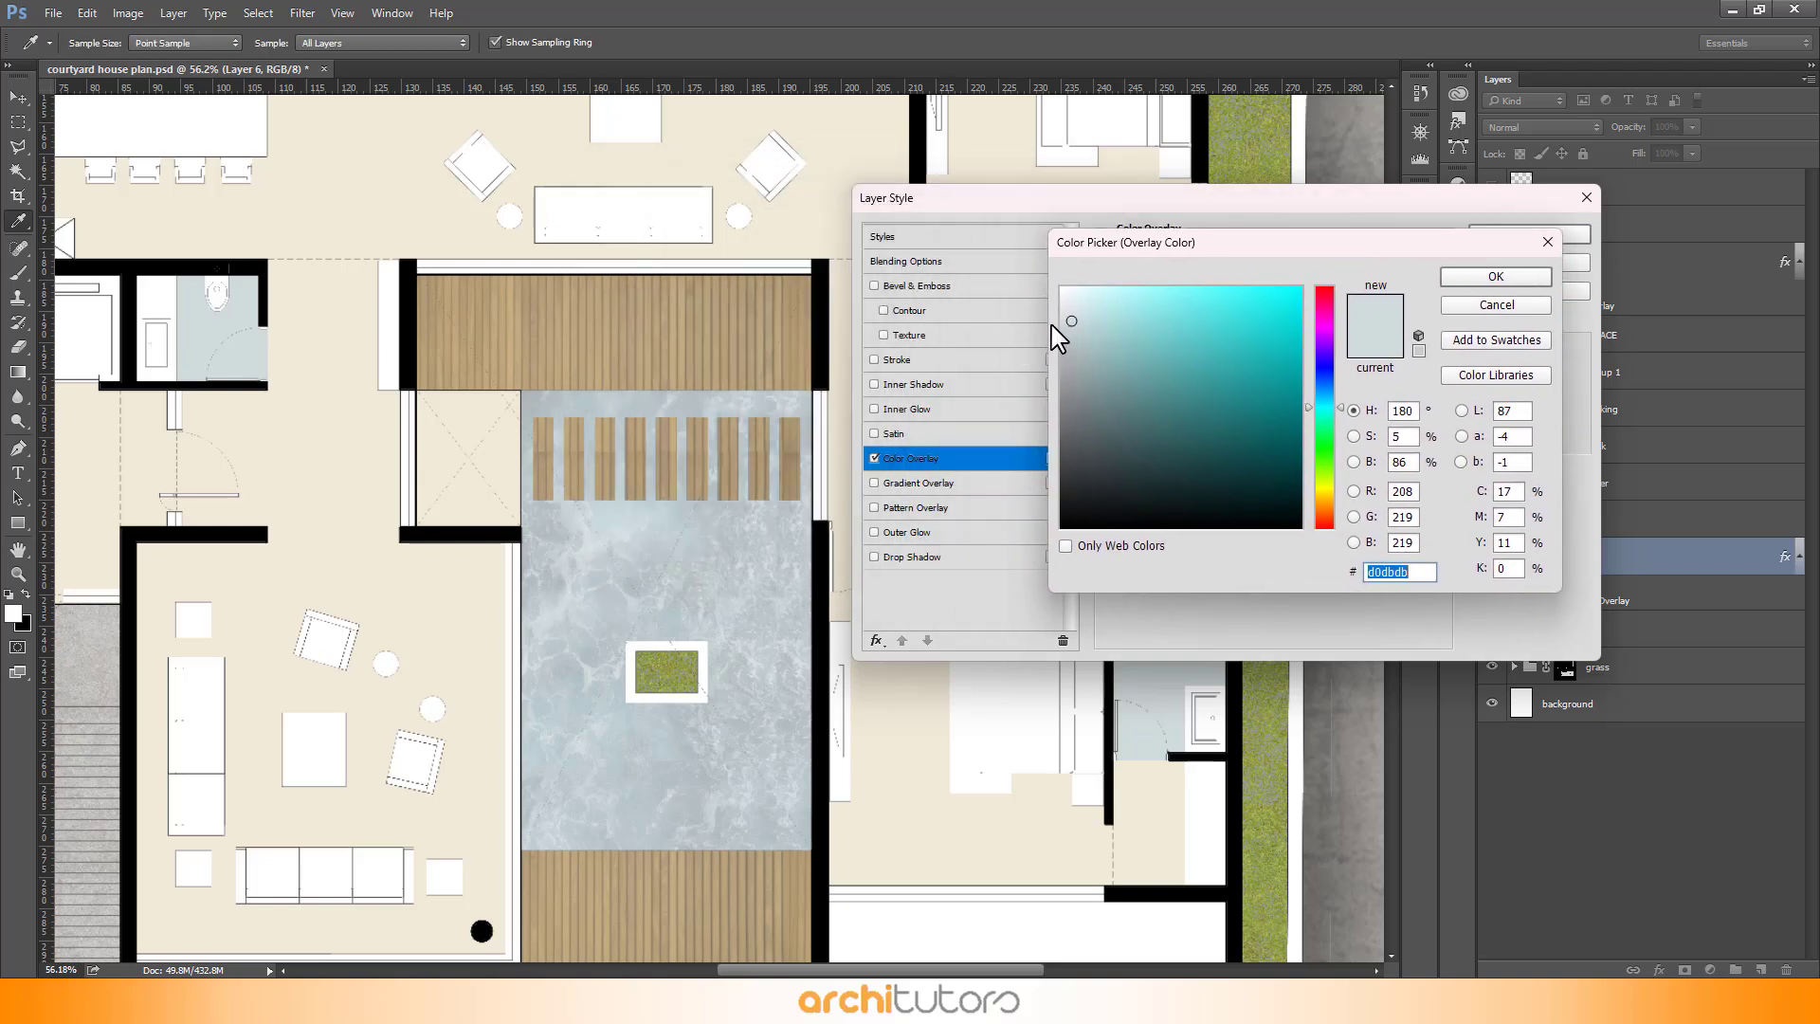
mouse_move(1091, 358)
mouse_down()
mouse_move(1077, 407)
mouse_move(1125, 358)
mouse_move(1159, 382)
mouse_move(1139, 393)
mouse_move(1168, 384)
mouse_up()
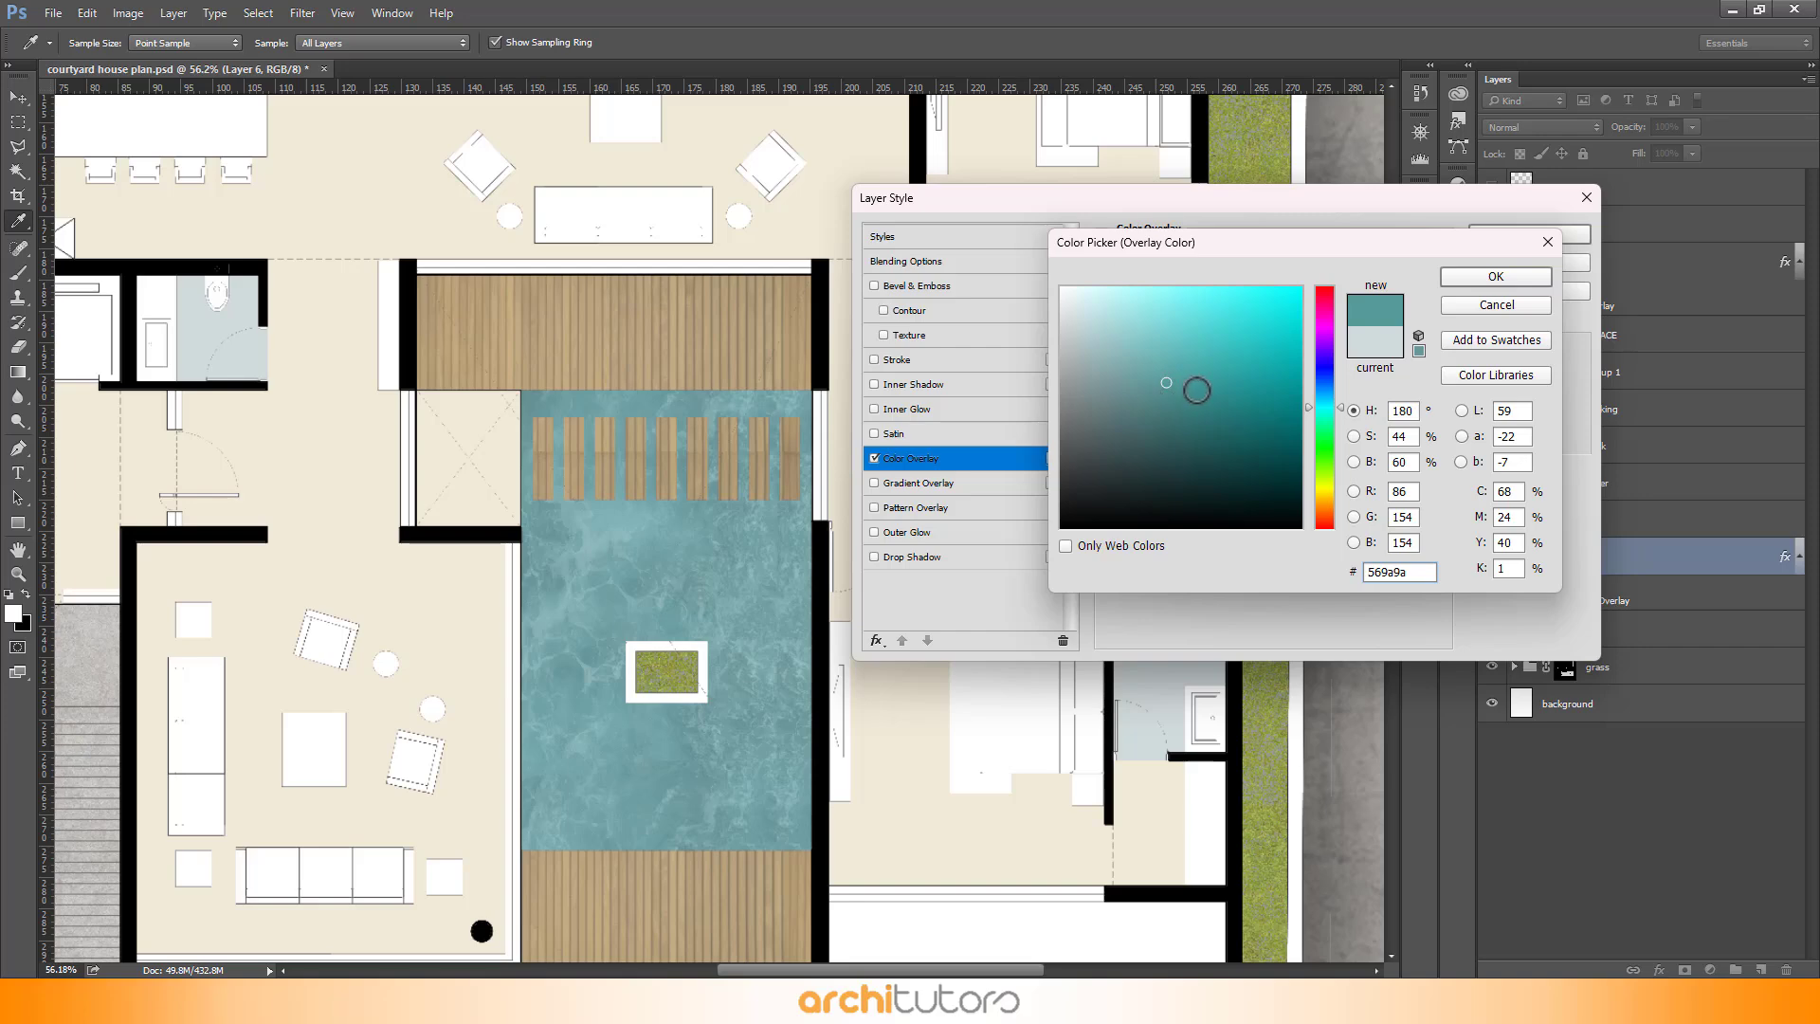
click(1204, 398)
drag(1318, 406, 1319, 404)
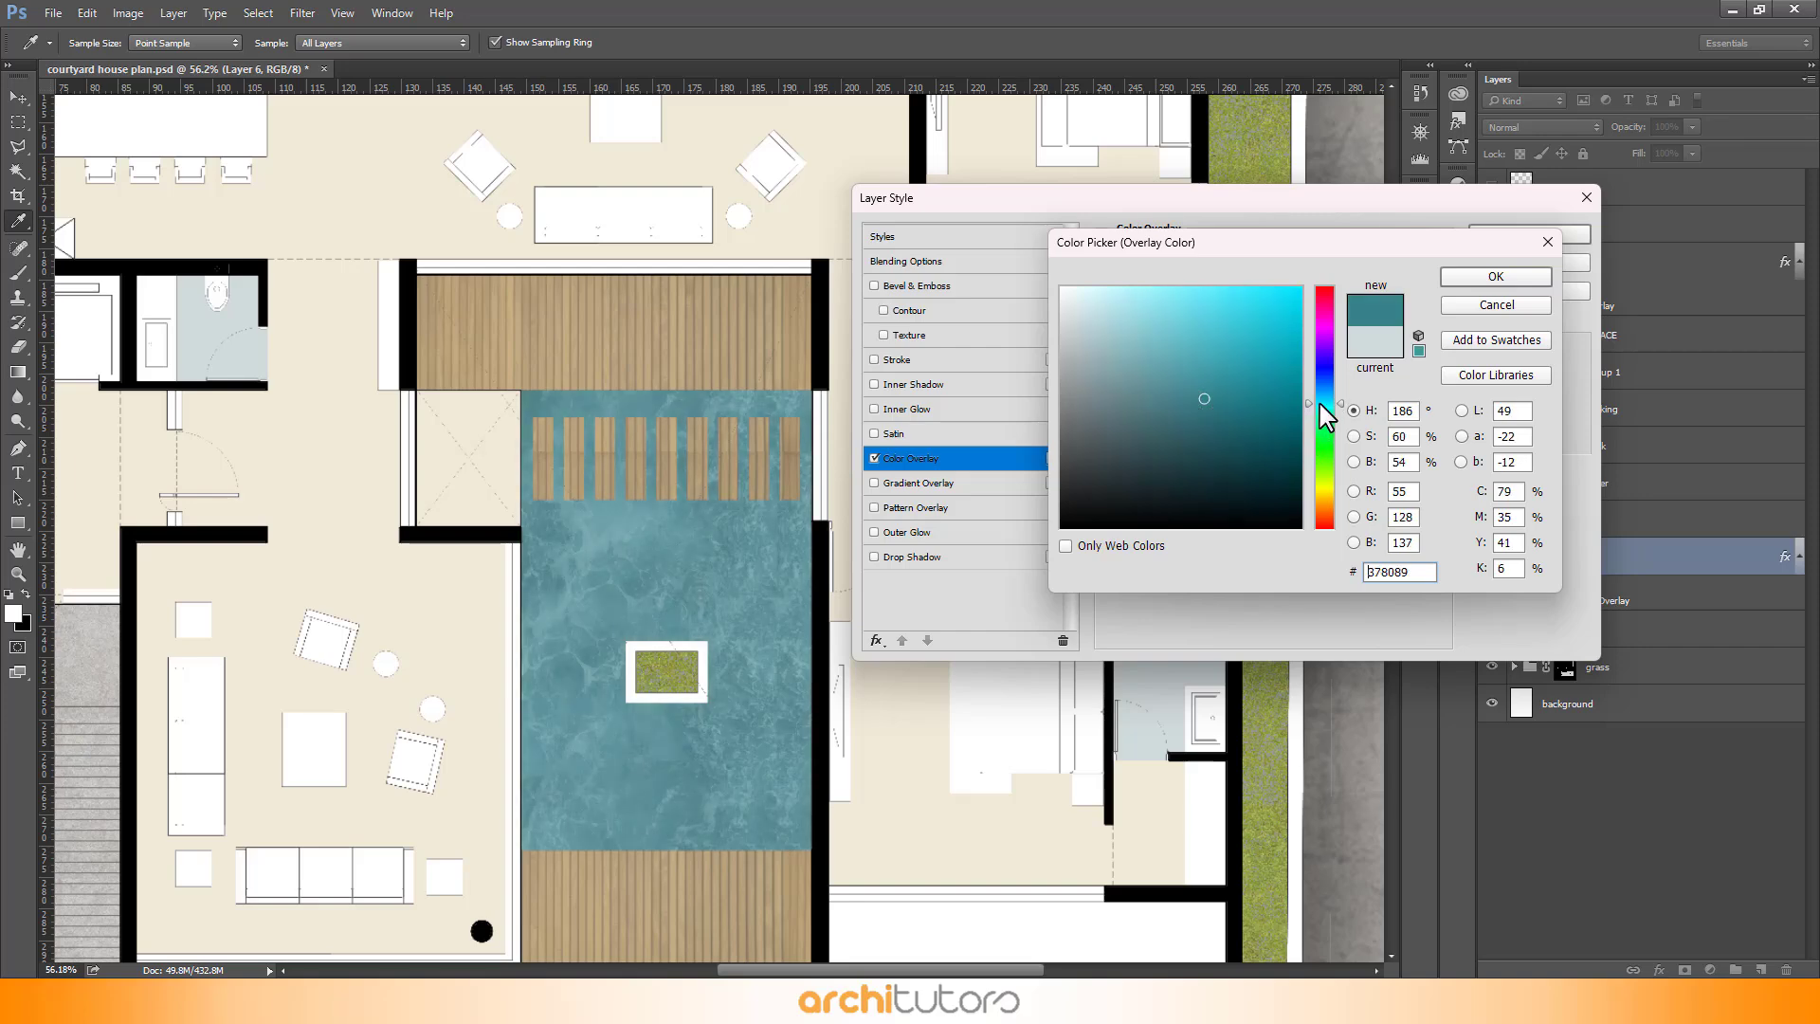
click(1190, 380)
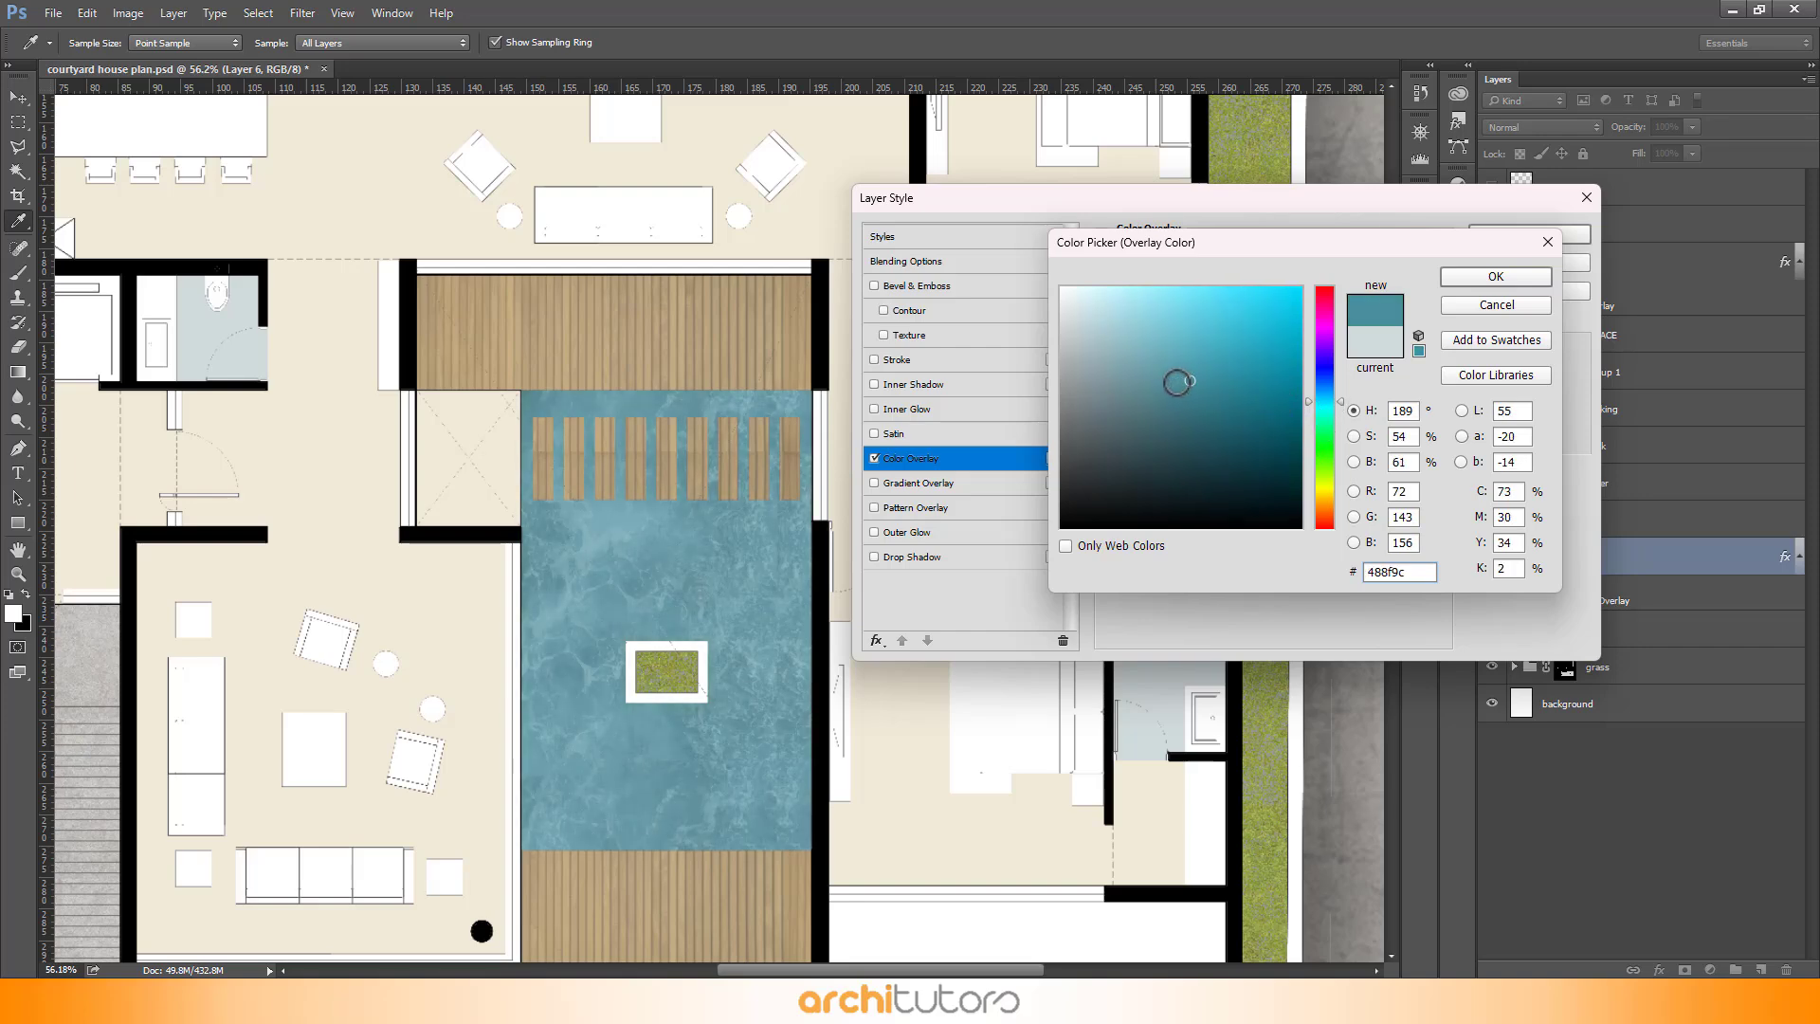
click(1168, 393)
click(1495, 277)
click(1529, 234)
- Create a new layer and move it to the top of the water group
key(v)
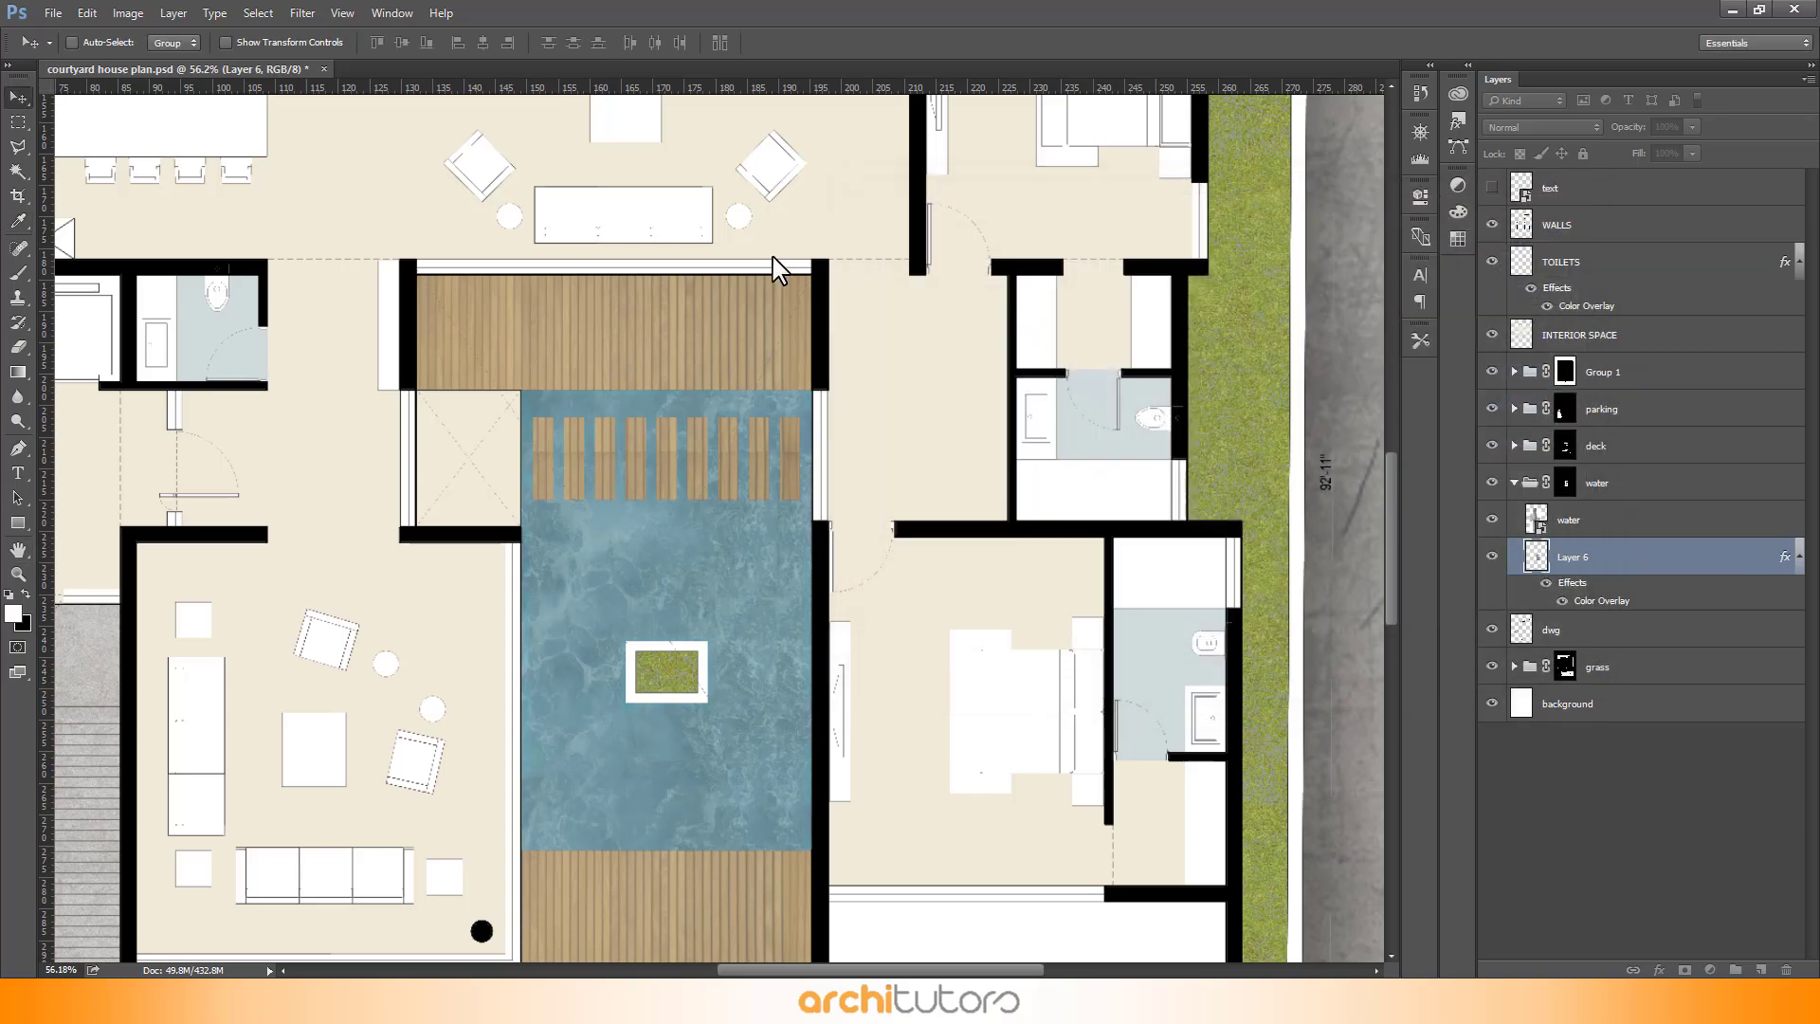
scroll(706, 232, down, 3)
scroll(701, 225, down, 2)
scroll(723, 418, up, 3)
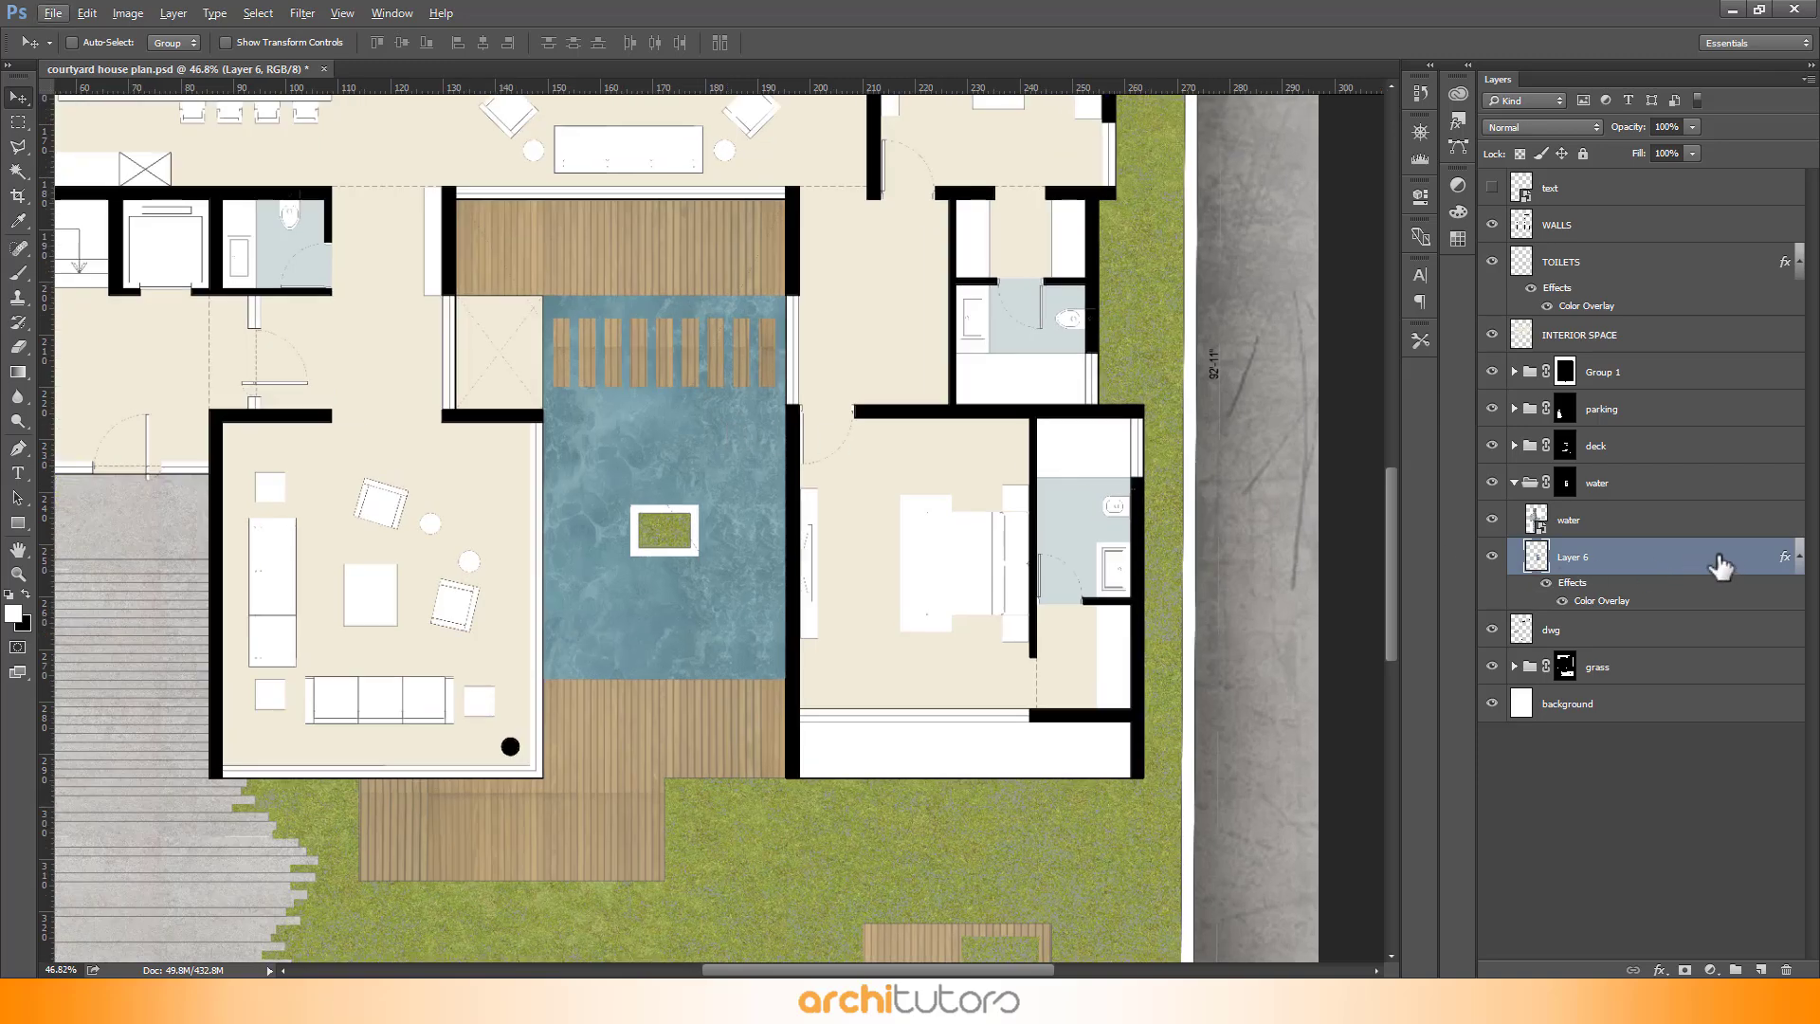
click(1761, 969)
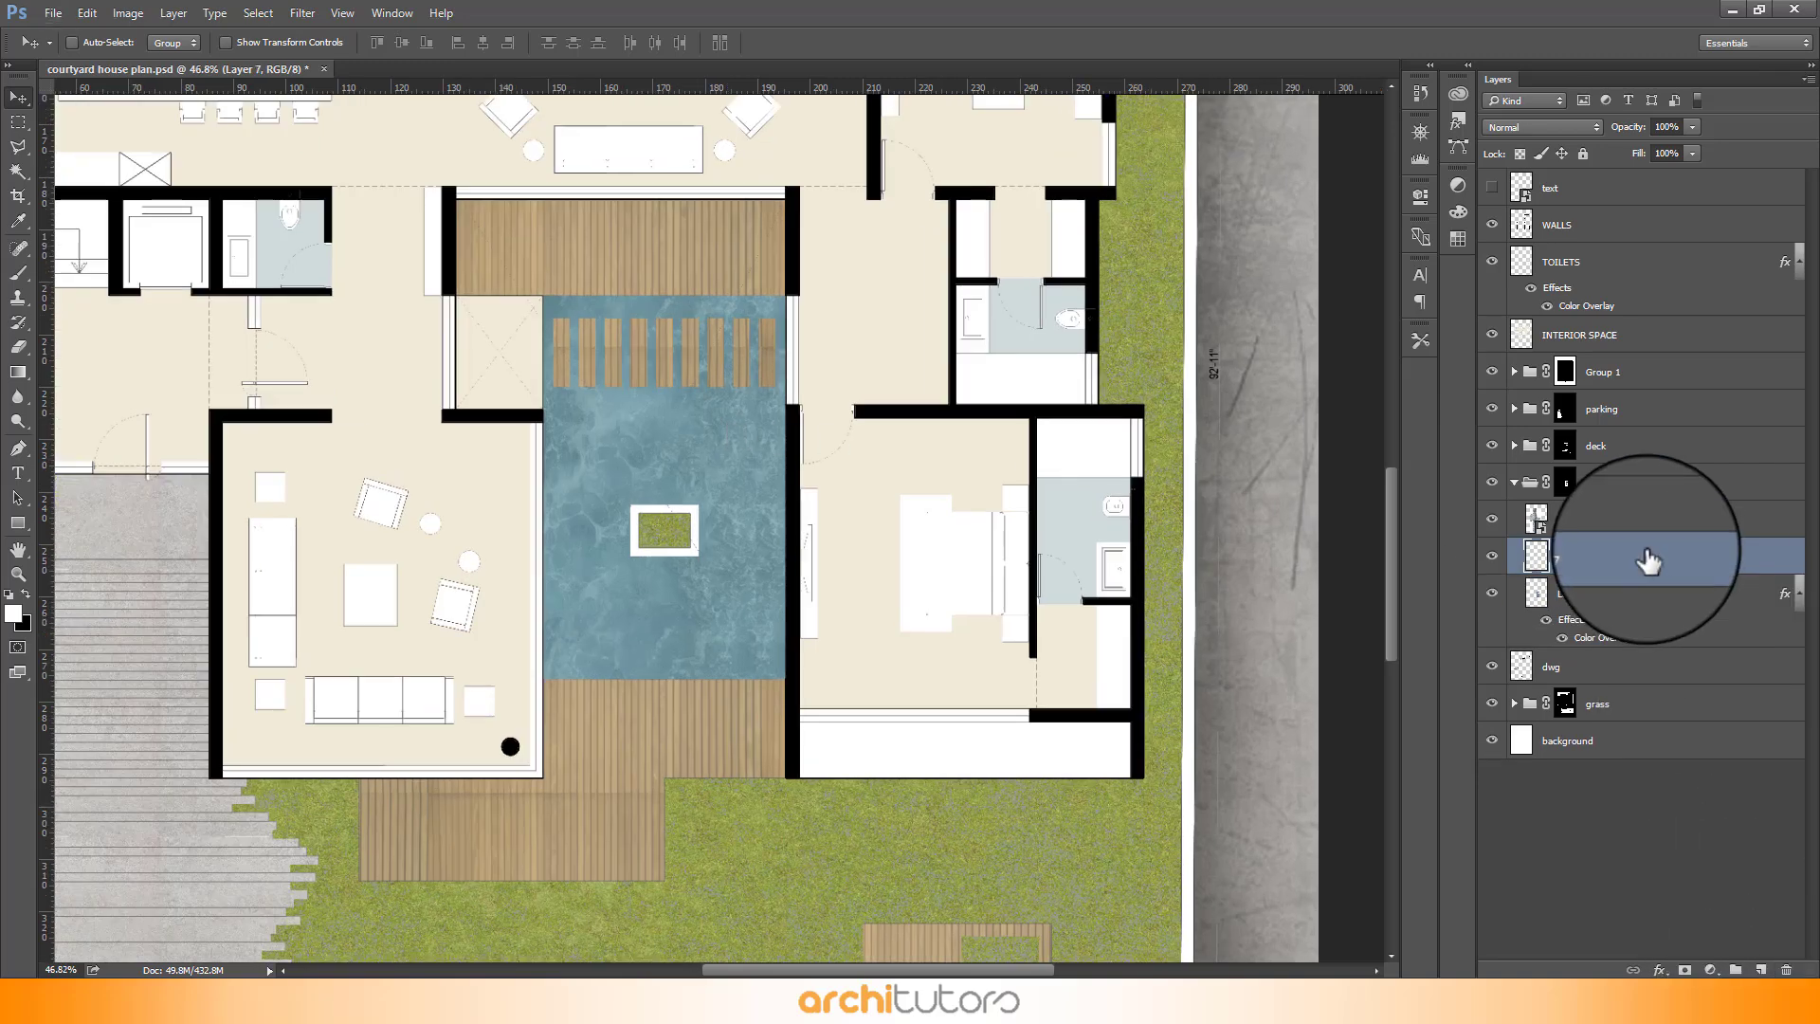
drag(1648, 561, 1628, 512)
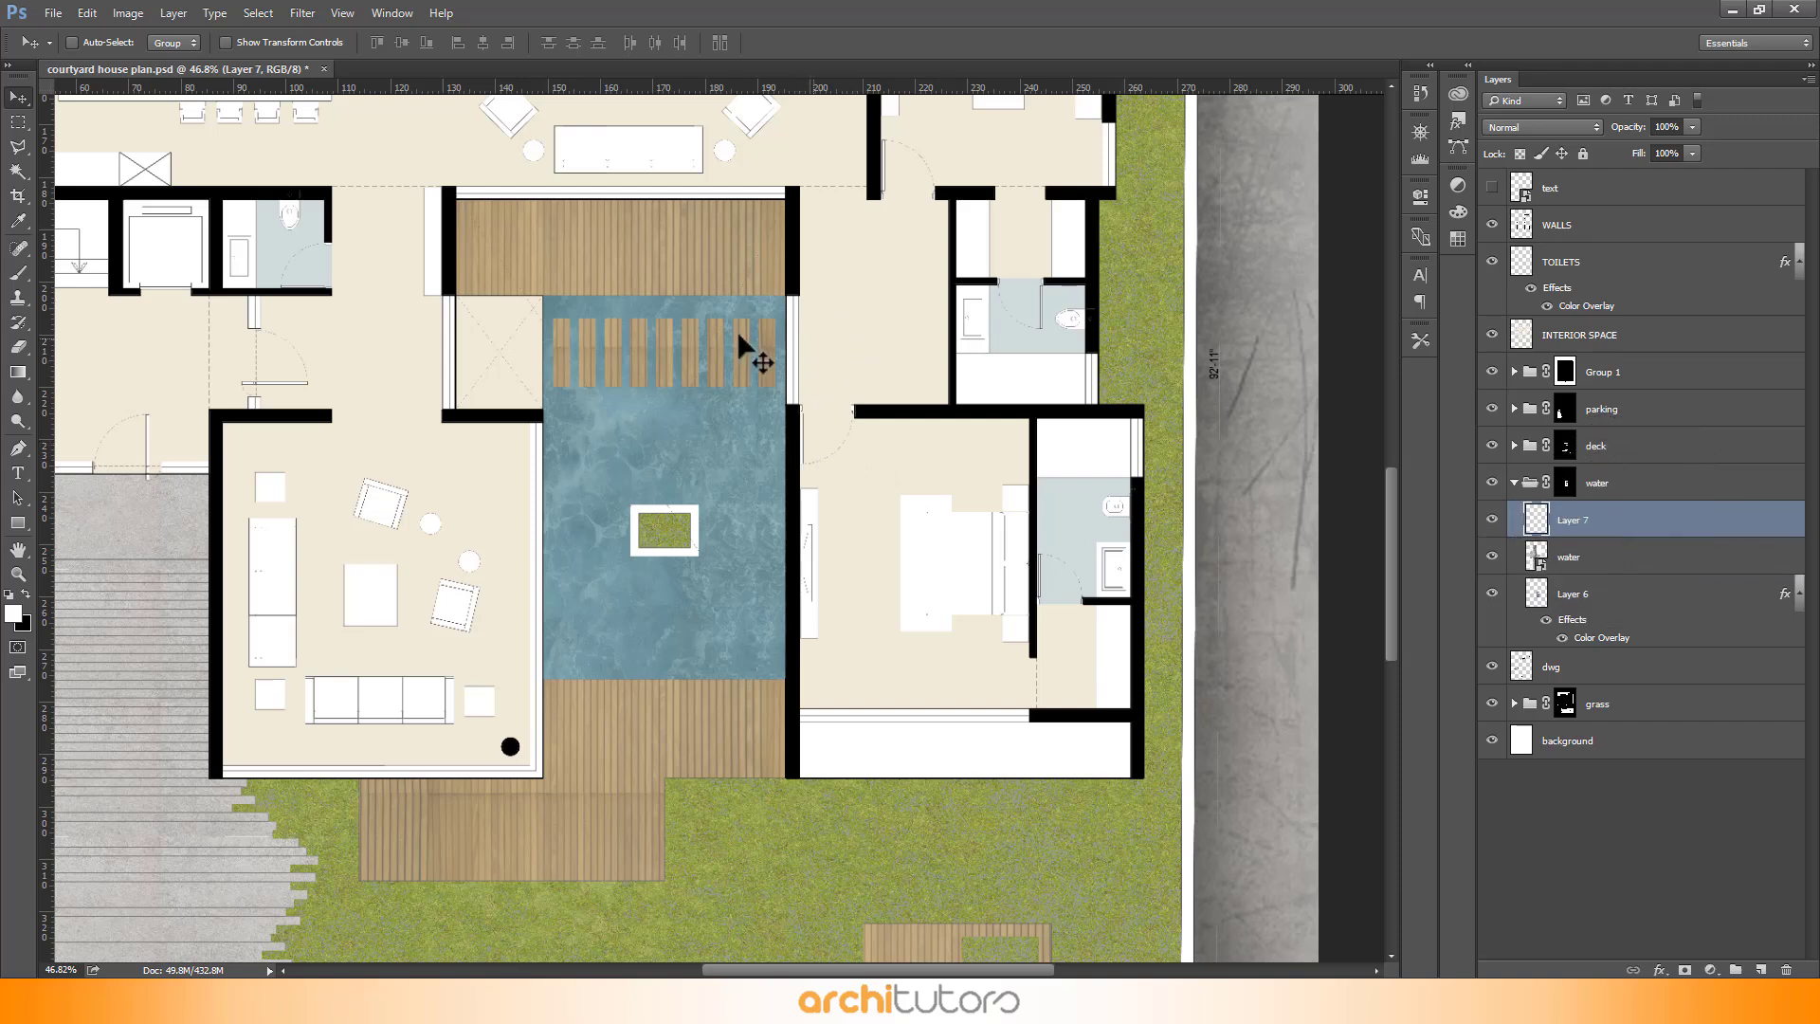
- Paint a large soft white brush highlight on the new layer over the pool and shift it slightly
key(b)
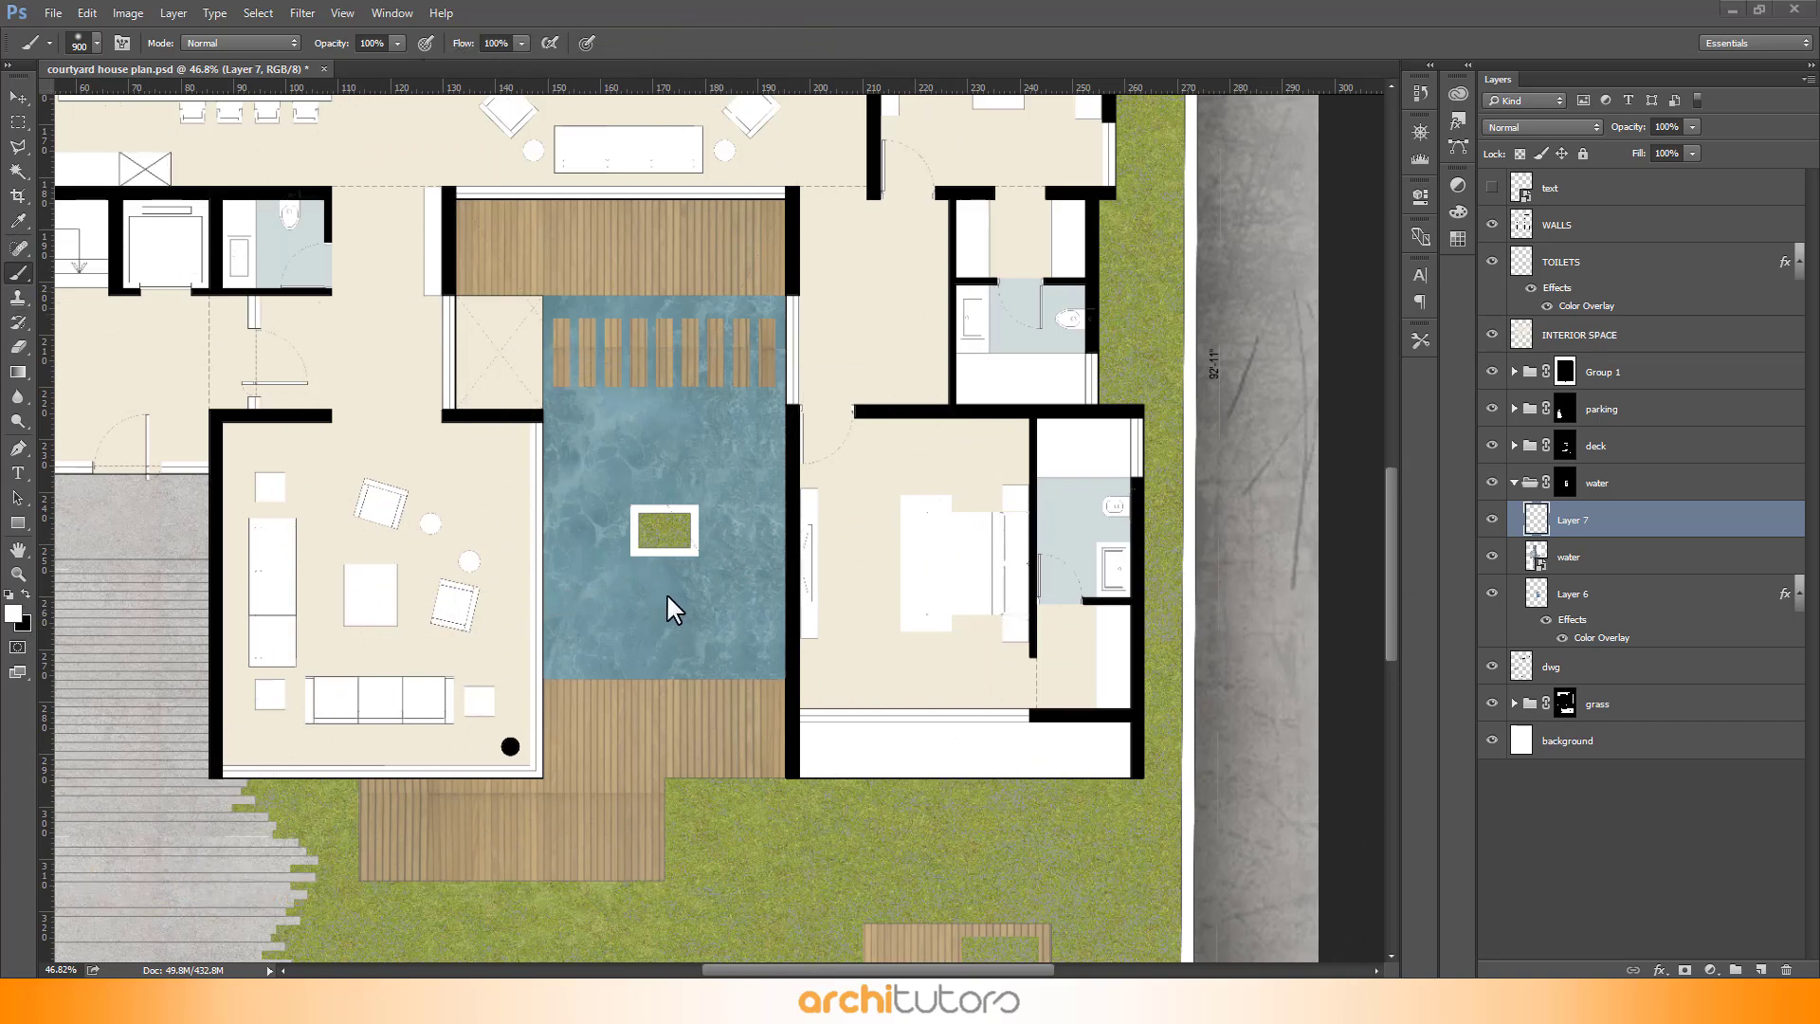
click(711, 591)
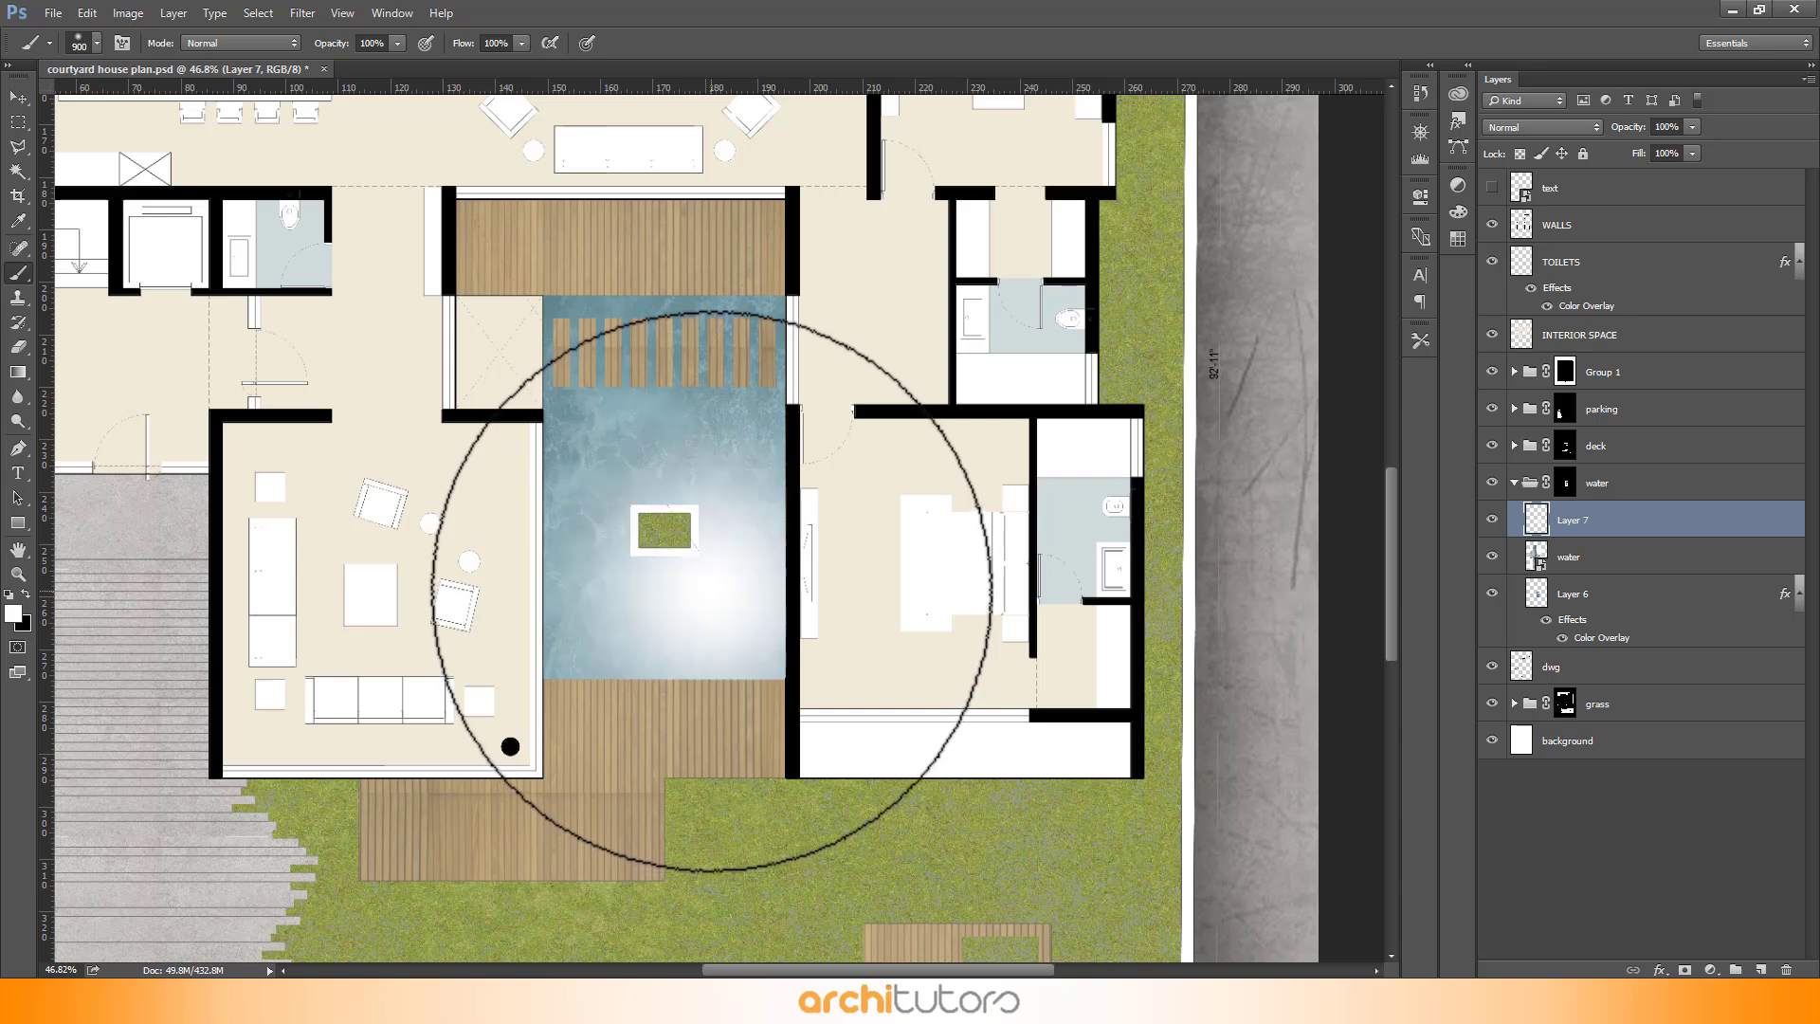
key(v)
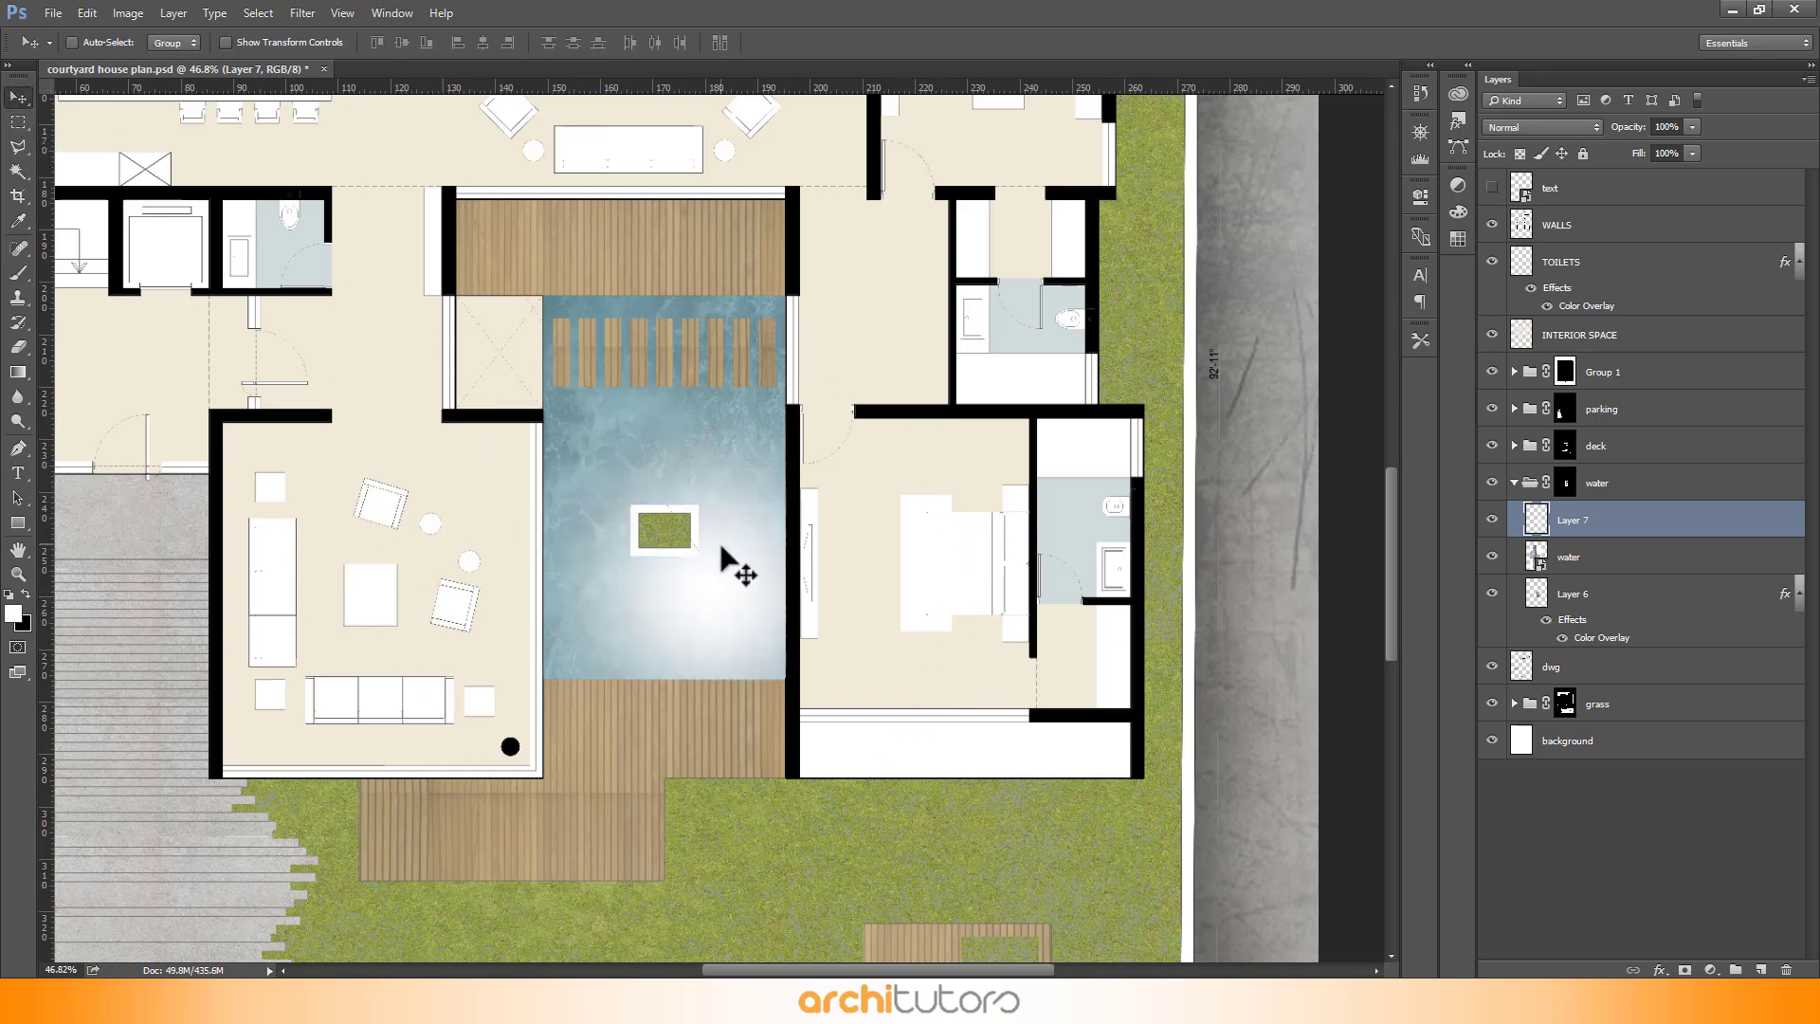
drag(722, 548, 765, 600)
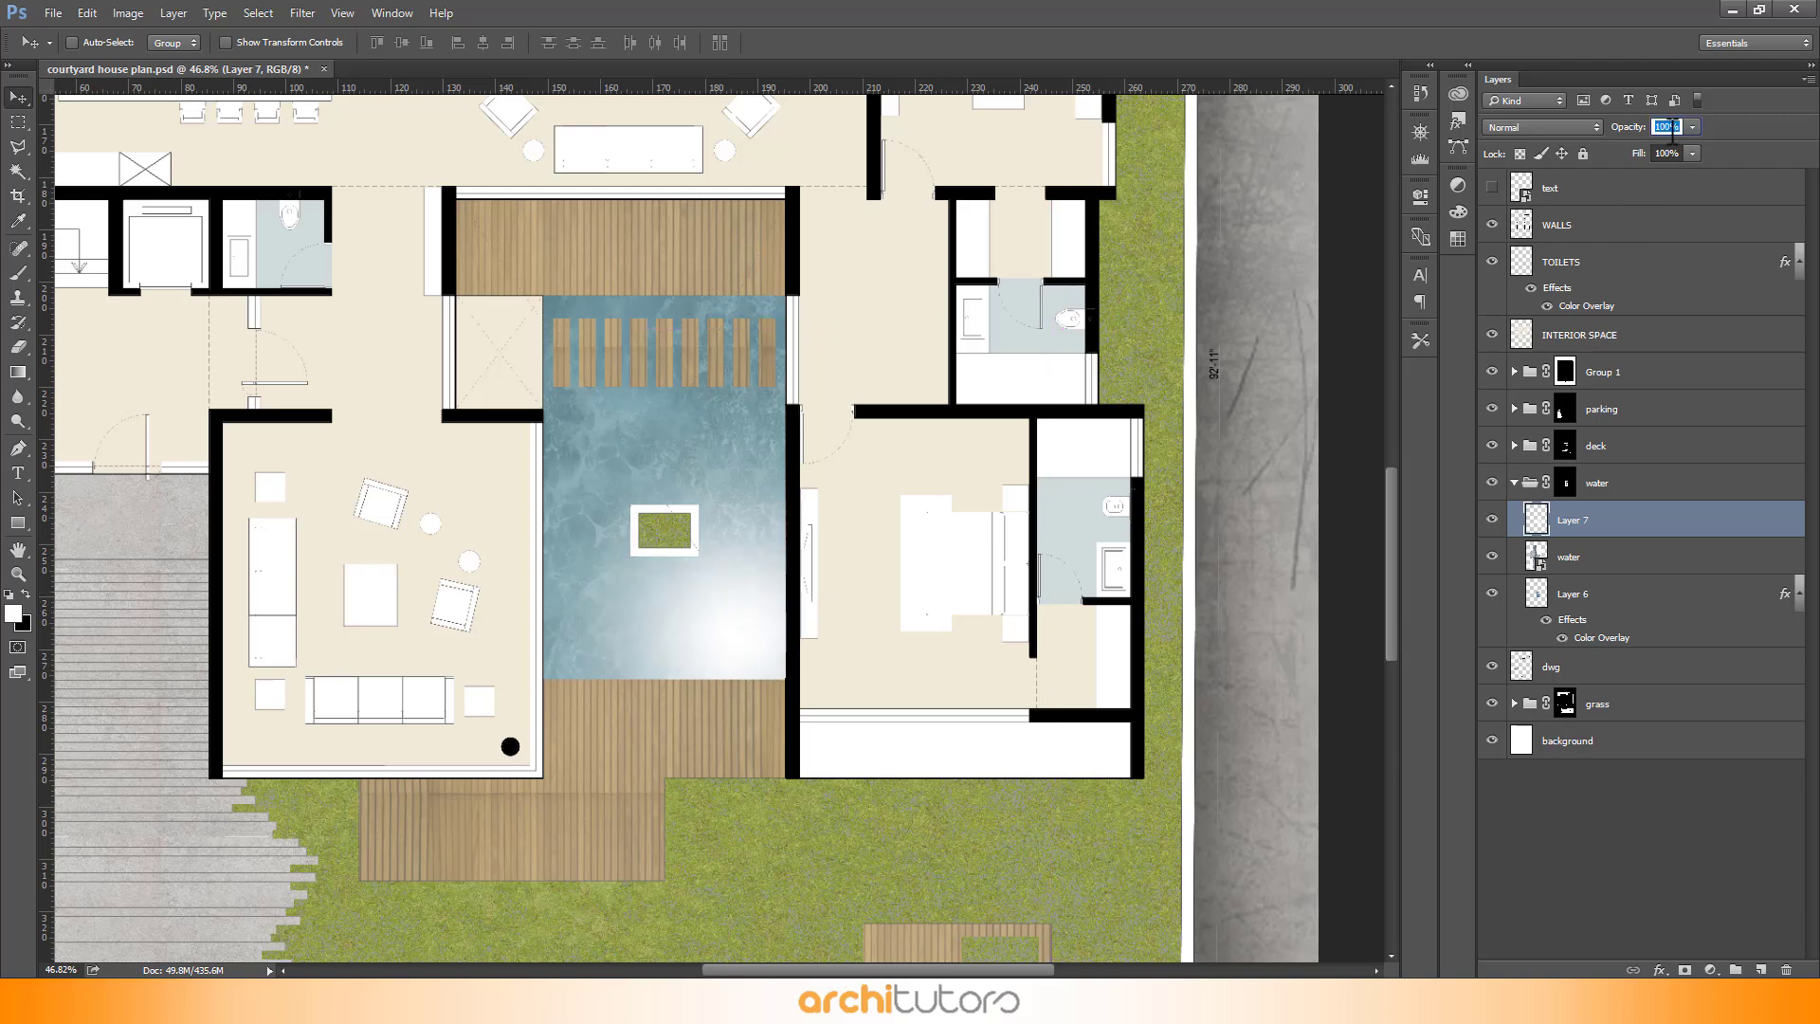
- Set the highlight layer's opacity to 75% and nudge the highlight slightly
text(50)
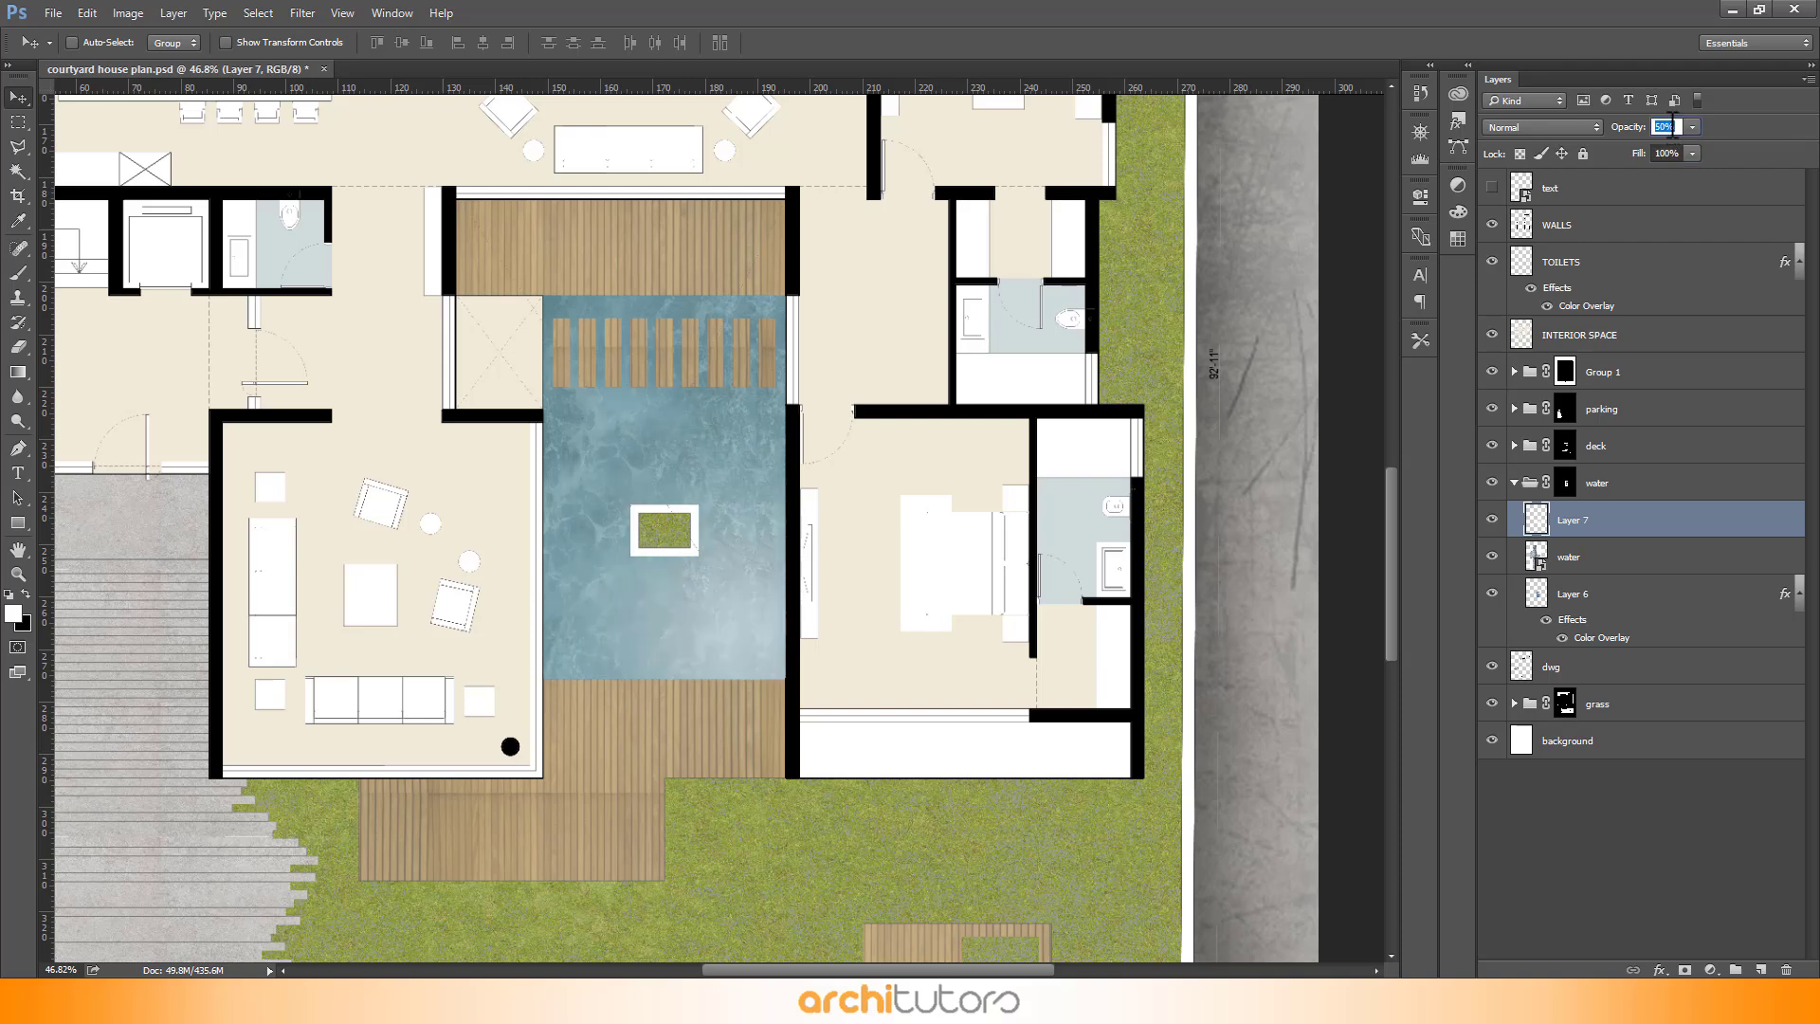
text(5)
key(Return)
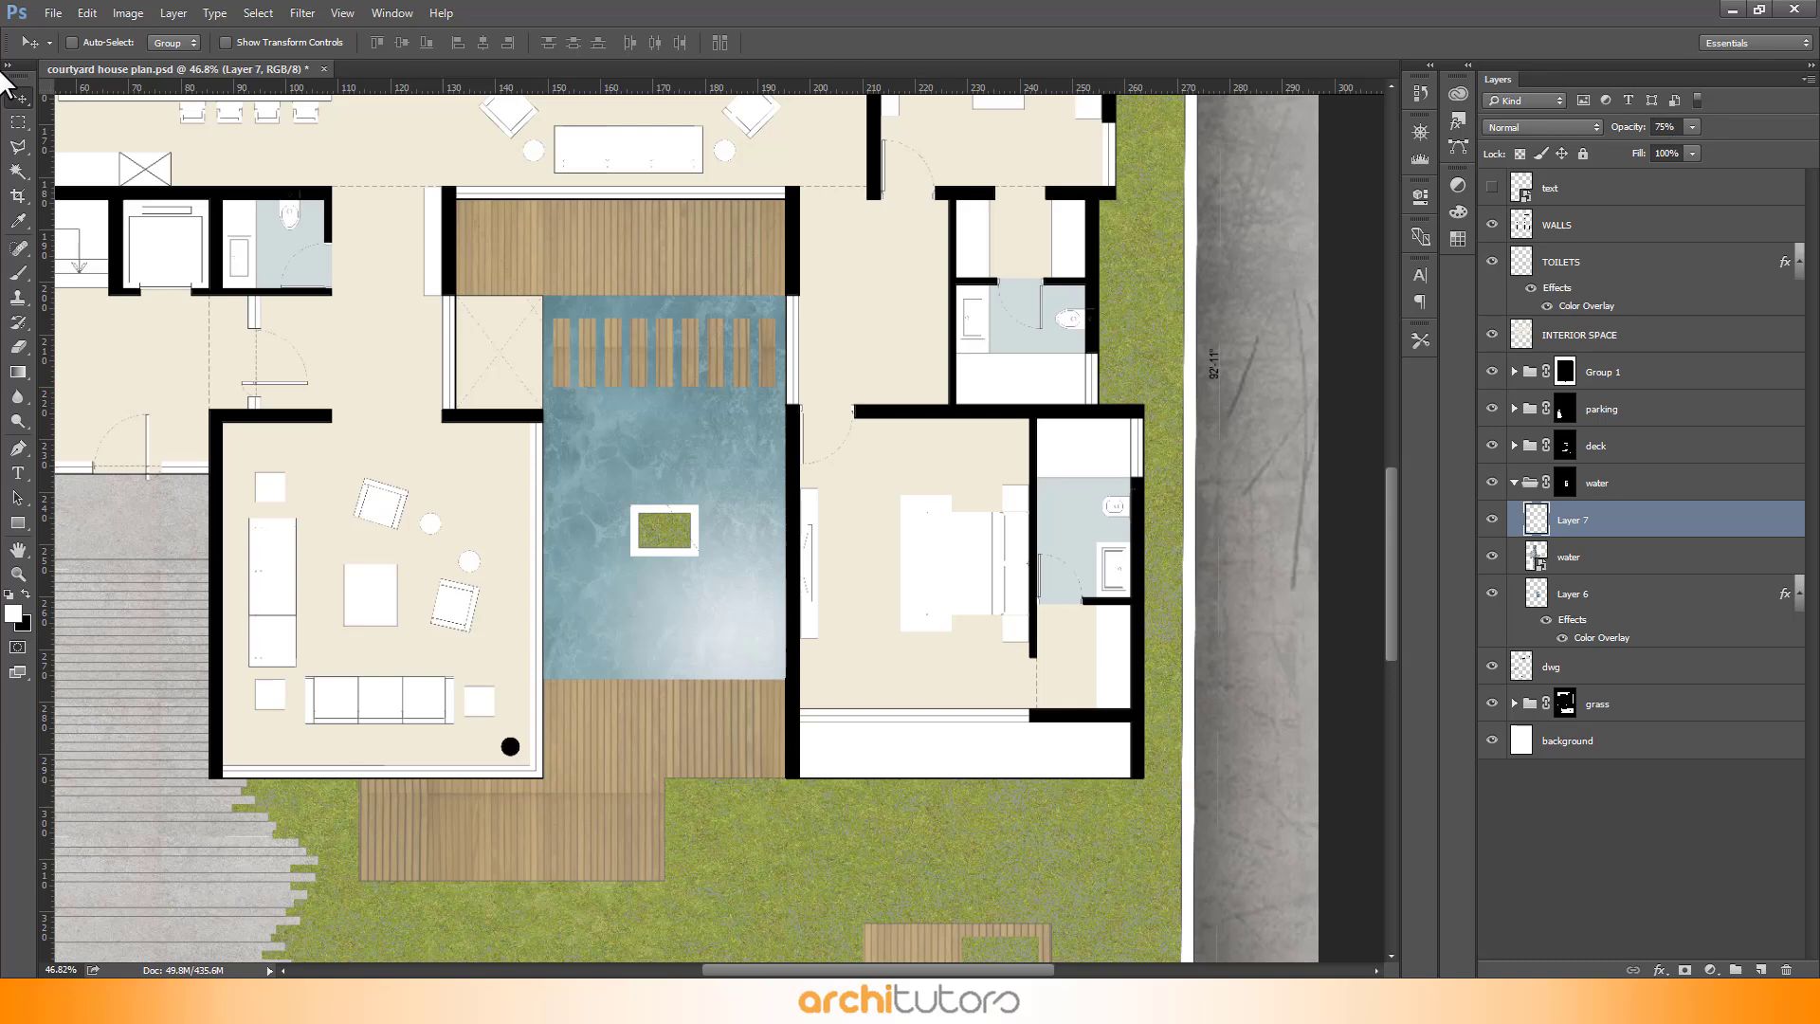
mouse_move(745, 572)
mouse_down()
mouse_move(736, 549)
mouse_move(732, 574)
mouse_move(755, 565)
mouse_up()
scroll(657, 389, up, 2)
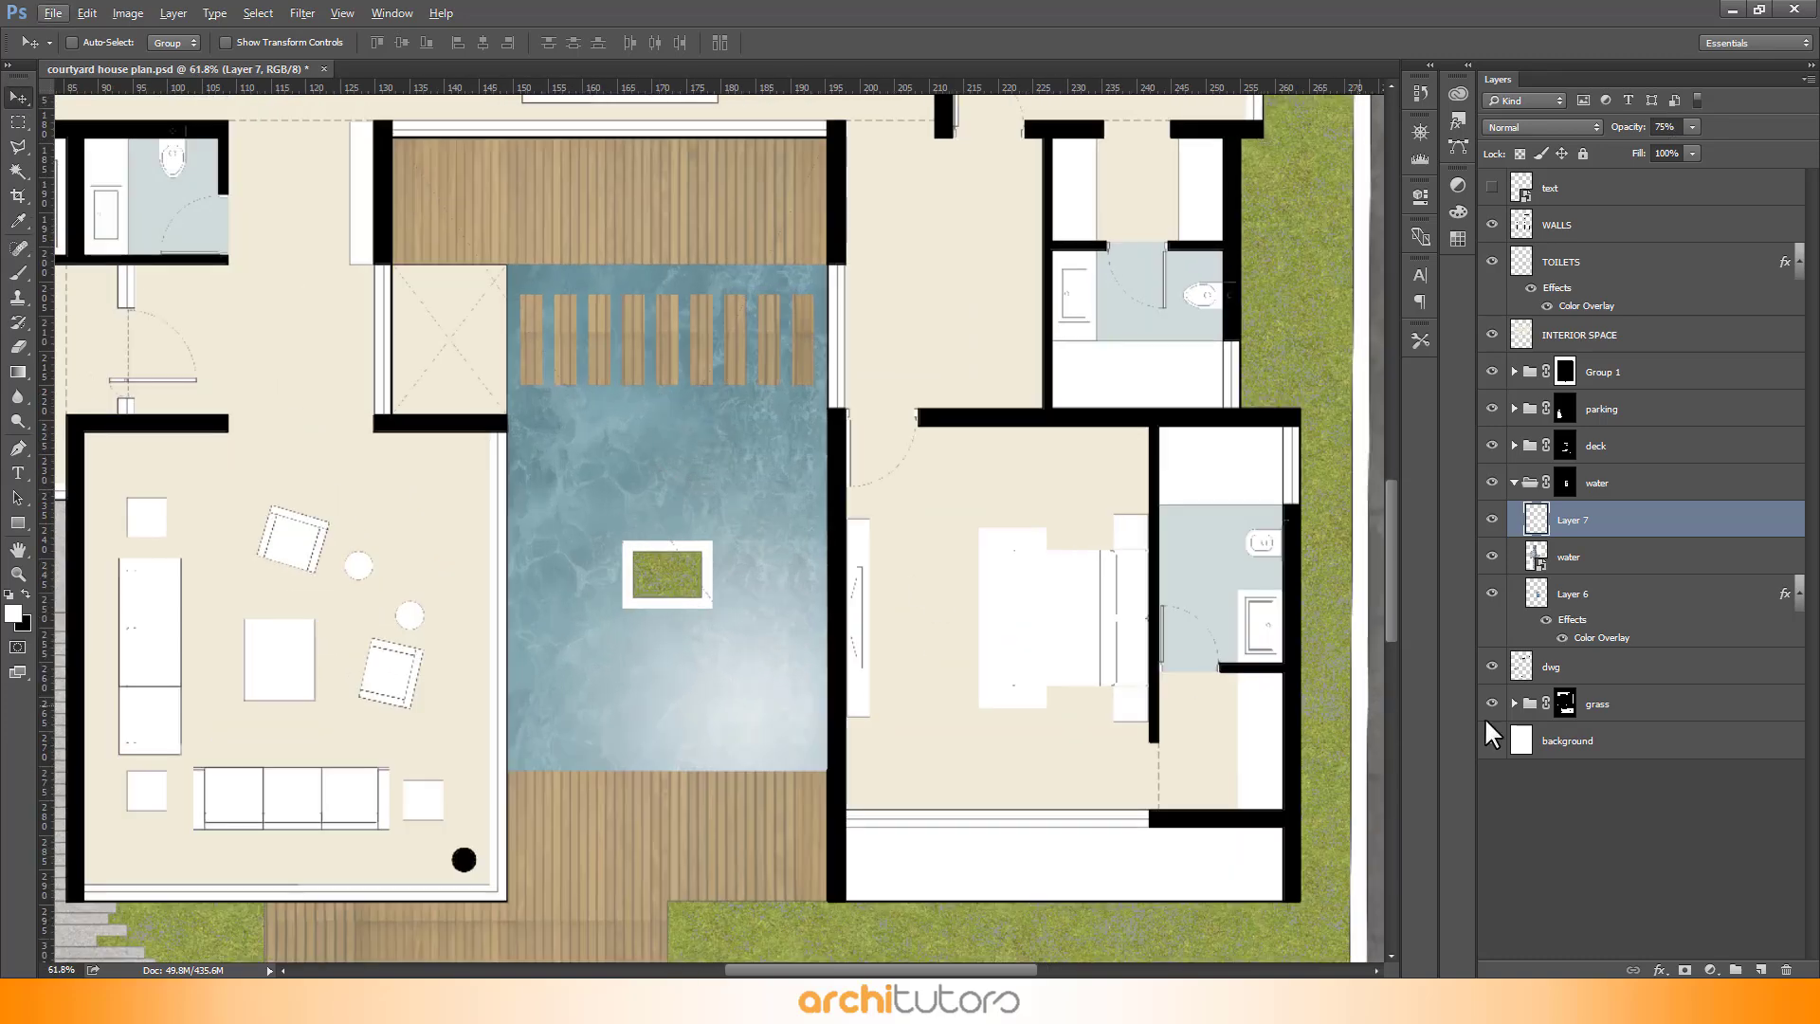
- Change Layer 6's Color Overlay colour to a muted blue, #628fa6
click(1709, 604)
double_click(1709, 604)
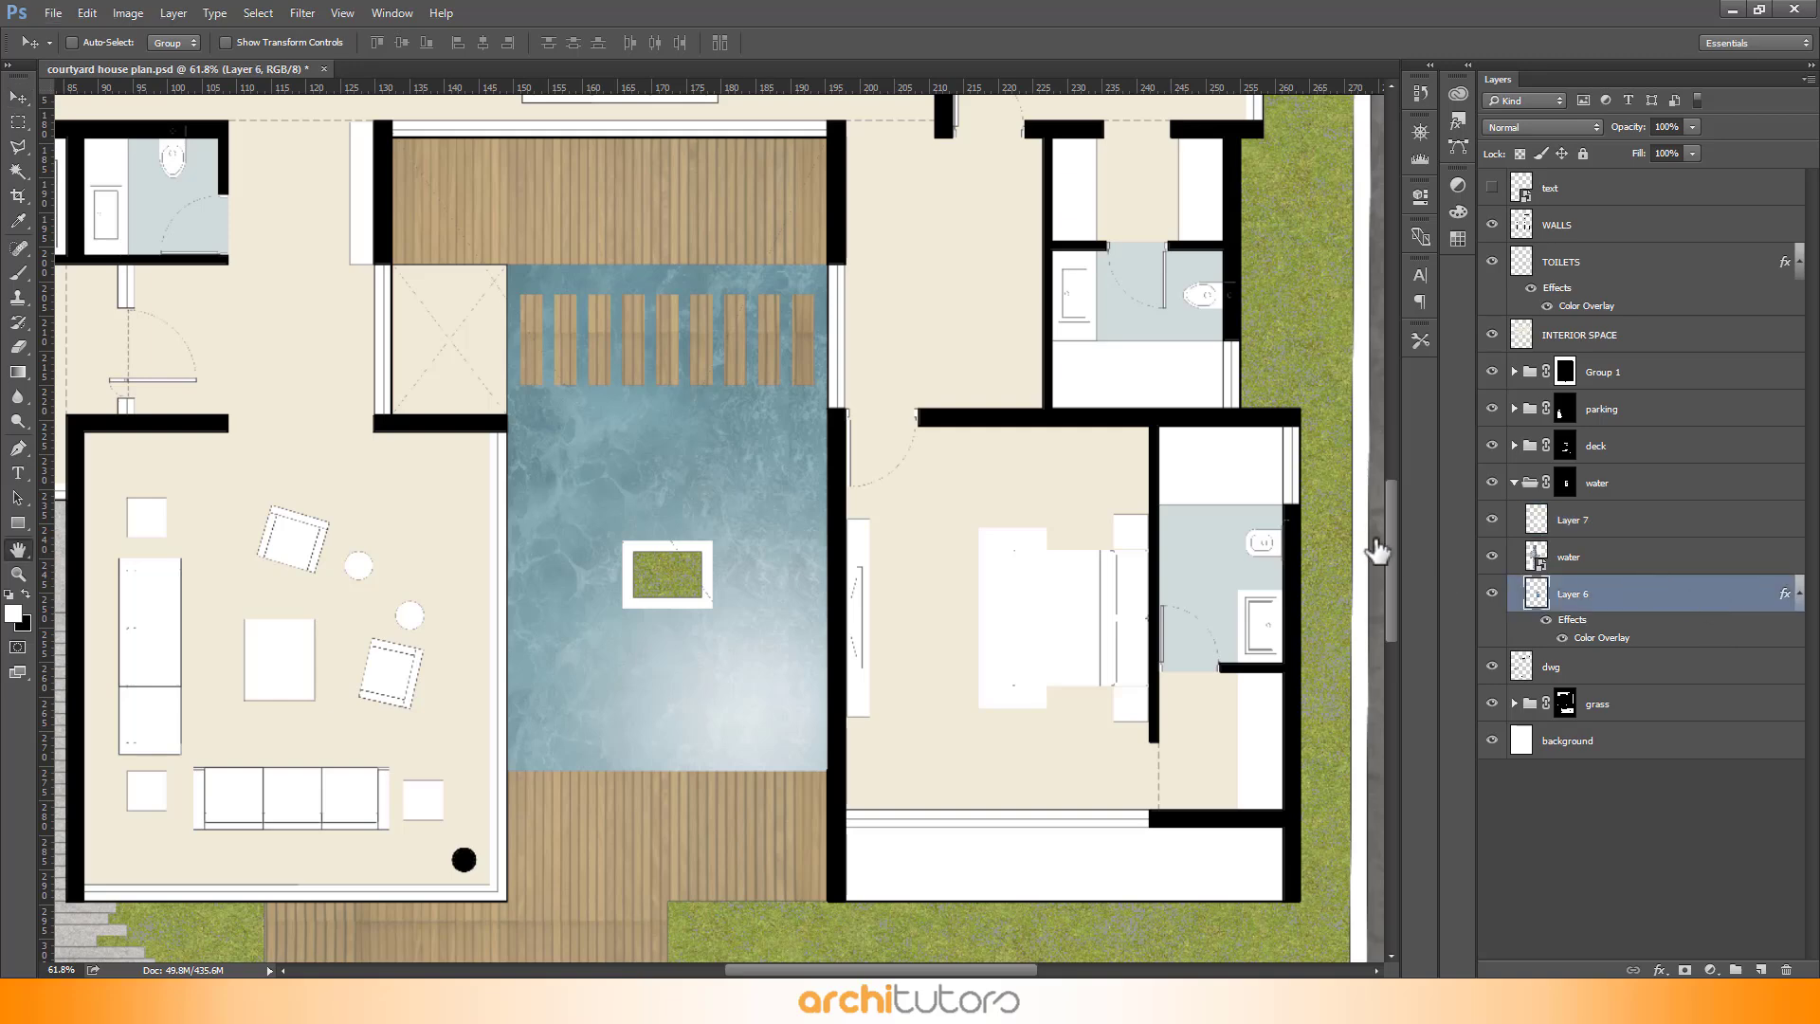
click(953, 458)
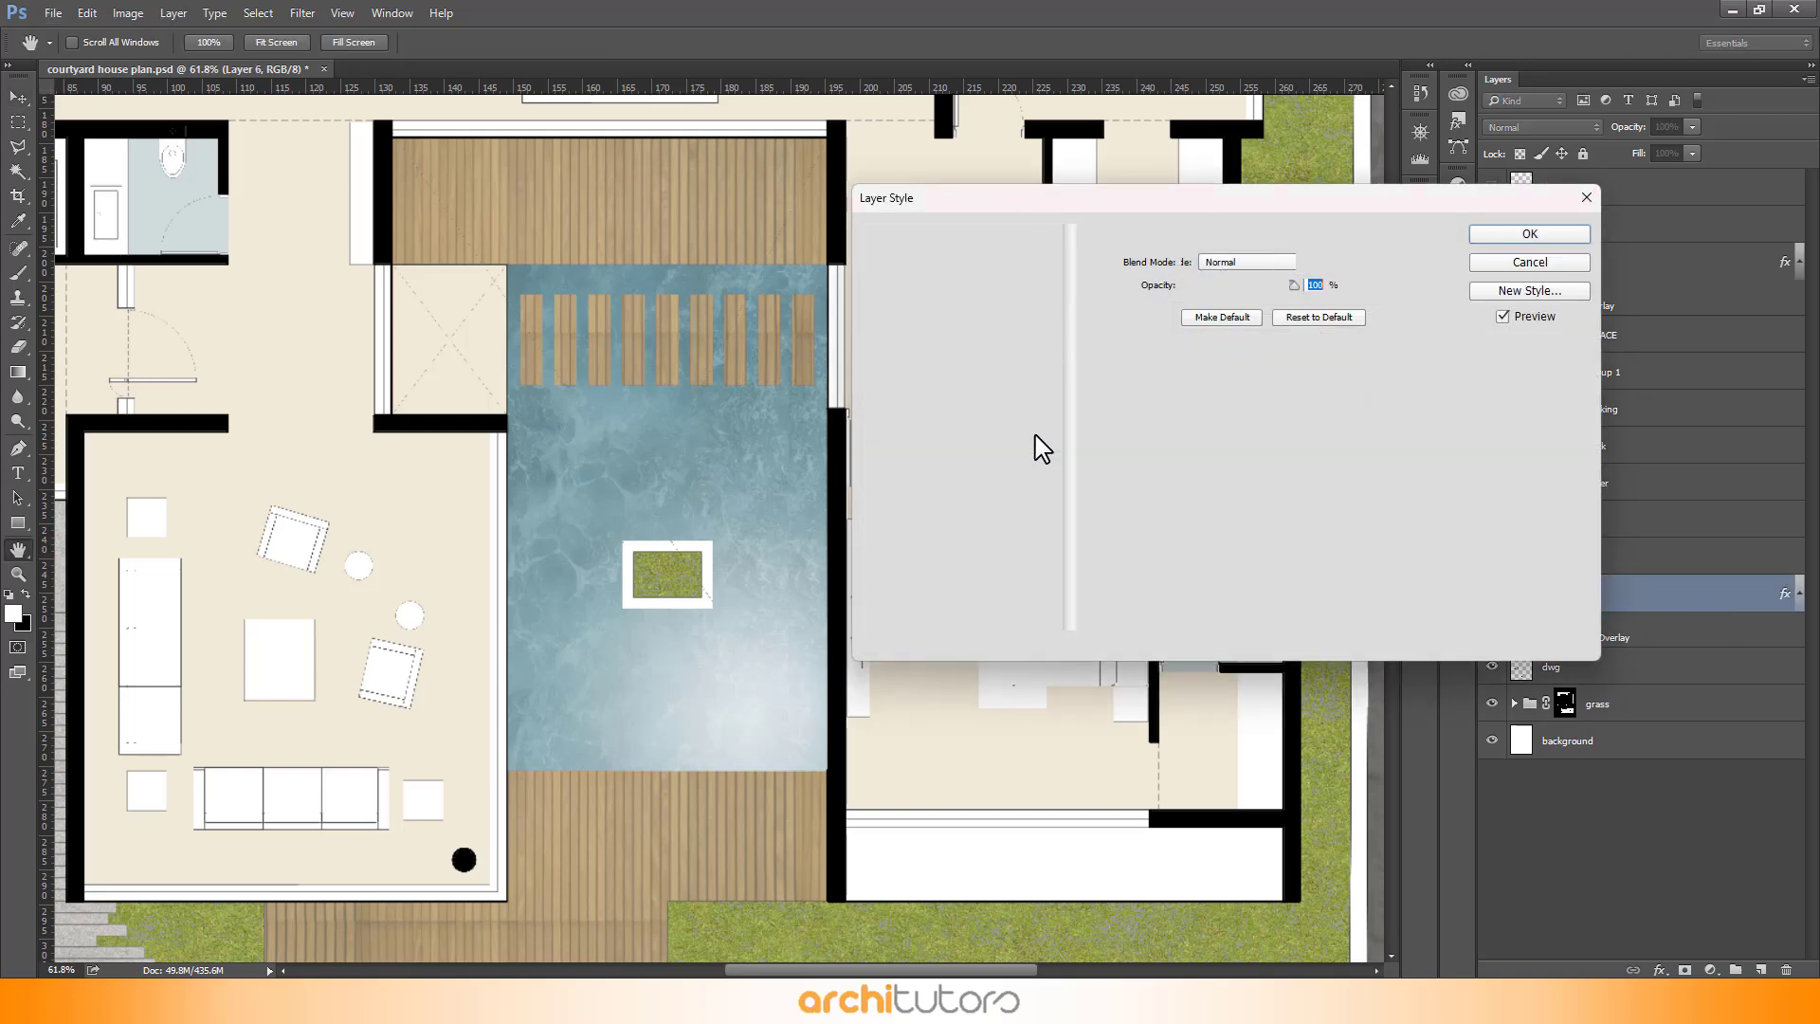
click(1312, 266)
click(1218, 386)
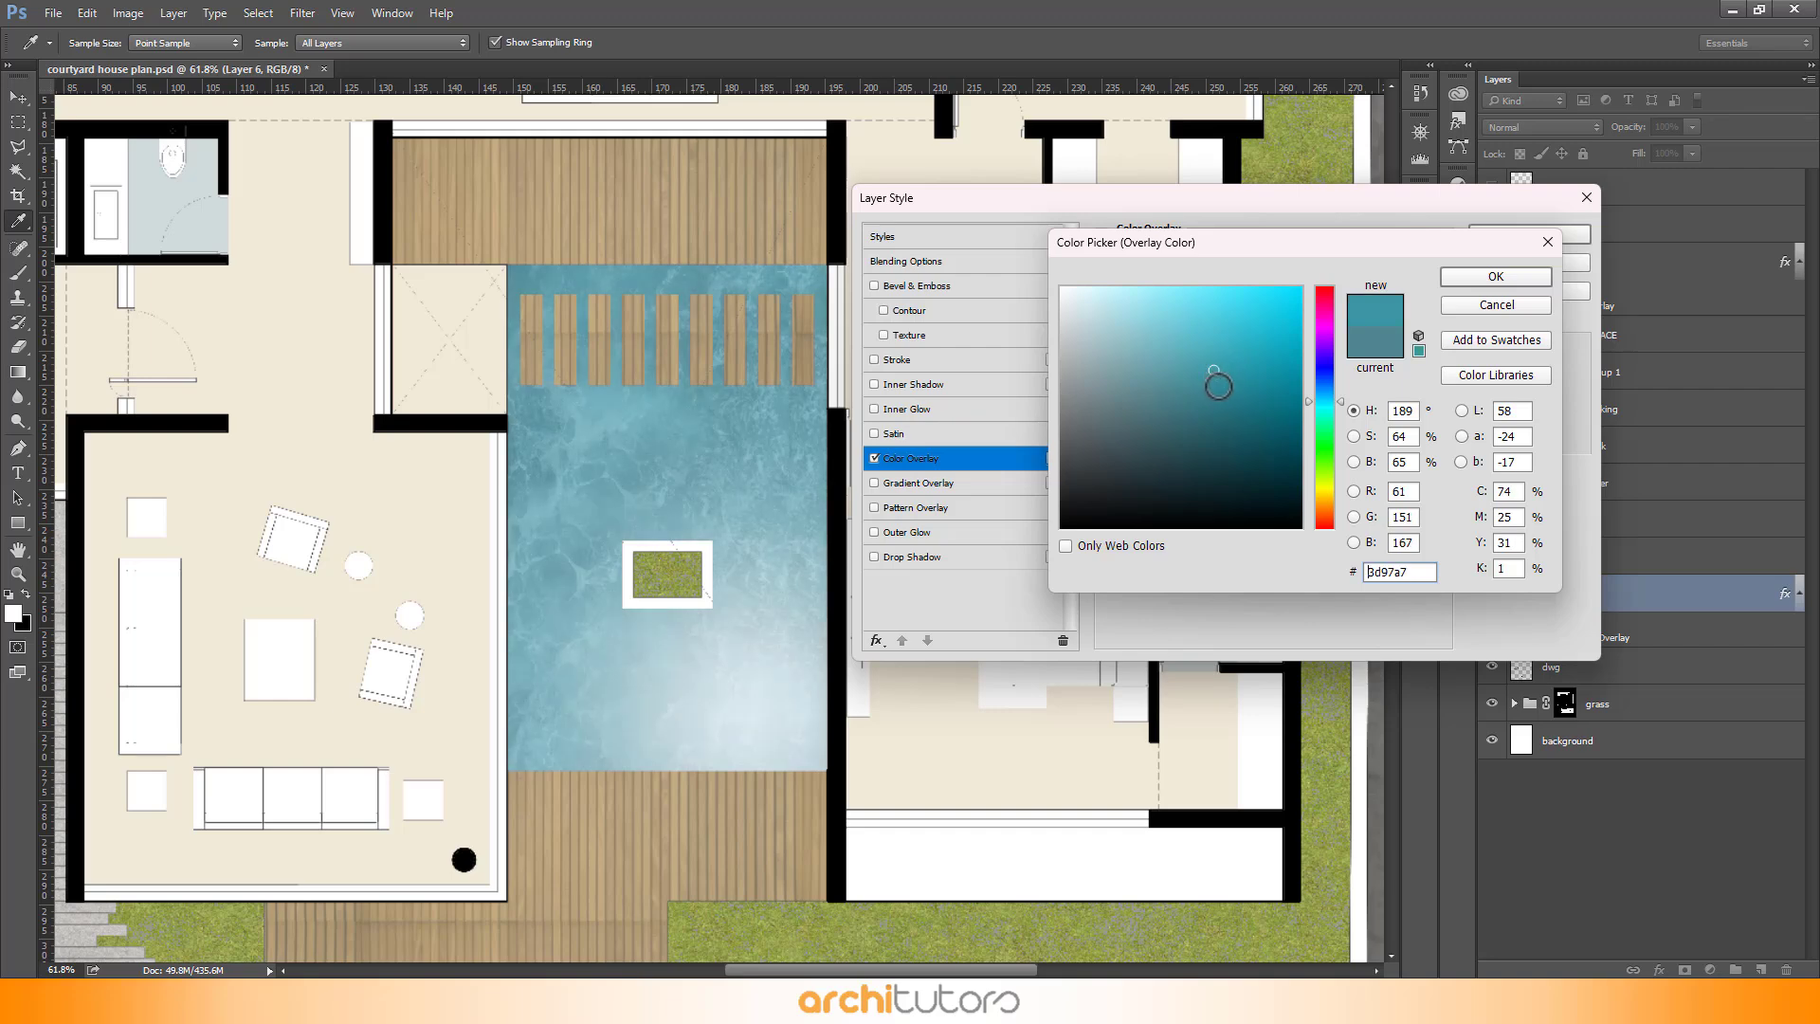
drag(1201, 372, 1171, 382)
drag(1169, 382, 1159, 371)
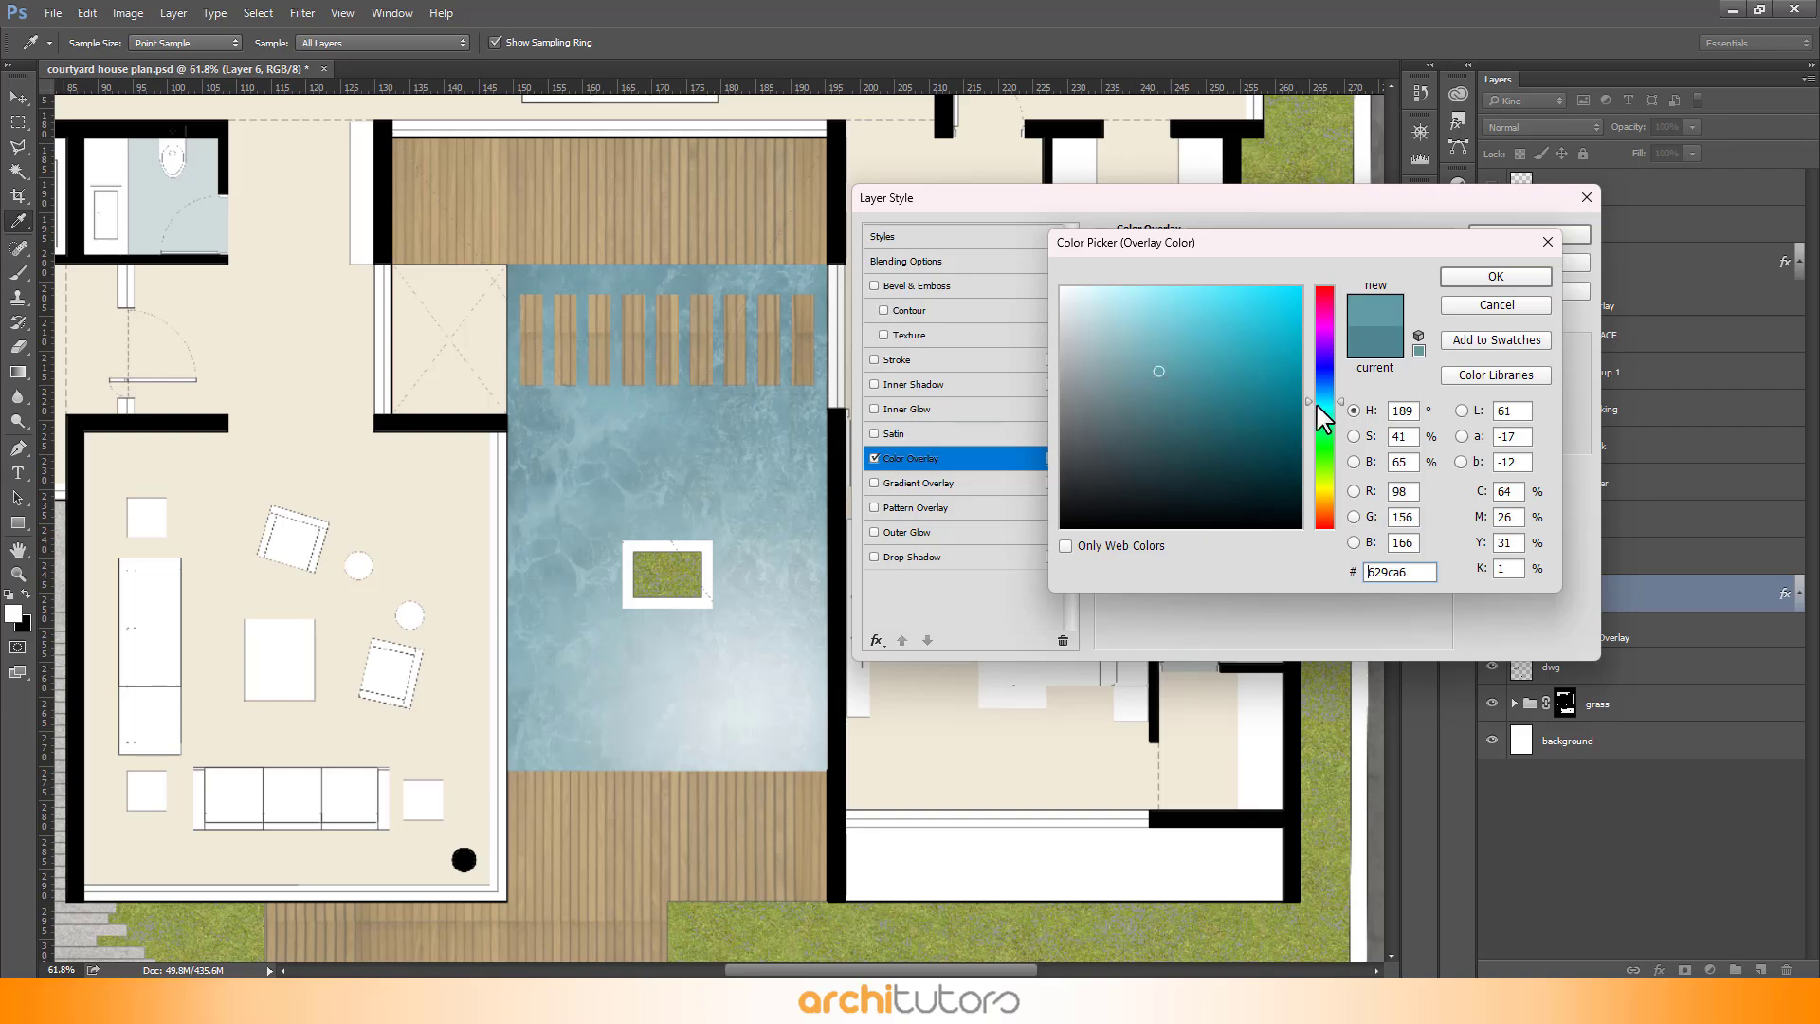
drag(1317, 406, 1307, 392)
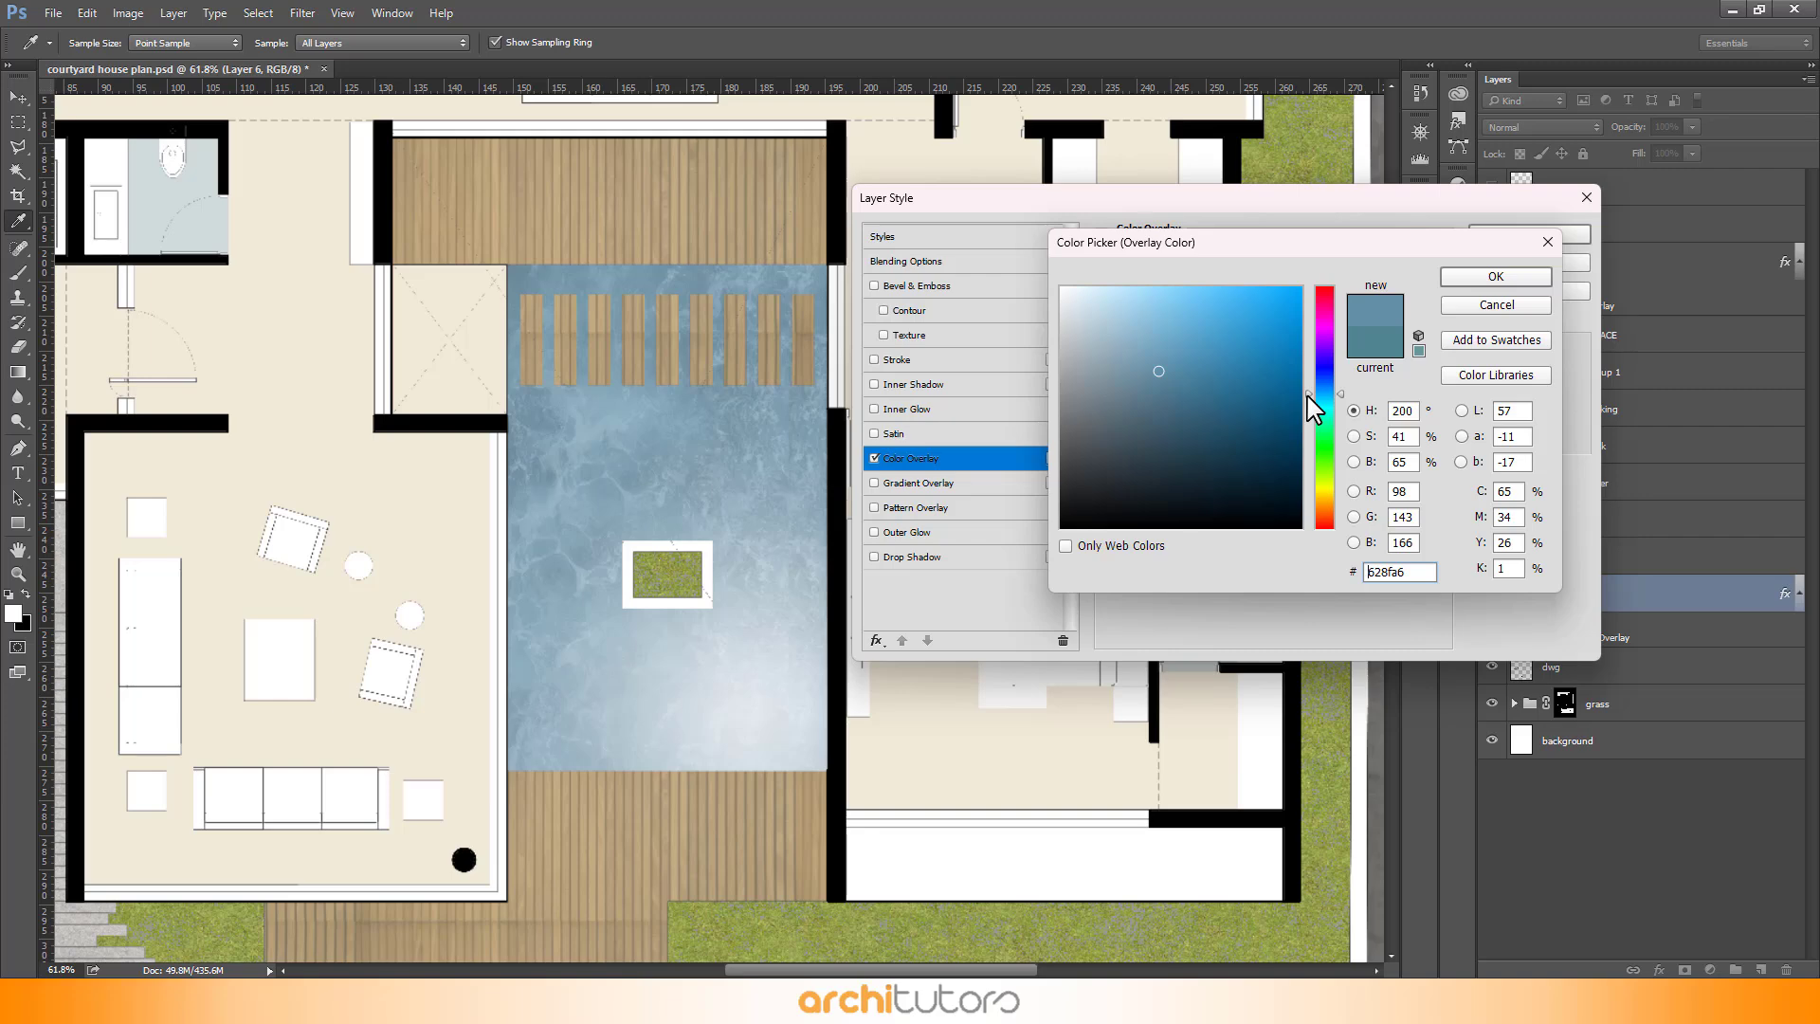
click(1178, 366)
click(1496, 276)
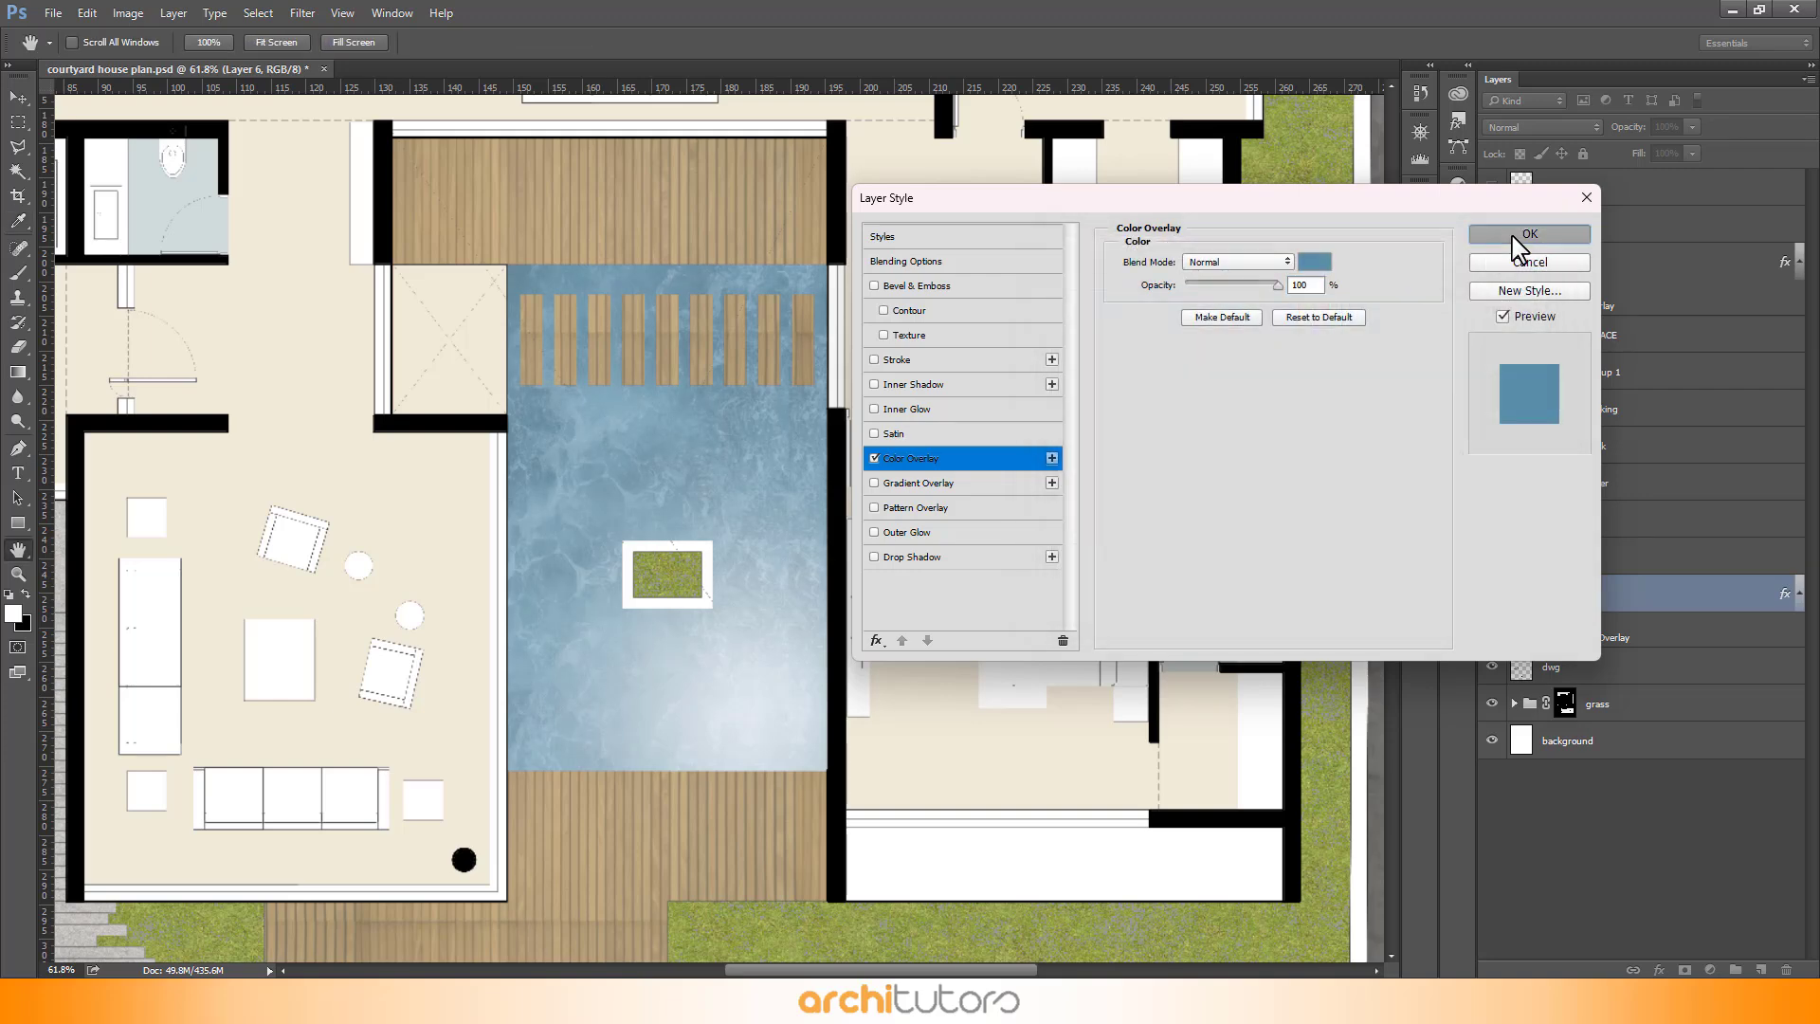
click(1522, 234)
- Set the water texture layer's opacity to 50% and its blend mode to Lighten
click(1654, 559)
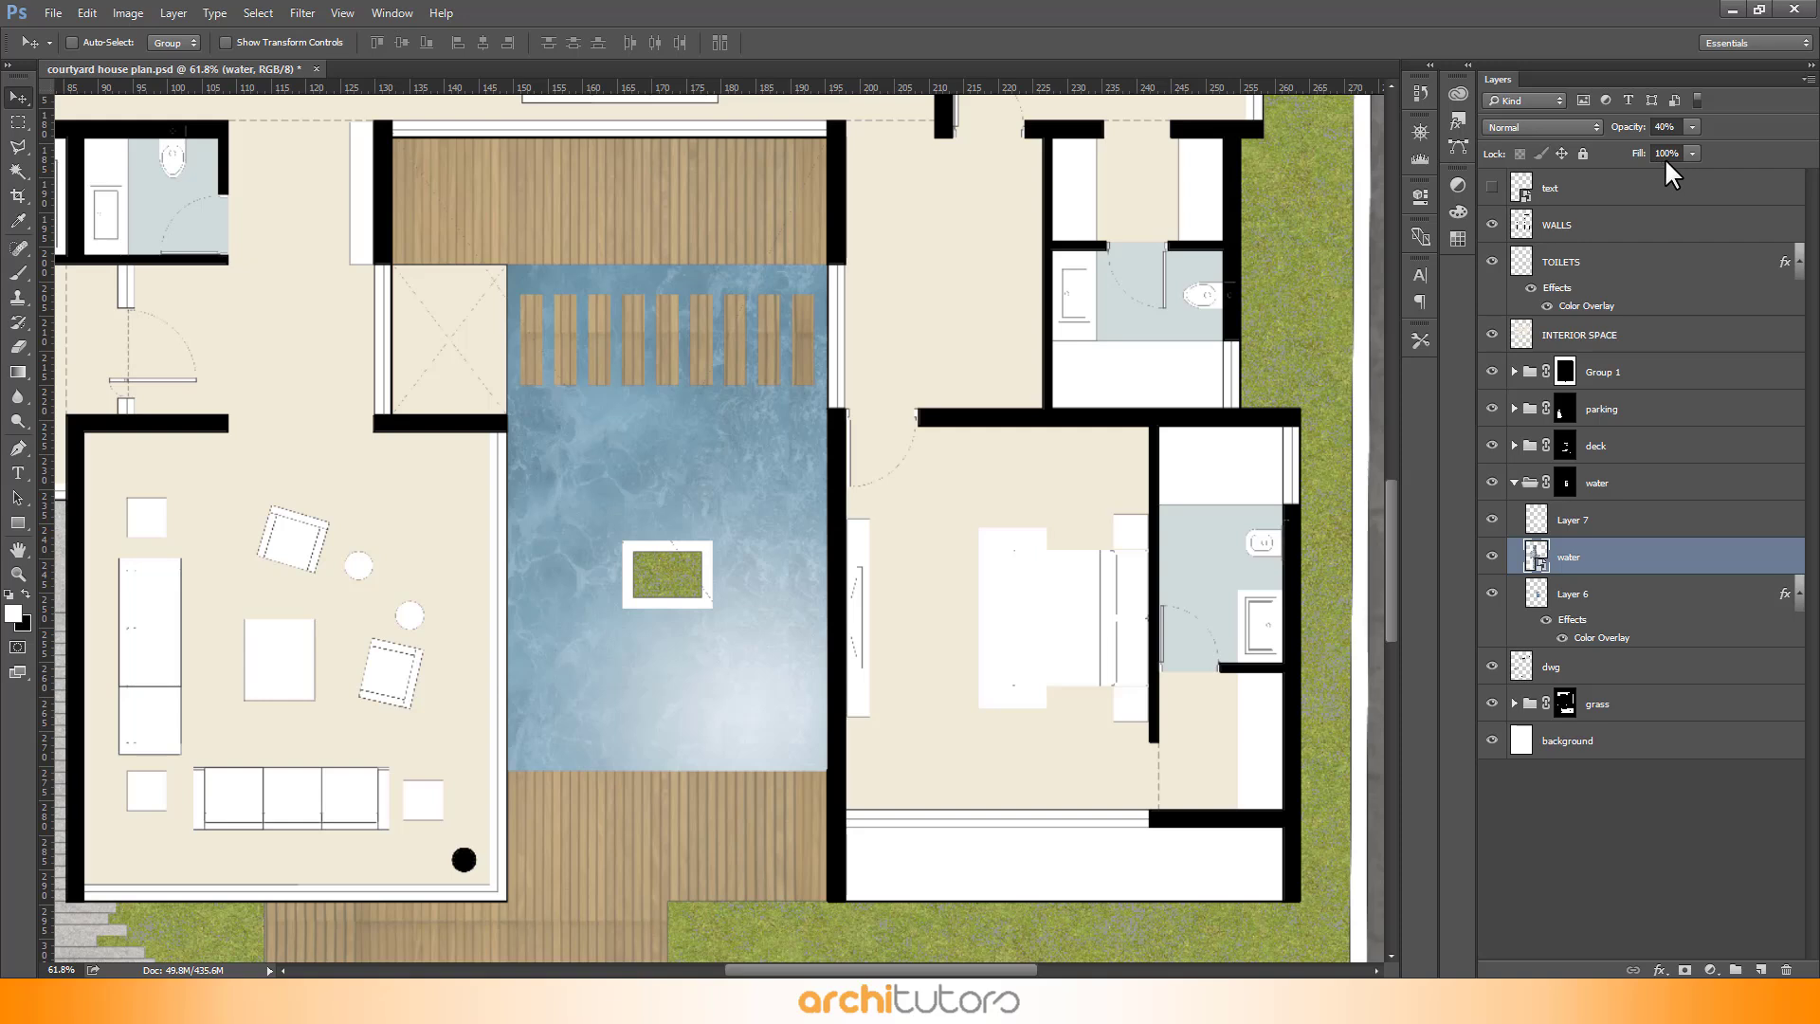
click(1664, 127)
text(50)
key(Return)
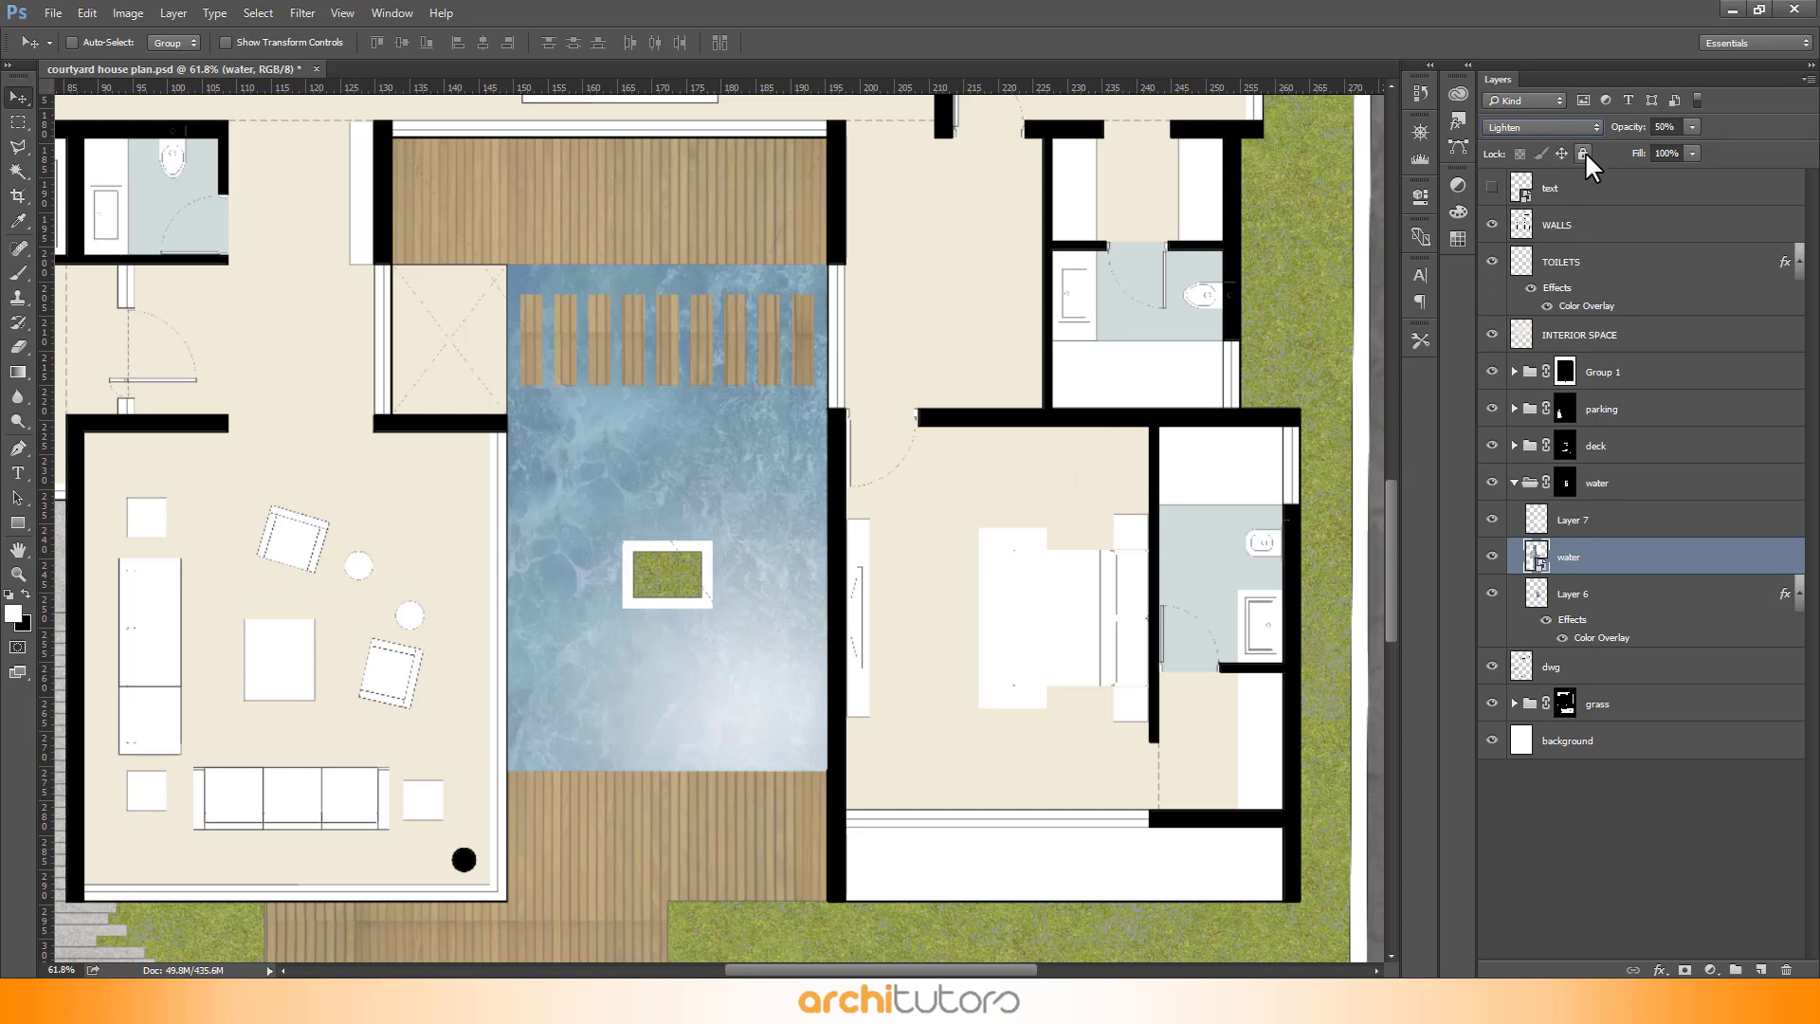
click(1569, 133)
click(1569, 141)
scroll(818, 488, down, 3)
scroll(842, 493, down, 5)
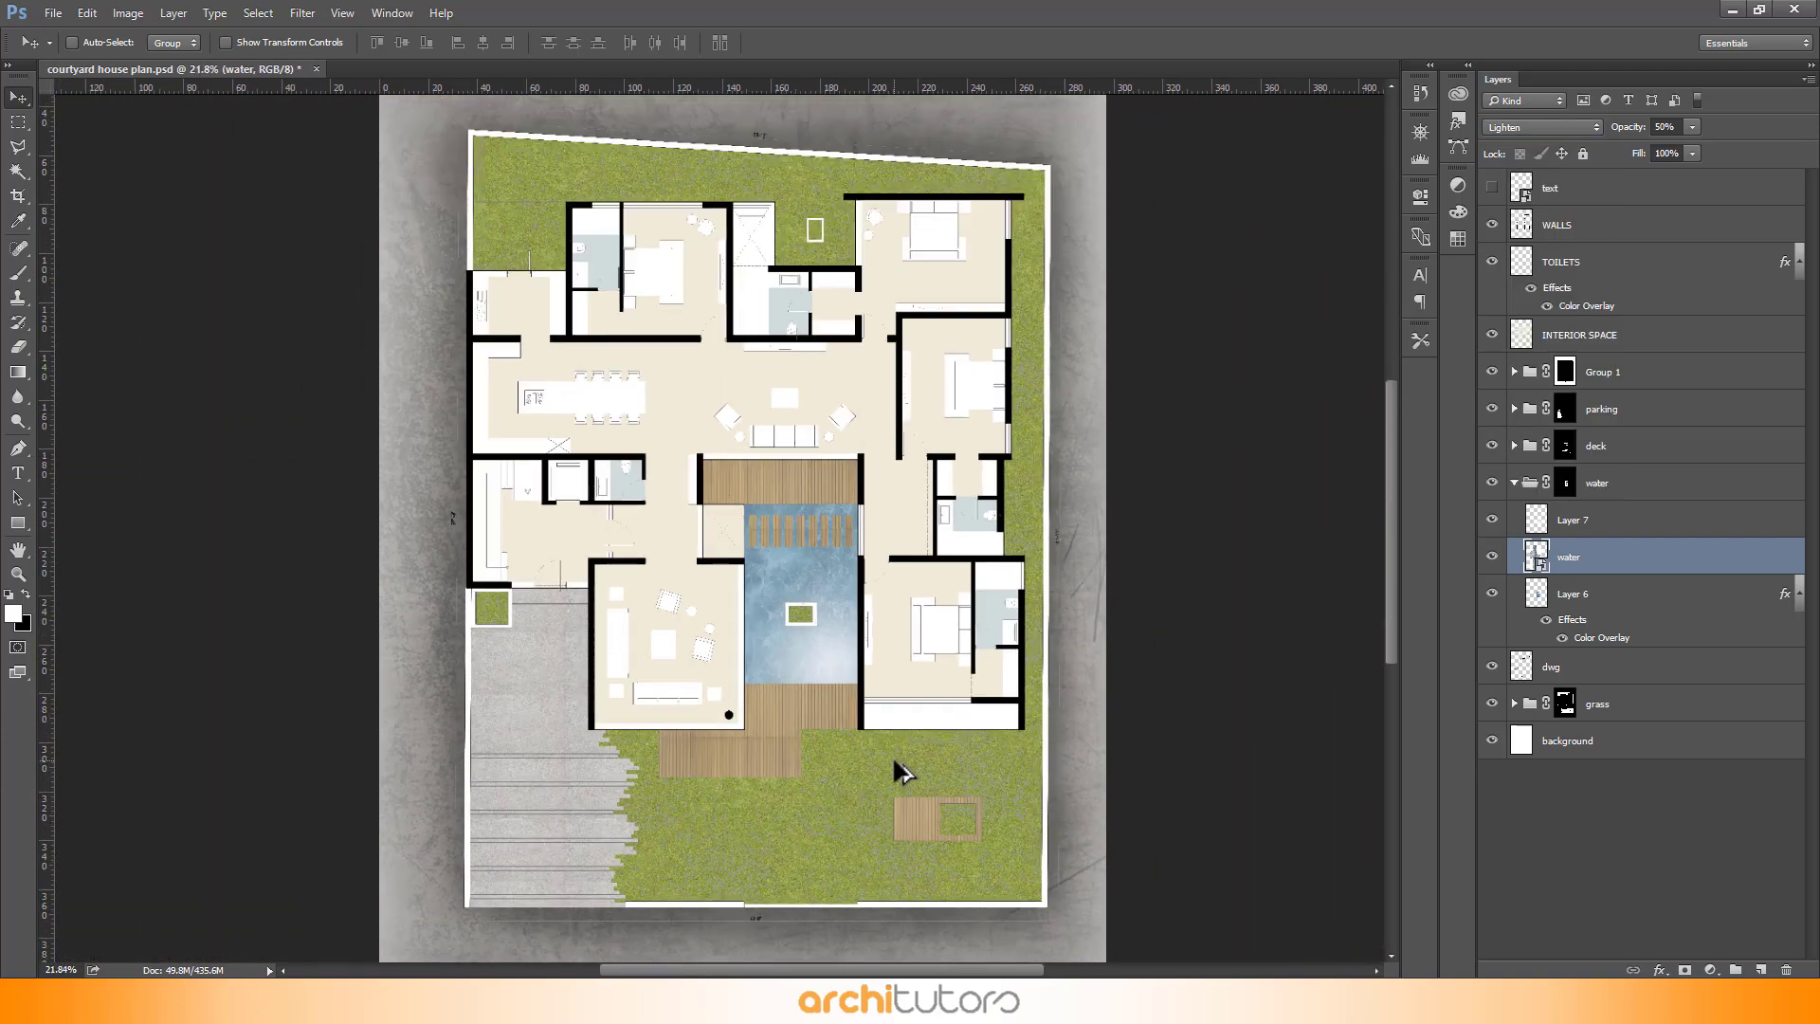
scroll(781, 488, up, 2)
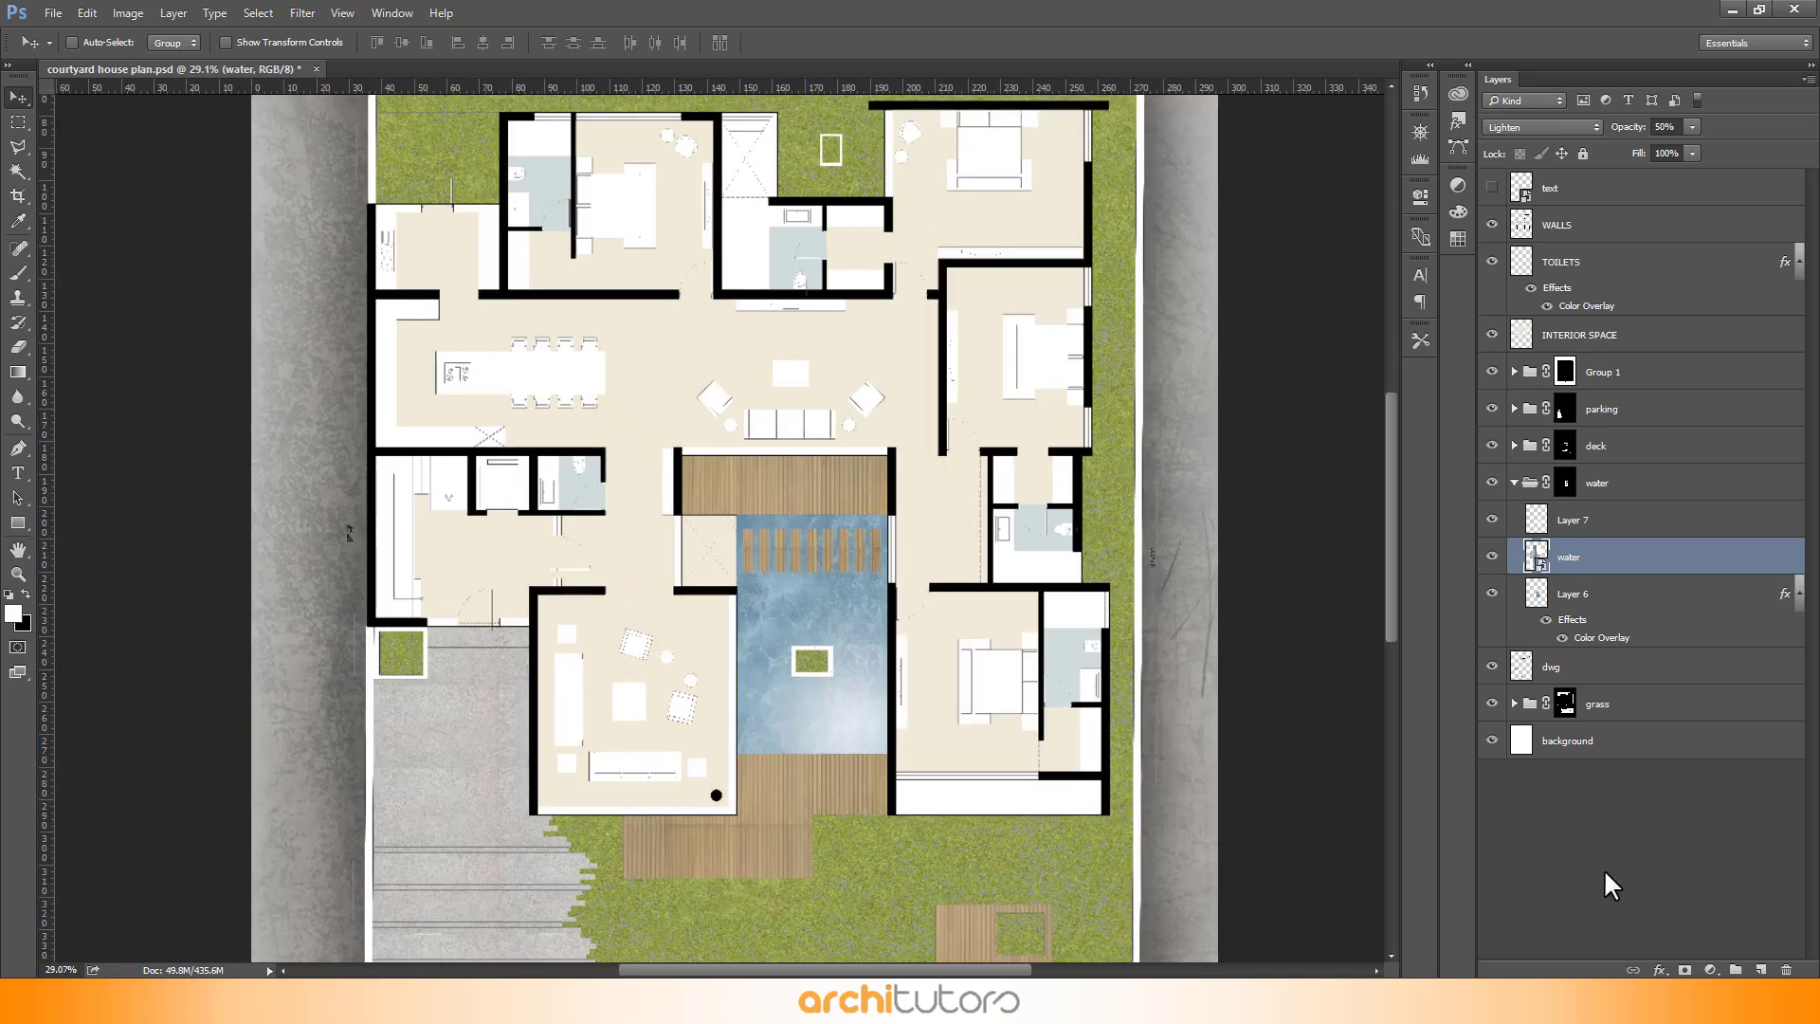
scroll(650, 347, down, 3)
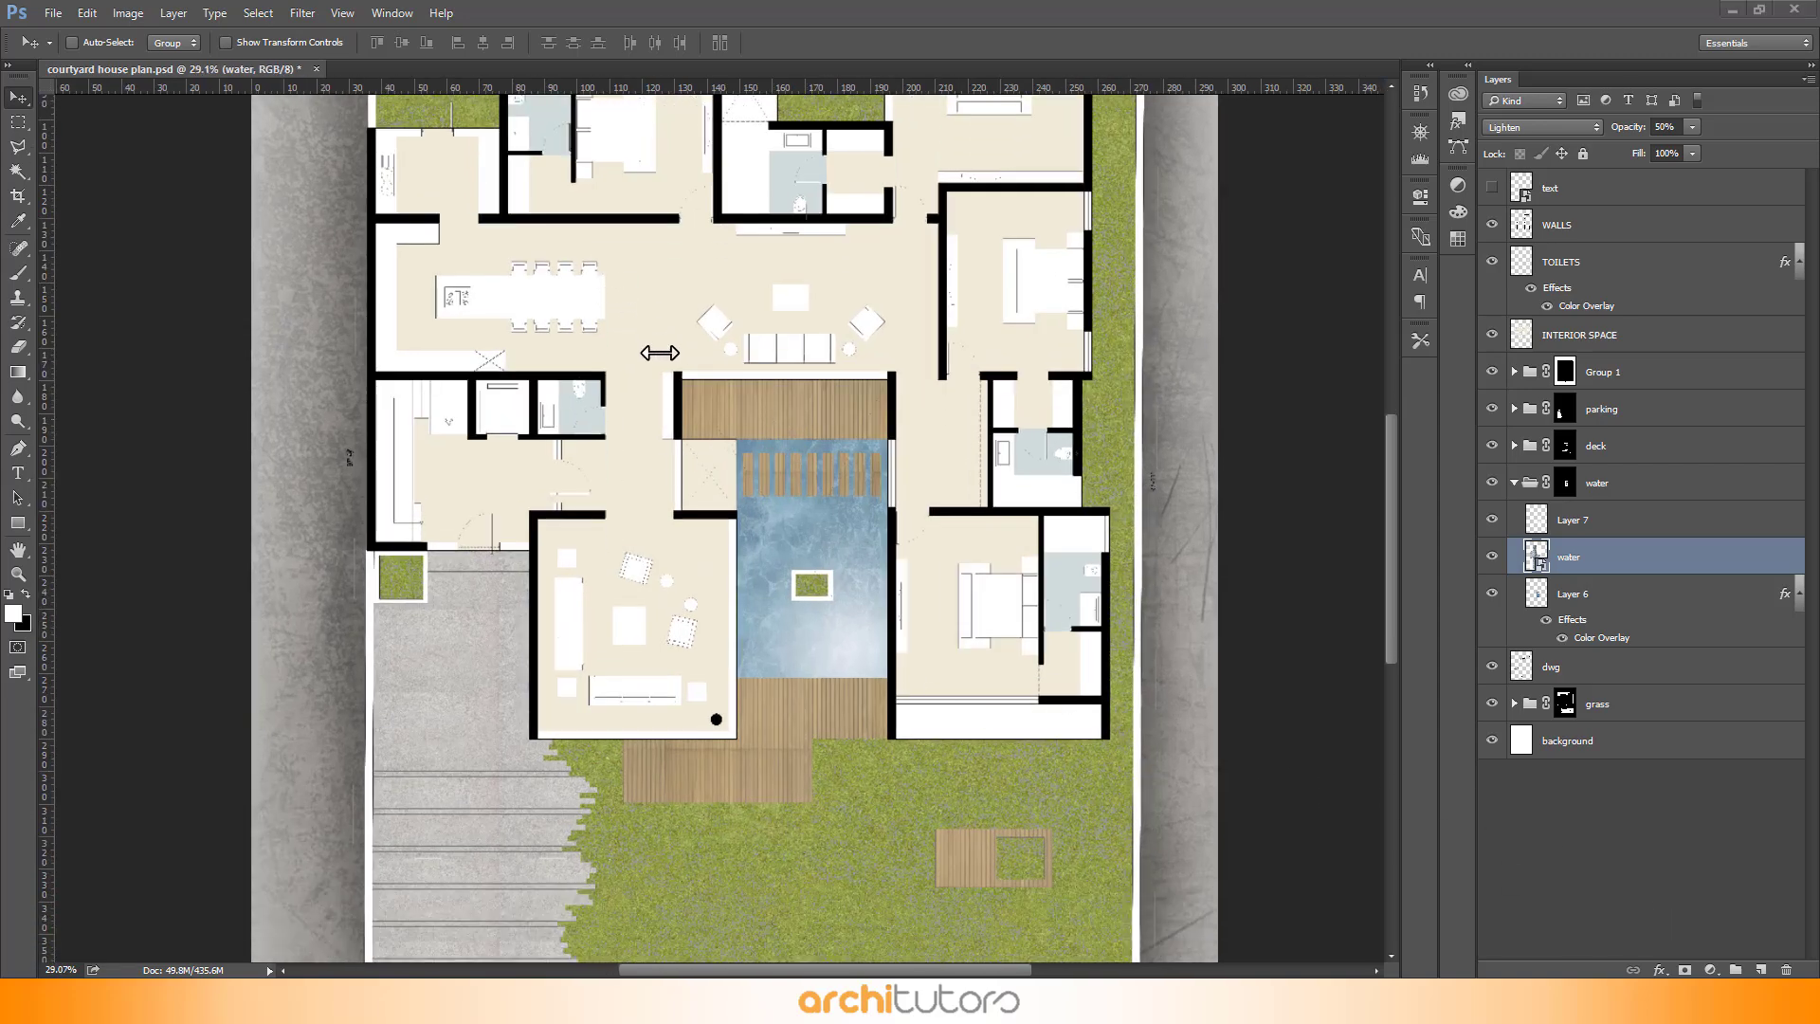
scroll(702, 478, down, 4)
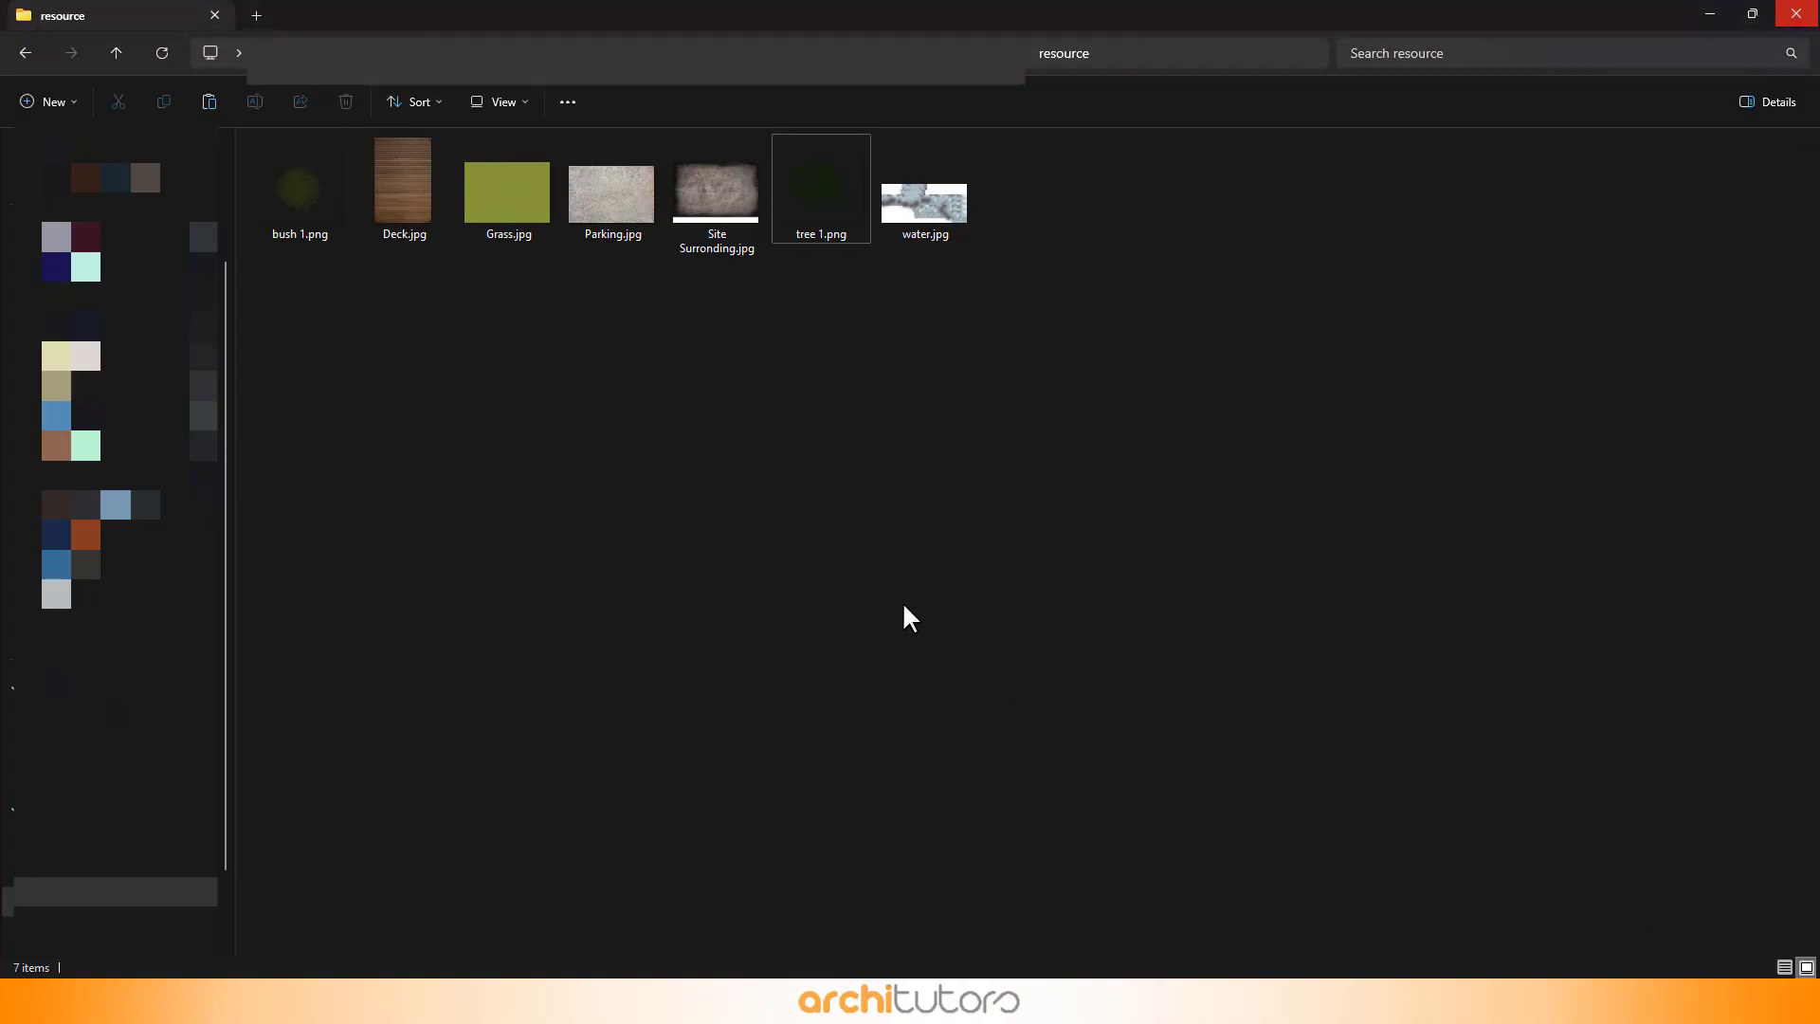
- Place a tree image into the top-left grass corner of the plan and scale it up
drag(801, 199, 603, 341)
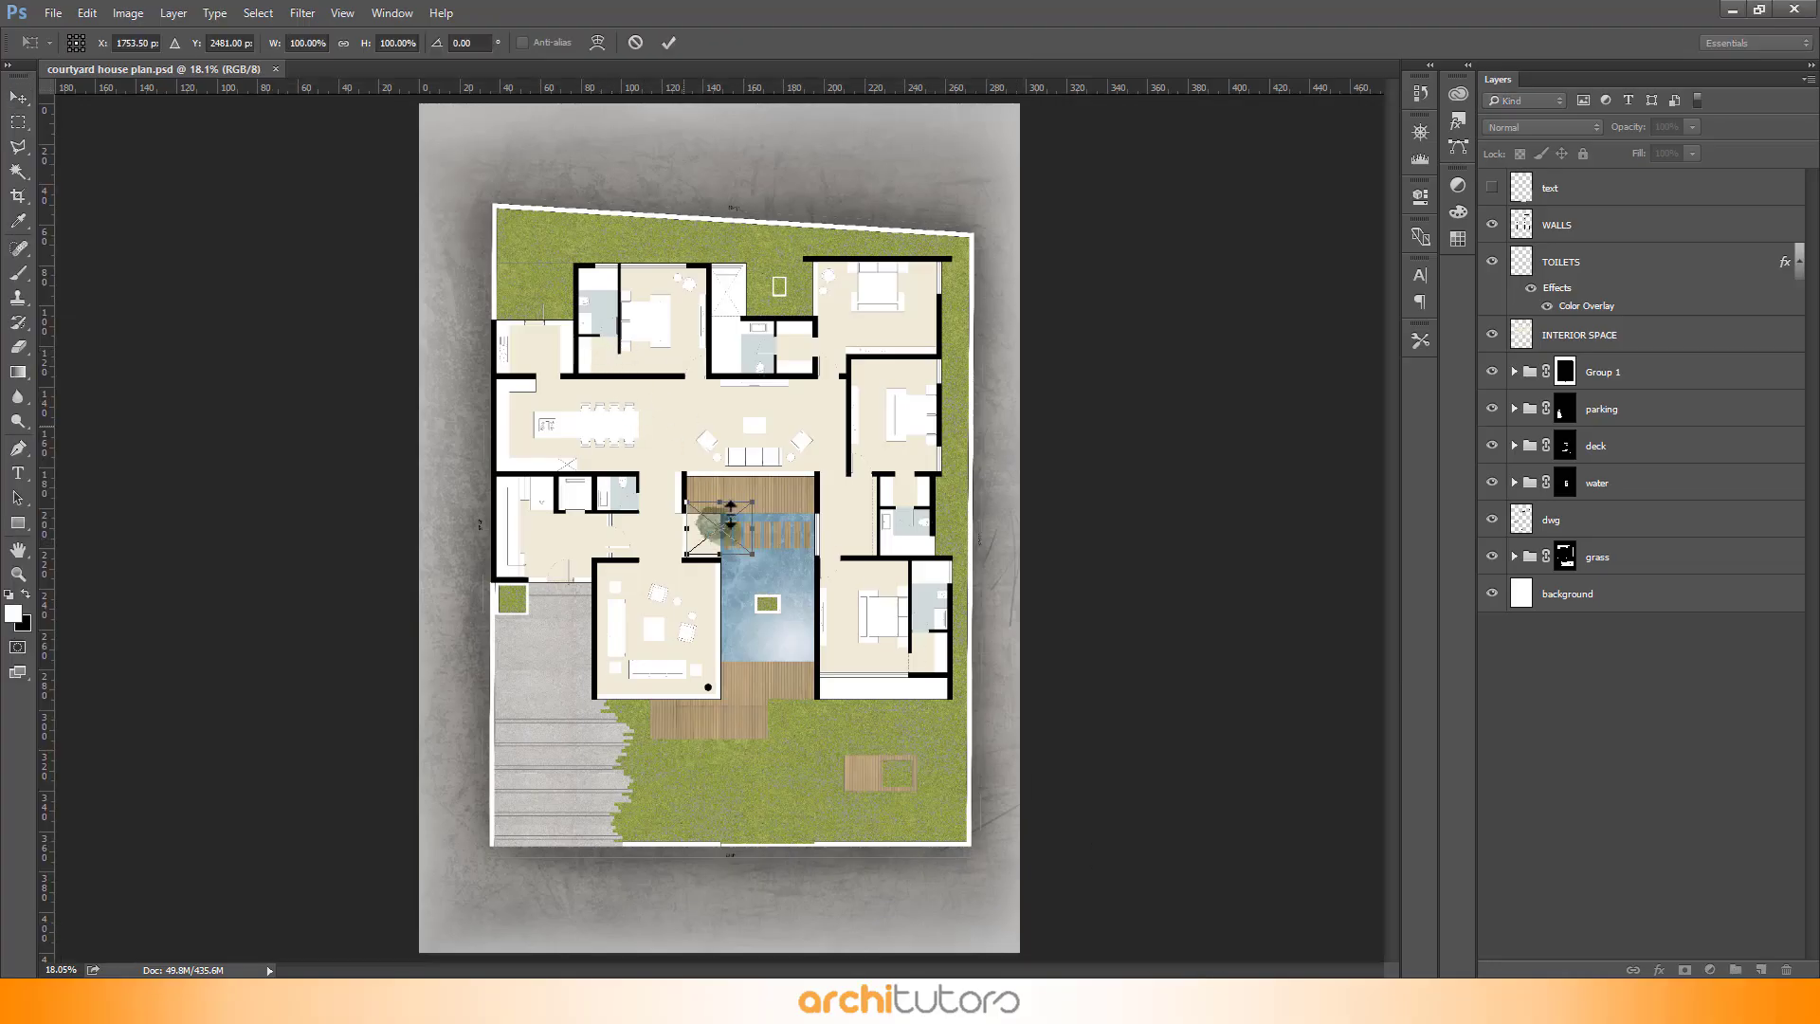
drag(738, 525, 539, 245)
scroll(511, 164, up, 2)
scroll(511, 165, up, 5)
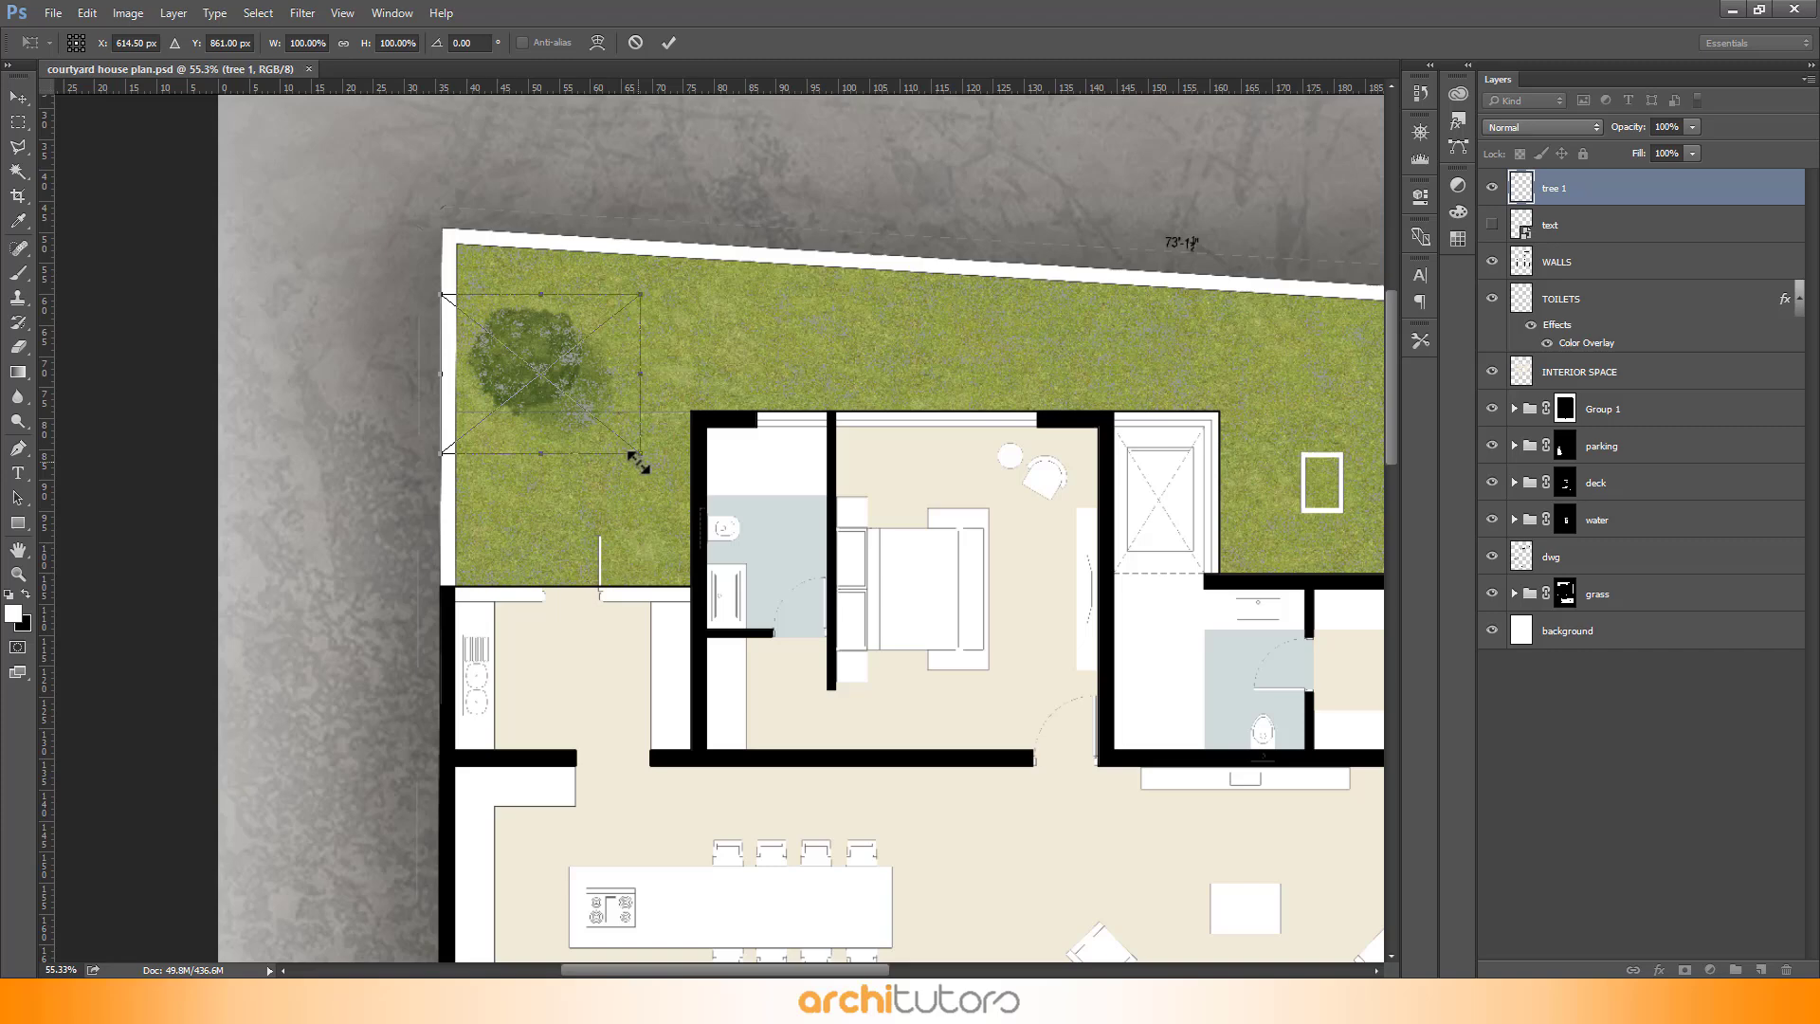
drag(640, 460, 726, 522)
click(668, 43)
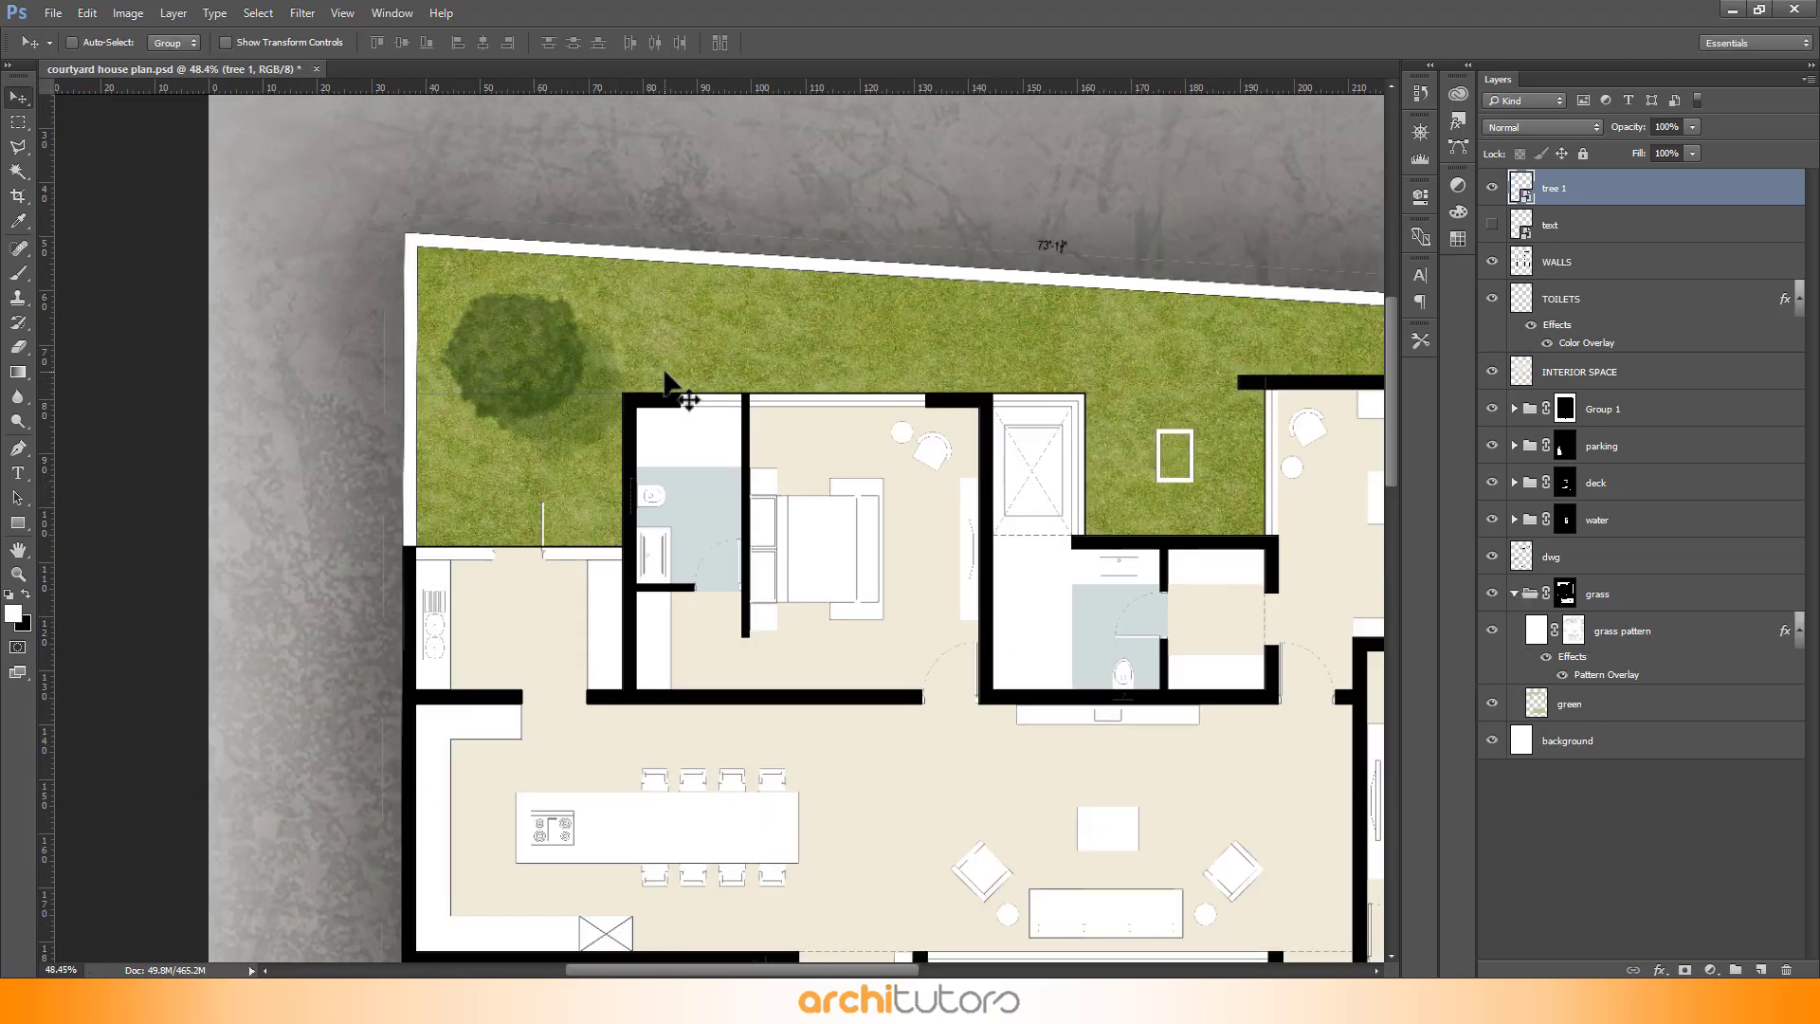
- Set the tree layer's opacity to 60%
right_click(544, 358)
click(569, 372)
drag(542, 378, 537, 377)
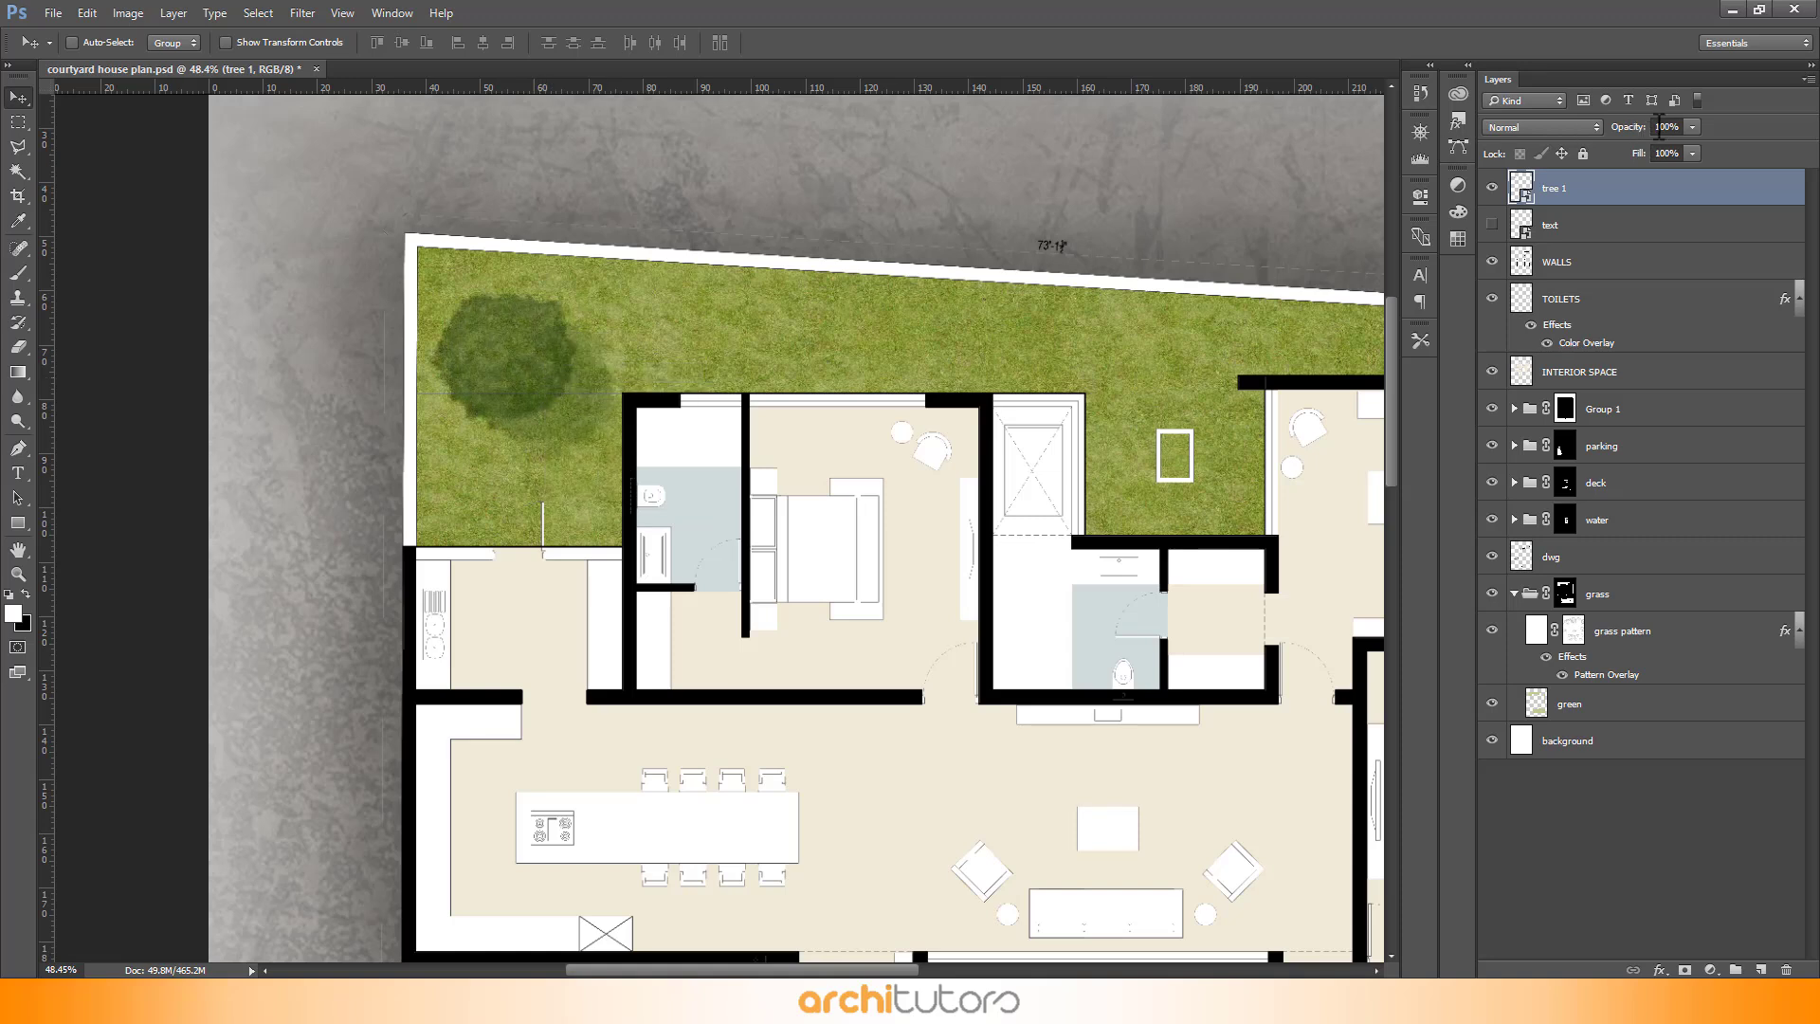
text(40)
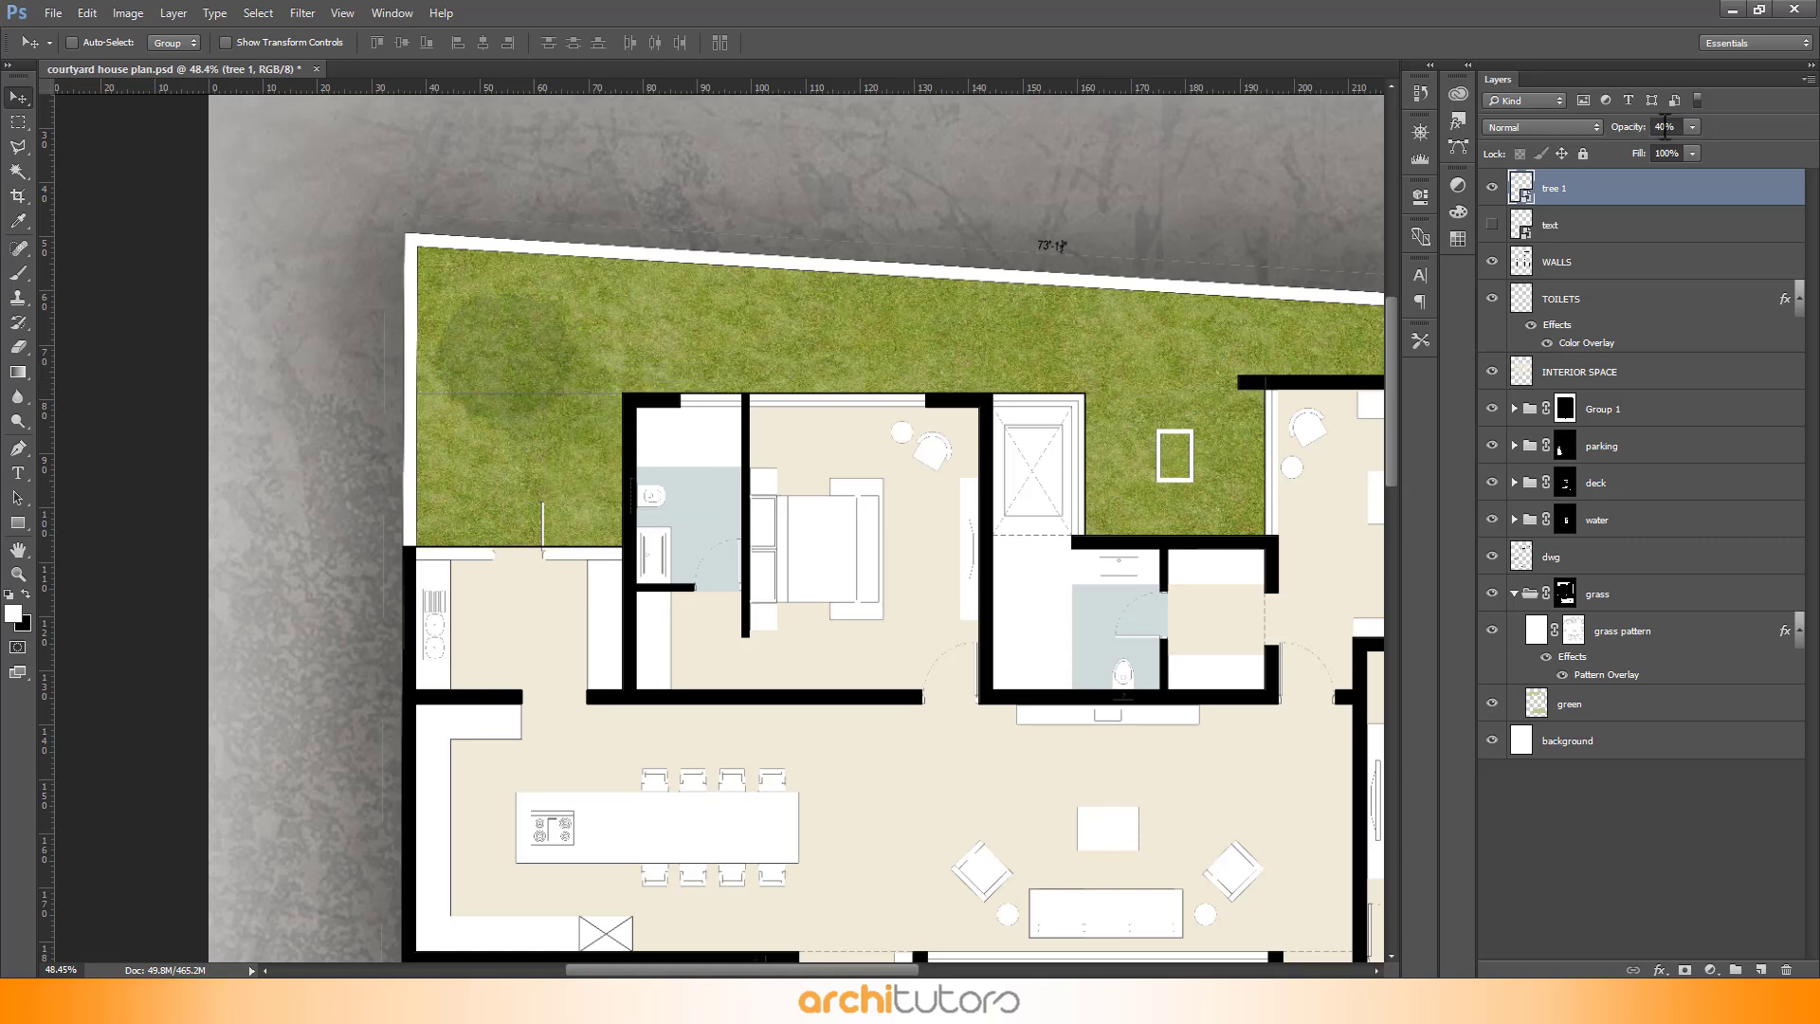
click(1664, 127)
text(60)
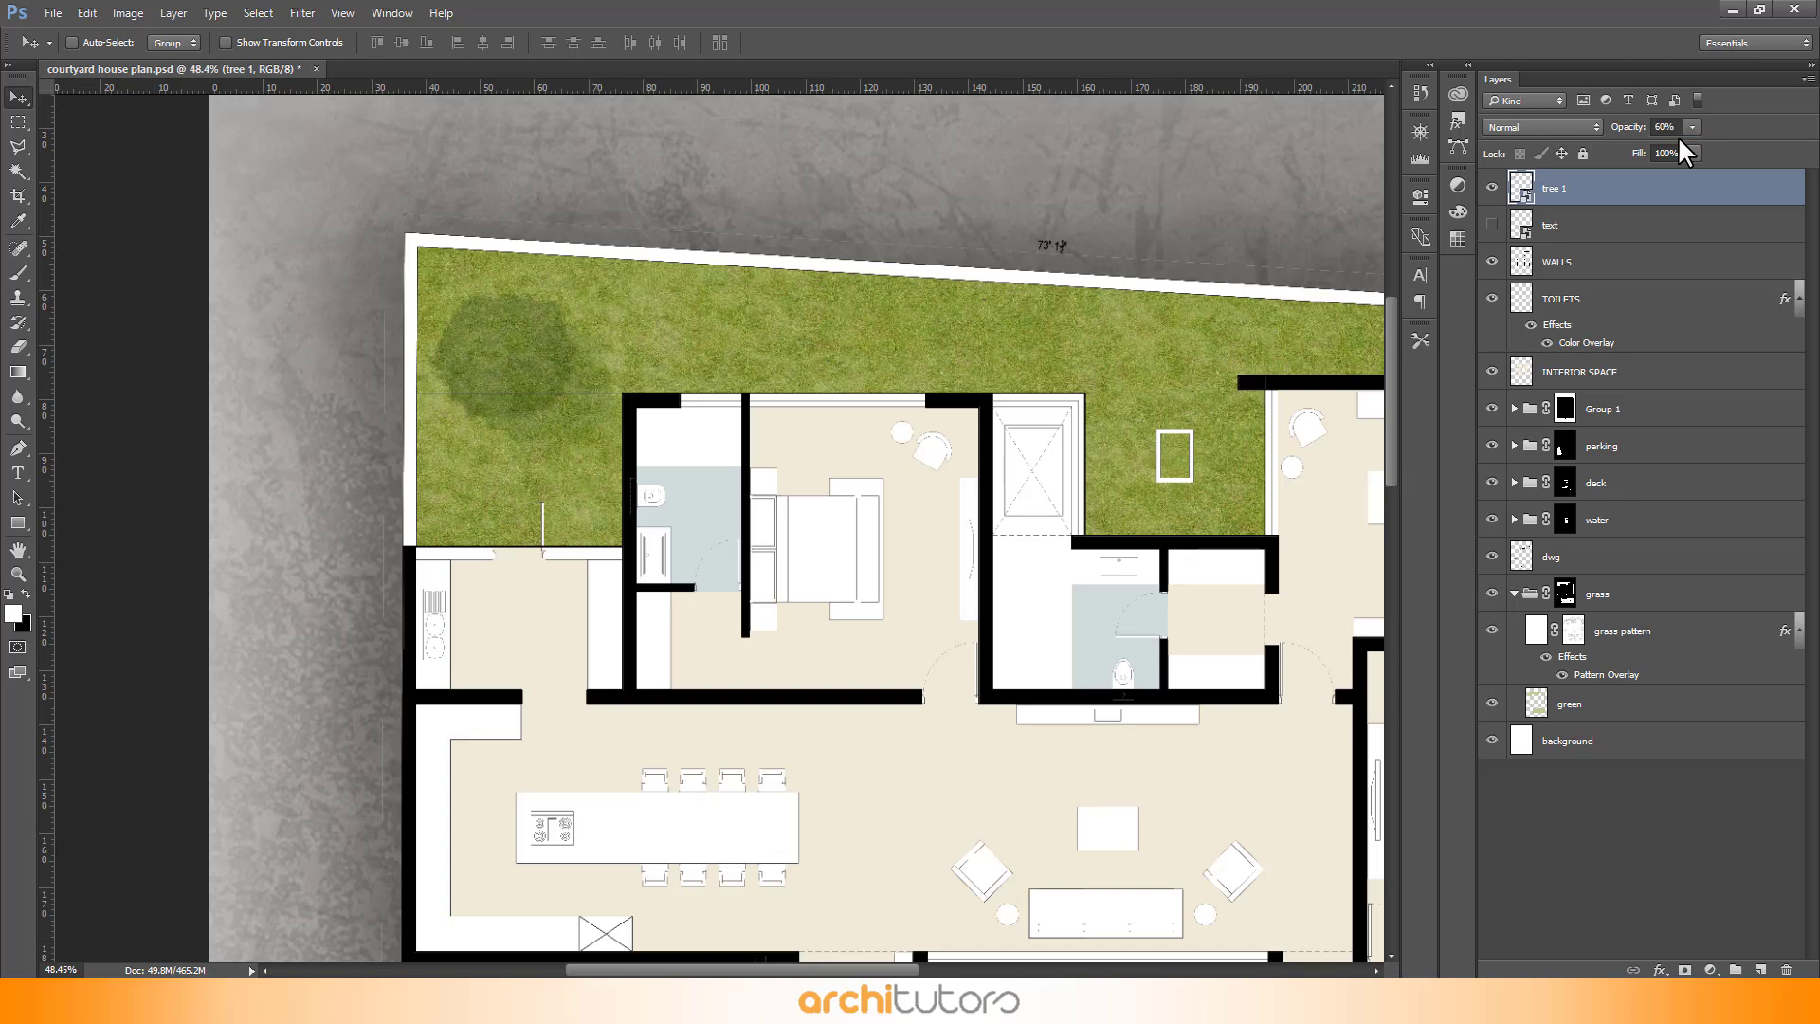
key(Return)
drag(511, 369, 516, 368)
scroll(427, 286, down, 5)
scroll(889, 424, up, 3)
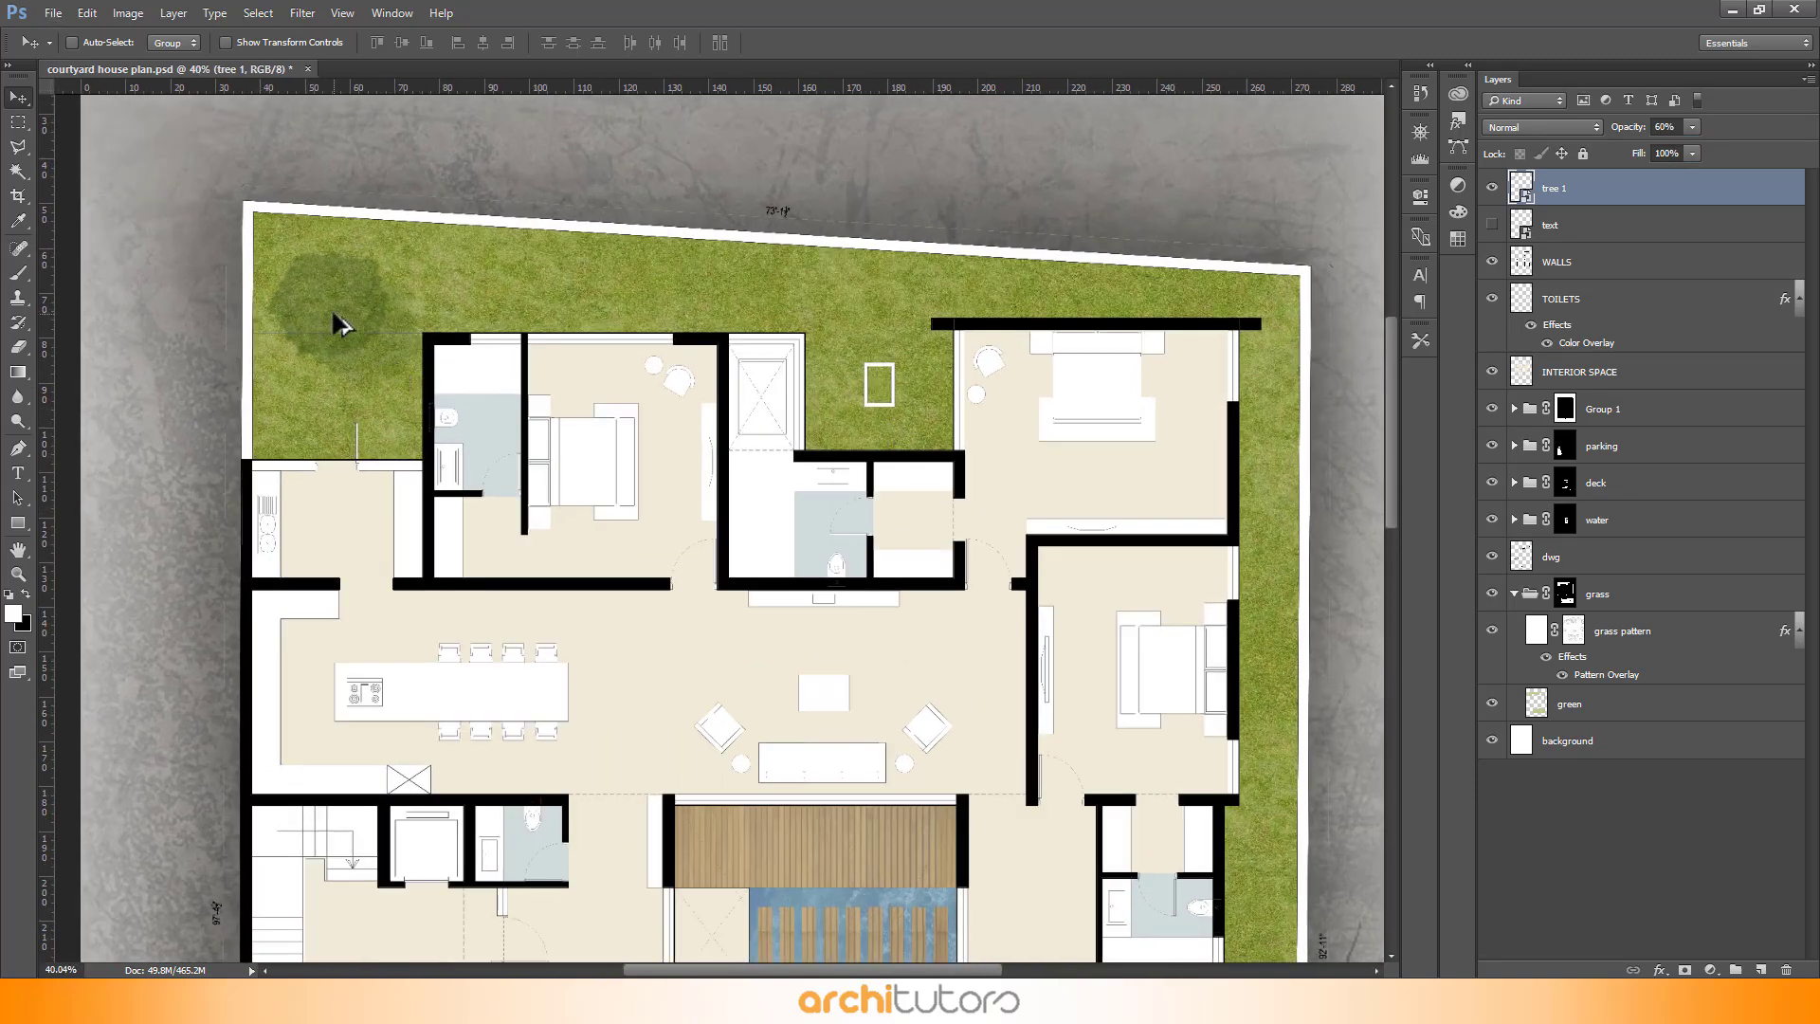
- Duplicate the tree onto the grass around the small square near the top and shrink it slightly
drag(335, 317, 878, 387)
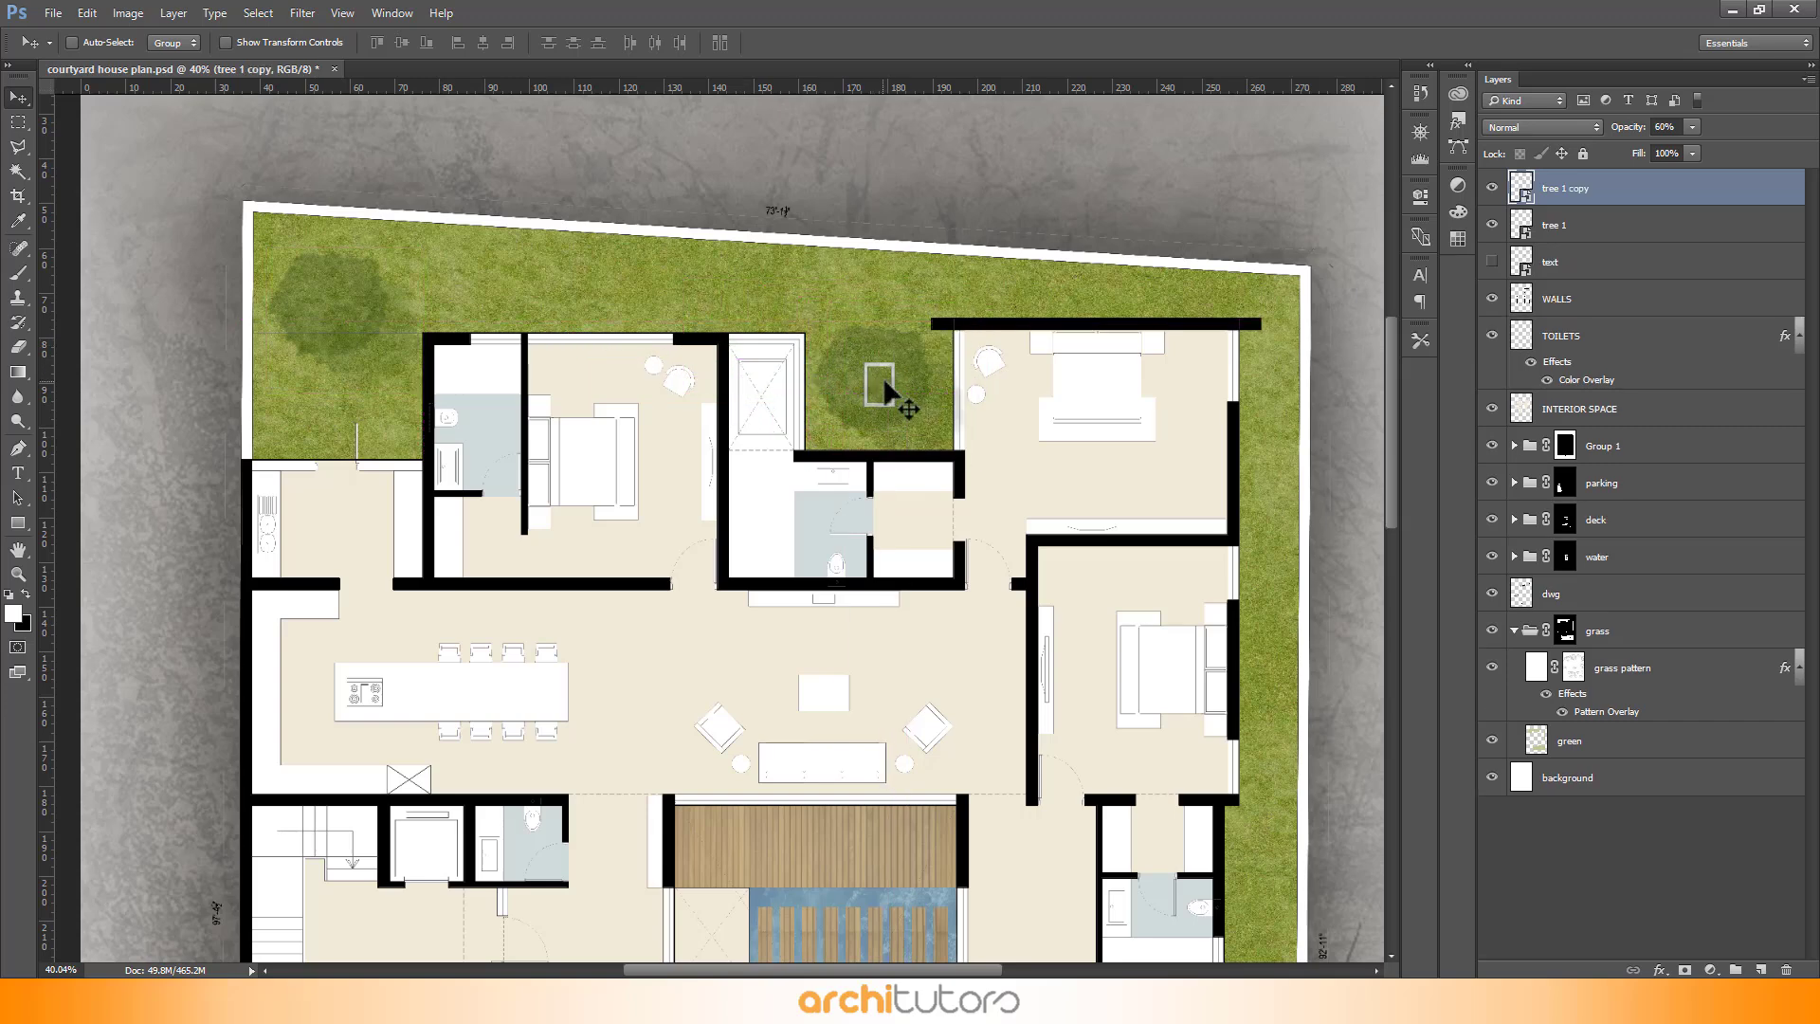
scroll(910, 394, up, 1)
key(ctrl+t)
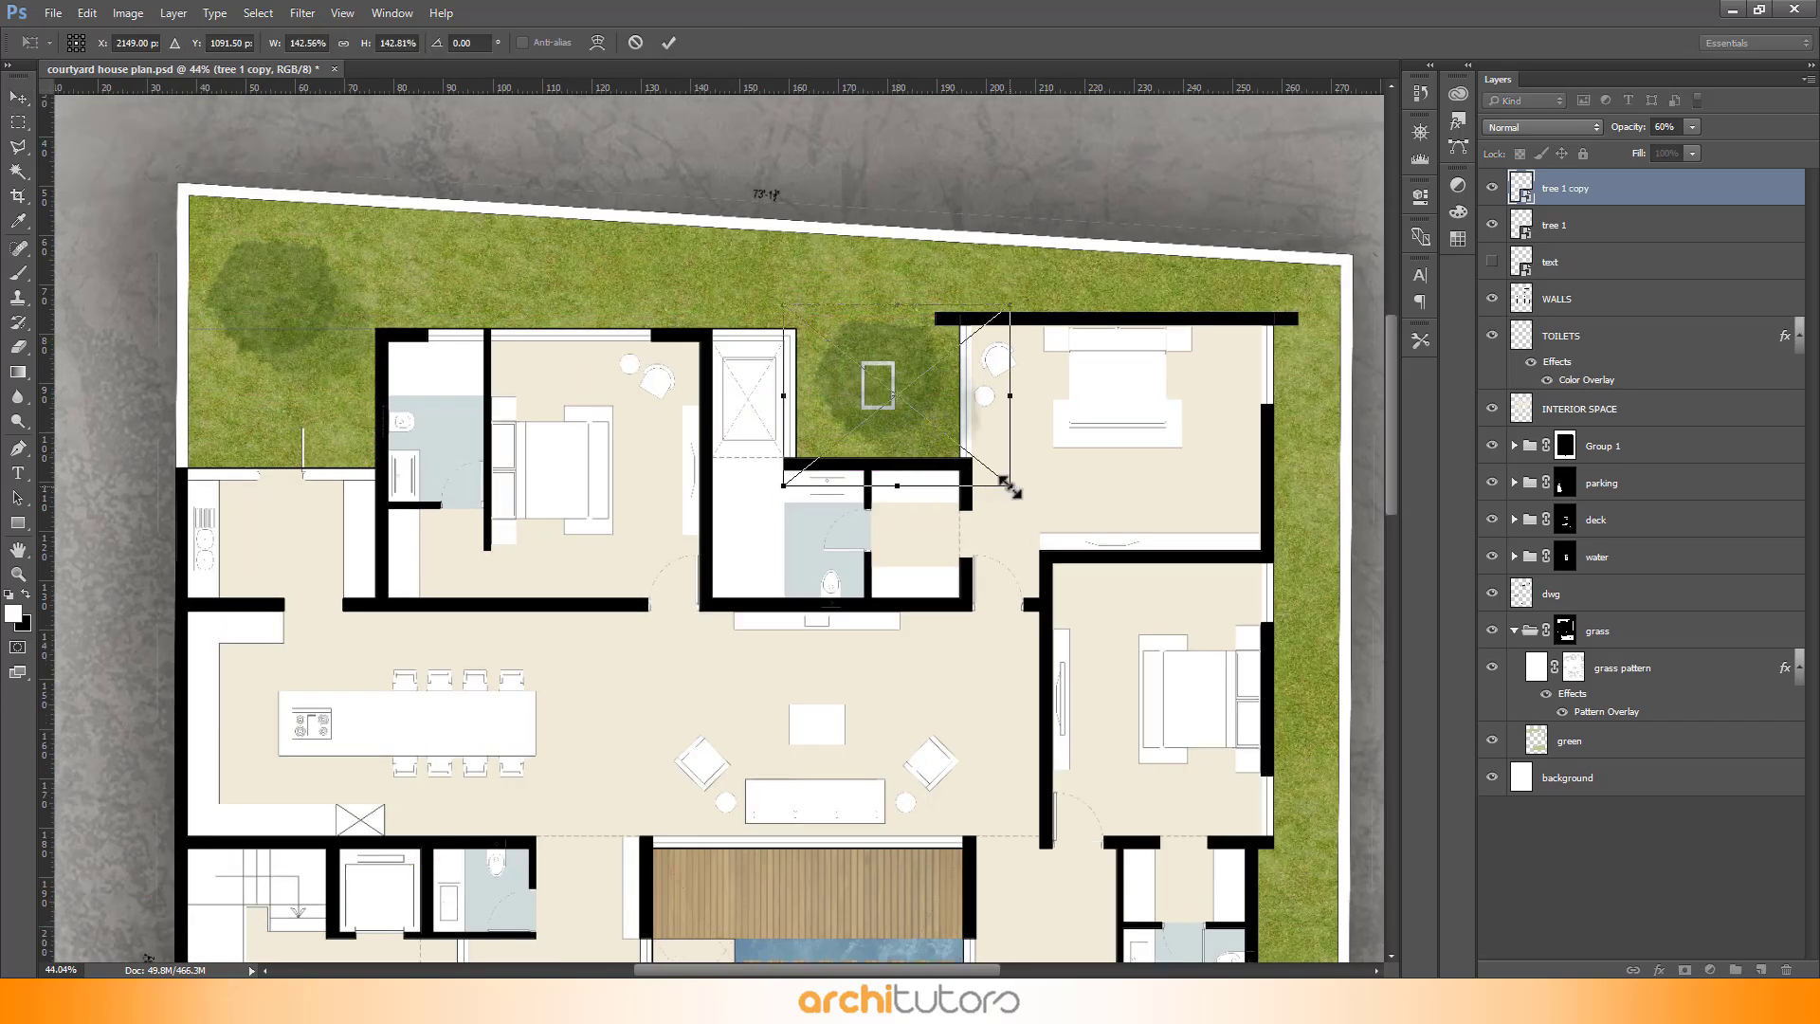
drag(1010, 486, 992, 476)
drag(916, 373, 916, 377)
click(670, 42)
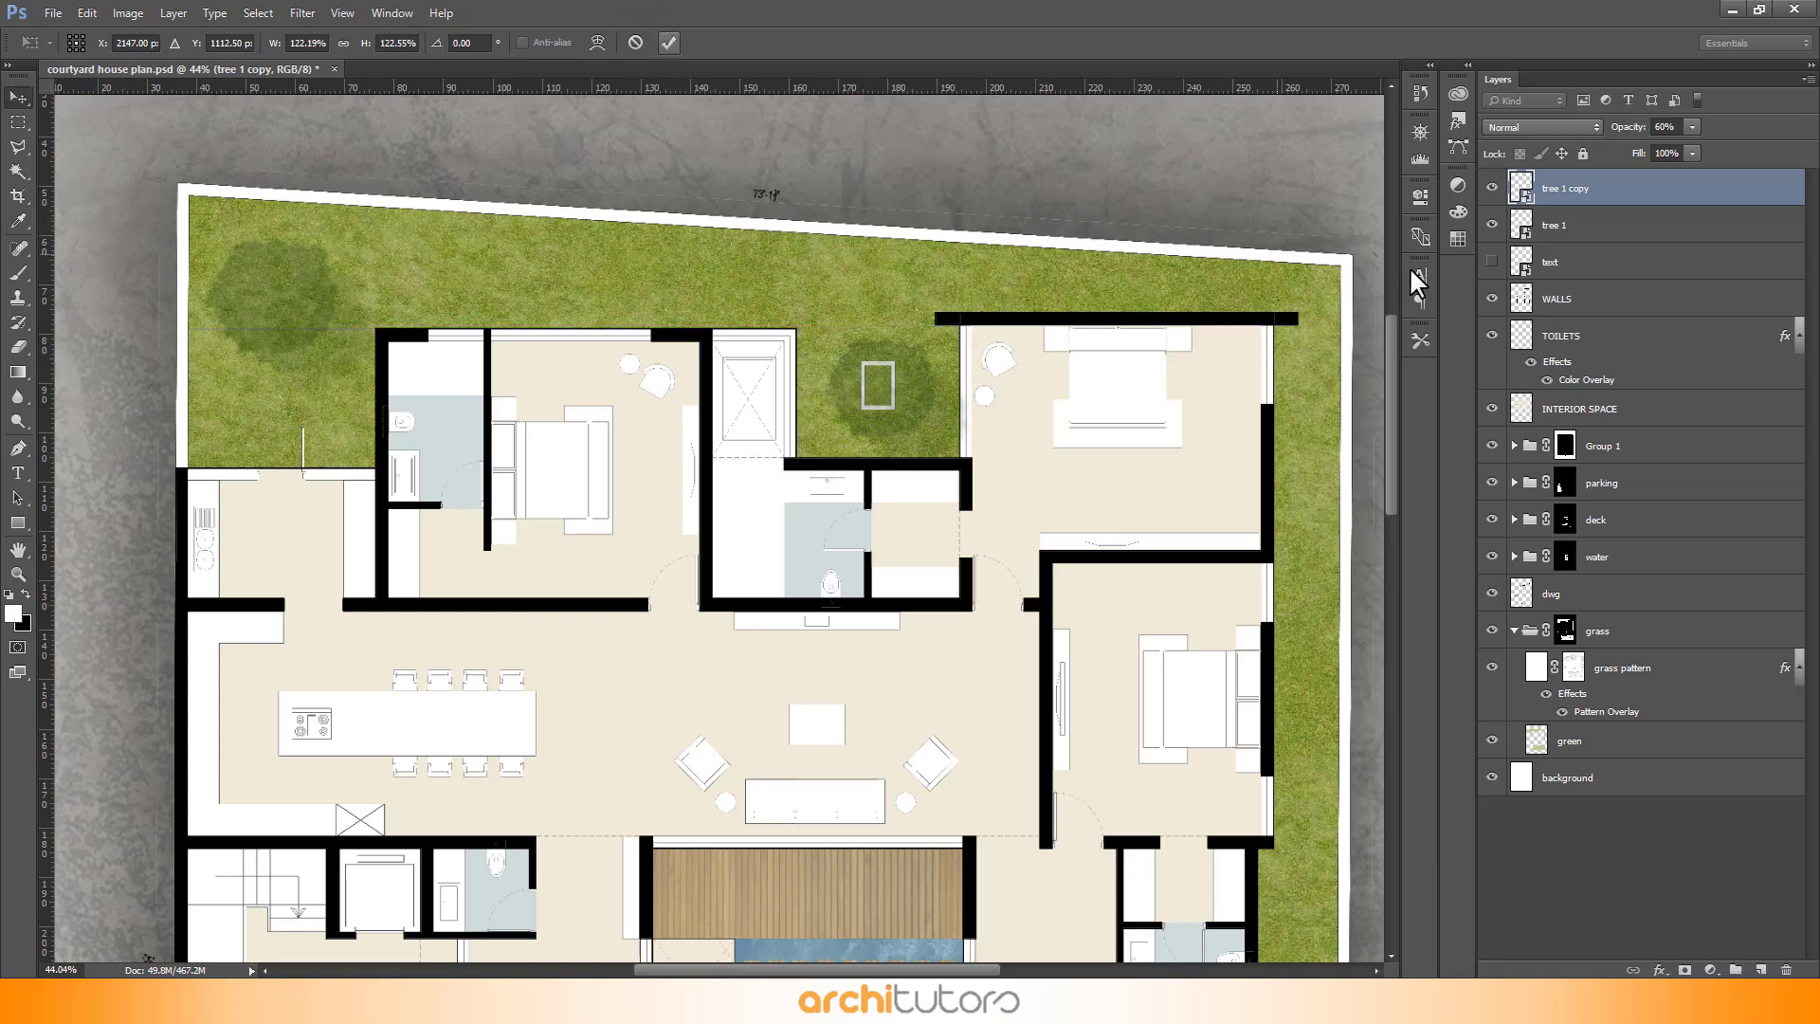
- Group both tree layers into a group named "trees" and move it below INTERIOR SPACE
shift+click(1559, 228)
drag(1584, 232, 1735, 969)
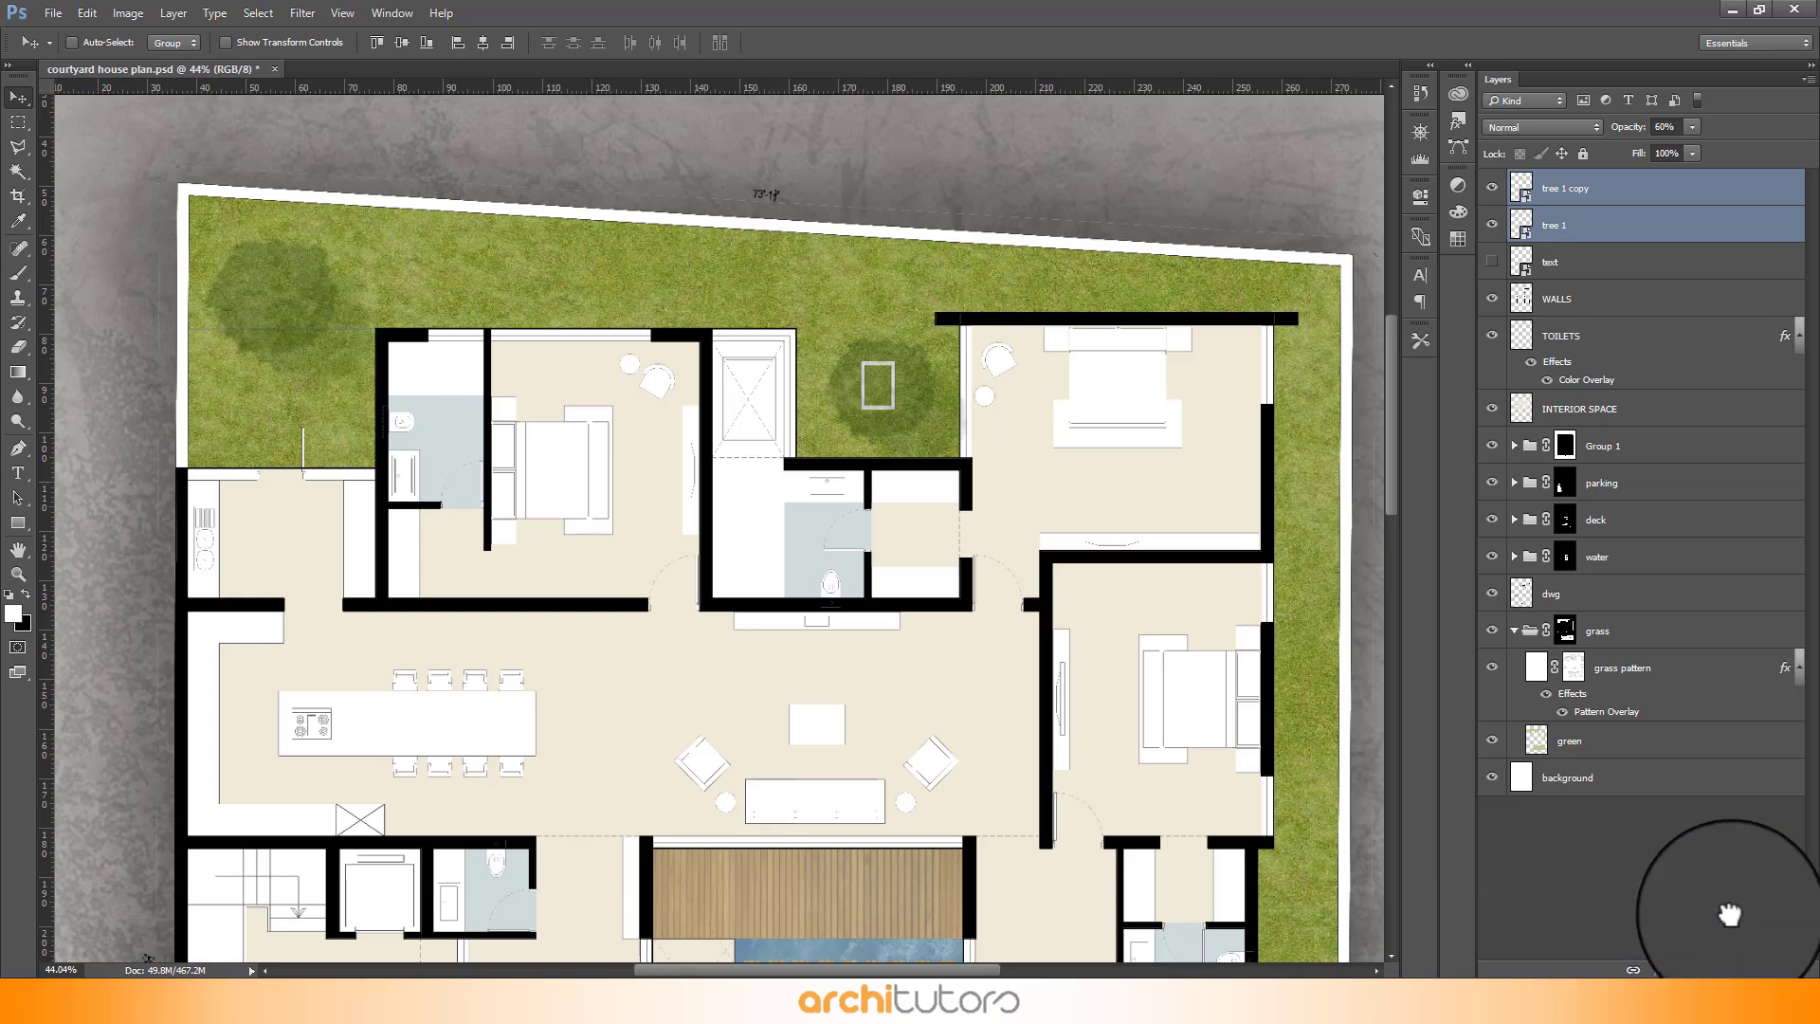
double_click(1586, 182)
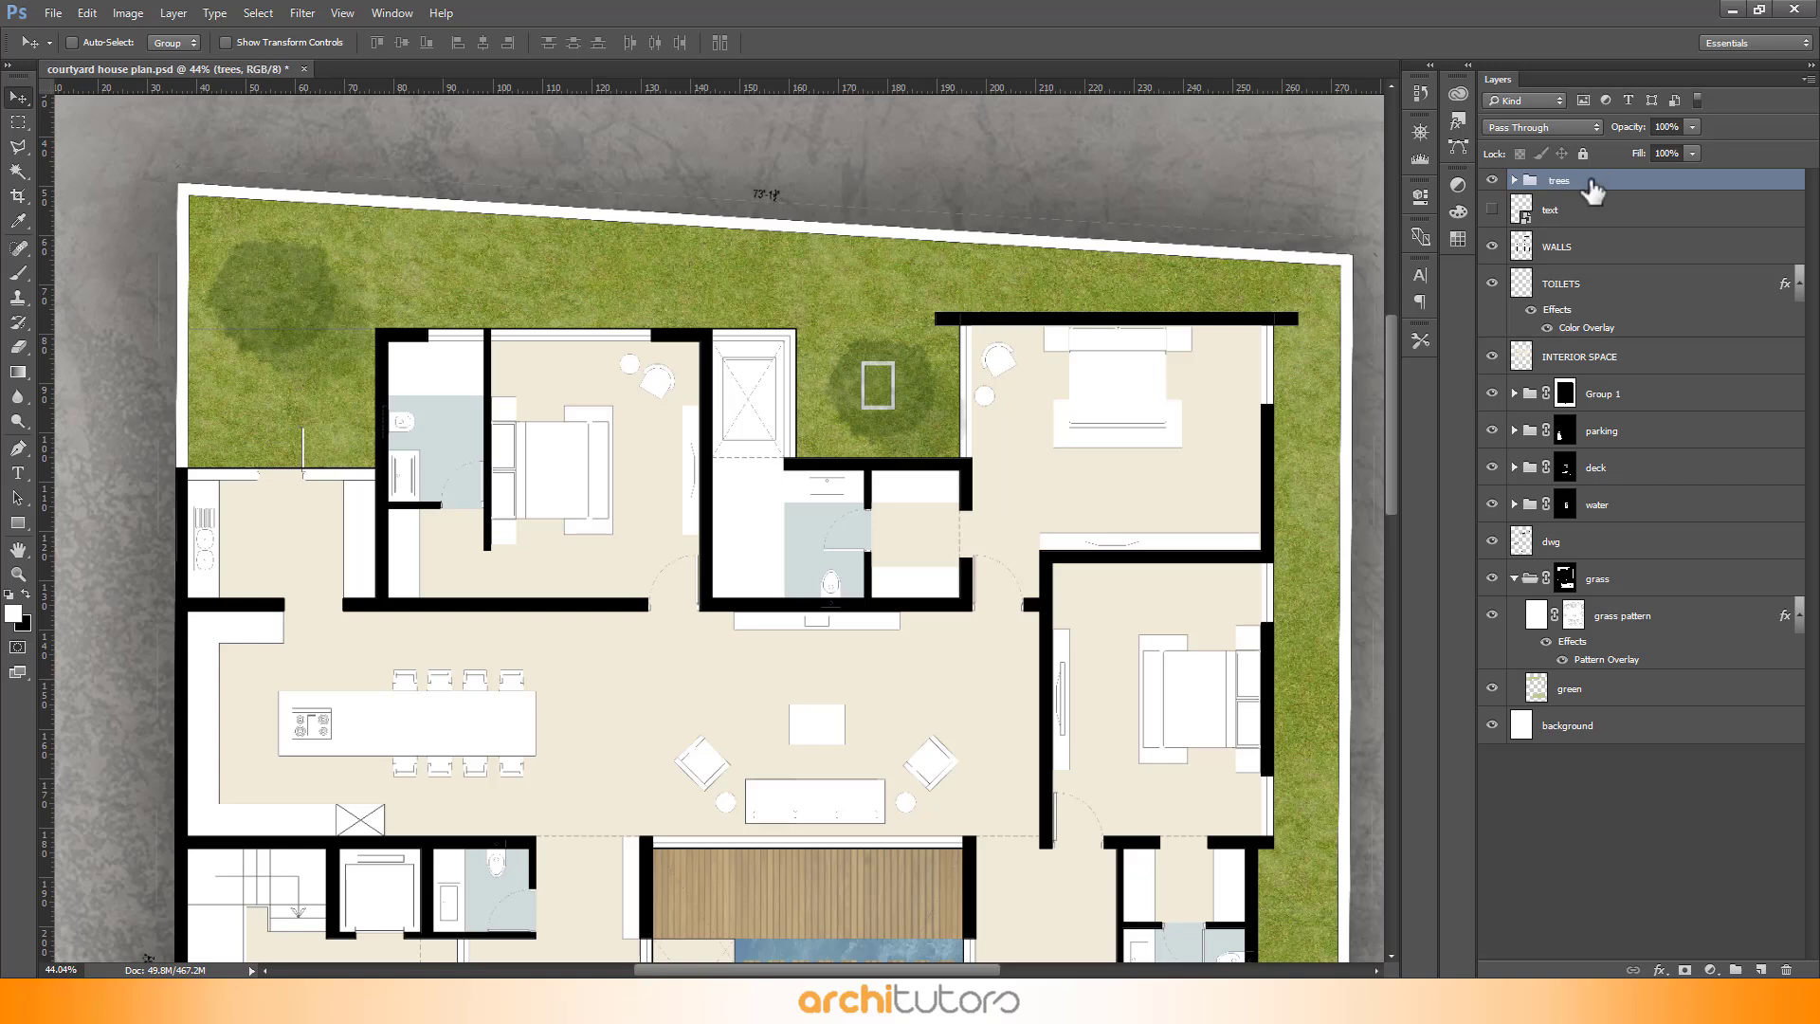
drag(1598, 191, 1613, 373)
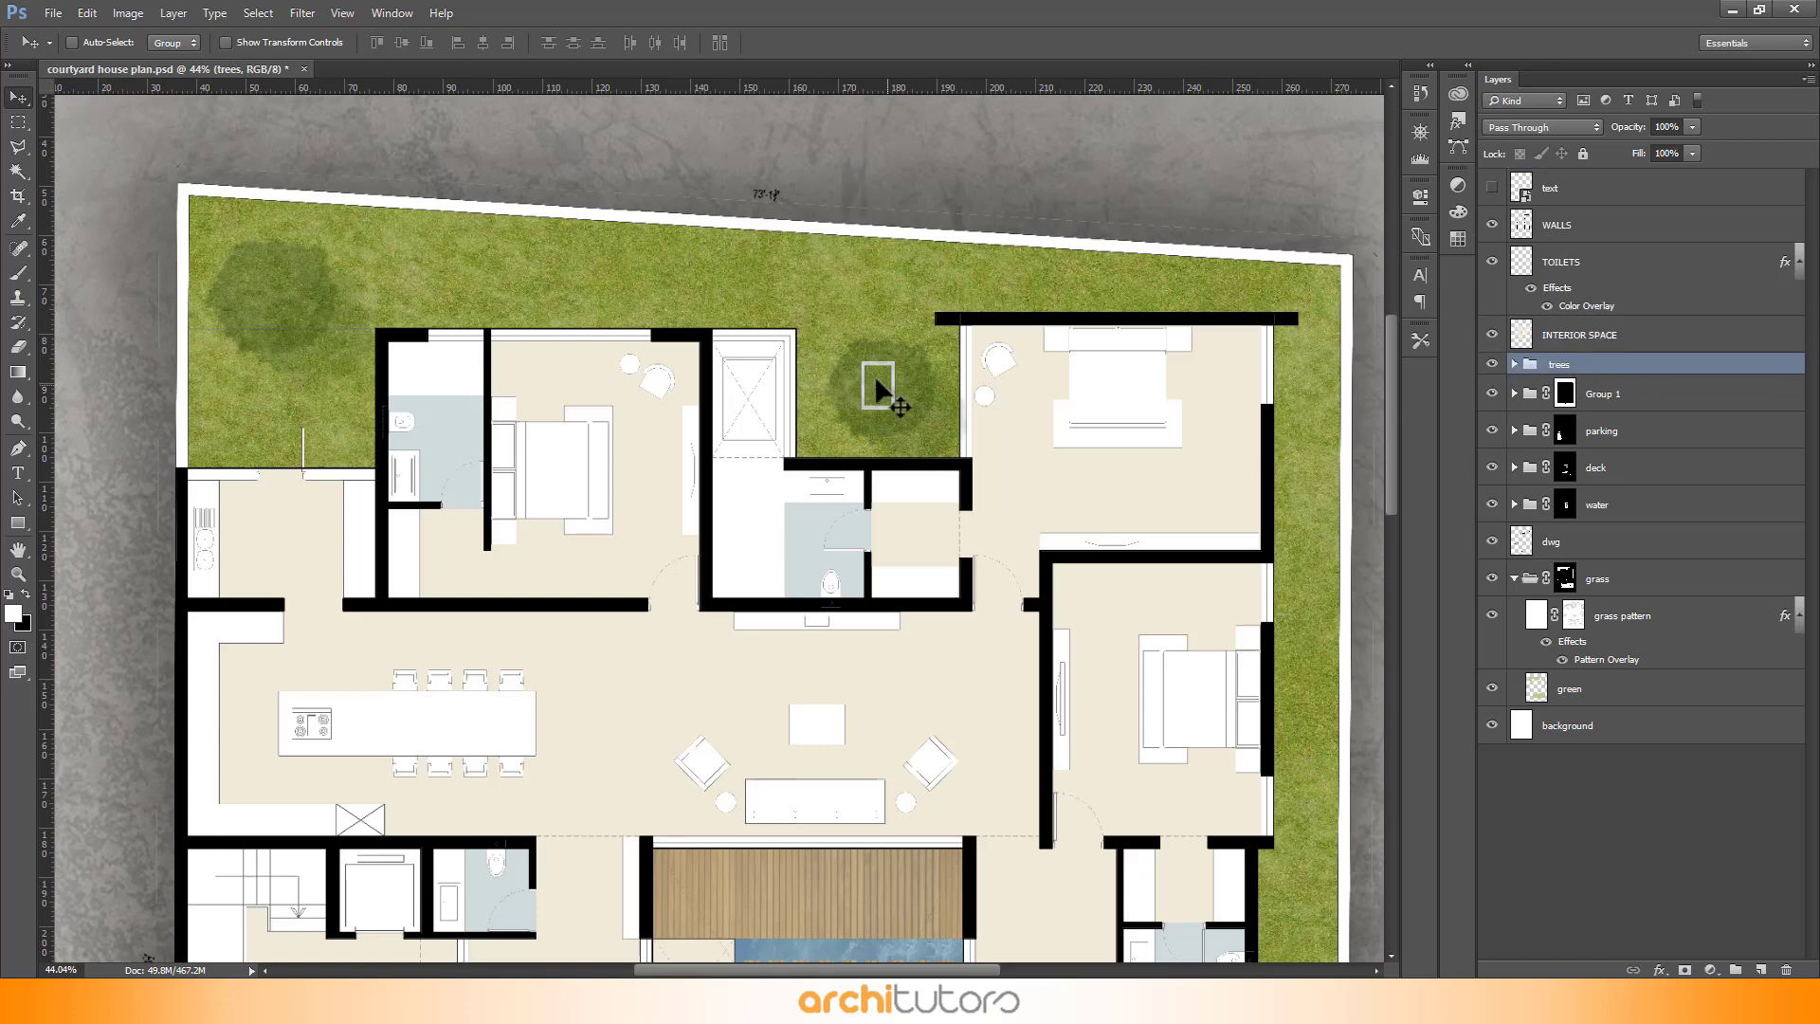
- Duplicate a tree into the lower-right corner of the garden
scroll(668, 251, down, 6)
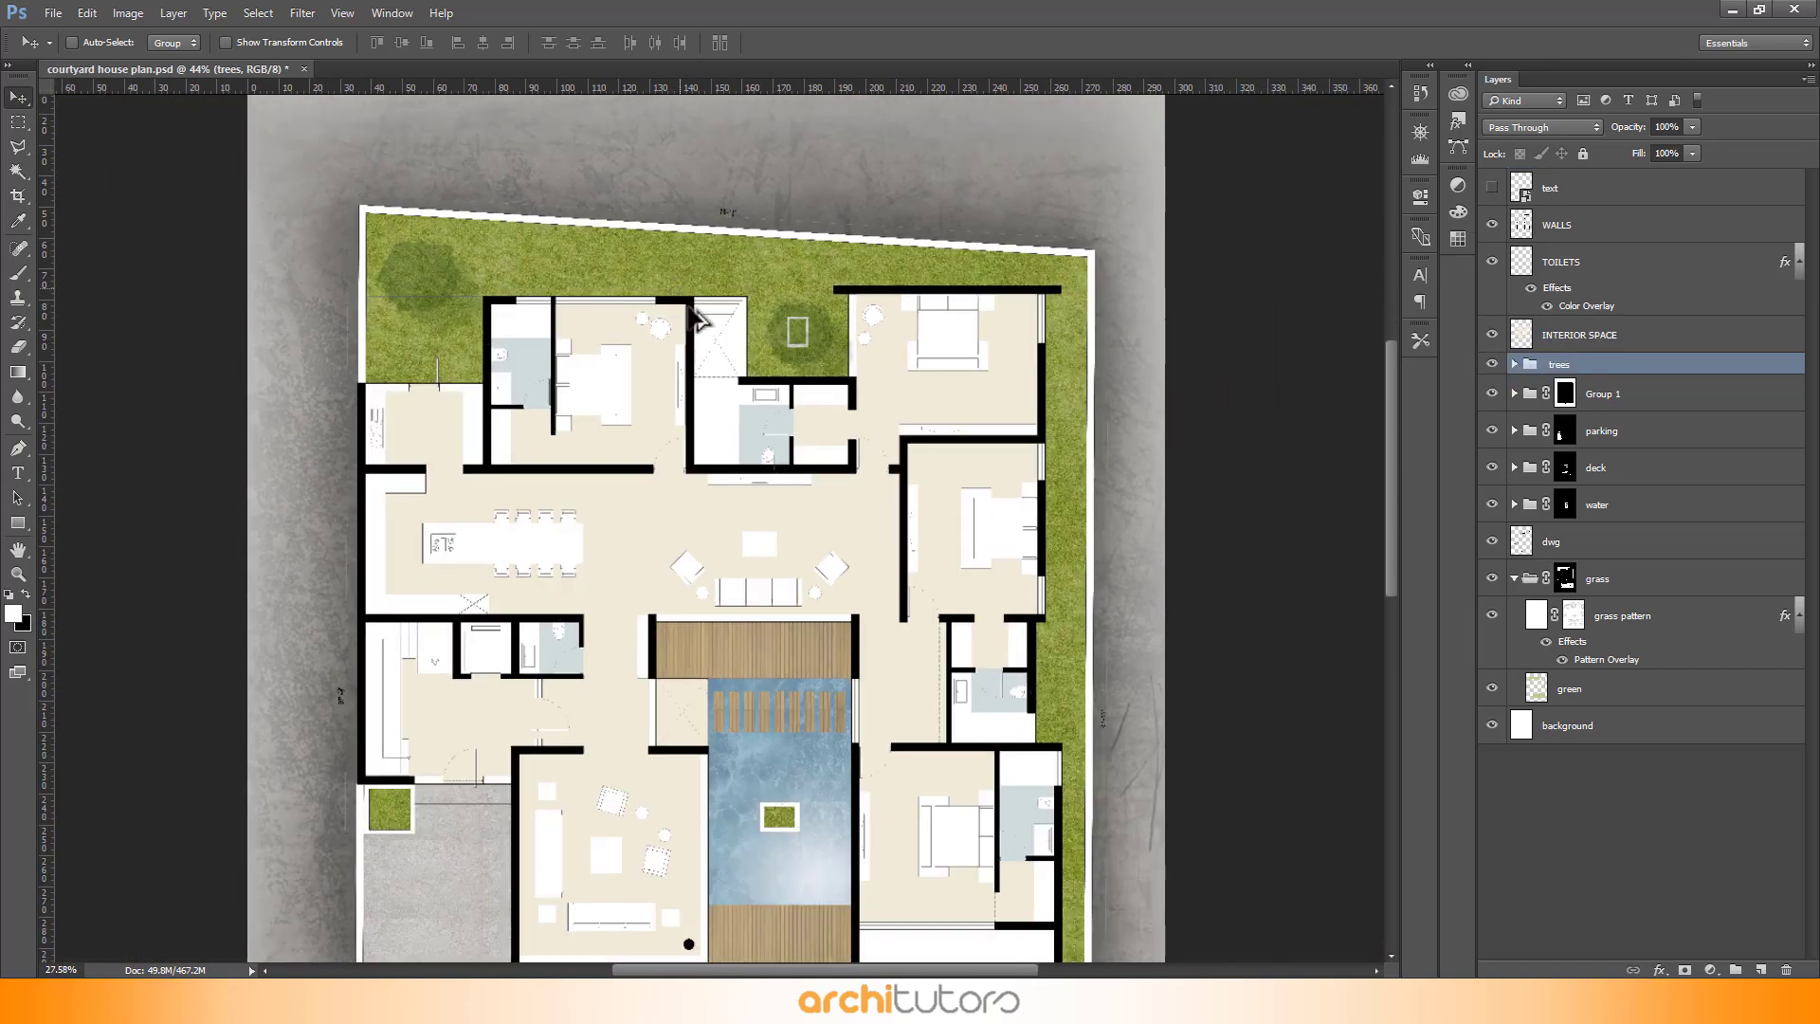
scroll(823, 736, up, 2)
scroll(823, 745, down, 2)
right_click(834, 220)
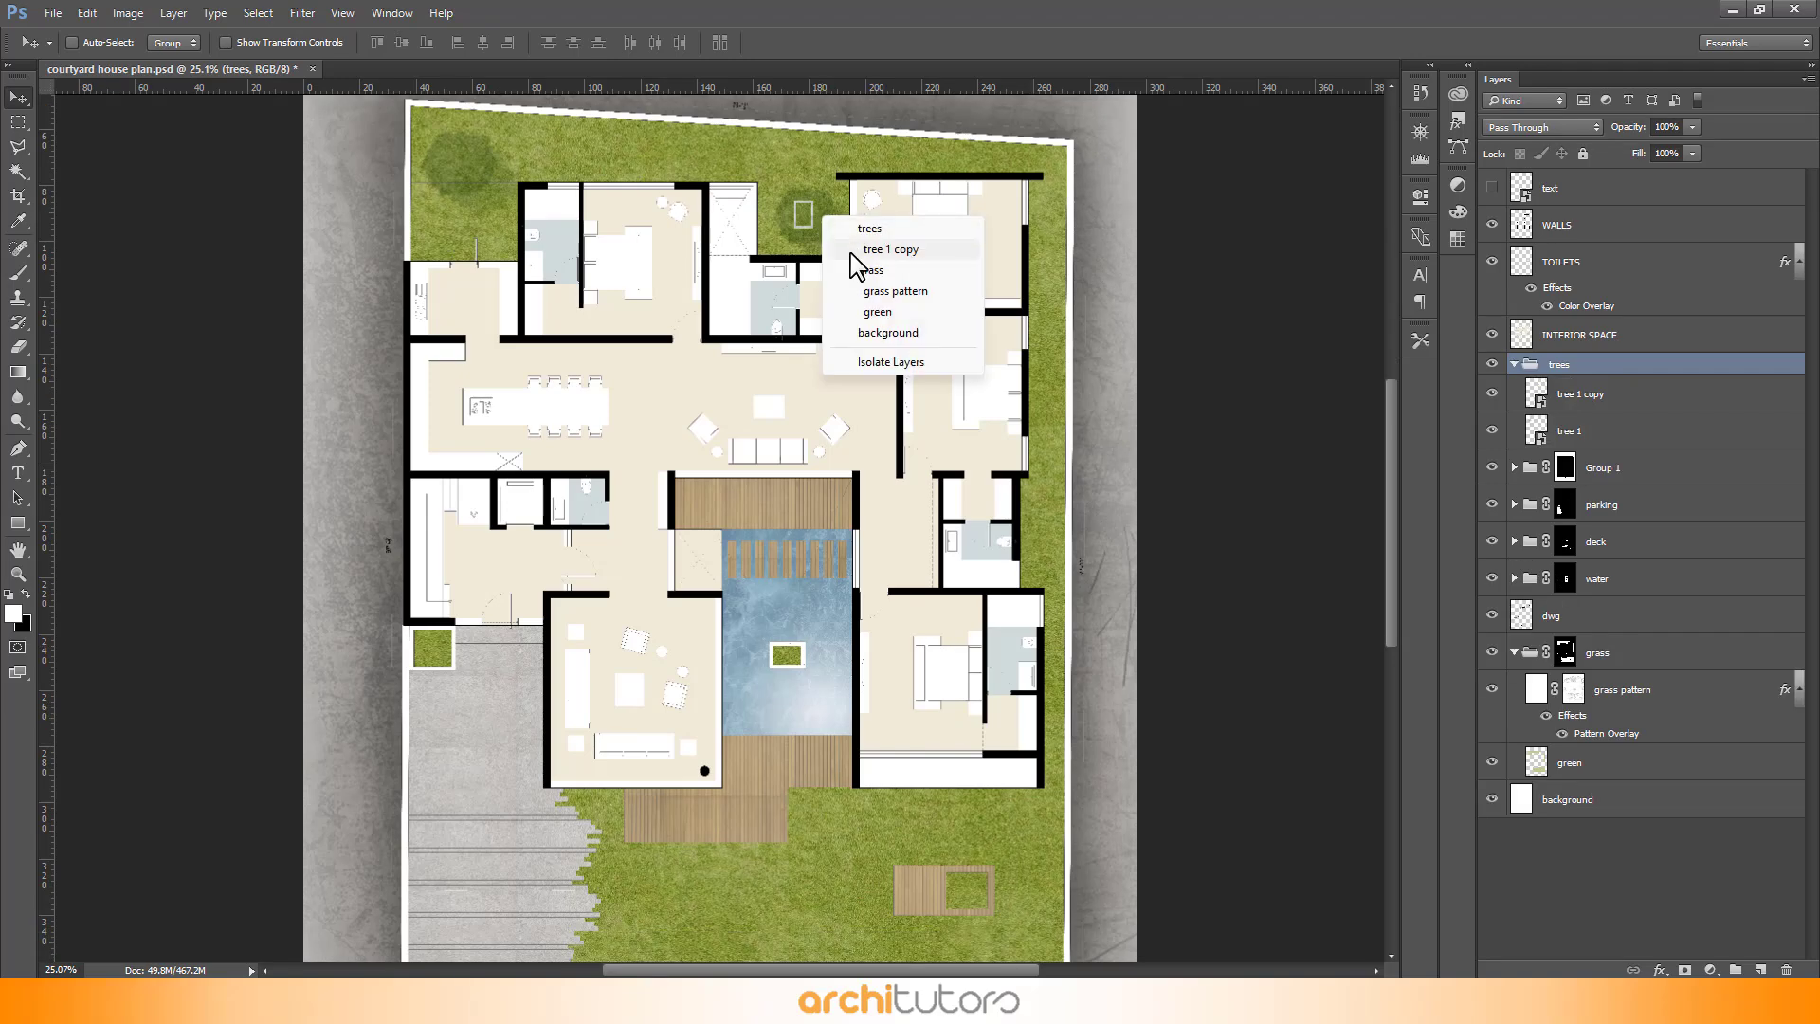
click(877, 248)
drag(821, 215, 1052, 877)
- Duplicate another tree to the bottom centre of the garden and enlarge it to about 155%
scroll(1003, 853, up, 4)
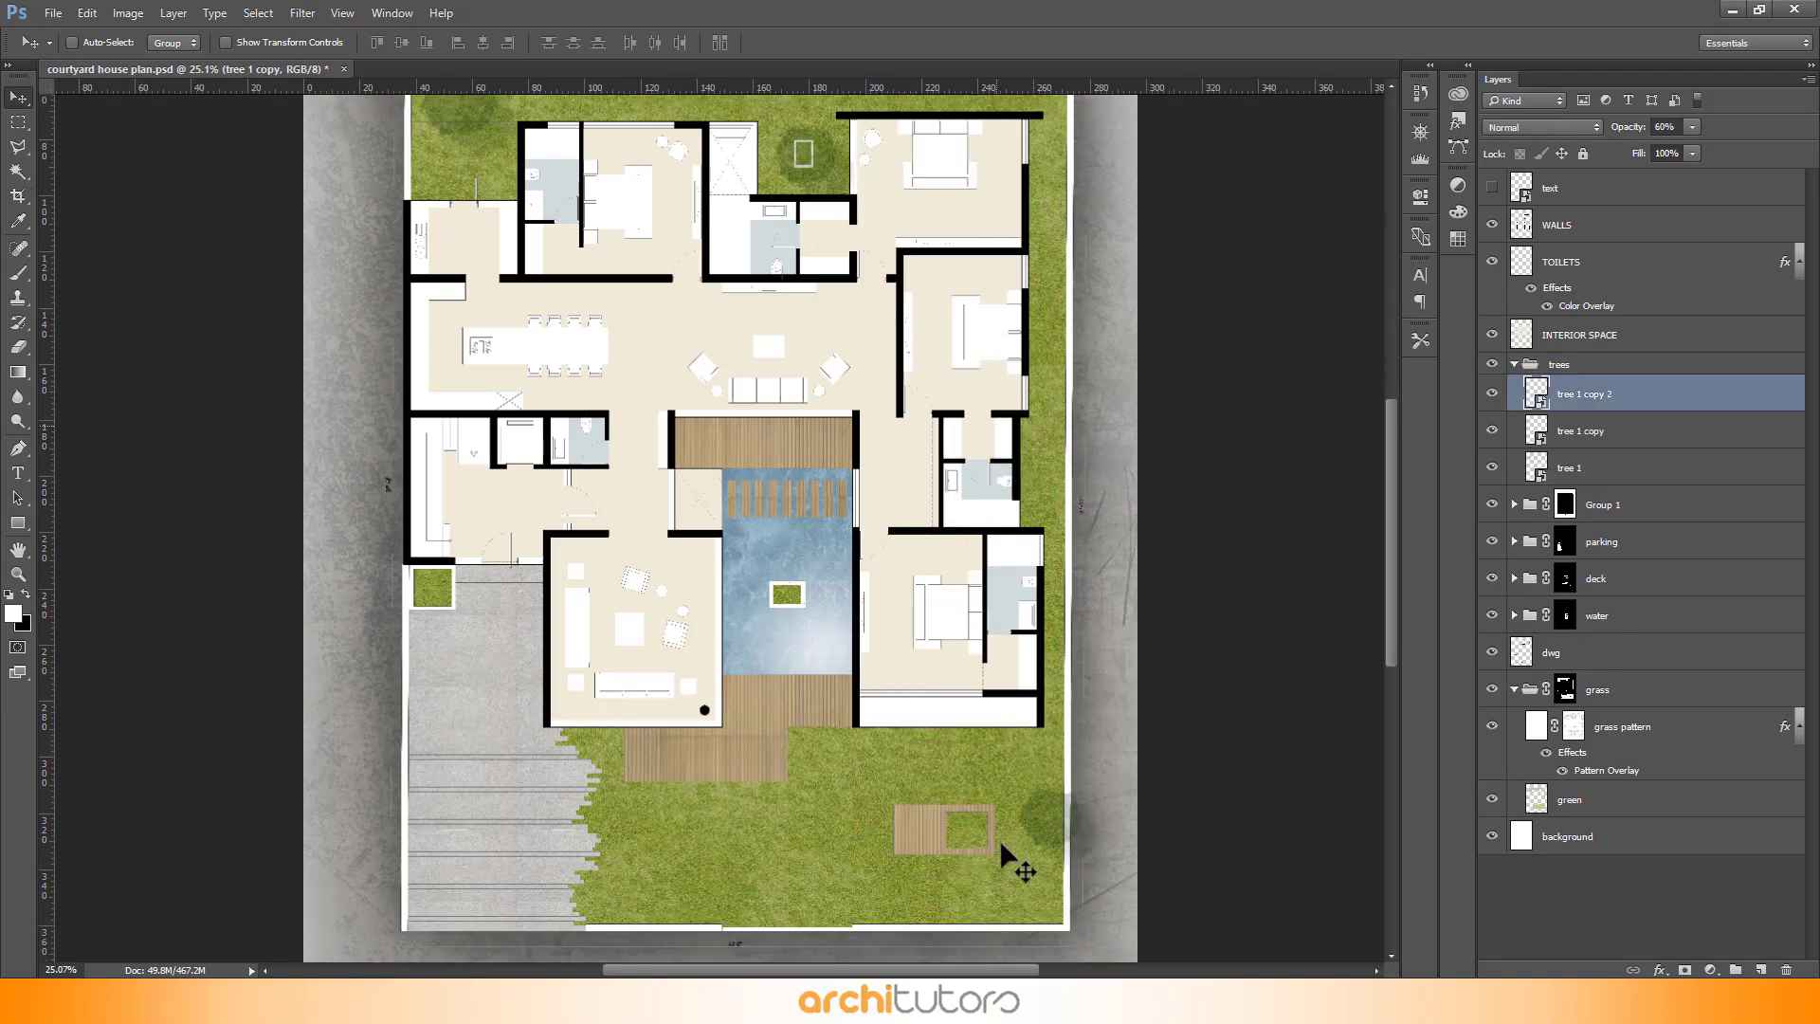
scroll(1007, 948, up, 1)
drag(1100, 732, 693, 844)
key(ctrl+t)
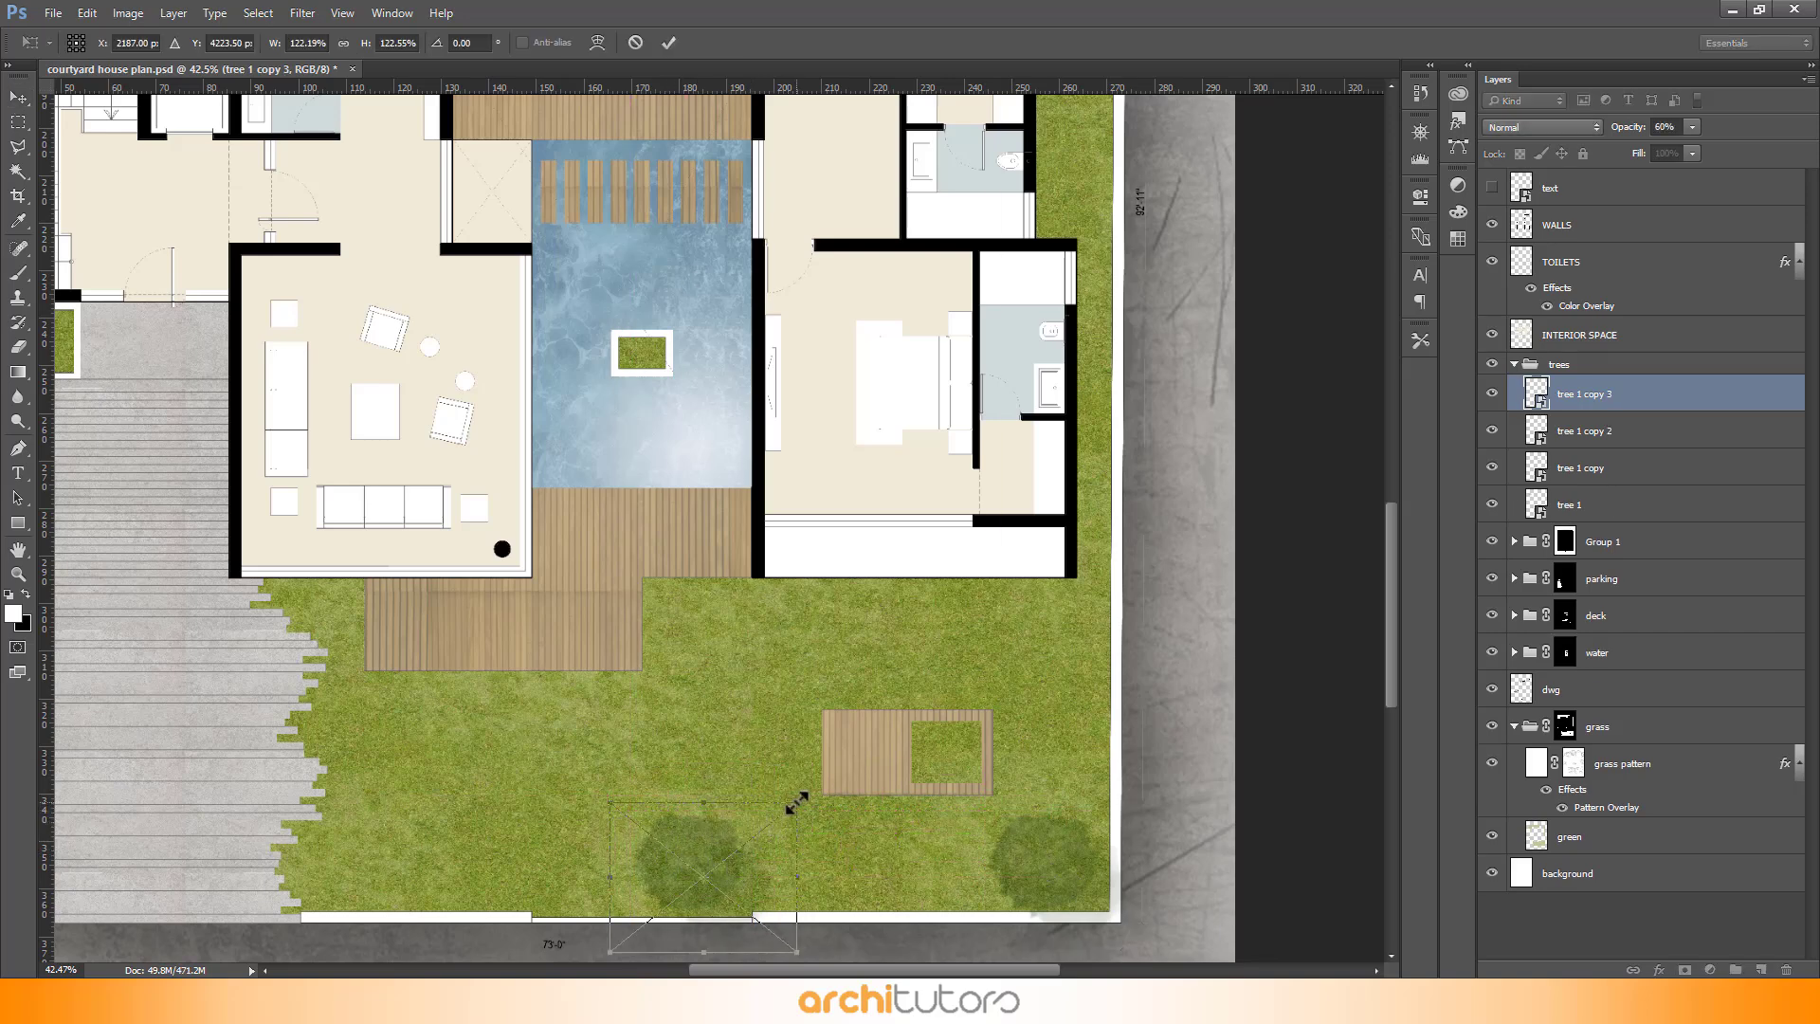
drag(796, 802, 582, 799)
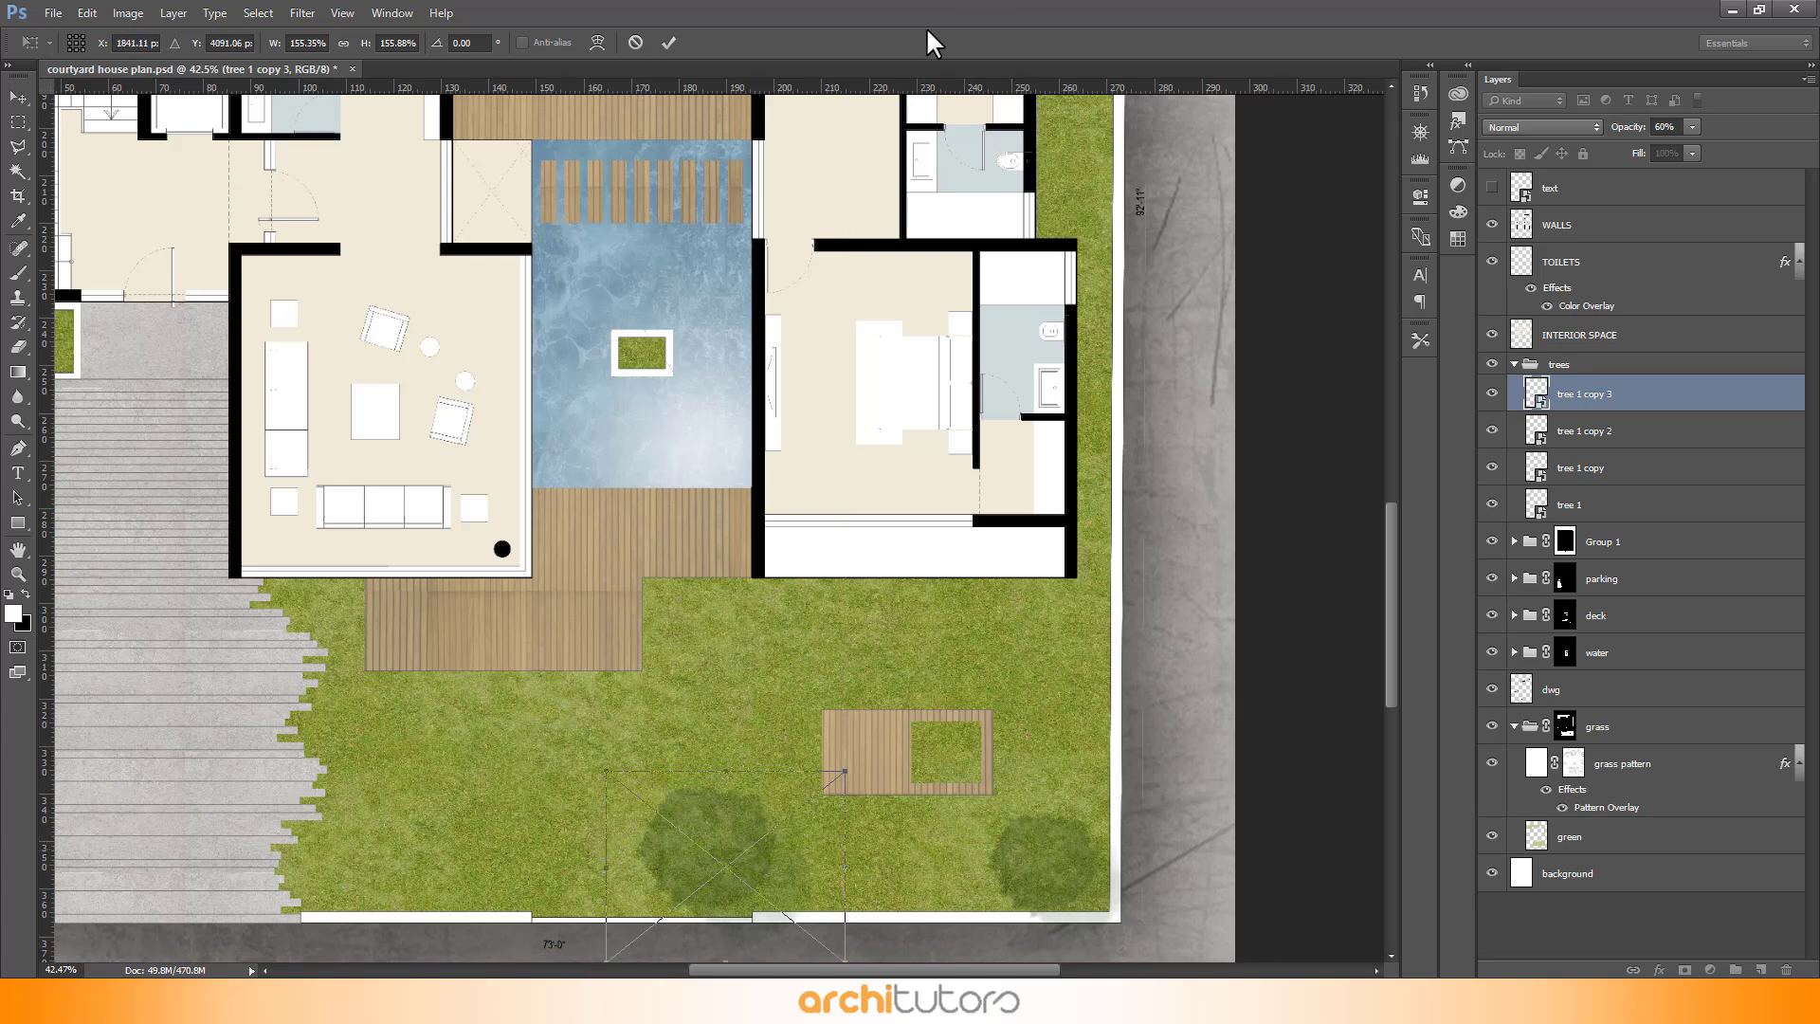
click(669, 42)
- Duplicate a tree to the bottom-left of the garden and shrink it slightly
drag(690, 872, 383, 878)
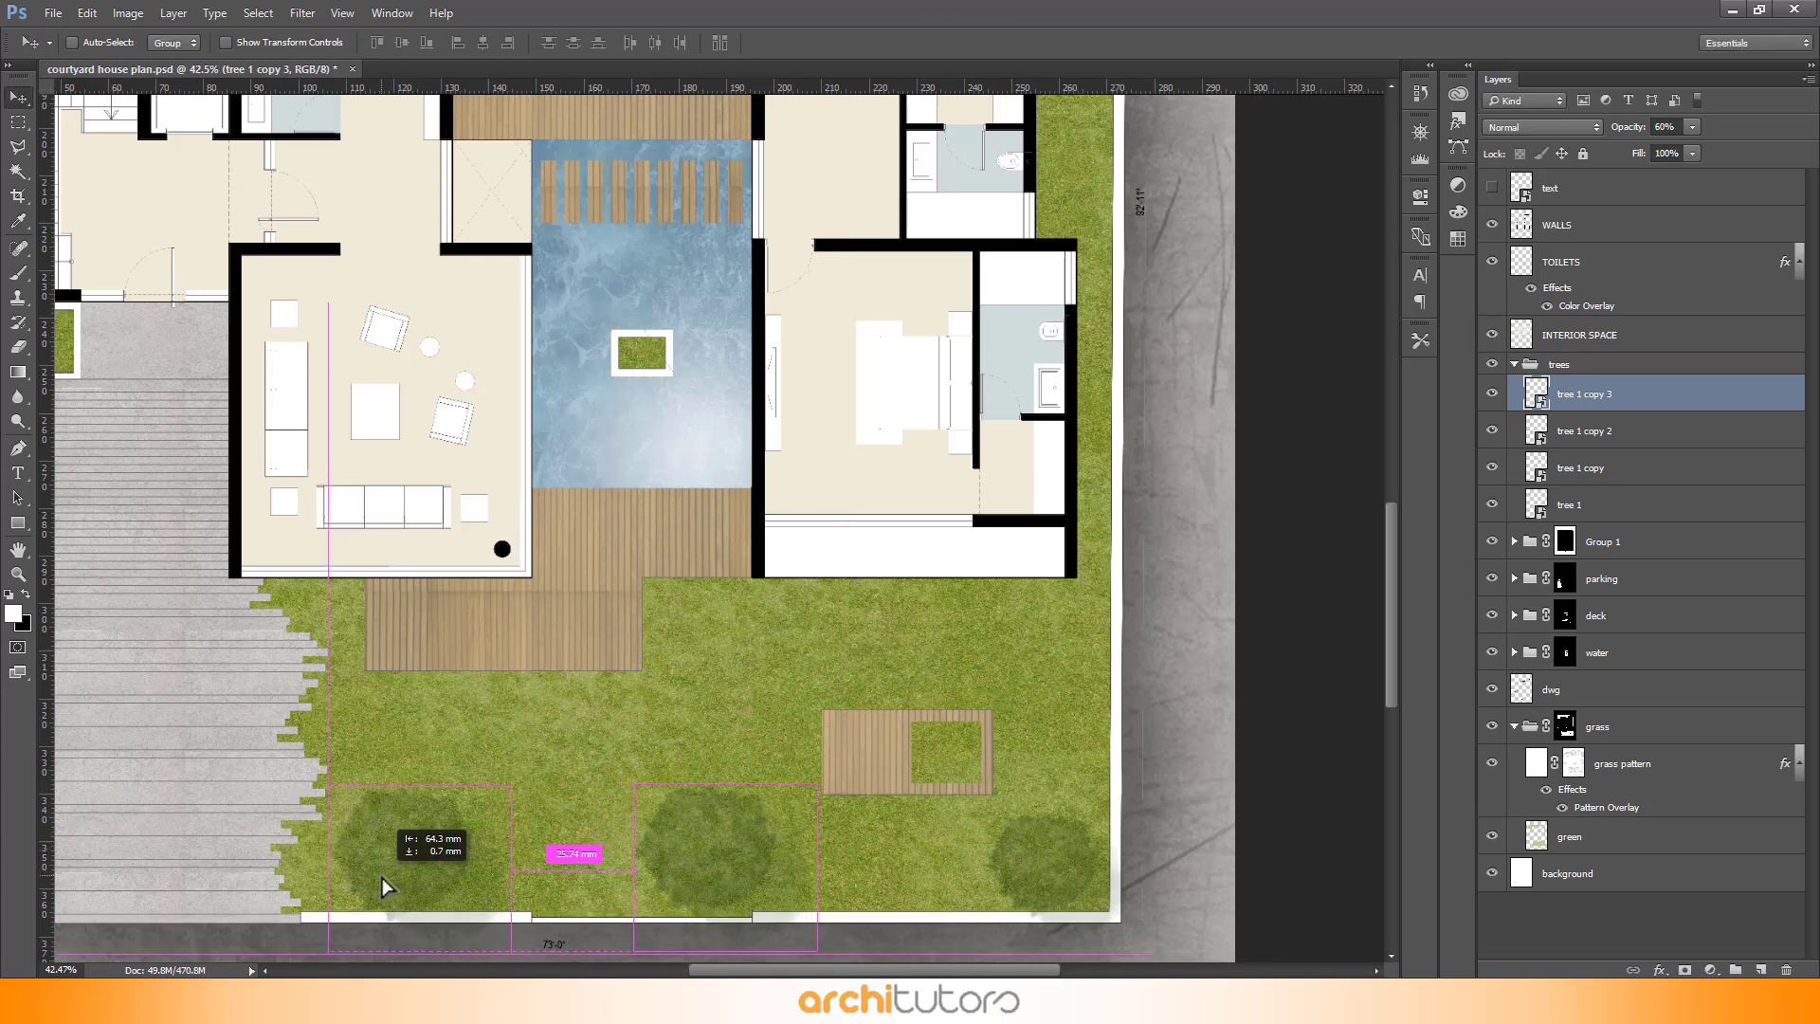
key(ctrl+j)
key(ctrl+t)
drag(527, 785, 514, 796)
click(669, 43)
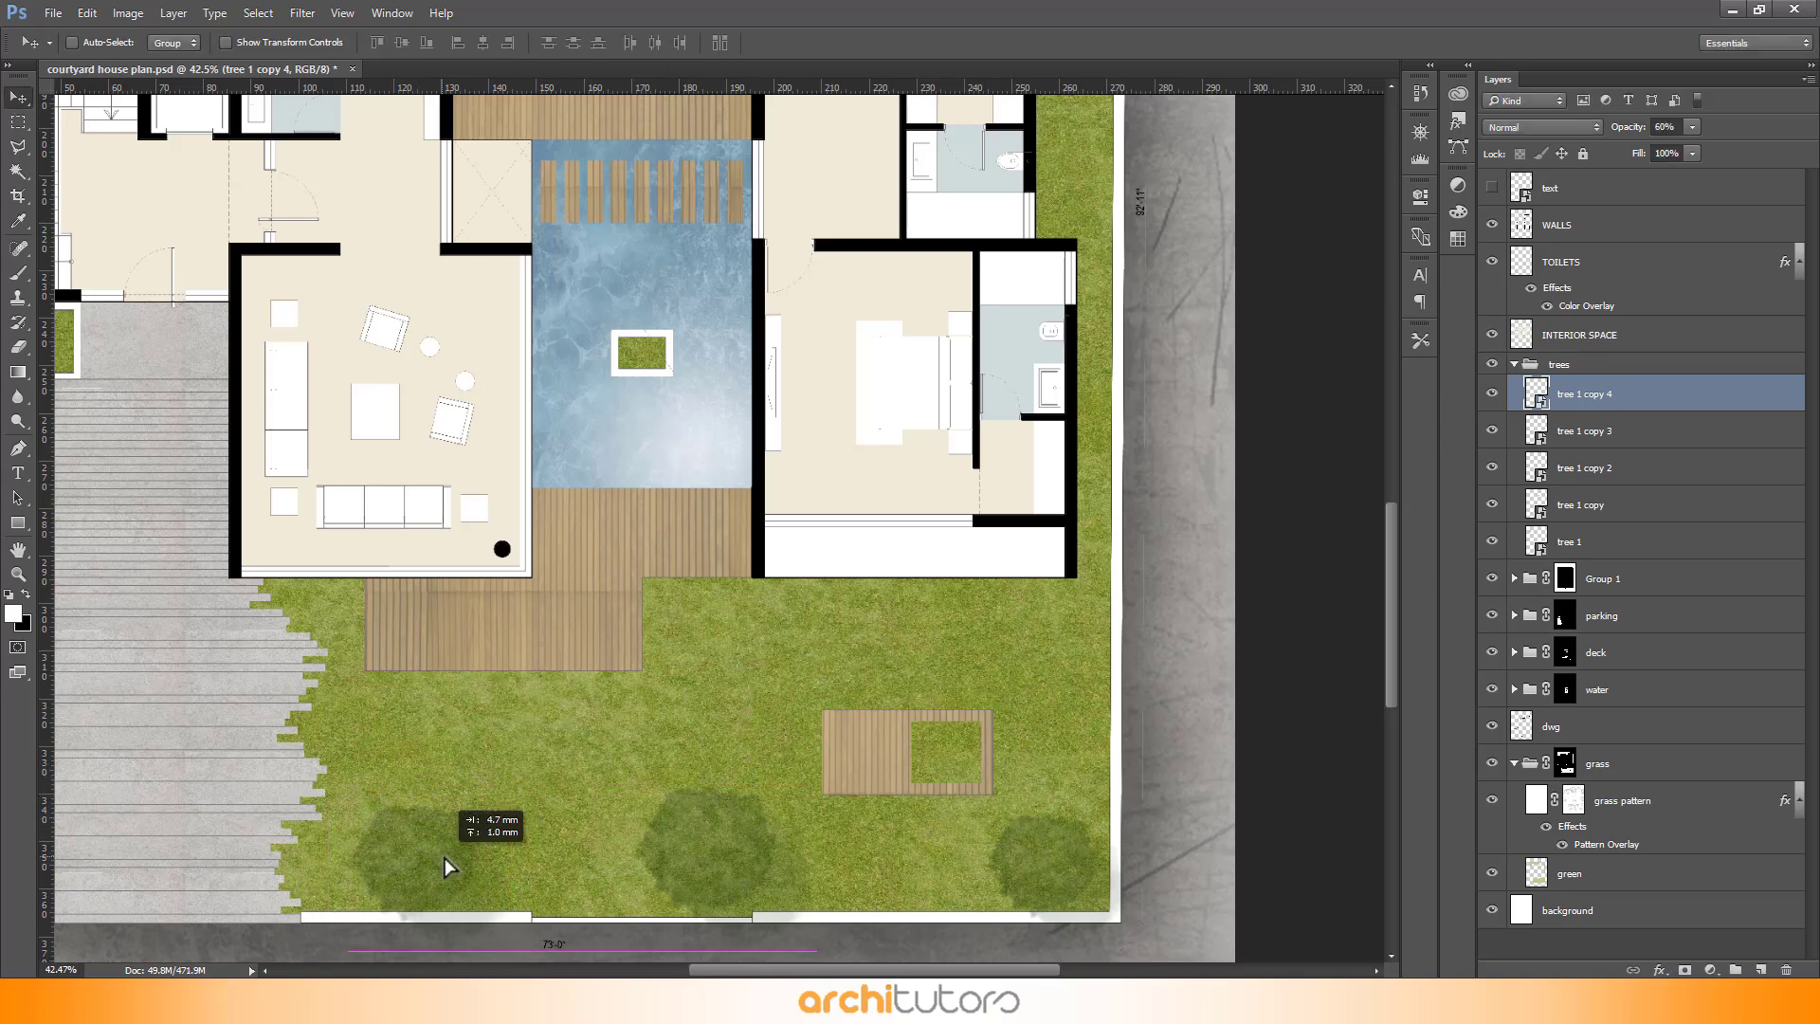
drag(445, 857, 455, 851)
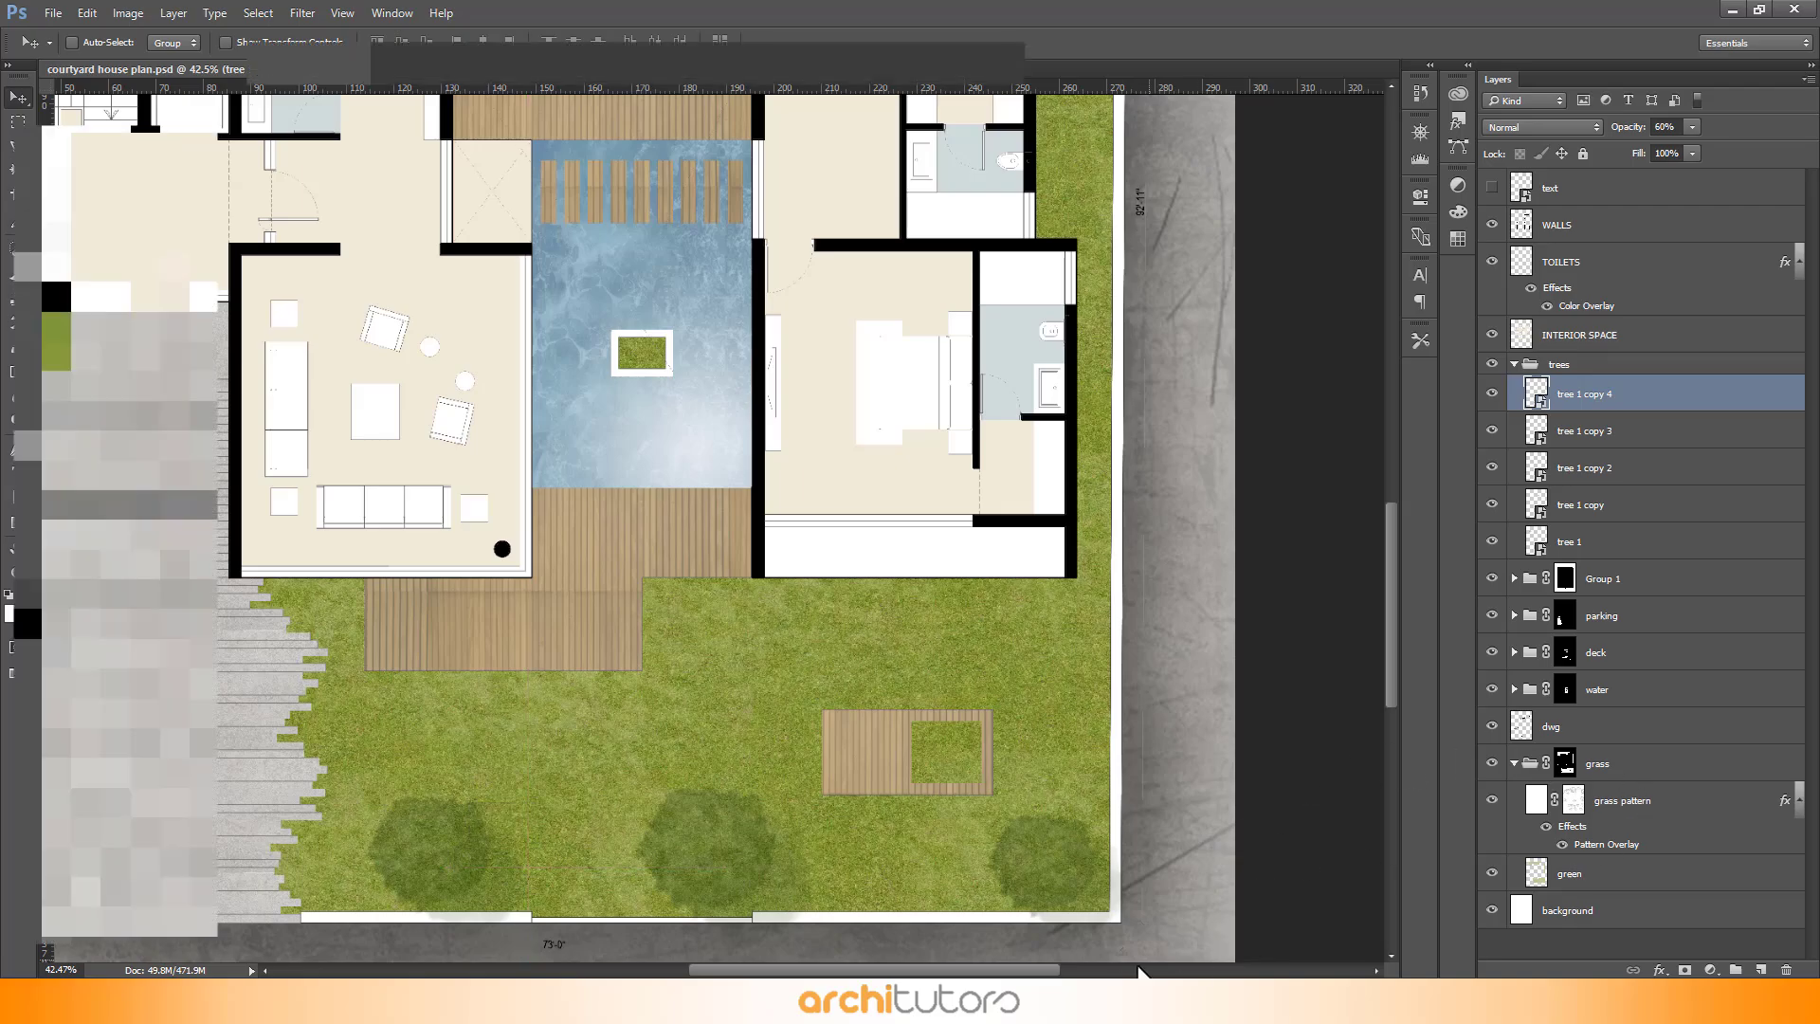
- Place a bush image on the planter in the middle of the pool
drag(300, 188, 715, 356)
drag(739, 528, 665, 361)
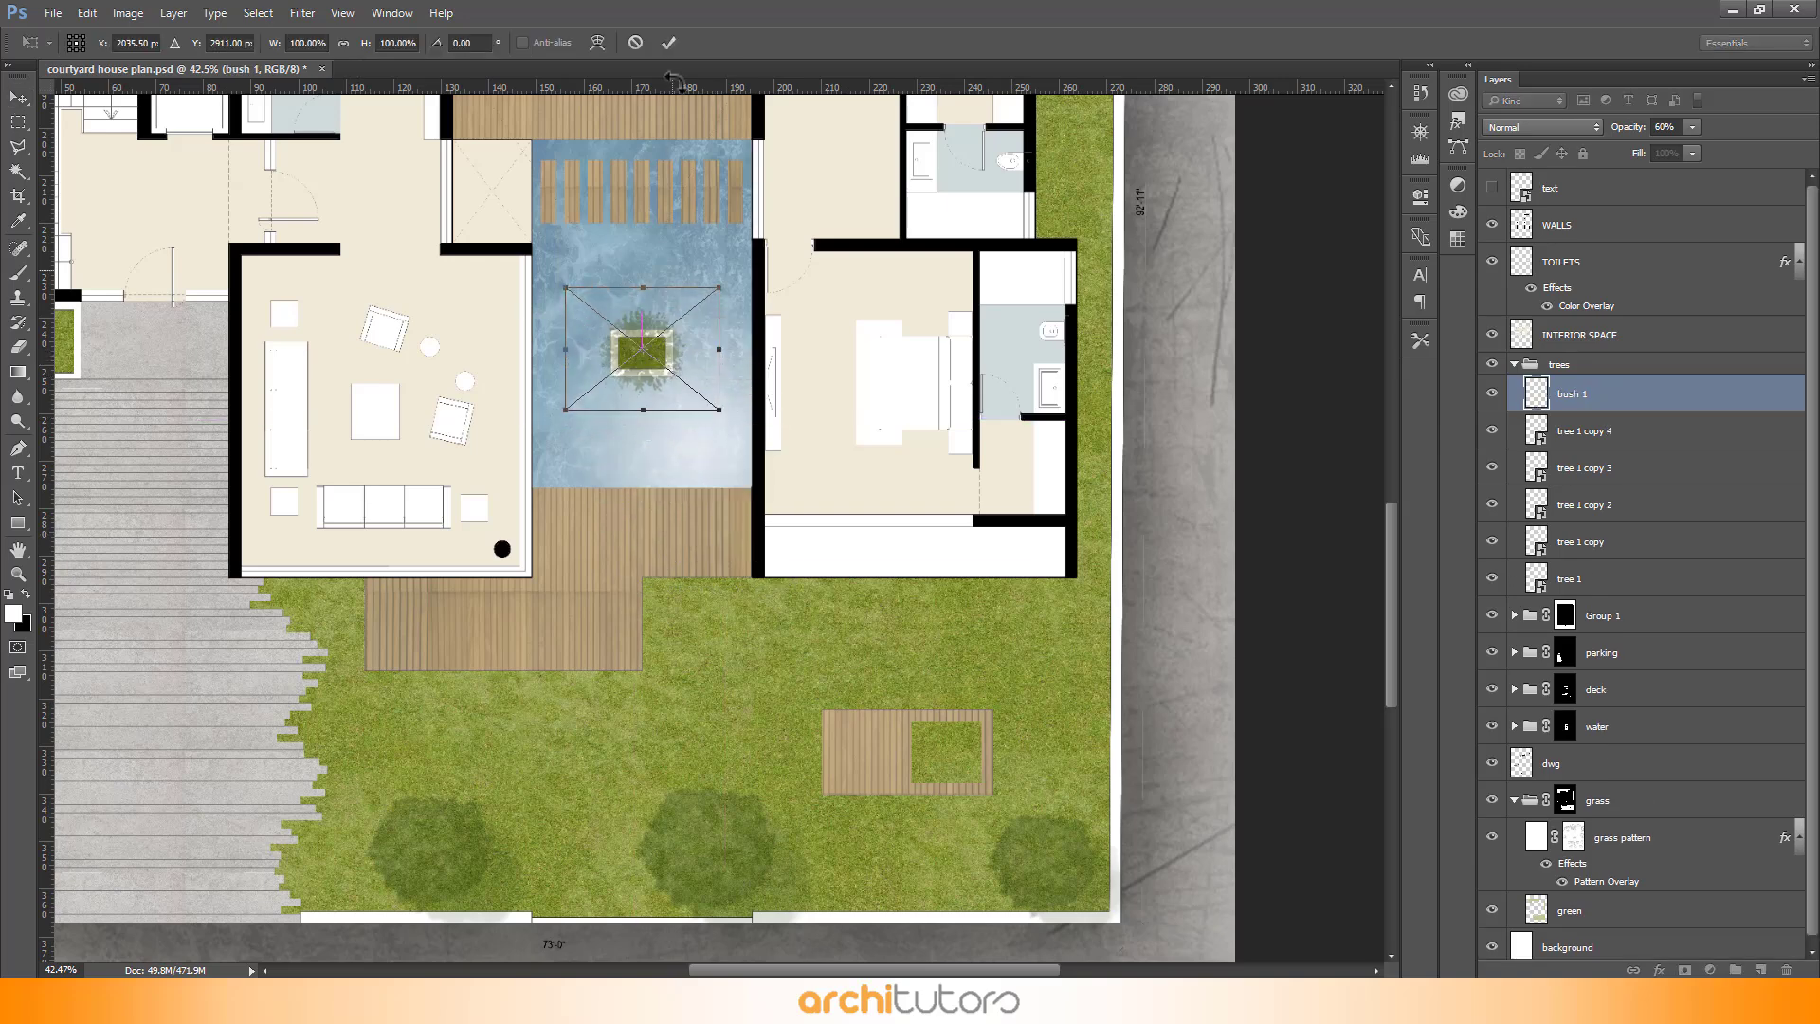
click(672, 49)
scroll(546, 138, up, 5)
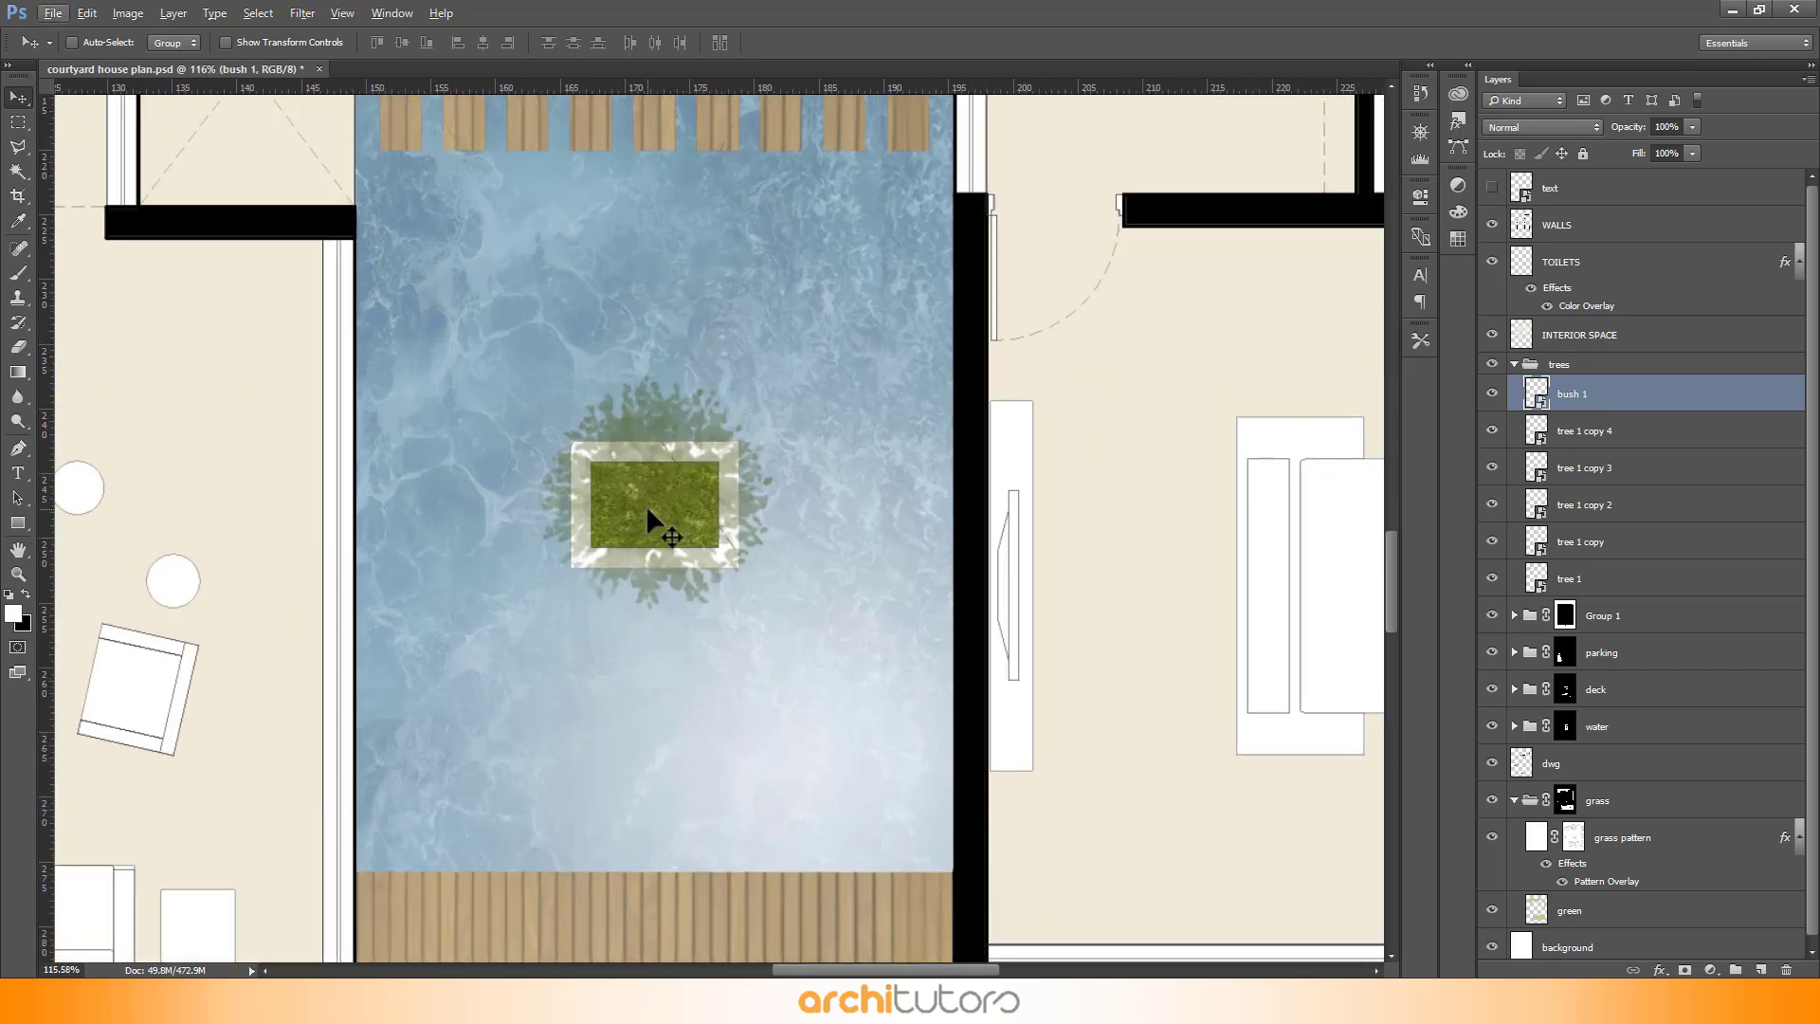
- Scale the bush in the pool planter up to about 114% and centre it on the planter
drag(654, 517, 654, 515)
key(ctrl+t)
drag(867, 657, 899, 676)
drag(748, 509, 754, 516)
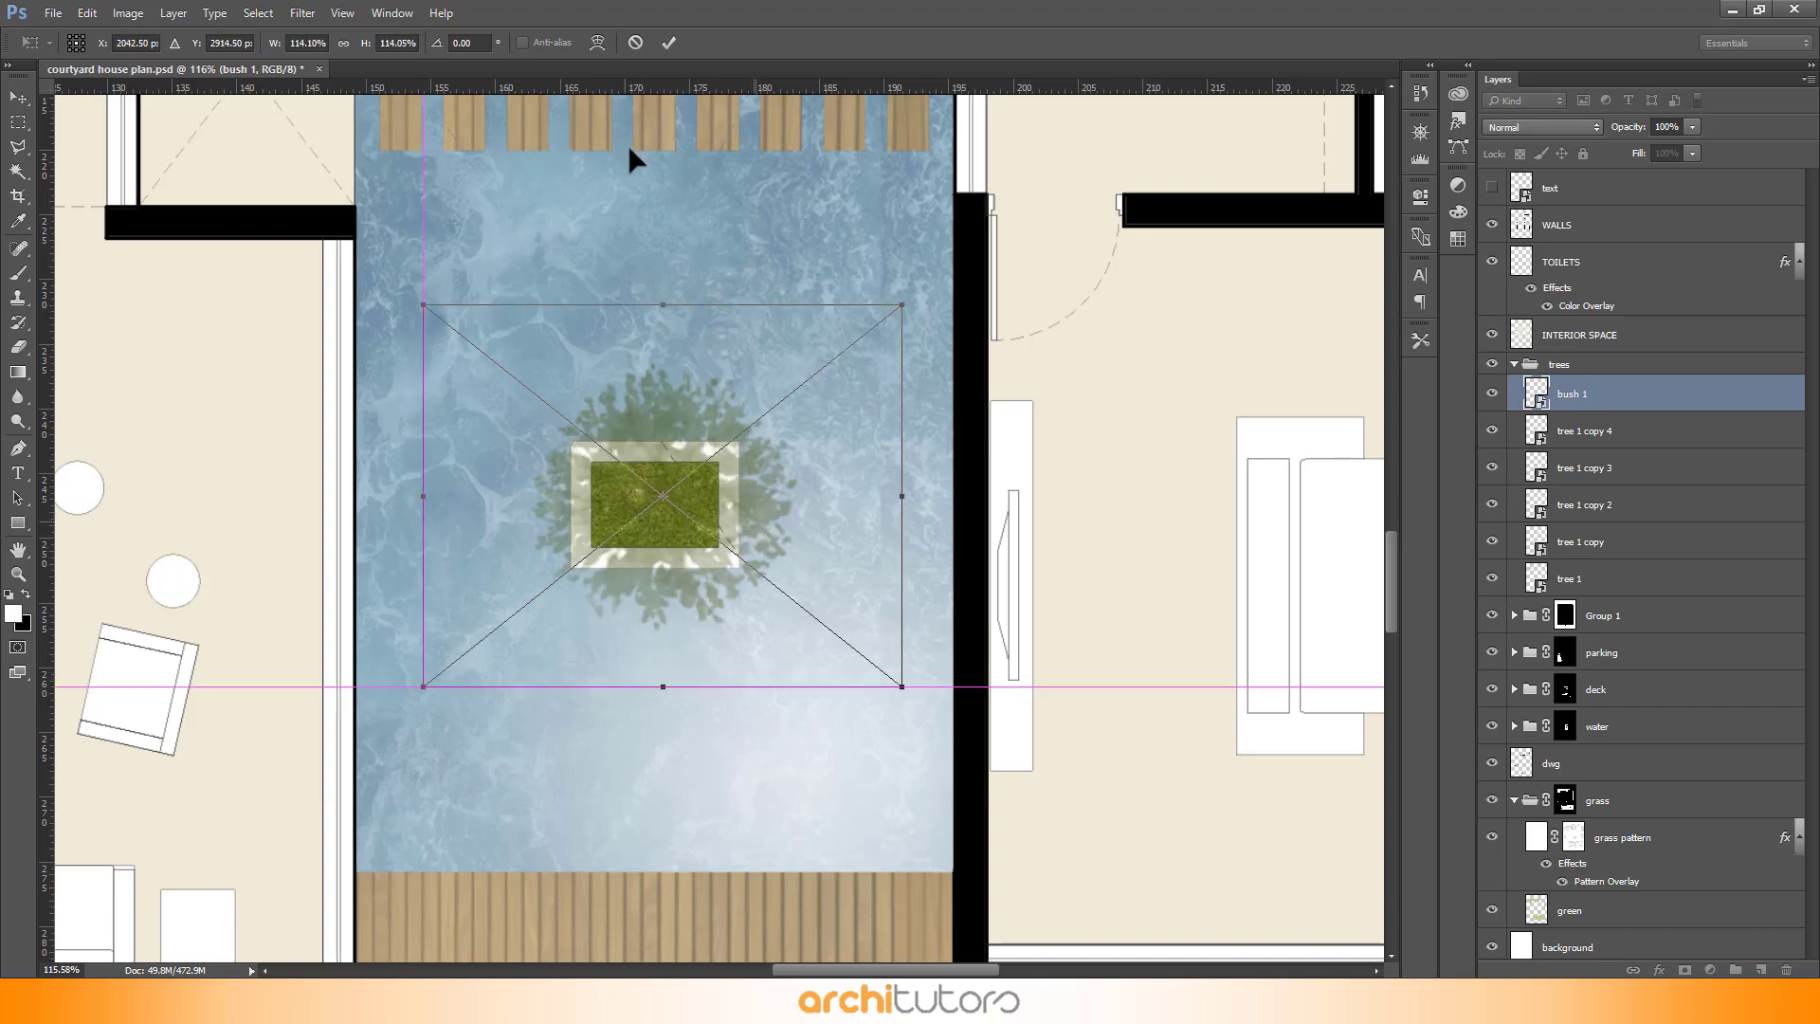
click(663, 43)
- Duplicate the bush several times across the lower garden, including onto the garden deck planter
scroll(926, 620, down, 4)
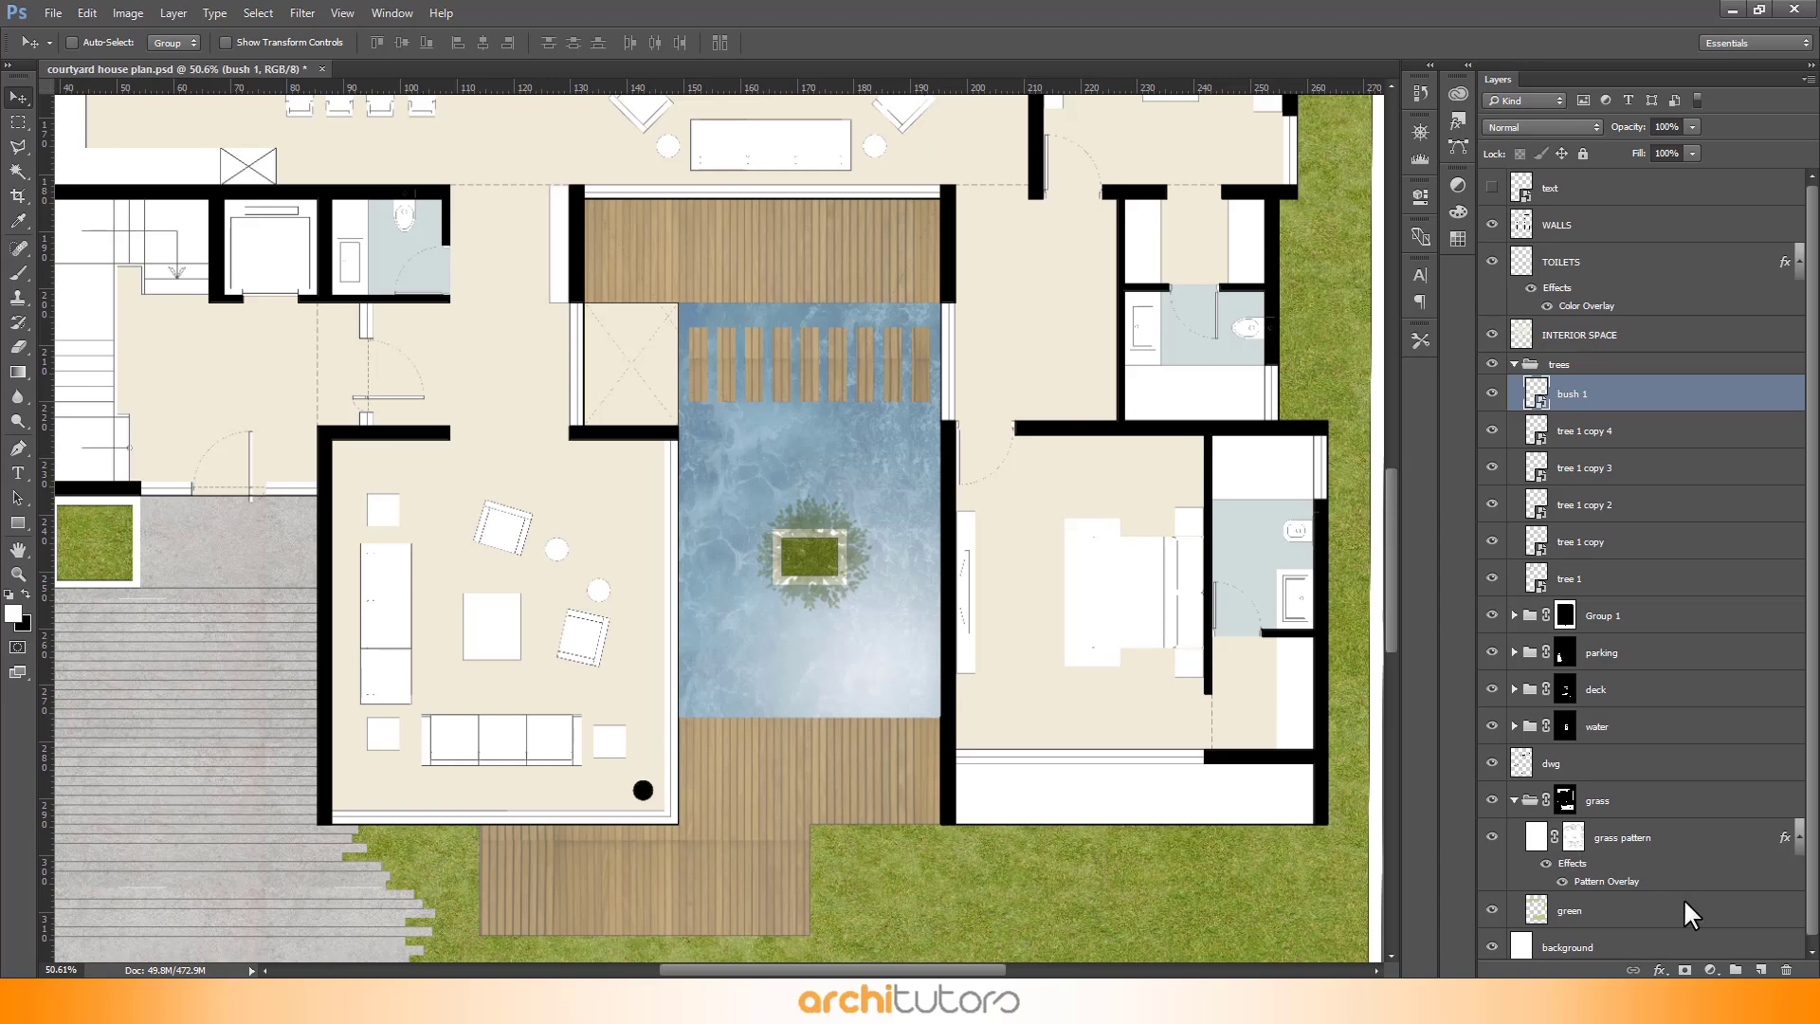
alt+scroll(675, 458, down, 3)
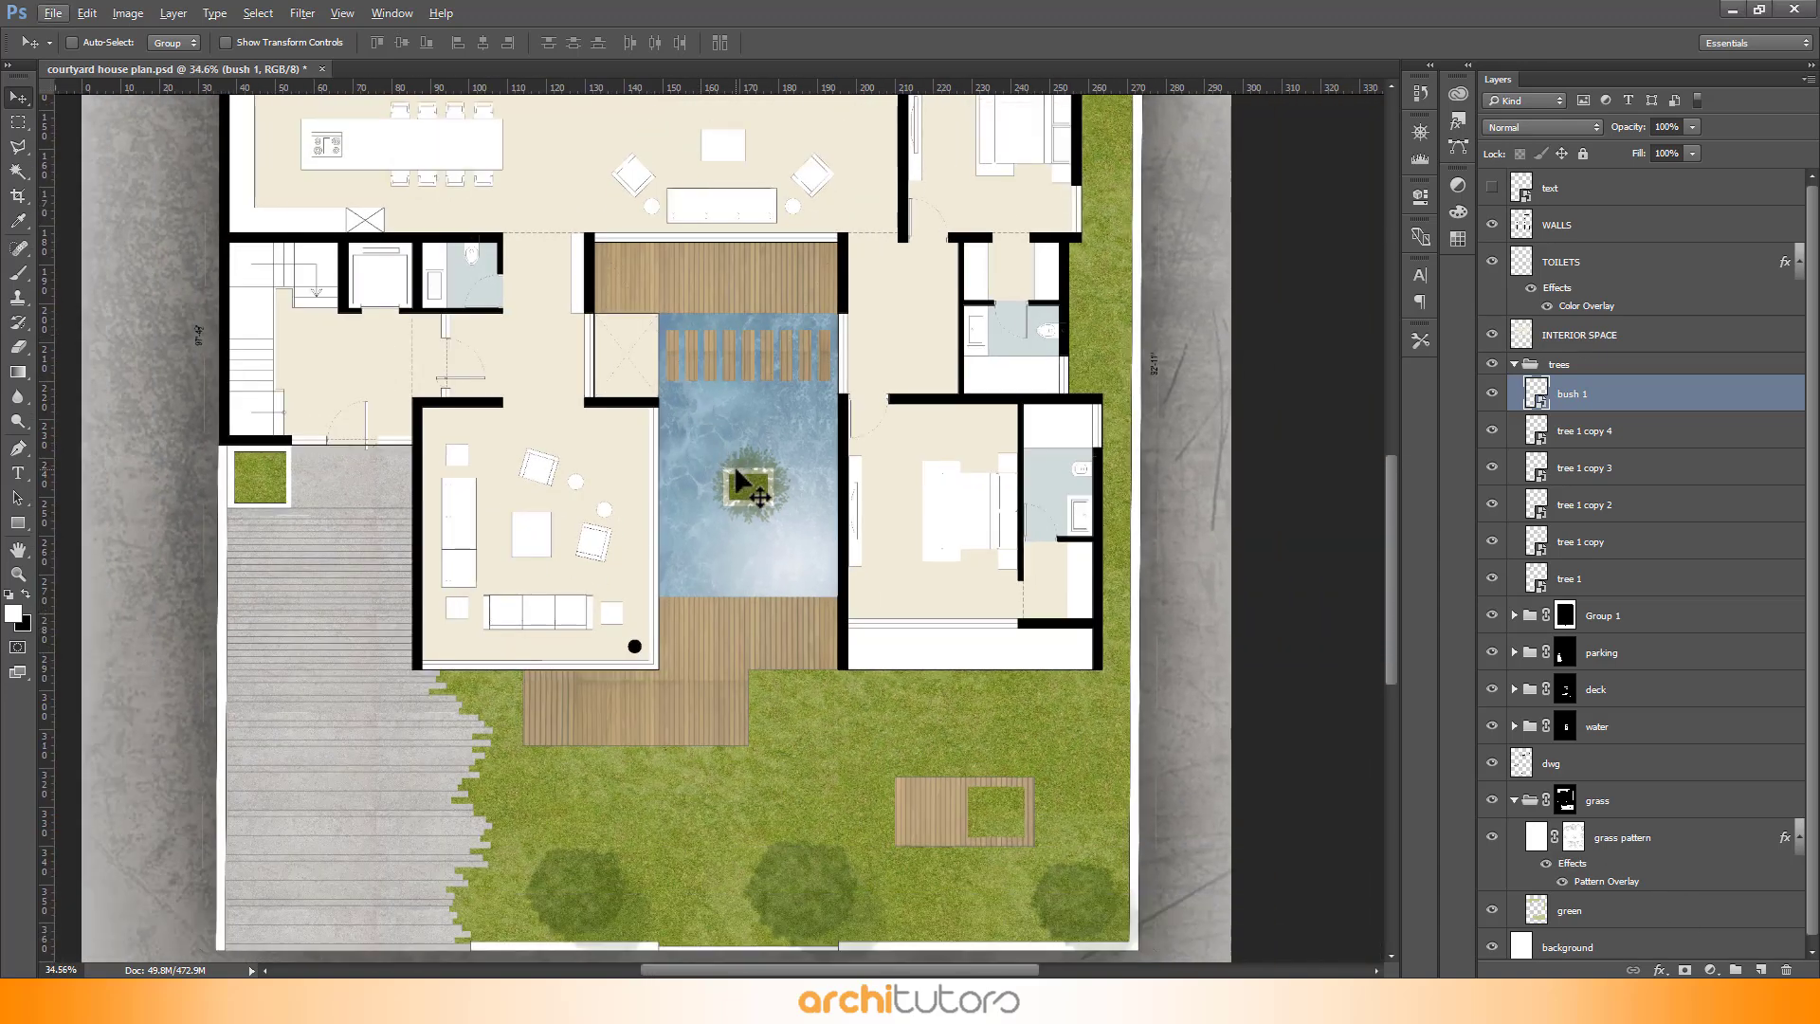
alt+drag(755, 507, 935, 800)
scroll(995, 847, up, 2)
alt+scroll(1126, 587, down, 2)
alt+drag(949, 808, 741, 781)
alt+drag(741, 782, 658, 829)
alt+scroll(765, 667, down, 3)
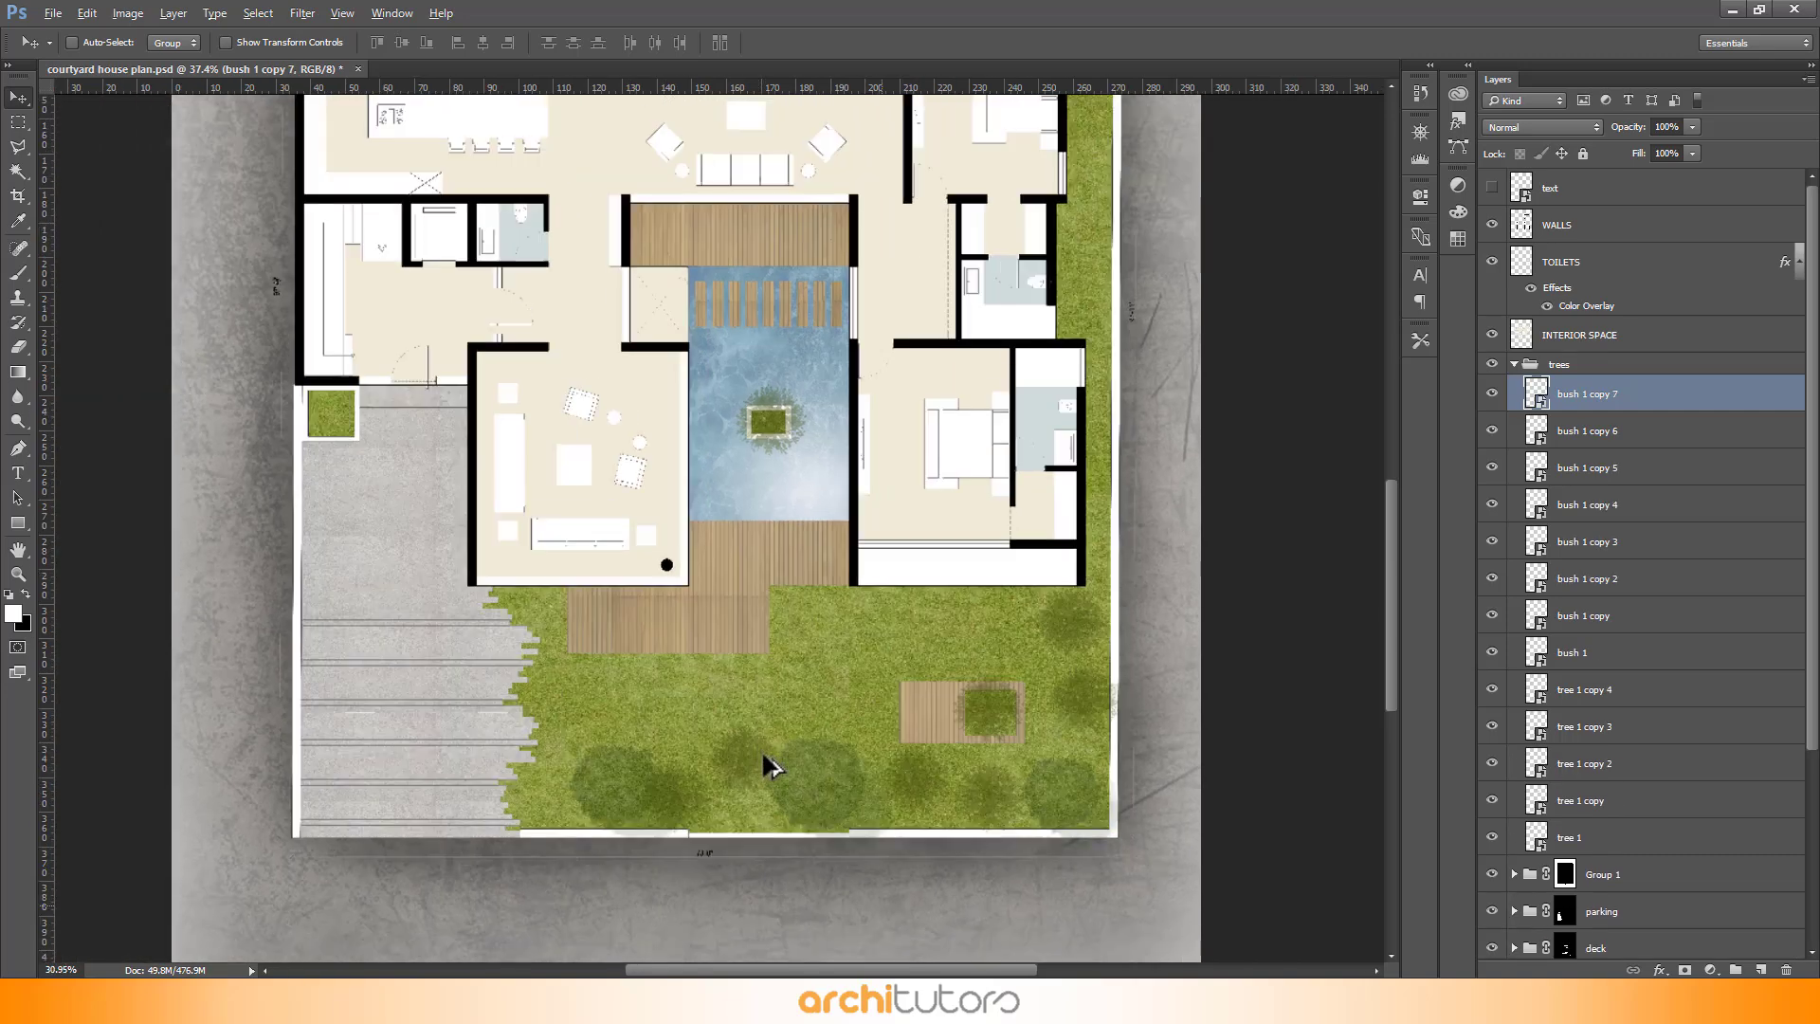
- Collapse the trees group and set its opacity to 80%
alt+scroll(806, 478, down, 2)
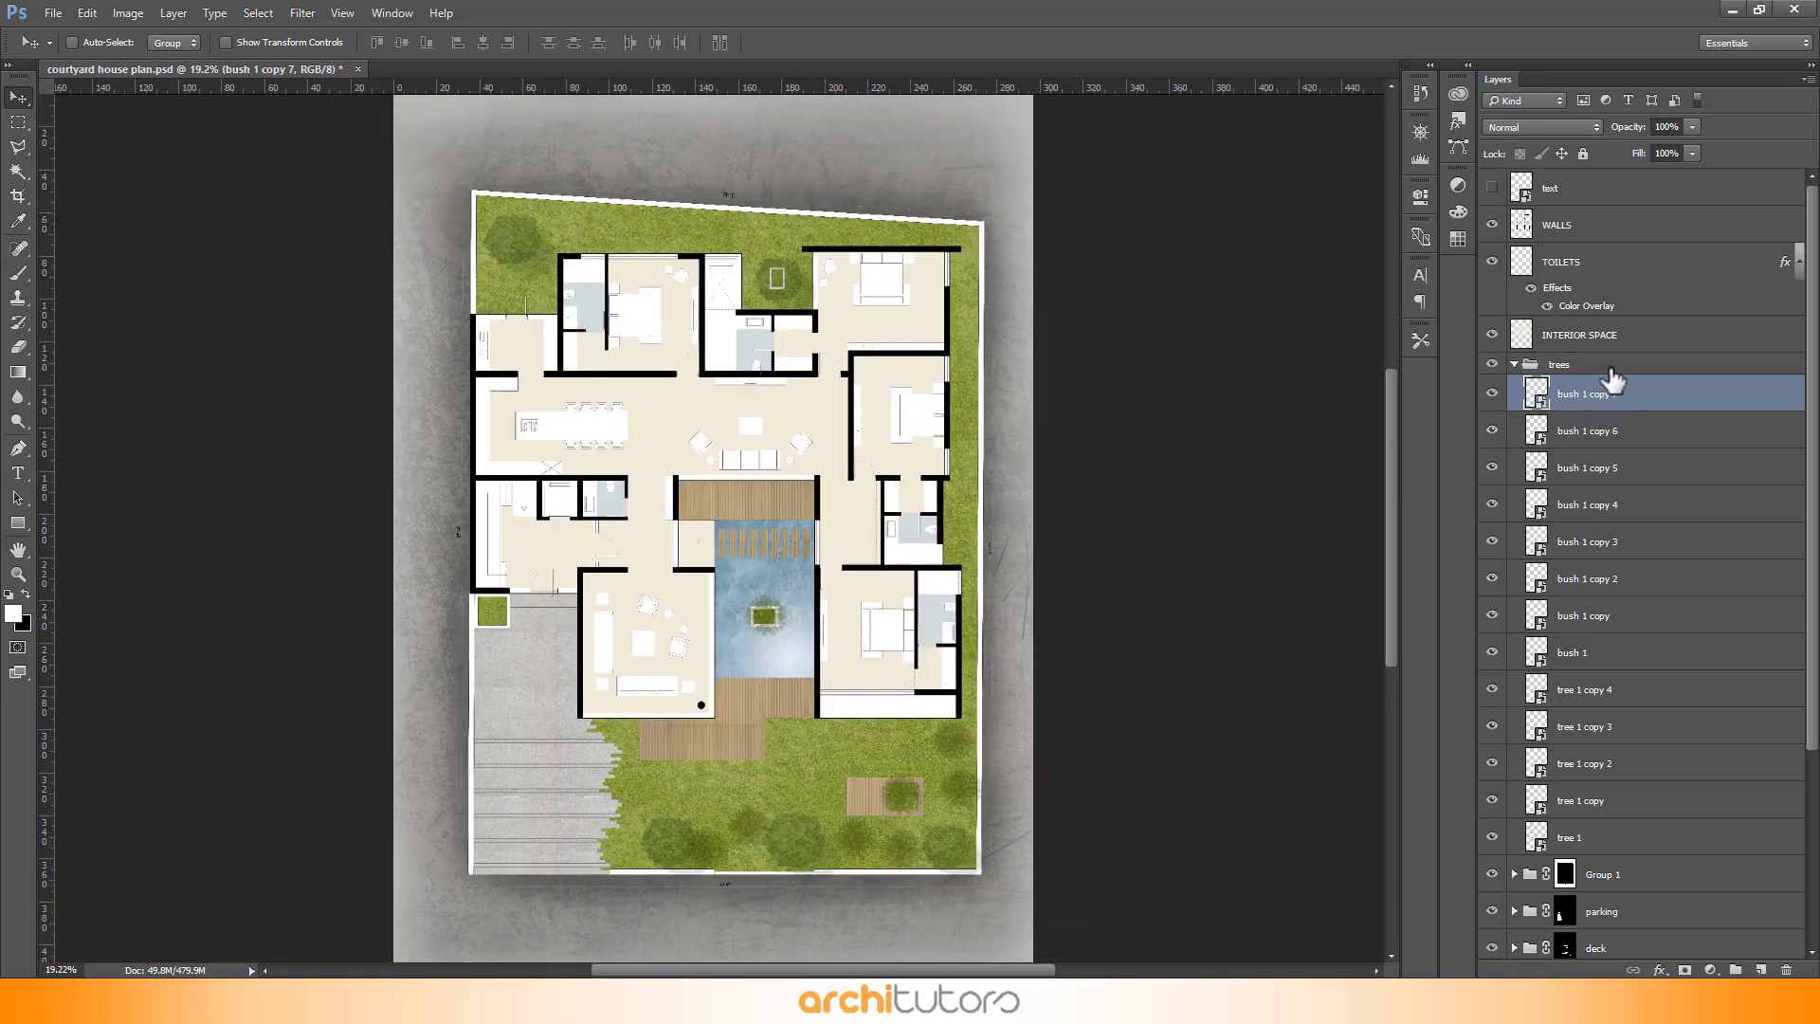
click(1611, 370)
click(1515, 364)
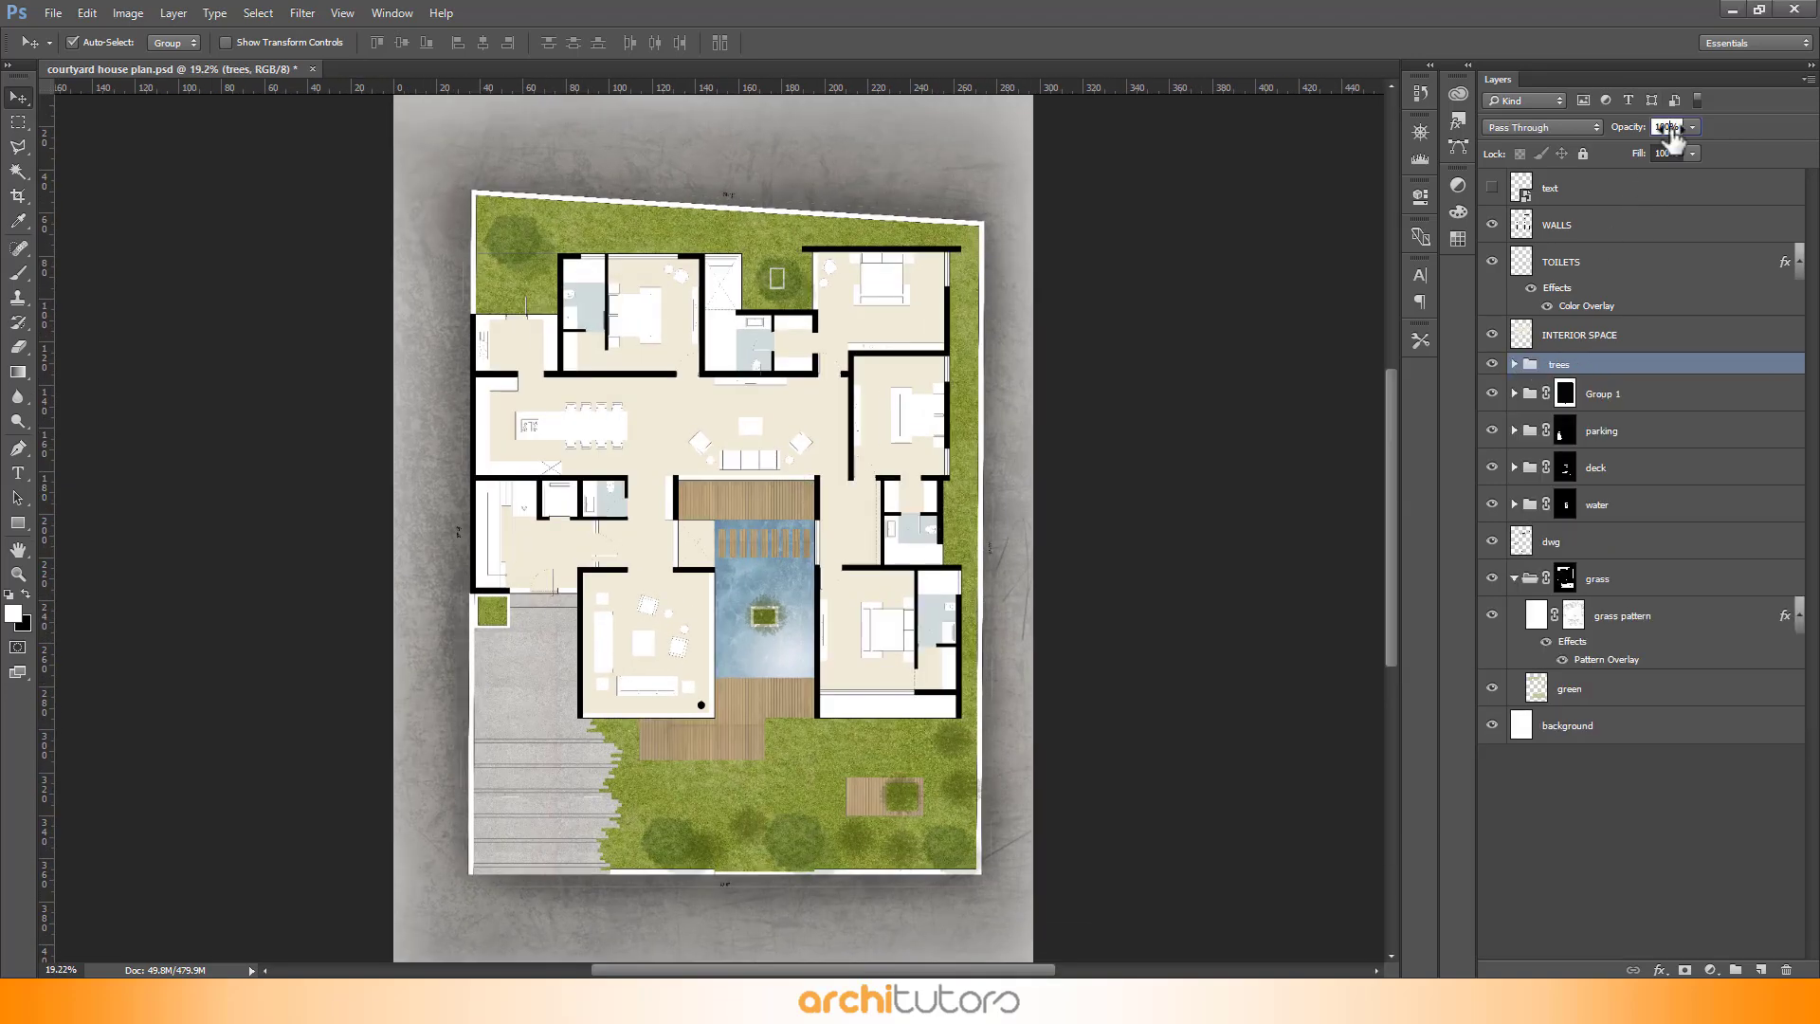
text(80)
- Select the pool bush and scale it up again to about 119%
alt+scroll(877, 711, up, 9)
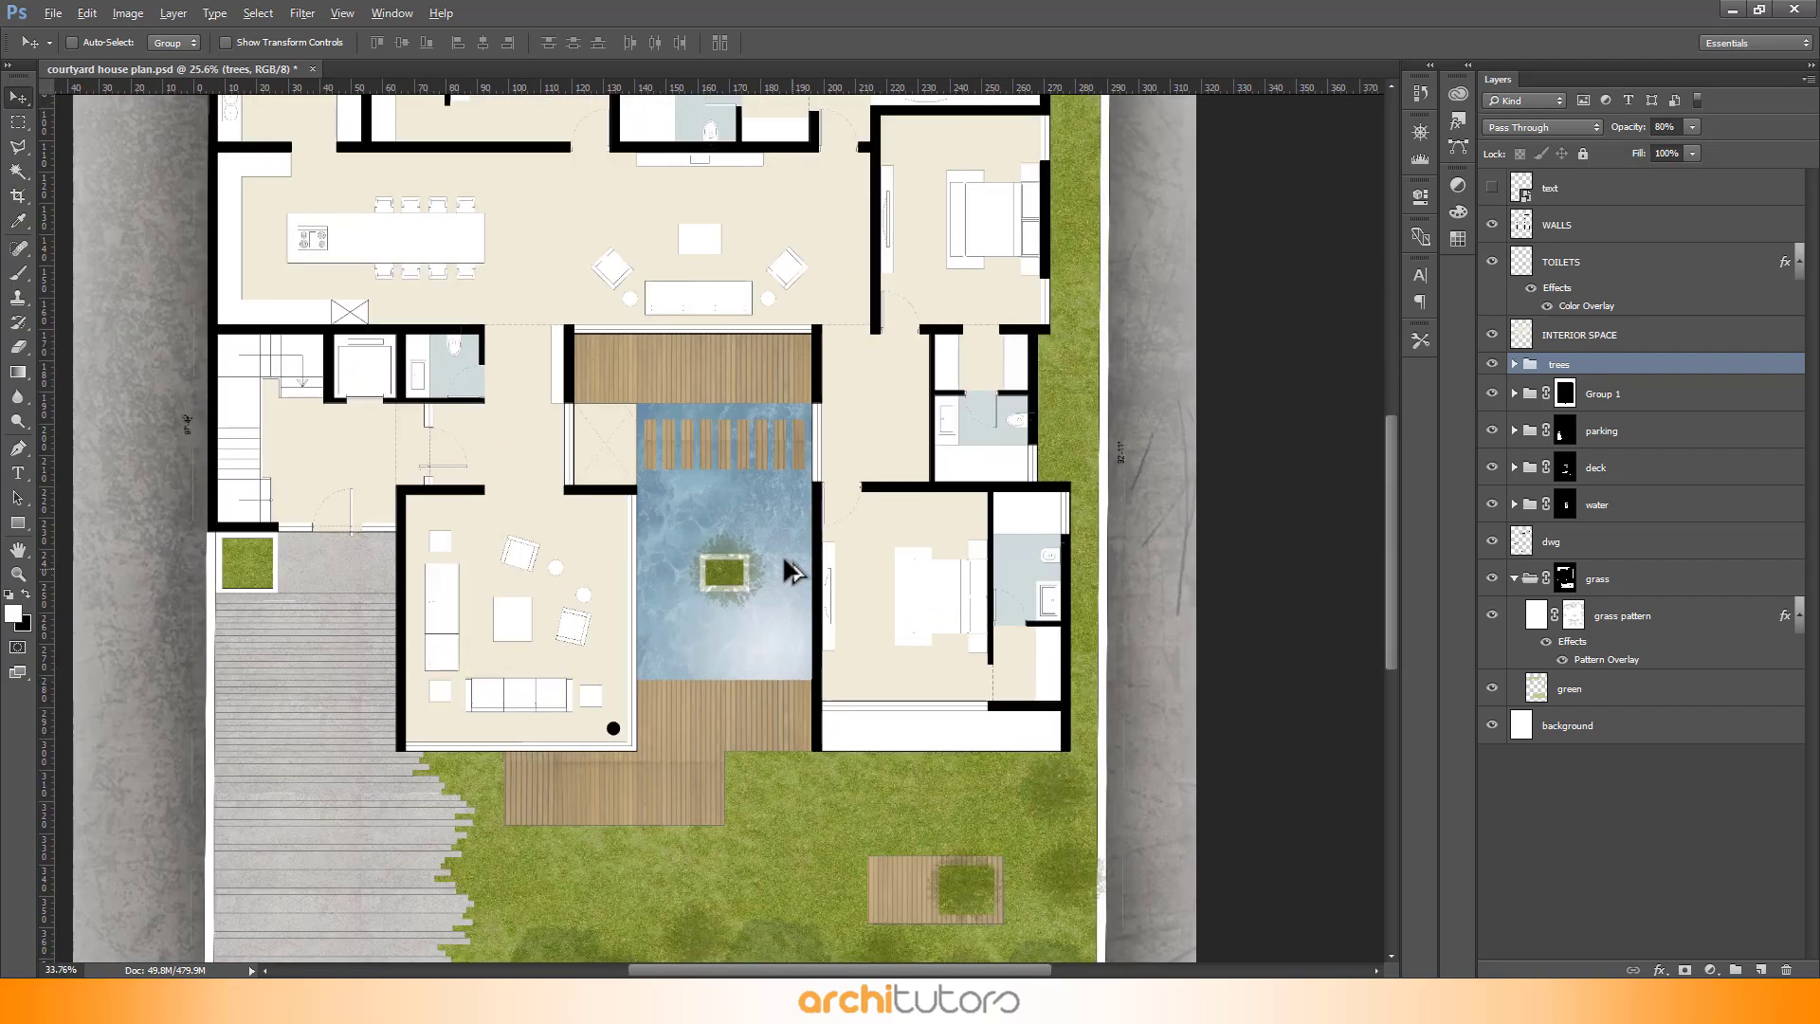
alt+scroll(776, 596, up, 3)
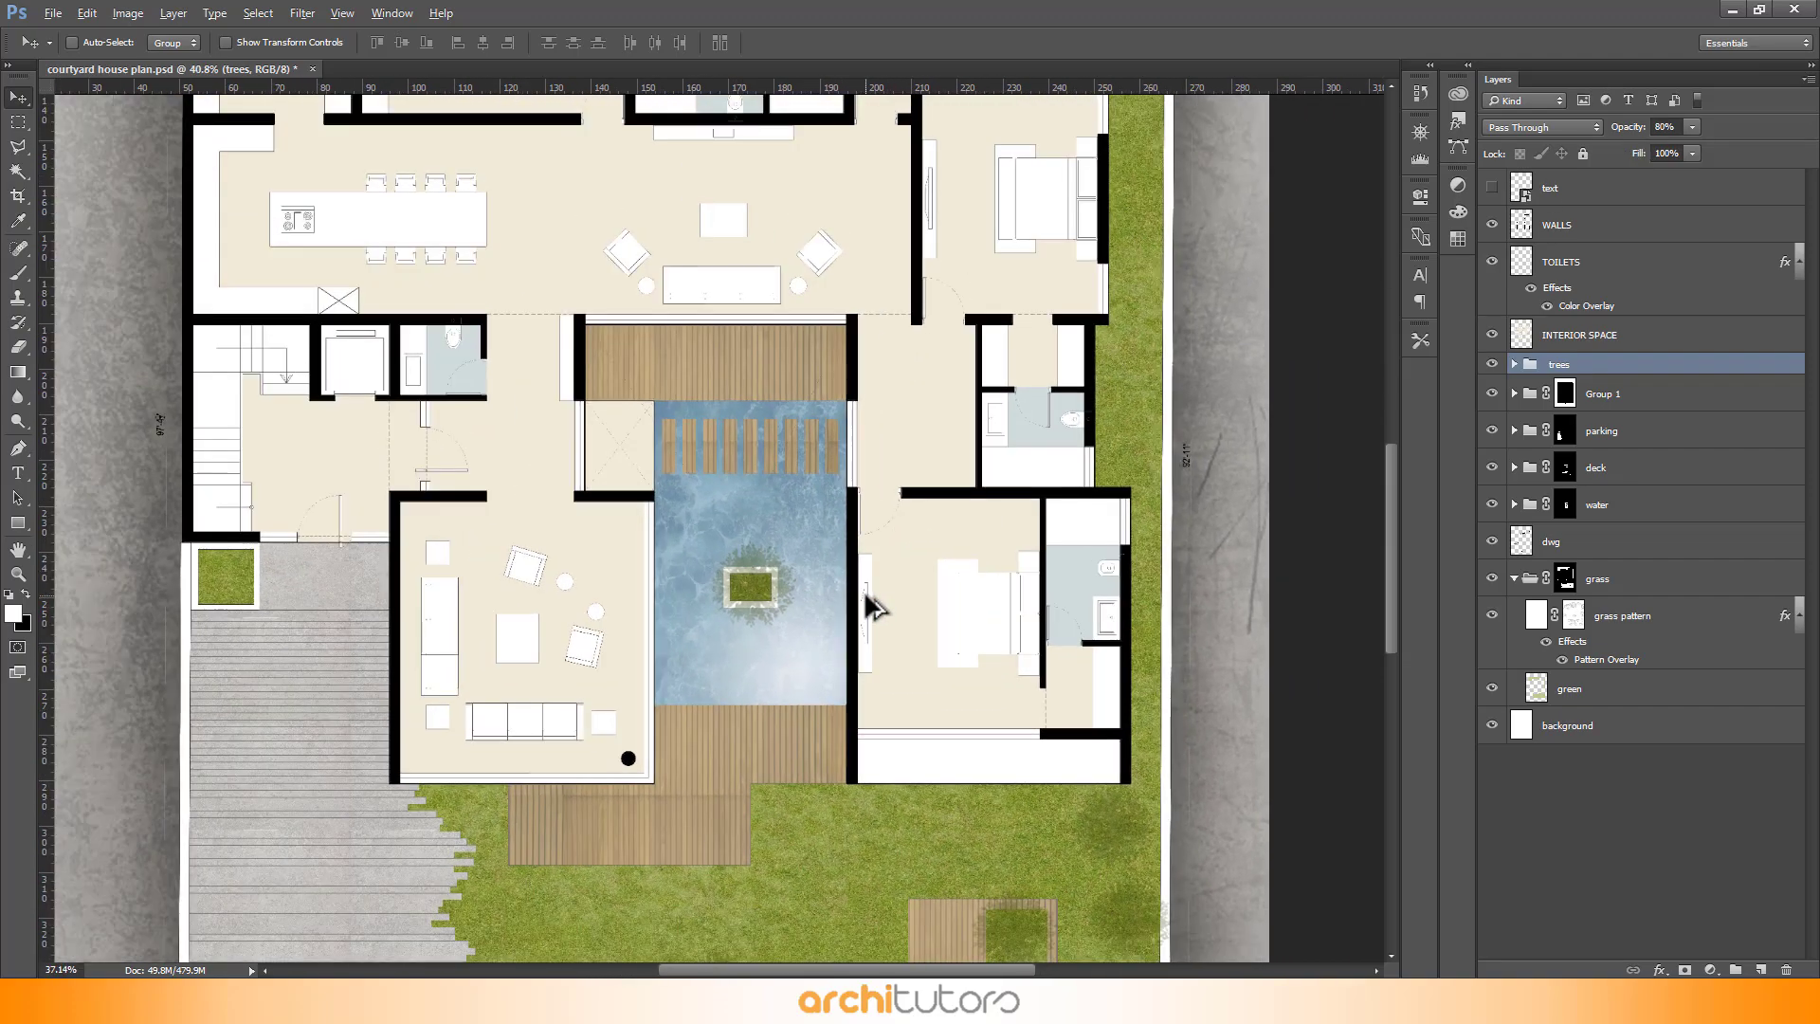
alt+scroll(809, 596, up, 2)
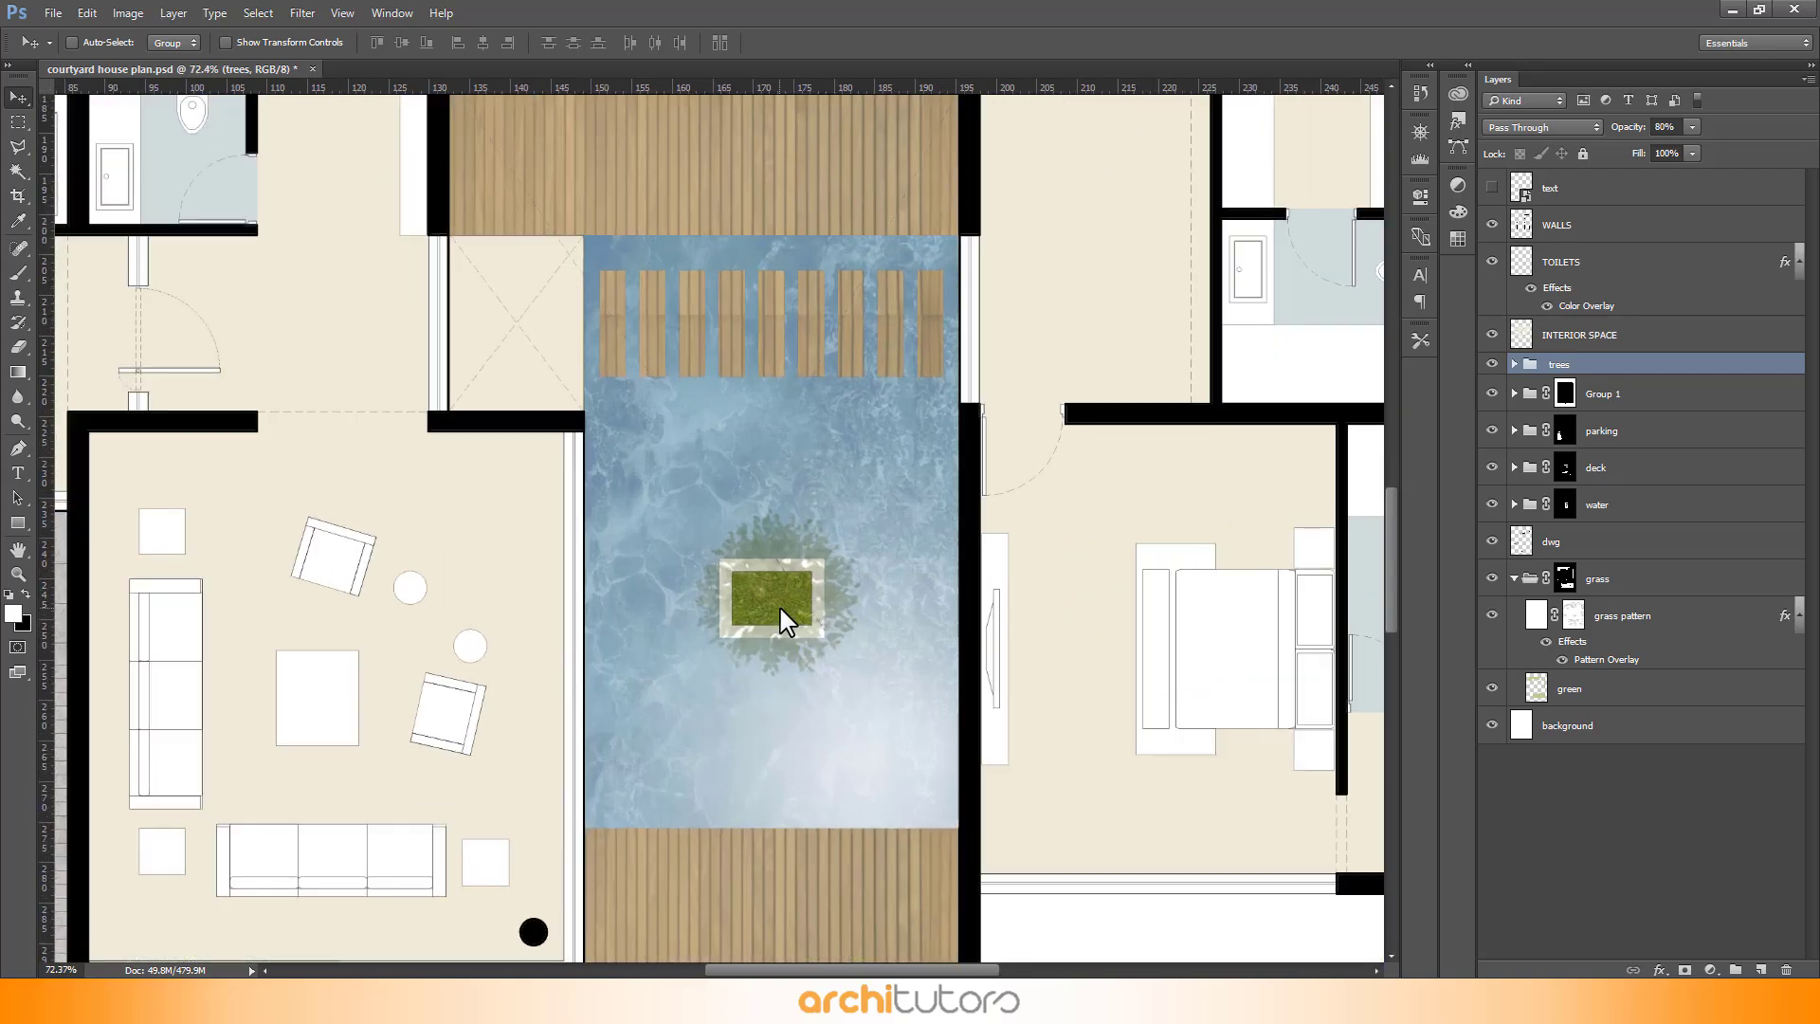
right_click(779, 609)
click(831, 654)
drag(786, 605, 793, 601)
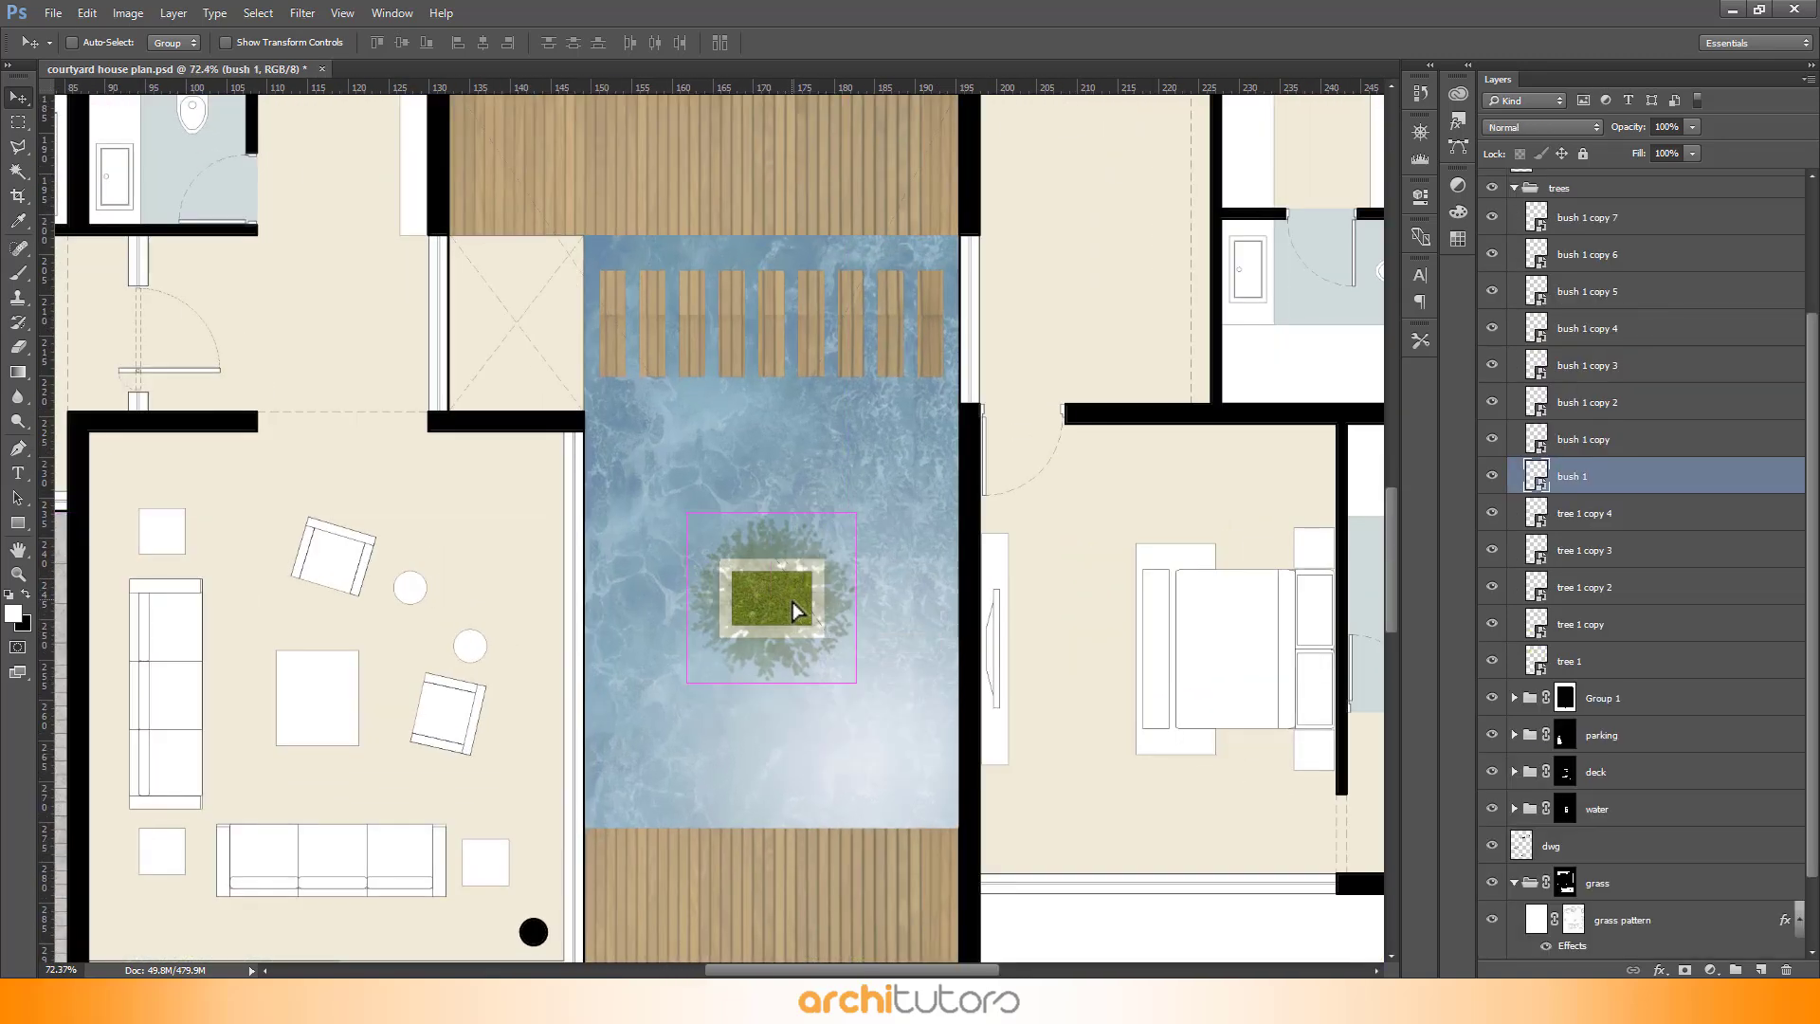
key(ctrl+t)
drag(922, 718, 934, 732)
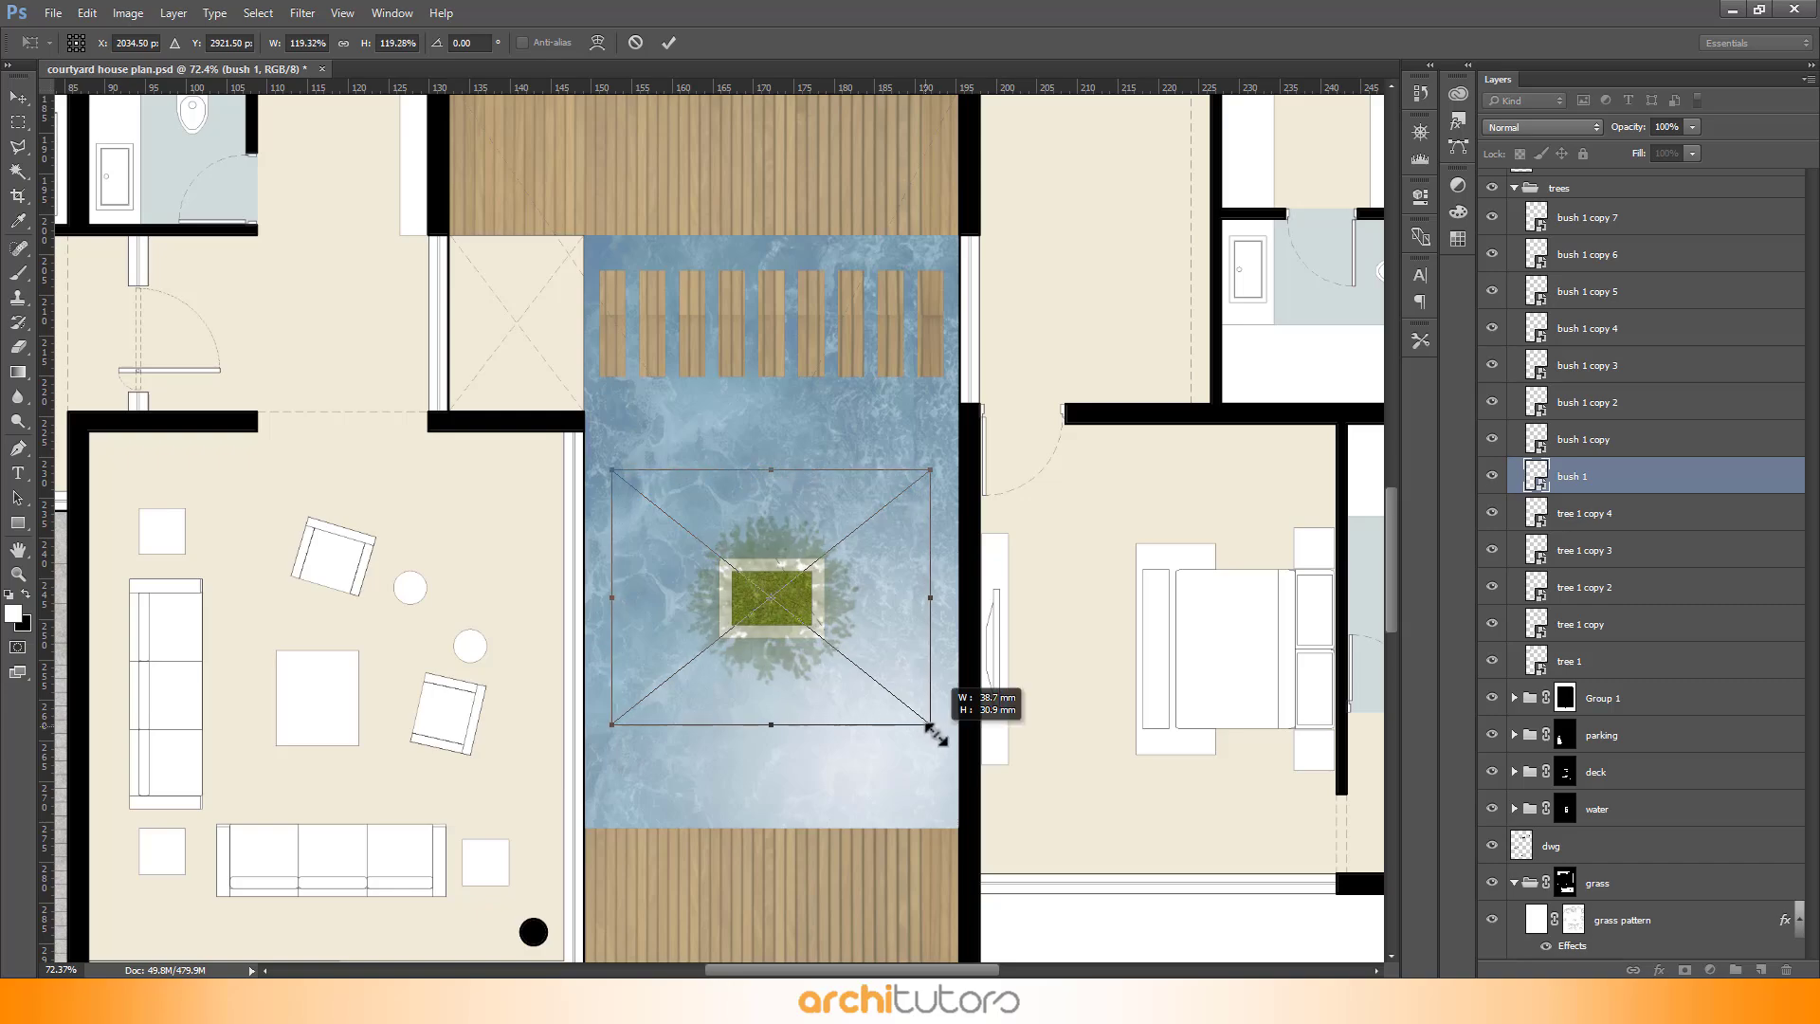
key(Return)
- Collapse the trees group and move the dwg layer up to sit just below the text layer
alt+scroll(926, 670, down, 4)
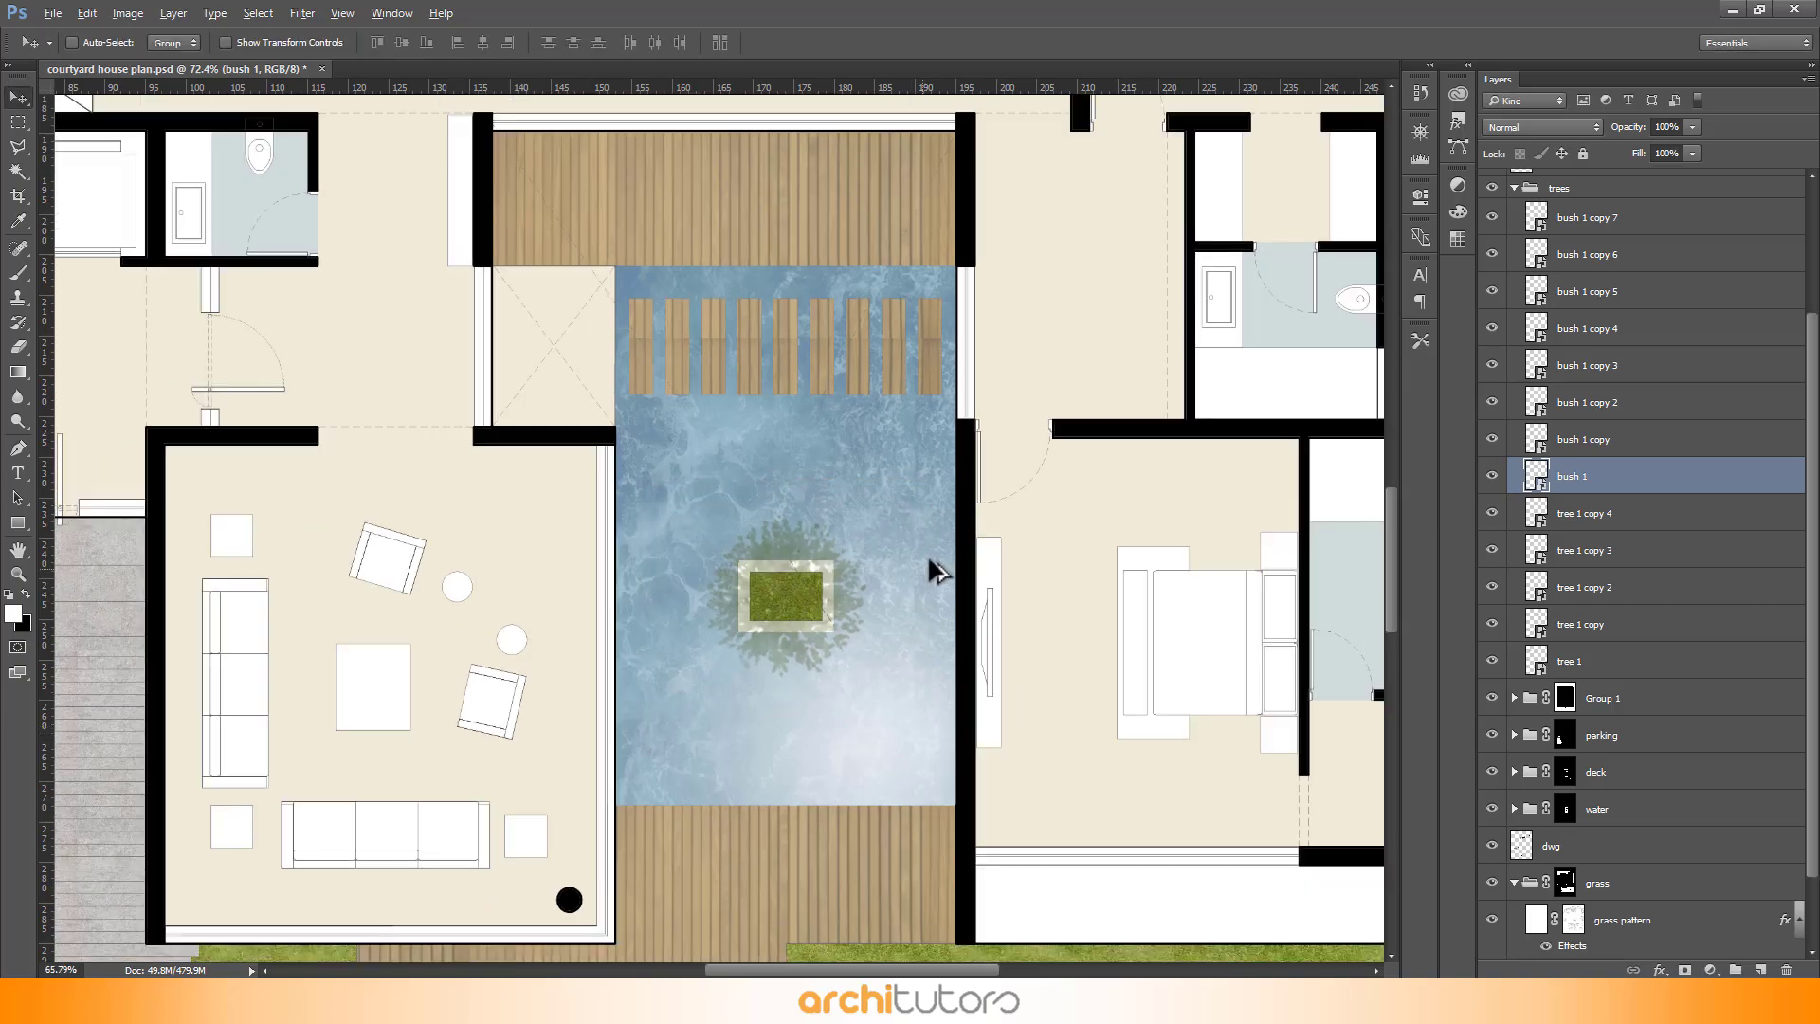
alt+scroll(960, 458, down, 1)
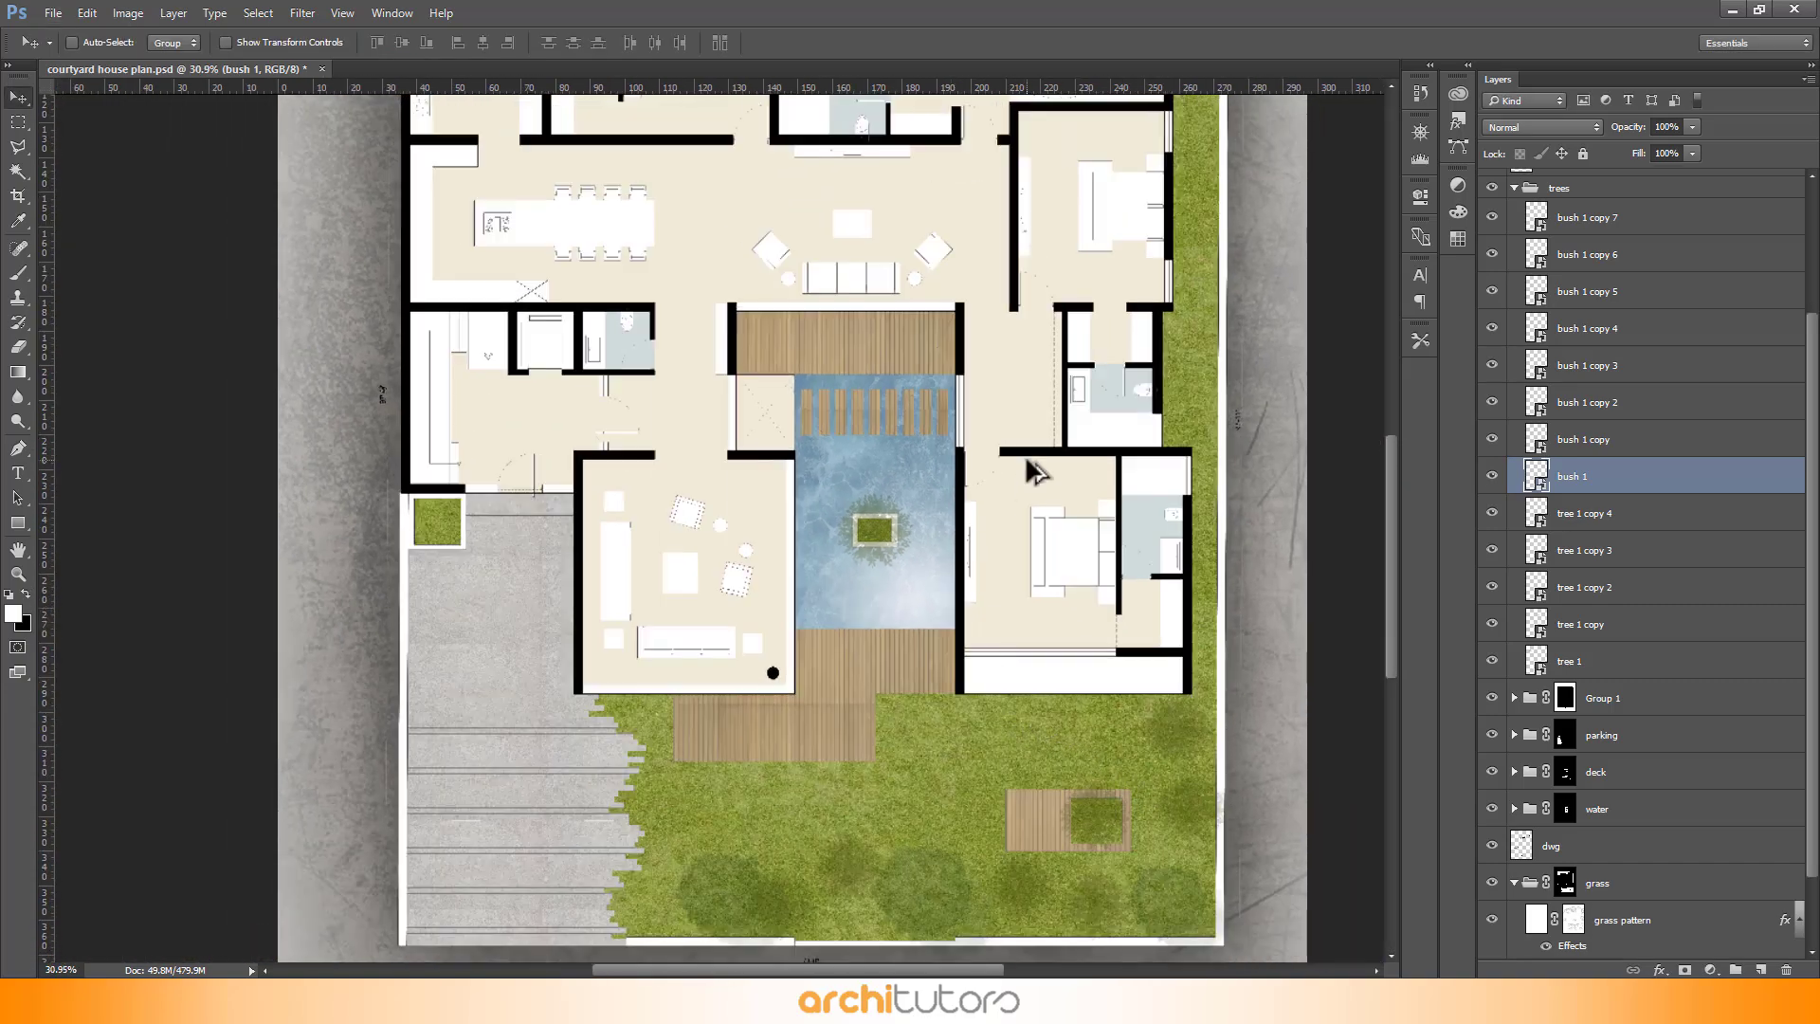
alt+scroll(1036, 471, up, 7)
scroll(1532, 357, up, 2)
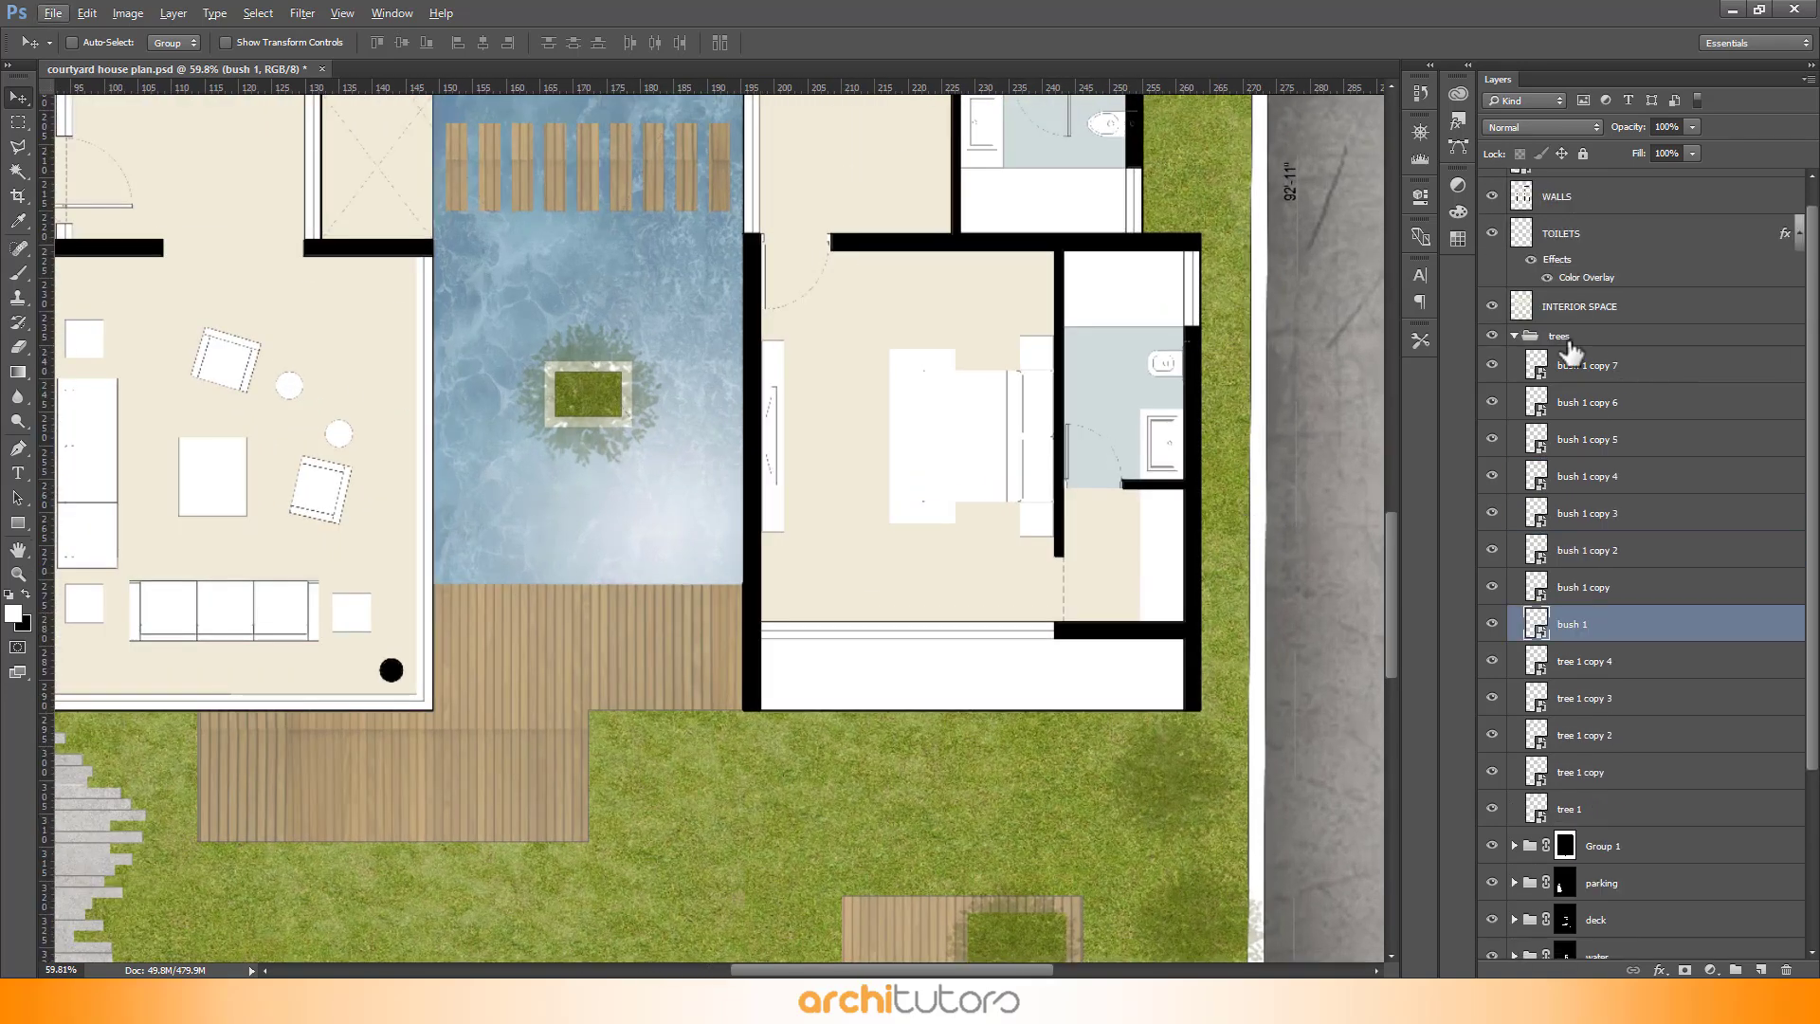
click(1514, 335)
click(1602, 364)
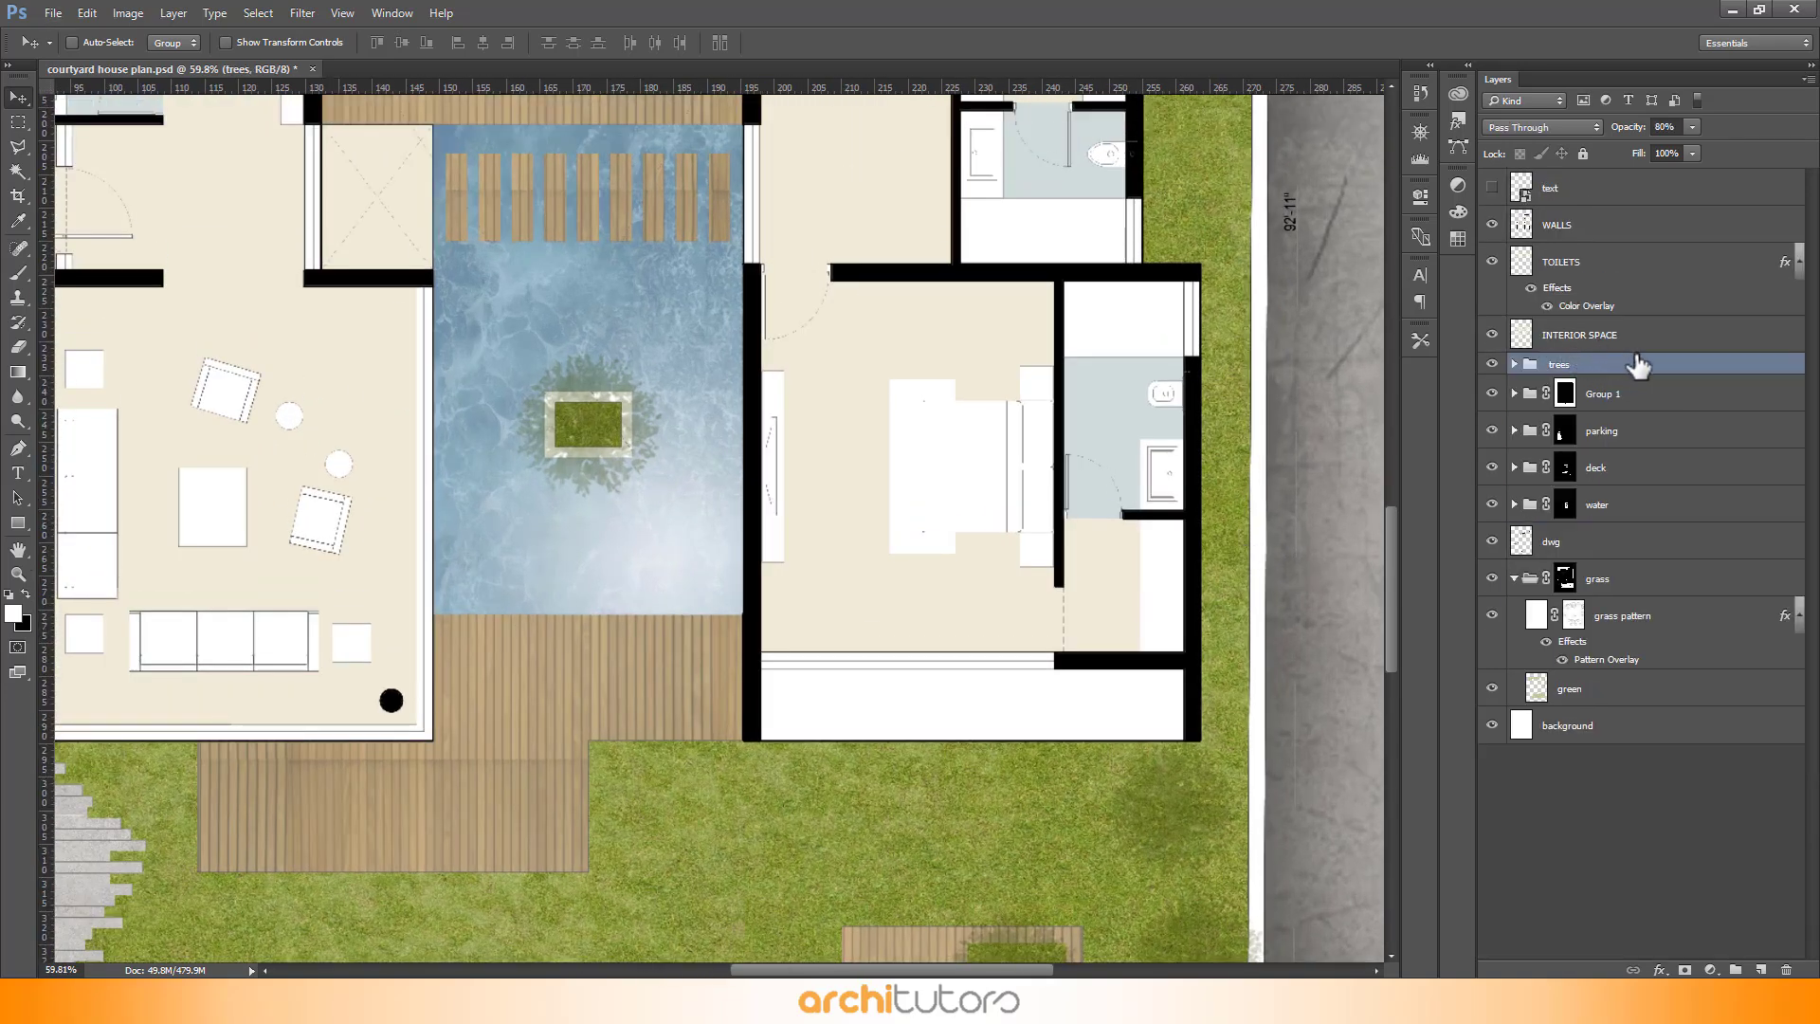
drag(1657, 538, 1637, 227)
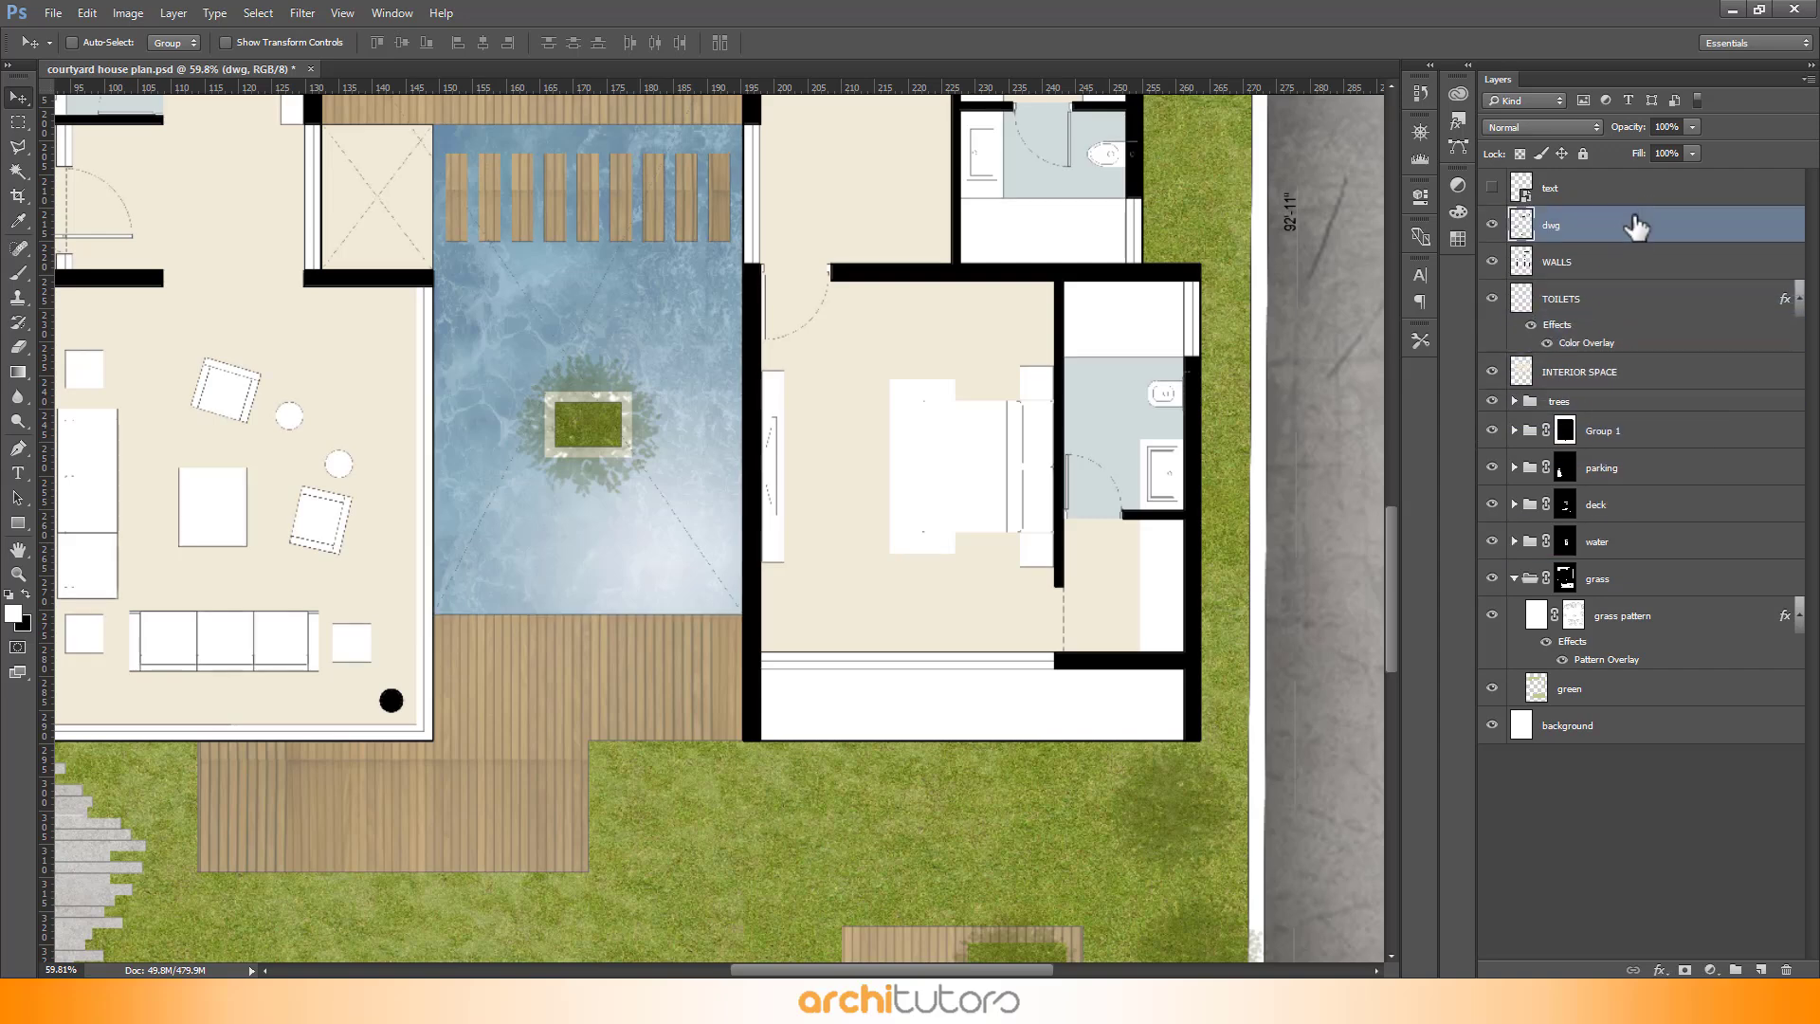
- Duplicate the text layer and merge the copy with the original to darken the room labels
scroll(1612, 245, up, 1)
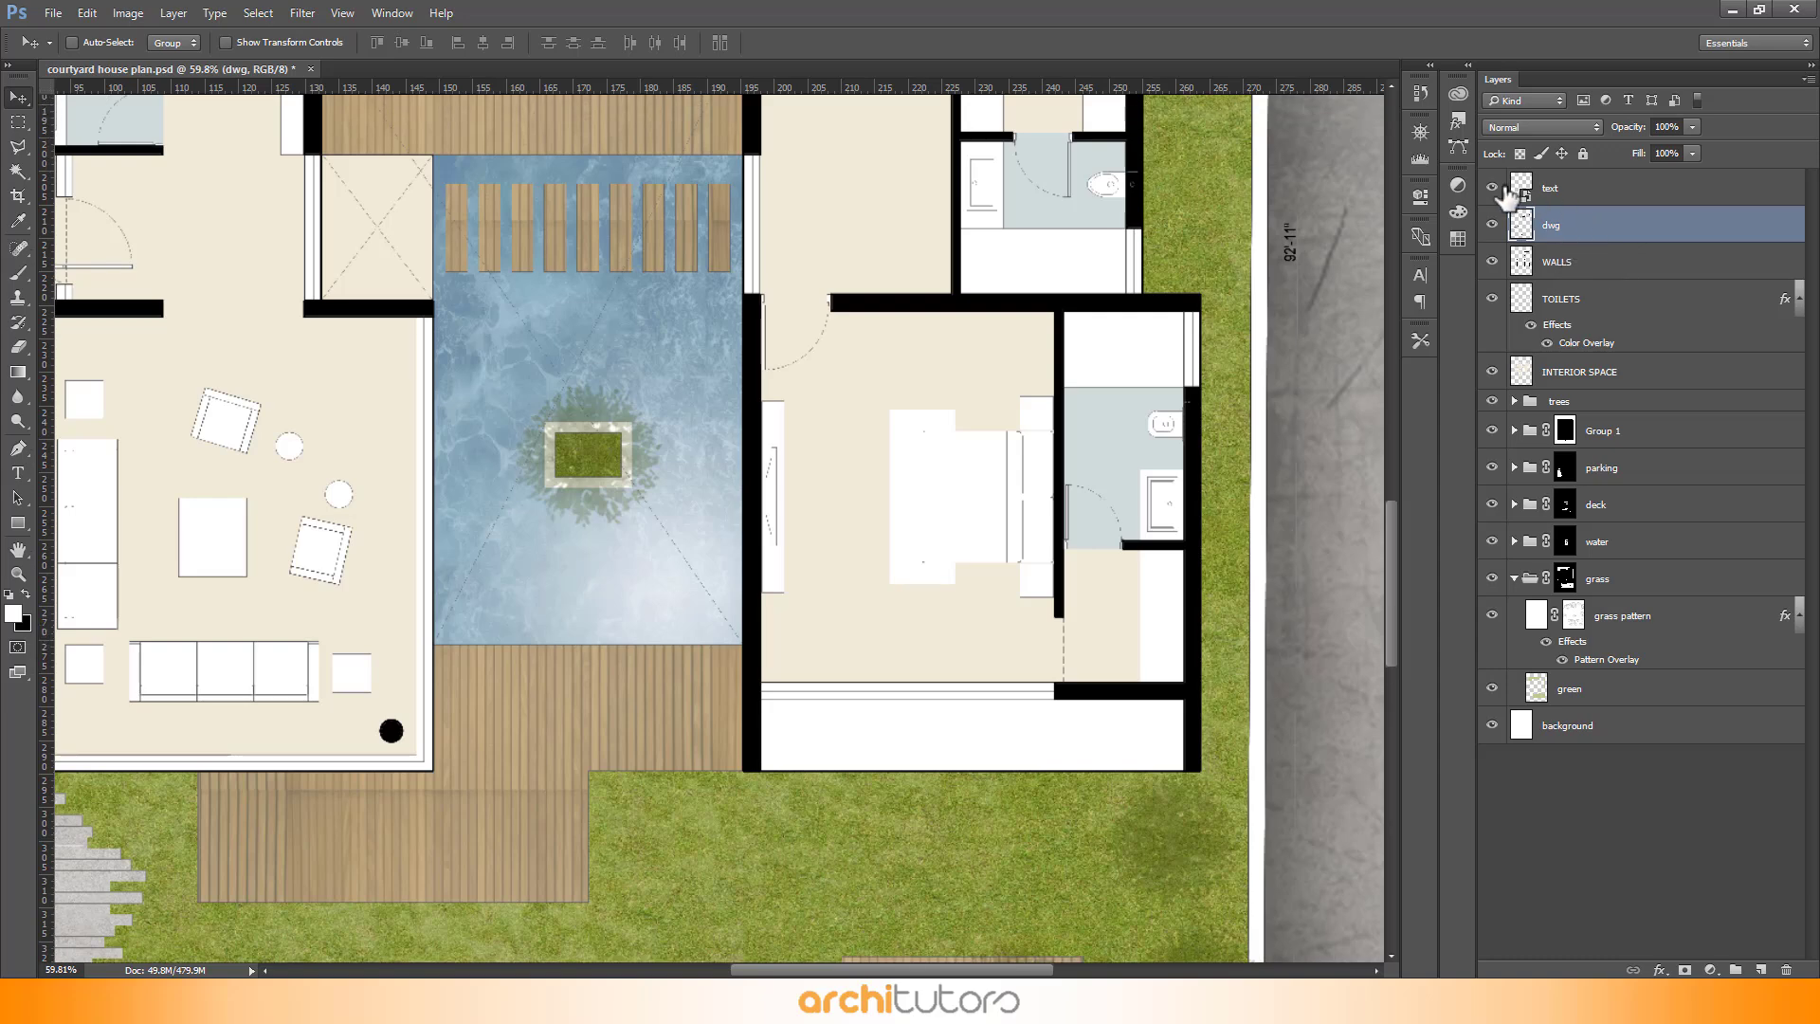
scroll(847, 479, up, 3)
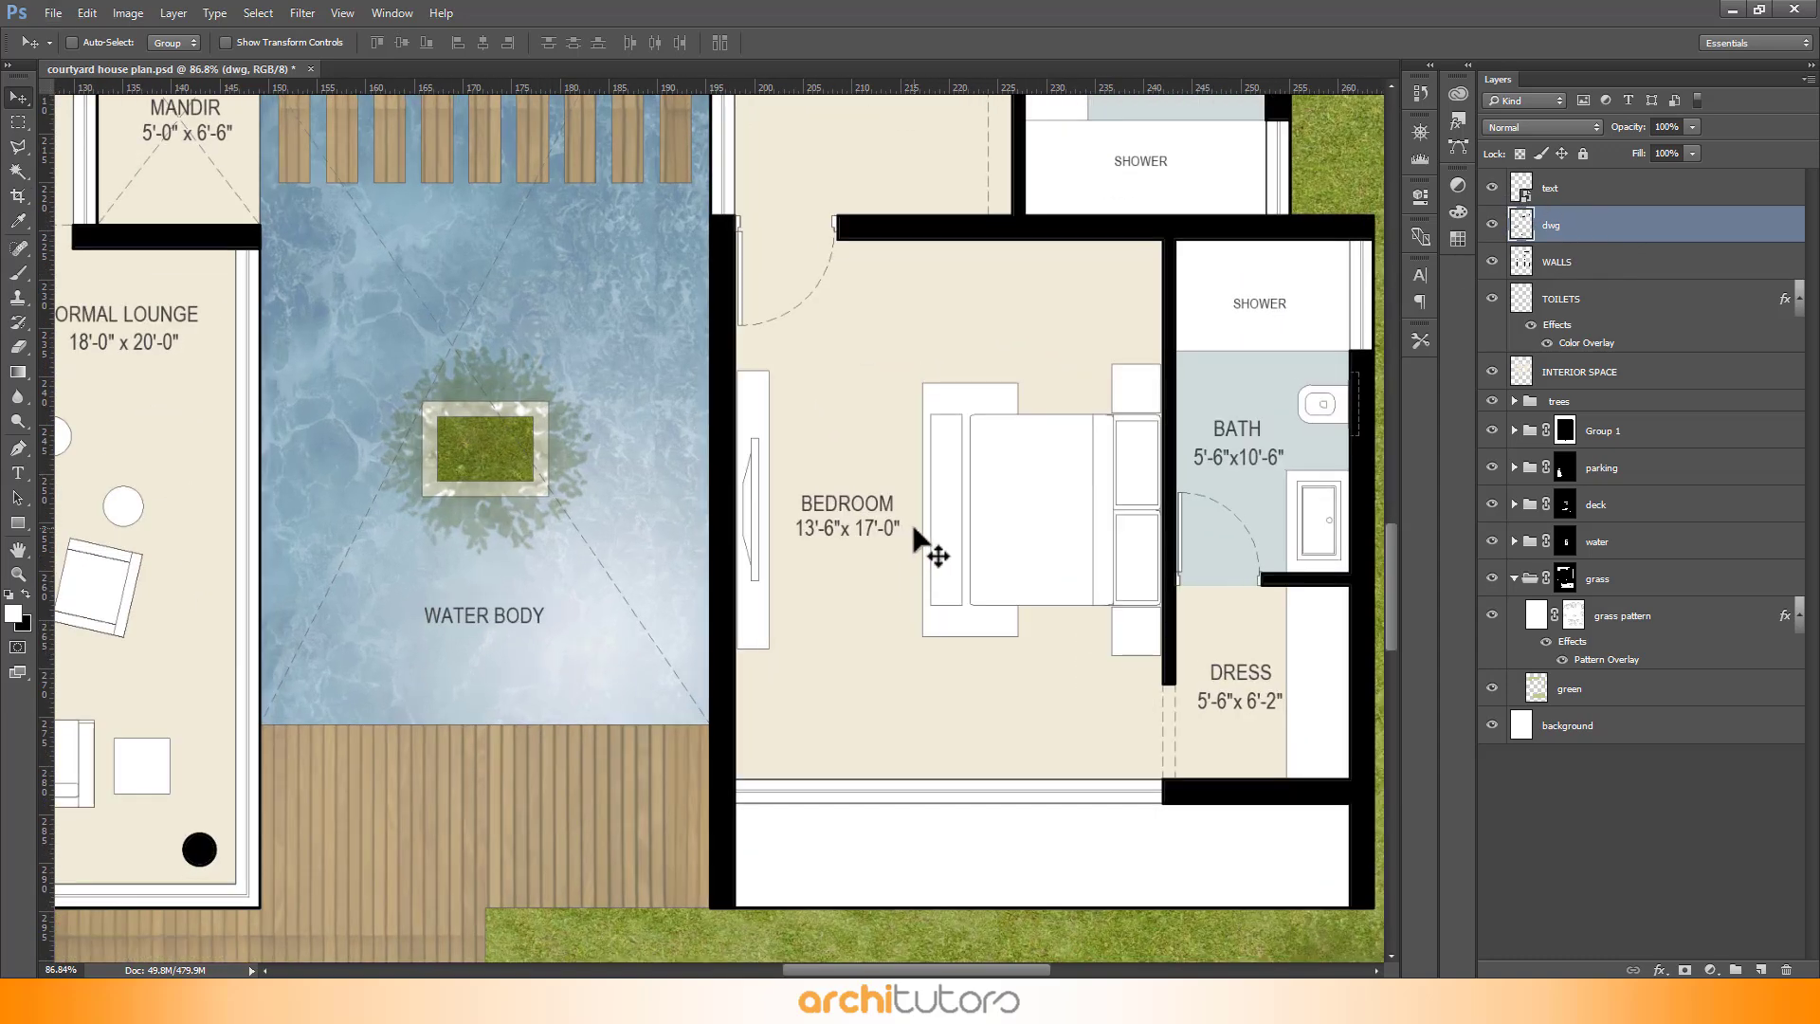
scroll(1037, 591, down, 1)
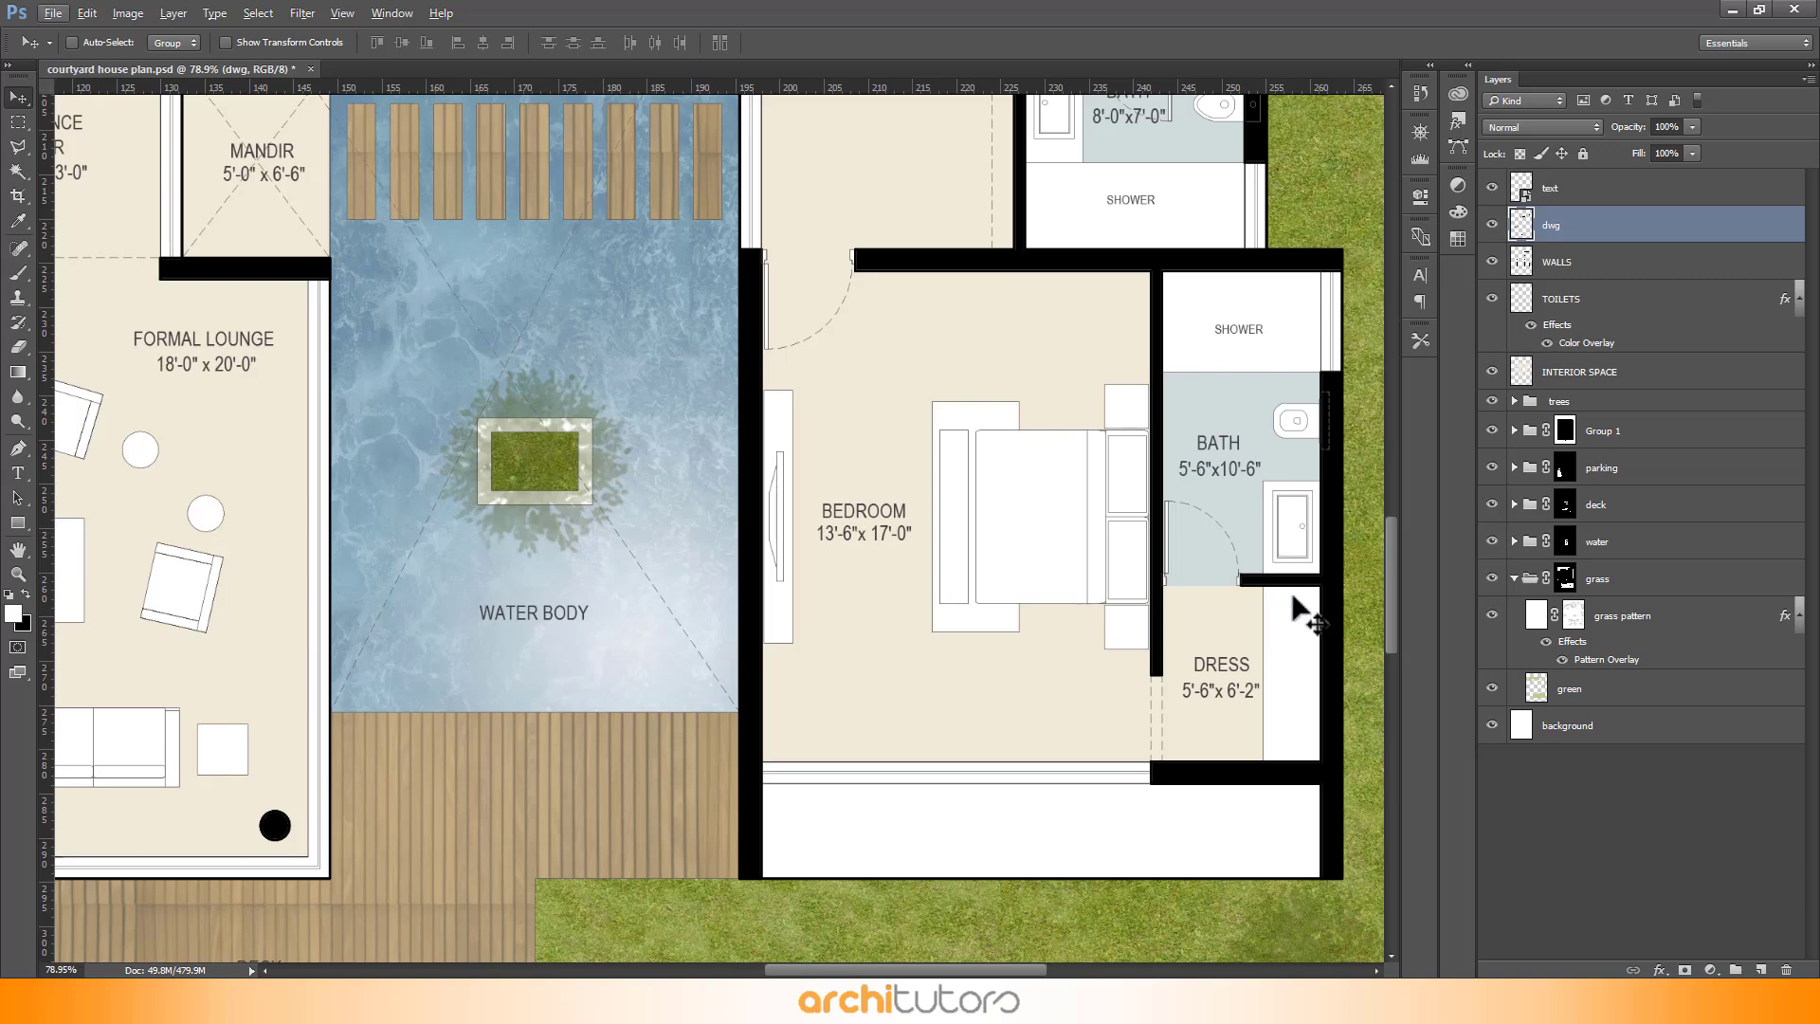
click(1581, 199)
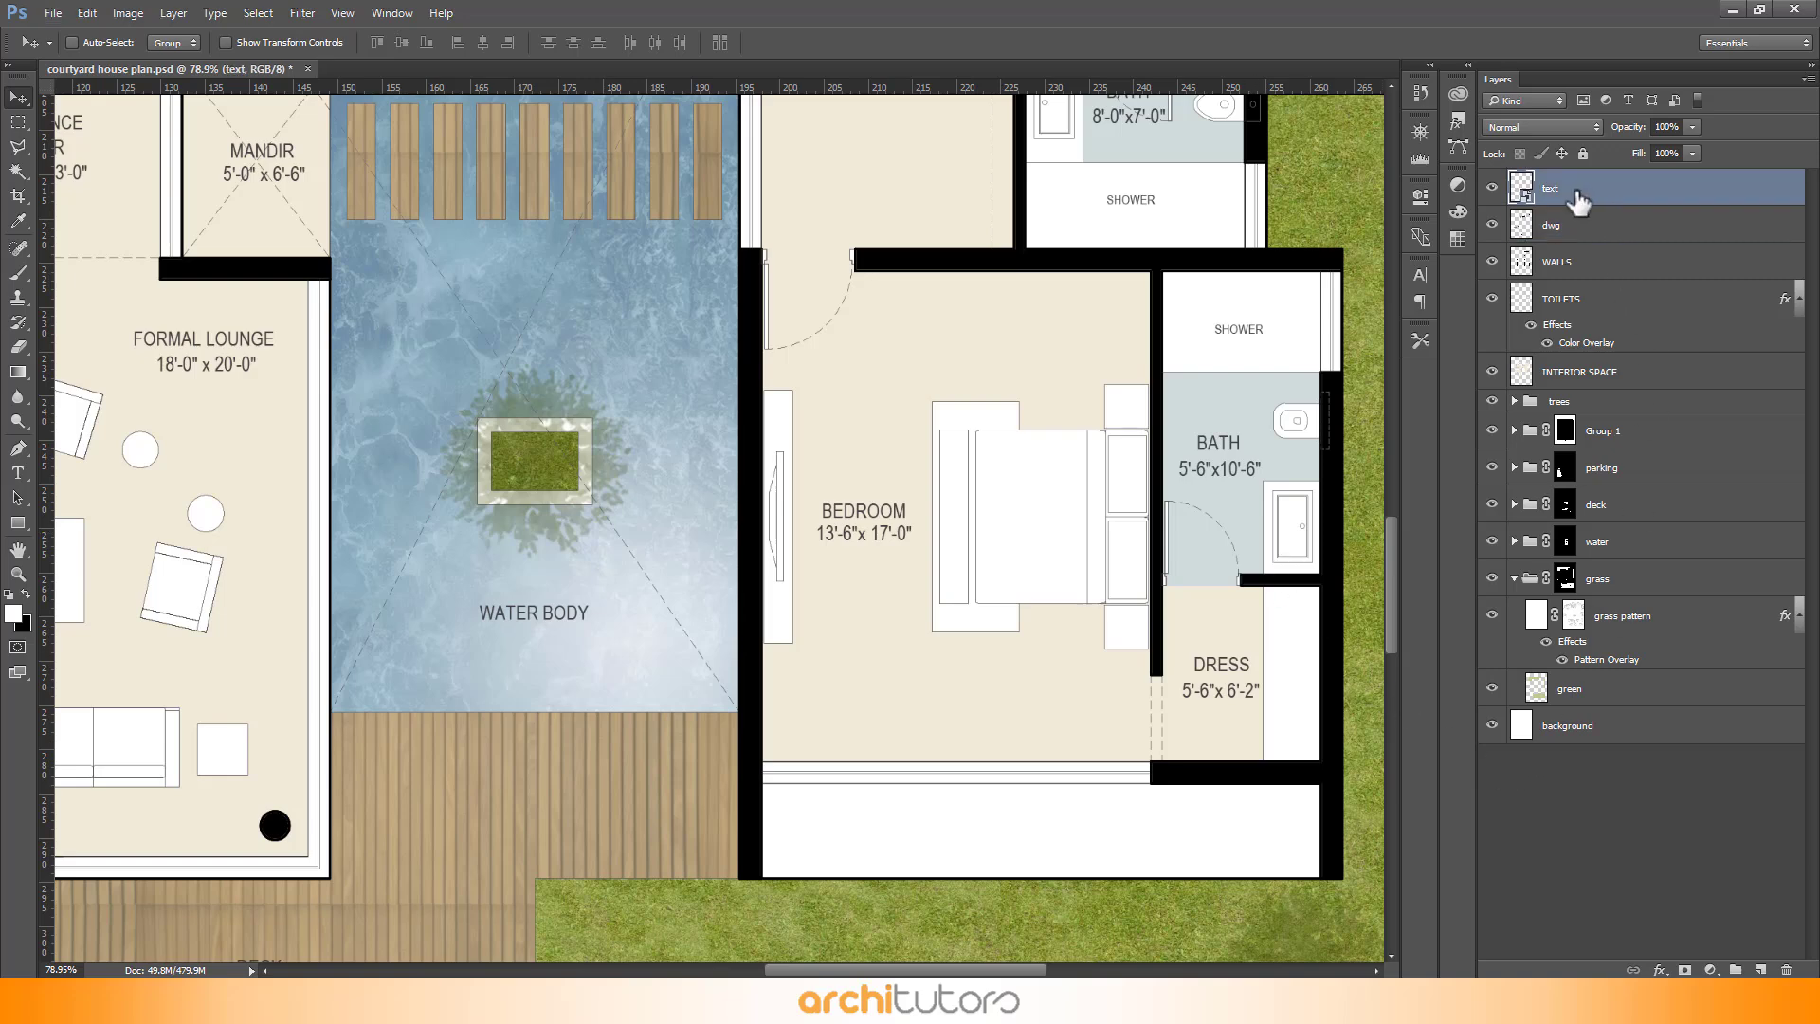
key(e)
click(1024, 446)
click(882, 388)
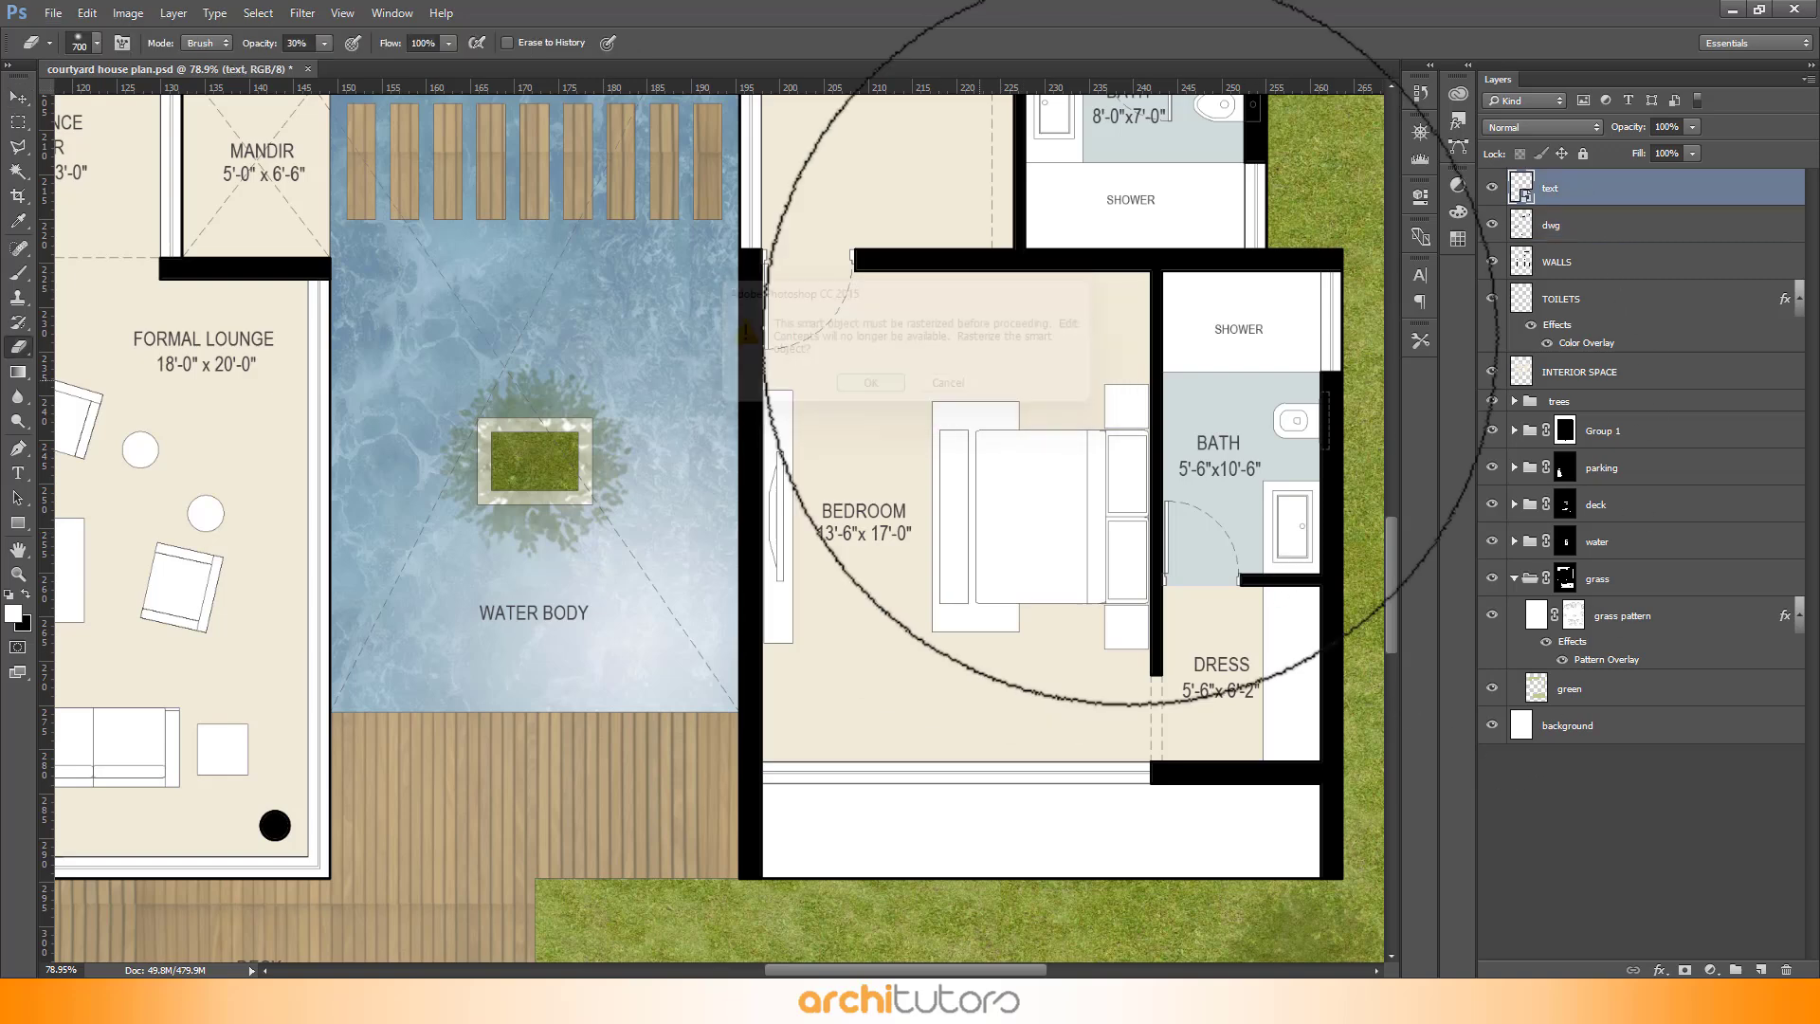
right_click(1622, 193)
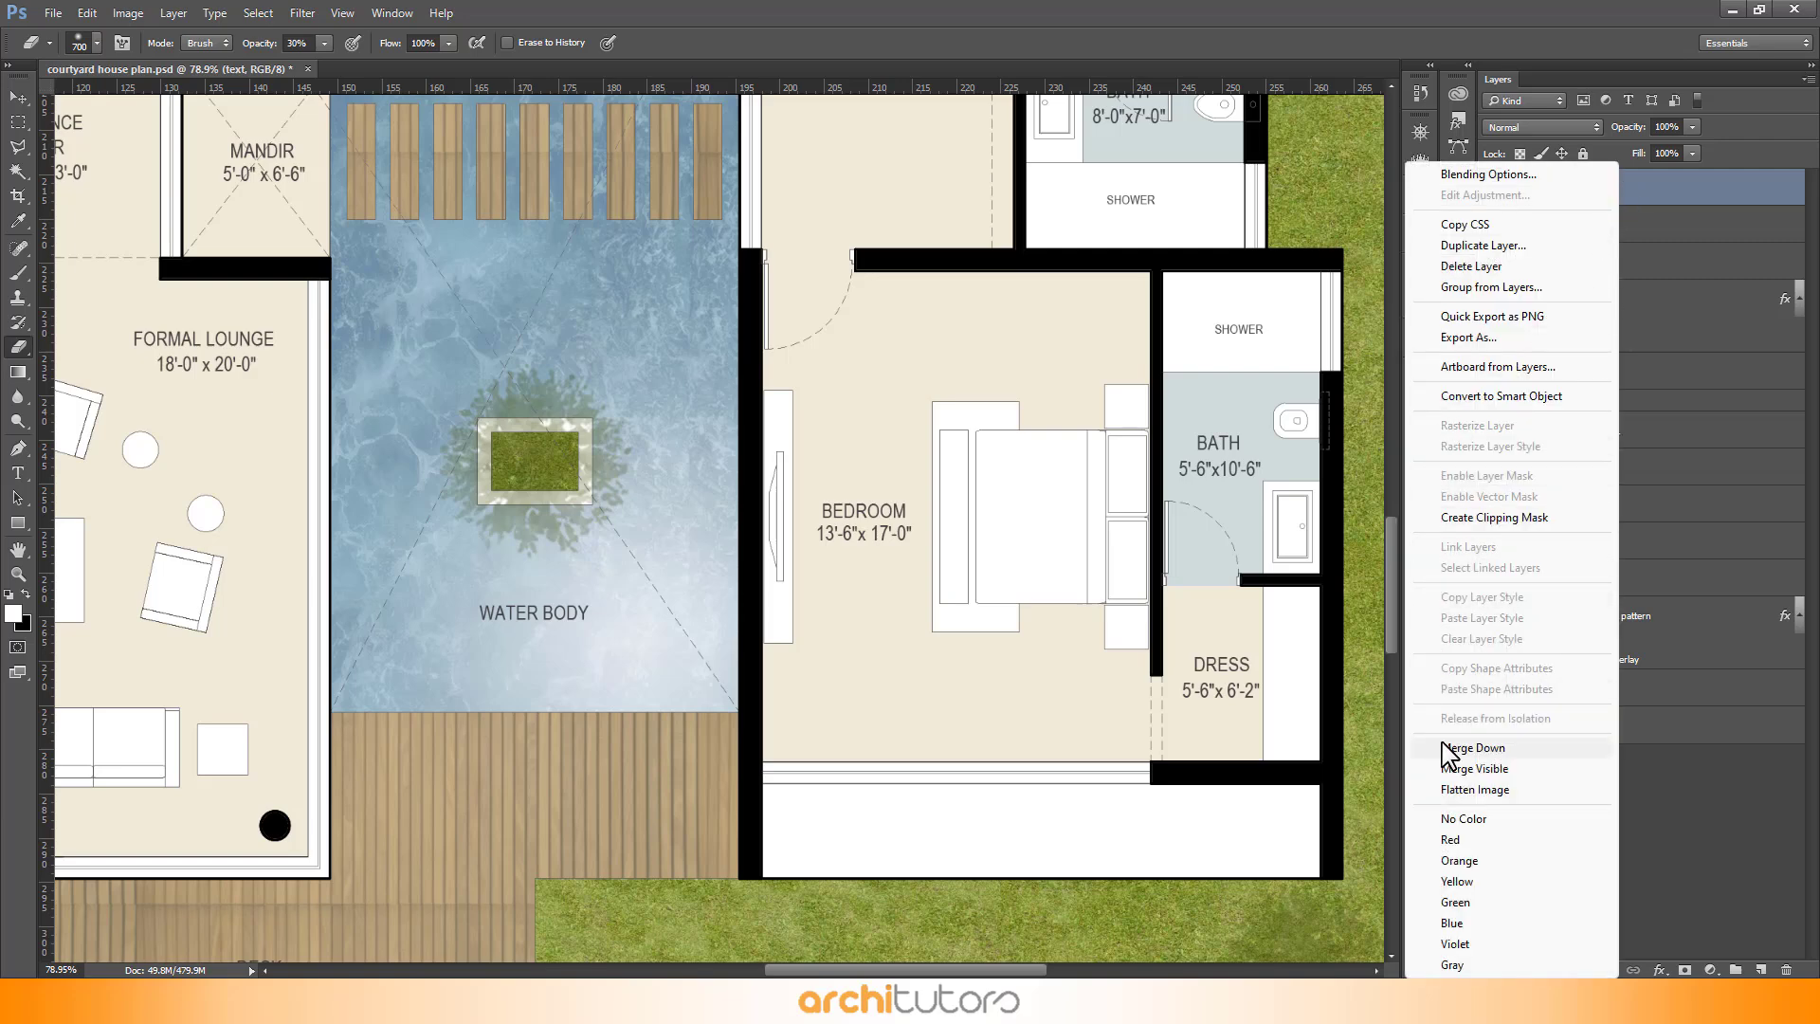
click(1490, 246)
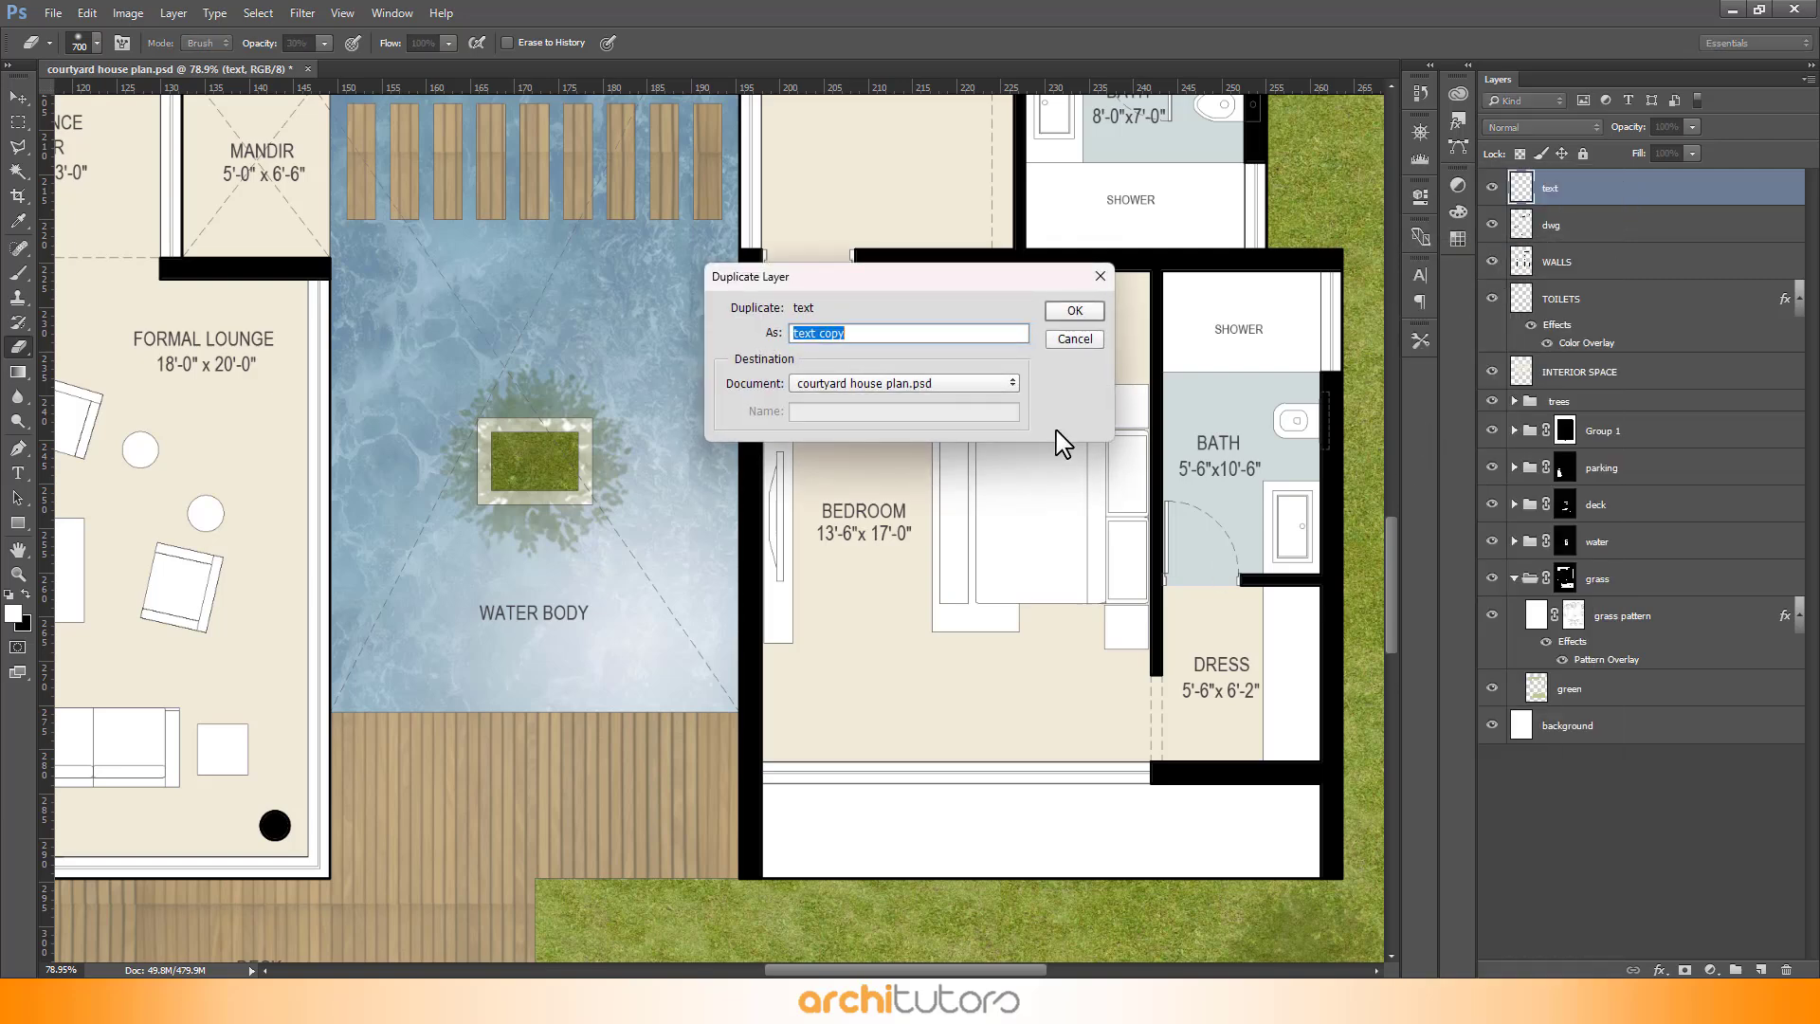
click(1075, 311)
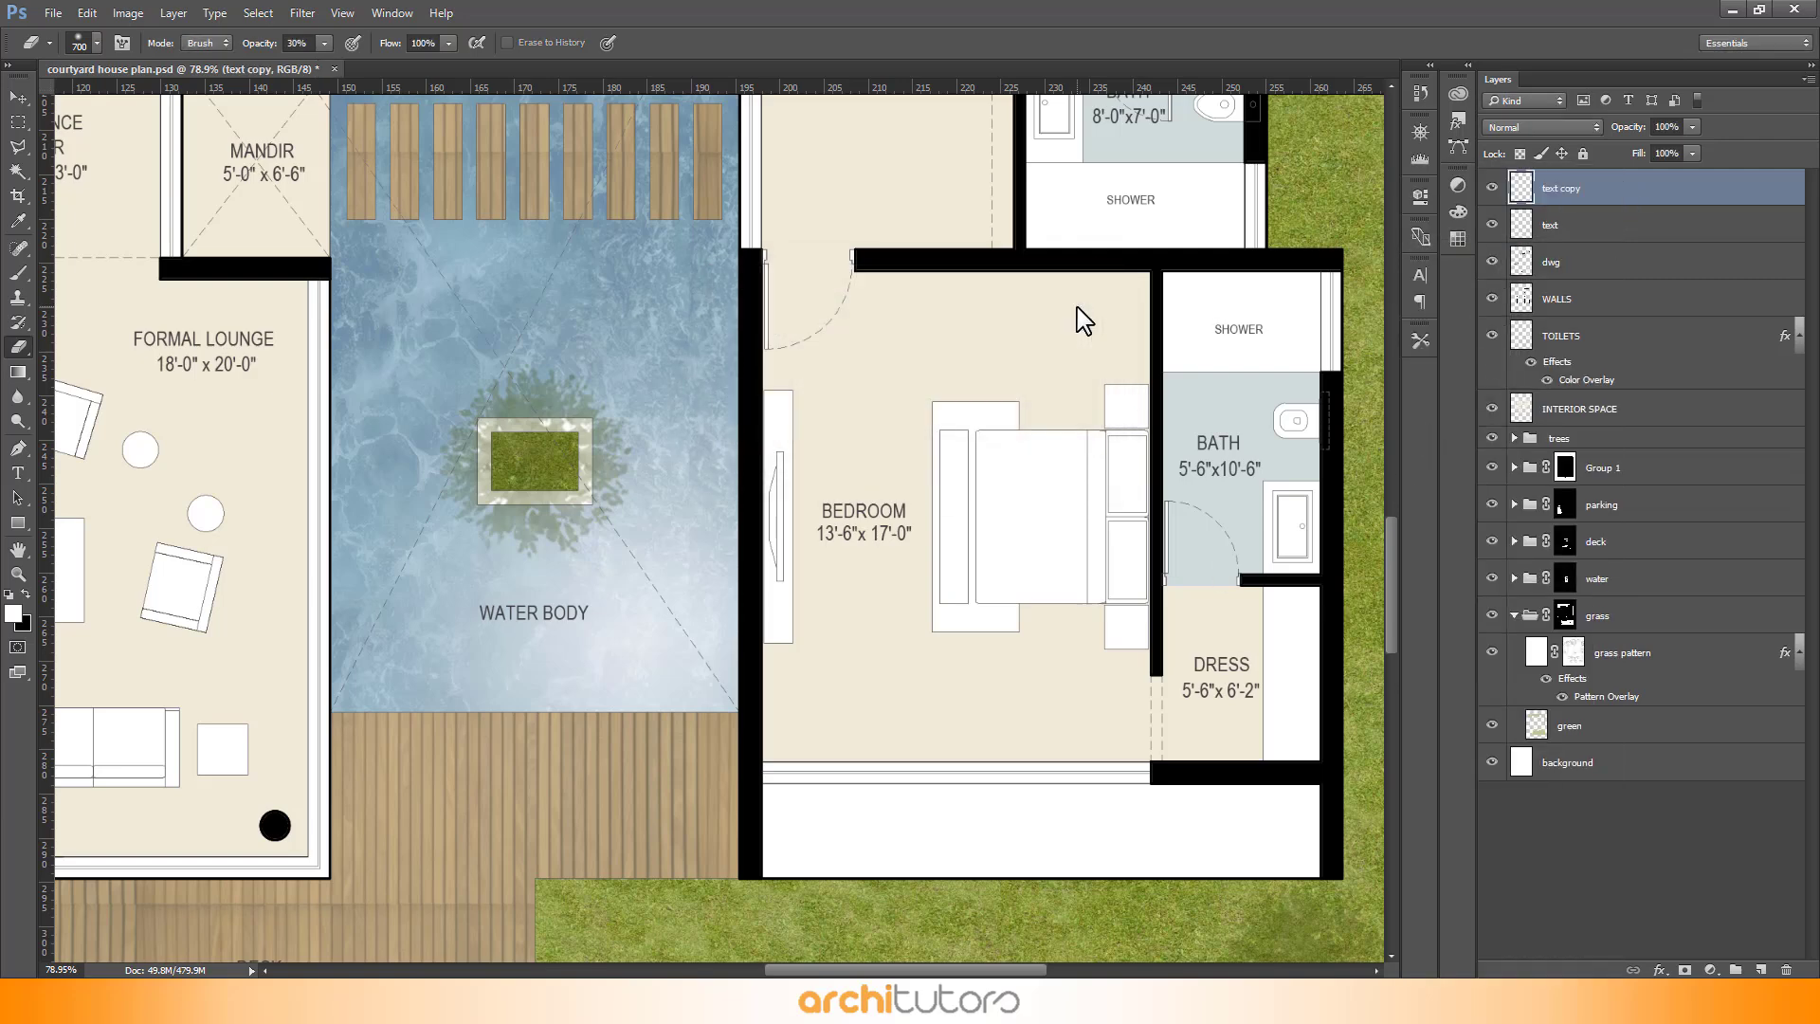
shift+click(1601, 224)
right_click(1551, 233)
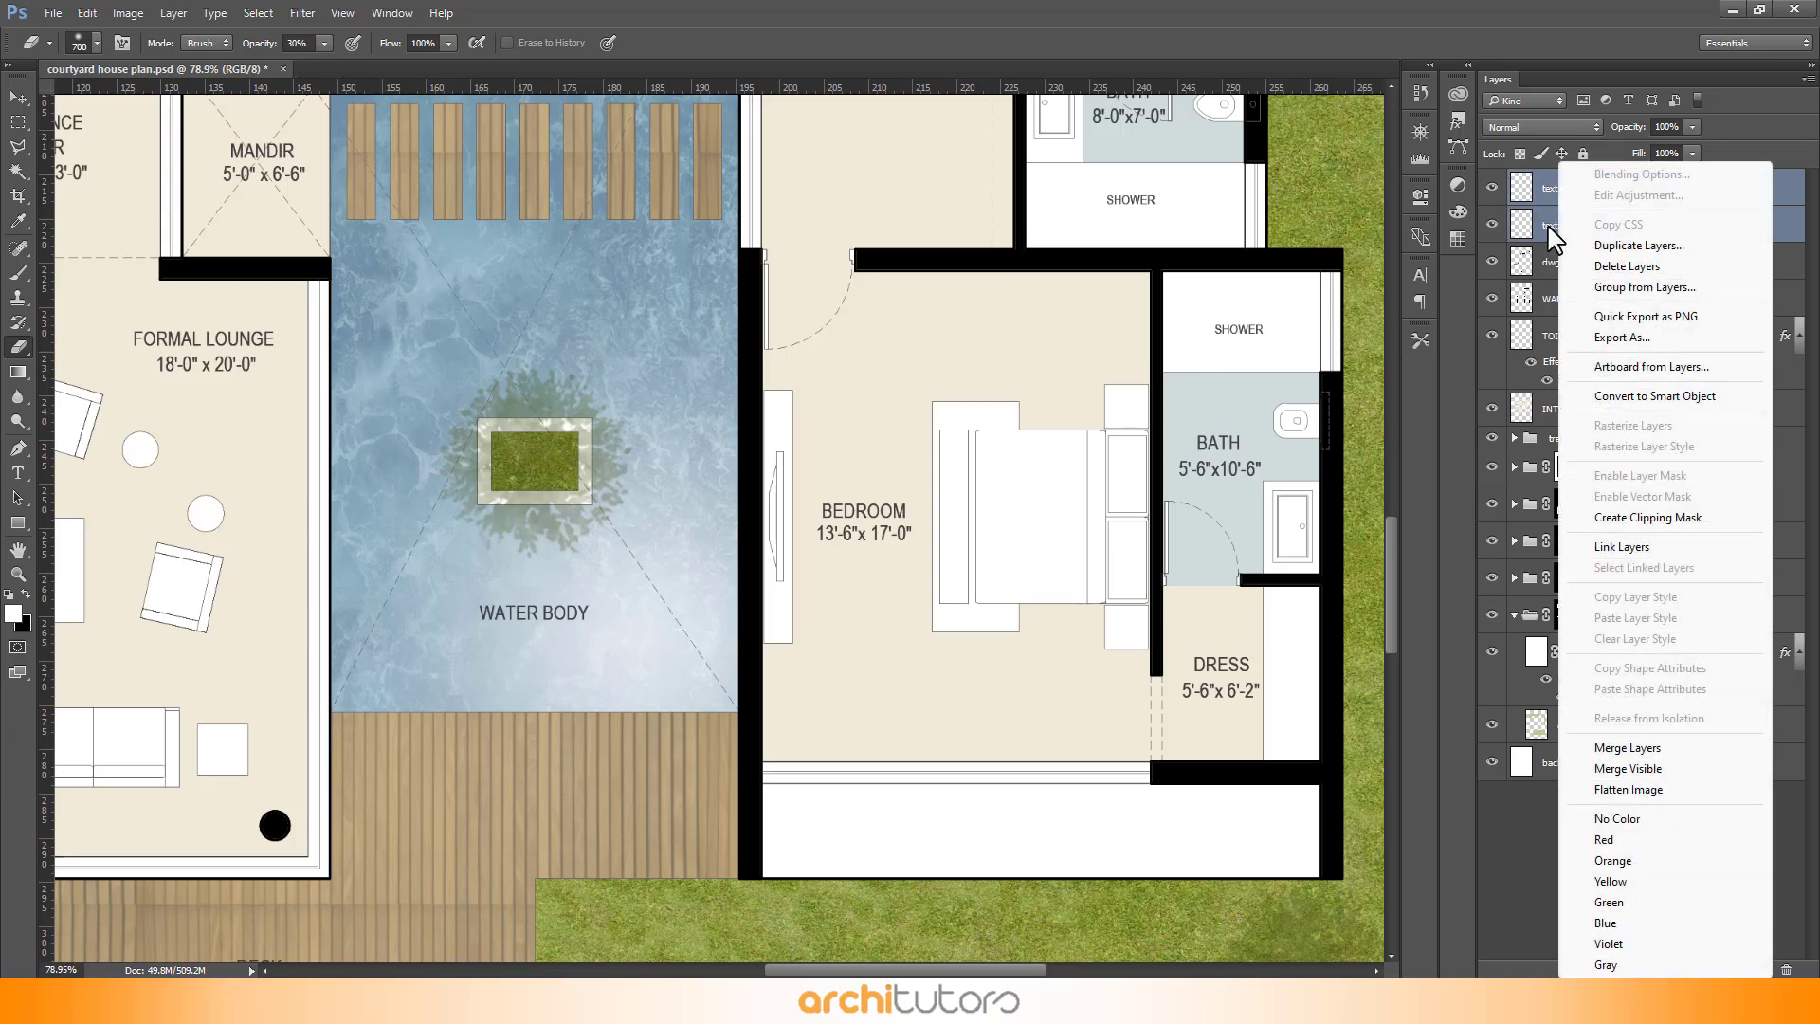
click(1627, 748)
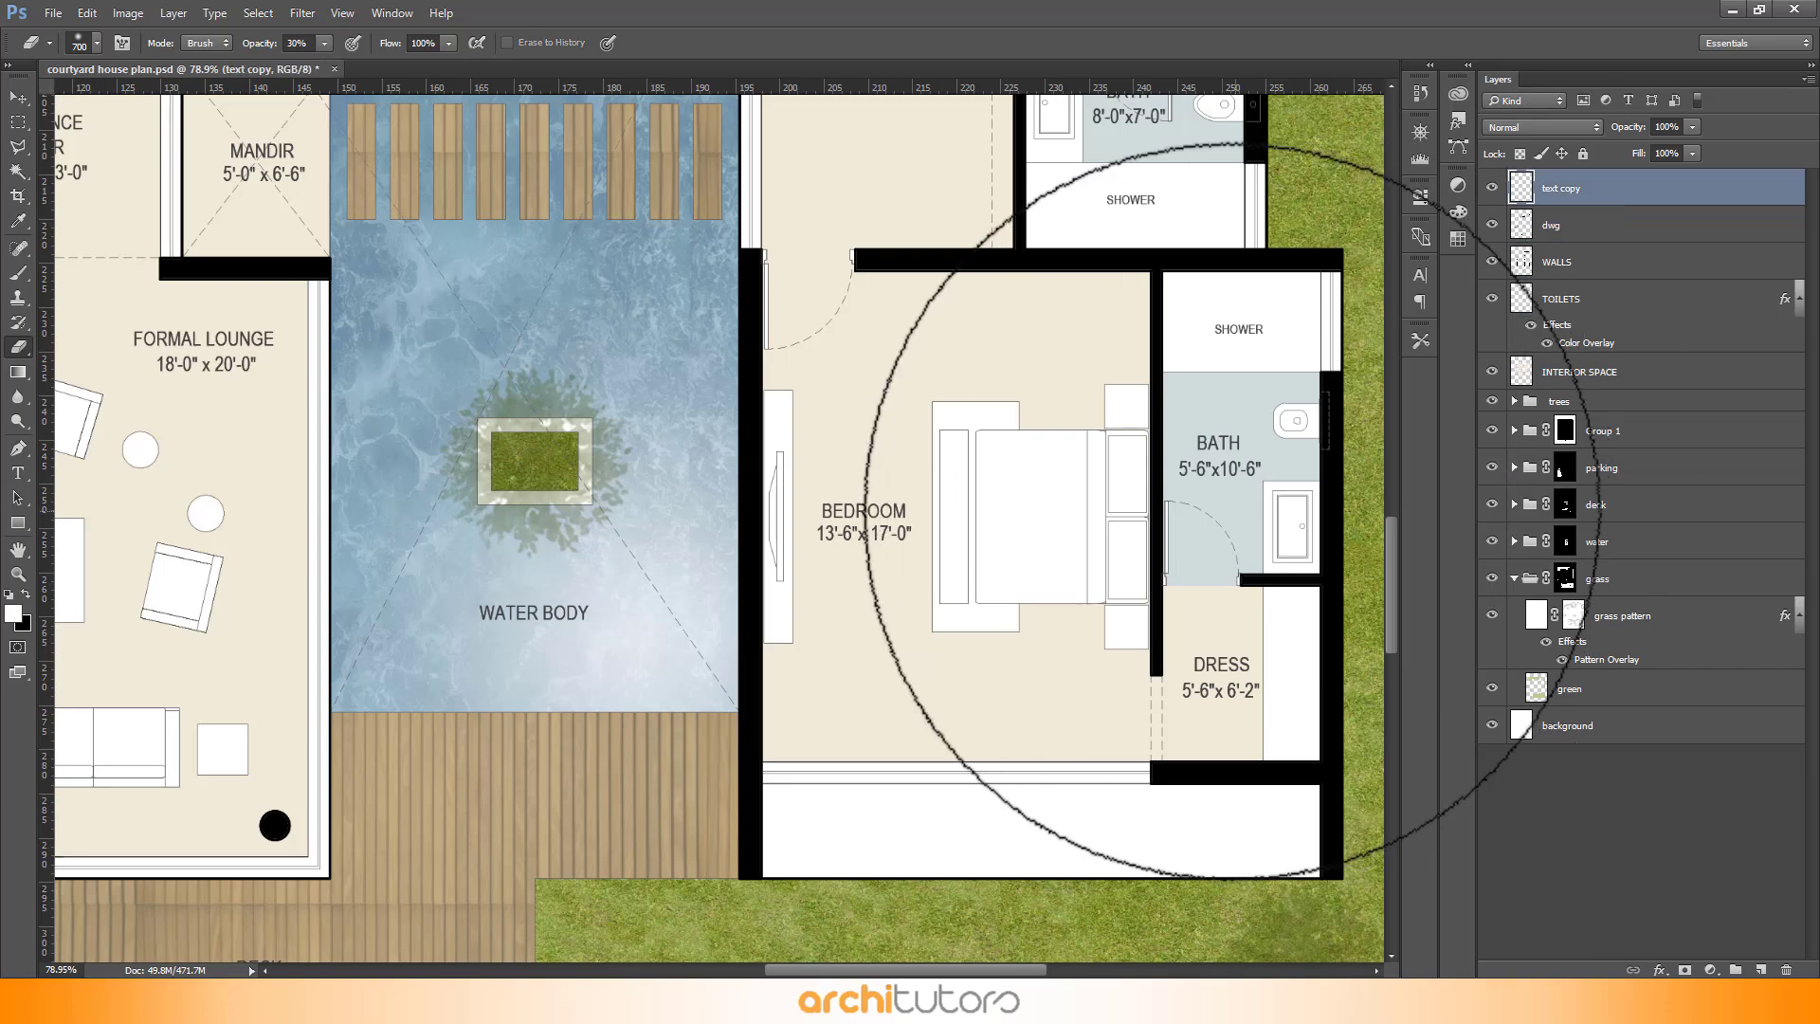
- Select the water overlay layer inside the water group and set its opacity to 90%
click(18, 98)
scroll(1097, 618, down, 1)
scroll(1097, 618, down, 5)
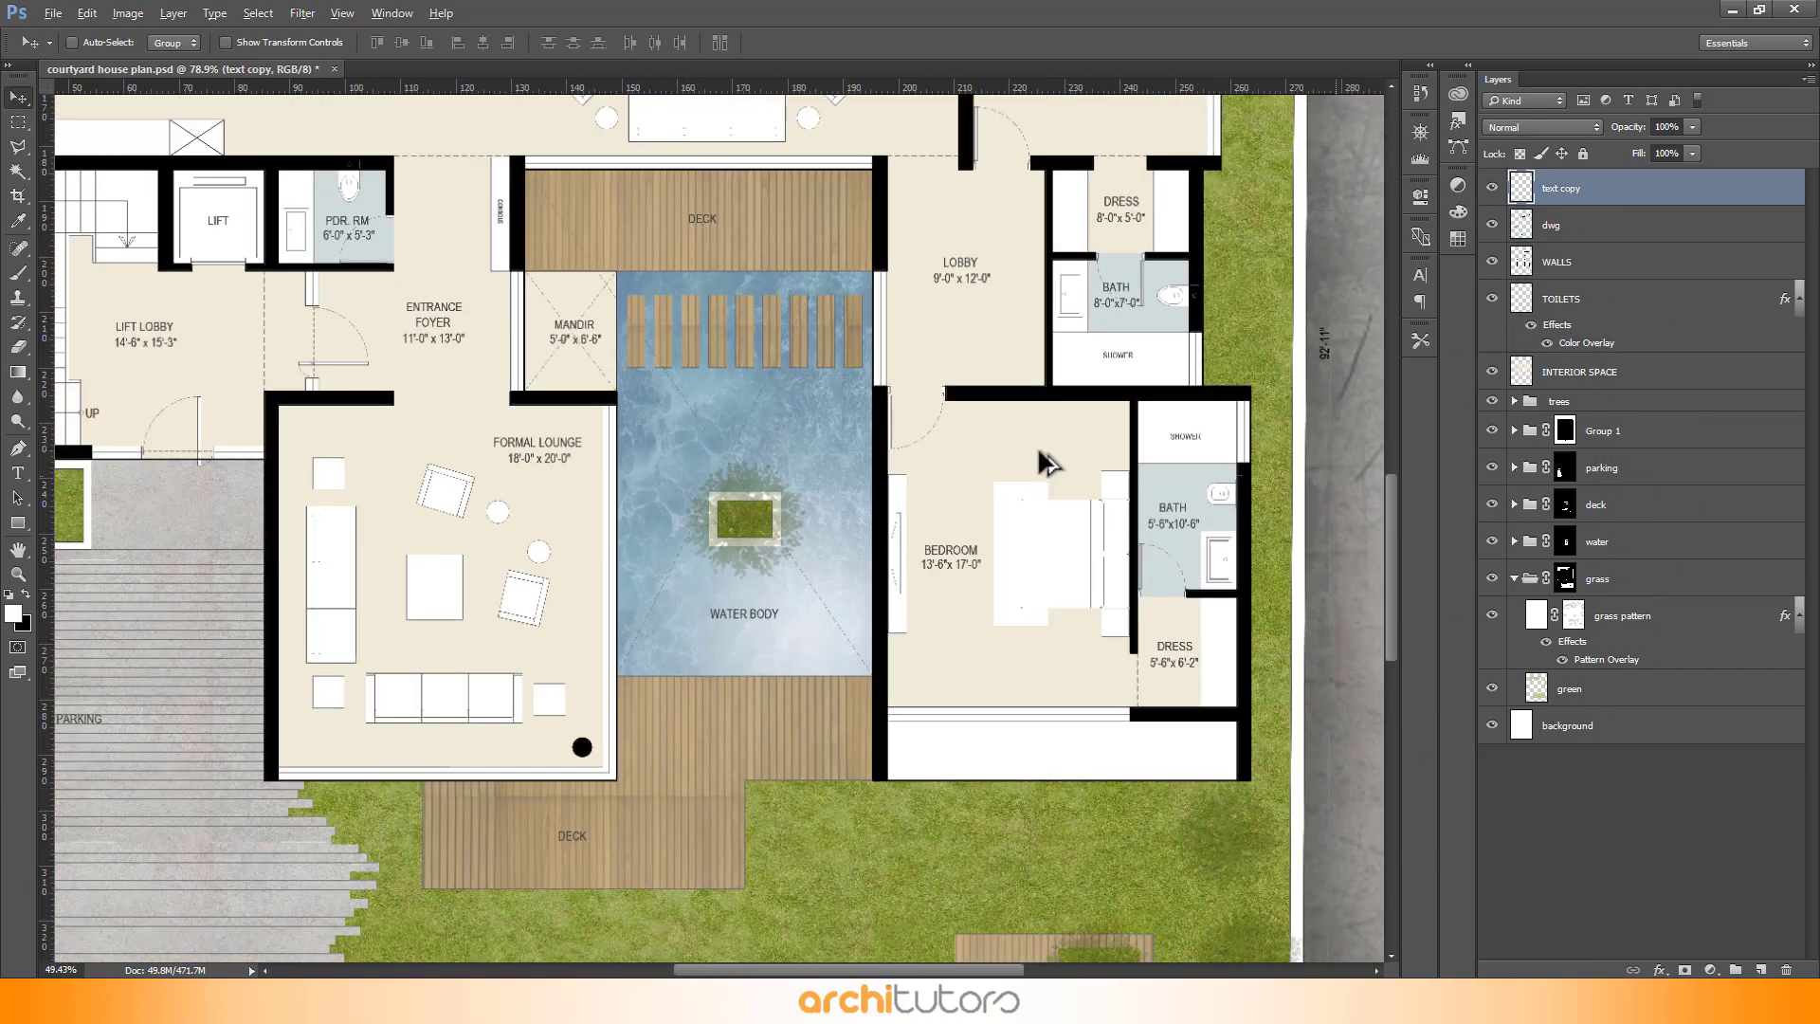
scroll(986, 524, down, 2)
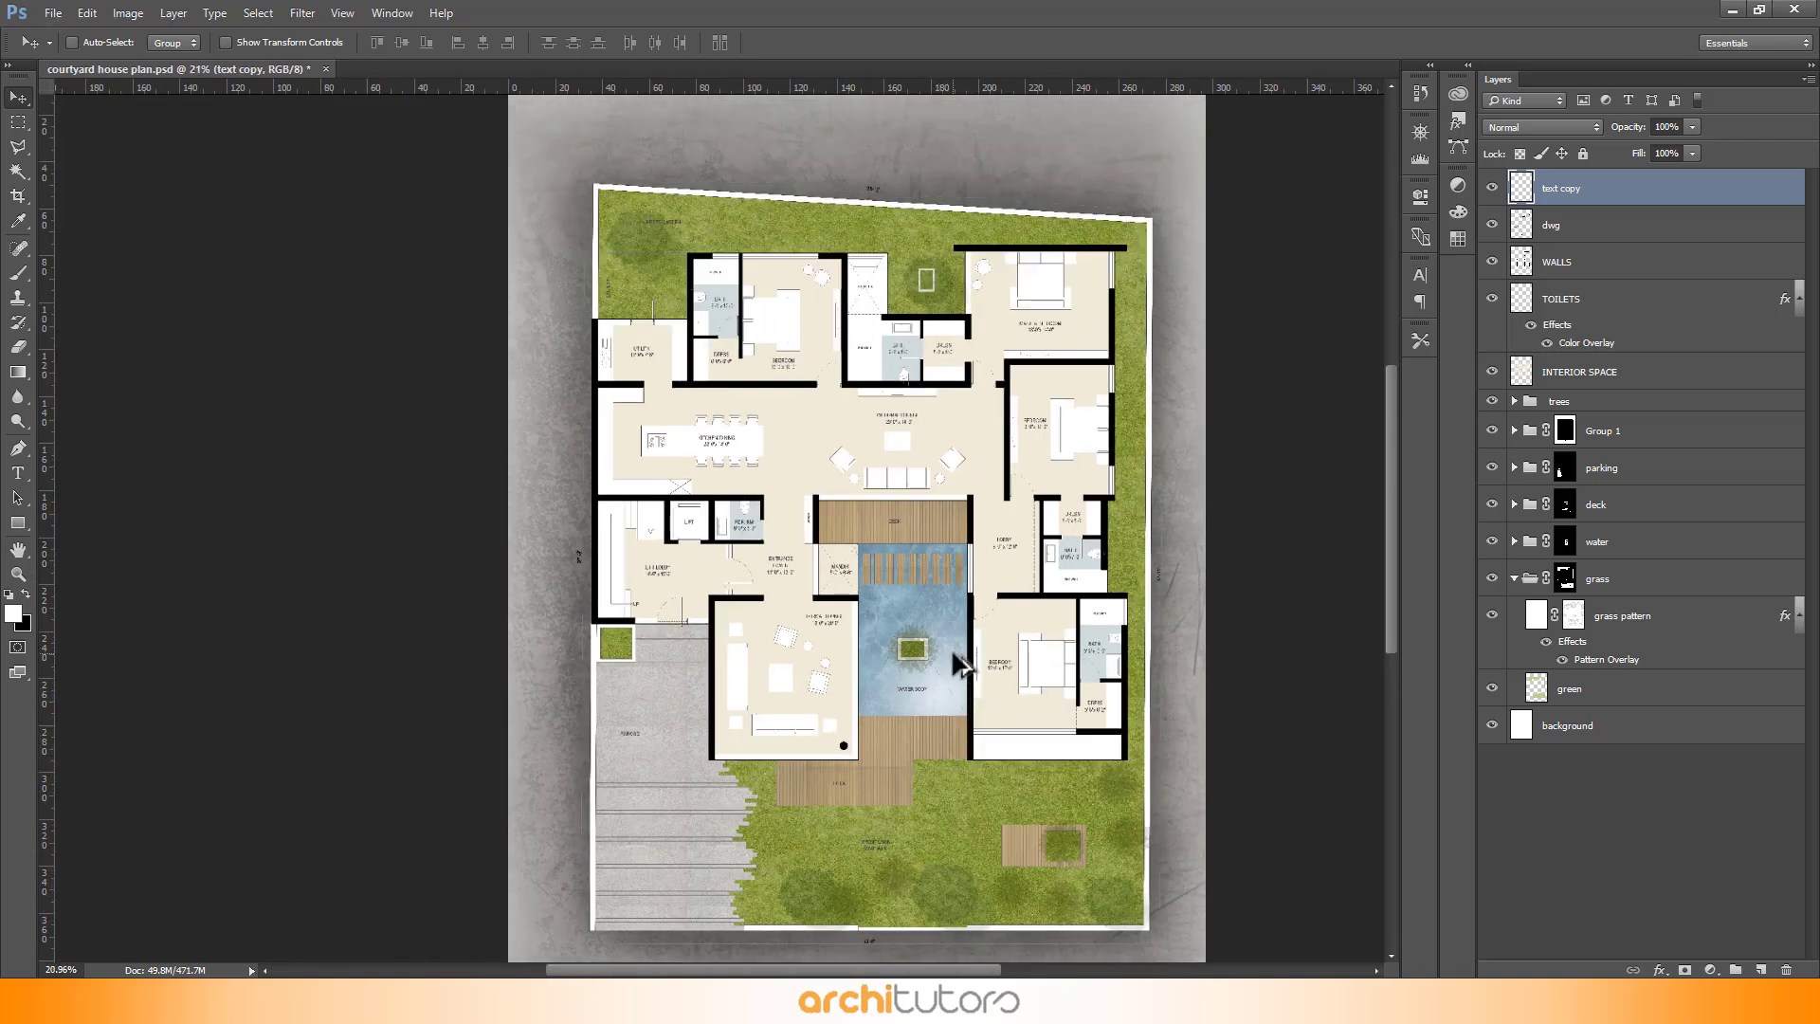
scroll(967, 640, up, 1)
scroll(967, 640, up, 4)
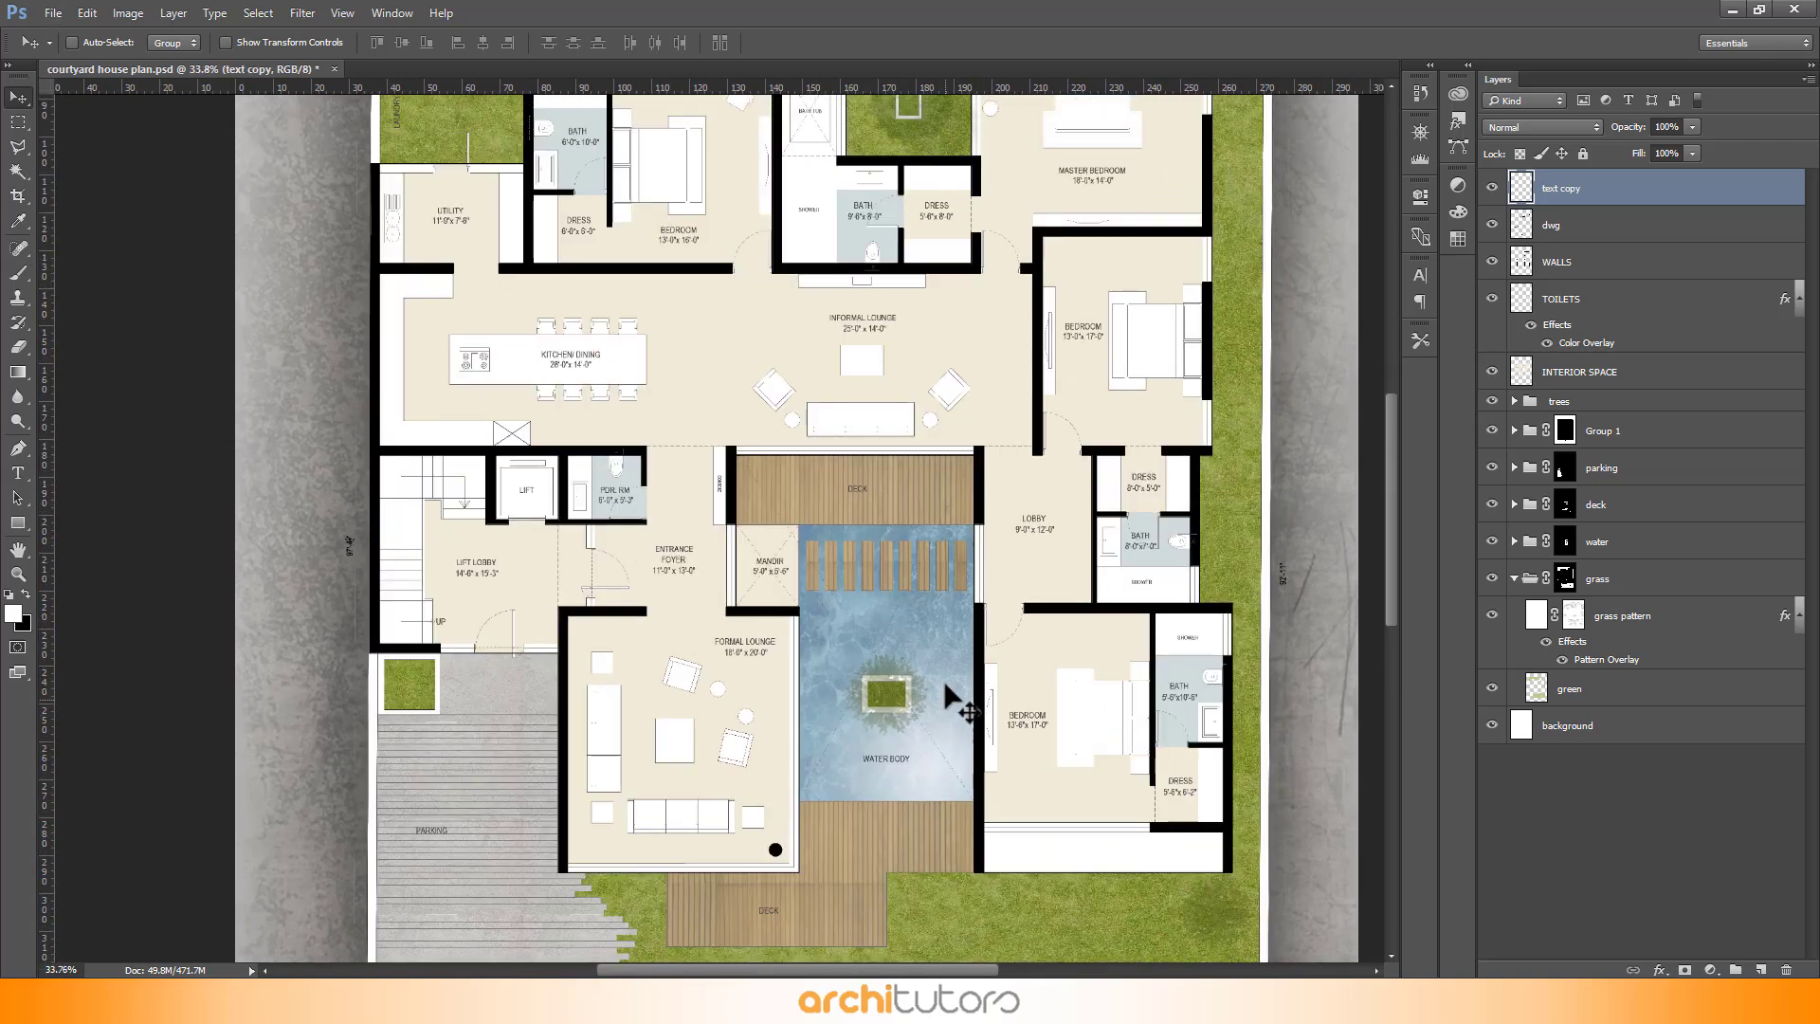
scroll(946, 686, up, 8)
scroll(941, 610, down, 5)
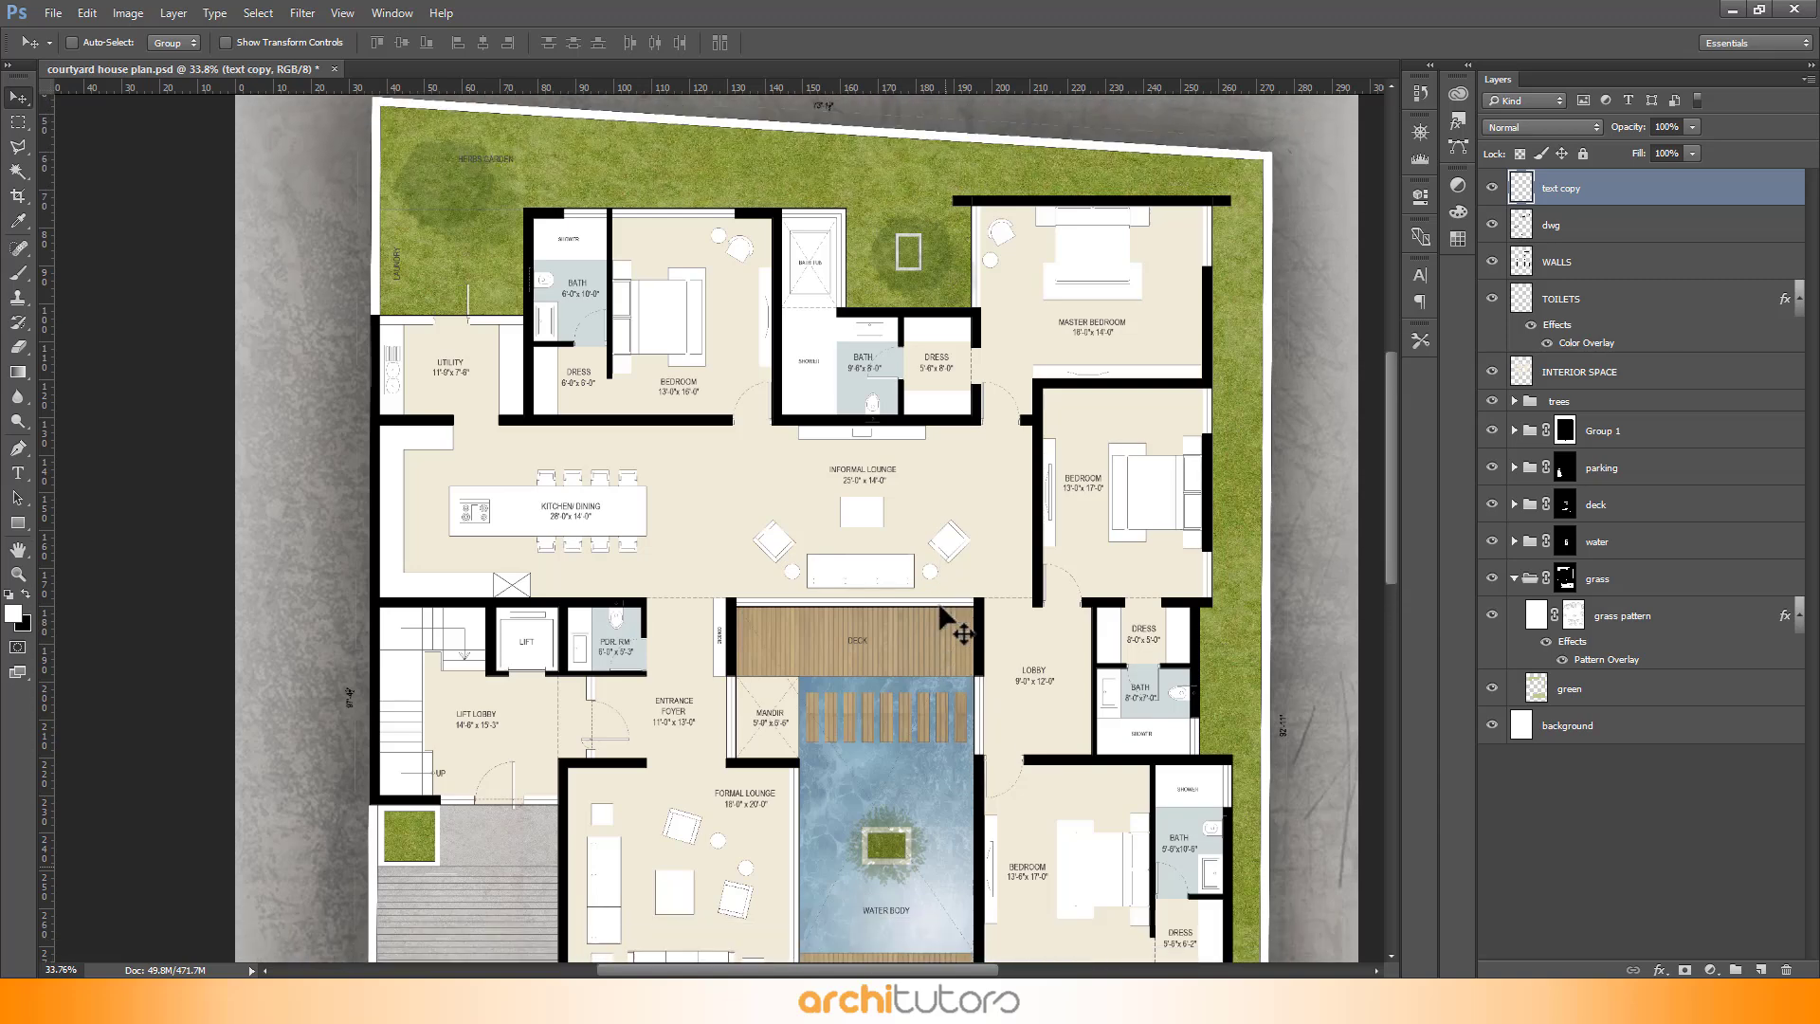
scroll(917, 758, down, 3)
right_click(915, 822)
click(932, 848)
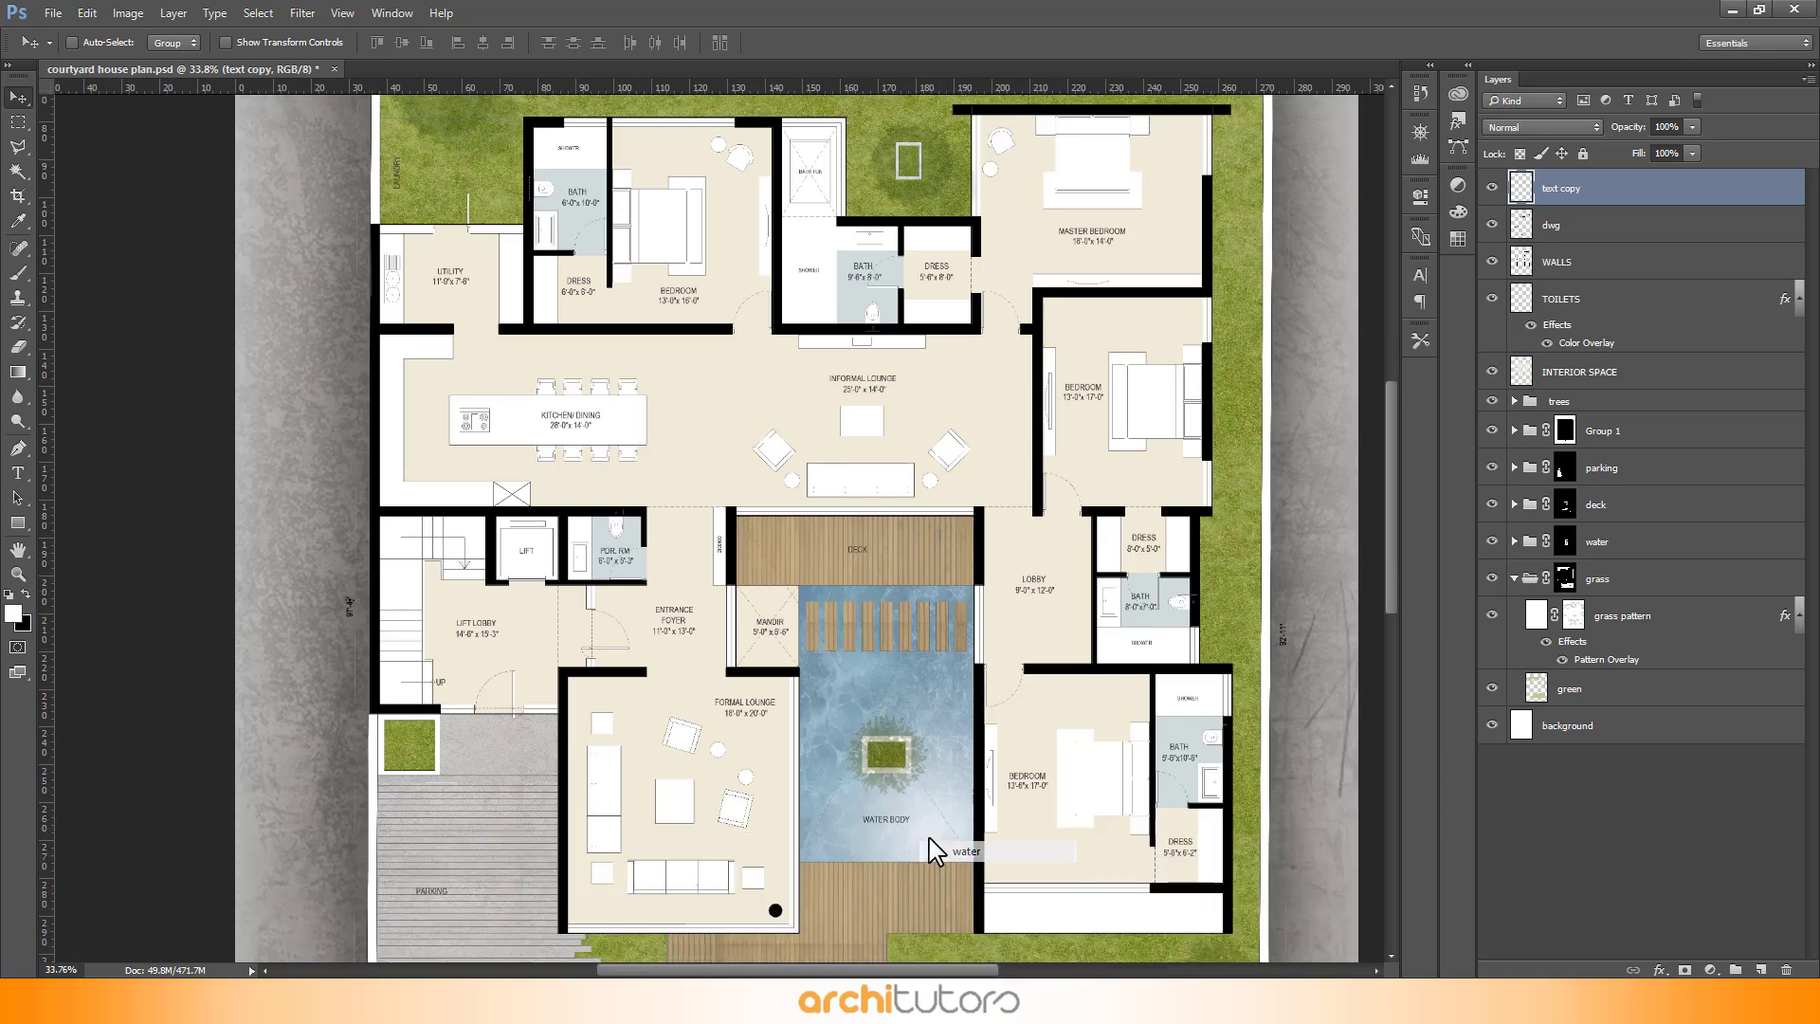
drag(933, 831, 951, 862)
right_click(940, 794)
click(990, 845)
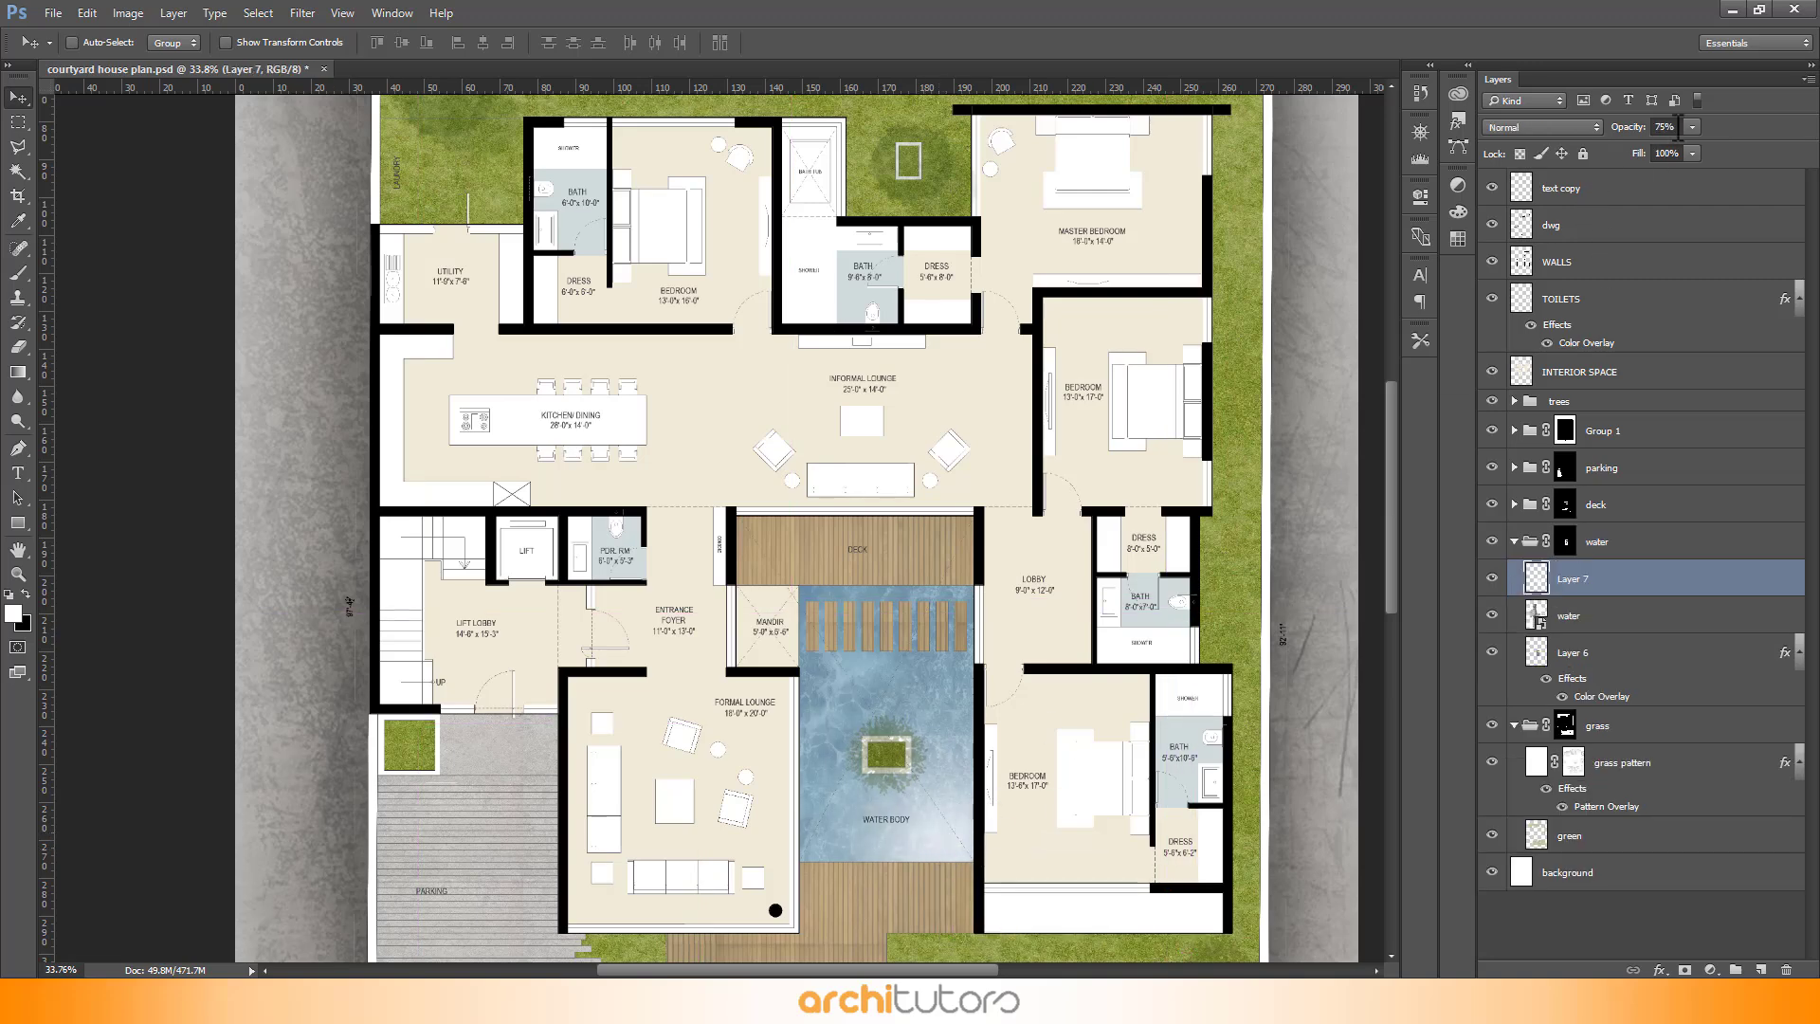
text(90)
key(Return)
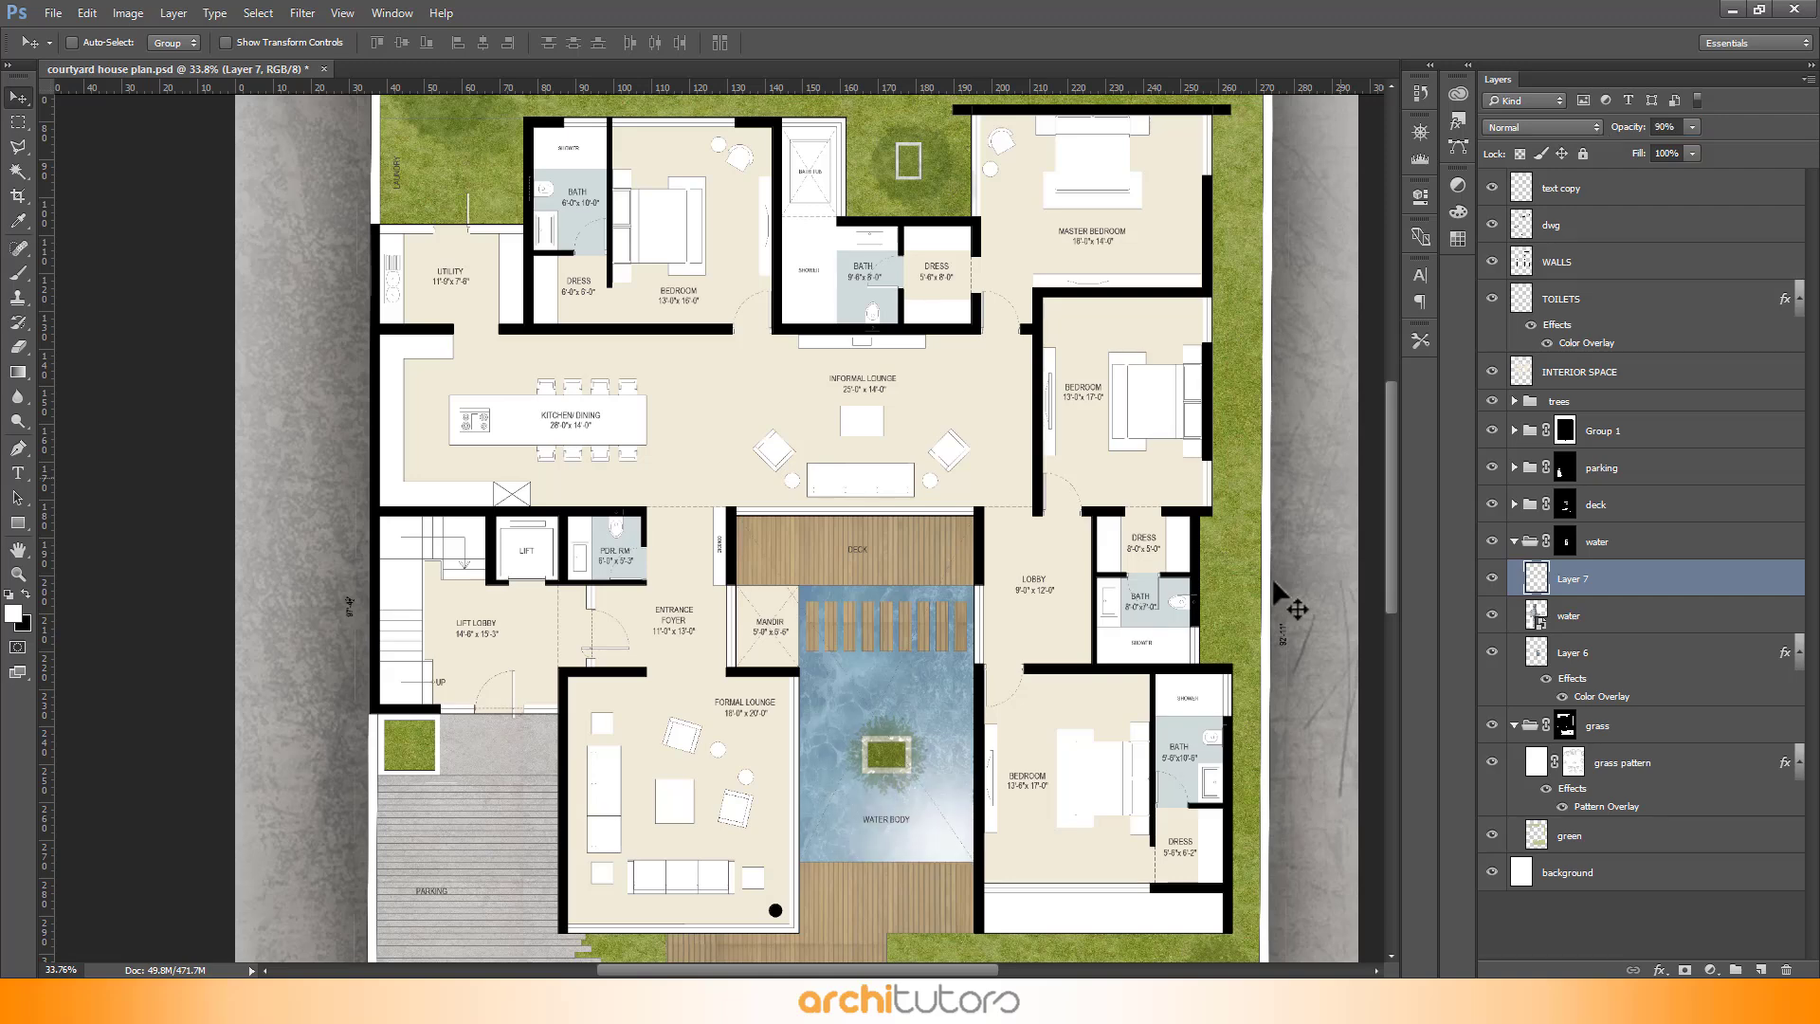
- Save the plan as courtyard house plan.jpg with maximum JPEG quality
drag(946, 838, 951, 830)
scroll(846, 315, down, 7)
scroll(818, 342, up, 1)
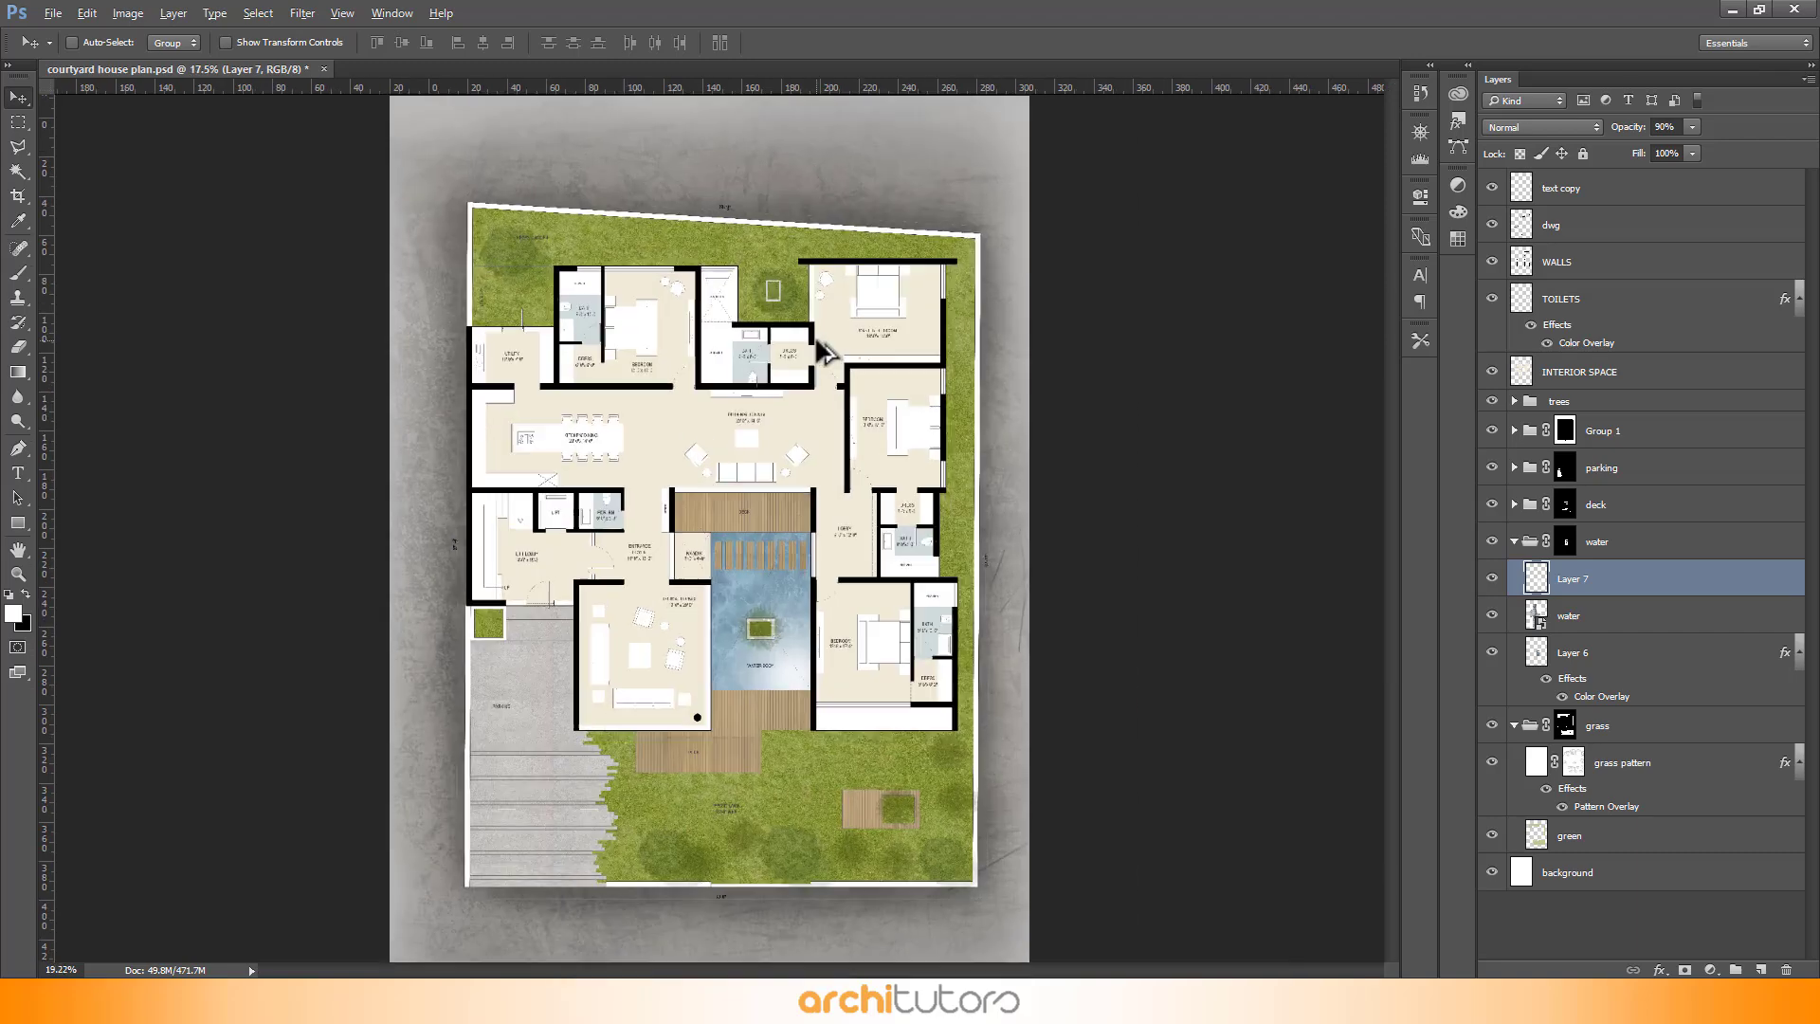
scroll(818, 341, down, 1)
key(ctrl+shift+s)
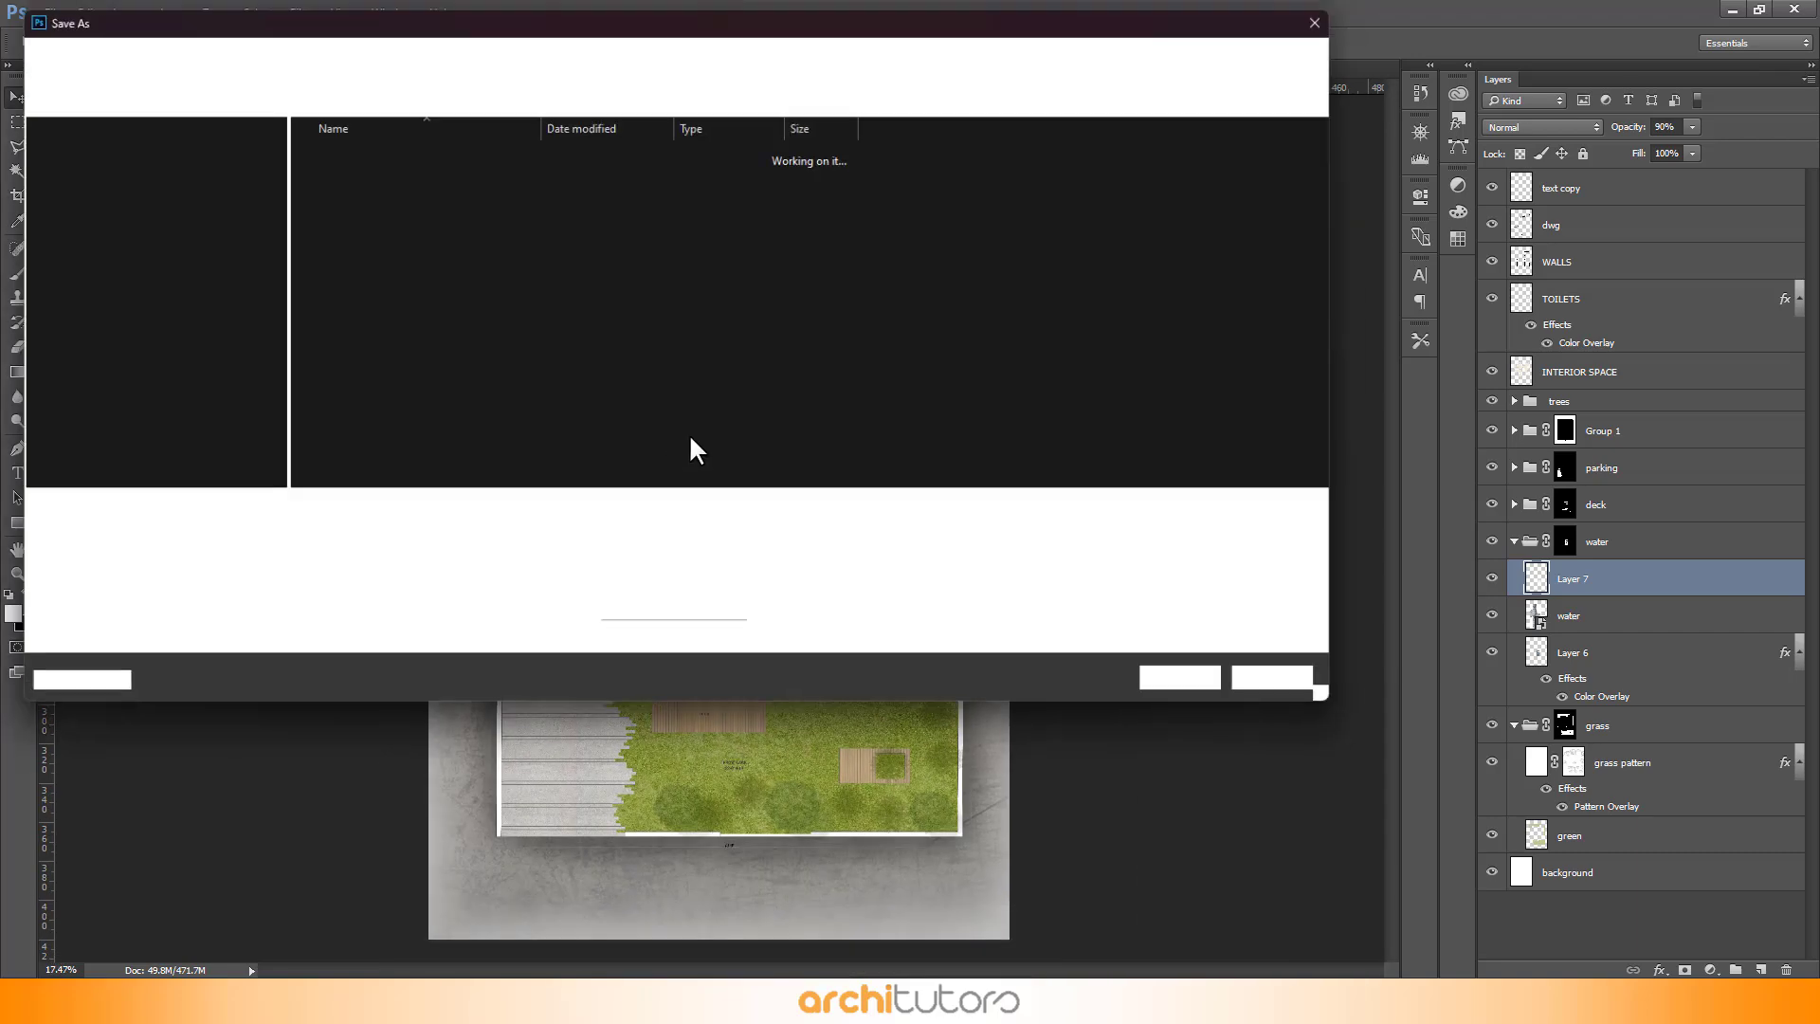
click(1186, 682)
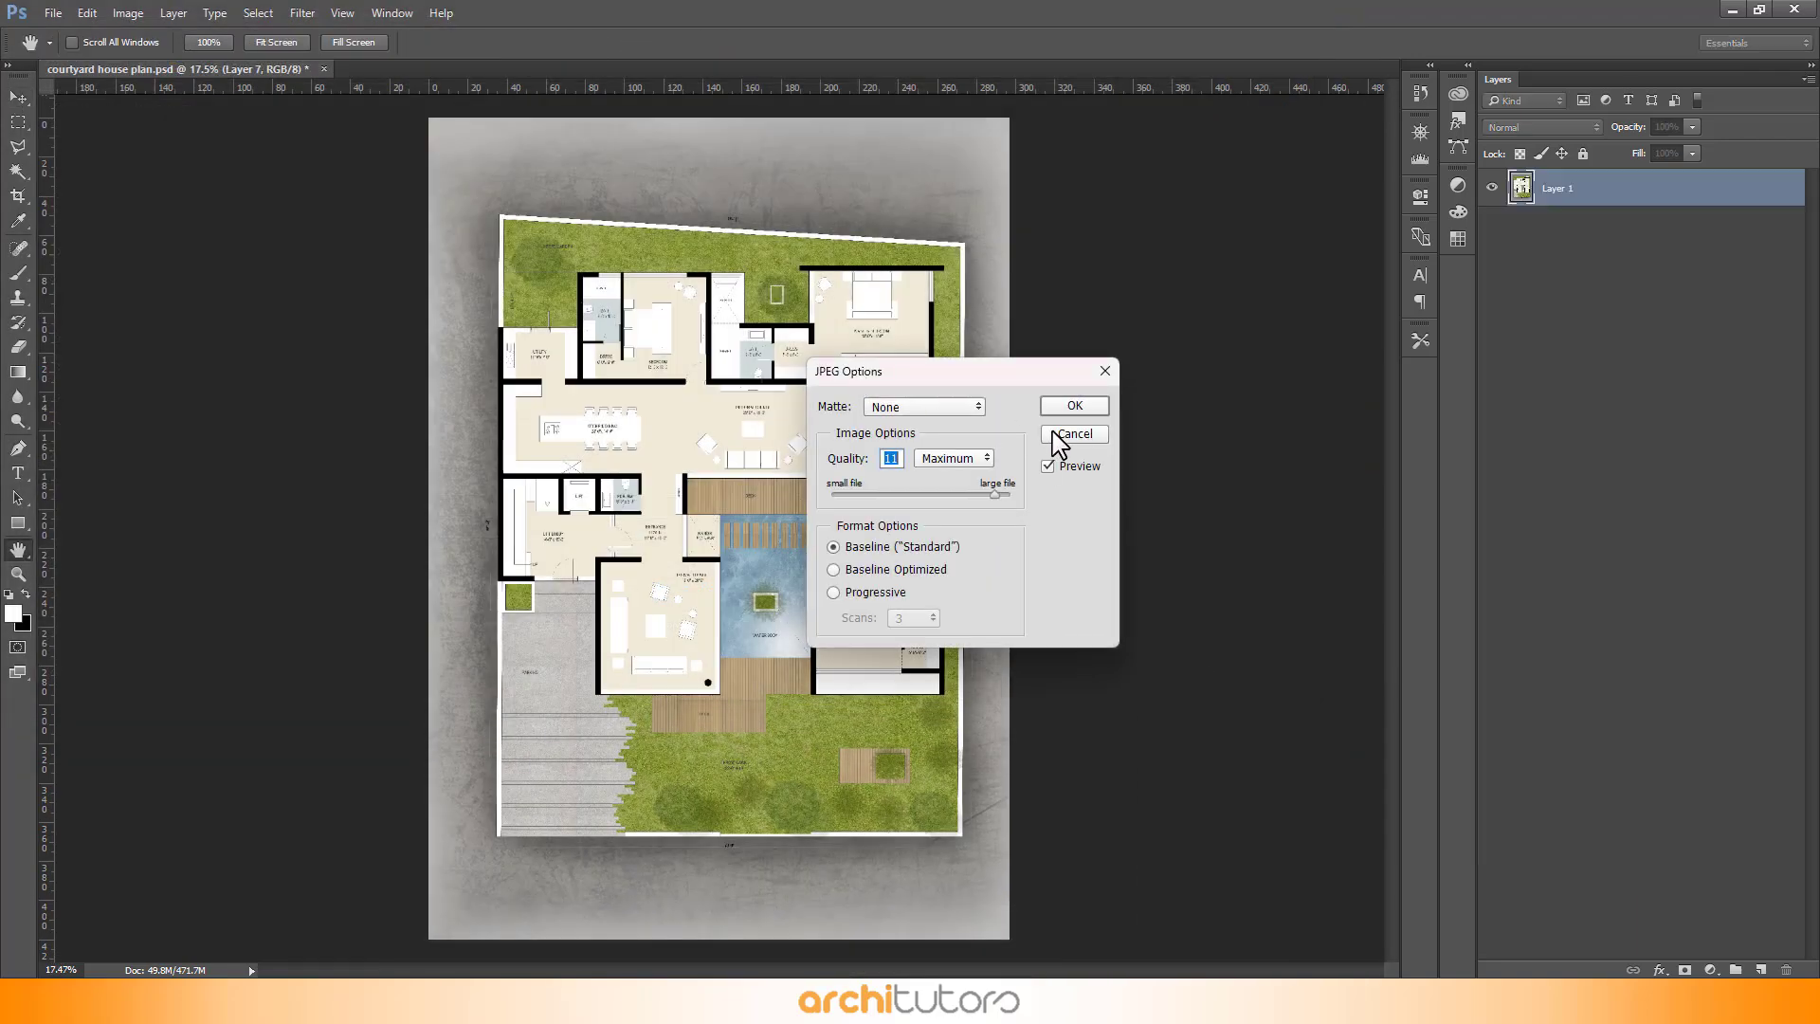
click(1074, 406)
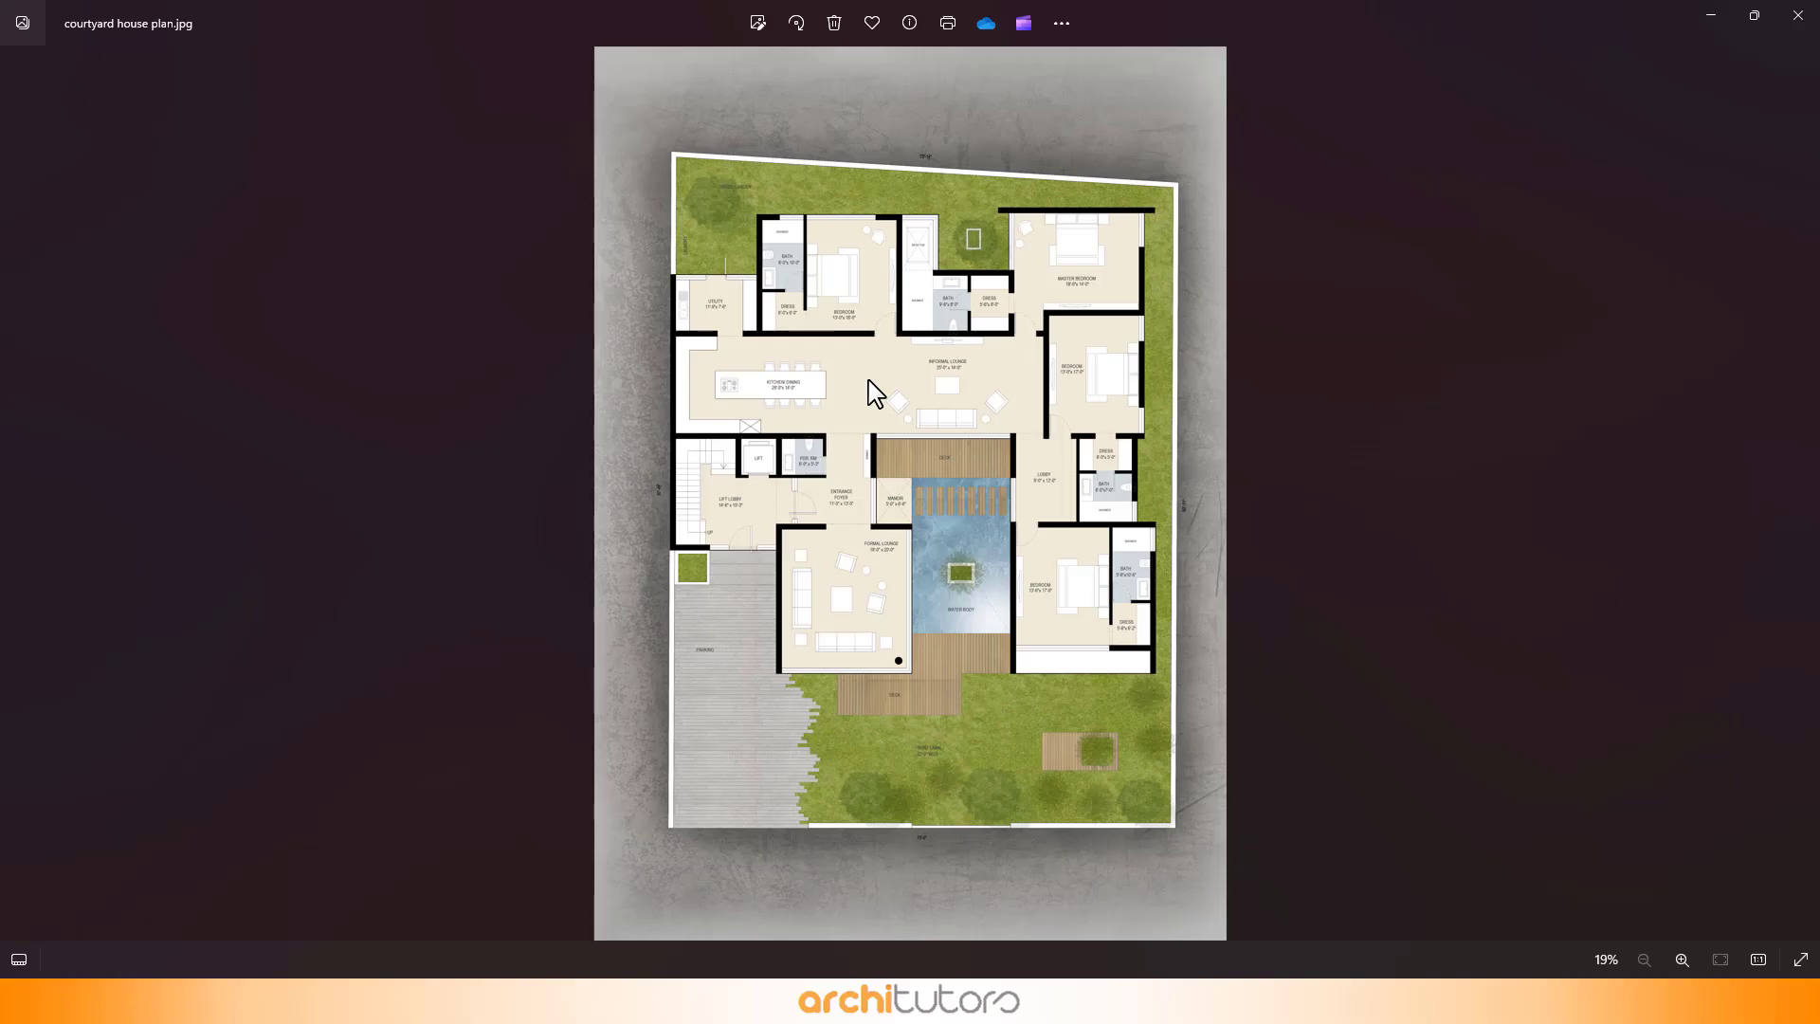
- Inspect the exported JPEG zoomed in, panning across the rendered plan
scroll(943, 293, up, 5)
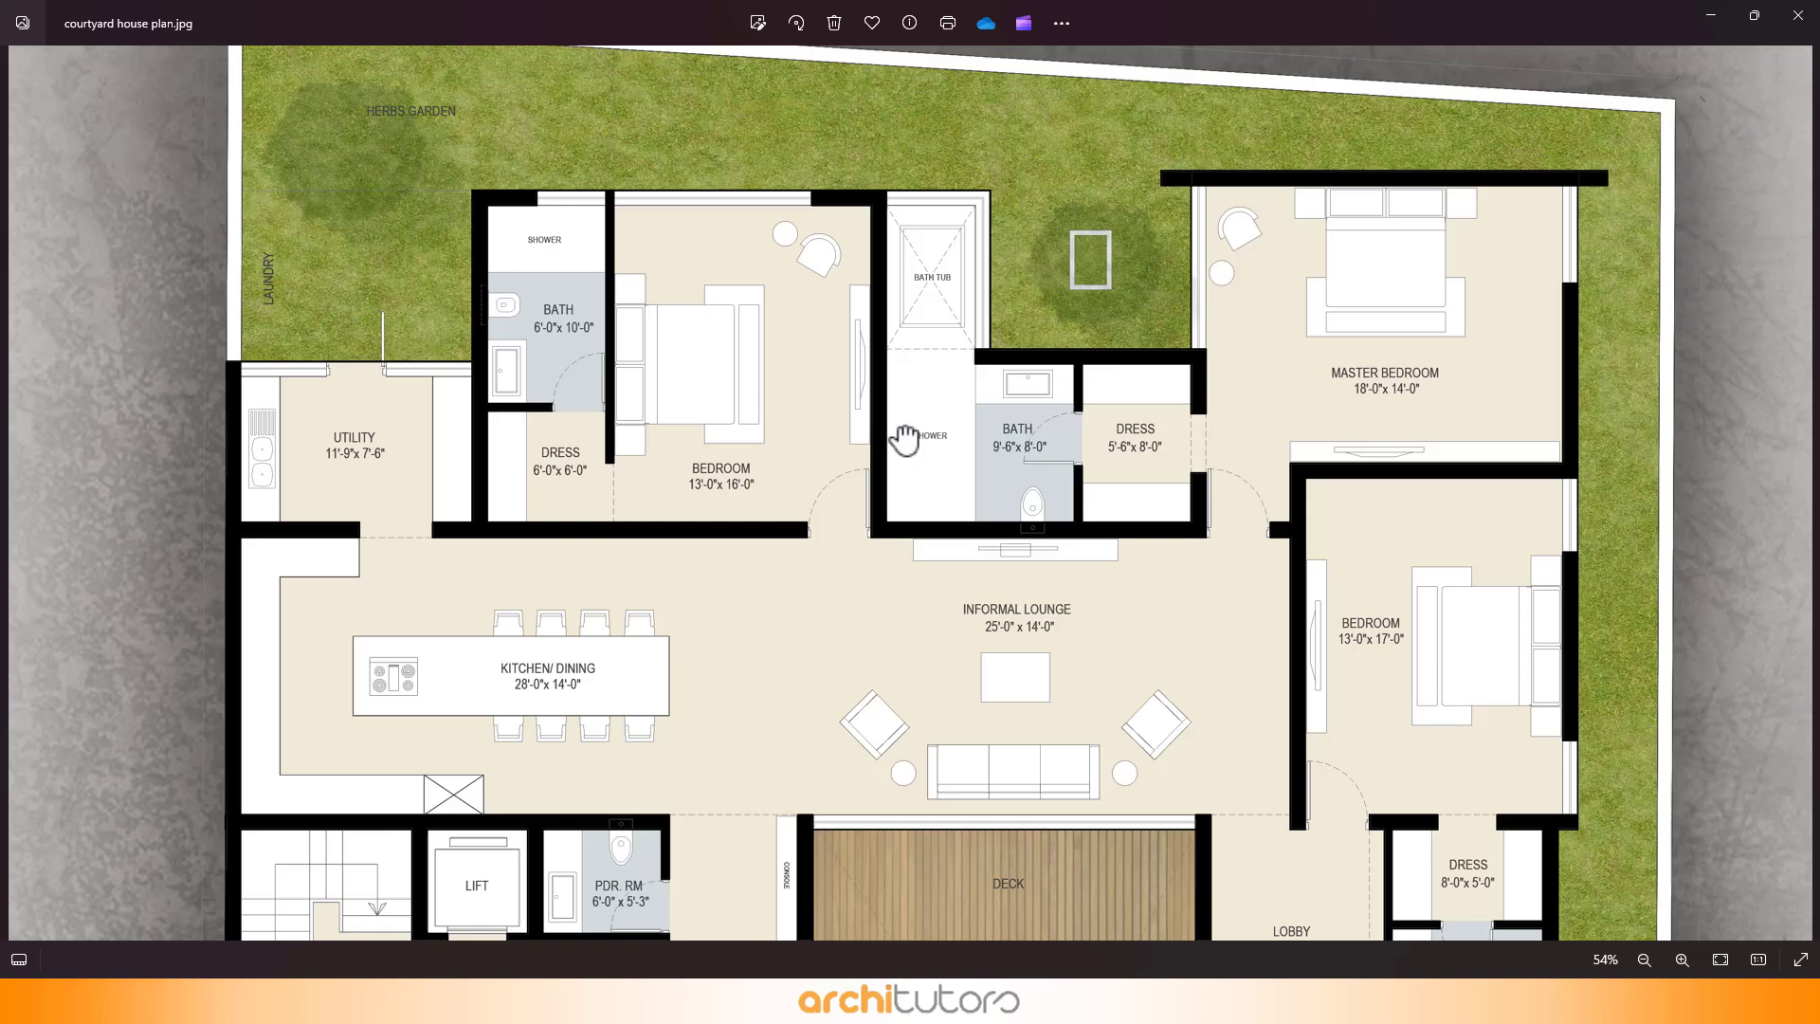
drag(905, 438, 784, 451)
scroll(864, 673, up, 1)
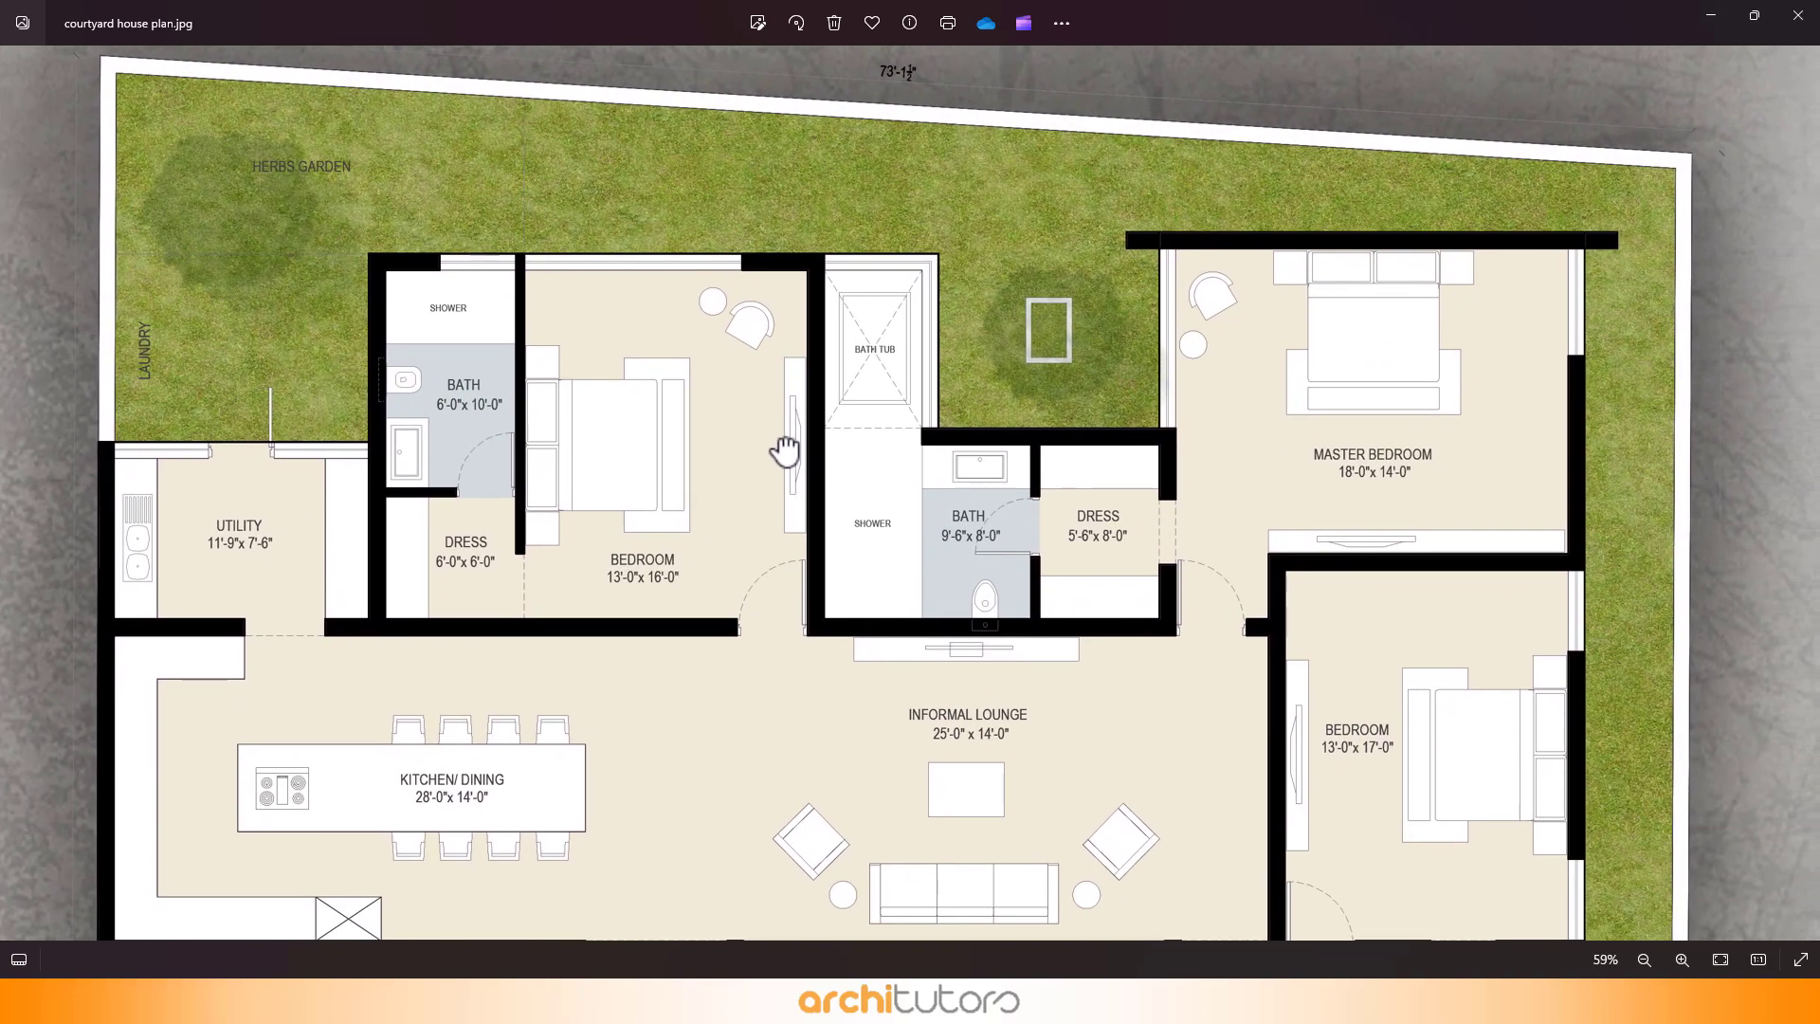
drag(863, 833, 832, 542)
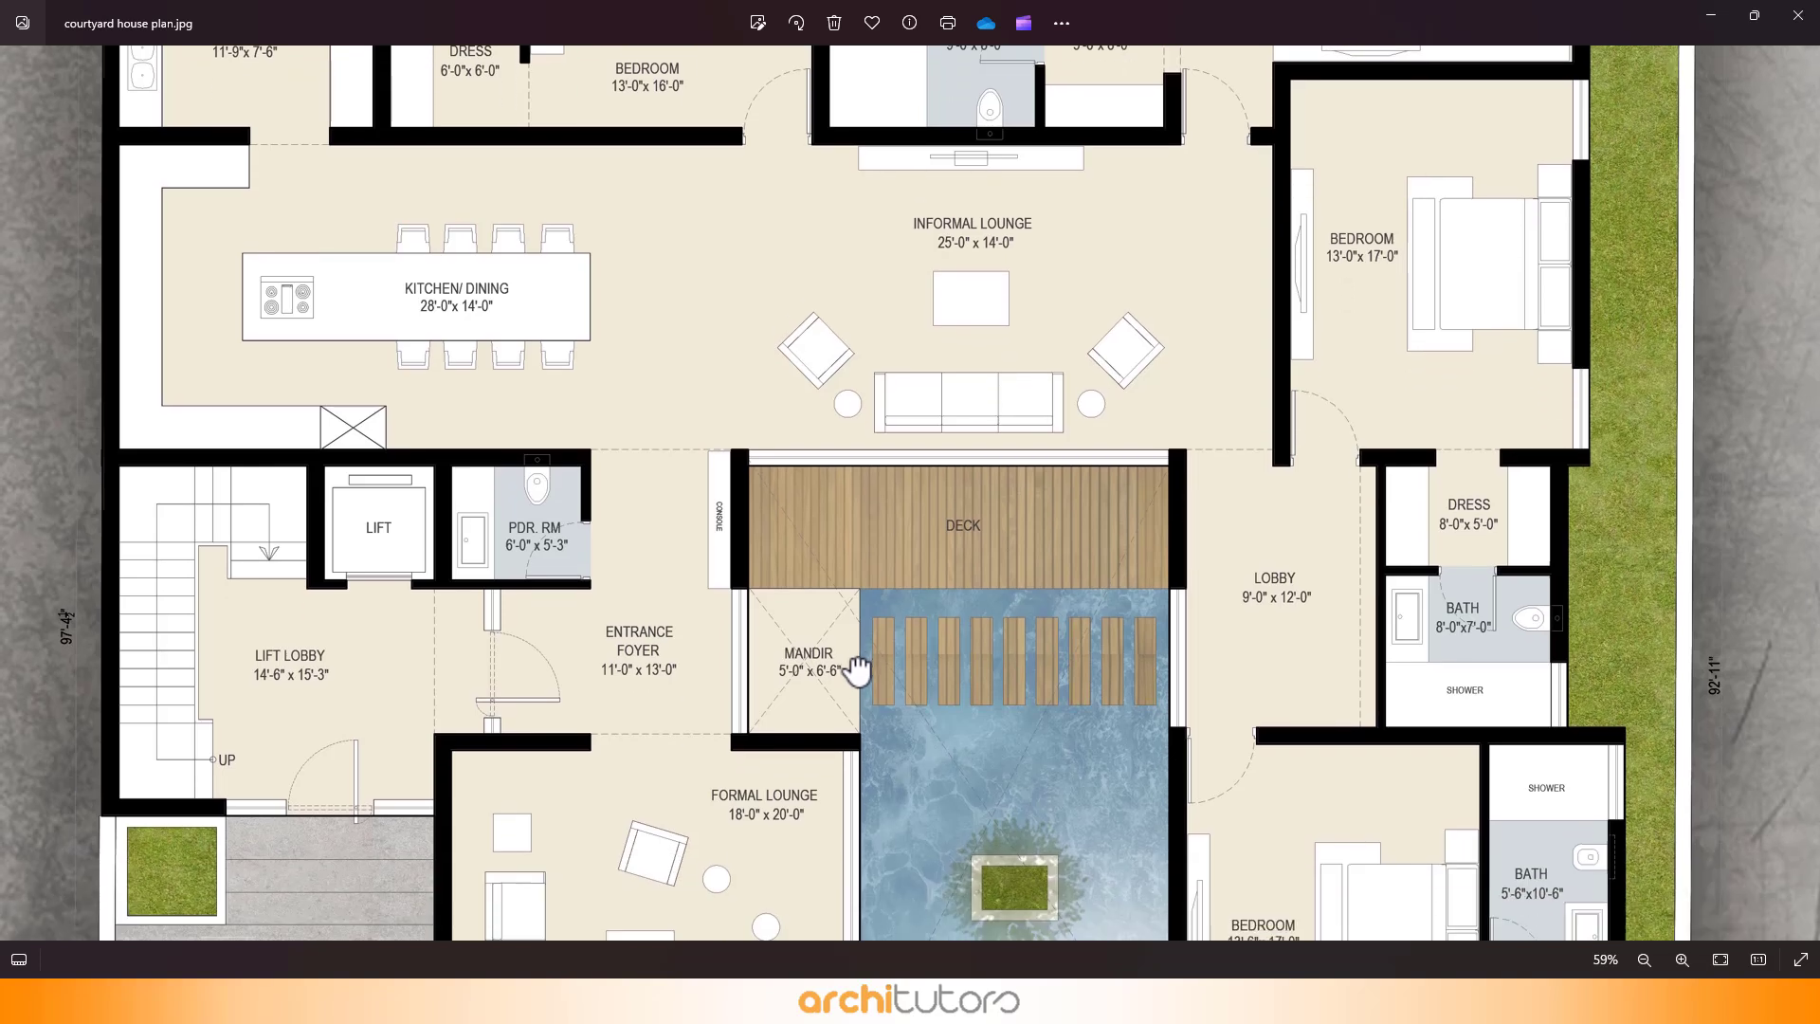